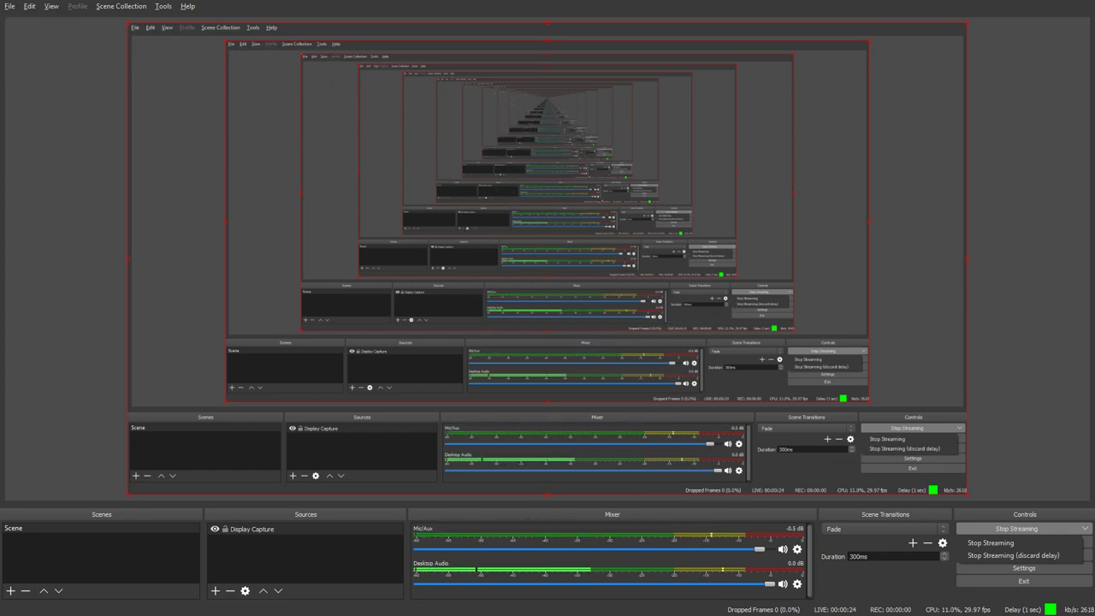
Step: Switch to the Fantasy Grounds campaign and close the Campaign Setup window
{"action": "key", "text": "alt+Tab"}
{"action": "key", "text": "alt+Tab"}
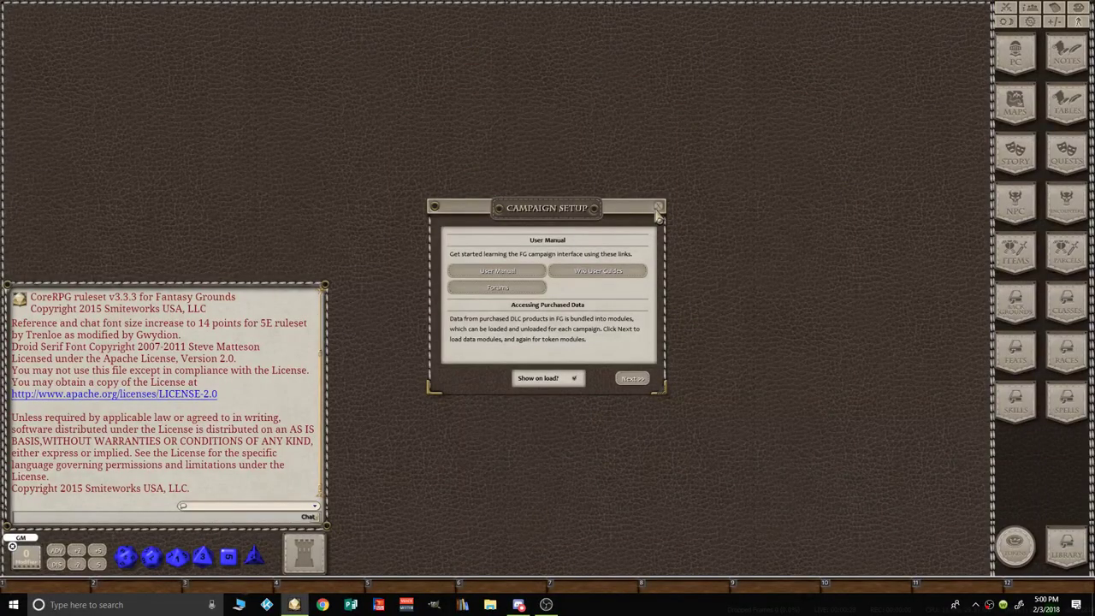
{"action": "left_click", "coordinate": [658, 207]}
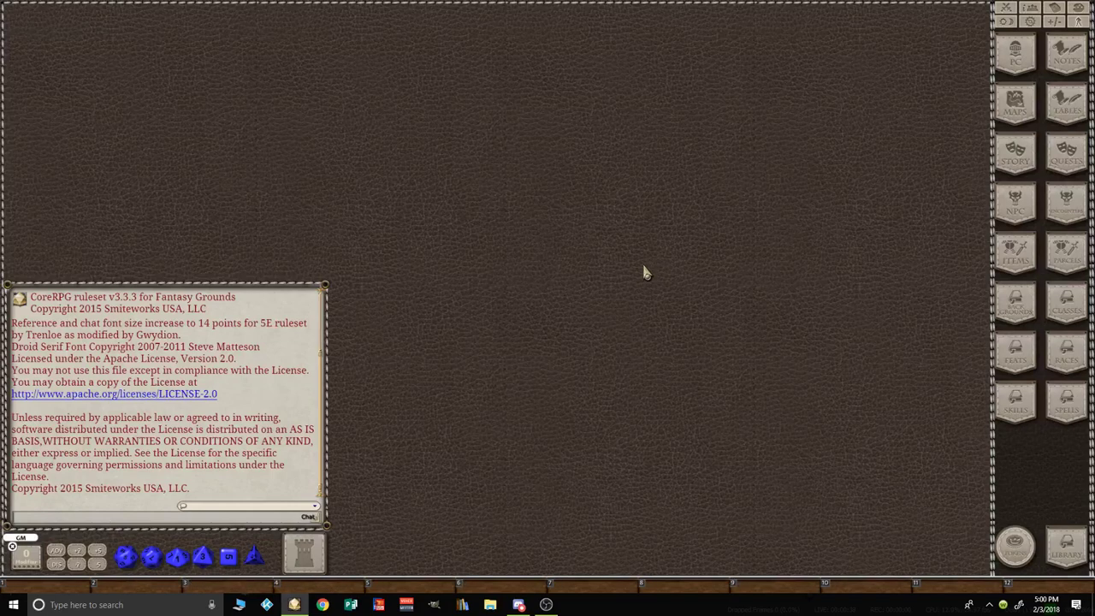
{"action": "left_click", "coordinate": [646, 273]}
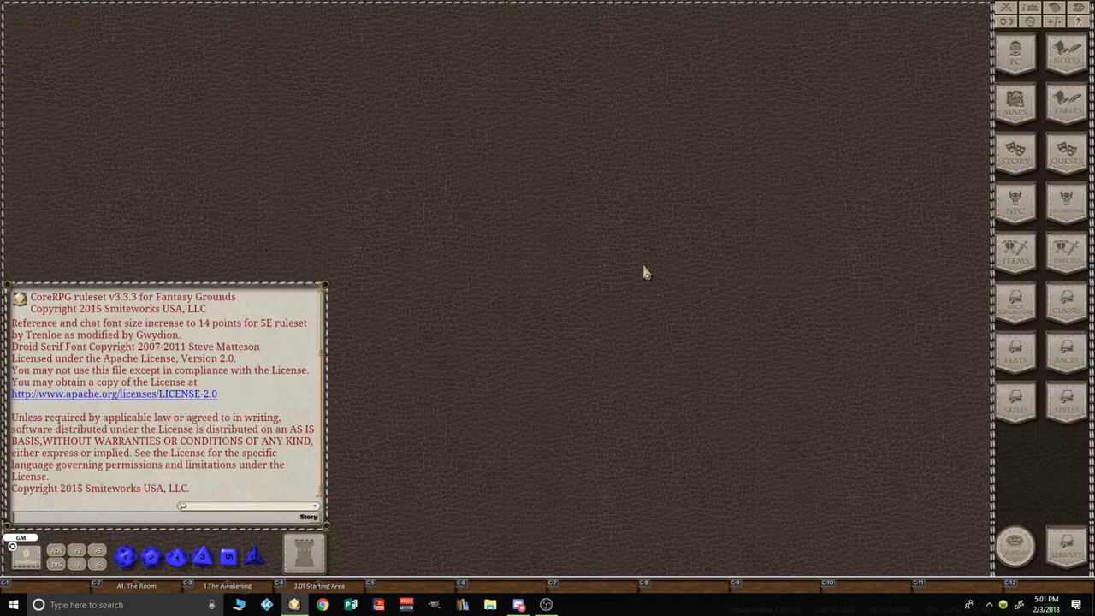
{"action": "left_click", "coordinate": [646, 272]}
{"action": "left_click", "coordinate": [646, 272]}
{"action": "left_click", "coordinate": [646, 272]}
{"action": "left_click", "coordinate": [646, 272]}
{"action": "left_click", "coordinate": [646, 272]}
{"action": "left_click", "coordinate": [645, 273]}
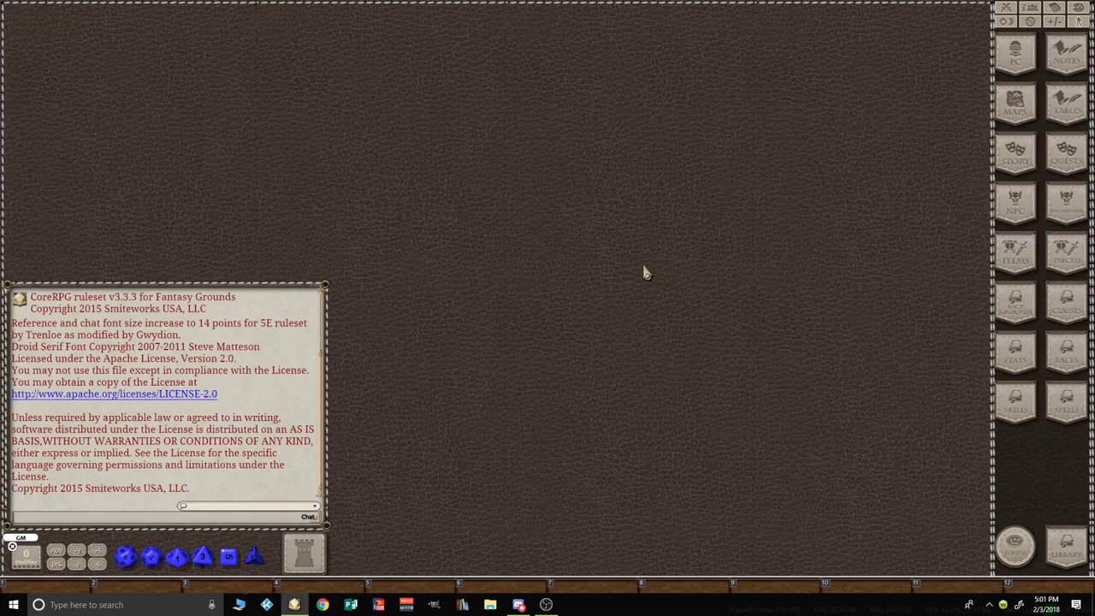
{"action": "left_click", "coordinate": [645, 273]}
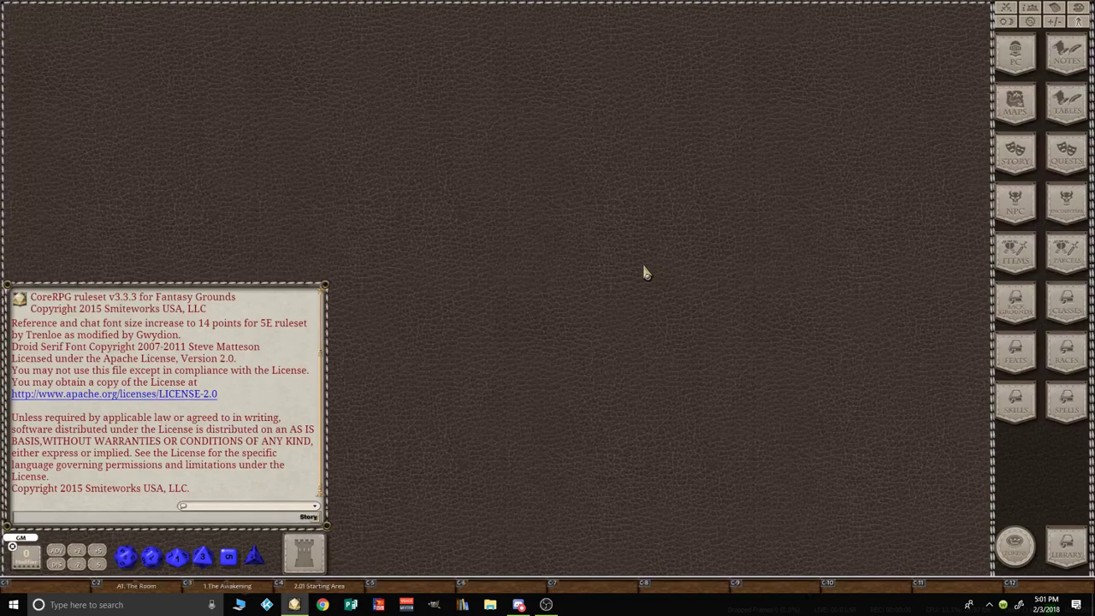
{"action": "left_click", "coordinate": [645, 273]}
{"action": "left_click", "coordinate": [645, 273]}
{"action": "left_click", "coordinate": [645, 273]}
{"action": "left_click", "coordinate": [645, 273]}
{"action": "left_click", "coordinate": [646, 272]}
{"action": "left_click", "coordinate": [646, 272]}
{"action": "left_click", "coordinate": [646, 272]}
{"action": "left_click", "coordinate": [646, 272]}
{"action": "left_click", "coordinate": [646, 272]}
{"action": "left_click", "coordinate": [645, 272]}
{"action": "left_click", "coordinate": [645, 272]}
{"action": "left_click", "coordinate": [645, 272]}
{"action": "left_click", "coordinate": [645, 273]}
{"action": "left_click", "coordinate": [645, 272]}
{"action": "left_click", "coordinate": [645, 272]}
{"action": "left_click", "coordinate": [646, 272]}
{"action": "left_click", "coordinate": [646, 272]}
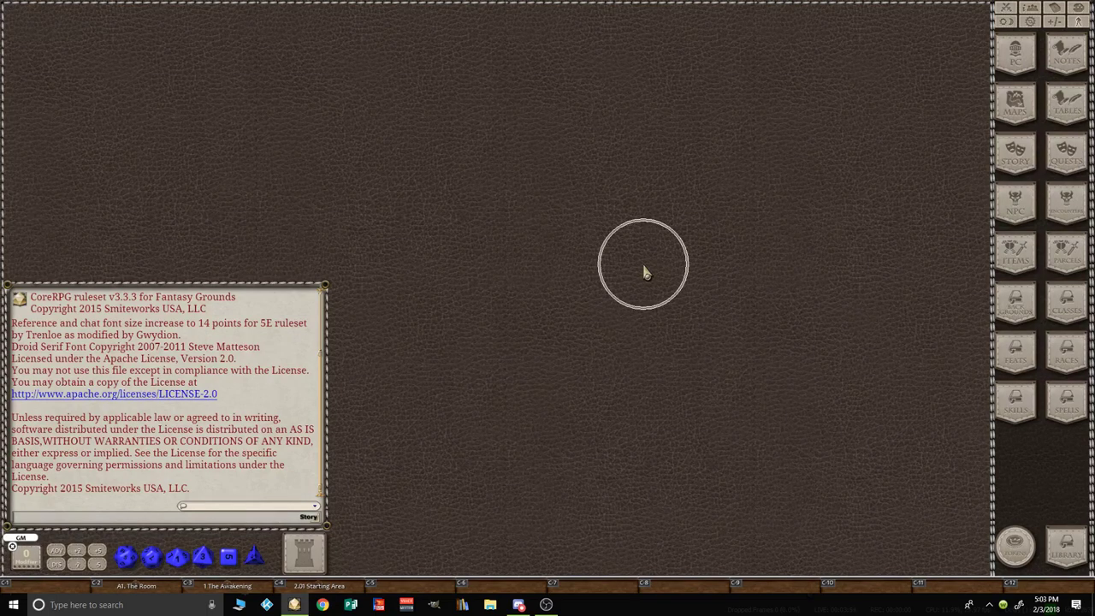
{"action": "left_click", "coordinate": [646, 272]}
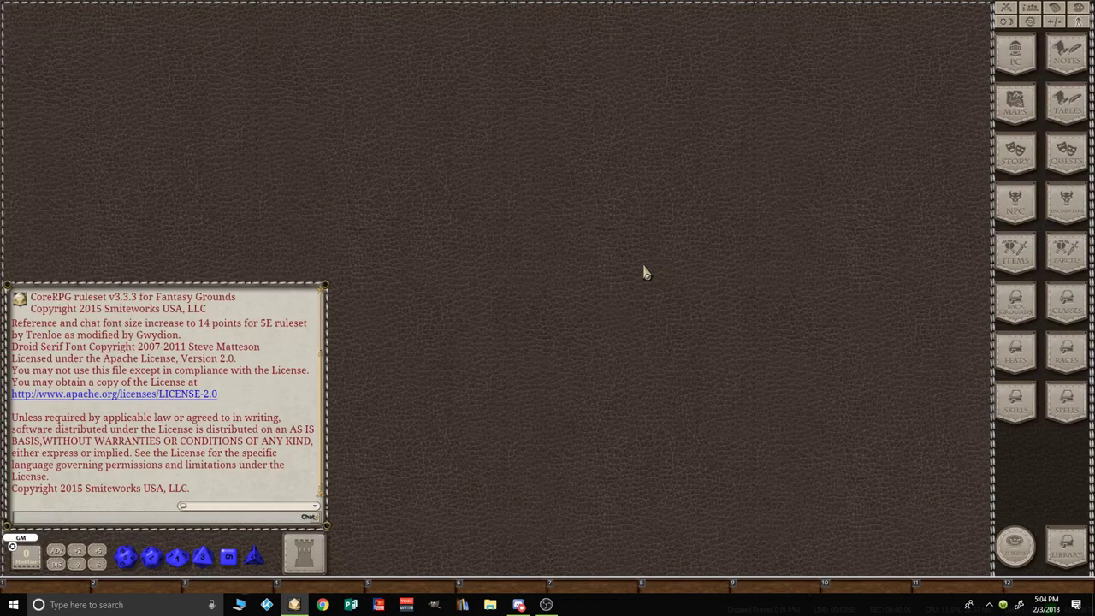
{"action": "left_click", "coordinate": [646, 272]}
{"action": "left_click", "coordinate": [646, 272]}
{"action": "left_click", "coordinate": [646, 272]}
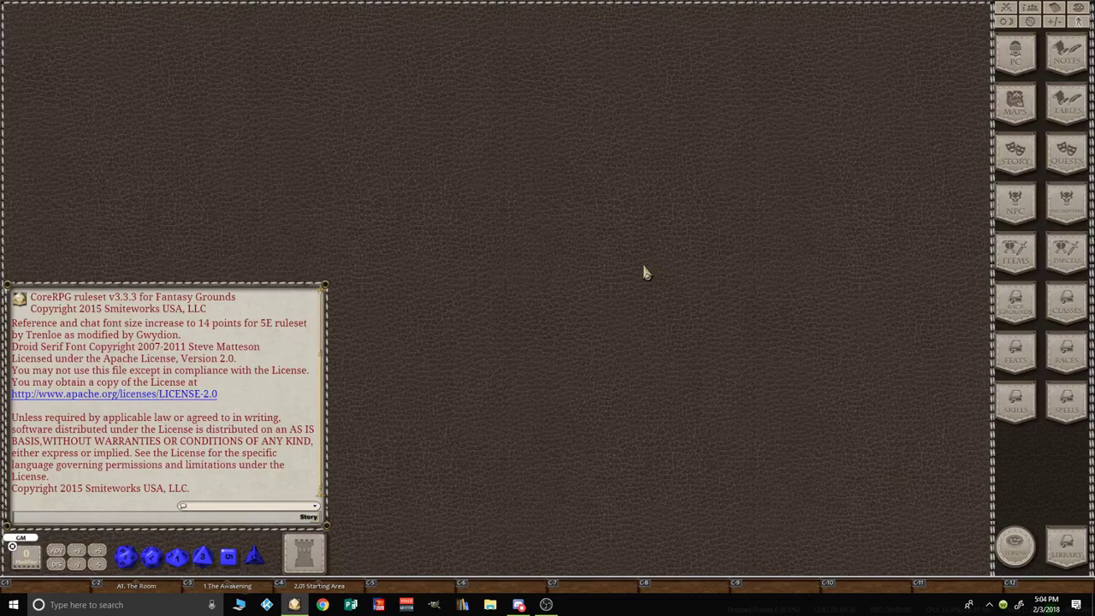
{"action": "left_click", "coordinate": [646, 273]}
{"action": "left_click", "coordinate": [646, 272]}
{"action": "left_click", "coordinate": [646, 272]}
{"action": "left_click", "coordinate": [646, 272]}
{"action": "left_click", "coordinate": [645, 272]}
{"action": "left_click", "coordinate": [646, 272]}
{"action": "left_click", "coordinate": [646, 272]}
{"action": "left_click", "coordinate": [646, 272]}
{"action": "left_click", "coordinate": [646, 272]}
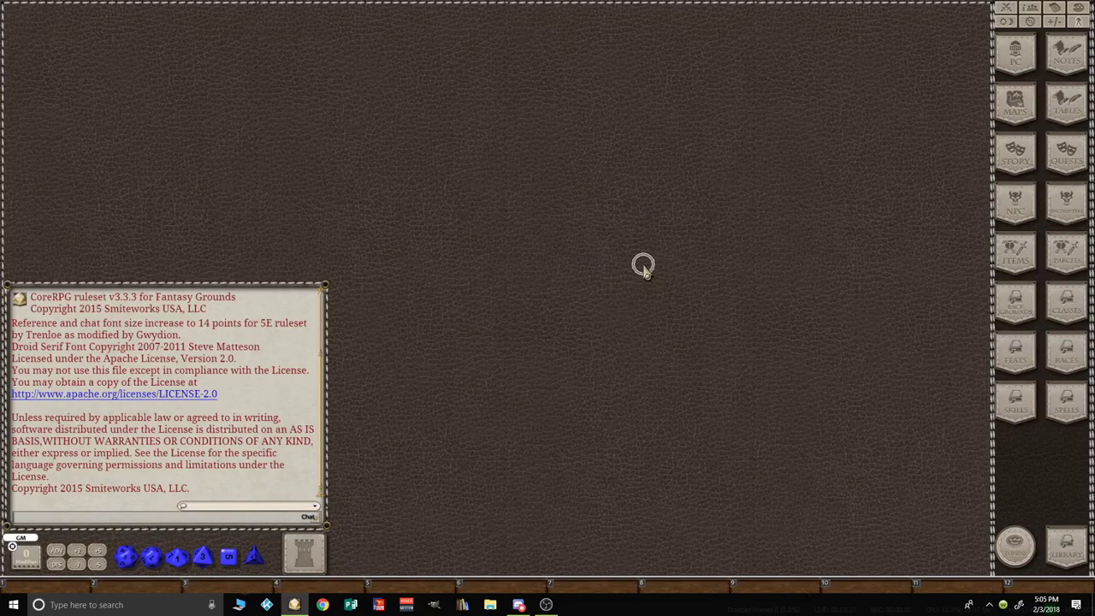
{"action": "left_click", "coordinate": [646, 272]}
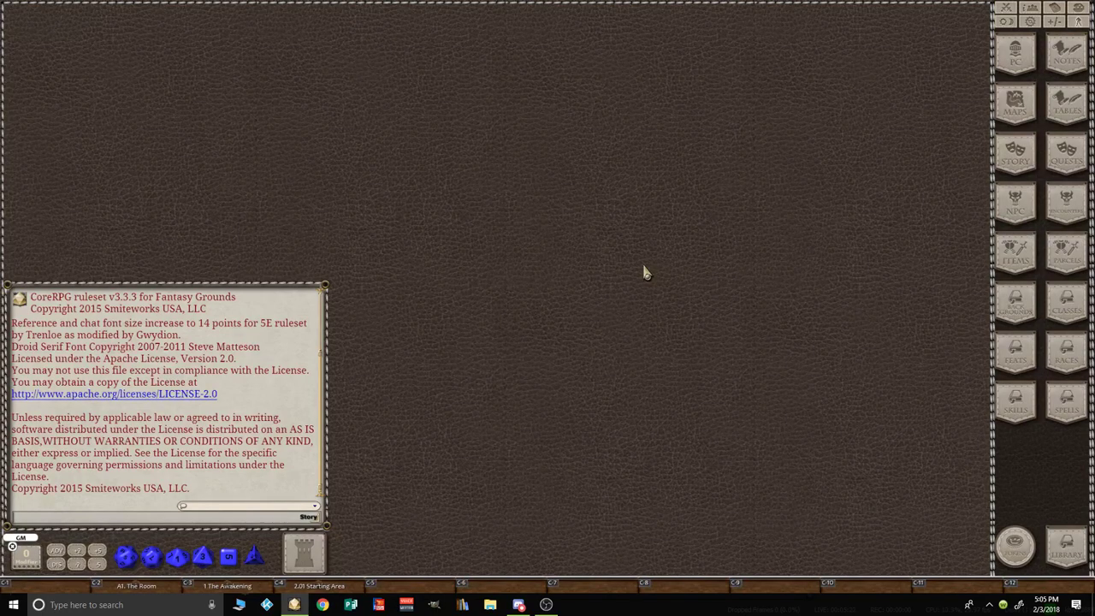
{"action": "left_click", "coordinate": [646, 272]}
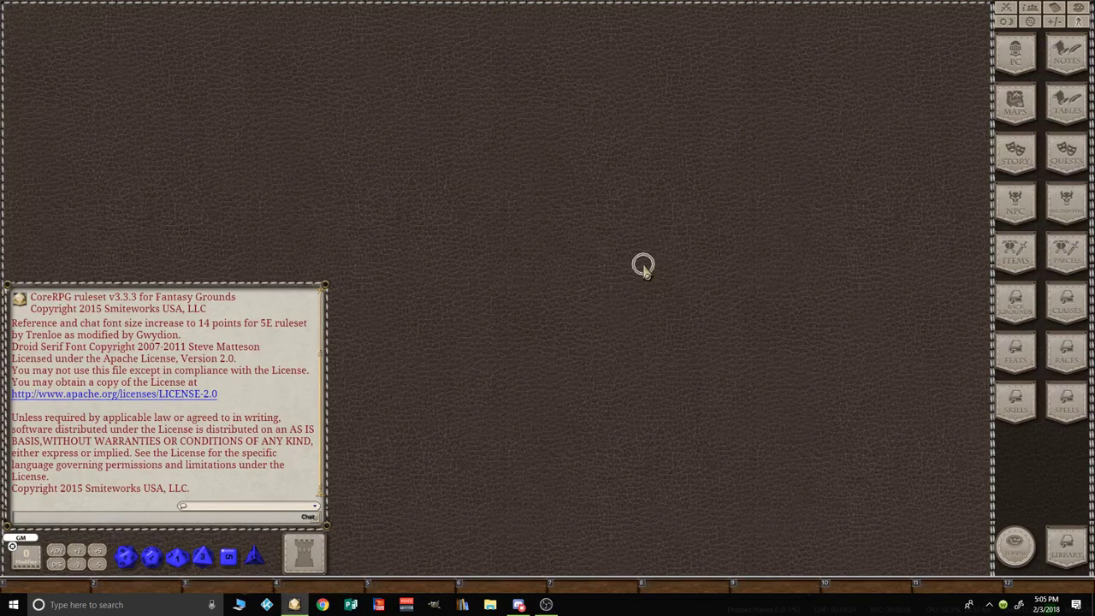
{"action": "left_click", "coordinate": [646, 272]}
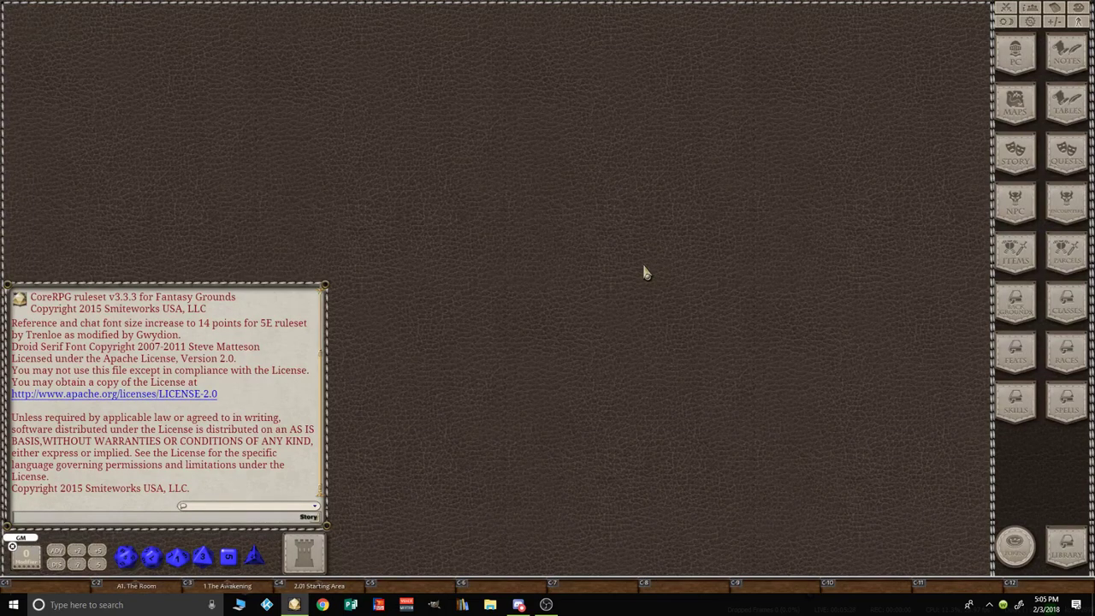
{"action": "left_click", "coordinate": [646, 272]}
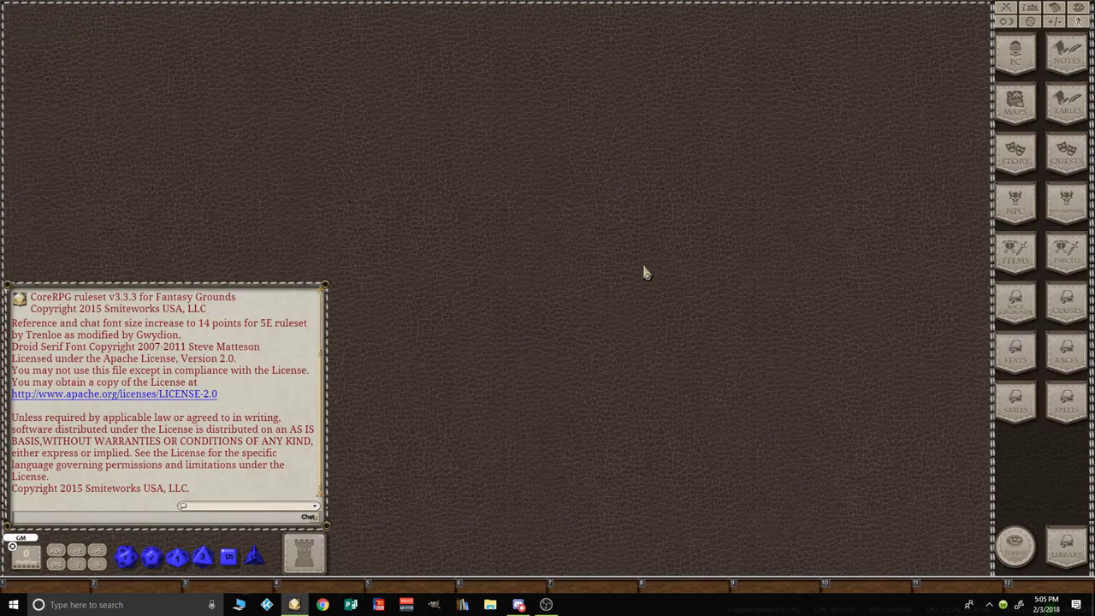
{"action": "left_click", "coordinate": [646, 272]}
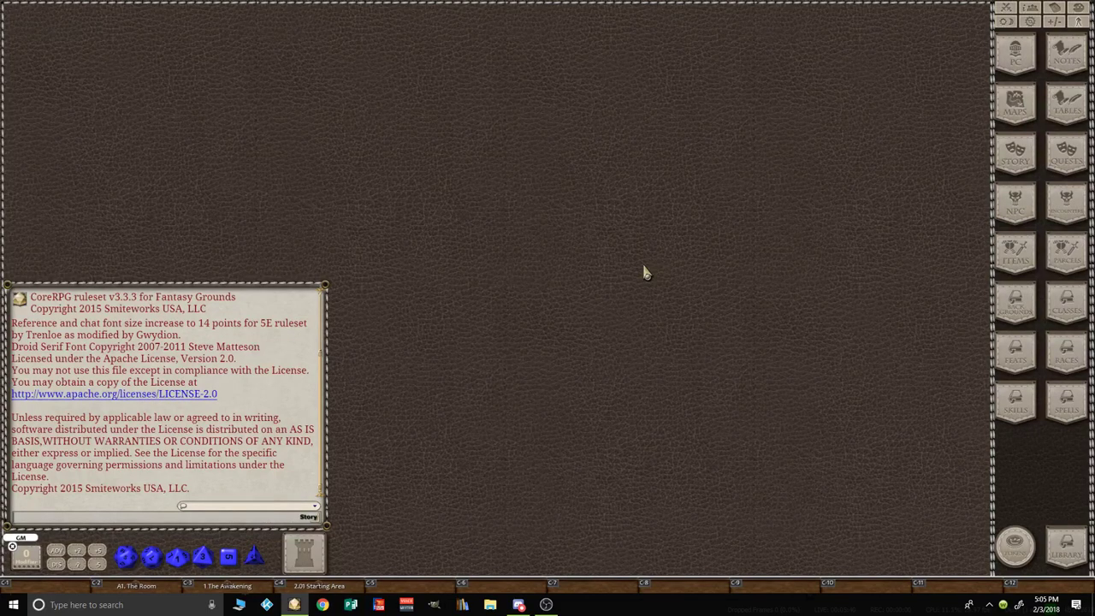
{"action": "left_click", "coordinate": [646, 272]}
{"action": "left_click", "coordinate": [646, 272]}
{"action": "left_click", "coordinate": [646, 272]}
{"action": "left_click", "coordinate": [646, 272]}
{"action": "left_click", "coordinate": [646, 272]}
{"action": "left_click", "coordinate": [646, 272]}
{"action": "left_click", "coordinate": [645, 272]}
{"action": "left_click", "coordinate": [645, 272]}
{"action": "left_click", "coordinate": [645, 272]}
{"action": "left_click", "coordinate": [645, 272]}
{"action": "left_click", "coordinate": [646, 272]}
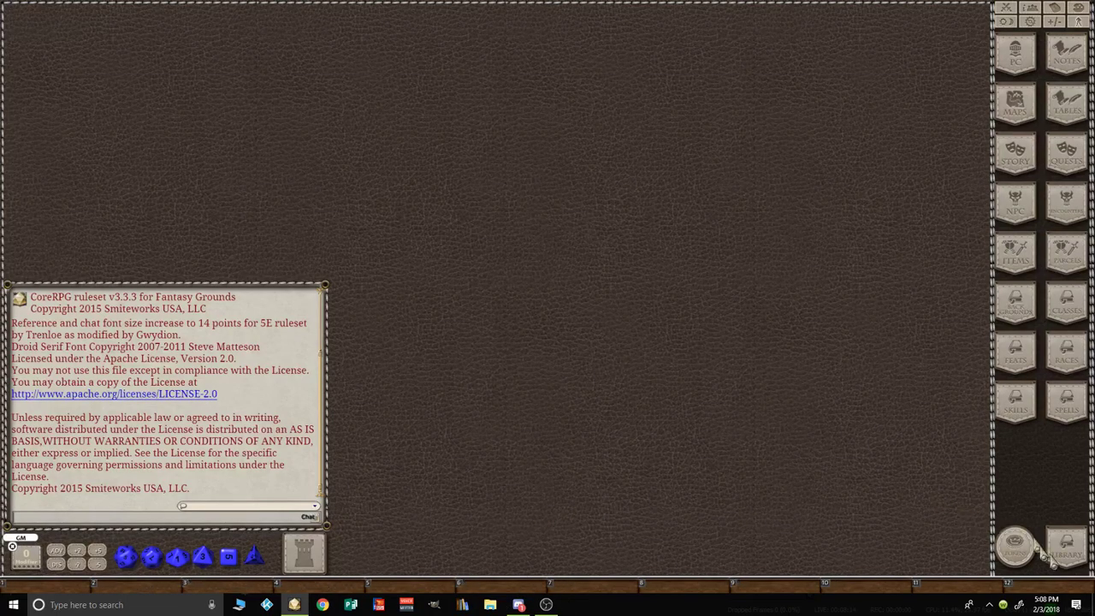
Step: Open the Library, enlarge its window to view the loaded adventure, core rules and supplement modules, and close it
{"action": "left_click", "coordinate": [1072, 565]}
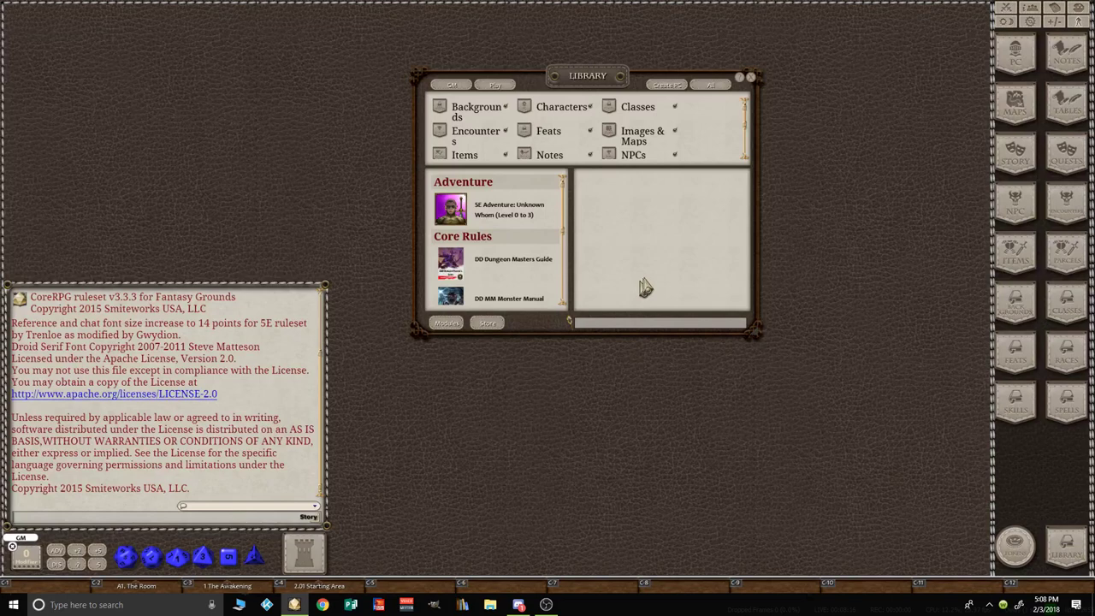
{"action": "left_click_drag", "start_coordinate": [753, 336], "coordinate": [840, 501]}
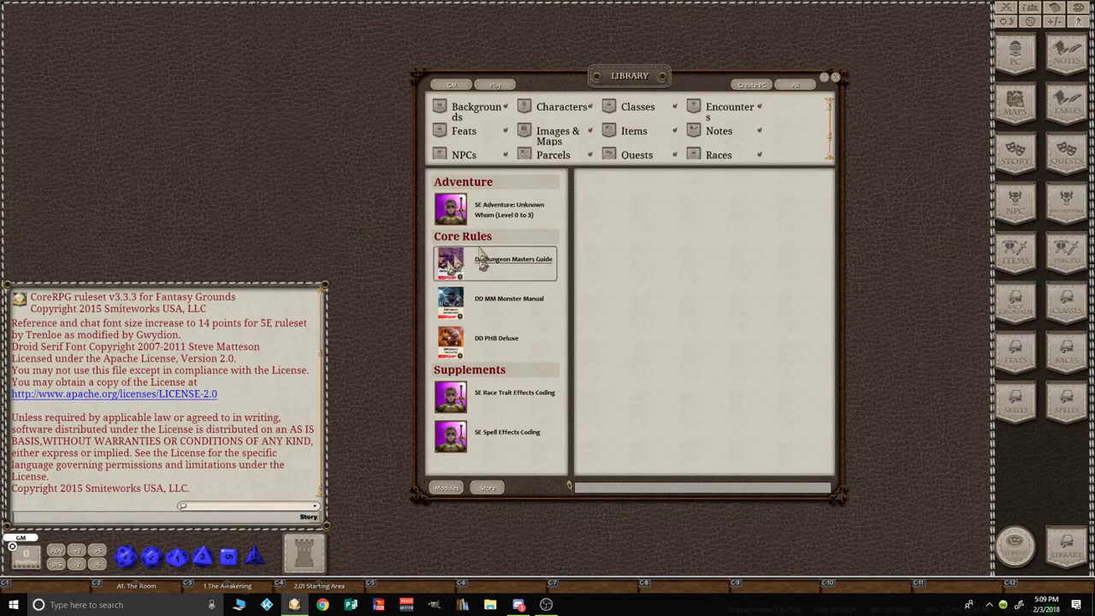
{"action": "left_click", "coordinate": [551, 396]}
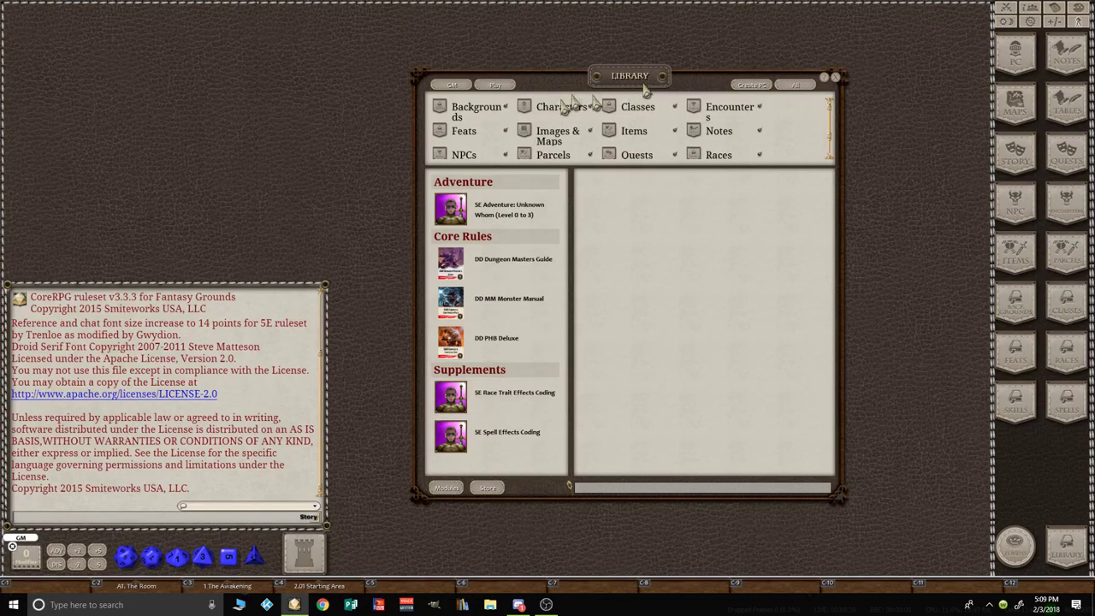
{"action": "left_click", "coordinate": [836, 78]}
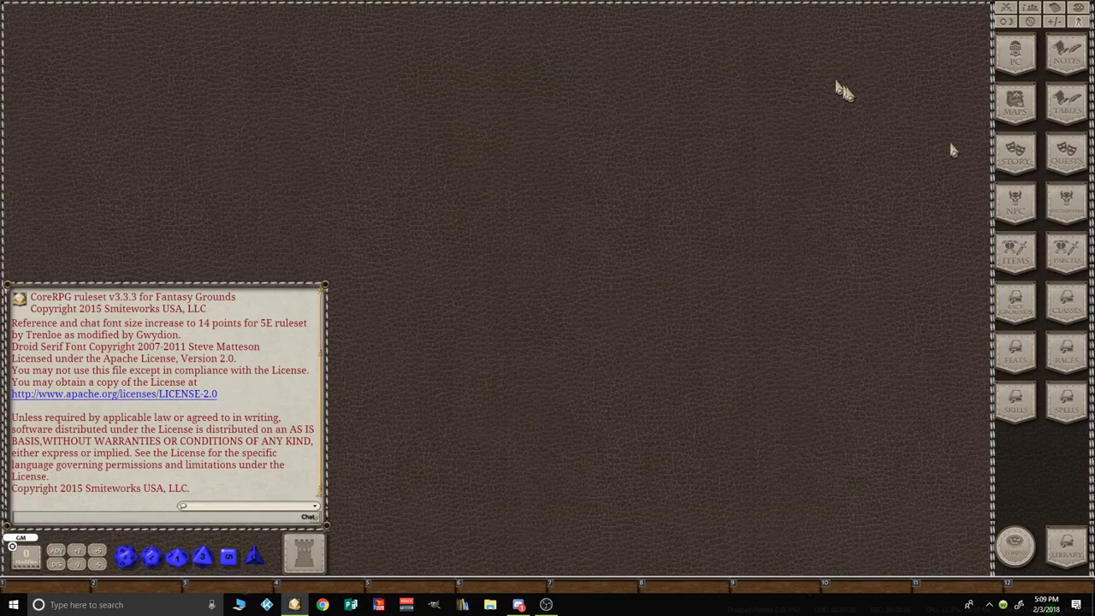
Step: Open the campaign's story list and filter it to the Unknown Whom group
{"action": "left_click", "coordinate": [1020, 164]}
{"action": "left_click_drag", "start_coordinate": [650, 17], "coordinate": [719, 120]}
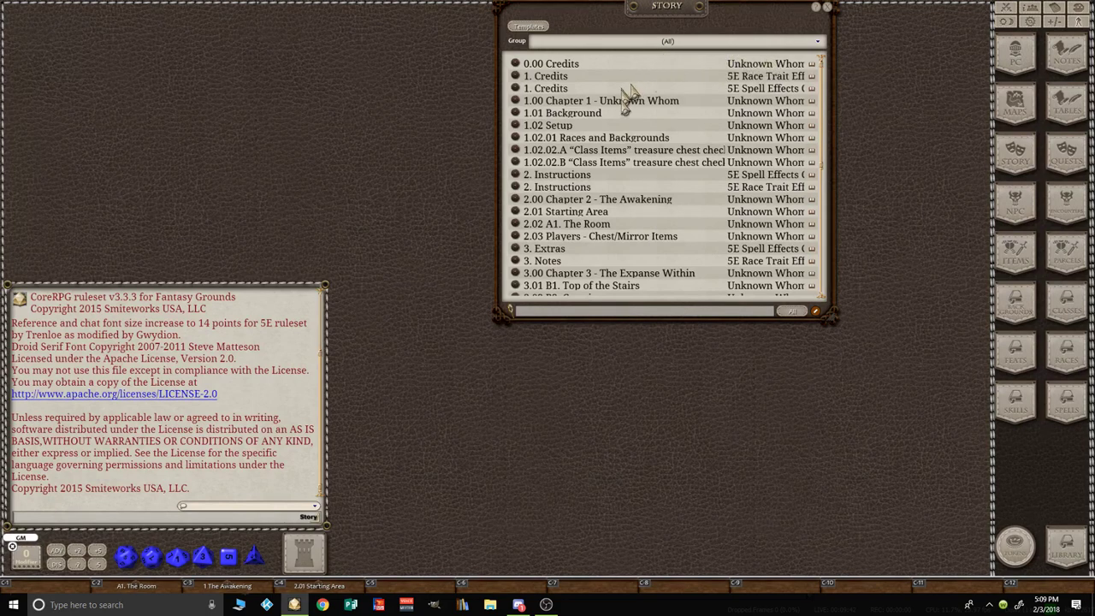
{"action": "left_click", "coordinate": [818, 42]}
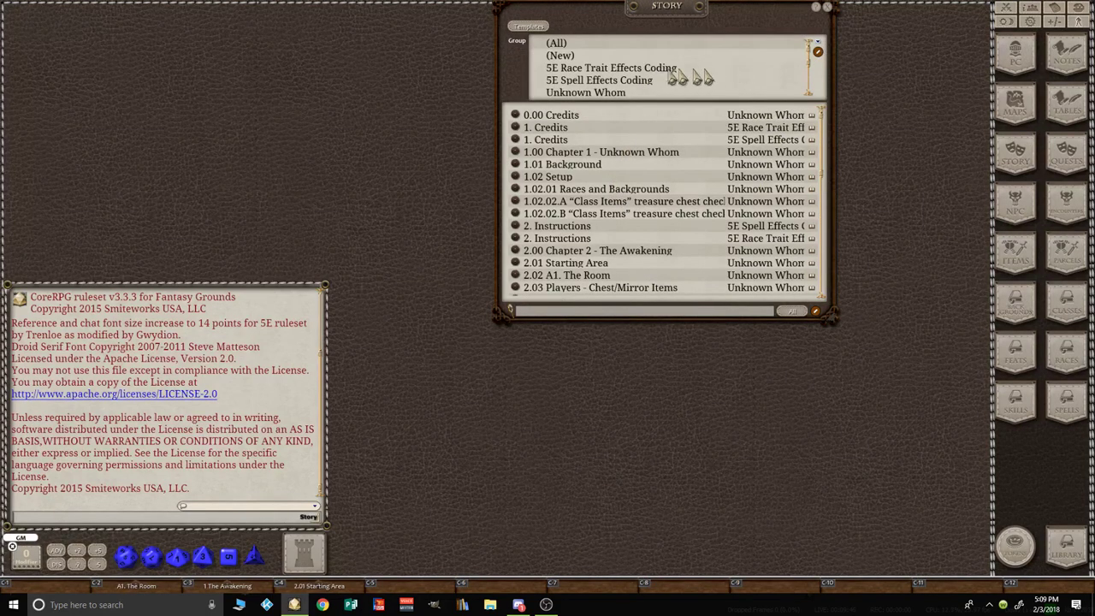
{"action": "left_click", "coordinate": [618, 94]}
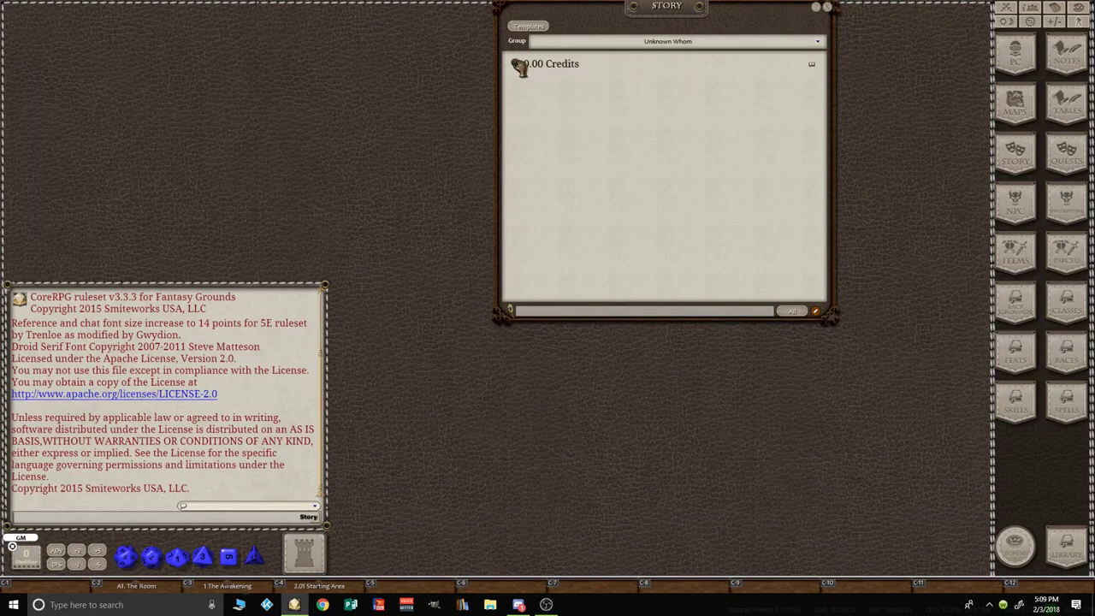
Step: Read through the 0.00 Credits story entry and close it
{"action": "left_click", "coordinate": [517, 65]}
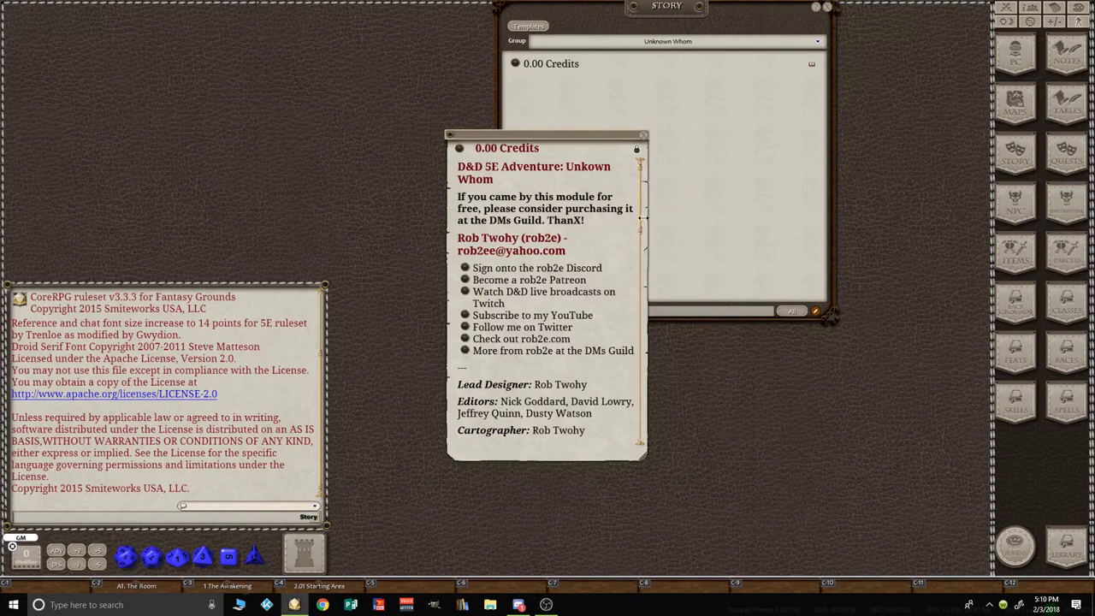
{"action": "mouse_move", "coordinate": [643, 230]}
{"action": "left_mouse_down"}
{"action": "mouse_move", "coordinate": [642, 264]}
{"action": "mouse_move", "coordinate": [642, 245]}
{"action": "left_mouse_up"}
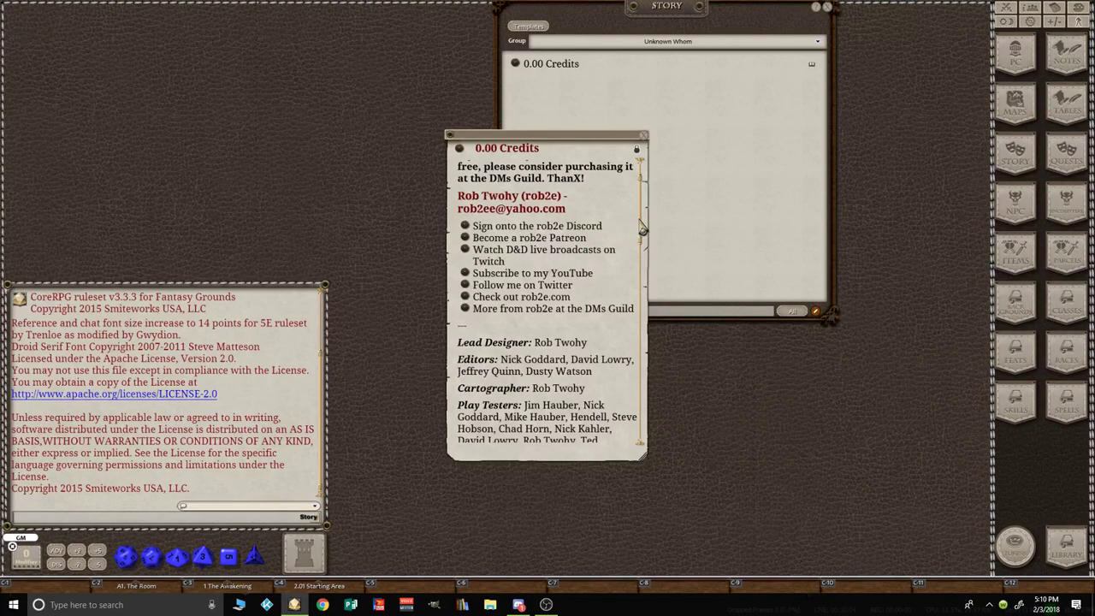
{"action": "left_click_drag", "start_coordinate": [642, 231], "coordinate": [630, 210]}
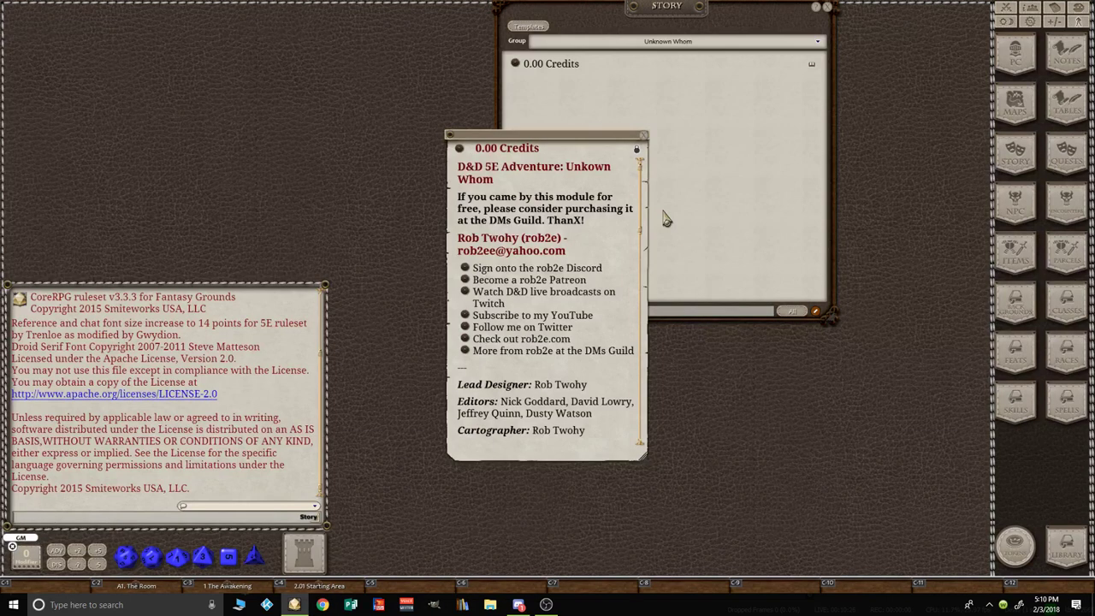
{"action": "left_click", "coordinate": [665, 219]}
{"action": "left_click", "coordinate": [643, 136]}
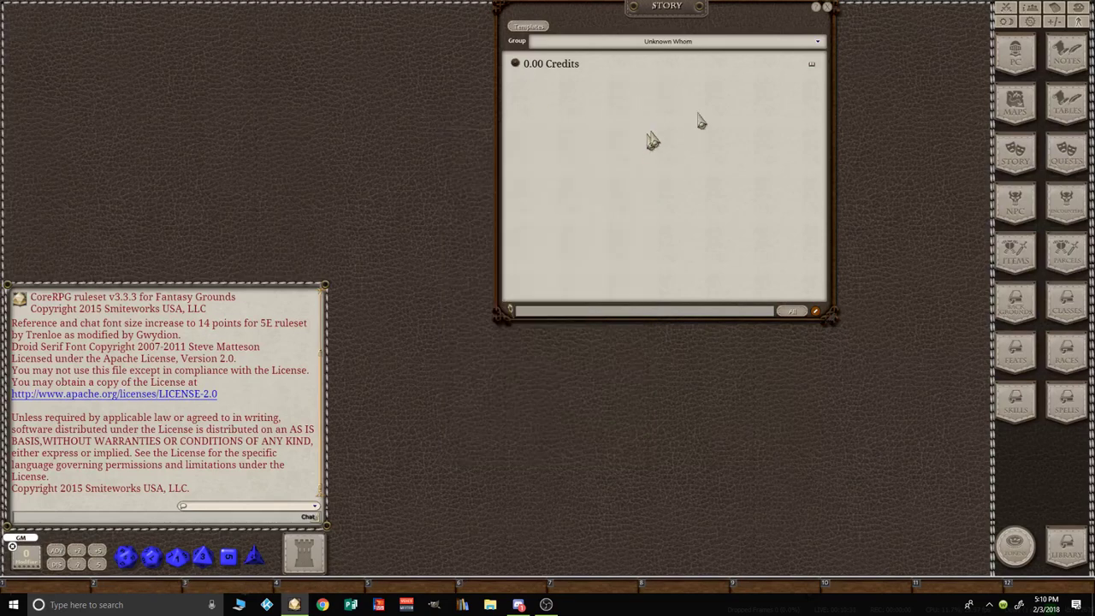
Step: Filter the story list to the Unknown Whom Chapter 2 group
{"action": "left_click", "coordinate": [817, 42]}
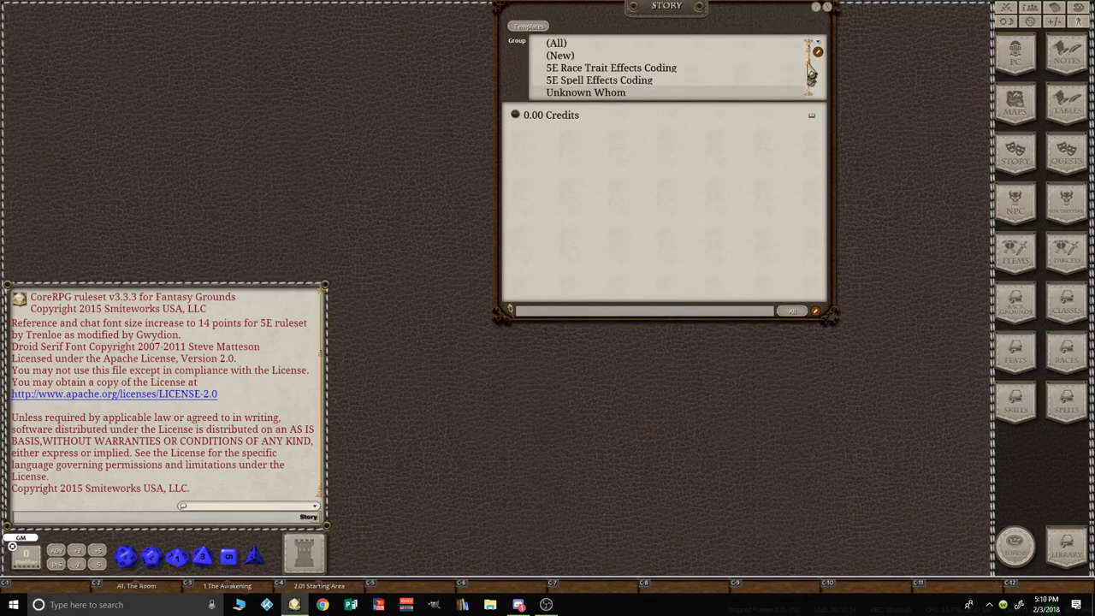
{"action": "scroll", "coordinate": [809, 77], "scroll_direction": "down", "scroll_amount": 1}
{"action": "scroll", "coordinate": [809, 77], "scroll_direction": "down", "scroll_amount": 2}
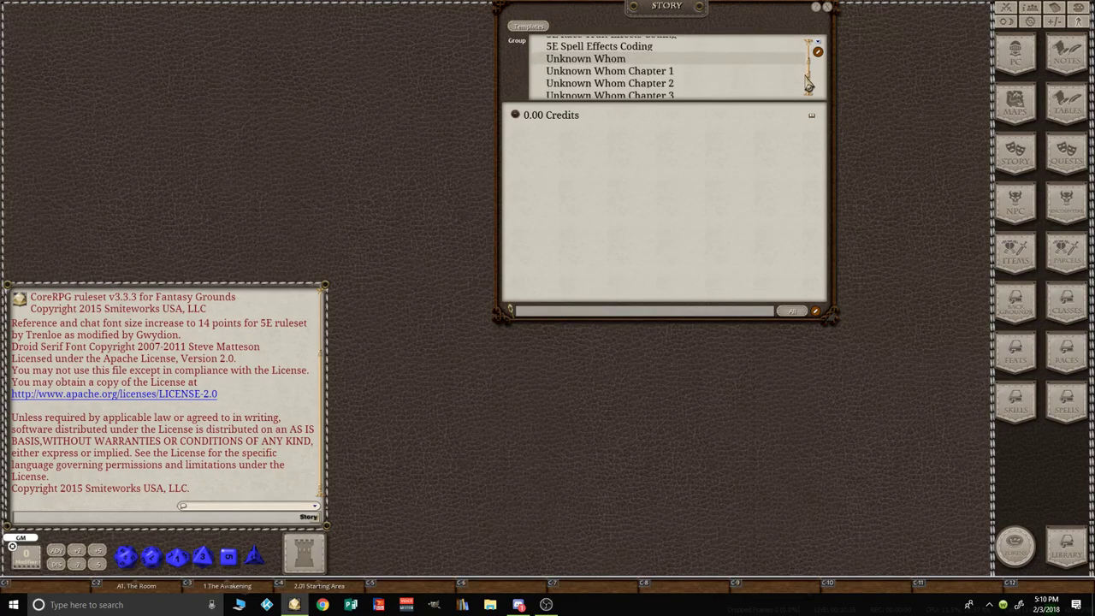
{"action": "left_click", "coordinate": [655, 83]}
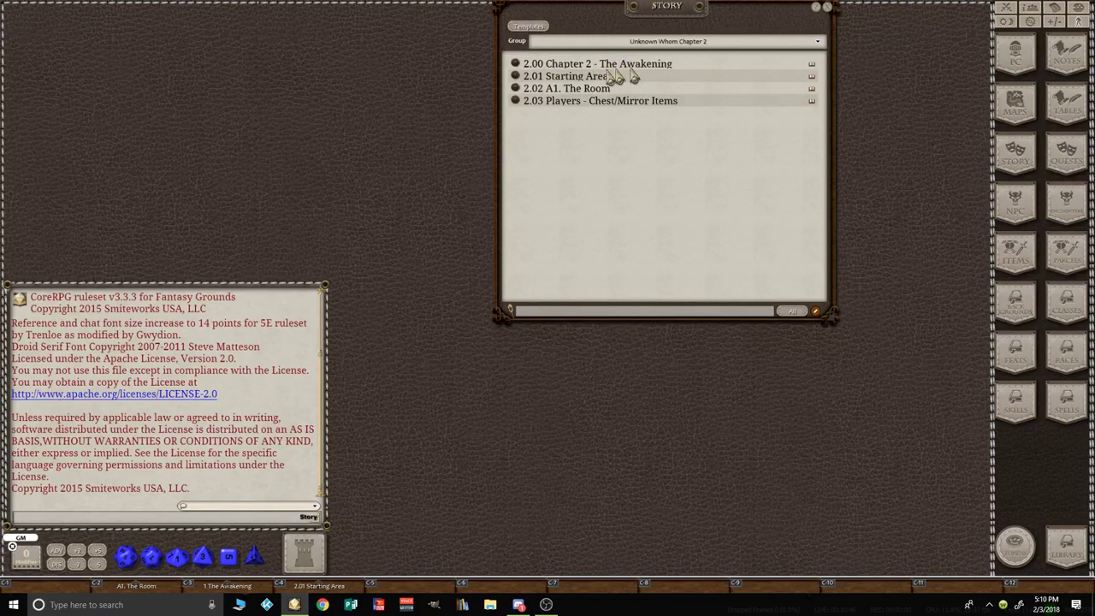
Step: Open the Chapter 2 - The Awakening entry, follow its Starting Area link to The Awakening map, and move the map clear of the text
{"action": "left_click", "coordinate": [516, 67]}
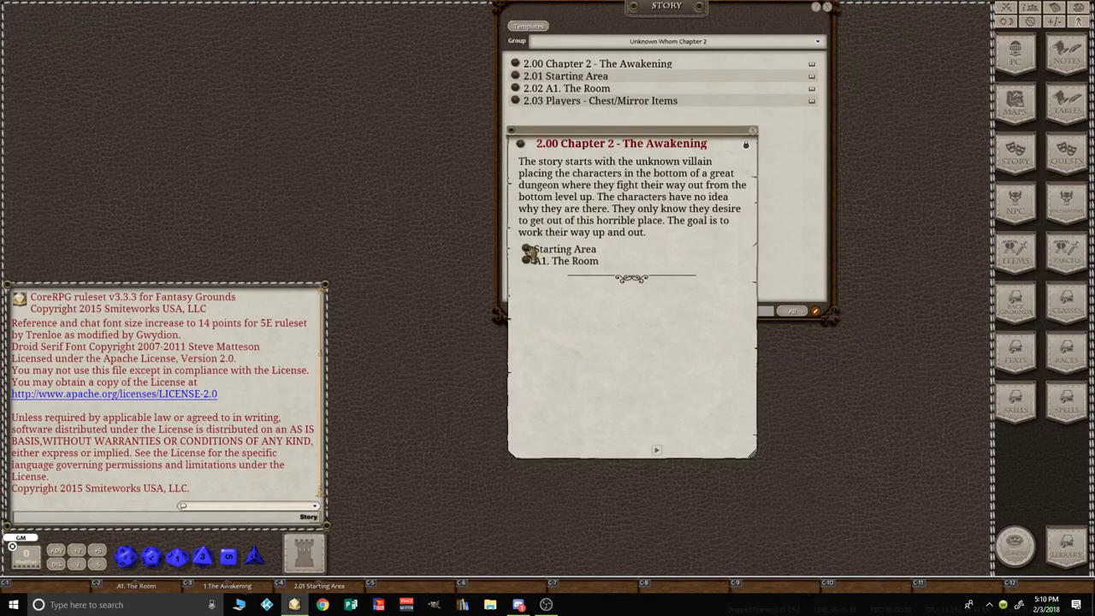
{"action": "left_click", "coordinate": [528, 251]}
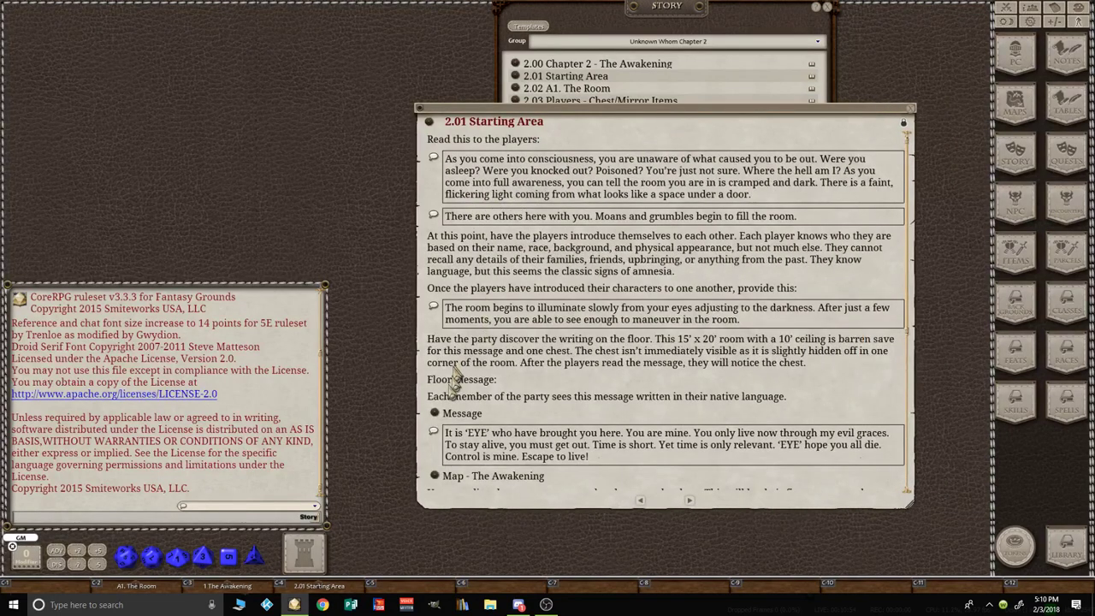
{"action": "left_click", "coordinate": [437, 476]}
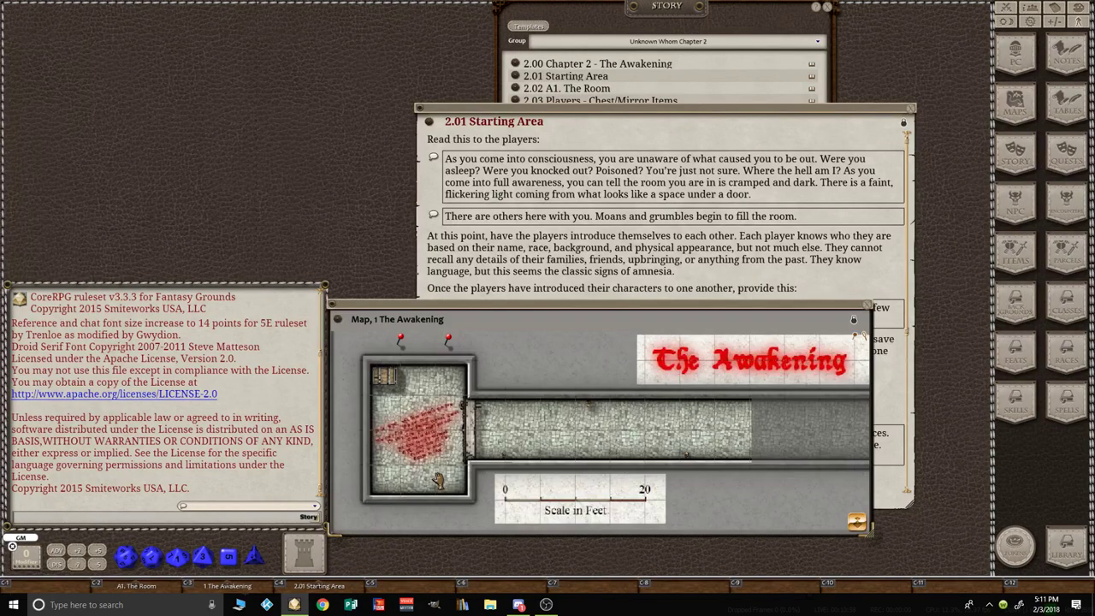
{"action": "left_click", "coordinate": [587, 316]}
{"action": "left_click_drag", "start_coordinate": [587, 316], "coordinate": [295, 97]}
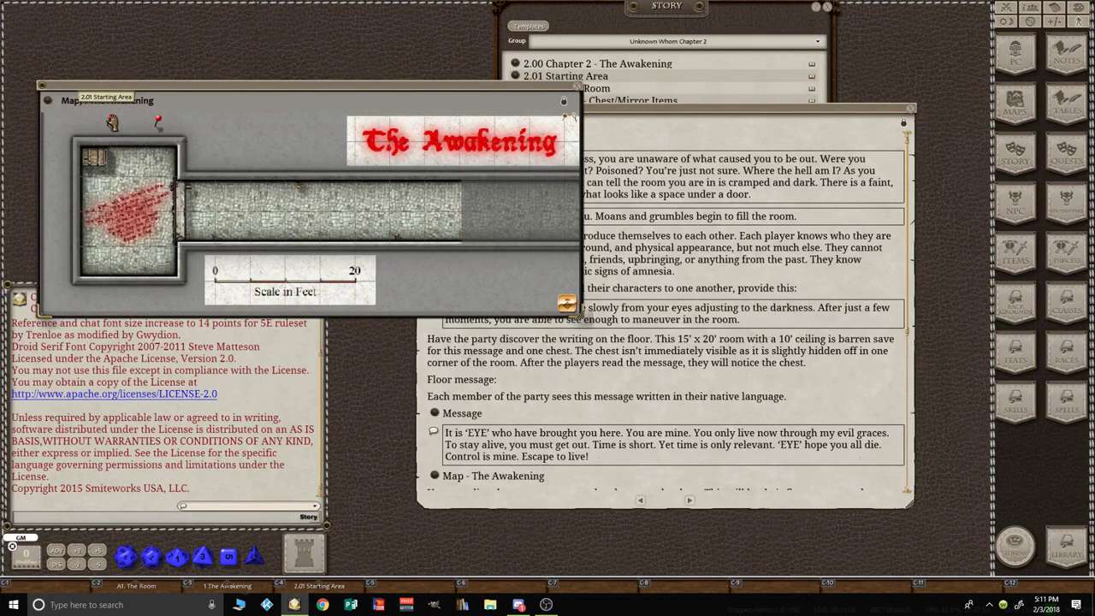
Step: Bring up the 2.01 Starting Area entry from its pin on The Awakening map and close the entry
{"action": "left_click_drag", "start_coordinate": [667, 103], "coordinate": [118, 125]}
{"action": "left_click", "coordinate": [110, 123]}
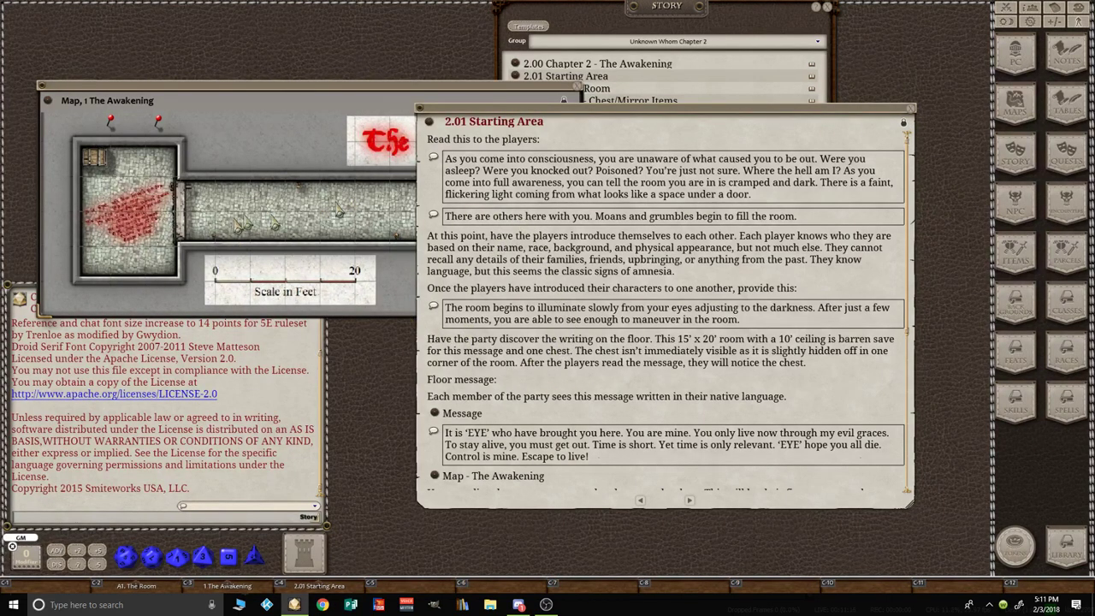
{"action": "left_click", "coordinate": [911, 108]}
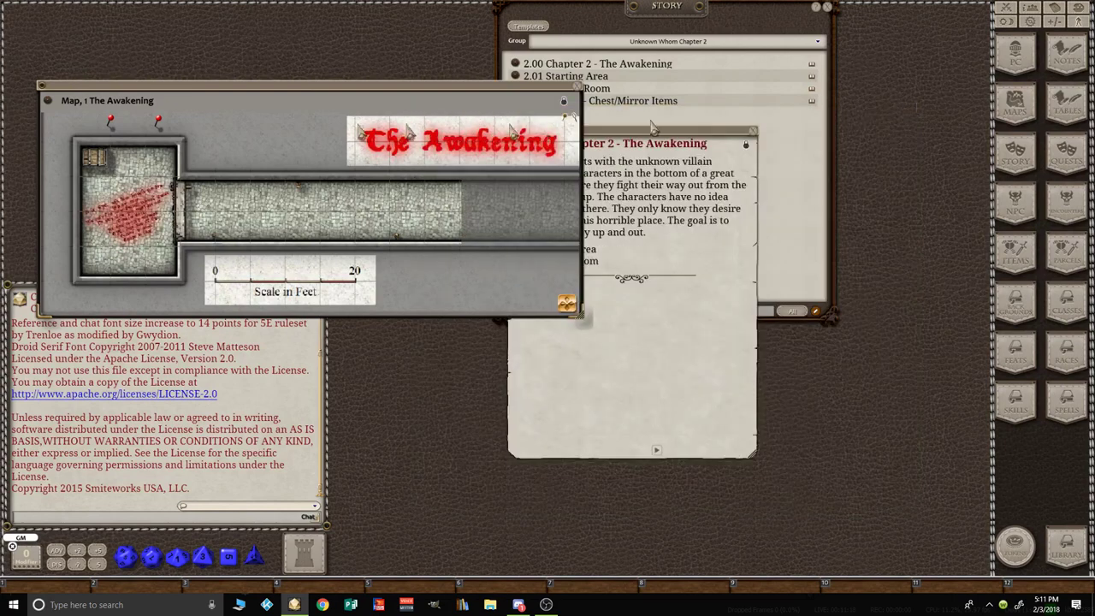
Step: Bring up the 2.02 A1. The Room entry from its map pin, inspect its linked encounter, and close both windows
{"action": "double_click", "coordinate": [161, 124]}
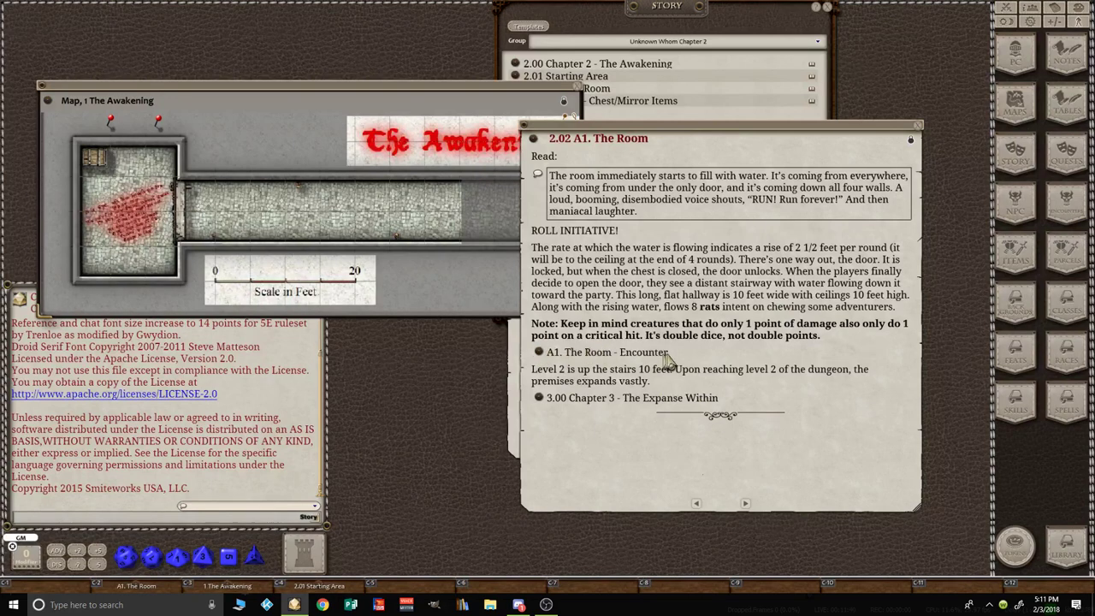
{"action": "left_click", "coordinate": [541, 354]}
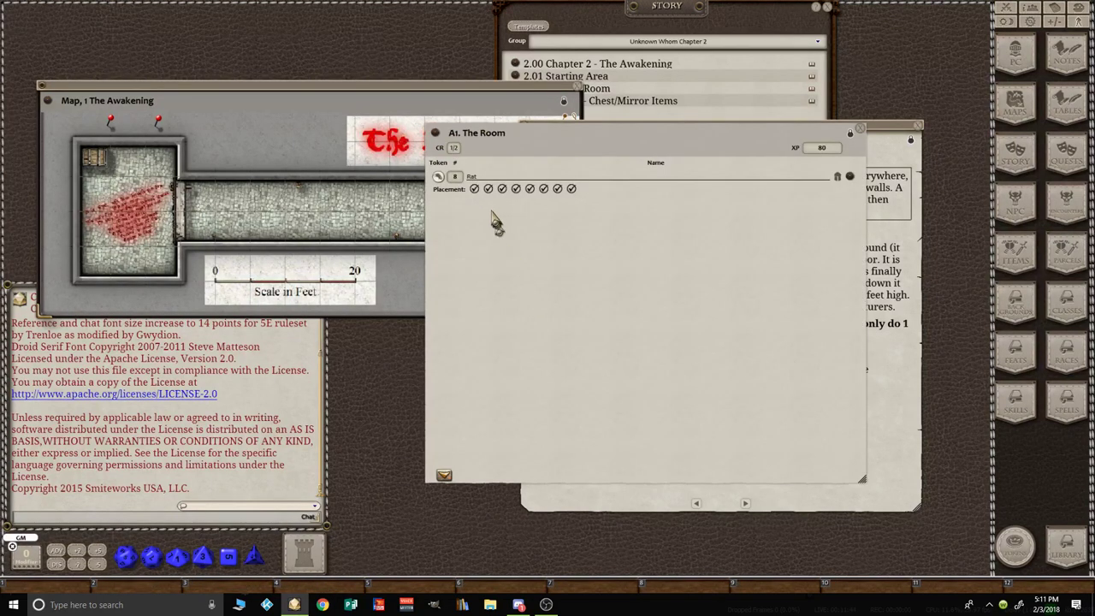
{"action": "left_click_drag", "start_coordinate": [454, 195], "coordinate": [215, 195]}
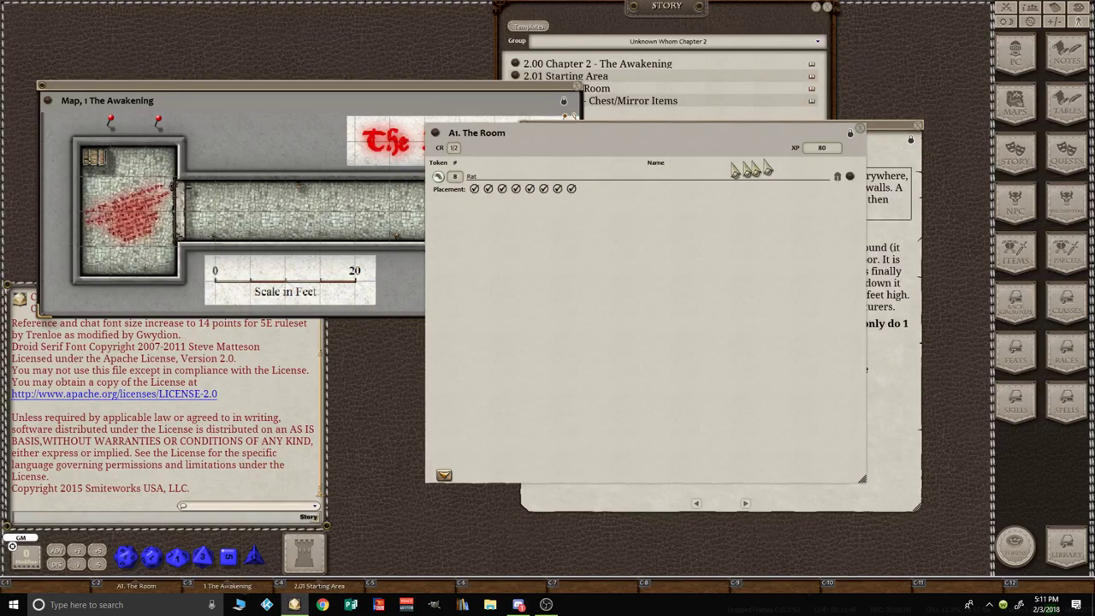
{"action": "left_click_drag", "start_coordinate": [709, 137], "coordinate": [797, 209]}
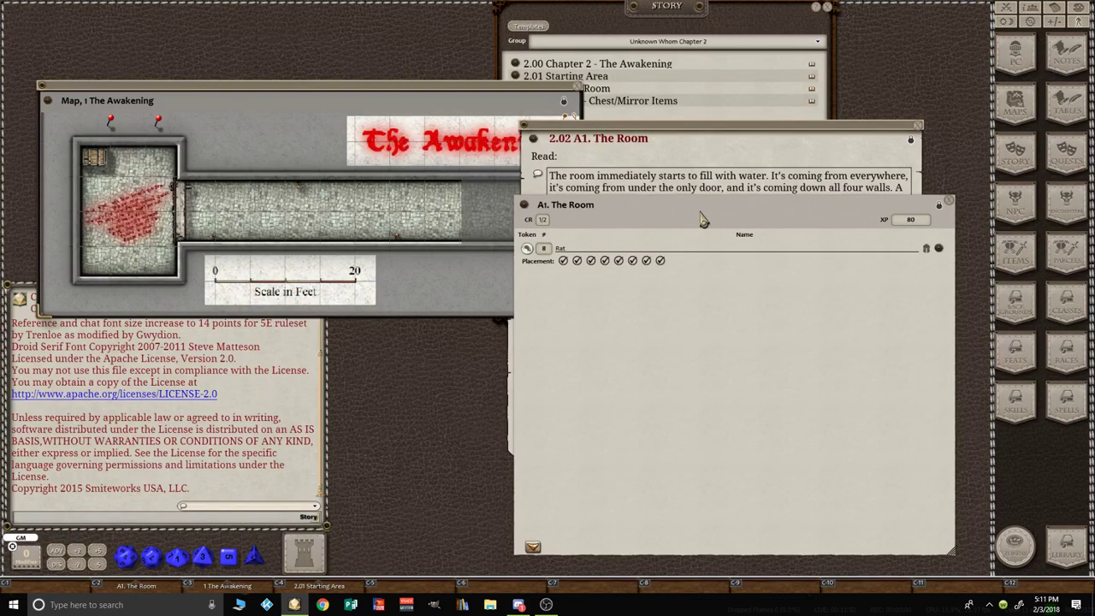
{"action": "left_click_drag", "start_coordinate": [700, 219], "coordinate": [628, 180]}
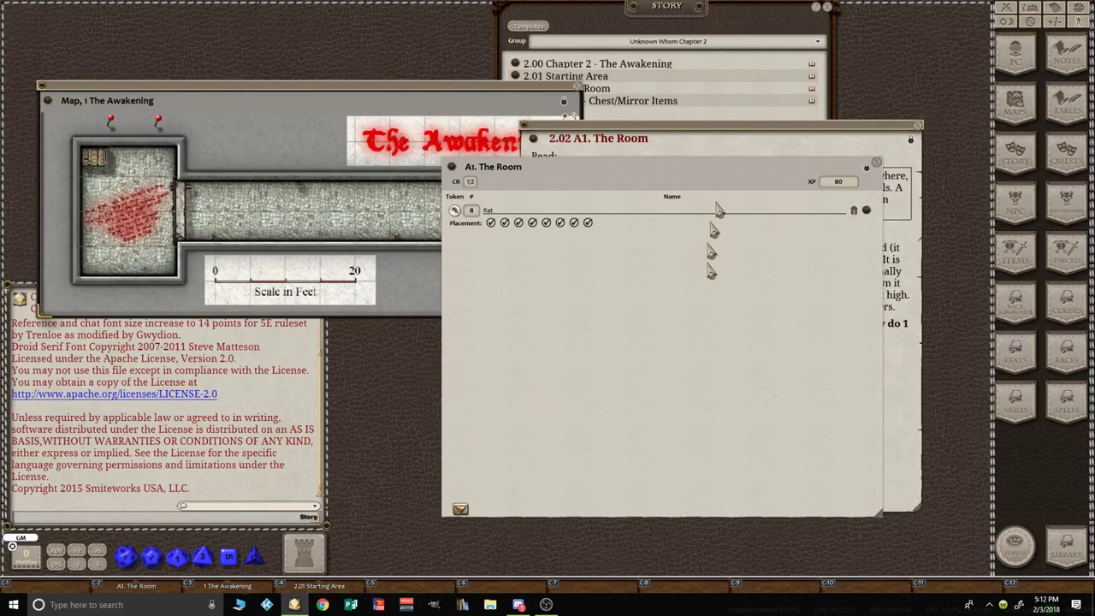
{"action": "left_click", "coordinate": [876, 165]}
{"action": "left_click", "coordinate": [910, 139]}
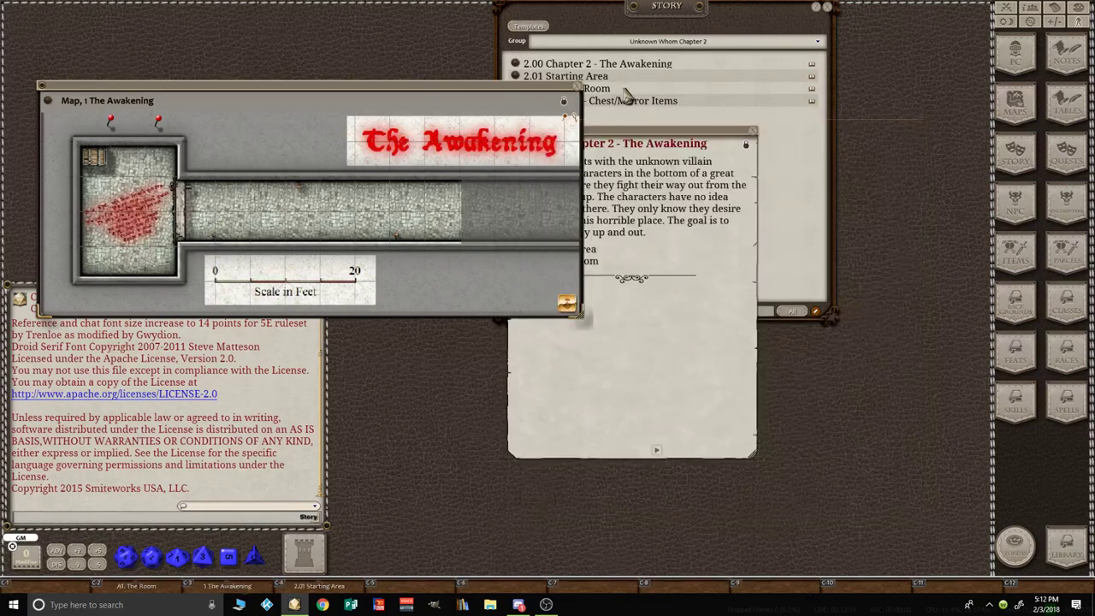
Step: Close The Awakening map, the Chapter 2 entry and the story list to clear the tabletop
{"action": "left_click", "coordinate": [582, 94]}
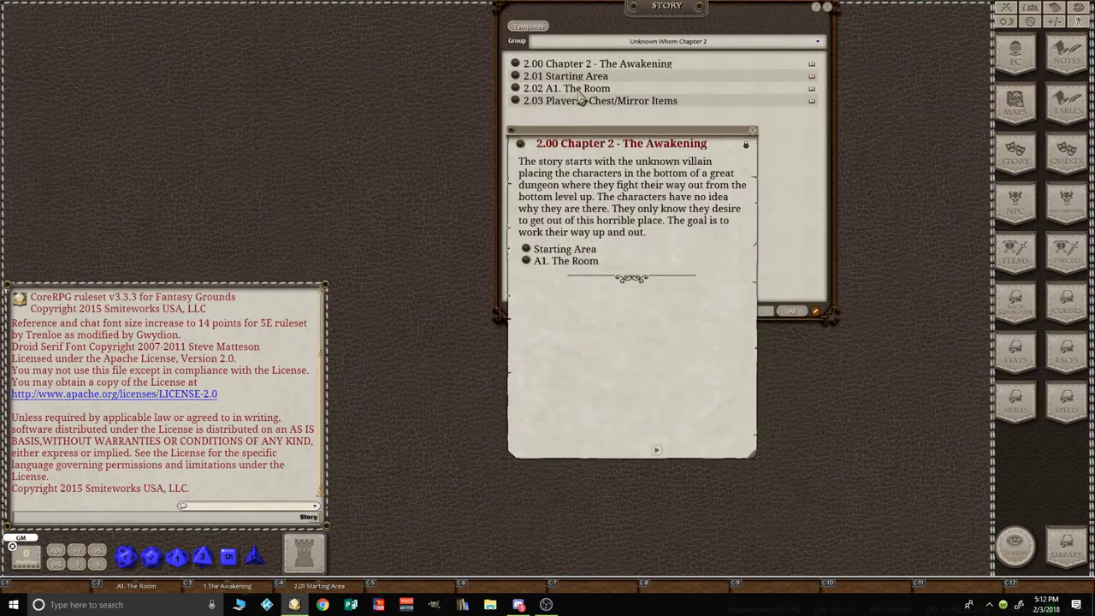
{"action": "left_click", "coordinate": [754, 131]}
{"action": "left_click", "coordinate": [827, 7]}
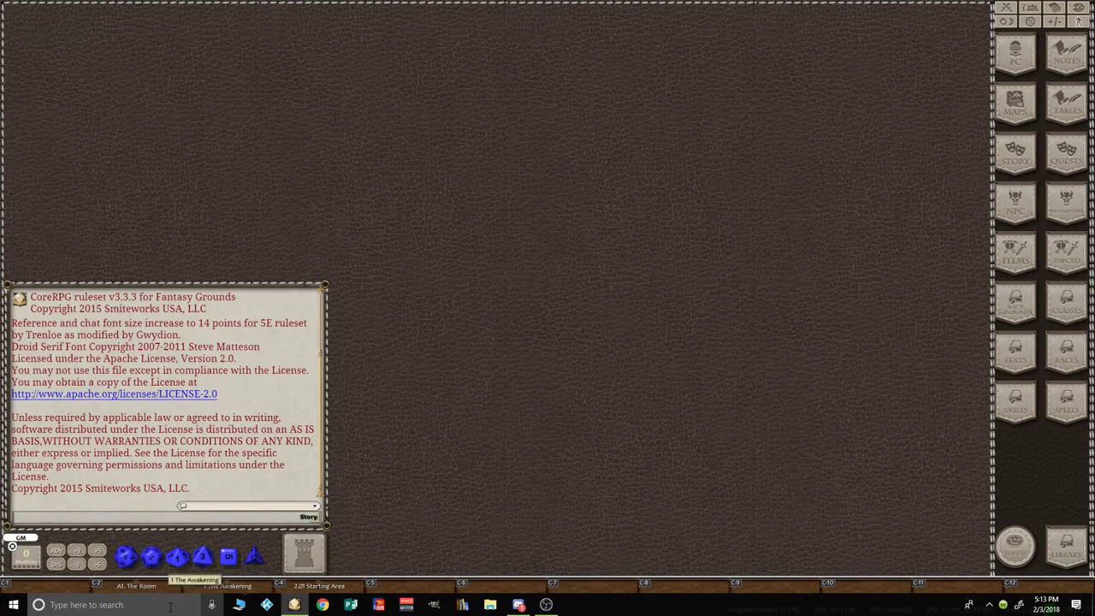
{"action": "key", "text": "ctrl"}
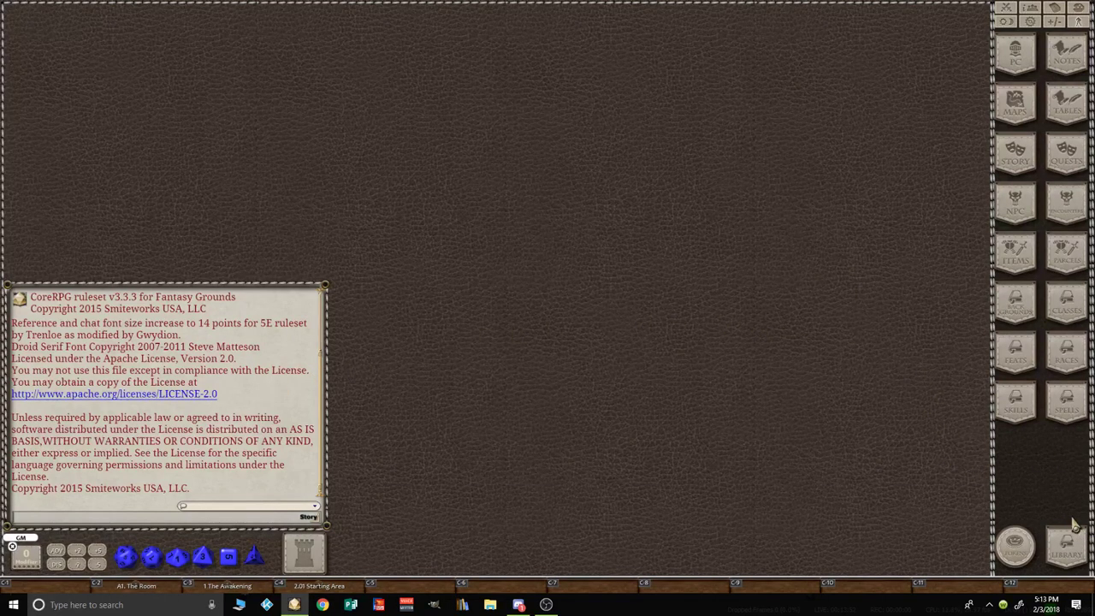
Step: Bring up the NPC list, enlarge it and place it in the open area of the tabletop
{"action": "left_click", "coordinate": [1023, 212]}
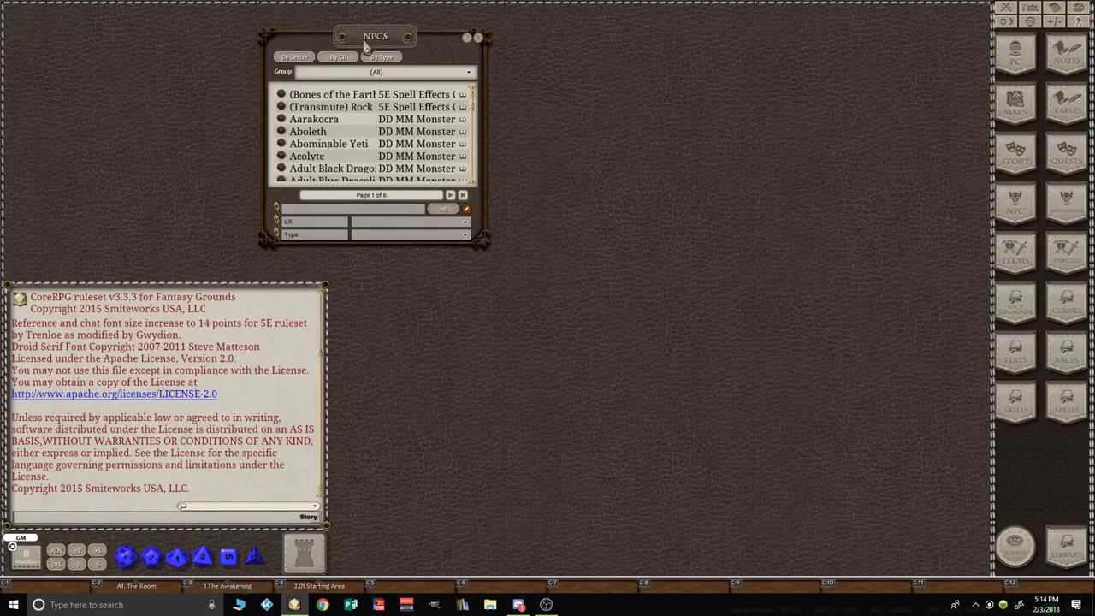
{"action": "left_click_drag", "start_coordinate": [365, 47], "coordinate": [668, 143]}
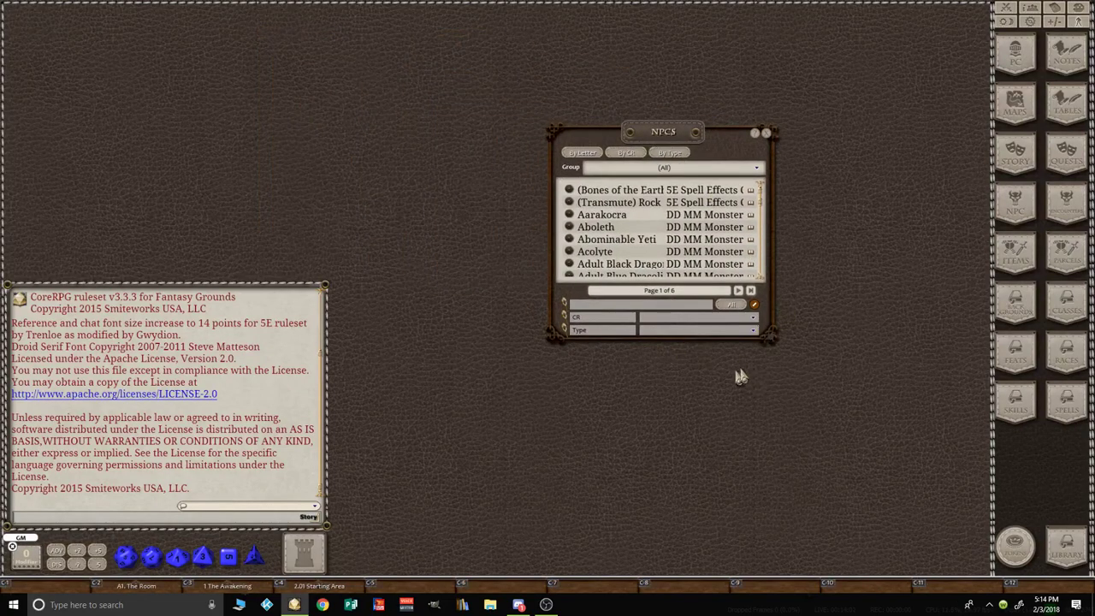
{"action": "left_click_drag", "start_coordinate": [771, 337], "coordinate": [857, 489]}
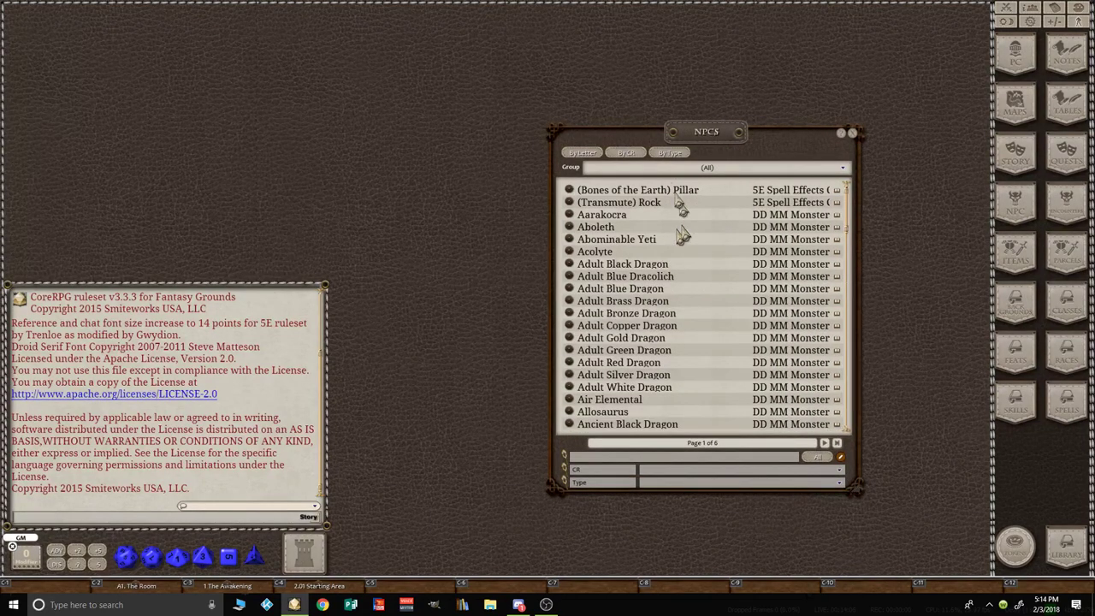
{"action": "left_click_drag", "start_coordinate": [710, 135], "coordinate": [683, 93]}
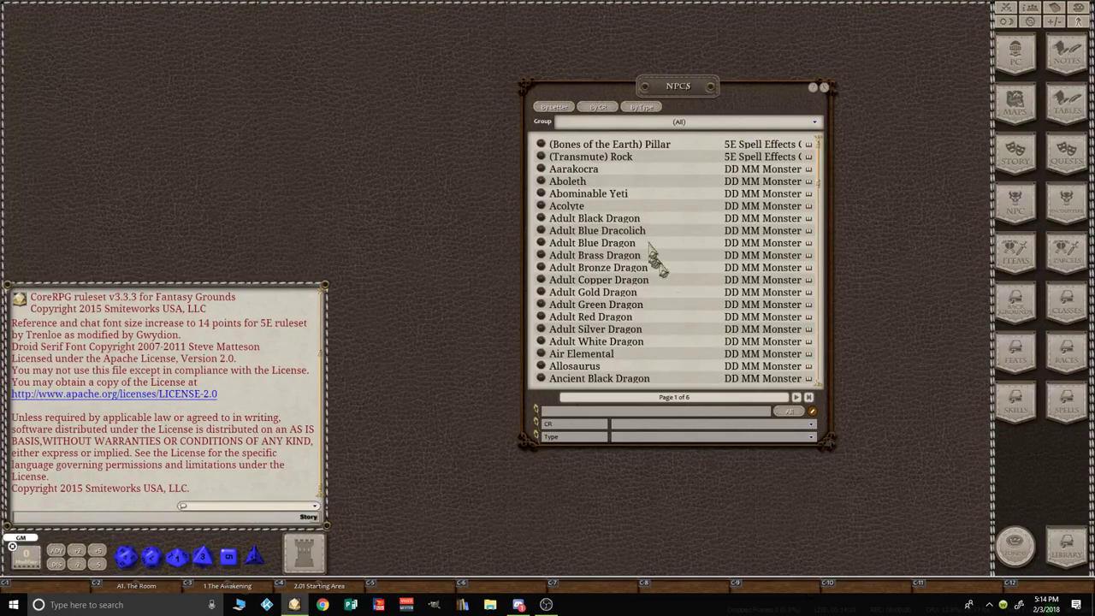
Step: Filter the NPC list to the DD MM Monster Manual group, enlarge the list and reposition it
{"action": "left_click", "coordinate": [818, 124]}
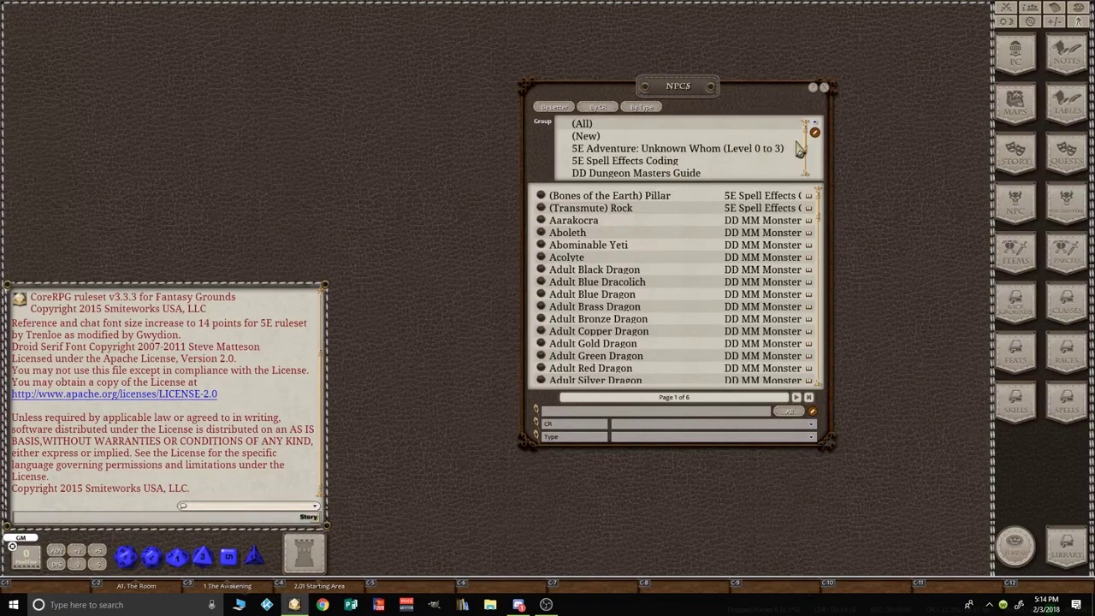
{"action": "scroll", "coordinate": [809, 162], "scroll_direction": "down", "scroll_amount": 1}
{"action": "scroll", "coordinate": [809, 163], "scroll_direction": "down", "scroll_amount": 1}
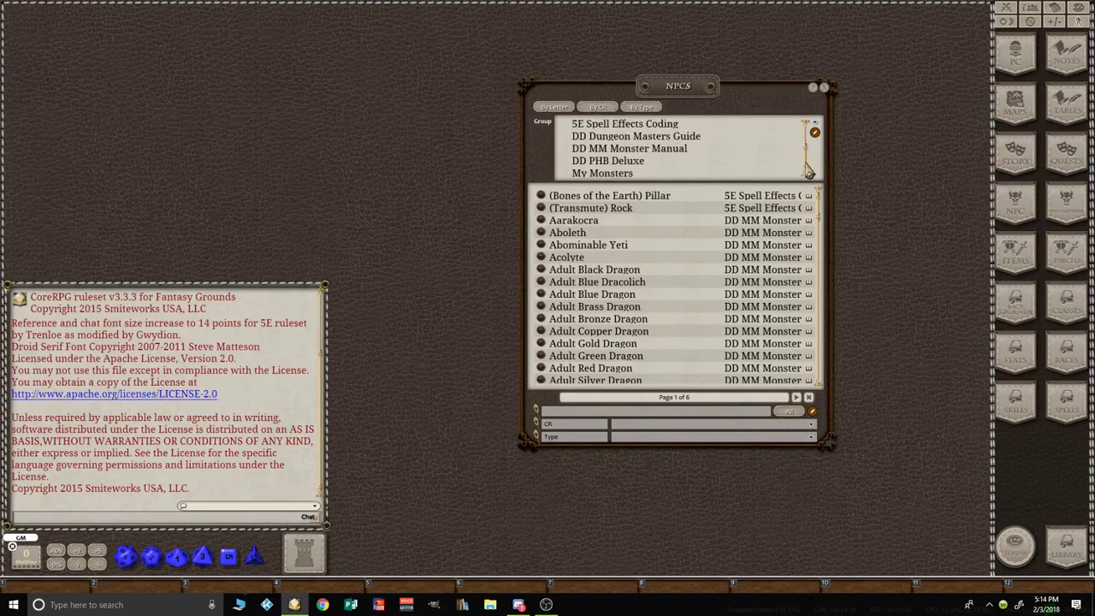
{"action": "left_click", "coordinate": [658, 160]}
{"action": "left_click", "coordinate": [660, 149]}
{"action": "left_click_drag", "start_coordinate": [680, 85], "coordinate": [680, 44]}
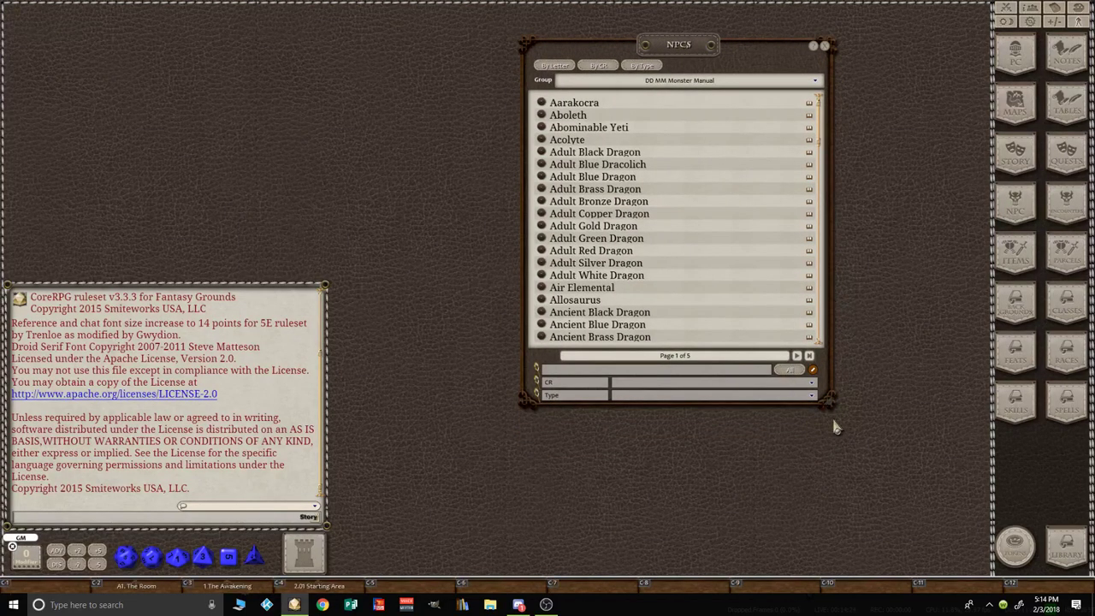
{"action": "left_click_drag", "start_coordinate": [830, 399], "coordinate": [866, 486]}
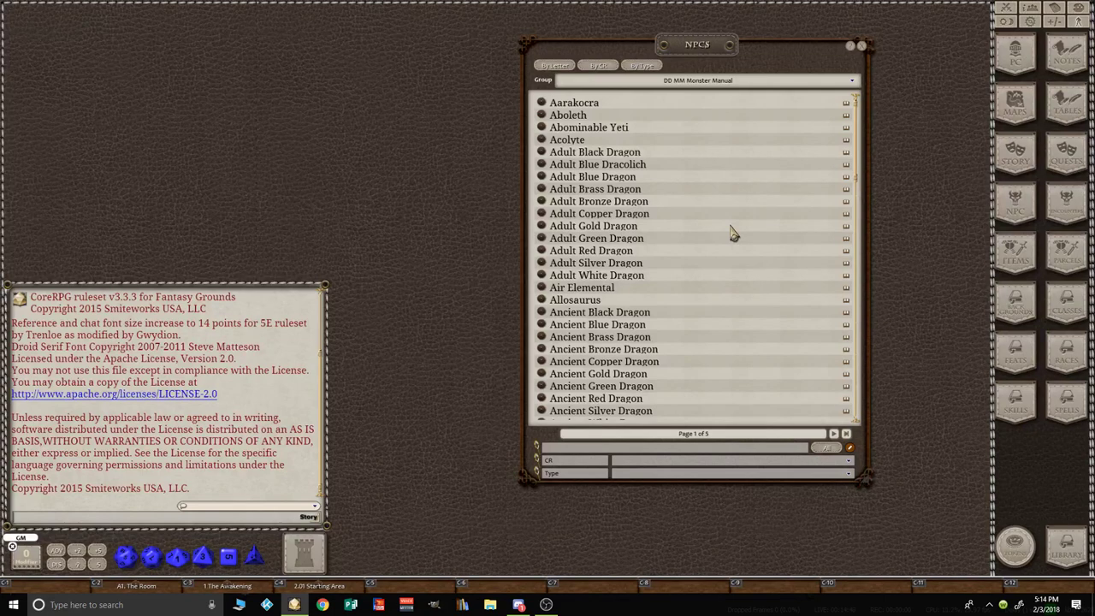
{"action": "left_click", "coordinate": [733, 233]}
{"action": "key", "text": "ctrl"}
{"action": "left_click_drag", "start_coordinate": [728, 49], "coordinate": [786, 104]}
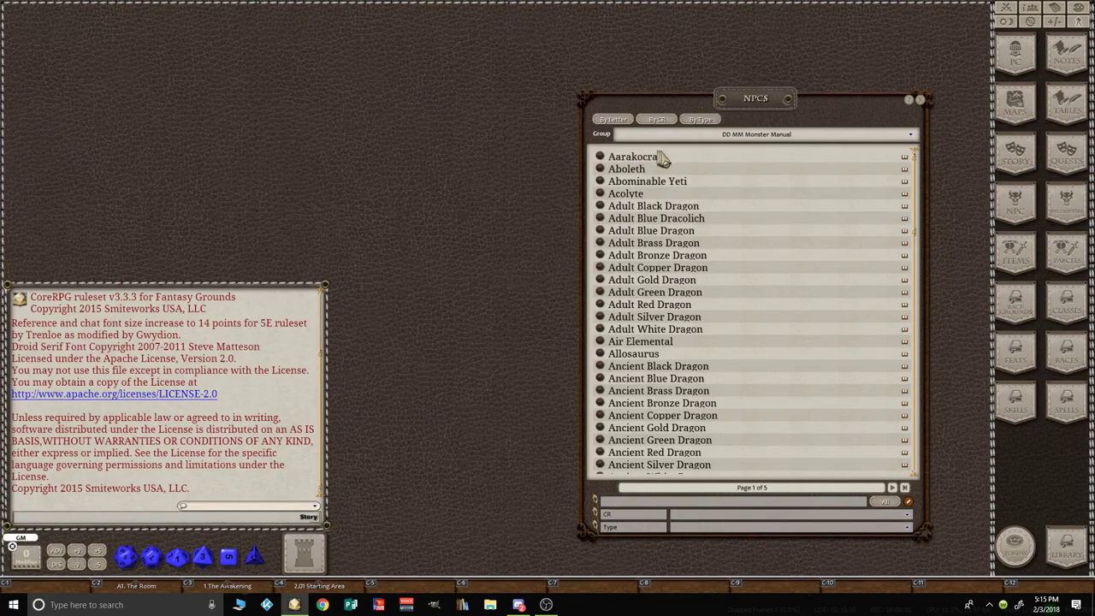
Step: Open the Aarakocra record beside the NPC list, try to unlock it, and review its stats, traits and actions
{"action": "left_click", "coordinate": [603, 160]}
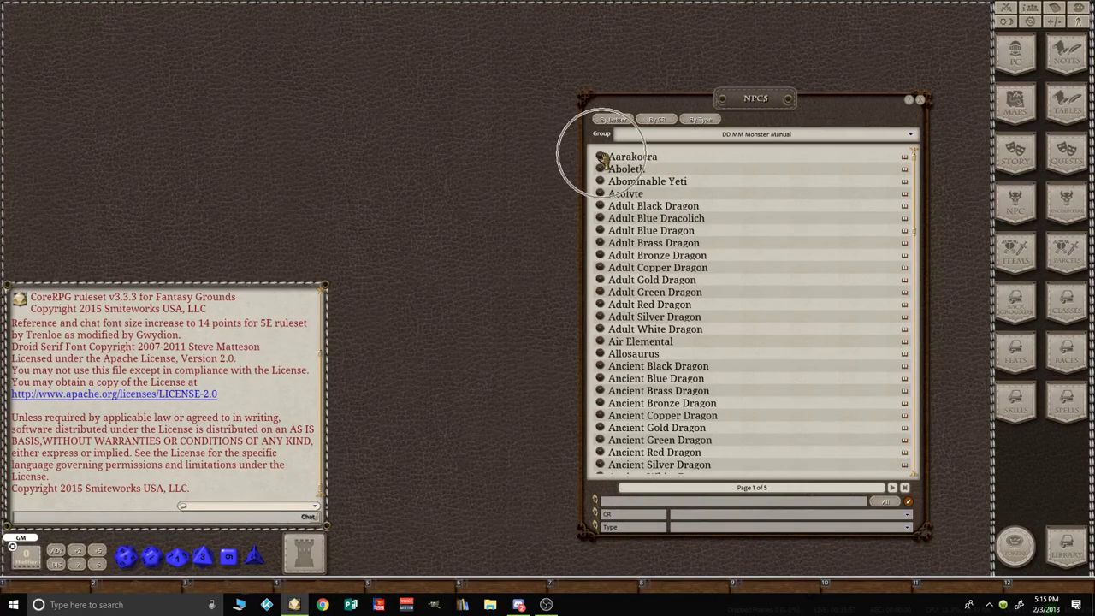
{"action": "left_click_drag", "start_coordinate": [585, 216], "coordinate": [508, 184]}
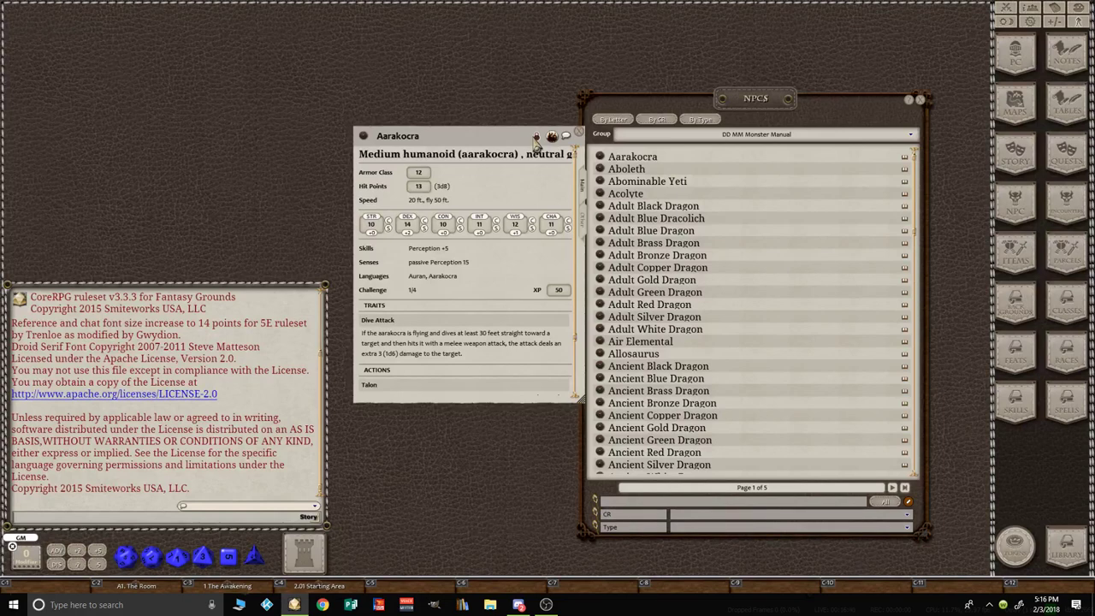
{"action": "left_click", "coordinate": [535, 139]}
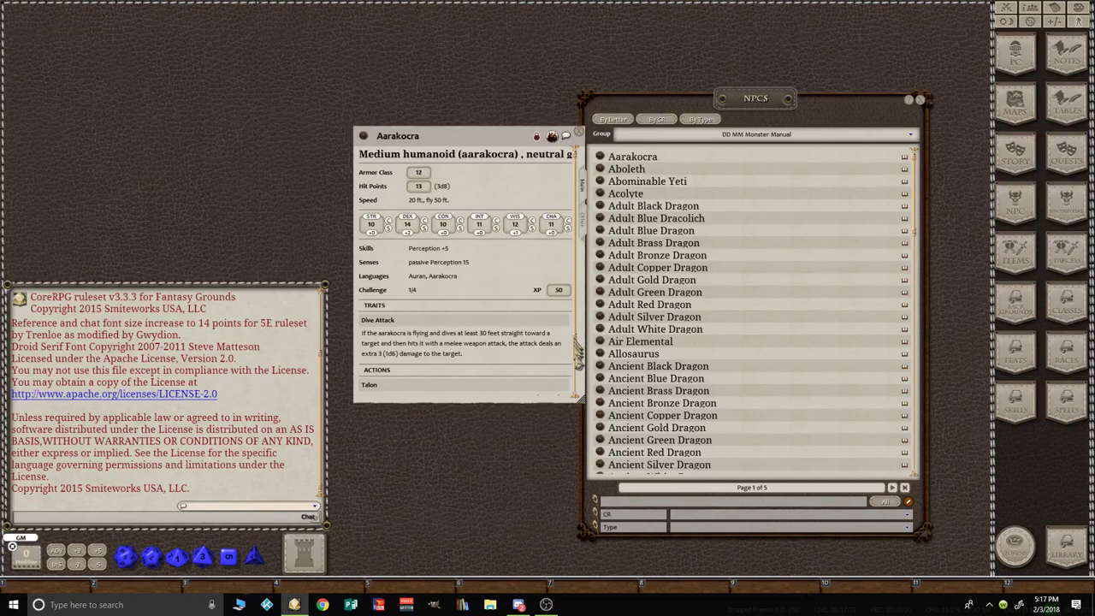
{"action": "left_click_drag", "start_coordinate": [577, 346], "coordinate": [579, 413]}
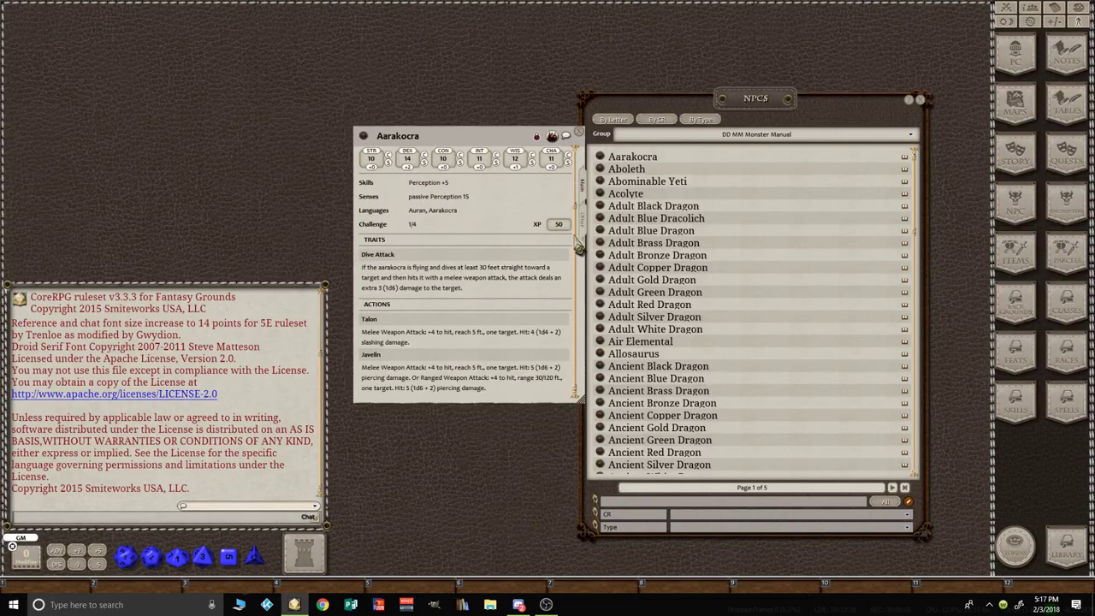
{"action": "scroll", "coordinate": [579, 248], "scroll_direction": "up", "scroll_amount": 2}
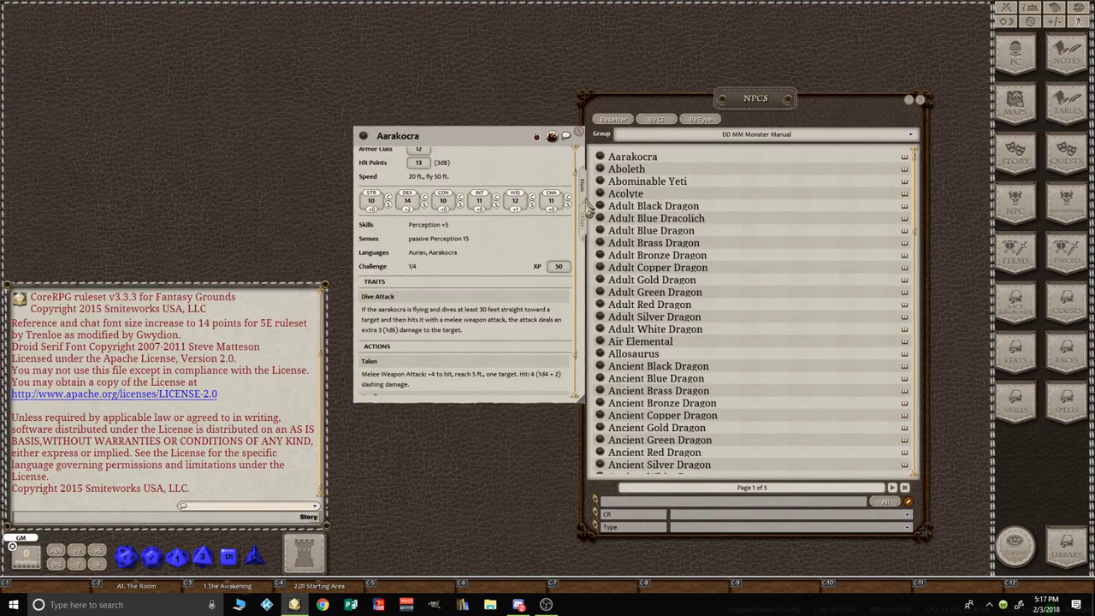
Step: Read through the descriptive background text of the Aarakocra record and return to its beginning
{"action": "left_click", "coordinate": [583, 221]}
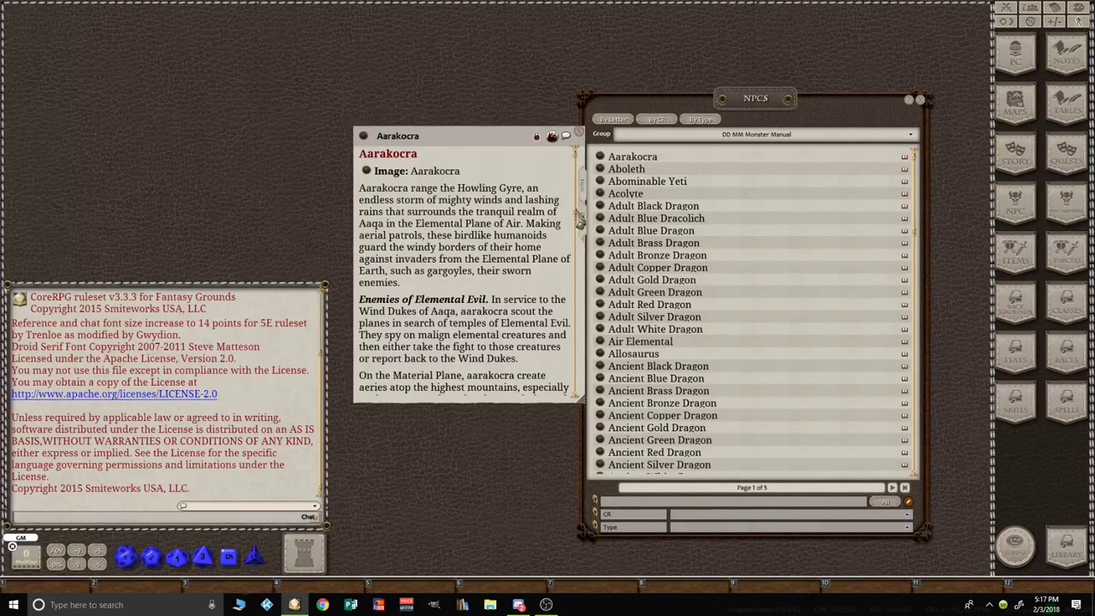
{"action": "scroll", "coordinate": [580, 221], "scroll_direction": "down", "scroll_amount": 10}
{"action": "scroll", "coordinate": [599, 368], "scroll_direction": "down", "scroll_amount": 2}
{"action": "scroll", "coordinate": [601, 342], "scroll_direction": "up", "scroll_amount": 4}
{"action": "scroll", "coordinate": [601, 315], "scroll_direction": "up", "scroll_amount": 6}
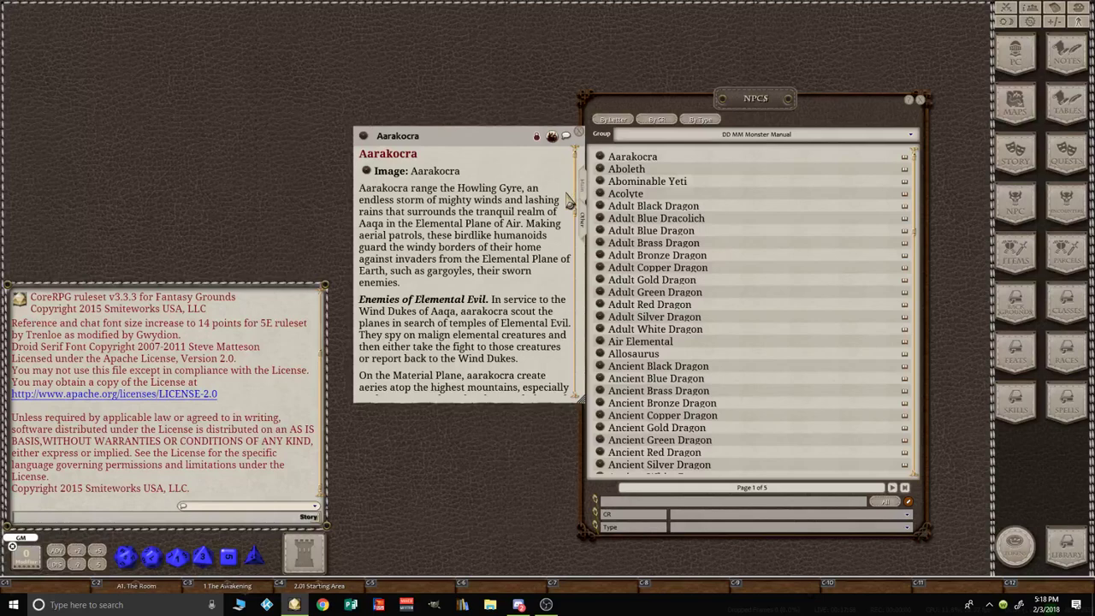
Step: View the linked Aarakocra image, try to unlock it, and close both the image and the Aarakocra record
{"action": "left_click", "coordinate": [367, 172]}
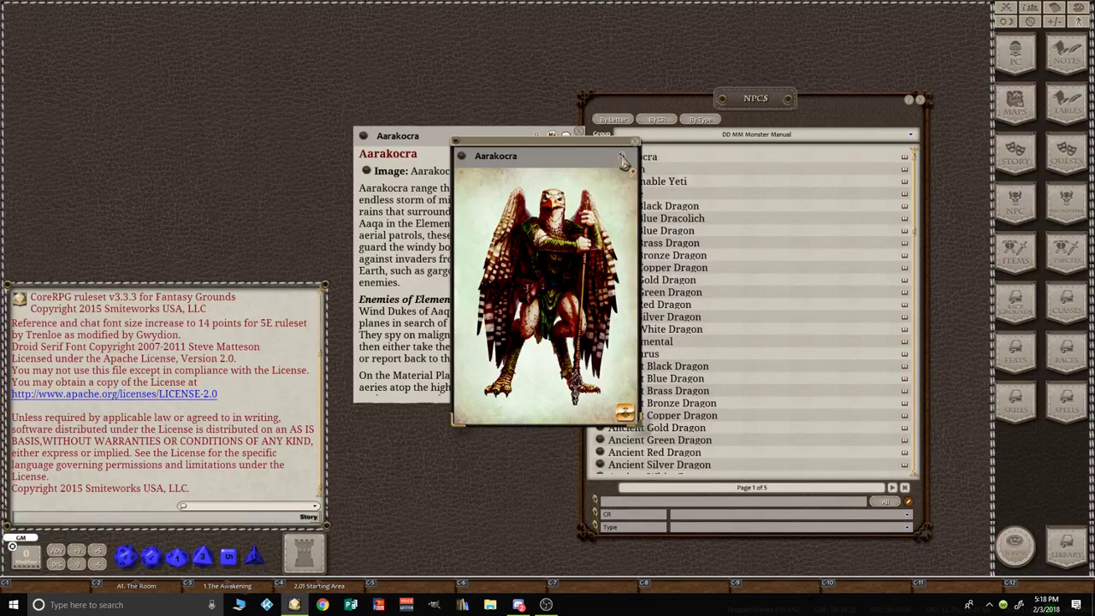
{"action": "left_click", "coordinate": [622, 159]}
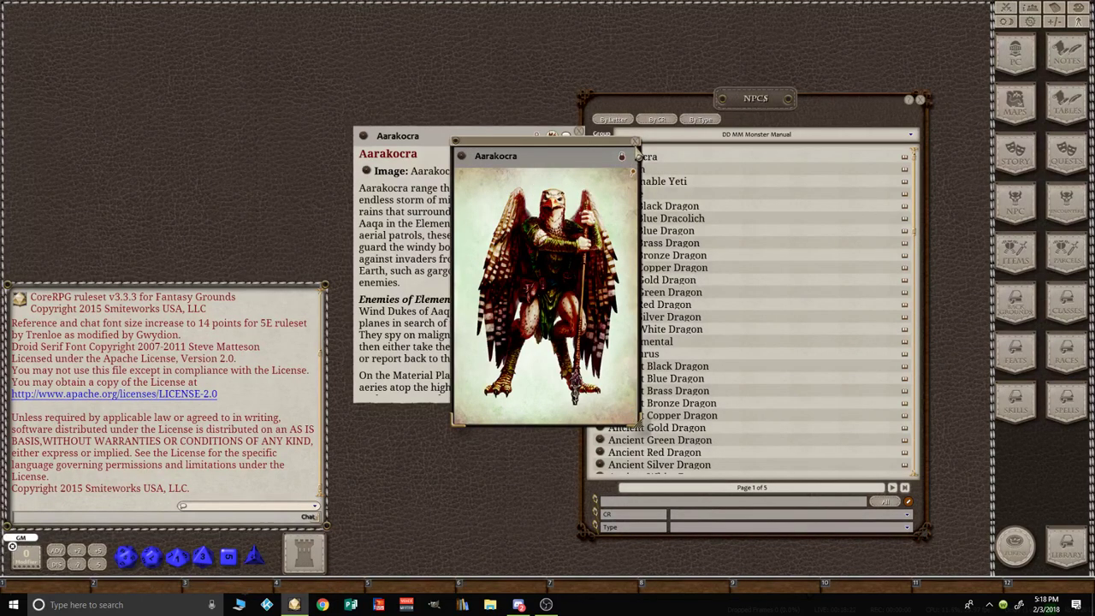
{"action": "left_click", "coordinate": [635, 143]}
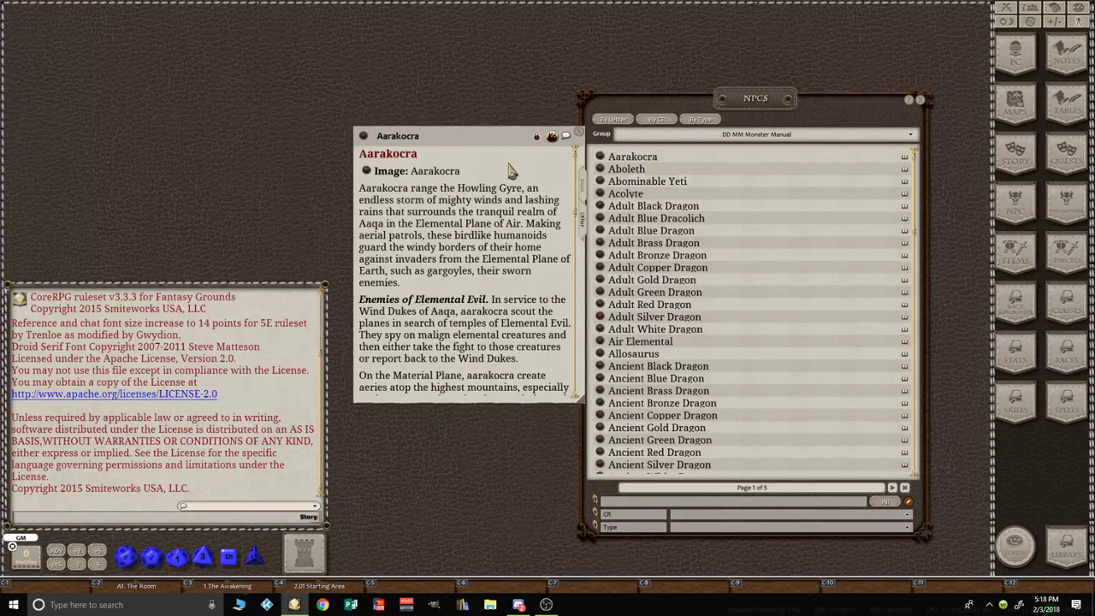
{"action": "left_click_drag", "start_coordinate": [726, 107], "coordinate": [754, 66]}
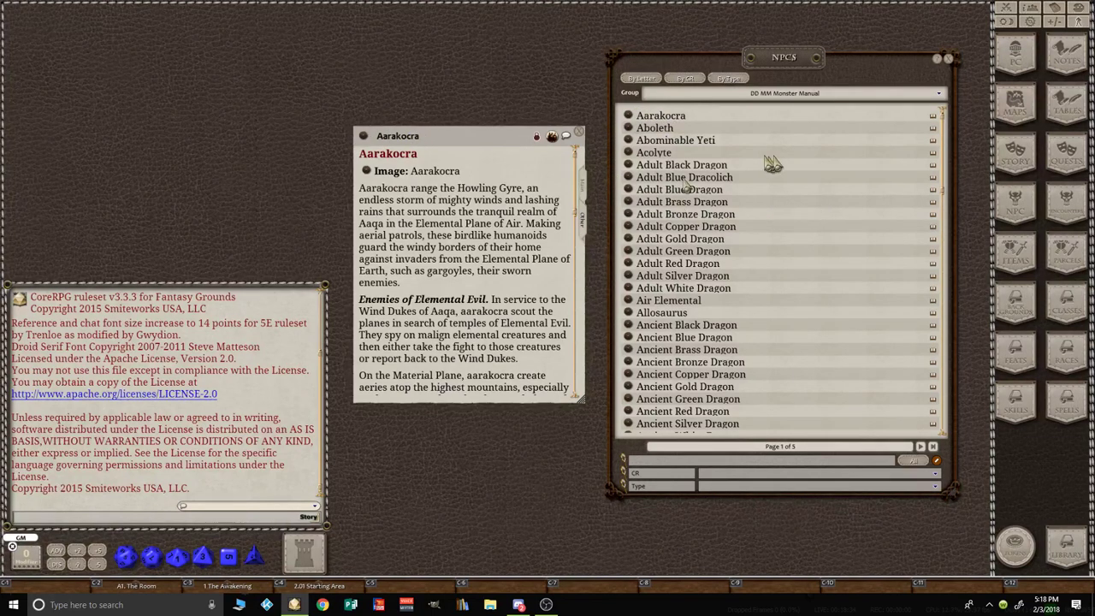
{"action": "left_click", "coordinate": [579, 134]}
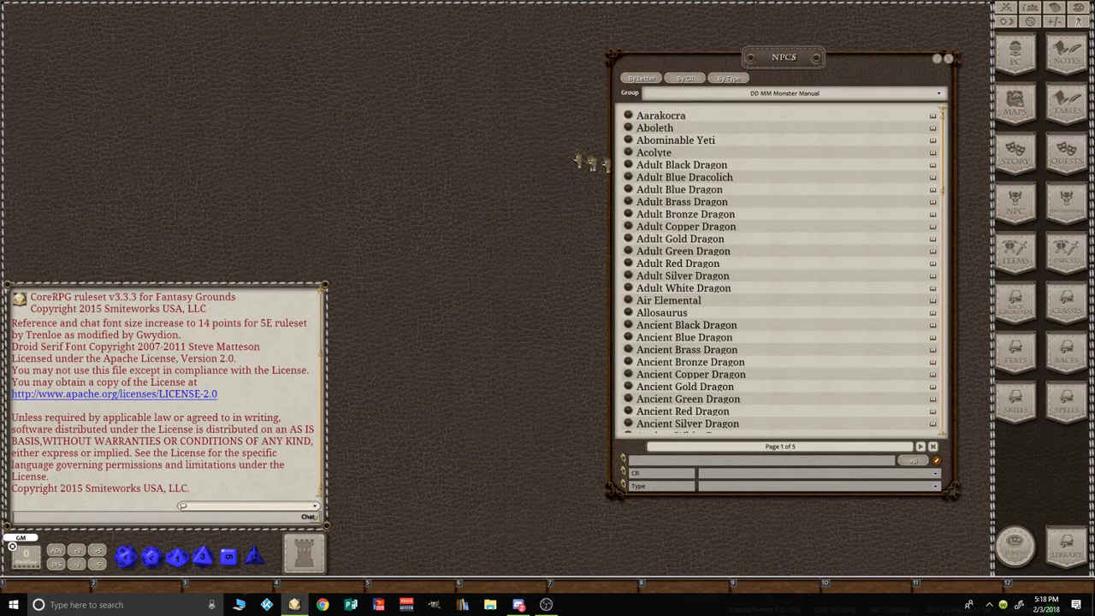
Step: Duplicate Aarakocra within the NPC list, open the copy's record, move it to clear space and close the list
{"action": "left_click_drag", "start_coordinate": [728, 160], "coordinate": [732, 165]}
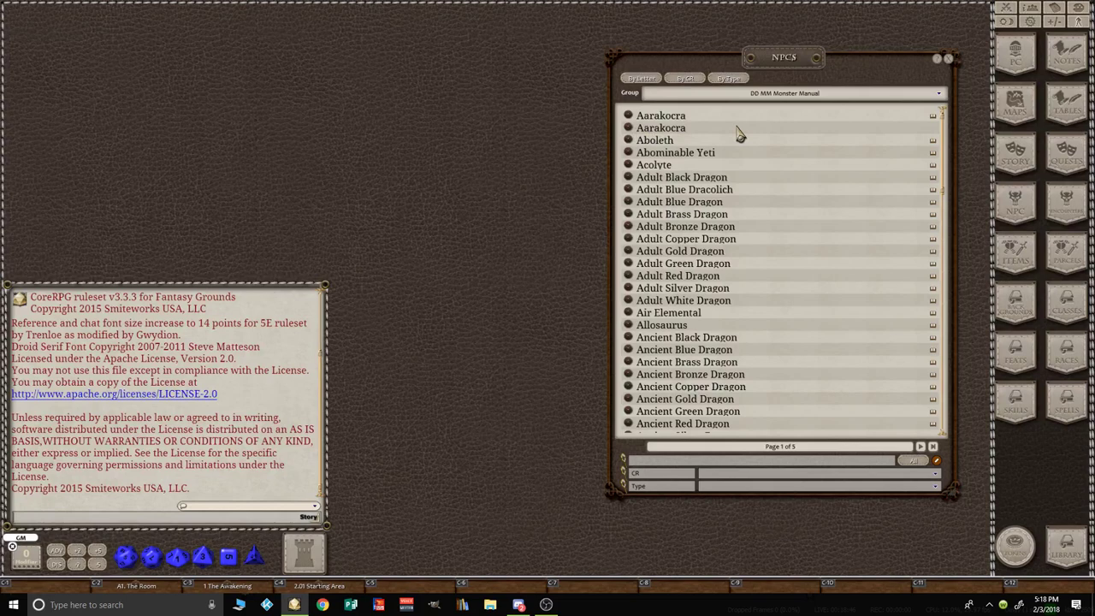
{"action": "mouse_move", "coordinate": [932, 139]}
{"action": "left_mouse_down"}
{"action": "mouse_move", "coordinate": [721, 144]}
{"action": "mouse_move", "coordinate": [931, 132]}
{"action": "left_mouse_up"}
{"action": "left_click_drag", "start_coordinate": [931, 130], "coordinate": [664, 139]}
{"action": "left_click", "coordinate": [629, 129]}
{"action": "left_click_drag", "start_coordinate": [590, 169], "coordinate": [659, 53]}
{"action": "left_click", "coordinate": [953, 60]}
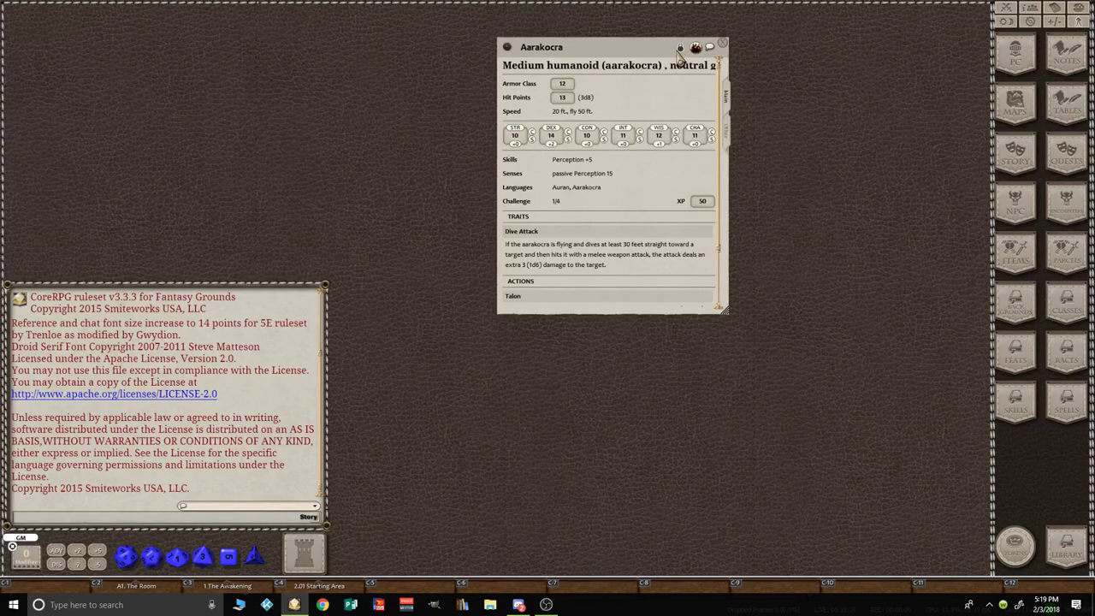
Step: Unlock the copied Aarakocra record, enlarge it to show all sections and rename it Aarakocra Chief
{"action": "left_click", "coordinate": [679, 49]}
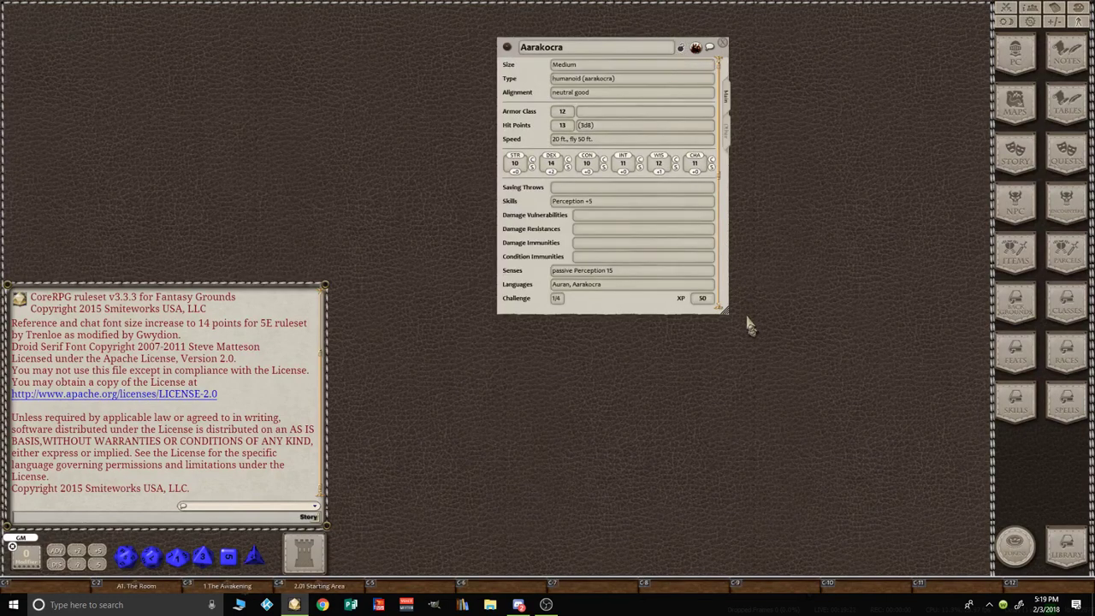
{"action": "left_click_drag", "start_coordinate": [733, 319], "coordinate": [830, 558]}
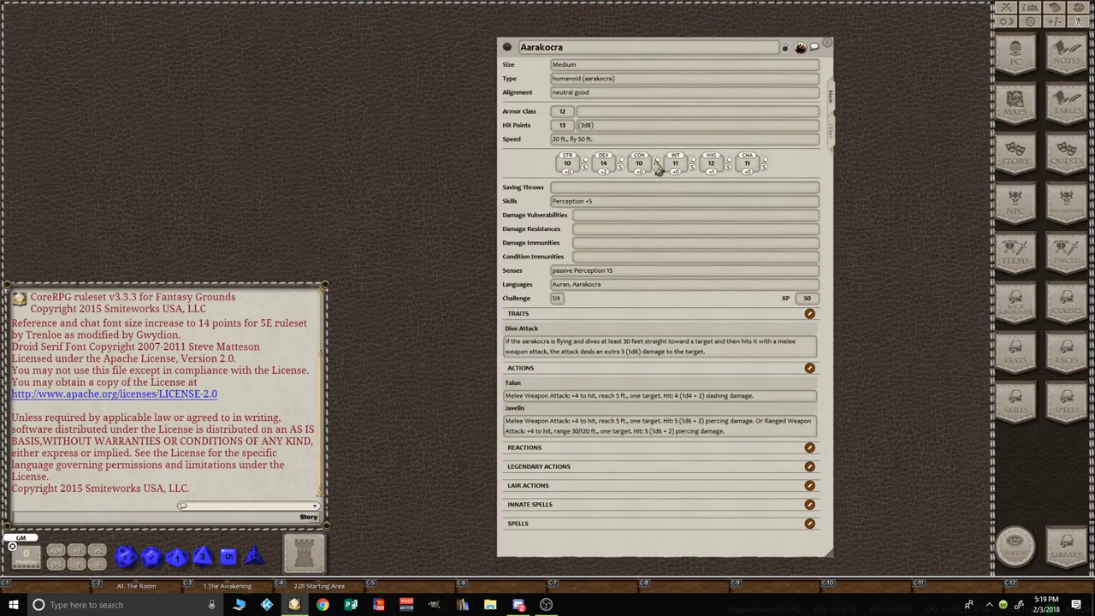
{"action": "left_click", "coordinate": [596, 53]}
{"action": "type", "text": "CHief"}
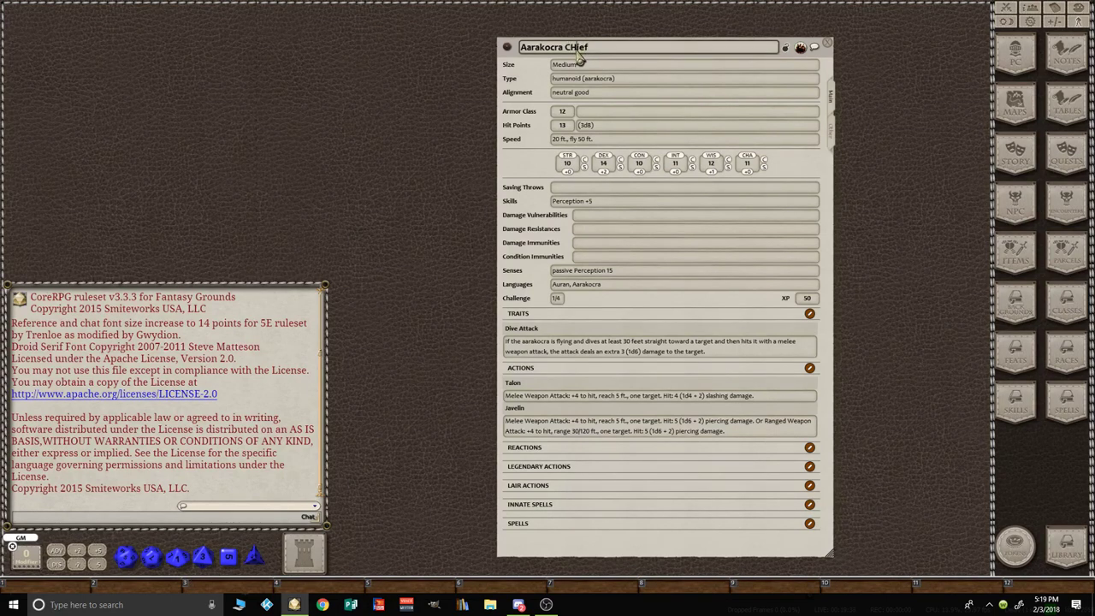
{"action": "type", "text": "h"}
{"action": "right_click", "coordinate": [726, 157]}
{"action": "left_click", "coordinate": [621, 119]}
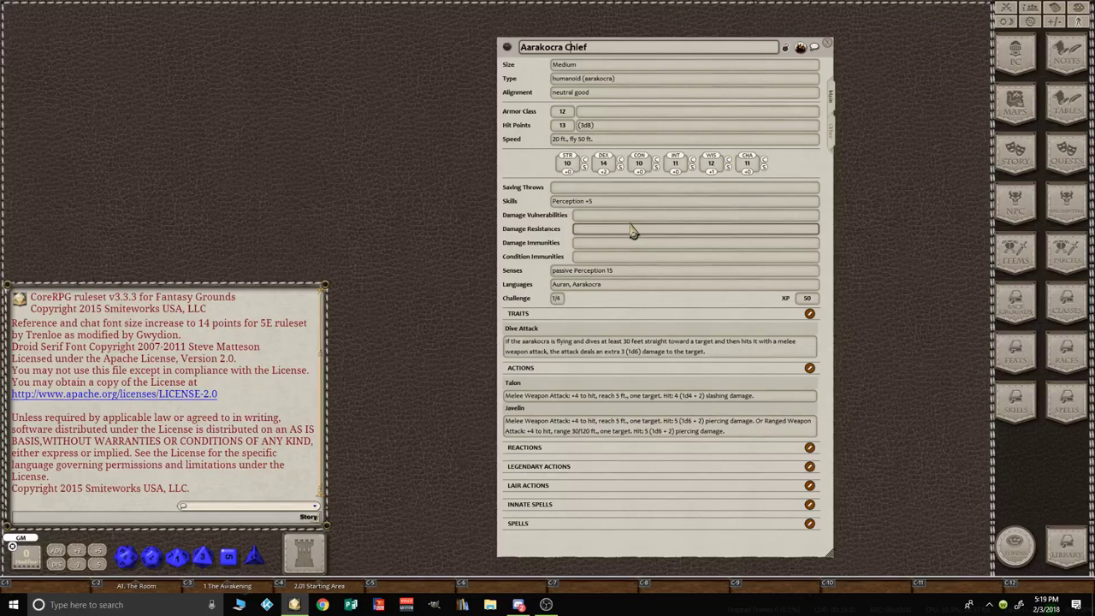
Step: Set the Aarakocra Chief's hit points to 23, strength 12, dexterity 16, constitution 12, intelligence 12 and charisma 13
{"action": "left_click", "coordinate": [565, 127]}
{"action": "type", "text": "23"}
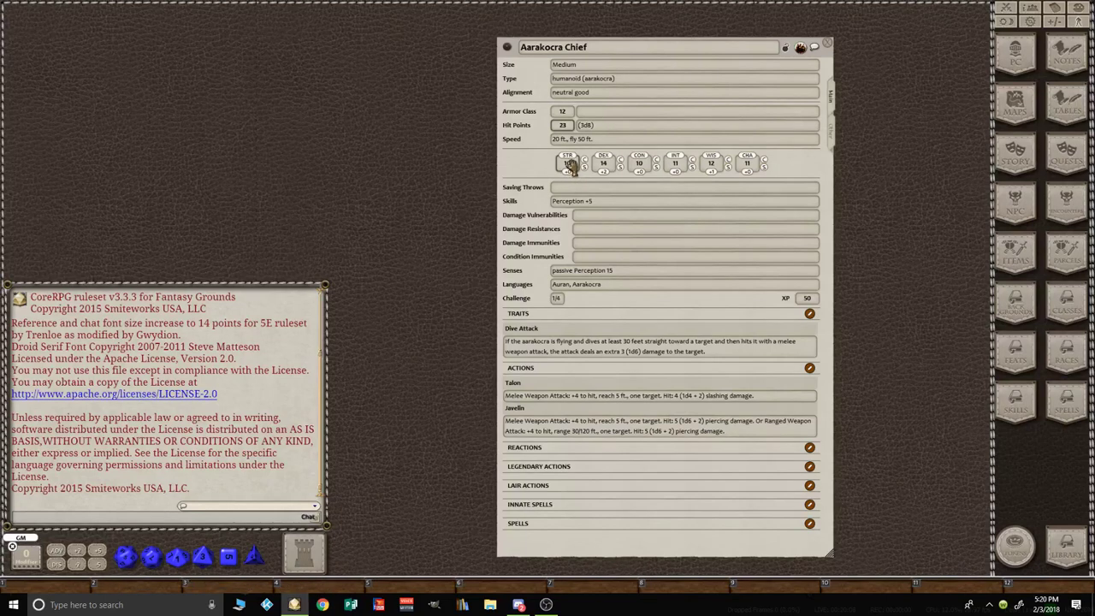
{"action": "left_click", "coordinate": [571, 166]}
{"action": "key", "text": "BackSpace"}
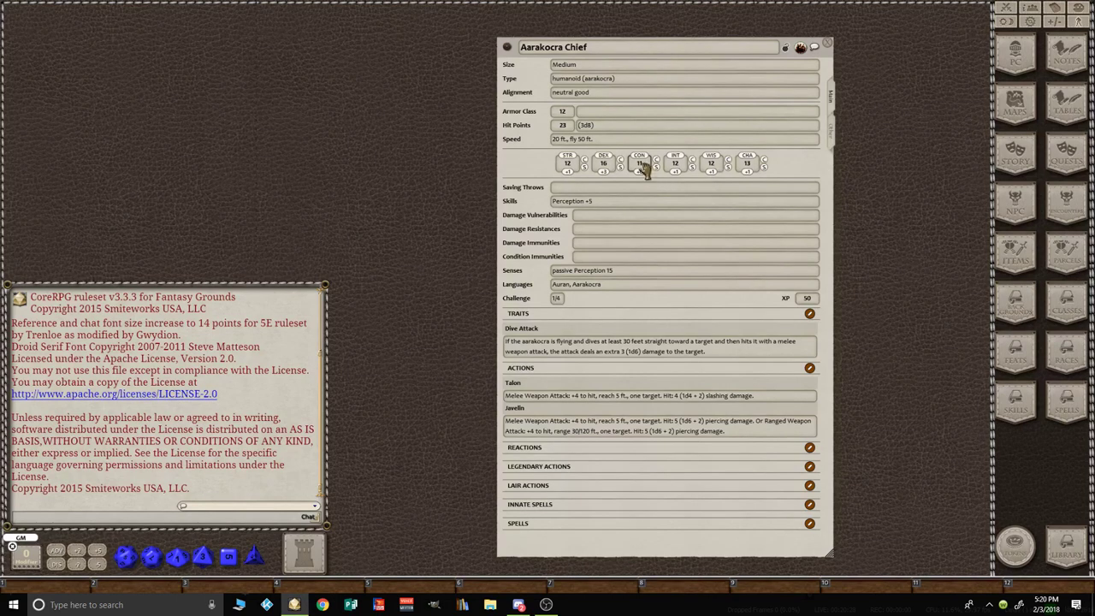
{"action": "scroll", "coordinate": [642, 164], "scroll_direction": "up", "scroll_amount": 1}
Step: Review the Aarakocra Chief's Dive Attack trait, Talon and Javelin actions, challenge rating, skills and saving throws
{"action": "left_click", "coordinate": [609, 351]}
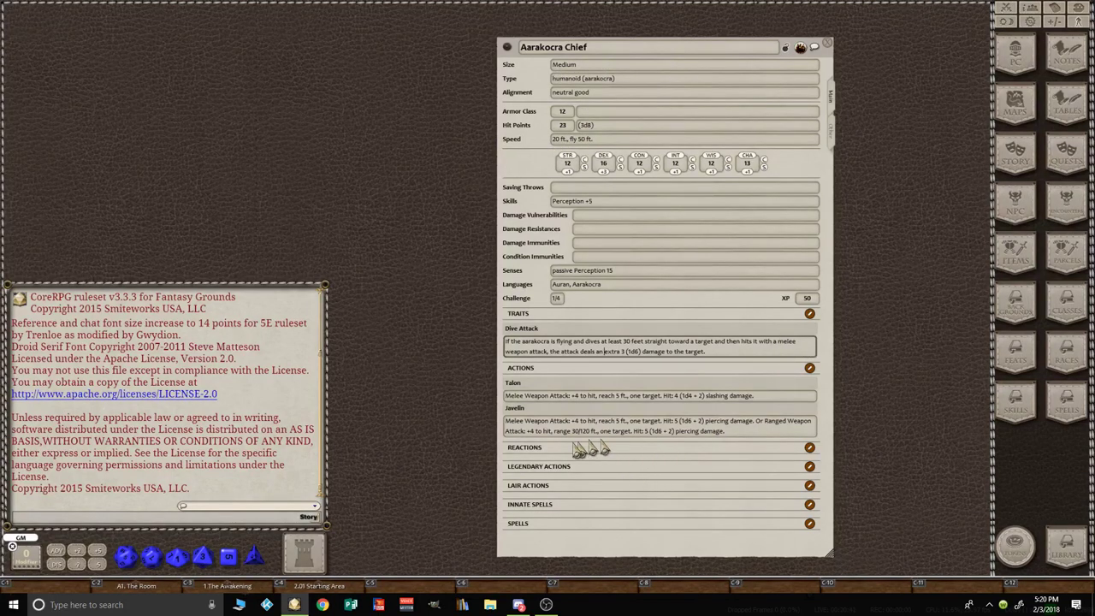
{"action": "left_click_drag", "start_coordinate": [596, 421], "coordinate": [532, 411]}
{"action": "left_click", "coordinate": [534, 385]}
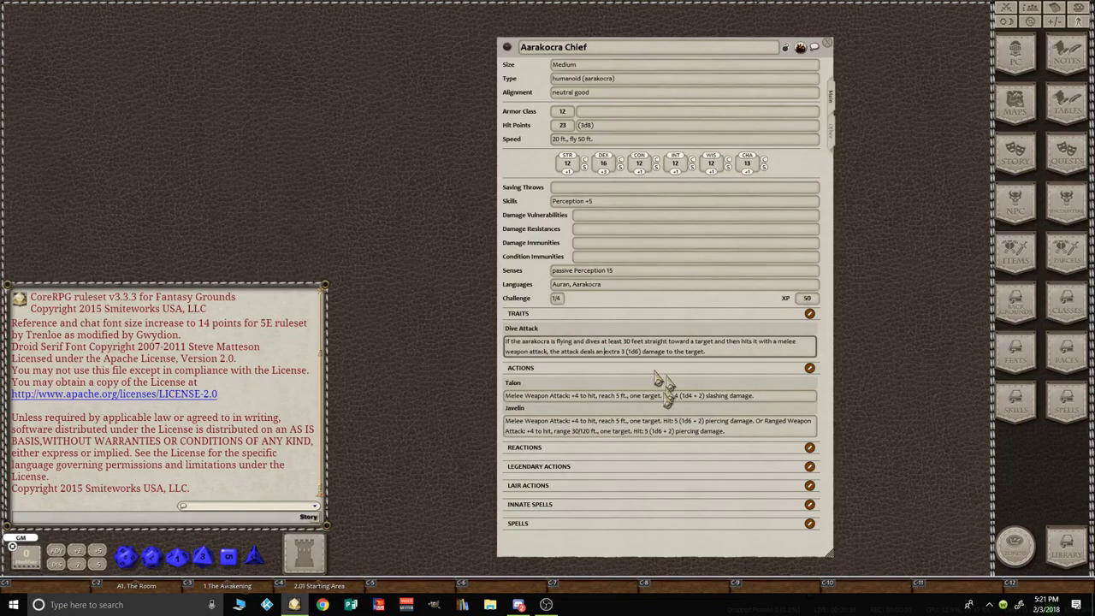
{"action": "left_click", "coordinate": [732, 434]}
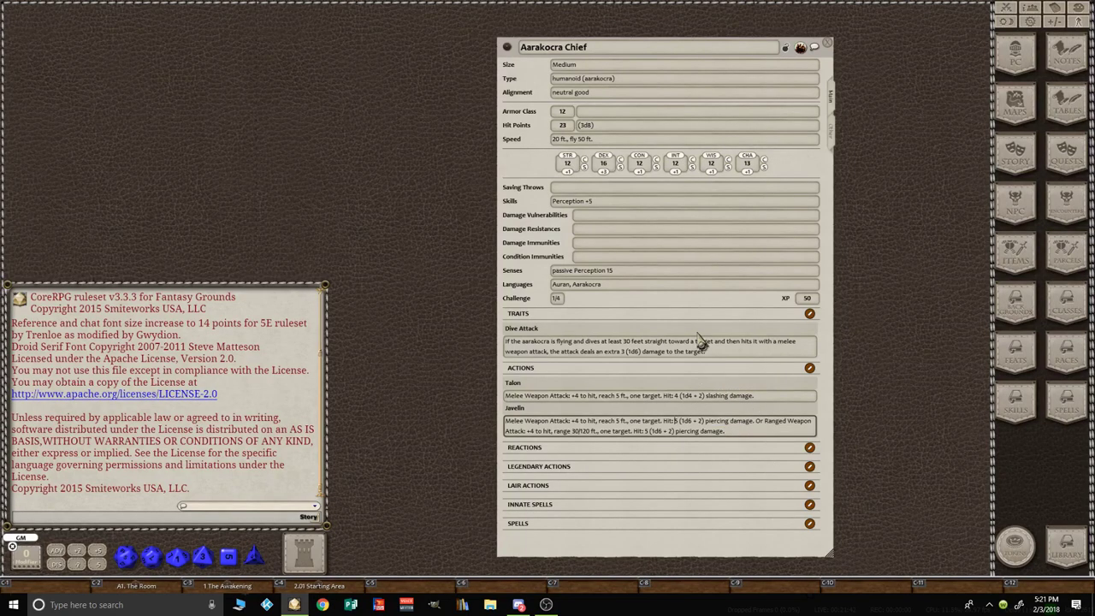
{"action": "left_click", "coordinate": [764, 421]}
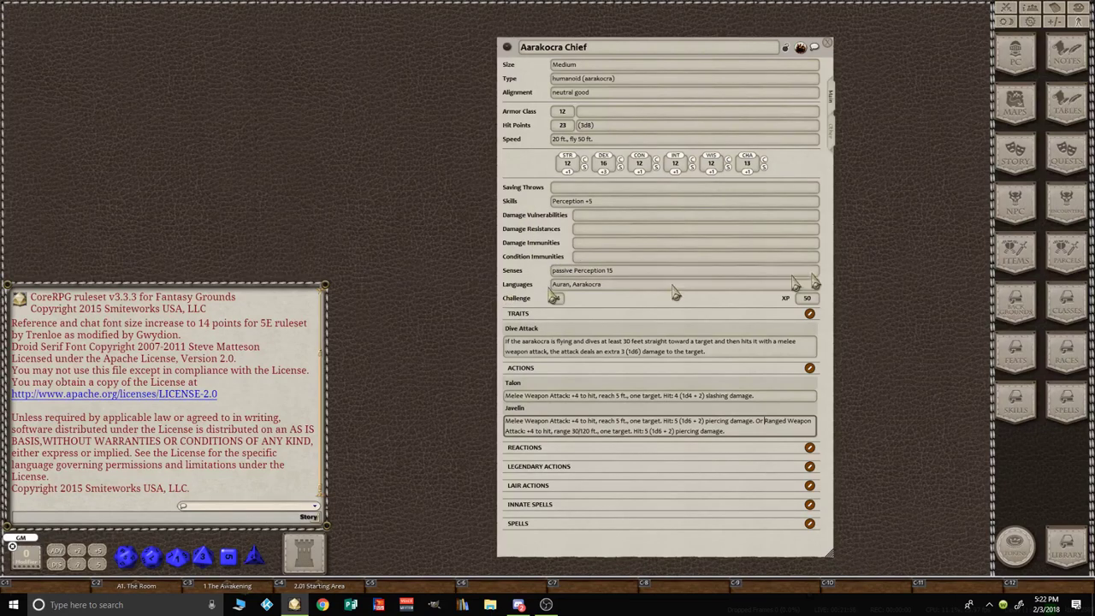
{"action": "left_click_drag", "start_coordinate": [516, 295], "coordinate": [560, 299]}
{"action": "left_click", "coordinate": [572, 204]}
{"action": "left_click", "coordinate": [582, 192]}
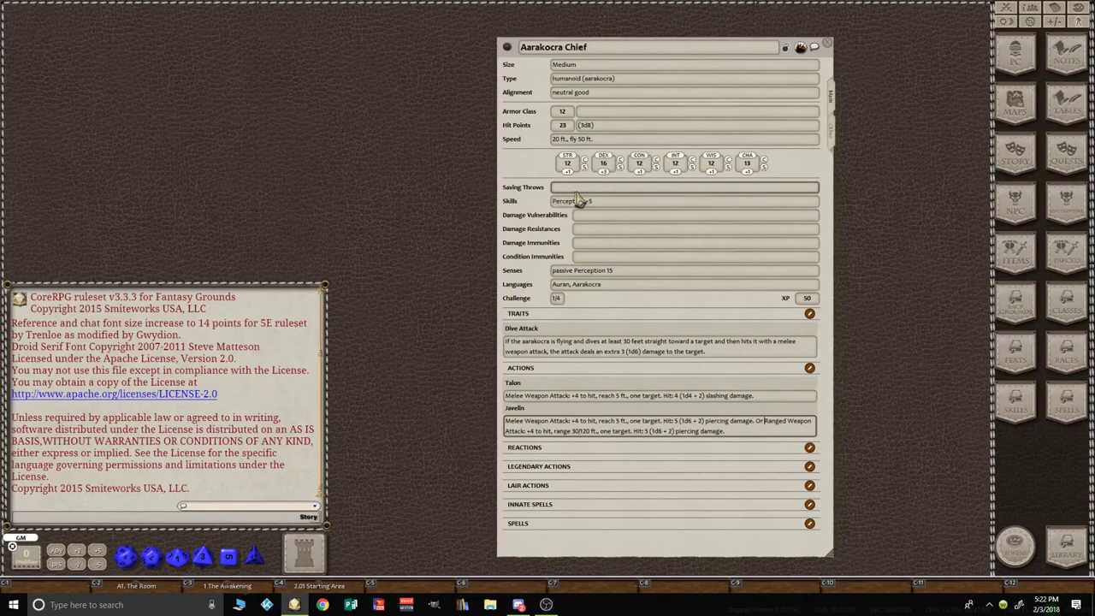
Step: Examine how the attack and damage phrases are worded in the Talon and Javelin actions
{"action": "left_click_drag", "start_coordinate": [505, 421], "coordinate": [585, 421]}
{"action": "left_click_drag", "start_coordinate": [509, 396], "coordinate": [633, 402]}
{"action": "left_click", "coordinate": [531, 396]}
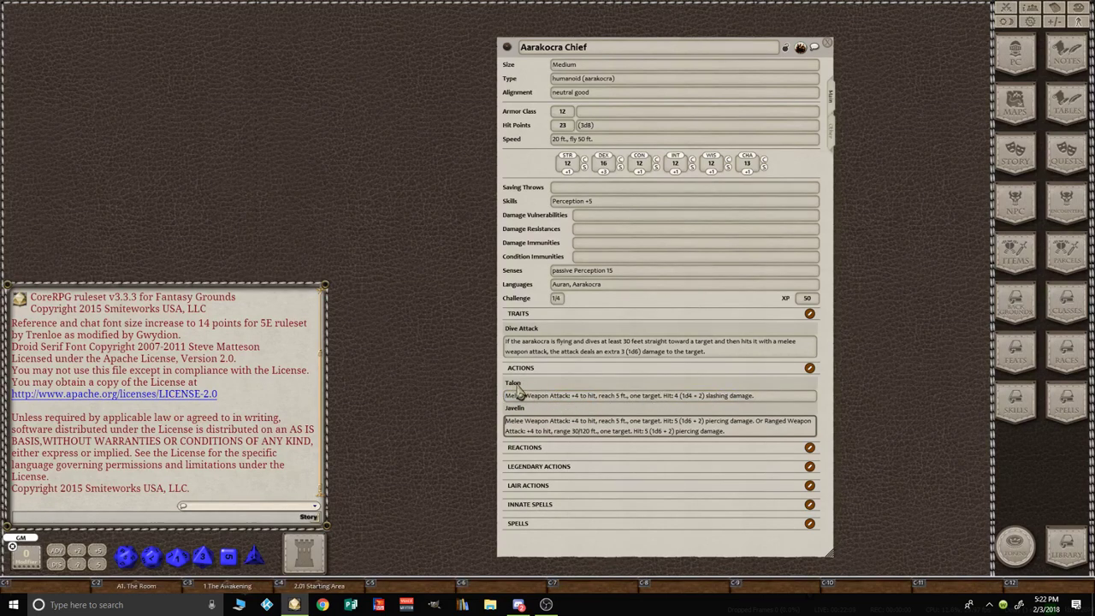
{"action": "left_click_drag", "start_coordinate": [675, 397], "coordinate": [753, 396]}
{"action": "left_click_drag", "start_coordinate": [627, 400], "coordinate": [736, 399]}
{"action": "left_click_drag", "start_coordinate": [506, 421], "coordinate": [596, 421]}
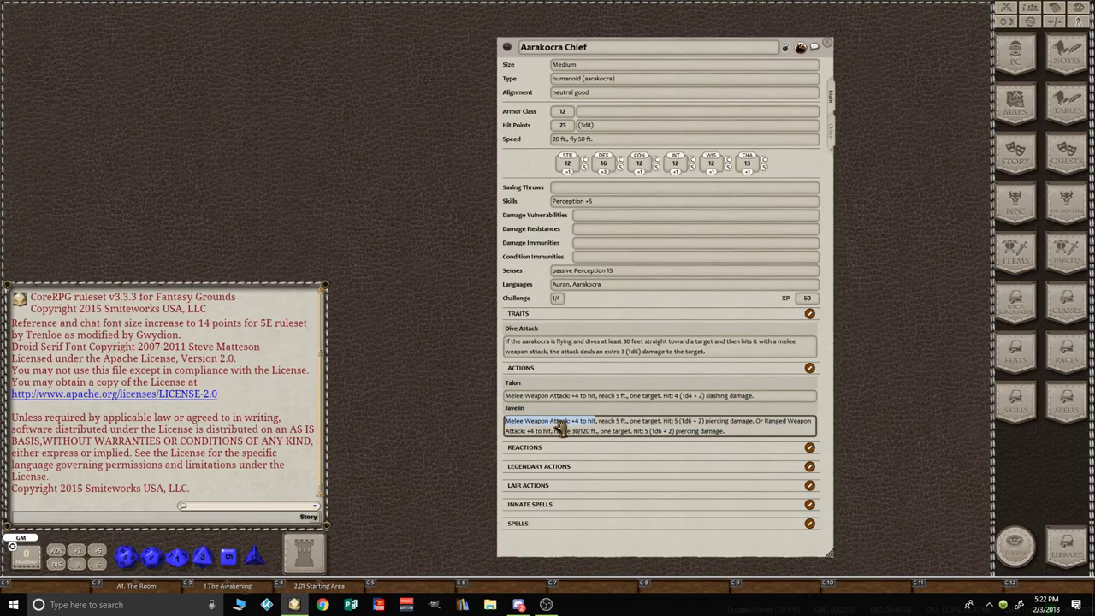
{"action": "left_click", "coordinate": [650, 424]}
{"action": "left_click_drag", "start_coordinate": [674, 423], "coordinate": [797, 429]}
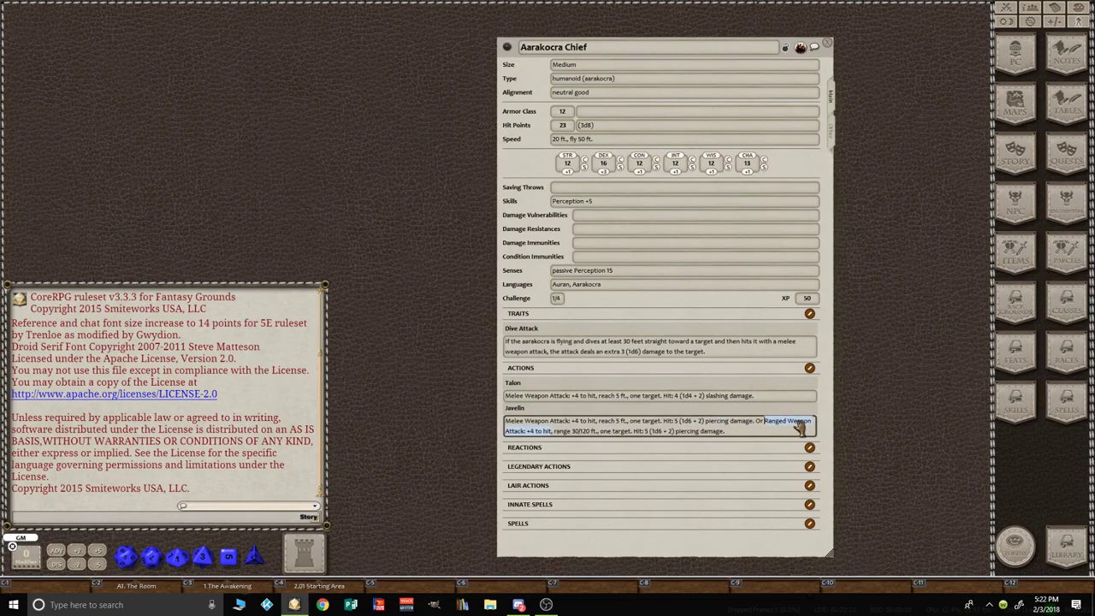
{"action": "left_click", "coordinate": [798, 425]}
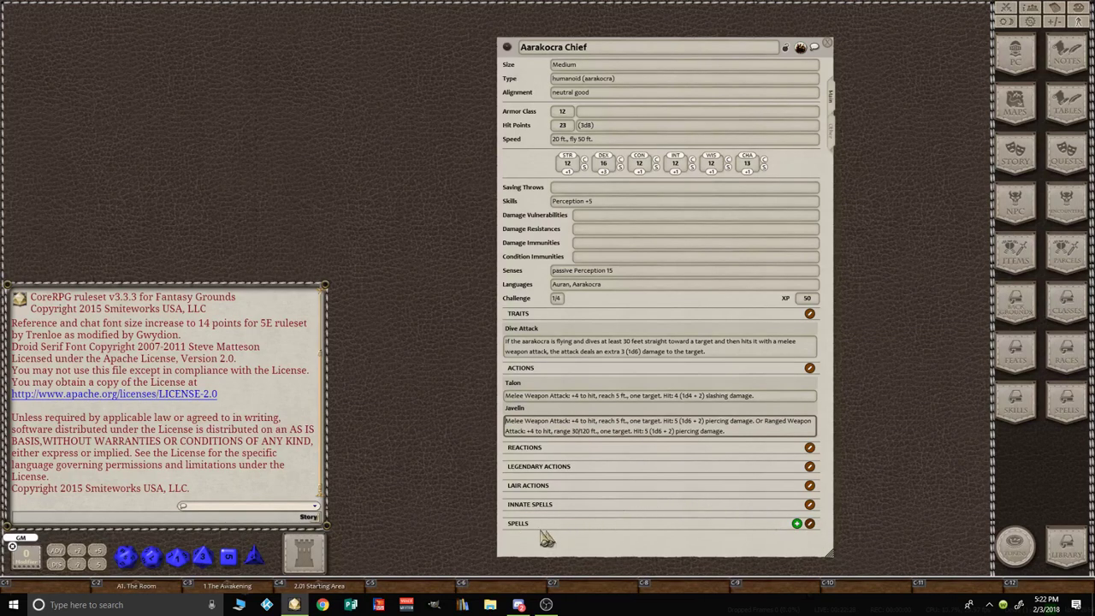
Step: Add a blank spell entry to the Aarakocra Chief's Spells section and return to the beginning of the record
{"action": "left_click", "coordinate": [796, 523]}
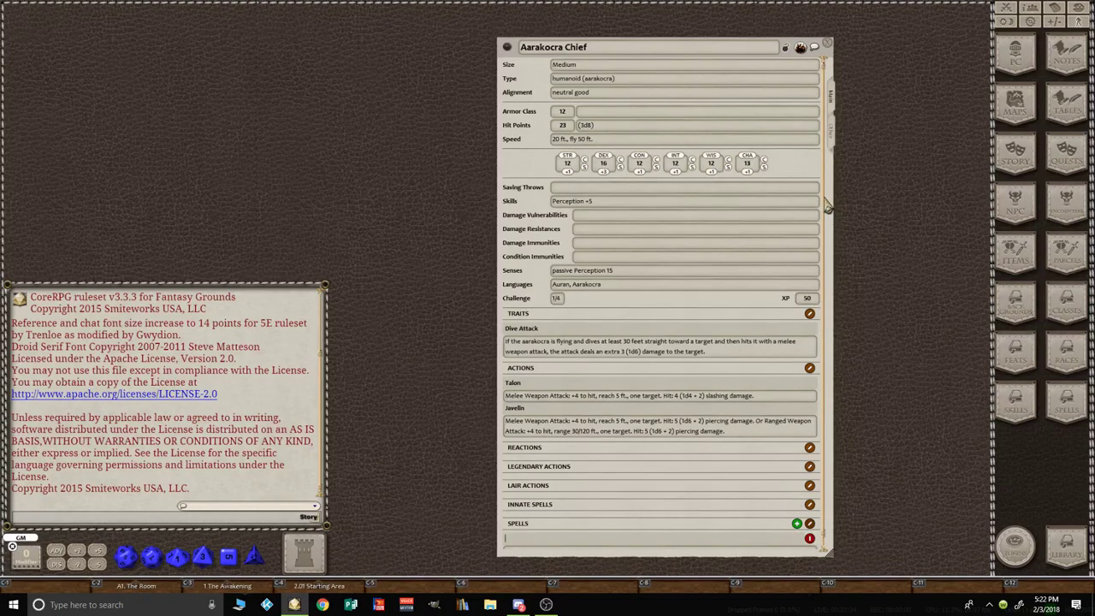
{"action": "scroll", "coordinate": [829, 205], "scroll_direction": "down", "scroll_amount": 1}
{"action": "left_click", "coordinate": [548, 543]}
{"action": "left_click", "coordinate": [532, 529]}
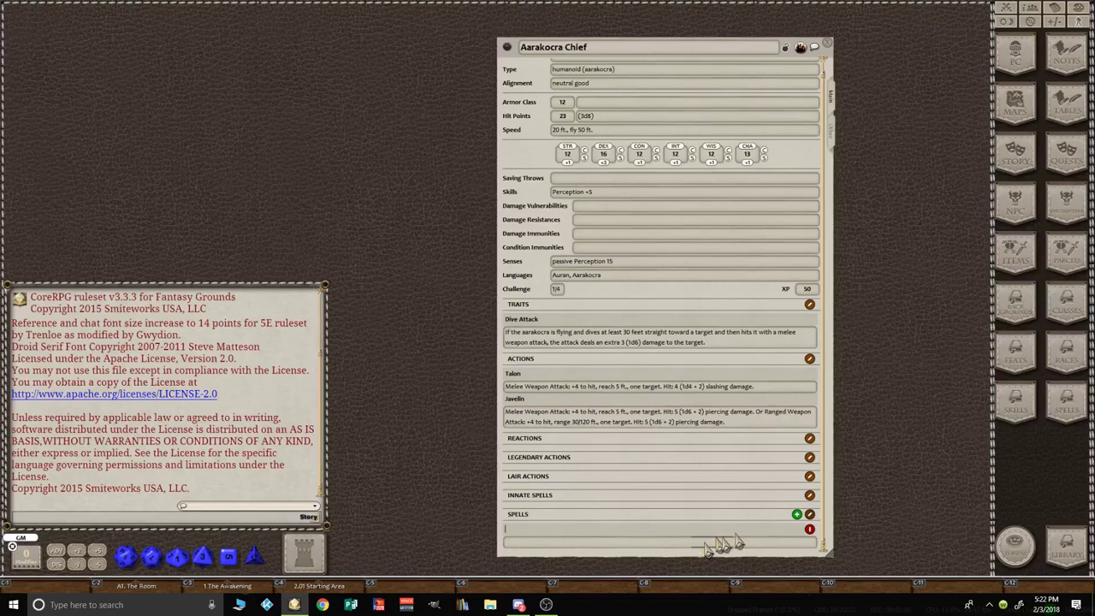
{"action": "key", "text": "ctrl"}
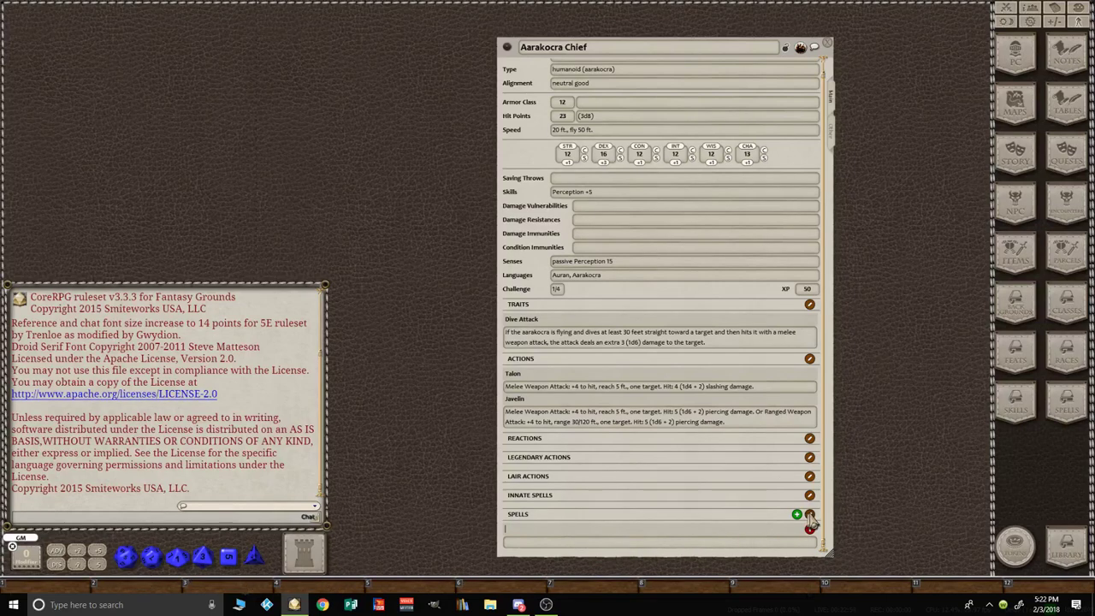
{"action": "key", "text": "ctrl"}
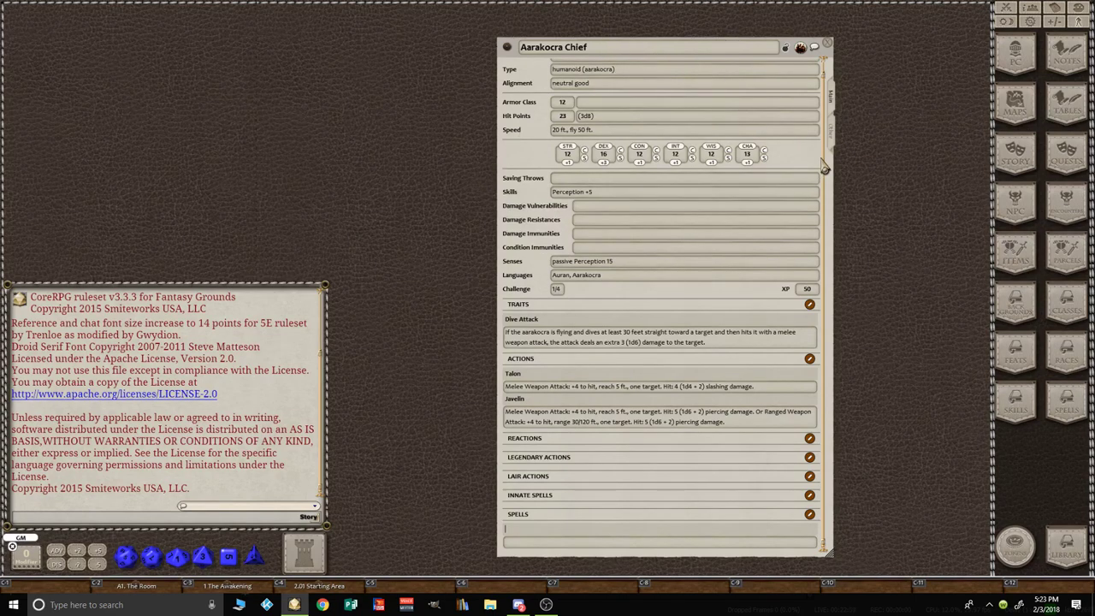
{"action": "left_click_drag", "start_coordinate": [827, 167], "coordinate": [826, 133]}
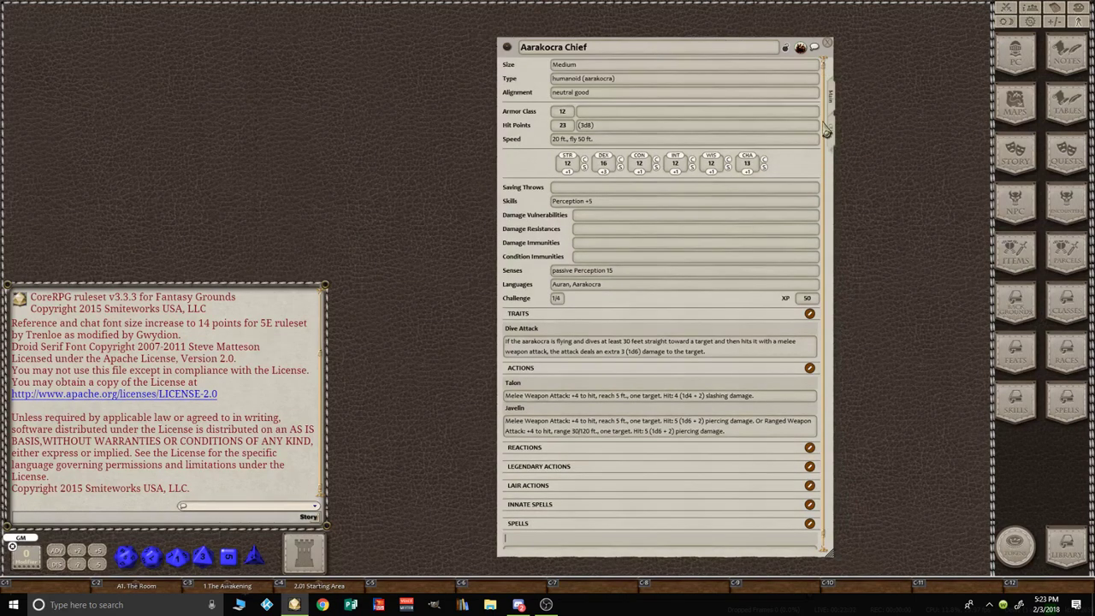
{"action": "left_click", "coordinate": [631, 283]}
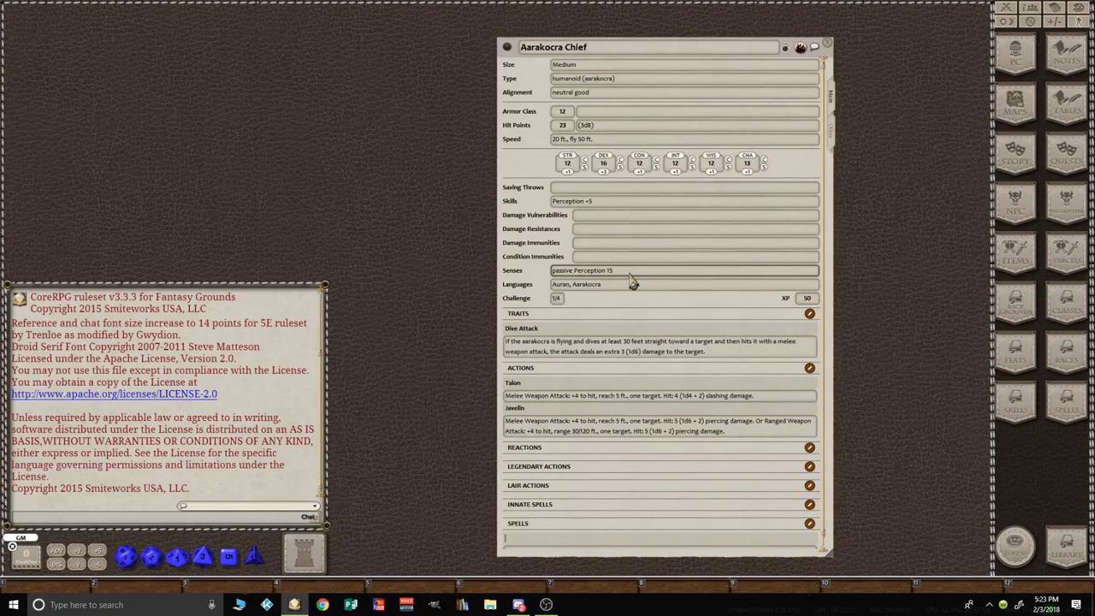
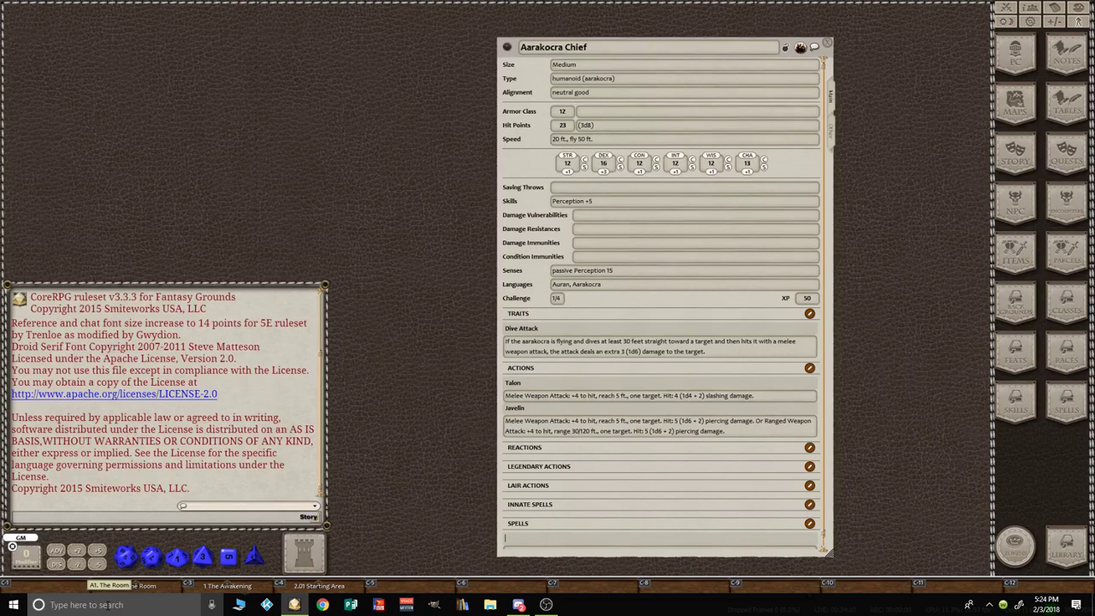
Step: Search the computer for NPC Engineer, launch it and position its window so the whole form is visible
{"action": "left_click", "coordinate": [520, 604]}
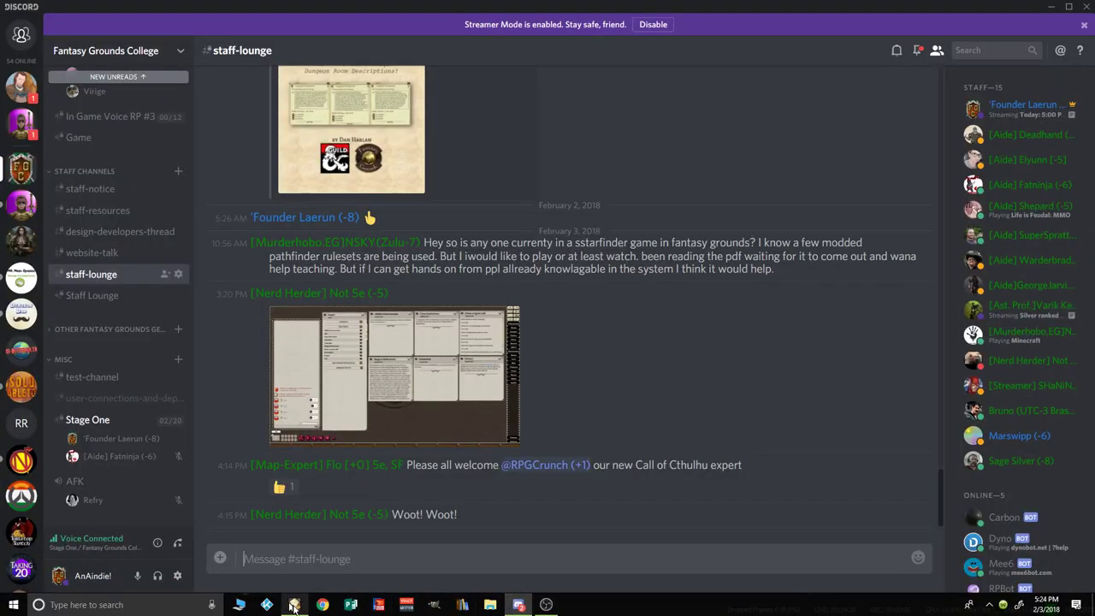
{"action": "left_click", "coordinate": [294, 604]}
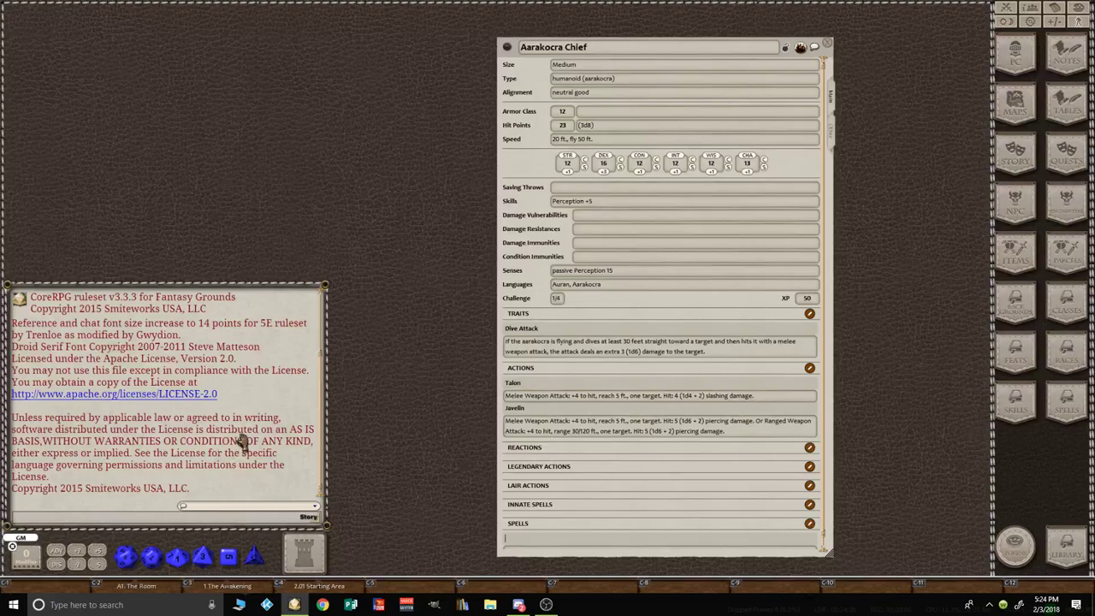
{"action": "left_click", "coordinate": [84, 605]}
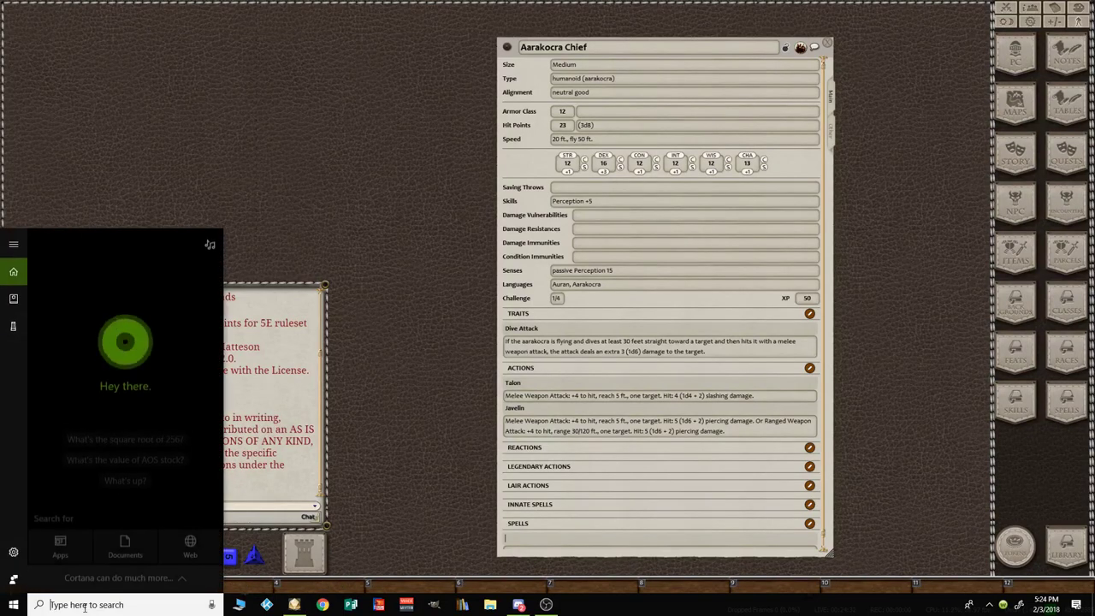
{"action": "type", "text": "npce"}
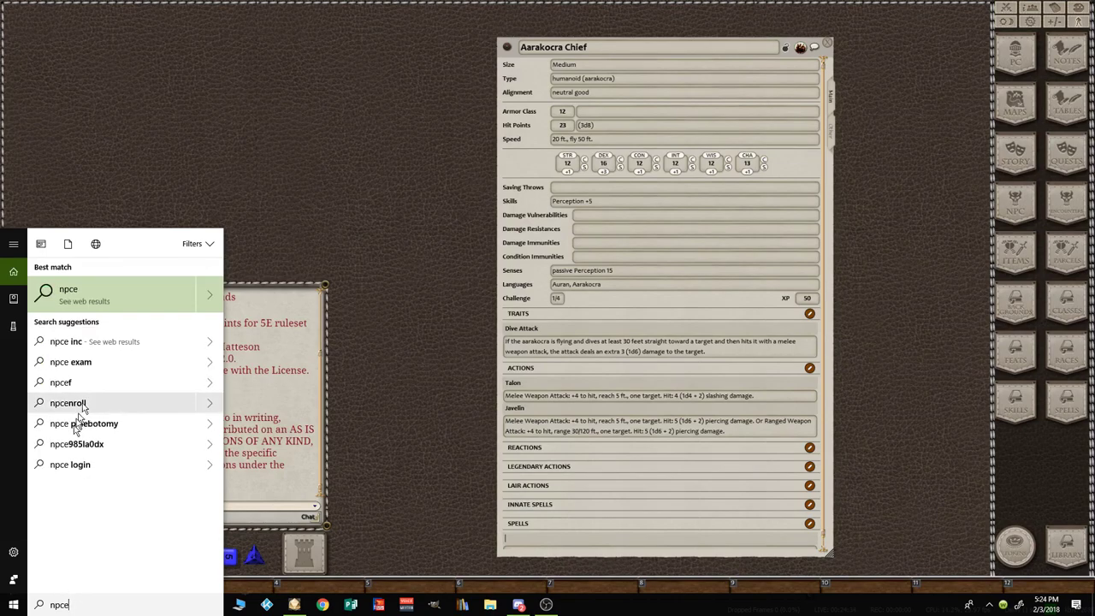
{"action": "key", "text": "BackSpace"}
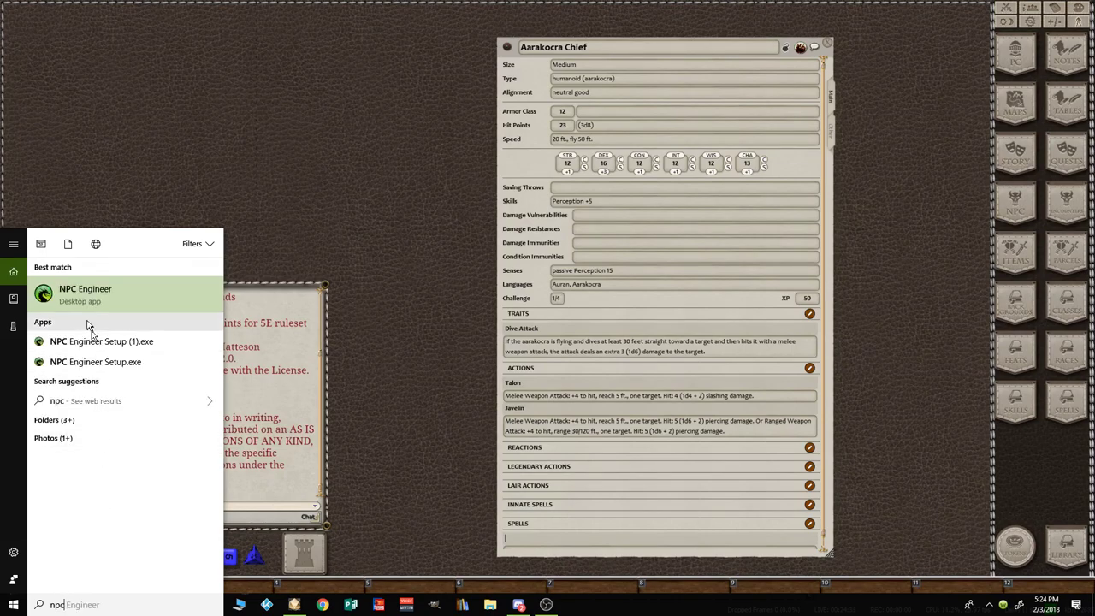
{"action": "left_click", "coordinate": [78, 291]}
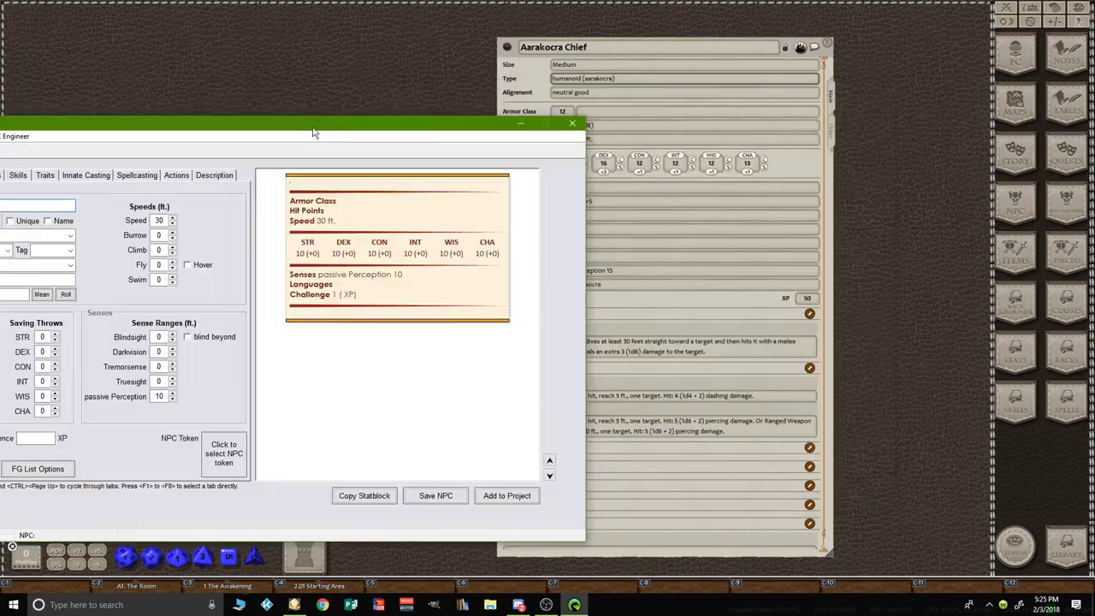
{"action": "left_click_drag", "start_coordinate": [612, 95], "coordinate": [308, 128]}
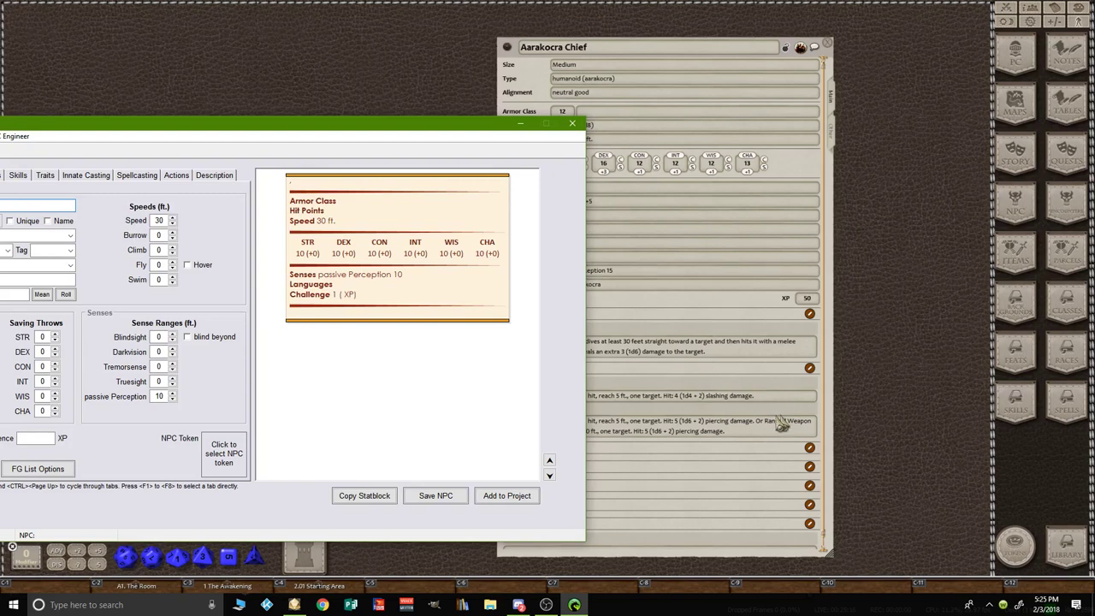
{"action": "left_click_drag", "start_coordinate": [204, 127], "coordinate": [564, 111]}
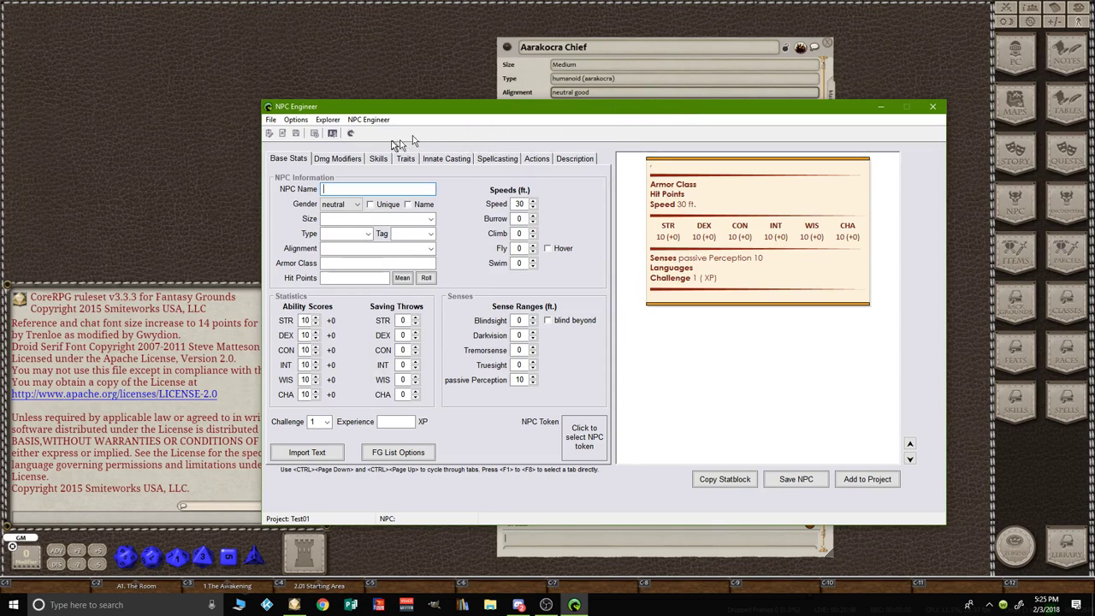
Step: Check NPC Engineer for updates and dismiss the result
{"action": "left_click", "coordinate": [372, 121]}
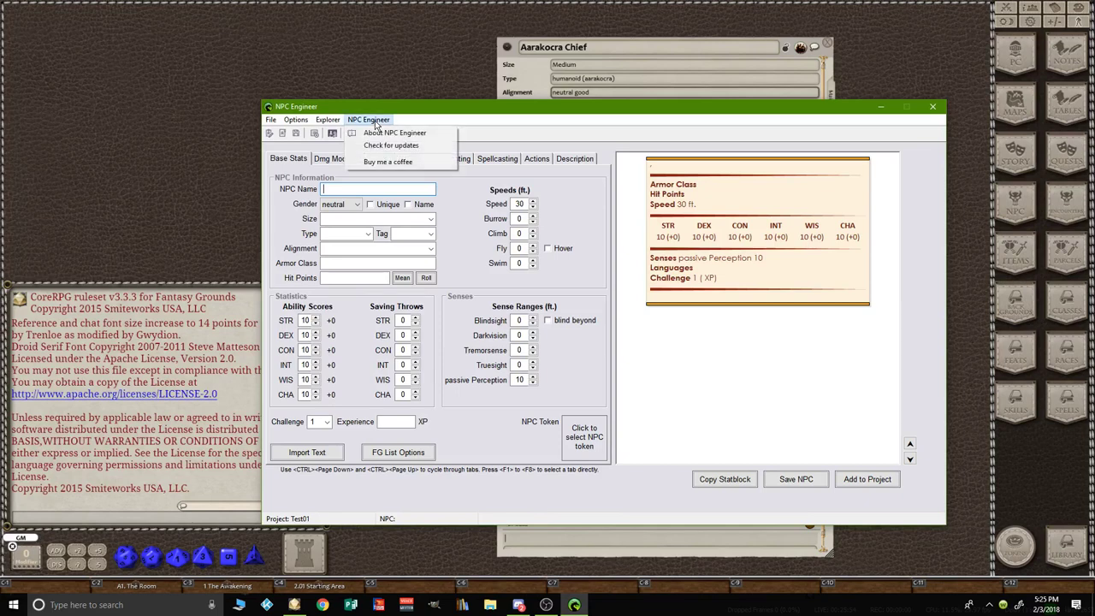
{"action": "left_click", "coordinate": [414, 151]}
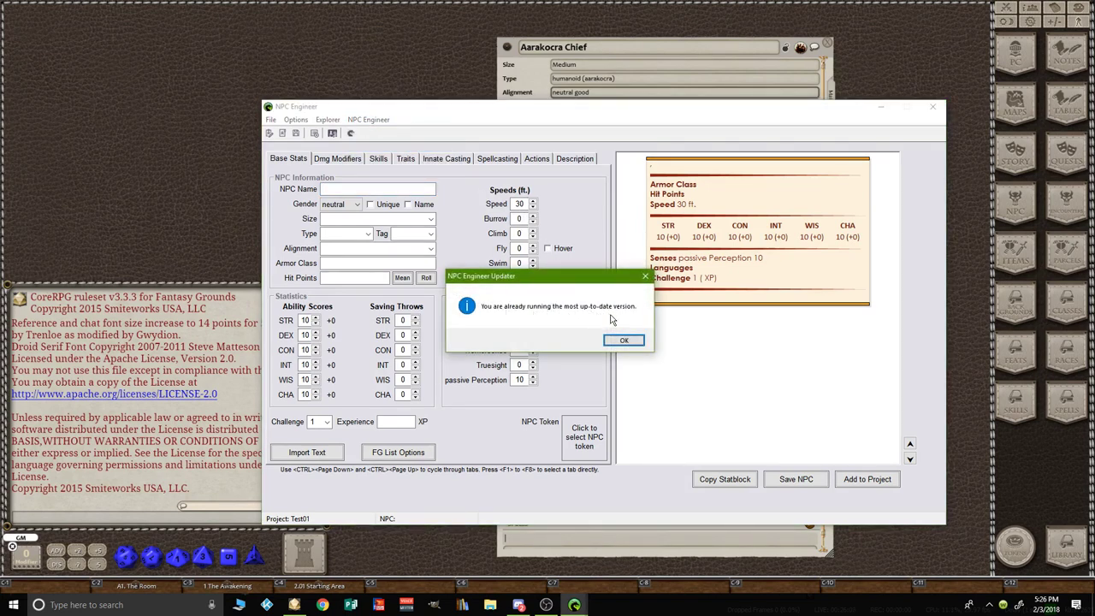
{"action": "left_click", "coordinate": [624, 341]}
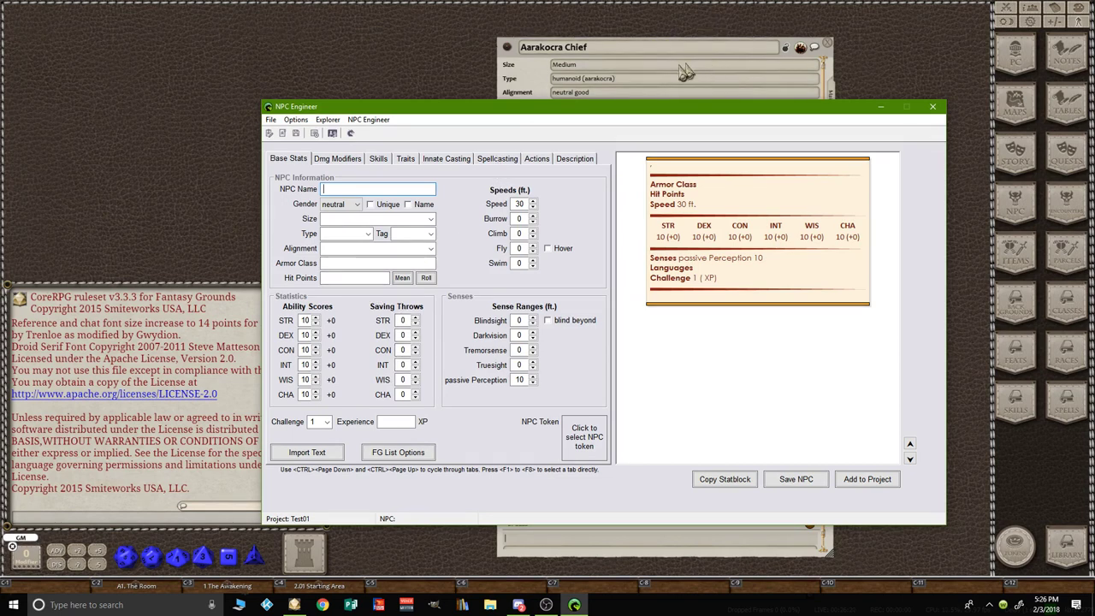
Step: Bring the Aarakocra Chief record in Fantasy Grounds forward for a look and return to NPC Engineer
{"action": "left_click", "coordinate": [542, 75]}
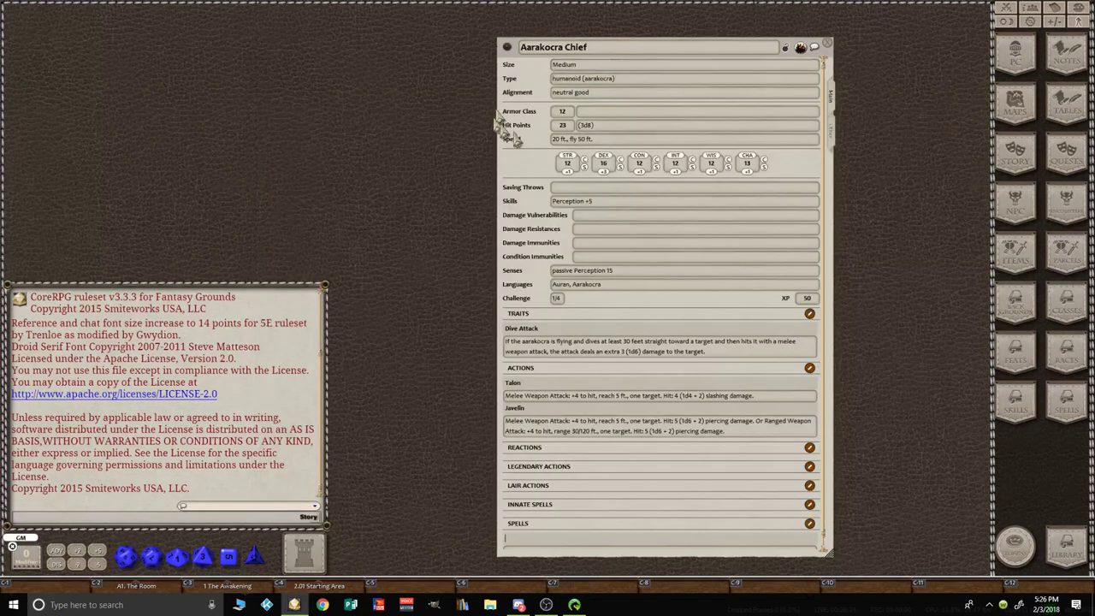
{"action": "left_click", "coordinate": [576, 605]}
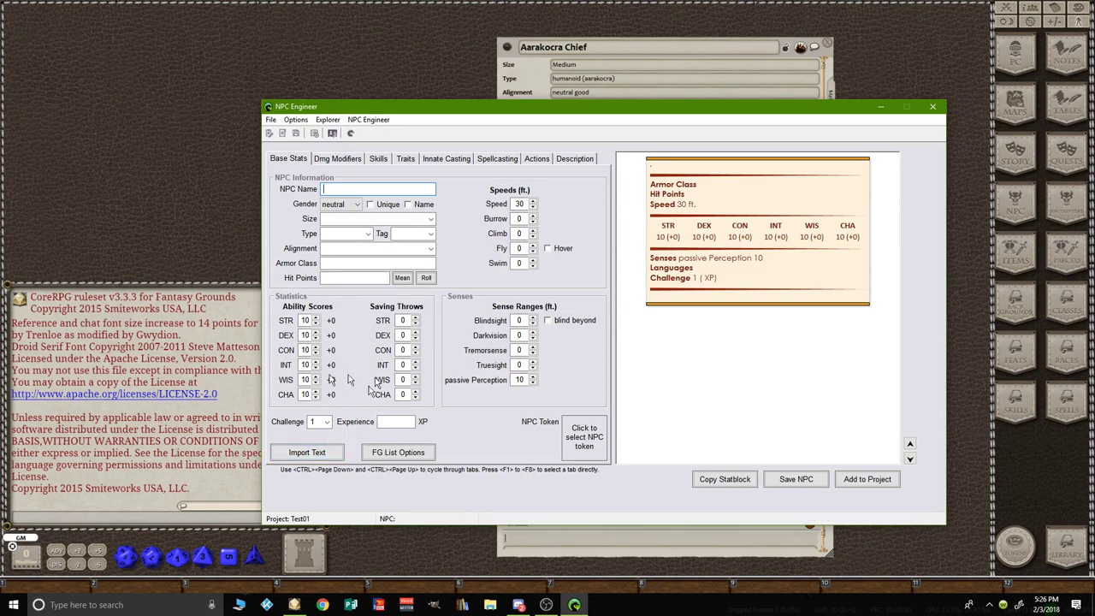
Step: Switch to Chrome and go to the D&D Beyond website, dndbeyond.com
{"action": "left_click", "coordinate": [323, 605]}
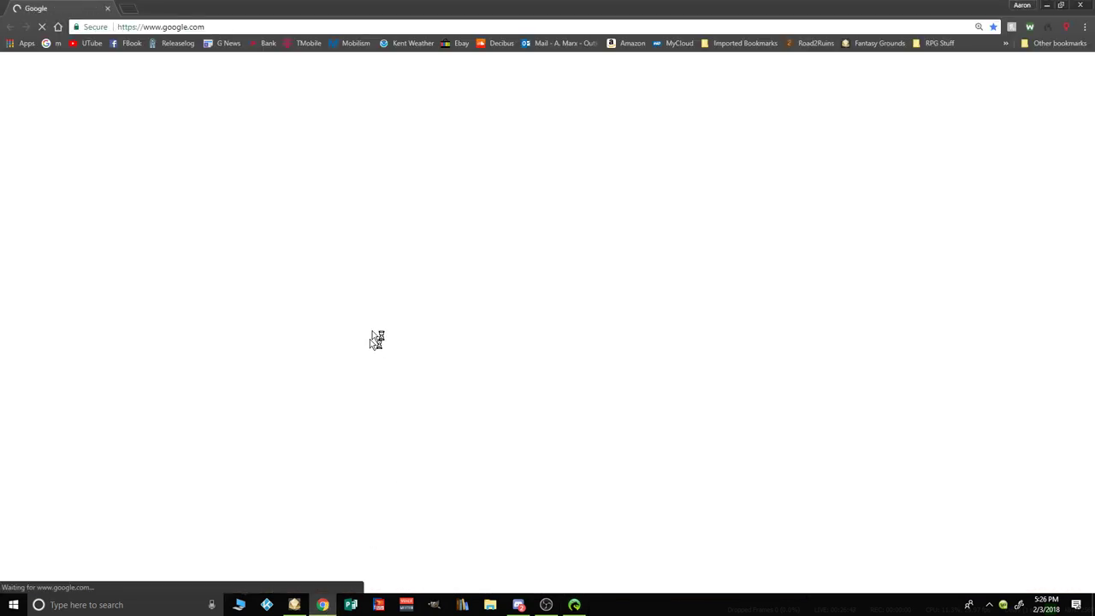
{"action": "left_click", "coordinate": [222, 26]}
{"action": "type", "text": "dndbeyond"}
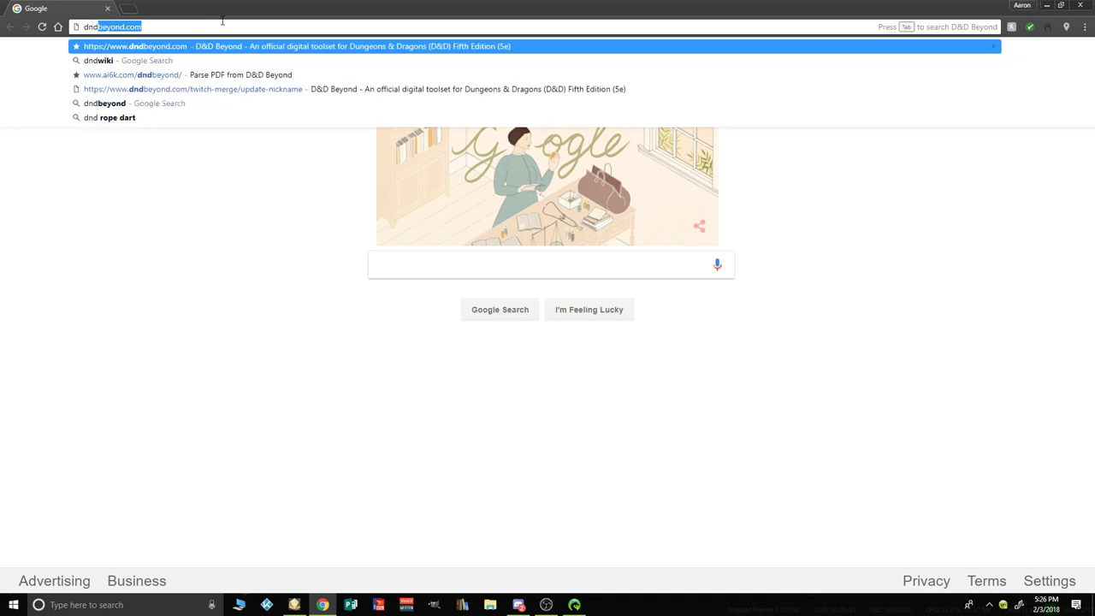
{"action": "key", "text": "Return"}
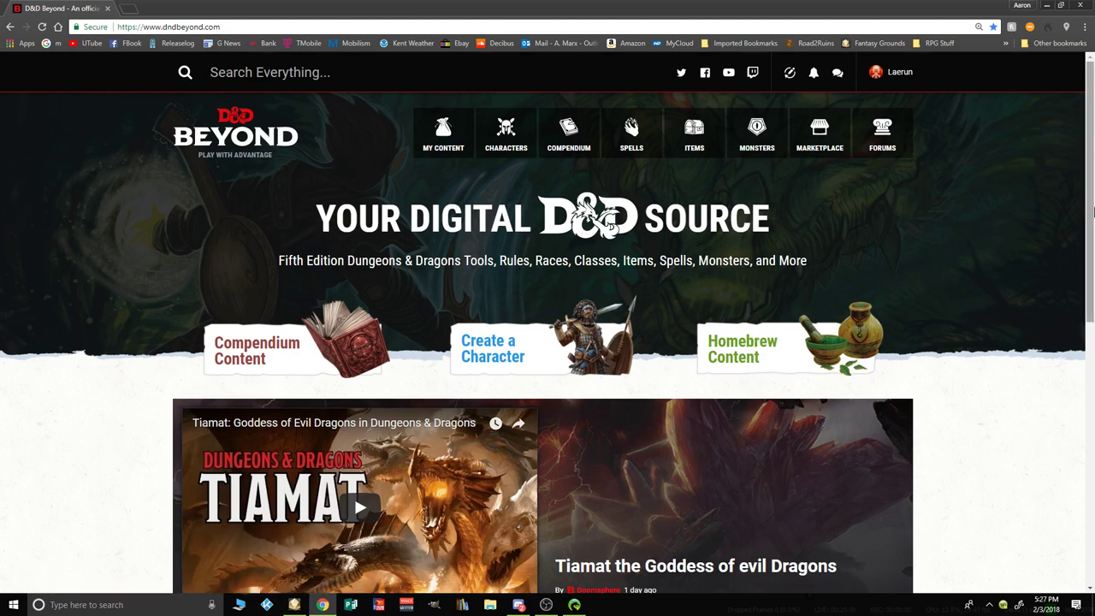
Step: Open the site's Homebrew content and view the list of homebrew monsters
{"action": "scroll", "coordinate": [1089, 208], "scroll_direction": "down", "scroll_amount": 2}
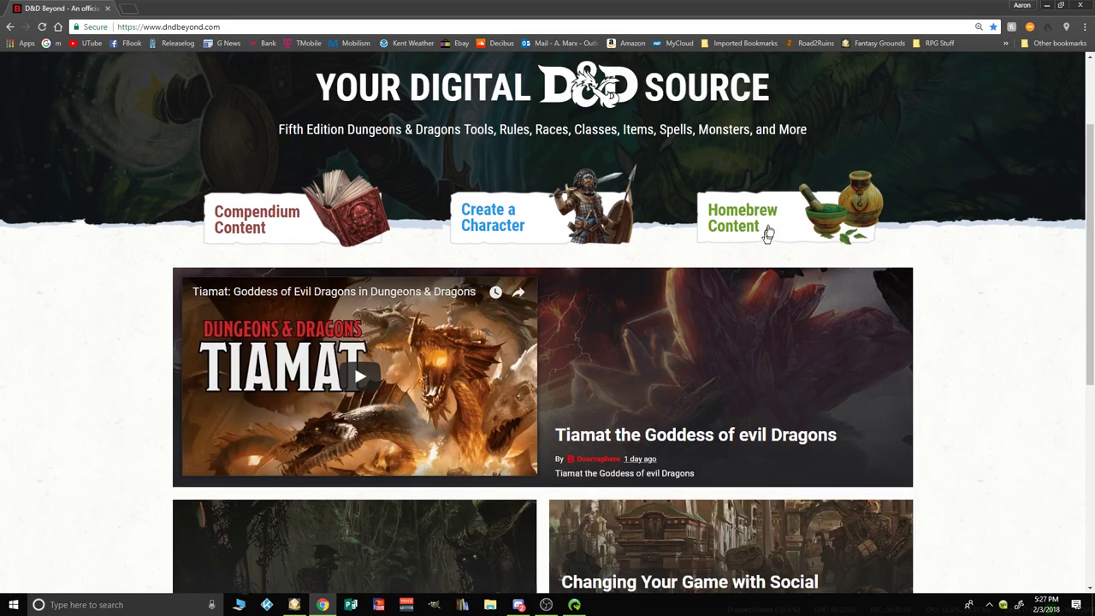
{"action": "left_click", "coordinate": [764, 216]}
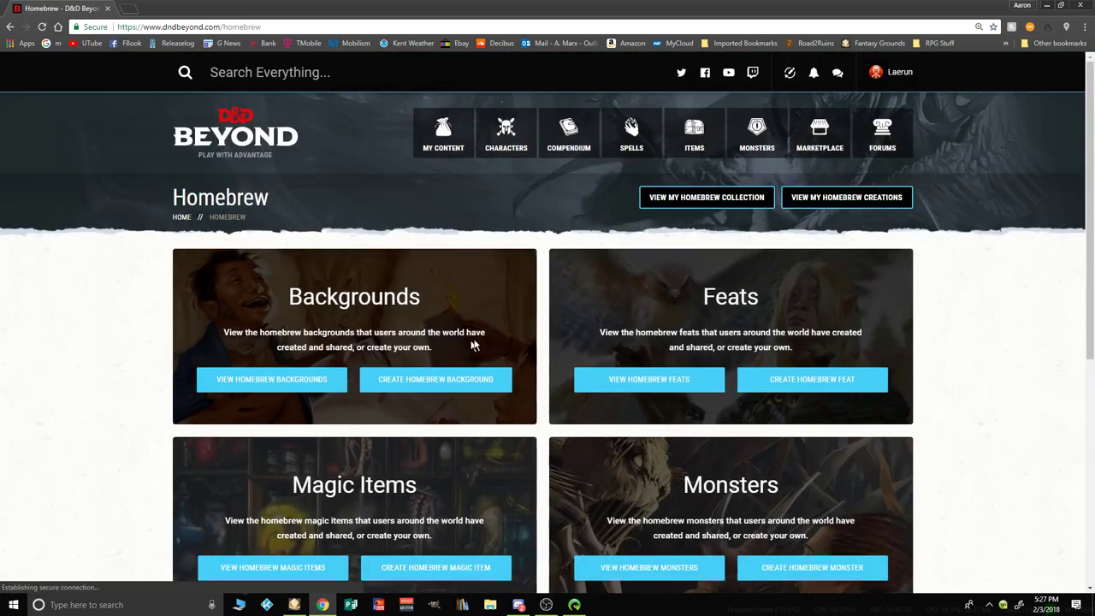
{"action": "scroll", "coordinate": [1074, 335], "scroll_direction": "down", "scroll_amount": 4}
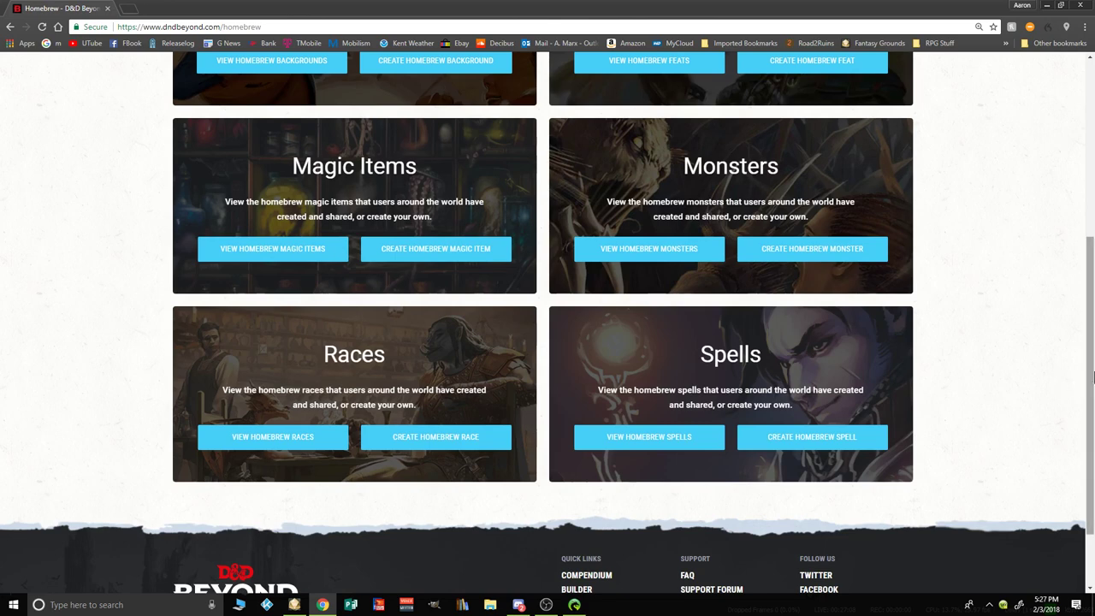
{"action": "scroll", "coordinate": [1092, 370], "scroll_direction": "up", "scroll_amount": 1}
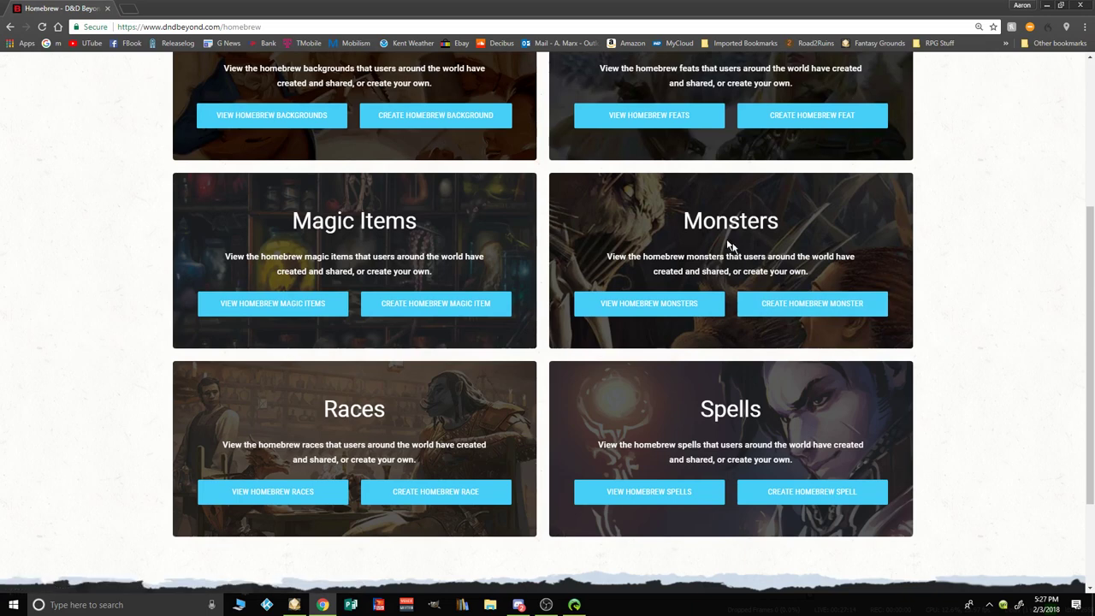
{"action": "left_click", "coordinate": [649, 305]}
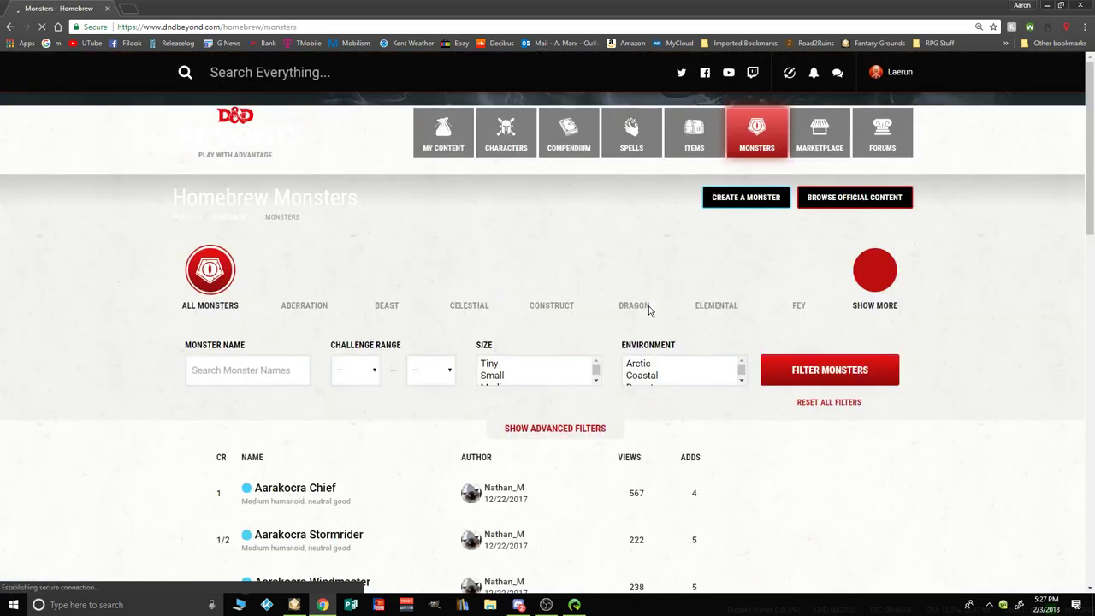
Step: Open the homebrew Aarakocra Chief monster and copy its entire stat block, from the name through the Spear action
{"action": "scroll", "coordinate": [450, 445], "scroll_direction": "down", "scroll_amount": 1}
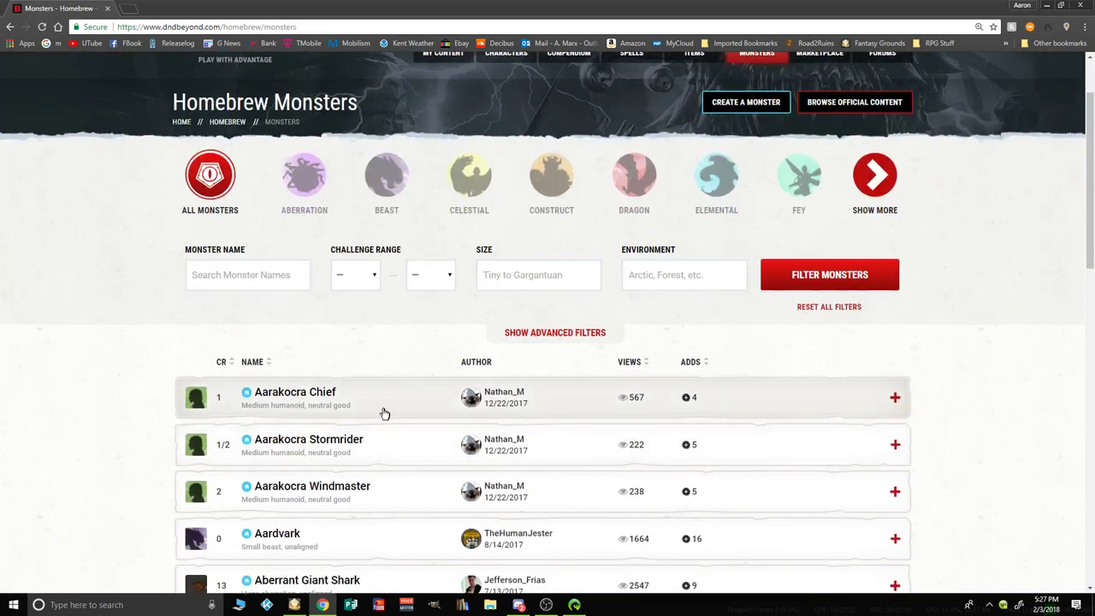
{"action": "left_click", "coordinate": [329, 398]}
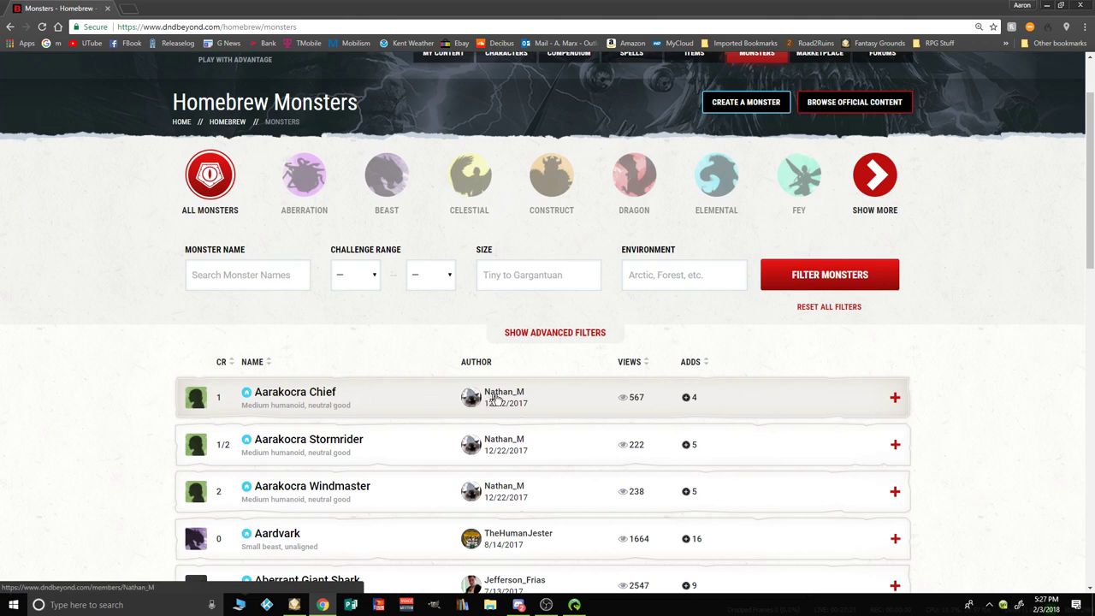
{"action": "left_click", "coordinate": [316, 395]}
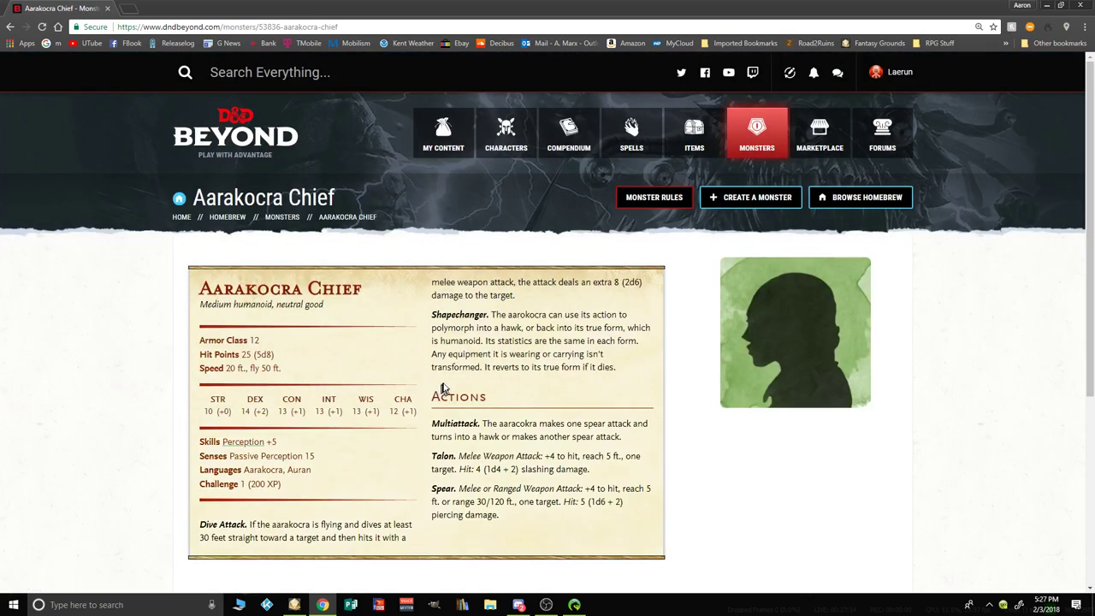
{"action": "scroll", "coordinate": [439, 363], "scroll_direction": "down", "scroll_amount": 1}
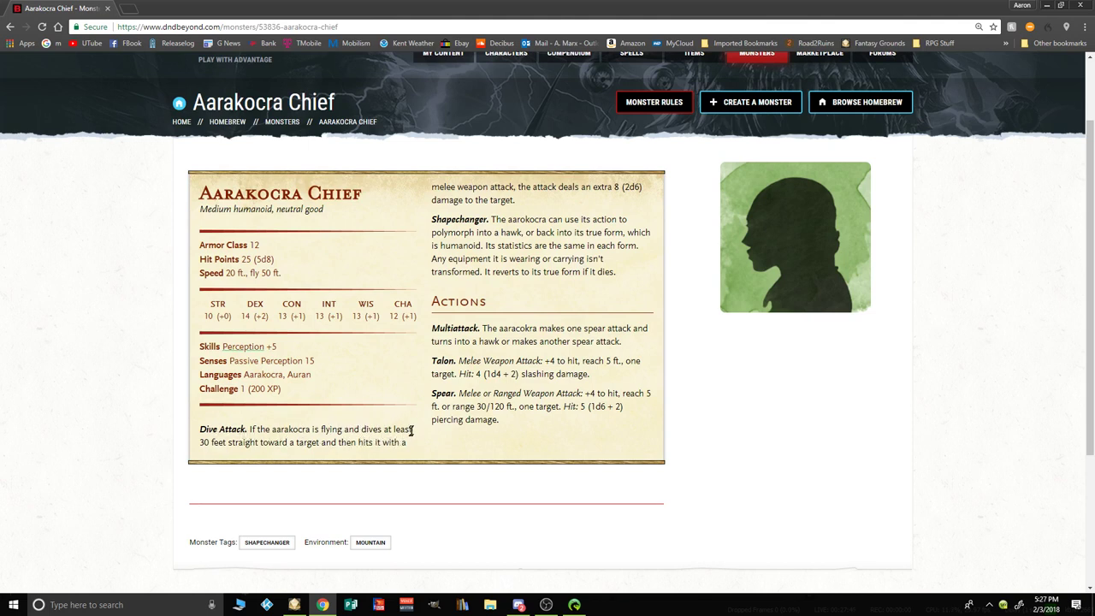
{"action": "left_click", "coordinate": [511, 435]}
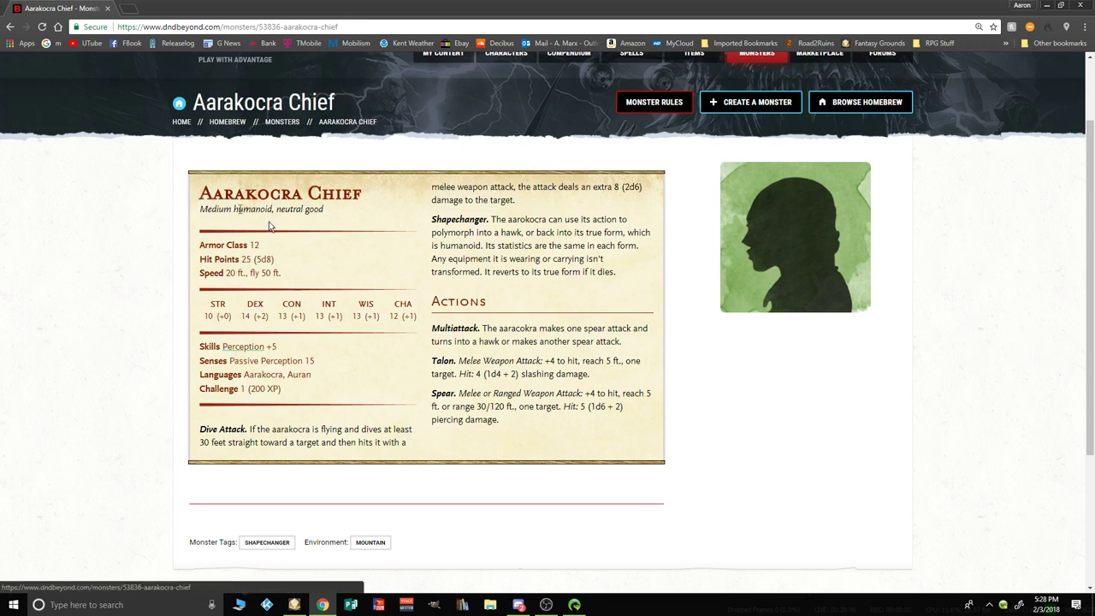
{"action": "left_click_drag", "start_coordinate": [421, 449], "coordinate": [199, 184]}
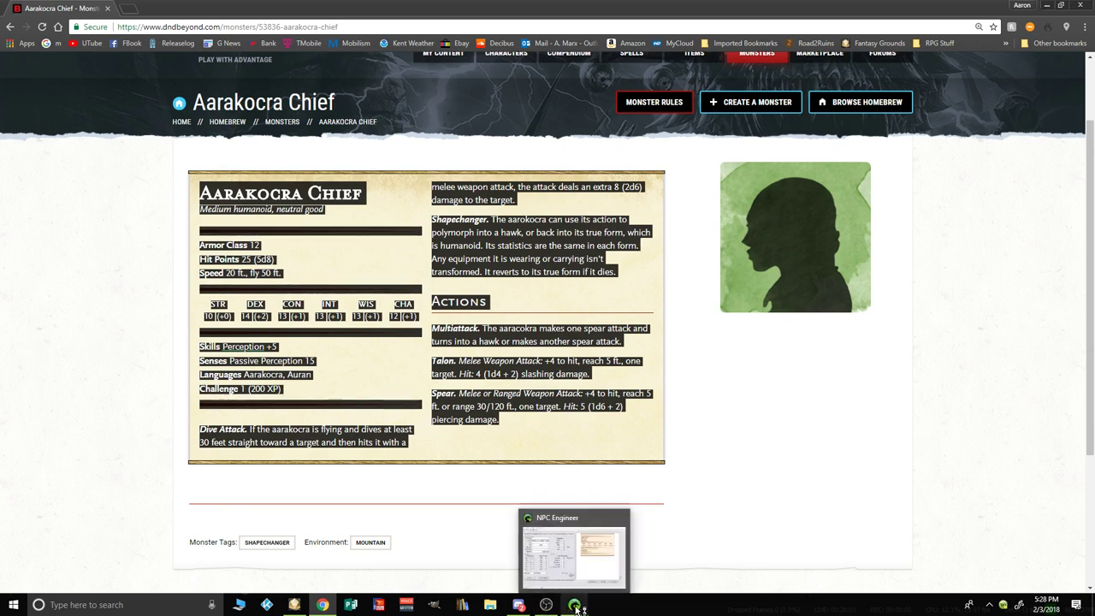
Step: Search the computer for Notepad++, launch it and paste the copied stat block into the blank document
{"action": "left_click", "coordinate": [102, 611]}
{"action": "type", "text": "Noe"}
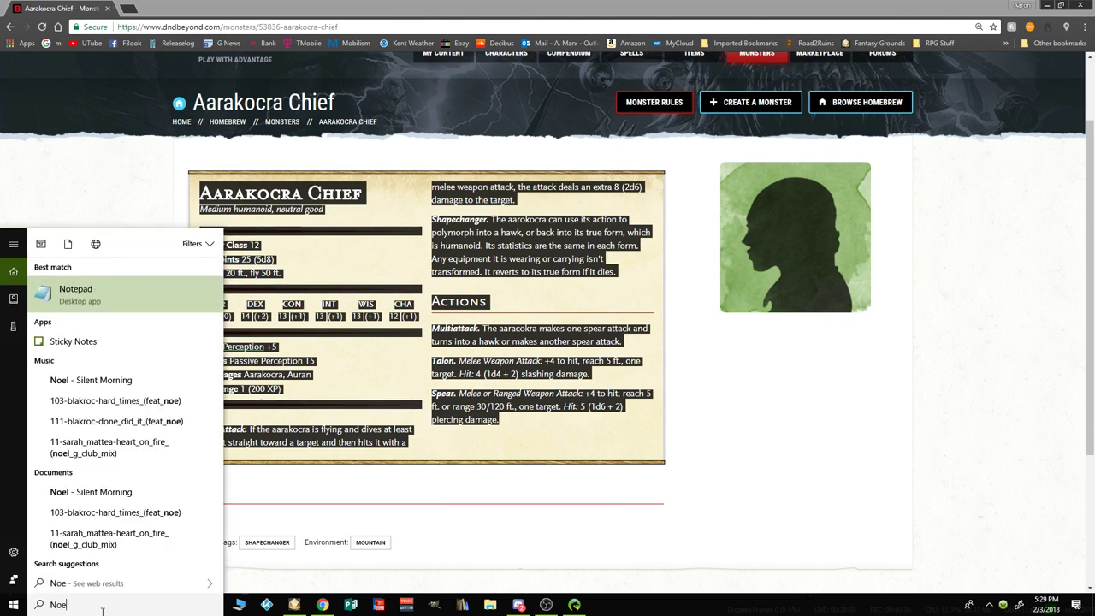
{"action": "key", "text": "BackSpace"}
{"action": "type", "text": "tep"}
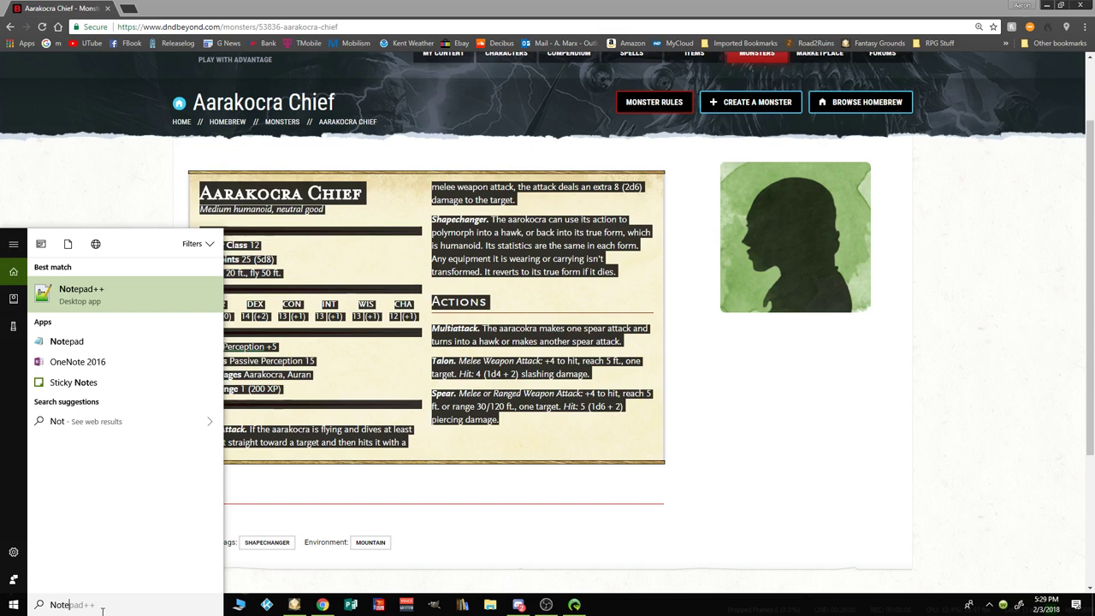
{"action": "left_click", "coordinate": [79, 293]}
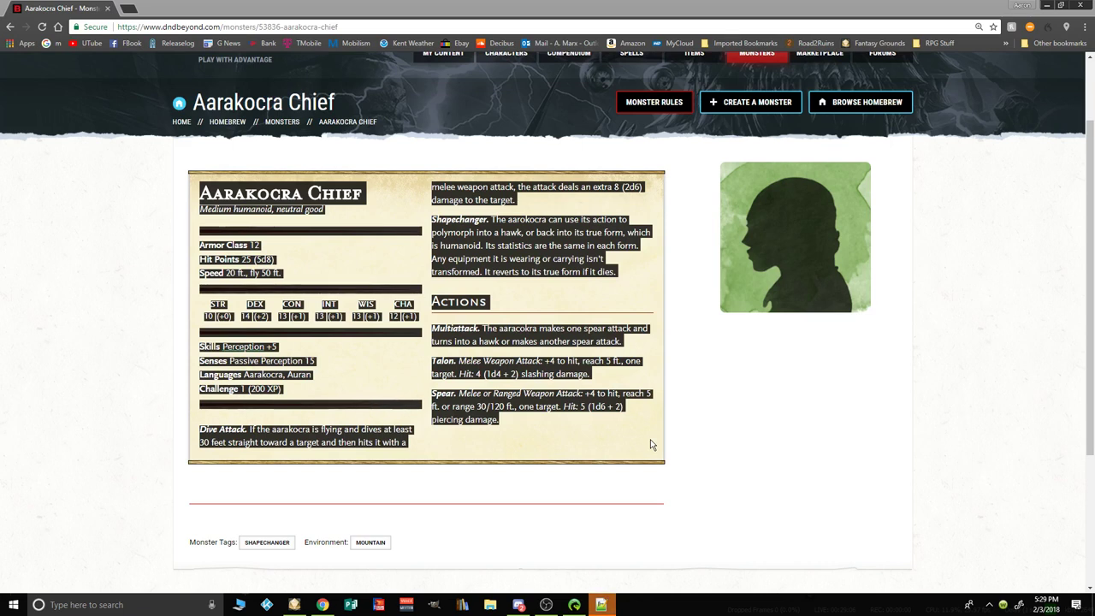
{"action": "left_click", "coordinate": [601, 605]}
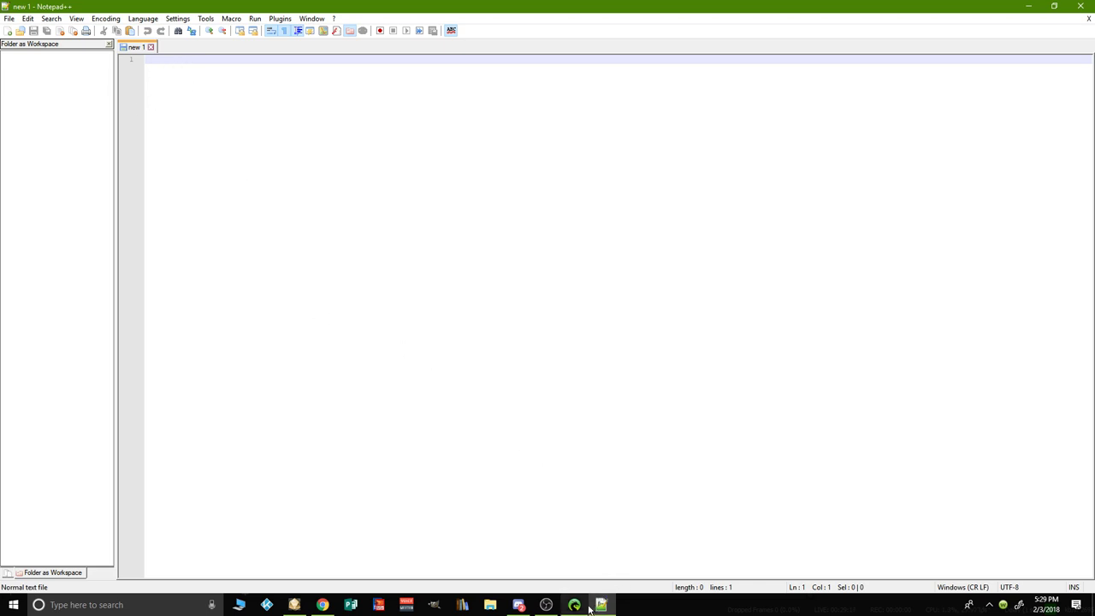
{"action": "mouse_move", "coordinate": [583, 609]}
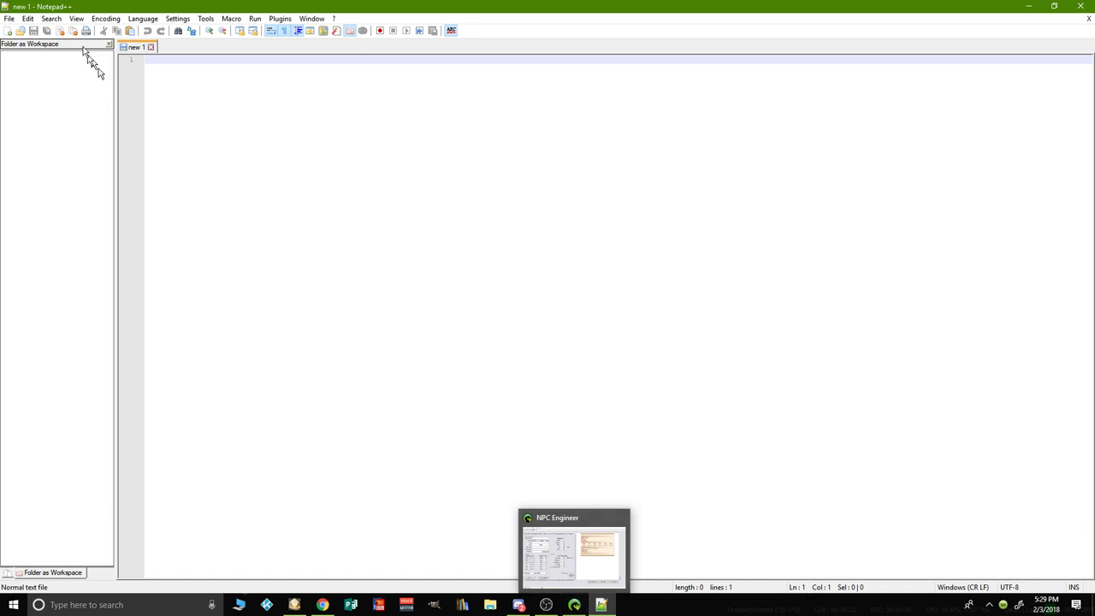
{"action": "left_click", "coordinate": [27, 19]}
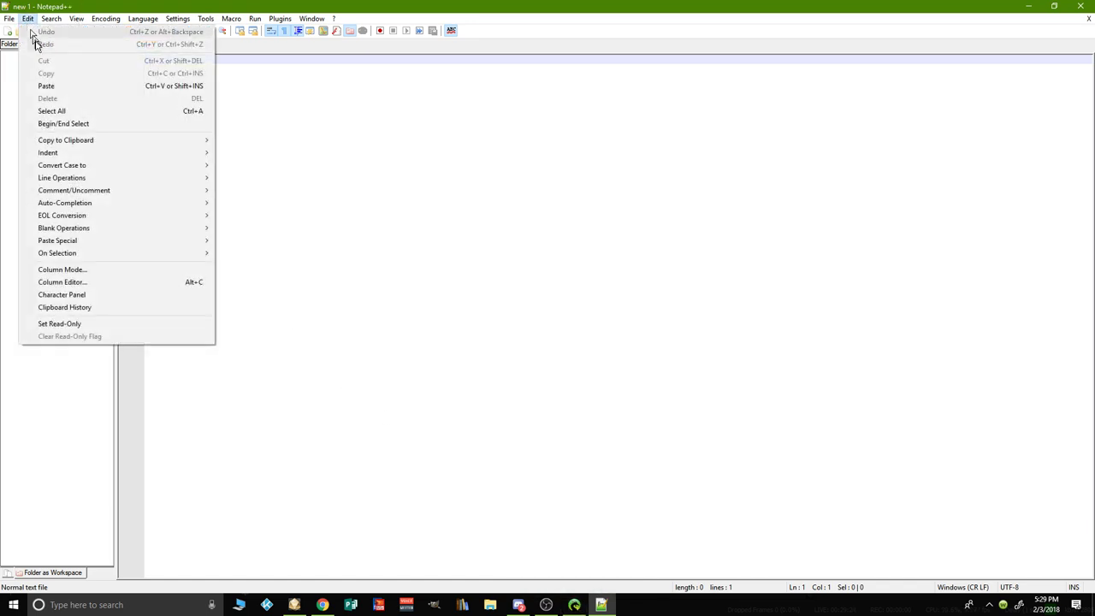
{"action": "left_click", "coordinate": [47, 83]}
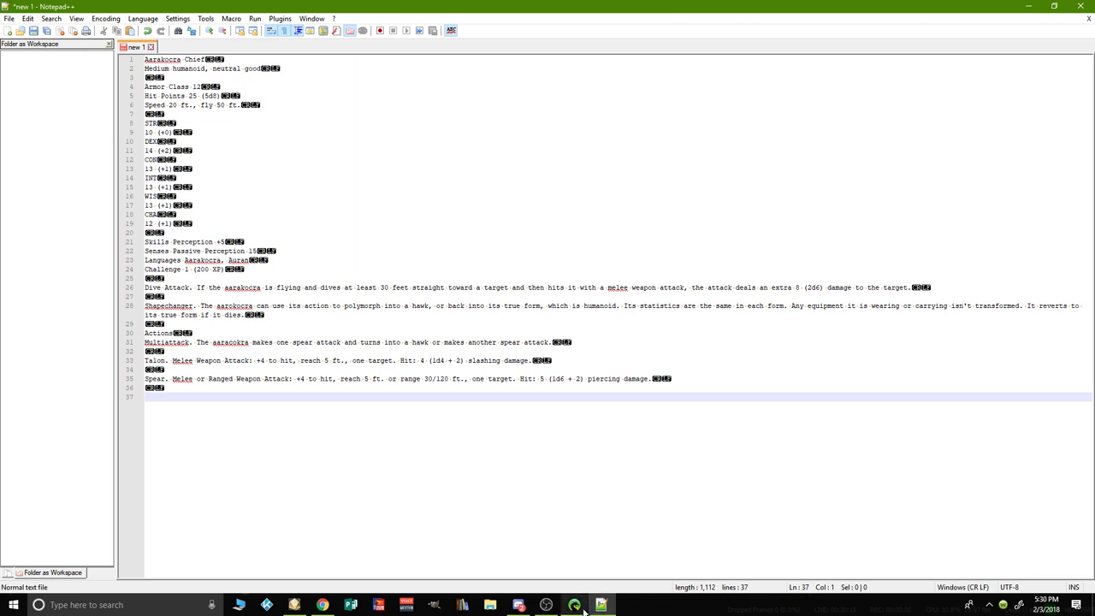
Step: Copy the Aarakocra Chief text from Notepad++ and paste it into the Text Import window of NPC Engineer
{"action": "mouse_move", "coordinate": [583, 609]}
{"action": "left_click_drag", "start_coordinate": [692, 378], "coordinate": [160, 58]}
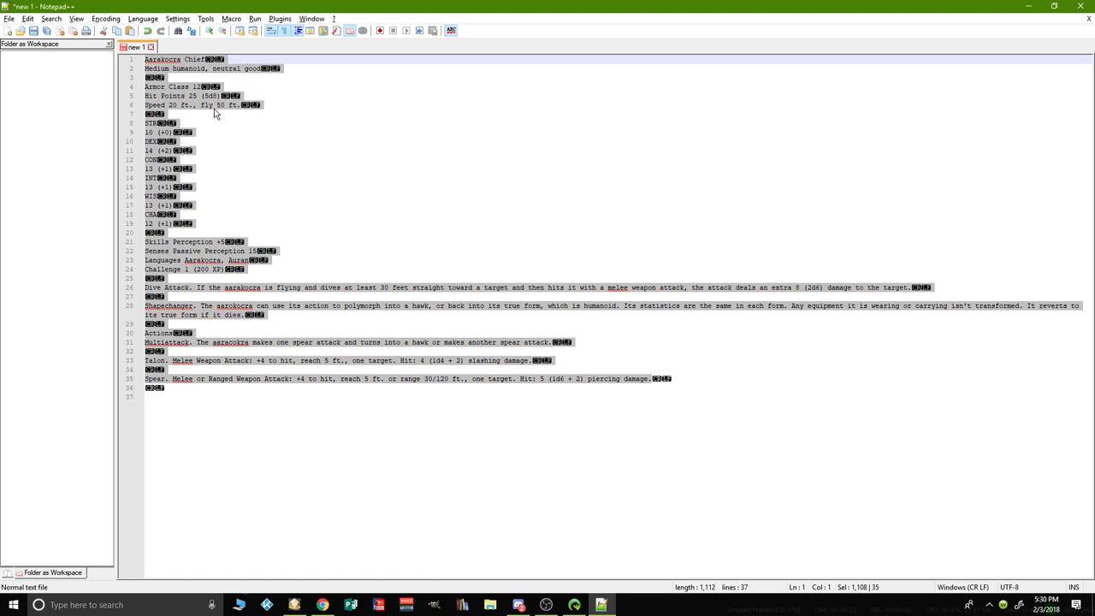
{"action": "key", "text": "alt+Tab"}
{"action": "key", "text": "alt+Tab"}
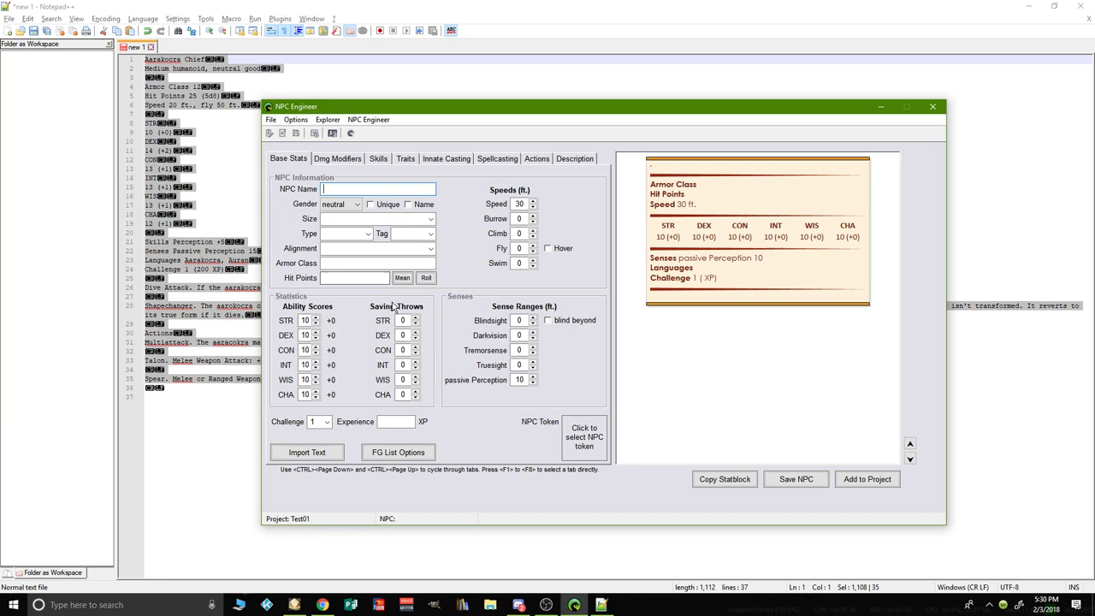
{"action": "left_click", "coordinate": [325, 456]}
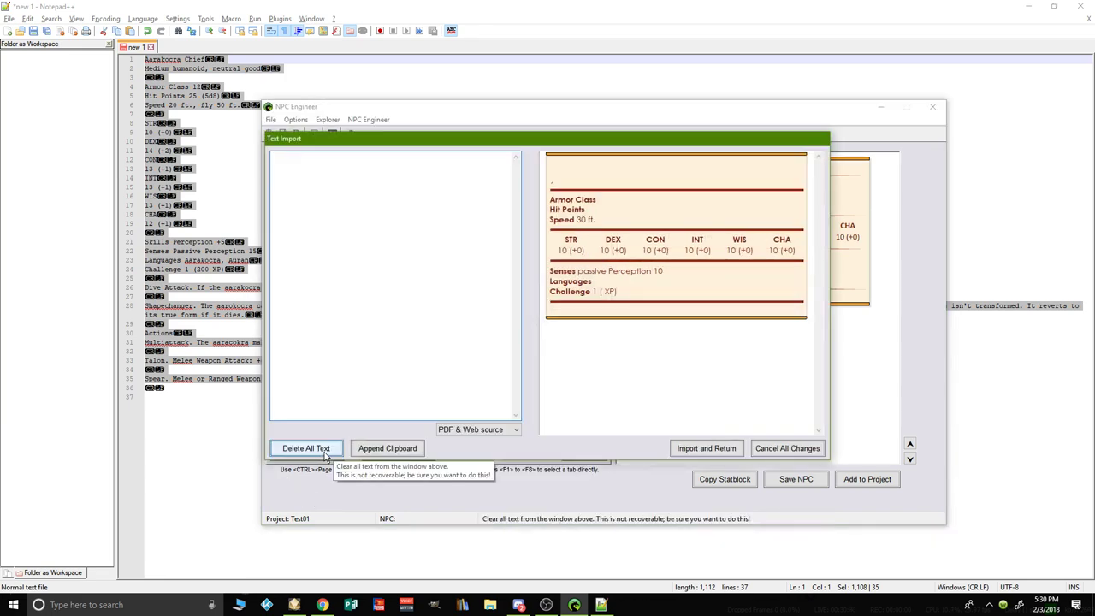
{"action": "left_click", "coordinate": [302, 177]}
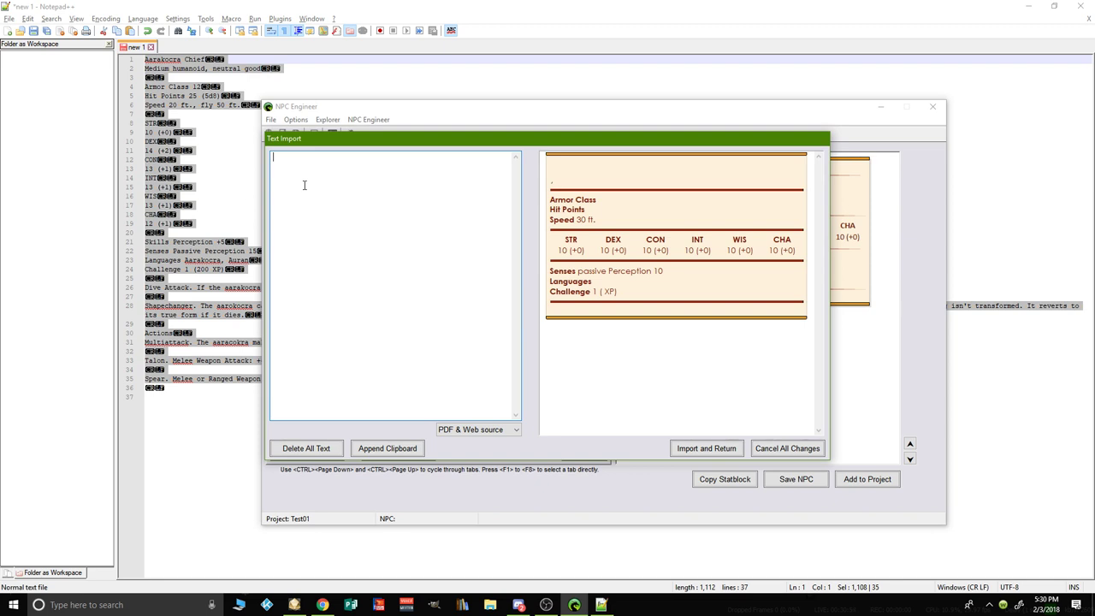
{"action": "type", "text": "Aarakocra Chief Medium humanoid, neutral good  Armor Class 12 Hit Points 25 (5d8) Speed 20 ft., fly 50 ft.  STR 10 (+0) DEX 14 (+2) CON 13 (+1) INT 13 (+1) WIS 13 (+1) CHA 12 (+1)  Skills Perception +5 Senses Passive Perception 15 Languages Aarakocra, Auran Challenge 1 (200 XP)  Dive Attack. If the aarakocra is flying and dives at least 30 feet straight toward a target and then hits it with a melee weapon attack, the attack deals an extra 8 (2d6) damage to the target.  Shapechanger. The aarakocra can use its action to polymorph into a hawk, or back into its true form, which is humanoid. Its statistics are the same in each form. Any equipment it is wearing or carrying isn't transformed. It reverts to its true form if it dies.  Actions Multiattack. The aaracokra makes one spear attack and turns into a hawk or makes another spear attack.  Talon. Melee Weapon Attack: +4 to hit, reach 5 ft., one target. Hit: 4 (1d4 + 2) slashing damage.  Spear. Melee or Ranged Weapon Attack: +4 to hit, reach 5 ft. or range 30/120 ft., one target. Hit: 5 (1d6 + 2) piercing damage."}
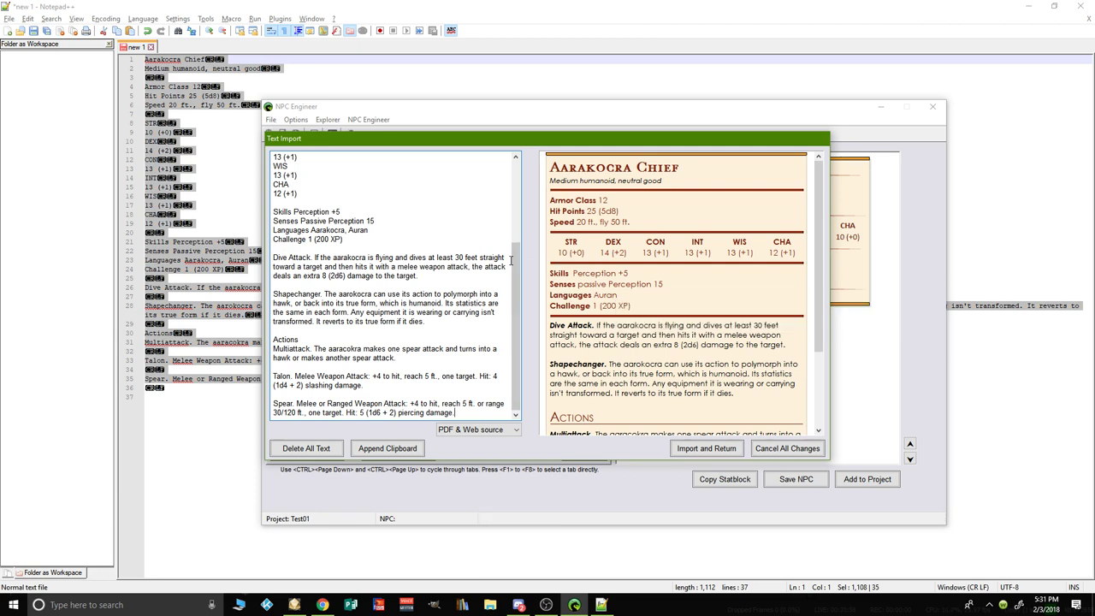
Step: Look through the pasted text and set the import source format to D&D Beyond
{"action": "left_click_drag", "start_coordinate": [517, 265], "coordinate": [513, 174]}
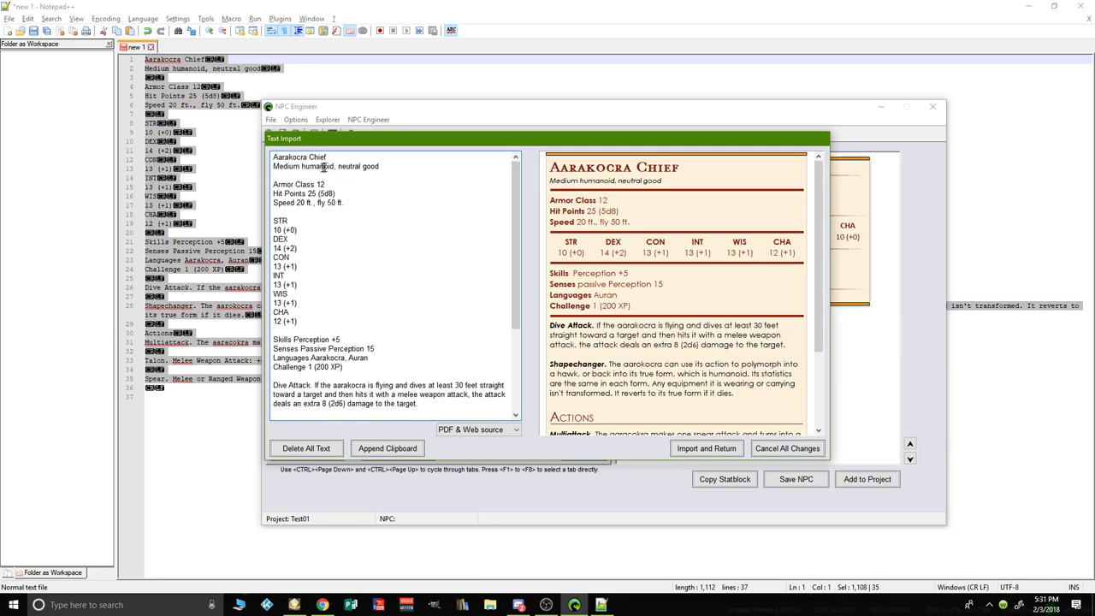
{"action": "left_click", "coordinate": [295, 202]}
{"action": "scroll", "coordinate": [517, 252], "scroll_direction": "down", "scroll_amount": 3}
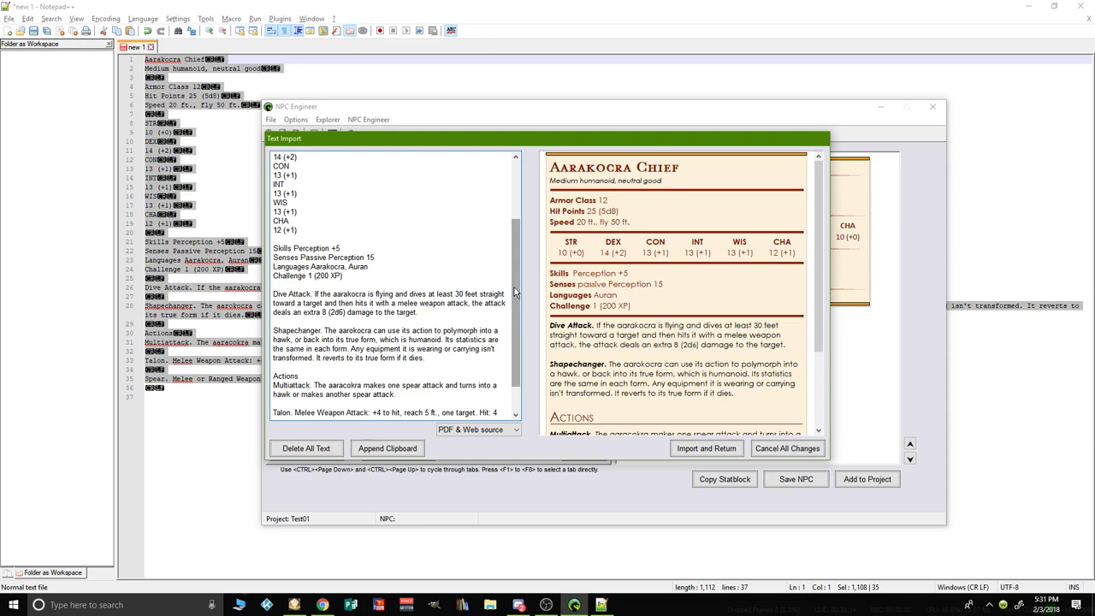
{"action": "scroll", "coordinate": [514, 293], "scroll_direction": "down", "scroll_amount": 2}
{"action": "left_click", "coordinate": [475, 430]}
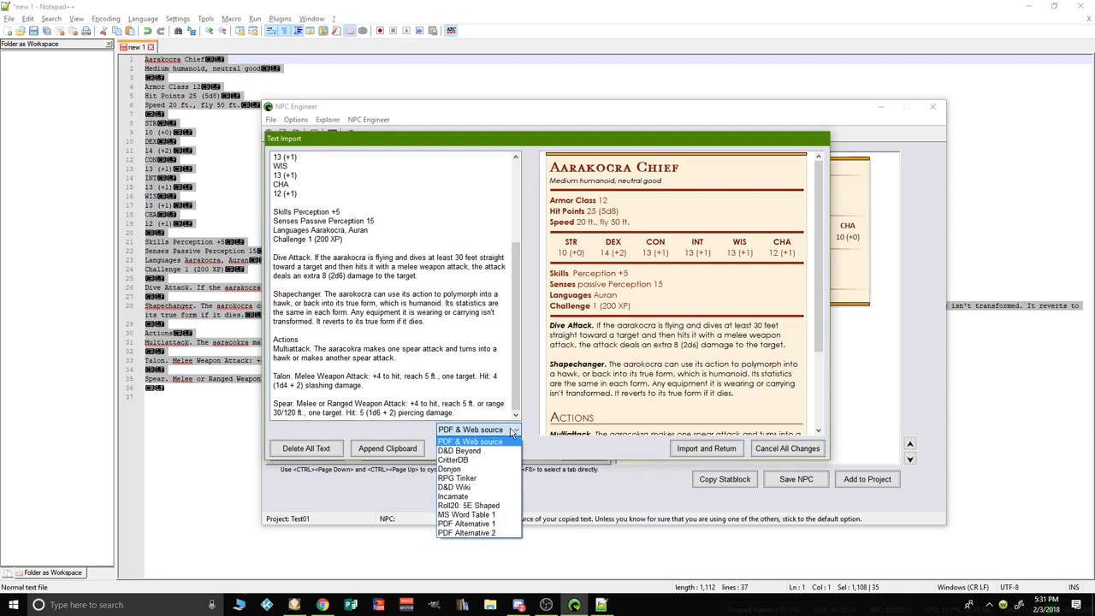
{"action": "left_click", "coordinate": [470, 451]}
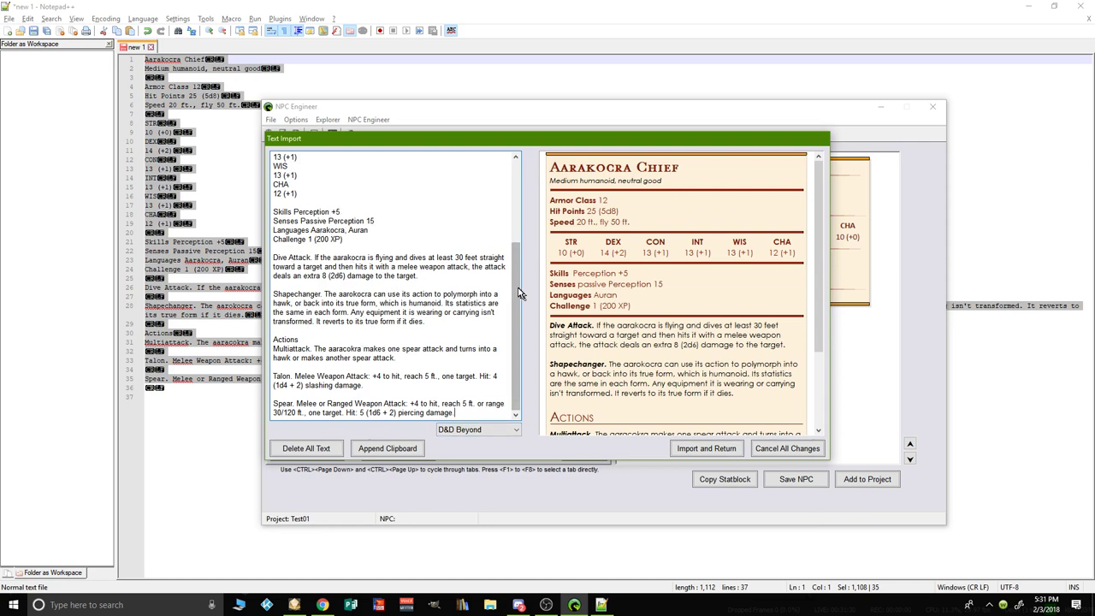
{"action": "left_click", "coordinate": [517, 430]}
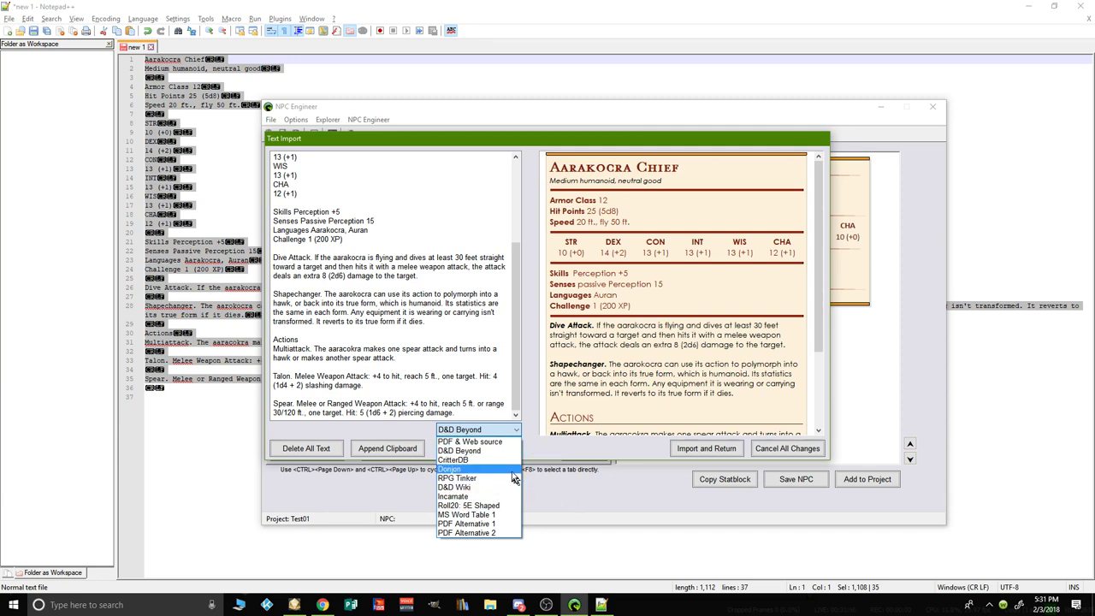
{"action": "left_click", "coordinate": [493, 451]}
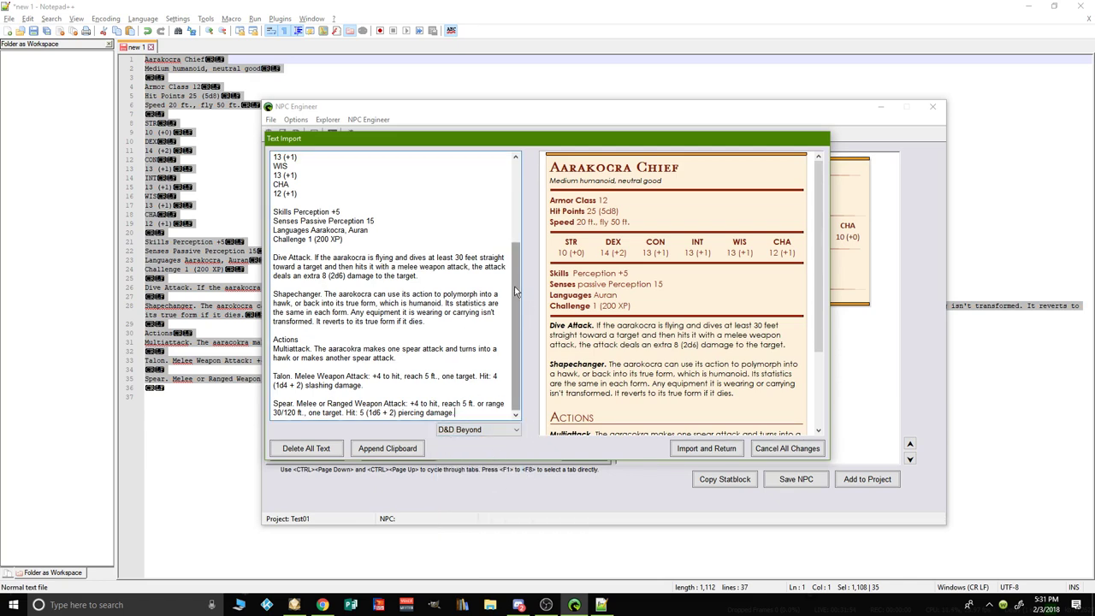
Step: Compare the pasted source text with the processed stat block preview, down to its Actions section
{"action": "scroll", "coordinate": [510, 238], "scroll_direction": "up", "scroll_amount": 3}
{"action": "scroll", "coordinate": [510, 237], "scroll_direction": "up", "scroll_amount": 2}
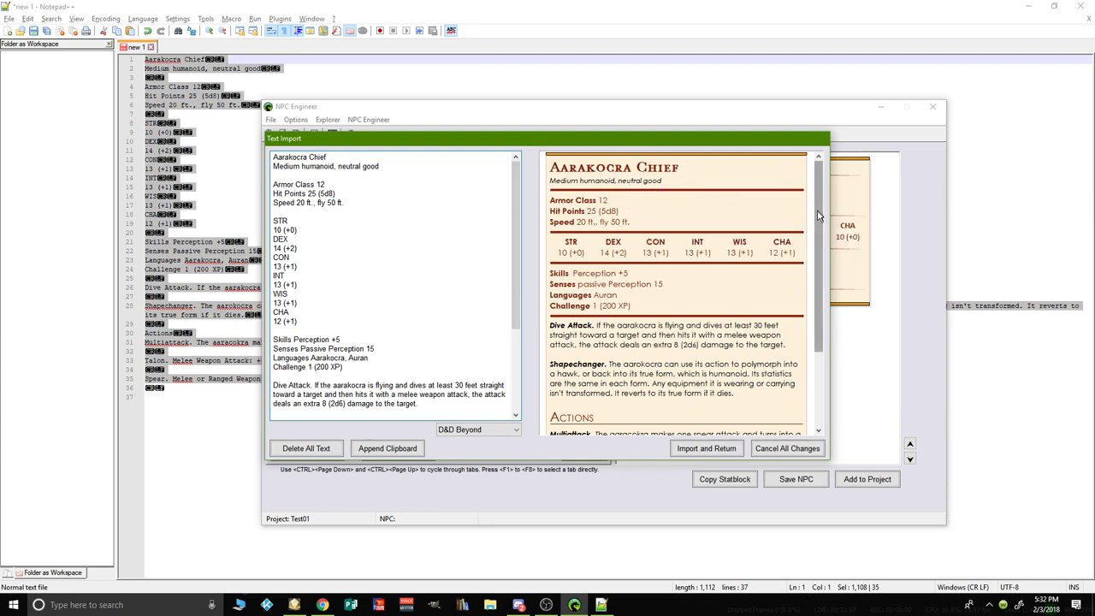
{"action": "left_click_drag", "start_coordinate": [820, 215], "coordinate": [820, 290]}
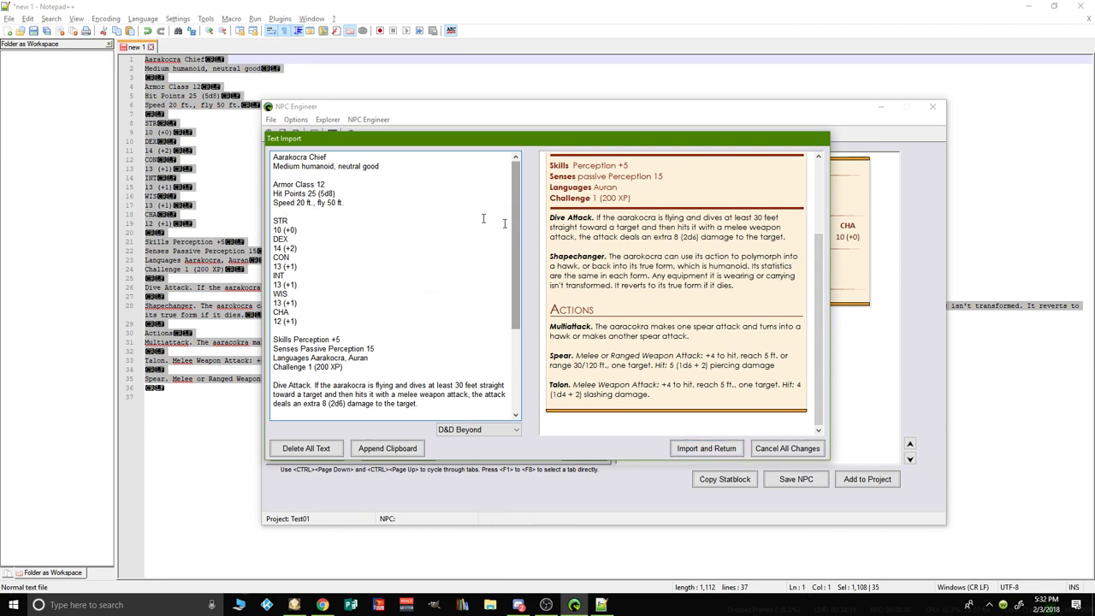
{"action": "left_click", "coordinate": [336, 184]}
{"action": "left_click_drag", "start_coordinate": [516, 325], "coordinate": [539, 281]}
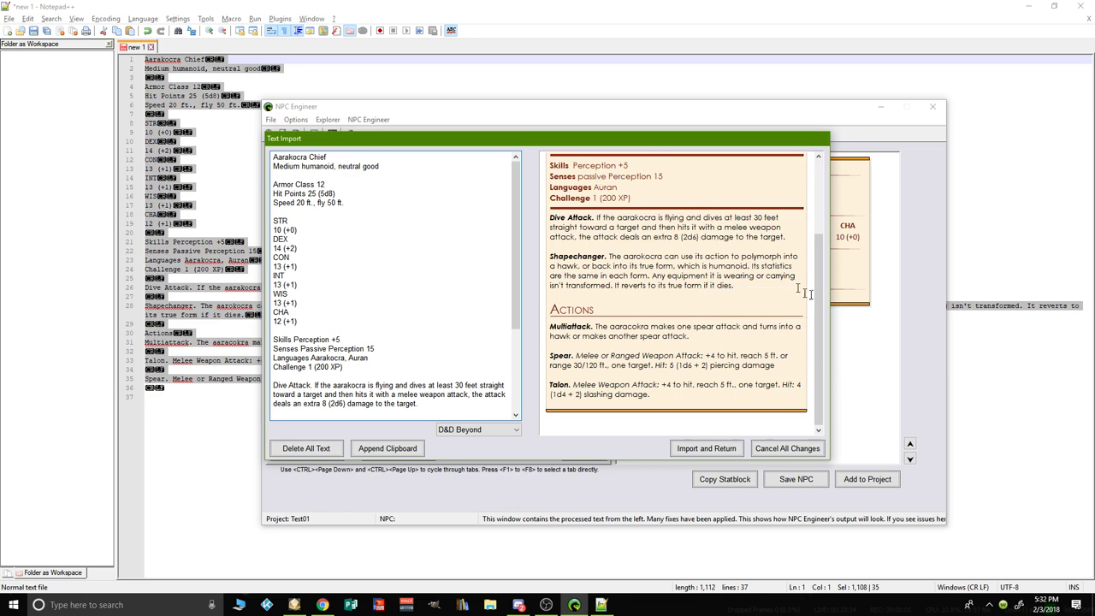
Step: Import the processed Aarakocra Chief stat block into the NPC editor and set the gender to male
{"action": "scroll", "coordinate": [558, 333], "scroll_direction": "up", "scroll_amount": 2}
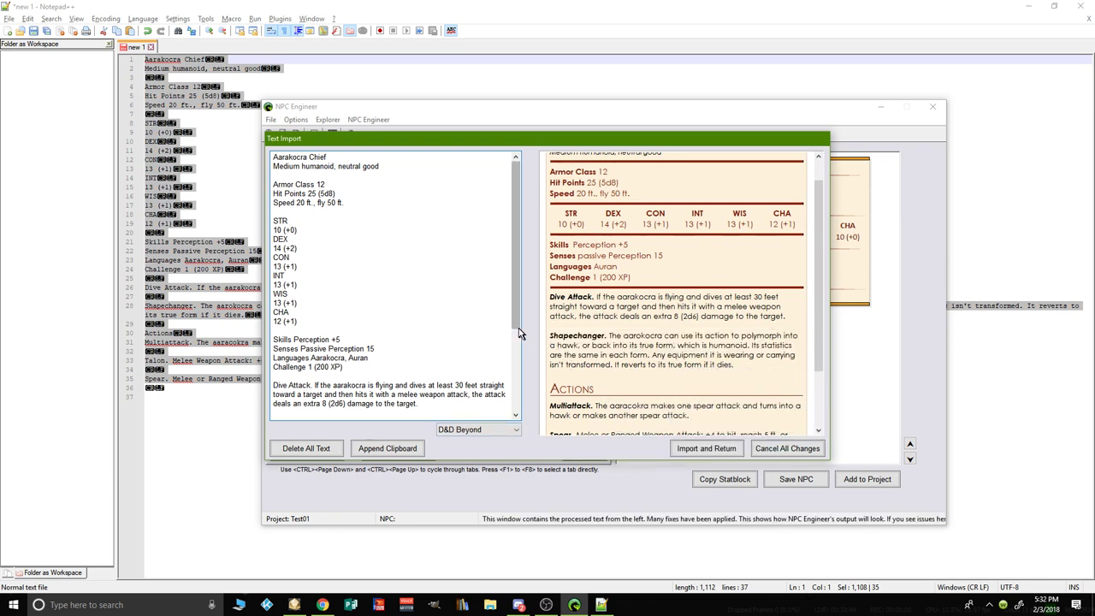
{"action": "left_click", "coordinate": [704, 451]}
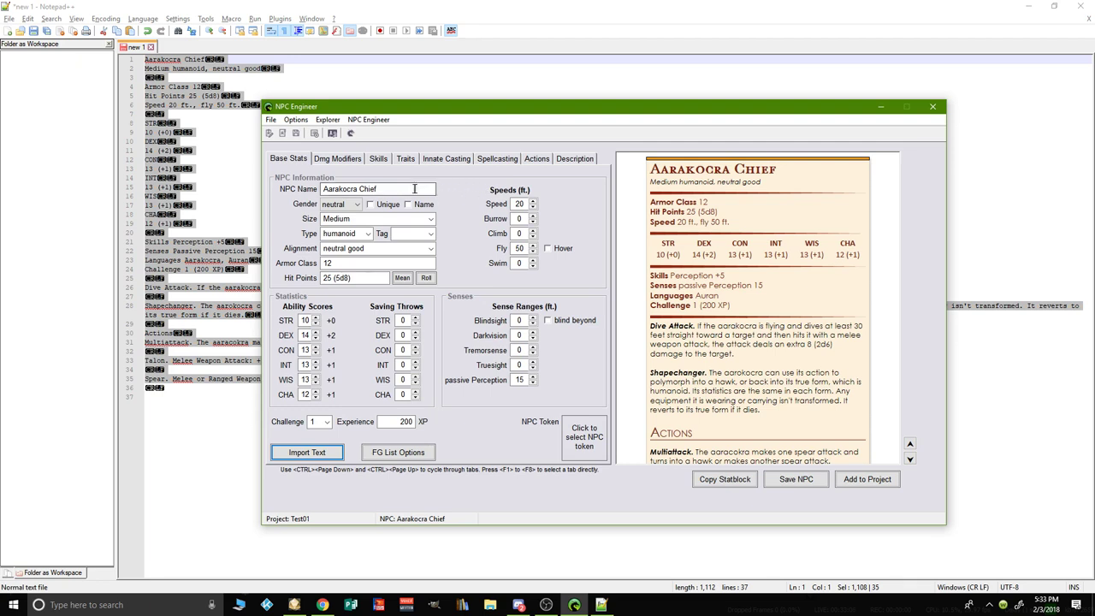
{"action": "left_click", "coordinate": [347, 209]}
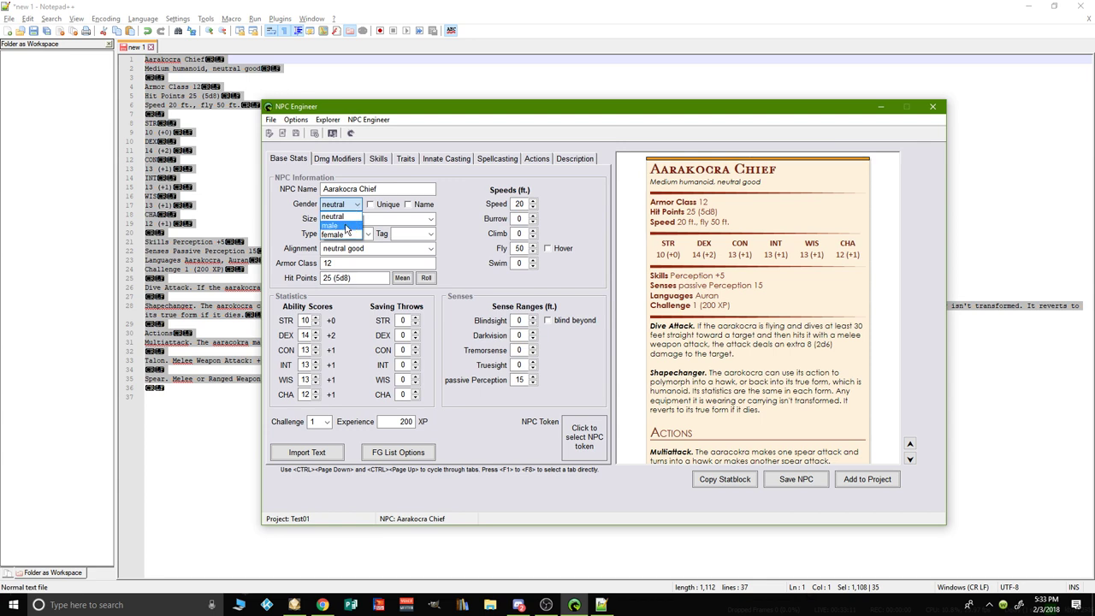
{"action": "left_click", "coordinate": [346, 226]}
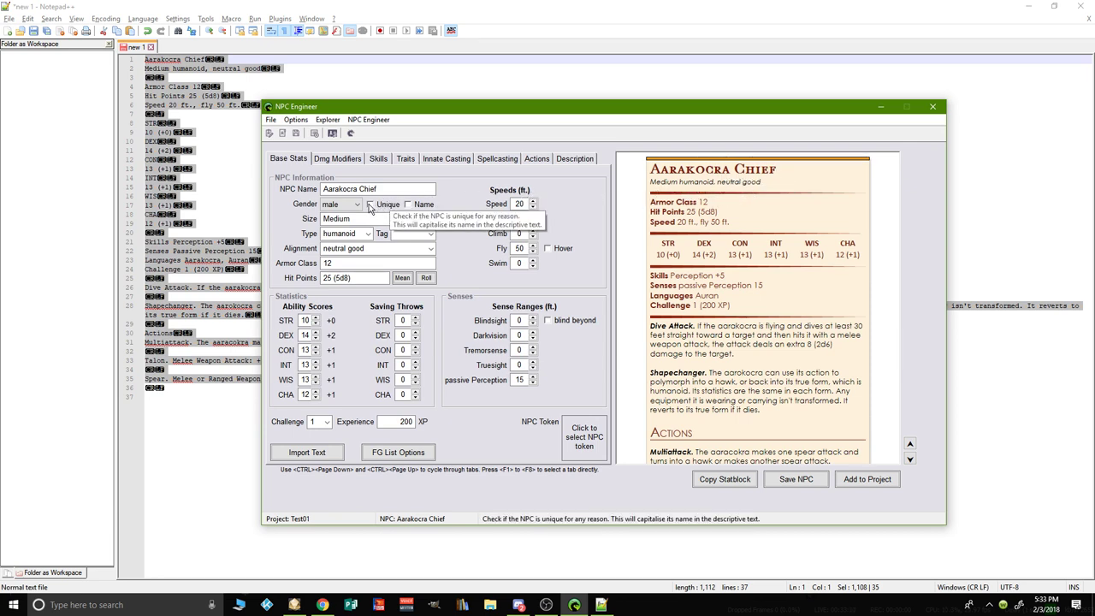
Step: Rename the imported Aarakocra Chief NPC as Aurrus
{"action": "key", "text": "shift+Tab"}
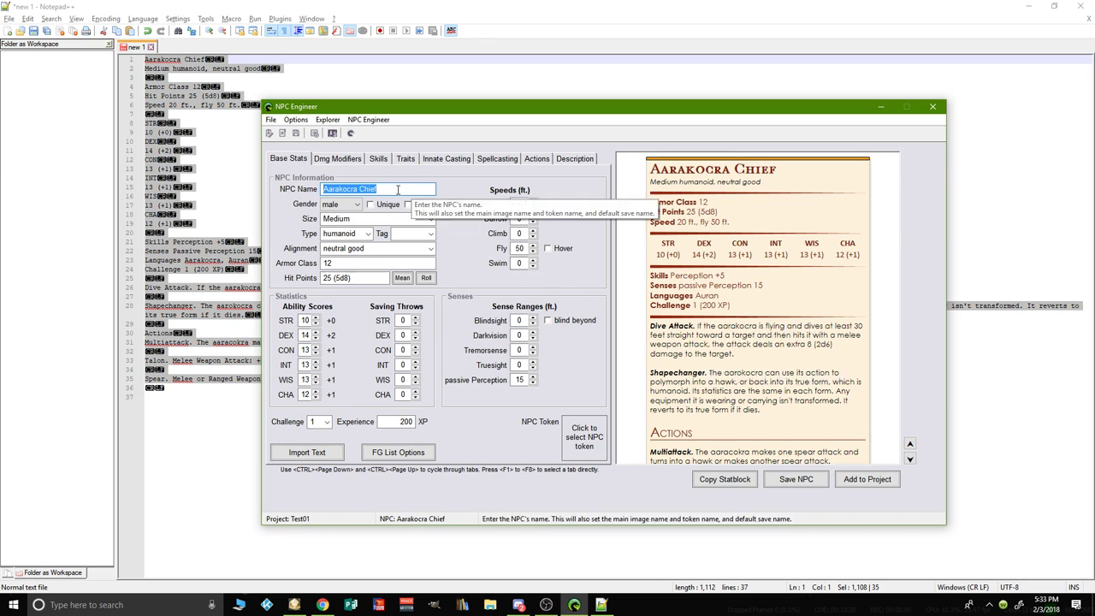
{"action": "left_click_drag", "start_coordinate": [390, 188], "coordinate": [280, 190]}
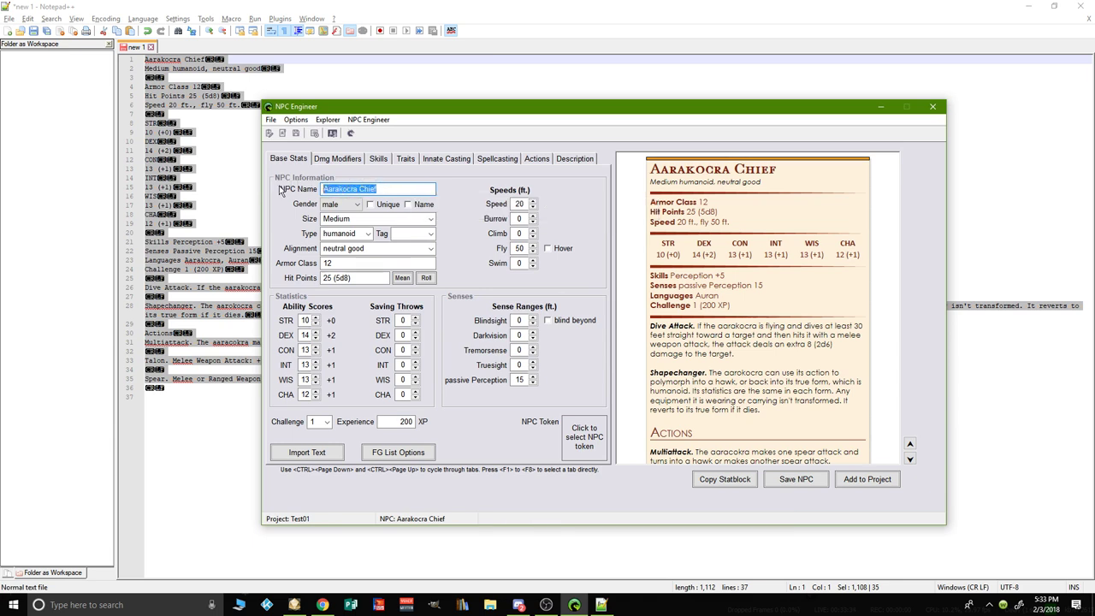
{"action": "type", "text": "Aurrus"}
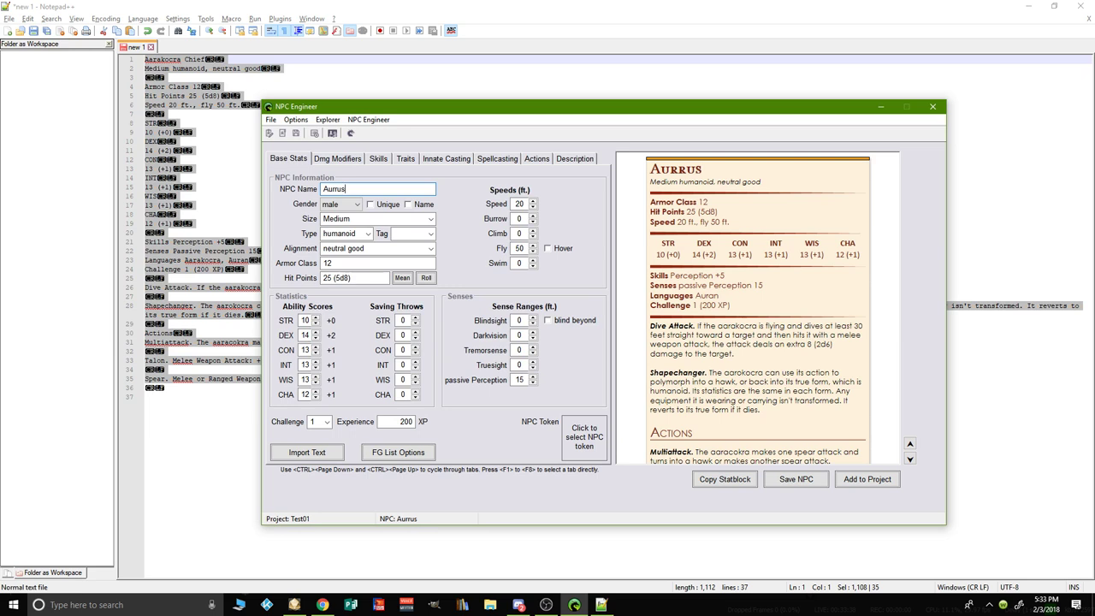
{"action": "left_click", "coordinate": [280, 187]}
Step: Mark the NPC as having a proper name and as unique, checking the stat block preview
{"action": "left_click", "coordinate": [408, 204]}
{"action": "scroll", "coordinate": [773, 401], "scroll_direction": "down", "scroll_amount": 2}
{"action": "scroll", "coordinate": [772, 402], "scroll_direction": "down", "scroll_amount": 2}
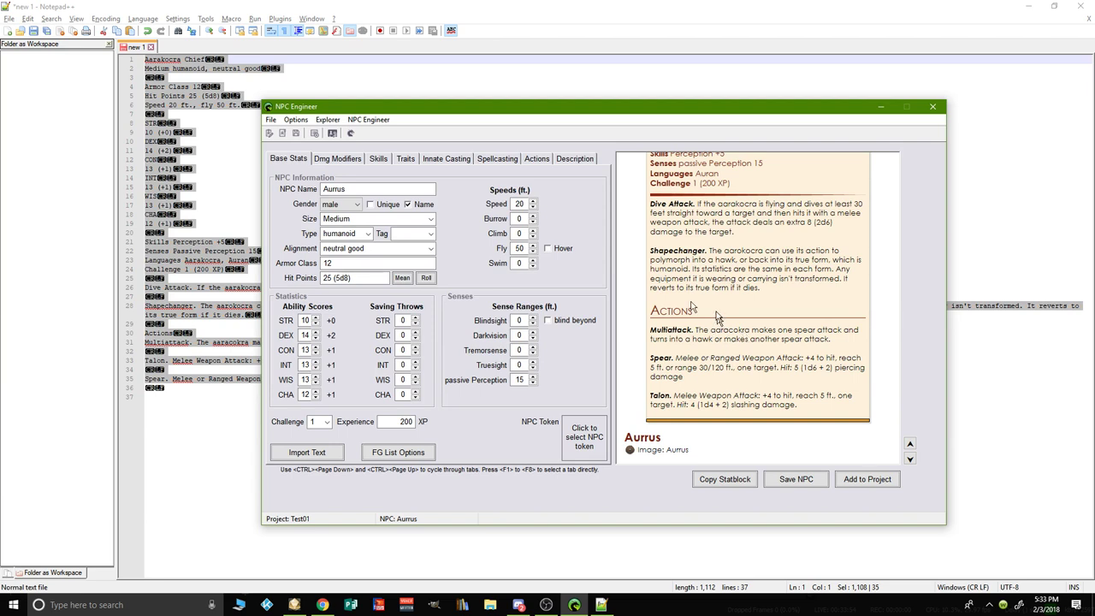
{"action": "left_click", "coordinate": [371, 205]}
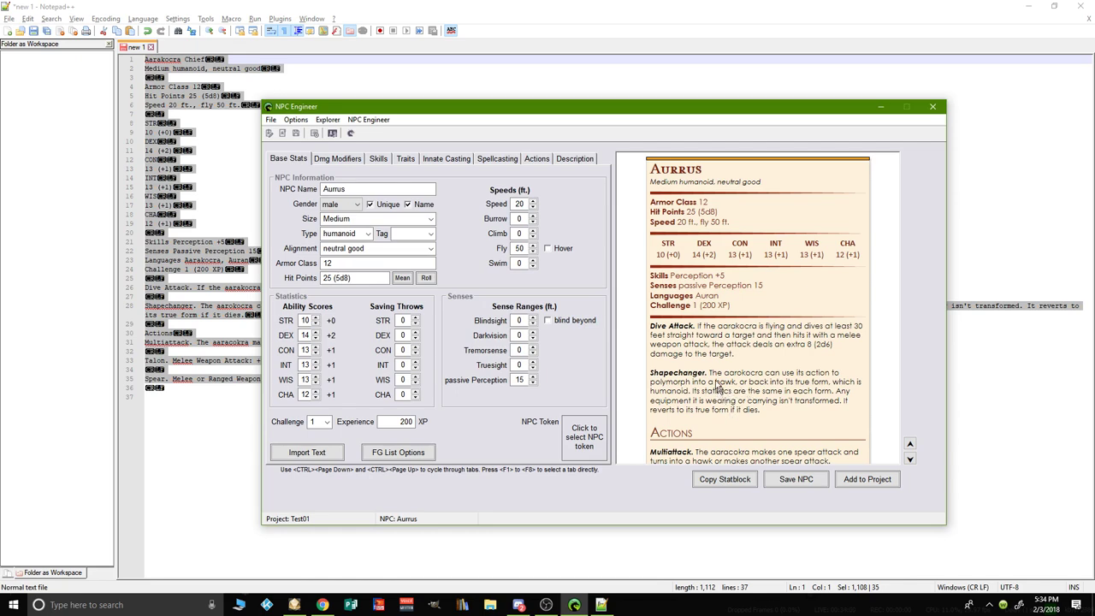
{"action": "scroll", "coordinate": [684, 370], "scroll_direction": "down", "scroll_amount": 3}
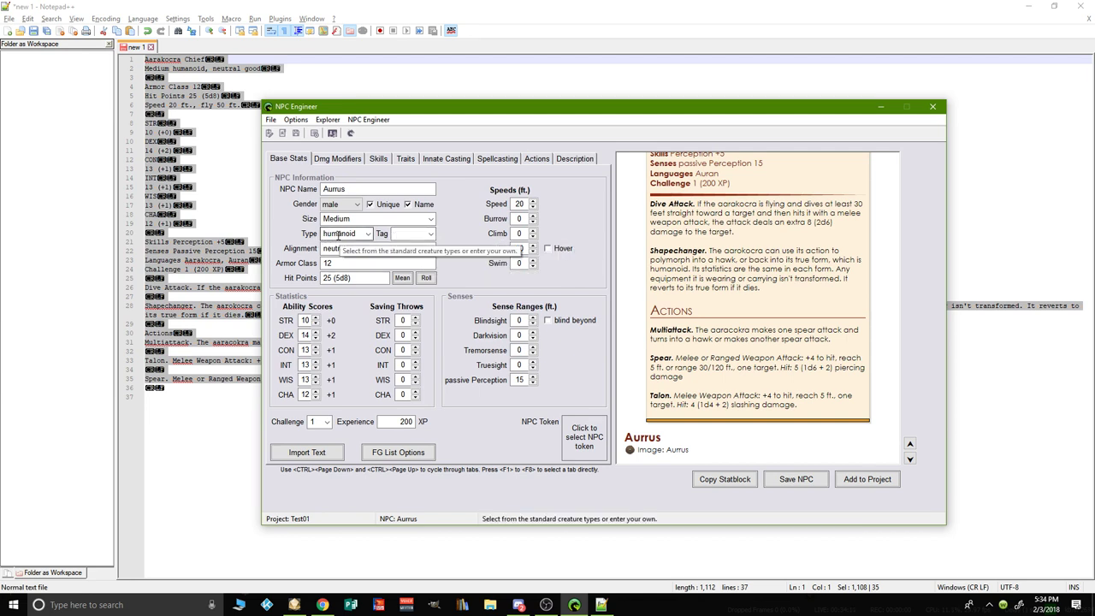
Step: Set the humanoid type's tag to aarakocra and check it in the stat block preview
{"action": "left_click", "coordinate": [432, 234]}
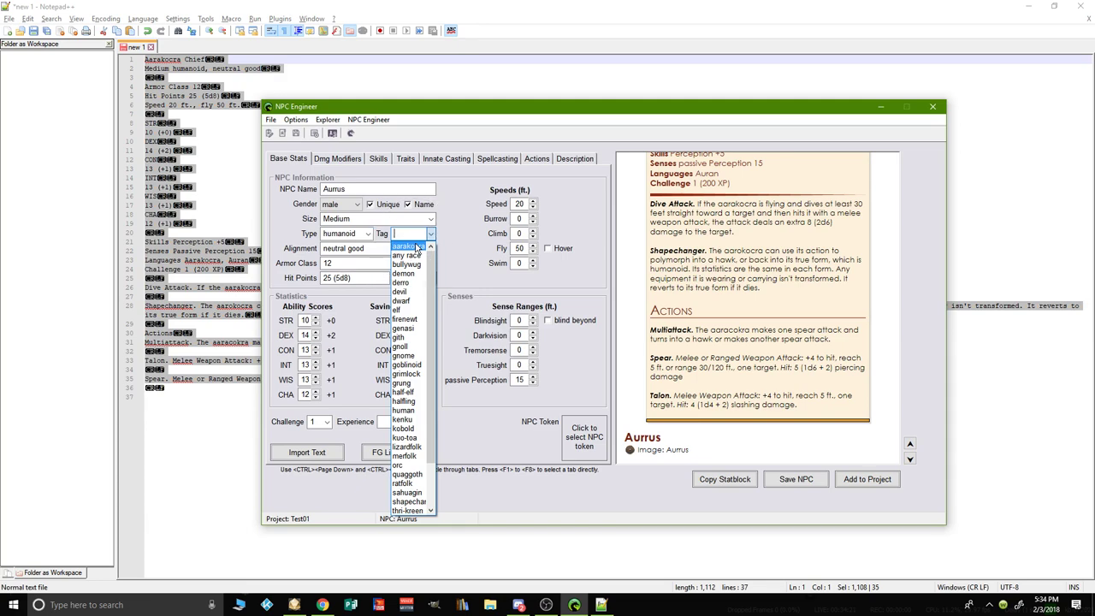
{"action": "left_click", "coordinate": [408, 247]}
{"action": "scroll", "coordinate": [763, 366], "scroll_direction": "down", "scroll_amount": 3}
{"action": "scroll", "coordinate": [763, 367], "scroll_direction": "up", "scroll_amount": 3}
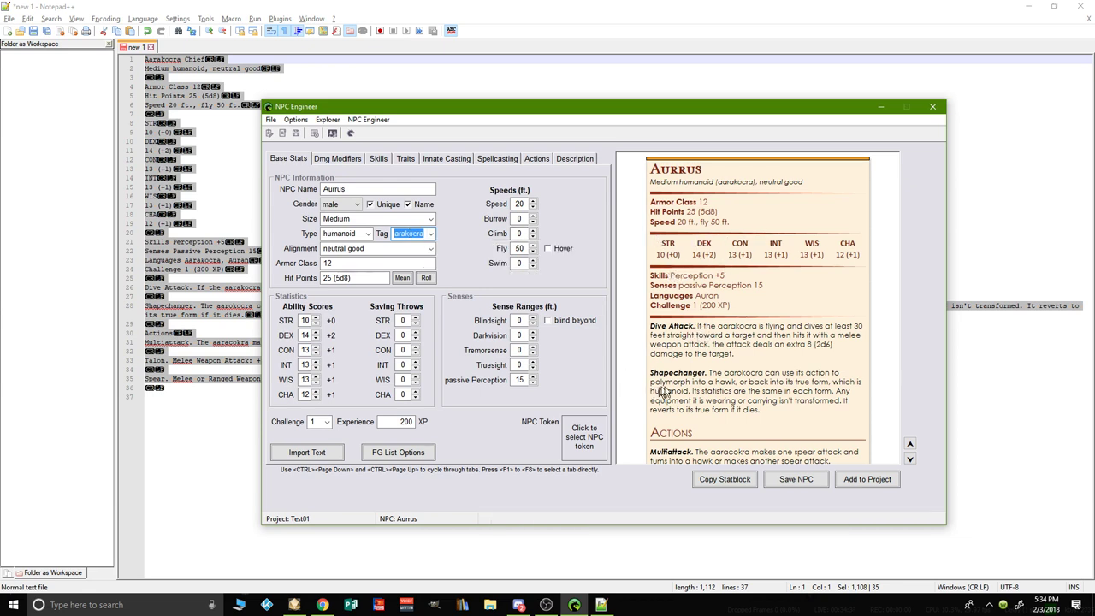
Step: Examine the NPC's terrain and mythology options, damage modifiers, skill bonuses and passive Perception
{"action": "left_click", "coordinate": [396, 458]}
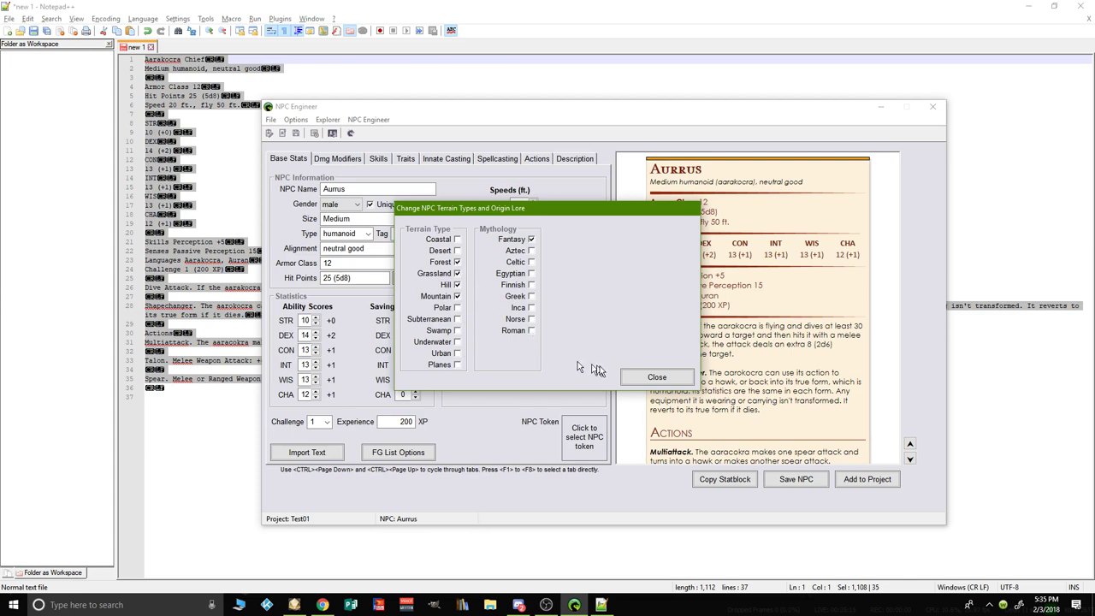
{"action": "left_click", "coordinate": [657, 377]}
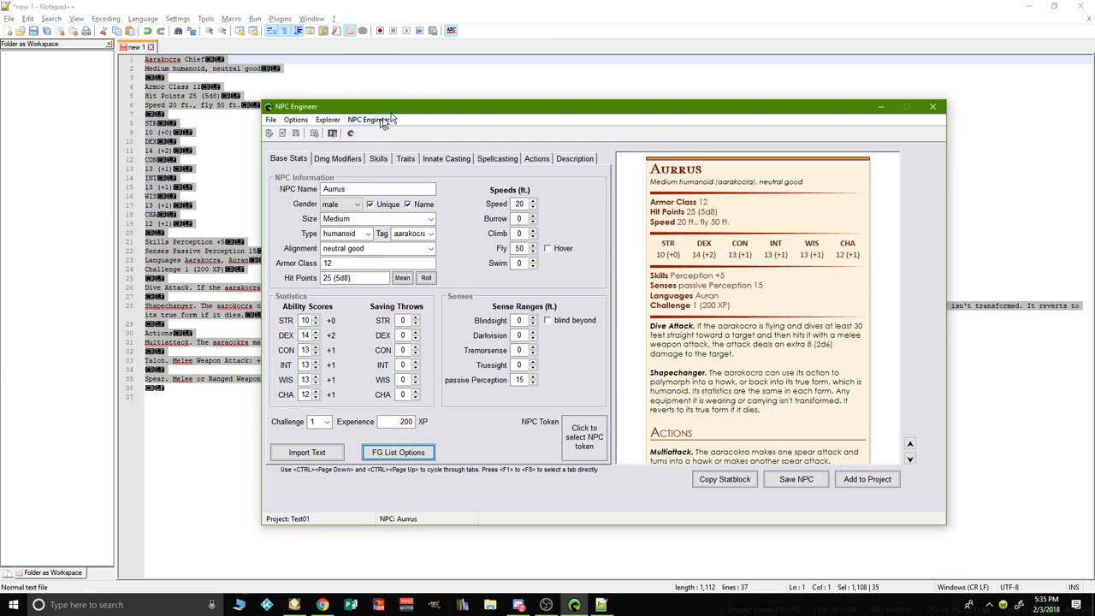
{"action": "left_click", "coordinate": [332, 158]}
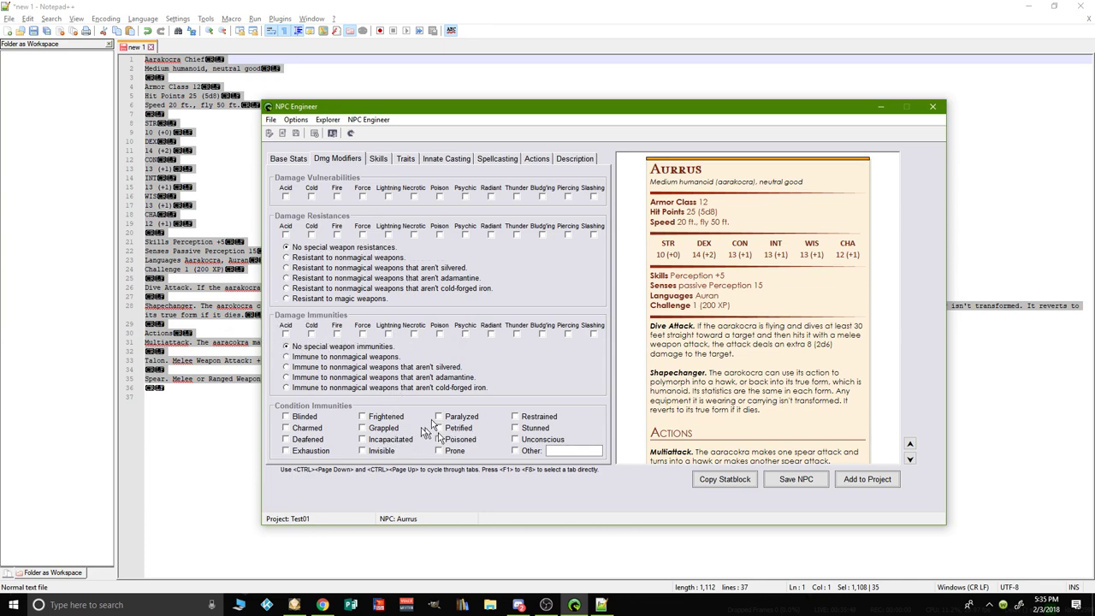
{"action": "left_click", "coordinate": [380, 162]}
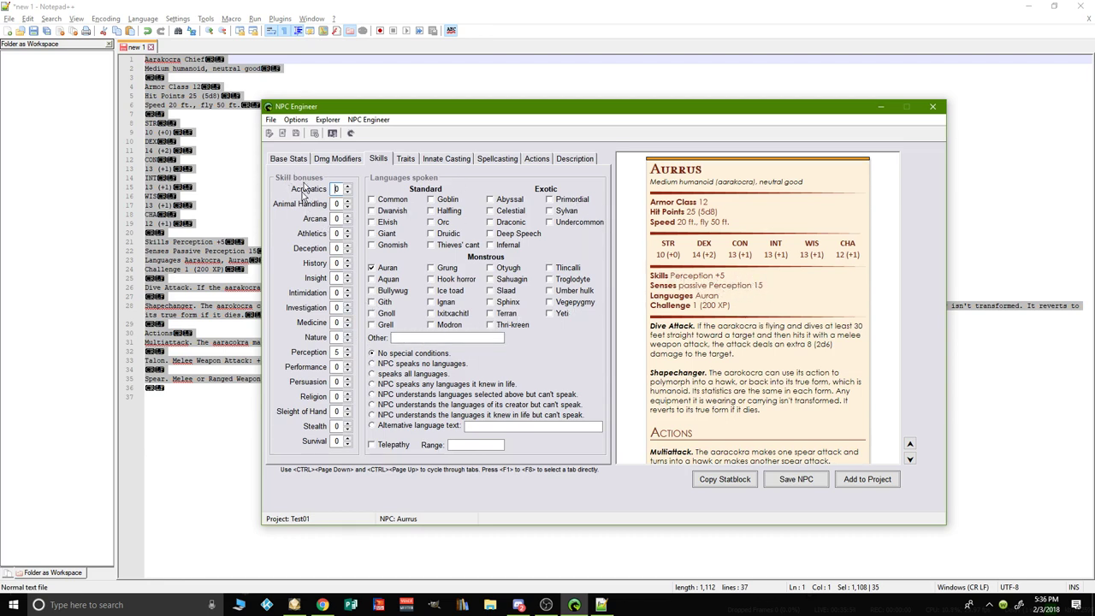
{"action": "left_click", "coordinate": [285, 161]}
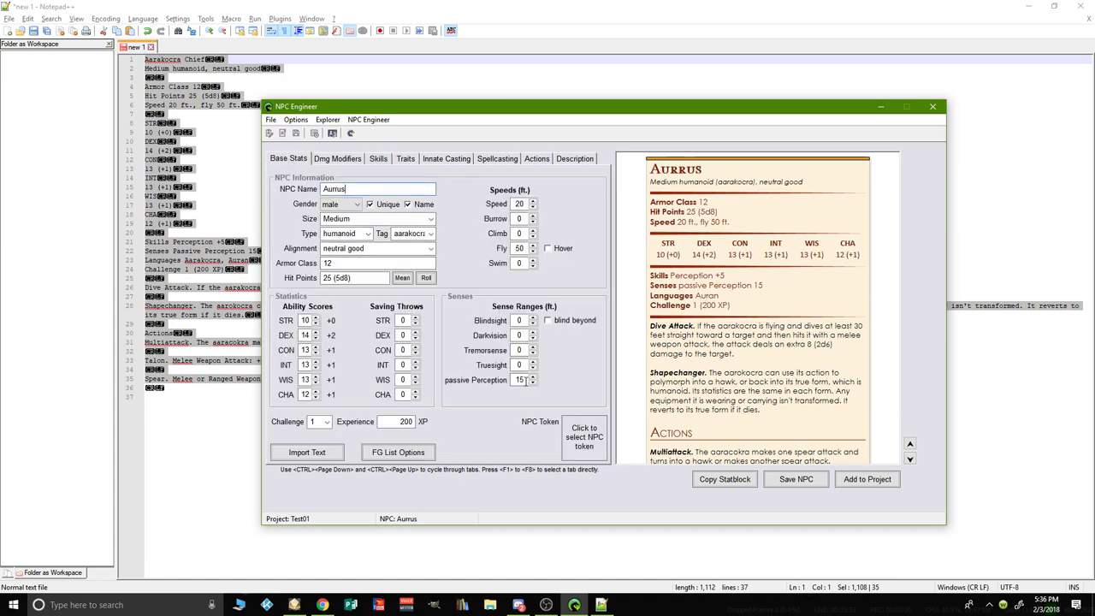
{"action": "left_click", "coordinate": [340, 159]}
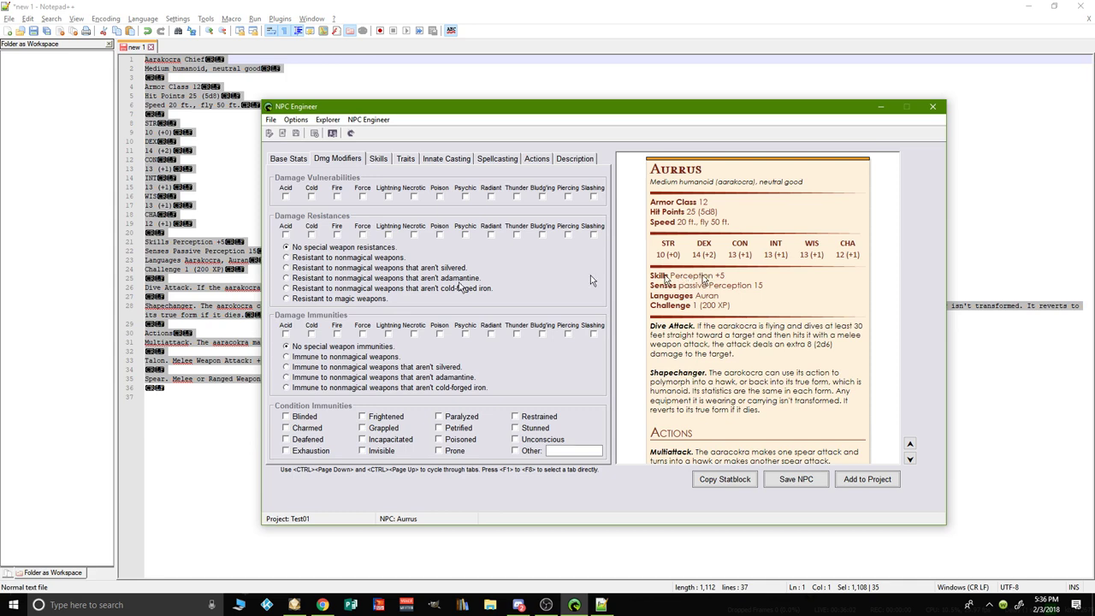
Step: Add Common to the spoken languages and set the skill bonuses to 2 for Investigation and 1 for Insight
{"action": "left_click", "coordinate": [379, 159]}
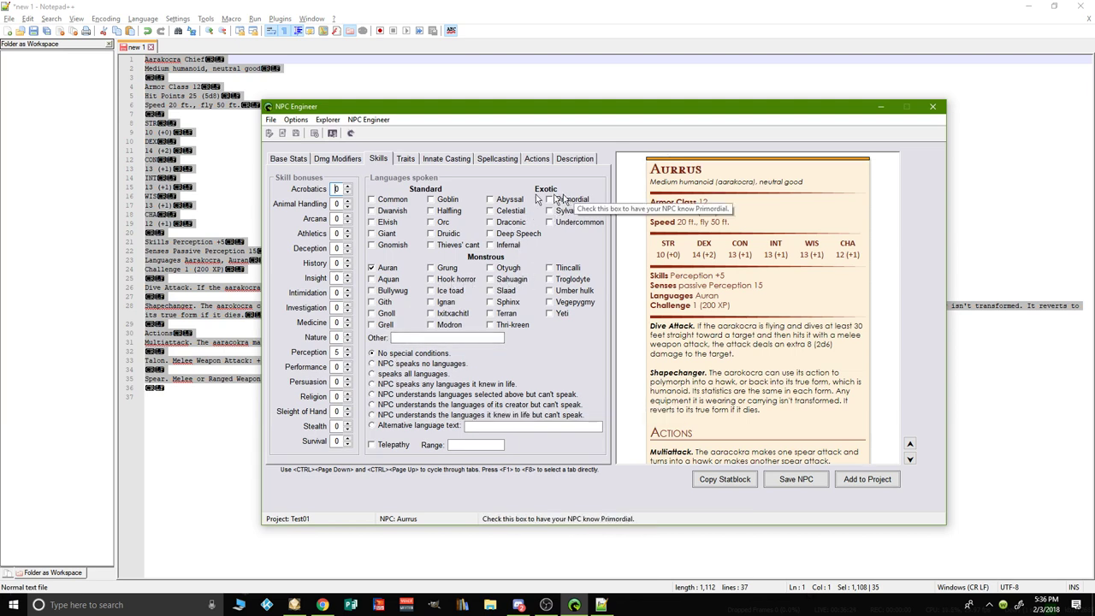
{"action": "left_click", "coordinate": [377, 201]}
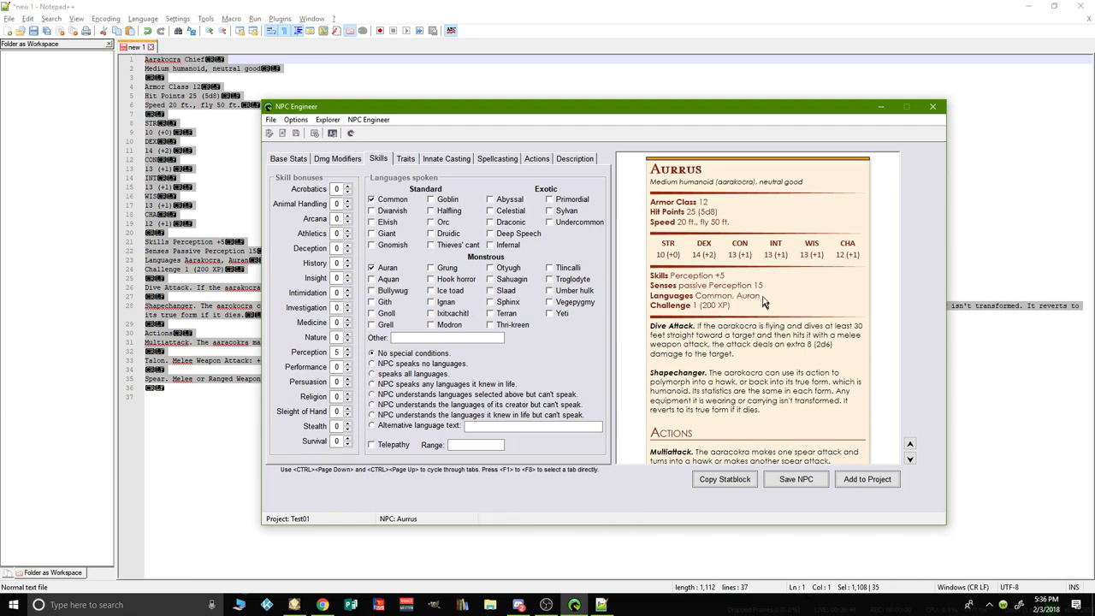
{"action": "left_click", "coordinate": [346, 305]}
{"action": "left_click", "coordinate": [347, 305]}
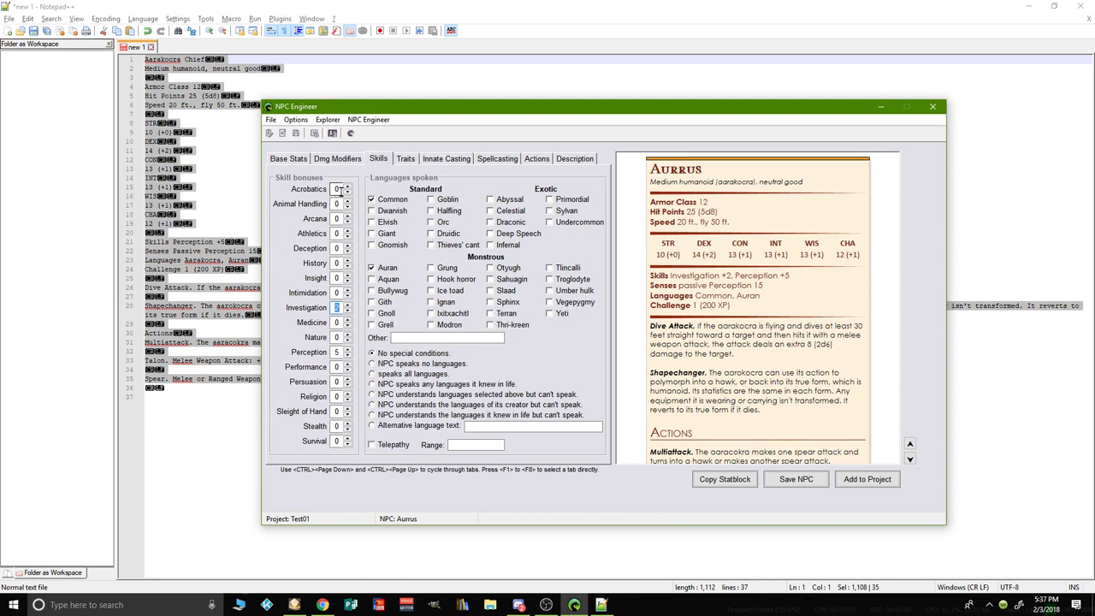
{"action": "left_click", "coordinate": [347, 275]}
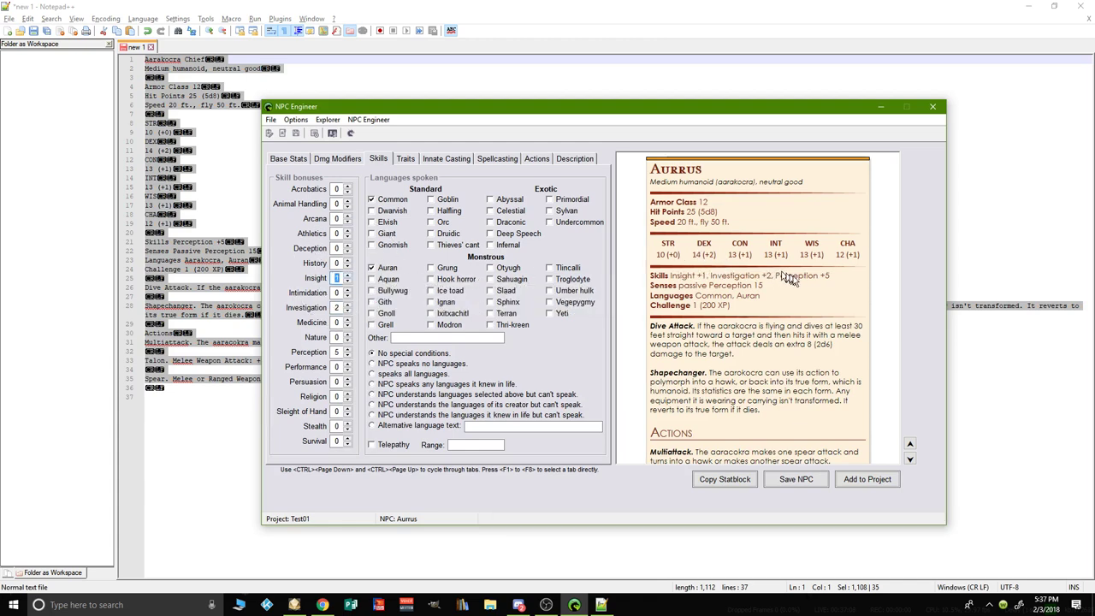
{"action": "scroll", "coordinate": [680, 283], "scroll_direction": "down", "scroll_amount": 3}
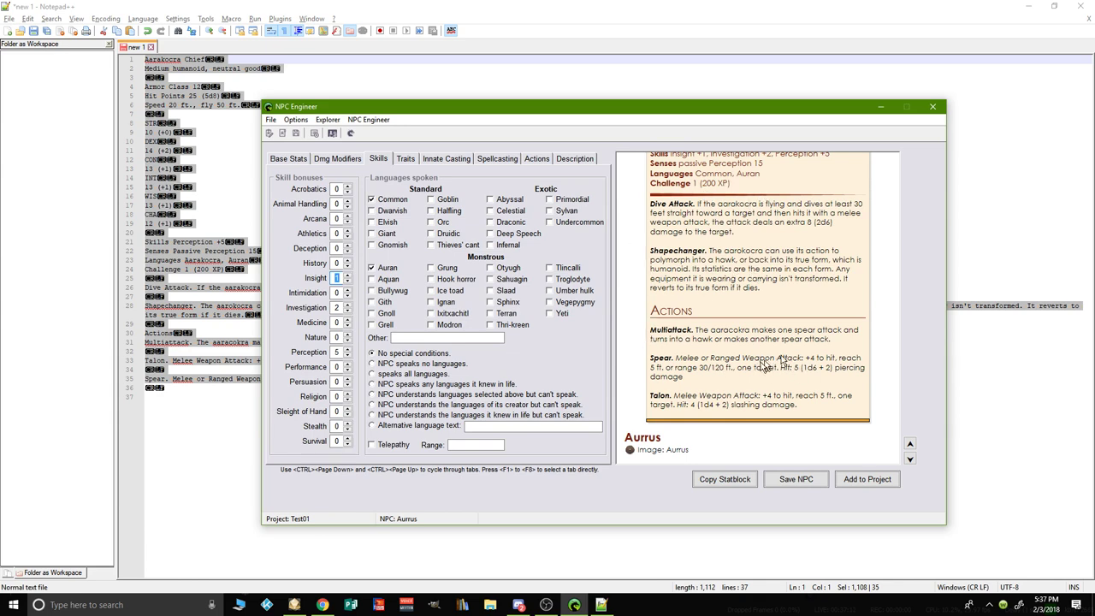
{"action": "scroll", "coordinate": [770, 300], "scroll_direction": "up", "scroll_amount": 3}
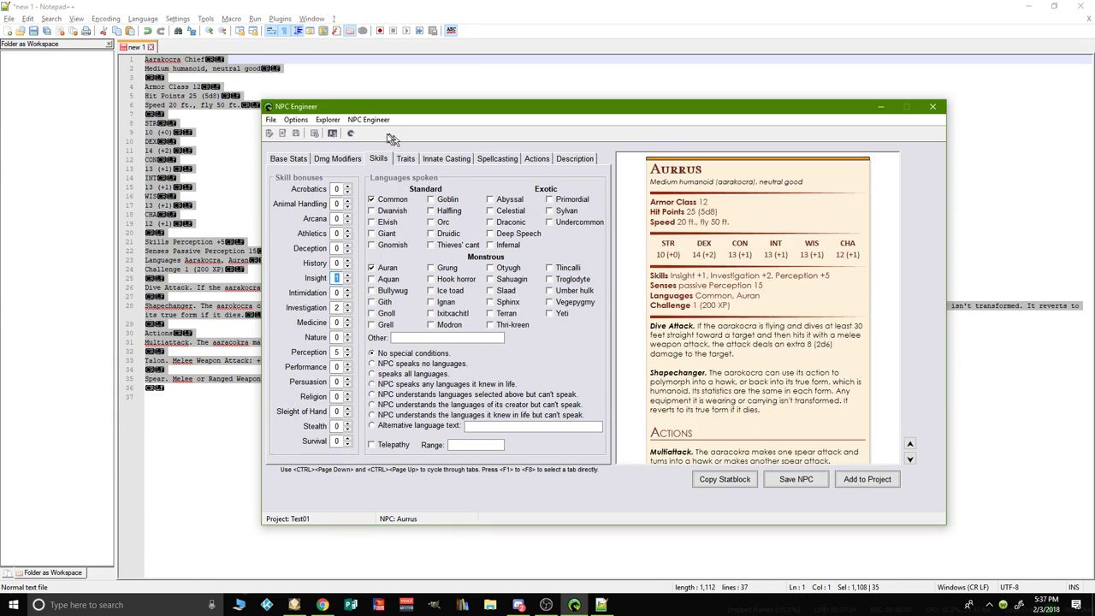
Step: Review the base stats, damage modifiers, skills and languages, and read through the Shapechanger trait's description
{"action": "left_click", "coordinate": [275, 161]}
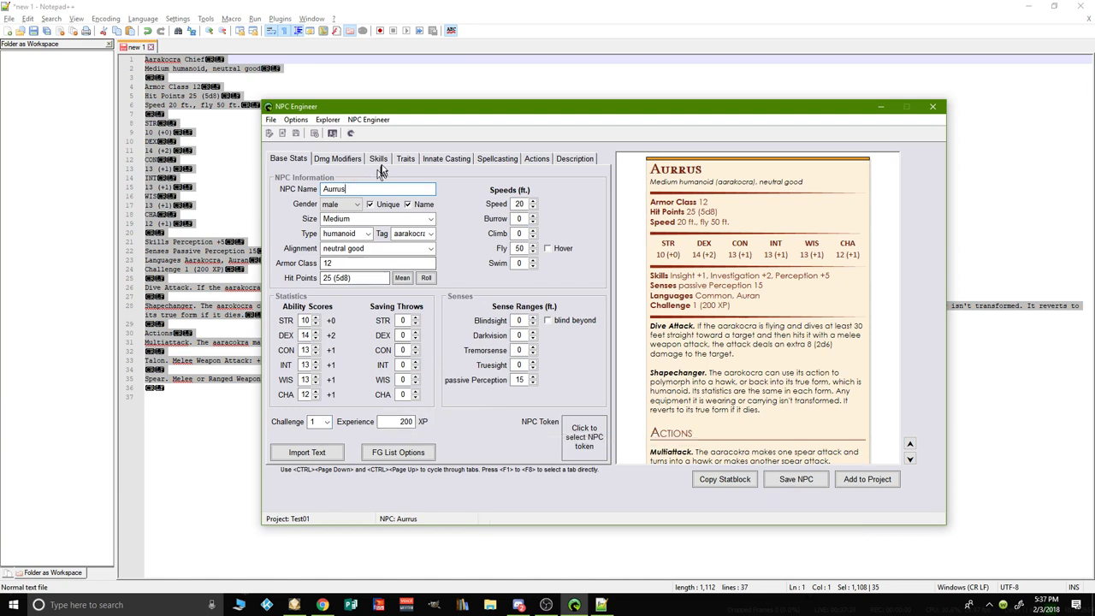
{"action": "left_click", "coordinate": [353, 162]}
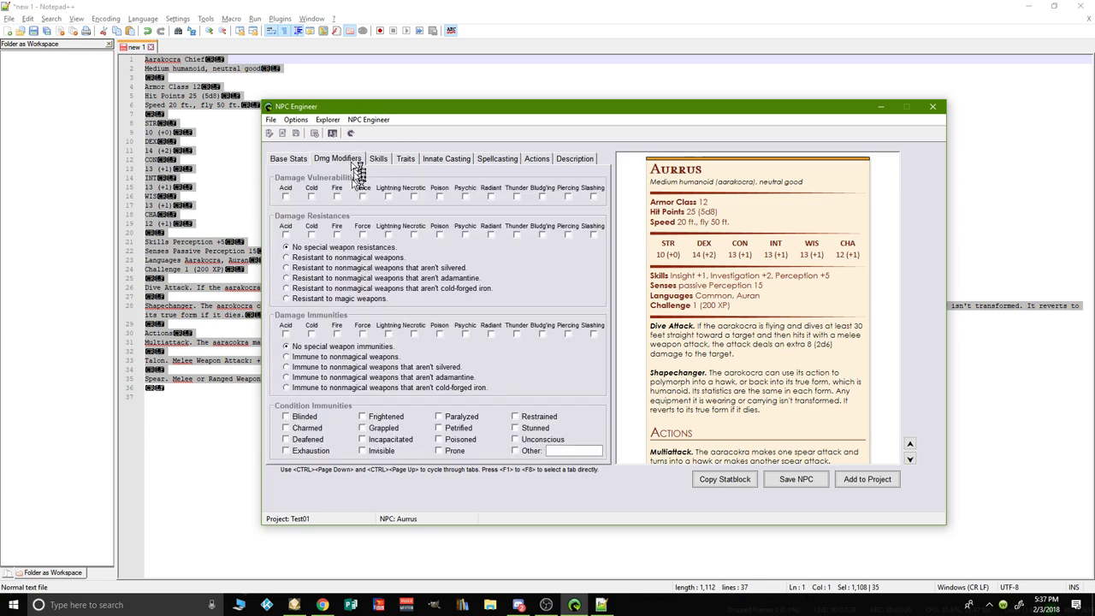
{"action": "left_click", "coordinate": [379, 160]}
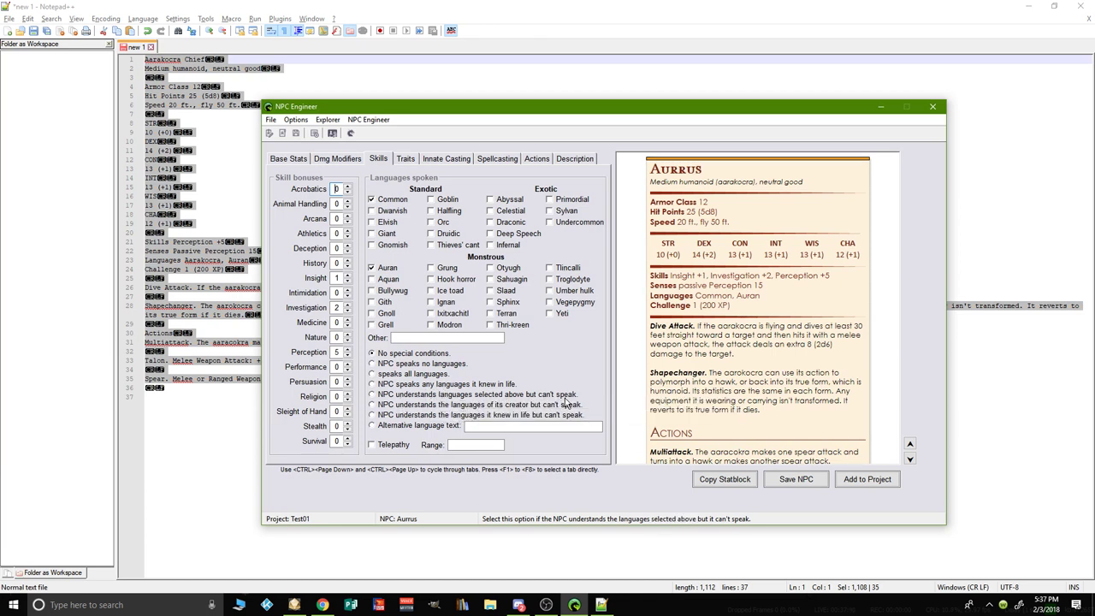
{"action": "left_click", "coordinate": [372, 199]}
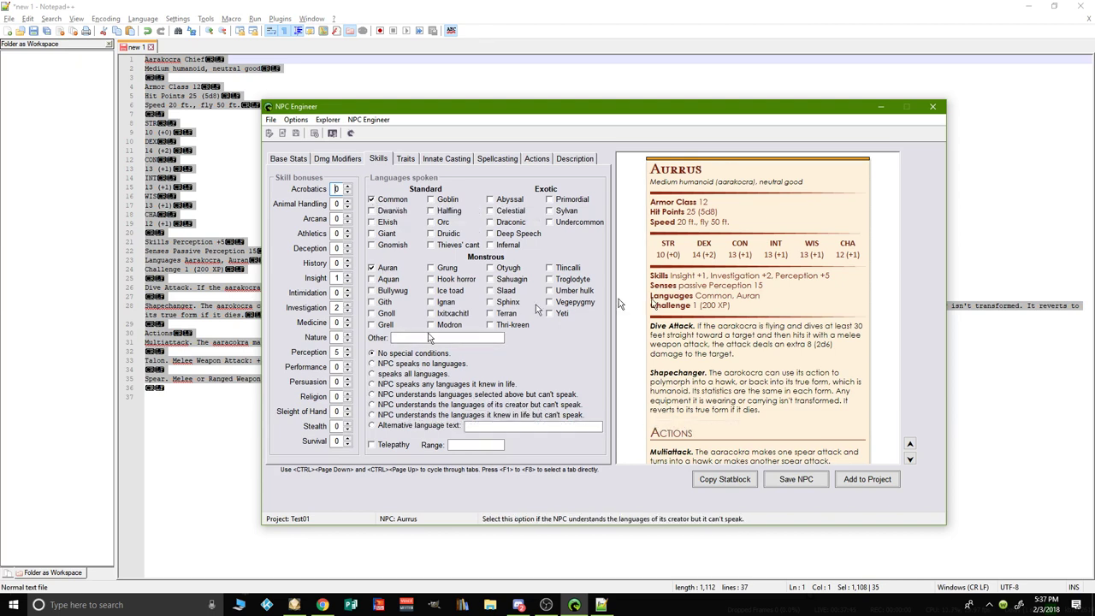
{"action": "left_click", "coordinate": [408, 161]}
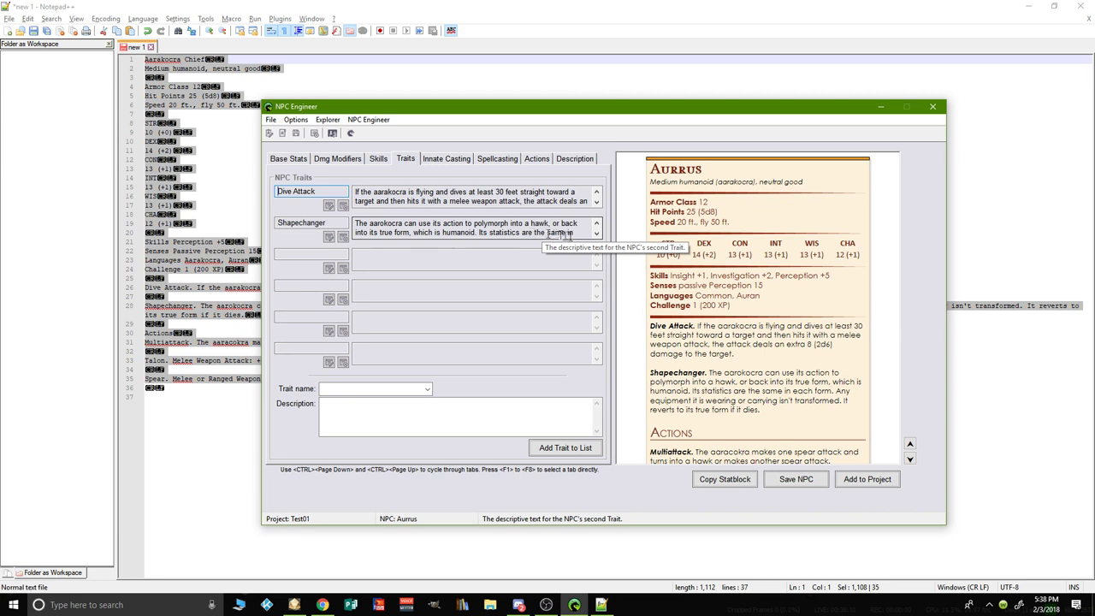
{"action": "left_click", "coordinate": [596, 238]}
{"action": "left_click", "coordinate": [597, 238]}
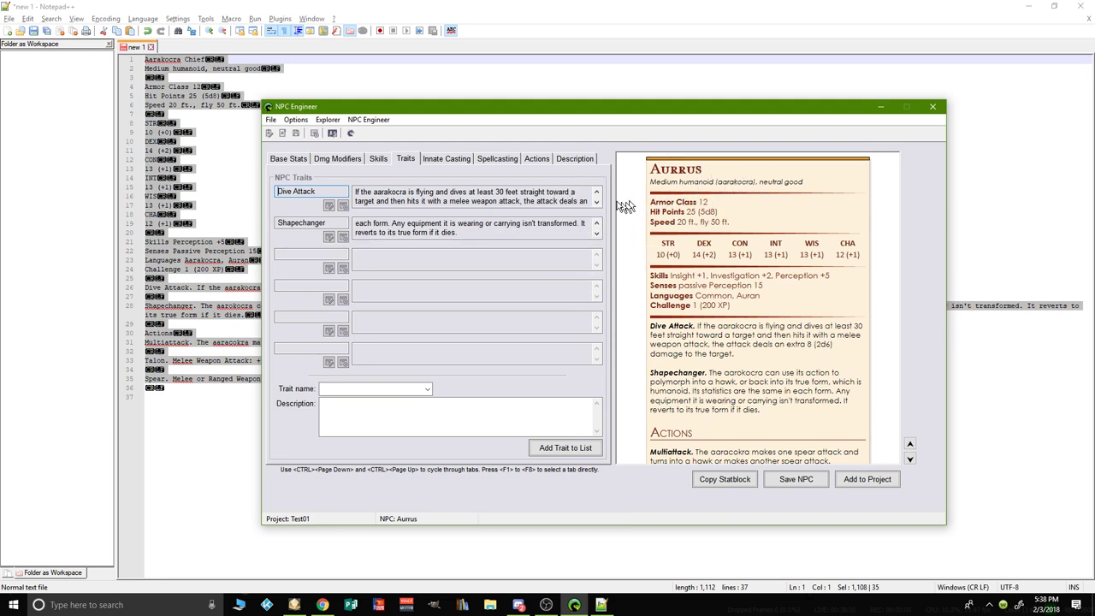
{"action": "left_click", "coordinate": [597, 224]}
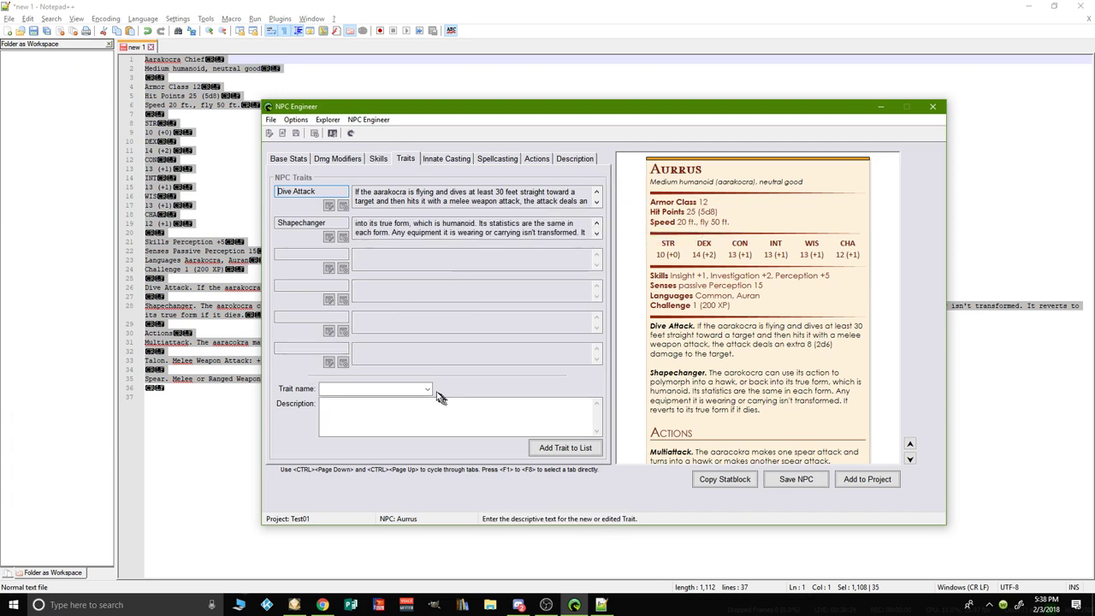
Step: Add the preset Nimble Escape trait to the NPC with "(Flying only)" appended to its description
{"action": "left_click", "coordinate": [427, 390]}
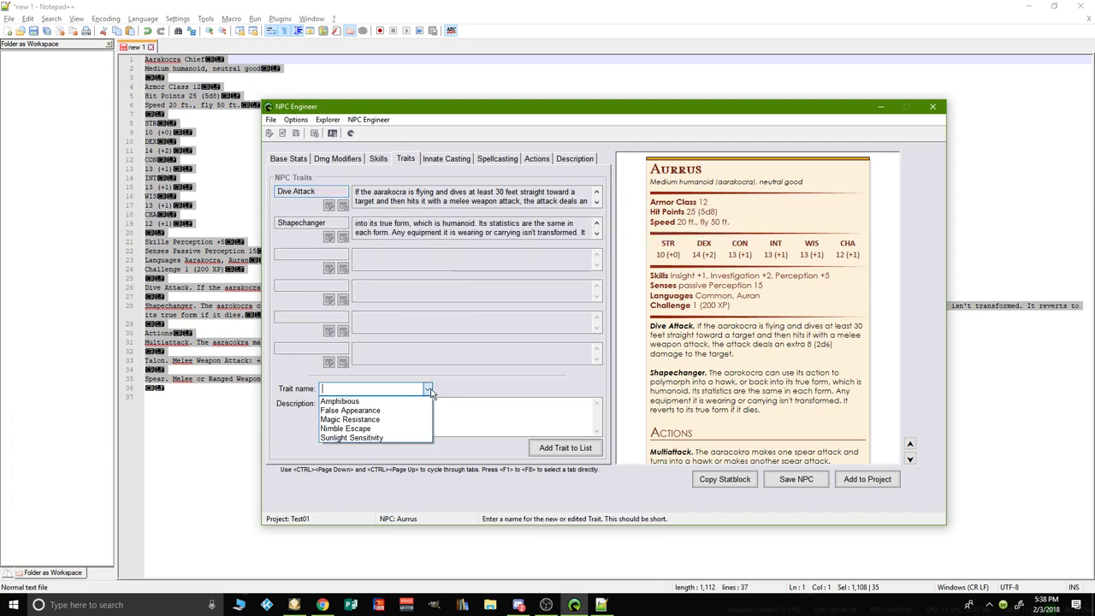
{"action": "left_click", "coordinate": [370, 428]}
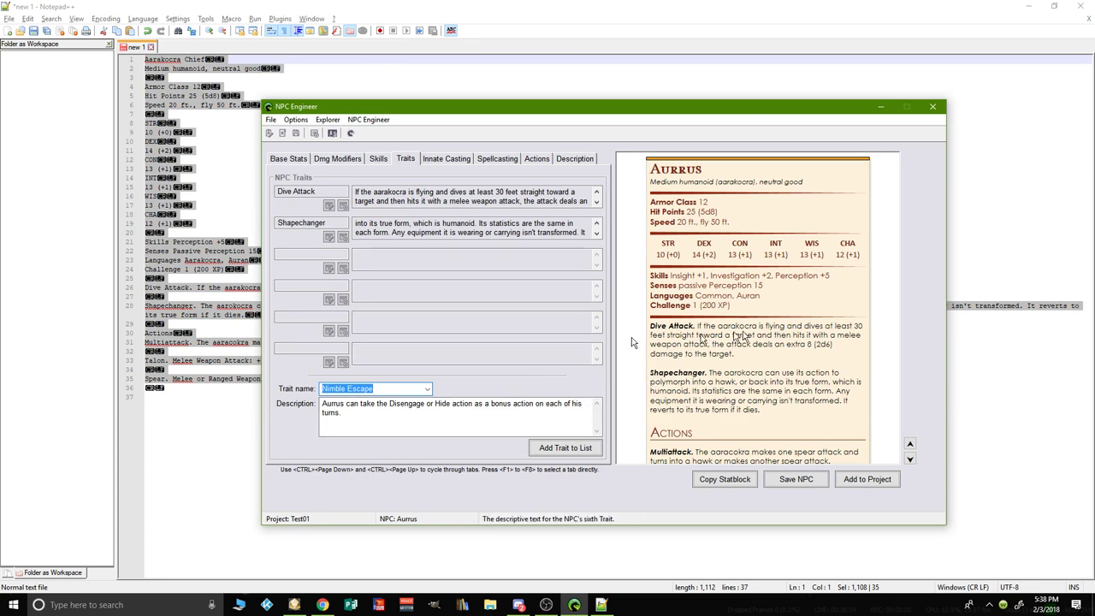
{"action": "left_click", "coordinate": [366, 411]}
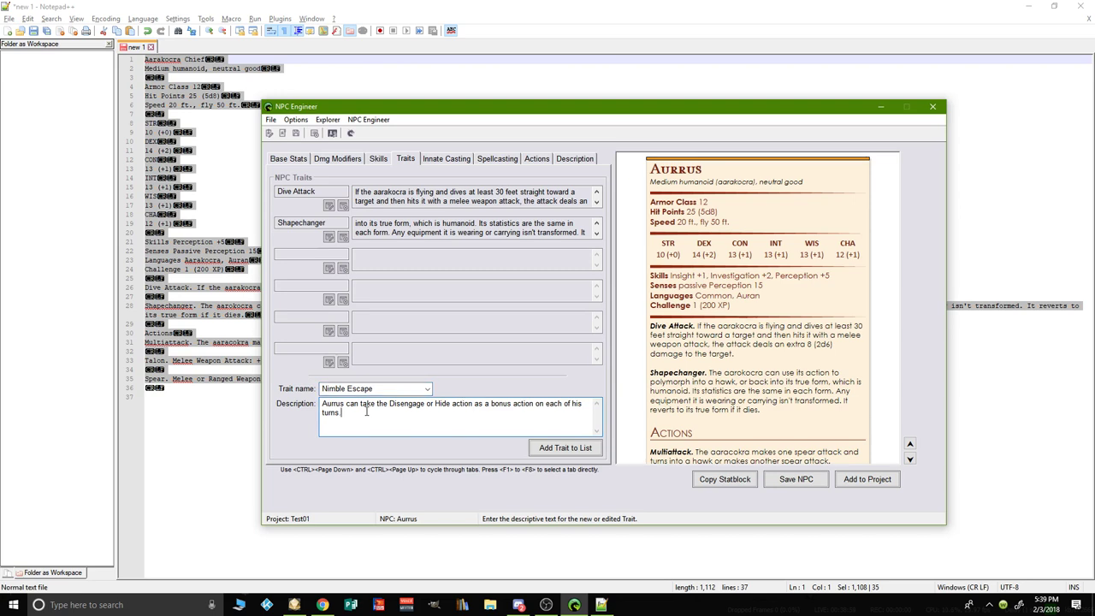
{"action": "type", "text": "(Flying only"}
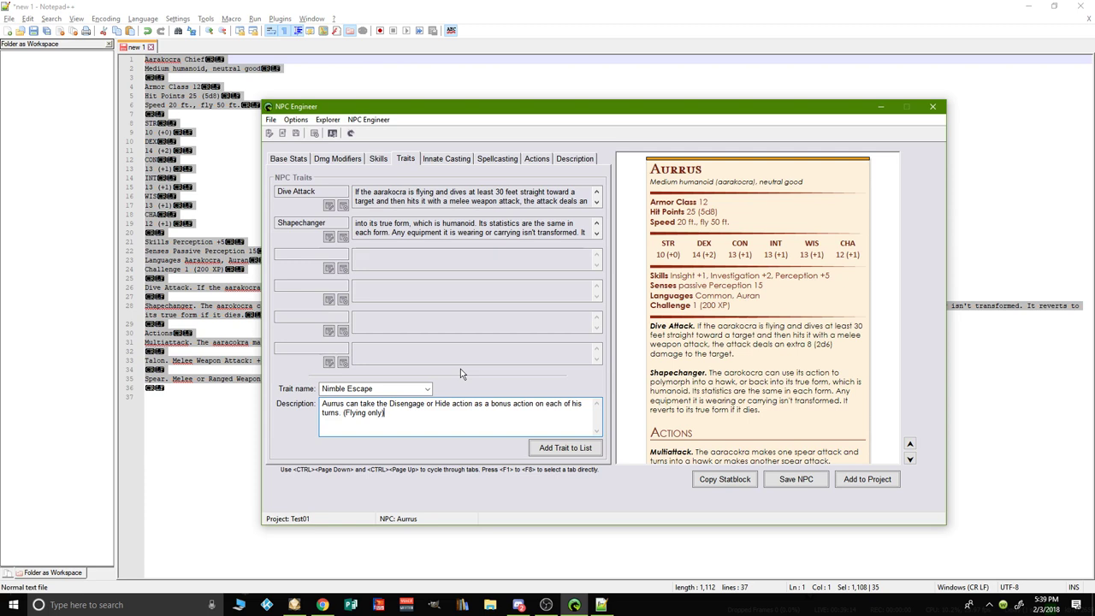
{"action": "left_click", "coordinate": [550, 454]}
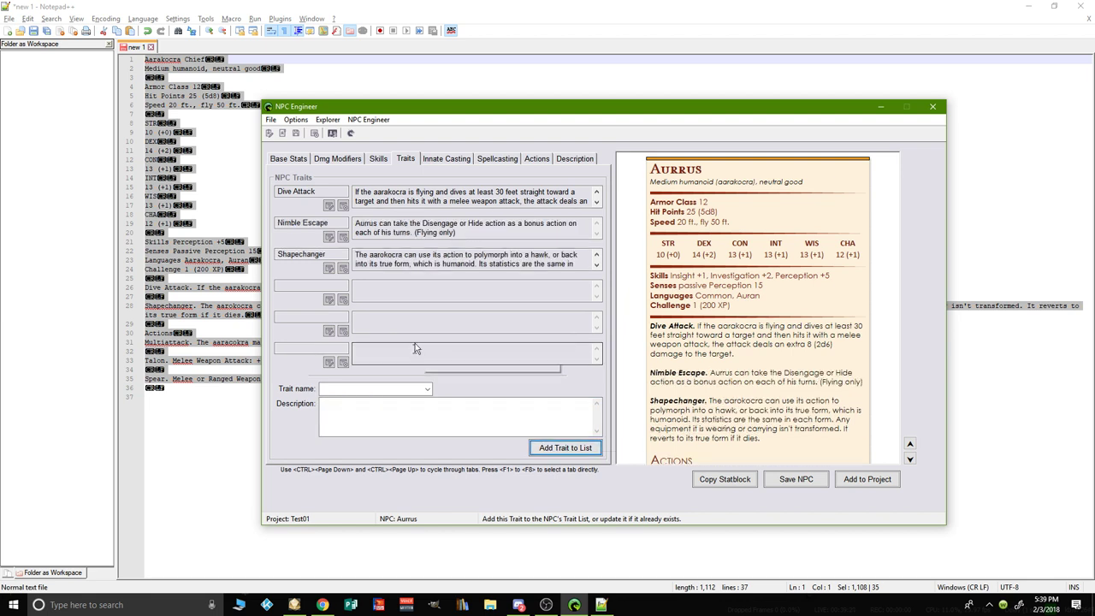
Step: Add a Midair Escape trait based on the Nimble Escape preset, ending its description with "(Flying Only)", and delete the NPC's Nimble Escape trait
{"action": "left_click", "coordinate": [367, 405]}
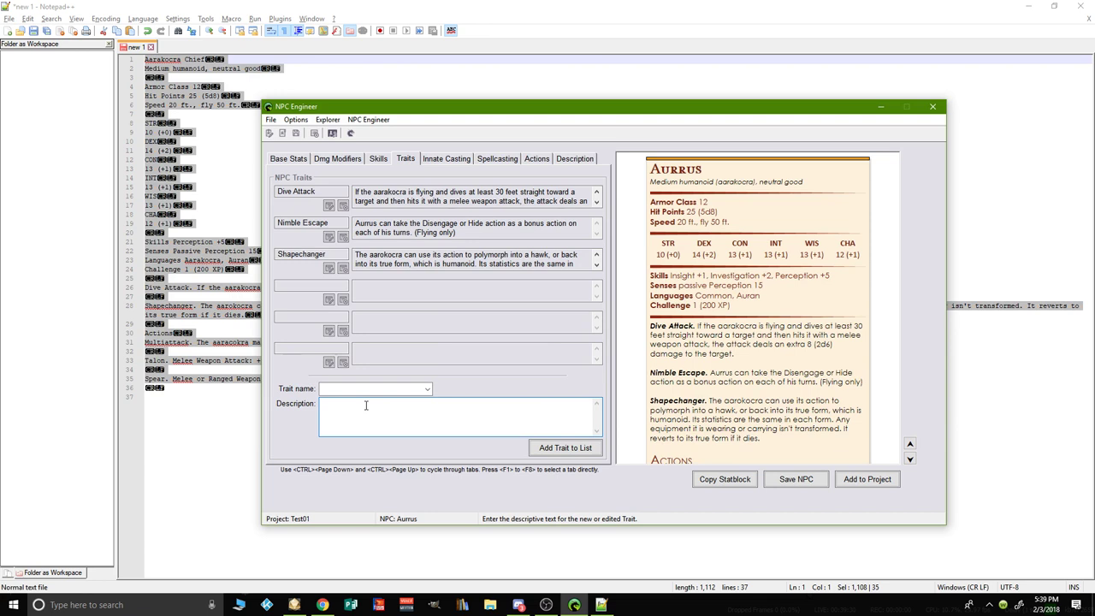
{"action": "left_click", "coordinate": [427, 389]}
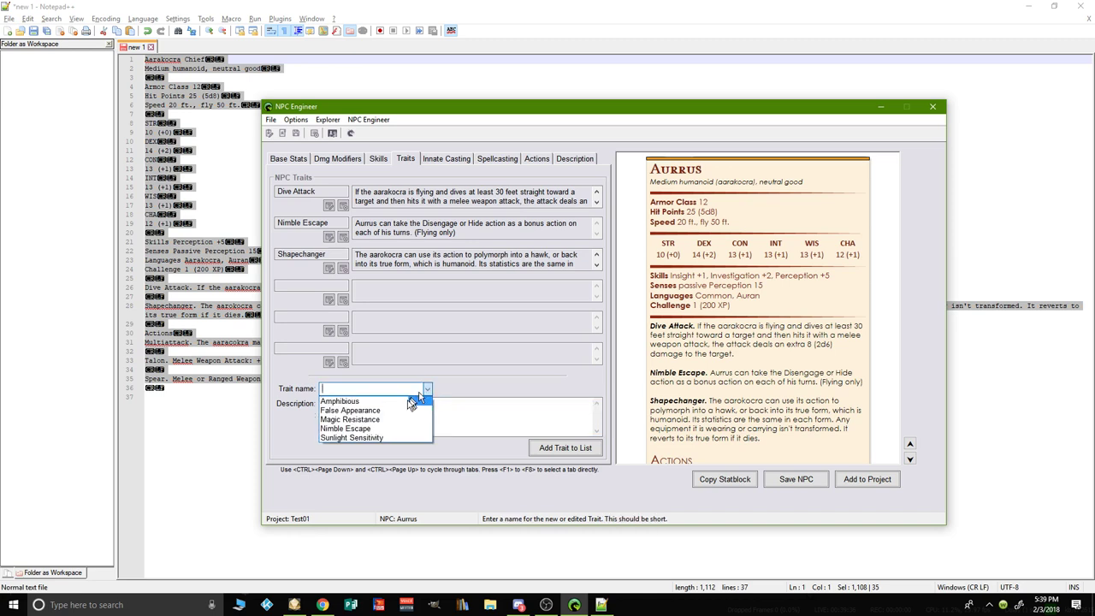
{"action": "left_click", "coordinate": [370, 429]}
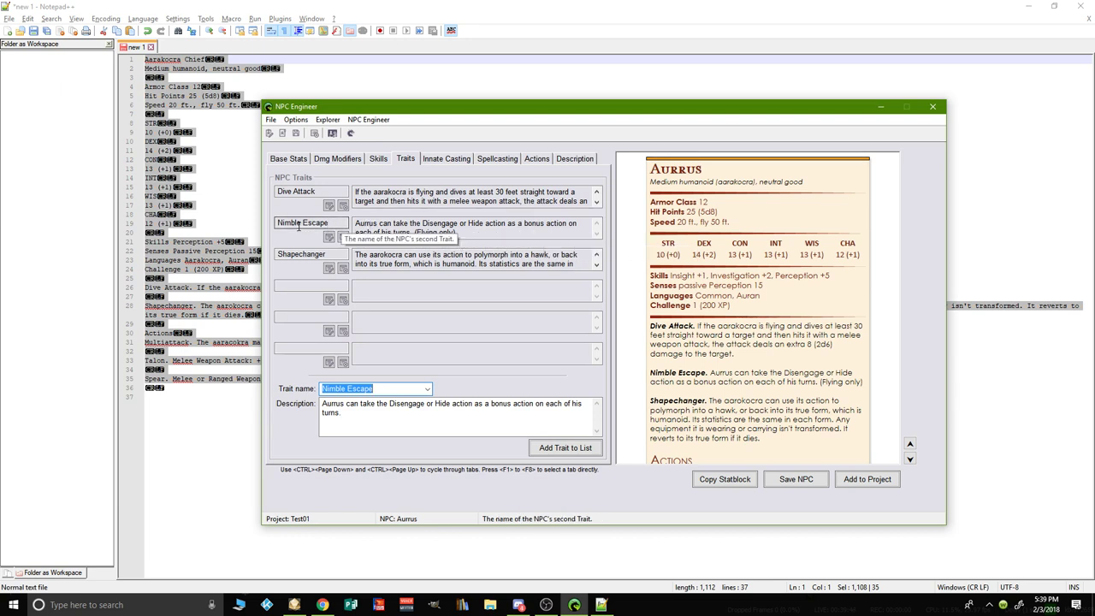
{"action": "left_click", "coordinate": [347, 390]}
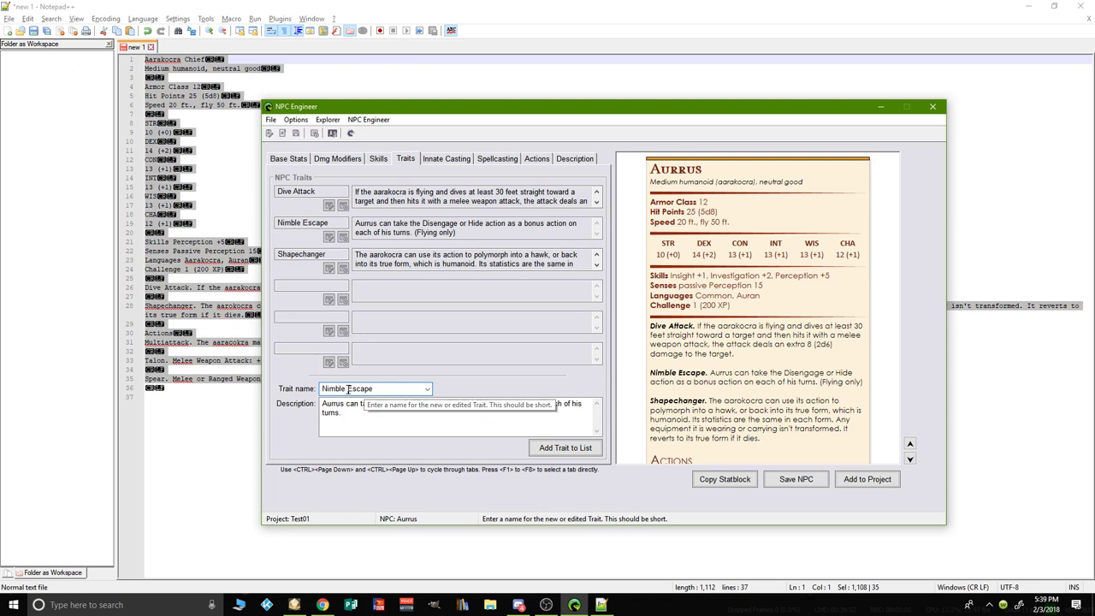
{"action": "left_click_drag", "start_coordinate": [346, 389], "coordinate": [320, 389]}
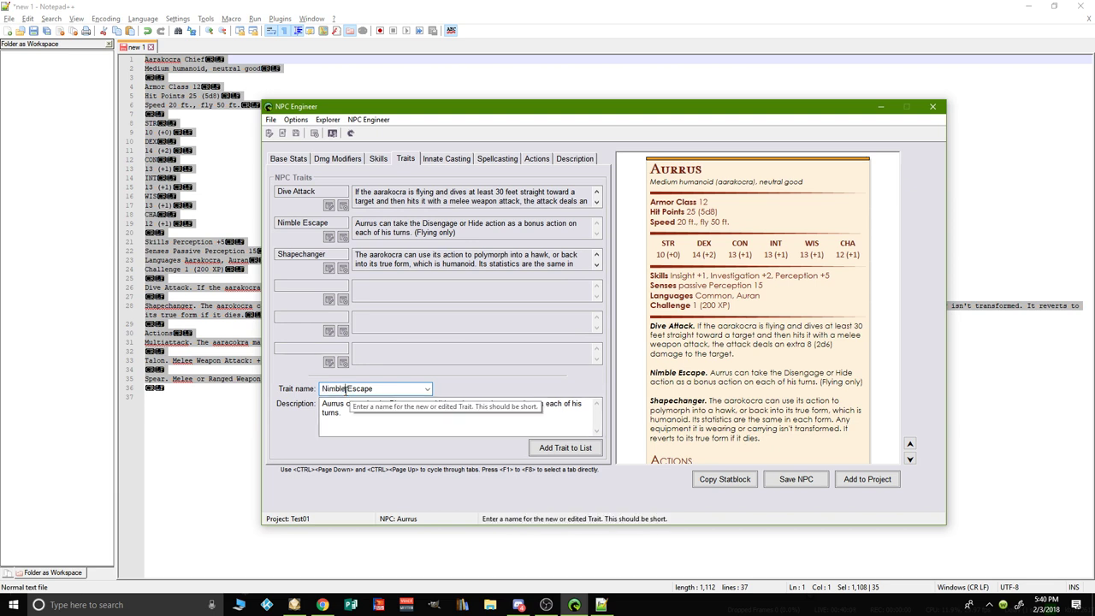
{"action": "type", "text": "Midair"}
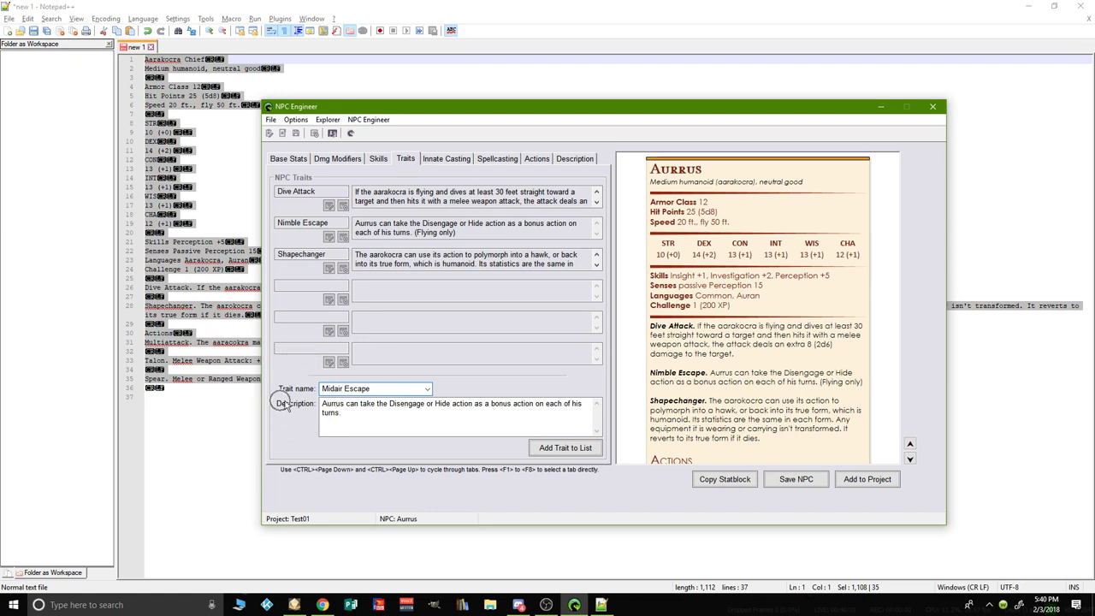
{"action": "left_click", "coordinate": [374, 417]}
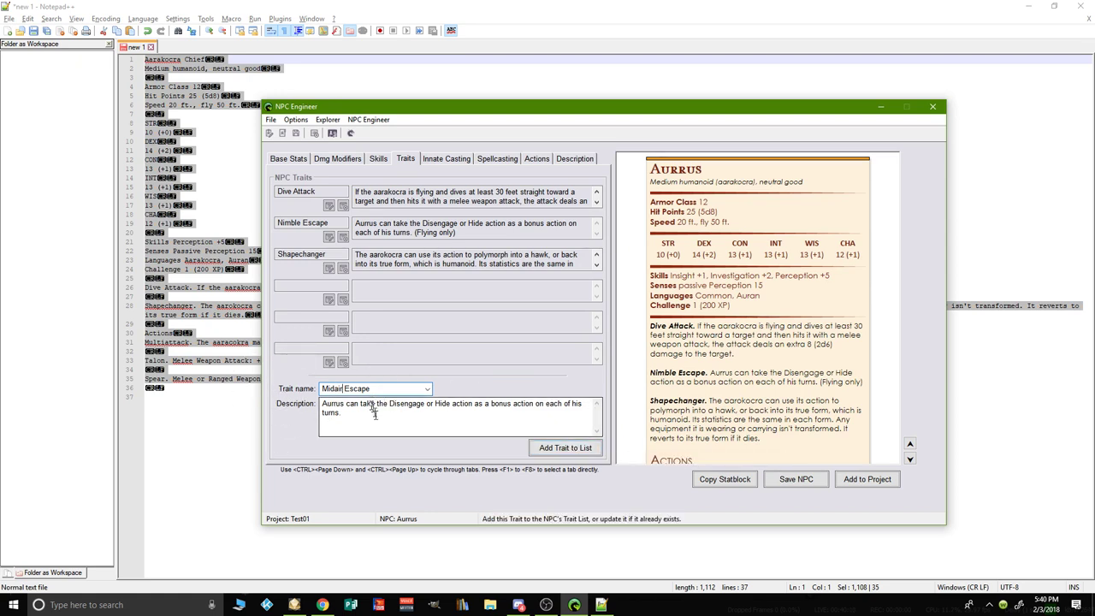
{"action": "type", "text": "(Fl"}
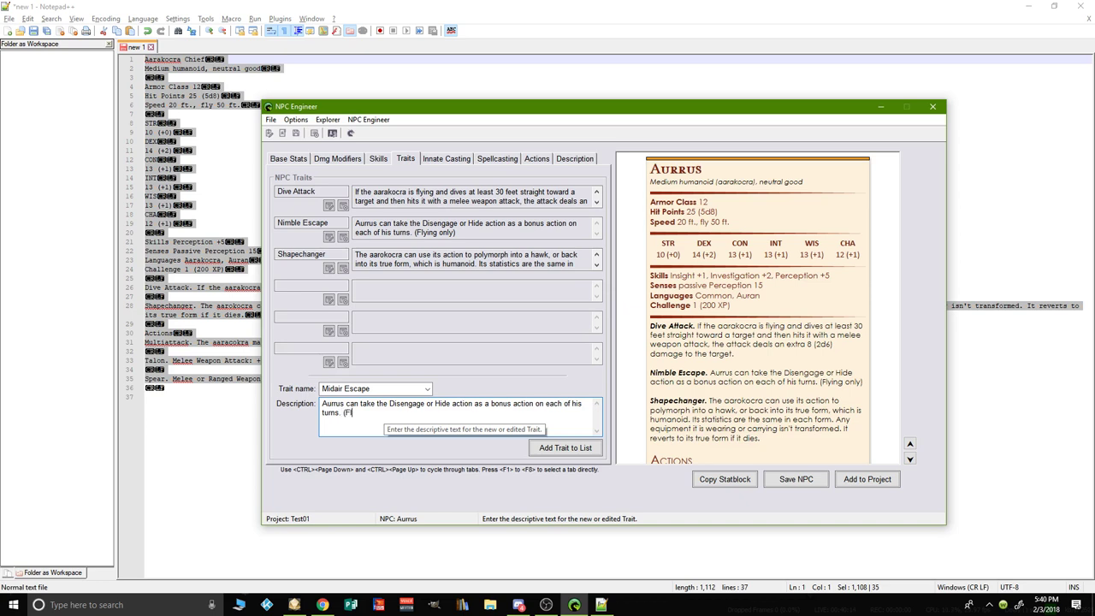
{"action": "type", "text": "ying Only"}
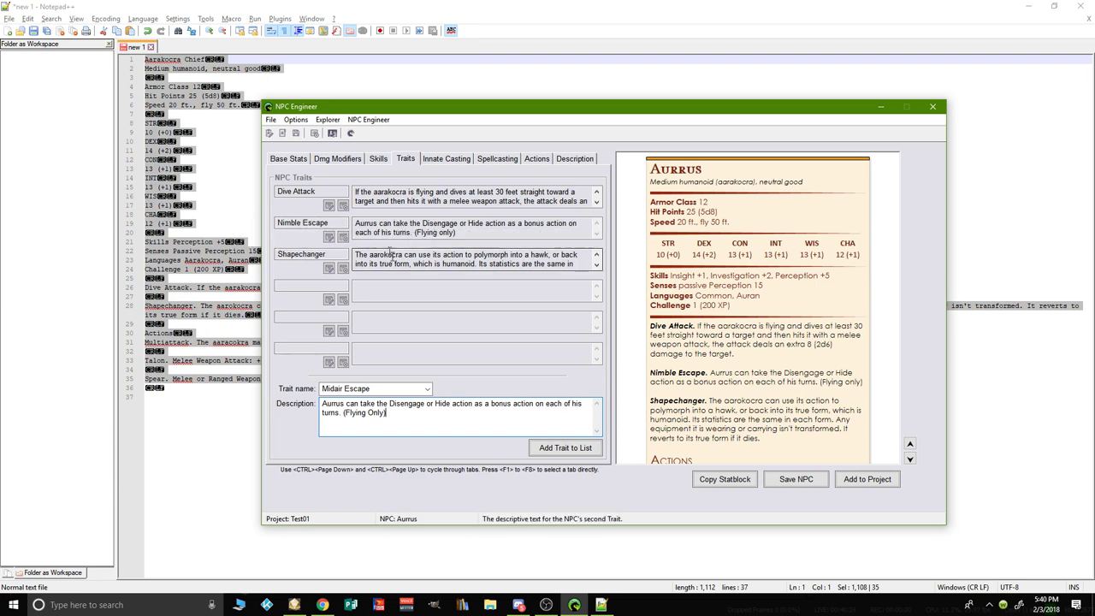
{"action": "left_click", "coordinate": [582, 447]}
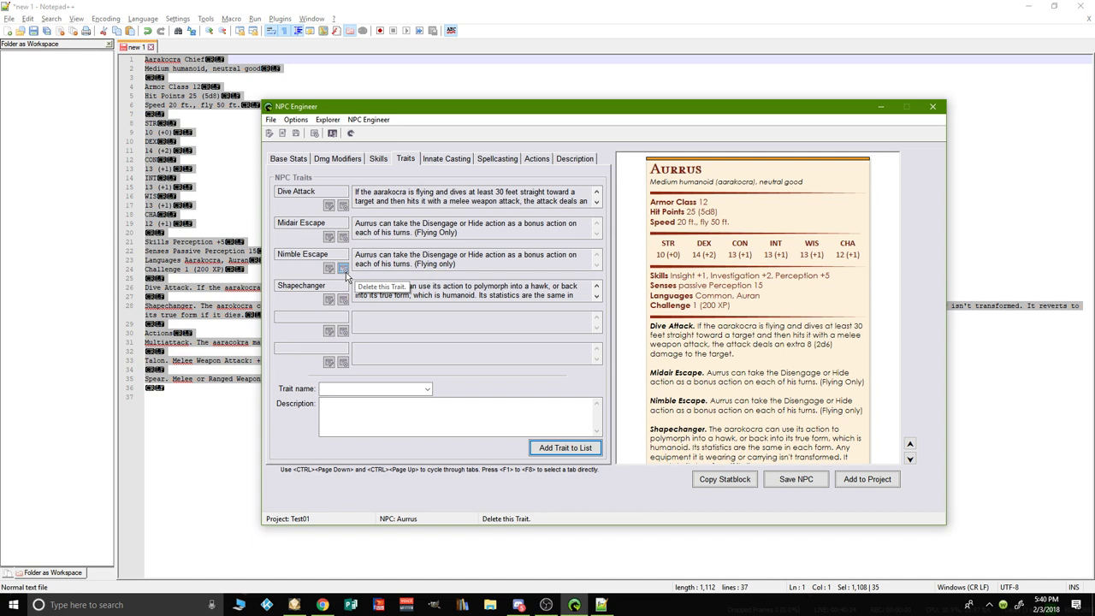
{"action": "left_click", "coordinate": [343, 270]}
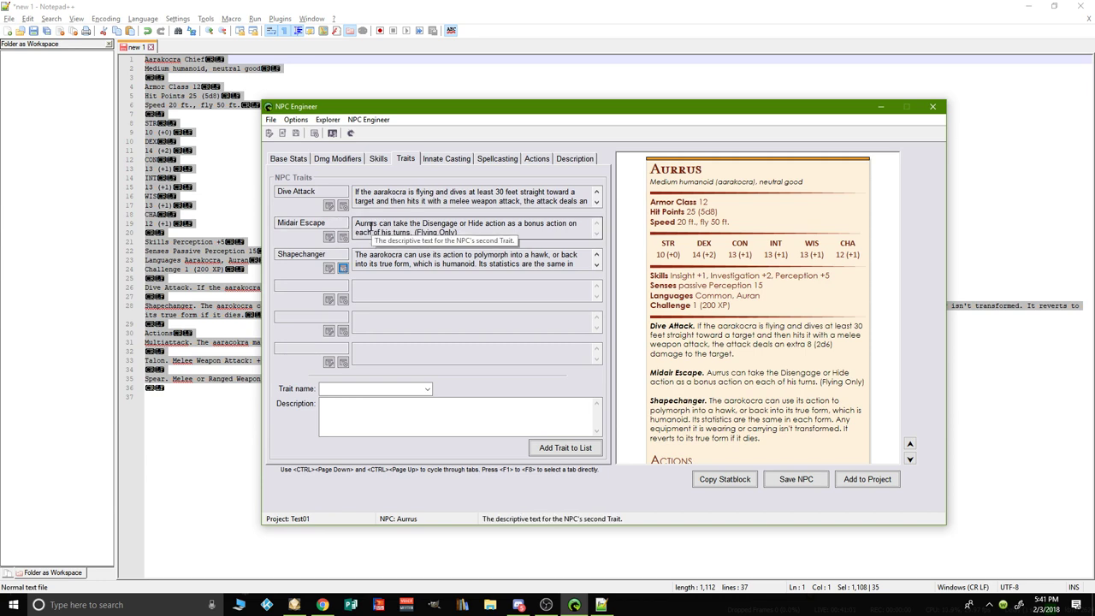
{"action": "left_click", "coordinate": [299, 124]}
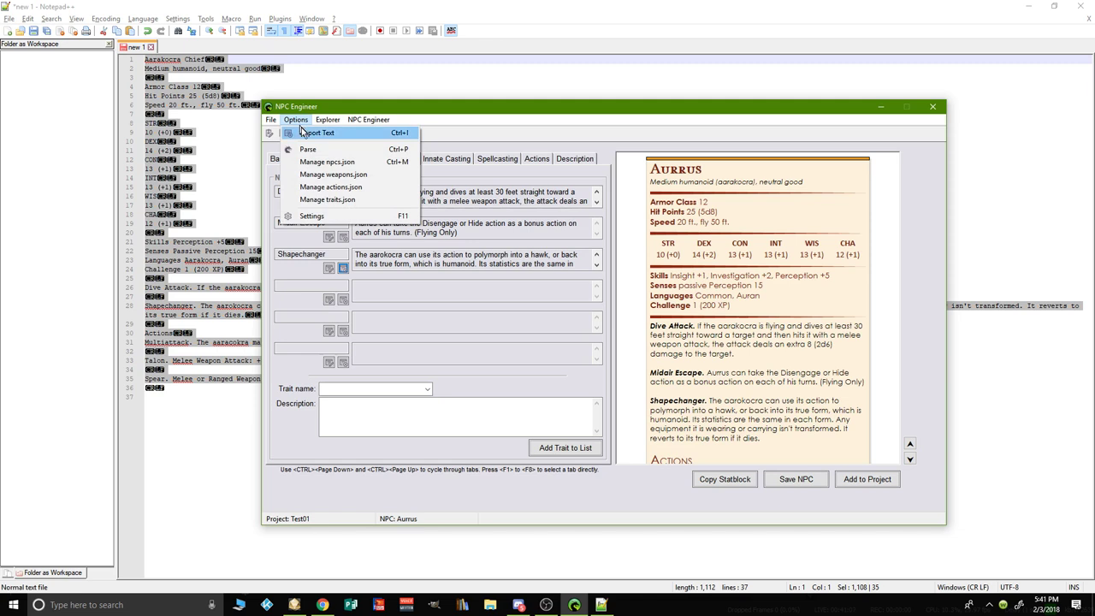
{"action": "left_click", "coordinate": [345, 201]}
{"action": "left_click_drag", "start_coordinate": [529, 236], "coordinate": [726, 221]}
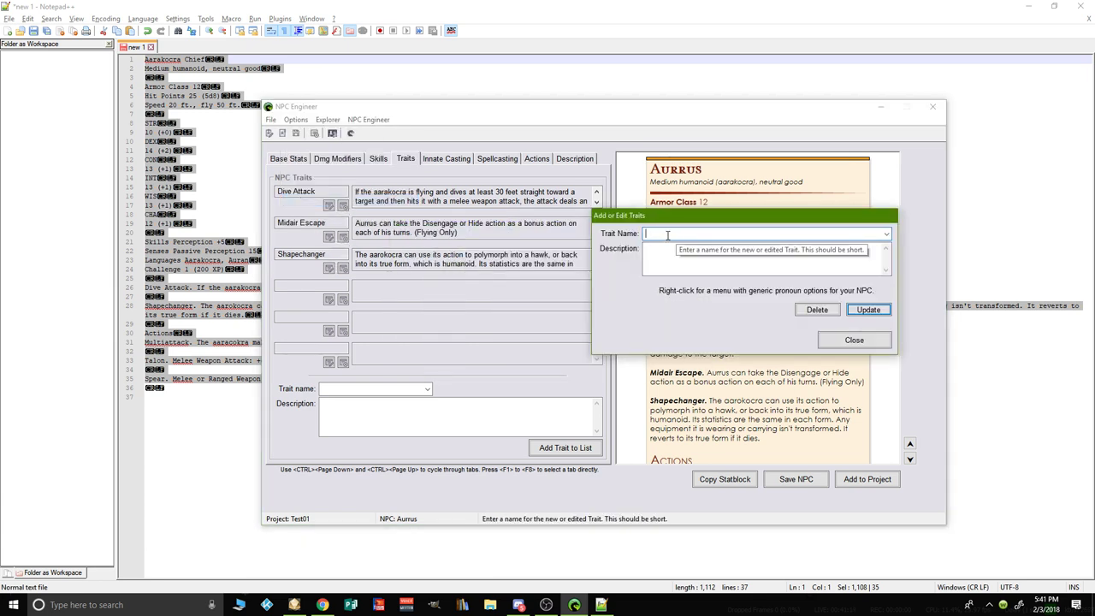
{"action": "type", "text": "Midiar Escape"}
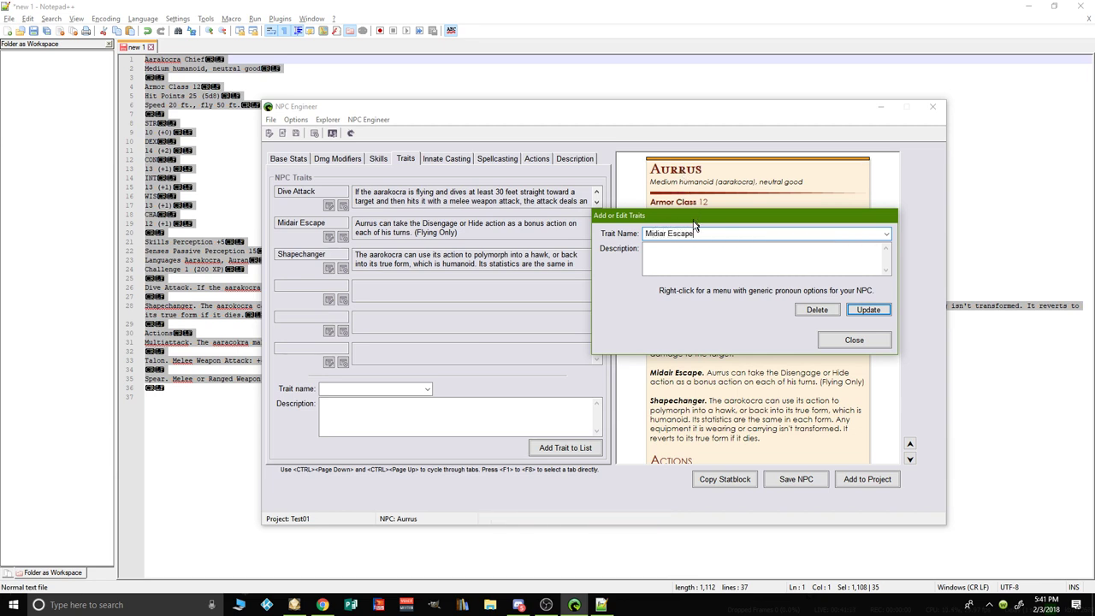
{"action": "left_click", "coordinate": [702, 256]}
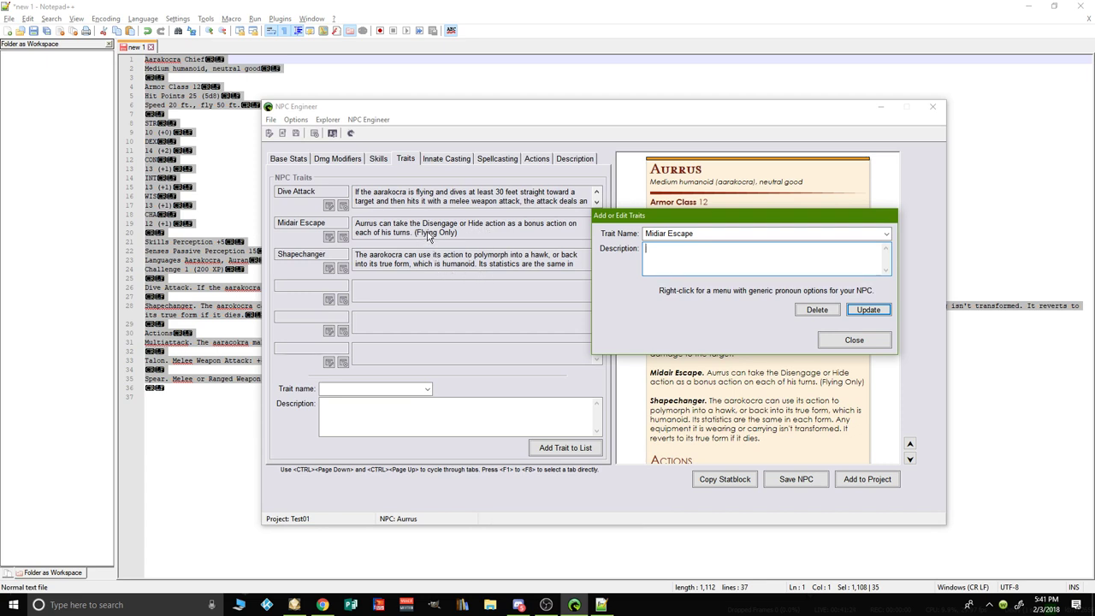
{"action": "left_click", "coordinate": [465, 224]}
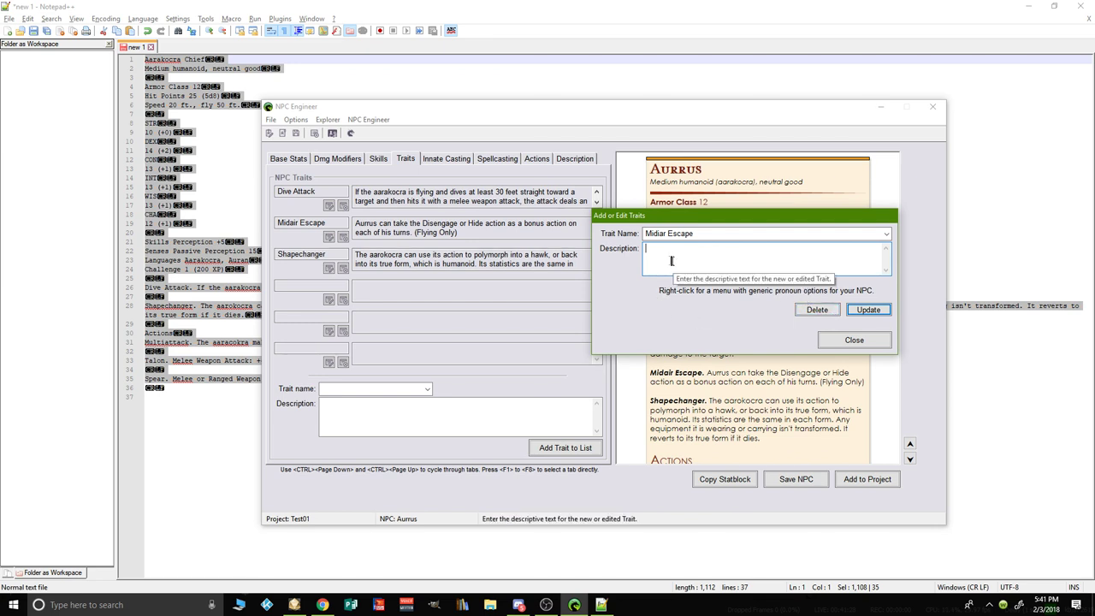
{"action": "left_click", "coordinate": [850, 344]}
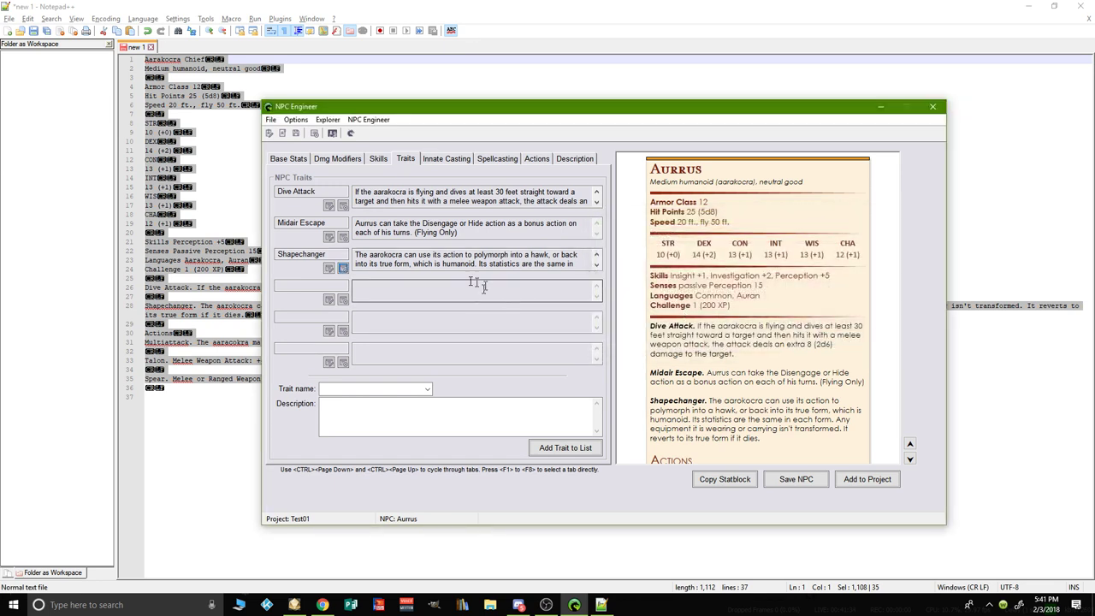
Step: Save Midair Escape to traits.json with the description copied from the NPC's trait, and check it in the list of stored traits
{"action": "left_click_drag", "start_coordinate": [356, 223], "coordinate": [518, 240]}
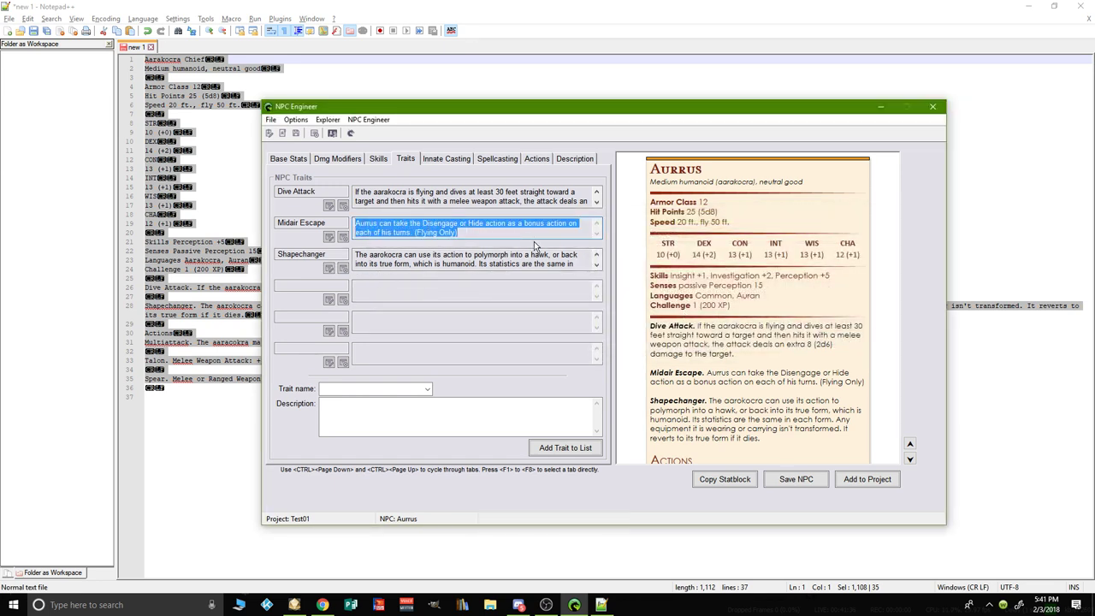
{"action": "left_click", "coordinate": [307, 121]}
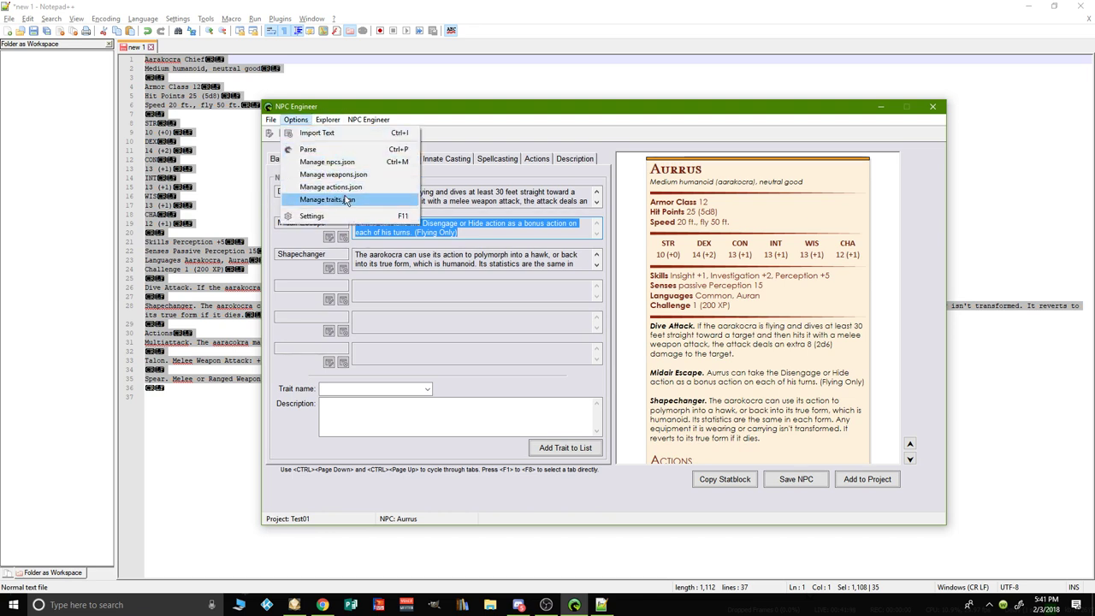
{"action": "left_click", "coordinate": [346, 199]}
{"action": "type", "text": "Midair Escape"}
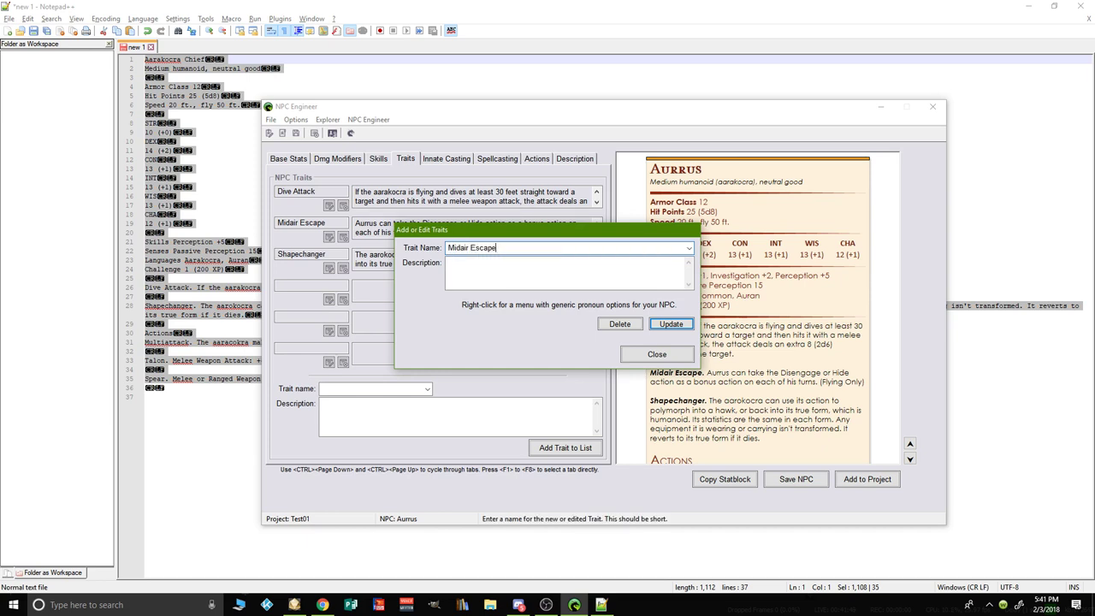
{"action": "key", "text": "Tab"}
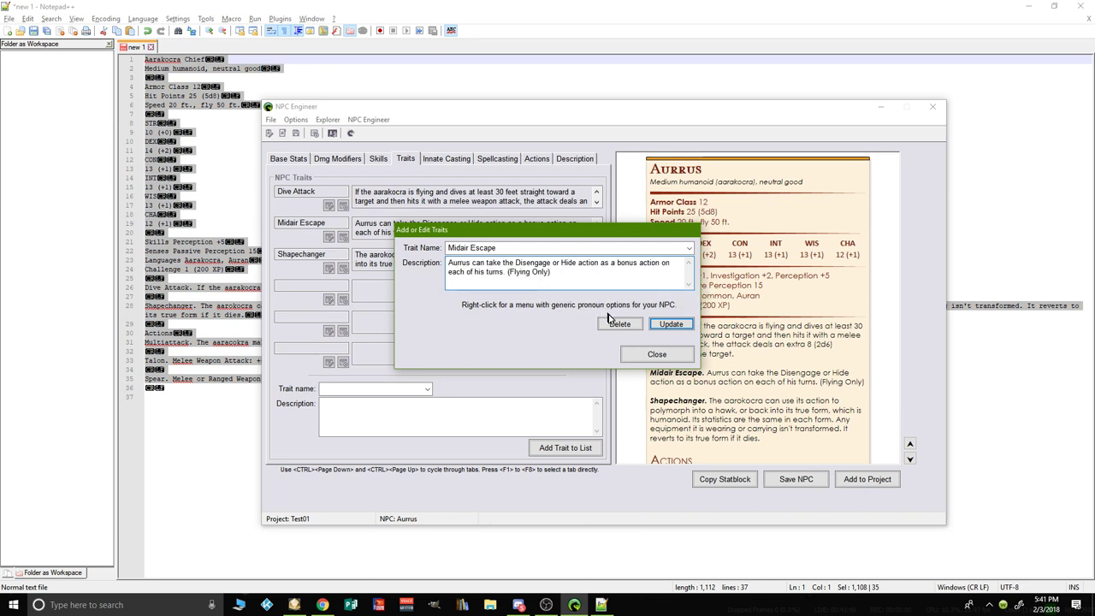
{"action": "left_click", "coordinate": [667, 330]}
{"action": "left_click", "coordinate": [672, 326]}
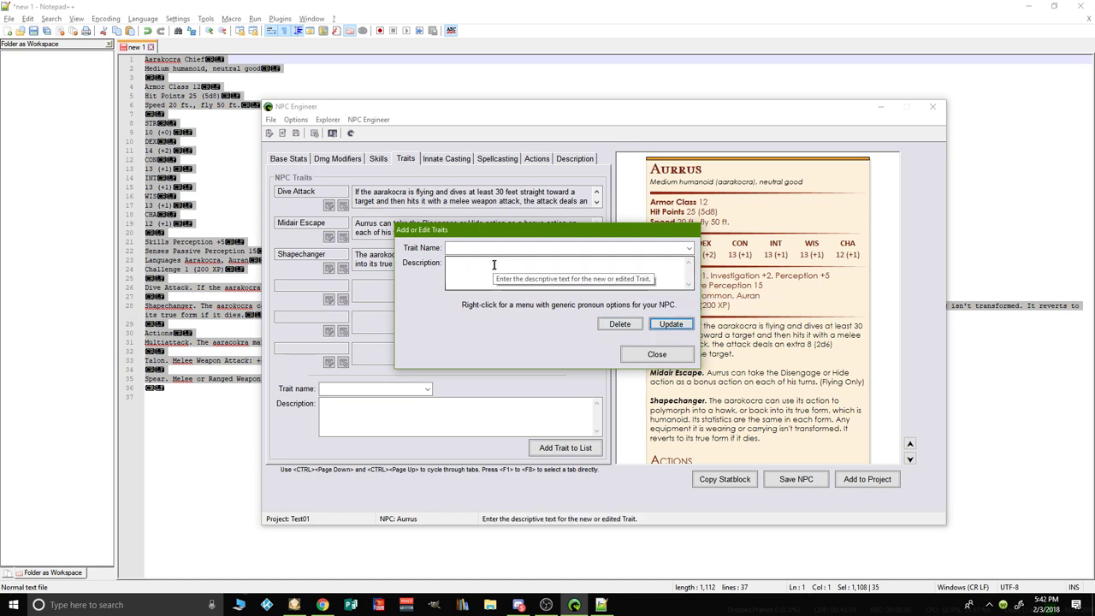
{"action": "left_click", "coordinate": [689, 249]}
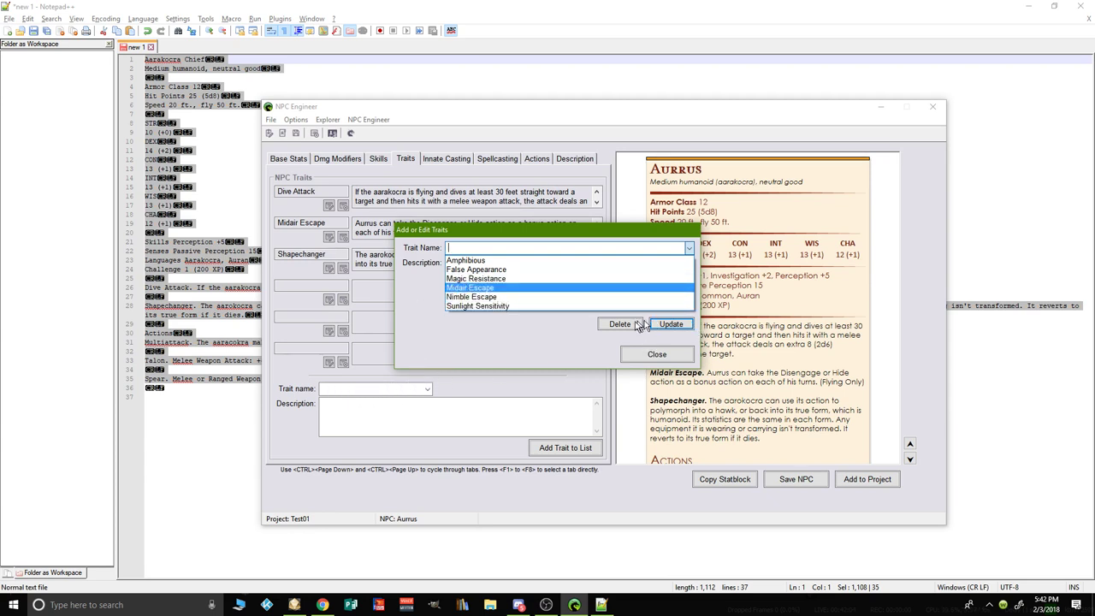
{"action": "left_click", "coordinate": [665, 359]}
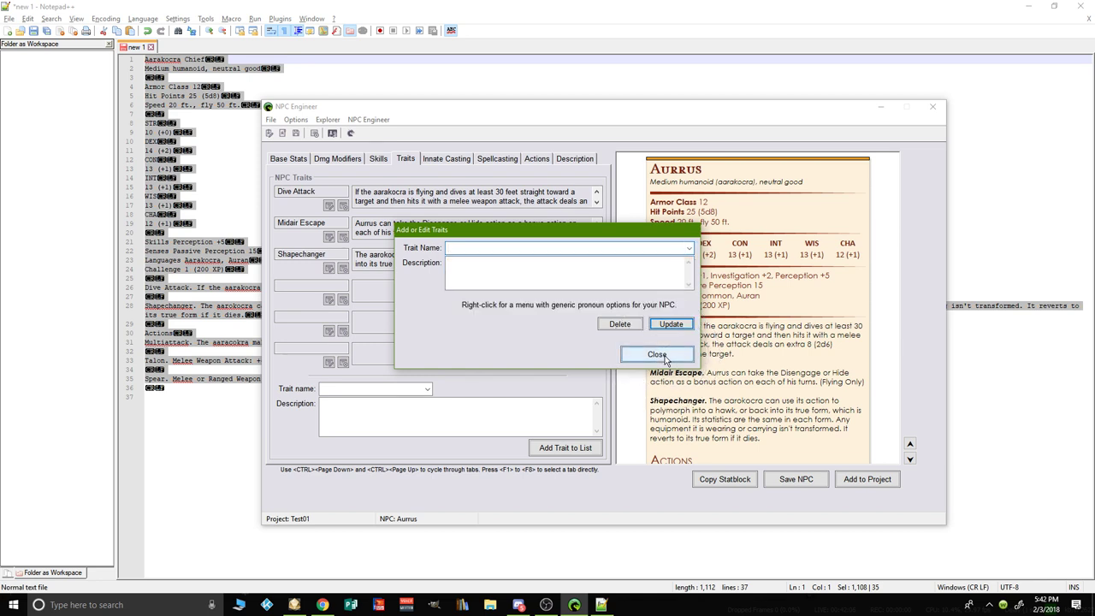
{"action": "left_click", "coordinate": [659, 356]}
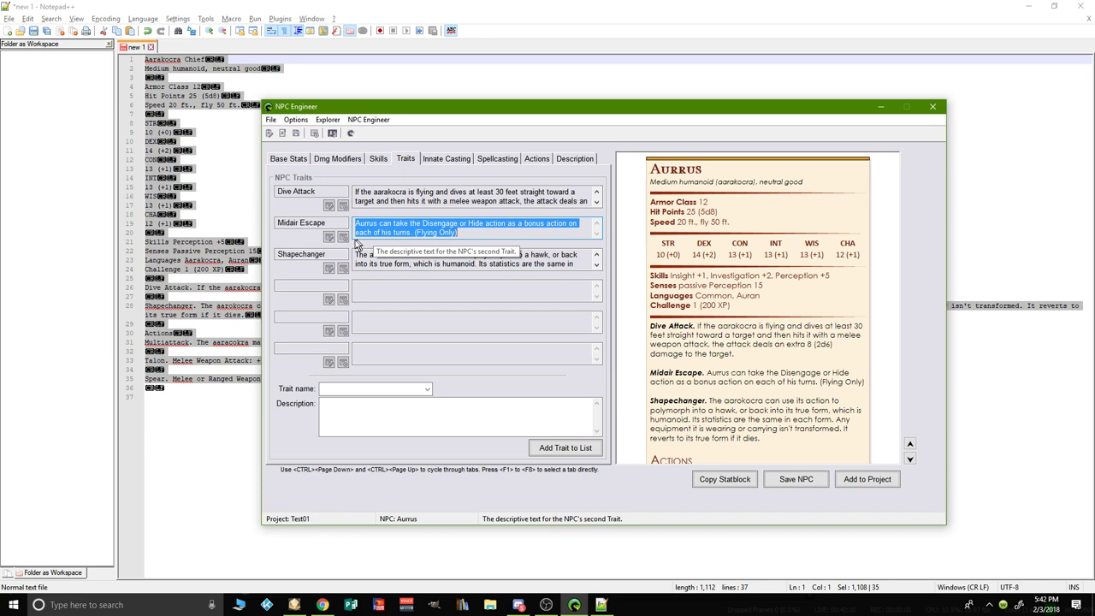
Step: Delete the Midair Escape trait from Aurrus and save the NPC
{"action": "left_click", "coordinate": [343, 238]}
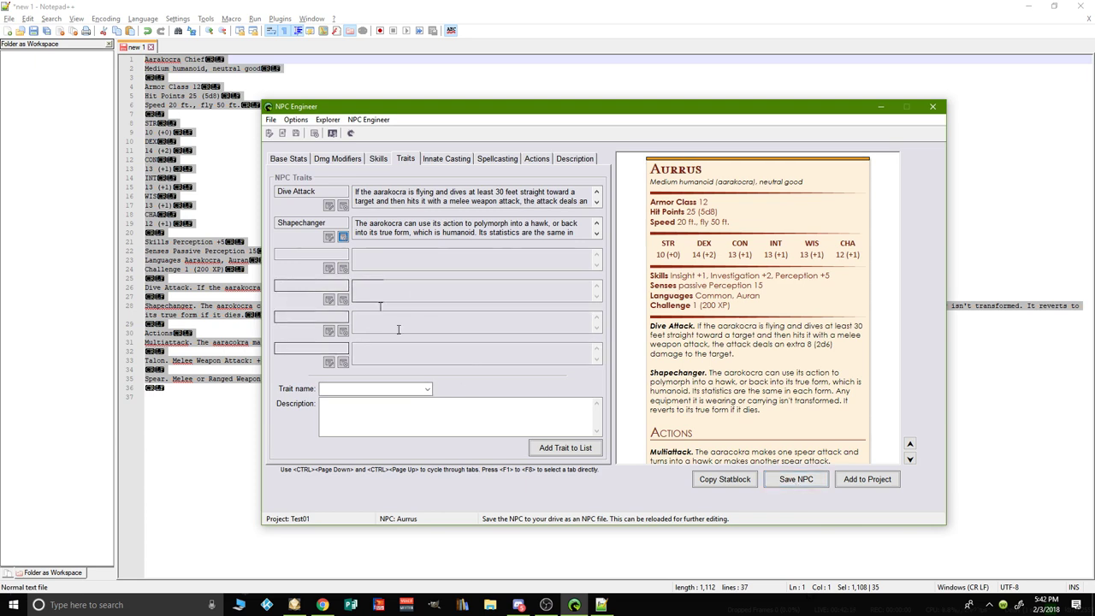
{"action": "left_click", "coordinate": [792, 480]}
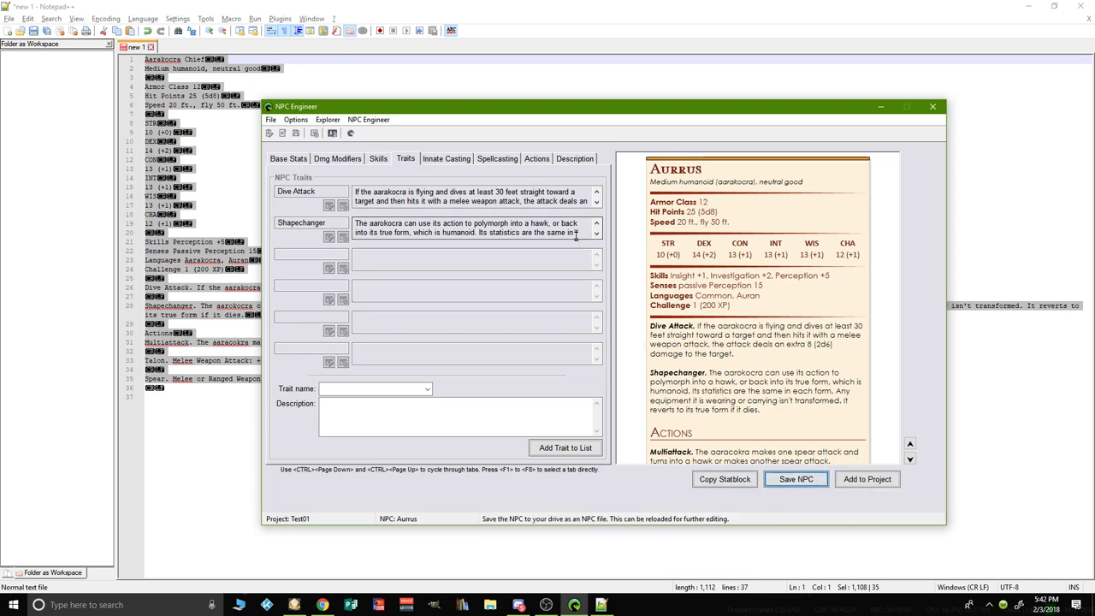
{"action": "left_click", "coordinate": [569, 160]}
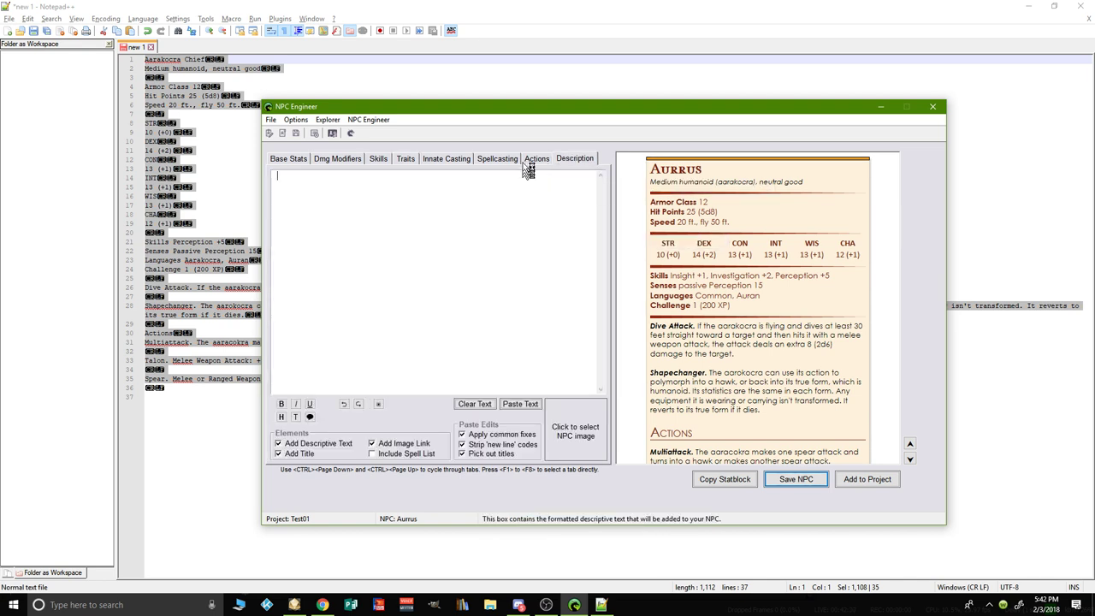
{"action": "left_click", "coordinate": [537, 159]}
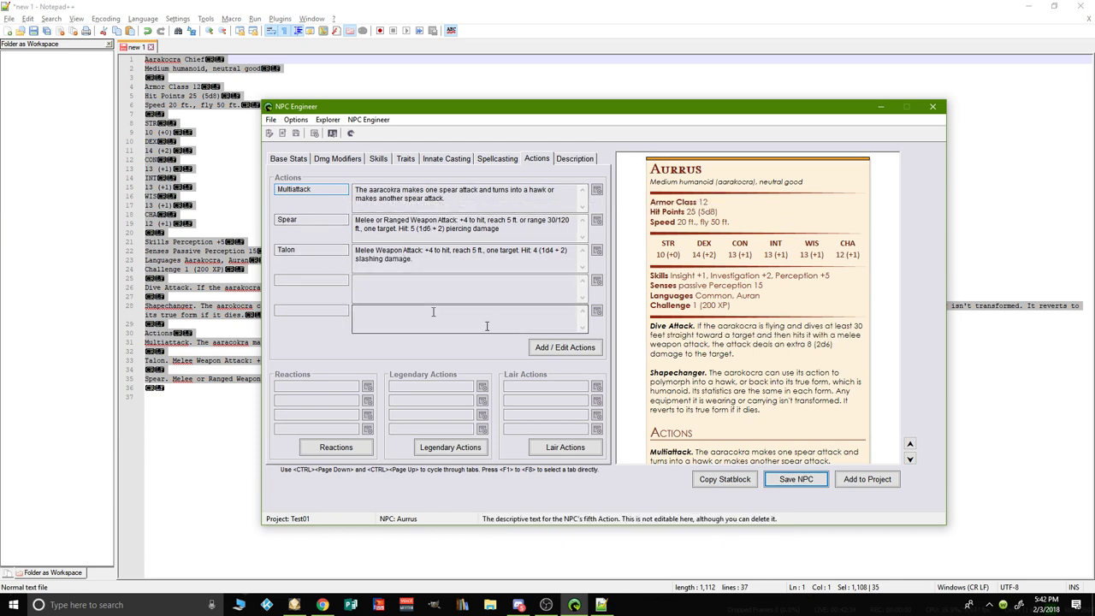
{"action": "left_click", "coordinate": [484, 162]}
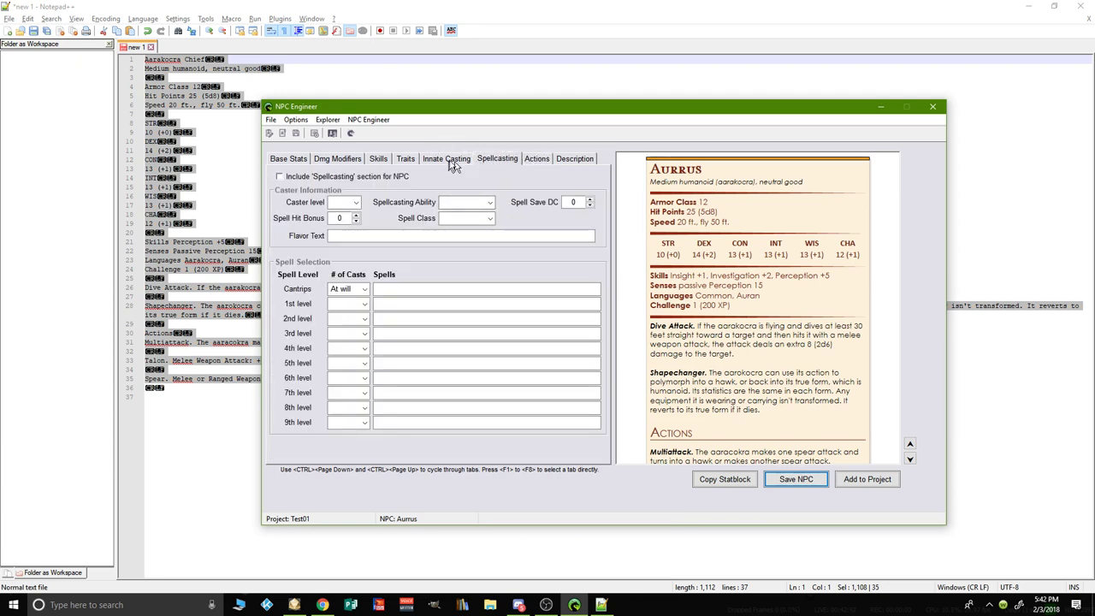
Step: Add the stored Midair Escape trait to Aurrus and save the NPC
{"action": "left_click", "coordinate": [407, 159]}
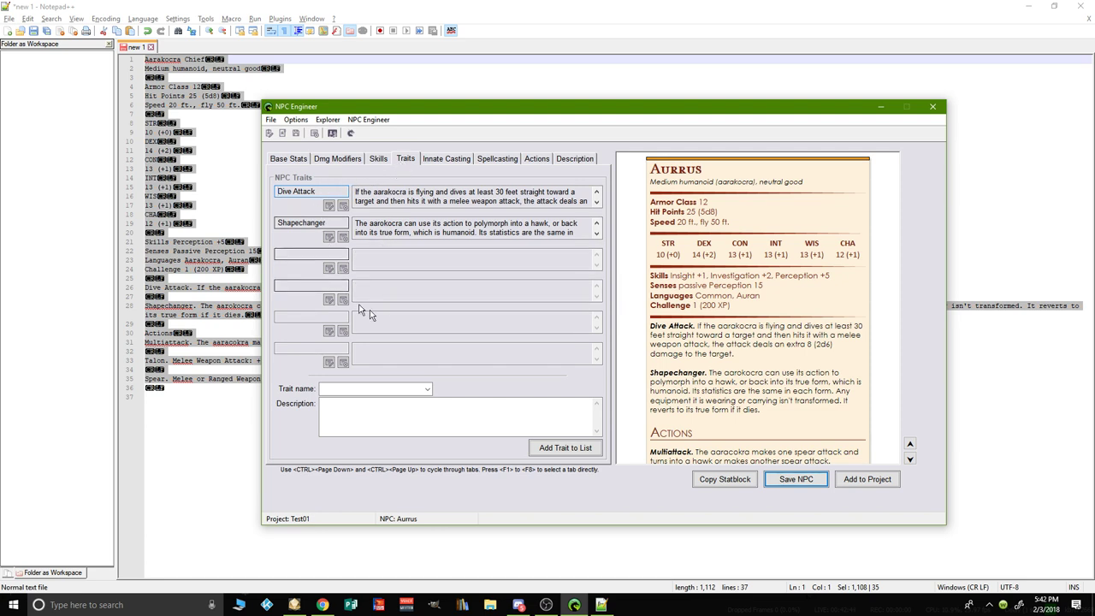
{"action": "left_click", "coordinate": [429, 390]}
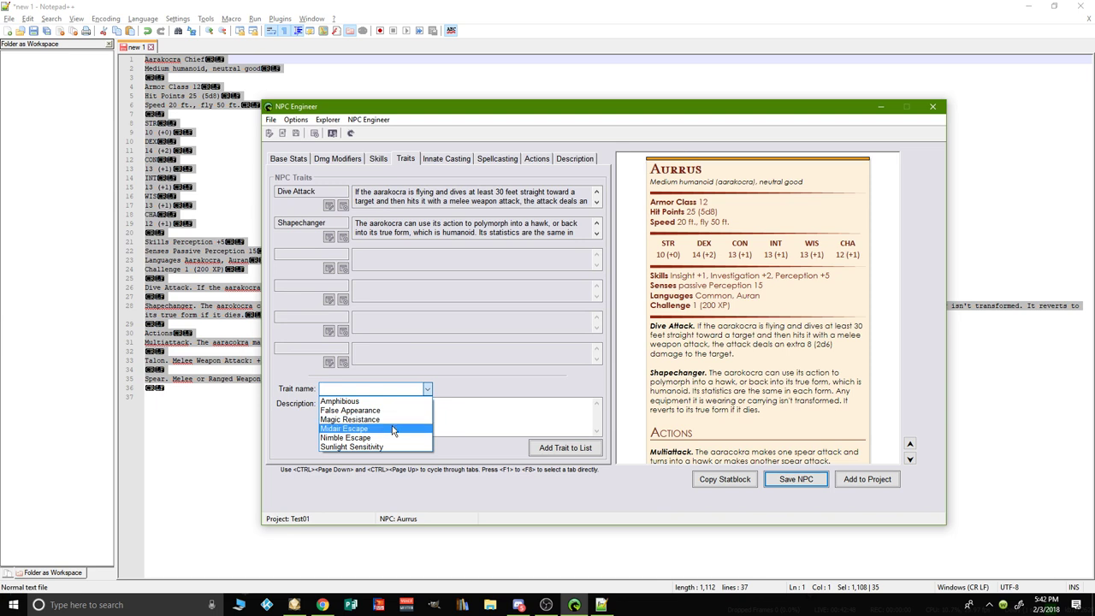
{"action": "left_click", "coordinate": [353, 429]}
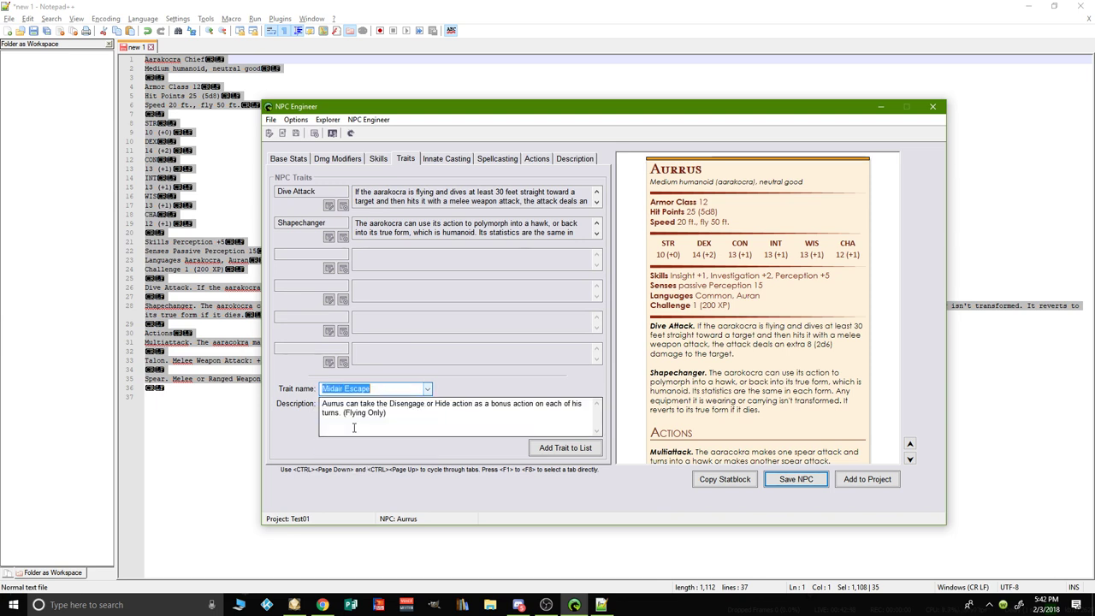
{"action": "left_click", "coordinate": [562, 449]}
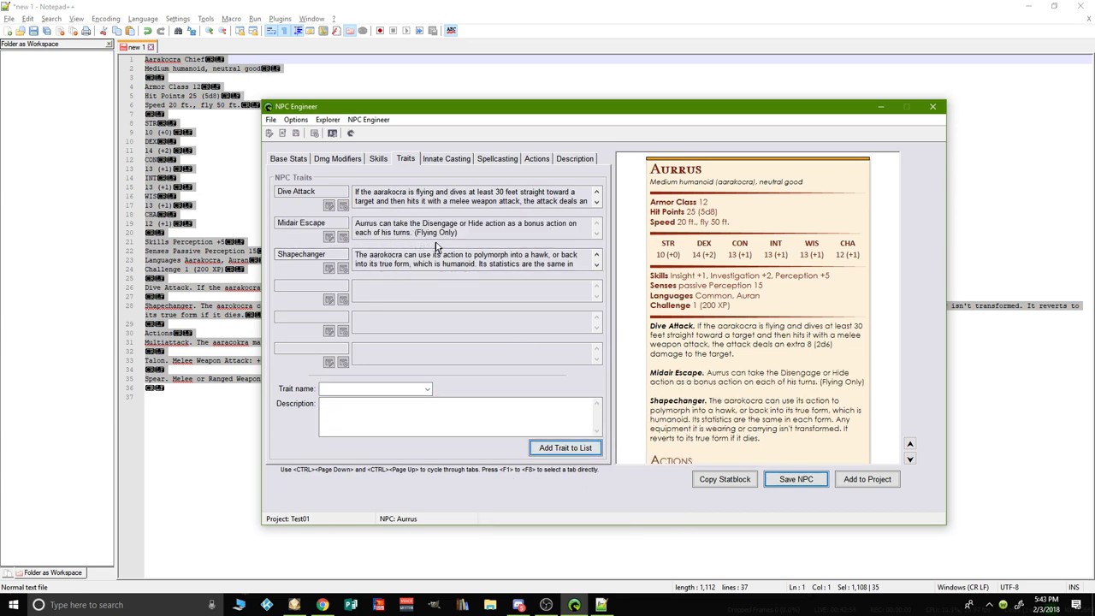
{"action": "left_click", "coordinate": [806, 479]}
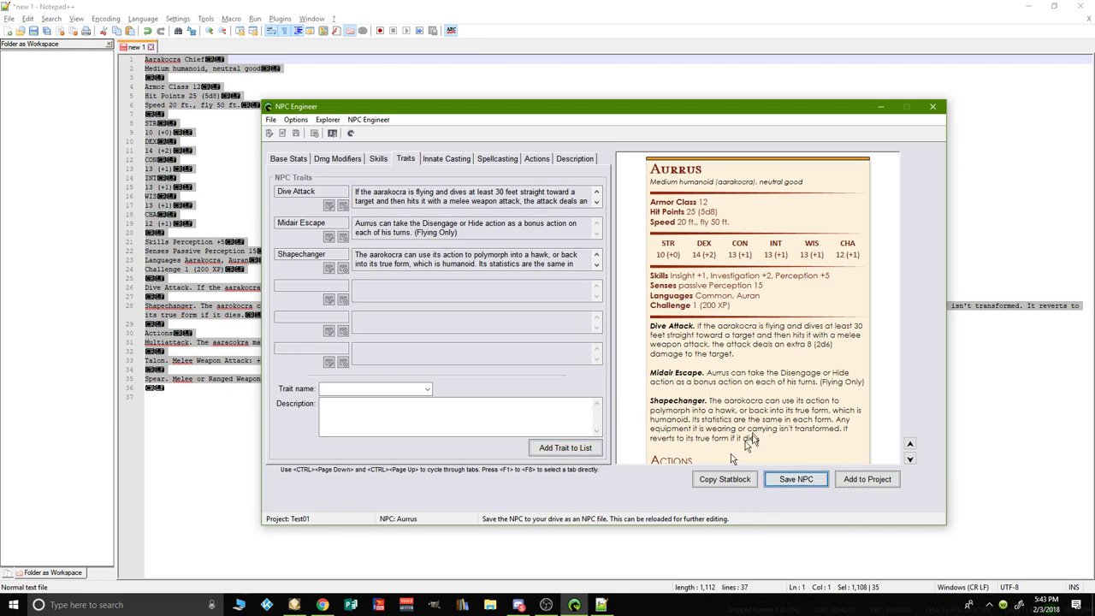
{"action": "left_click", "coordinate": [443, 161]}
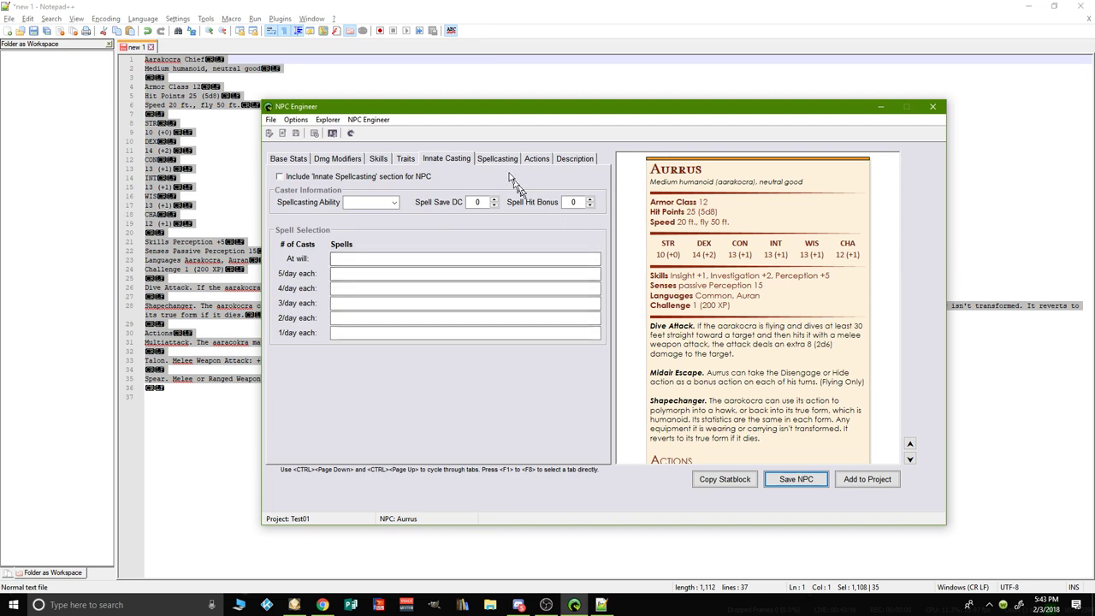
{"action": "left_click", "coordinate": [500, 160]}
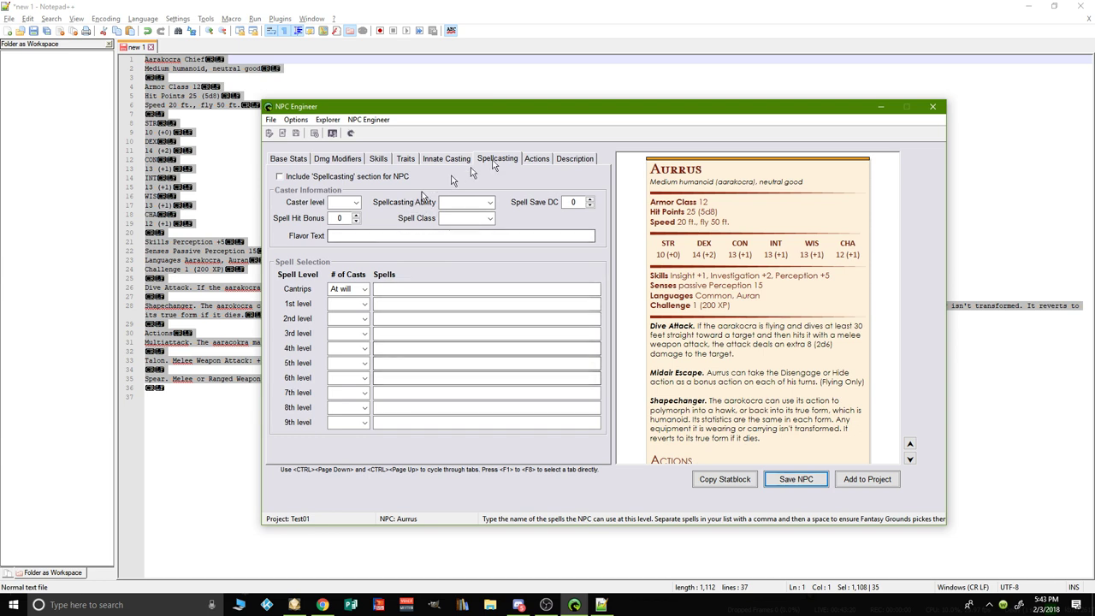
{"action": "left_click", "coordinate": [536, 158]}
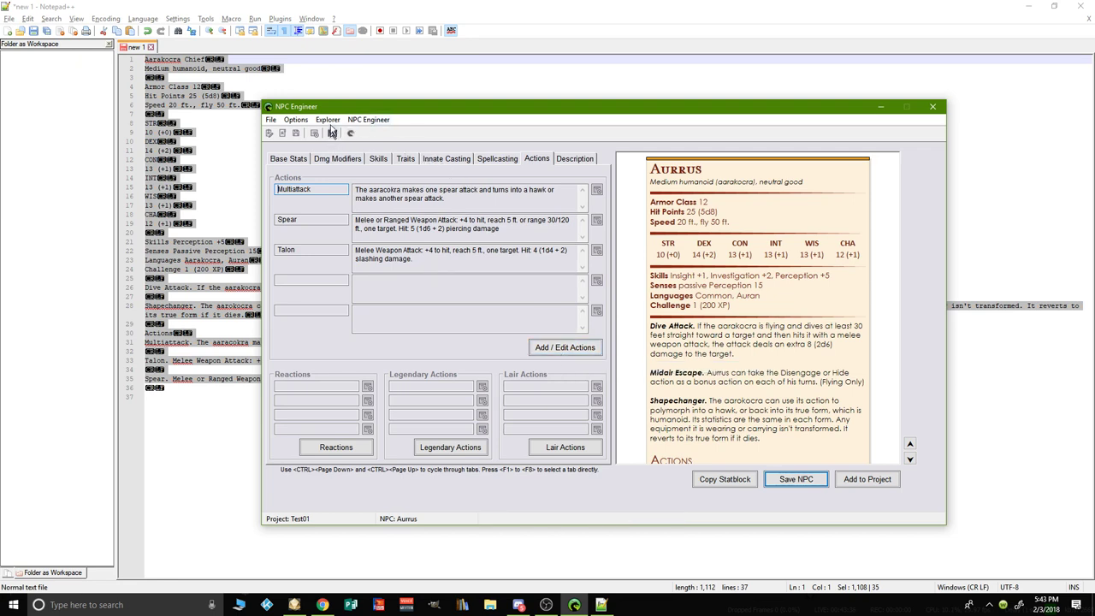
Step: Start a new stored action in actions.json and name it Screech Attack
{"action": "left_click", "coordinate": [295, 119]}
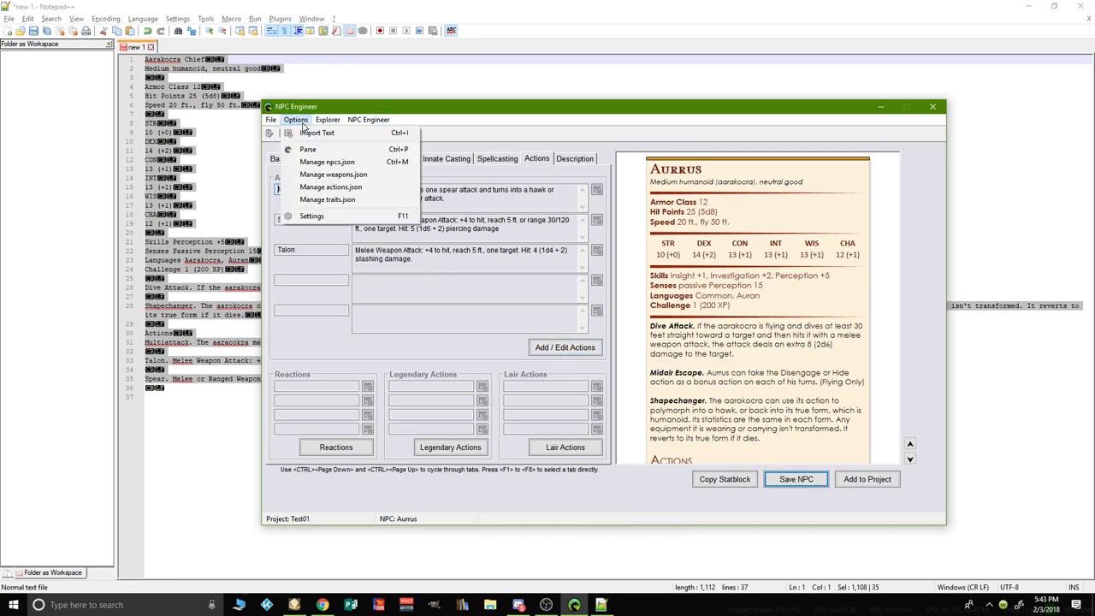
{"action": "left_click", "coordinate": [353, 189]}
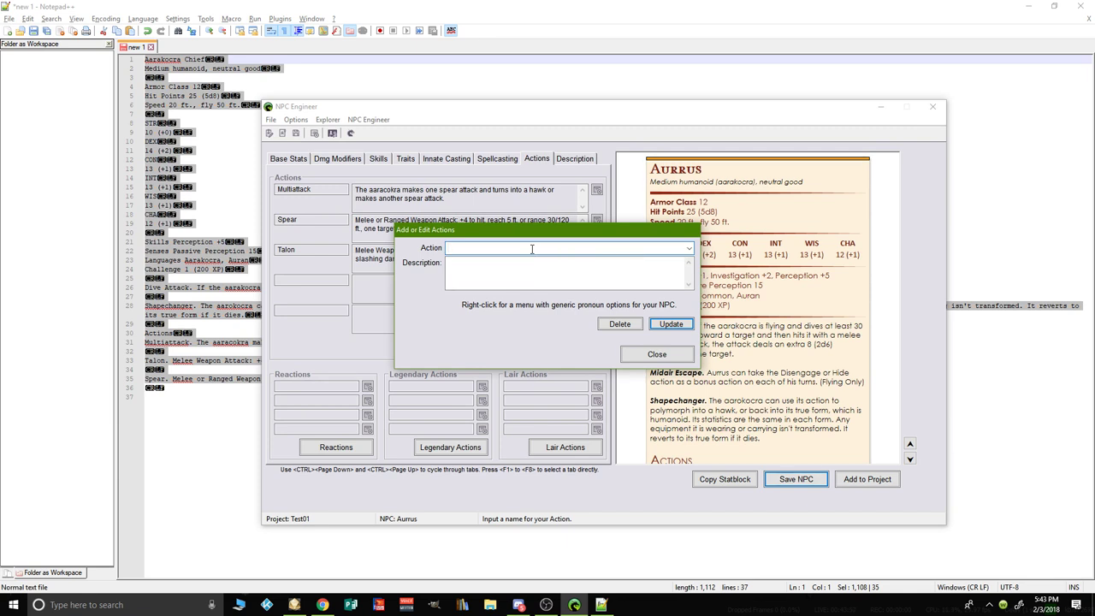
{"action": "type", "text": "Piercing Screech"}
{"action": "left_click", "coordinate": [497, 284]}
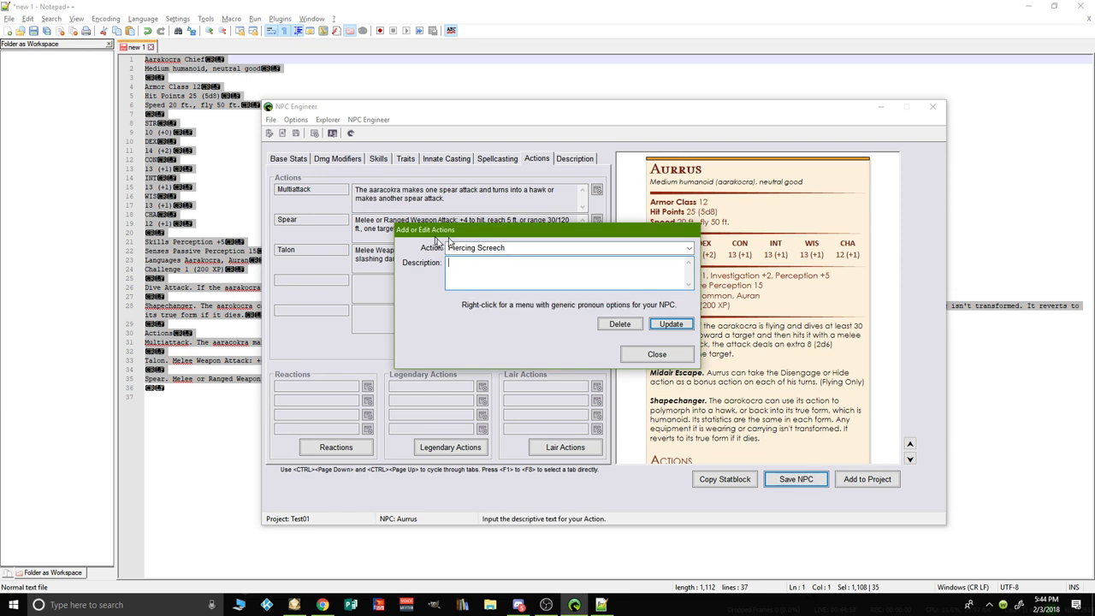
{"action": "left_click", "coordinate": [476, 247]}
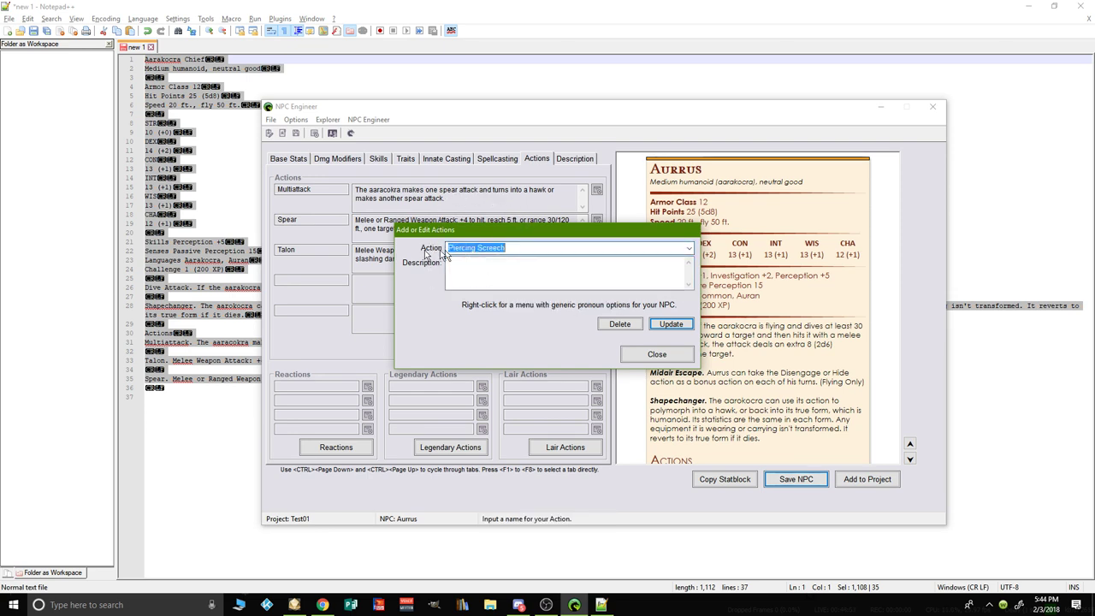
{"action": "left_click", "coordinate": [467, 248]}
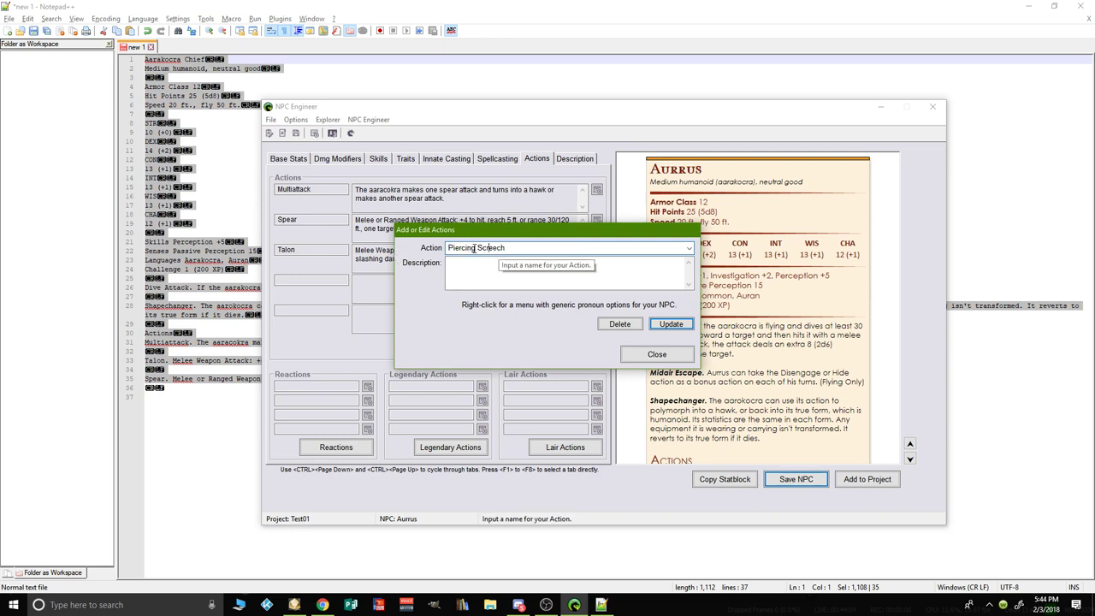
{"action": "left_click_drag", "start_coordinate": [477, 247], "coordinate": [420, 255]}
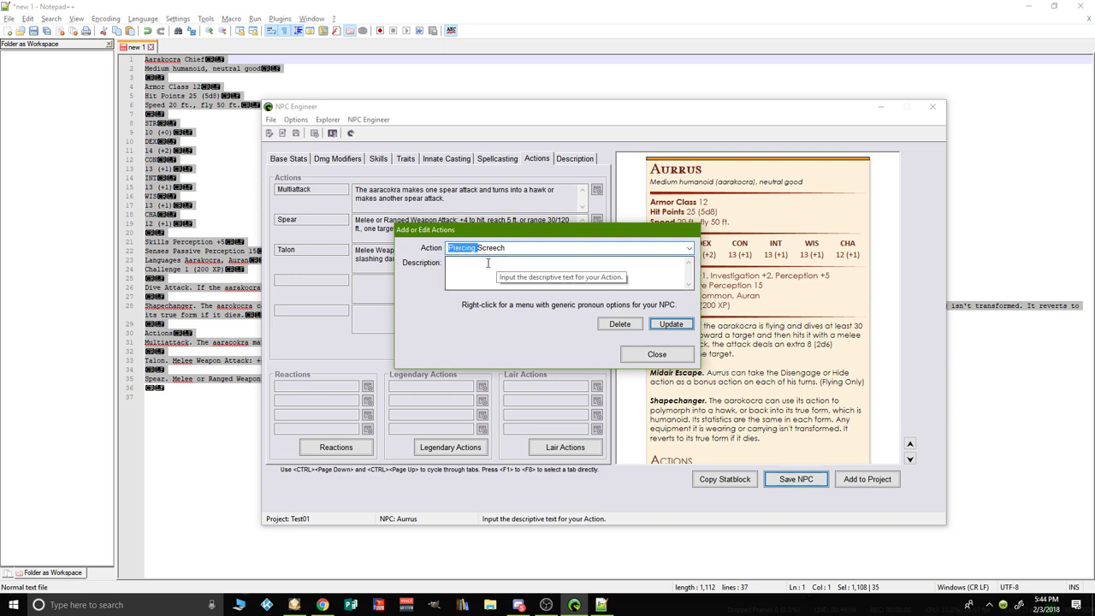
{"action": "key", "text": "BackSpace"}
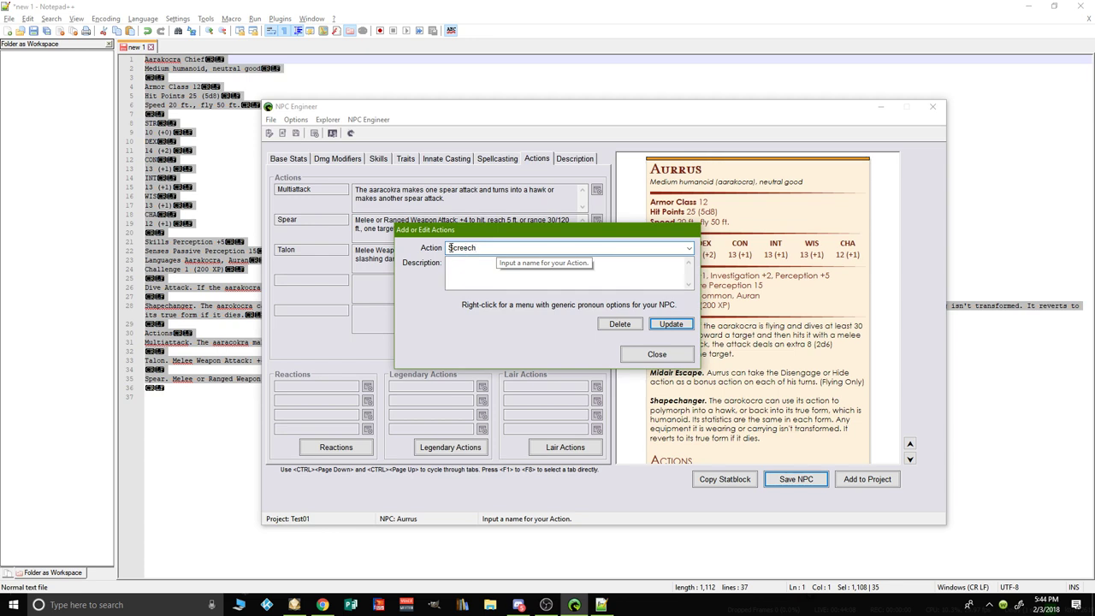
{"action": "left_click", "coordinate": [510, 249]}
{"action": "left_click", "coordinate": [510, 251]}
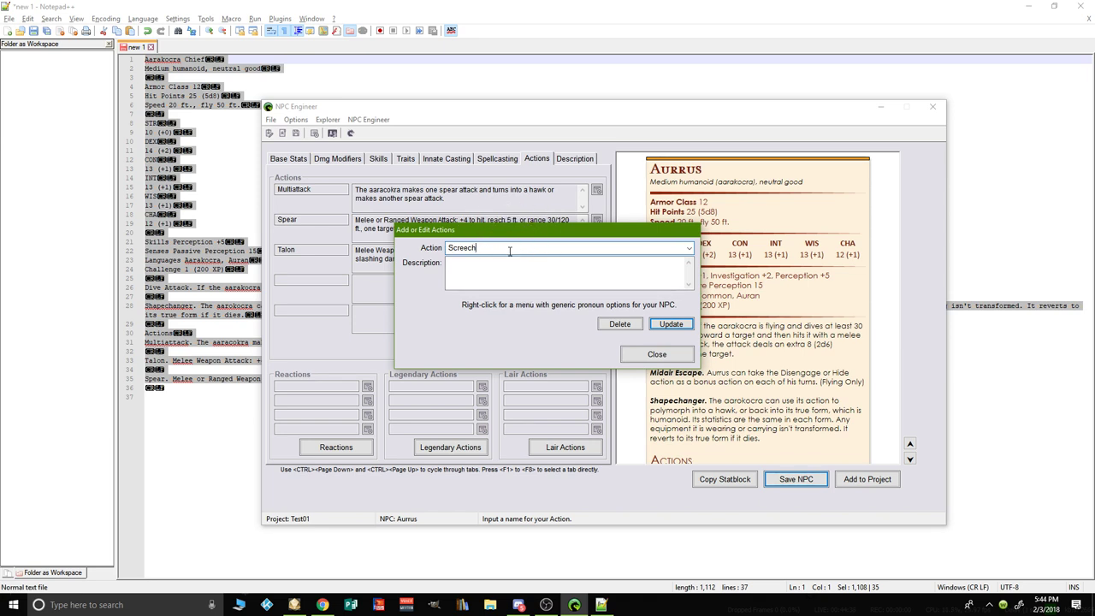
{"action": "type", "text": "Attack"}
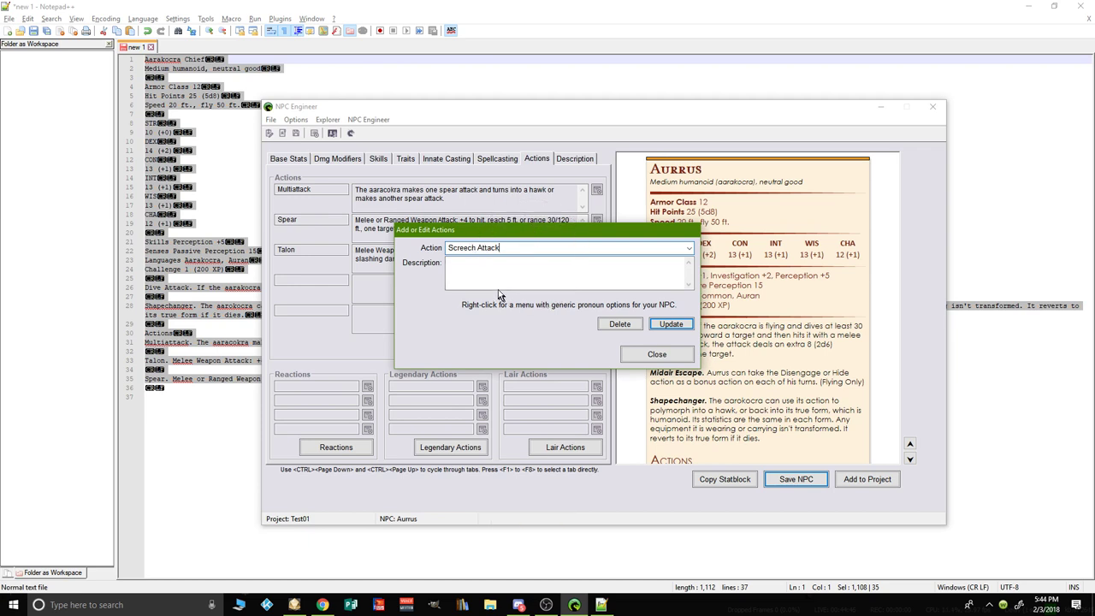
Step: Describe Screech Attack as "Arrus creates a semi-deafing screech that stuns or distratcs an opponent."
{"action": "left_click", "coordinate": [488, 266]}
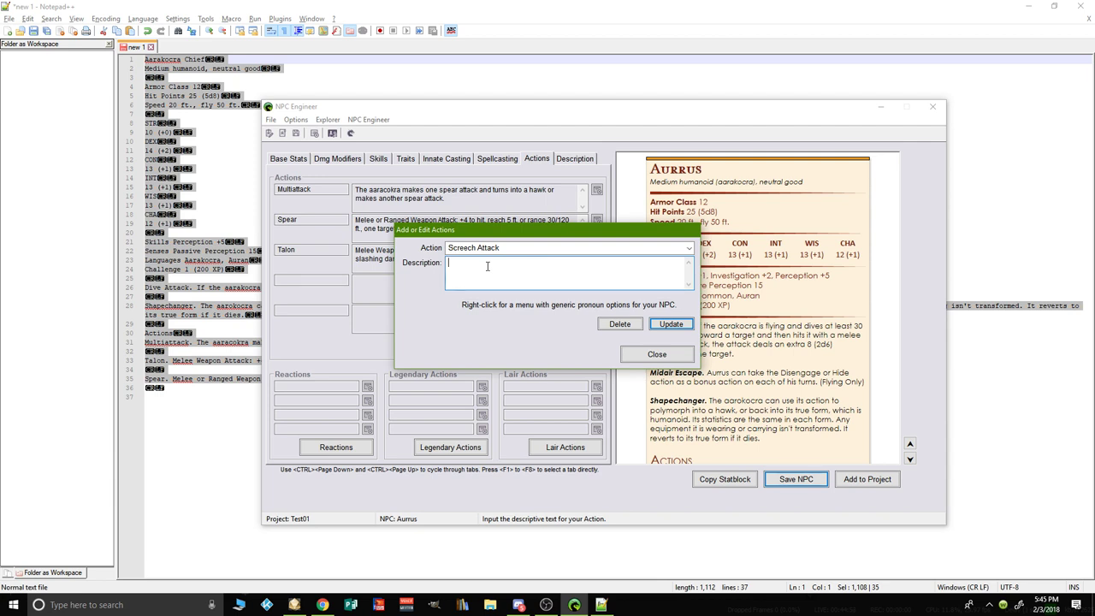
{"action": "type", "text": "("}
{"action": "type", "text": "Arrus "}
{"action": "type", "text": "creates"}
{"action": "type", "text": " a"}
{"action": "type", "text": " semi-"}
{"action": "type", "text": "dea"}
{"action": "type", "text": "fing"}
{"action": "type", "text": "sc"}
{"action": "type", "text": "reech t"}
{"action": "type", "text": "hat stuns"}
{"action": "type", "text": " or dis"}
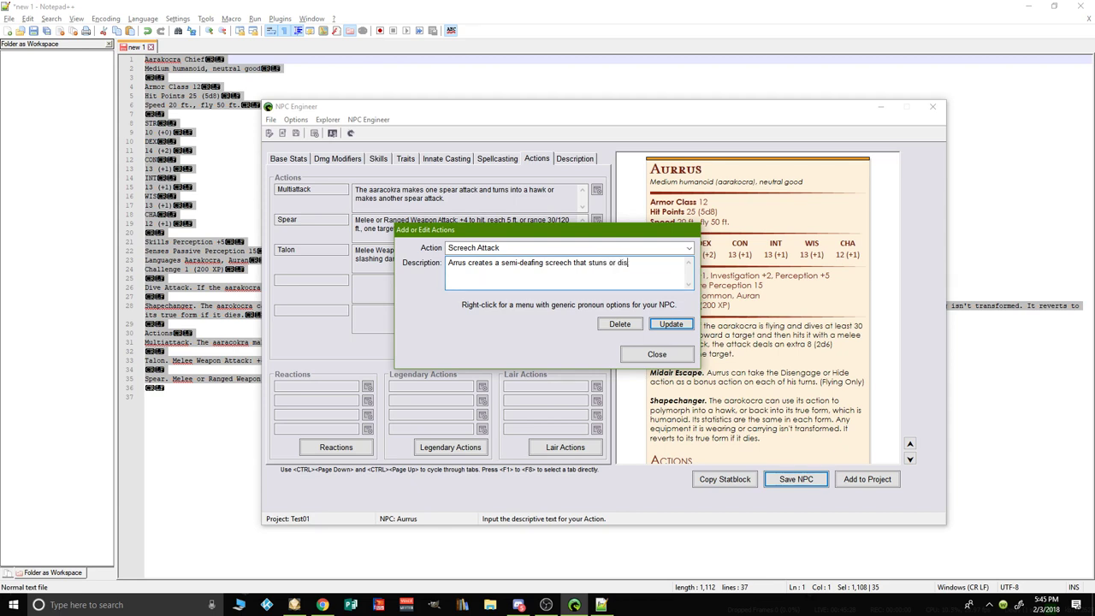
{"action": "type", "text": "tratcs an opponent."}
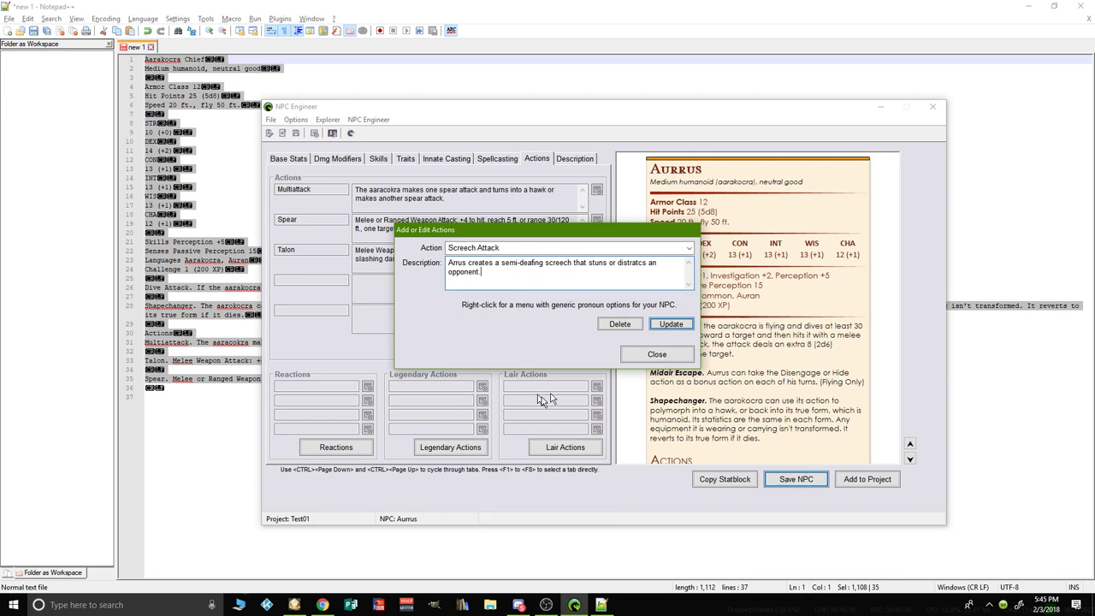
Step: Append "(Recharge 5-6)" to the end of the Screech Attack description
{"action": "mouse_move", "coordinate": [524, 608]}
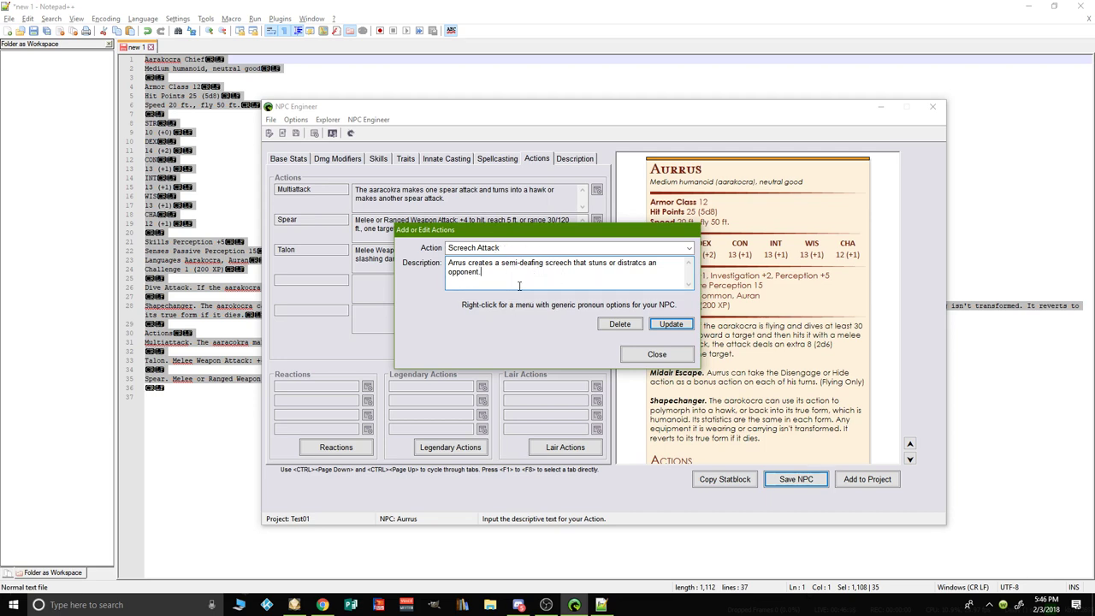
{"action": "type", "text": "(recharge"}
{"action": "key", "text": "BackSpace"}
{"action": "key", "text": "BackSpace"}
{"action": "key", "text": "BackSpace"}
{"action": "key", "text": "BackSpace"}
{"action": "key", "text": "BackSpace"}
{"action": "key", "text": "BackSpace"}
{"action": "type", "text": "Recharge 5-6)"}
Step: Insert the capitalized NPC name placeholder at the end of the description and delete "Arrus" from its beginning
{"action": "right_click", "coordinate": [555, 277]}
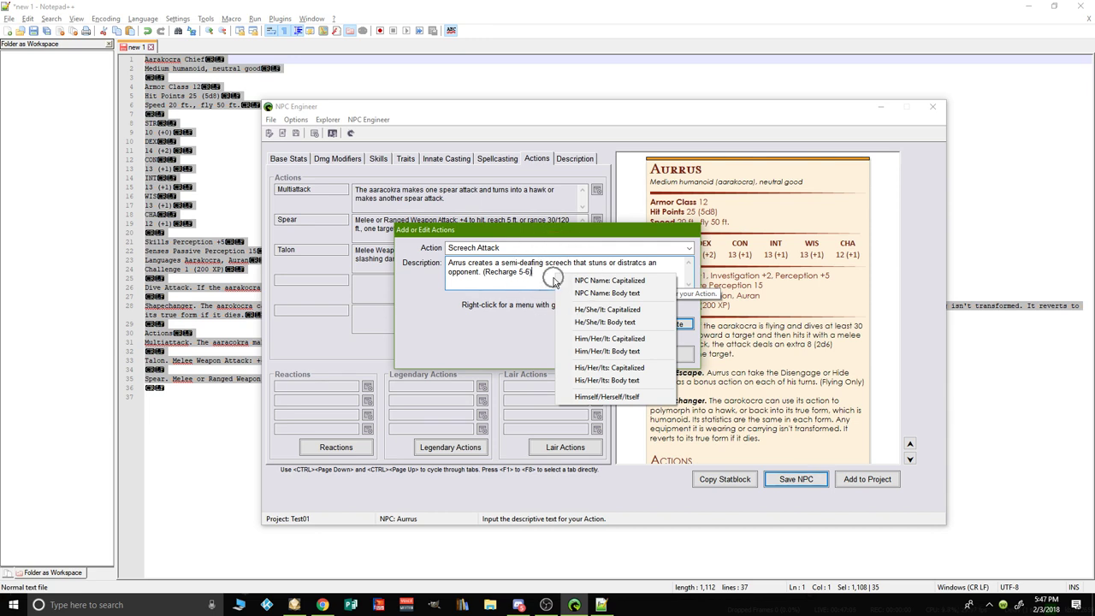
{"action": "left_click", "coordinate": [600, 282]}
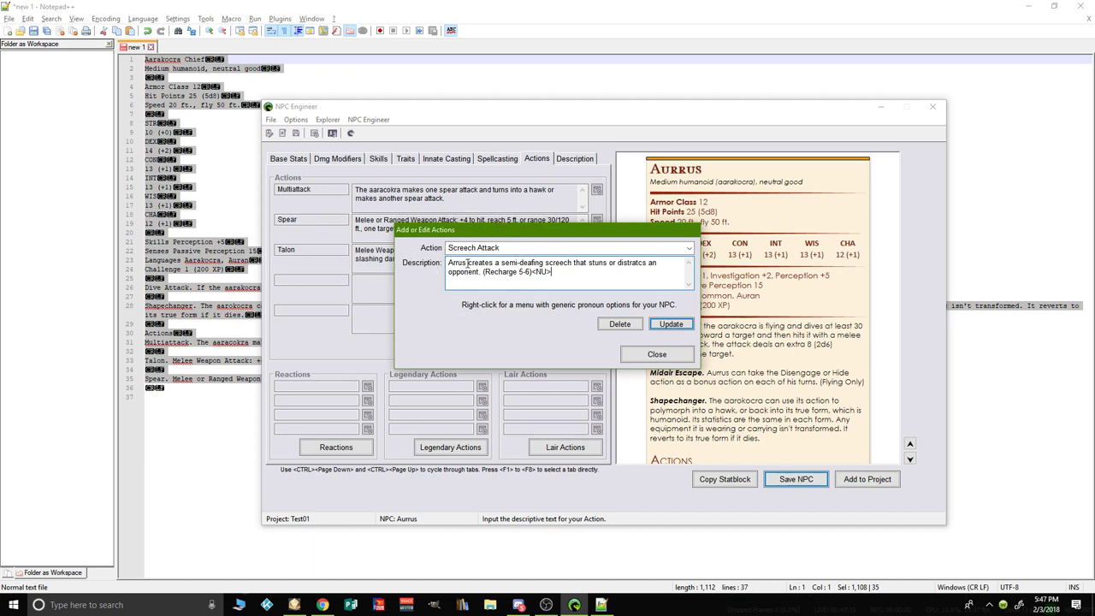
{"action": "left_click_drag", "start_coordinate": [467, 265], "coordinate": [444, 262]}
{"action": "key", "text": "Delete"}
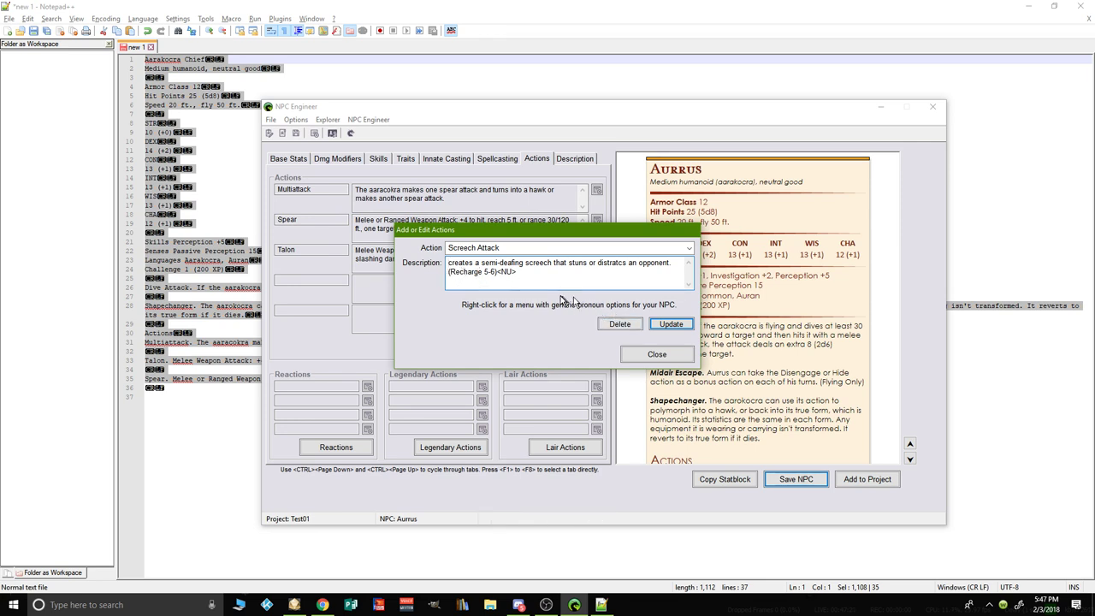
{"action": "left_click", "coordinate": [496, 271]}
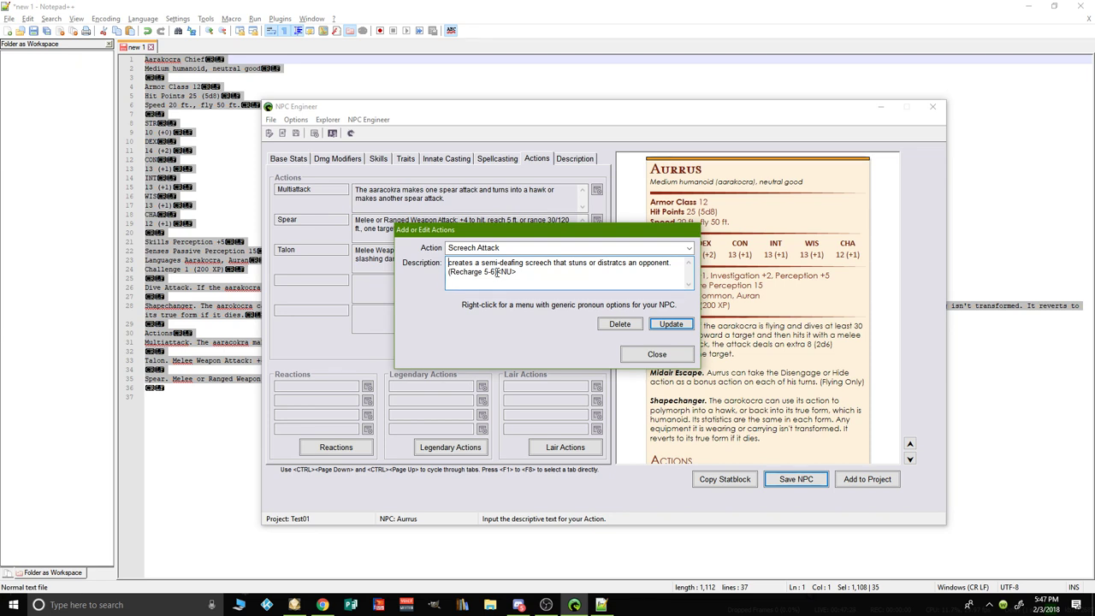
Step: Save Screech Attack to actions.json, check it in the list of stored actions, and close the actions manager
{"action": "left_click", "coordinate": [681, 327]}
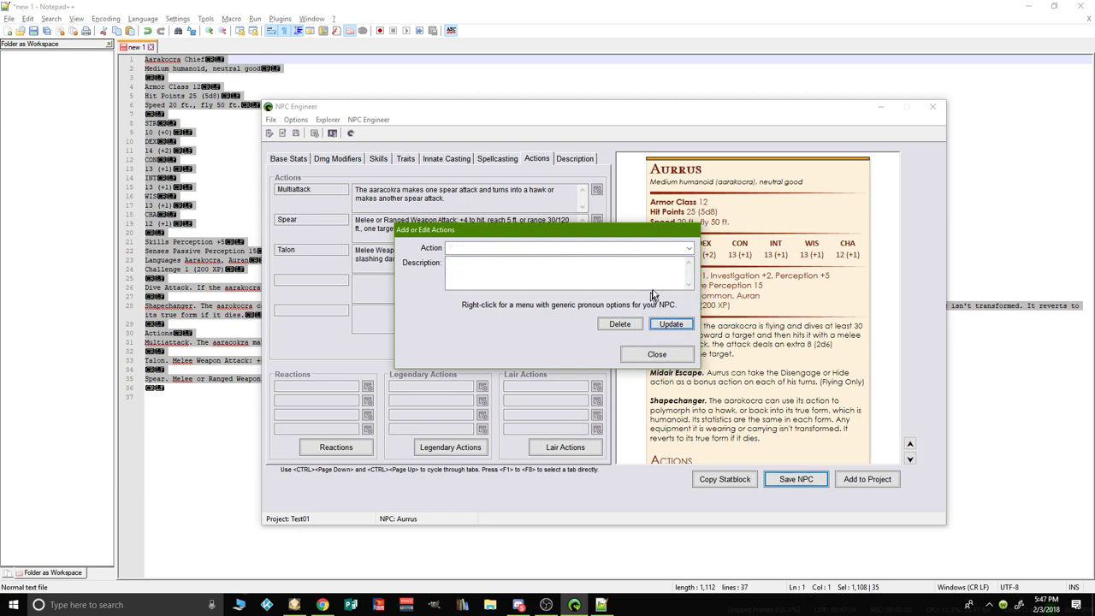
{"action": "left_click", "coordinate": [687, 249]}
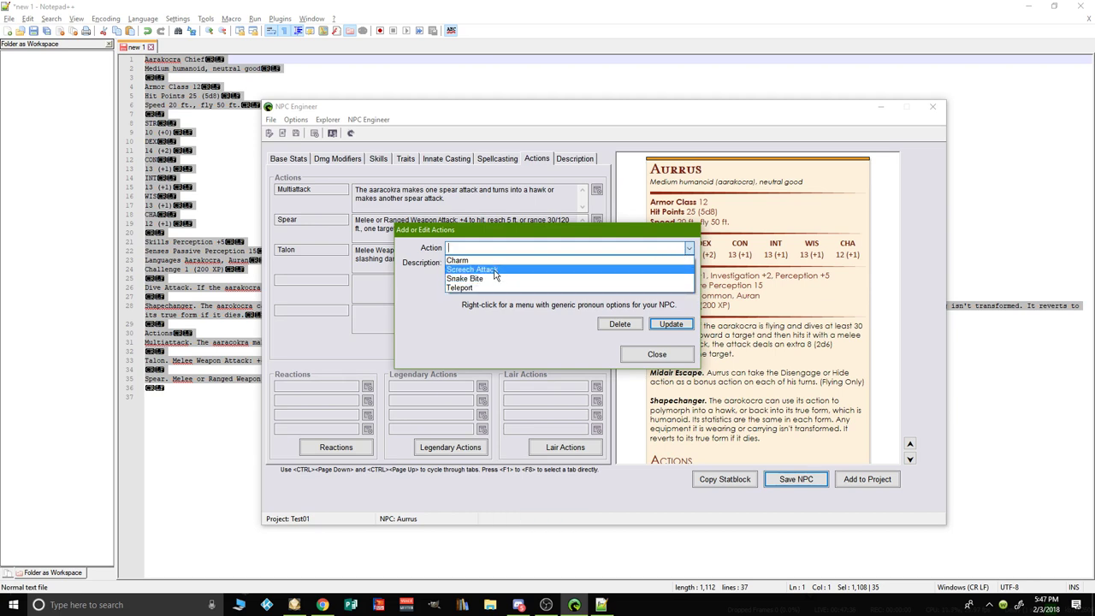
{"action": "left_click", "coordinate": [661, 359]}
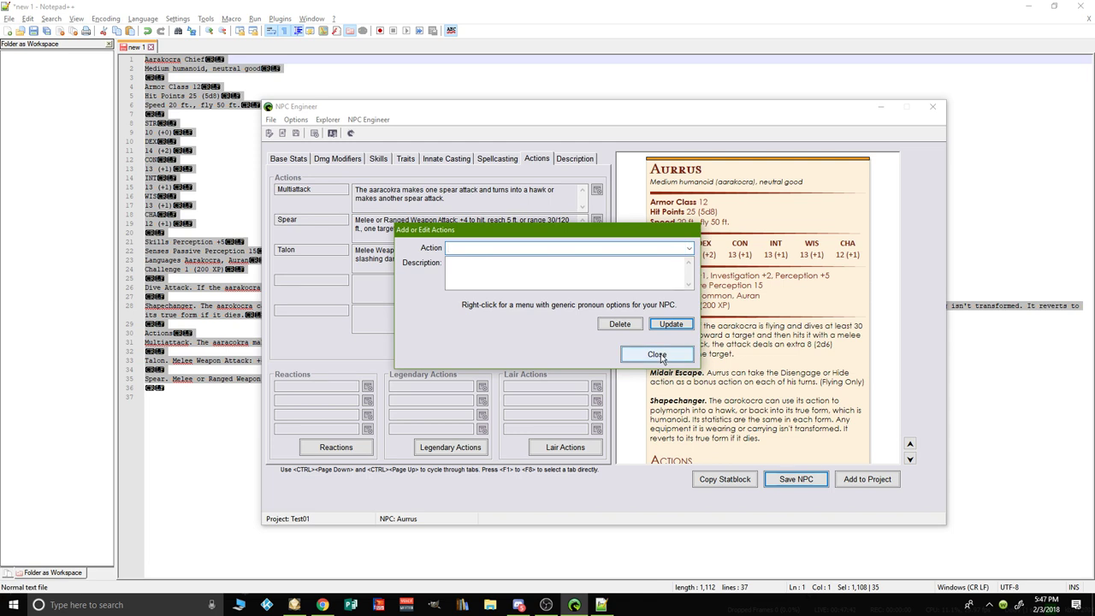
{"action": "left_click", "coordinate": [660, 358]}
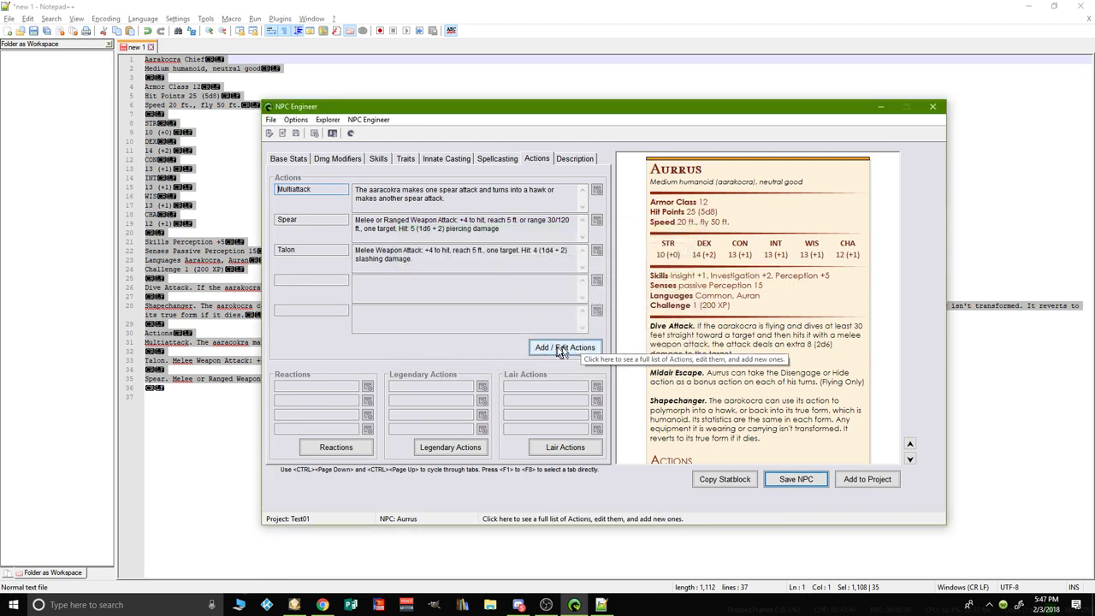
Step: Open the editor for Aurrus's actions and view the preset weapons available for a weapon attack
{"action": "left_click", "coordinate": [563, 352]}
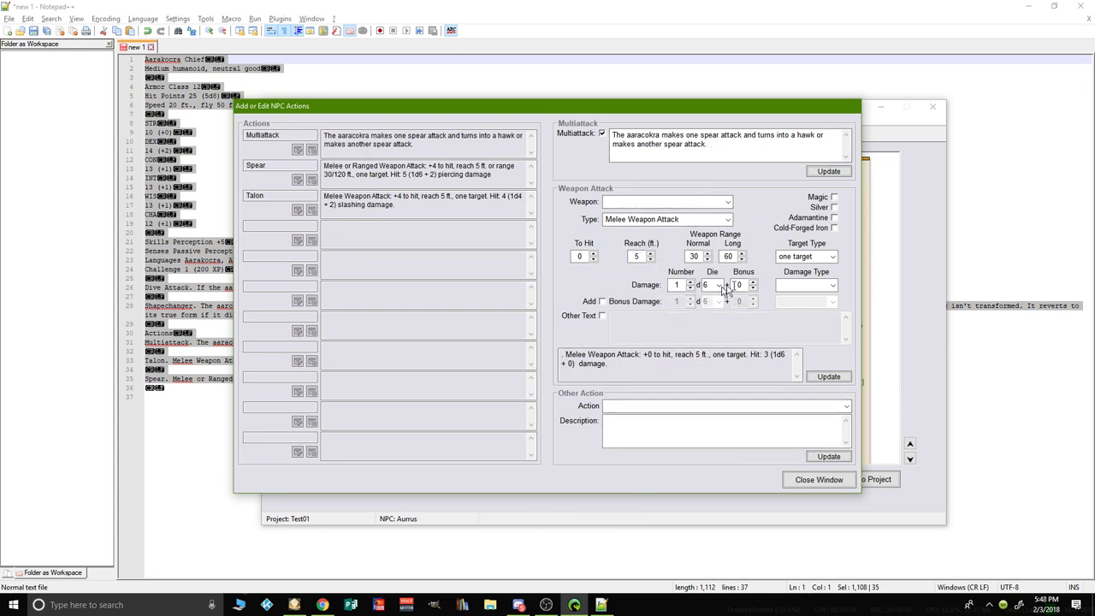
{"action": "left_click", "coordinate": [730, 202]}
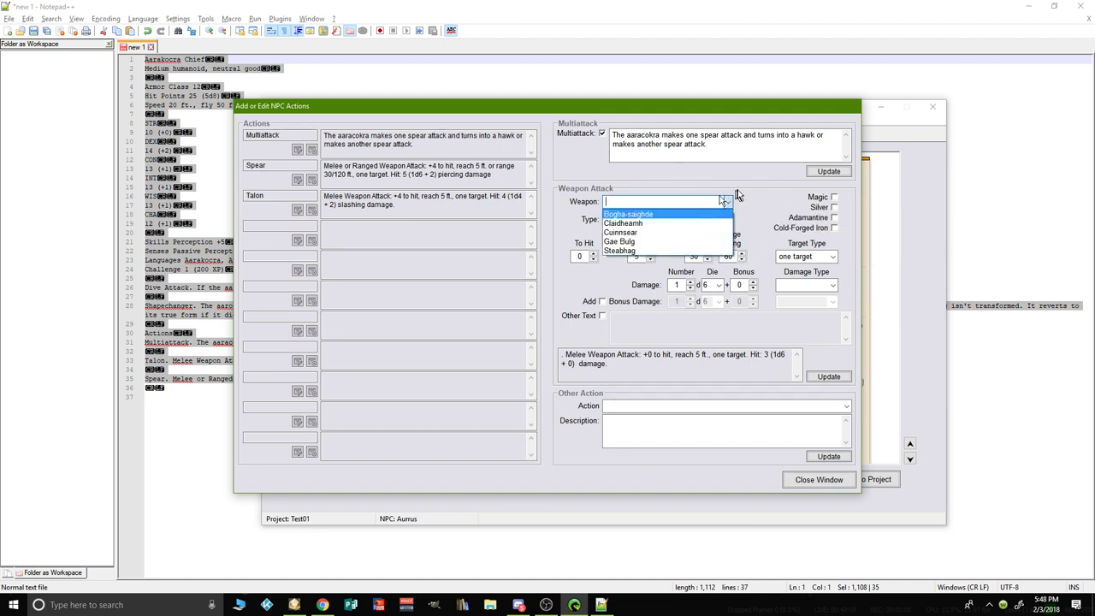
{"action": "left_click", "coordinate": [737, 199]}
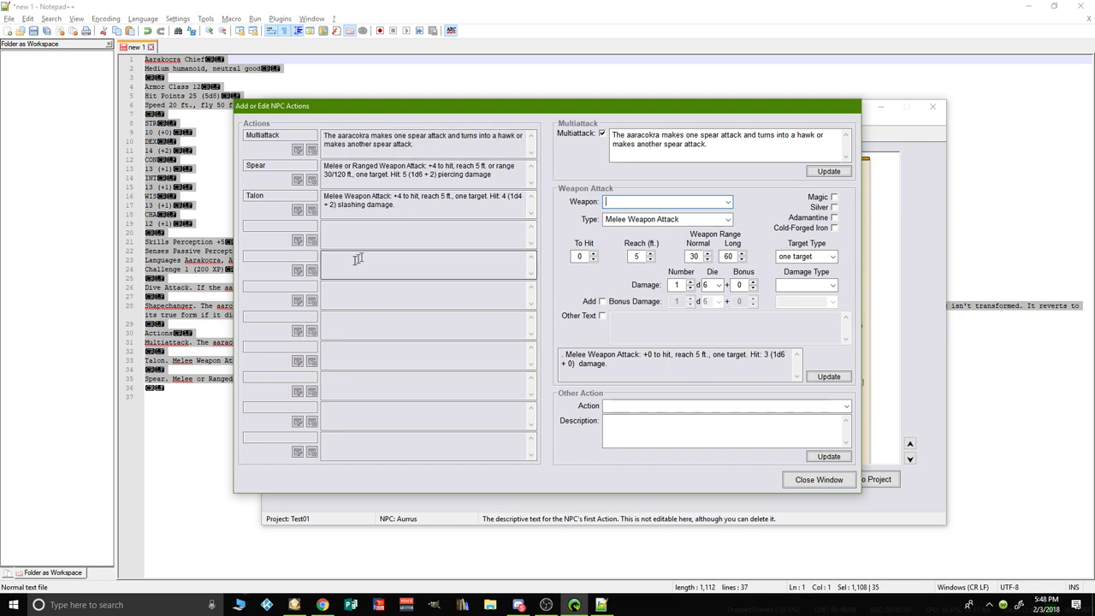
Step: Load the stored Screech Attack as another action and copy "Aurrus" from the end of its description to the beginning
{"action": "left_click", "coordinate": [847, 406]}
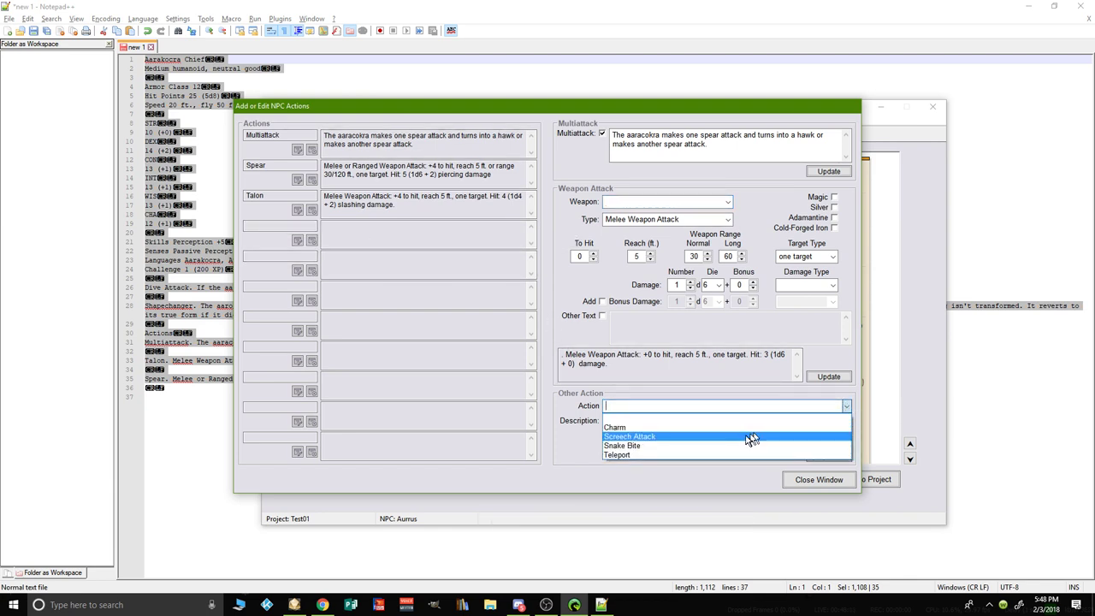
{"action": "left_click", "coordinate": [671, 437]}
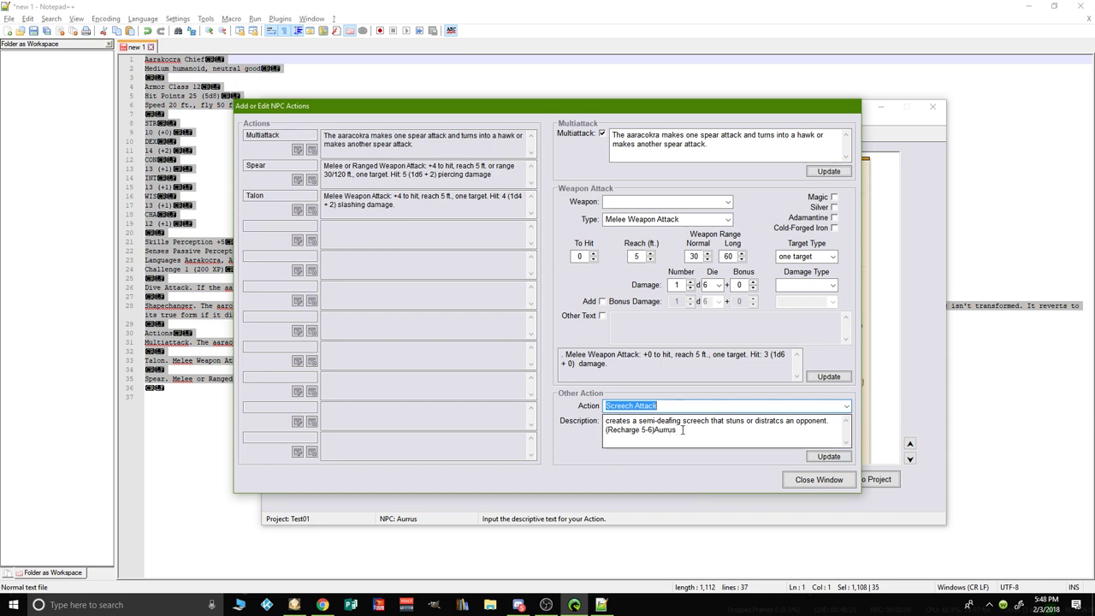
{"action": "left_click_drag", "start_coordinate": [683, 429], "coordinate": [656, 429]}
{"action": "key", "text": "ctrl+c"}
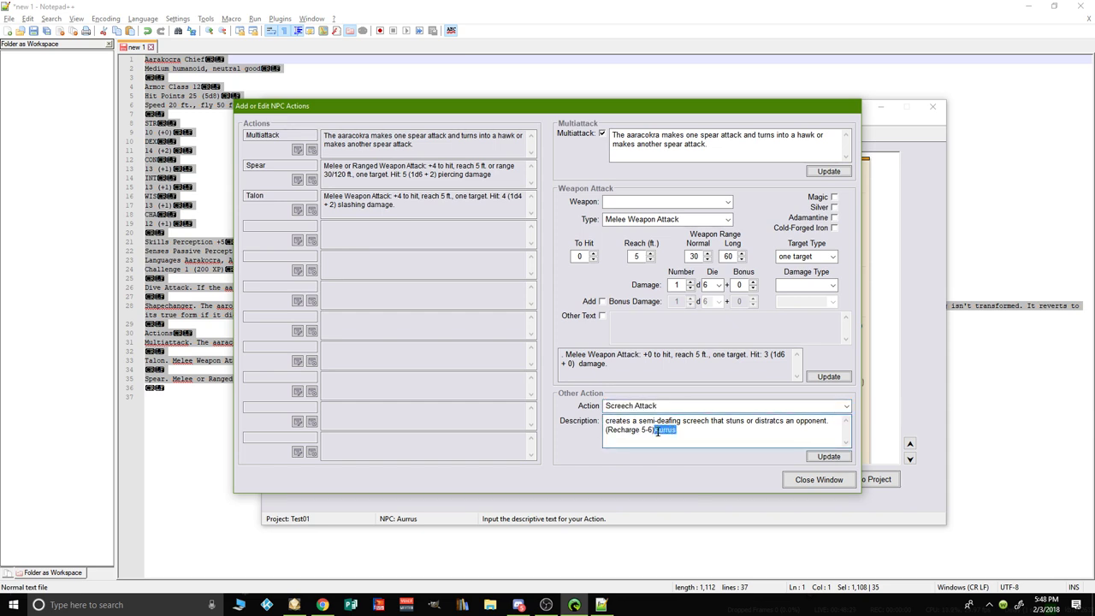
{"action": "left_click", "coordinate": [606, 421]}
{"action": "key", "text": "ctrl+v"}
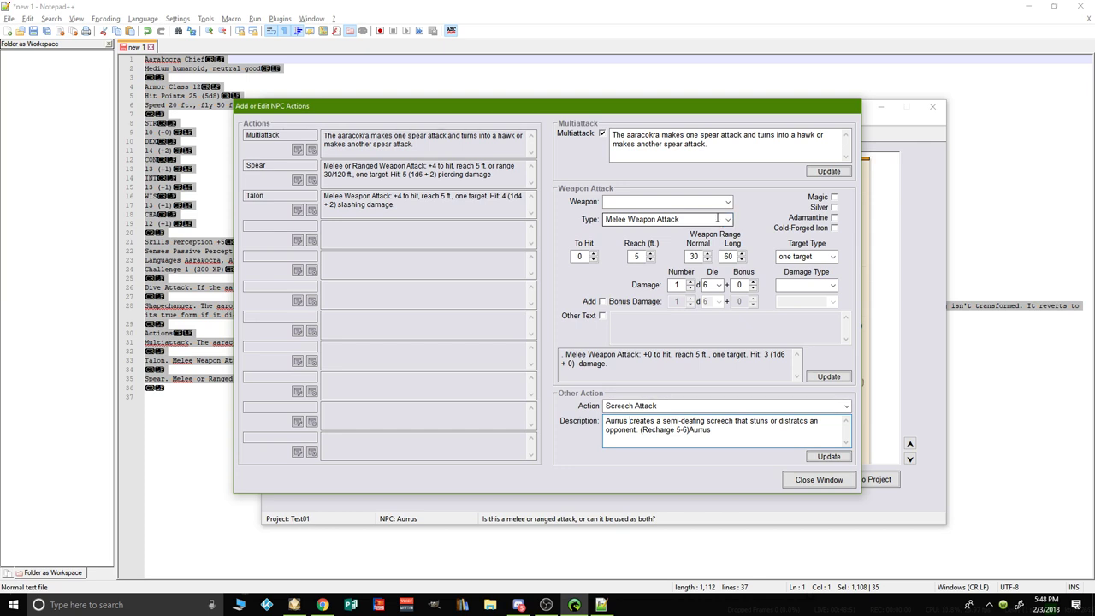
Step: Delete the trailing "Aurrus" from the description and add Screech Attack to the NPC's action list
{"action": "left_click", "coordinate": [728, 202]}
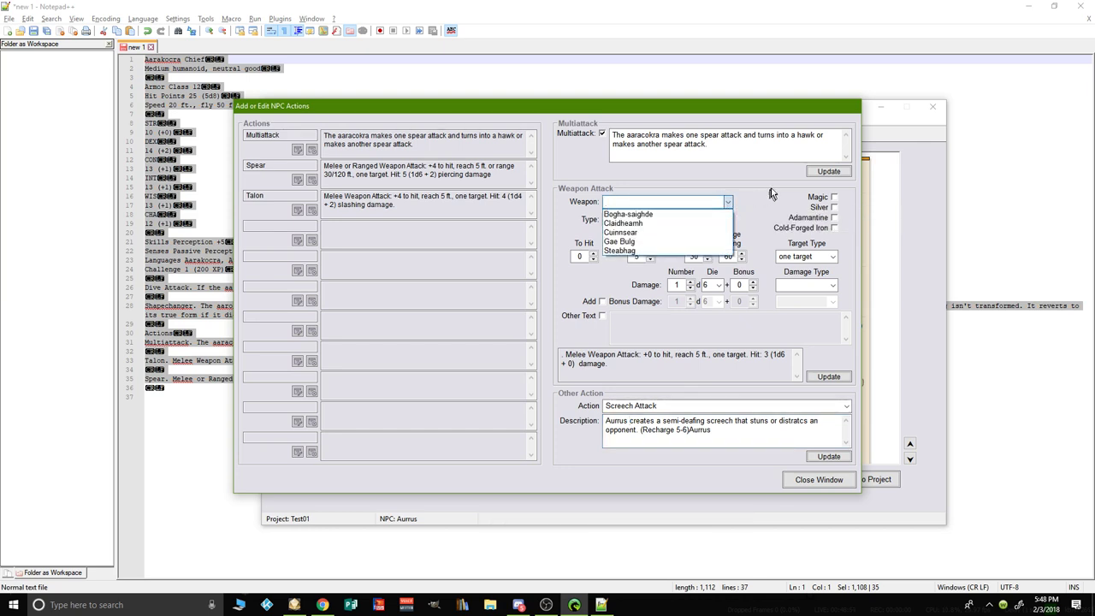
{"action": "left_click", "coordinate": [769, 196]}
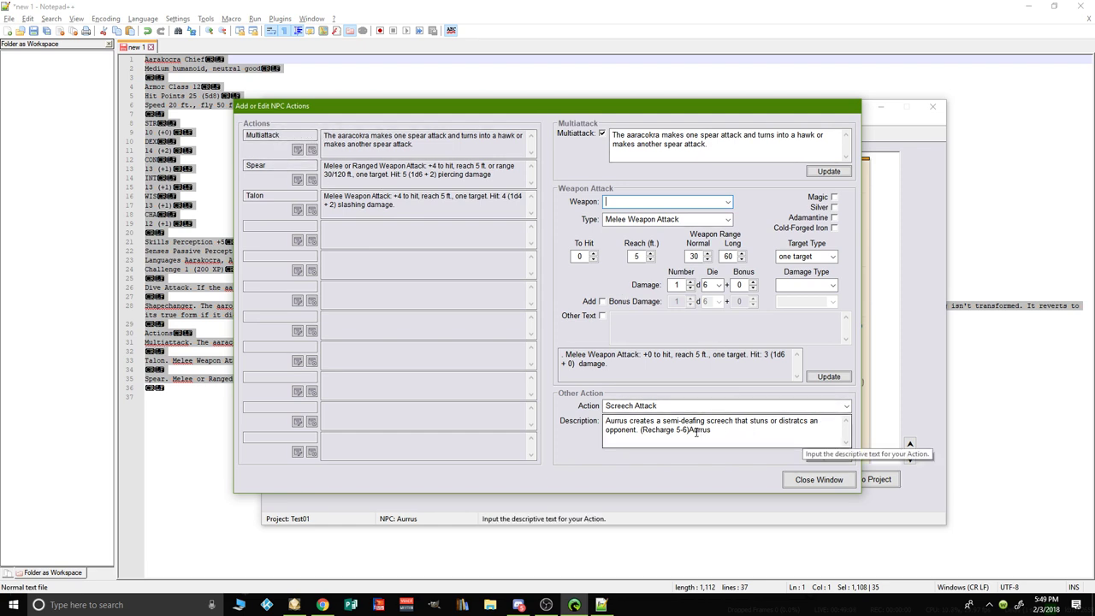
{"action": "left_click_drag", "start_coordinate": [720, 430], "coordinate": [697, 432]}
{"action": "key", "text": "BackSpace"}
{"action": "left_click", "coordinate": [826, 457]}
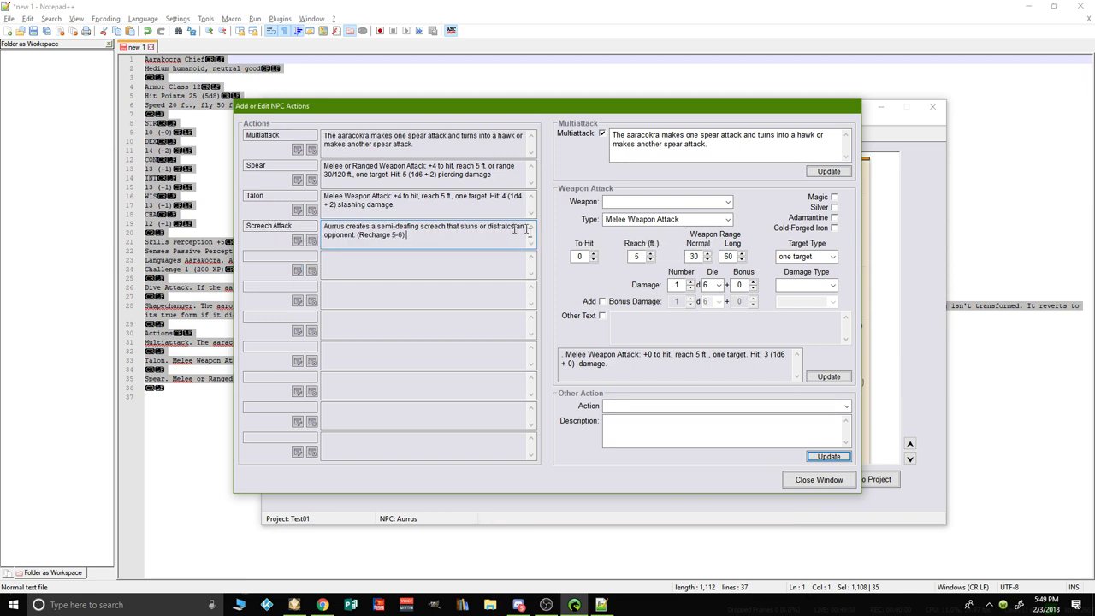
Step: Reopen Screech Attack from the action list, append "Stun." to its description, and update the action
{"action": "left_click", "coordinate": [297, 240]}
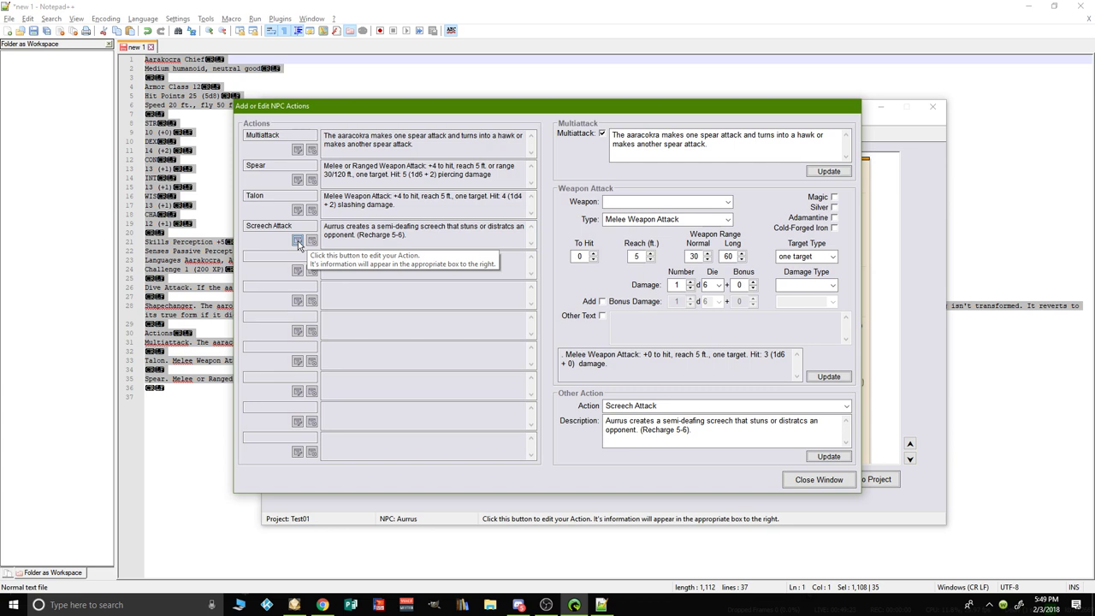
{"action": "left_click", "coordinate": [713, 431]}
{"action": "type", "text": "Stun."}
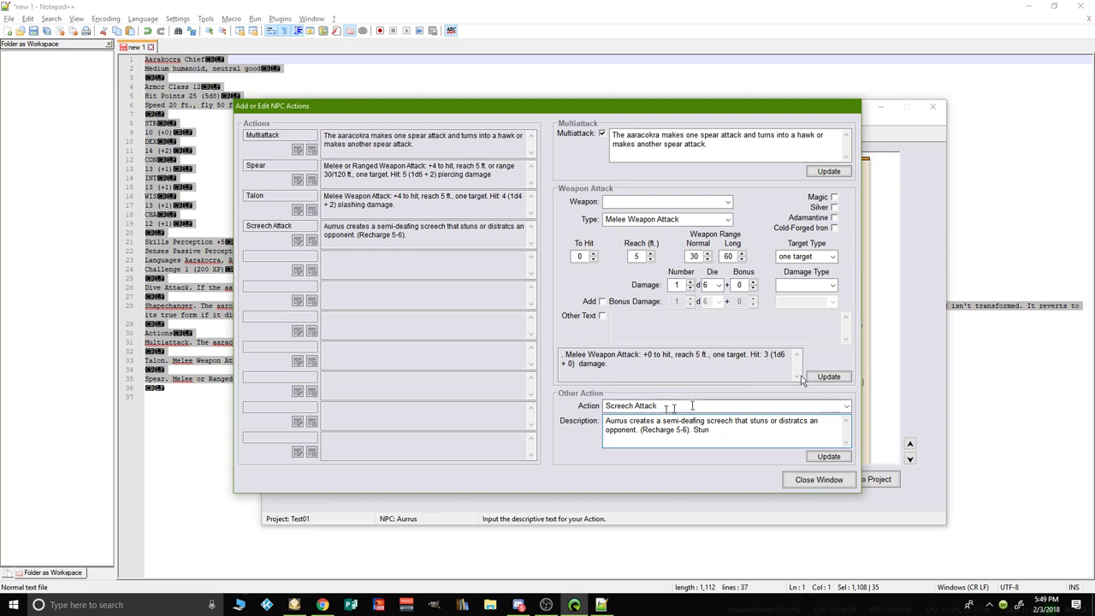
{"action": "left_click", "coordinate": [829, 457]}
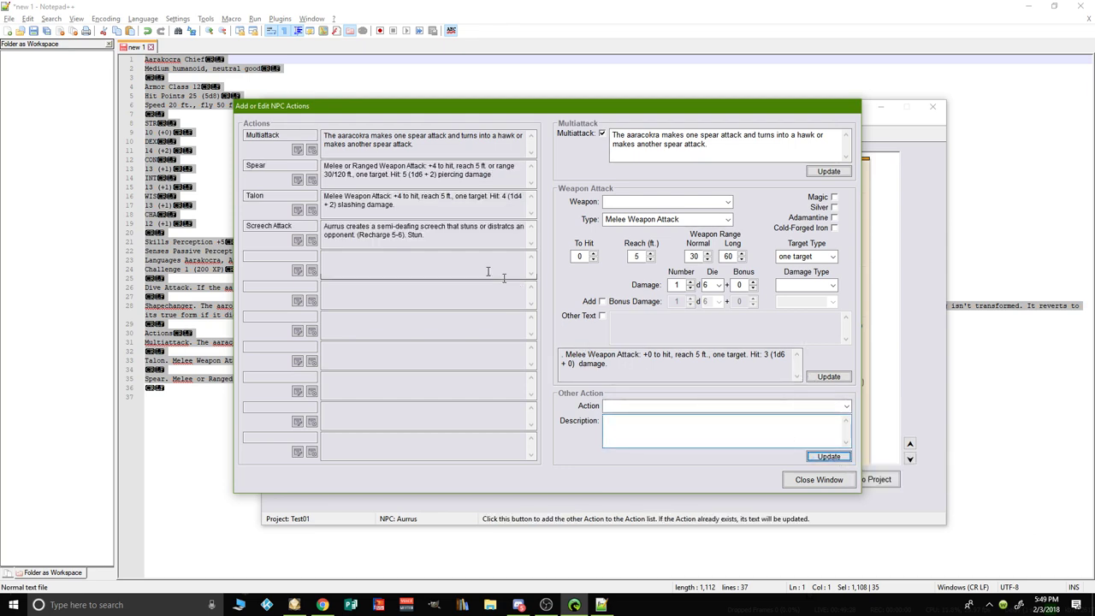
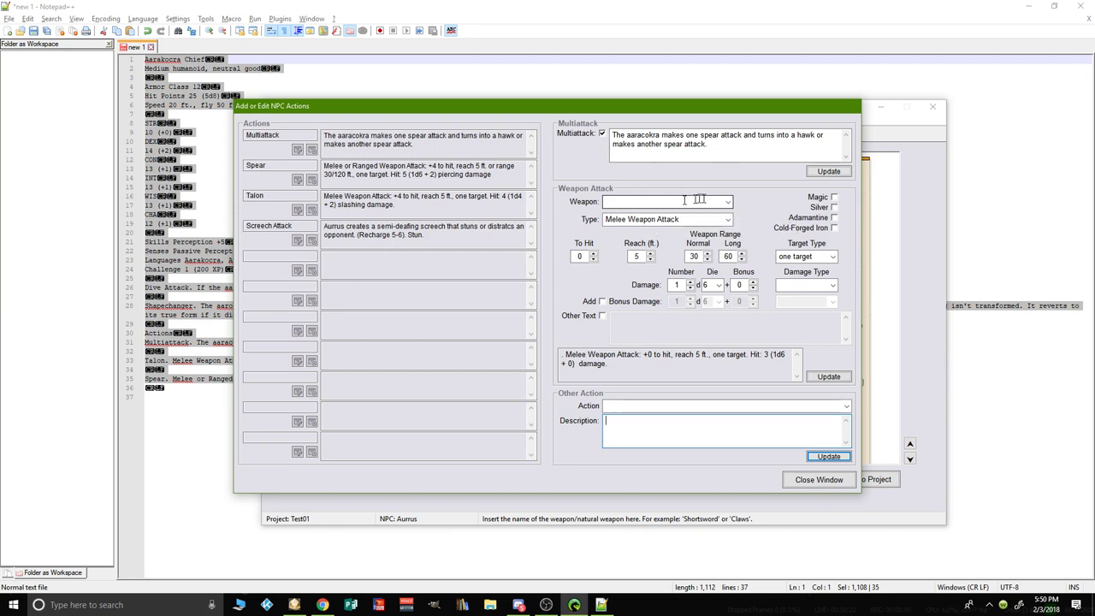
{"action": "left_click", "coordinate": [728, 202]}
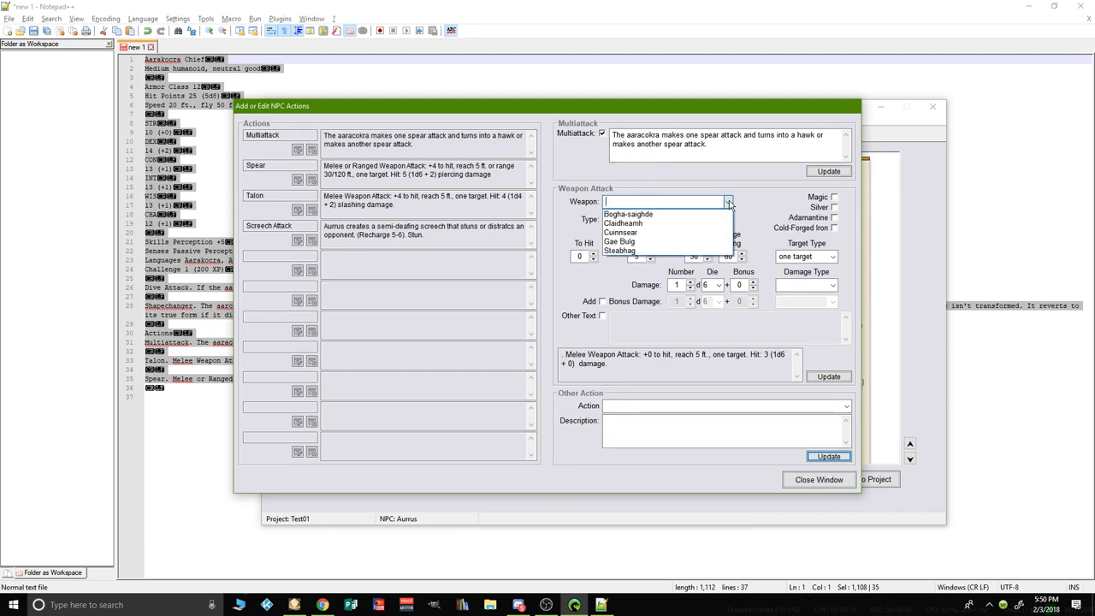
{"action": "left_click", "coordinate": [721, 172]}
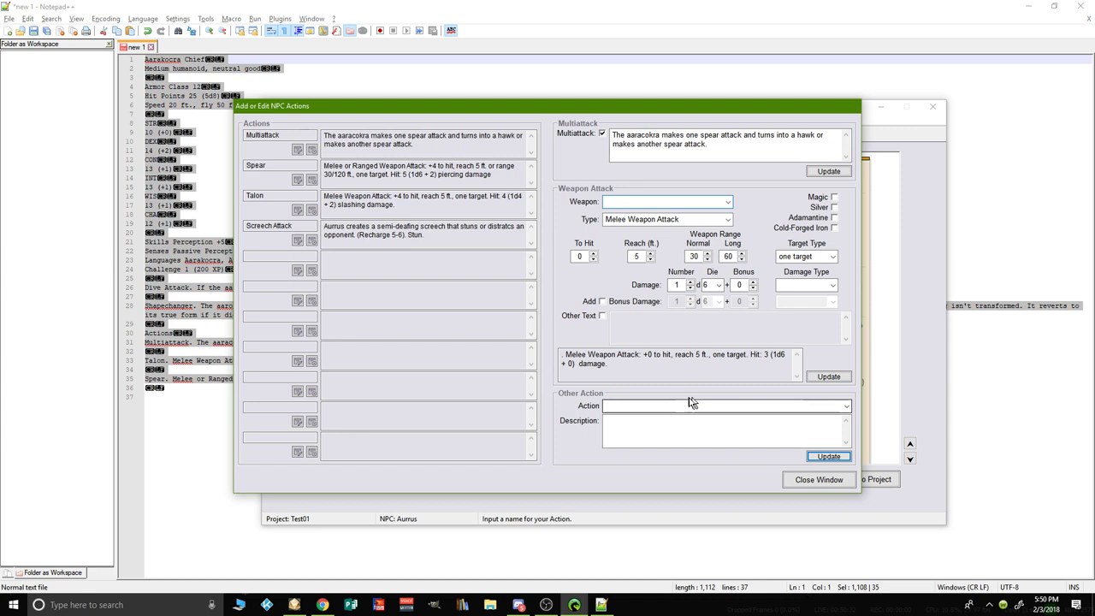
{"action": "left_click", "coordinate": [662, 406]}
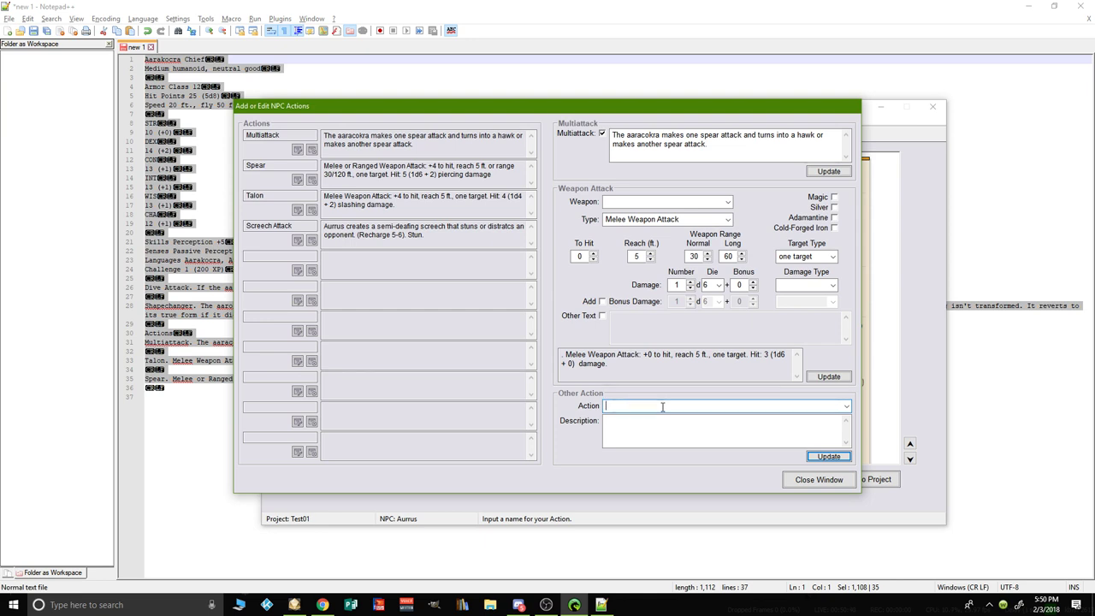
{"action": "type", "text": "ive Attack"}
{"action": "left_click", "coordinate": [684, 431]}
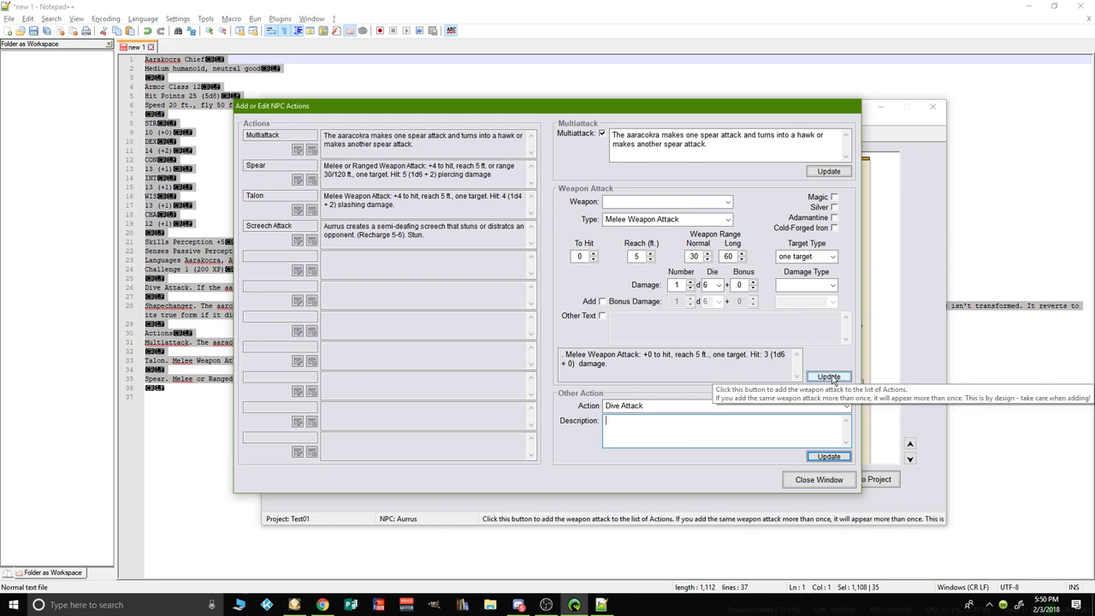
Step: Name the weapon attack "Dive Attack" and clear that name from the other action entry
{"action": "left_click", "coordinate": [657, 205]}
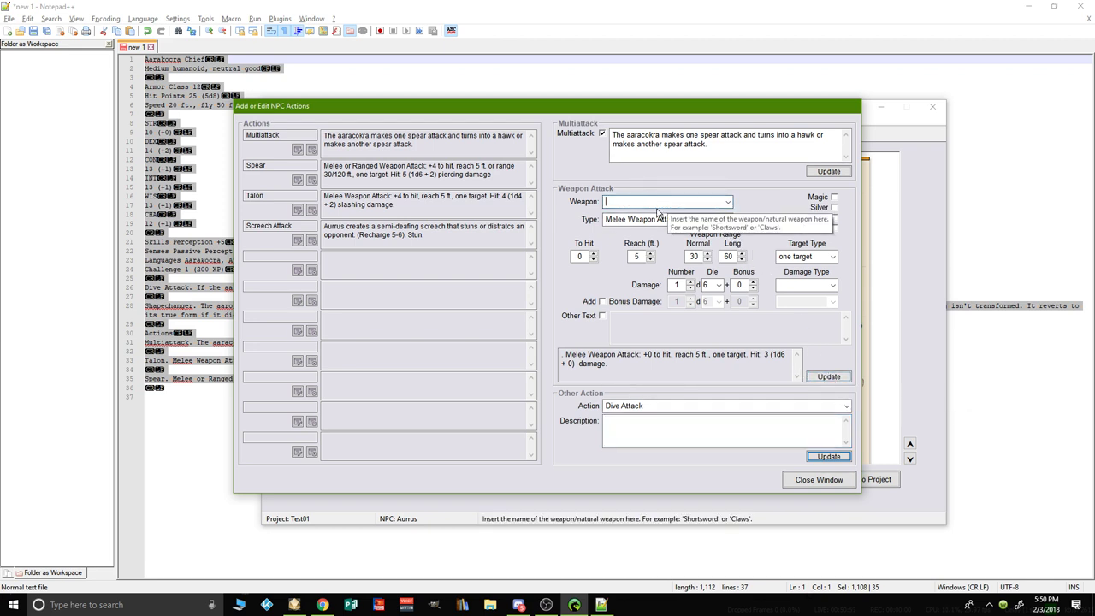
{"action": "type", "text": "Dive"}
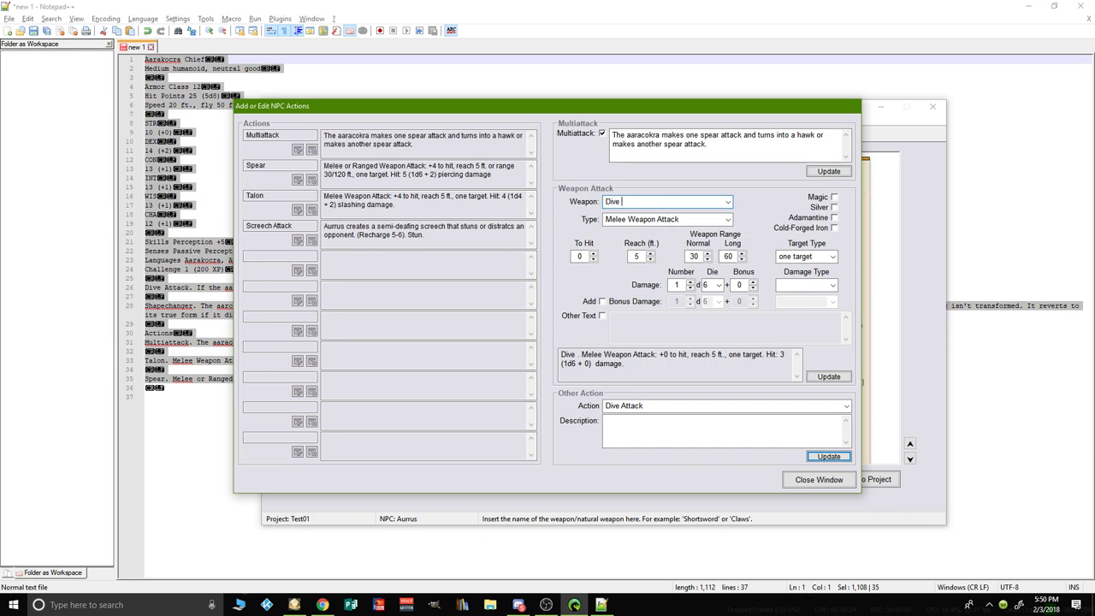
{"action": "type", "text": " Attack"}
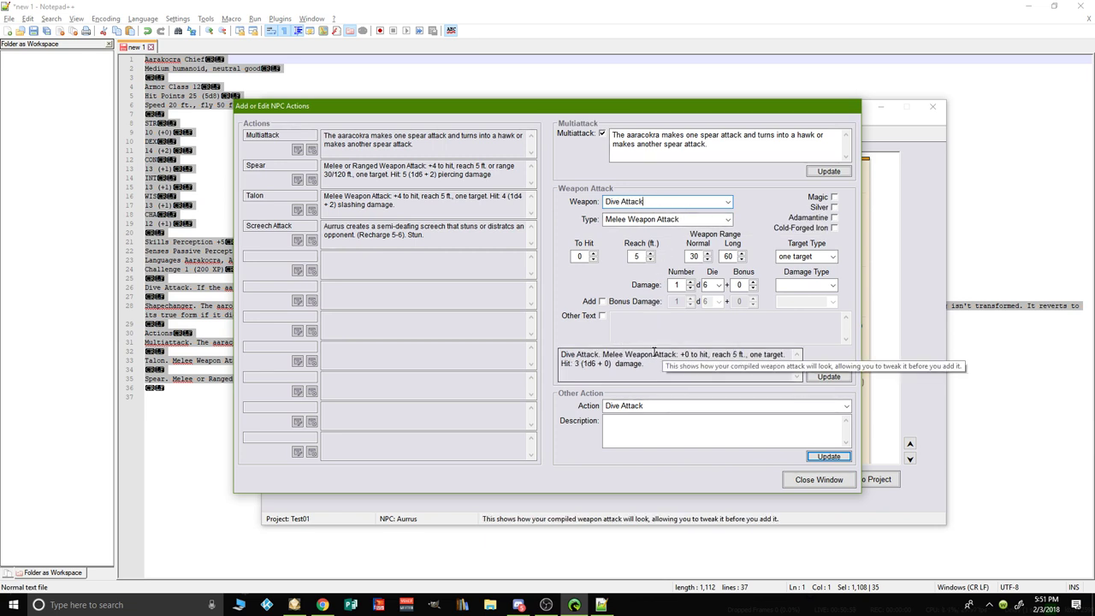
{"action": "triple_click", "coordinate": [622, 406]}
{"action": "key", "text": "BackSpace"}
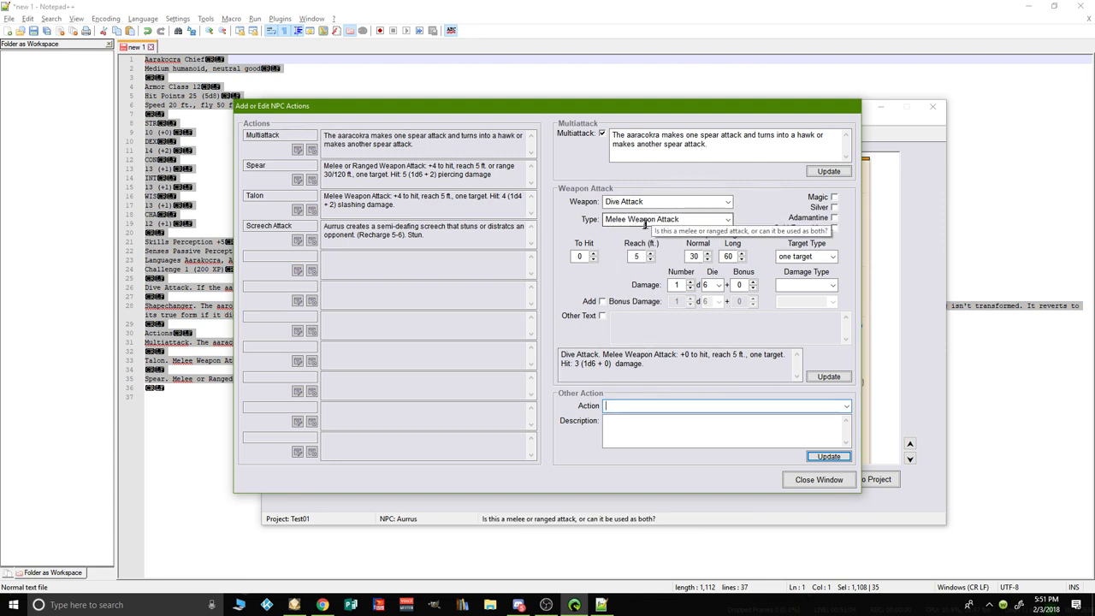
Step: Make Dive Attack a Melee Weapon Attack dealing 1d12 + 1 bludgeoning damage
{"action": "left_click", "coordinate": [728, 220]}
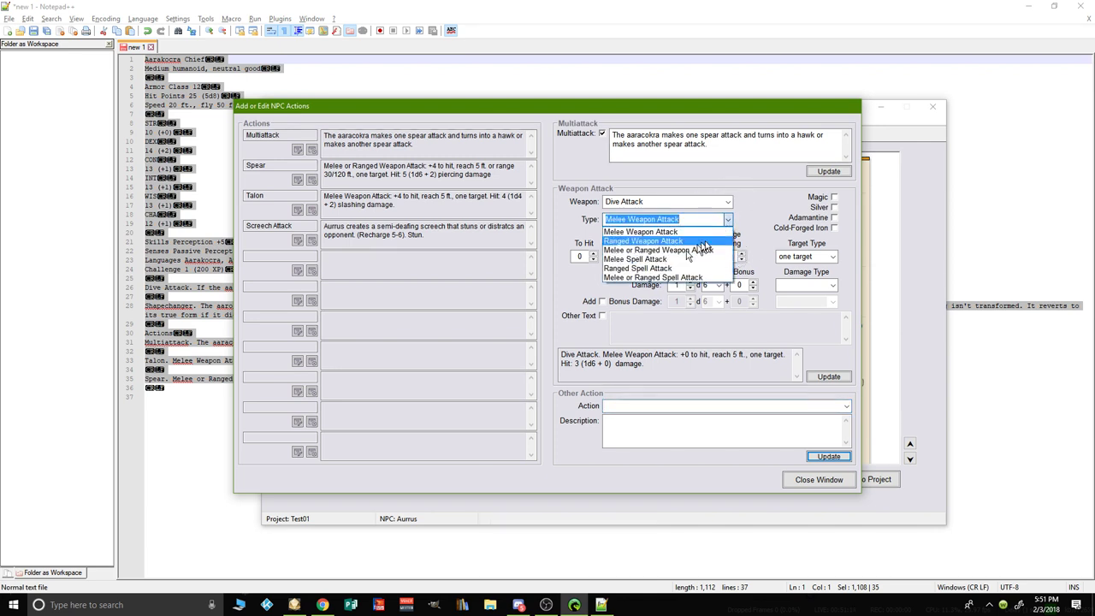
{"action": "left_click", "coordinate": [640, 232]}
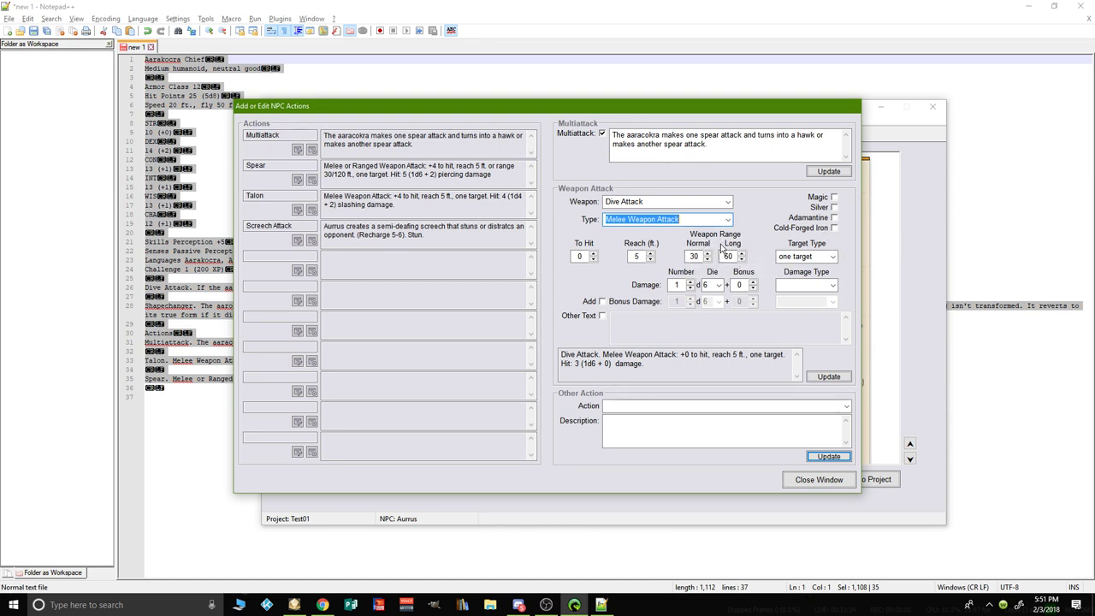
{"action": "left_click", "coordinate": [833, 286]}
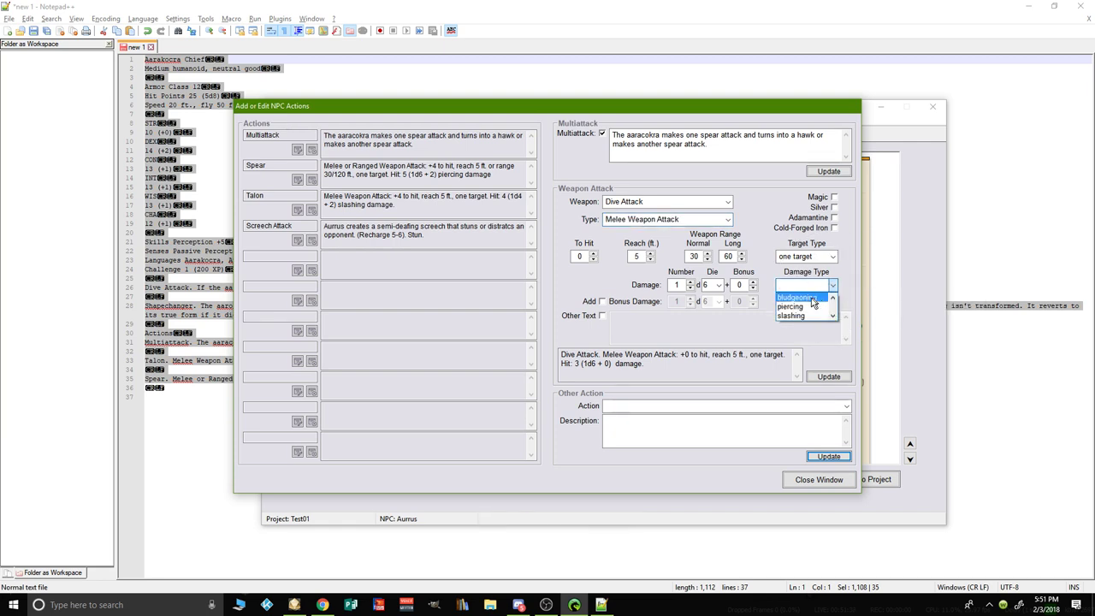
{"action": "left_click", "coordinate": [811, 296]}
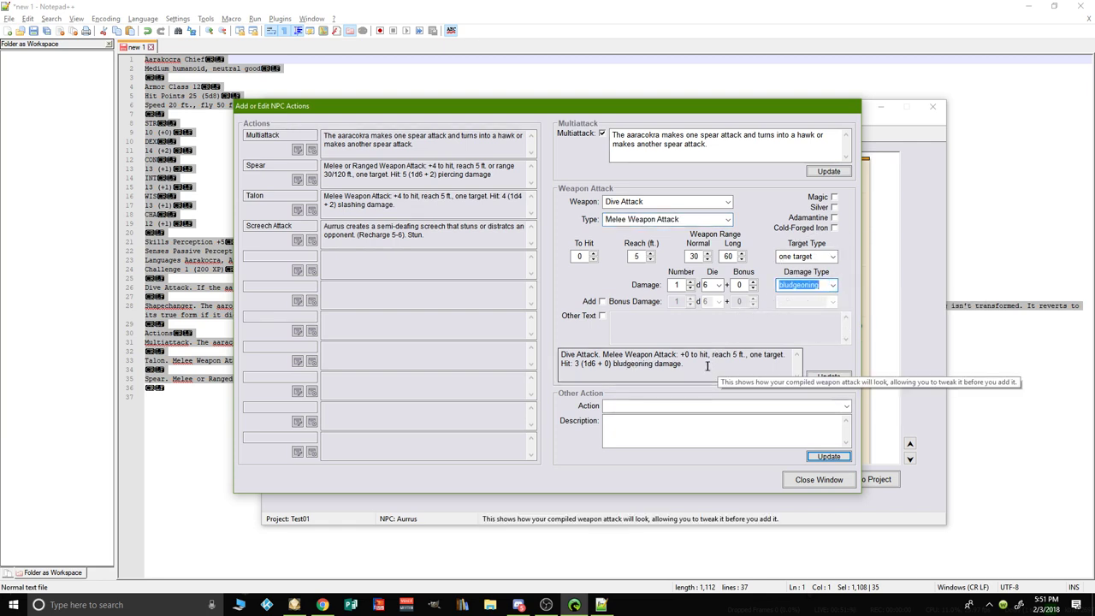
{"action": "left_click", "coordinate": [722, 291]}
{"action": "left_click", "coordinate": [712, 342]}
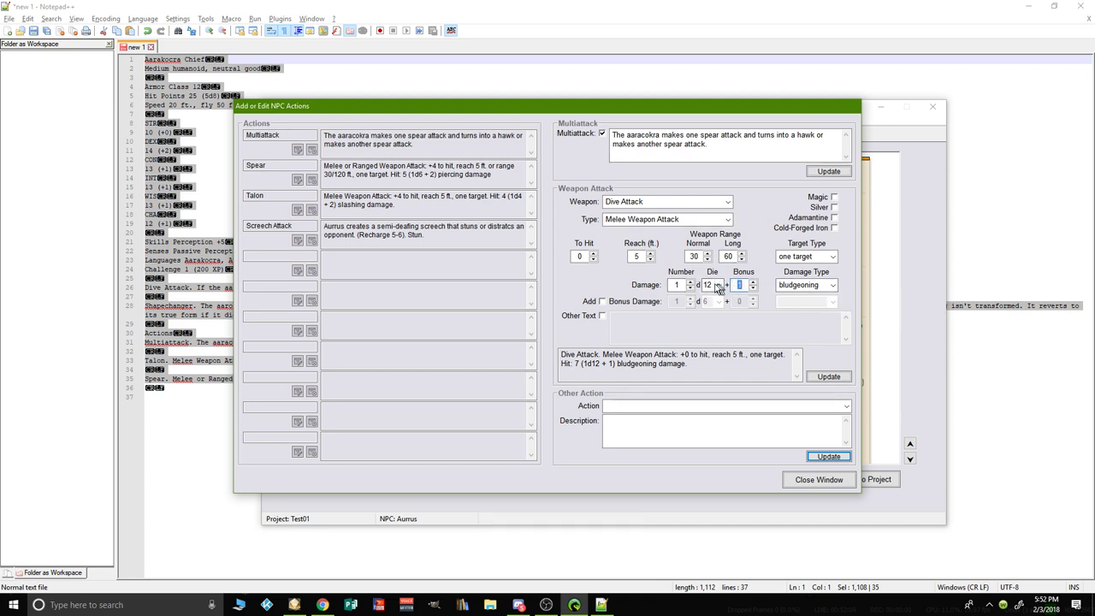
Step: Try adding 1d6 + 0 force bonus damage to Dive Attack
{"action": "left_click", "coordinate": [602, 302]}
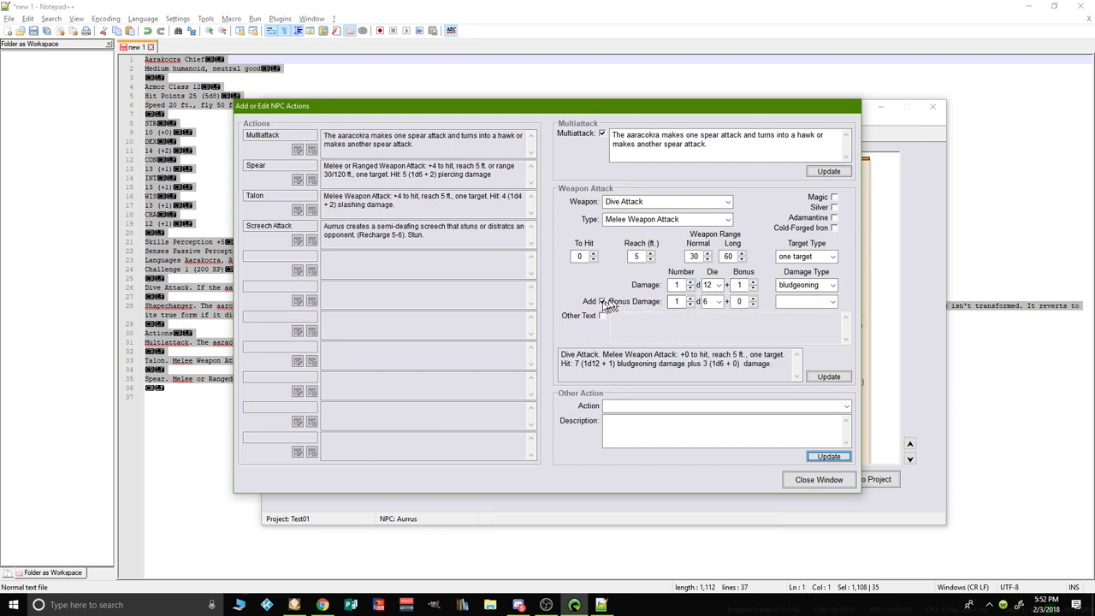
{"action": "left_click", "coordinate": [831, 301]}
{"action": "left_click", "coordinate": [834, 333]}
{"action": "left_click", "coordinate": [834, 332]}
{"action": "left_click", "coordinate": [833, 333]}
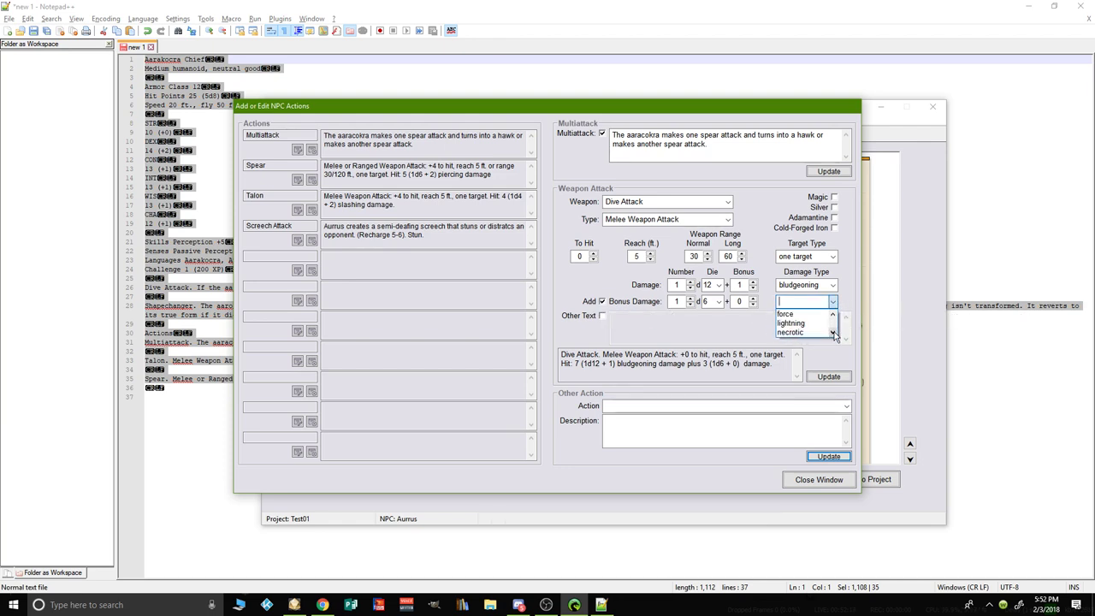
{"action": "left_click", "coordinate": [833, 332]}
{"action": "left_click", "coordinate": [833, 333]}
{"action": "left_click", "coordinate": [834, 332]}
{"action": "left_click", "coordinate": [833, 332]}
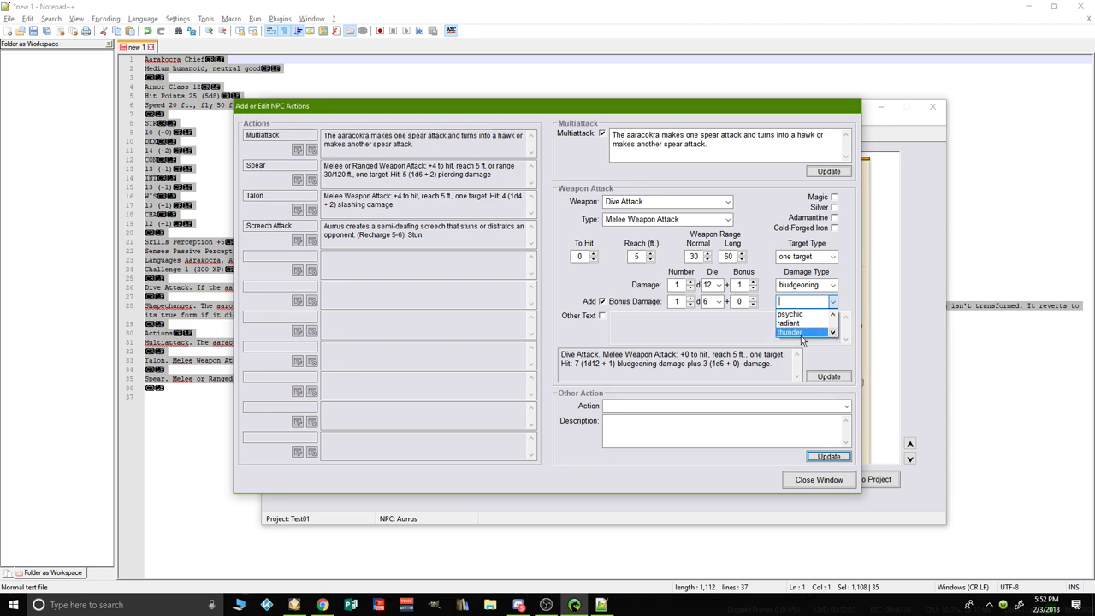
{"action": "left_click", "coordinate": [832, 315]}
{"action": "left_click", "coordinate": [833, 315]}
{"action": "left_click", "coordinate": [832, 314]}
{"action": "left_click", "coordinate": [833, 314]}
{"action": "left_click", "coordinate": [833, 315]}
{"action": "left_click", "coordinate": [833, 315]}
{"action": "left_click", "coordinate": [832, 314]}
{"action": "left_click", "coordinate": [833, 315]}
{"action": "left_click", "coordinate": [833, 333]}
{"action": "left_click", "coordinate": [834, 333]}
{"action": "left_click", "coordinate": [784, 327]}
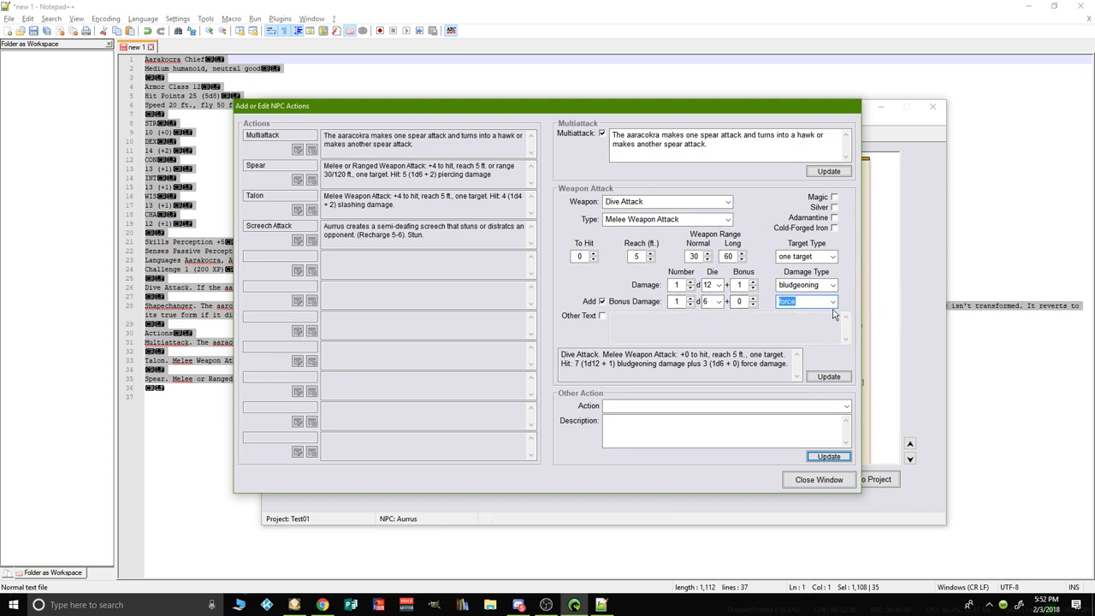
{"action": "left_click", "coordinate": [690, 303]}
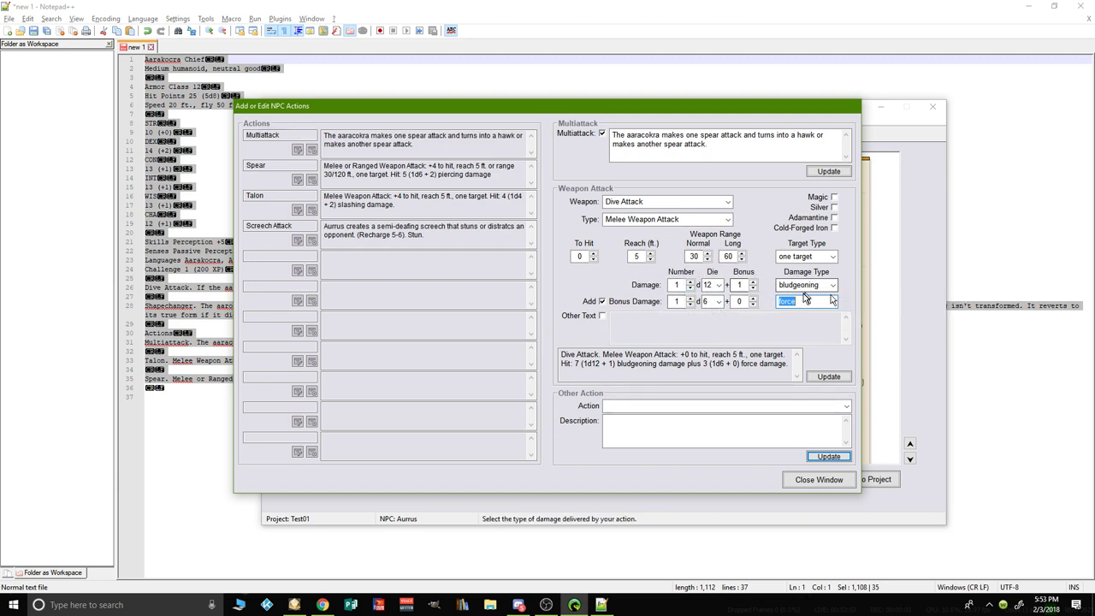
{"action": "left_click", "coordinate": [601, 302]}
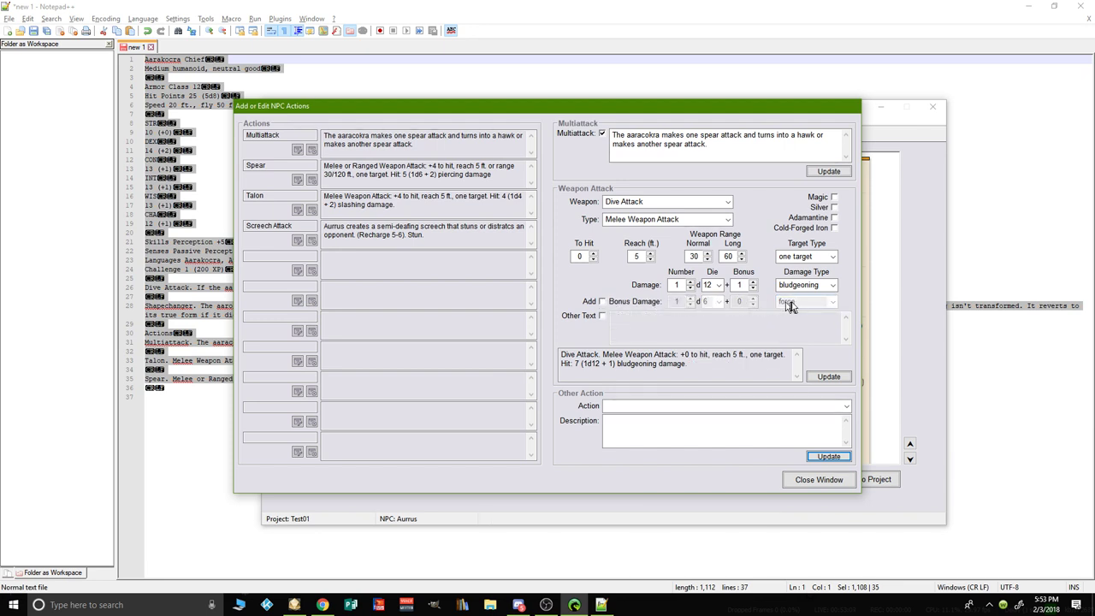
Step: Enable other text for Dive Attack and set its main damage to 1d6 + 0
{"action": "left_click", "coordinate": [603, 316]}
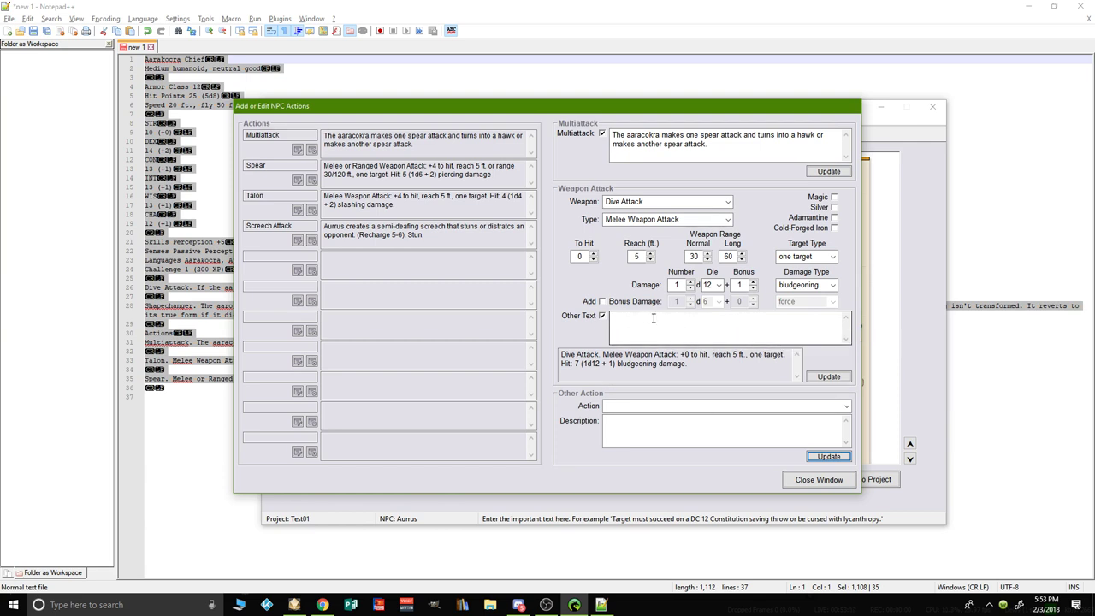
{"action": "left_click", "coordinate": [646, 319]}
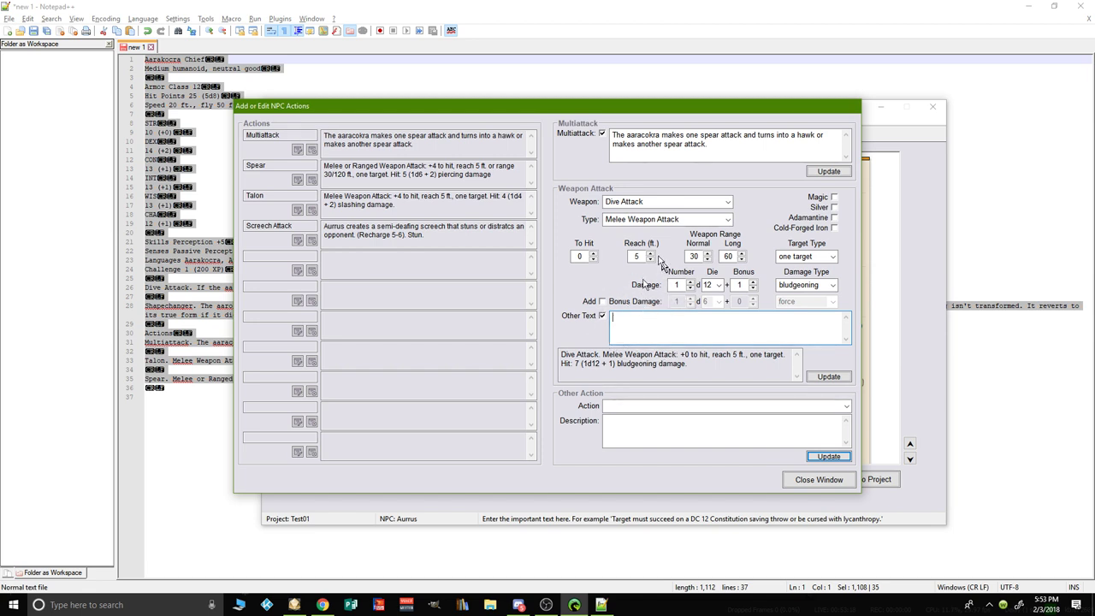
{"action": "left_click", "coordinate": [723, 284]}
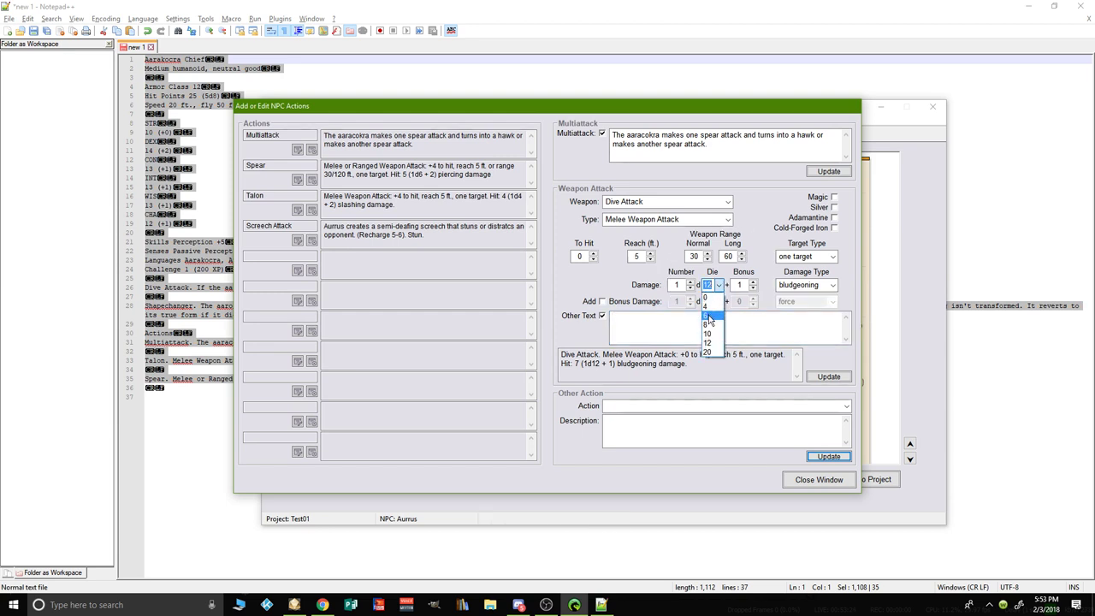
{"action": "left_click", "coordinate": [708, 317]}
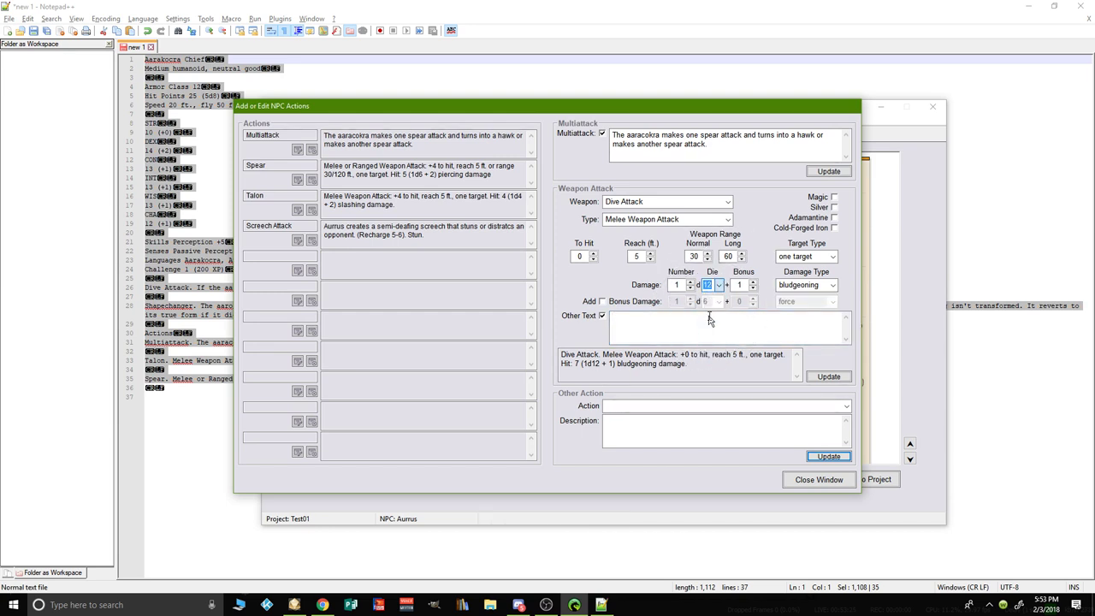
{"action": "left_click", "coordinate": [753, 289]}
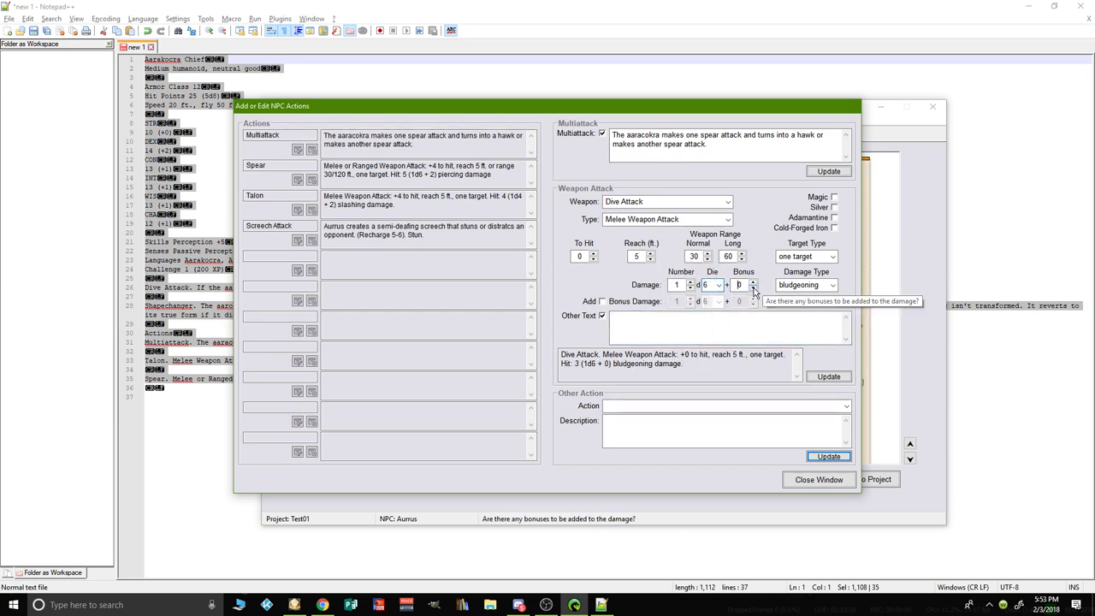
Step: Give Dive Attack the other text "Damage 1D4x ft. fallen from." and add the attack to the actions list
{"action": "left_click", "coordinate": [630, 320]}
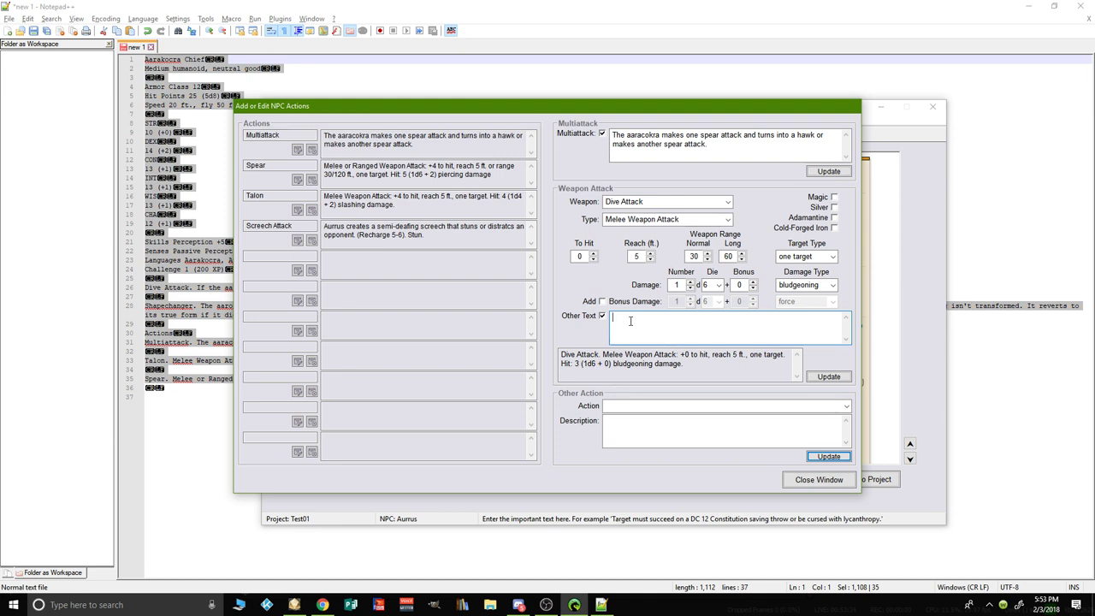
{"action": "type", "text": "Damge 1D4"}
{"action": "left_click", "coordinate": [631, 317]}
{"action": "type", "text": "a"}
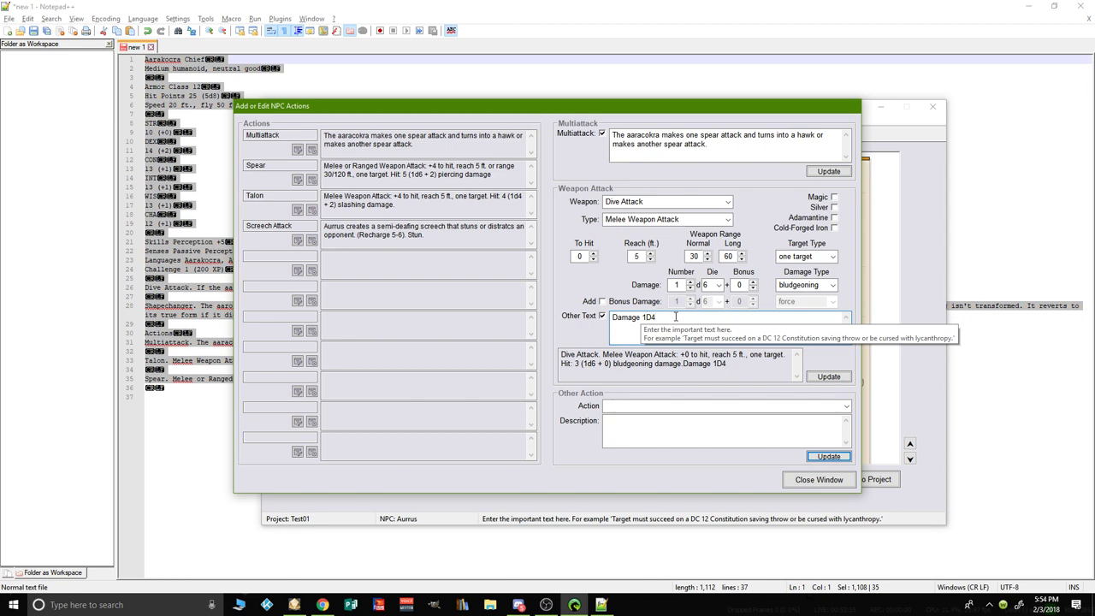
{"action": "type", "text": "x"}
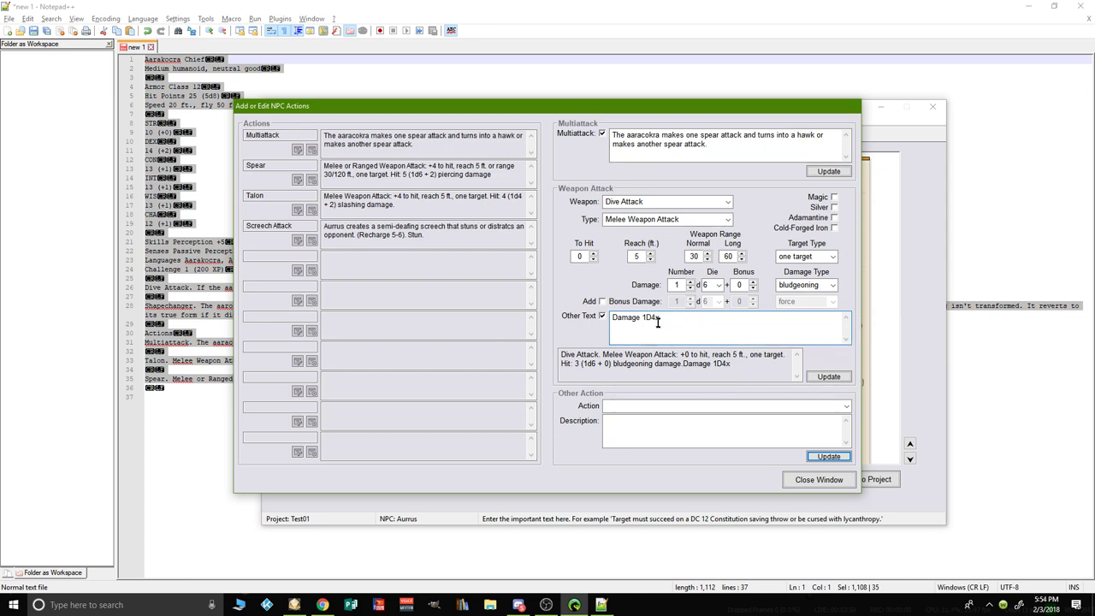
{"action": "key", "text": "Left"}
{"action": "key", "text": "Delete"}
{"action": "key", "text": "BackSpace"}
{"action": "type", "text": "fallen from"}
{"action": "left_click", "coordinate": [693, 329]}
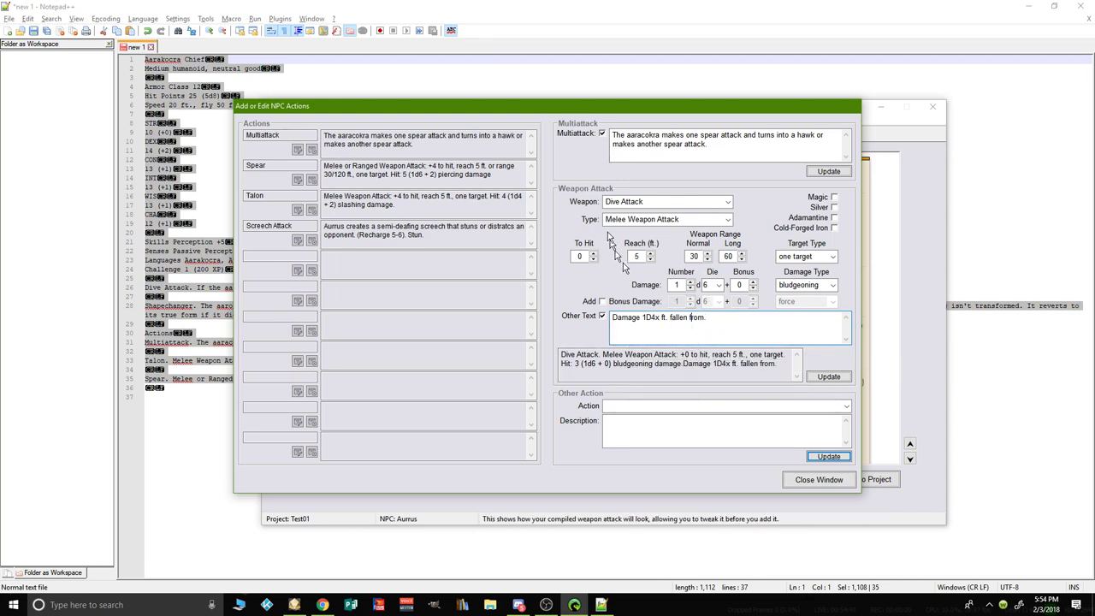
{"action": "left_click", "coordinate": [829, 377]}
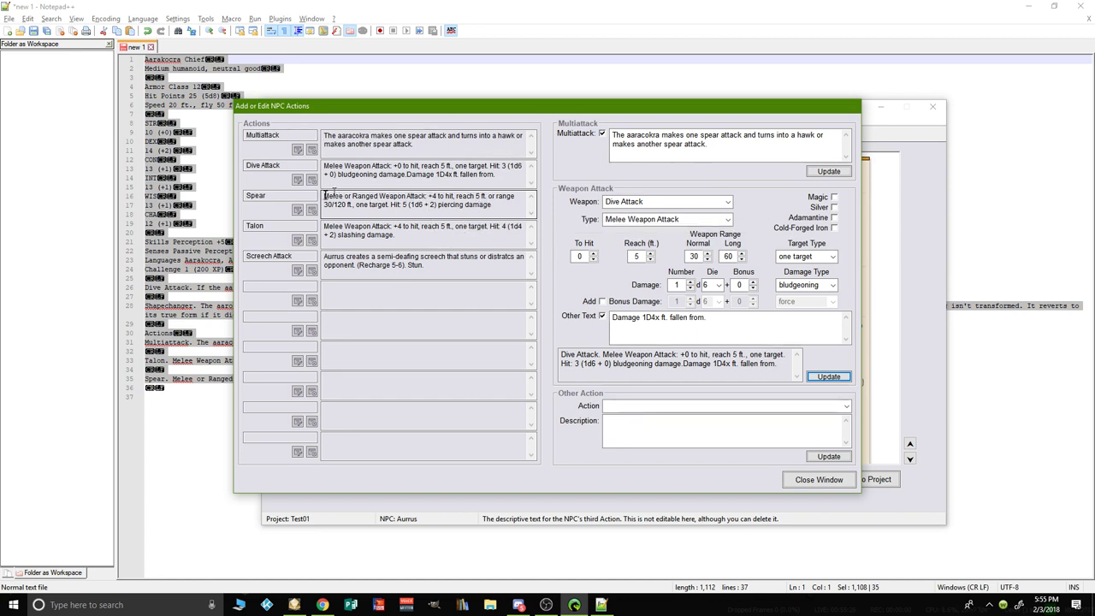
Step: Delete the Dive Attack entry from the NPC's actions list
{"action": "left_click_drag", "start_coordinate": [324, 196], "coordinate": [492, 208]}
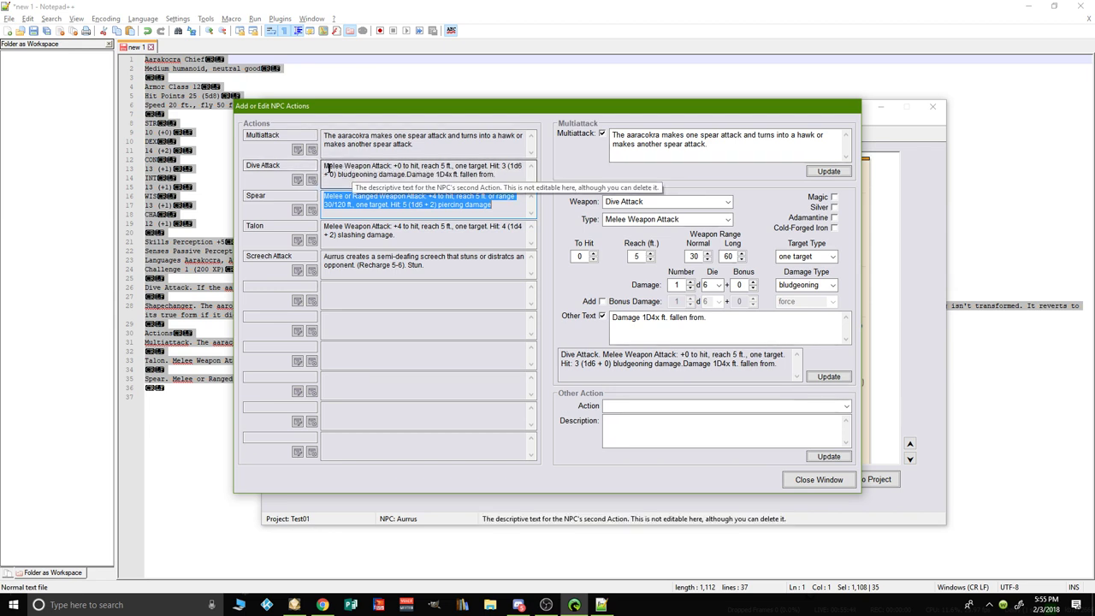
{"action": "left_click_drag", "start_coordinate": [324, 166], "coordinate": [496, 174]}
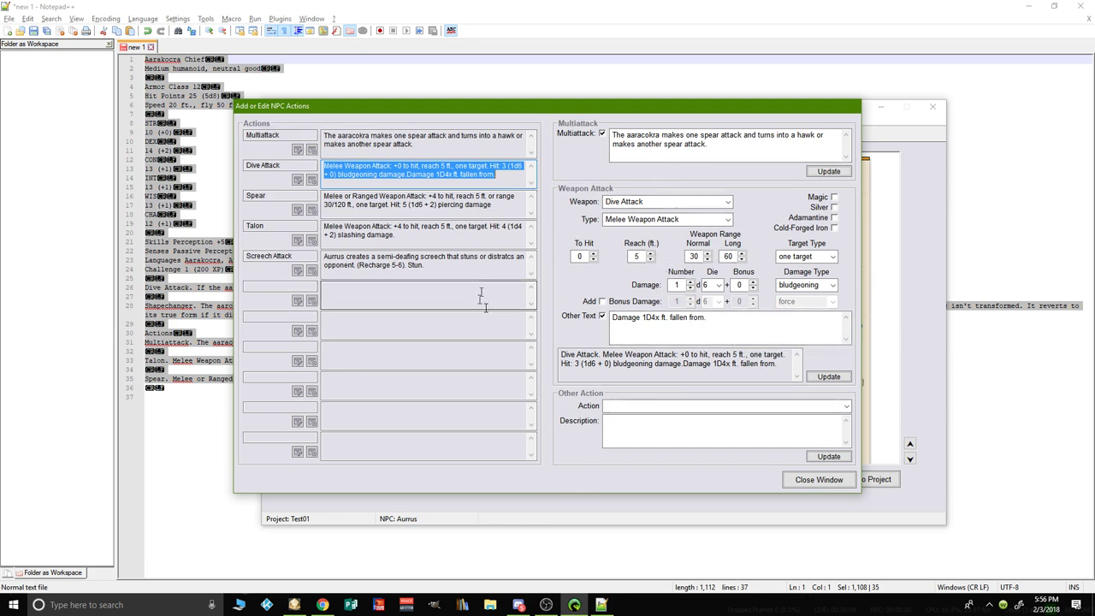
{"action": "left_click", "coordinate": [312, 180]}
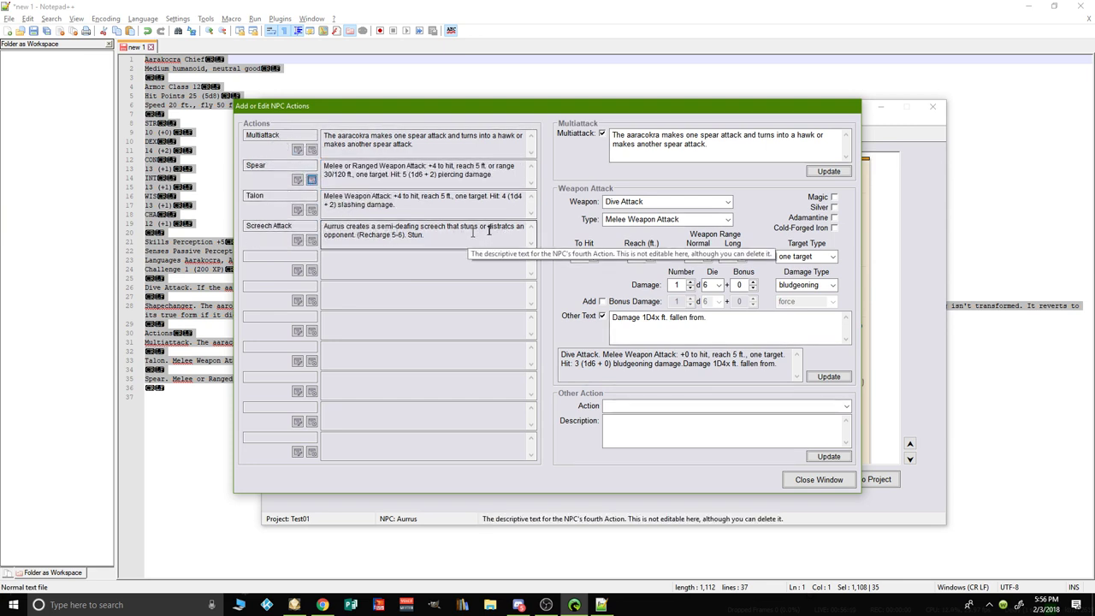
{"action": "left_click", "coordinate": [828, 456]}
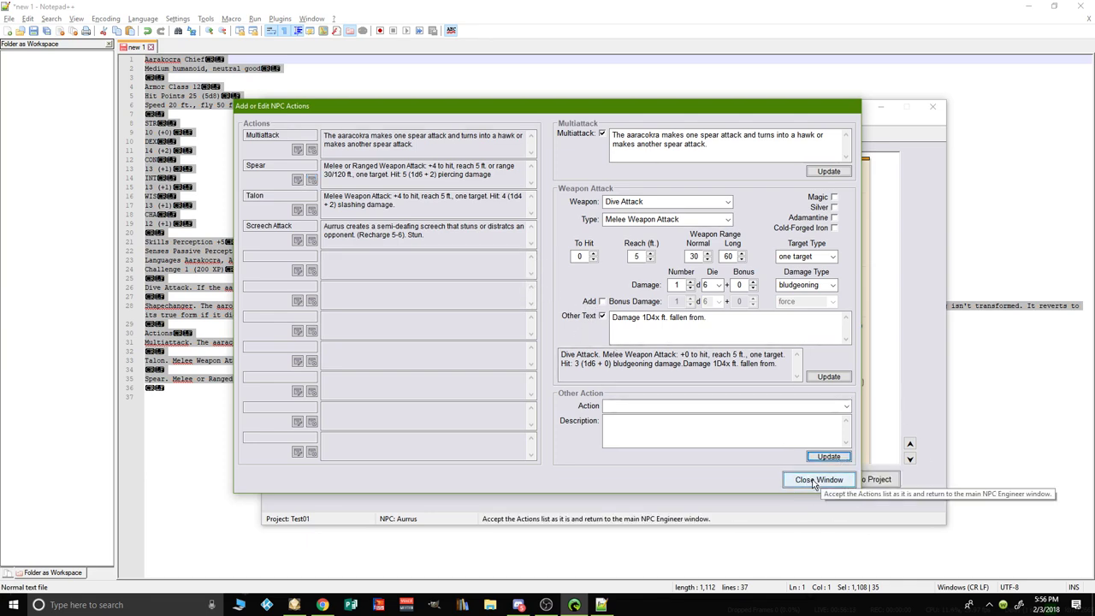
Step: Accept the actions list, return to the main NPC window and save Aurrus
{"action": "left_click", "coordinate": [816, 481]}
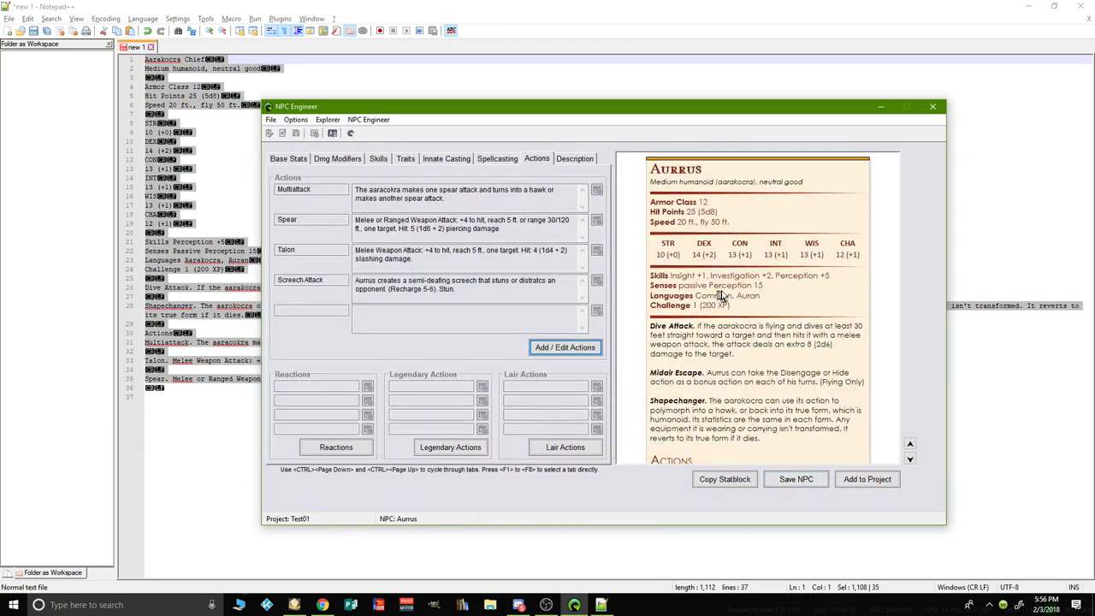
{"action": "scroll", "coordinate": [700, 314], "scroll_direction": "down", "scroll_amount": 3}
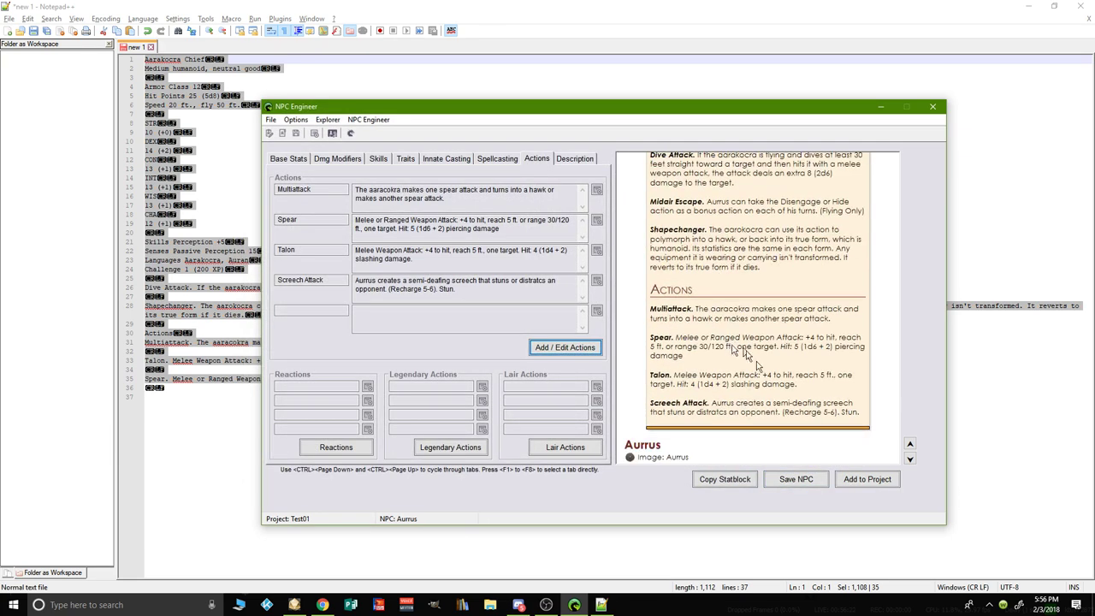
{"action": "left_click", "coordinate": [816, 481]}
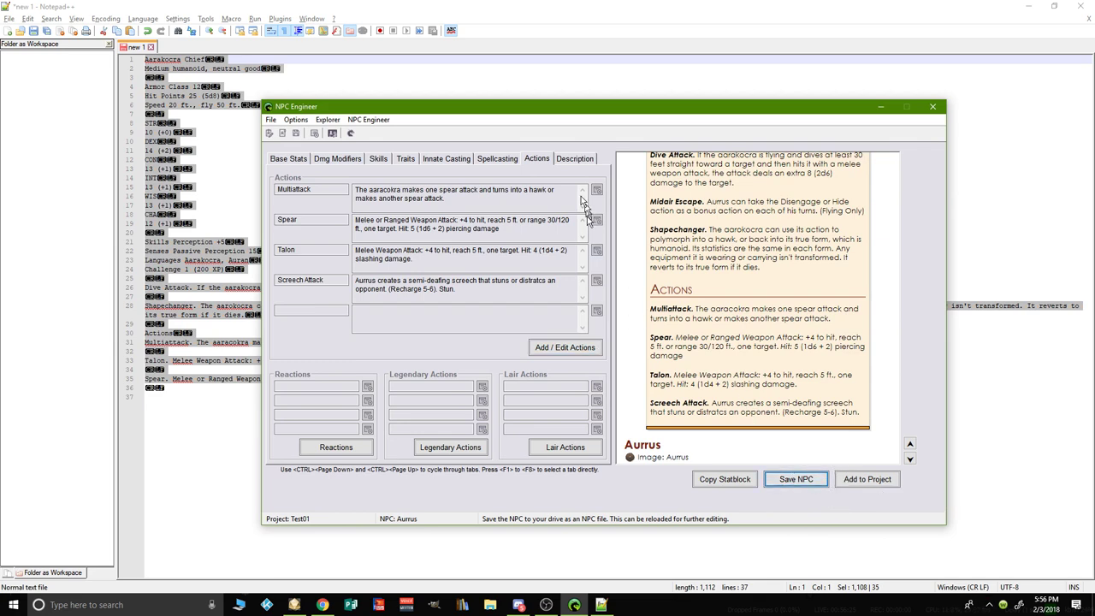
Step: Write the NPC description with the title line "Arrus" and the paragraph "Arrus is a dive bombing chieftan of the..."
{"action": "left_click", "coordinate": [585, 162]}
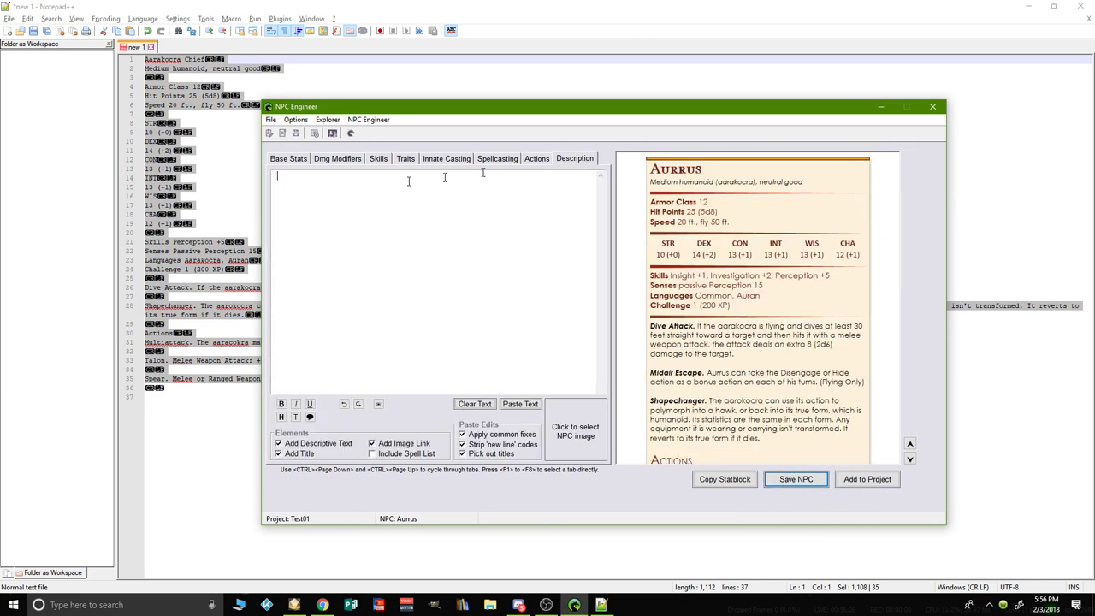
{"action": "left_click", "coordinate": [342, 185]}
{"action": "type", "text": "A"}
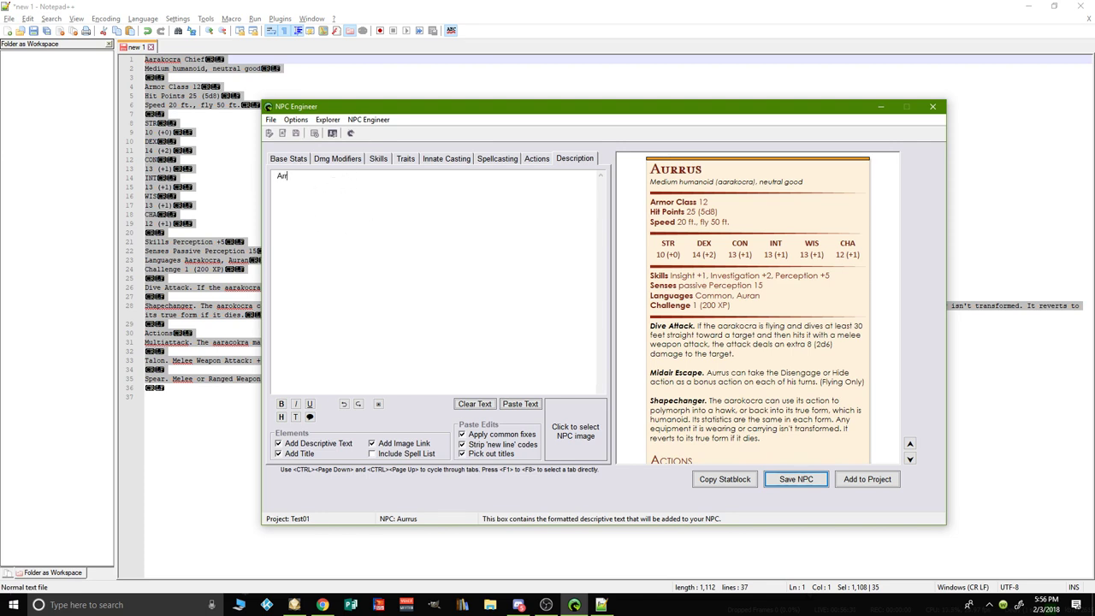
{"action": "type", "text": "rrus"}
{"action": "key", "text": "Return"}
{"action": "key", "text": "Return"}
{"action": "type", "text": "Arrus is a dive b"}
{"action": "type", "text": "ombing c"}
{"action": "type", "text": "eftan of the..."}
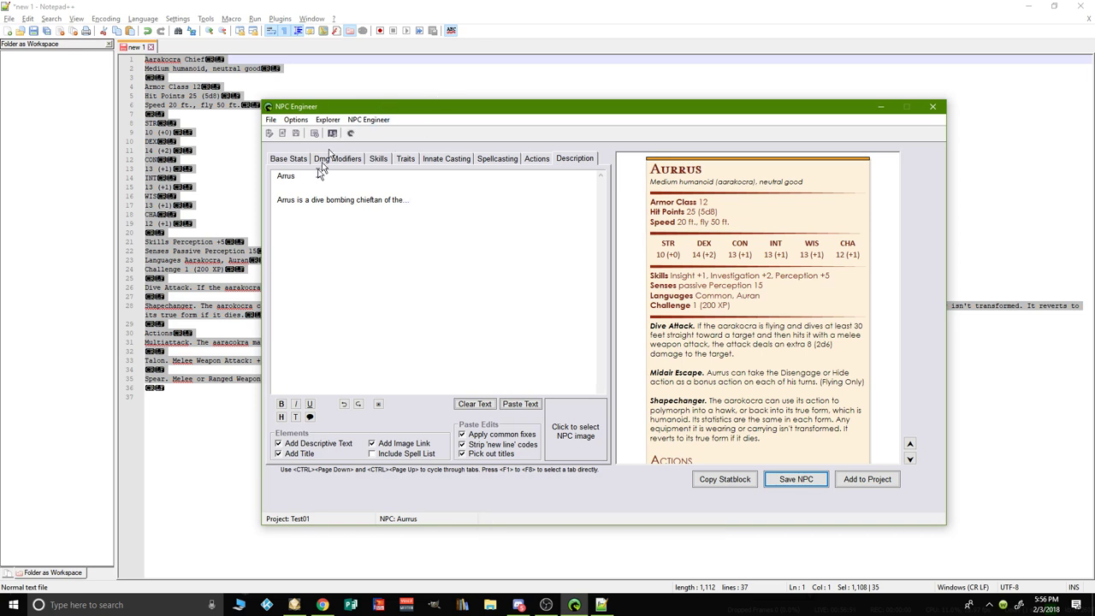
Step: Switch the description editor to its shaded background and format the "Arrus" title line as a heading
{"action": "left_click_drag", "start_coordinate": [313, 176], "coordinate": [253, 175]}
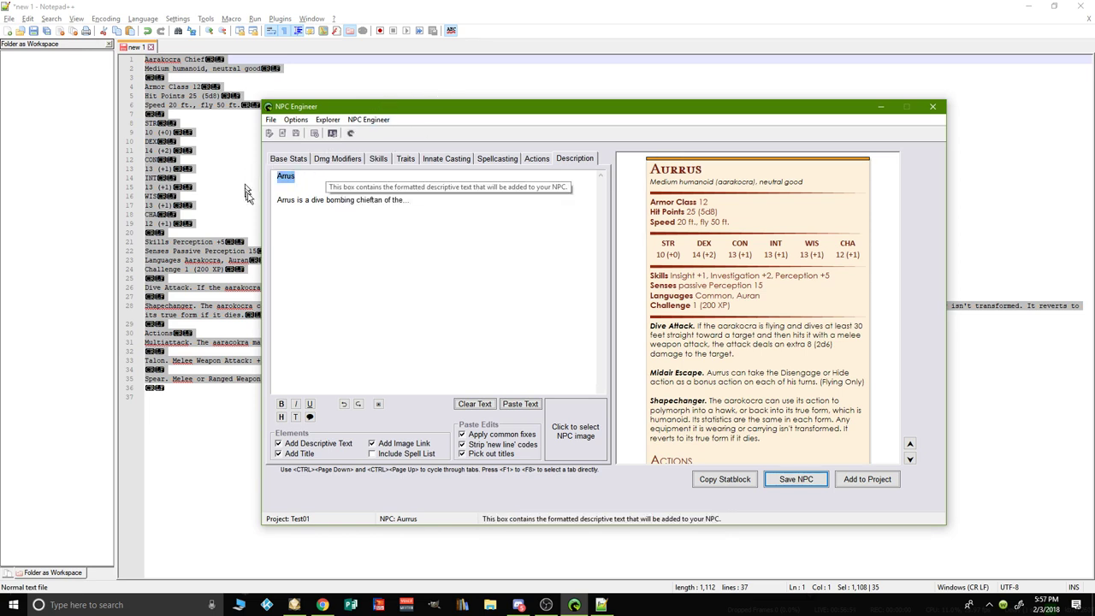
{"action": "left_click", "coordinate": [379, 405]}
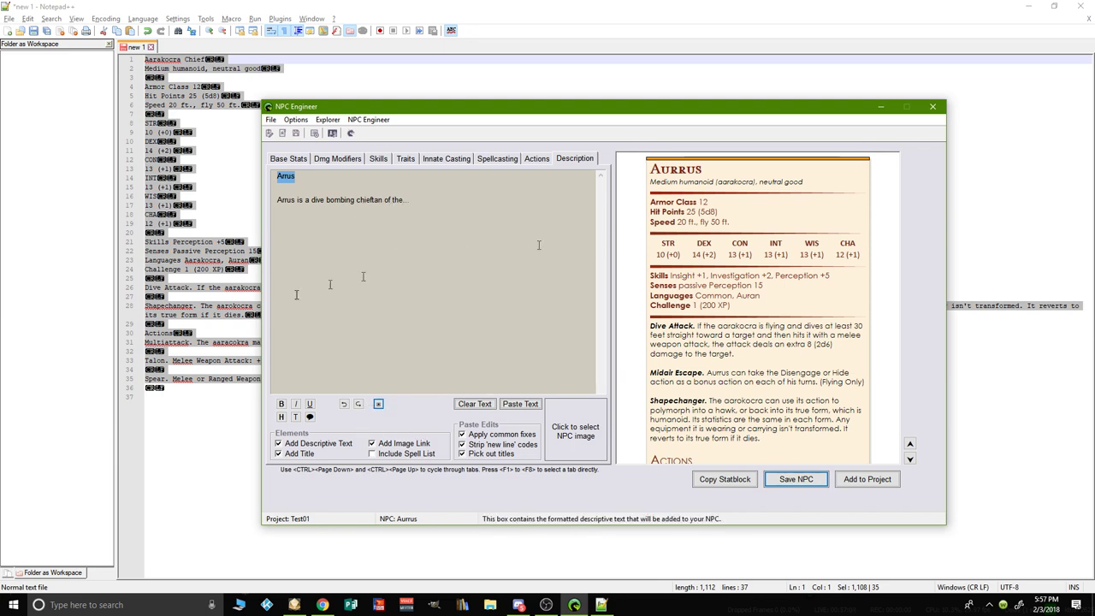
{"action": "left_click", "coordinate": [283, 417]}
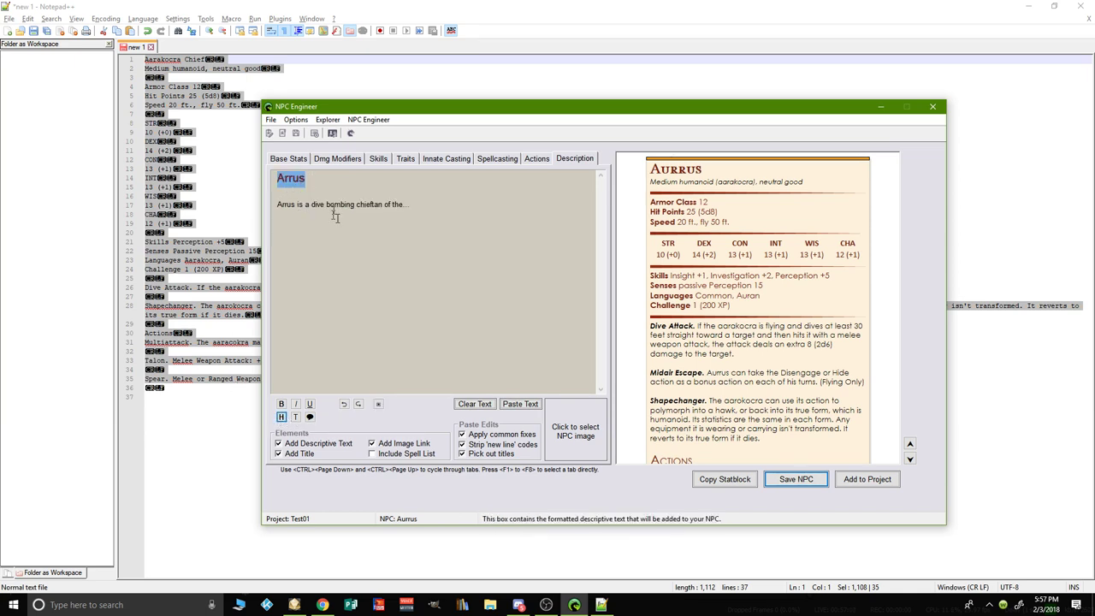
Step: Format the description sentence about the dive bombing chieftan as Chat Frame Text
{"action": "left_click_drag", "start_coordinate": [414, 205], "coordinate": [272, 205]}
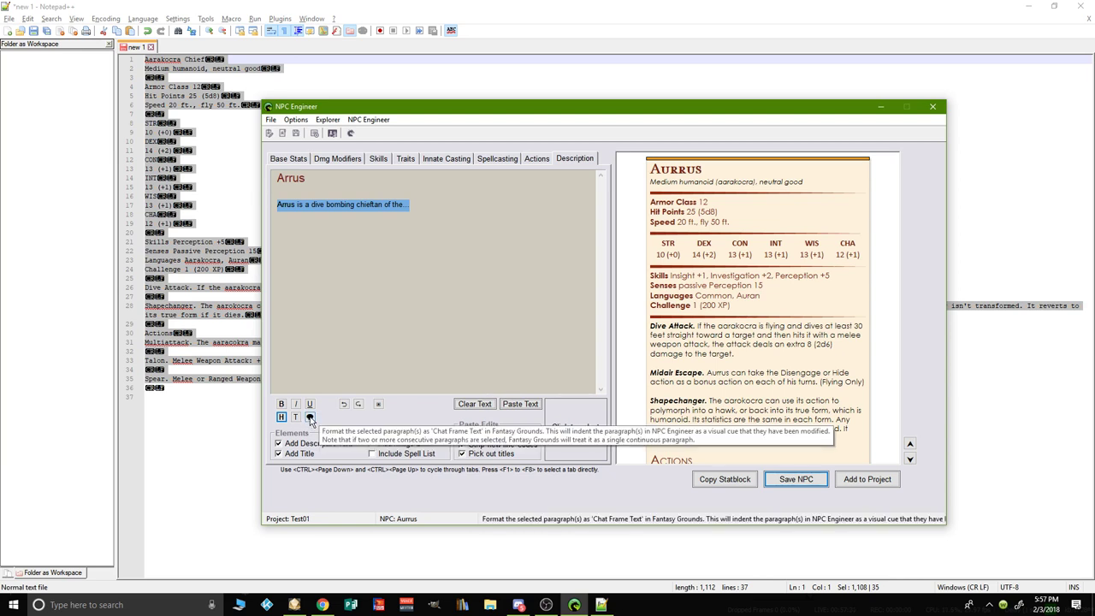
{"action": "left_click", "coordinate": [311, 419]}
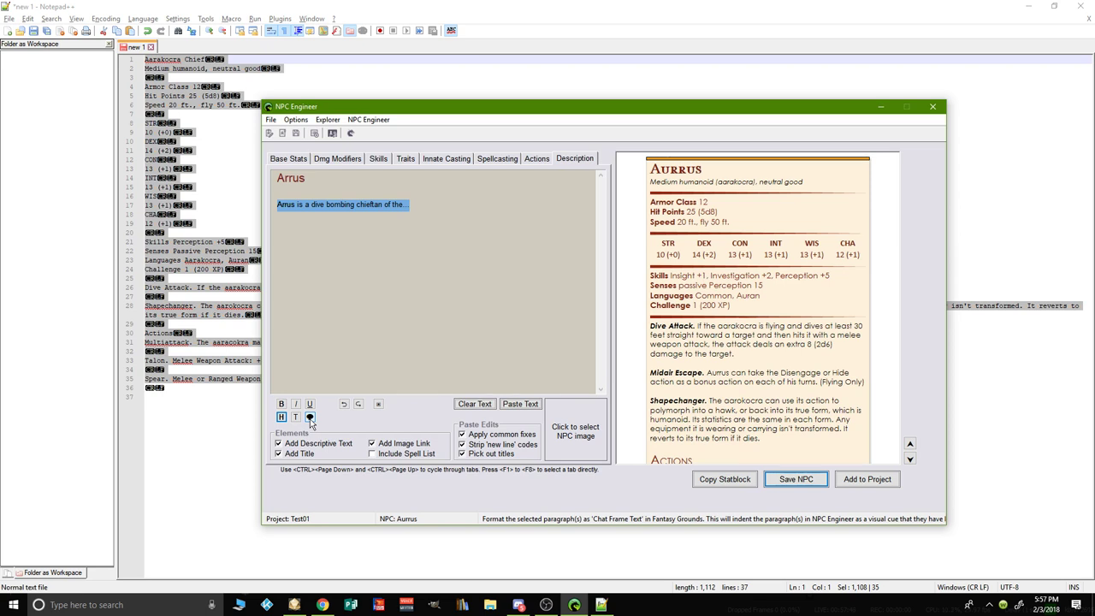
{"action": "left_click", "coordinate": [310, 417]}
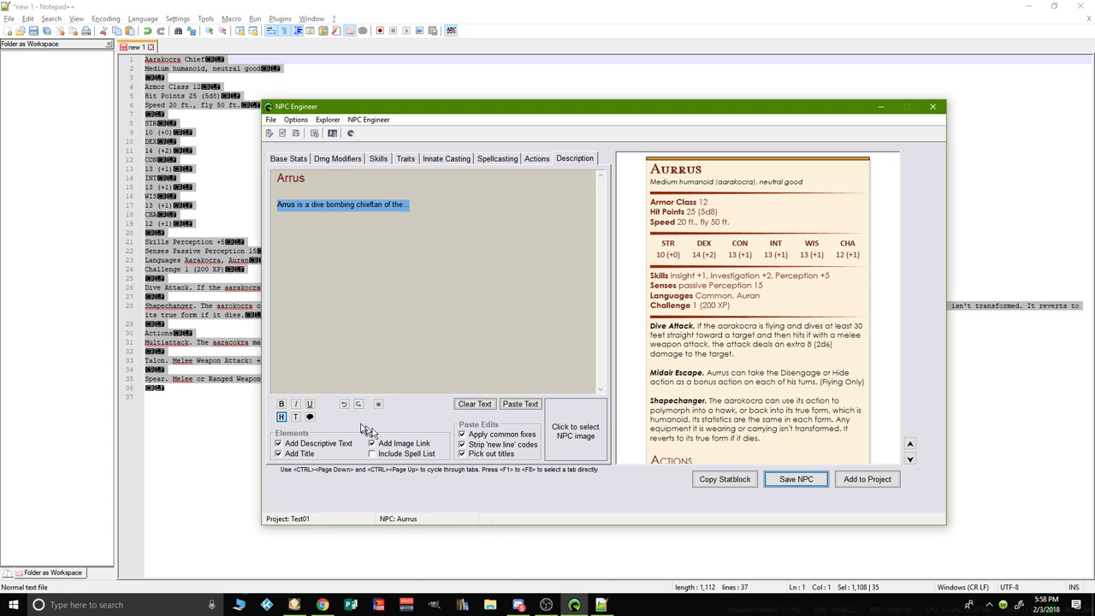
{"action": "left_click", "coordinate": [311, 417]}
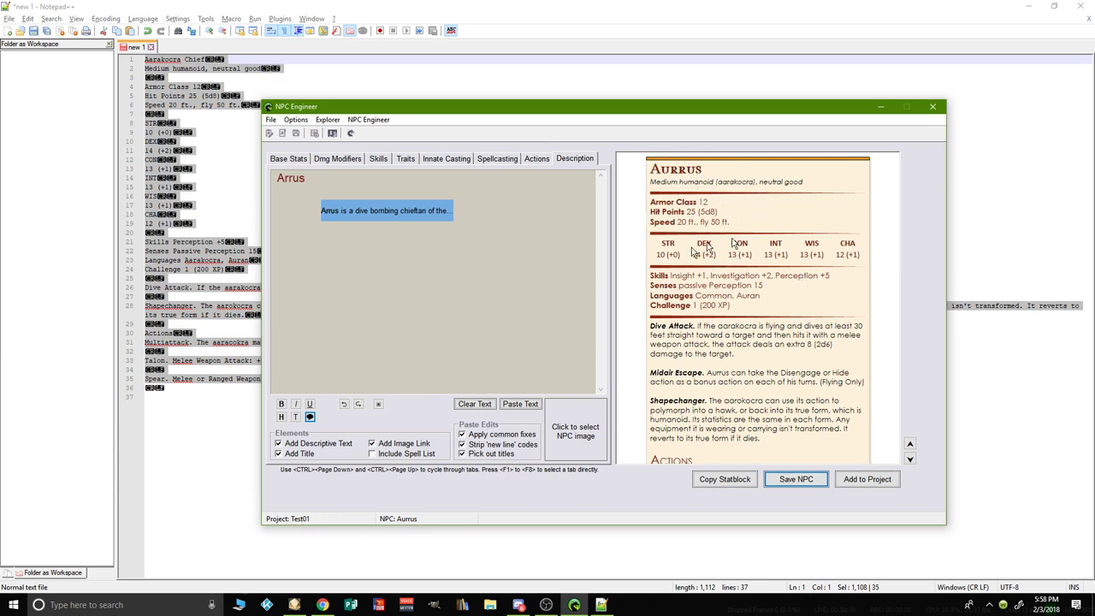
Step: Review the stat block preview down to the actions and image link, and return to its beginning
{"action": "left_click", "coordinate": [910, 459]}
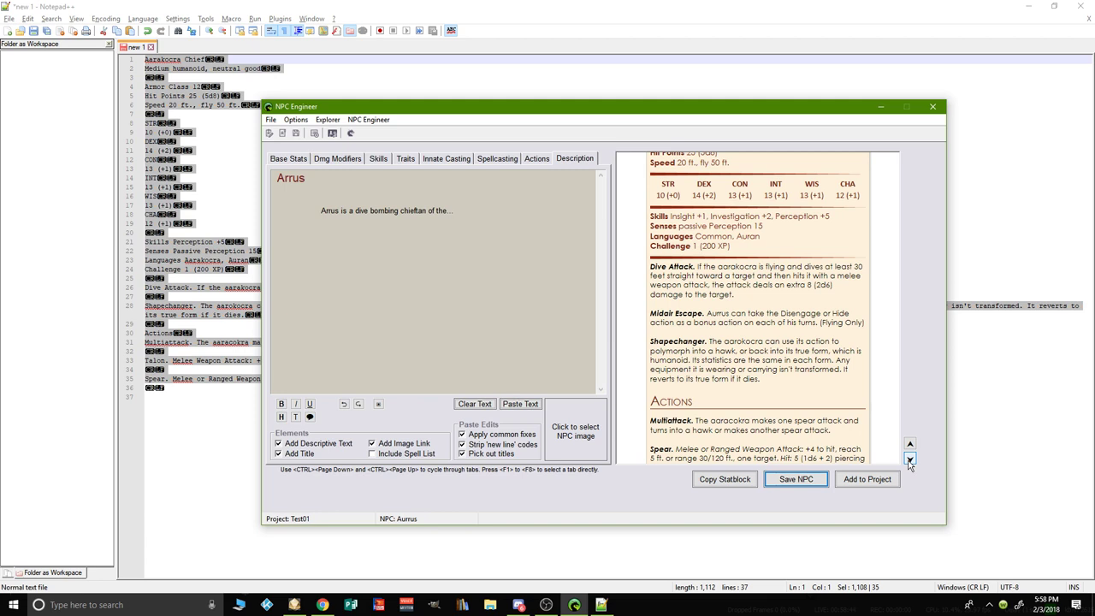
{"action": "left_click", "coordinate": [911, 459]}
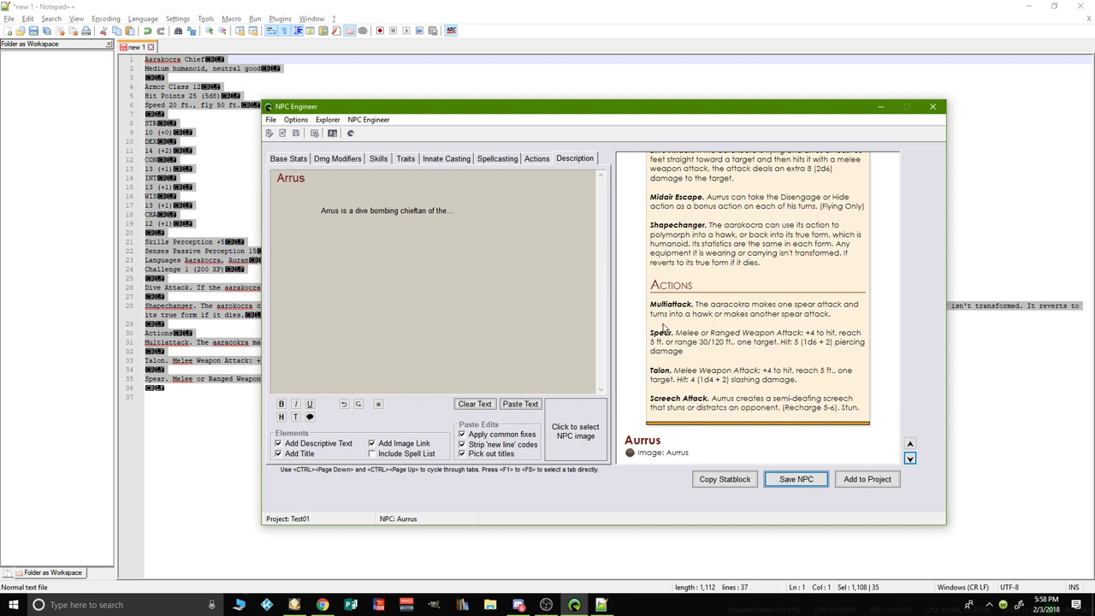
{"action": "left_click", "coordinate": [911, 445]}
{"action": "left_click", "coordinate": [910, 444]}
{"action": "left_click", "coordinate": [911, 444]}
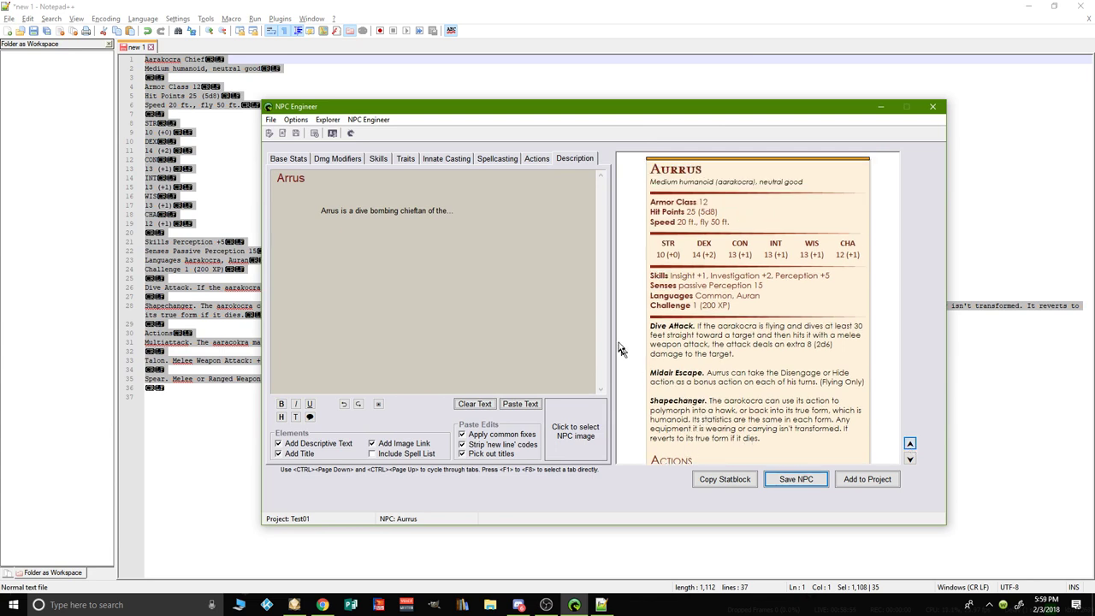
Step: Toggle Aurrus's Unique option off and back on in the base stats, and save the NPC
{"action": "left_click", "coordinate": [291, 160]}
{"action": "left_click", "coordinate": [370, 204]}
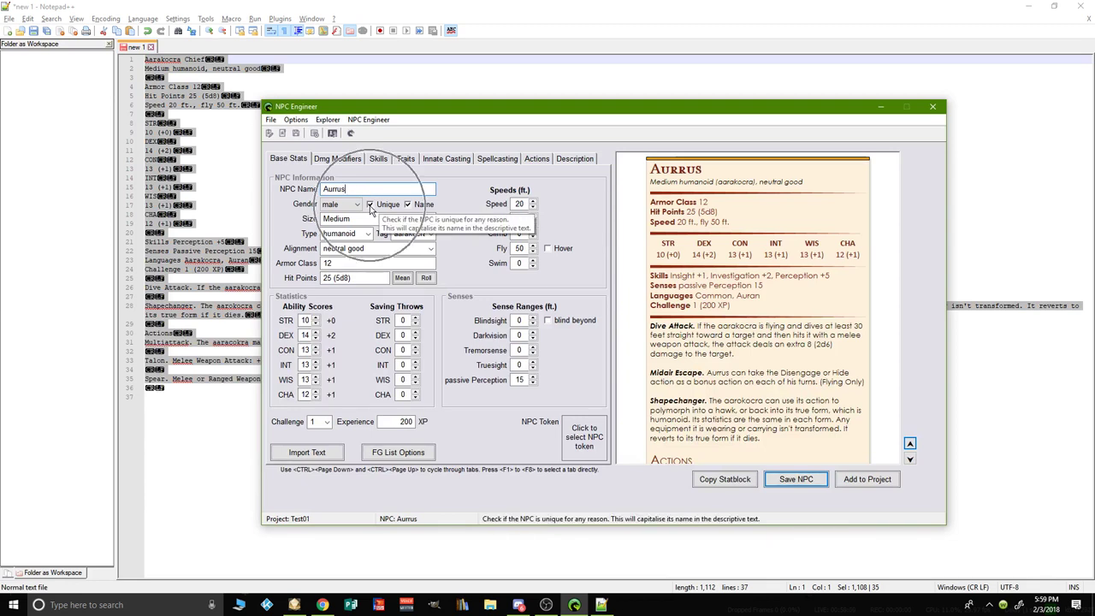
{"action": "left_click", "coordinate": [370, 205]}
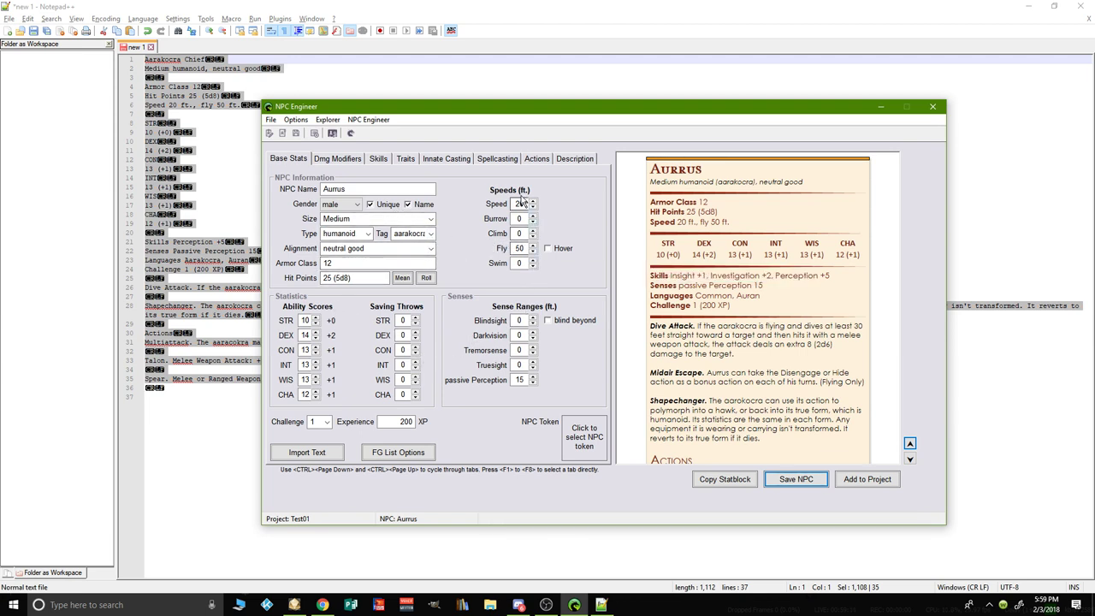
{"action": "left_click", "coordinate": [798, 483]}
Step: Switch to Chrome and search Google for "aarakocra" in a new tab
{"action": "left_click", "coordinate": [571, 423]}
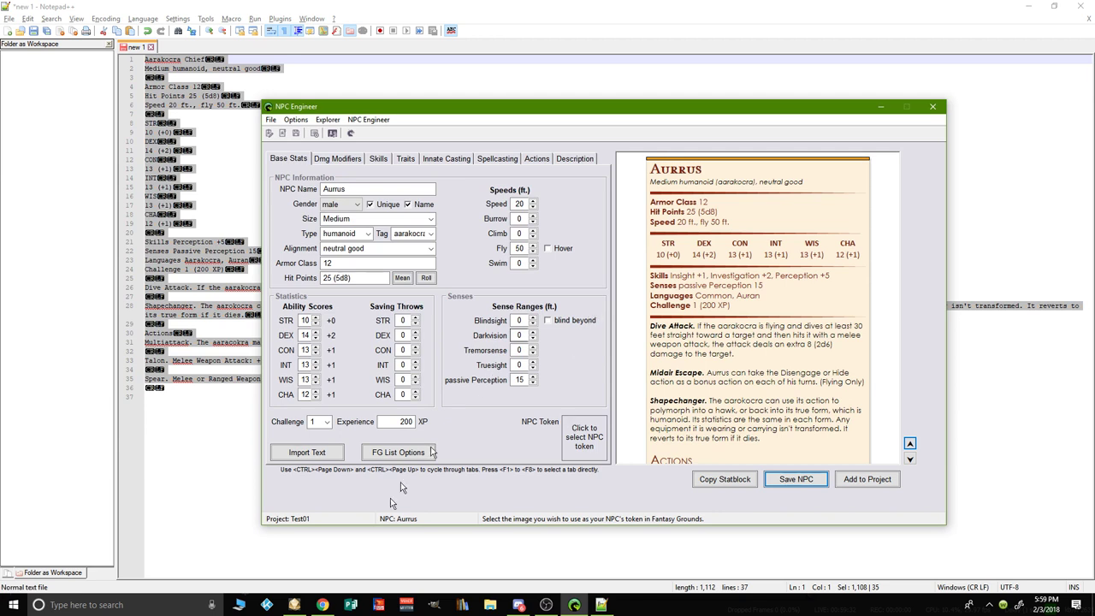
{"action": "mouse_move", "coordinate": [331, 606]}
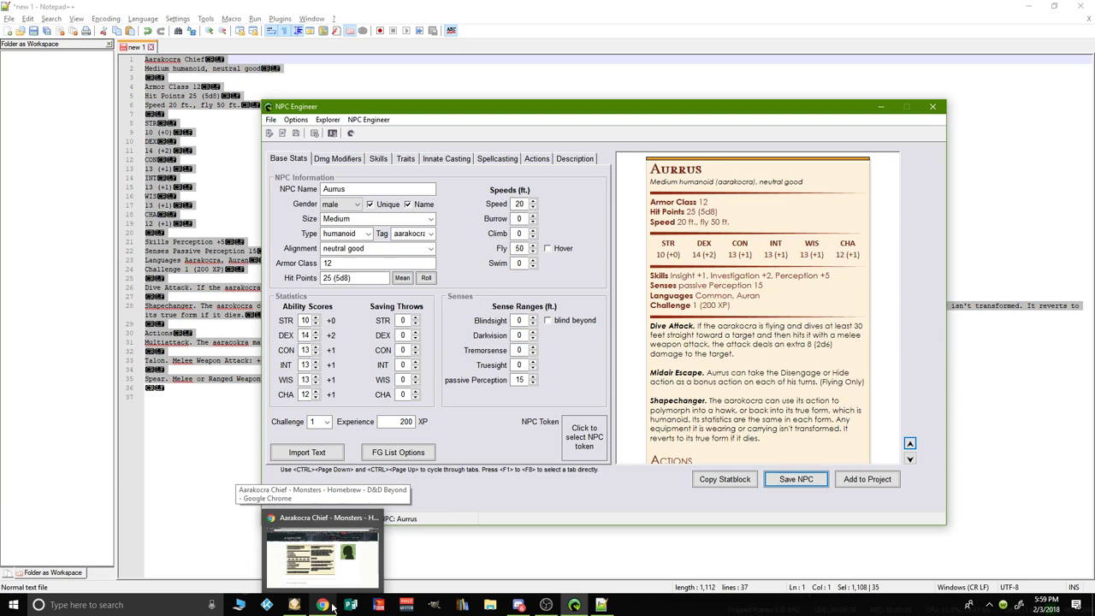
{"action": "left_click", "coordinate": [331, 606]}
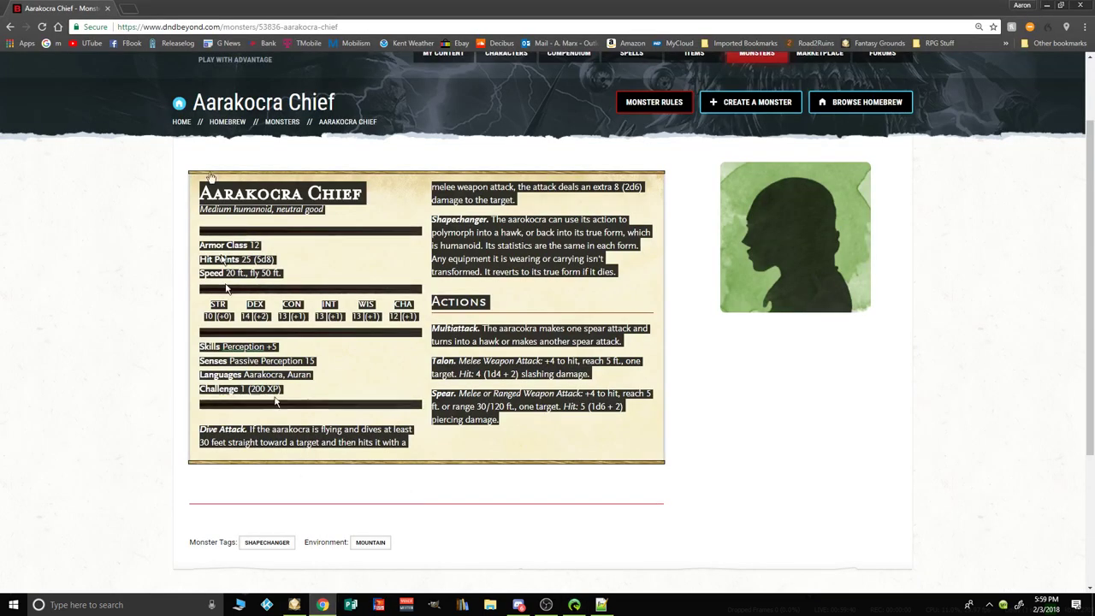
{"action": "left_click", "coordinate": [127, 9]}
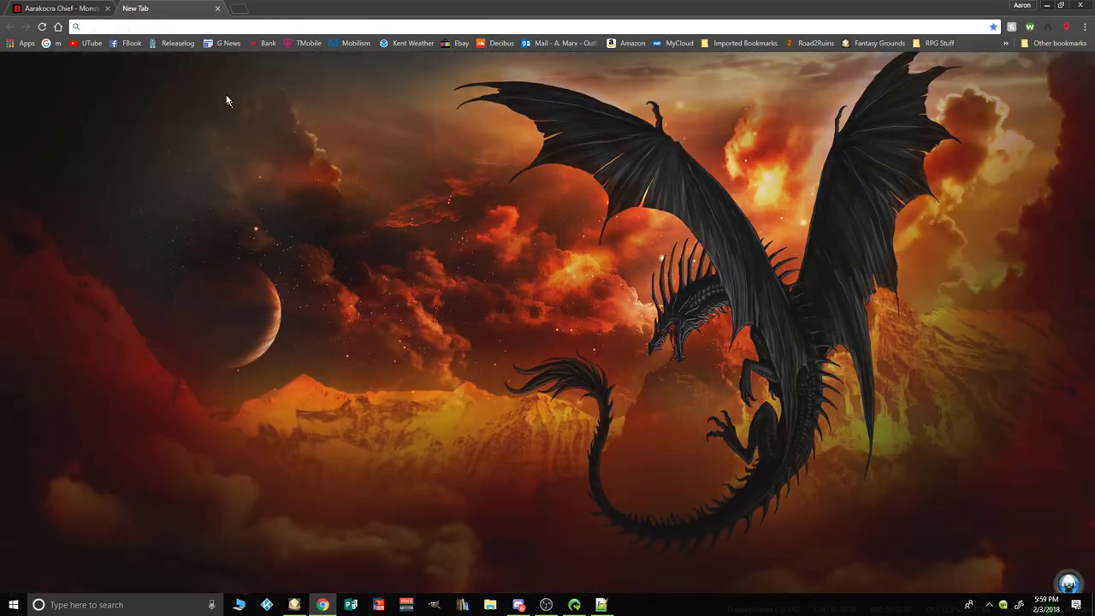
{"action": "left_click", "coordinate": [455, 73]}
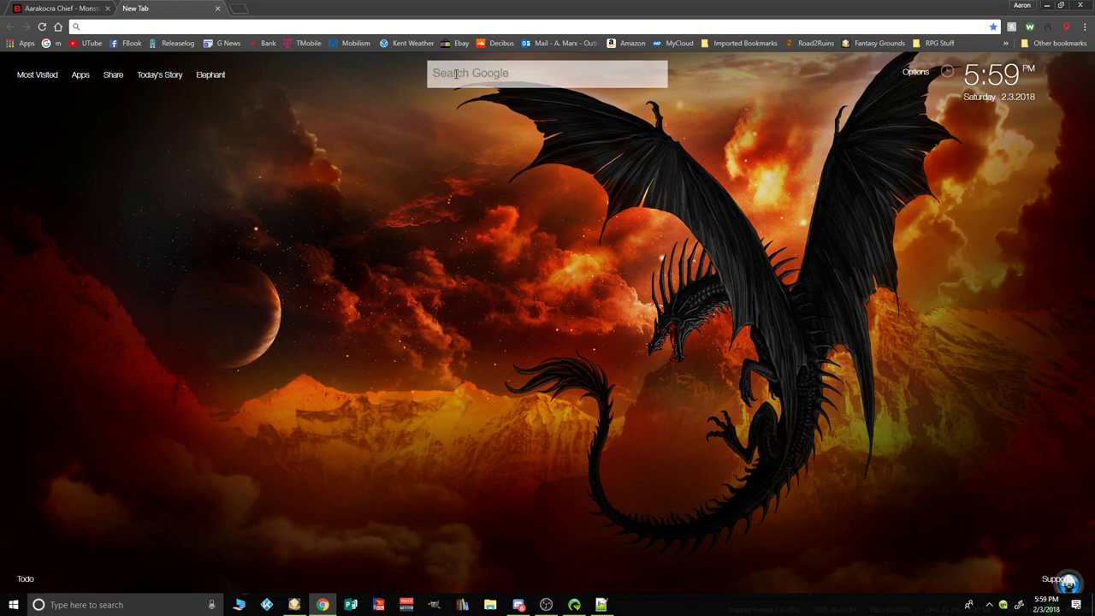
{"action": "type", "text": "A"}
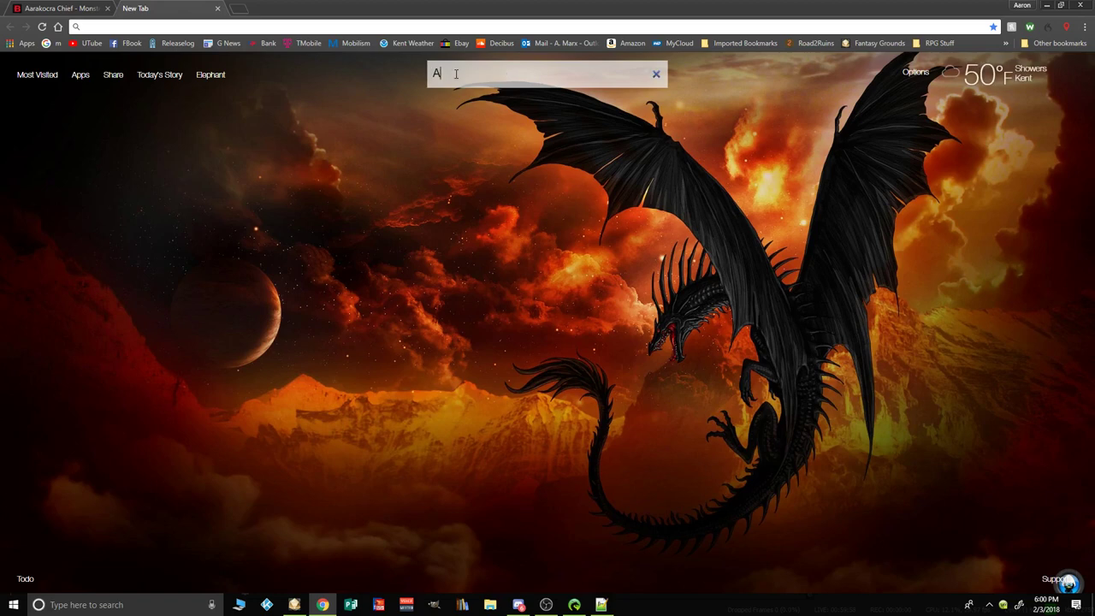
{"action": "type", "text": "arokockra"}
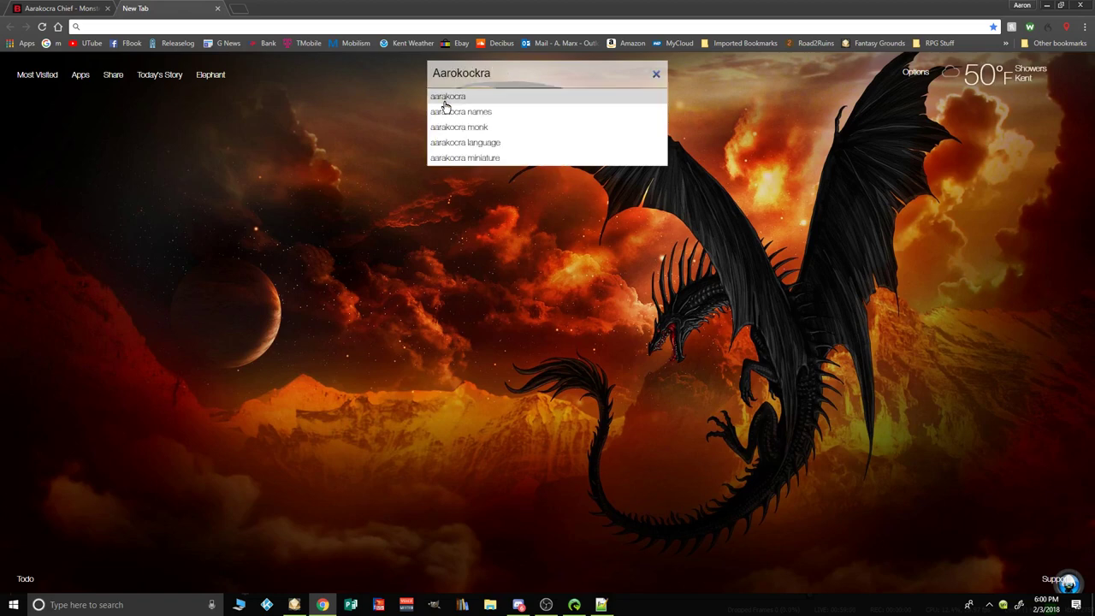
{"action": "left_click", "coordinate": [446, 100]}
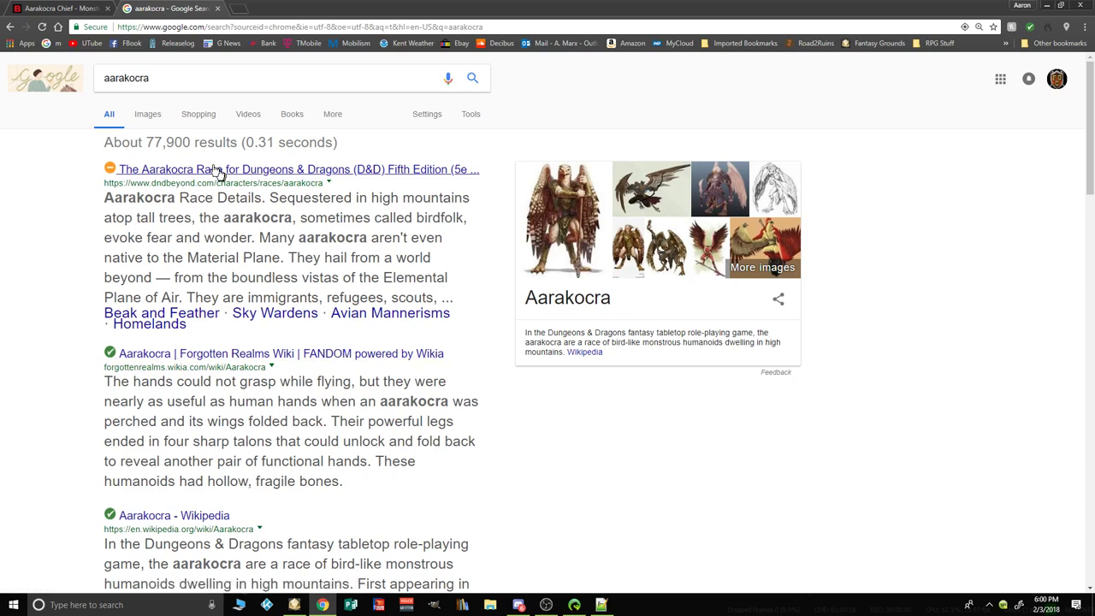
Step: Show the image results for aarakocra and refine the search to "aarakocra.png"
{"action": "left_click", "coordinate": [151, 115]}
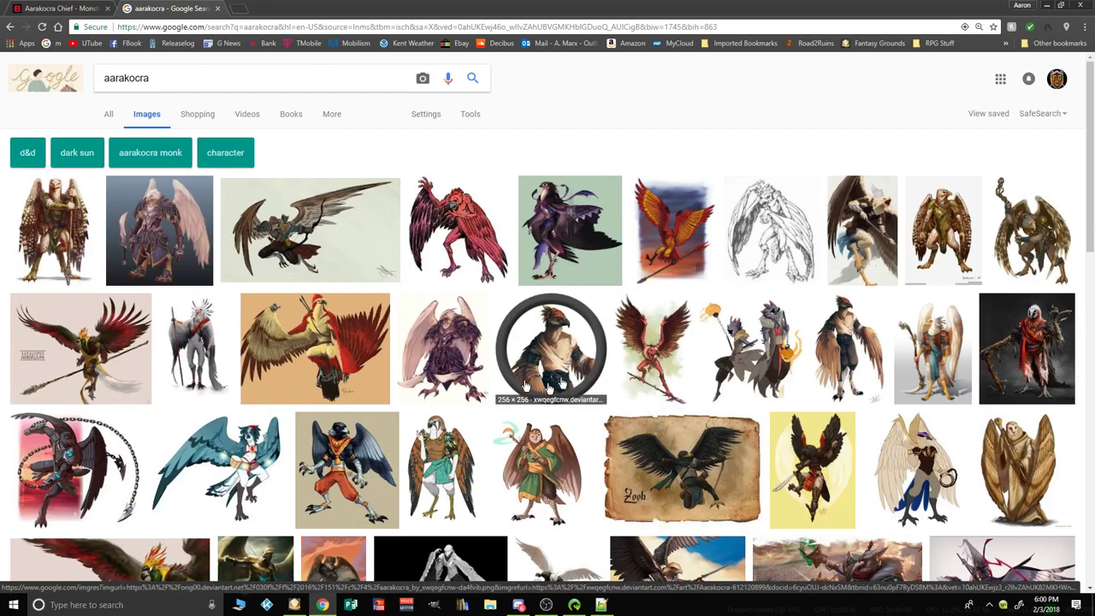
{"action": "scroll", "coordinate": [560, 395], "scroll_direction": "down", "scroll_amount": 2}
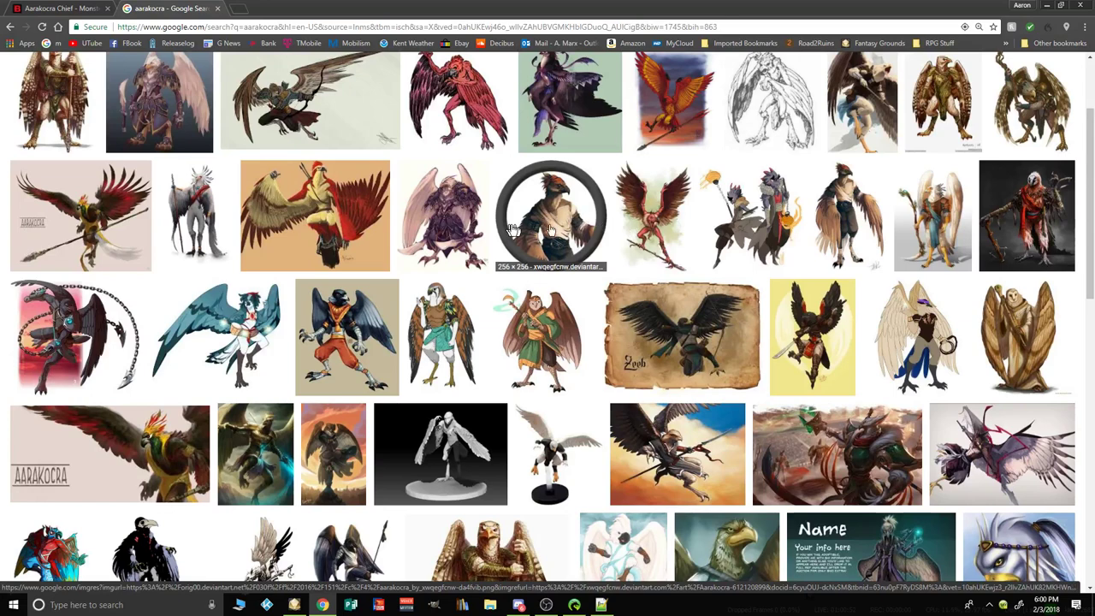
{"action": "scroll", "coordinate": [794, 343], "scroll_direction": "up", "scroll_amount": 1}
{"action": "scroll", "coordinate": [794, 342], "scroll_direction": "up", "scroll_amount": 1}
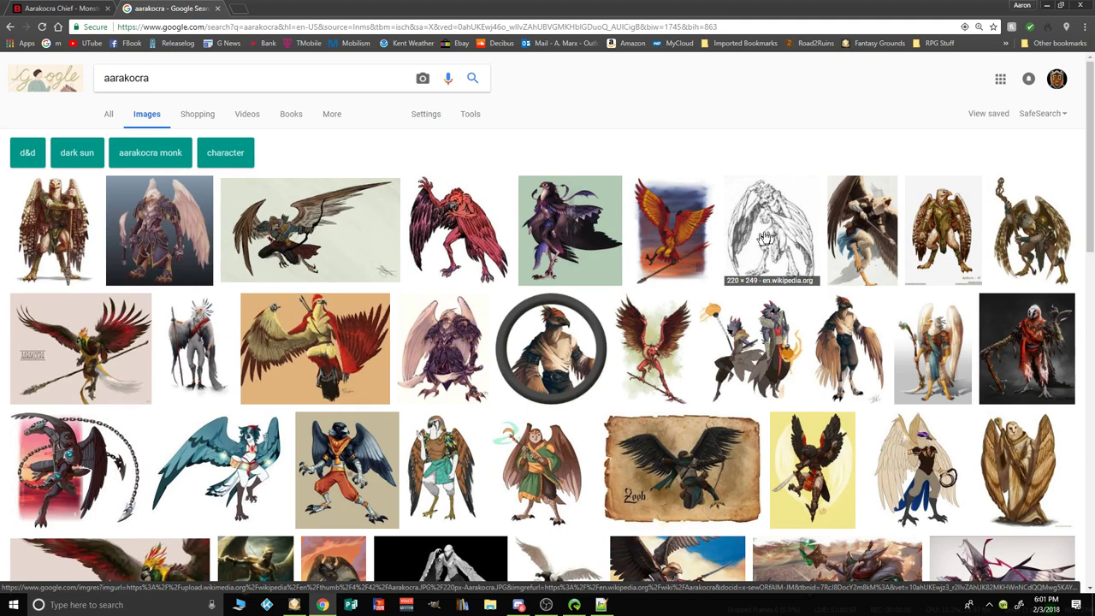
{"action": "left_click", "coordinate": [203, 84]}
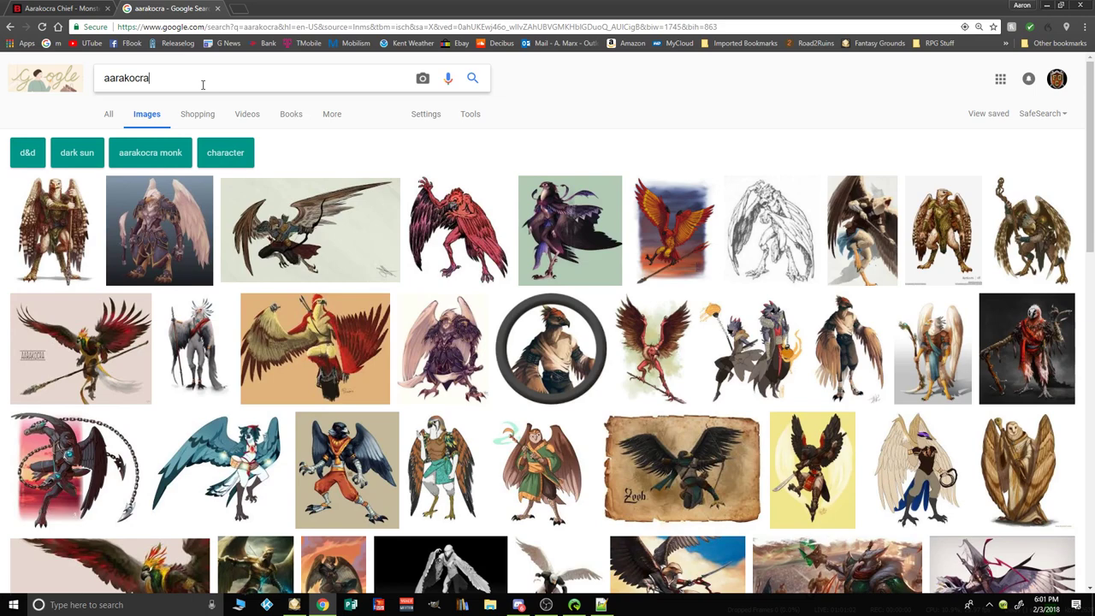
{"action": "type", "text": ".png"}
{"action": "key", "text": "Return"}
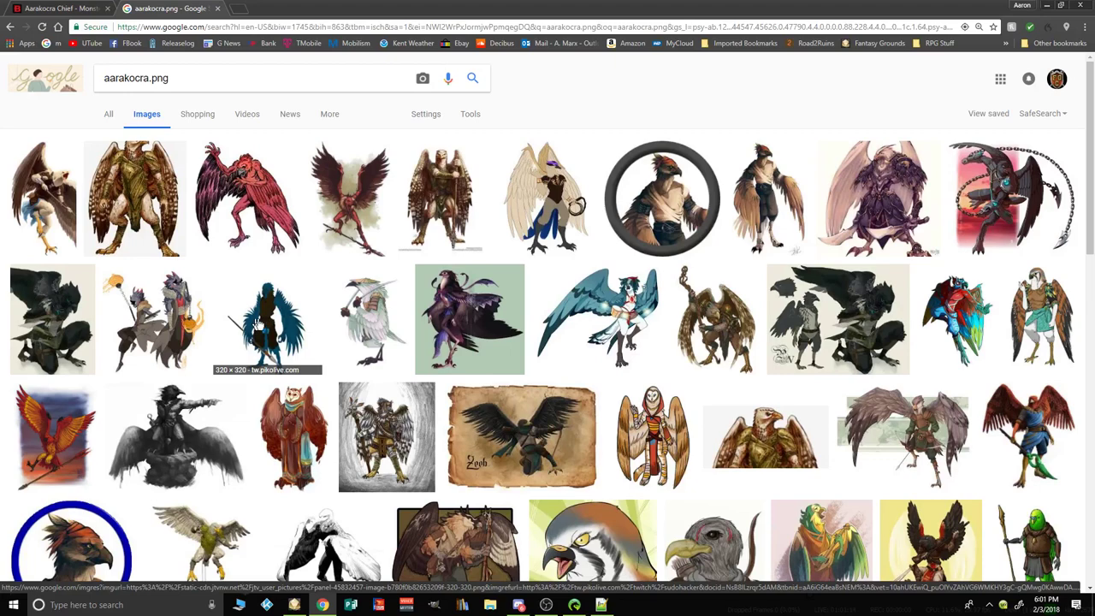
Step: Browse the aarakocra.png image results for artwork suitable as a token for the NPC
{"action": "scroll", "coordinate": [789, 316], "scroll_direction": "down", "scroll_amount": 2}
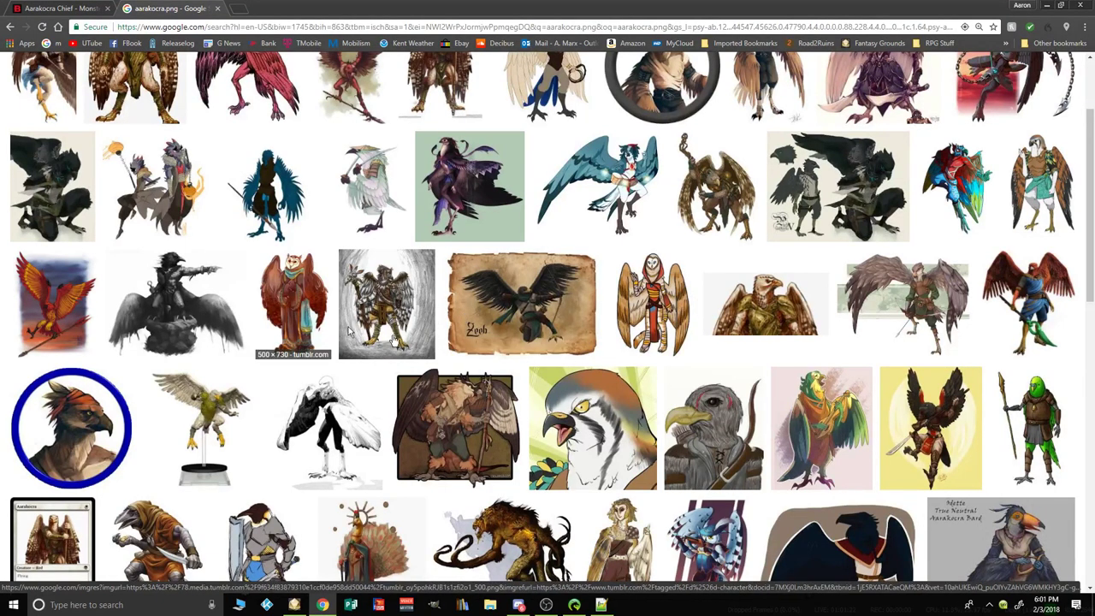
{"action": "scroll", "coordinate": [576, 421], "scroll_direction": "down", "scroll_amount": 2}
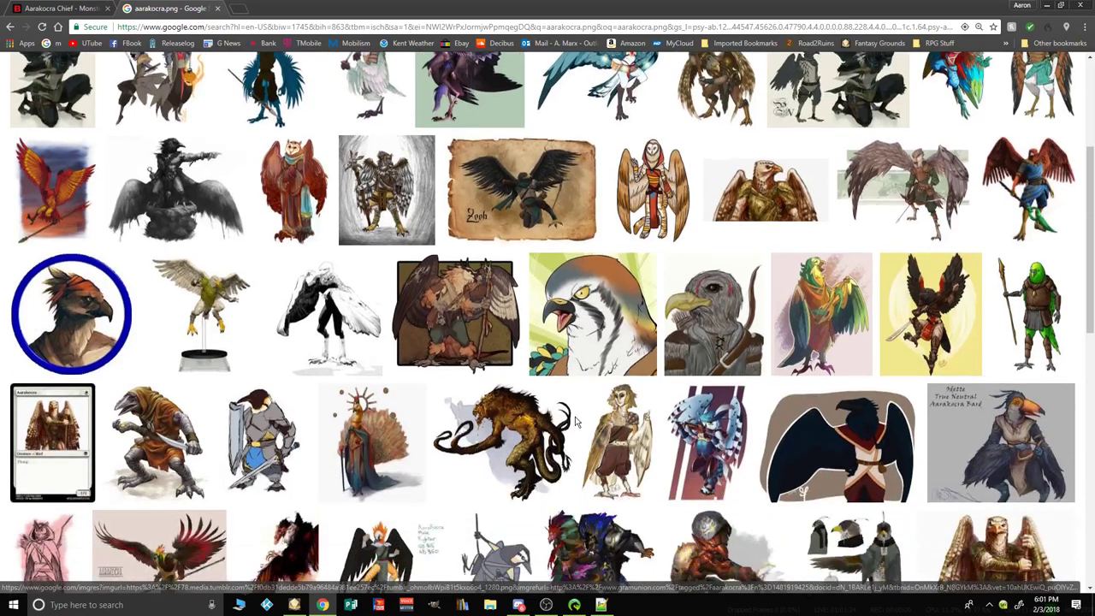
{"action": "scroll", "coordinate": [576, 421], "scroll_direction": "down", "scroll_amount": 2}
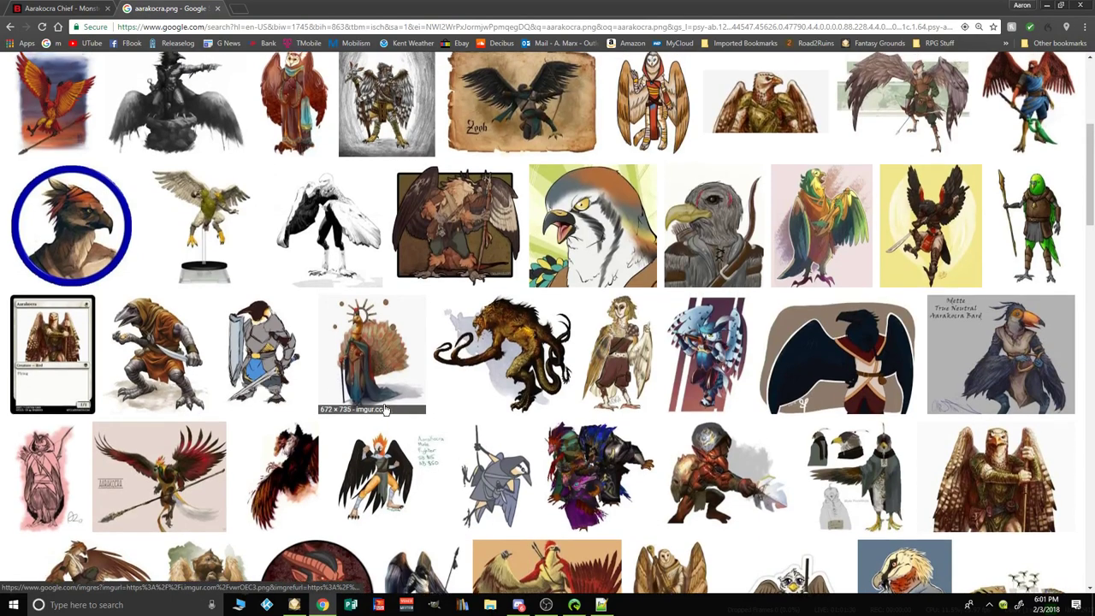
{"action": "scroll", "coordinate": [385, 409], "scroll_direction": "up", "scroll_amount": 4}
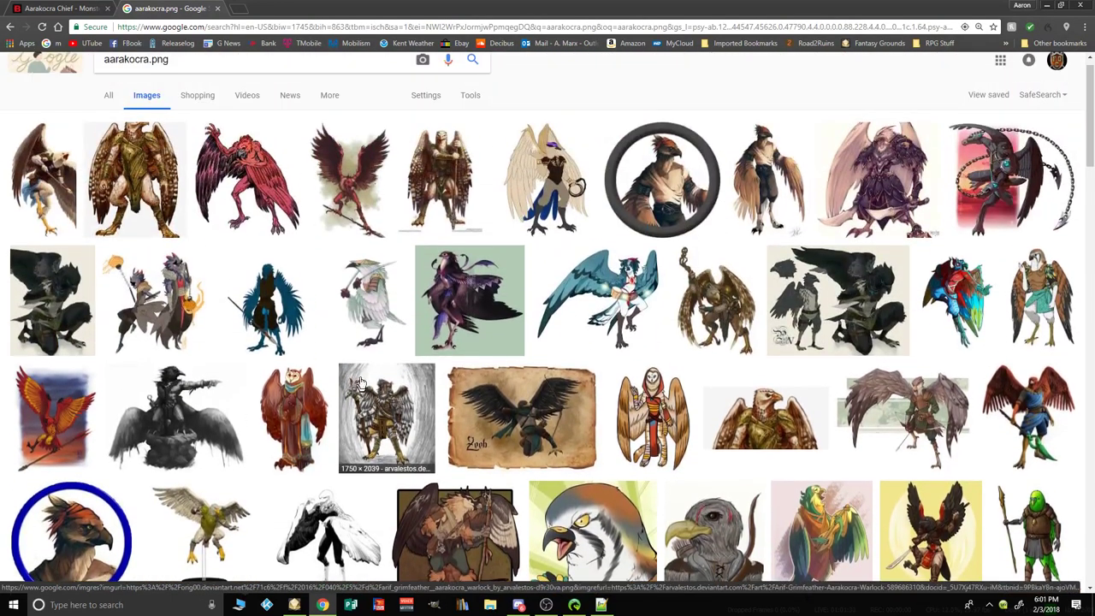
{"action": "scroll", "coordinate": [291, 343], "scroll_direction": "up", "scroll_amount": 1}
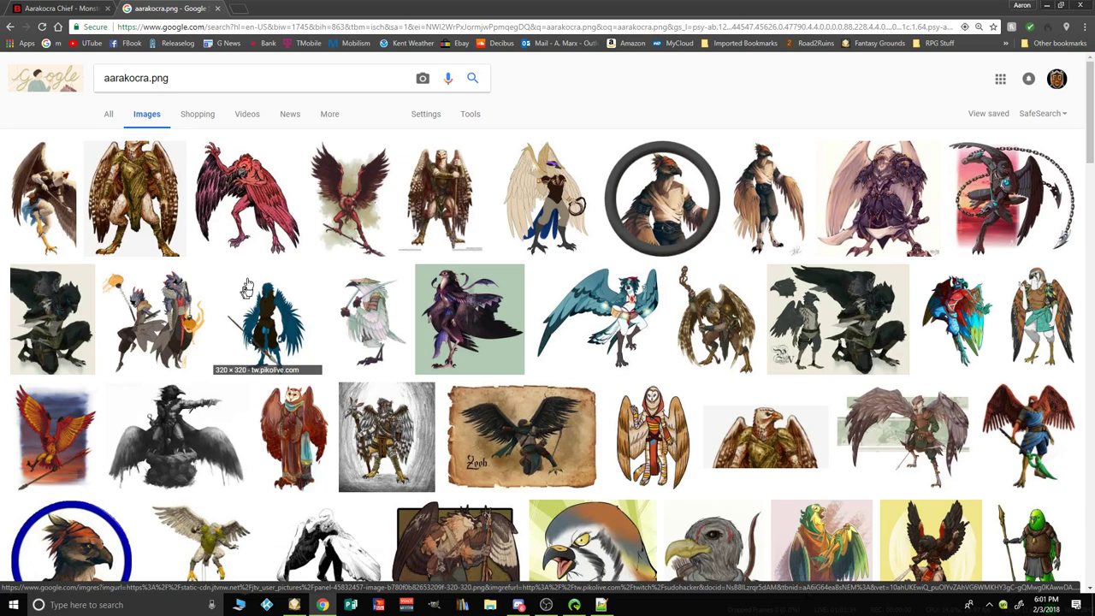
{"action": "scroll", "coordinate": [320, 430], "scroll_direction": "down", "scroll_amount": 2}
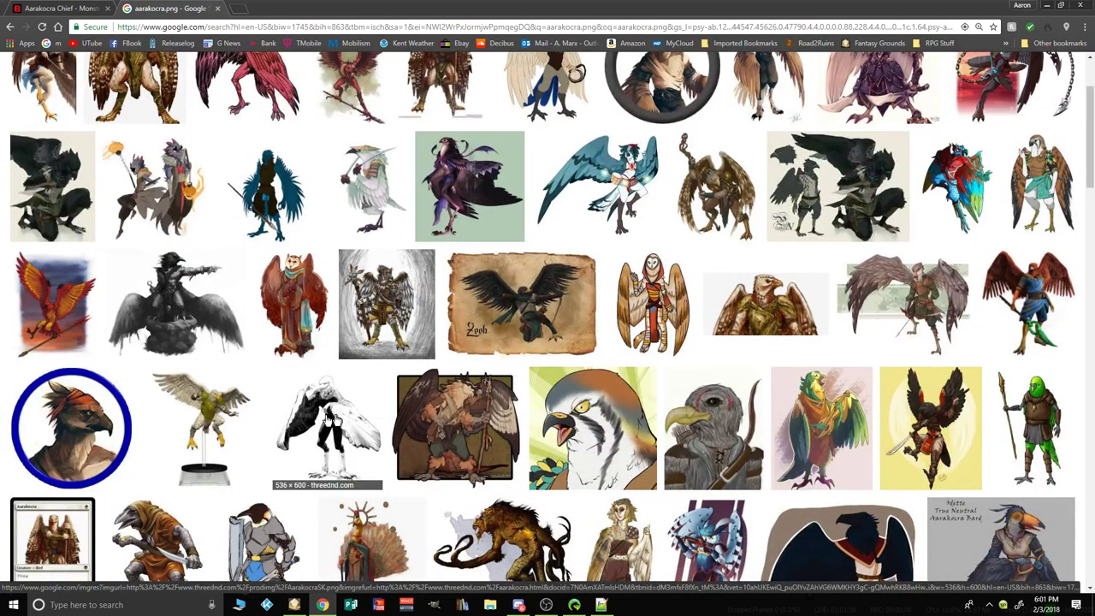
{"action": "scroll", "coordinate": [328, 419], "scroll_direction": "up", "scroll_amount": 2}
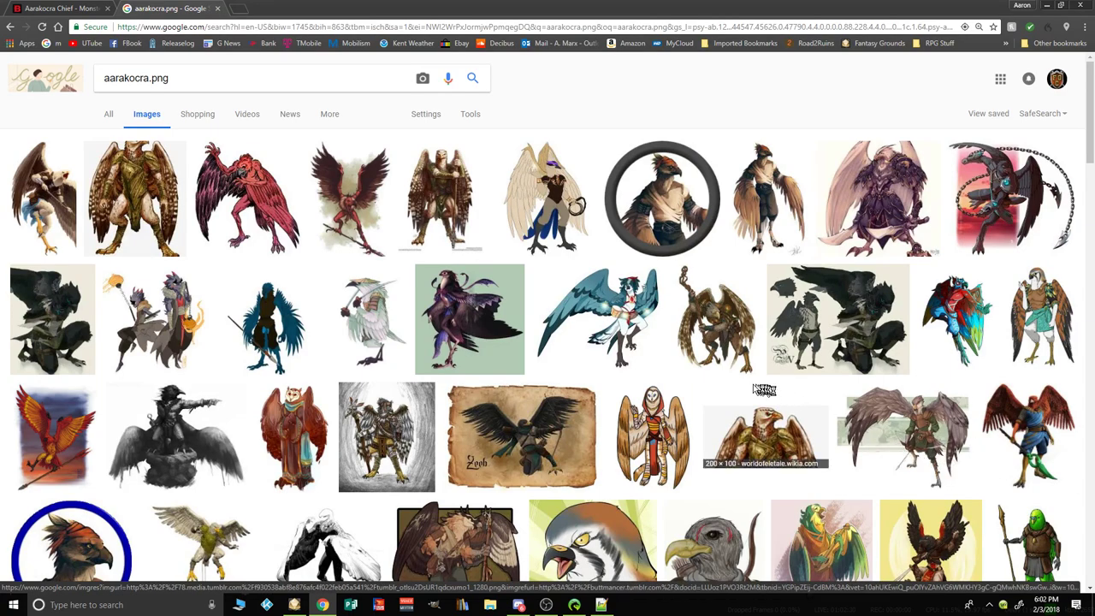
{"action": "scroll", "coordinate": [522, 385], "scroll_direction": "down", "scroll_amount": 3}
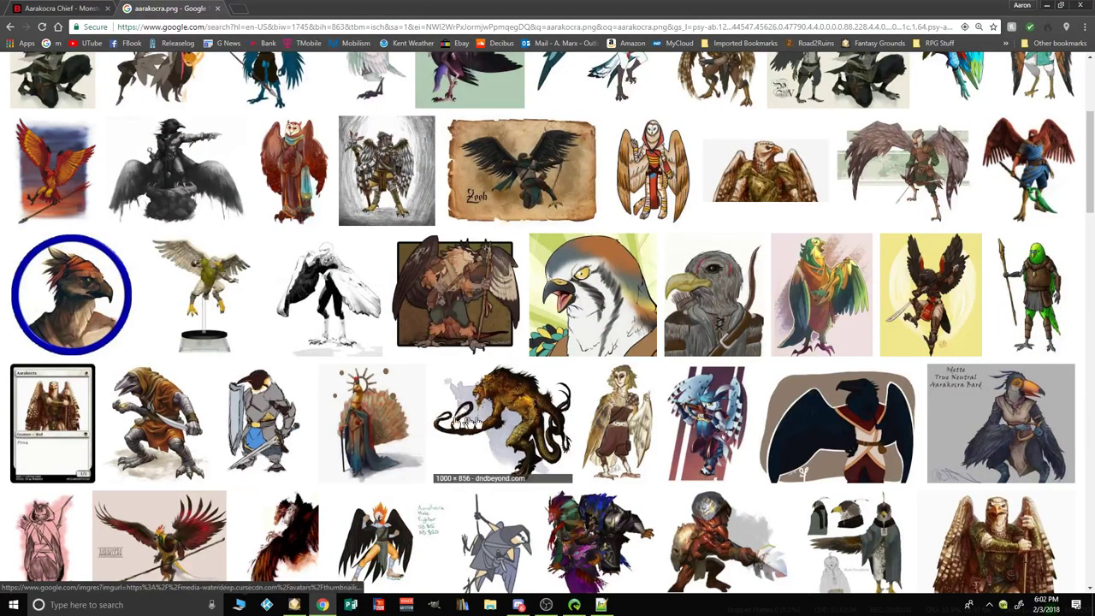
{"action": "scroll", "coordinate": [1042, 503], "scroll_direction": "up", "scroll_amount": 3}
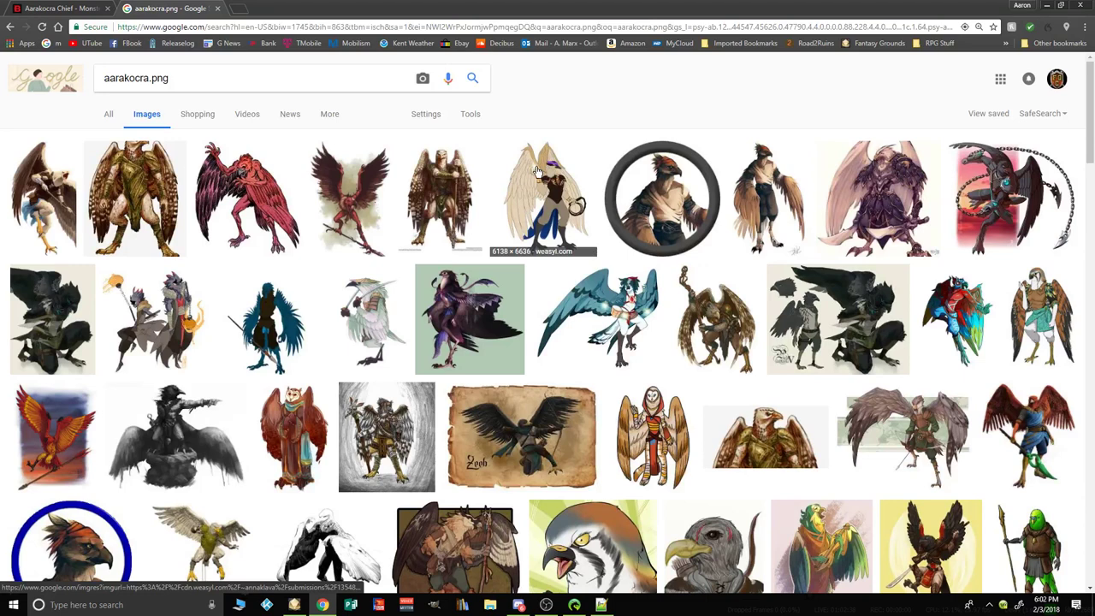
{"action": "right_click", "coordinate": [544, 173]}
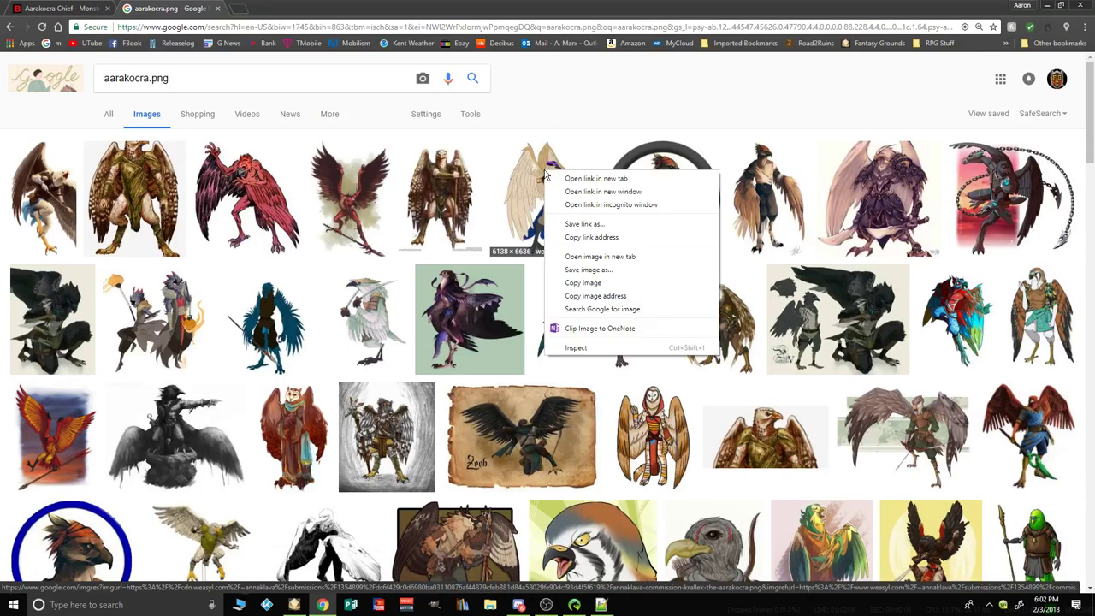
{"action": "left_click", "coordinate": [608, 269]}
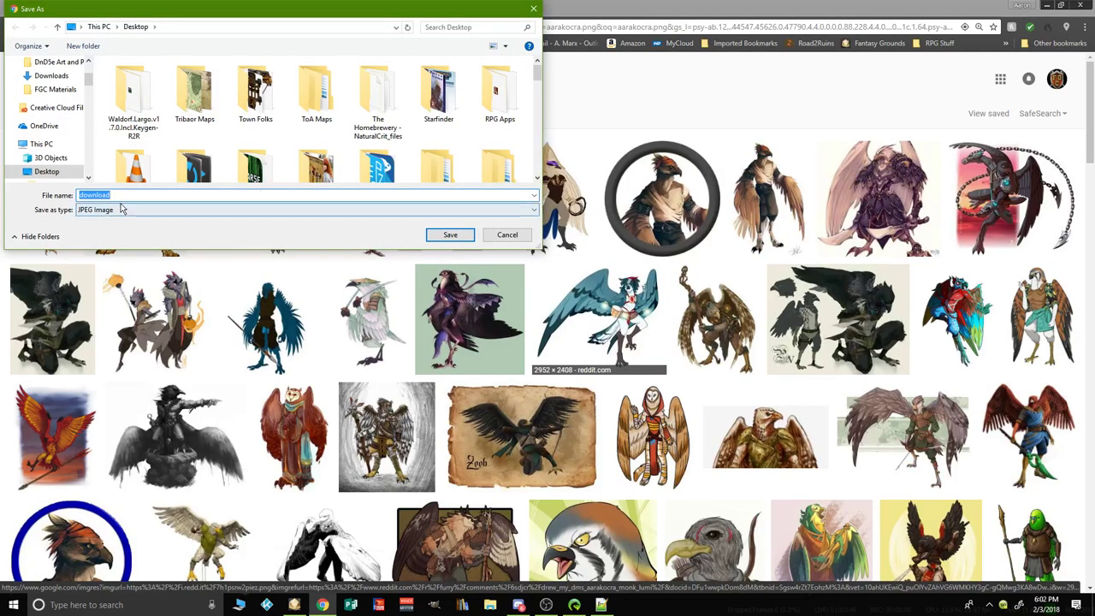
{"action": "left_click", "coordinate": [506, 237]}
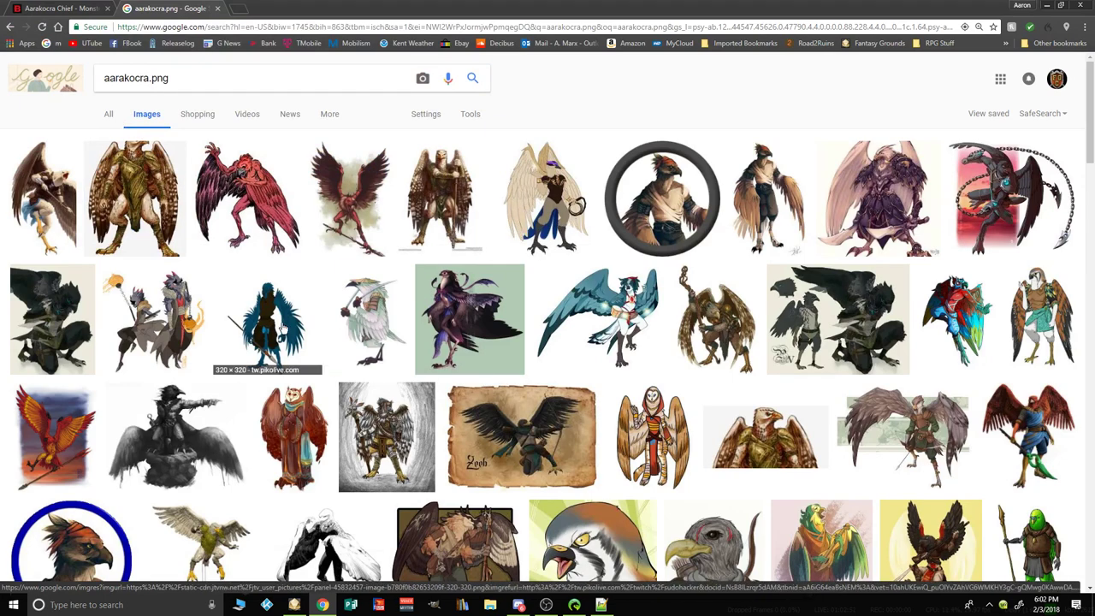
Step: Open the blue-feathered aarakocra with a spear and save its image to the Desktop as the PNG "AA Chieftan"
{"action": "left_click", "coordinate": [282, 325]}
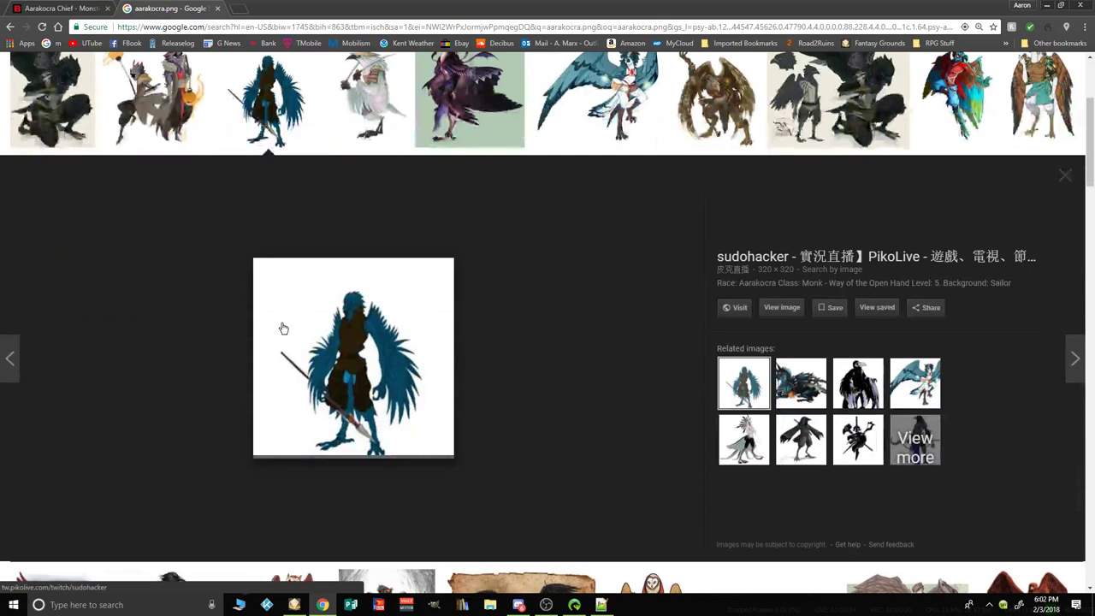
{"action": "left_click", "coordinate": [352, 343]}
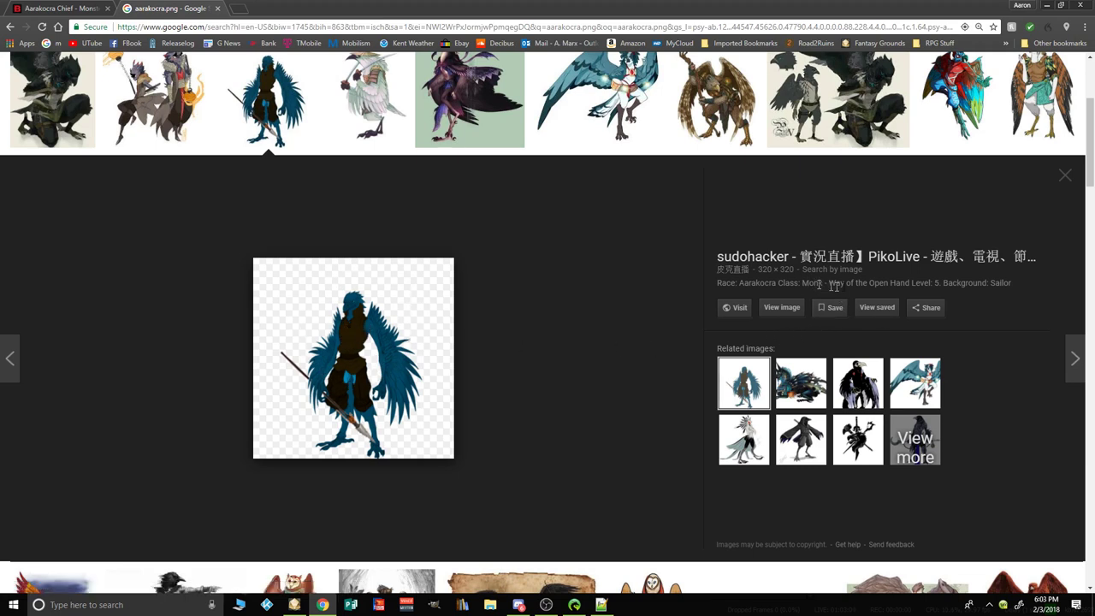
{"action": "right_click", "coordinate": [356, 332]}
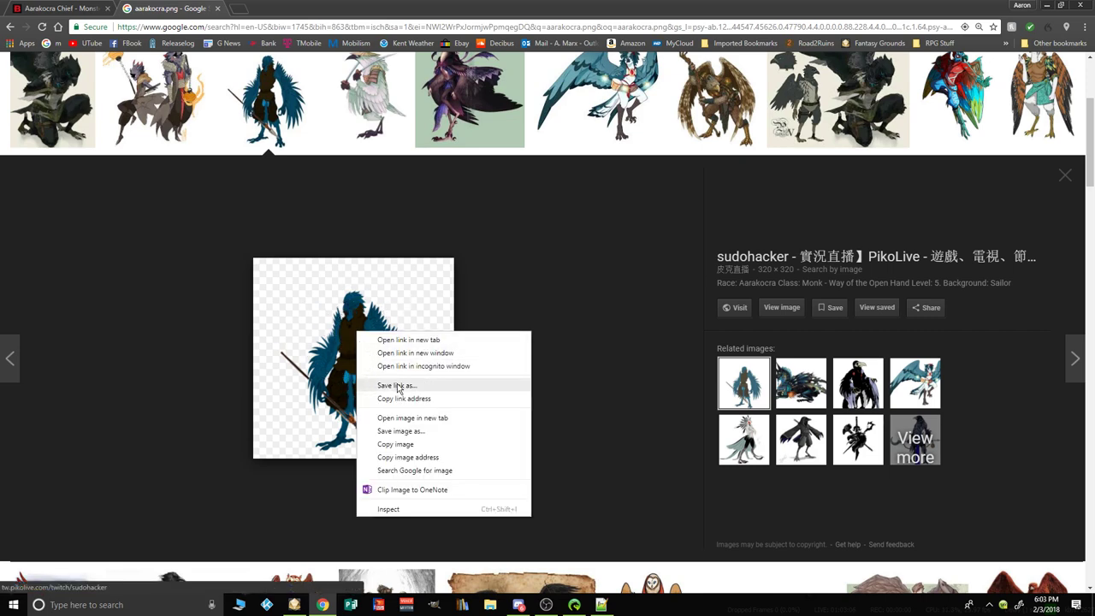
{"action": "left_click", "coordinate": [407, 431]}
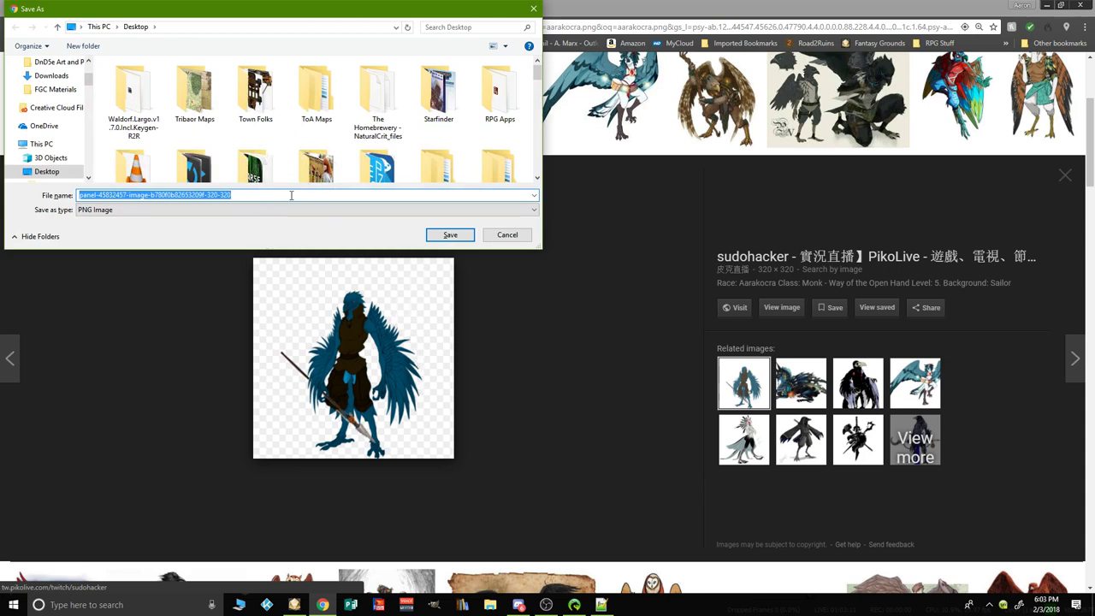
{"action": "type", "text": "AA Chieftan"}
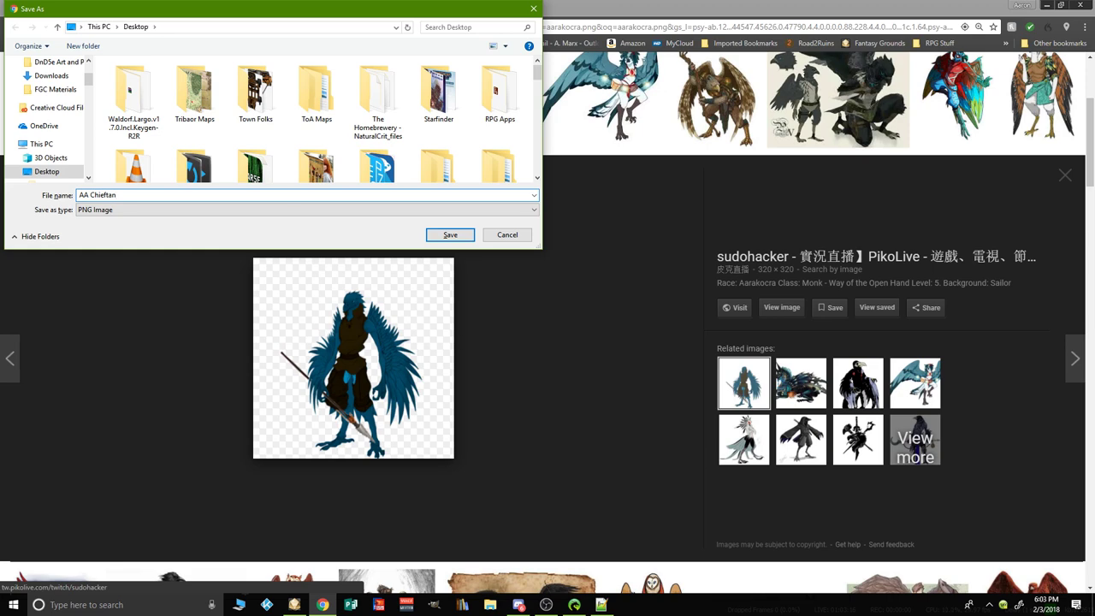
{"action": "left_click", "coordinate": [450, 234]}
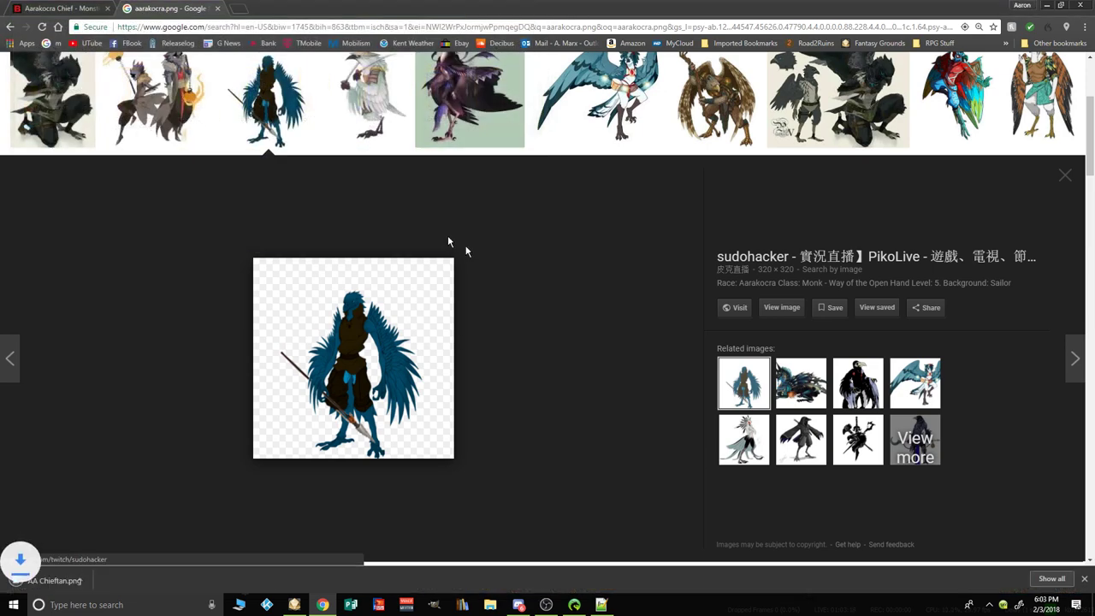
Step: Preview the next three related images beside the blue-feathered aarakocra
{"action": "left_click", "coordinate": [798, 387]}
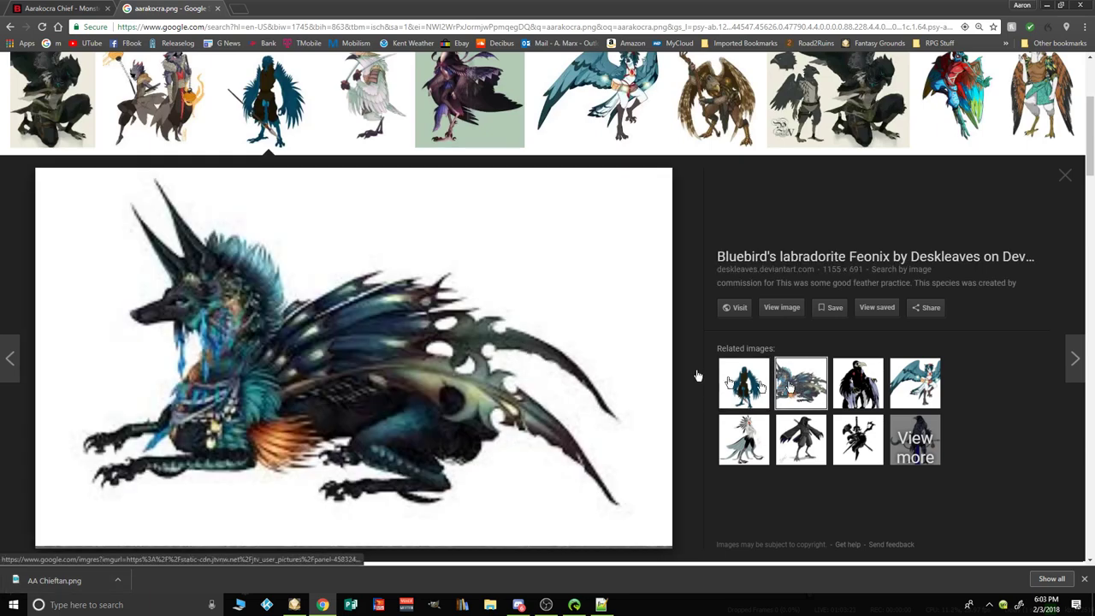
{"action": "left_click", "coordinate": [845, 385]}
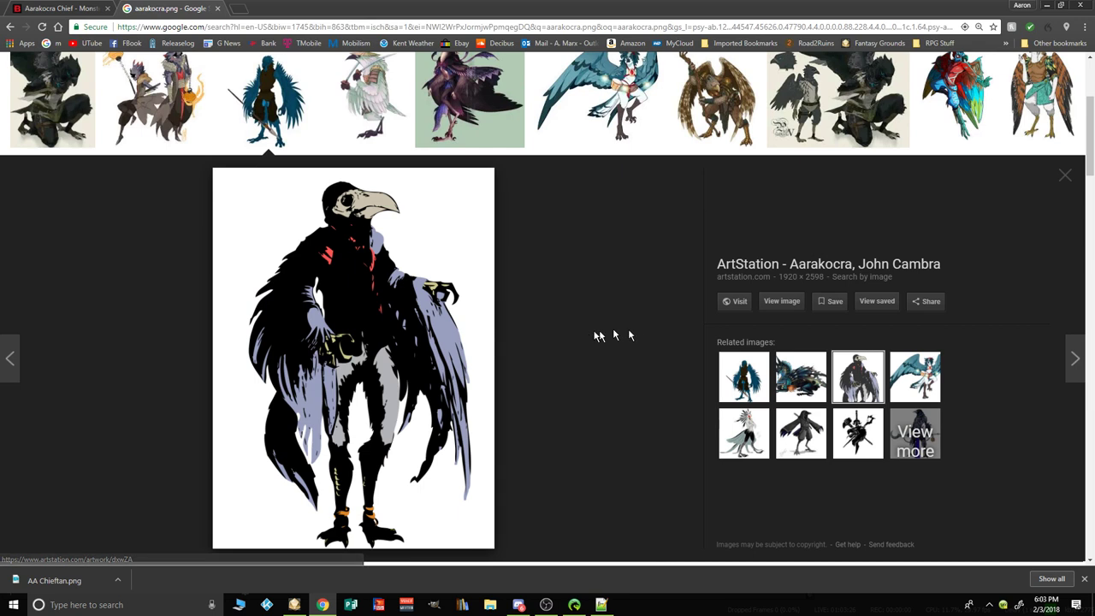
{"action": "left_click", "coordinate": [928, 385]}
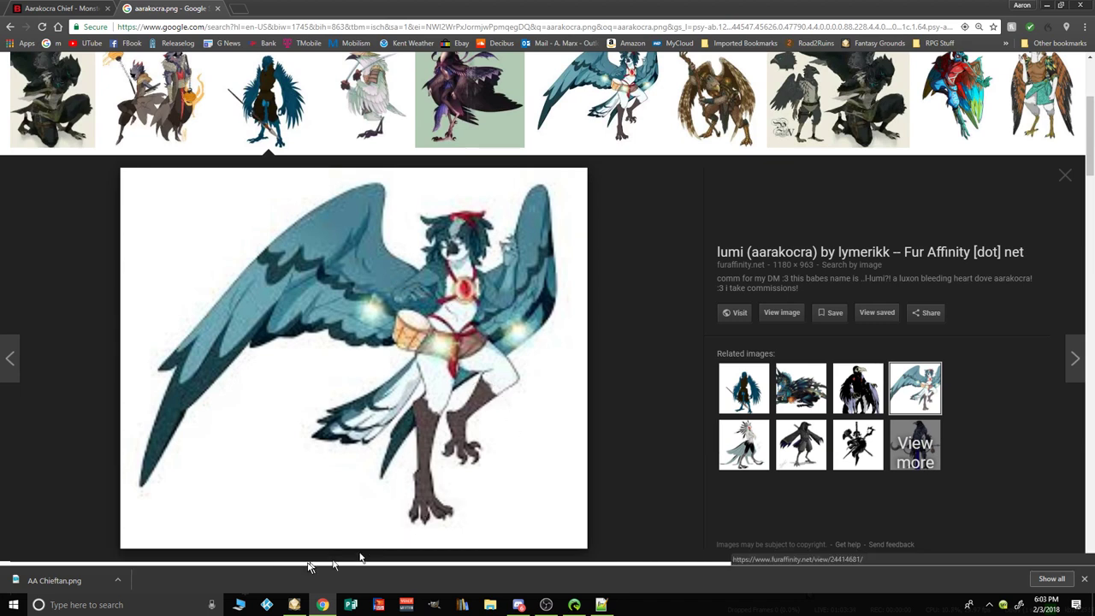
Step: Switch to NPC Engineer and assign the AA Chieftan PNG from the Desktop as Aurrus's NPC token
{"action": "left_click_drag", "start_coordinate": [44, 586], "coordinate": [545, 607]}
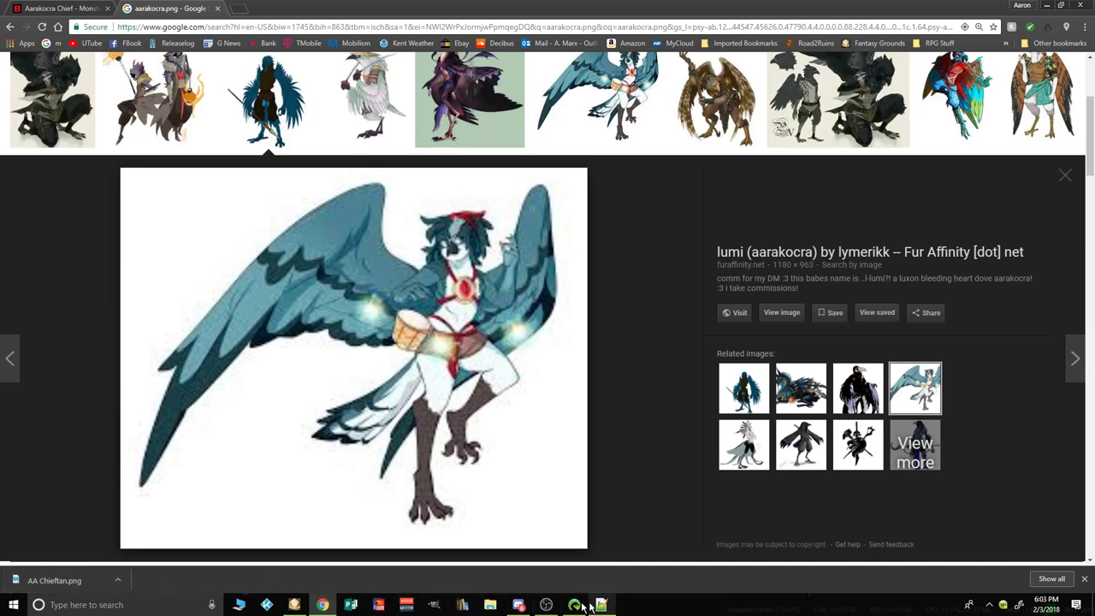
{"action": "mouse_move", "coordinate": [575, 606]}
{"action": "left_click_drag", "start_coordinate": [575, 606], "coordinate": [572, 428]}
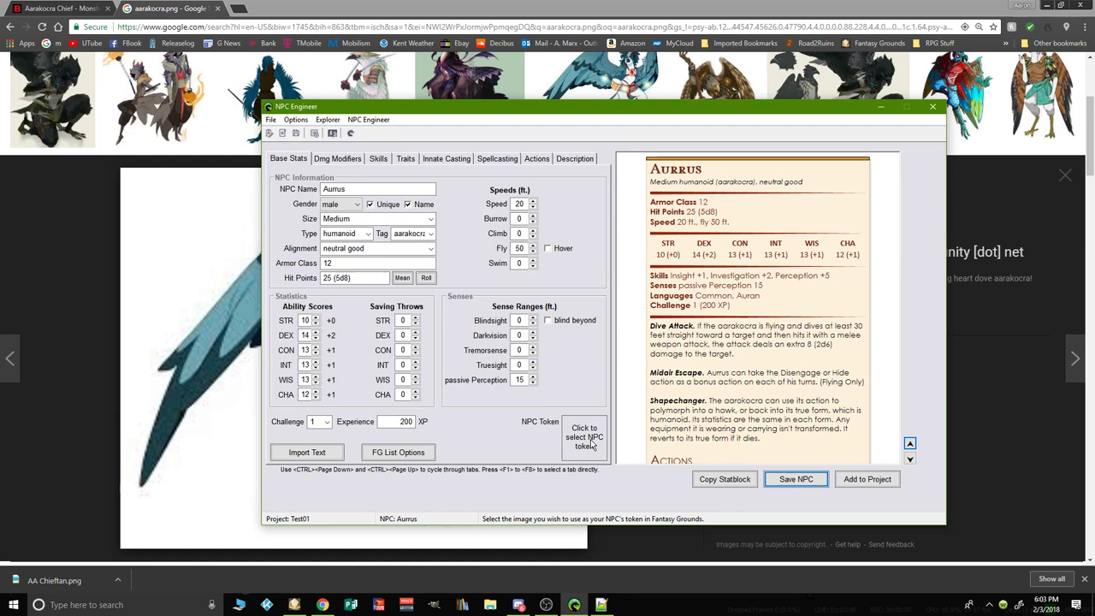
{"action": "left_click", "coordinate": [590, 443]}
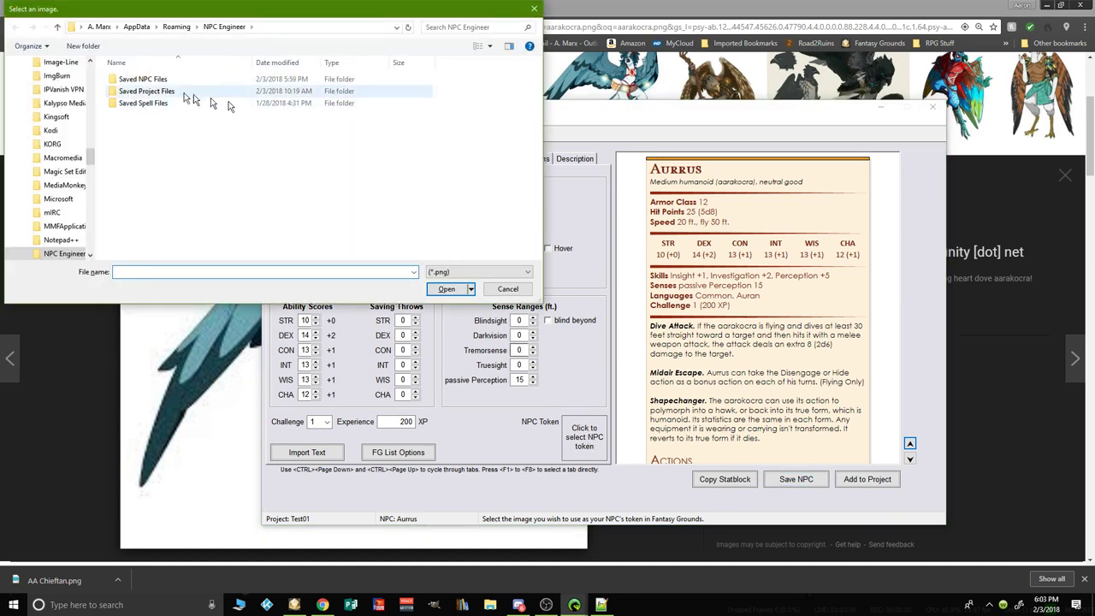
{"action": "left_click_drag", "start_coordinate": [90, 147], "coordinate": [91, 71]}
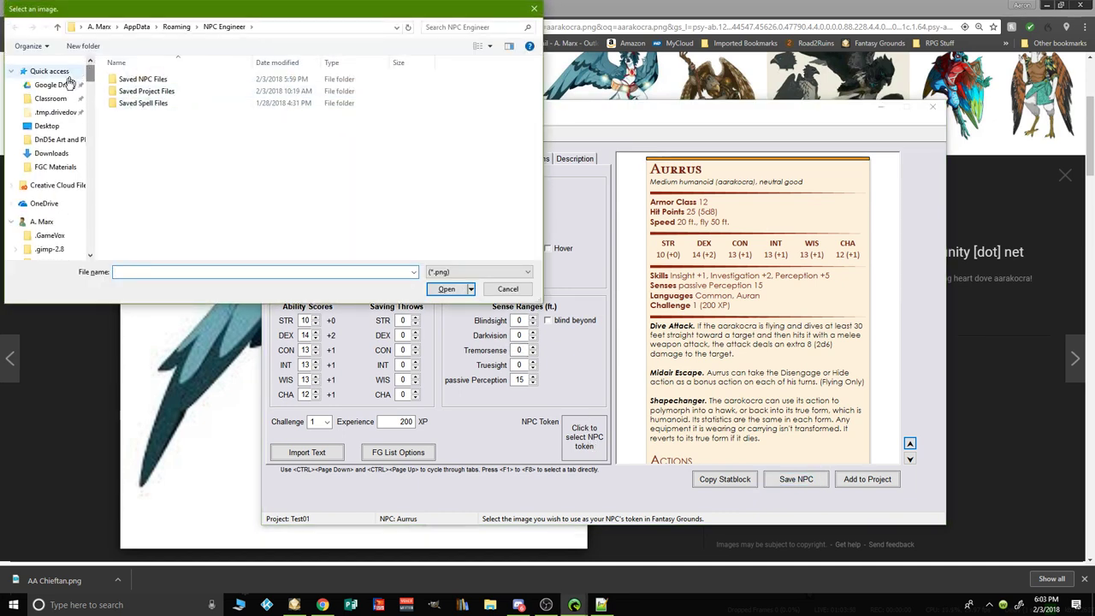
{"action": "left_click", "coordinate": [48, 126]}
{"action": "left_click_drag", "start_coordinate": [537, 81], "coordinate": [544, 236]}
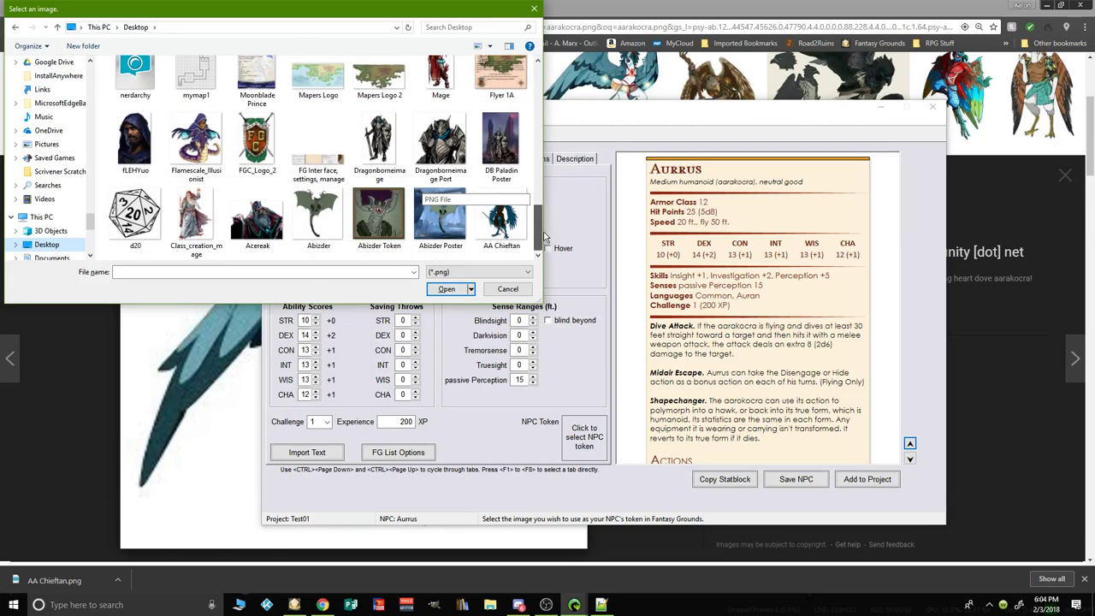
{"action": "left_click", "coordinate": [514, 224]}
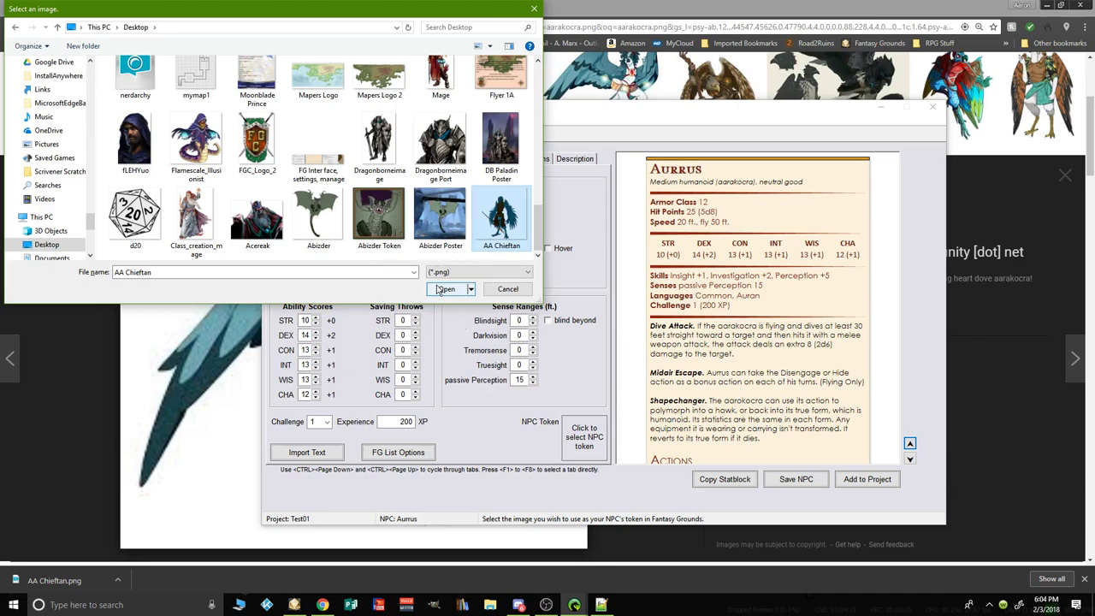
{"action": "left_click", "coordinate": [444, 290]}
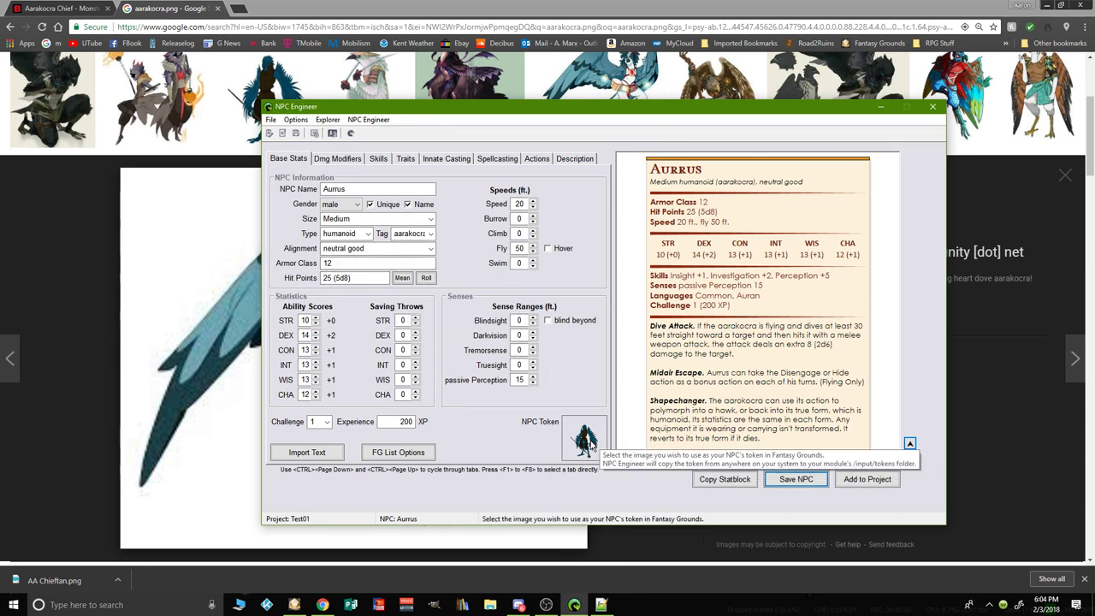
Step: Assign the AA Chieftan image from the Desktop as the NPC image in Aurrus's description, showing all file types
{"action": "left_click", "coordinate": [571, 159]}
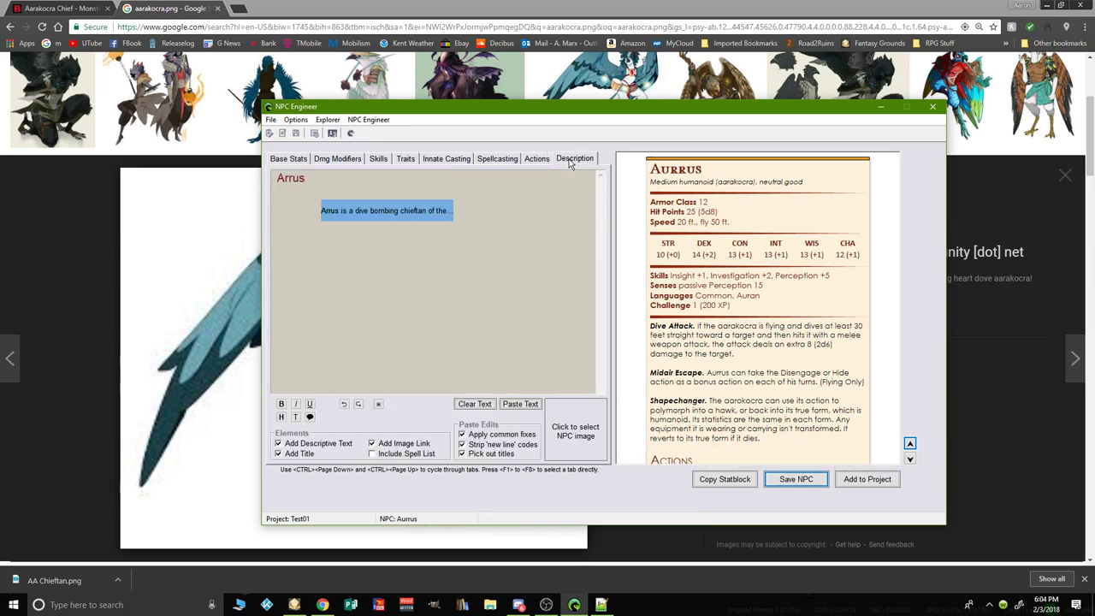
{"action": "left_click", "coordinate": [577, 432]}
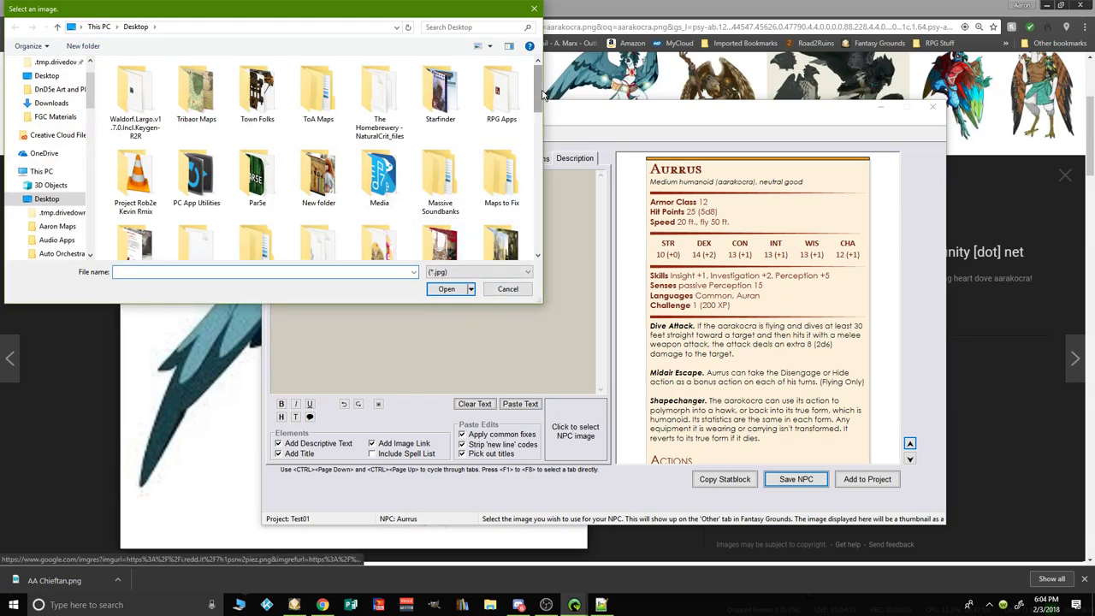
{"action": "scroll", "coordinate": [541, 110], "scroll_direction": "down", "scroll_amount": 1}
{"action": "left_click_drag", "start_coordinate": [542, 109], "coordinate": [550, 241]}
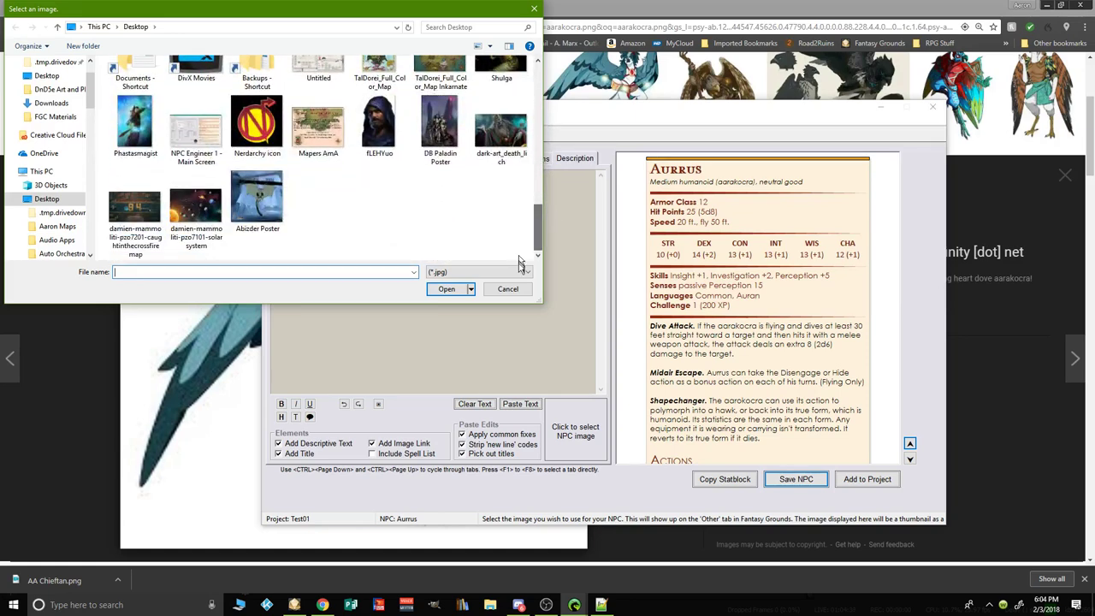
{"action": "left_click", "coordinate": [528, 272]}
{"action": "left_click", "coordinate": [470, 293]}
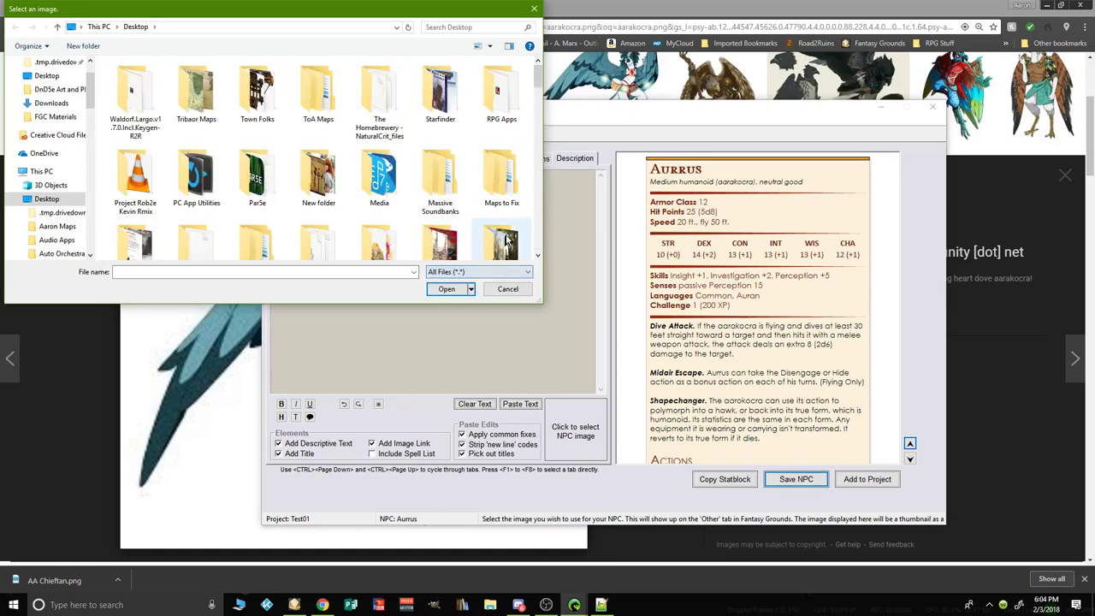
{"action": "left_click_drag", "start_coordinate": [542, 85], "coordinate": [536, 193]}
{"action": "left_click", "coordinate": [490, 190]}
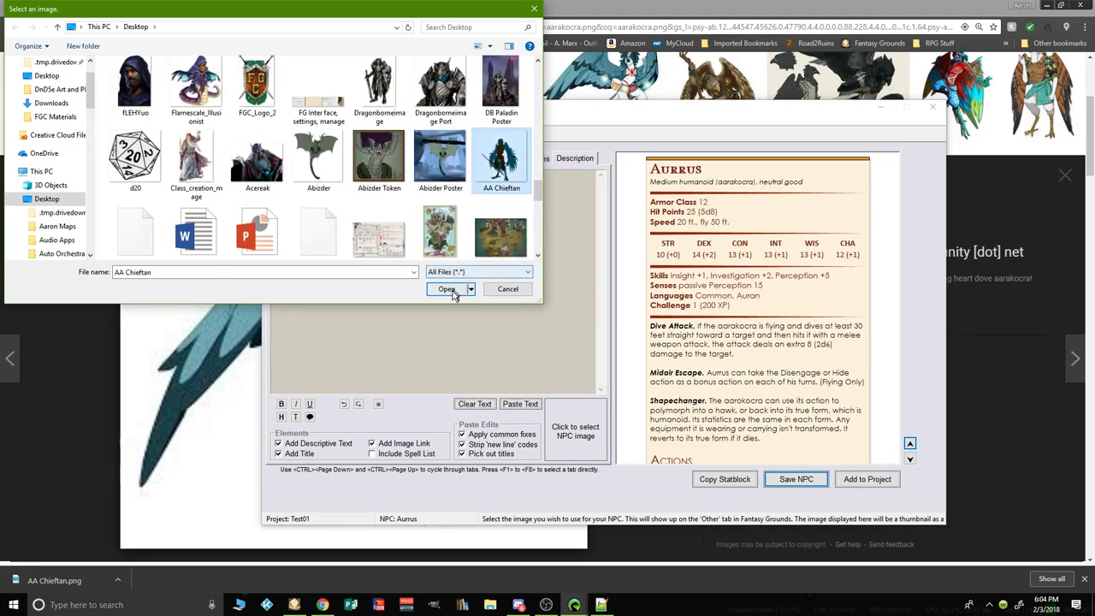
{"action": "left_click", "coordinate": [447, 288]}
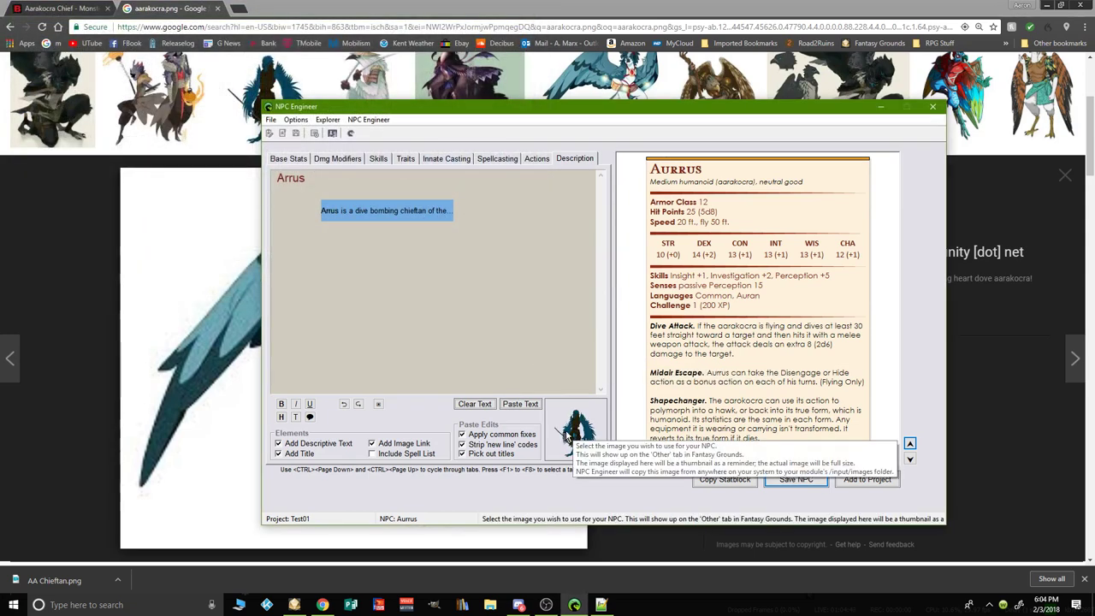
Step: Switch to the browser and search Google for "roll advantage token stamp" from the home page
{"action": "left_click", "coordinate": [291, 164]}
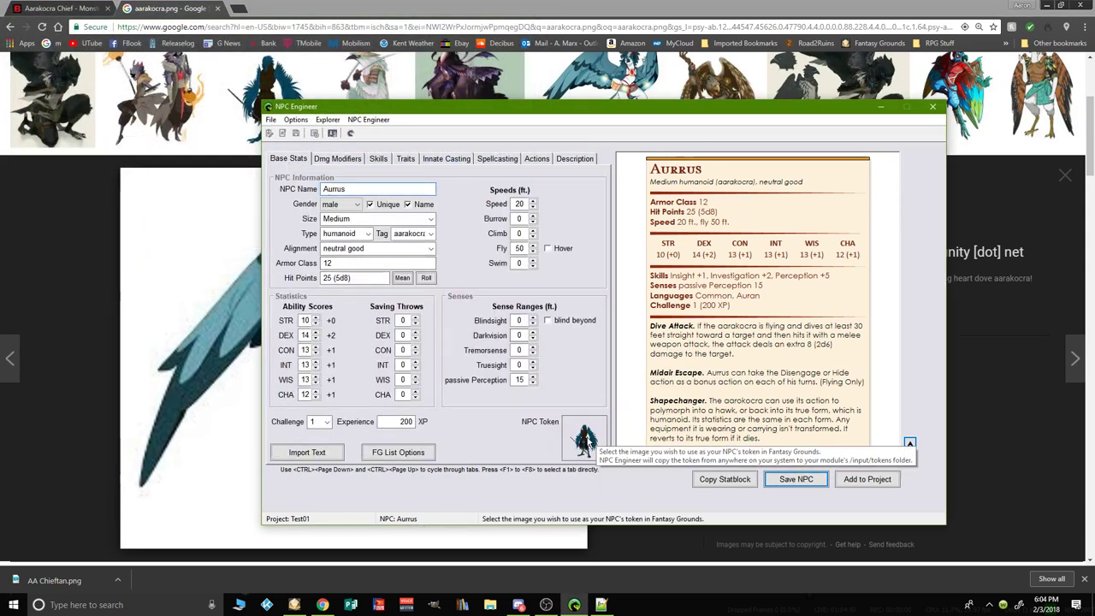
{"action": "left_click", "coordinate": [163, 262]}
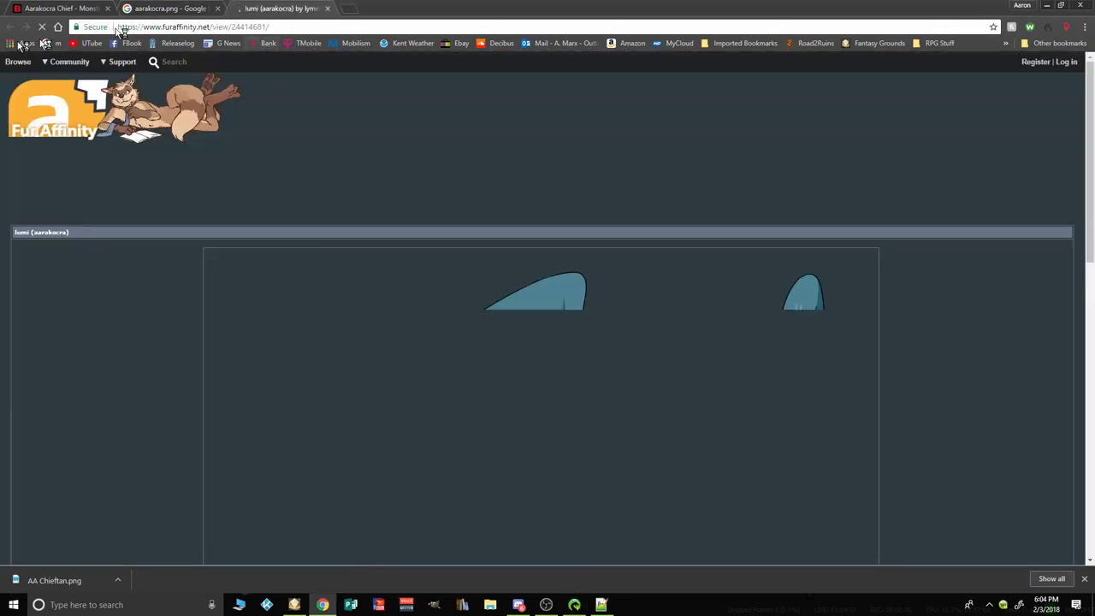
{"action": "left_click", "coordinate": [57, 27]}
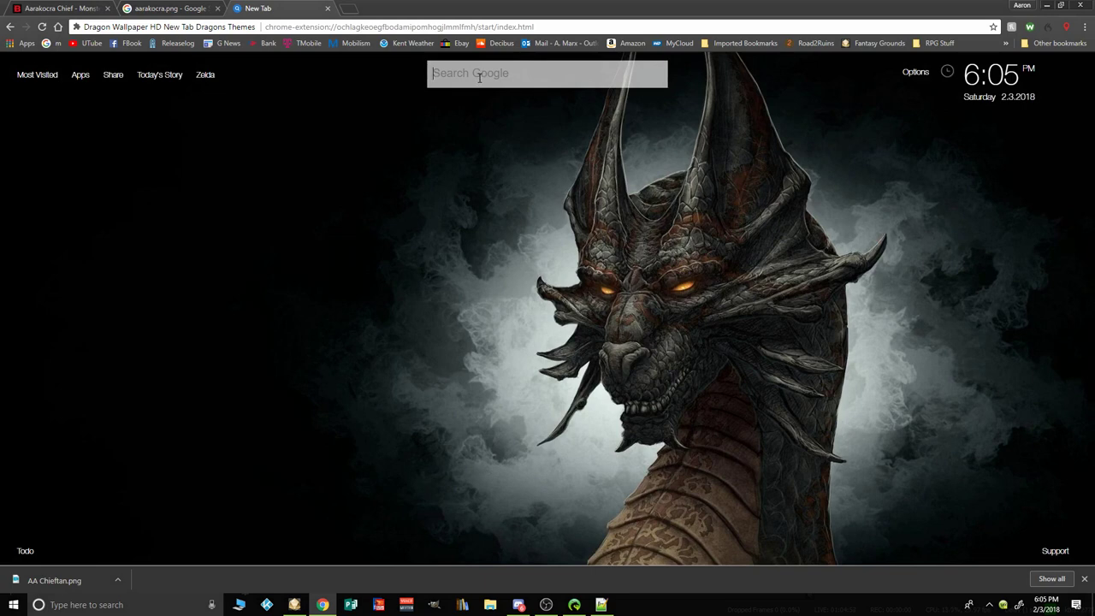
{"action": "type", "text": "roll a"}
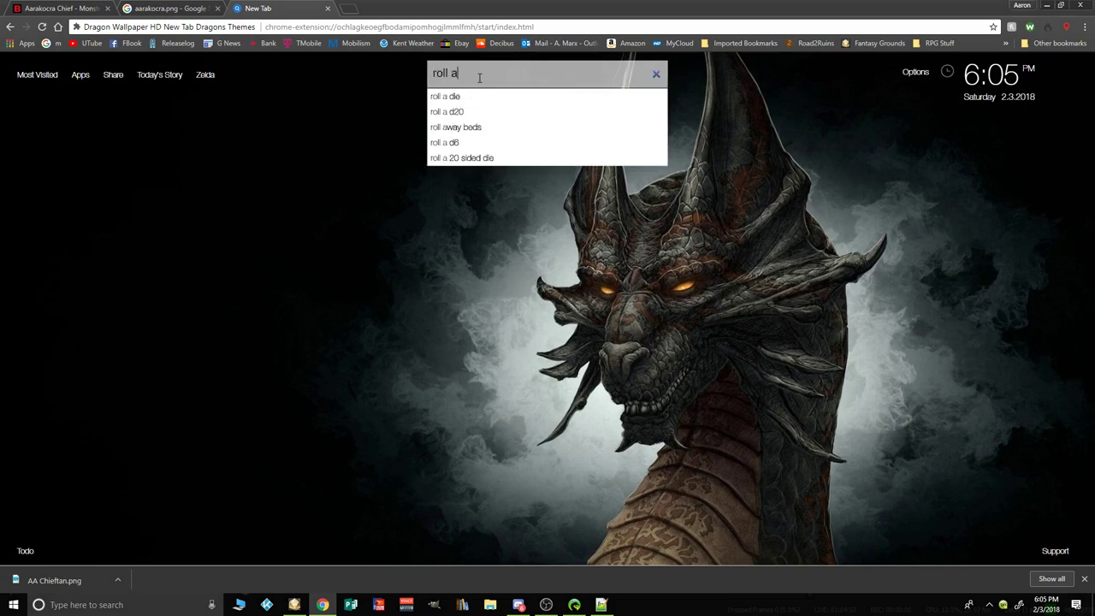
{"action": "type", "text": "dvnat"}
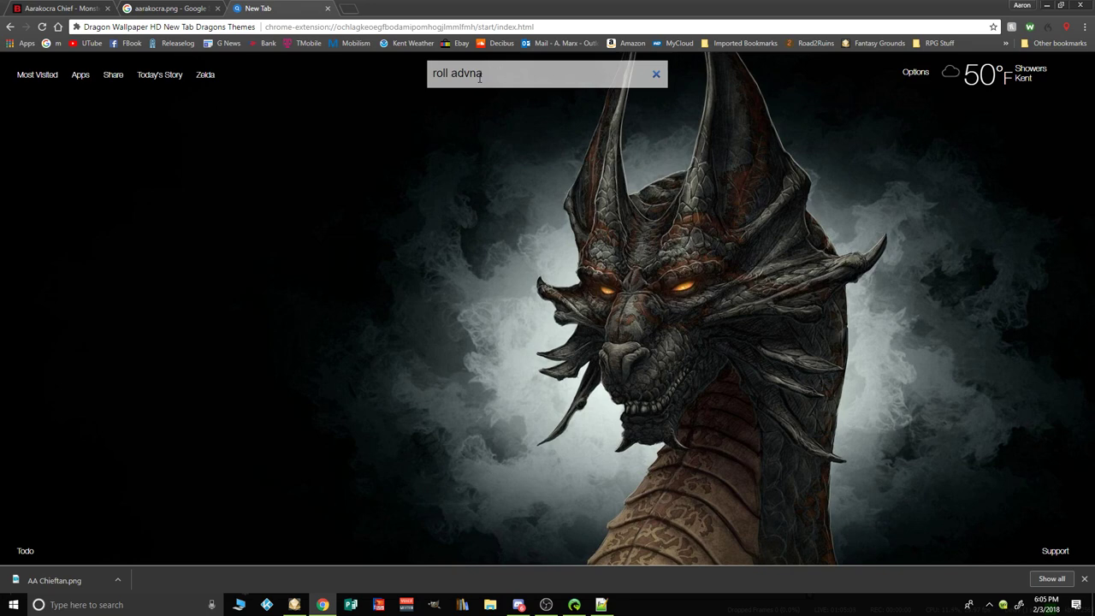
{"action": "key", "text": "BackSpace"}
{"action": "type", "text": "ant"}
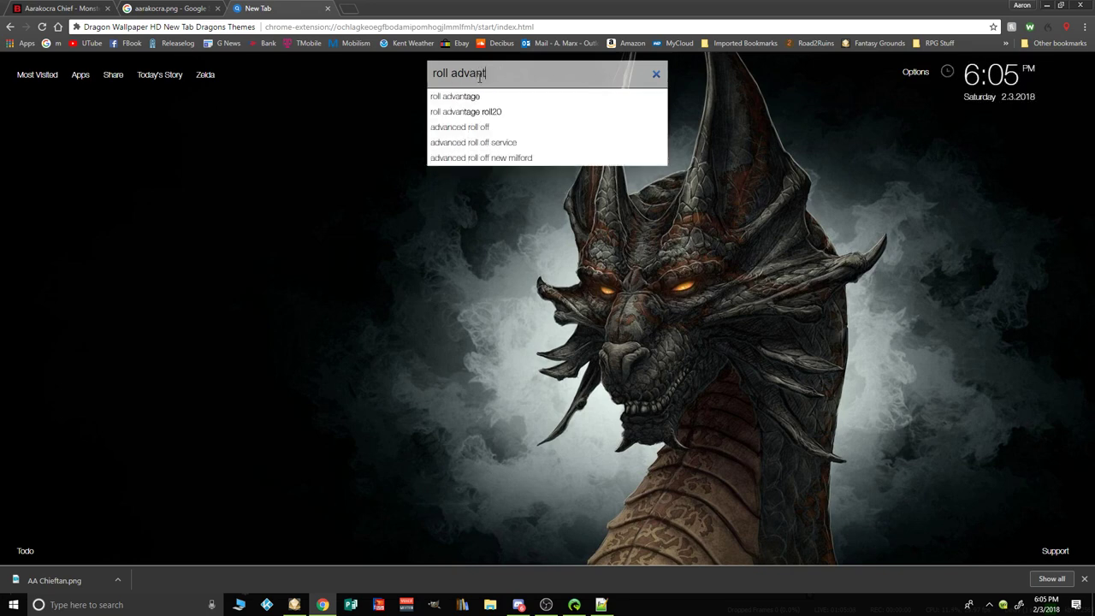
{"action": "type", "text": "age token stamp"}
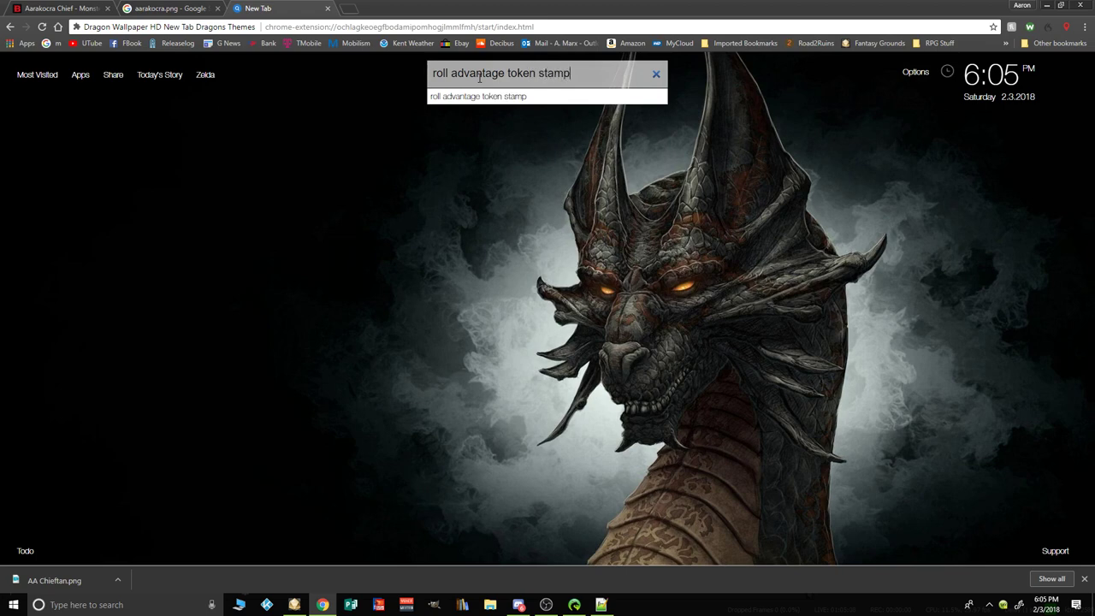
{"action": "key", "text": "Return"}
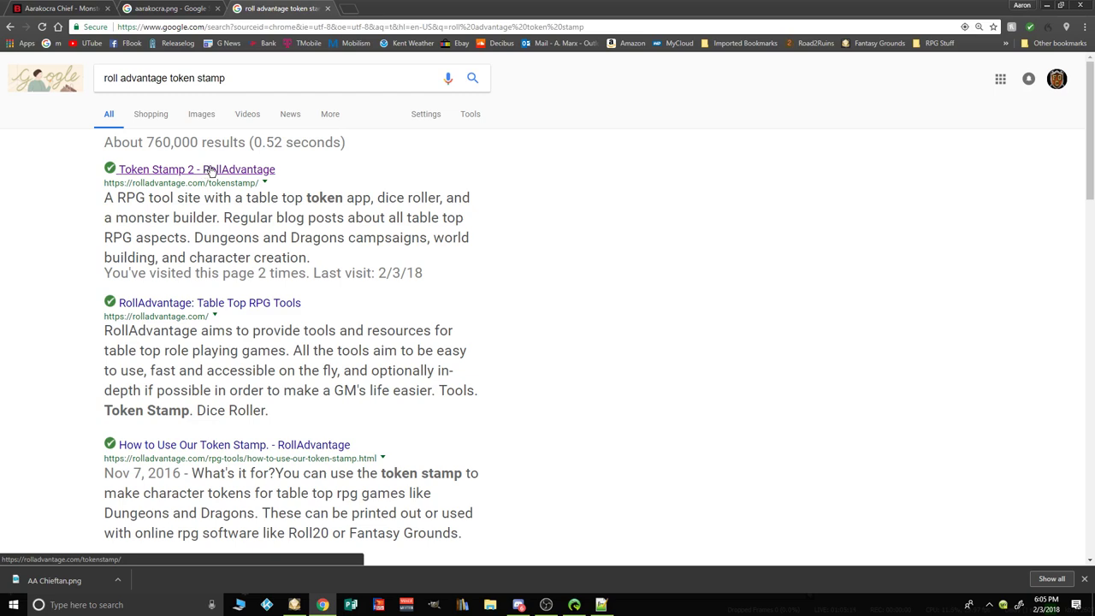
Step: Open the Token Stamp 2 - RollAdvantage result and load the downloaded AA Chieftan.png into its workspace
{"action": "key", "text": "ctrl+plus"}
{"action": "key", "text": "ctrl+plus"}
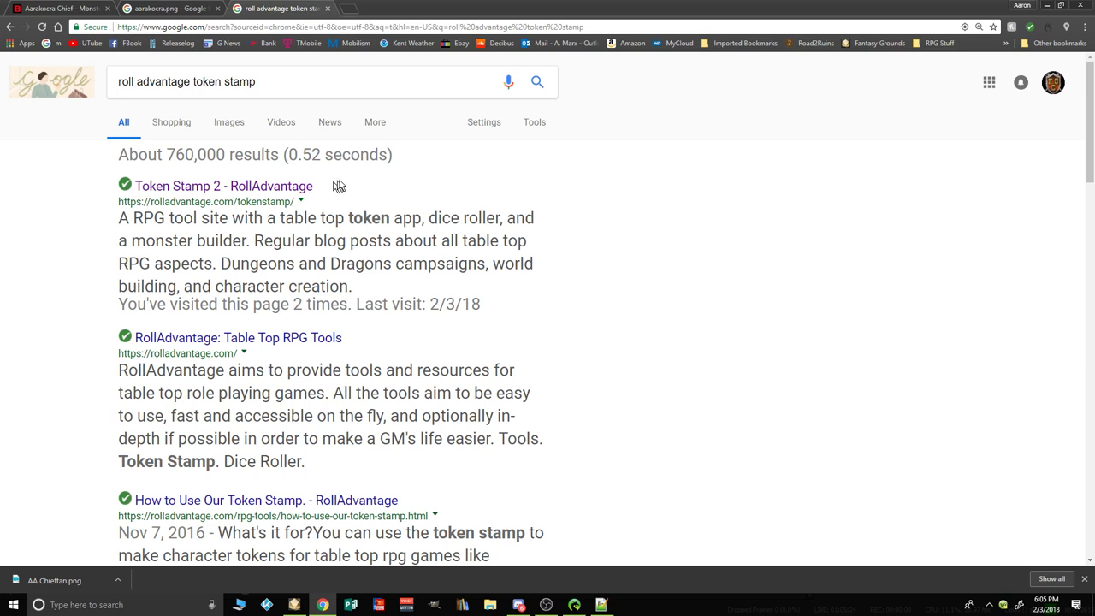
{"action": "left_click", "coordinate": [305, 188]}
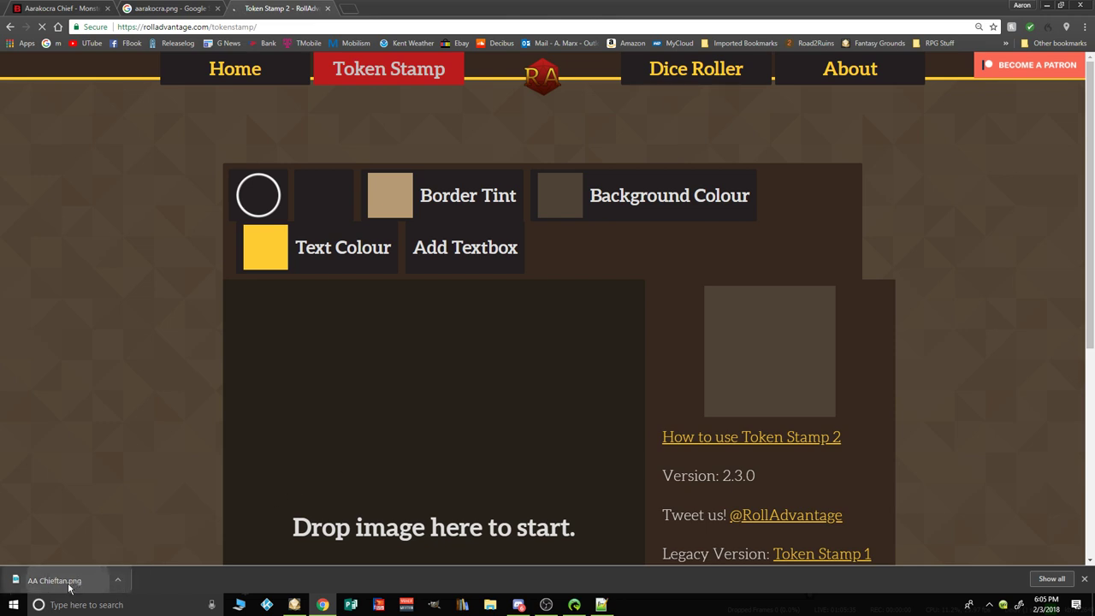
{"action": "left_click_drag", "start_coordinate": [69, 588], "coordinate": [357, 467]}
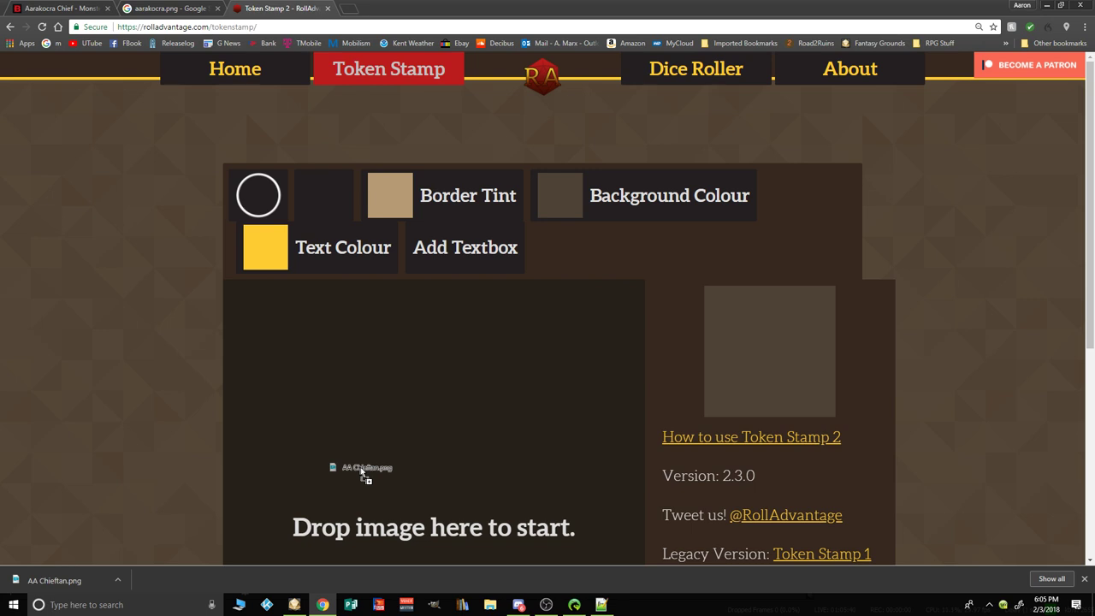
{"action": "left_click_drag", "start_coordinate": [363, 473], "coordinate": [366, 473]}
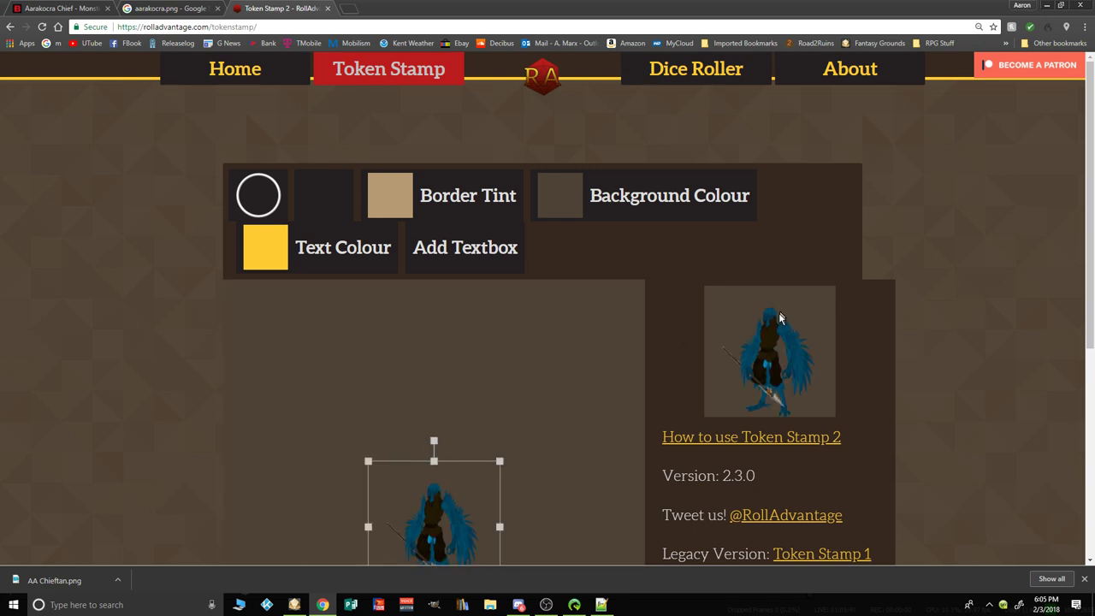
Step: Enlarge the aarakocra image and move it down so its head and upper body fill the token frame
{"action": "left_click_drag", "start_coordinate": [1092, 178], "coordinate": [1092, 228]}
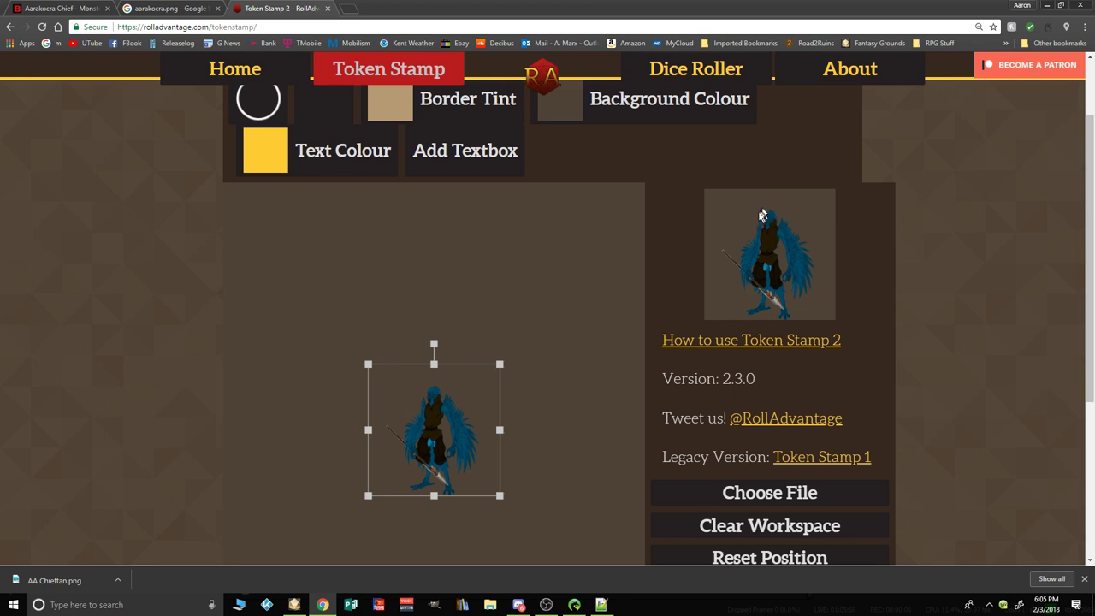
{"action": "left_click_drag", "start_coordinate": [368, 364], "coordinate": [285, 231]}
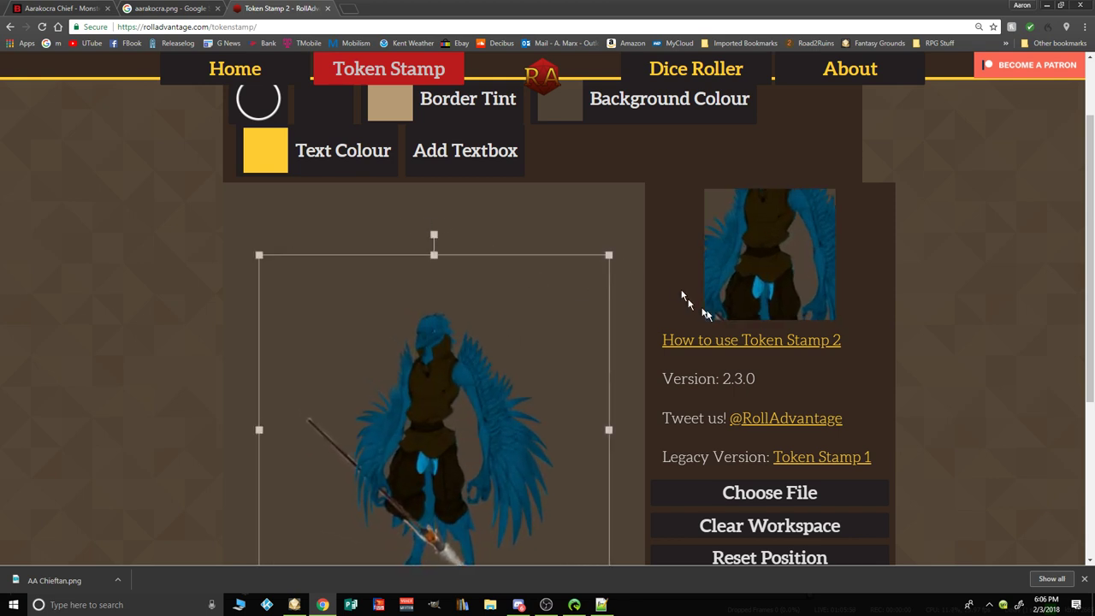
{"action": "left_click_drag", "start_coordinate": [411, 416], "coordinate": [400, 461]}
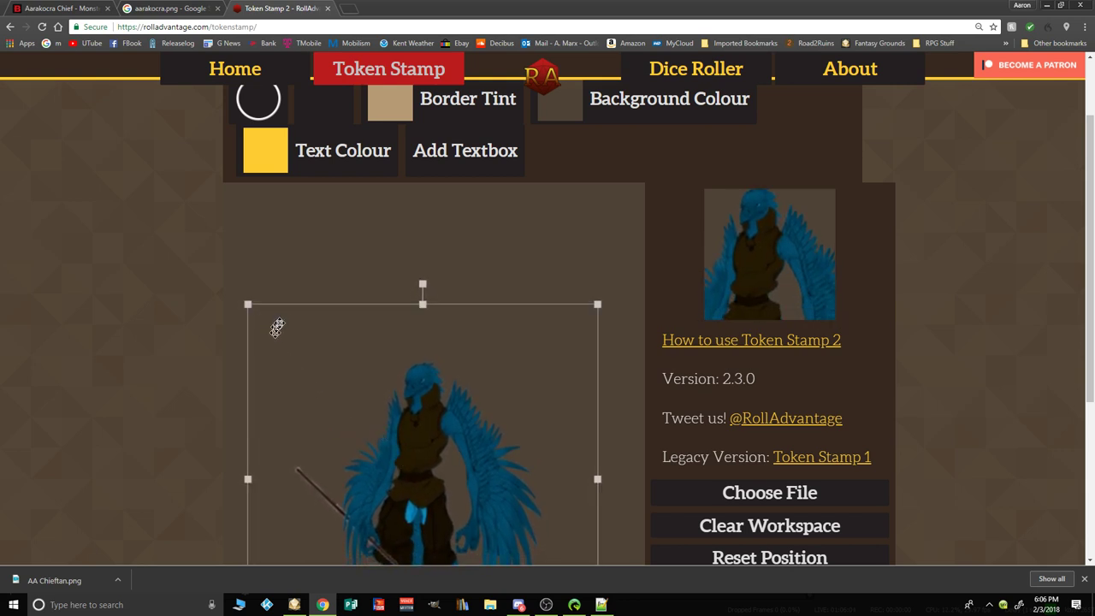
{"action": "left_click", "coordinate": [245, 294]}
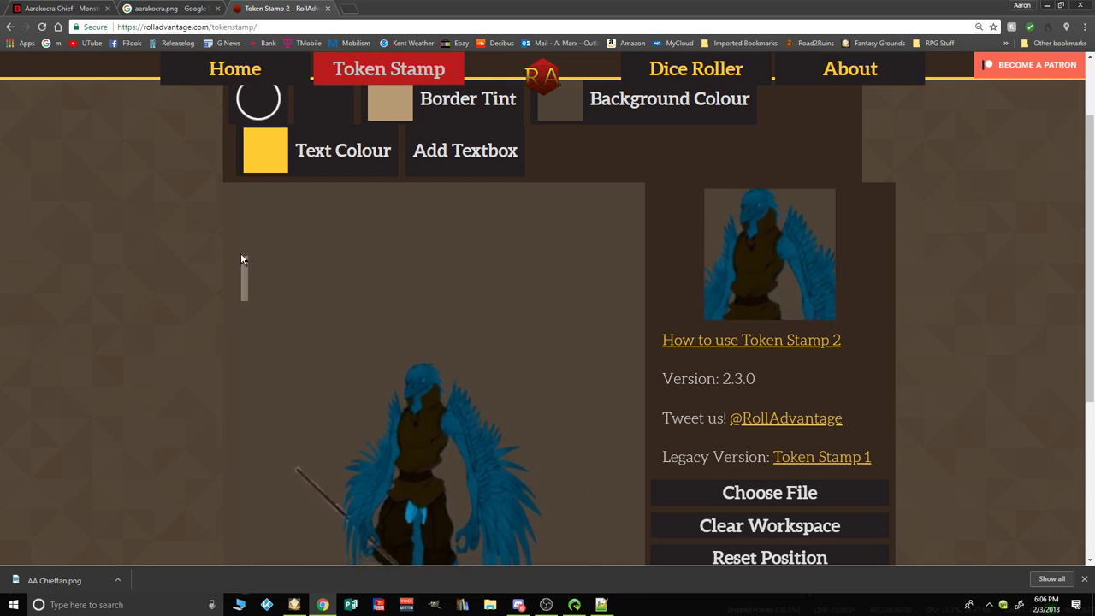
{"action": "left_click", "coordinate": [350, 374]}
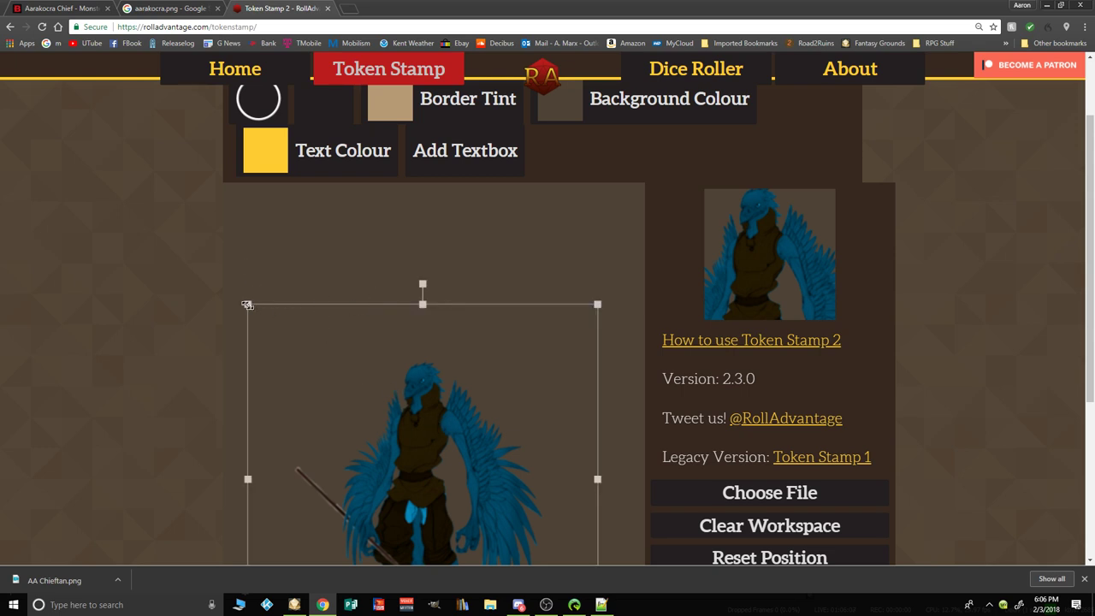
{"action": "left_click_drag", "start_coordinate": [246, 305], "coordinate": [203, 153]}
{"action": "left_click_drag", "start_coordinate": [432, 403], "coordinate": [434, 480]}
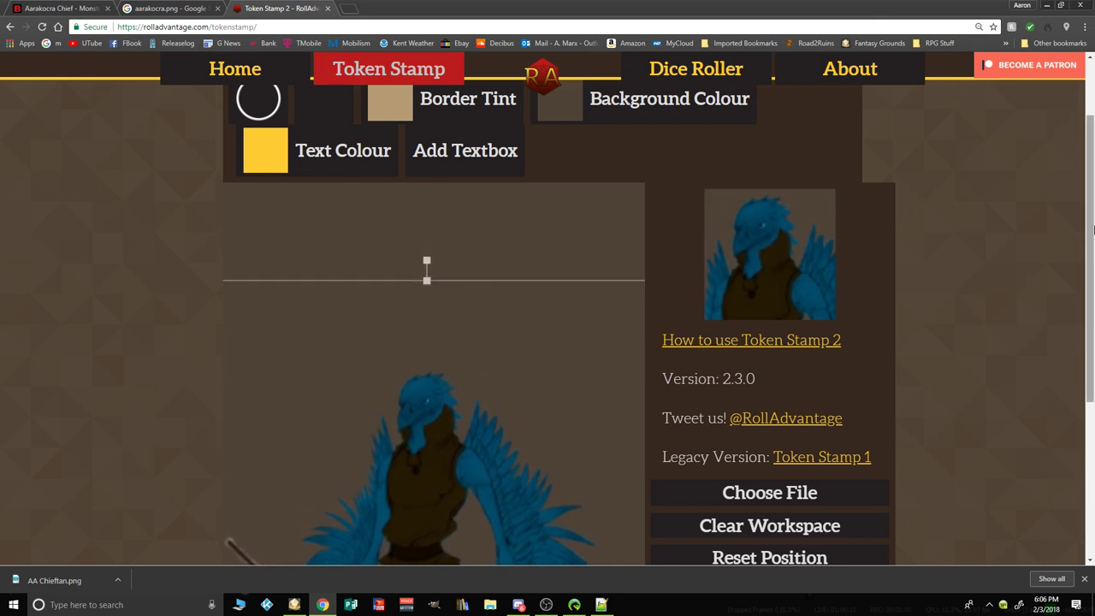
Step: Fine-tune the position of the enlarged aarakocra so its head and chest are centred in the token frame
{"action": "left_click_drag", "start_coordinate": [1092, 231], "coordinate": [1070, 218]}
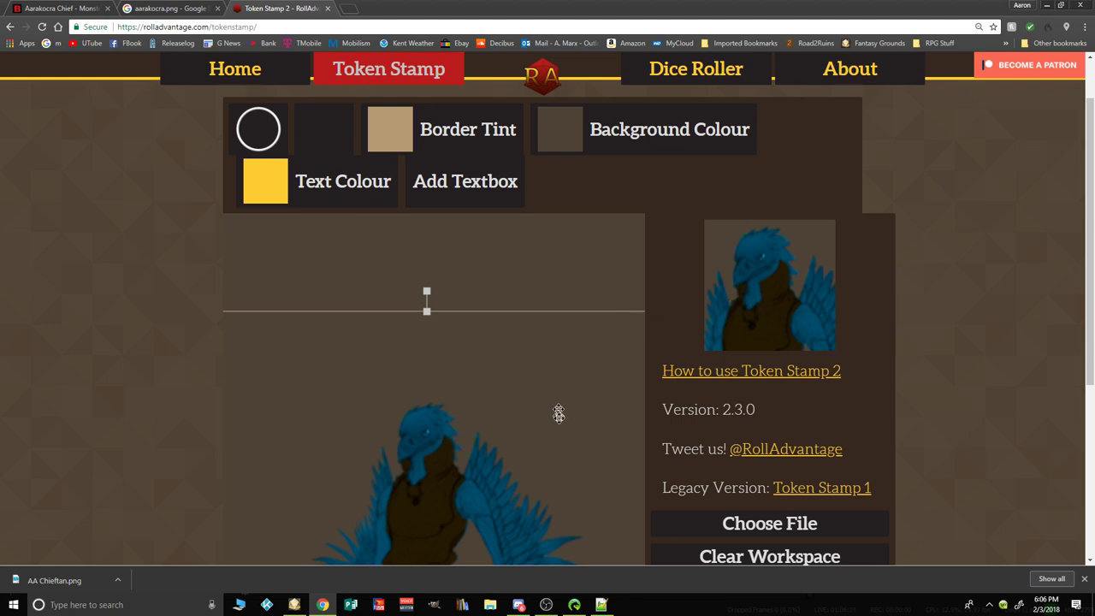
{"action": "scroll", "coordinate": [558, 440], "scroll_direction": "down", "scroll_amount": 1}
{"action": "scroll", "coordinate": [557, 441], "scroll_direction": "up", "scroll_amount": 1}
{"action": "left_click", "coordinate": [94, 587]}
{"action": "left_click_drag", "start_coordinate": [436, 424], "coordinate": [434, 429]}
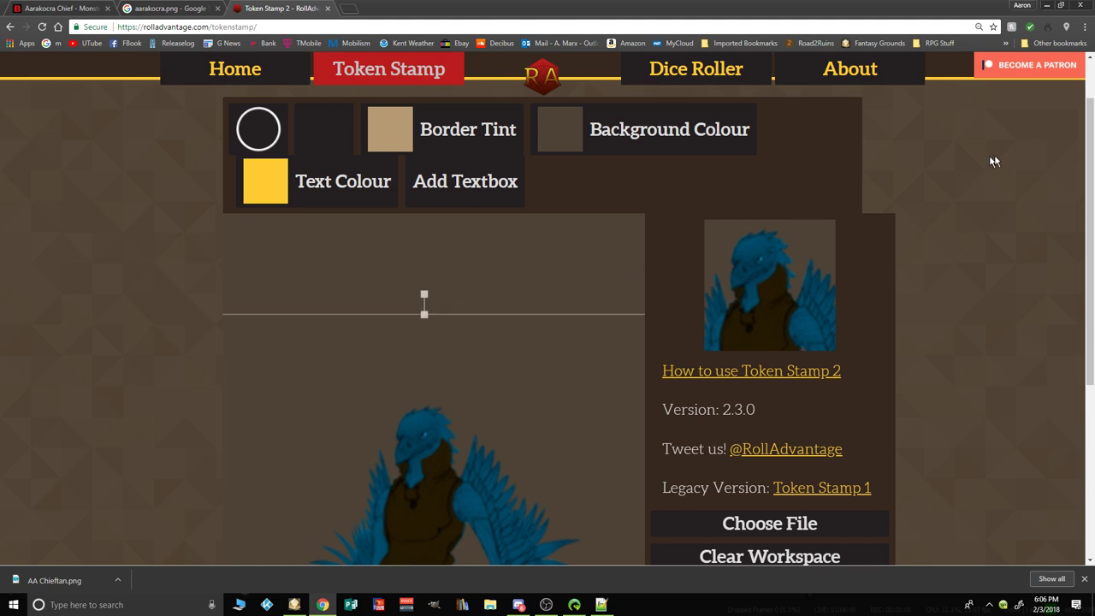
{"action": "scroll", "coordinate": [1085, 156], "scroll_direction": "down", "scroll_amount": 1}
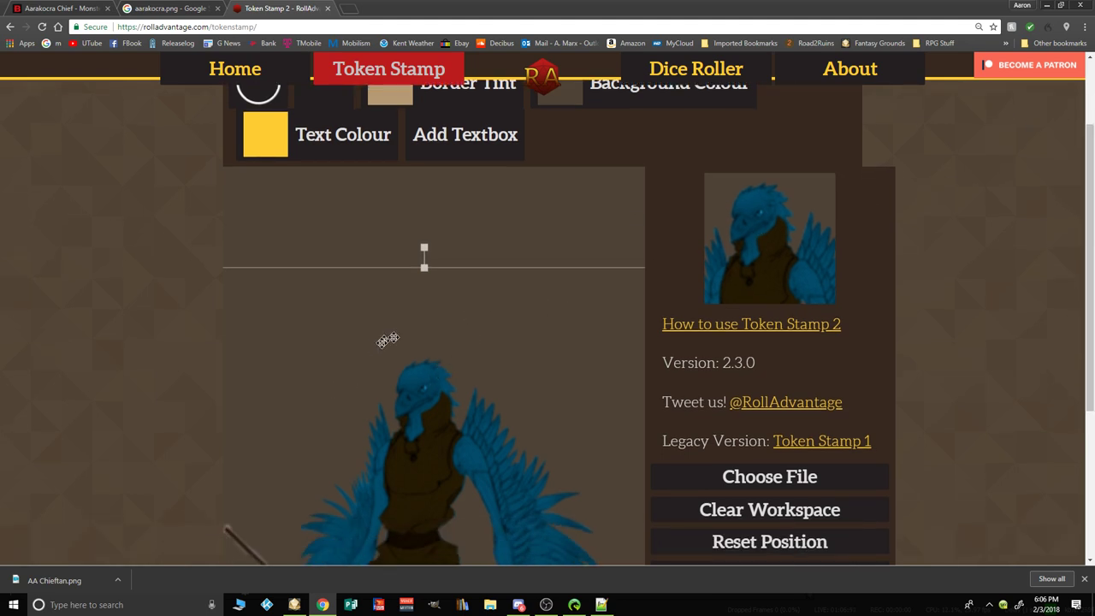
{"action": "scroll", "coordinate": [517, 337], "scroll_direction": "up", "scroll_amount": 1}
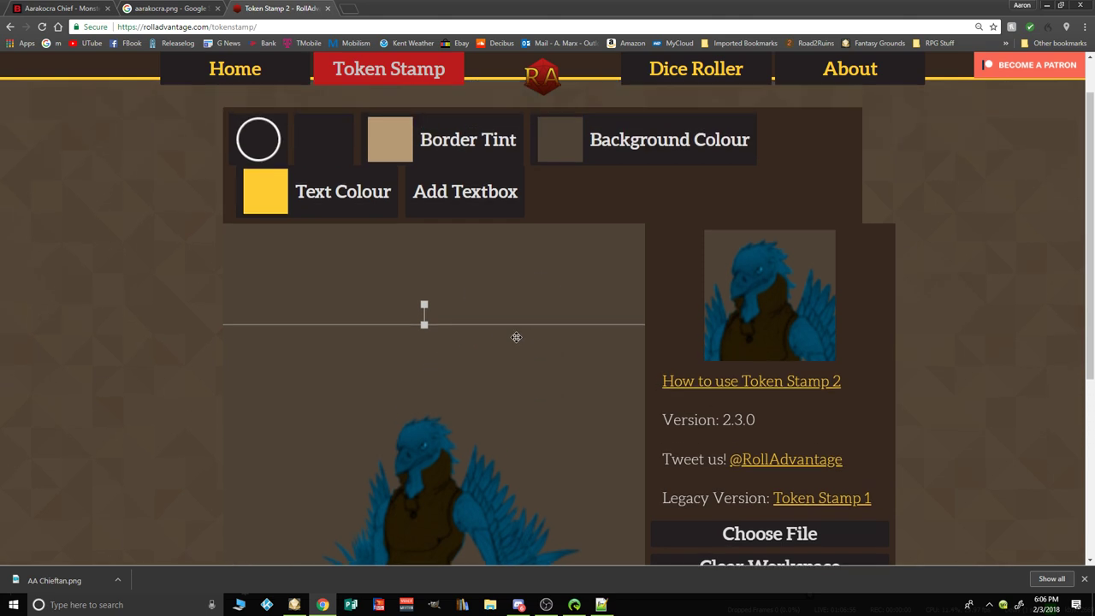
{"action": "left_click_drag", "start_coordinate": [437, 446], "coordinate": [489, 437]}
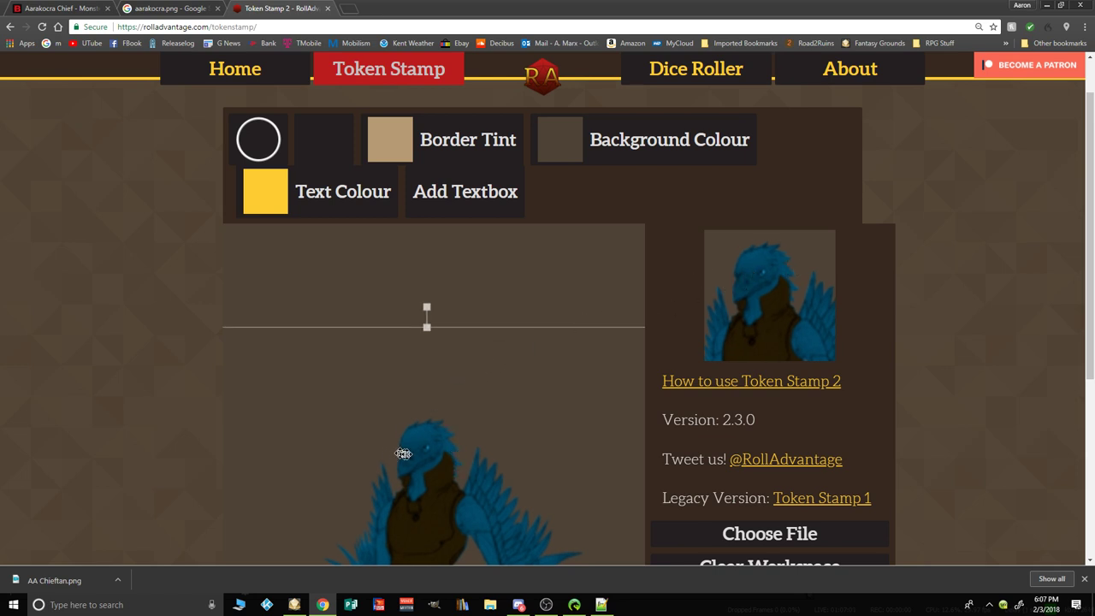
{"action": "left_click_drag", "start_coordinate": [409, 453], "coordinate": [412, 450]}
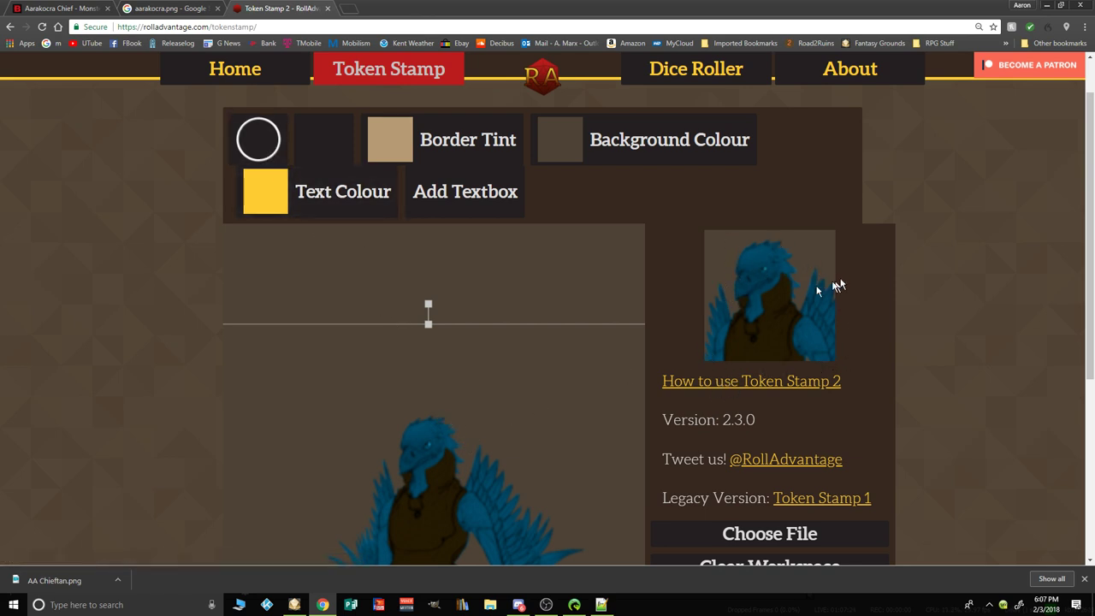
Step: Look through the available token borders and apply the thin square border
{"action": "left_click", "coordinate": [255, 154]}
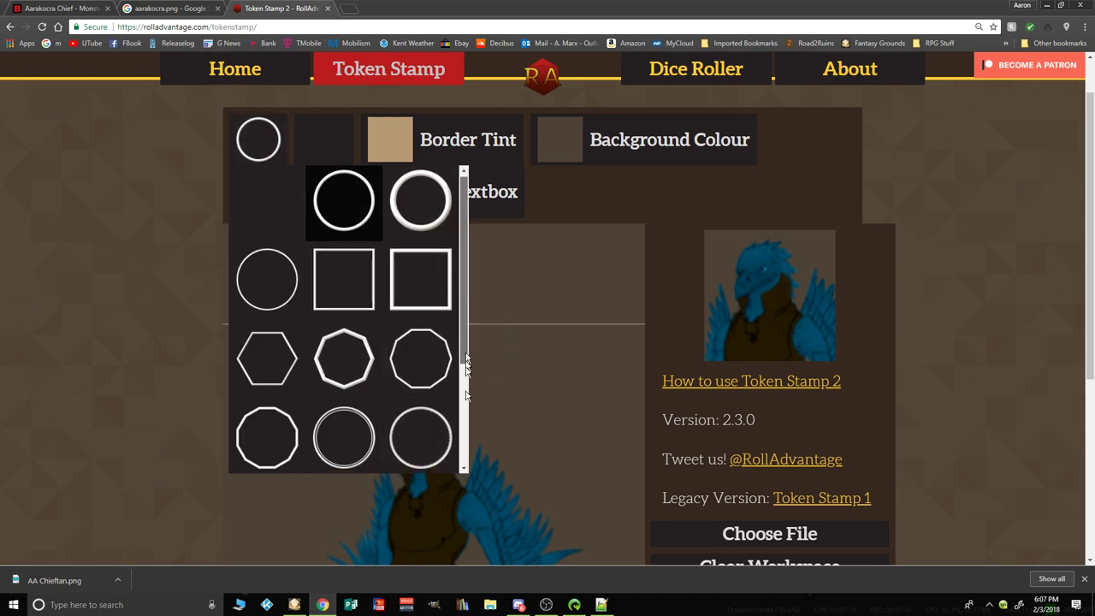
{"action": "left_click_drag", "start_coordinate": [465, 359], "coordinate": [469, 474]}
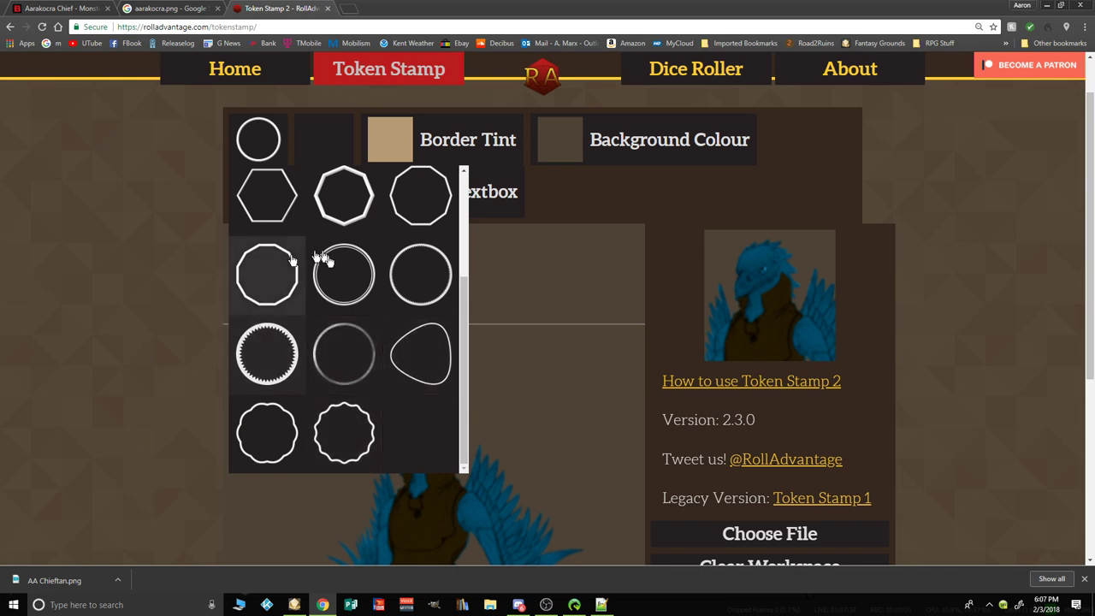
{"action": "left_click_drag", "start_coordinate": [468, 454], "coordinate": [456, 267]}
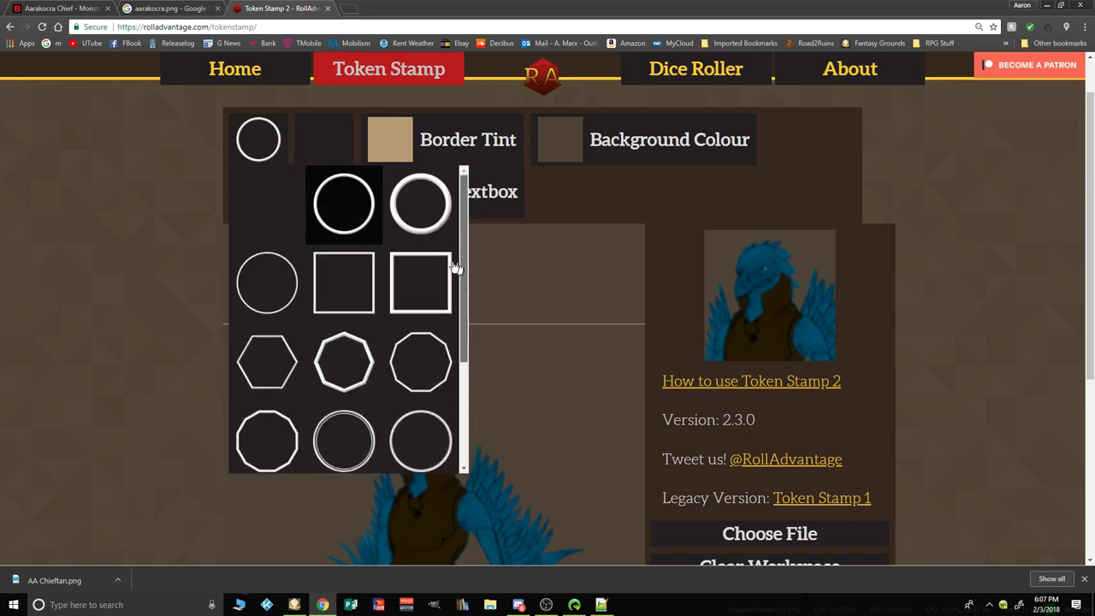
{"action": "left_click", "coordinate": [359, 274]}
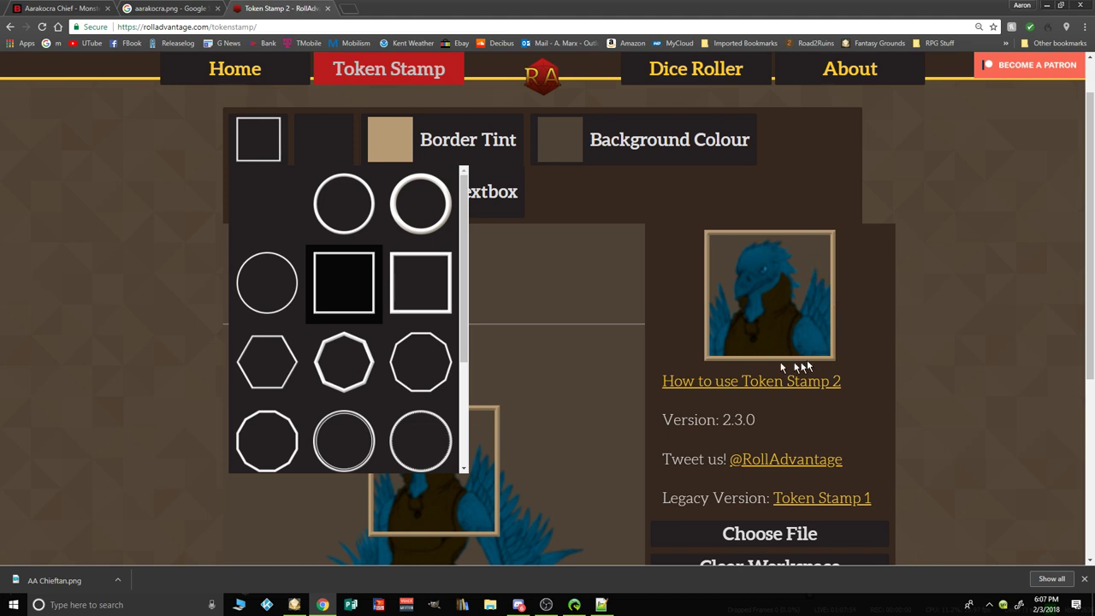
{"action": "left_click", "coordinate": [257, 153]}
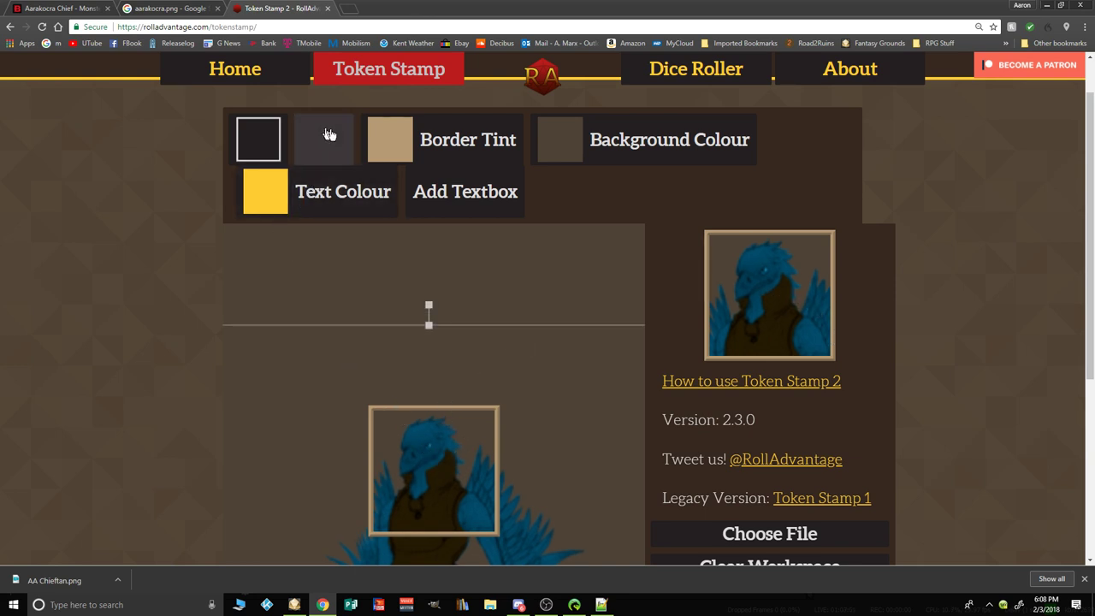
Step: Tint the token border greyish beige (RGB 178, 160, 137) and apply the first dark vignette overlay to the token
{"action": "left_click", "coordinate": [385, 137]}
{"action": "mouse_move", "coordinate": [386, 186]}
{"action": "left_mouse_down"}
{"action": "mouse_move", "coordinate": [385, 226]}
{"action": "mouse_move", "coordinate": [377, 190]}
{"action": "left_mouse_up"}
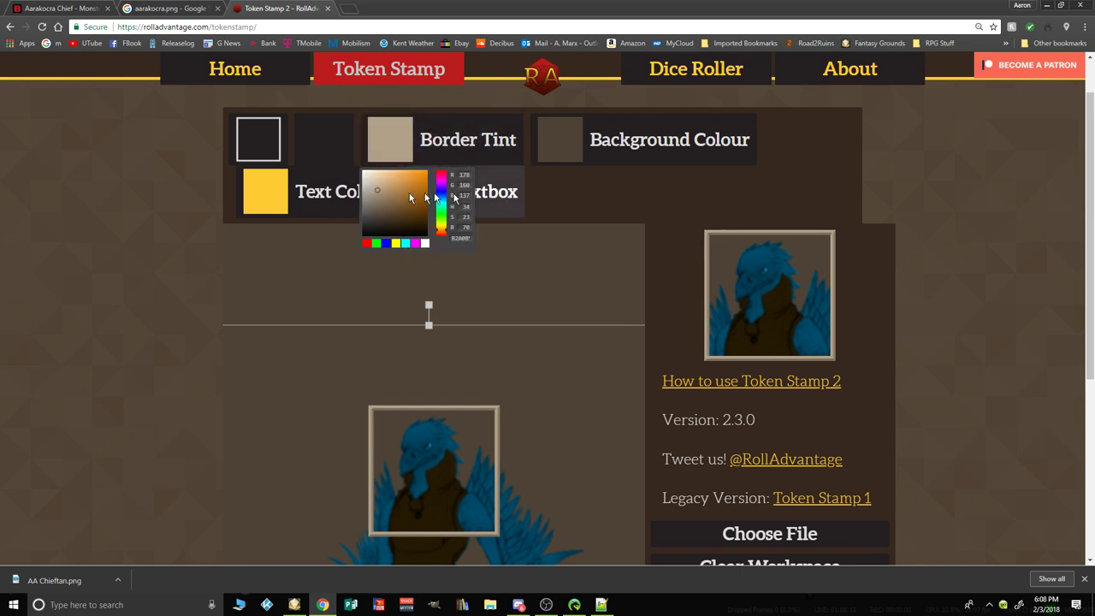
{"action": "left_click", "coordinate": [323, 144]}
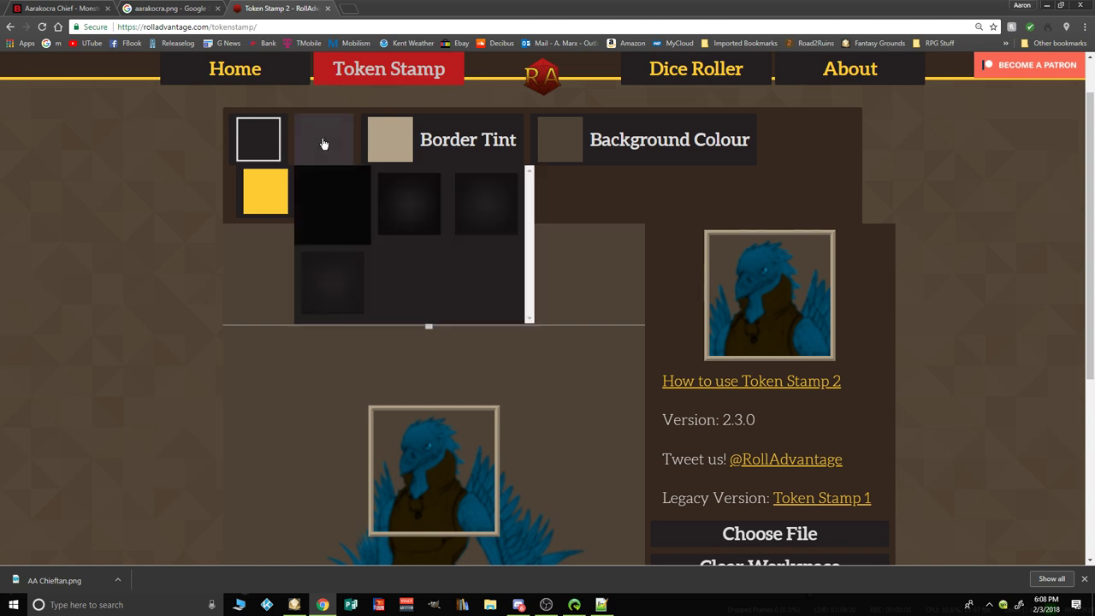
{"action": "left_click", "coordinate": [418, 215]}
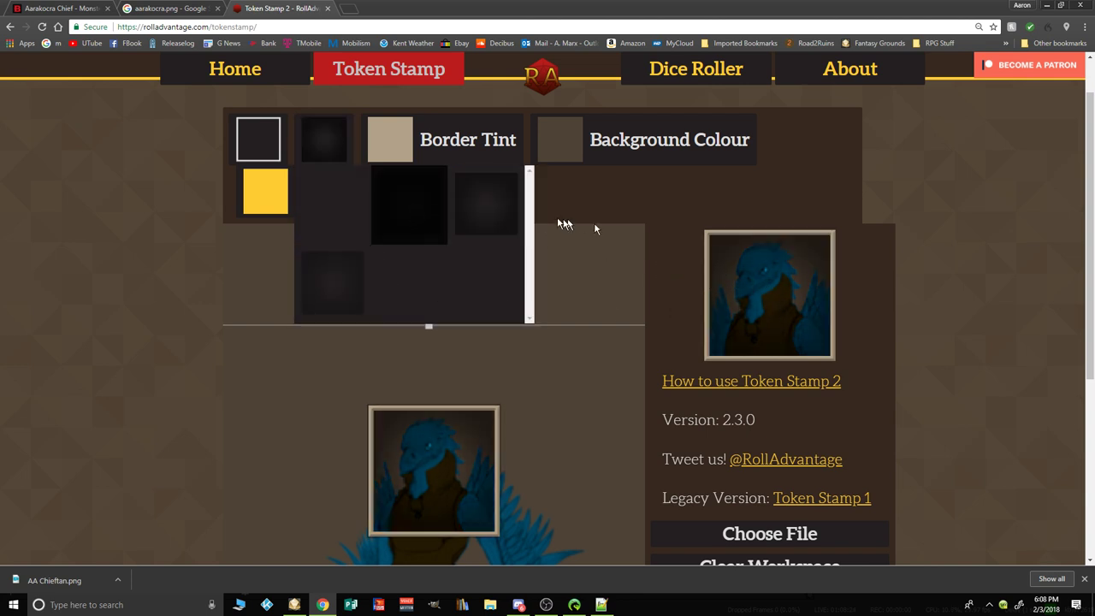
Step: Remove the dark overlay from the token and change its background colour to a muted green
{"action": "left_click", "coordinate": [484, 209]}
{"action": "left_click", "coordinate": [341, 214]}
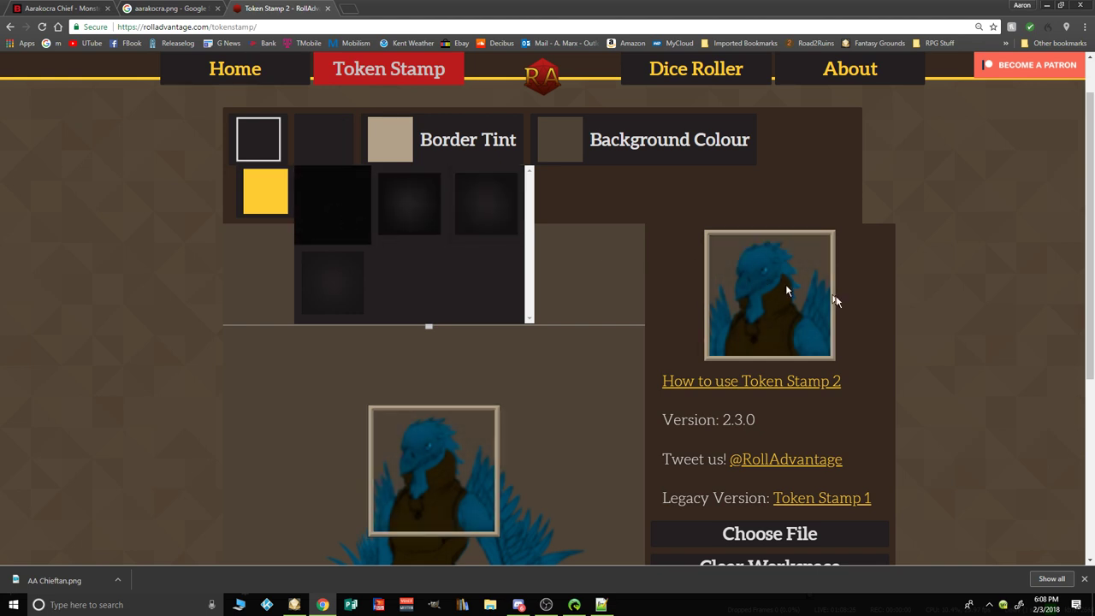
{"action": "left_click", "coordinate": [580, 139]}
{"action": "mouse_move", "coordinate": [551, 217]}
{"action": "left_mouse_down"}
{"action": "mouse_move", "coordinate": [549, 186]}
{"action": "mouse_move", "coordinate": [539, 206]}
{"action": "left_mouse_up"}
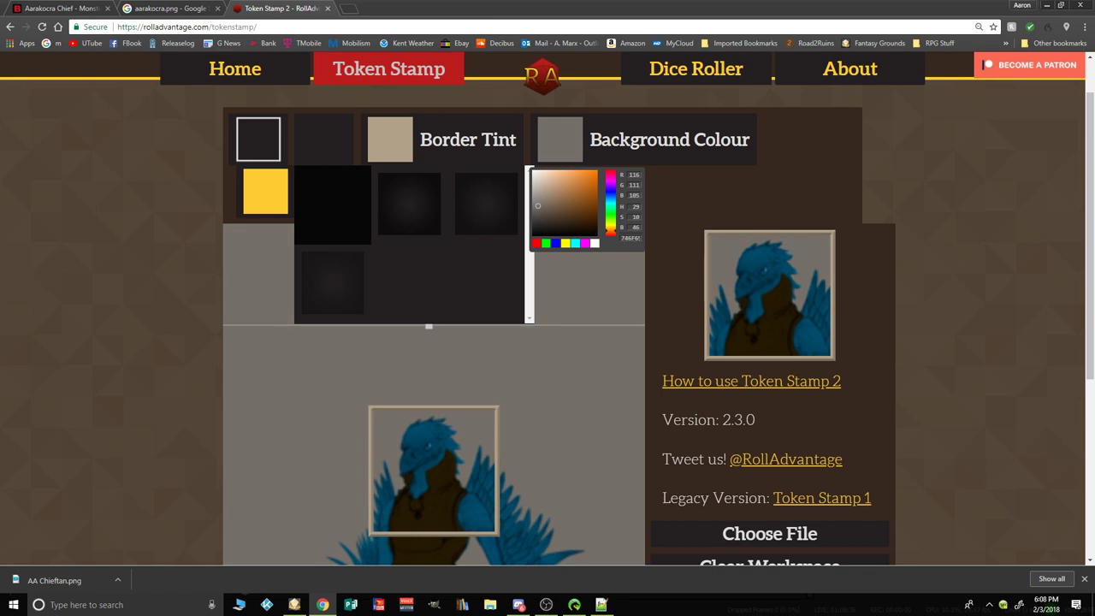
{"action": "mouse_move", "coordinate": [615, 214]}
{"action": "left_mouse_down"}
{"action": "mouse_move", "coordinate": [540, 217]}
{"action": "mouse_move", "coordinate": [543, 195]}
{"action": "left_mouse_up"}
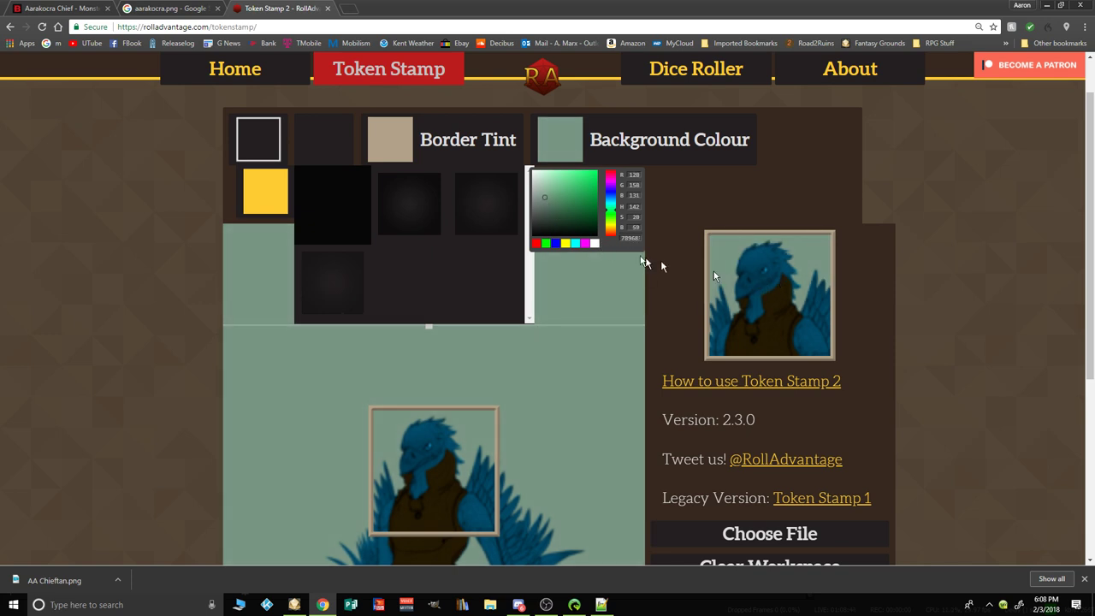
Step: Lighten the background colour to a pale grey-green (RGB 137, 161, 146) and leave the token without an overlay
{"action": "left_click", "coordinate": [339, 281]}
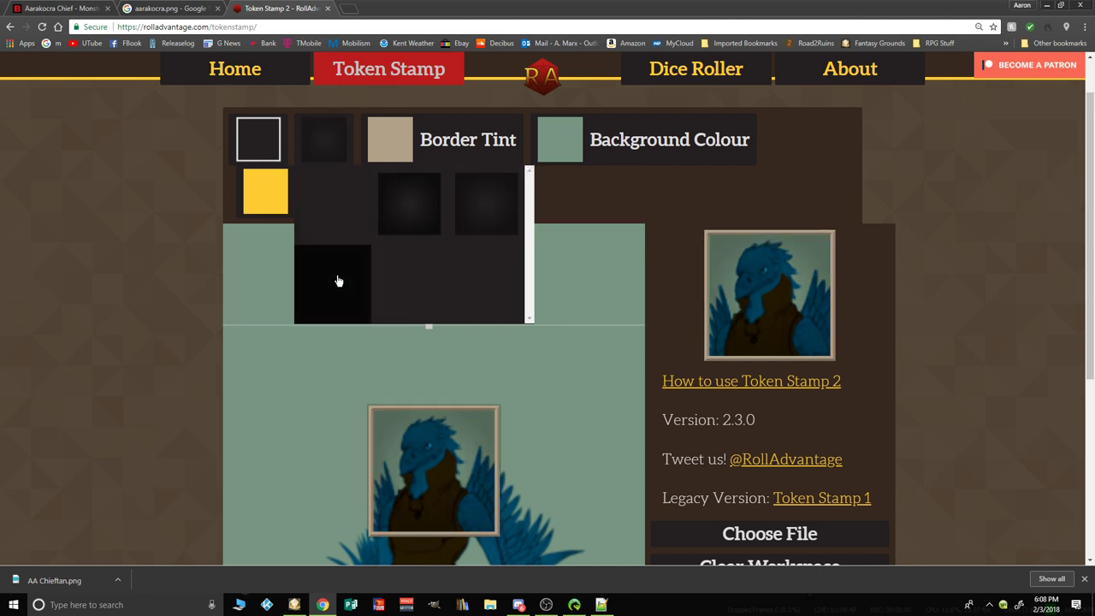
{"action": "left_click", "coordinate": [565, 148]}
{"action": "left_click_drag", "start_coordinate": [546, 205], "coordinate": [541, 194]}
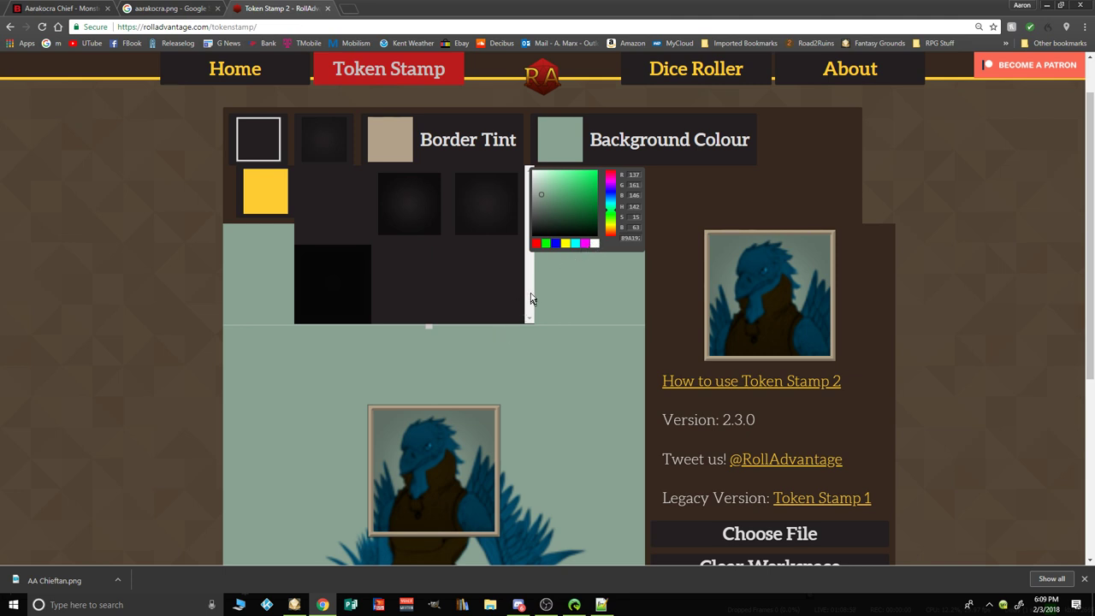
{"action": "left_click", "coordinate": [565, 334]}
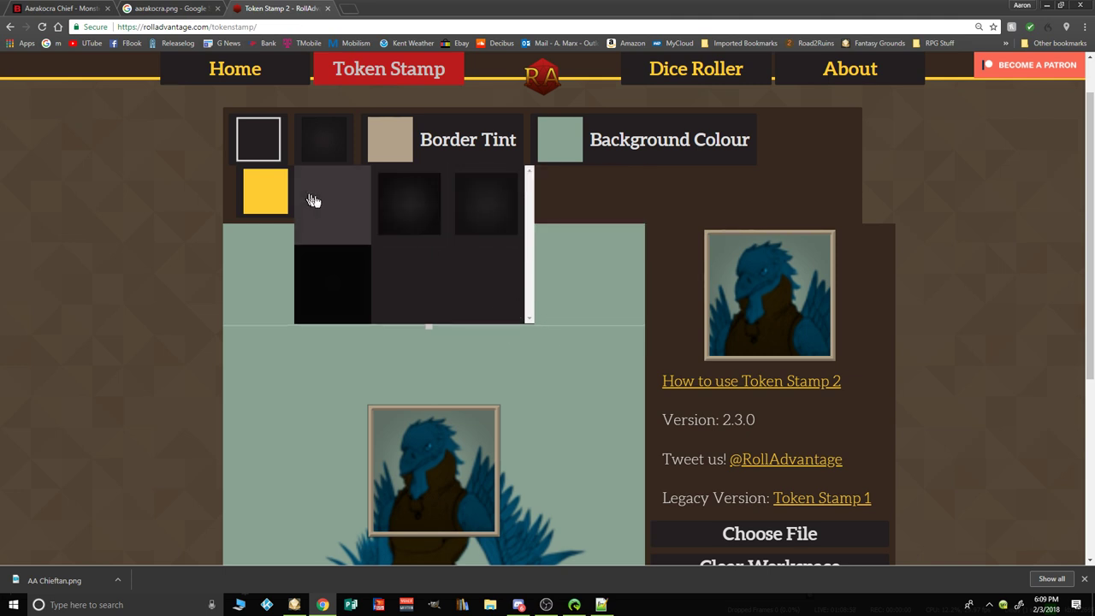
{"action": "left_click", "coordinate": [317, 202]}
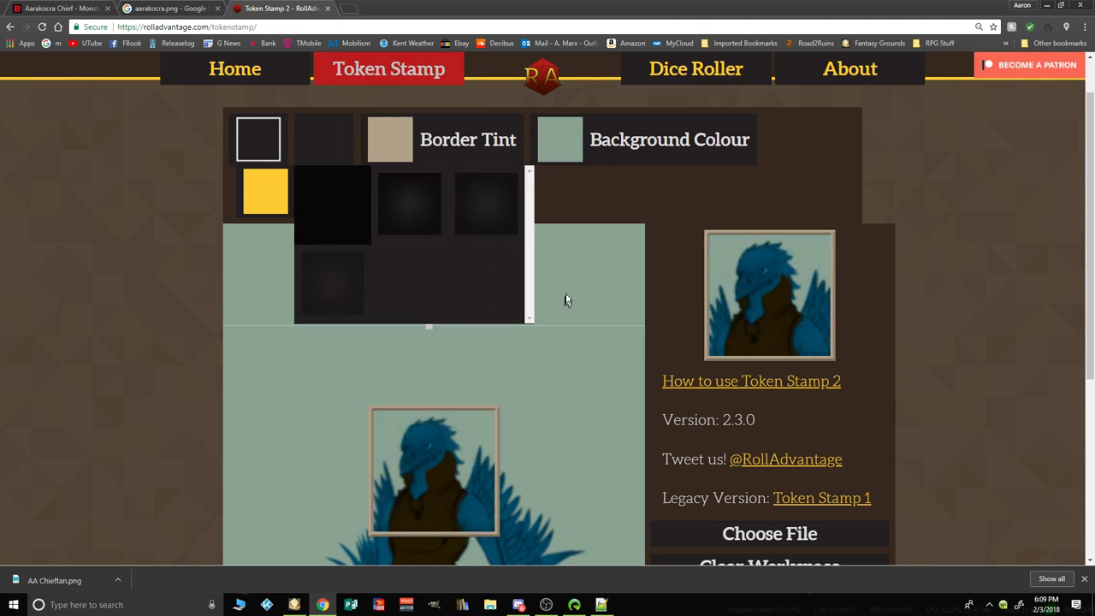
{"action": "left_click", "coordinate": [344, 149]}
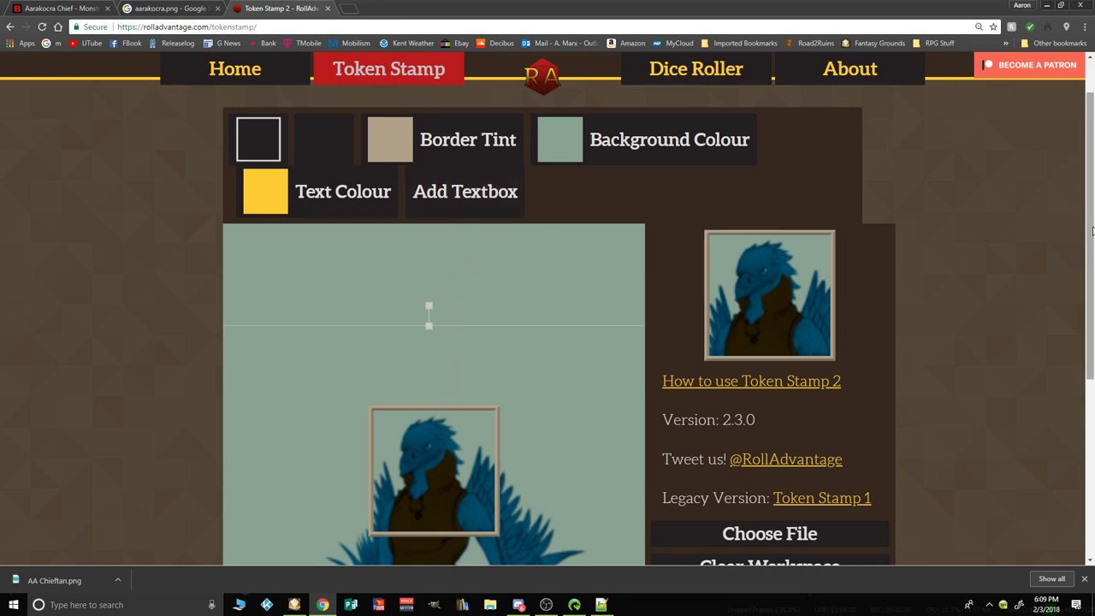
Step: Download the finished token image
{"action": "left_click_drag", "start_coordinate": [1093, 231], "coordinate": [1052, 367]}
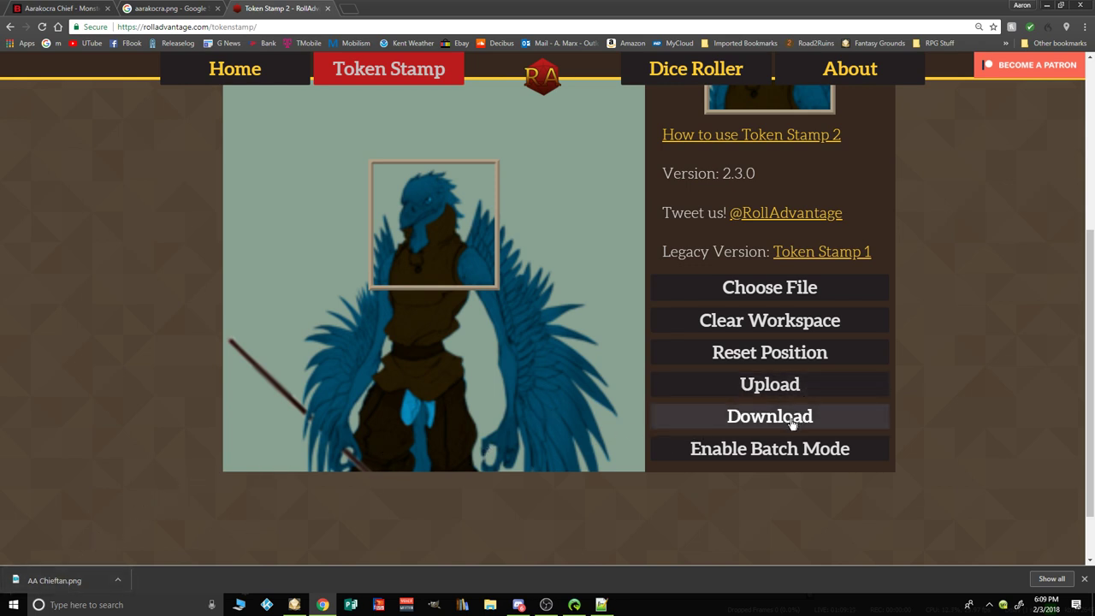
{"action": "left_click", "coordinate": [743, 425]}
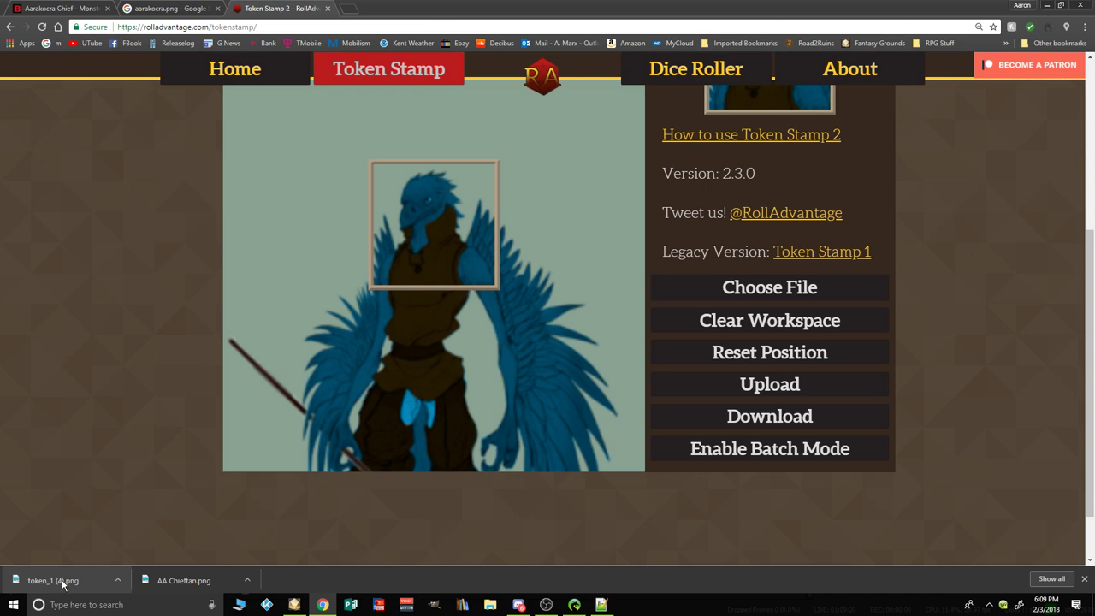
Step: Switch to NPC Engineer and set the NPC token to the image token_1 (4) from the Downloads folder
{"action": "mouse_move", "coordinate": [517, 608]}
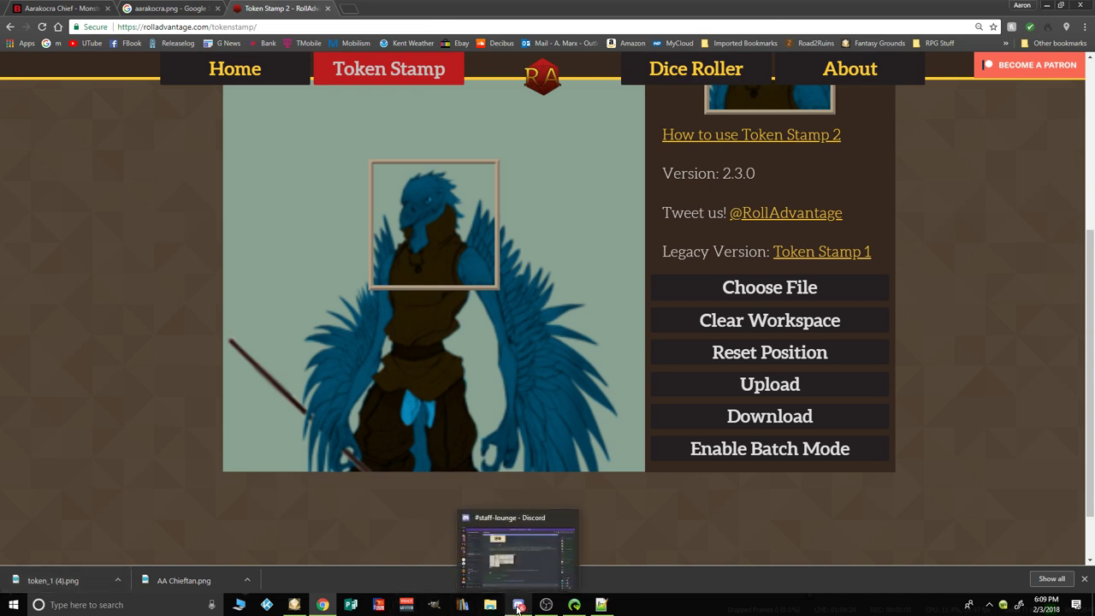
{"action": "mouse_move", "coordinate": [304, 606]}
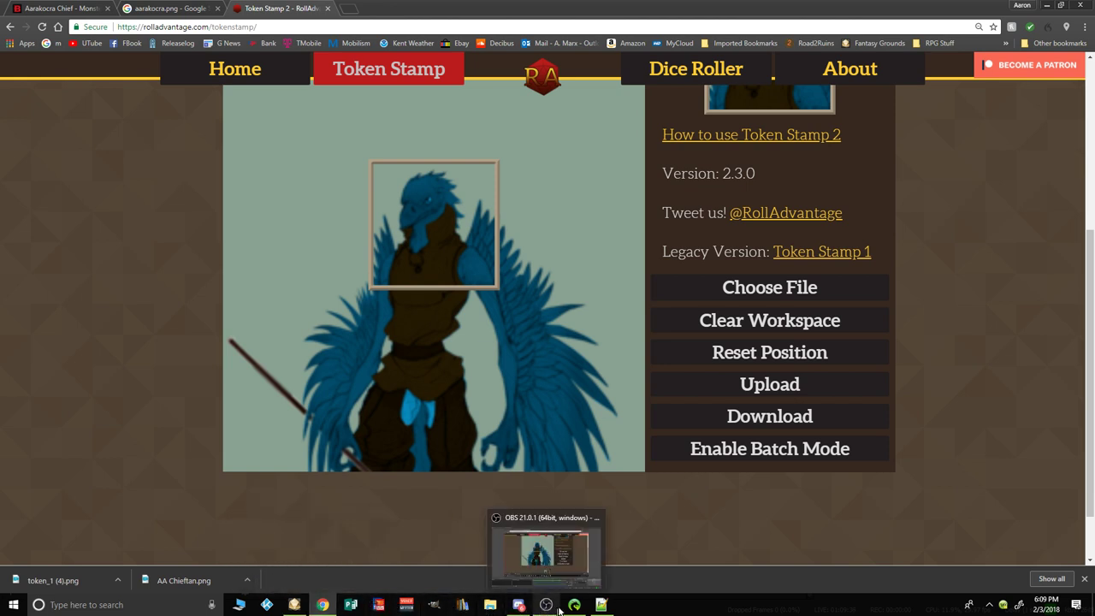
{"action": "mouse_move", "coordinate": [575, 609]}
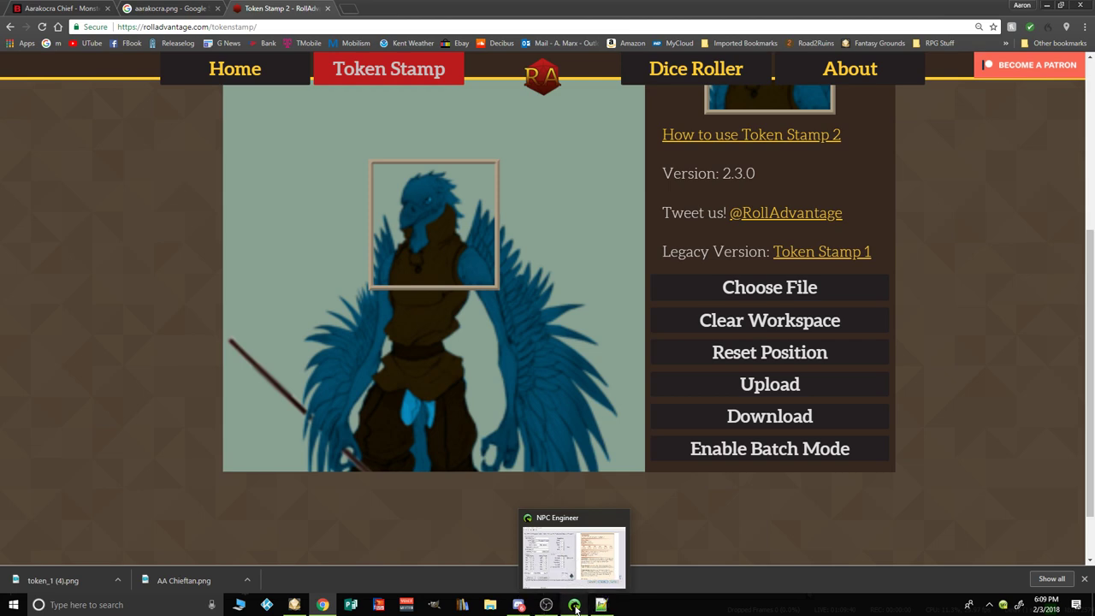
{"action": "left_click", "coordinate": [575, 607]}
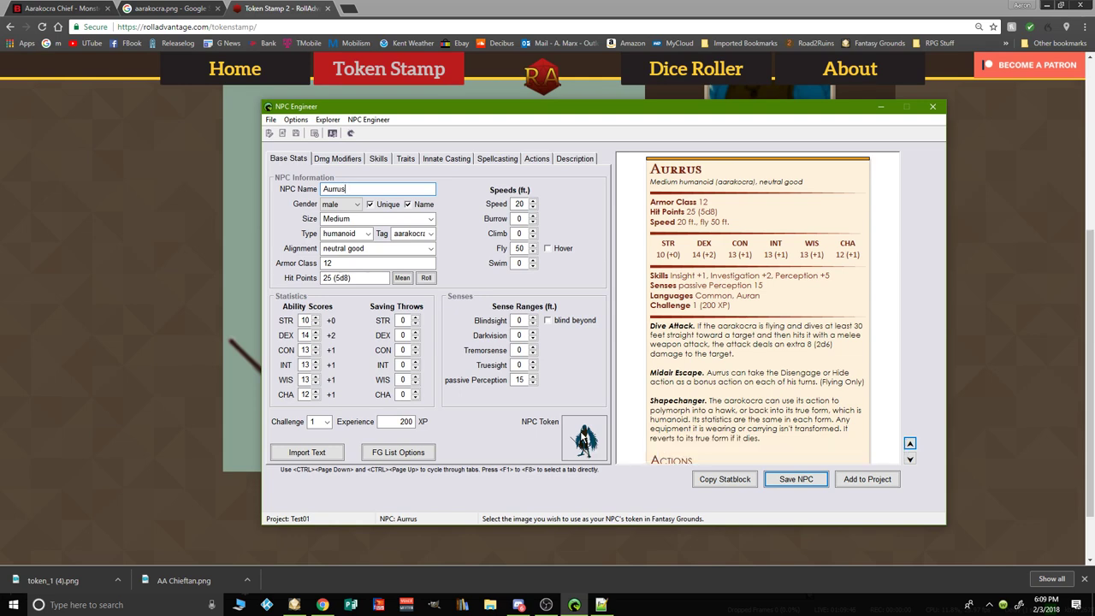
{"action": "left_click", "coordinate": [582, 439]}
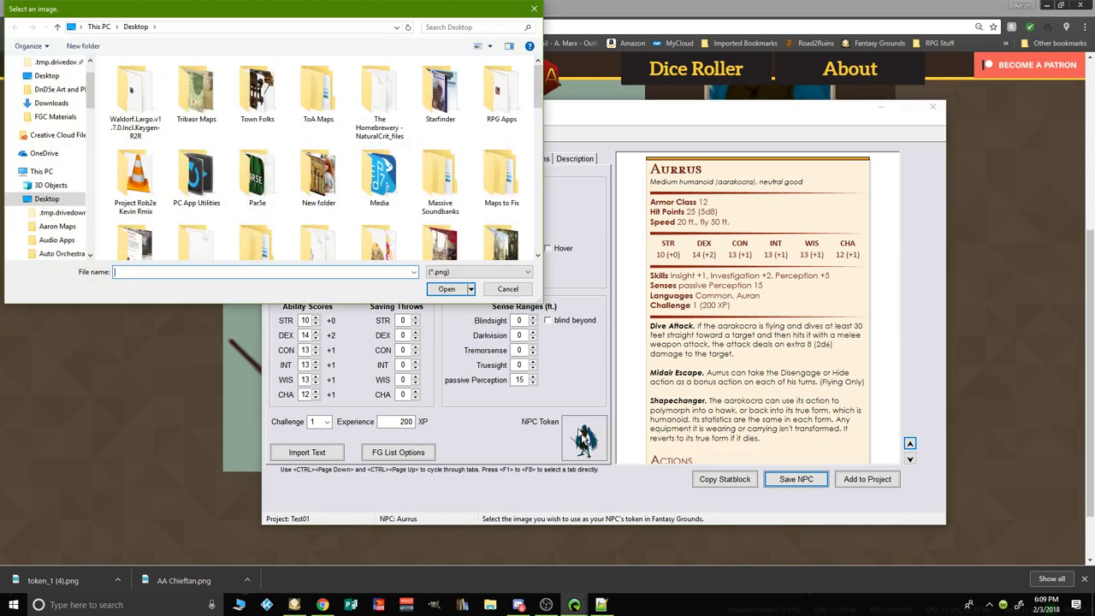
{"action": "left_click", "coordinate": [51, 104]}
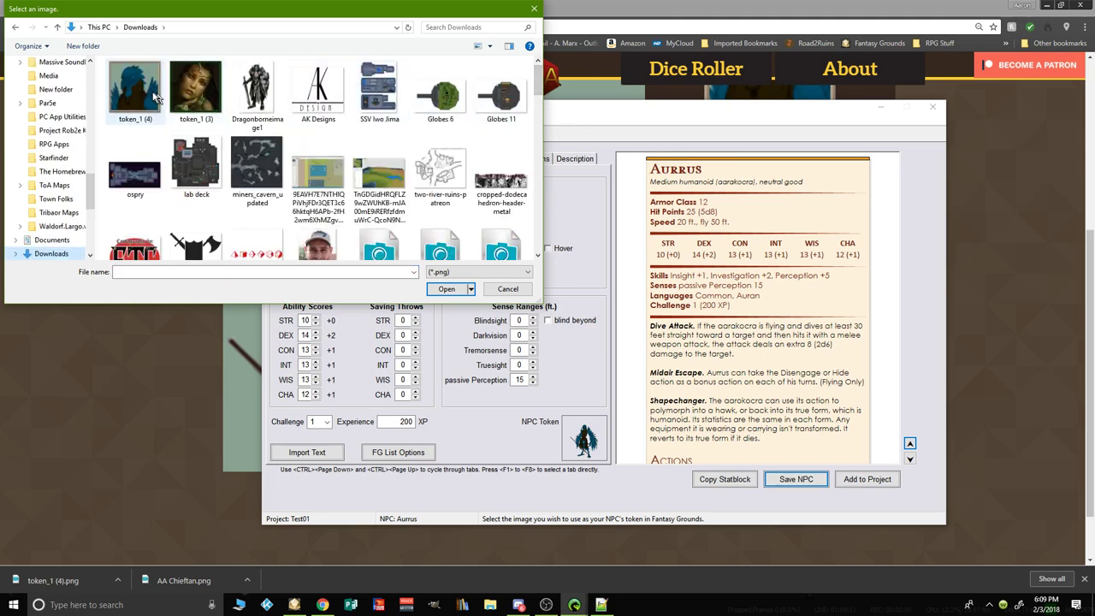
{"action": "left_click", "coordinate": [152, 102]}
{"action": "left_click", "coordinate": [447, 288]}
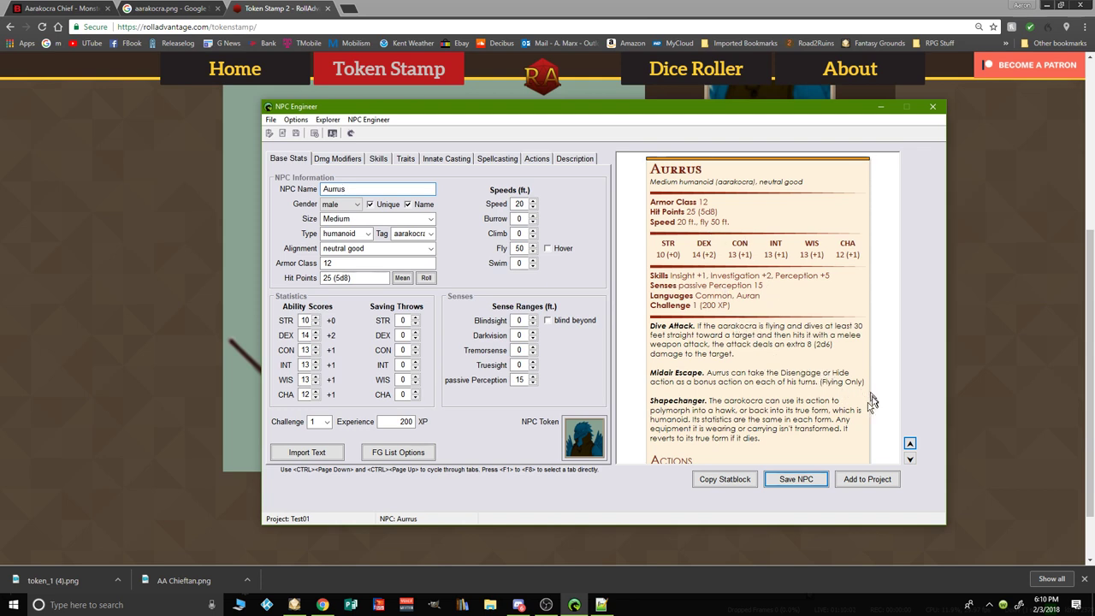
Step: Review the NPC's skills, actions and description, and save the NPC from its base stats
{"action": "left_click", "coordinate": [384, 161]}
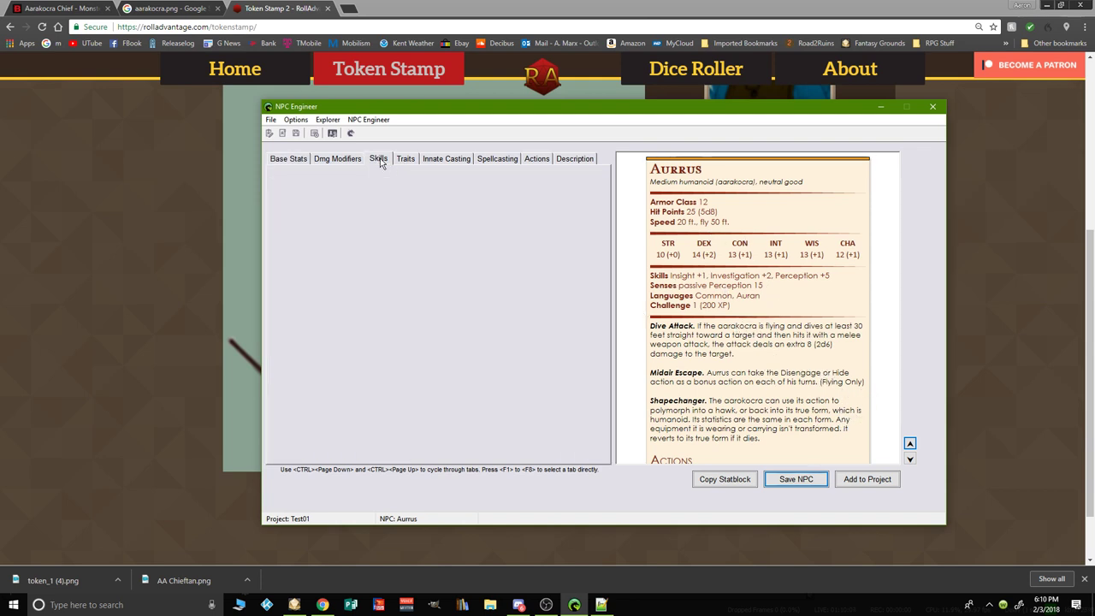
{"action": "left_click", "coordinate": [537, 163]}
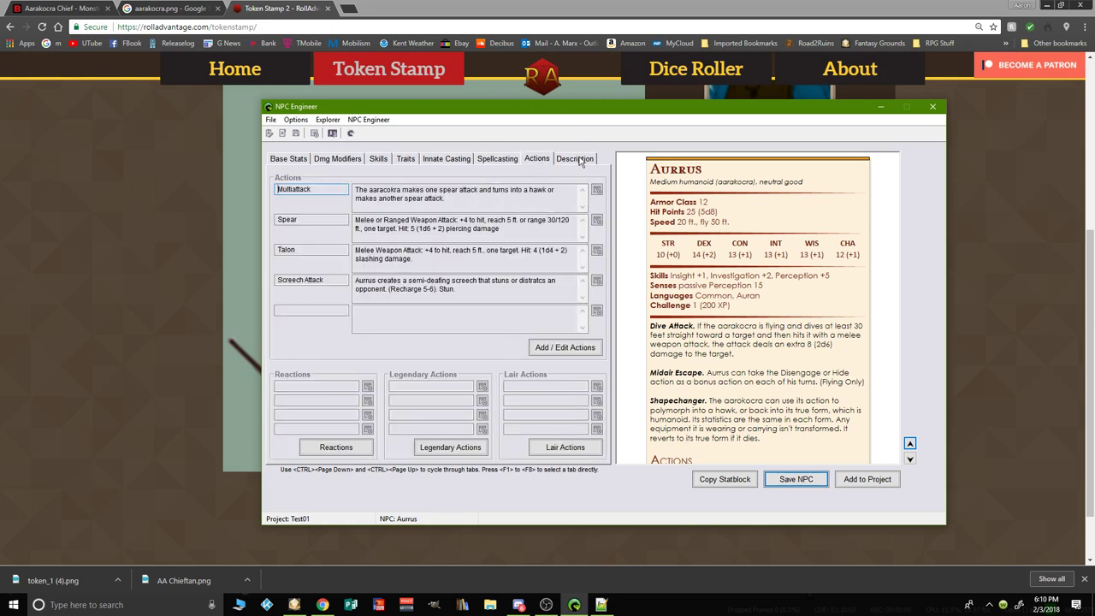
{"action": "left_click", "coordinate": [579, 160]}
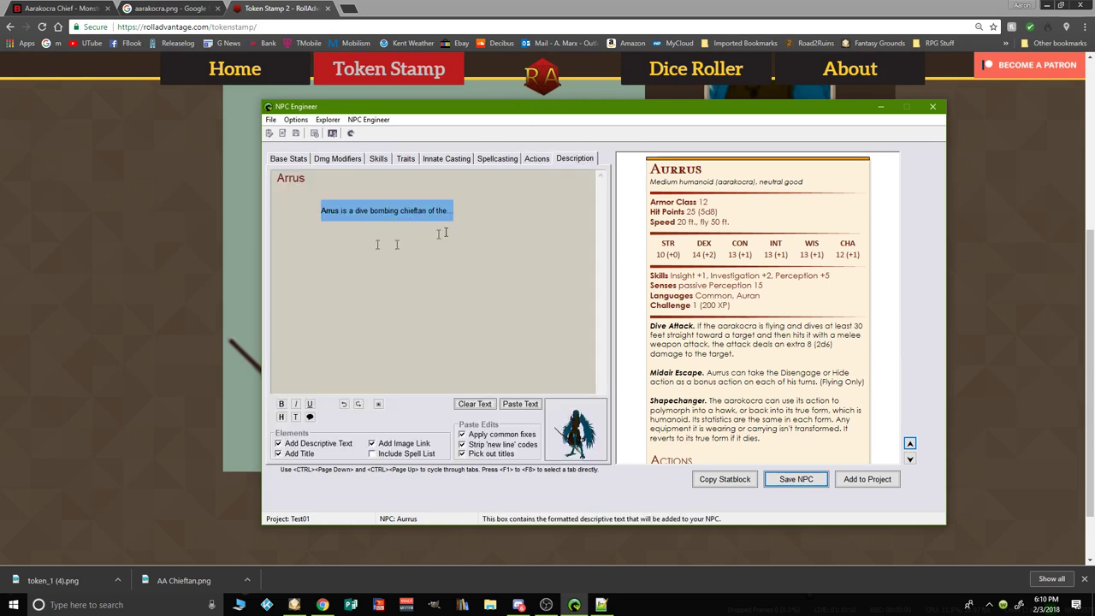
{"action": "left_click", "coordinate": [294, 163]}
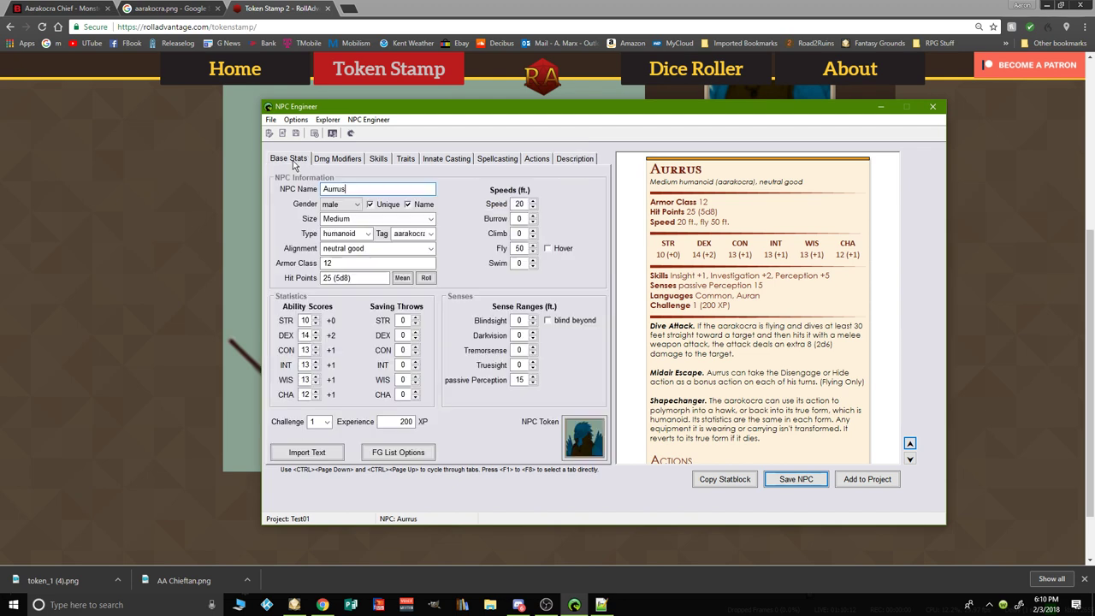
{"action": "left_click", "coordinate": [807, 481]}
{"action": "left_click", "coordinate": [767, 481]}
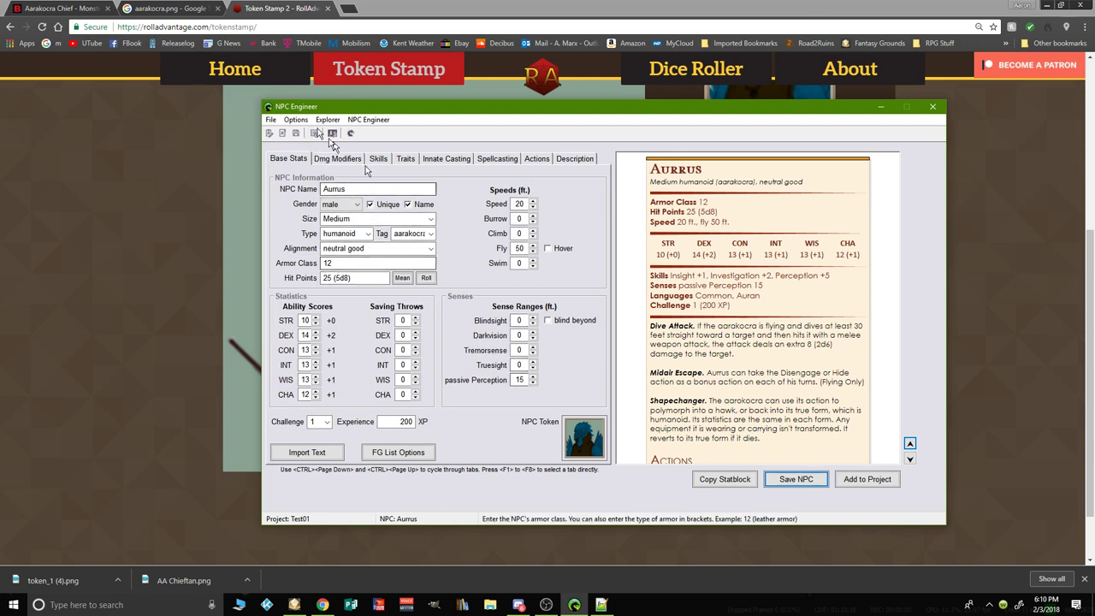
Step: Open the project management settings and choose Parse Engineer as the target parser
{"action": "left_click", "coordinate": [270, 119]}
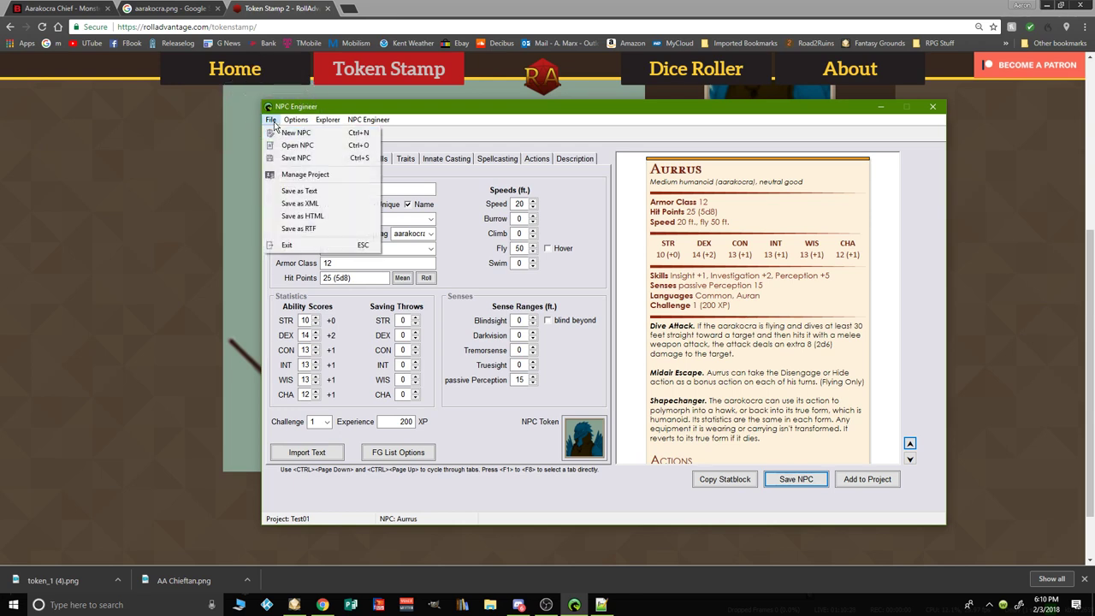
{"action": "left_click", "coordinate": [316, 182]}
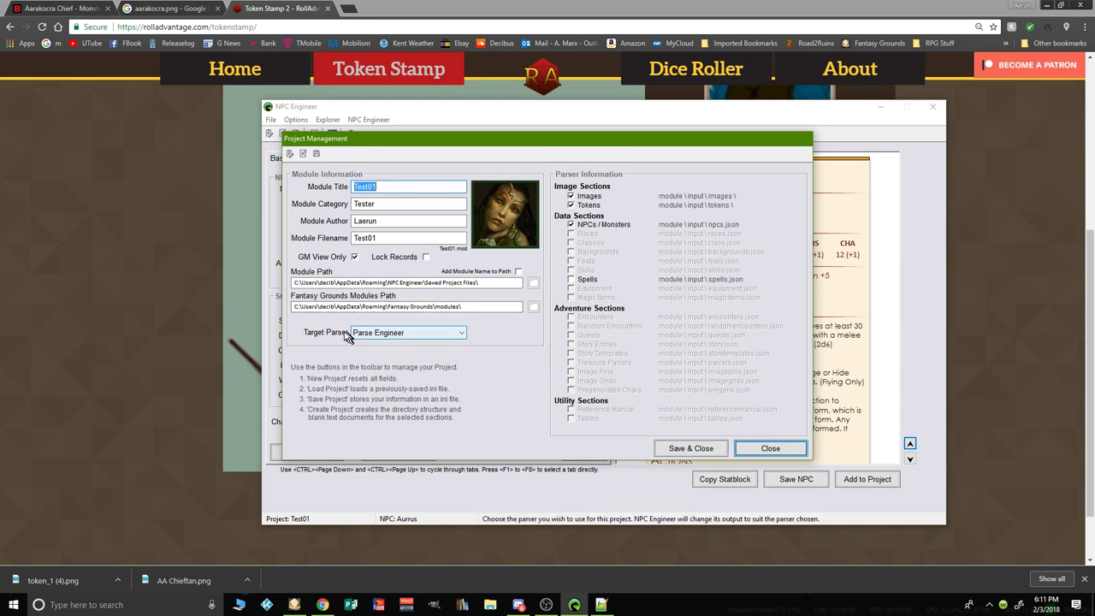
{"action": "left_click", "coordinate": [423, 334]}
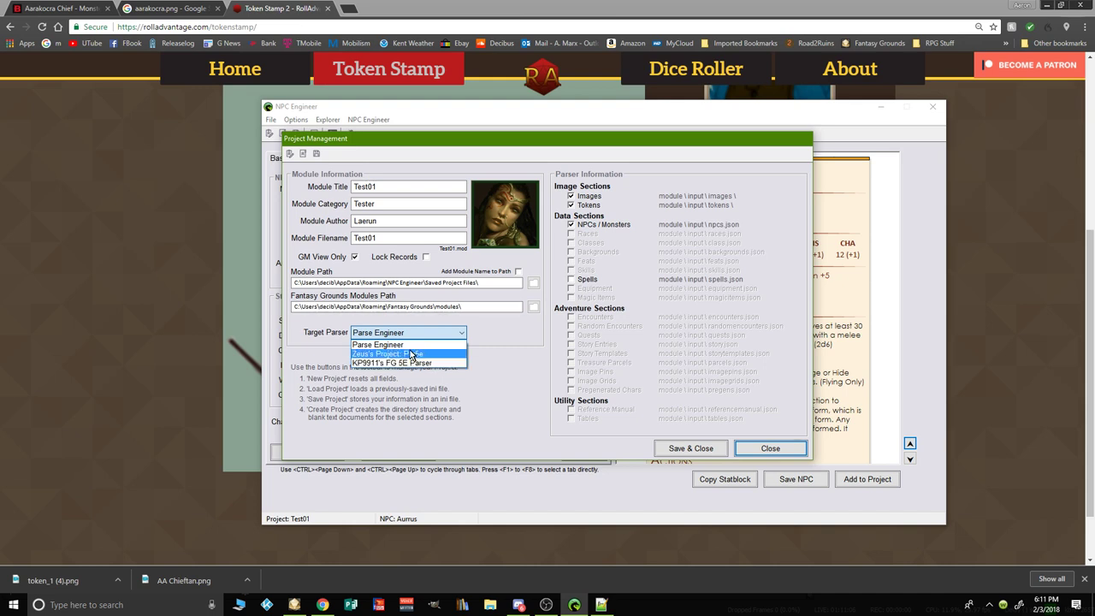
{"action": "left_click", "coordinate": [405, 345]}
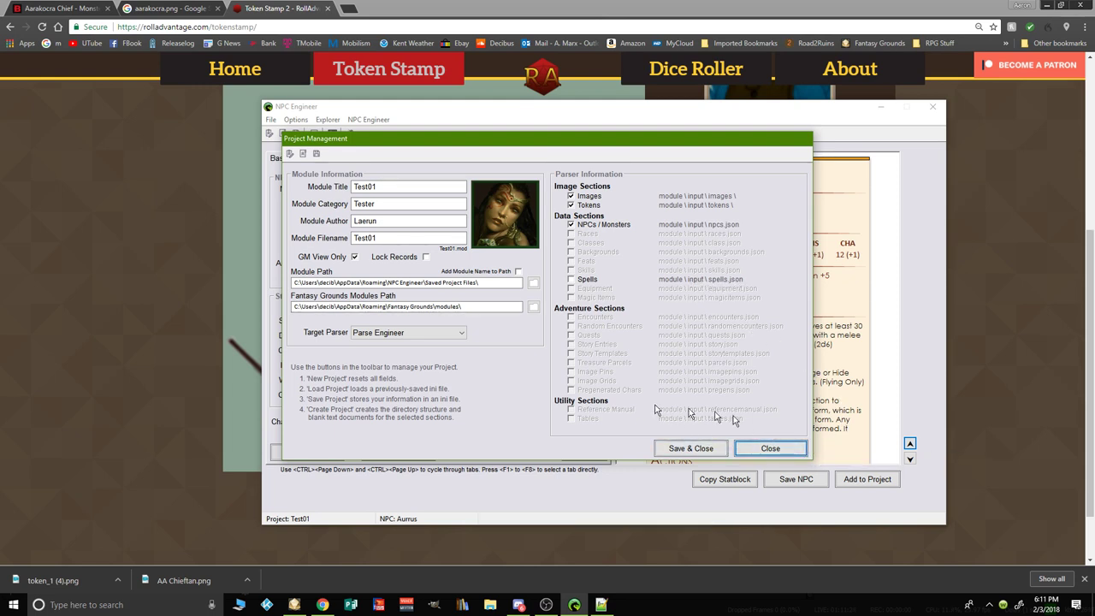
Step: Save the project over the existing Test01 file and close the project management settings
{"action": "left_click", "coordinate": [691, 450]}
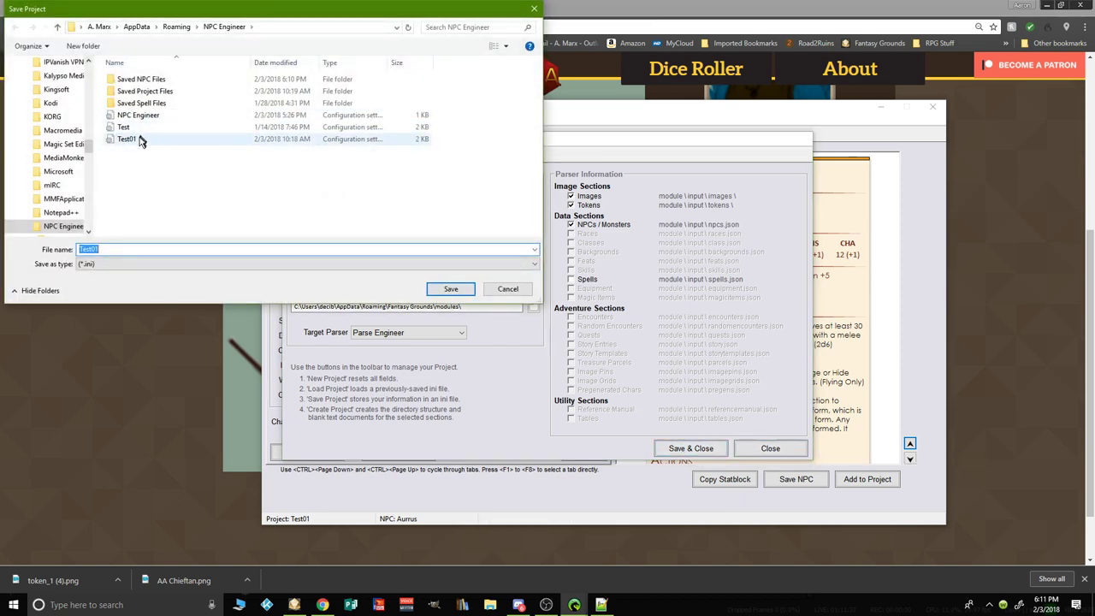
{"action": "left_click", "coordinate": [129, 139]}
{"action": "left_click", "coordinate": [449, 288]}
{"action": "left_click", "coordinate": [535, 340]}
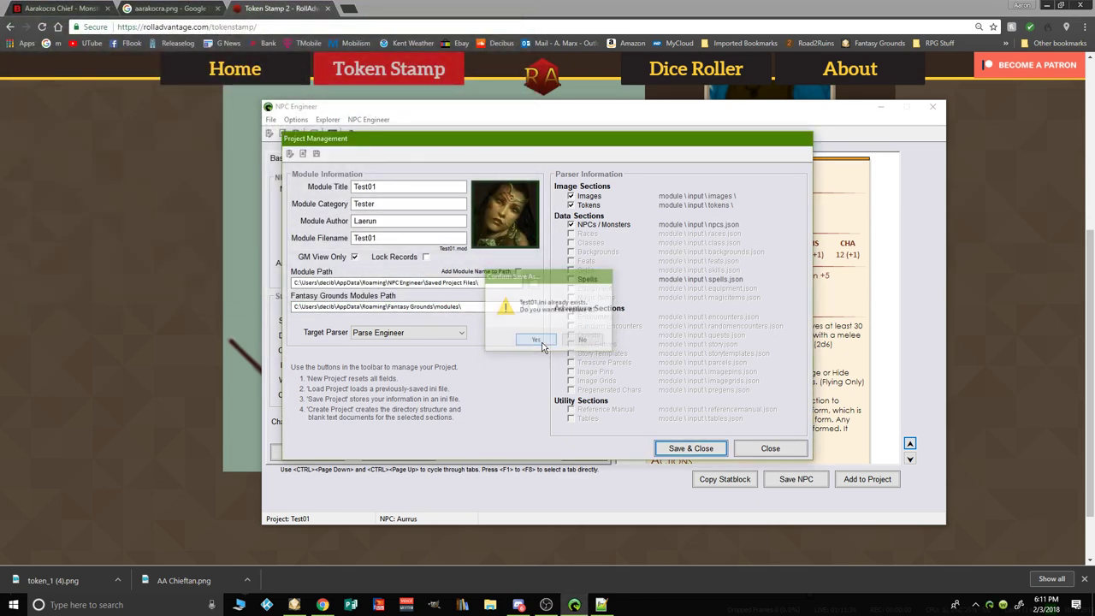
{"action": "left_click", "coordinate": [701, 447]}
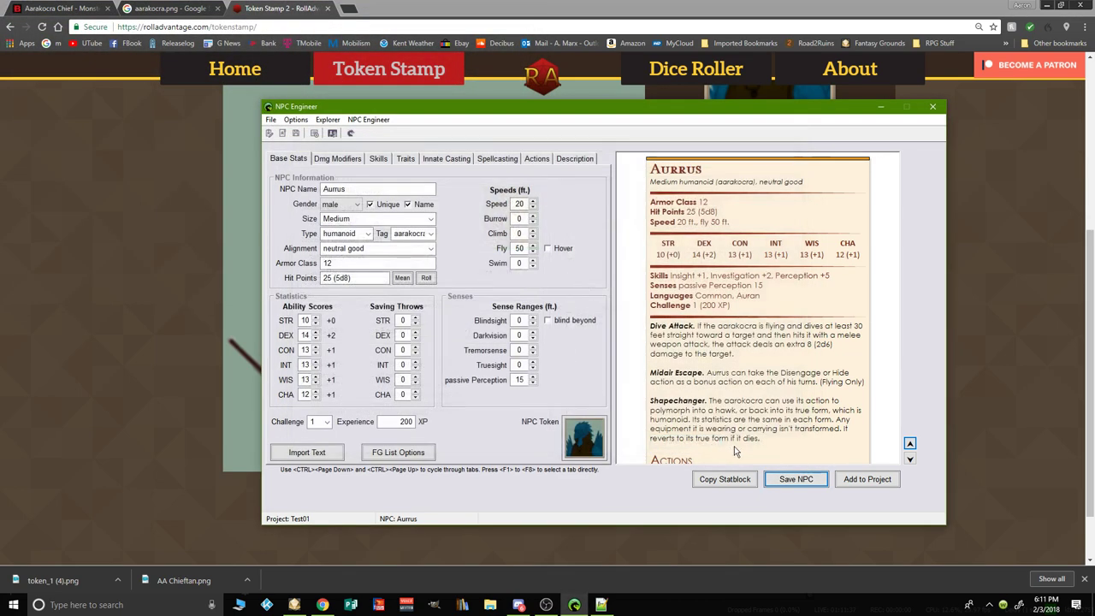
Step: Add the Aurrus NPC to the Test01 project
{"action": "left_click", "coordinate": [874, 481]}
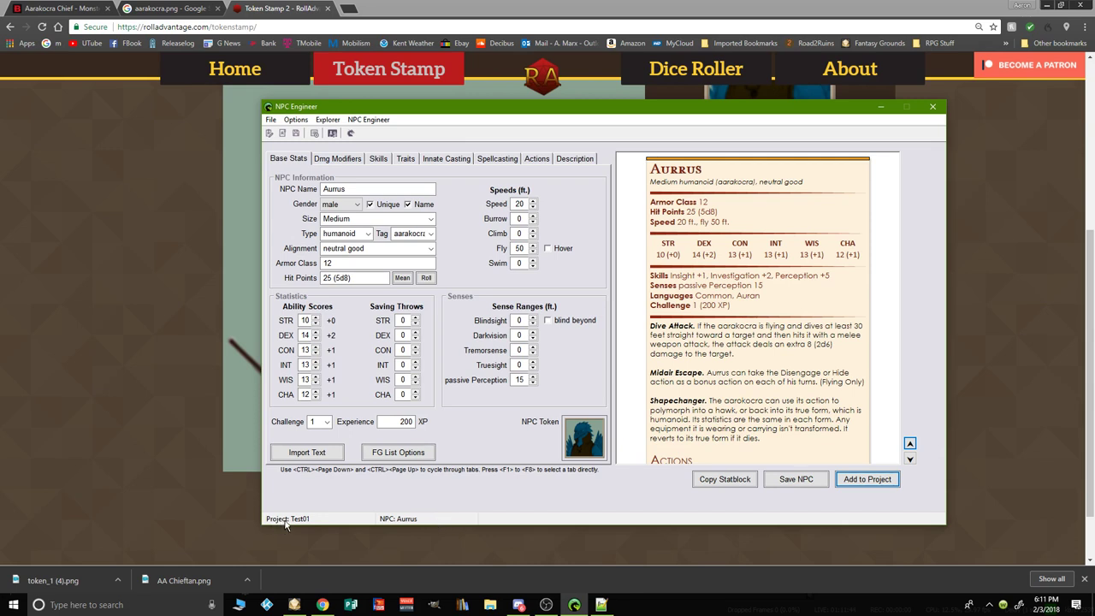
{"action": "left_click", "coordinate": [881, 479]}
{"action": "left_click", "coordinate": [575, 341]}
Step: Export the NPC as an HTML file named Aurrus to the Desktop
{"action": "left_click", "coordinate": [270, 120]}
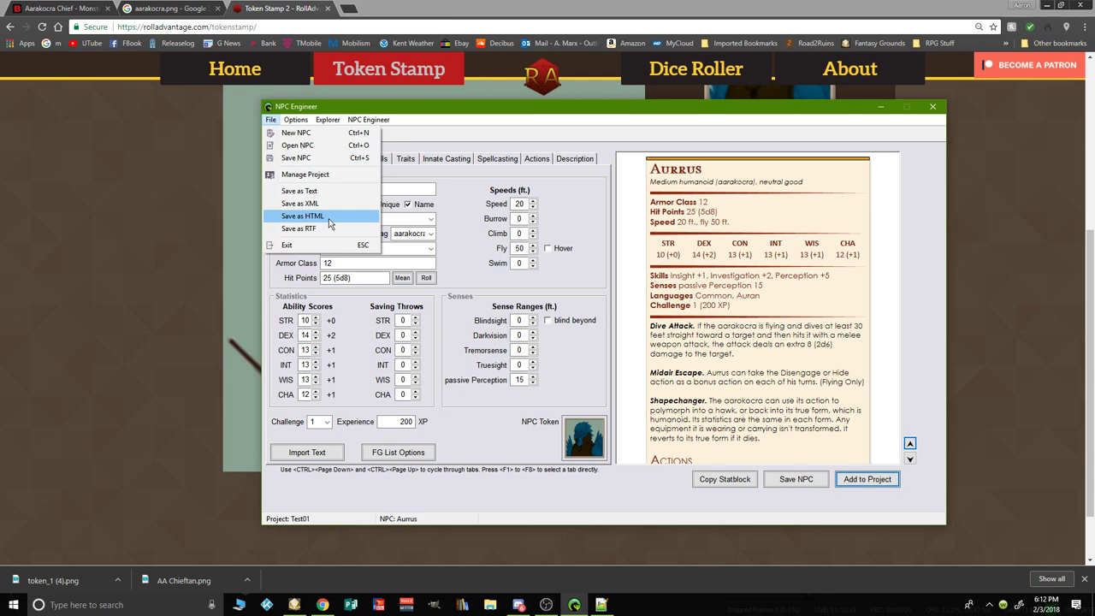
{"action": "left_click", "coordinate": [307, 217]}
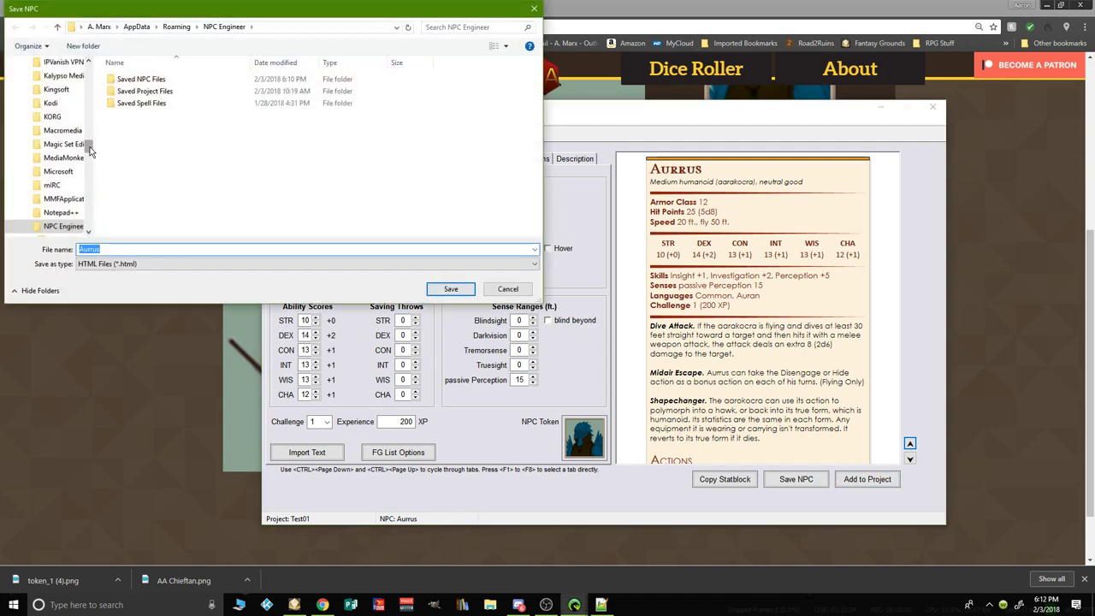
{"action": "left_click_drag", "start_coordinate": [91, 151], "coordinate": [80, 43]}
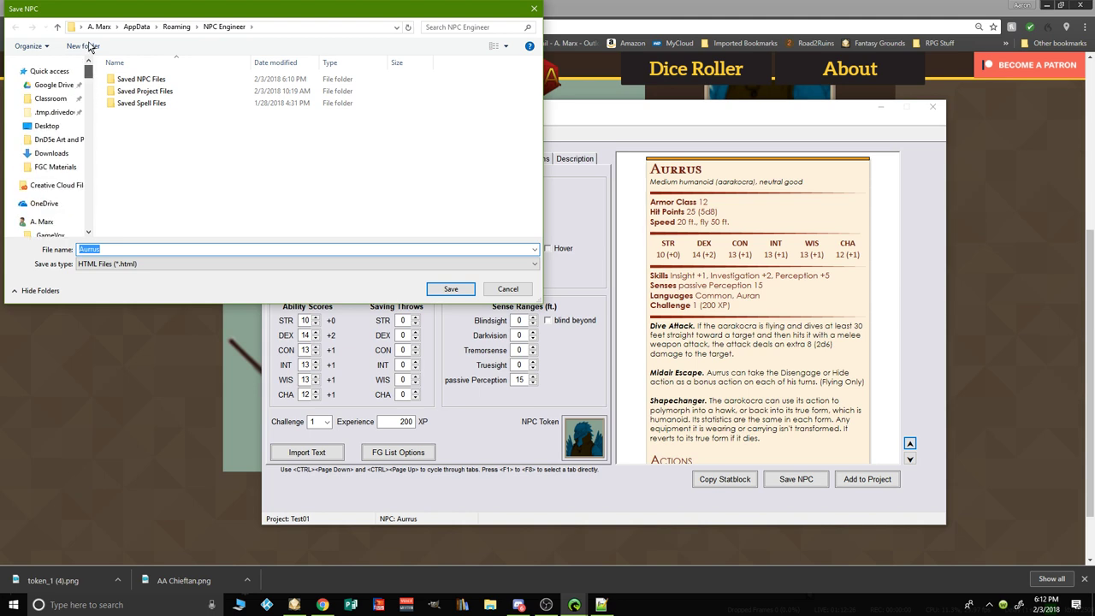
{"action": "left_click", "coordinate": [53, 126]}
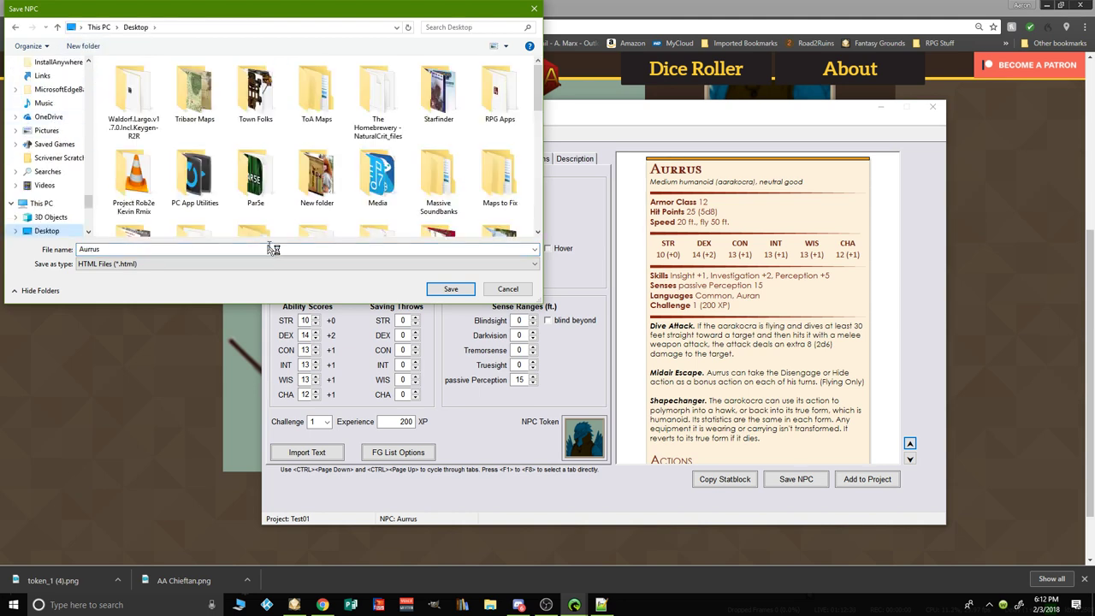
{"action": "left_click", "coordinate": [448, 289]}
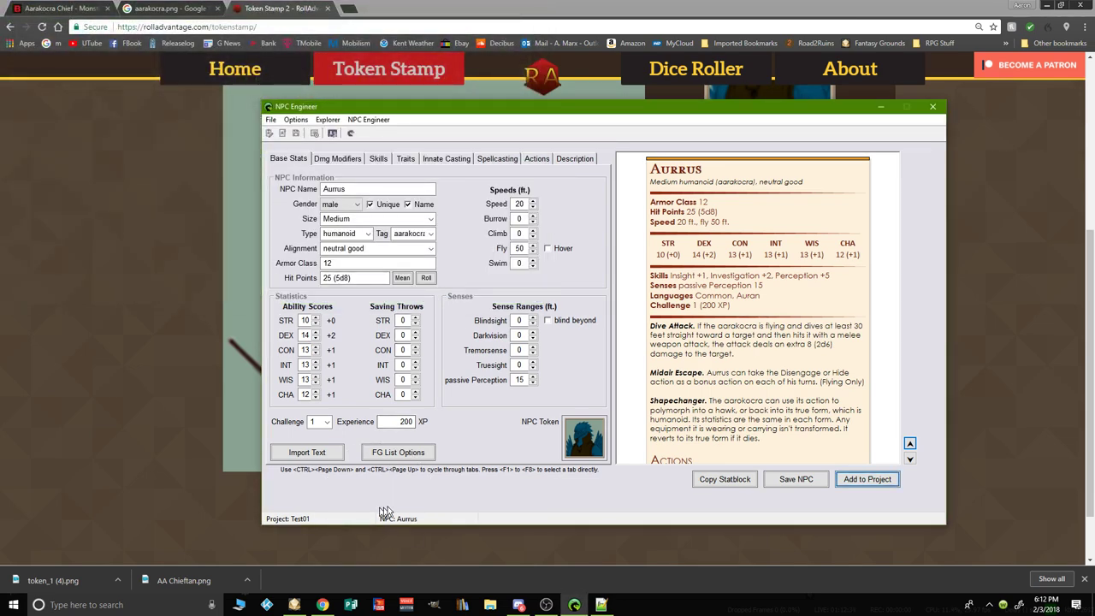
Step: Search the computer for the exported NPC file using the term Arrus
{"action": "left_click", "coordinate": [165, 605]}
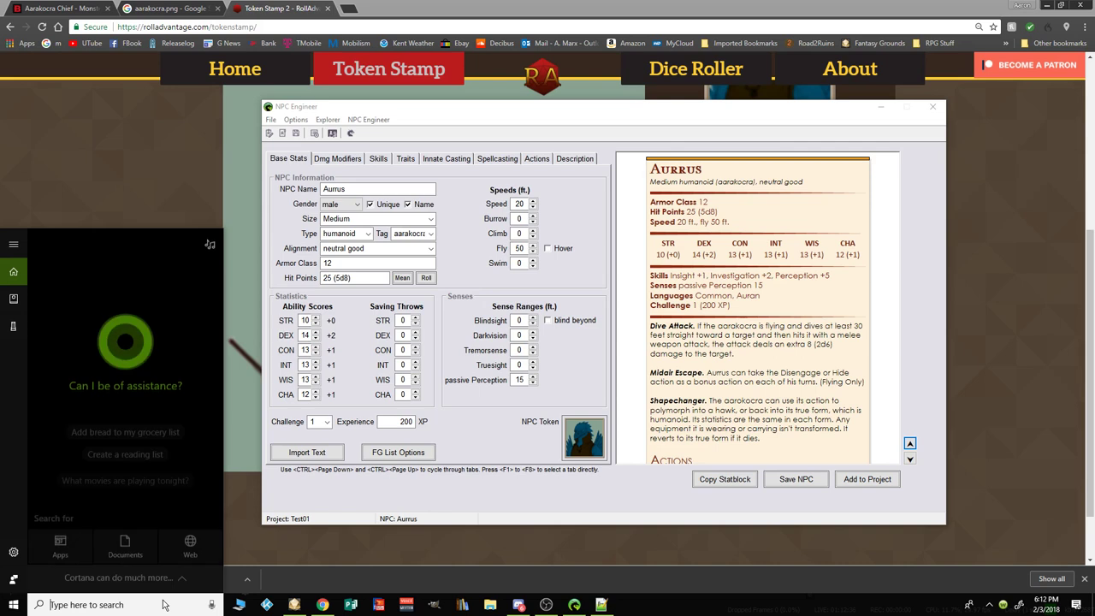
{"action": "type", "text": "Arru"}
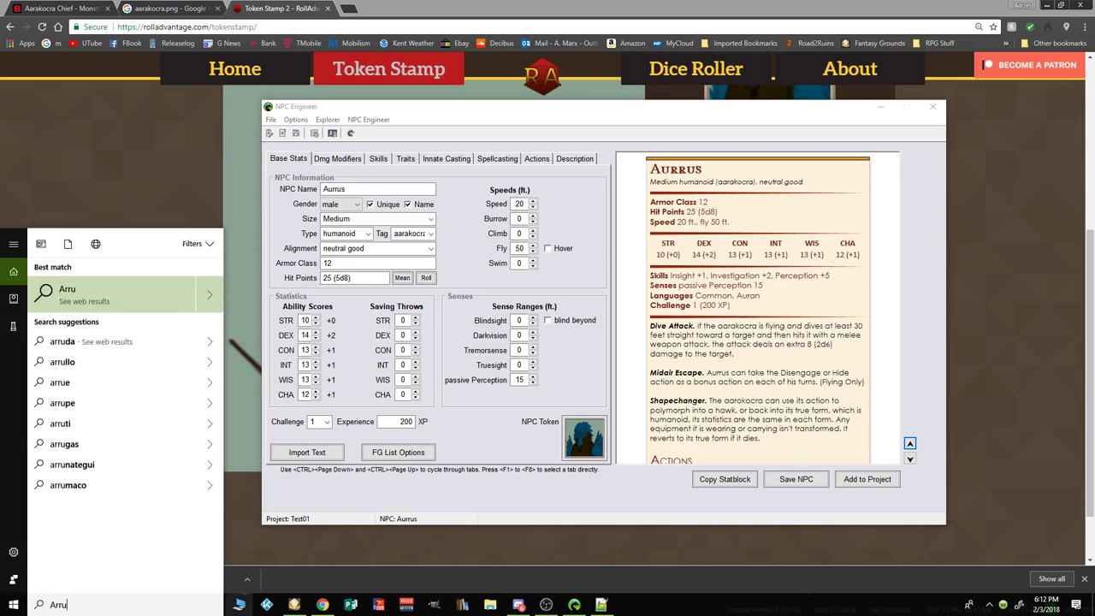
{"action": "type", "text": "s"}
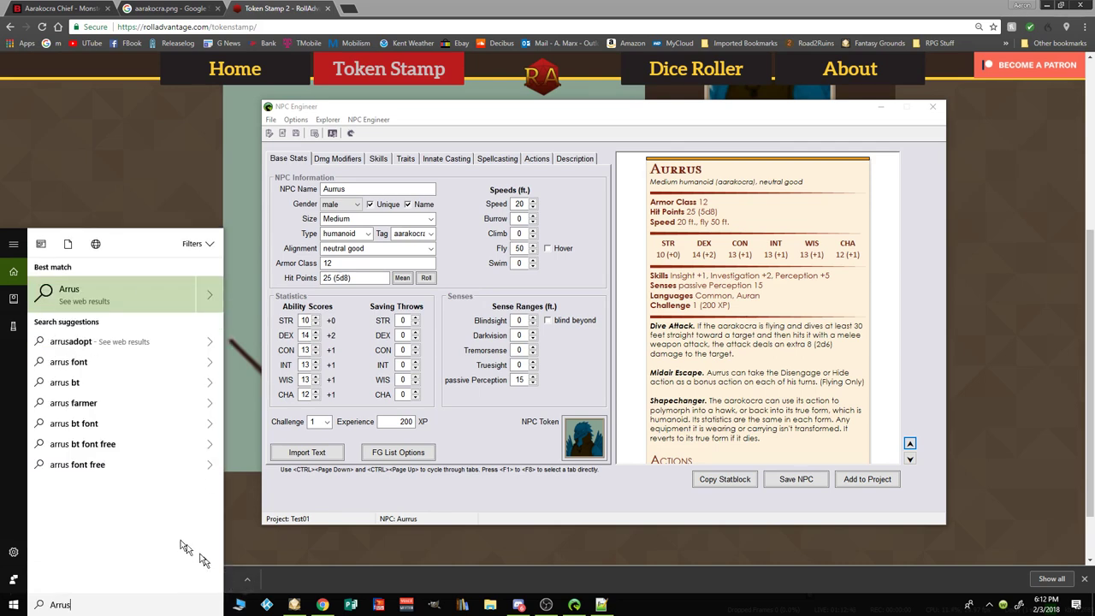
{"action": "left_click", "coordinate": [449, 563]}
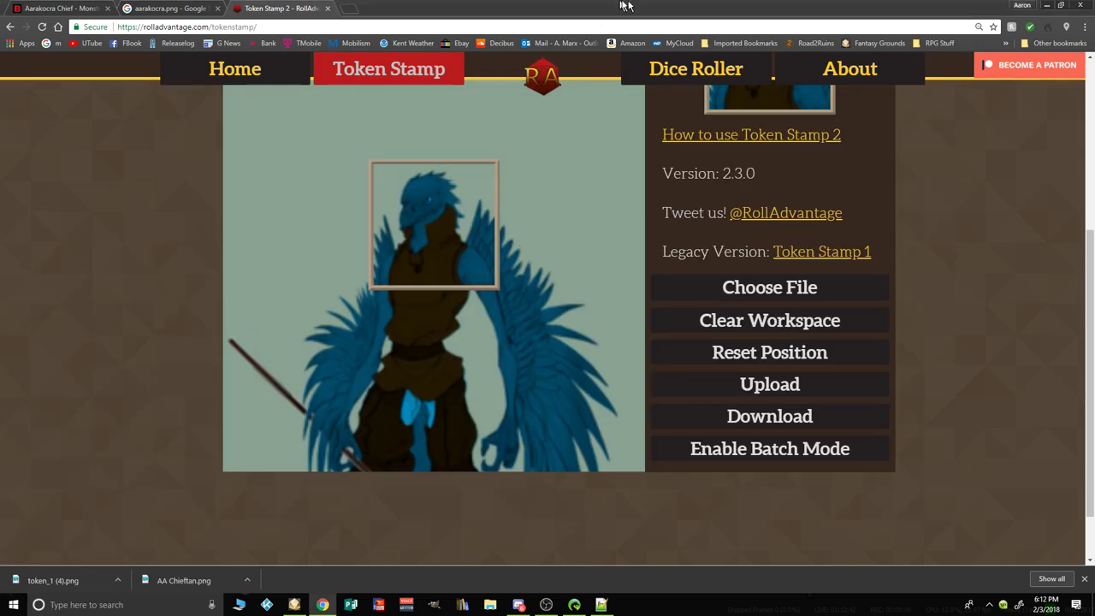
Step: Minimize the browser, NPC Engineer, Notepad++ and Discord windows and bring Fantasy Grounds back to full size
{"action": "left_click", "coordinate": [1048, 6]}
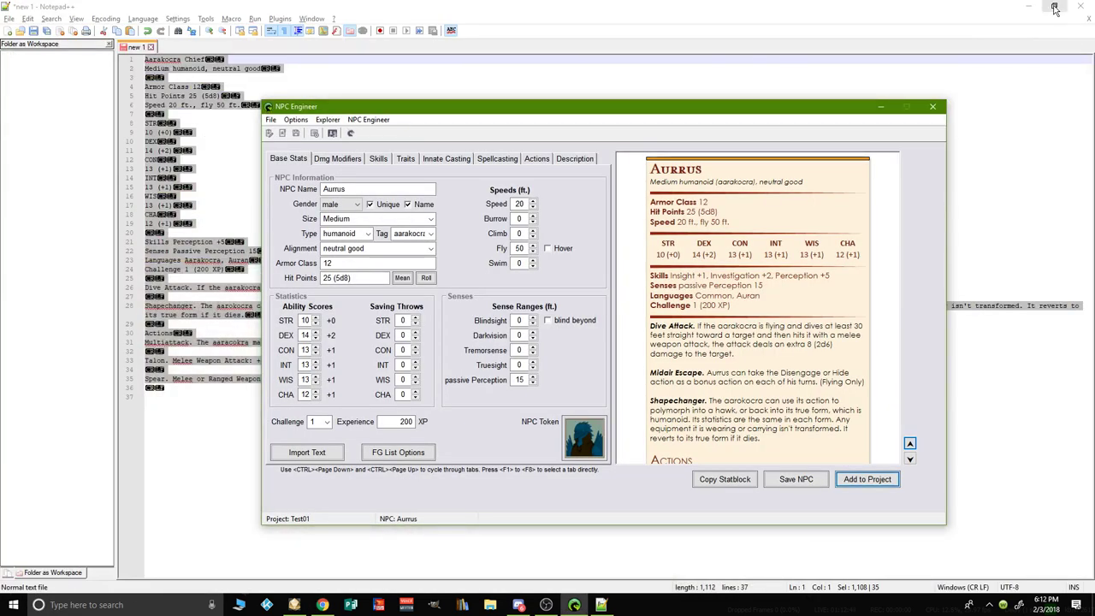
{"action": "left_click", "coordinate": [881, 107]}
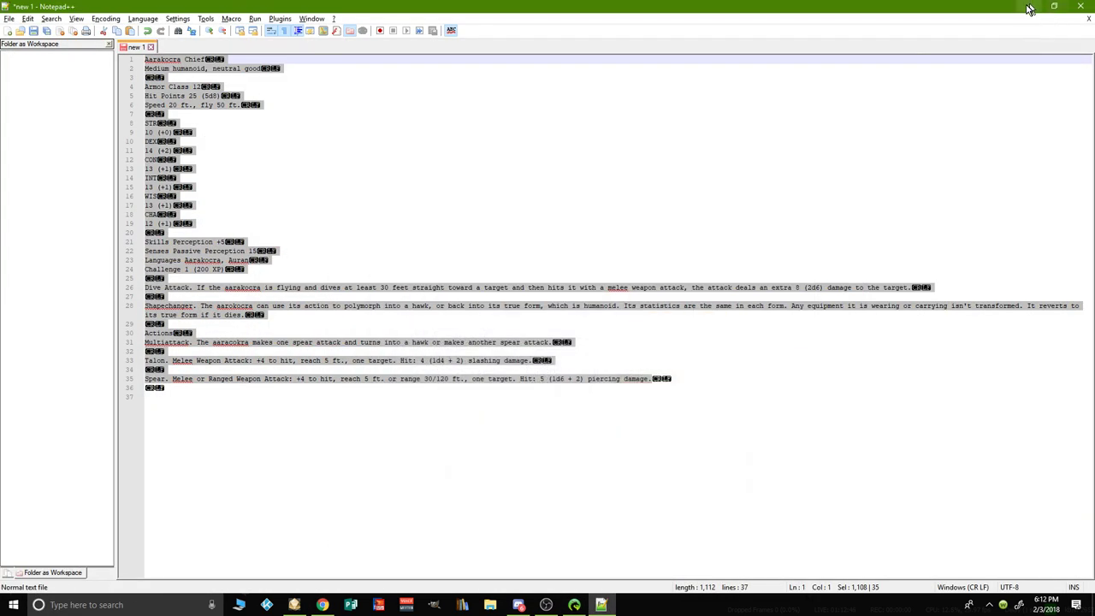
{"action": "left_click", "coordinate": [1028, 7]}
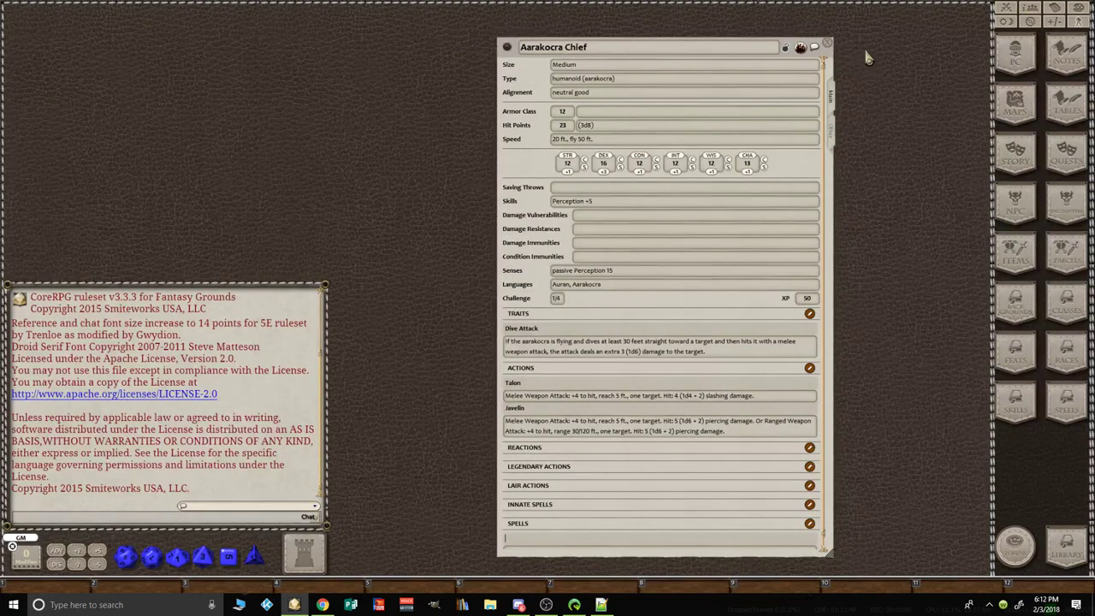
{"action": "right_click", "coordinate": [866, 90]}
{"action": "left_click", "coordinate": [906, 90]}
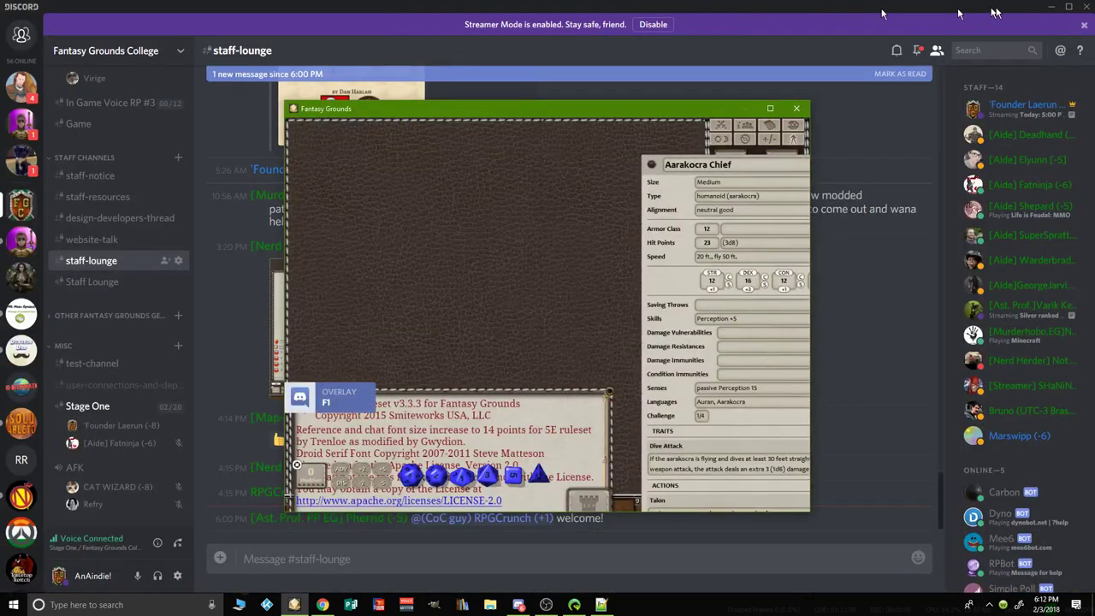
{"action": "left_click", "coordinate": [1054, 9]}
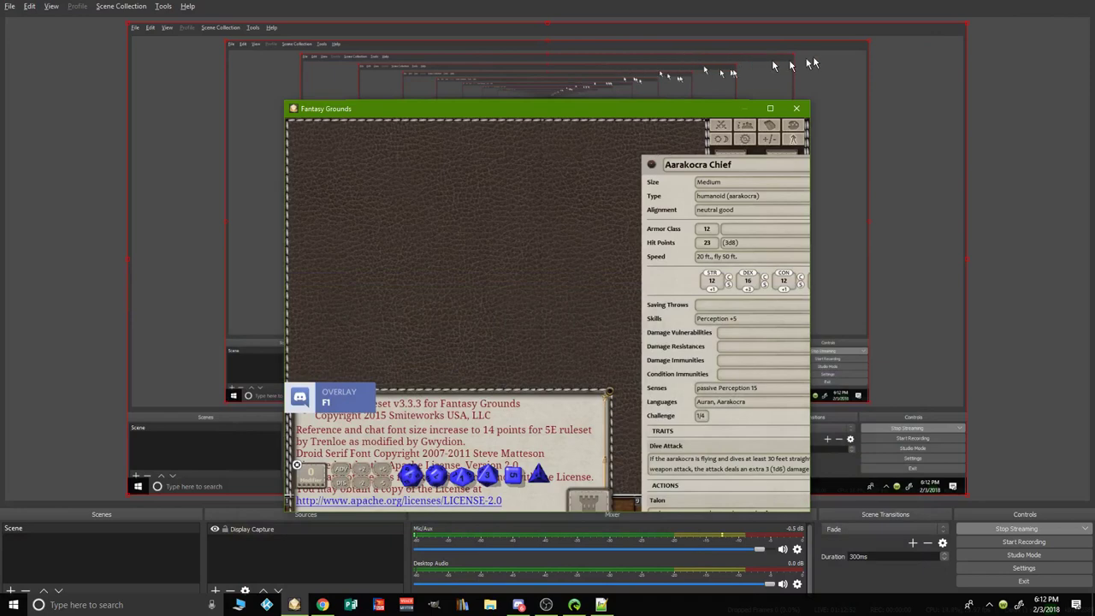
{"action": "left_click", "coordinate": [770, 109]}
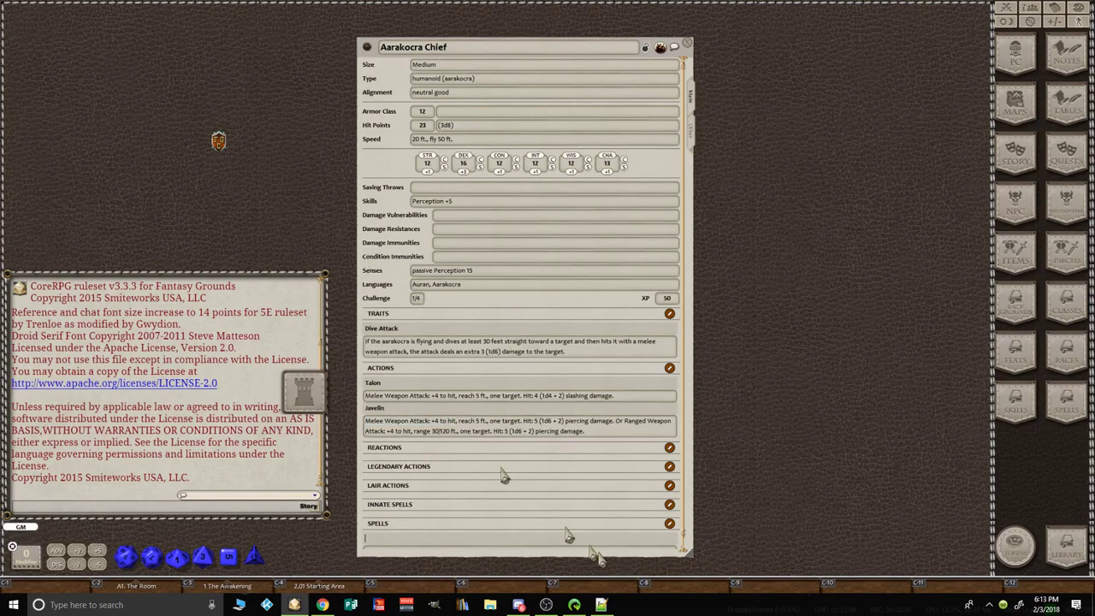
{"action": "left_click", "coordinate": [547, 605]}
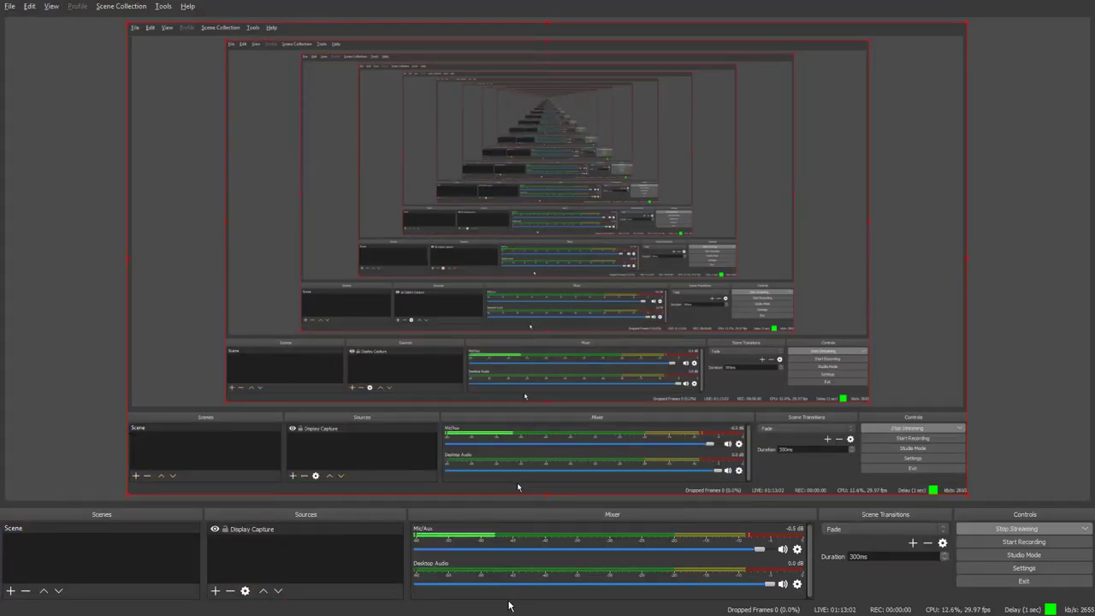
{"action": "key", "text": "alt+Tab"}
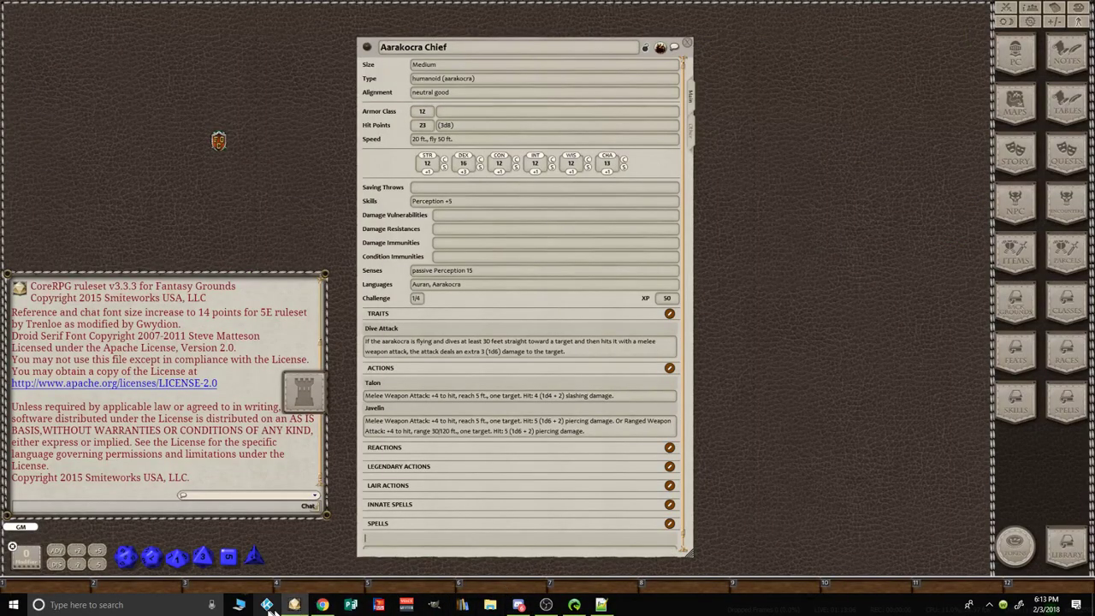
Step: Search the computer for Arrus.html and dismiss the search
{"action": "left_click", "coordinate": [160, 605]}
{"action": "type", "text": "A"}
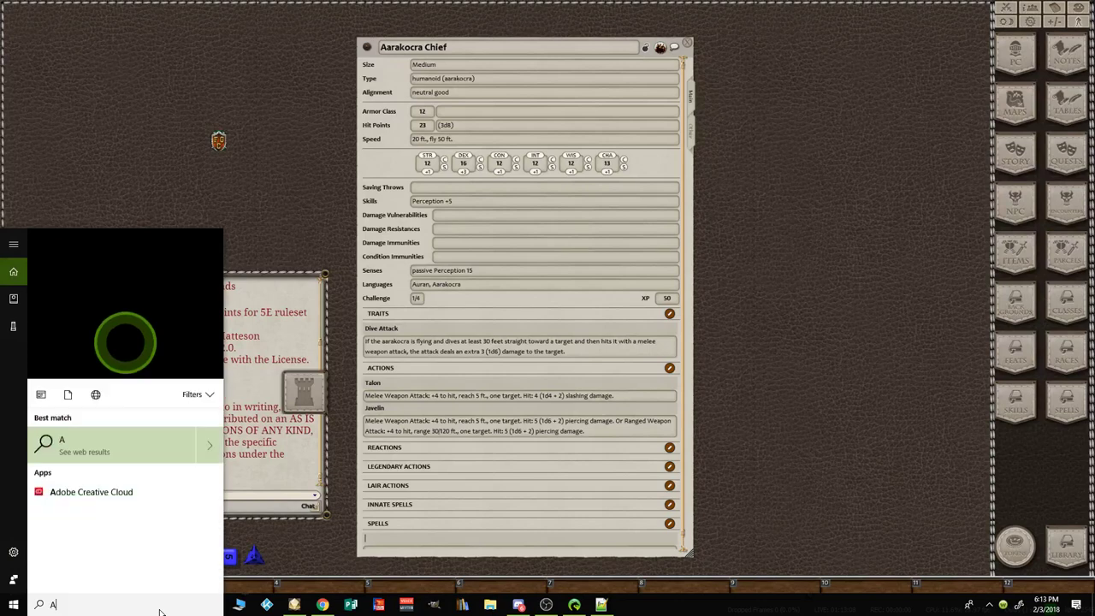
{"action": "type", "text": "rrus.html"}
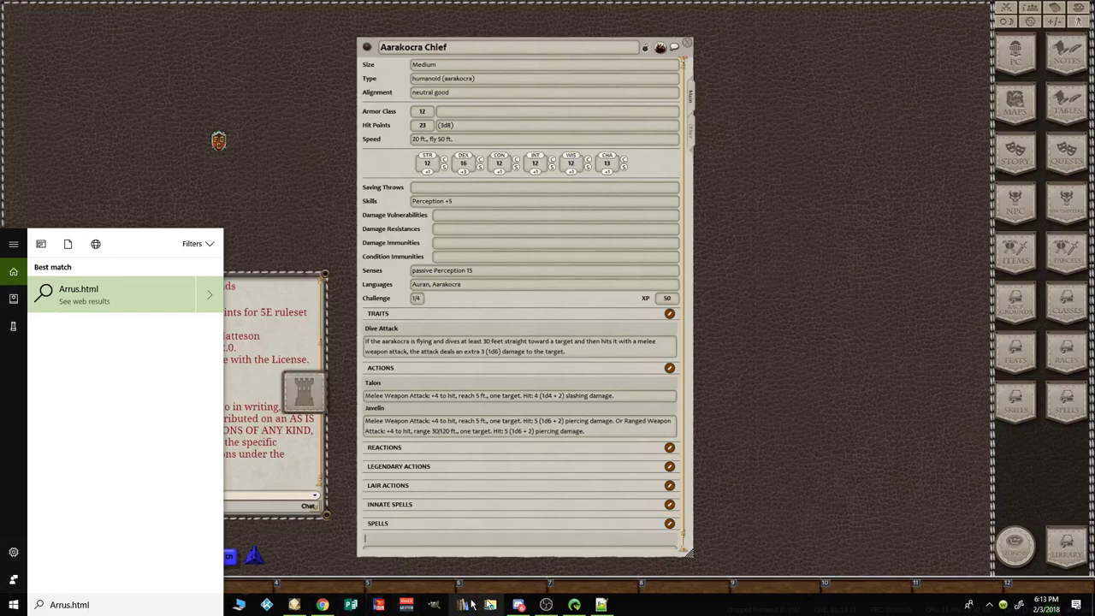
{"action": "left_click", "coordinate": [546, 604]}
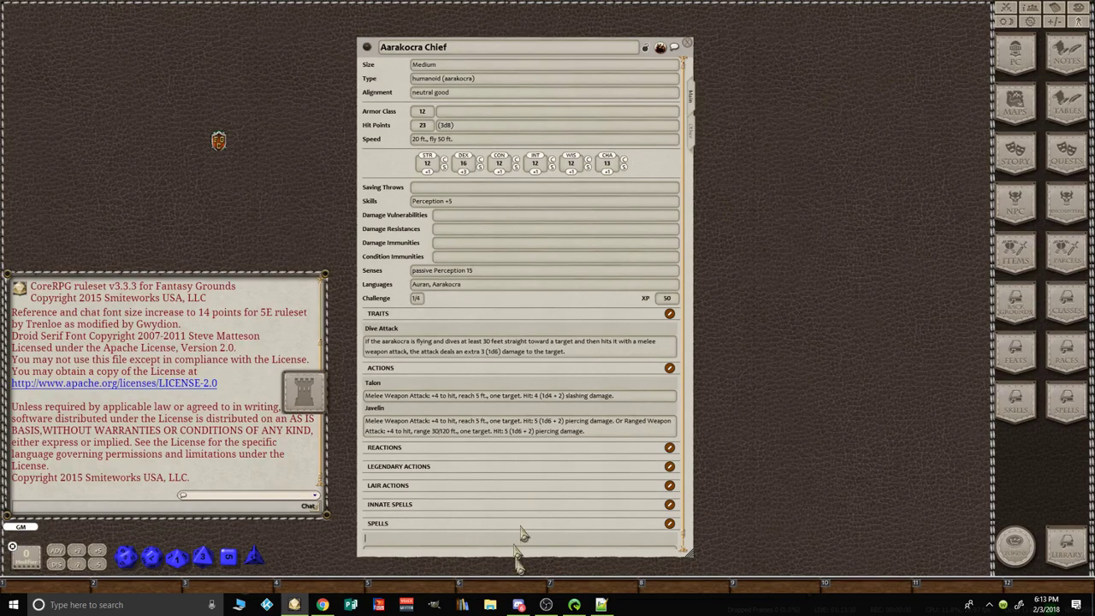
Step: Open This PC and look through the user's profile folder on Local Disk (C:) for the exported NPC file
{"action": "left_click", "coordinate": [12, 607]}
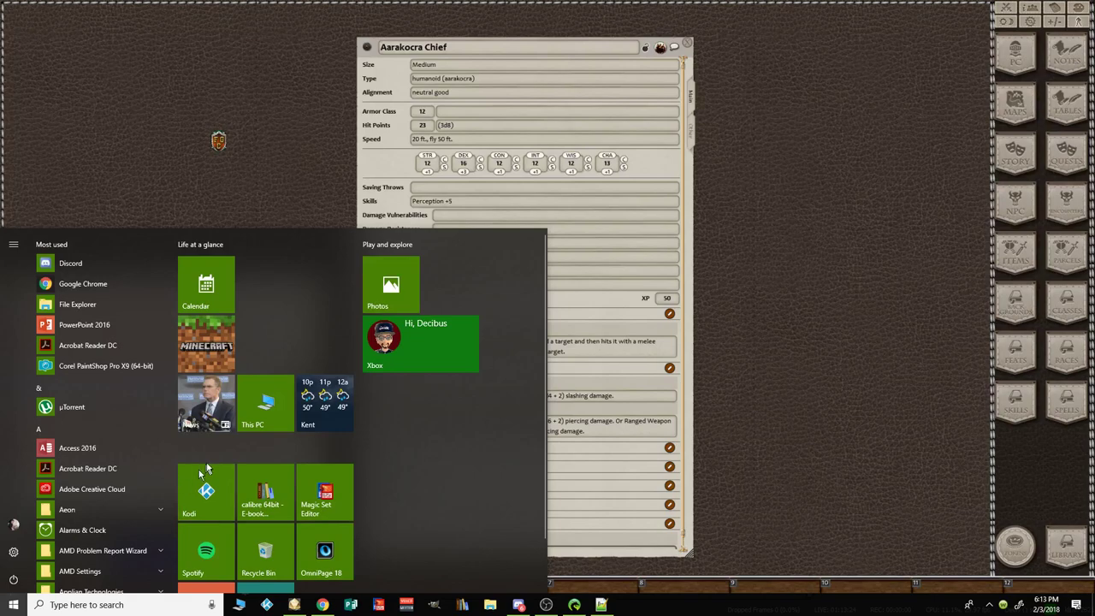
{"action": "left_click", "coordinate": [262, 405]}
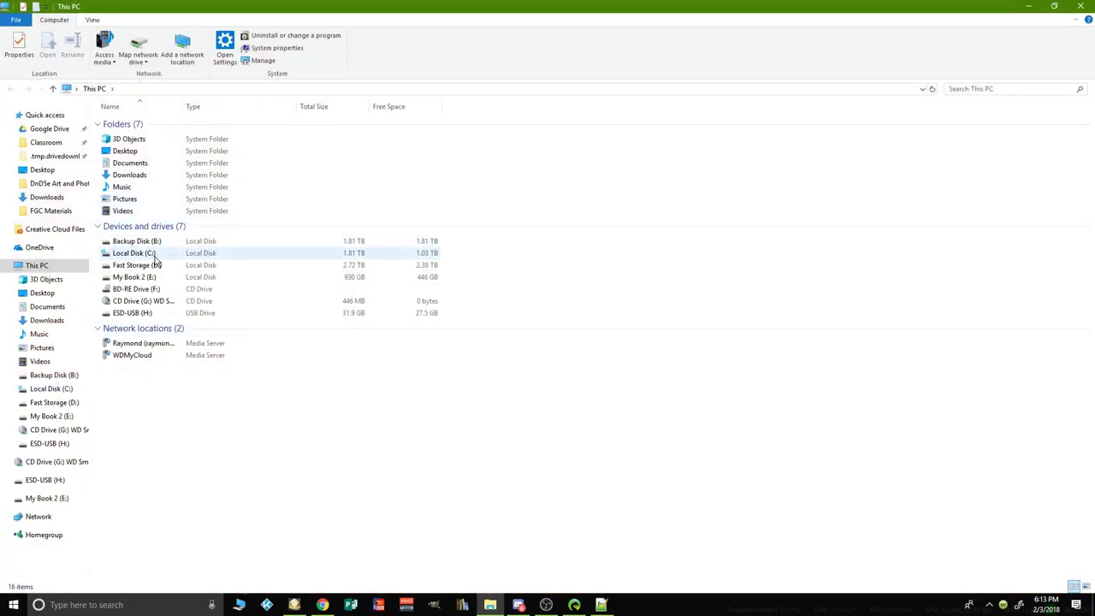
{"action": "left_click", "coordinate": [156, 255]}
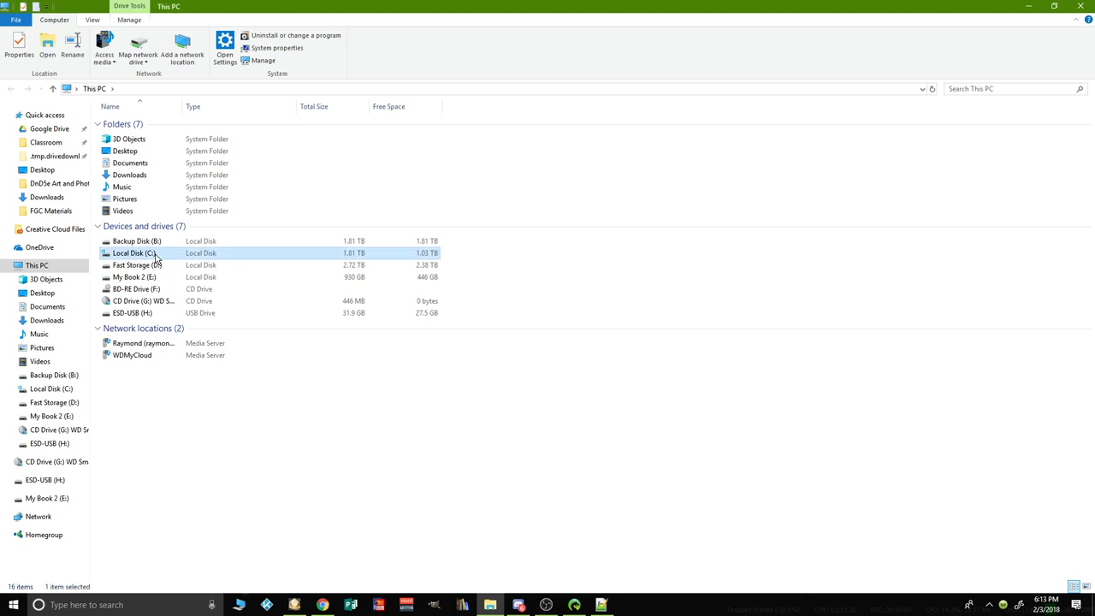
{"action": "double_click", "coordinate": [148, 255]}
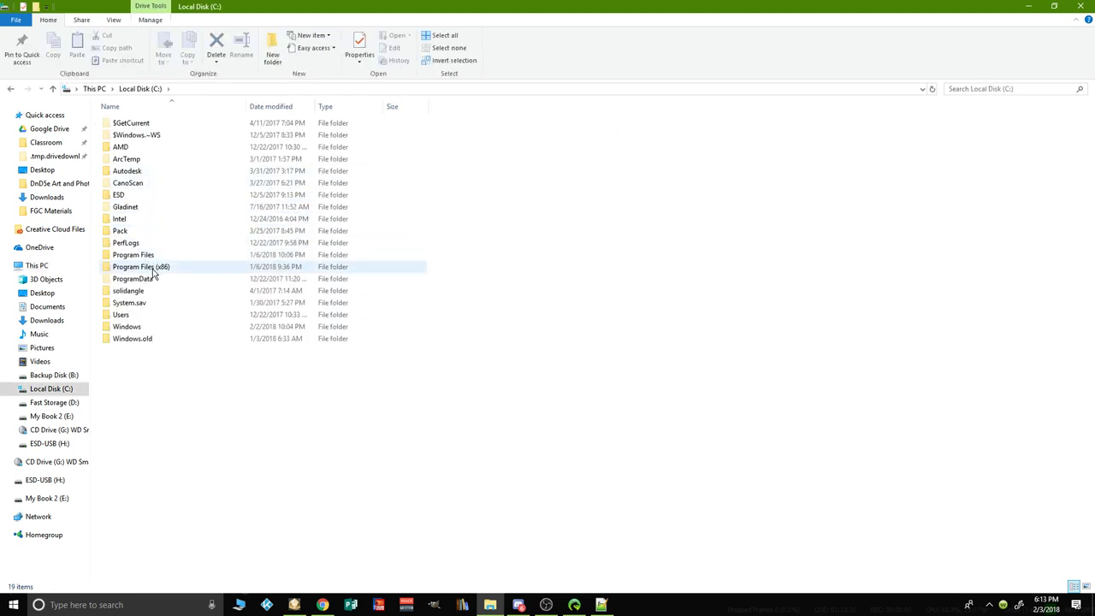
{"action": "double_click", "coordinate": [124, 314]}
{"action": "left_click", "coordinate": [124, 124]}
{"action": "double_click", "coordinate": [124, 125]}
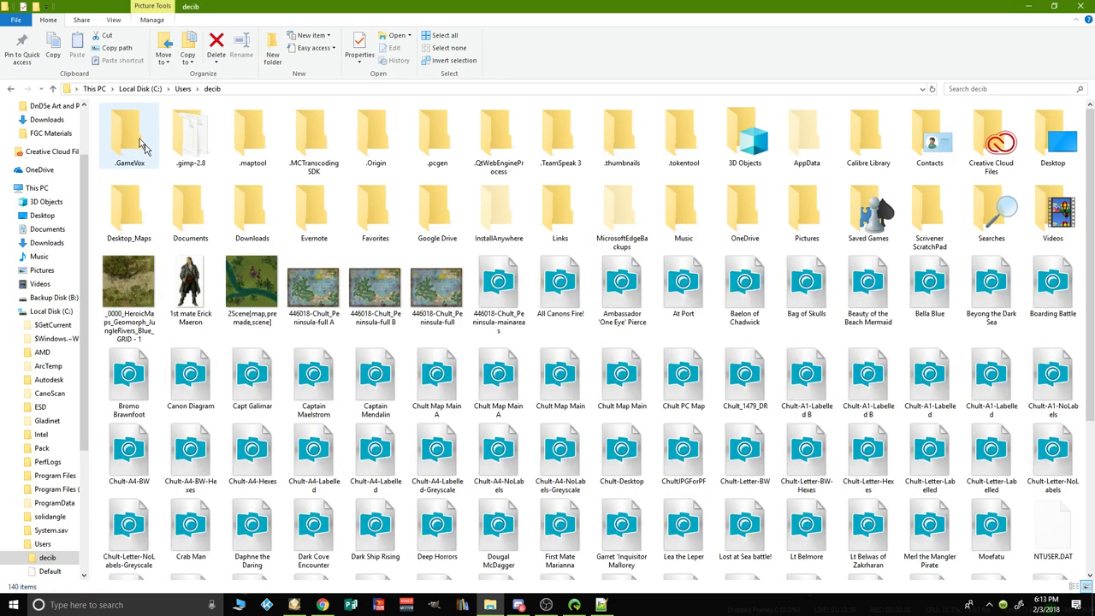
{"action": "scroll", "coordinate": [587, 400], "scroll_direction": "down", "scroll_amount": 3}
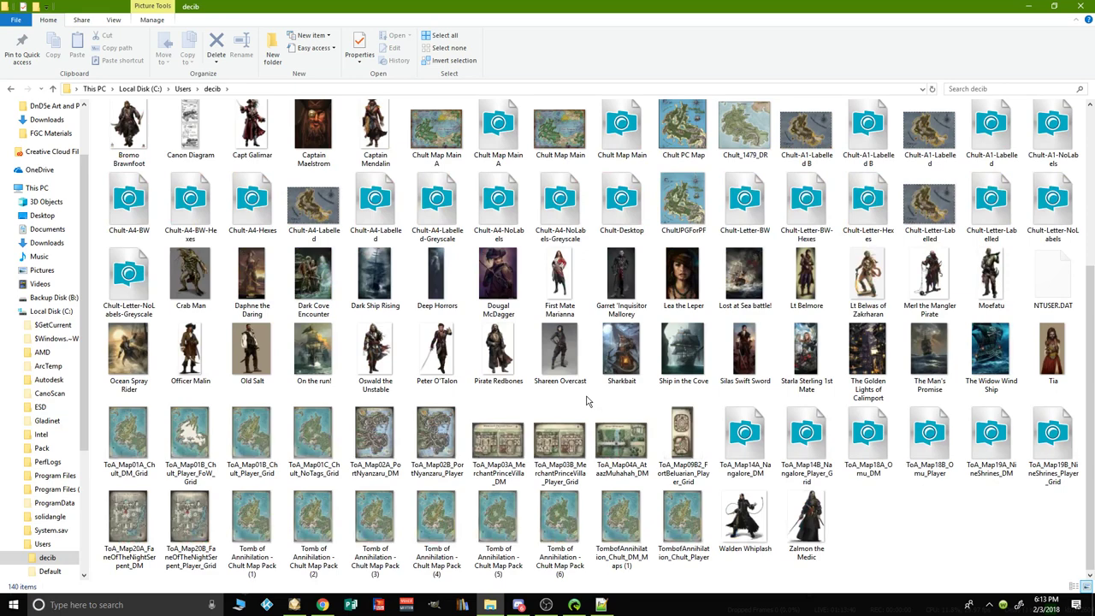
{"action": "scroll", "coordinate": [587, 402], "scroll_direction": "up", "scroll_amount": 3}
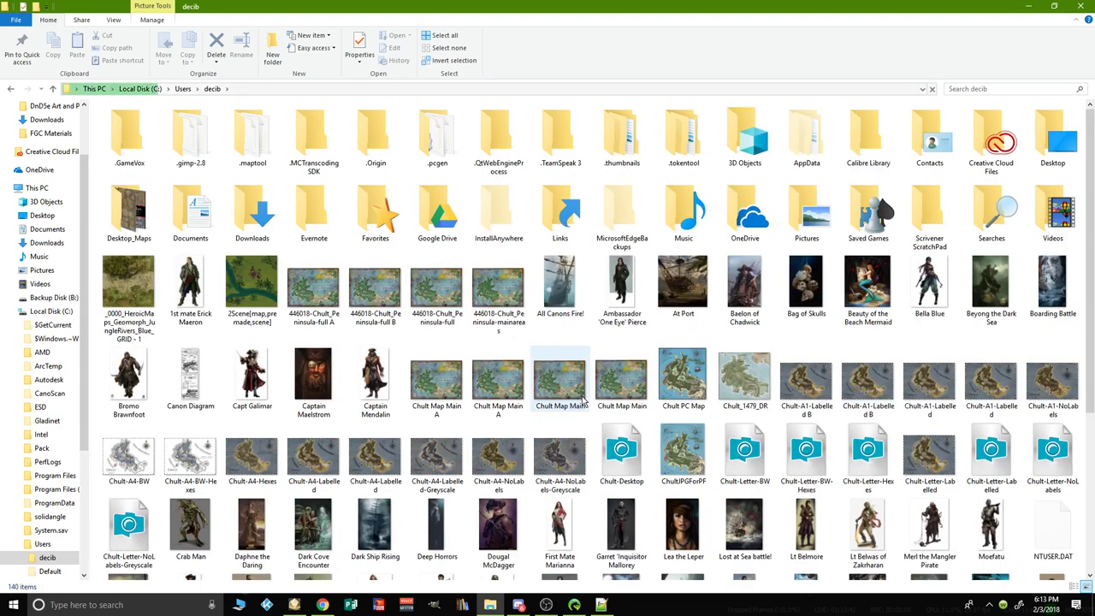
{"action": "scroll", "coordinate": [900, 485], "scroll_direction": "down", "scroll_amount": 3}
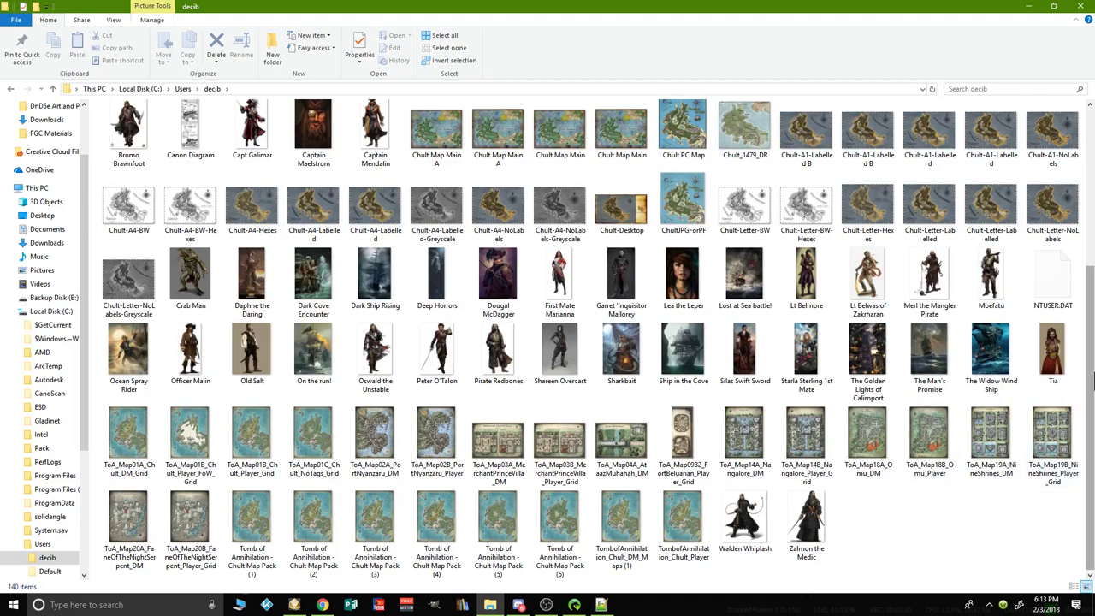
{"action": "left_click_drag", "start_coordinate": [1091, 352], "coordinate": [1092, 183]}
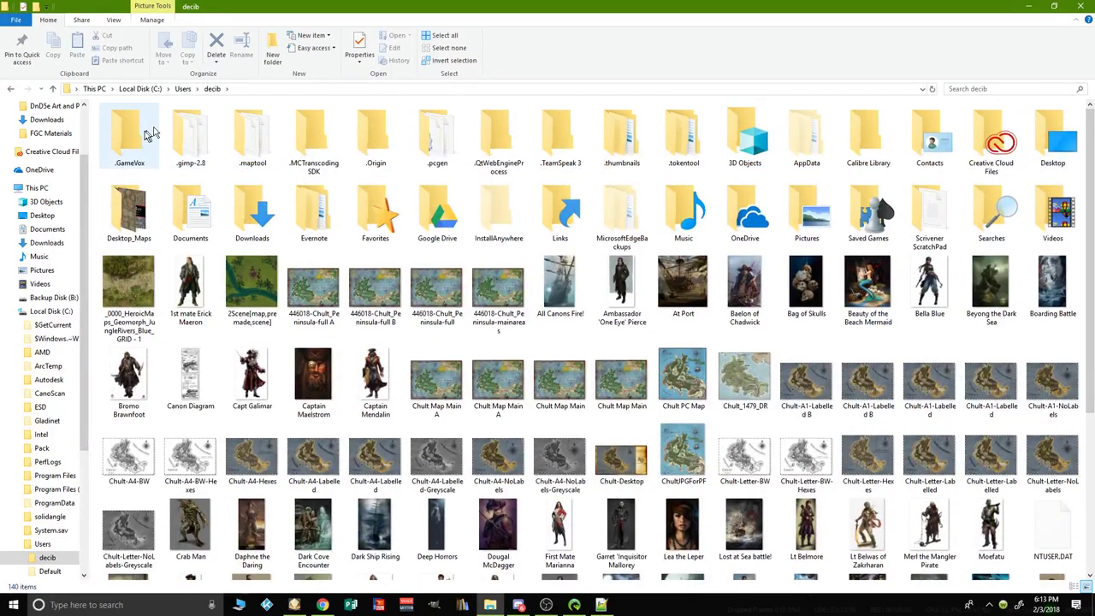
Step: Open the exported Aurrus HTML file from the Desktop folder and highlight its stat block text
{"action": "left_click", "coordinate": [50, 216]}
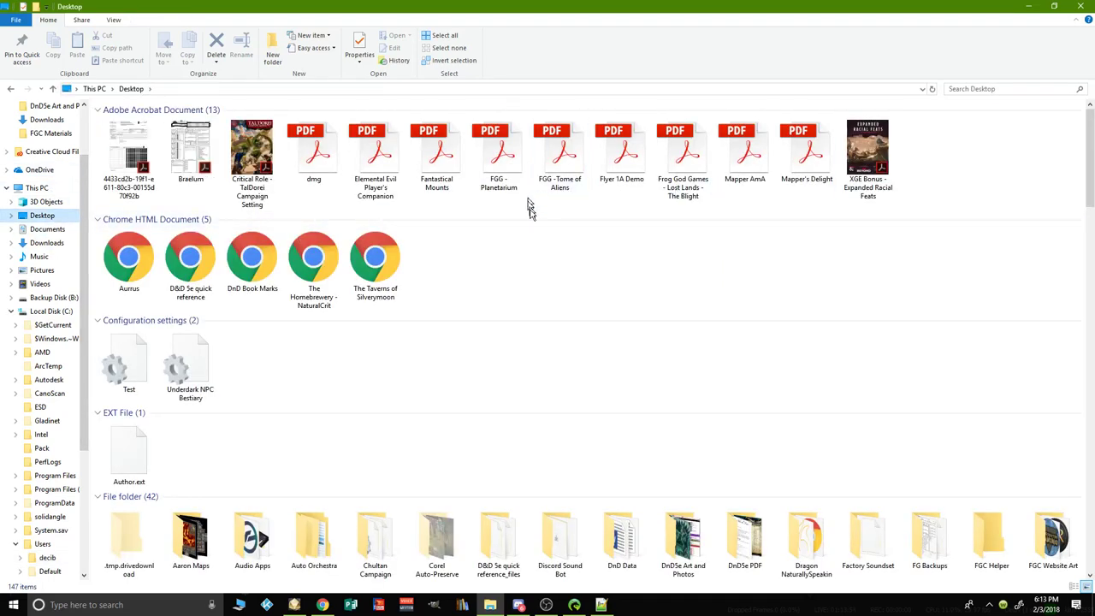
{"action": "double_click", "coordinate": [129, 264]}
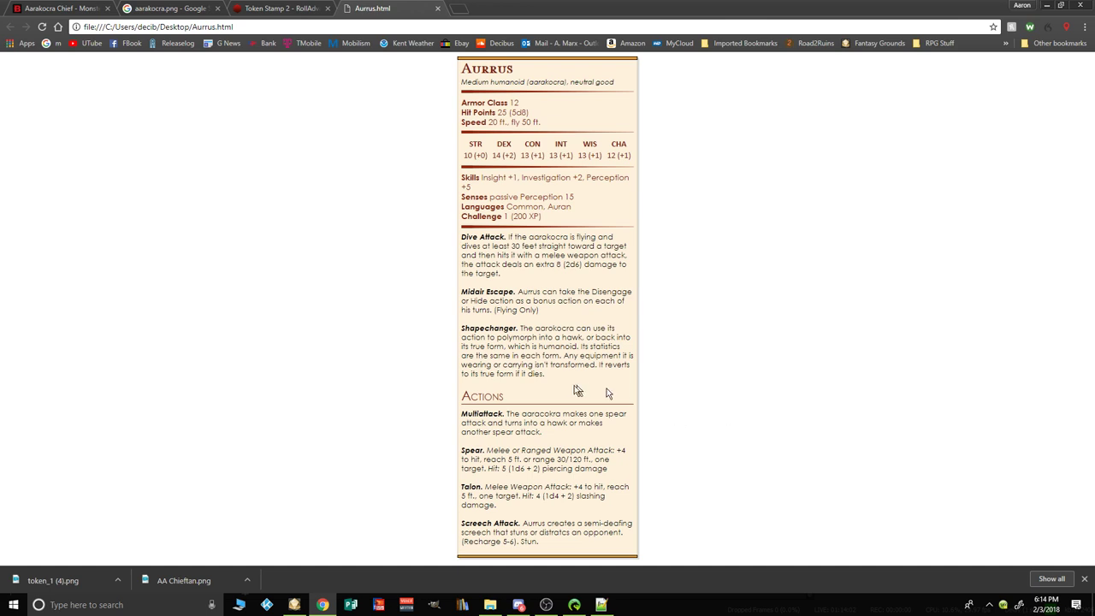
{"action": "left_click_drag", "start_coordinate": [486, 70], "coordinate": [603, 552]}
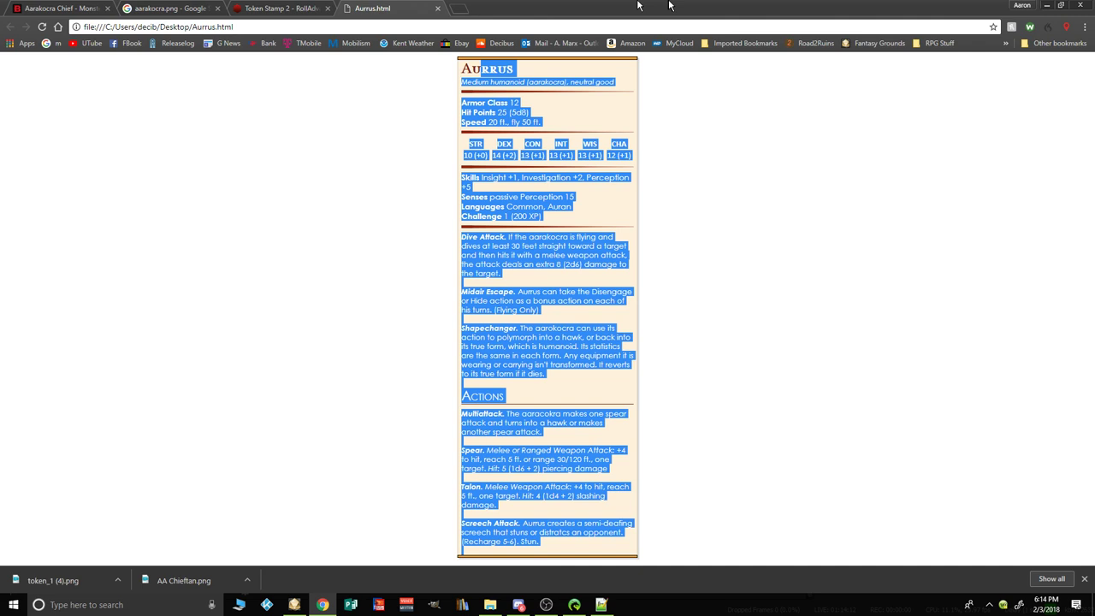
{"action": "left_click", "coordinate": [469, 69], "text": "shift"}
{"action": "key", "text": "shift+Right"}
Step: Switch to NPC Engineer, parse the Test01 project into a module, review the parse log and close it
{"action": "left_click", "coordinate": [602, 605]}
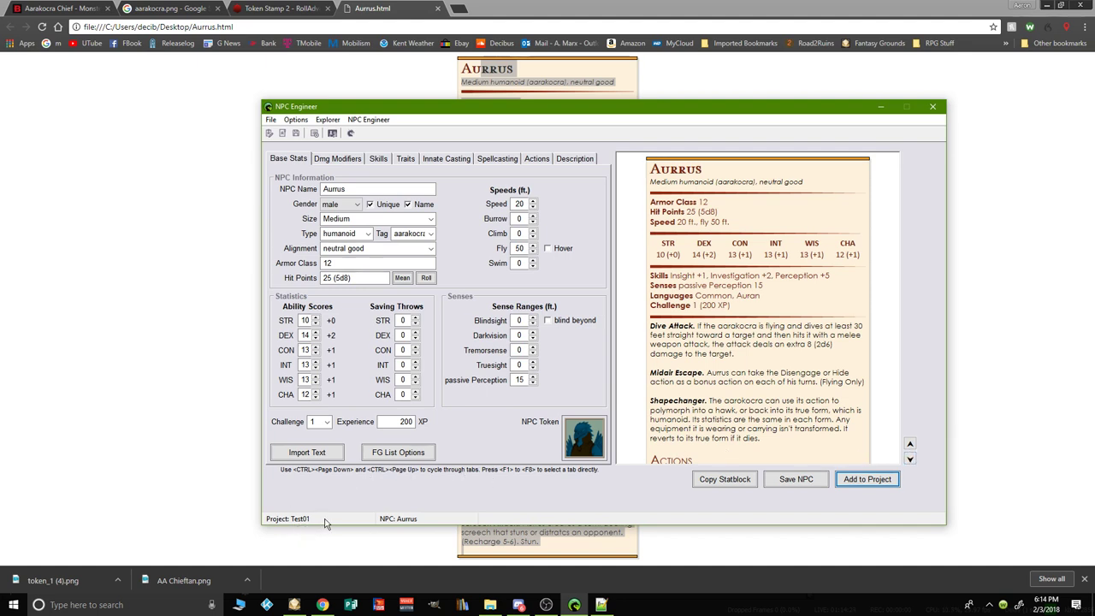
{"action": "left_click", "coordinate": [356, 137]}
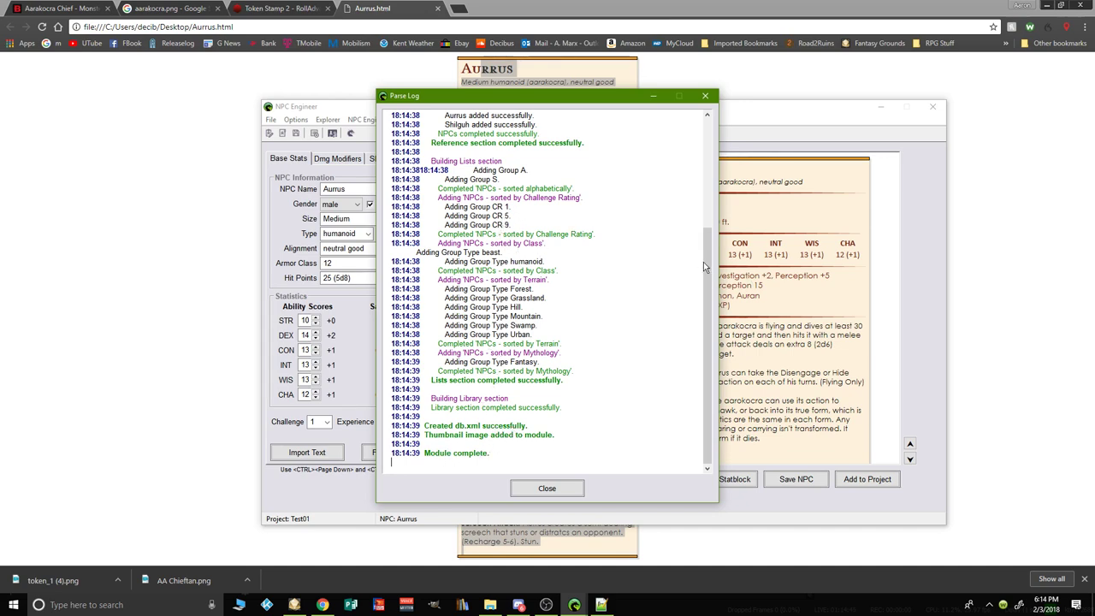
{"action": "scroll", "coordinate": [708, 274], "scroll_direction": "up", "scroll_amount": 4}
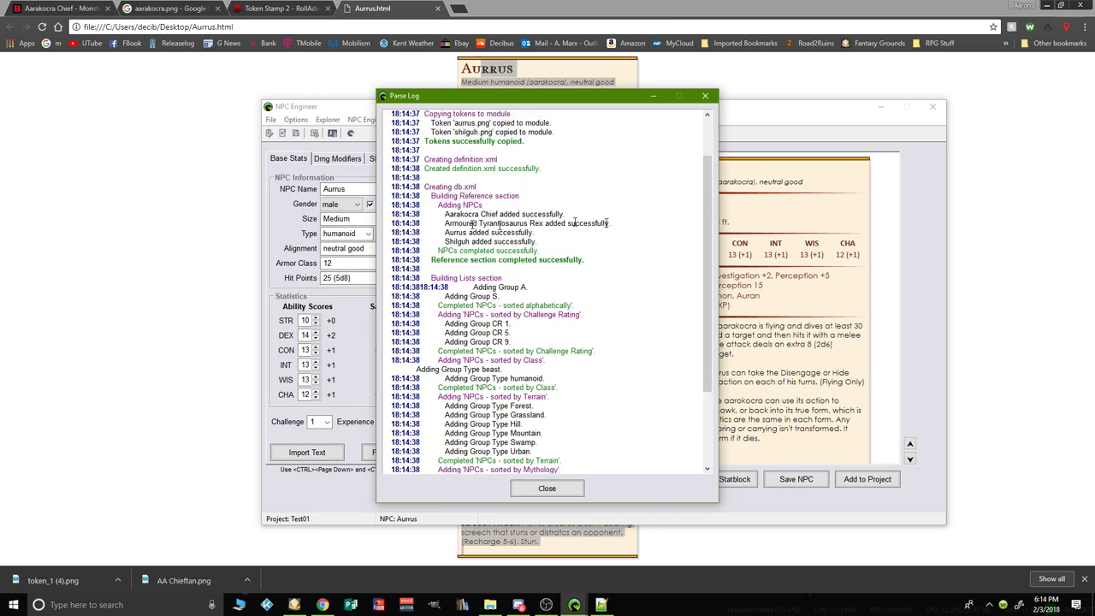
{"action": "scroll", "coordinate": [428, 133], "scroll_direction": "up", "scroll_amount": 2}
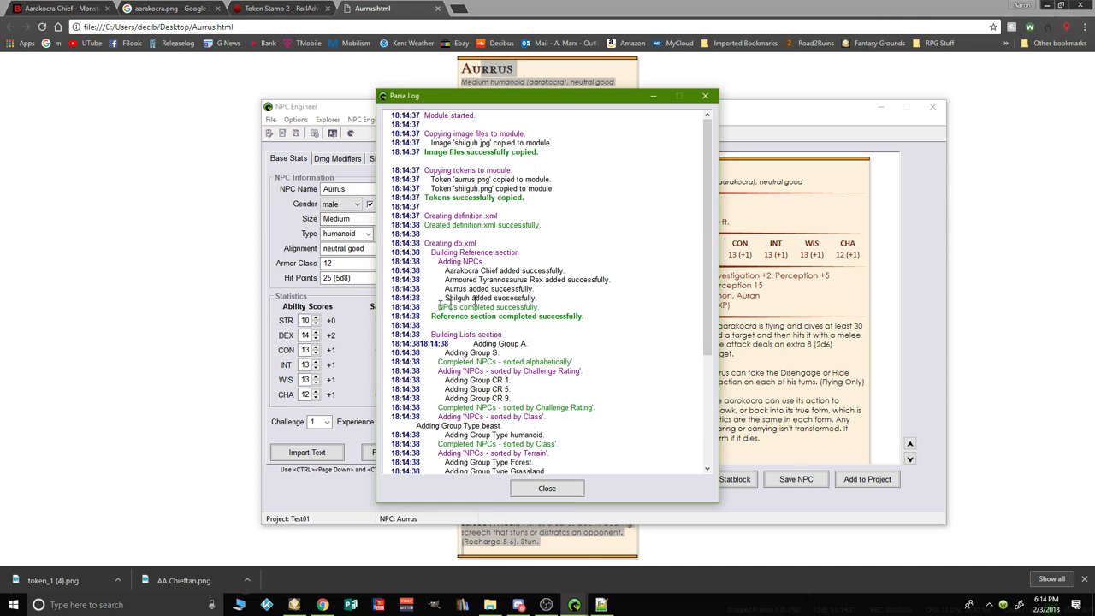
{"action": "left_click", "coordinate": [552, 491]}
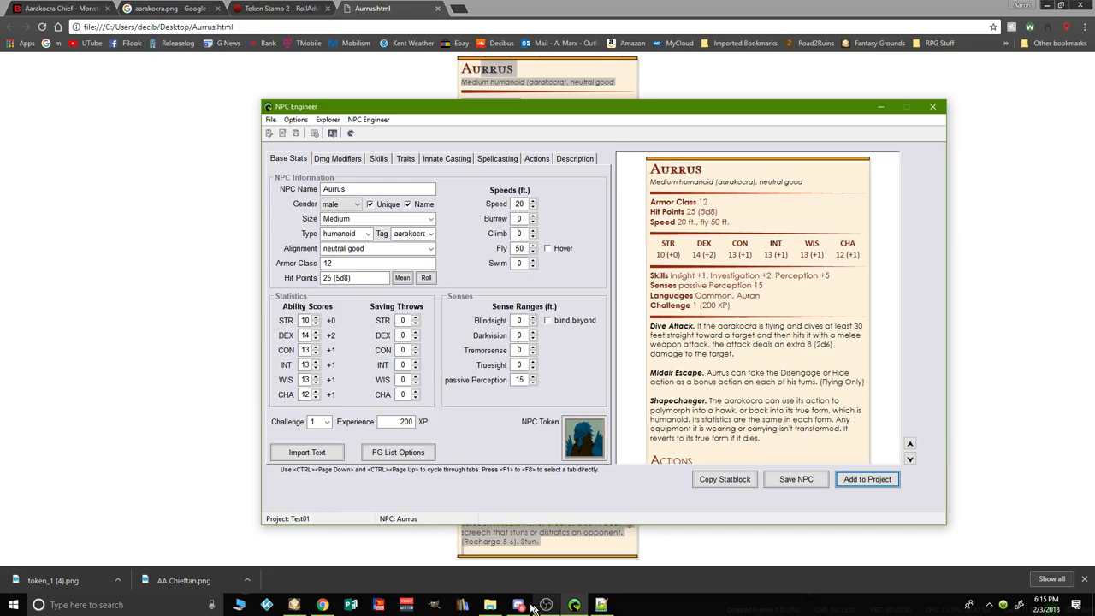
Step: Switch to Fantasy Grounds, close the Aarakocra Chief sheet and return the campaign to the launcher
{"action": "left_click", "coordinate": [294, 604]}
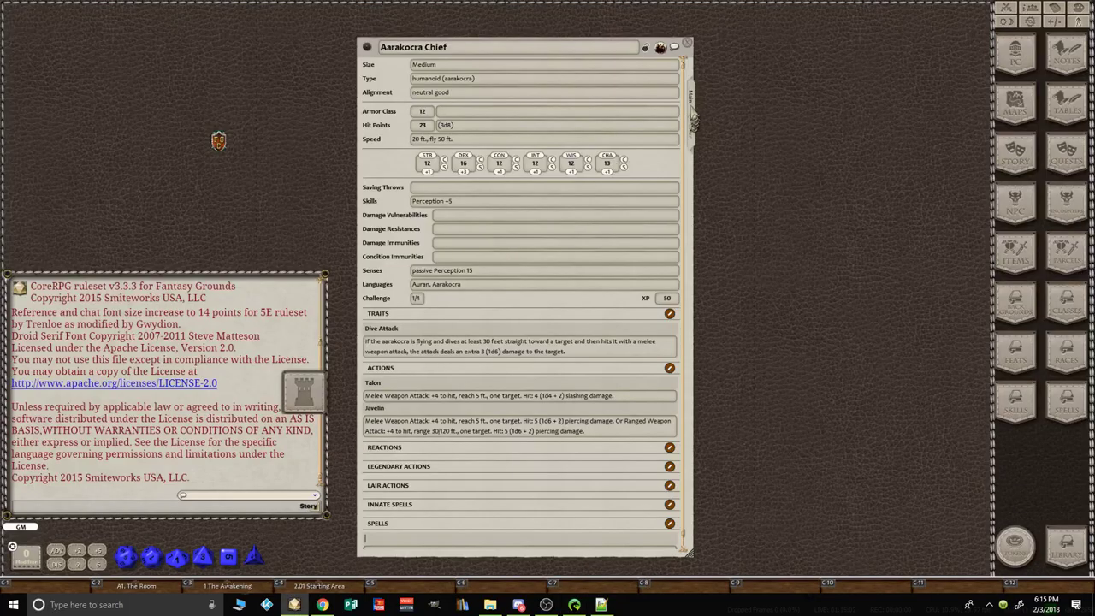
{"action": "left_click", "coordinate": [687, 43]}
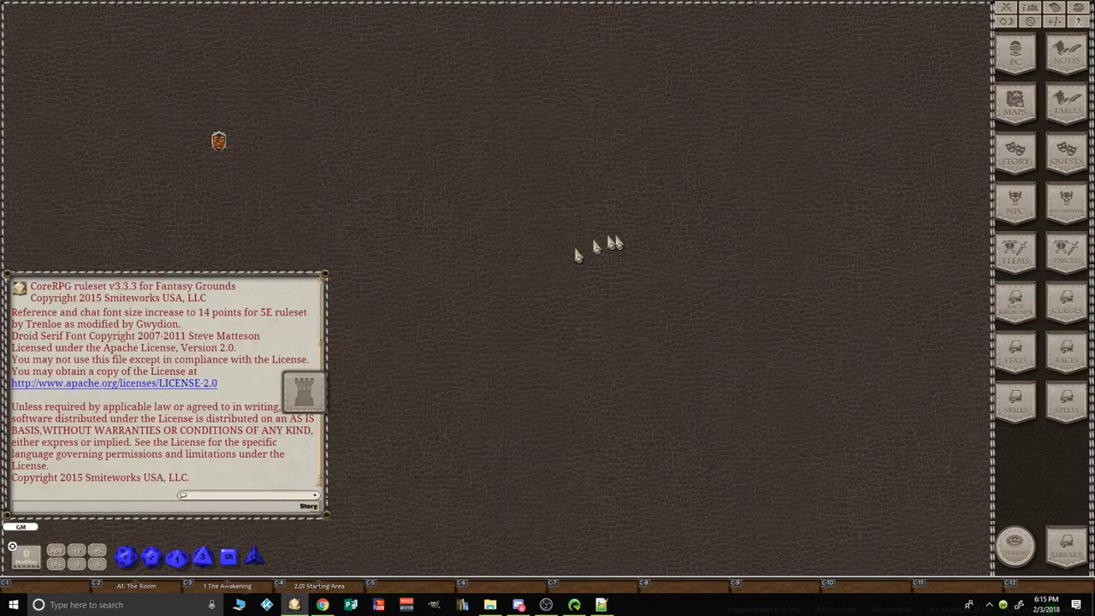
{"action": "right_click", "coordinate": [393, 233]}
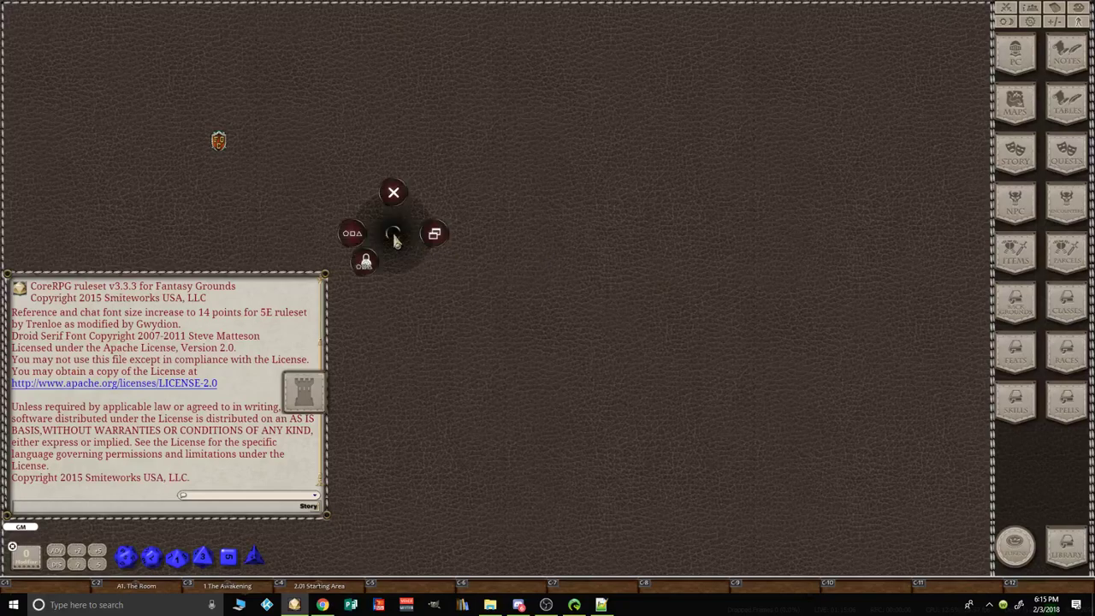
{"action": "left_click", "coordinate": [399, 195]}
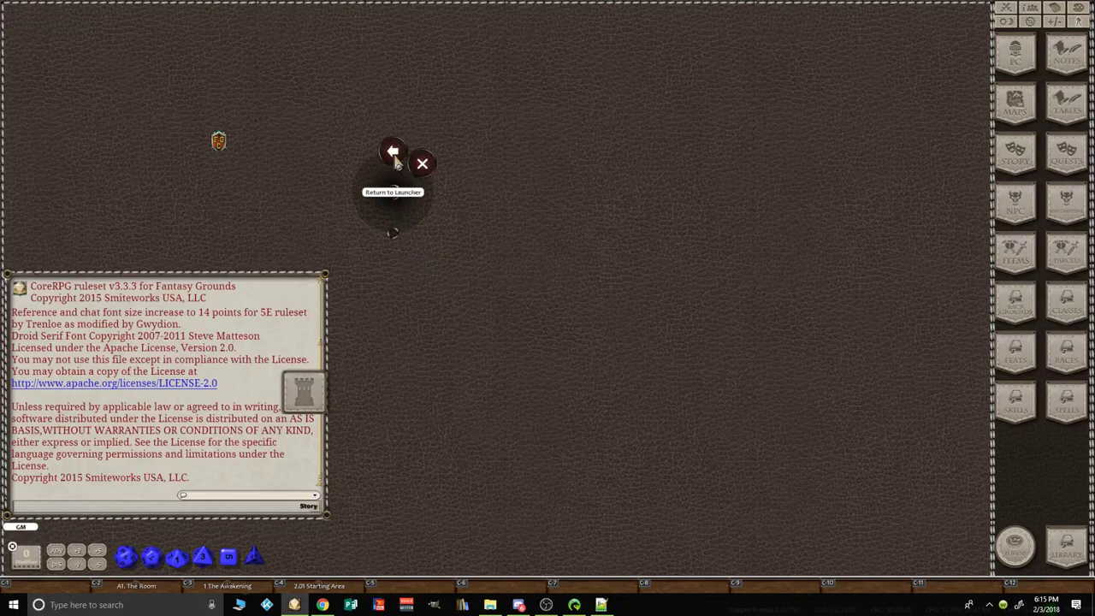
{"action": "left_click", "coordinate": [393, 154]}
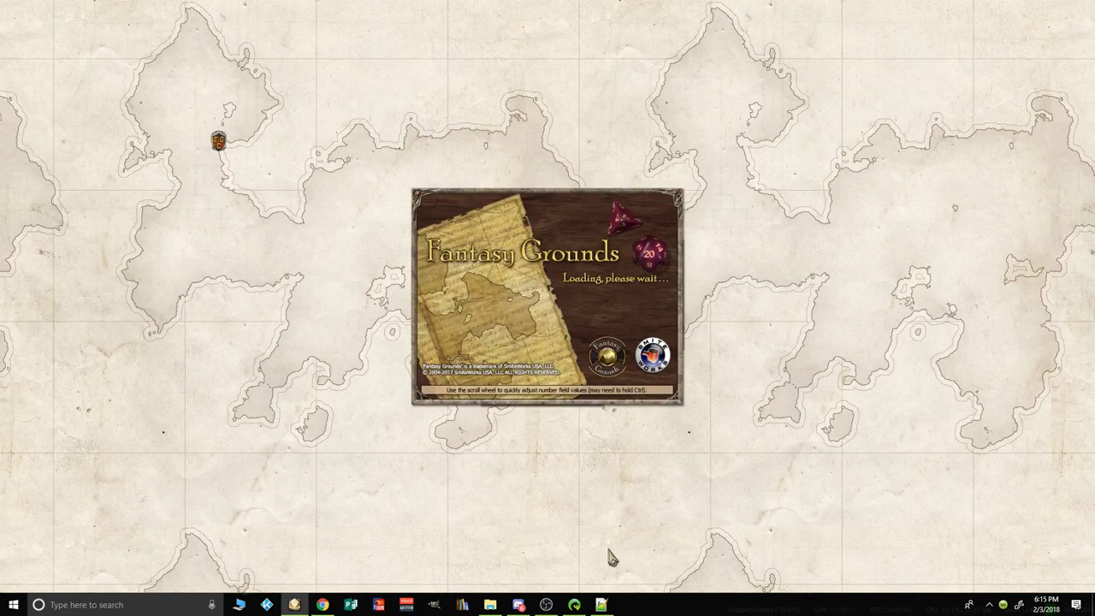
Step: Switch to Notepad++ and clear the selection on the Aarakocra Chief stat block text
{"action": "mouse_move", "coordinate": [601, 604]}
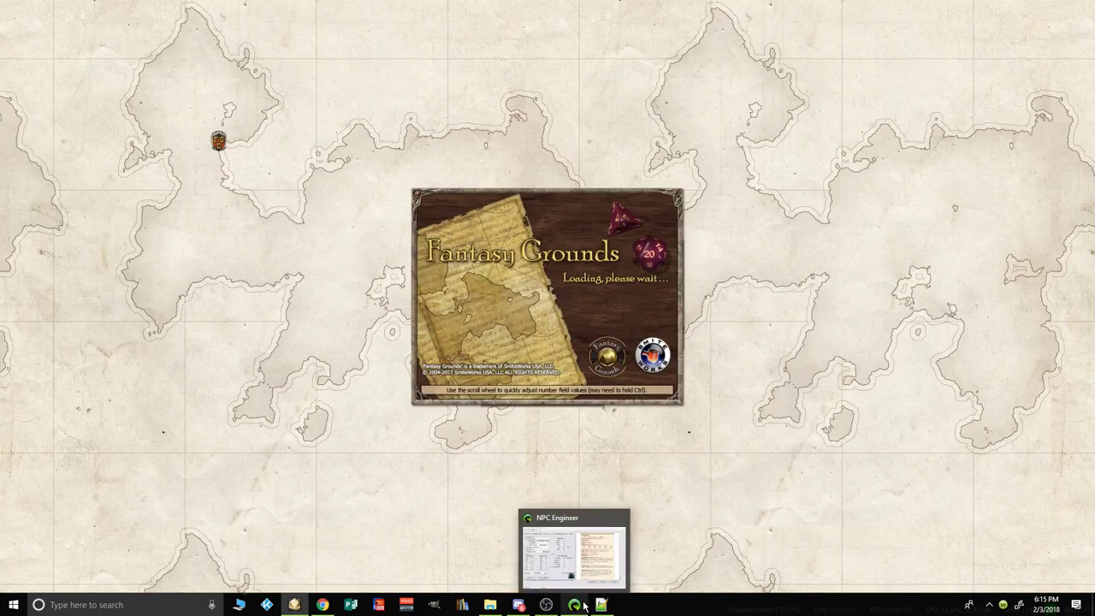
{"action": "left_click", "coordinate": [601, 605]}
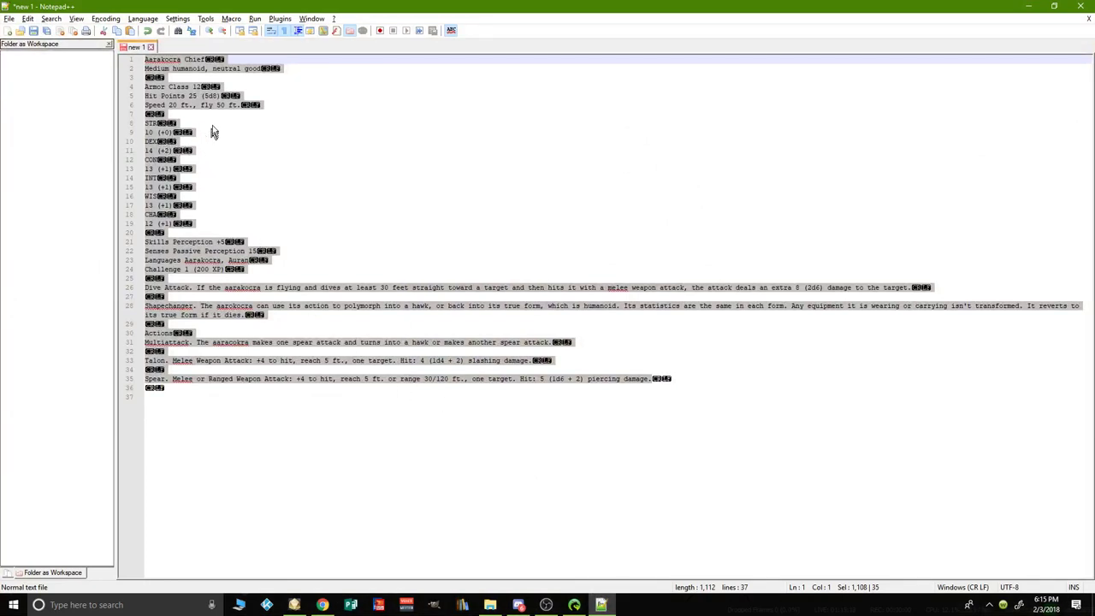
{"action": "left_click", "coordinate": [335, 18]}
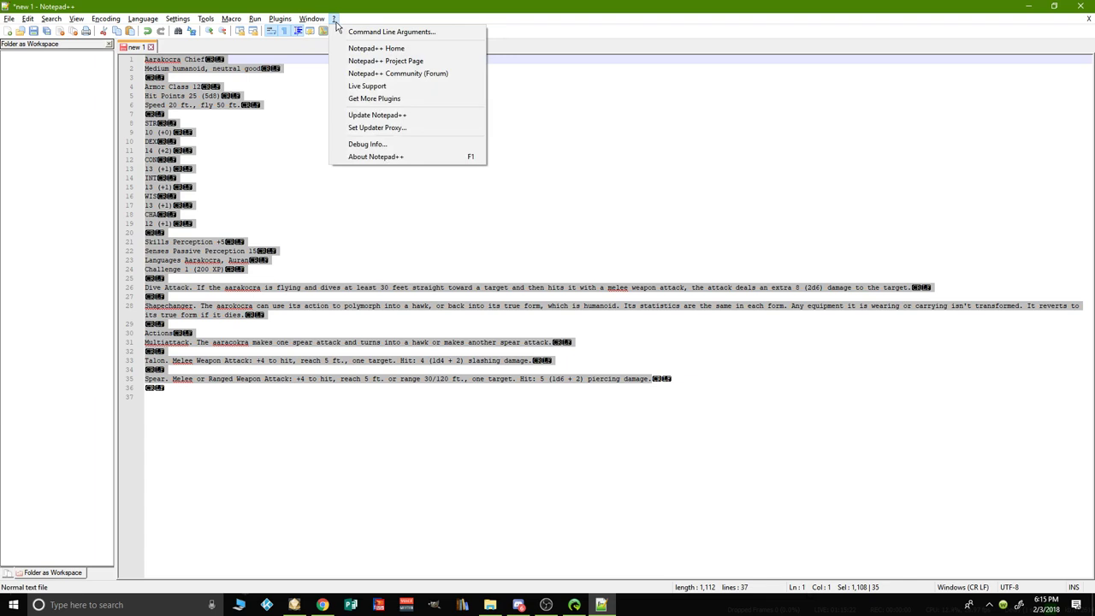
{"action": "left_click", "coordinate": [327, 159]}
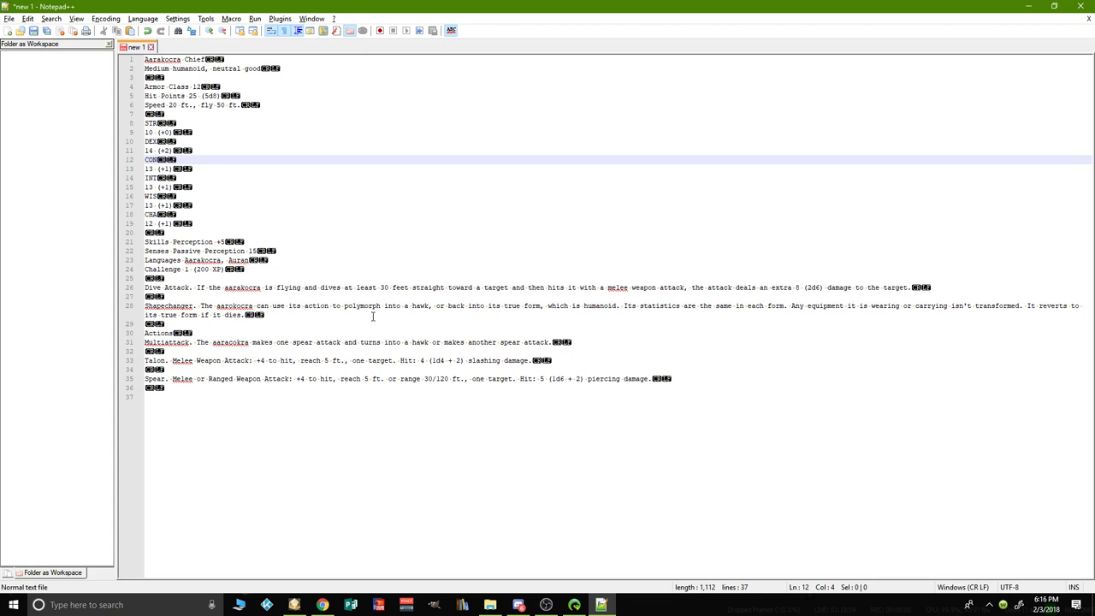
{"action": "key", "text": "ctrl"}
{"action": "key", "text": "ctrl"}
{"action": "key", "text": "ctrl"}
{"action": "key", "text": "ctrl"}
{"action": "key", "text": "ctrl"}
{"action": "key", "text": "ctrl"}
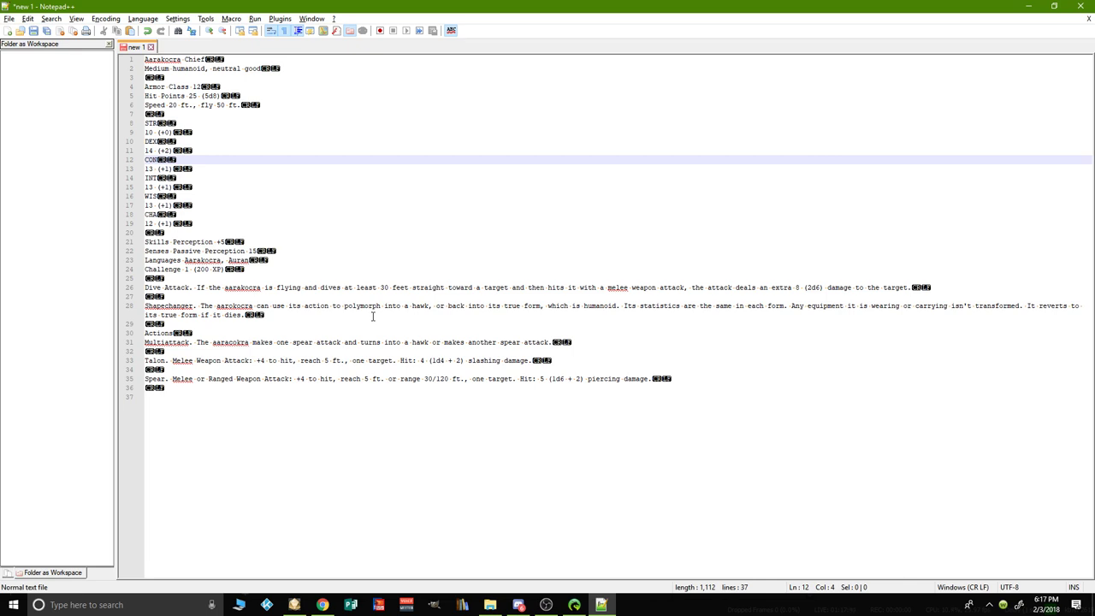
{"action": "key", "text": "ctrl"}
{"action": "key", "text": "ctrl"}
{"action": "key", "text": "ctrl"}
{"action": "key", "text": "ctrl"}
{"action": "key", "text": "ctrl"}
{"action": "key", "text": "ctrl"}
{"action": "key", "text": "ctrl"}
{"action": "key", "text": "ctrl"}
Step: Launch GIMP and dismiss the plug-in entry point errors during startup
{"action": "left_click", "coordinate": [436, 605]}
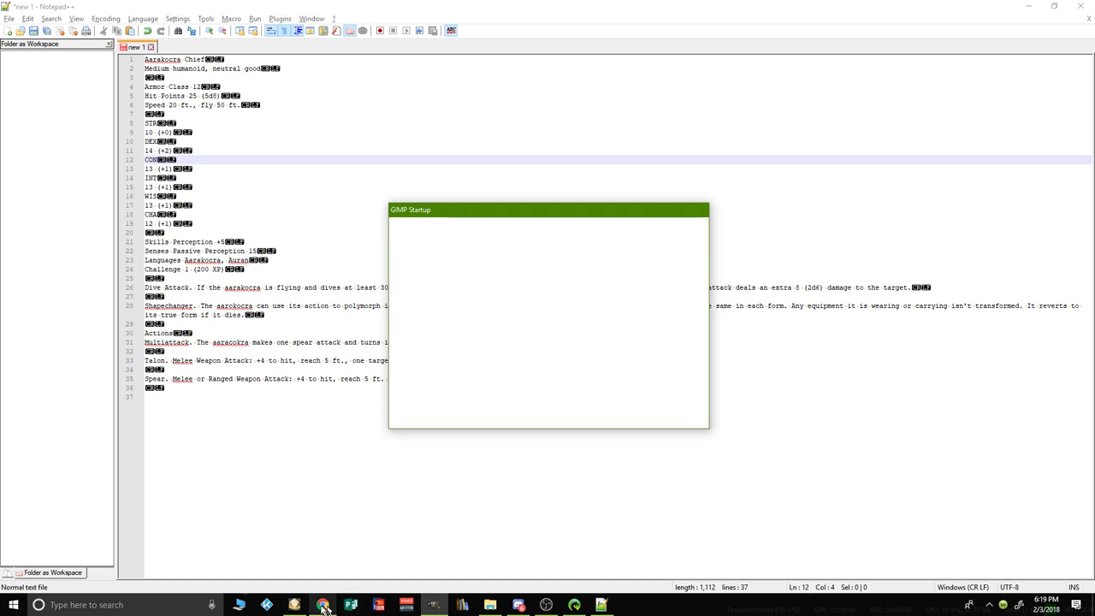
{"action": "mouse_move", "coordinate": [313, 608]}
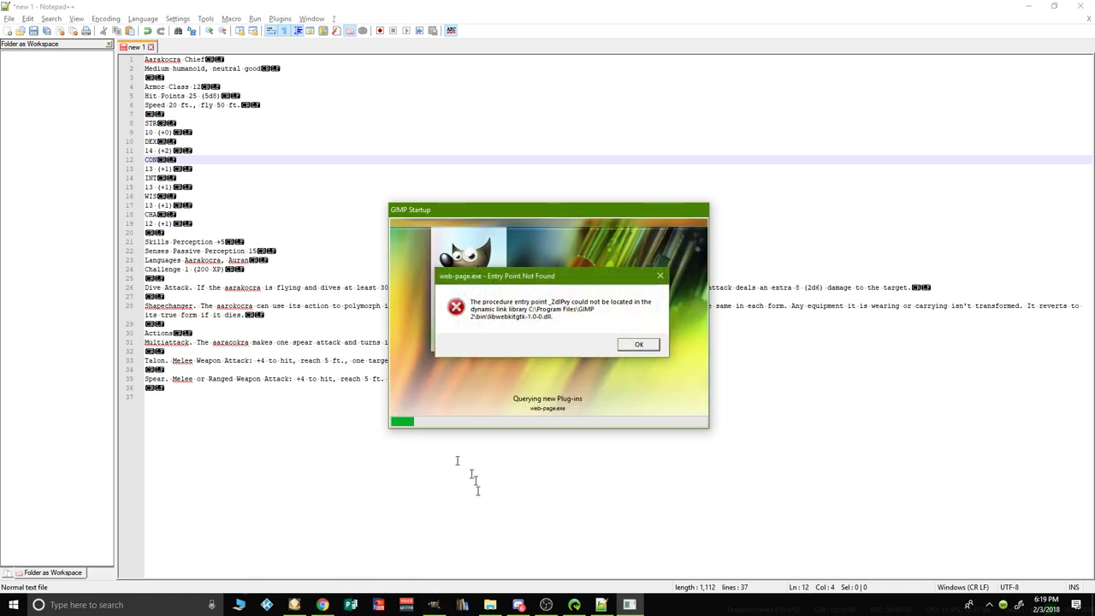
{"action": "left_click", "coordinate": [639, 346]}
{"action": "left_click", "coordinate": [639, 346]}
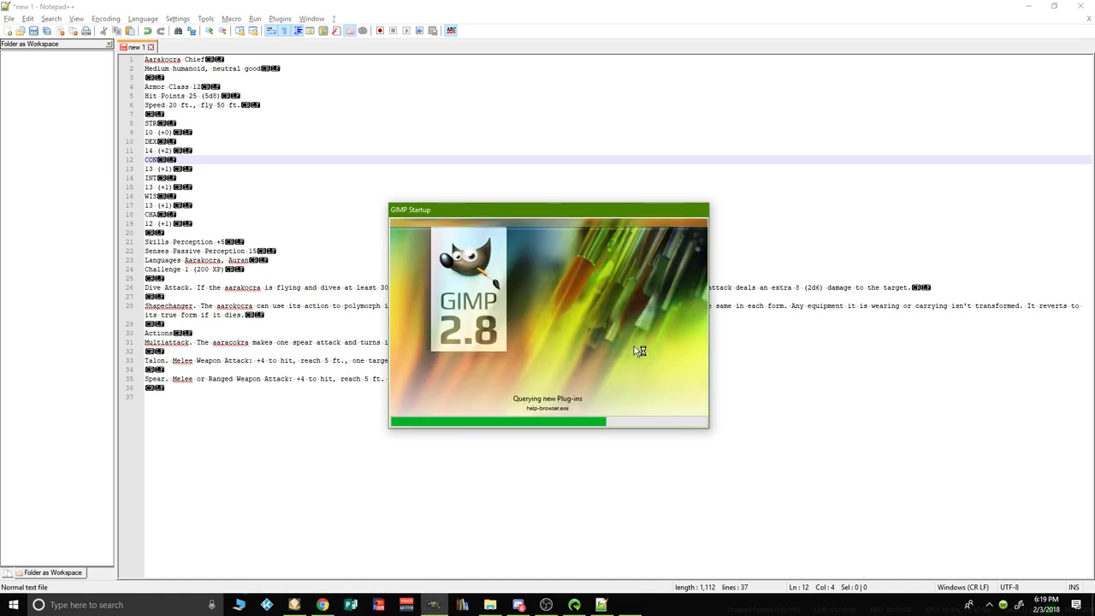
{"action": "left_click", "coordinate": [639, 347]}
{"action": "left_click", "coordinate": [639, 347]}
{"action": "left_click", "coordinate": [639, 346]}
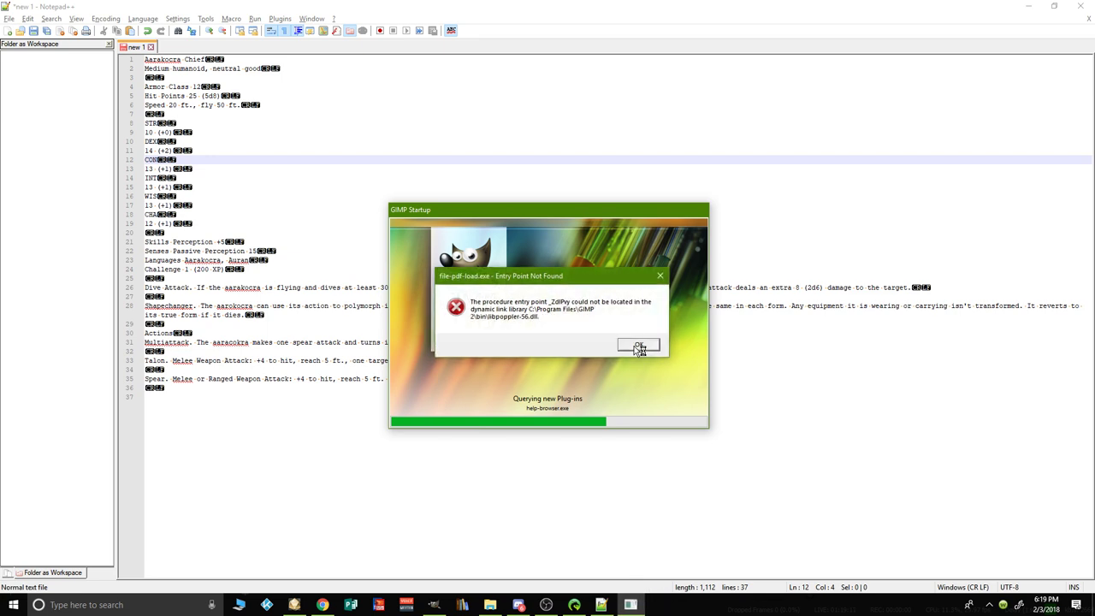
{"action": "left_click", "coordinate": [640, 347]}
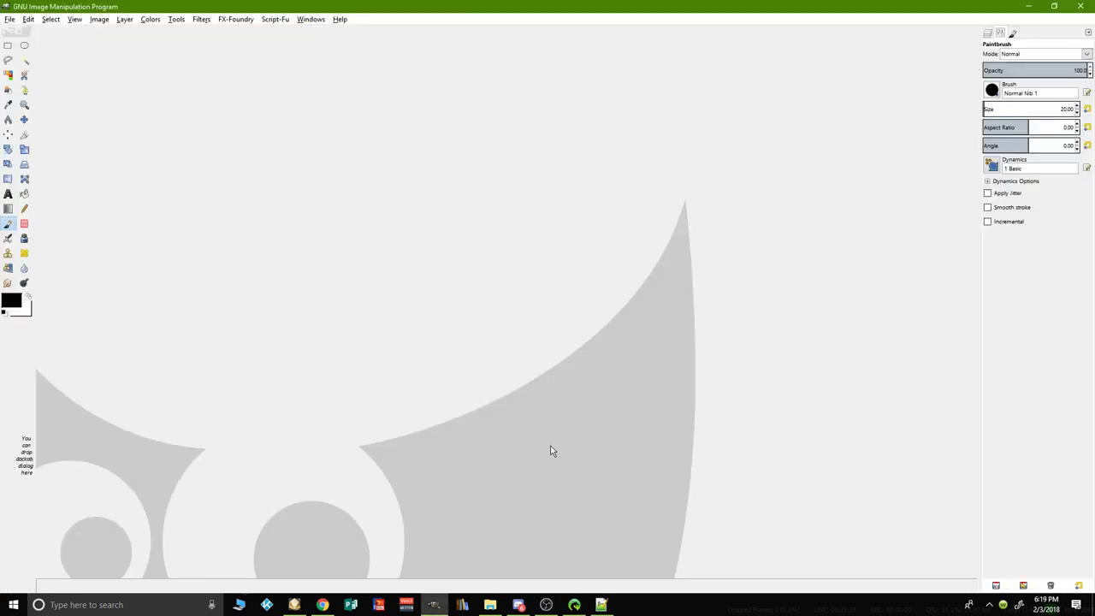
Step: Bring up the Open Image dialog and preview recently used images such as Dragonborneimage1.png, Twitch OL.png and Mapers Logo.png
{"action": "mouse_move", "coordinate": [293, 606]}
{"action": "left_click", "coordinate": [8, 20]}
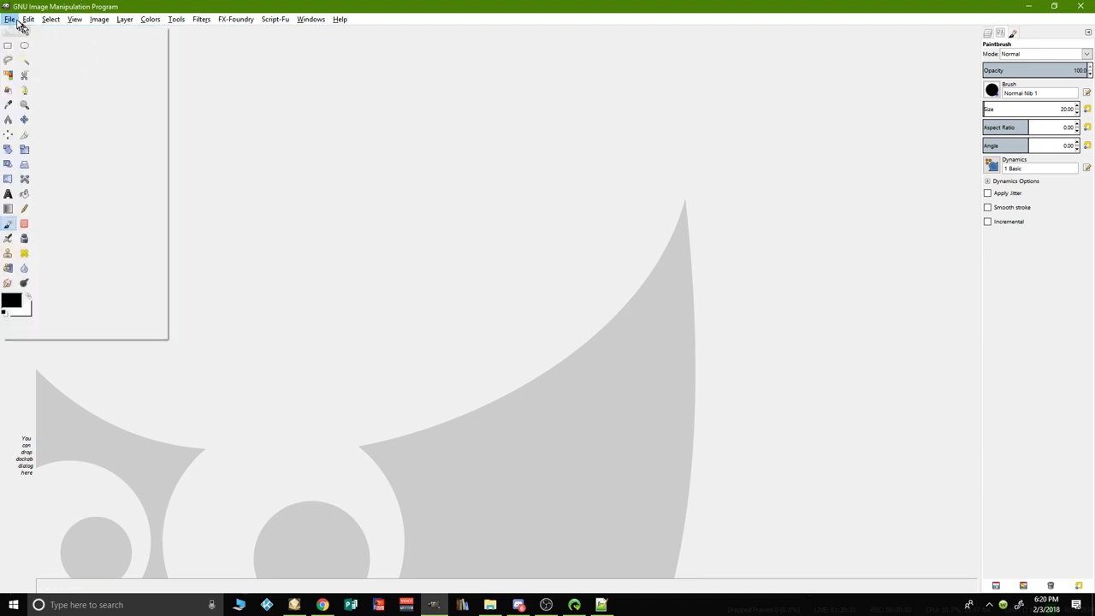
{"action": "left_click", "coordinate": [28, 54]}
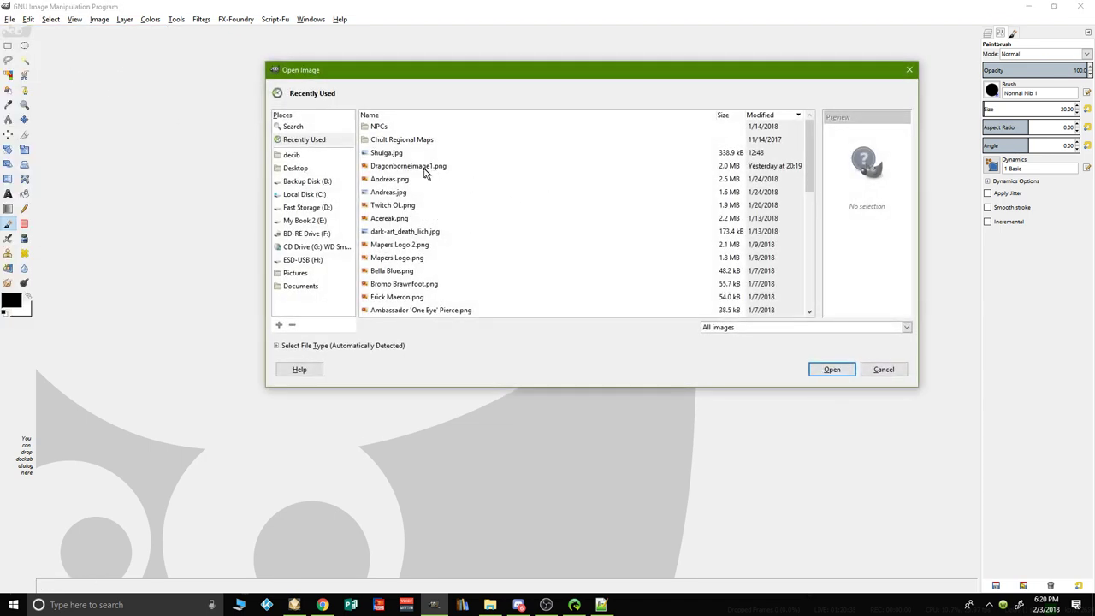
{"action": "left_click", "coordinate": [425, 169]}
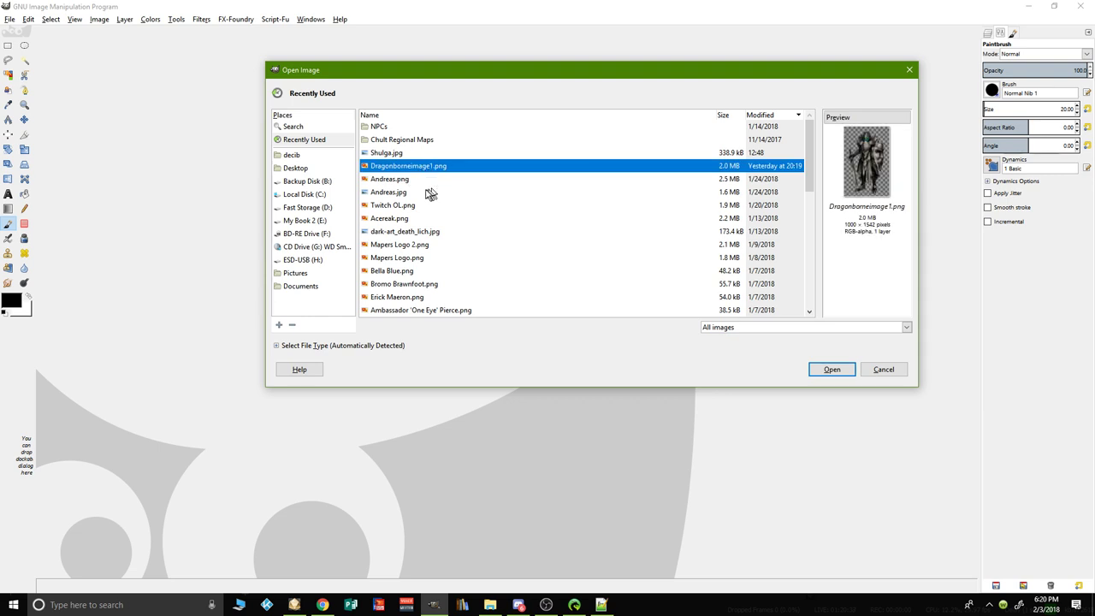
{"action": "left_click", "coordinate": [398, 182]}
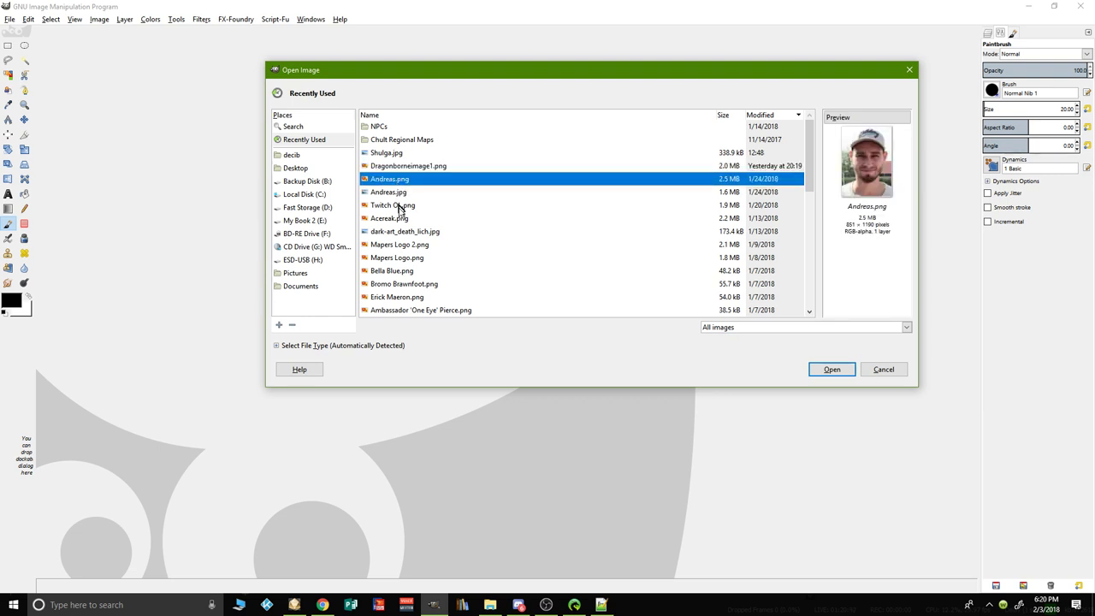
{"action": "left_click", "coordinate": [400, 219]}
{"action": "left_click", "coordinate": [400, 208]}
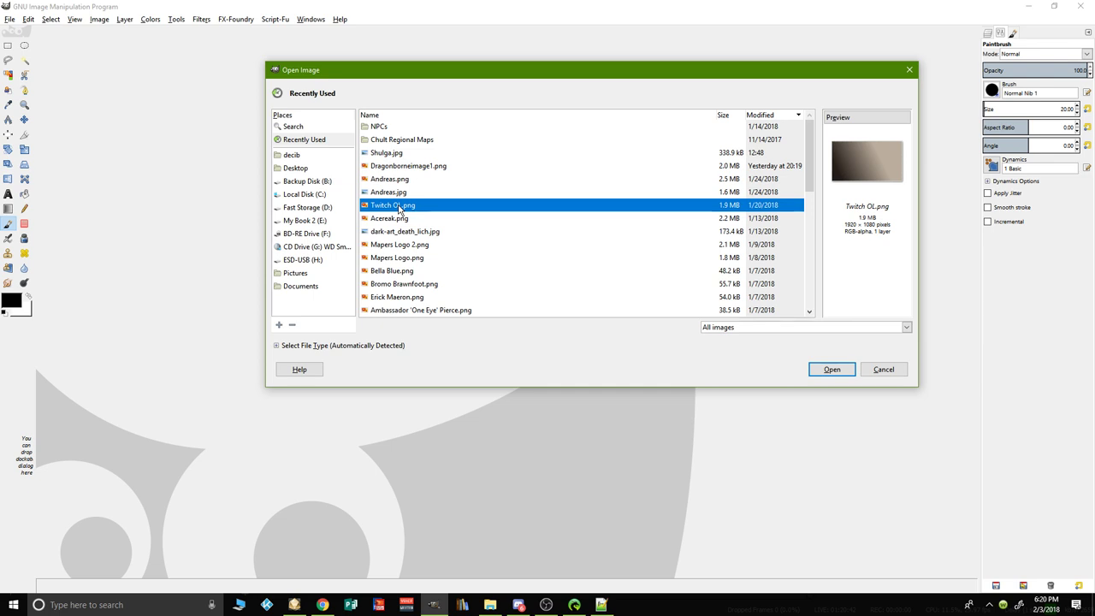
{"action": "left_click", "coordinate": [403, 260]}
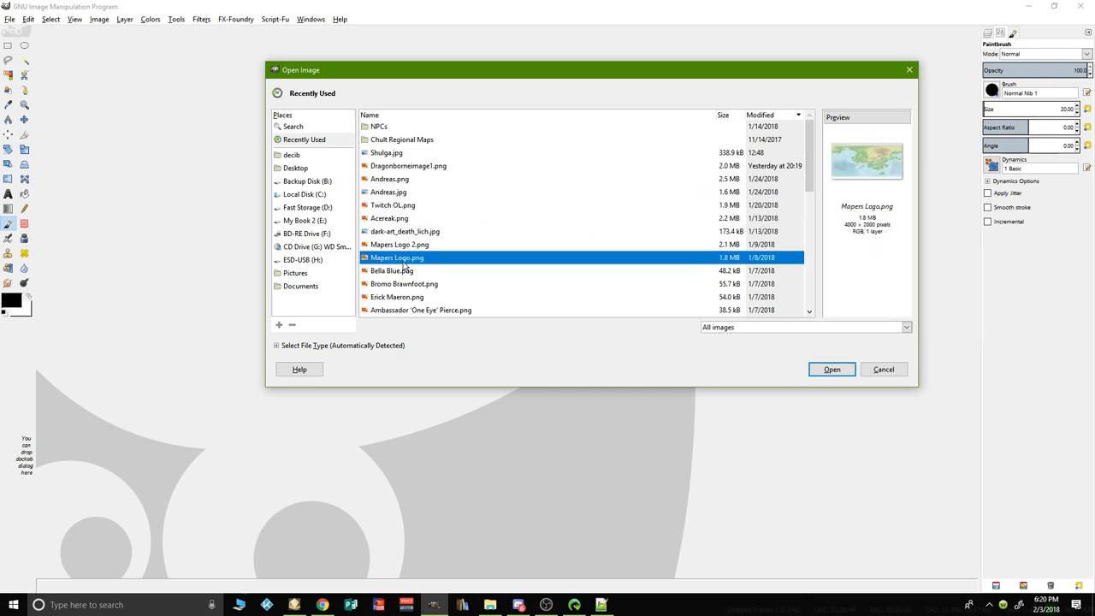
{"action": "left_click", "coordinate": [400, 274]}
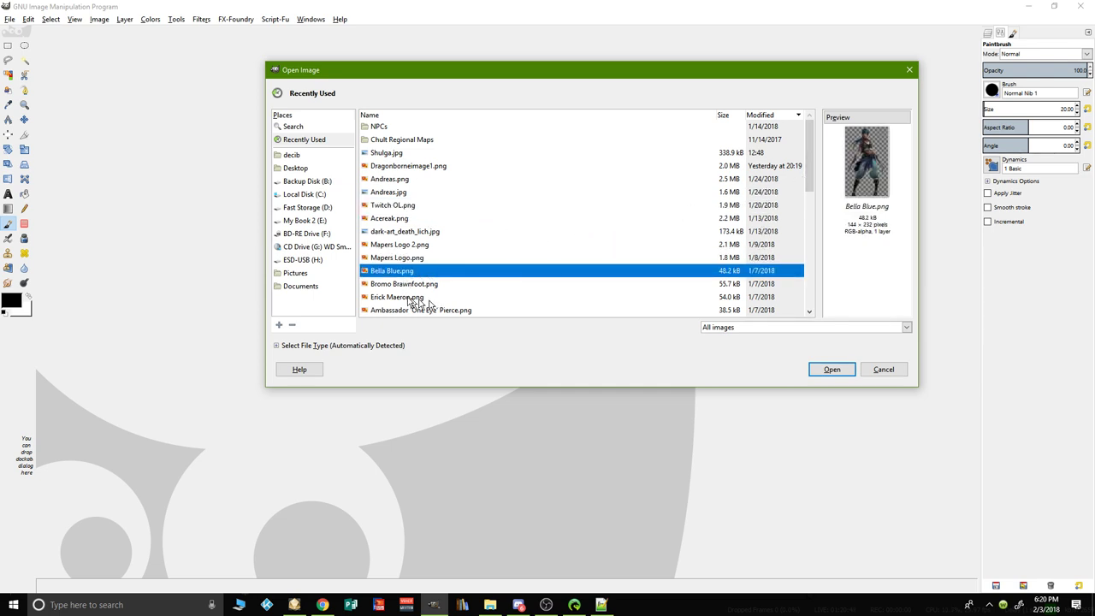
{"action": "left_click", "coordinate": [397, 287]}
{"action": "left_click", "coordinate": [406, 300]}
{"action": "left_click", "coordinate": [407, 310]}
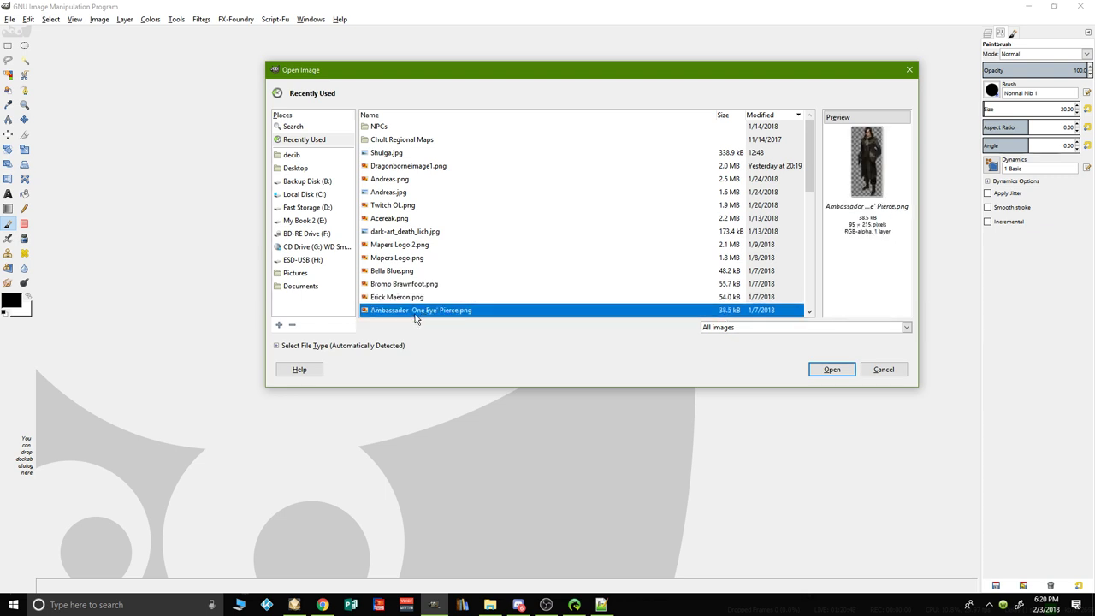
Step: Browse from Local Disk (C:) through the user's profile folder to the Downloads folder
{"action": "left_click", "coordinate": [300, 197]}
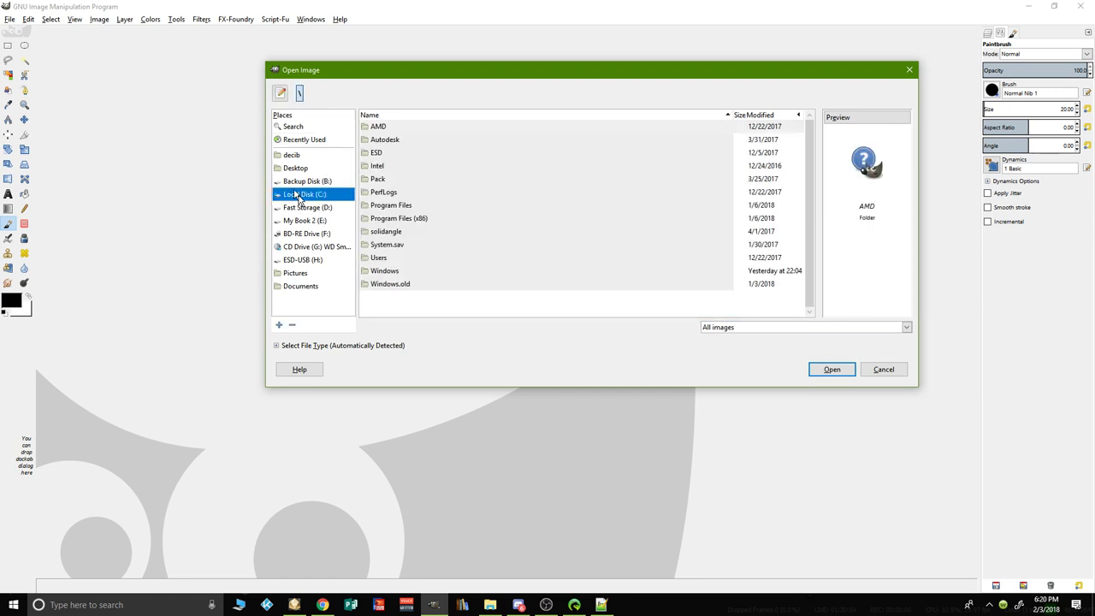
{"action": "left_click", "coordinate": [375, 259]}
{"action": "double_click", "coordinate": [375, 258]}
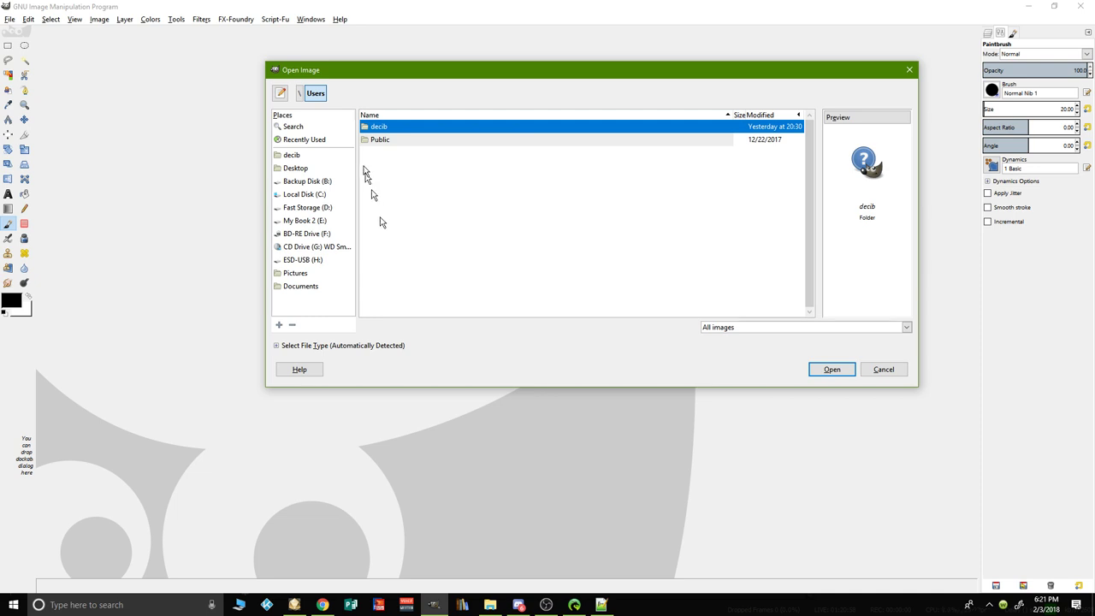
{"action": "double_click", "coordinate": [381, 129]}
{"action": "scroll", "coordinate": [425, 254], "scroll_direction": "down", "scroll_amount": 10}
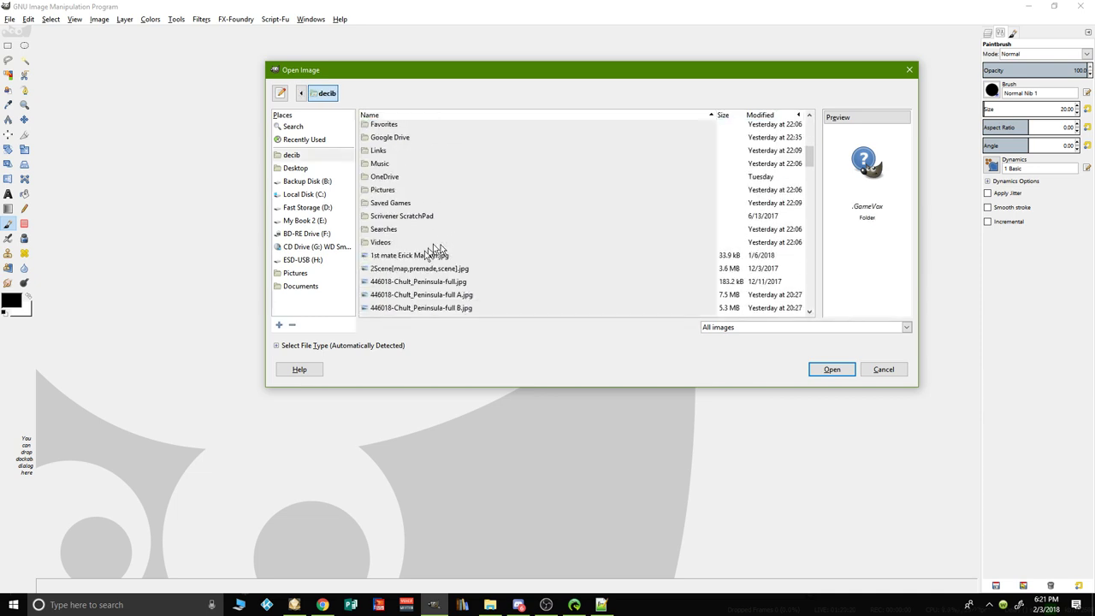
{"action": "left_click", "coordinate": [428, 196]}
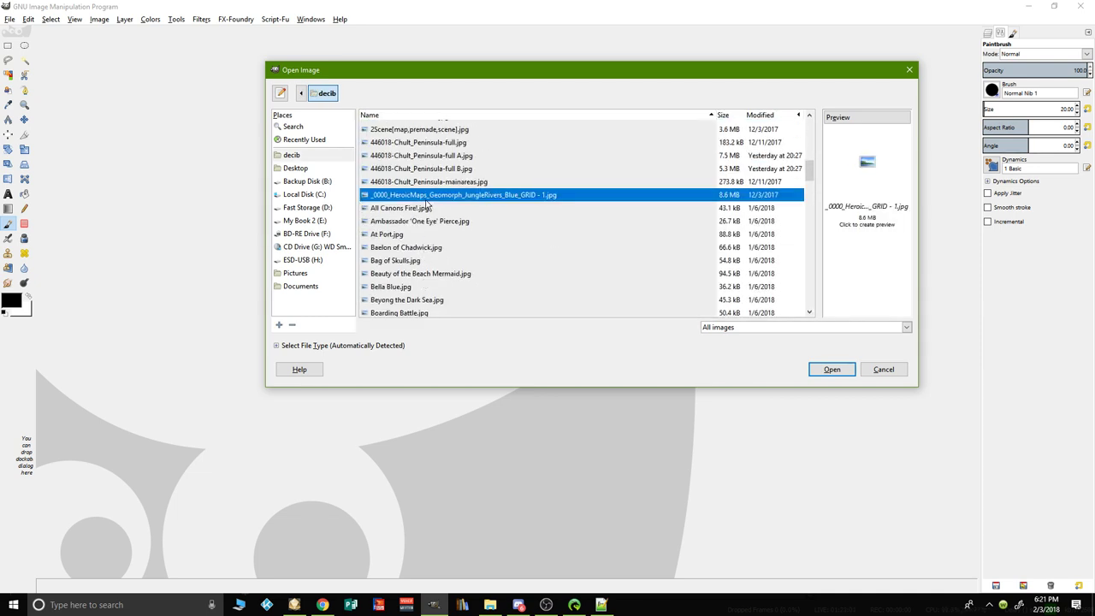
{"action": "scroll", "coordinate": [425, 244], "scroll_direction": "up", "scroll_amount": 10}
{"action": "scroll", "coordinate": [422, 249], "scroll_direction": "down", "scroll_amount": 5}
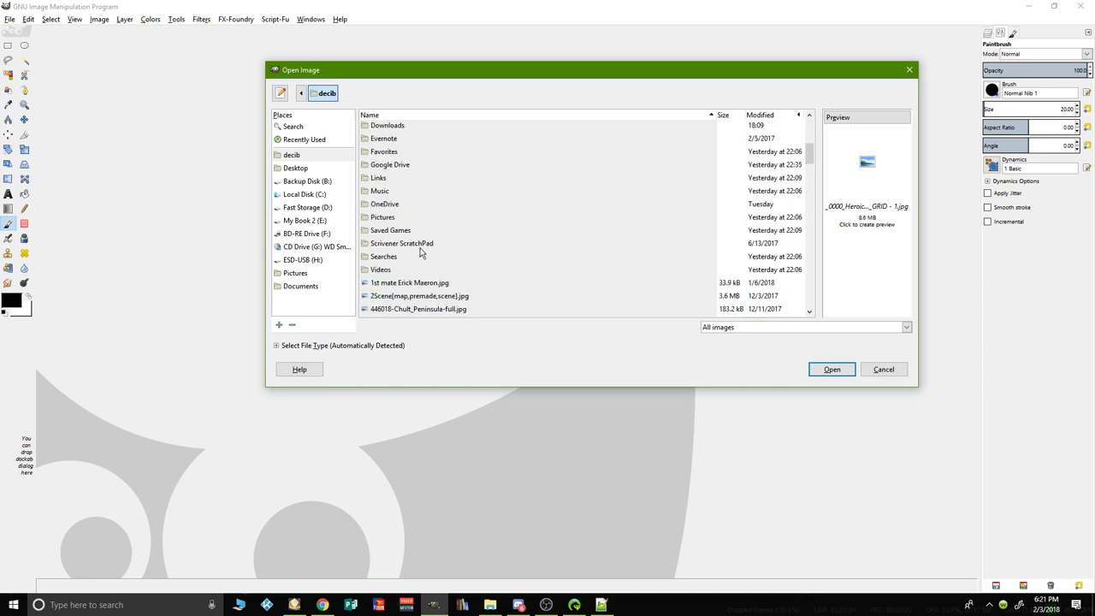
{"action": "scroll", "coordinate": [420, 252], "scroll_direction": "up", "scroll_amount": 4}
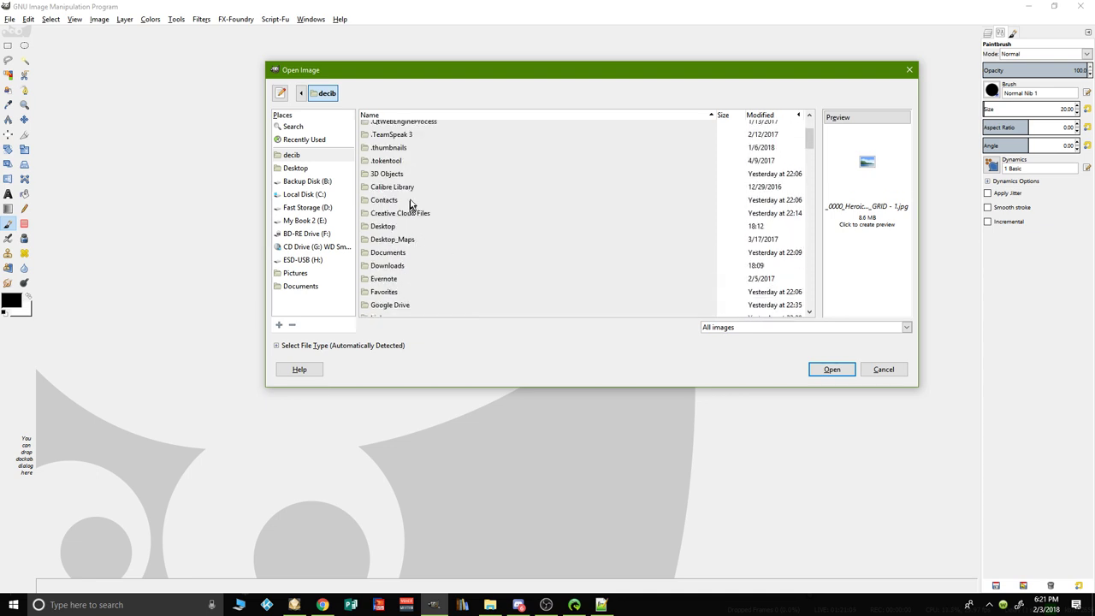
{"action": "double_click", "coordinate": [401, 266]}
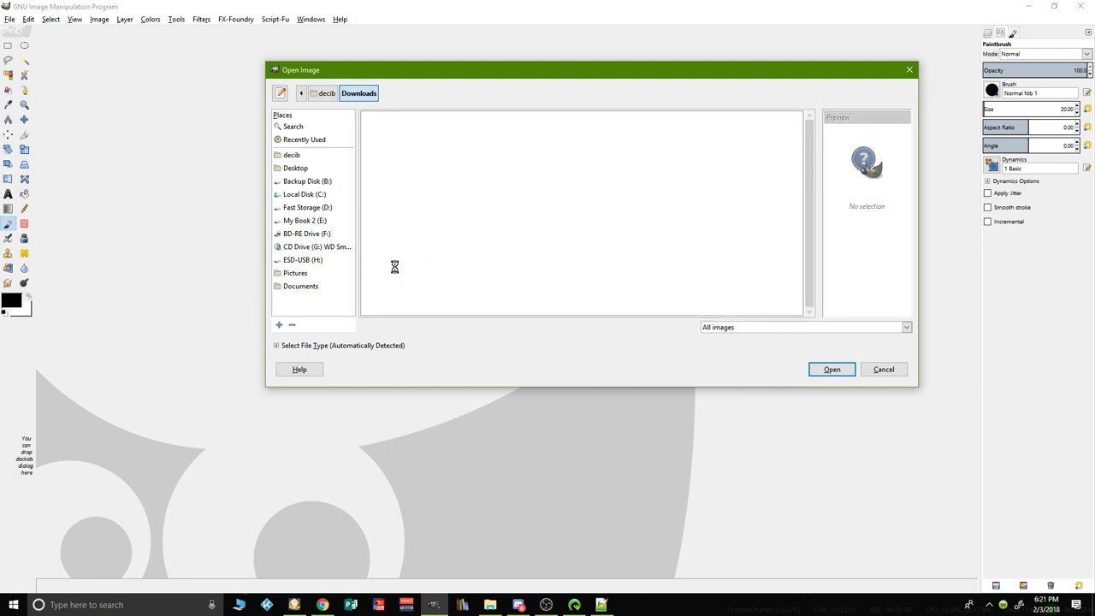
Step: Preview images in the Downloads folder, such as Ancient_Portal_Forest.jpg and Coastal Outpost (B) Grid (FG2).jpg
{"action": "left_click_drag", "start_coordinate": [812, 133], "coordinate": [800, 169]}
{"action": "left_click", "coordinate": [389, 182]}
{"action": "left_click", "coordinate": [396, 169]}
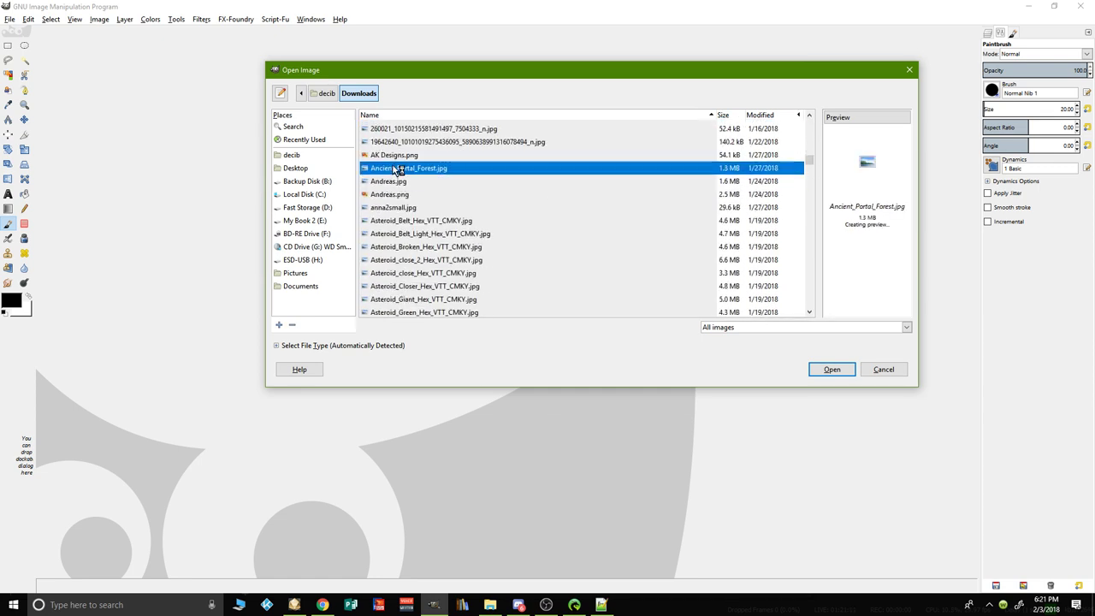
{"action": "left_click", "coordinate": [419, 142]}
{"action": "left_click_drag", "start_coordinate": [809, 163], "coordinate": [809, 183]}
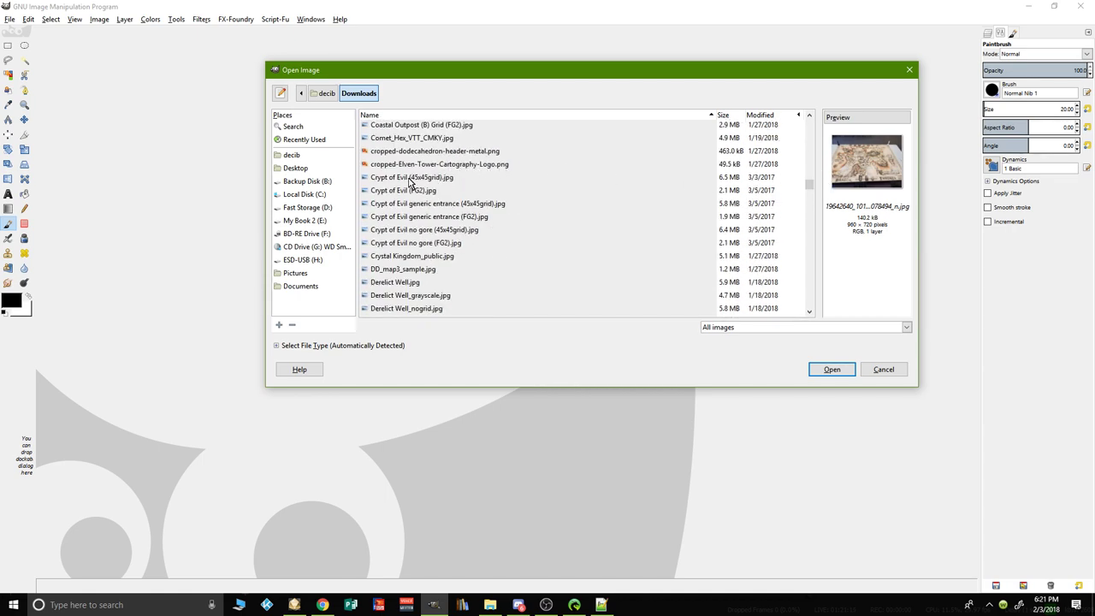
{"action": "left_click", "coordinate": [407, 139]}
{"action": "left_click", "coordinate": [409, 125]}
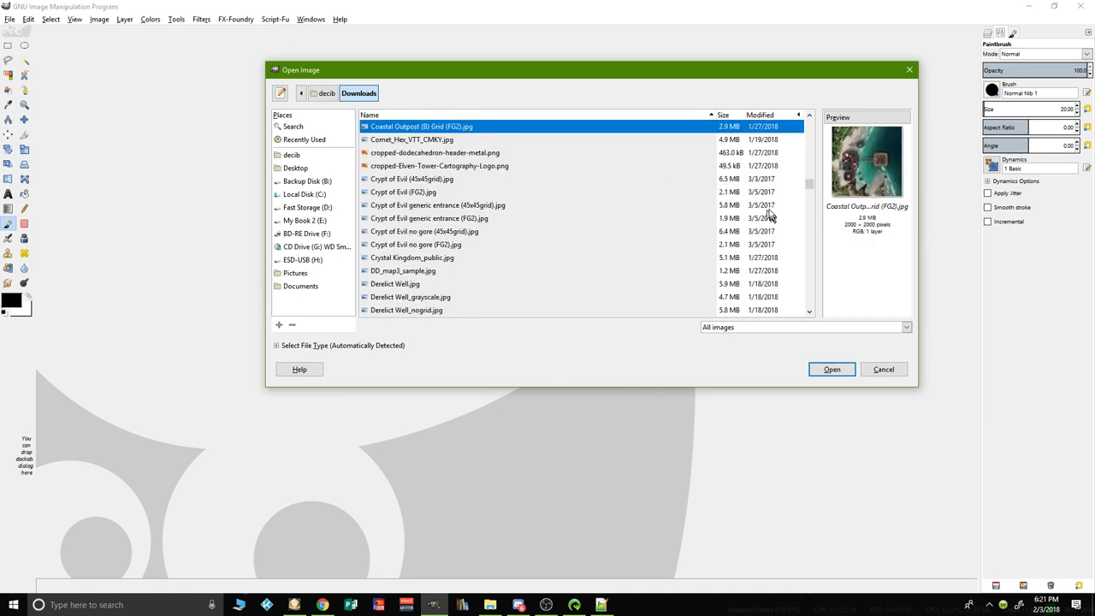
Step: Preview further Downloads images, including Goblin_Shaman.png, Globes 11.png, the Giant Cave maps and both Helm's Hold maps
{"action": "left_click_drag", "start_coordinate": [812, 192], "coordinate": [811, 213]}
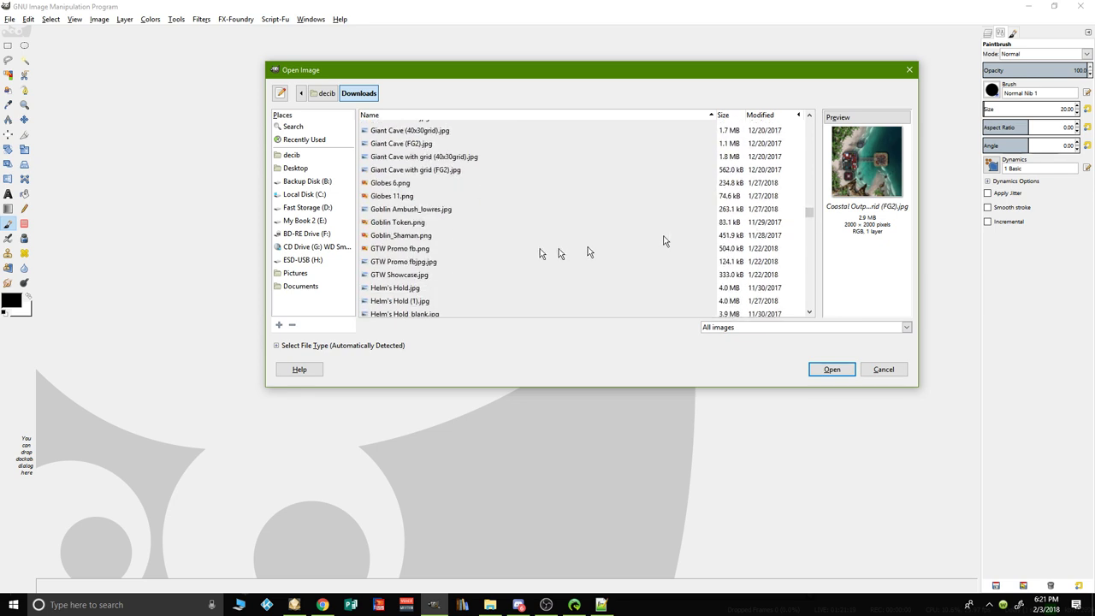
{"action": "left_click", "coordinate": [418, 236]}
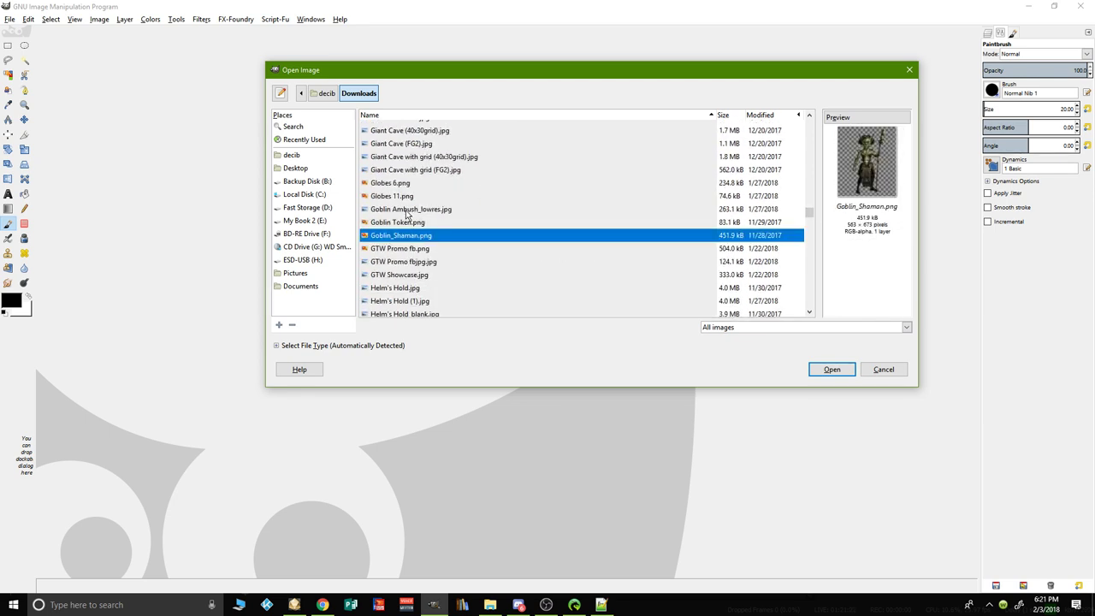
{"action": "left_click", "coordinate": [404, 225]}
{"action": "left_click", "coordinate": [402, 199]}
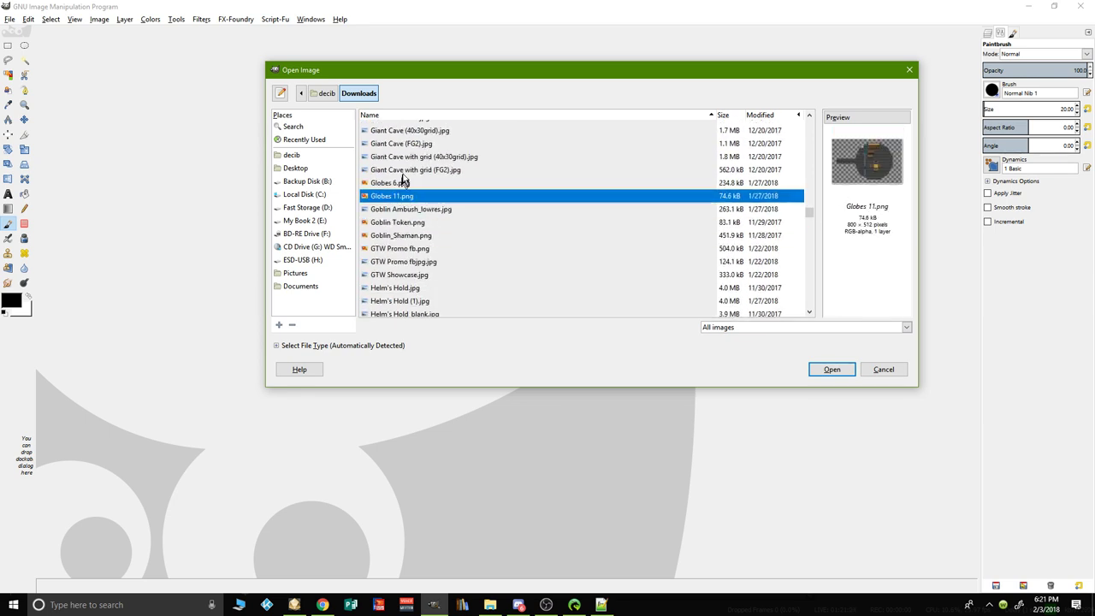
{"action": "left_click", "coordinate": [404, 172]}
{"action": "left_click", "coordinate": [412, 158]}
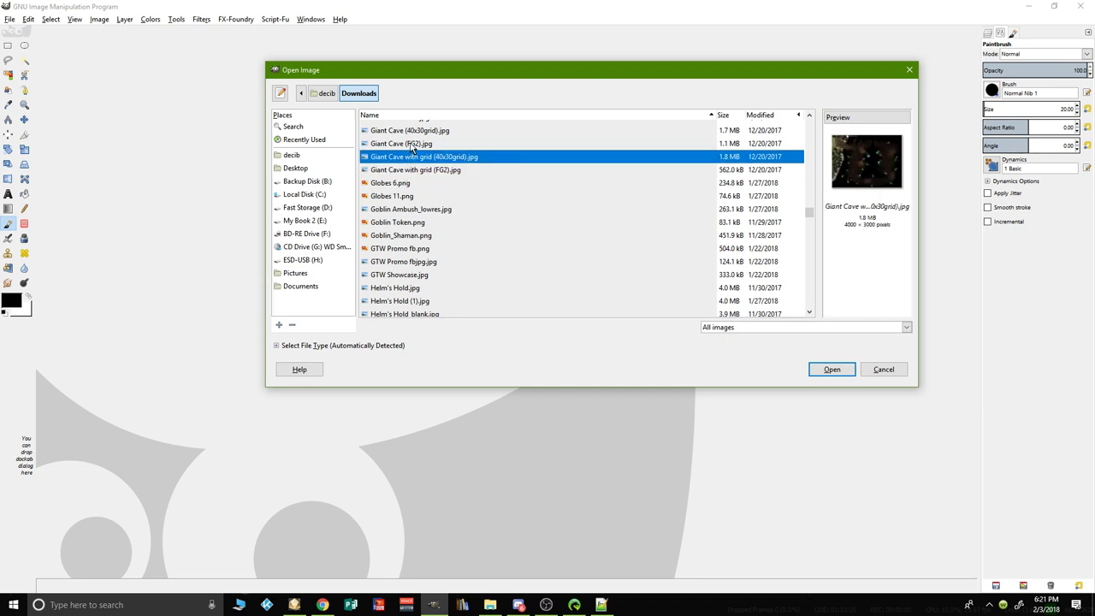
{"action": "left_click", "coordinate": [412, 144]}
{"action": "left_click", "coordinate": [412, 289]}
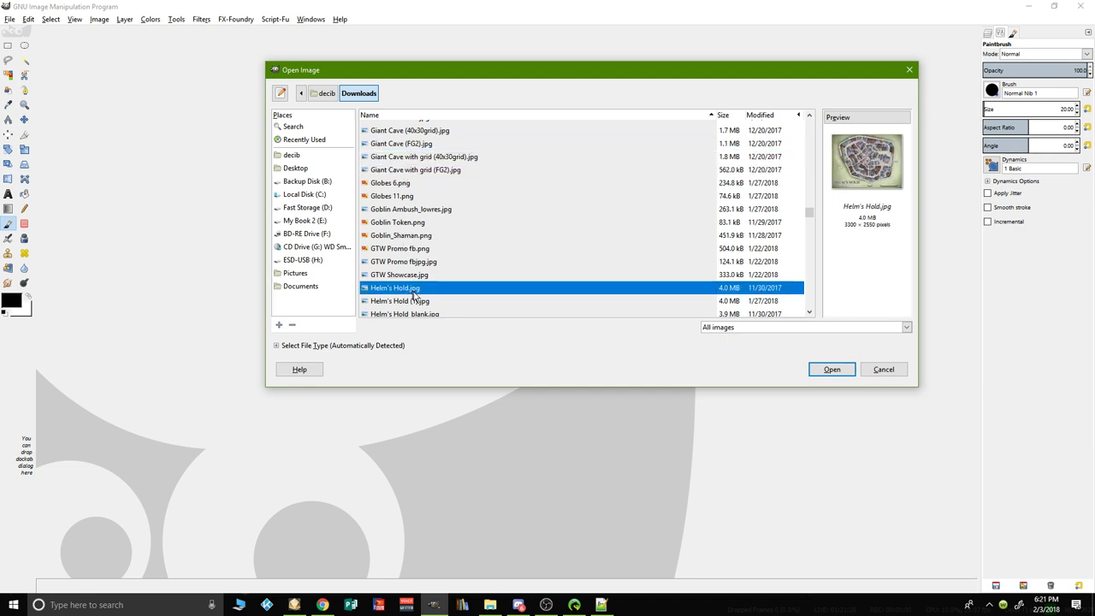
{"action": "left_click", "coordinate": [418, 302]}
Step: Preview images near the end of Downloads, such as The Sun Tree.png, Ventus Maps (1).jpg, two-river-ruins-patreon.png and Xamaclan.jpg
{"action": "left_click_drag", "start_coordinate": [813, 218], "coordinate": [805, 296]}
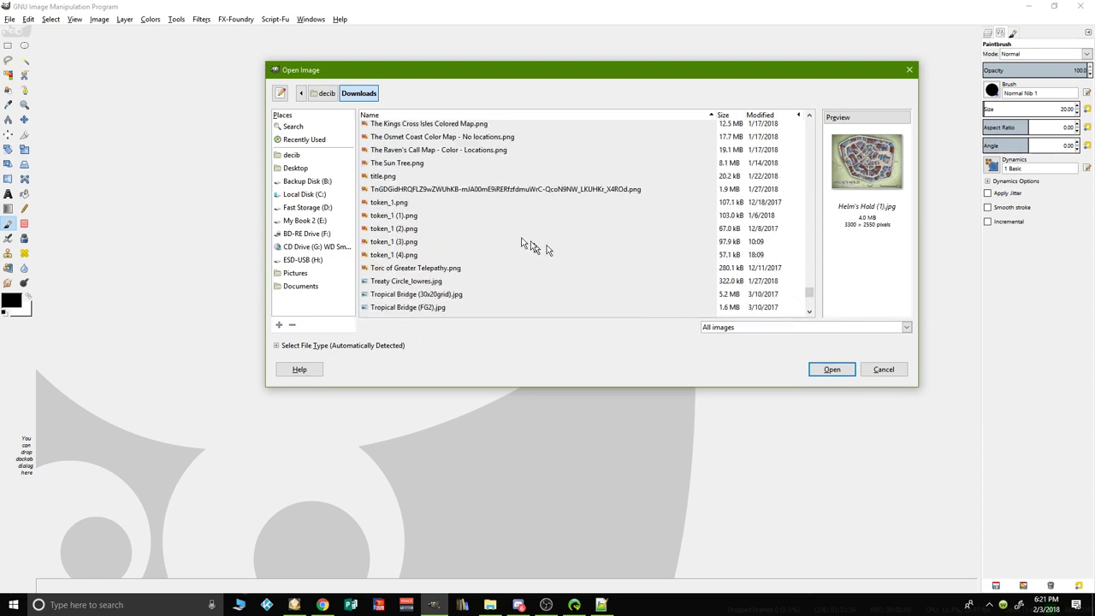
{"action": "left_click", "coordinate": [400, 165]}
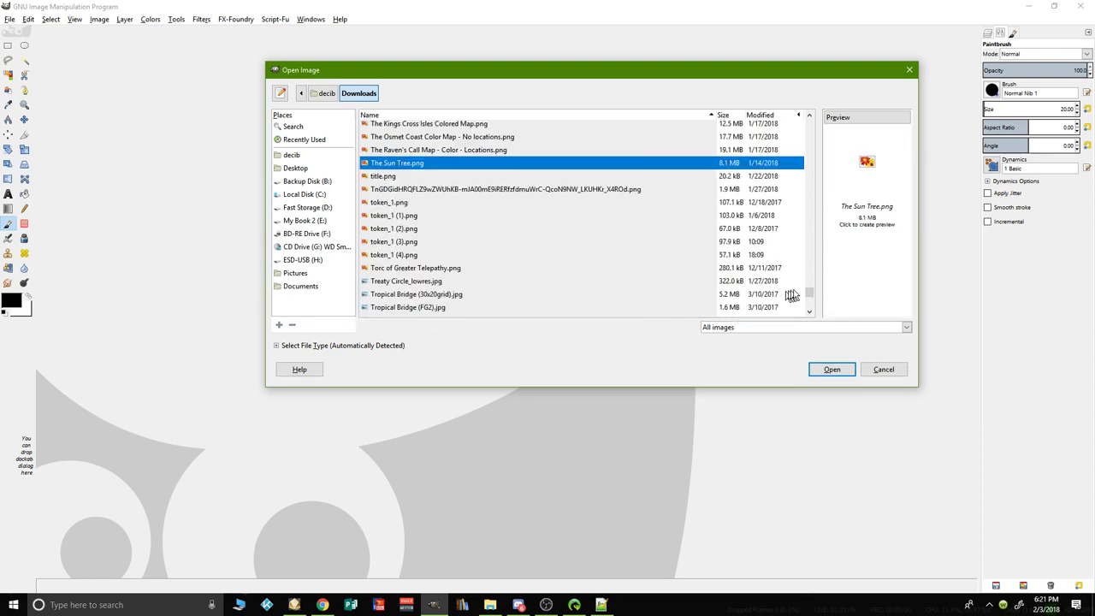
{"action": "left_click_drag", "start_coordinate": [809, 294], "coordinate": [811, 307]}
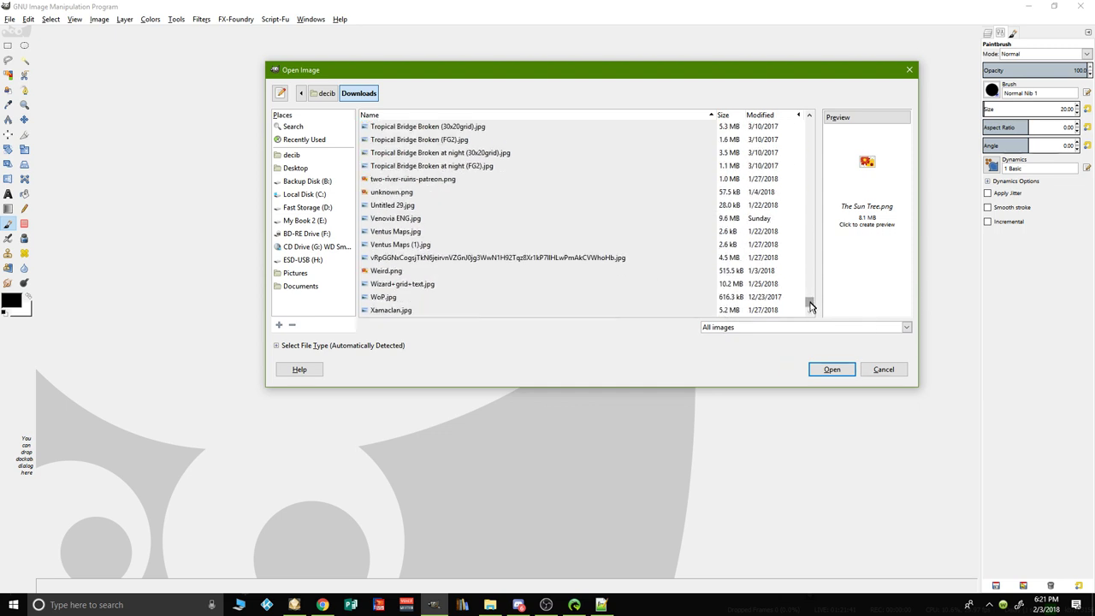
{"action": "left_click", "coordinate": [426, 288]}
{"action": "left_click", "coordinate": [394, 246]}
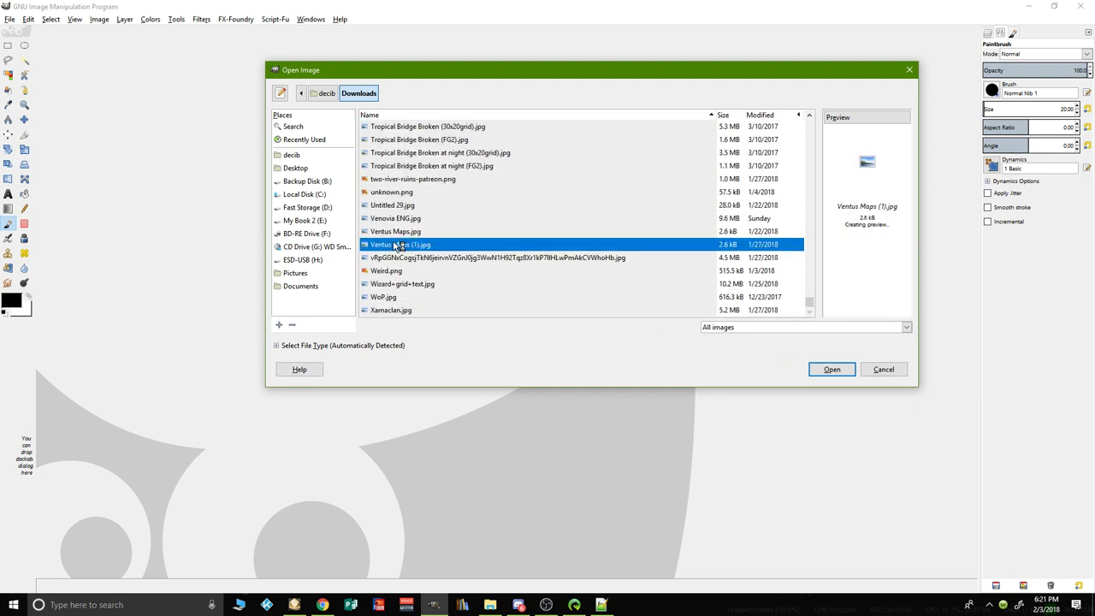
{"action": "left_click", "coordinate": [402, 192]}
{"action": "left_click", "coordinate": [415, 180]}
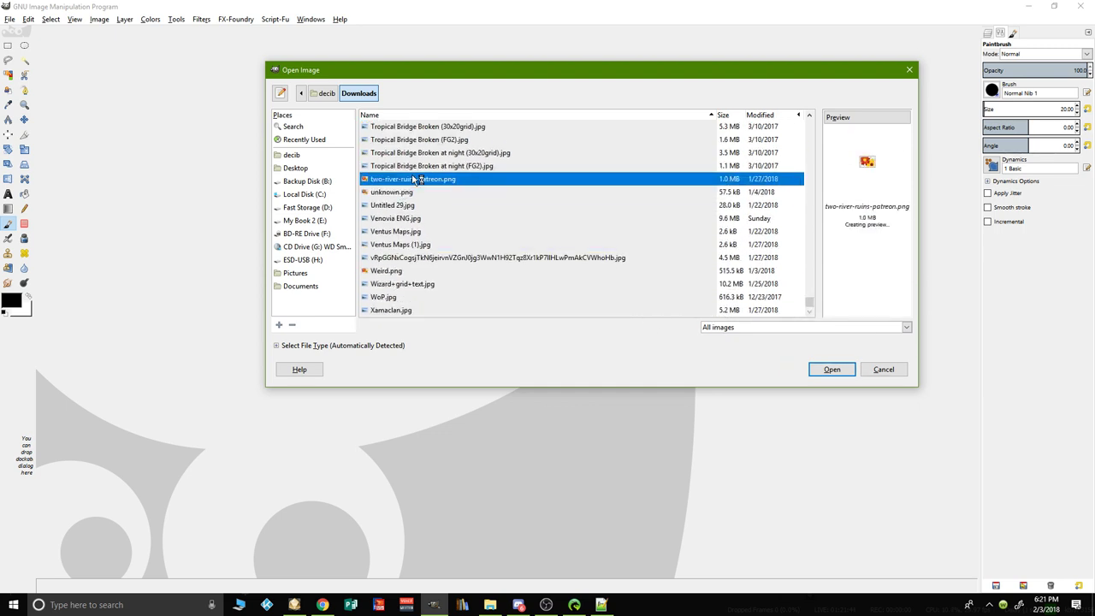
{"action": "left_click", "coordinate": [397, 311]}
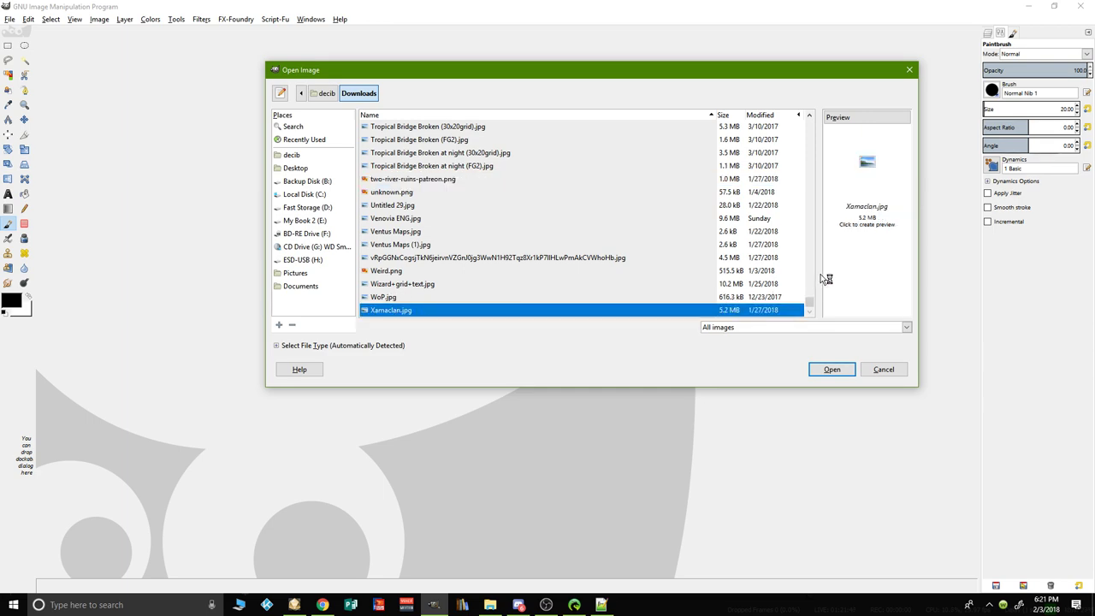
Step: Browse into Chult Campaign's images folder and preview 7-01-1-2-vtt-grid.jpg and 7-01-4-2-vtt-grid.jpg
{"action": "left_click_drag", "start_coordinate": [810, 304], "coordinate": [798, 127]}
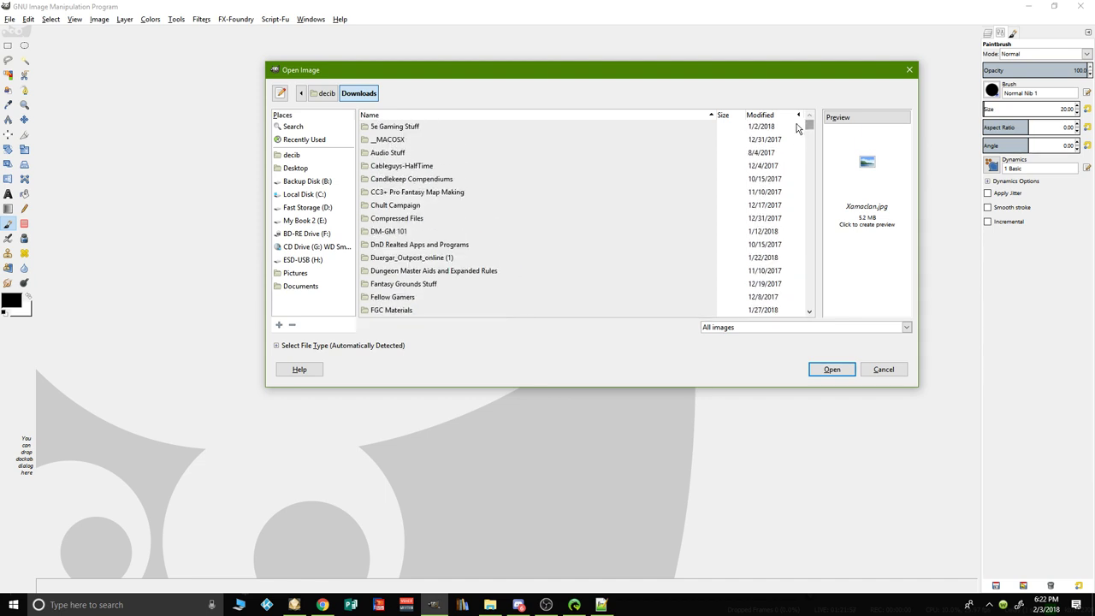
{"action": "double_click", "coordinate": [398, 206]}
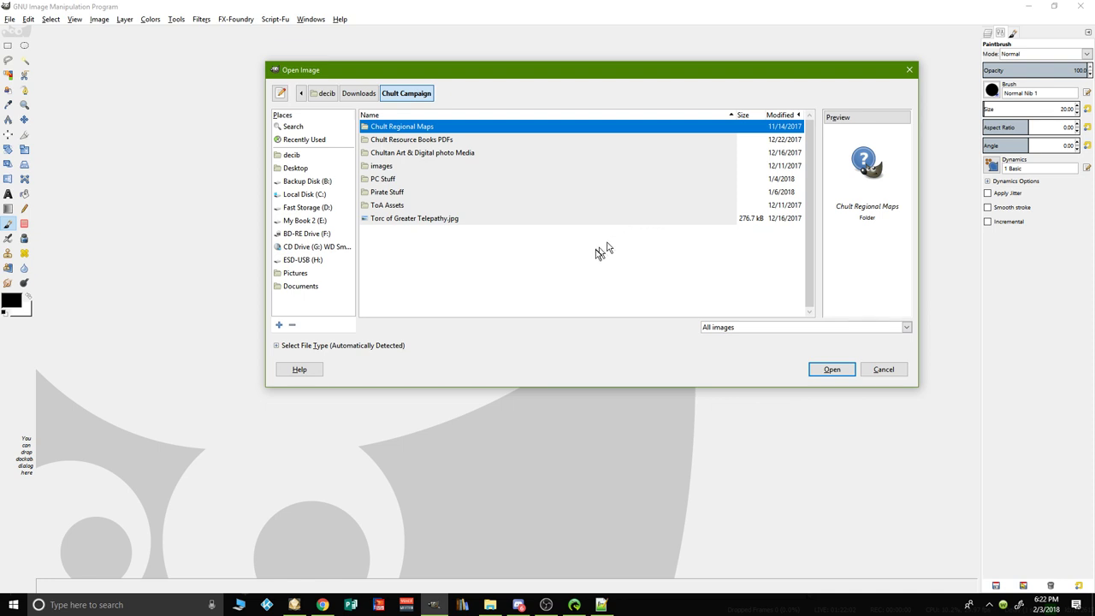
{"action": "double_click", "coordinate": [389, 168]}
{"action": "left_click", "coordinate": [408, 220]}
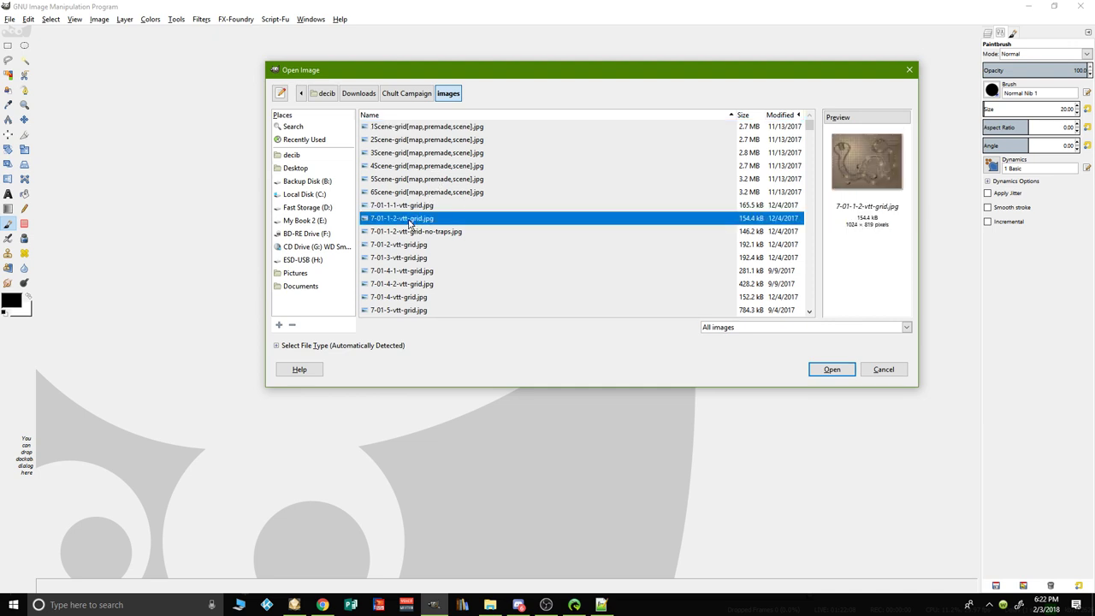
{"action": "left_click", "coordinate": [405, 287]}
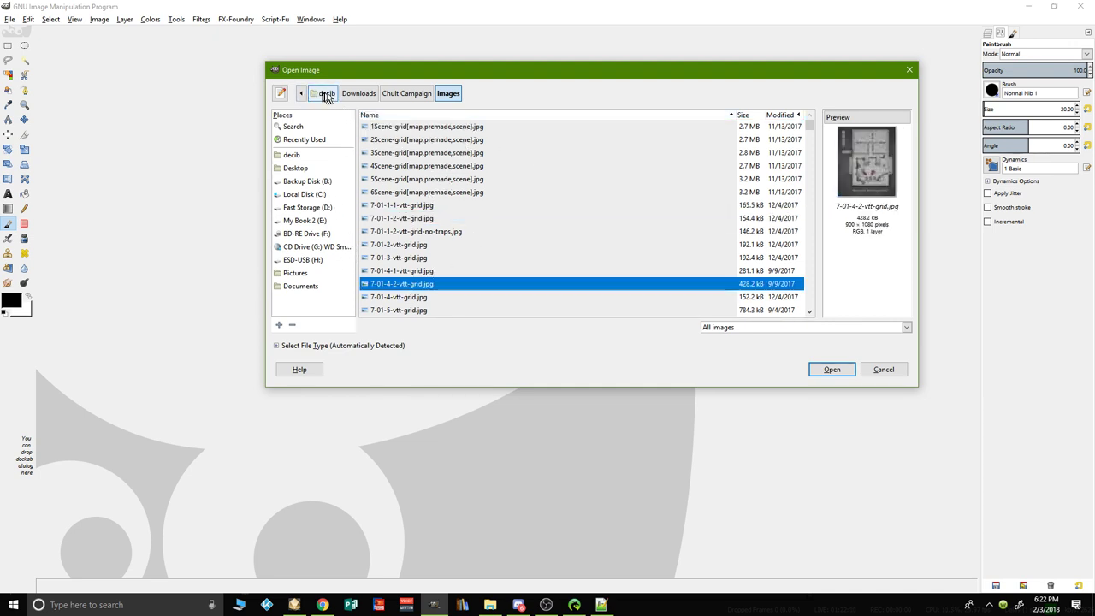
Step: Go to Chult Campaign's Pirate Stuff folder and preview images including Dark Cove Encounter.jpg, Sharkbait.jpg, Ocean Spray Rider.jpg and The Widow Wind Ship.jpg
{"action": "left_click", "coordinate": [414, 96]}
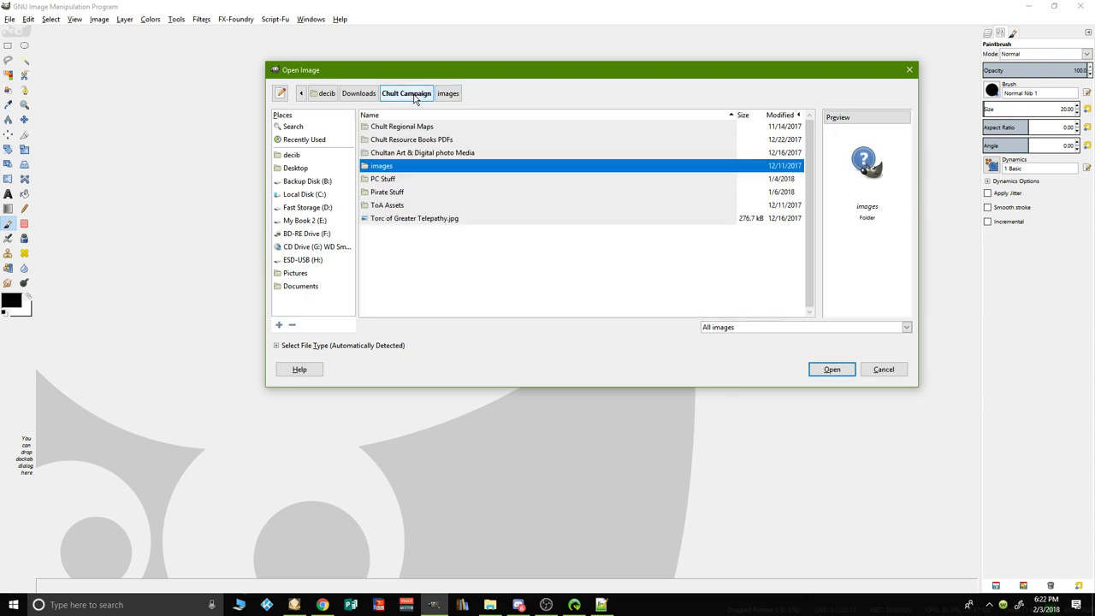
{"action": "double_click", "coordinate": [387, 193]}
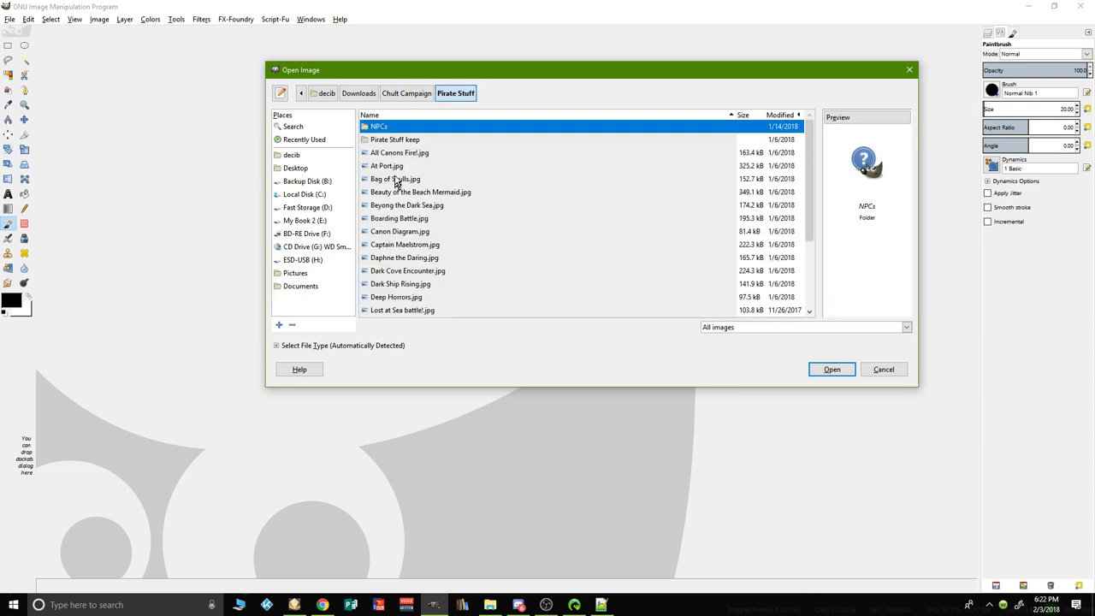
{"action": "left_click", "coordinate": [406, 272]}
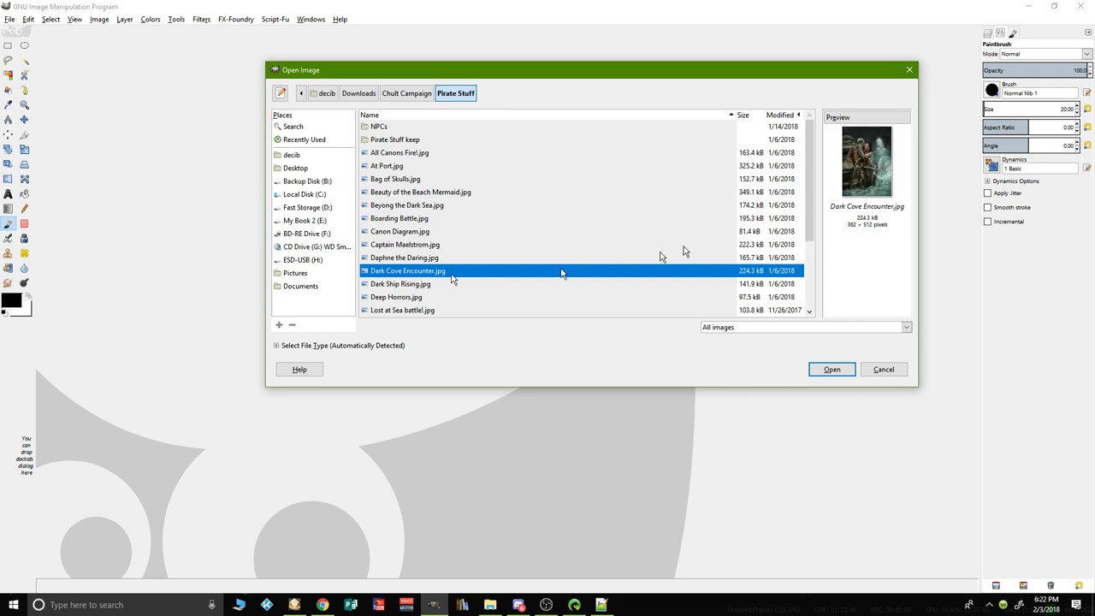
{"action": "scroll", "coordinate": [804, 231], "scroll_direction": "down", "scroll_amount": 3}
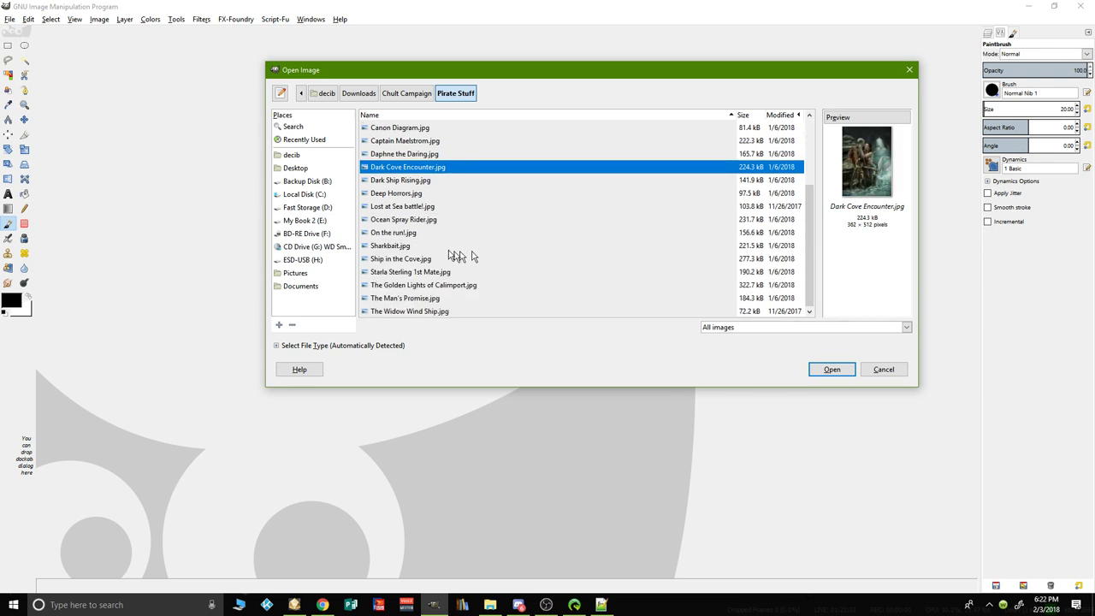
{"action": "left_click", "coordinate": [392, 246]}
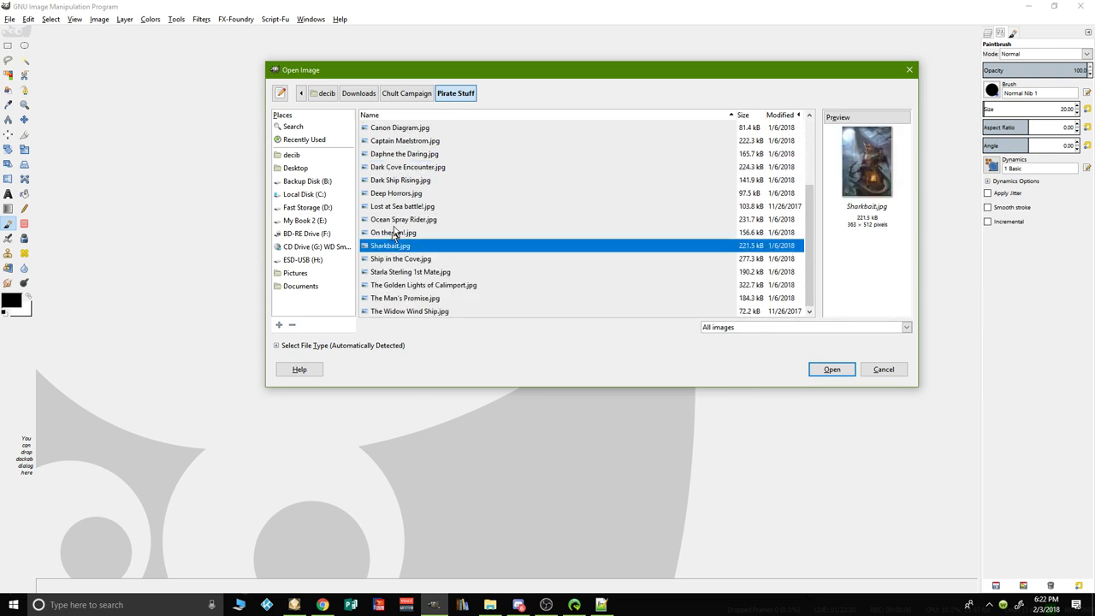
{"action": "left_click", "coordinate": [398, 221]}
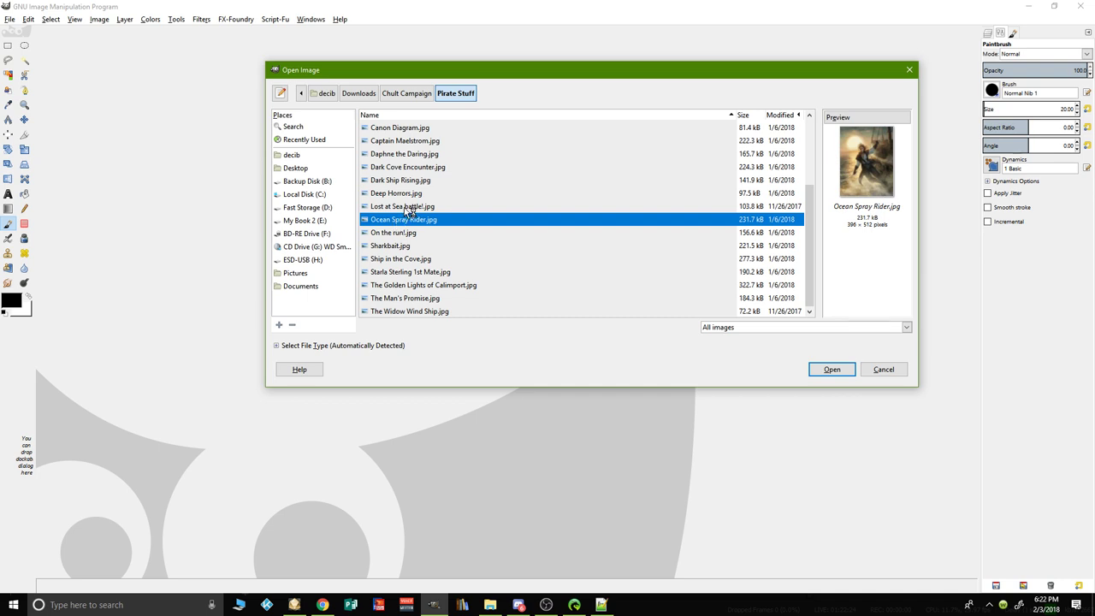
{"action": "left_click", "coordinate": [407, 208]}
{"action": "left_click", "coordinate": [401, 286]}
{"action": "left_click", "coordinate": [414, 310]}
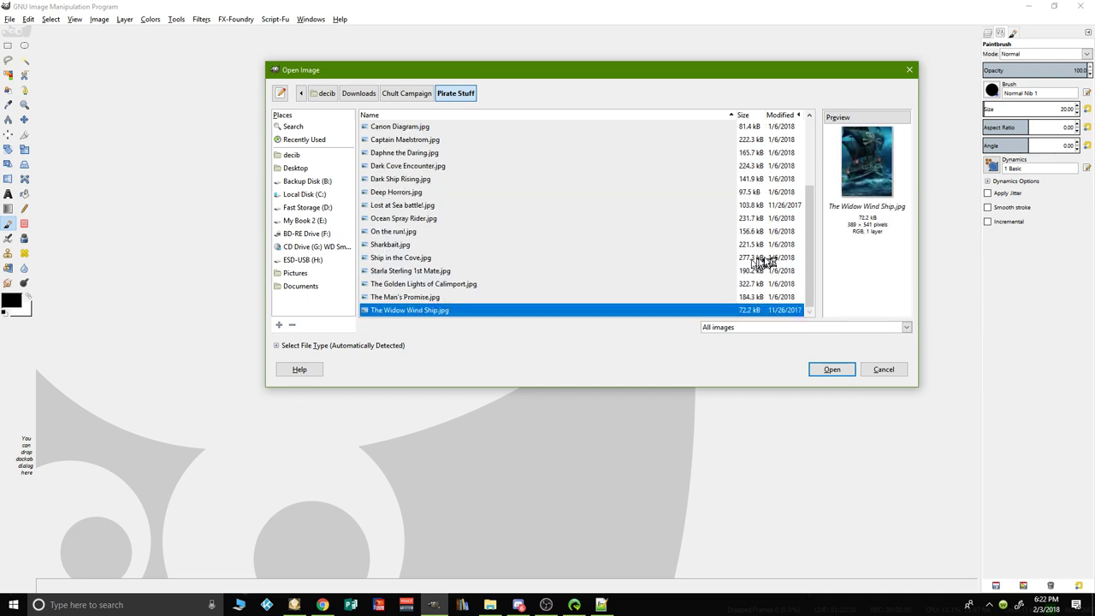
Step: Preview The Man's Promise.jpg, Sharkbait.jpg, Ocean Spray Rider.jpg, Lost at Sea battle!.jpg and Deep Horrors.jpg in Pirate Stuff
{"action": "left_click", "coordinate": [409, 298]}
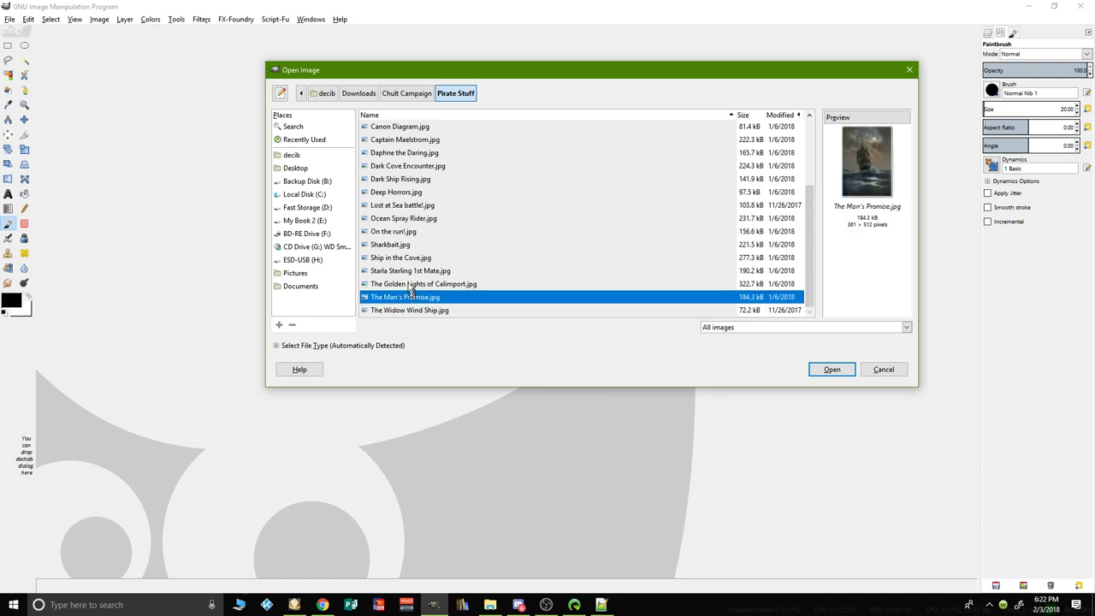
{"action": "left_click", "coordinate": [397, 247]}
{"action": "left_click", "coordinate": [396, 222]}
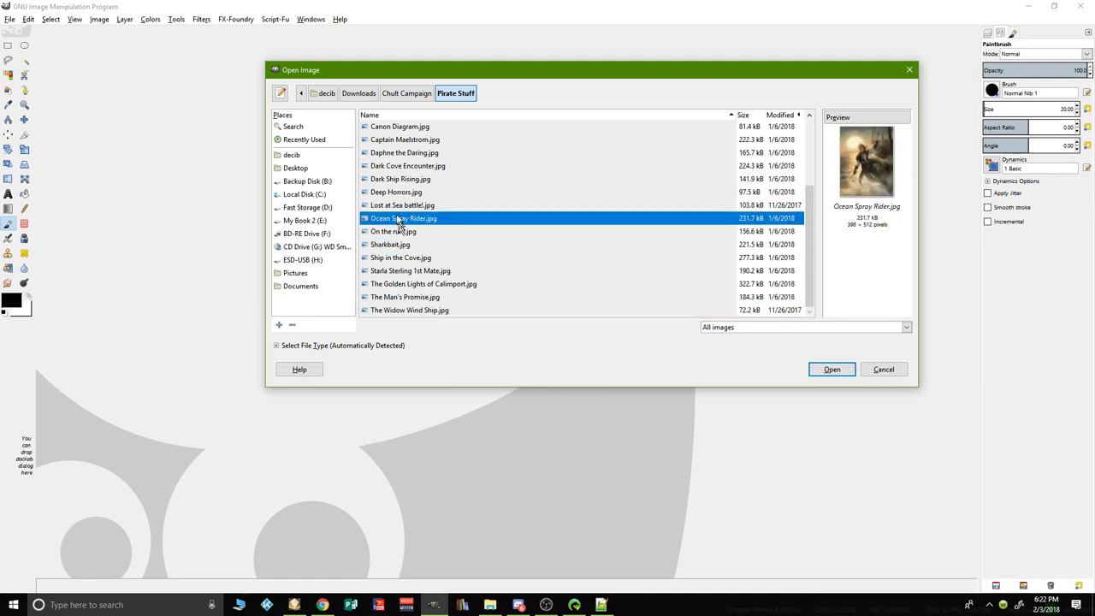
{"action": "left_click", "coordinate": [401, 206]}
{"action": "left_click", "coordinate": [403, 194]}
{"action": "scroll", "coordinate": [403, 220], "scroll_direction": "up", "scroll_amount": 3}
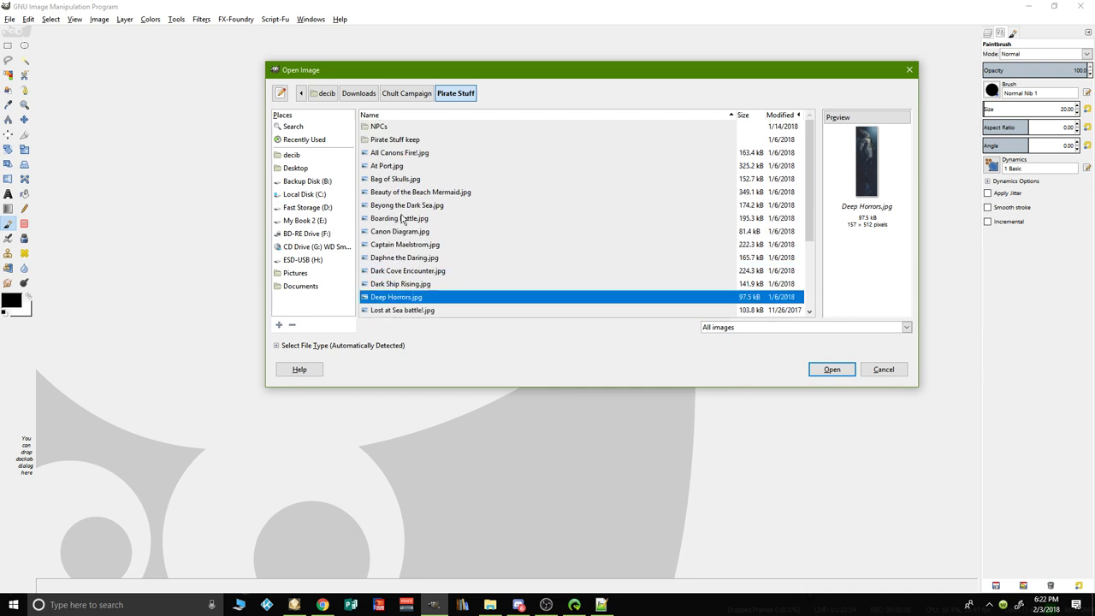
Step: Check the previews of Daphne the Daring.jpg, Captain Maelstrom.jpg and Beyong the Dark Sea.jpg, and open Bag of Skulls.jpg
{"action": "left_click", "coordinate": [404, 259]}
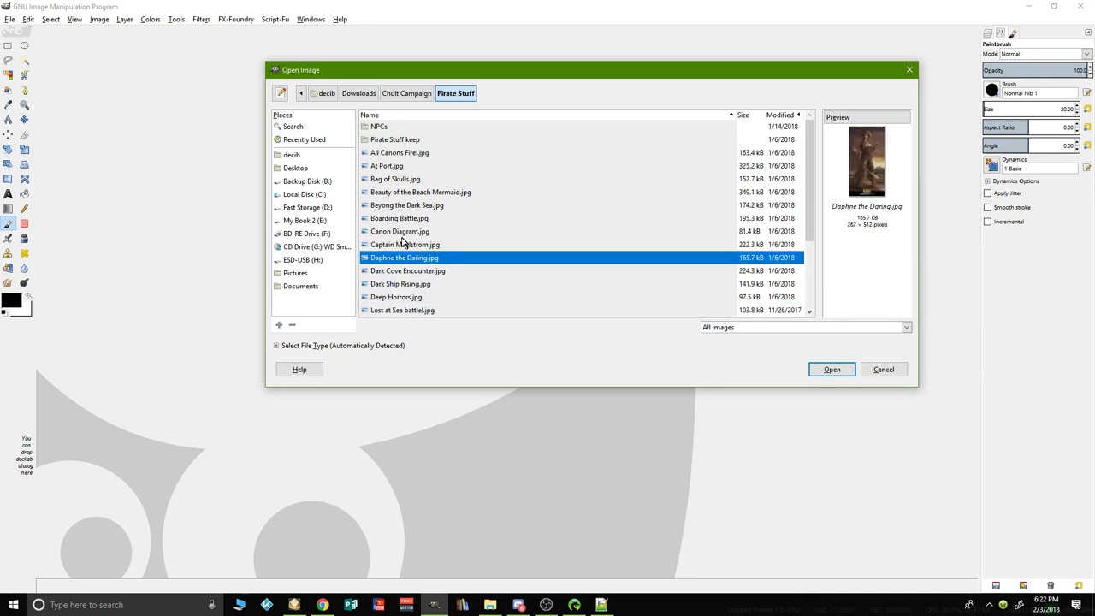
{"action": "left_click", "coordinate": [403, 245]}
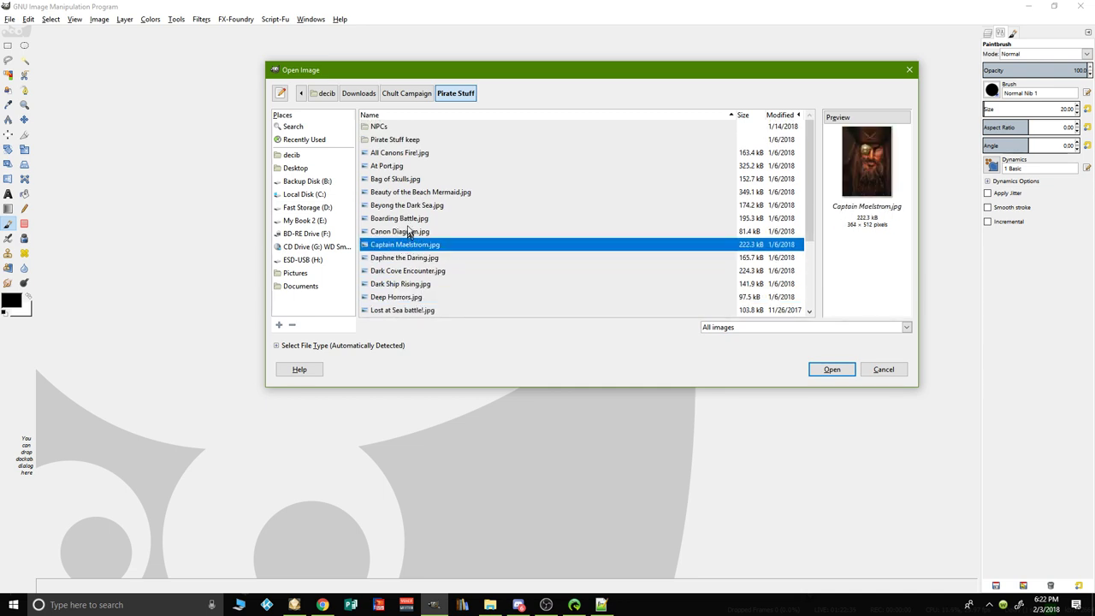
{"action": "left_click", "coordinate": [409, 219]}
{"action": "left_click", "coordinate": [414, 207]}
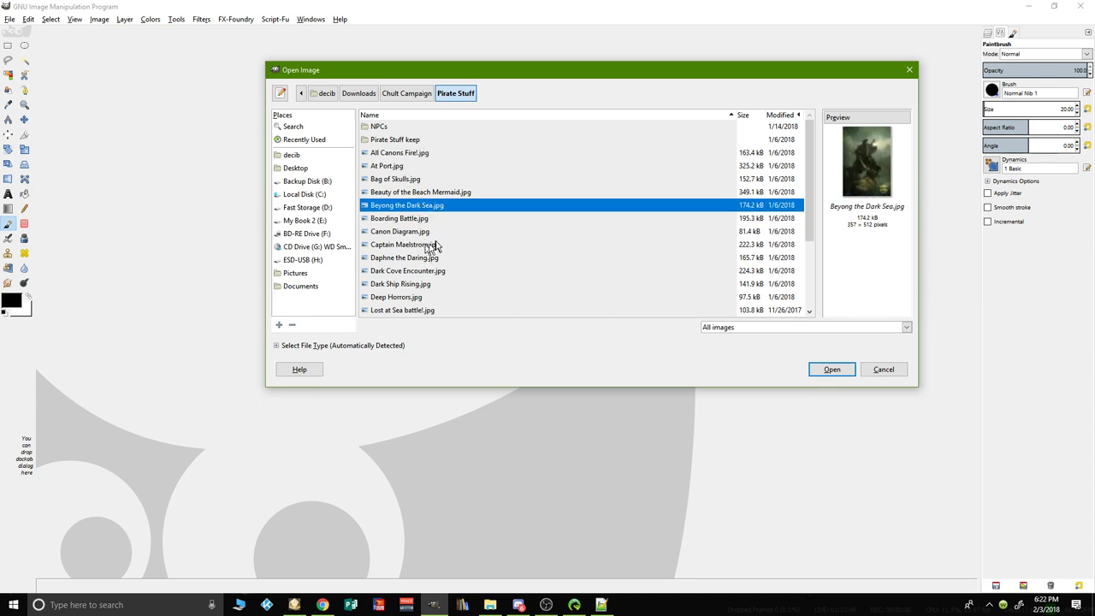
{"action": "left_click", "coordinate": [404, 178]}
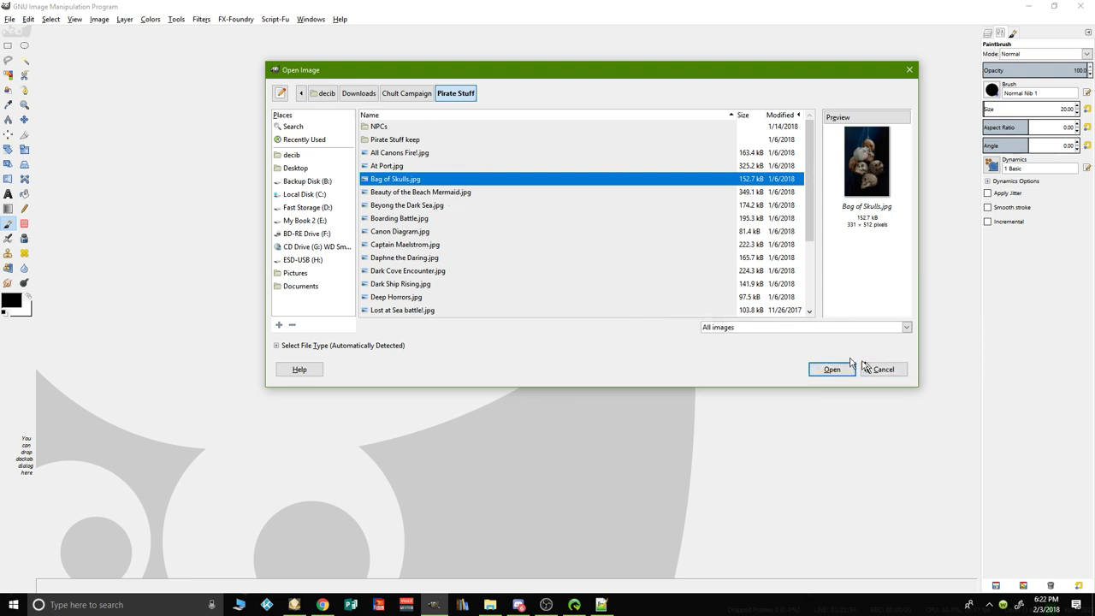
{"action": "left_click", "coordinate": [830, 370]}
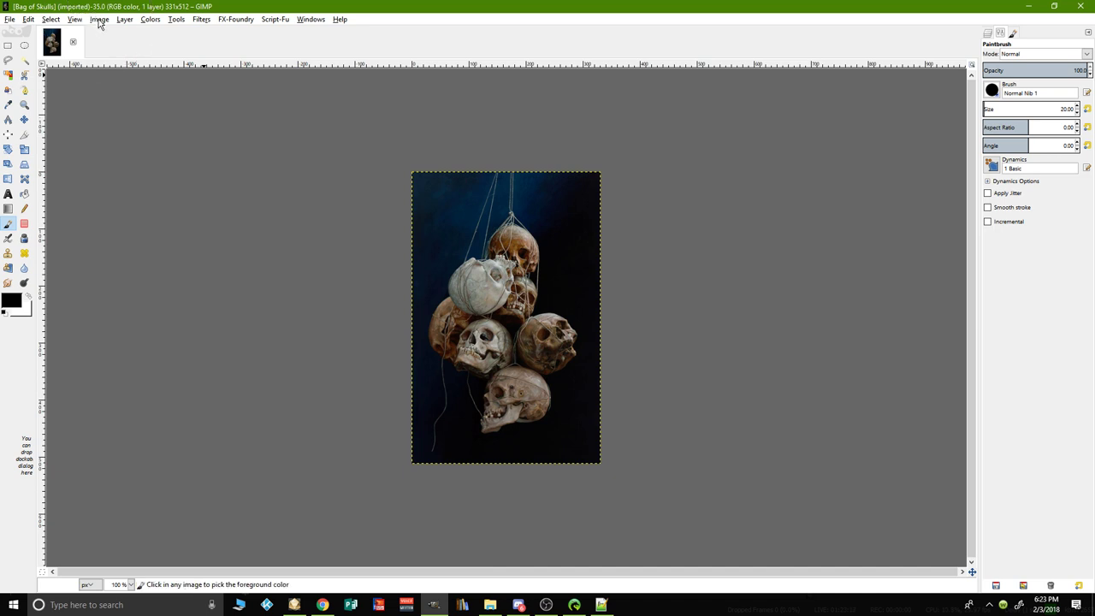
Step: Add an alpha channel to the Bag of Skulls layer
{"action": "left_click", "coordinate": [125, 20]}
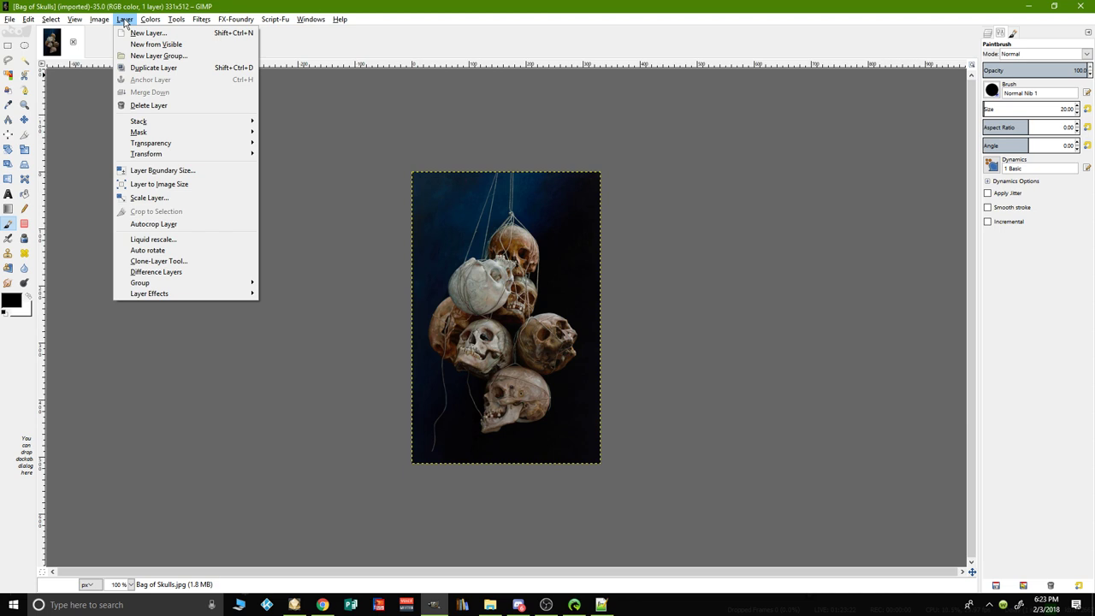
{"action": "mouse_move", "coordinate": [174, 151]}
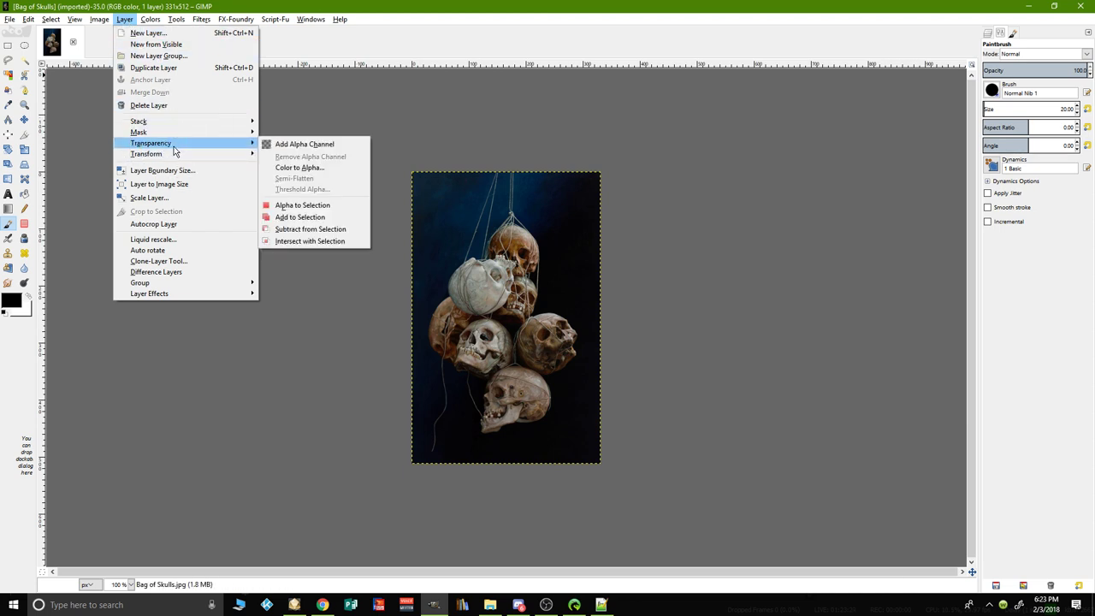
{"action": "left_click", "coordinate": [300, 145]}
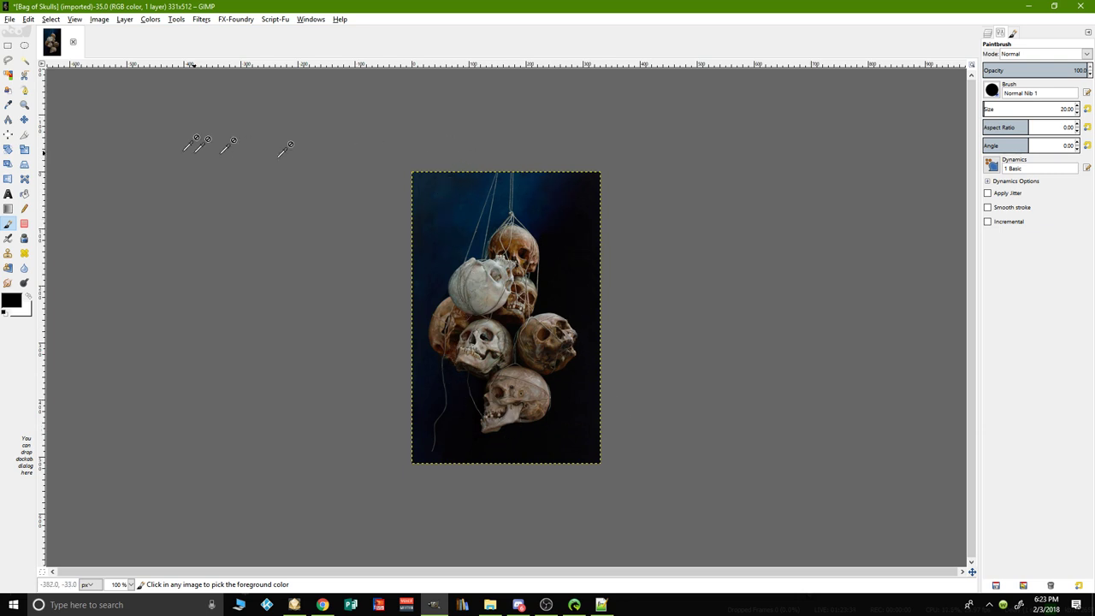
Step: Set up Fuzzy Select with feathered edges at radius 3.0 and a threshold of 20.1
{"action": "left_click", "coordinate": [25, 62]}
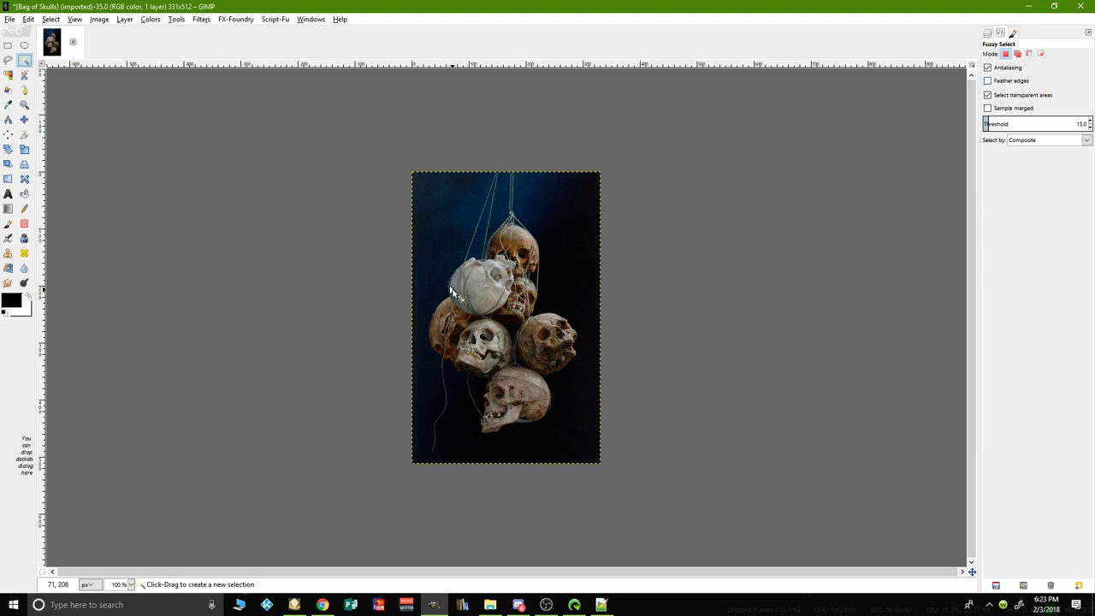
{"action": "left_click", "coordinate": [988, 80]}
{"action": "left_click", "coordinate": [1090, 98]}
{"action": "left_click", "coordinate": [1090, 98]}
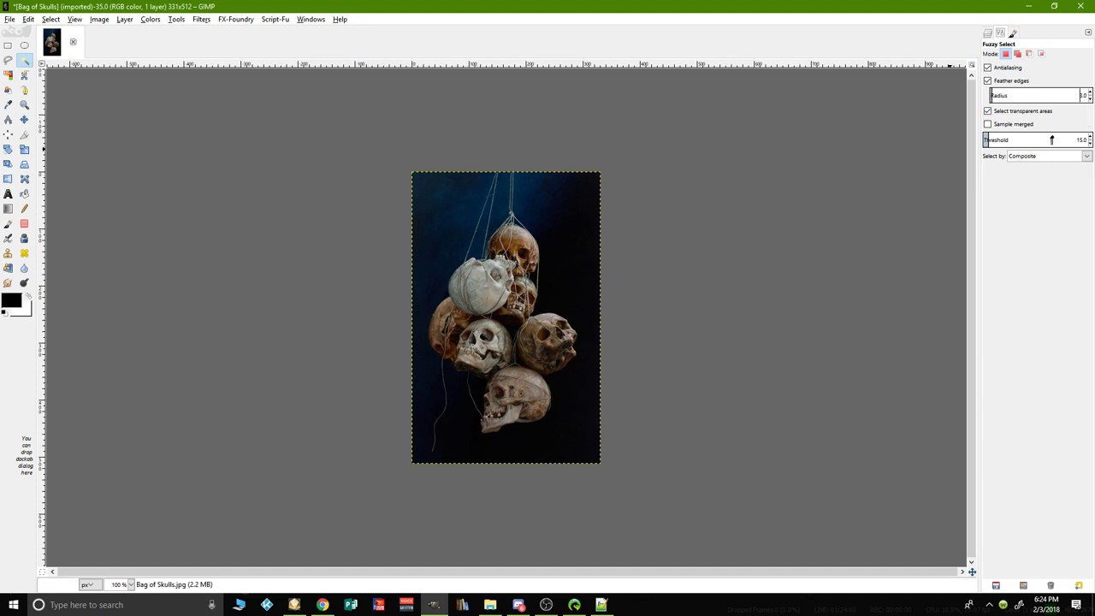
{"action": "left_click_drag", "start_coordinate": [1010, 142], "coordinate": [1047, 139]}
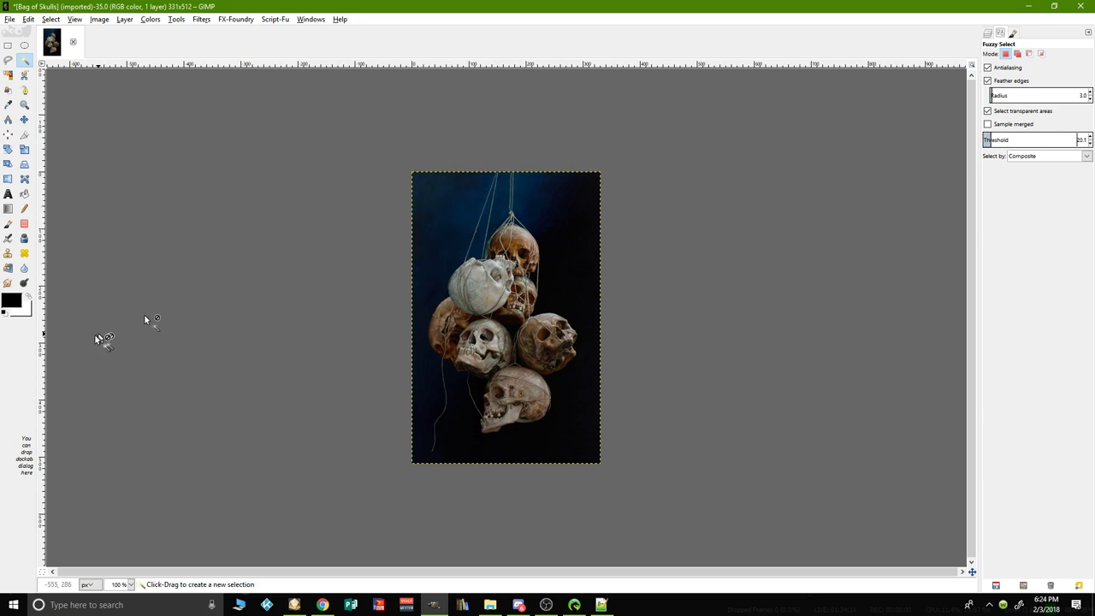
Step: Fuzzy-select and delete the blue background beside the ropes, the dark background around the skulls, and the area between the ropes
{"action": "left_click", "coordinate": [450, 210]}
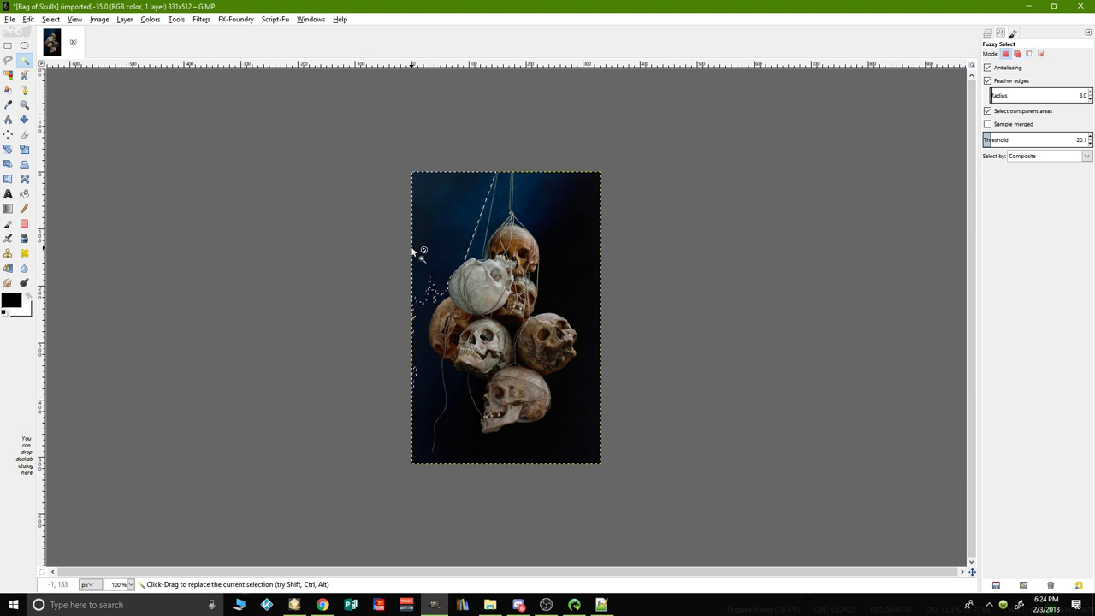
{"action": "key", "text": "Delete"}
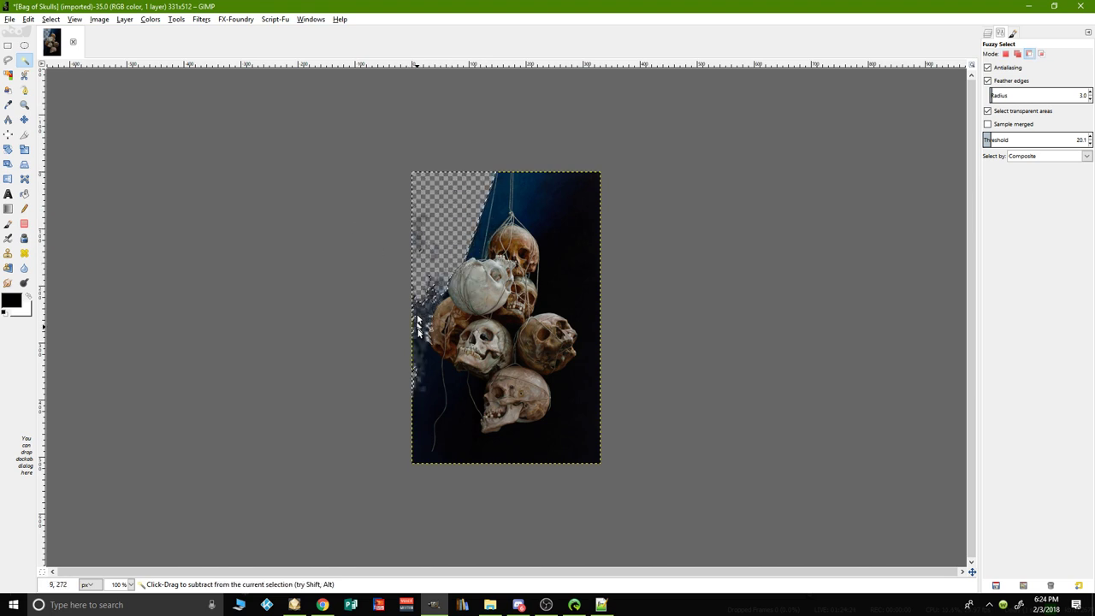
{"action": "left_click", "coordinate": [424, 325]}
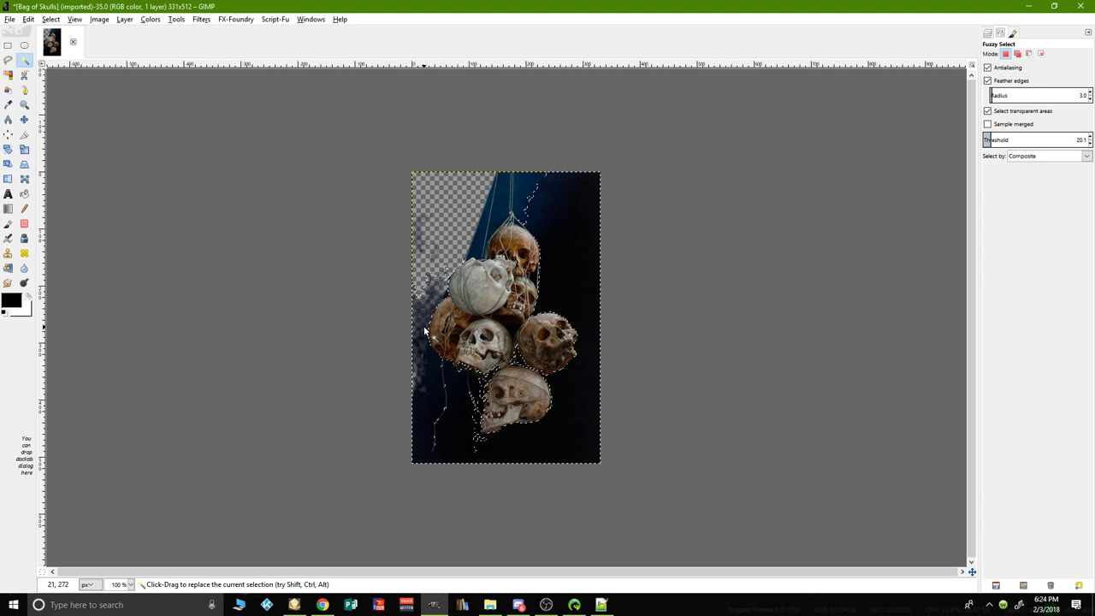
{"action": "key", "text": "Delete"}
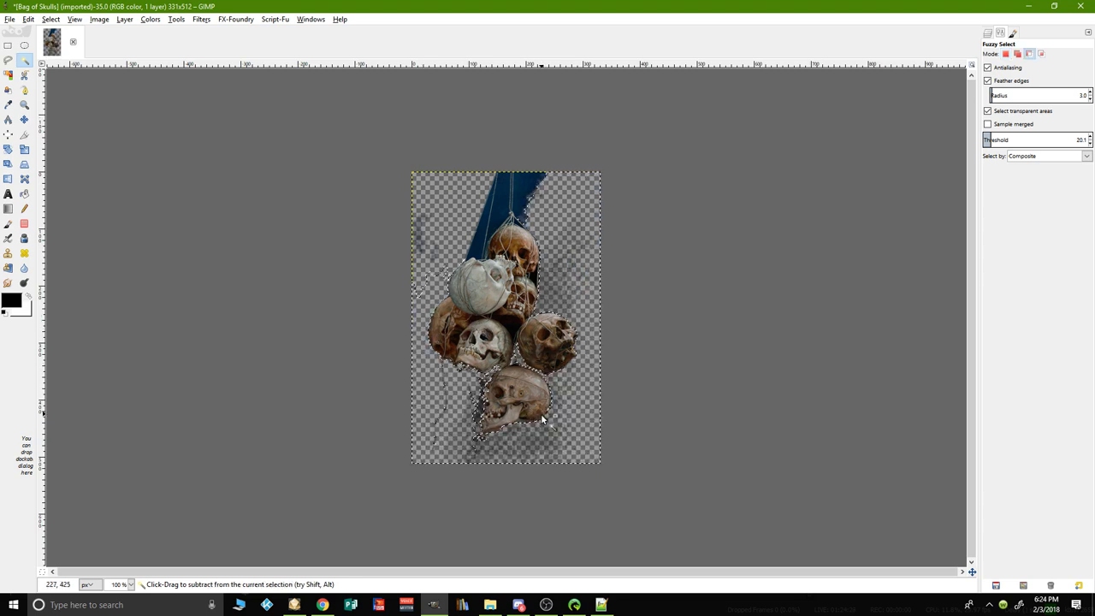
{"action": "left_click", "coordinate": [502, 212]}
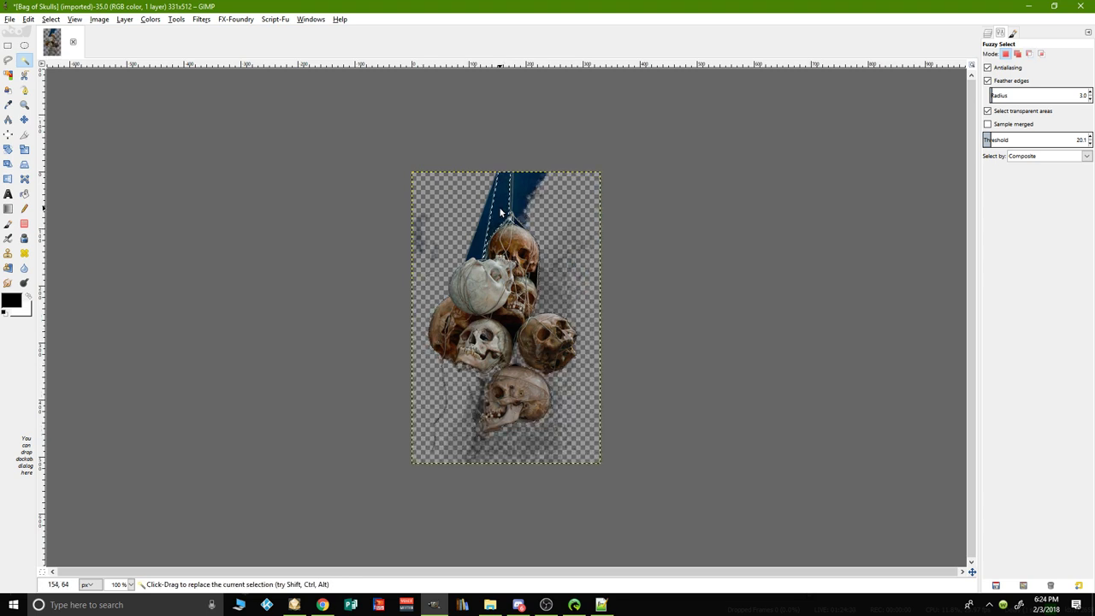
{"action": "key", "text": "Delete"}
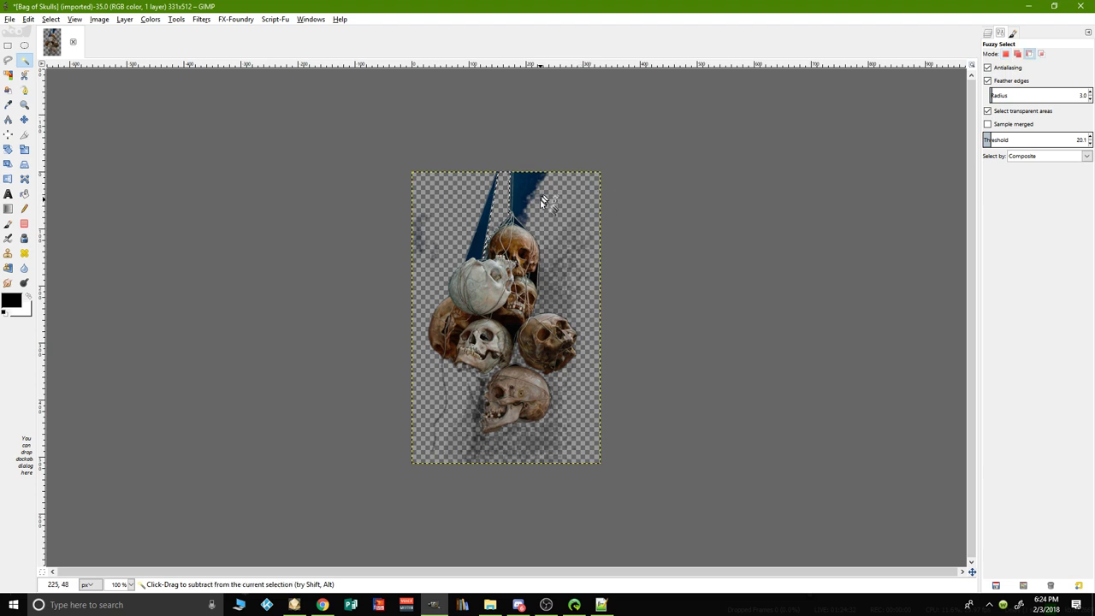
Step: Delete the leftover shadows around the skulls and the remaining blue background areas on both sides of the ropes
{"action": "left_click", "coordinate": [556, 299]}
{"action": "key", "text": "Delete"}
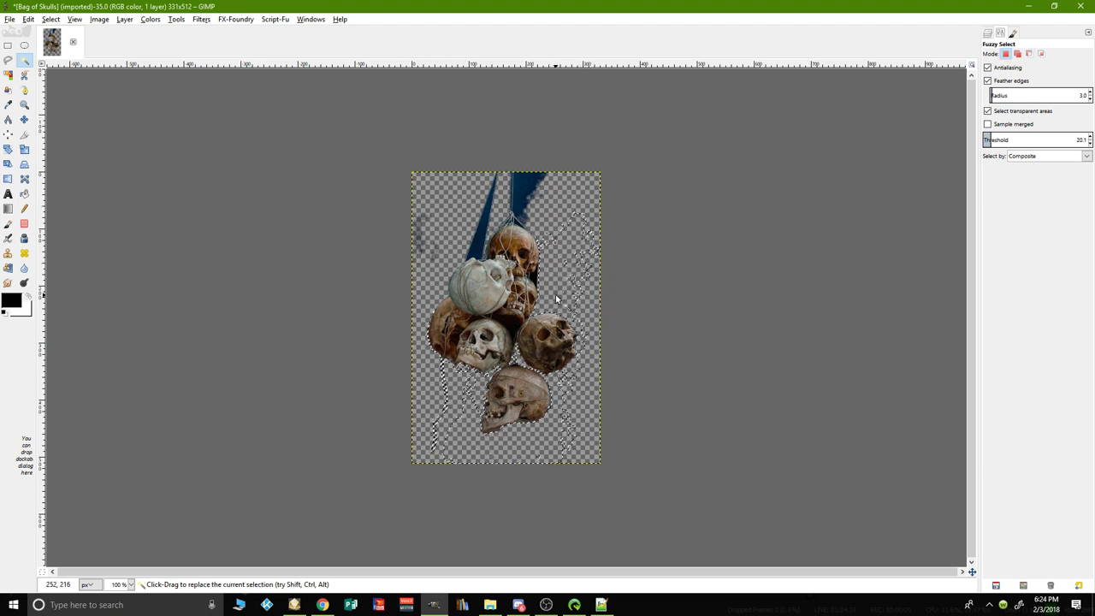
{"action": "left_click", "coordinate": [421, 244]}
{"action": "key", "text": "Delete"}
{"action": "left_click", "coordinate": [475, 254]}
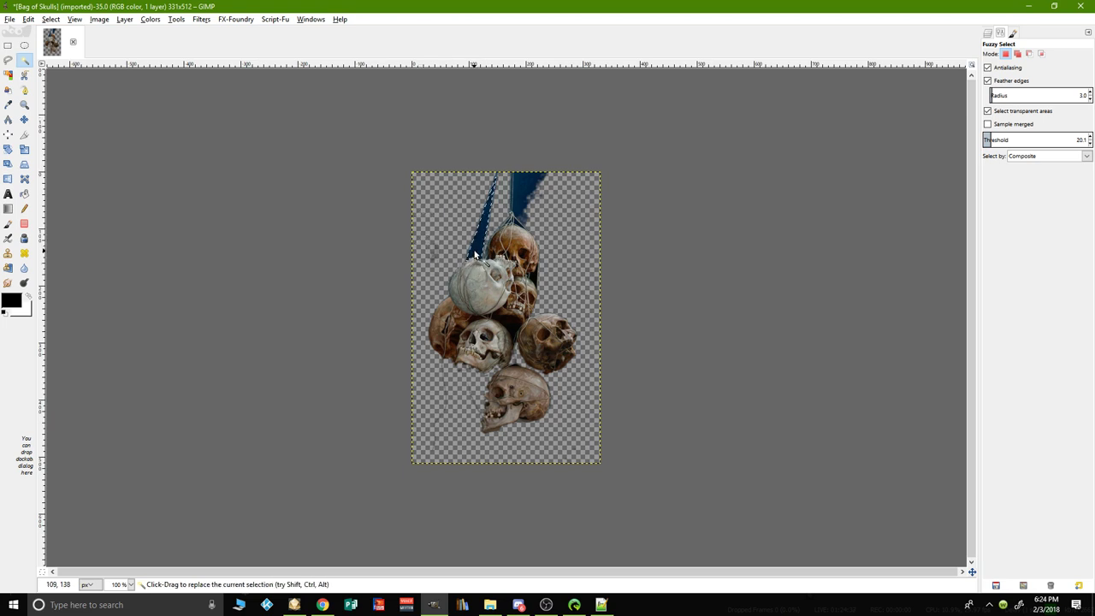
{"action": "key", "text": "Delete"}
{"action": "left_click", "coordinate": [525, 183]}
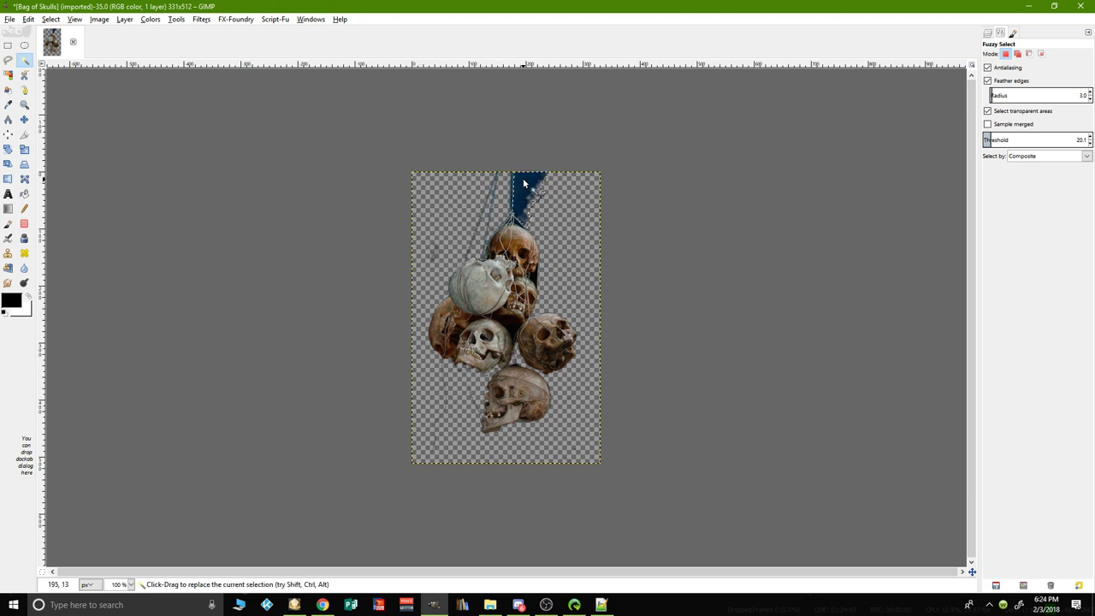
{"action": "key", "text": "Delete"}
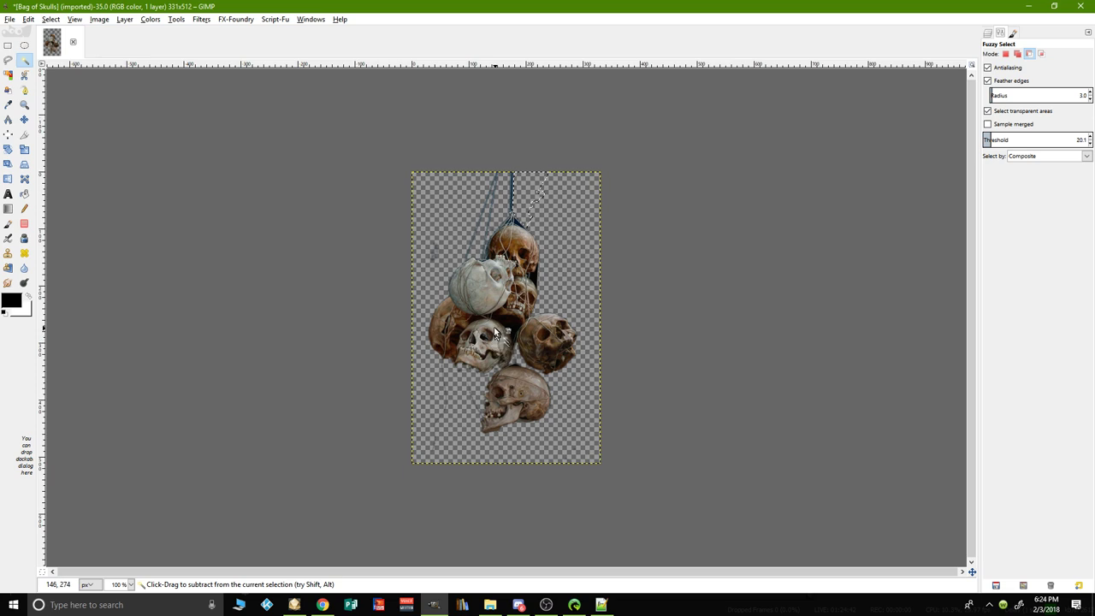
Step: Fuzzy-select and clear the blue patch beside the knot above the top skull
{"action": "key", "text": "ctrl"}
{"action": "scroll", "coordinate": [598, 416], "scroll_direction": "up", "scroll_amount": 6}
{"action": "scroll", "coordinate": [597, 415], "scroll_direction": "down", "scroll_amount": 5}
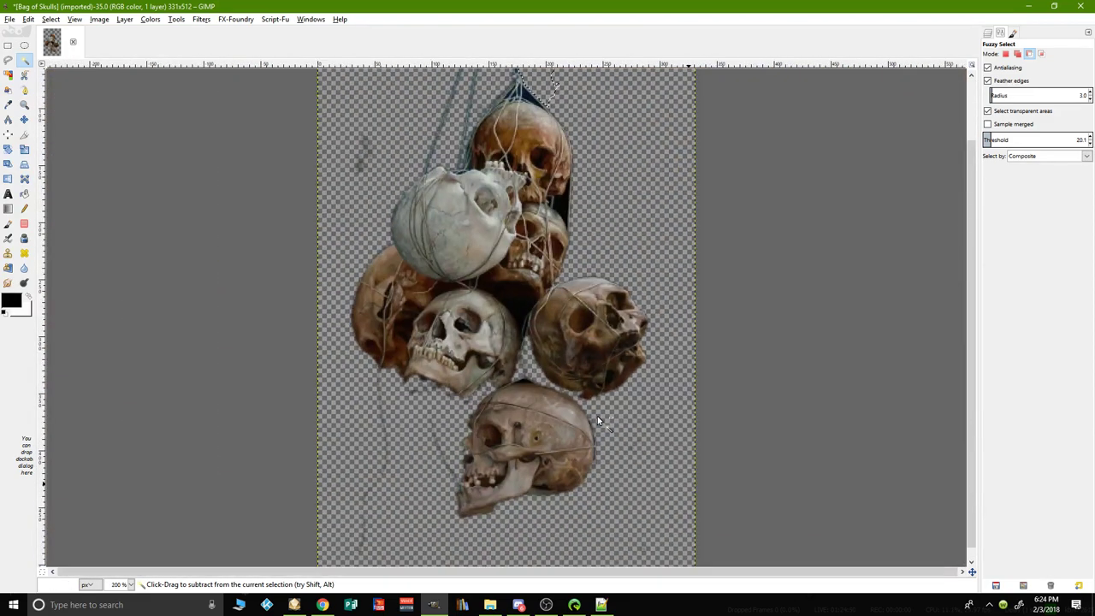
{"action": "scroll", "coordinate": [597, 416], "scroll_direction": "up", "scroll_amount": 2}
{"action": "scroll", "coordinate": [597, 416], "scroll_direction": "up", "scroll_amount": 1}
{"action": "key", "text": "ctrl"}
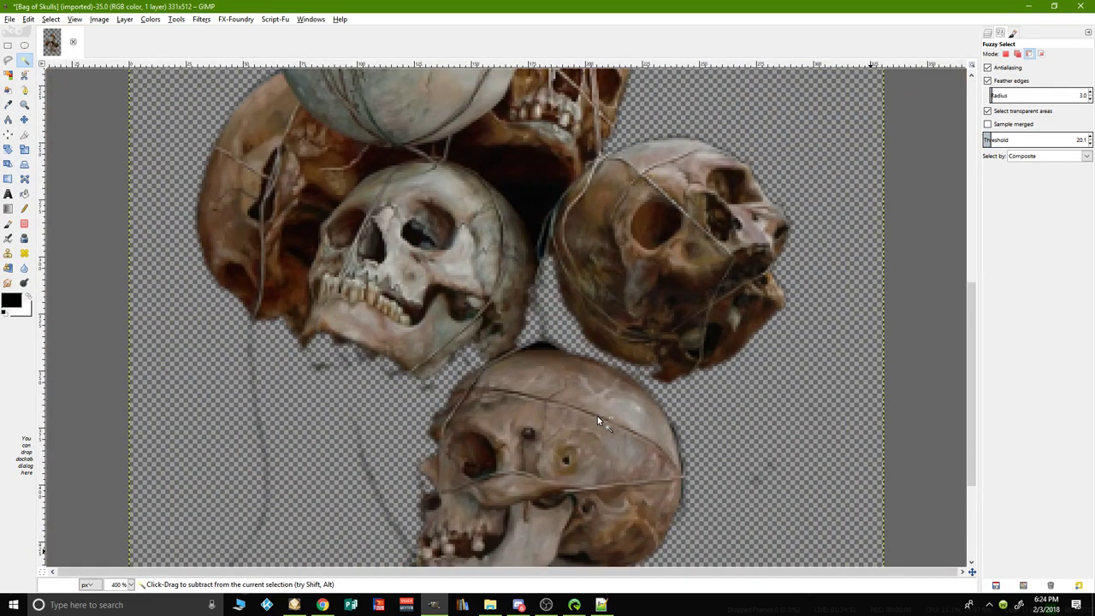
{"action": "scroll", "coordinate": [598, 416], "scroll_direction": "down", "scroll_amount": 1}
{"action": "scroll", "coordinate": [597, 416], "scroll_direction": "down", "scroll_amount": 2}
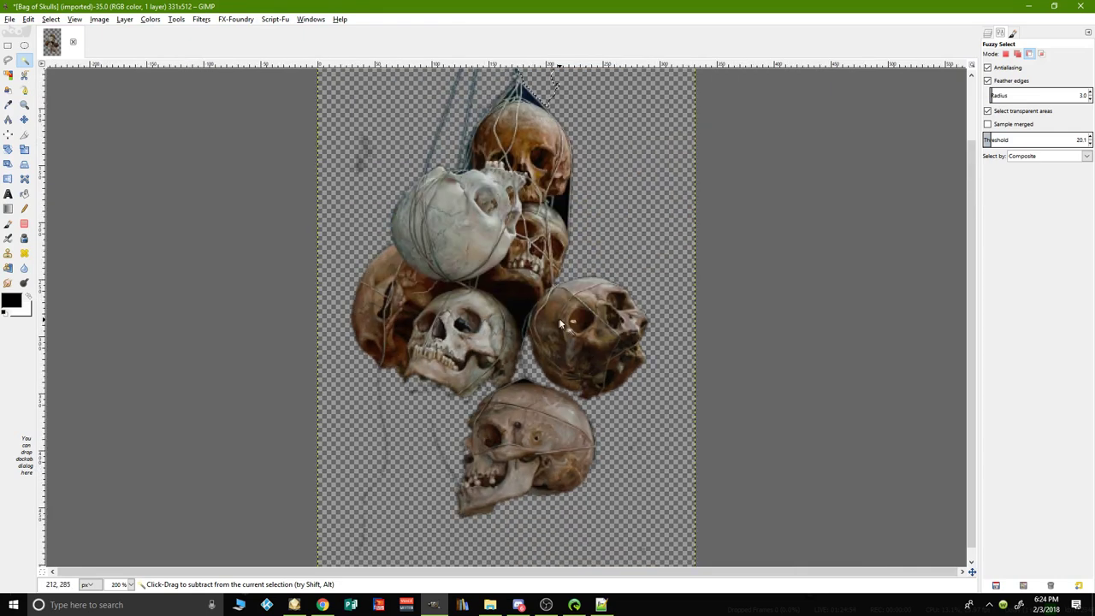
{"action": "key", "text": "ctrl"}
{"action": "left_click", "coordinate": [528, 96]}
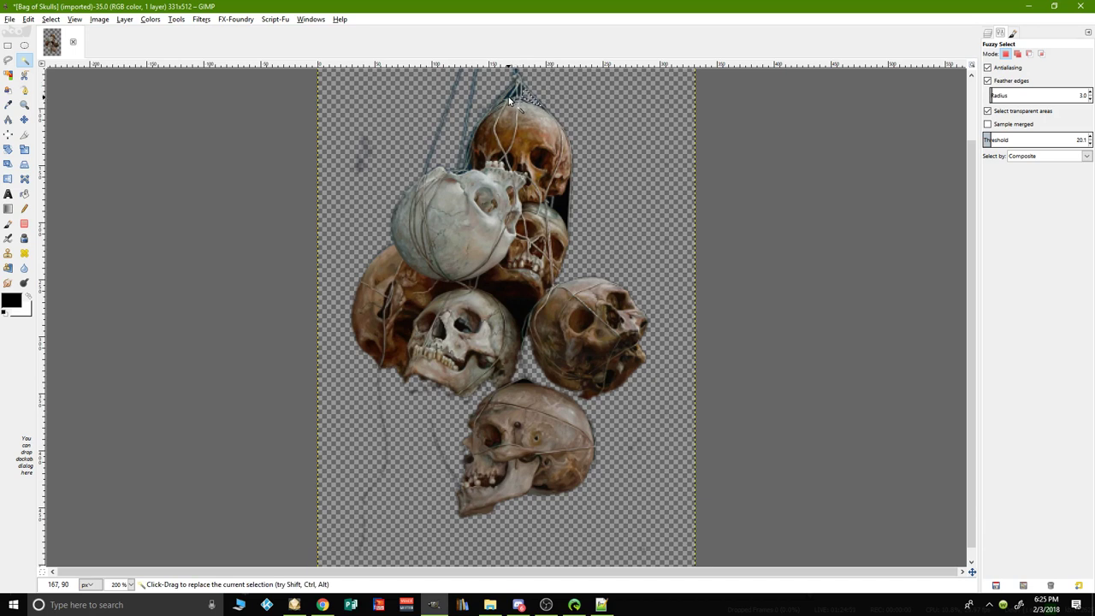
Step: Clear the smudge left of the ropes, the residue between the ropes, the loose strings, and the gap above the bottom skull
{"action": "left_click", "coordinate": [360, 163]}
{"action": "left_click", "coordinate": [455, 141]}
{"action": "left_click", "coordinate": [439, 410]}
{"action": "left_click", "coordinate": [525, 379]}
{"action": "left_click", "coordinate": [526, 374]}
{"action": "left_click", "coordinate": [529, 369]}
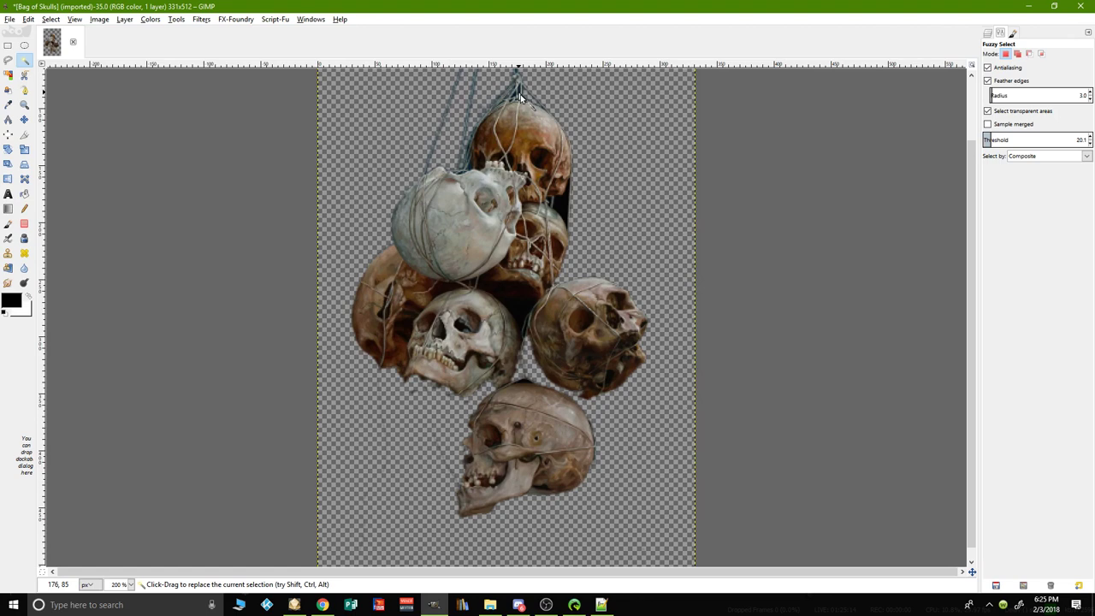
Step: Clear the dark patches beside the upper skulls, and the remaining background residue around the group and above the bottom skull
{"action": "left_click", "coordinate": [563, 211]}
{"action": "left_click", "coordinate": [476, 169]}
{"action": "left_click", "coordinate": [463, 161]}
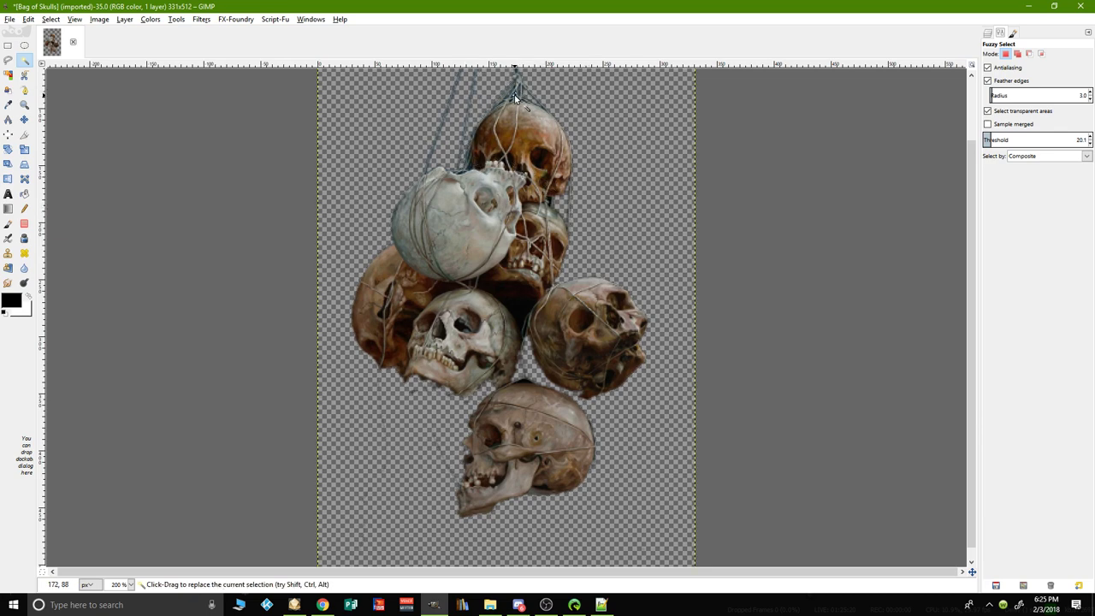
{"action": "left_click", "coordinate": [611, 227]}
{"action": "left_click", "coordinate": [527, 369]}
{"action": "left_click_drag", "start_coordinate": [528, 368], "coordinate": [531, 369]}
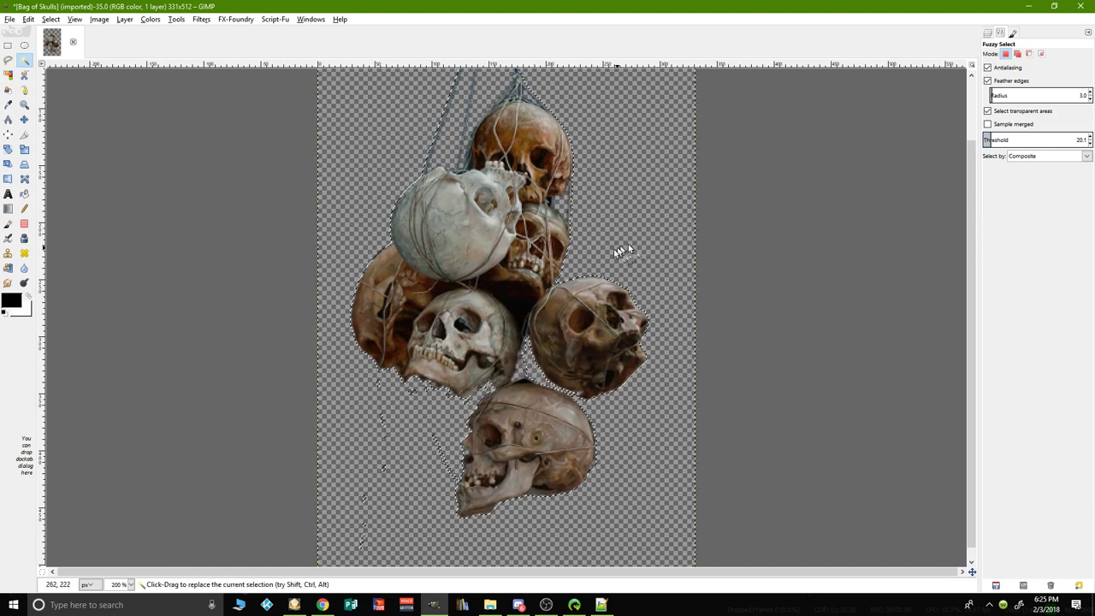
{"action": "key", "text": "ctrl+shift+a"}
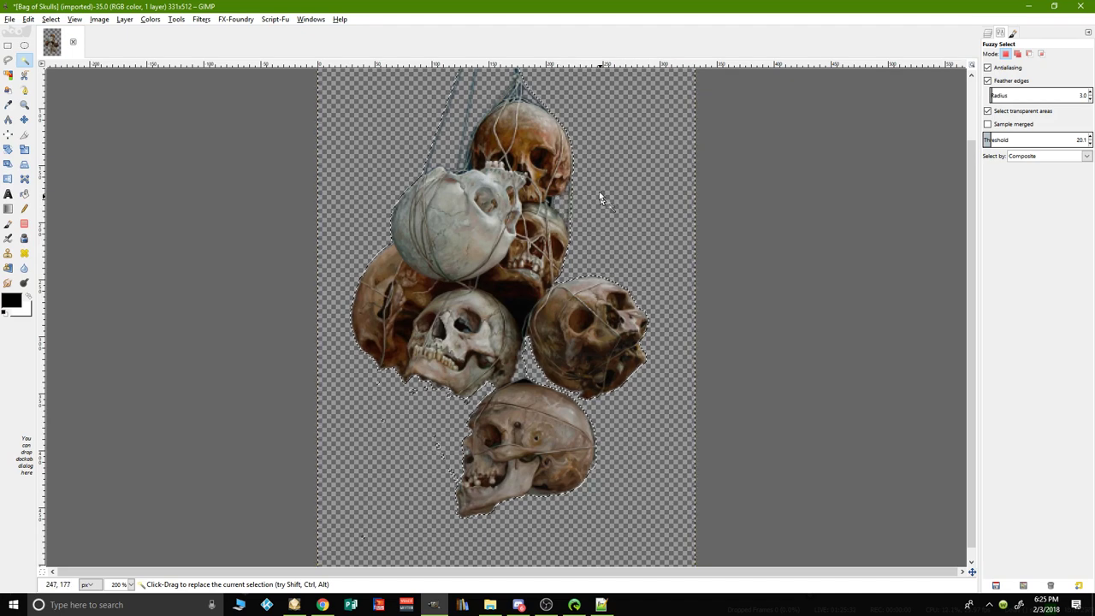
Step: Clear the blue residue along the hanging ropes, around the knot, and between the ropes above the white skull
{"action": "left_click_drag", "start_coordinate": [476, 115], "coordinate": [478, 99]}
{"action": "scroll", "coordinate": [630, 202], "scroll_direction": "up", "scroll_amount": 2}
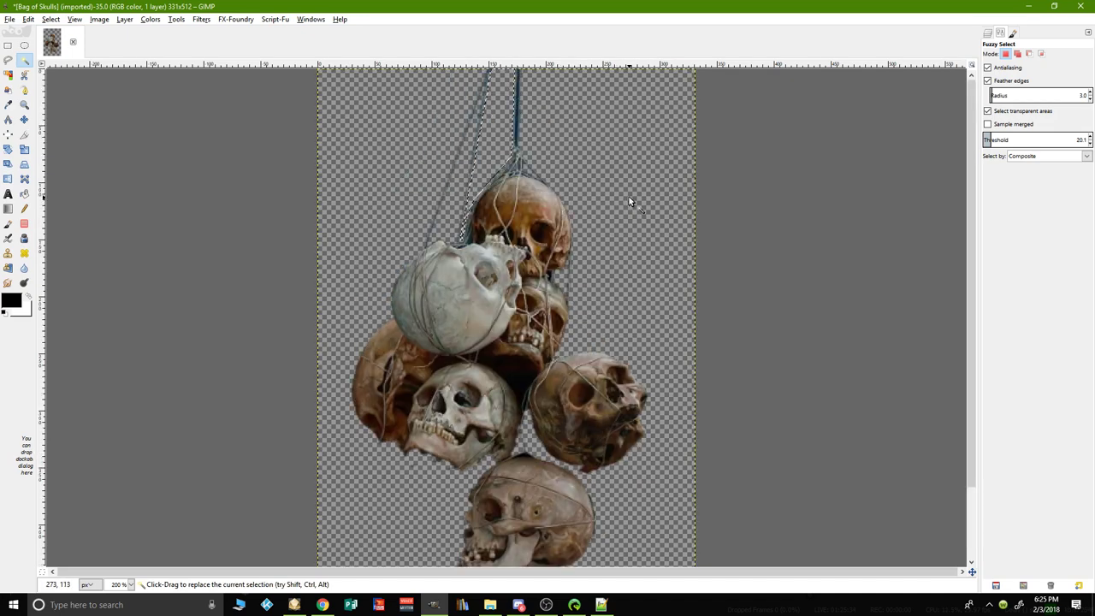
{"action": "left_click", "coordinate": [518, 124]}
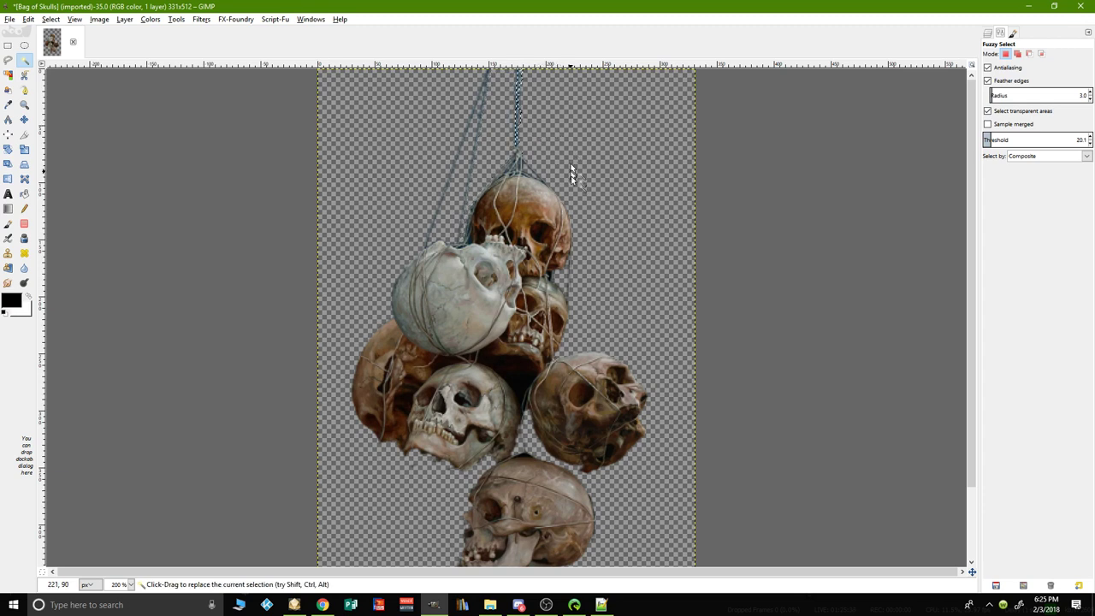
{"action": "left_click", "coordinate": [517, 169]}
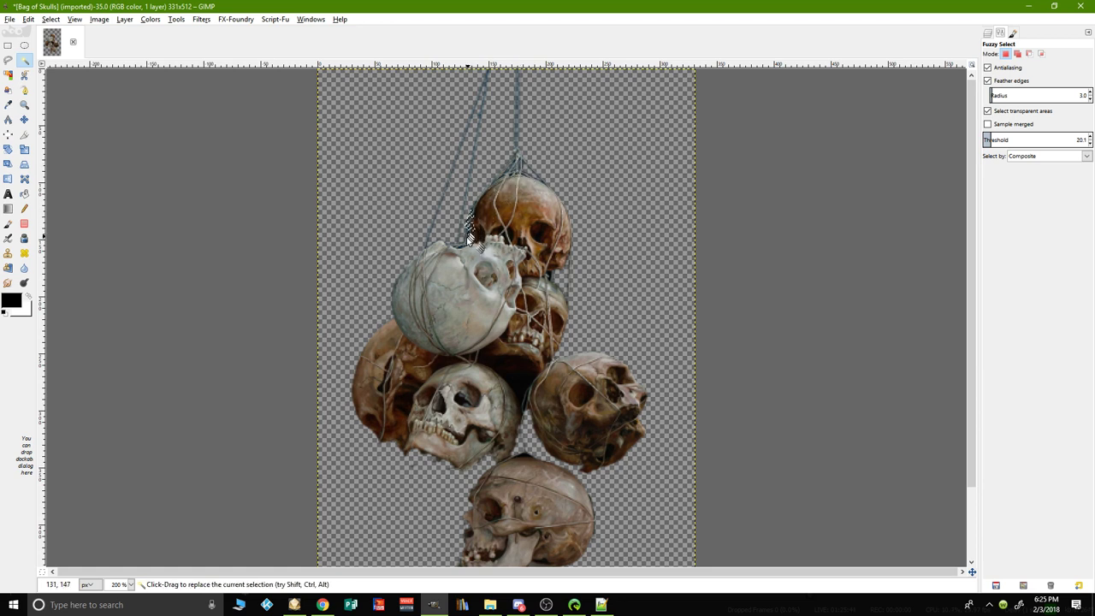
{"action": "left_click", "coordinate": [445, 216]}
{"action": "key", "text": "ctrl"}
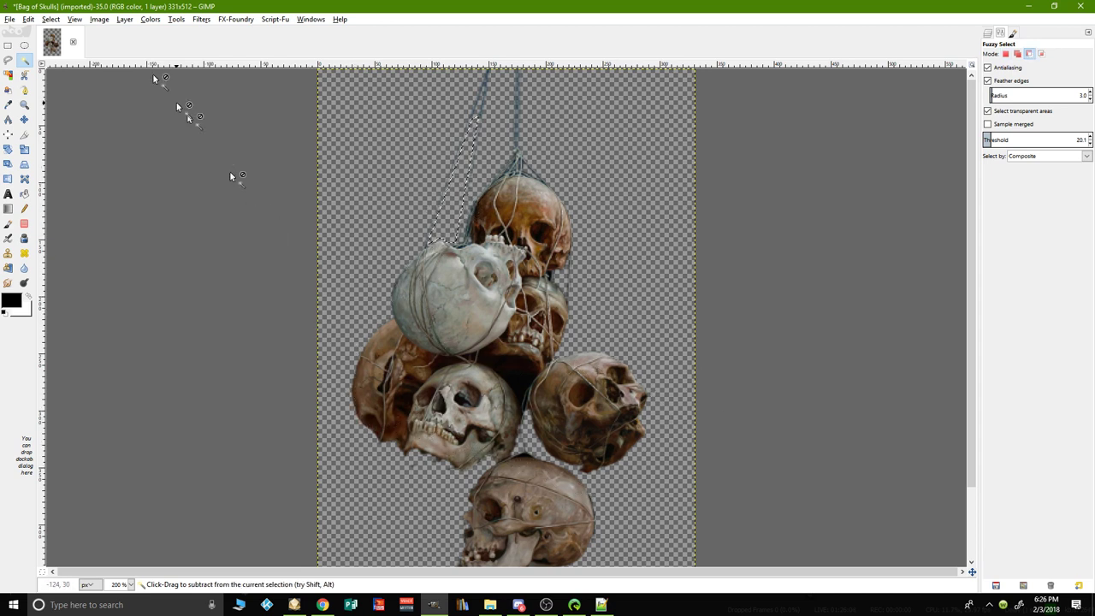
Step: Clear the current selection and autocrop the image
{"action": "left_click", "coordinate": [97, 20]}
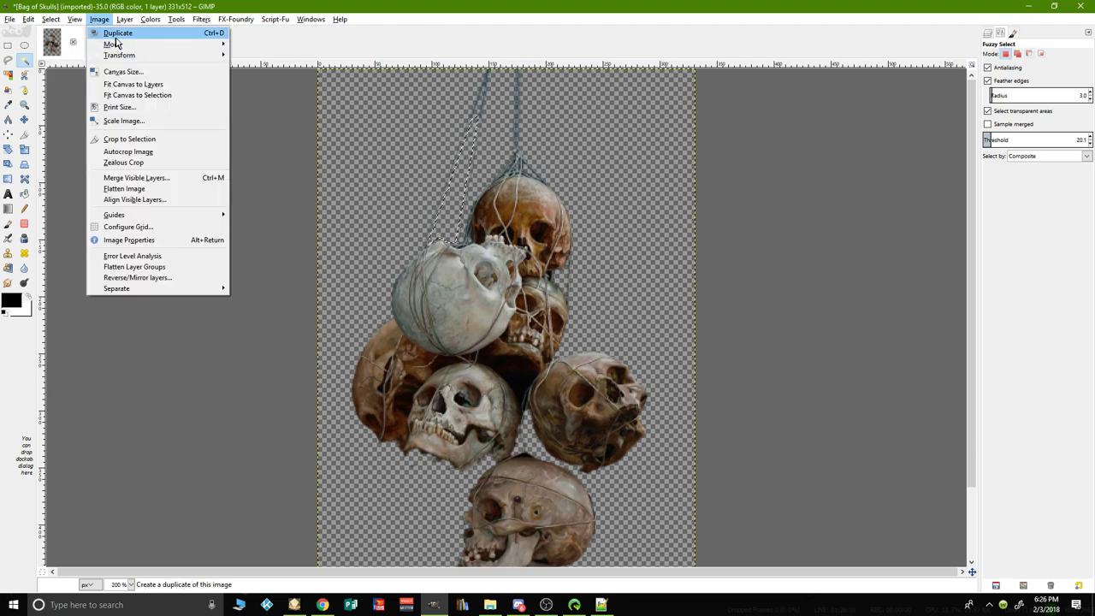
{"action": "mouse_move", "coordinate": [73, 20]}
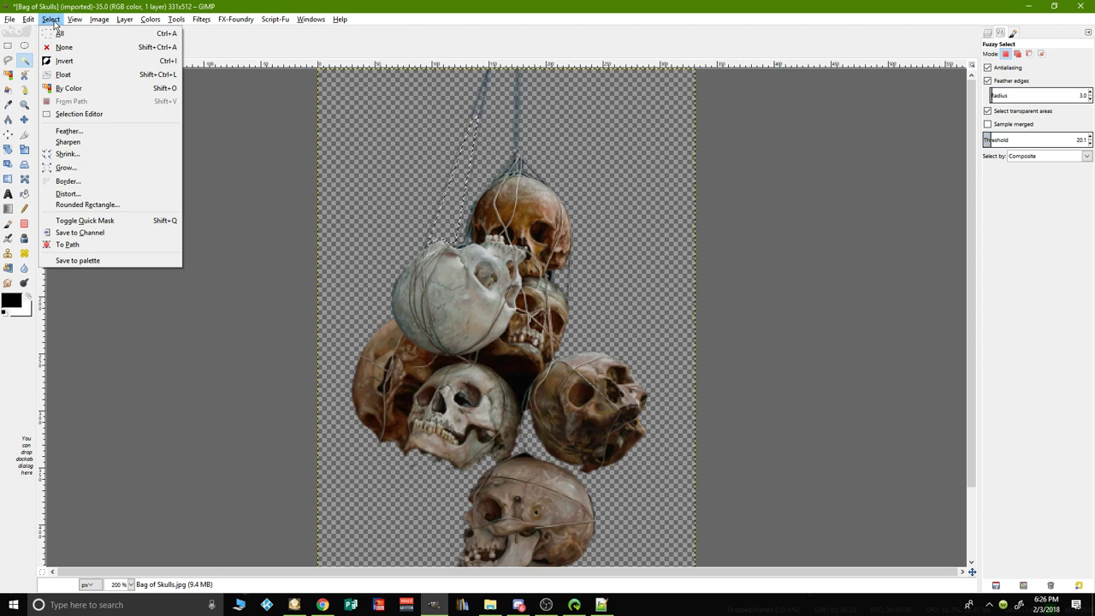
{"action": "mouse_move", "coordinate": [126, 23]}
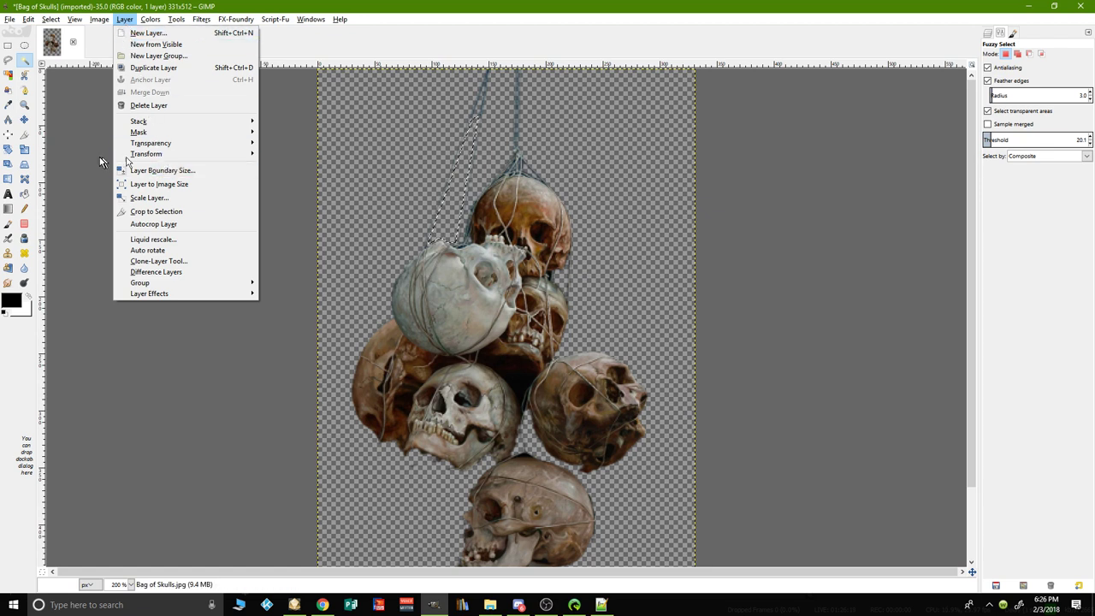
{"action": "left_click", "coordinate": [333, 158]}
{"action": "left_click", "coordinate": [253, 158]}
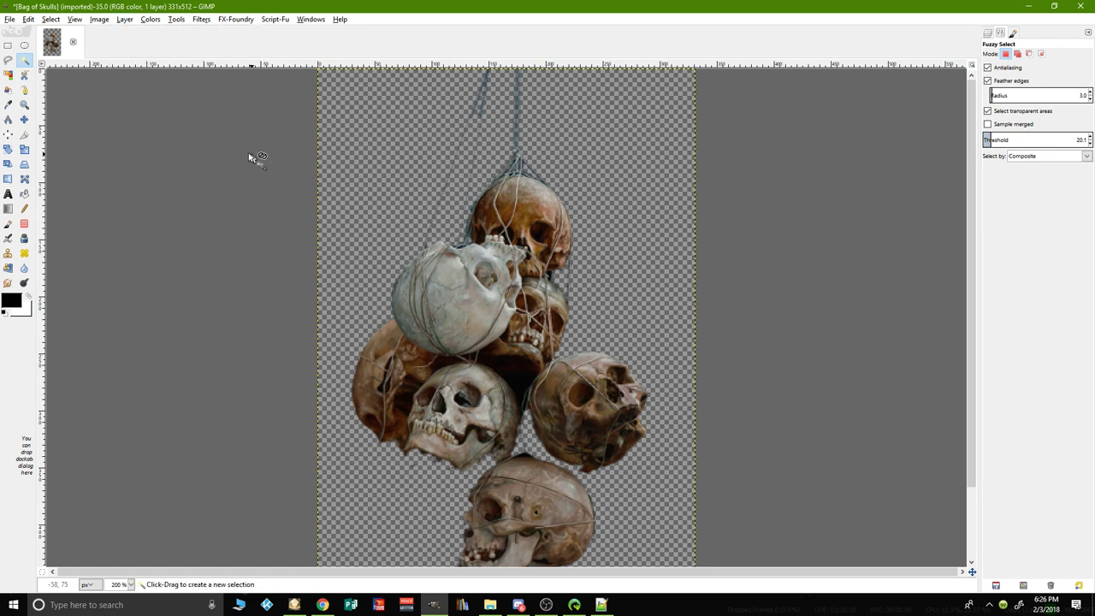
{"action": "left_click", "coordinate": [101, 21]}
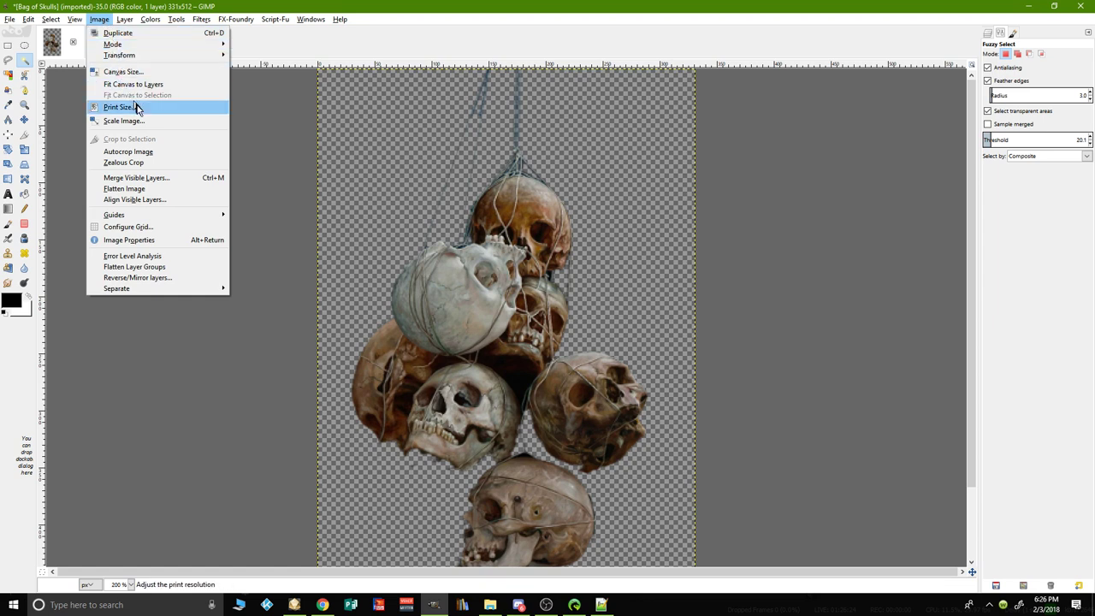
{"action": "left_click", "coordinate": [128, 152]}
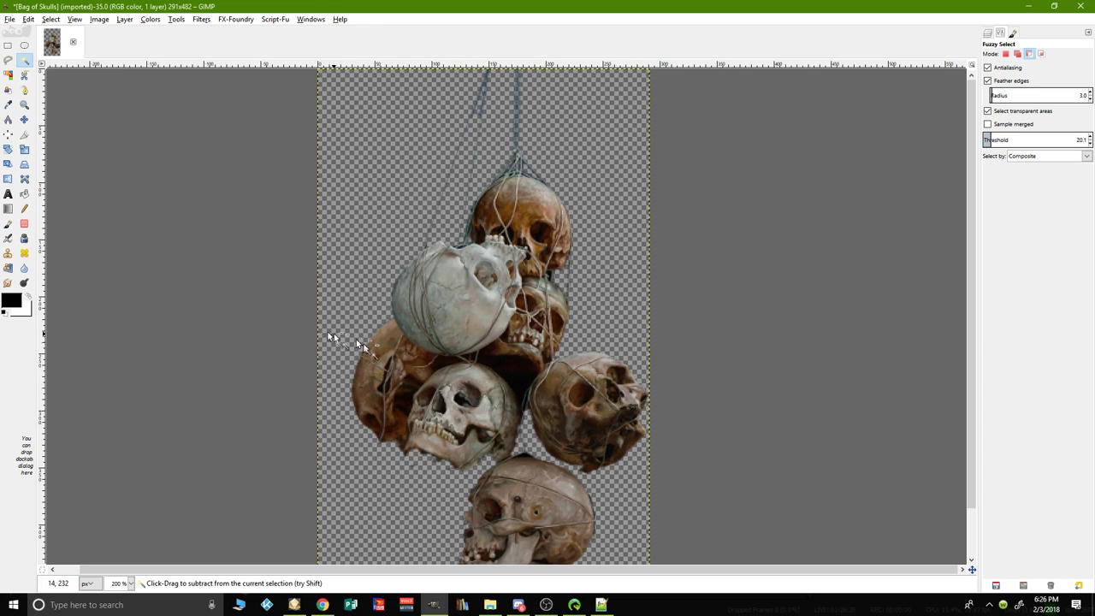
Step: Undo the autocrop and fuzzy-select the transparent background around the skulls
{"action": "left_click", "coordinate": [28, 20]}
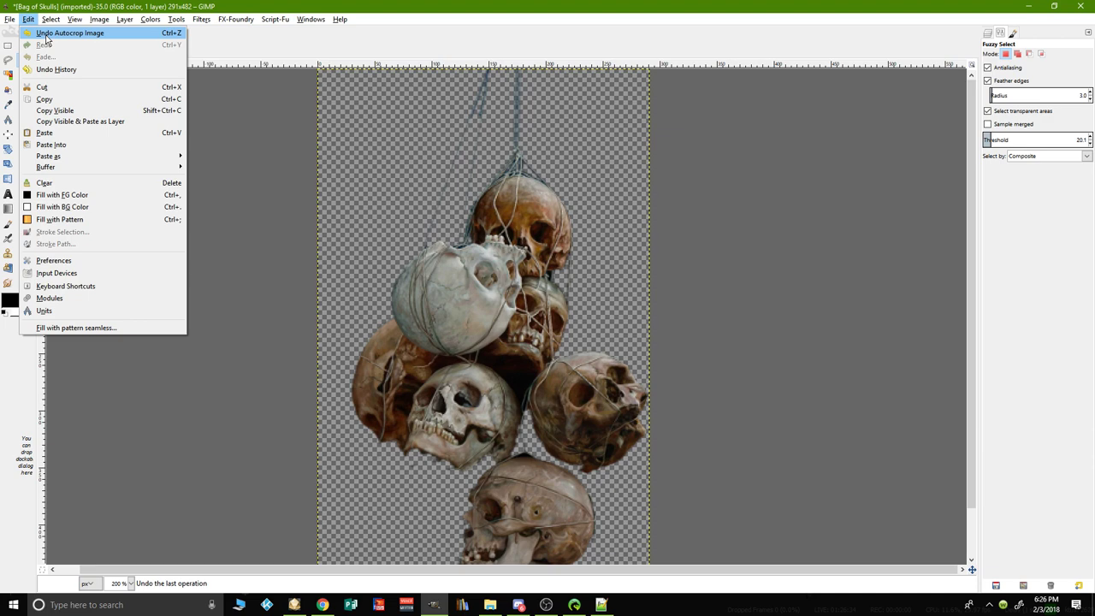
{"action": "left_click", "coordinate": [47, 35]}
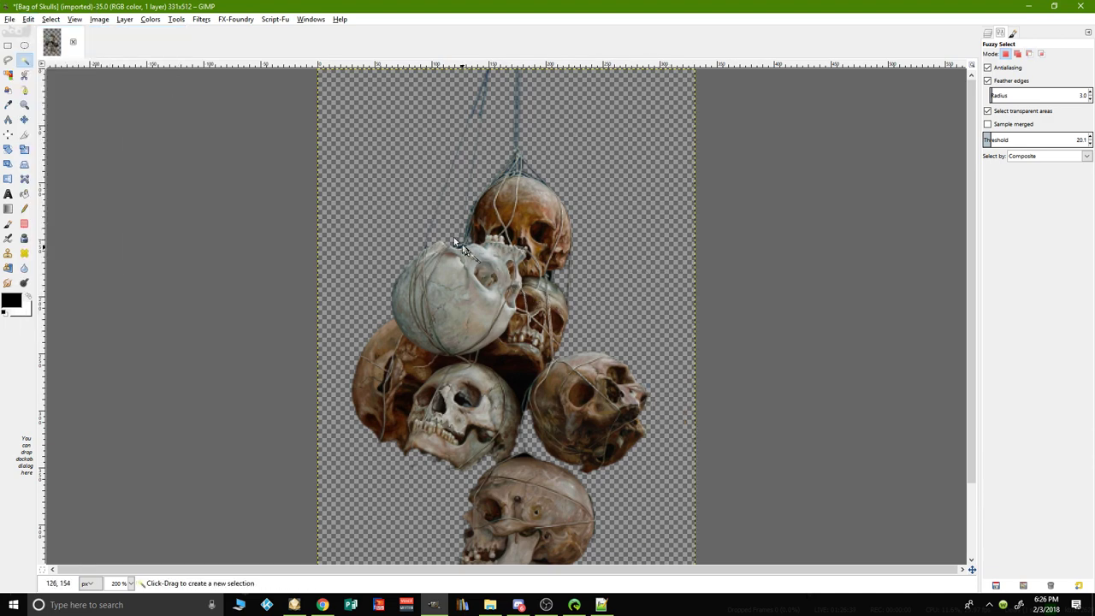
{"action": "left_click", "coordinate": [346, 218]}
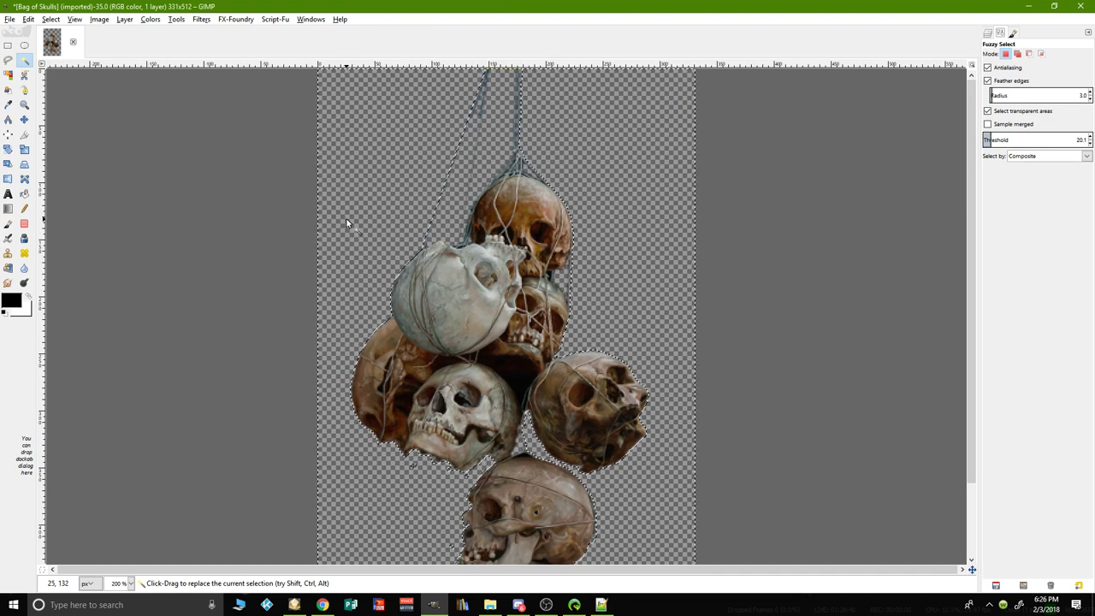
{"action": "scroll", "coordinate": [339, 292], "scroll_direction": "down", "scroll_amount": 2}
{"action": "scroll", "coordinate": [339, 292], "scroll_direction": "up", "scroll_amount": 2}
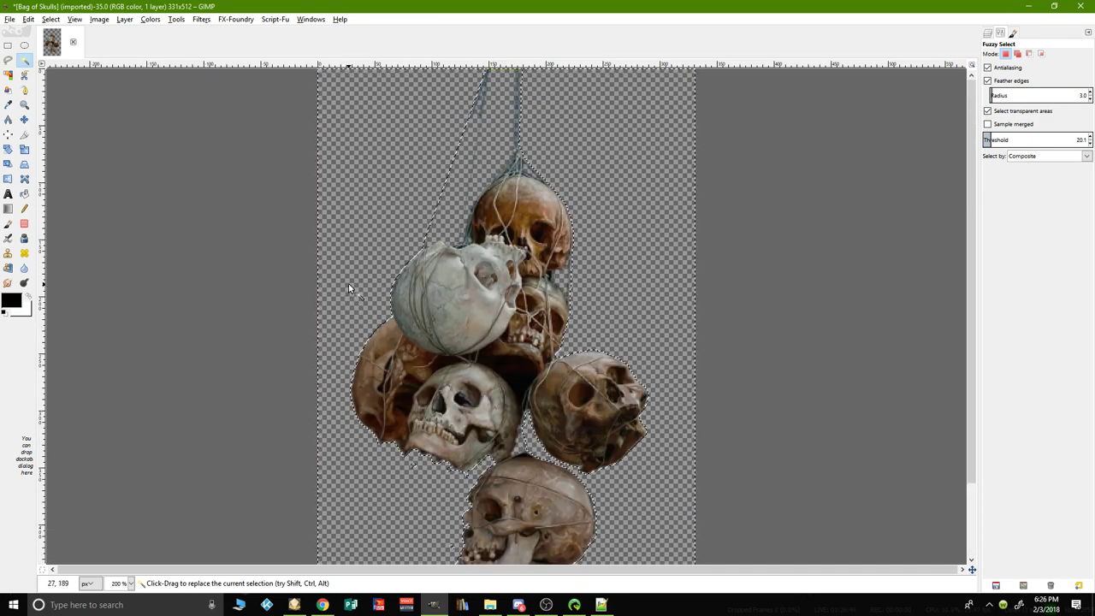
{"action": "key", "text": "ctrl"}
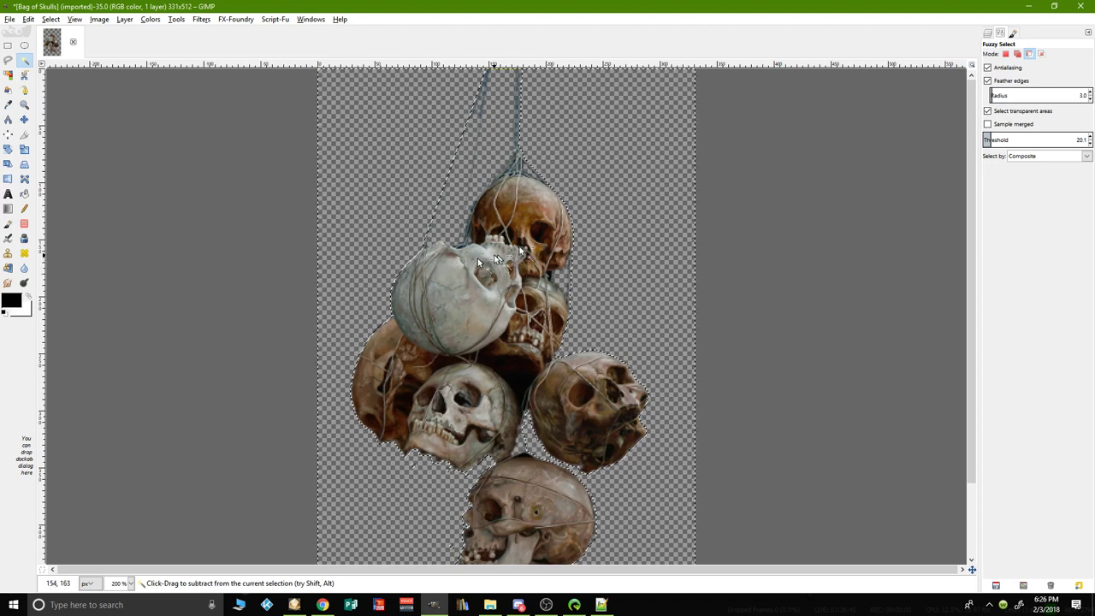
Step: Set up an image export named Bag of Skulls.png, with the file filter set to PNG image
{"action": "left_click", "coordinate": [9, 19]}
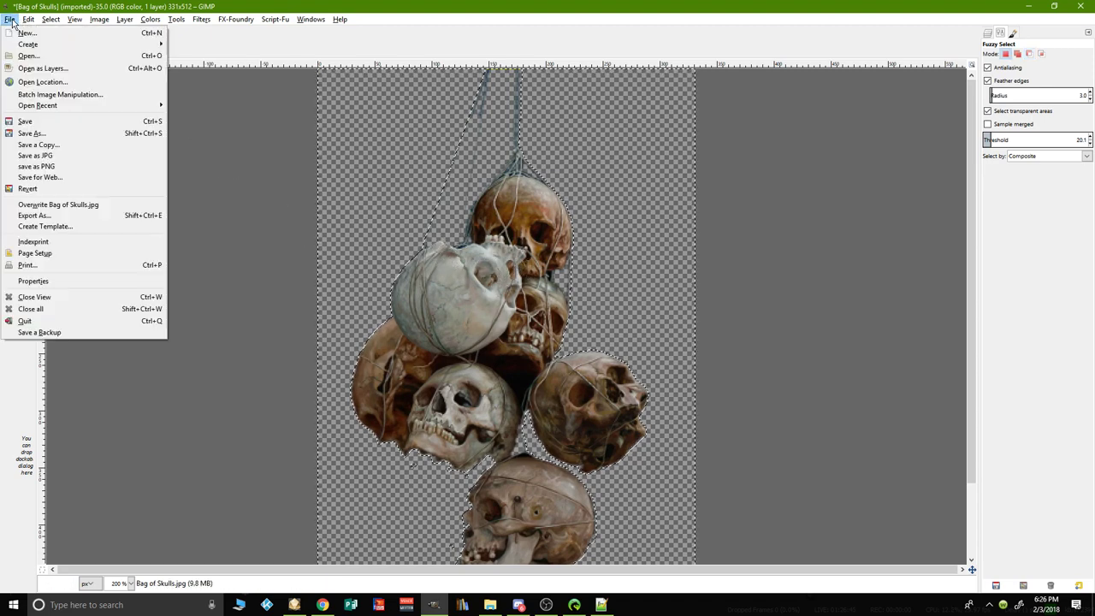
{"action": "left_click", "coordinate": [54, 216]}
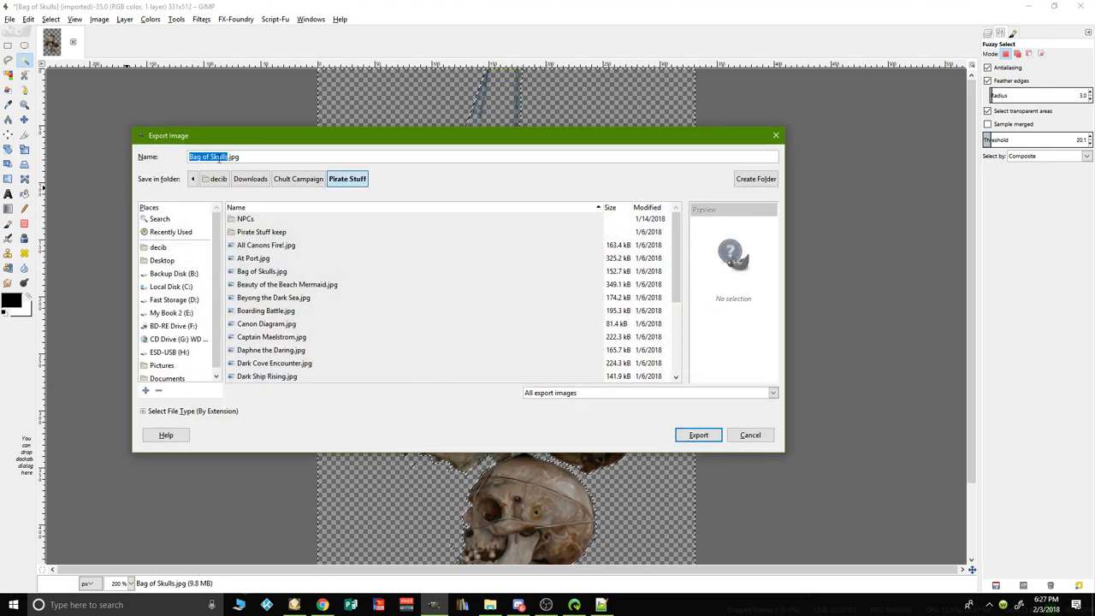
{"action": "left_click", "coordinate": [244, 158]}
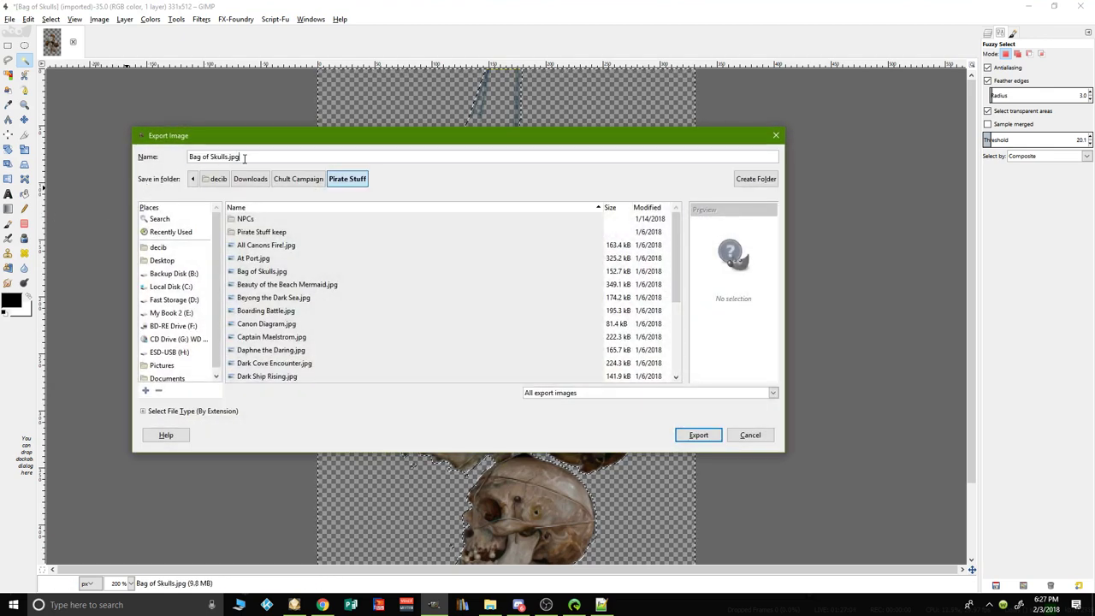
{"action": "key", "text": "BackSpace"}
{"action": "type", "text": "png"}
{"action": "left_click", "coordinate": [773, 393]}
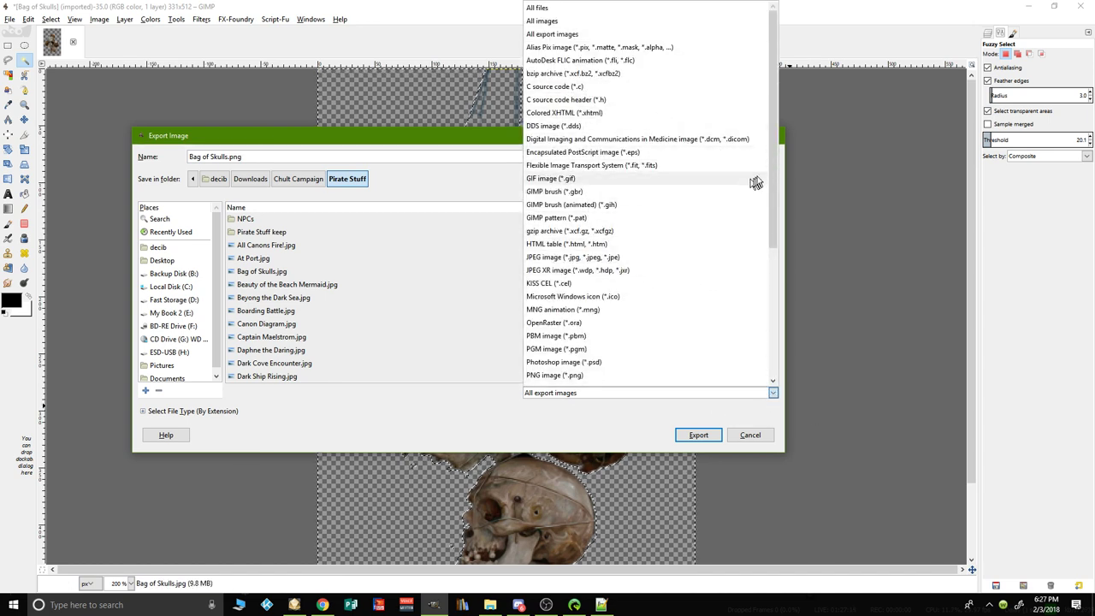
{"action": "left_click_drag", "start_coordinate": [774, 167], "coordinate": [772, 242]}
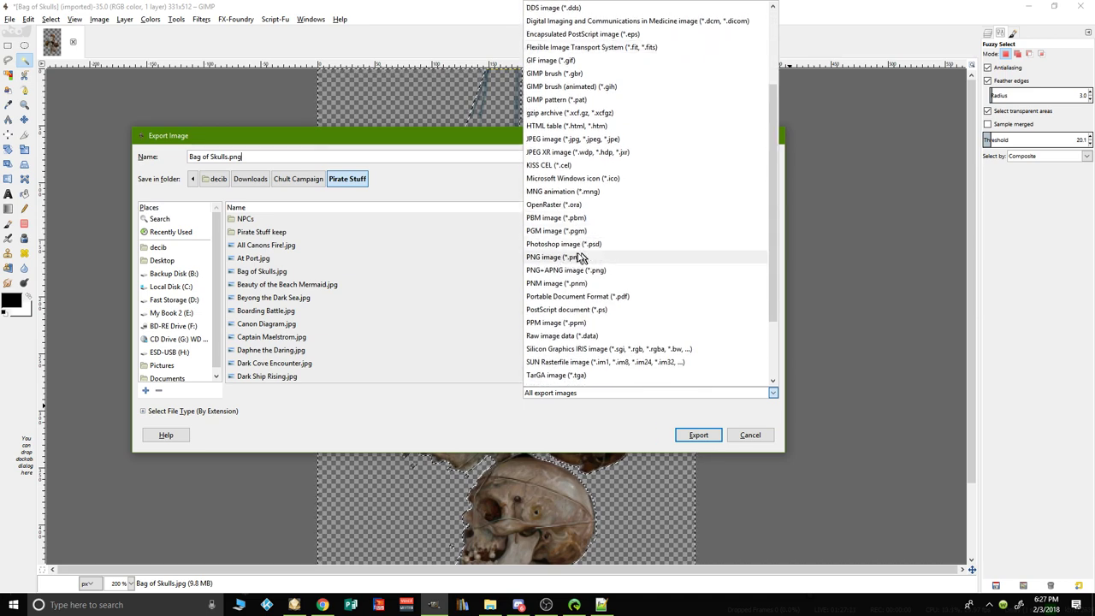
{"action": "left_click", "coordinate": [575, 258]}
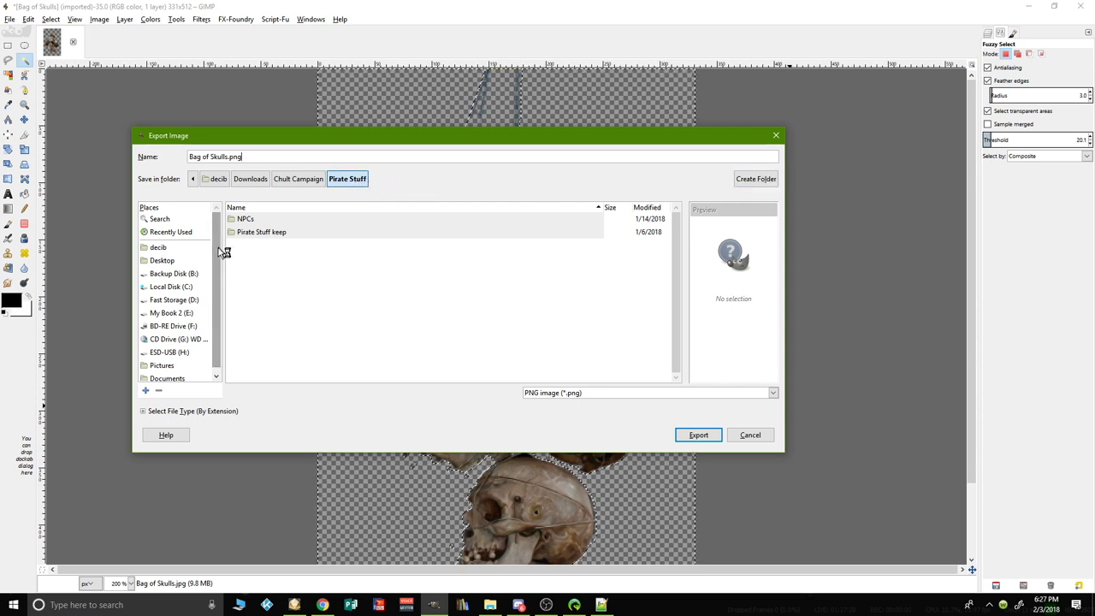
Step: Export the PNG to the Desktop folder with the offered PNG settings, including a compression level of 4
{"action": "left_click", "coordinate": [163, 262]}
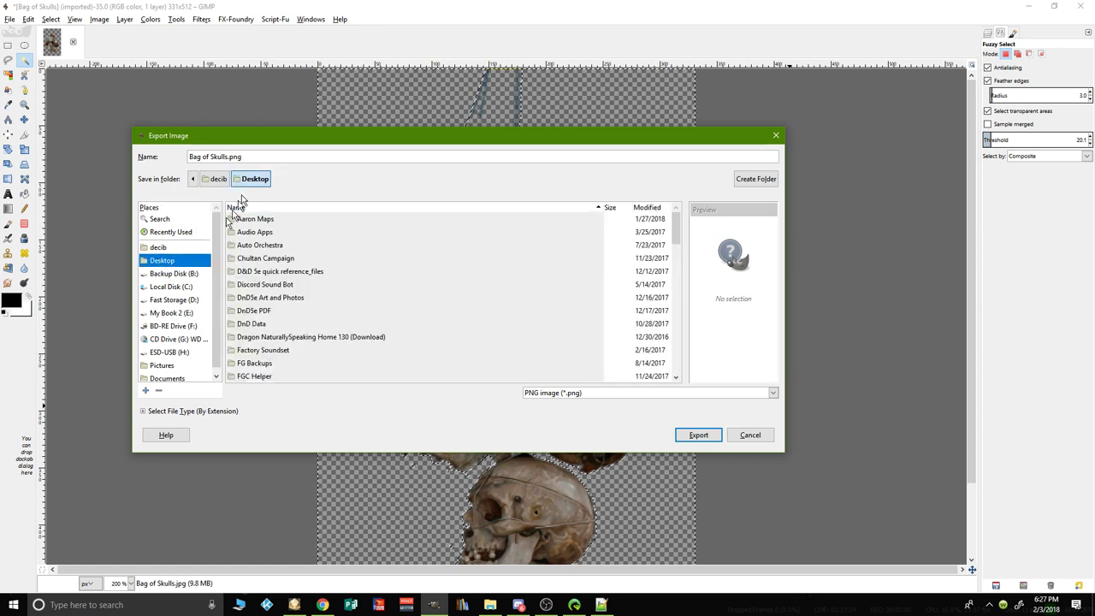
{"action": "left_click", "coordinate": [698, 436]}
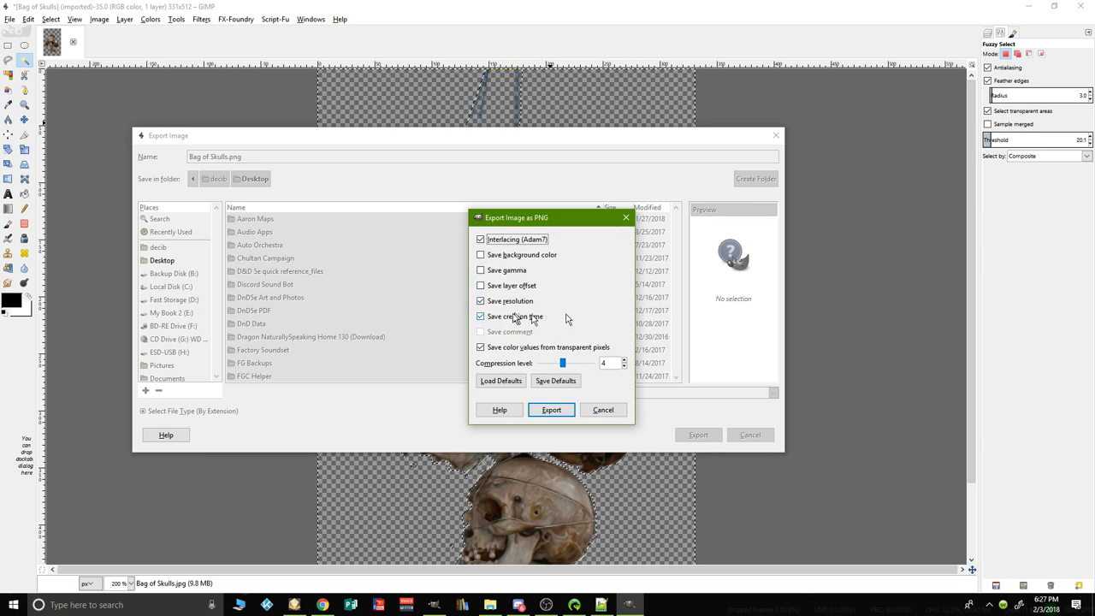
{"action": "left_click", "coordinate": [551, 410]}
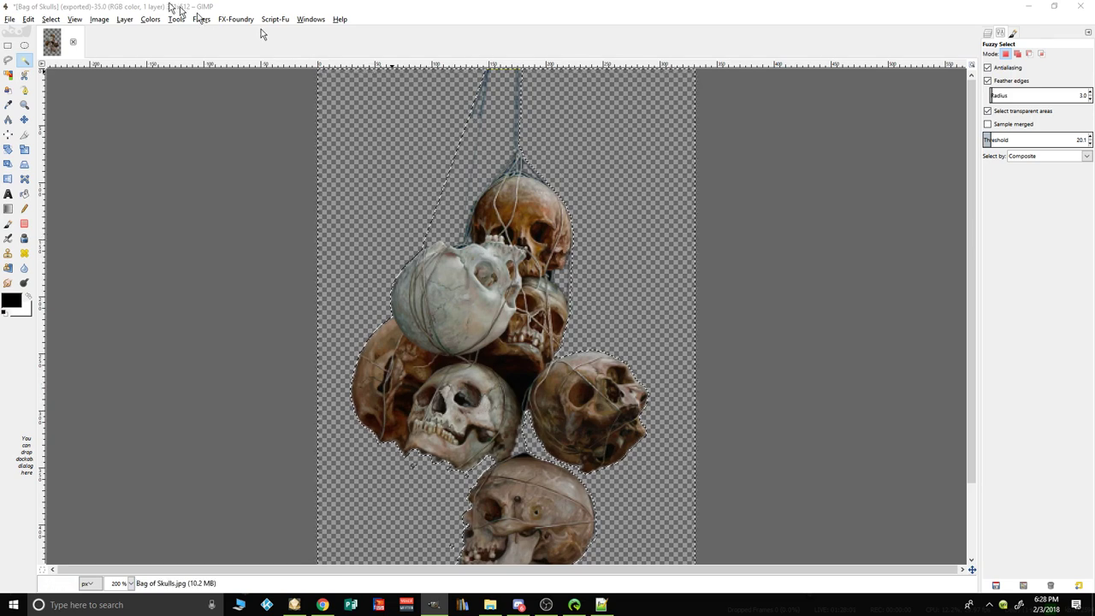
Step: Quit GIMP and discard the unsaved changes to the skulls image
{"action": "left_click", "coordinate": [11, 19]}
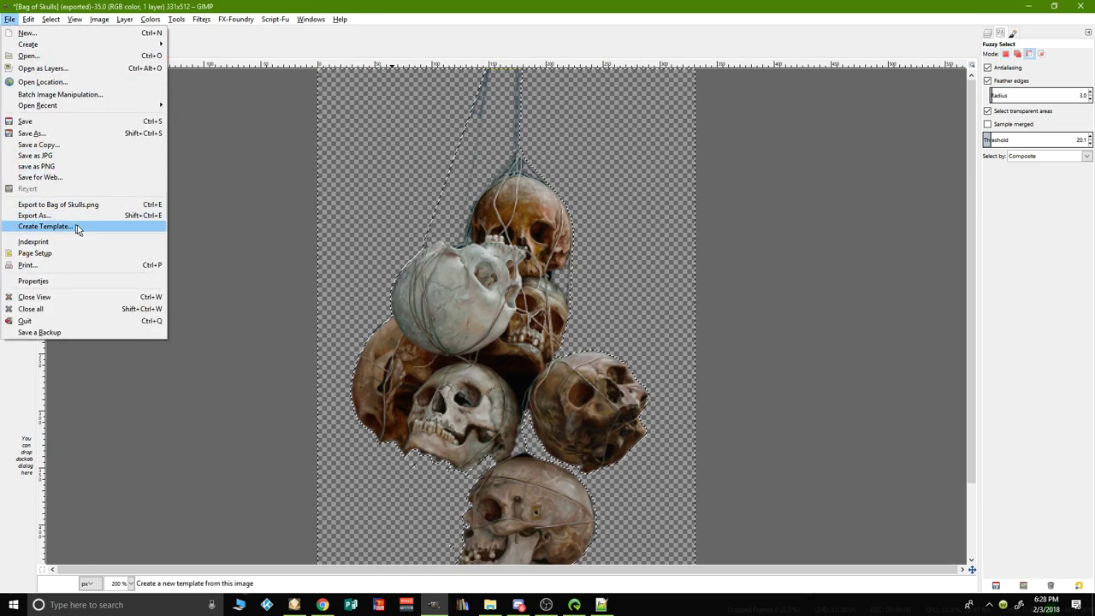
{"action": "left_click", "coordinate": [49, 320]}
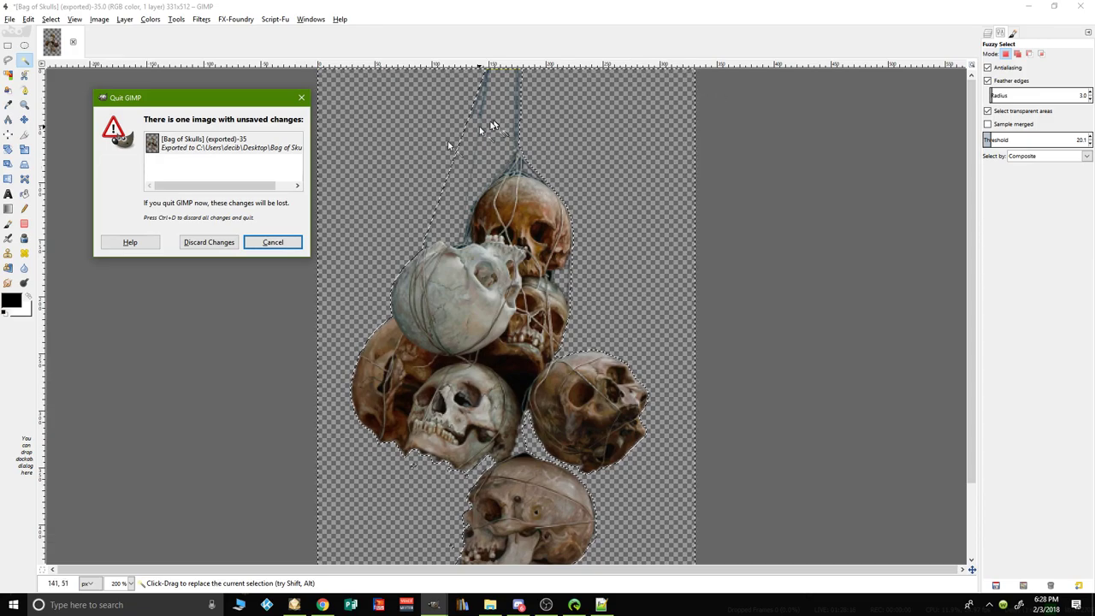
{"action": "left_click", "coordinate": [231, 244]}
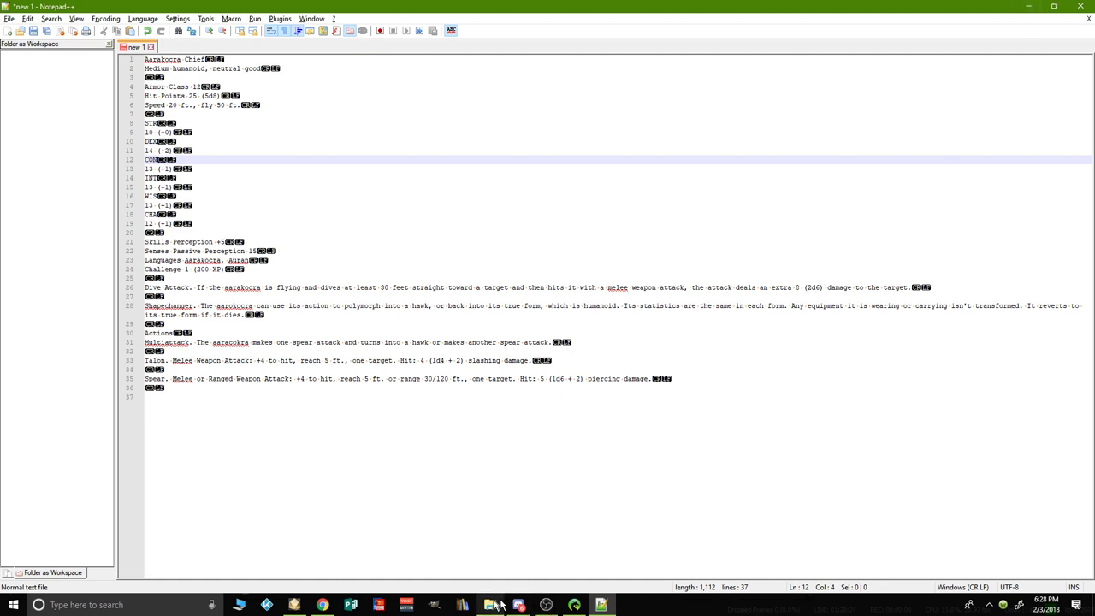
Step: Switch to Chrome and bring up the Token Stamp 2 page
{"action": "left_click", "coordinate": [322, 605]}
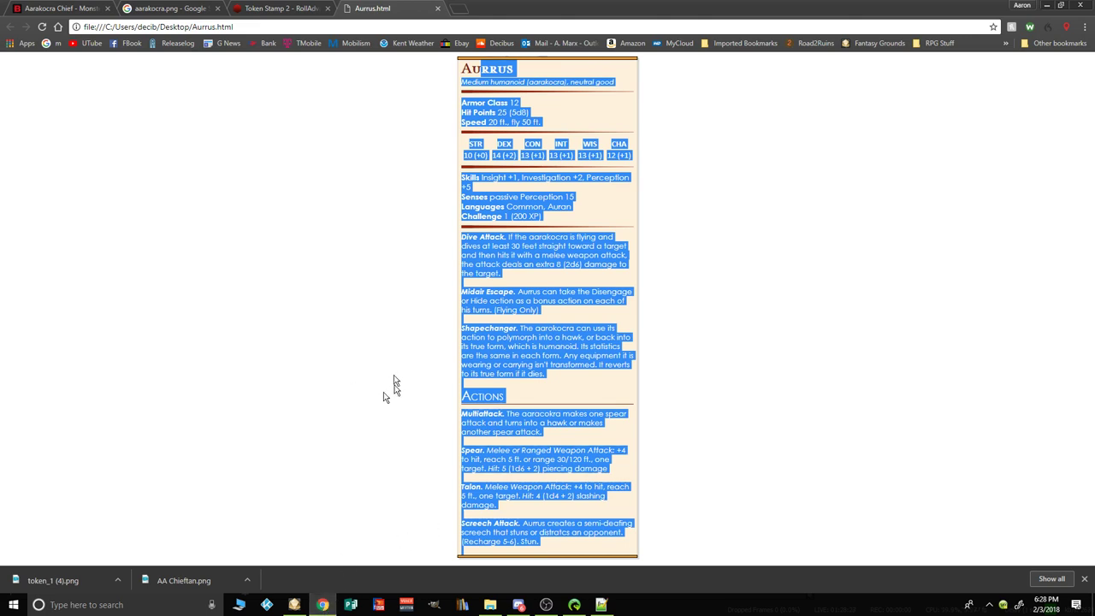
{"action": "left_click", "coordinate": [287, 10]}
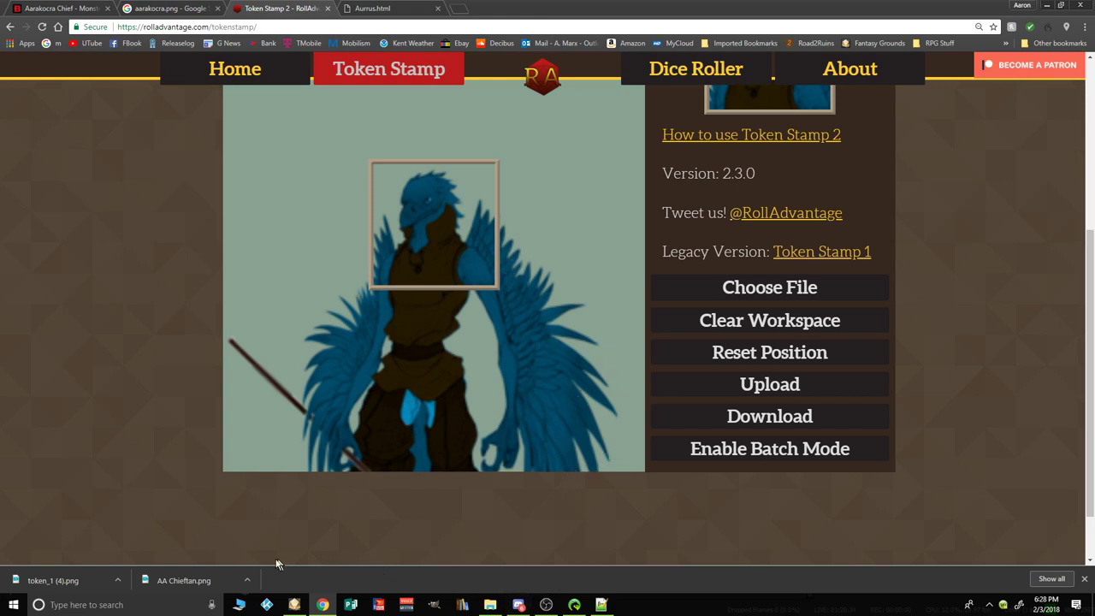
Step: Switch to Fantasy Grounds, run the connection test for the DM GM 101 Live campaign, and start it
{"action": "left_click", "coordinate": [324, 563]}
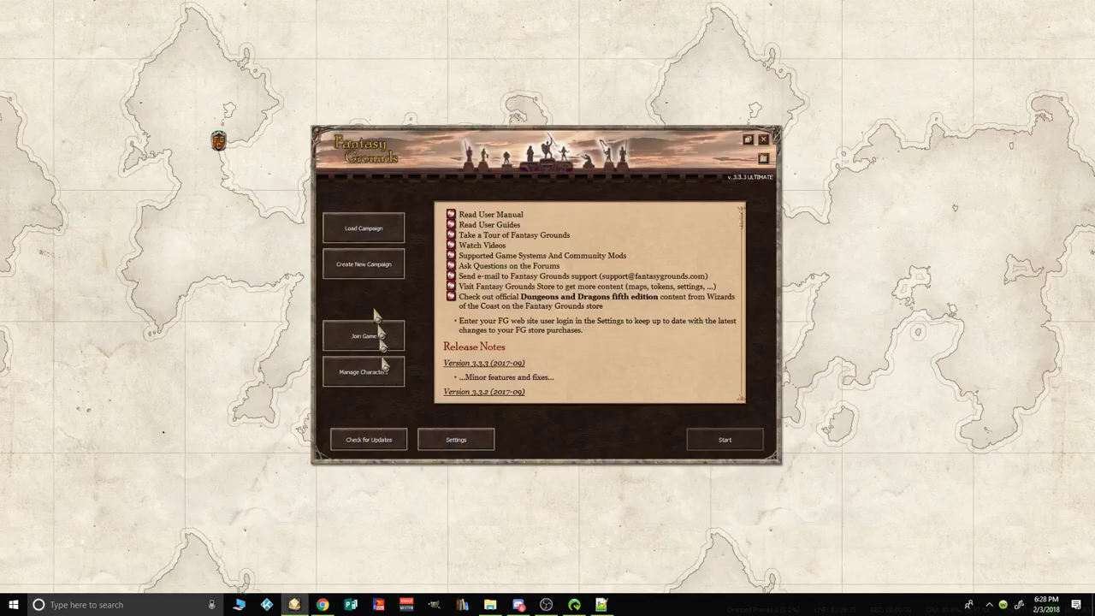
{"action": "left_click", "coordinate": [361, 228]}
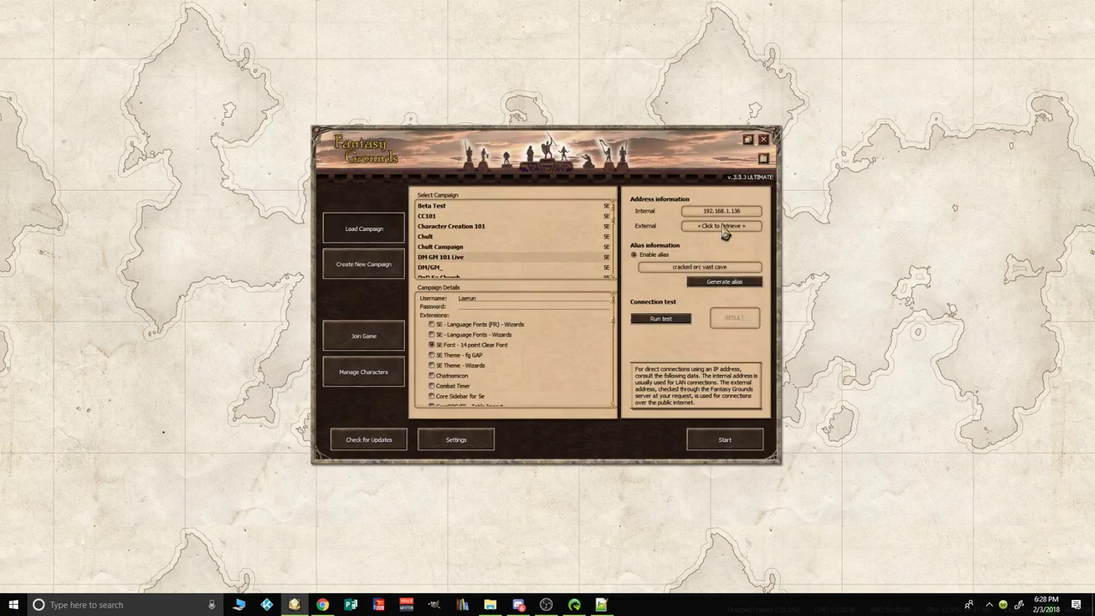
{"action": "left_click", "coordinate": [681, 318]}
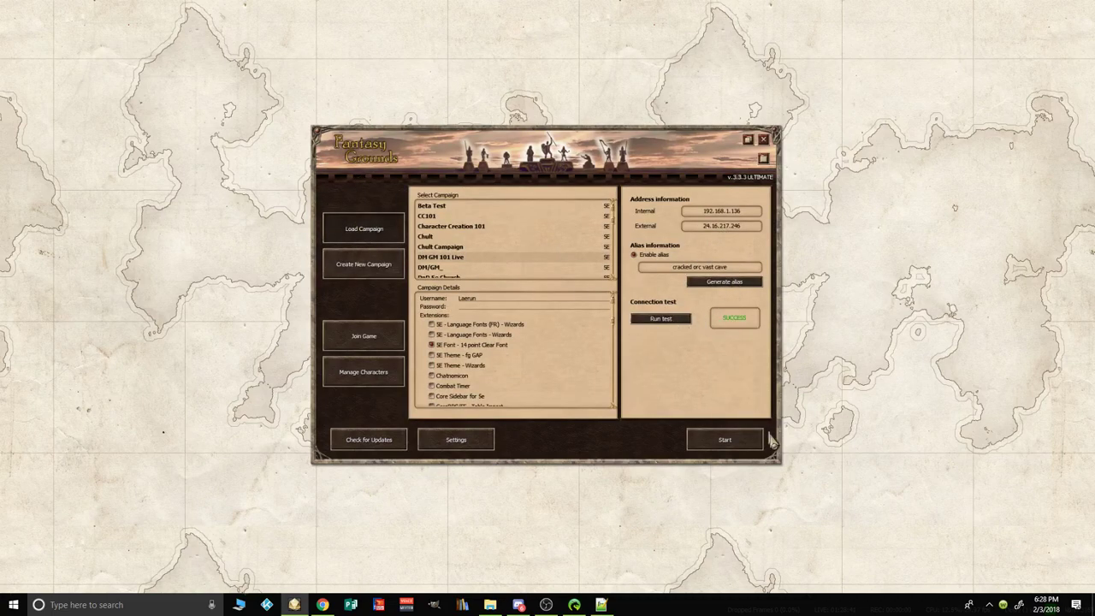
{"action": "left_click", "coordinate": [726, 440]}
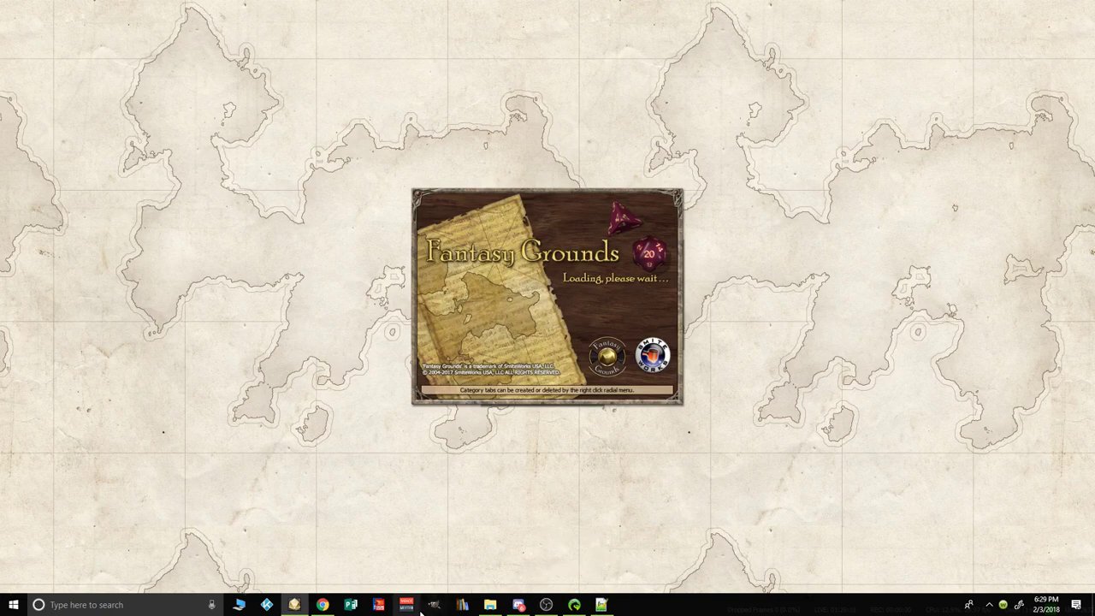
Step: Return to Chrome and look over the current token and its preview in Token Stamp 2
{"action": "left_click", "coordinate": [323, 605]}
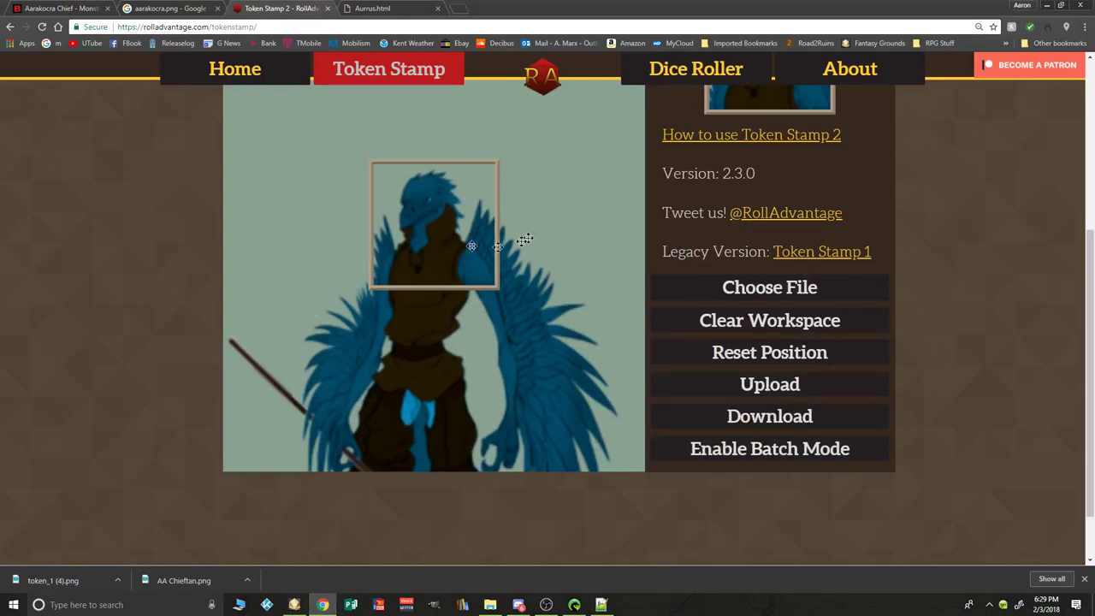
{"action": "scroll", "coordinate": [590, 393], "scroll_direction": "up", "scroll_amount": 2}
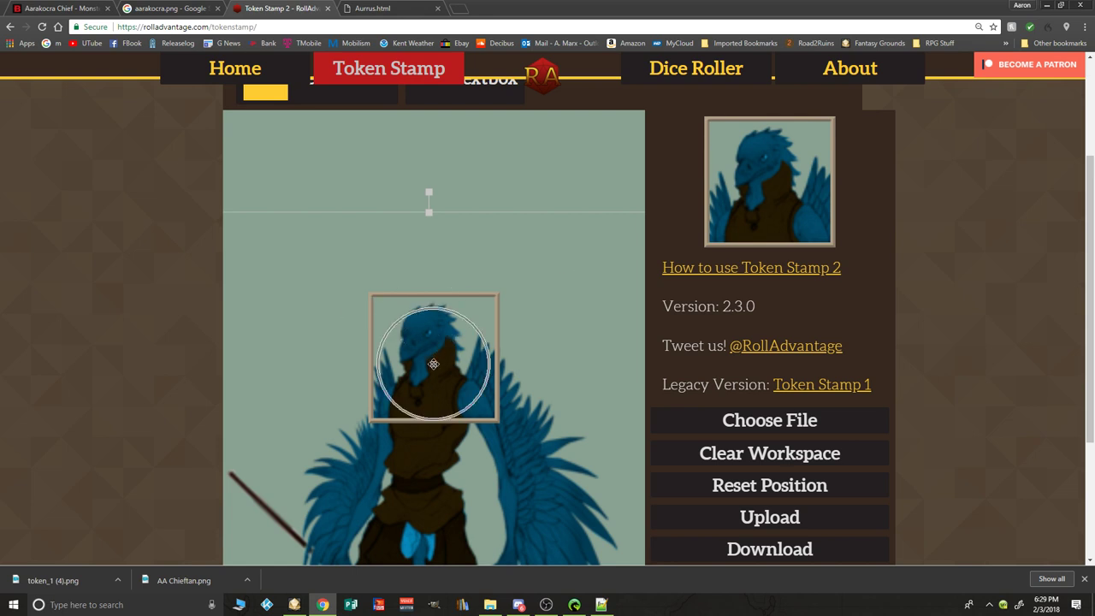
{"action": "scroll", "coordinate": [464, 380], "scroll_direction": "down", "scroll_amount": 1}
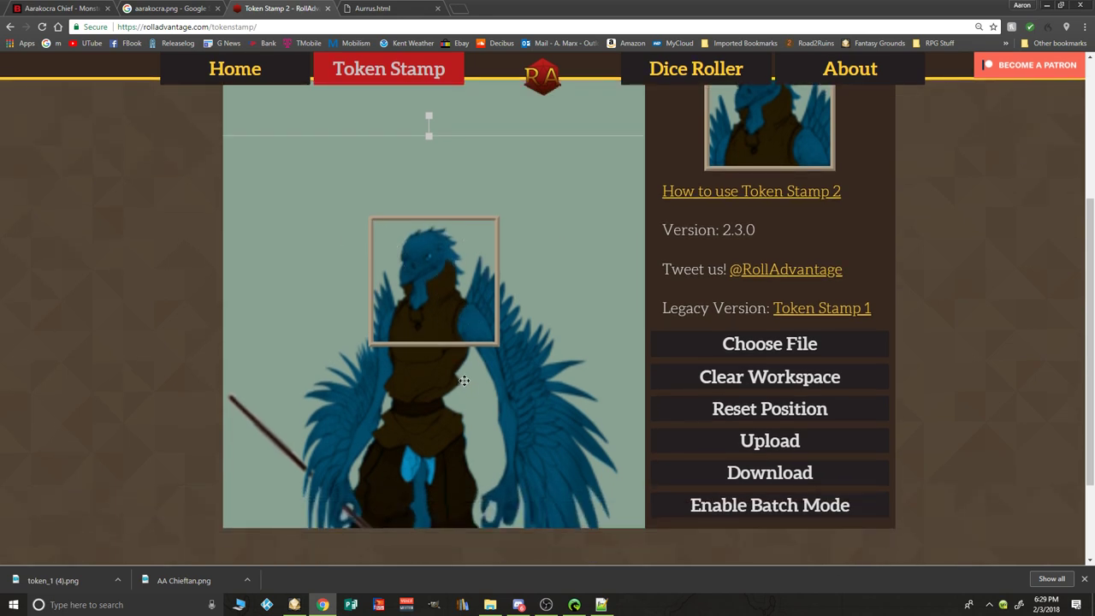
{"action": "scroll", "coordinate": [472, 383], "scroll_direction": "up", "scroll_amount": 1}
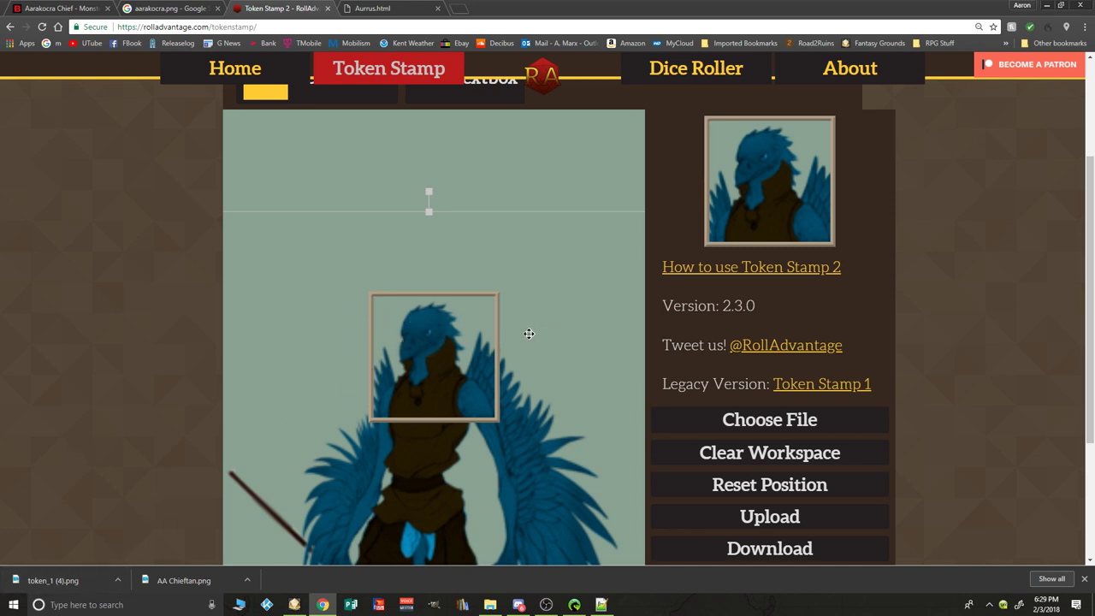
Step: Search Windows for "skull" and try to place the Bag of Skulls PNG in the Token Stamp workspace
{"action": "left_click", "coordinate": [12, 605]}
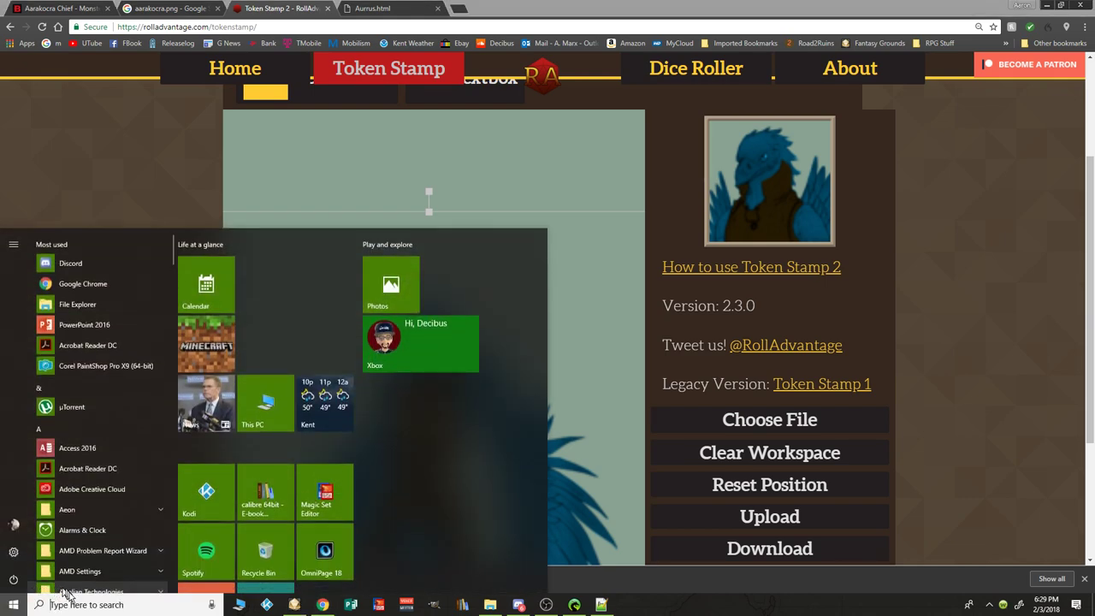
{"action": "left_click", "coordinate": [75, 603]}
{"action": "type", "text": "skull"}
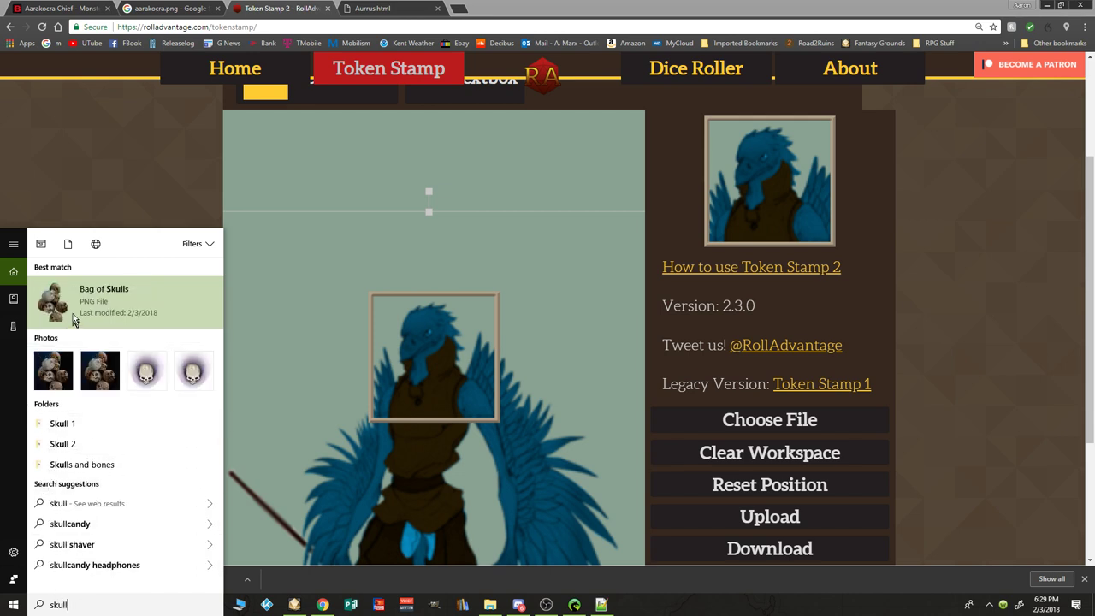
{"action": "left_click_drag", "start_coordinate": [62, 303], "coordinate": [372, 318]}
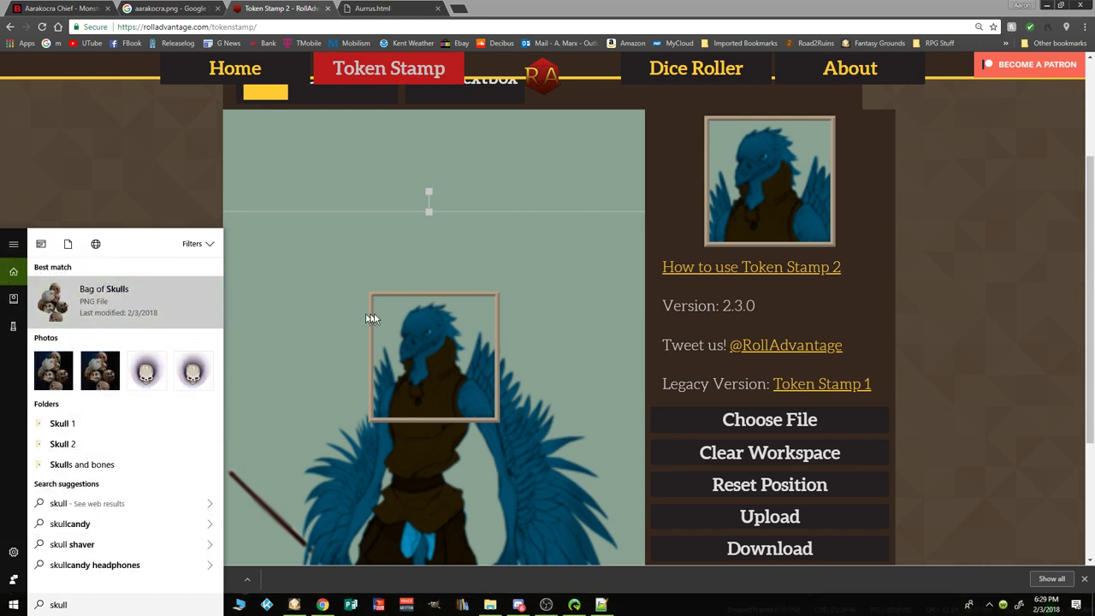
{"action": "left_click_drag", "start_coordinate": [249, 314], "coordinate": [53, 308]}
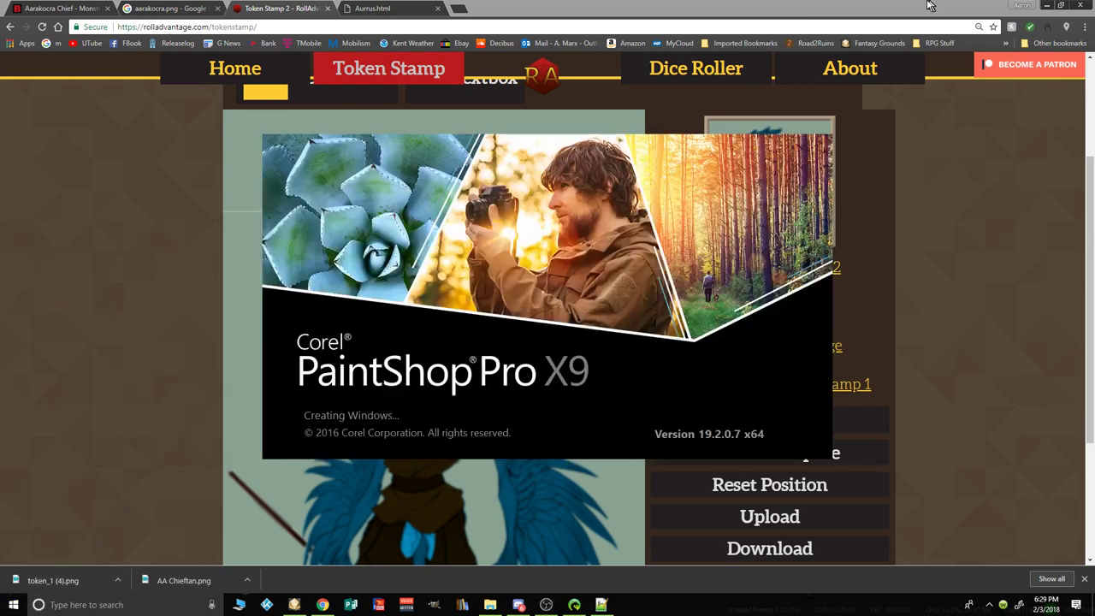
Step: Search Windows for "bag" and open the file location of the Bag of Skulls PNG
{"action": "left_click", "coordinate": [37, 605]}
{"action": "type", "text": "bag"}
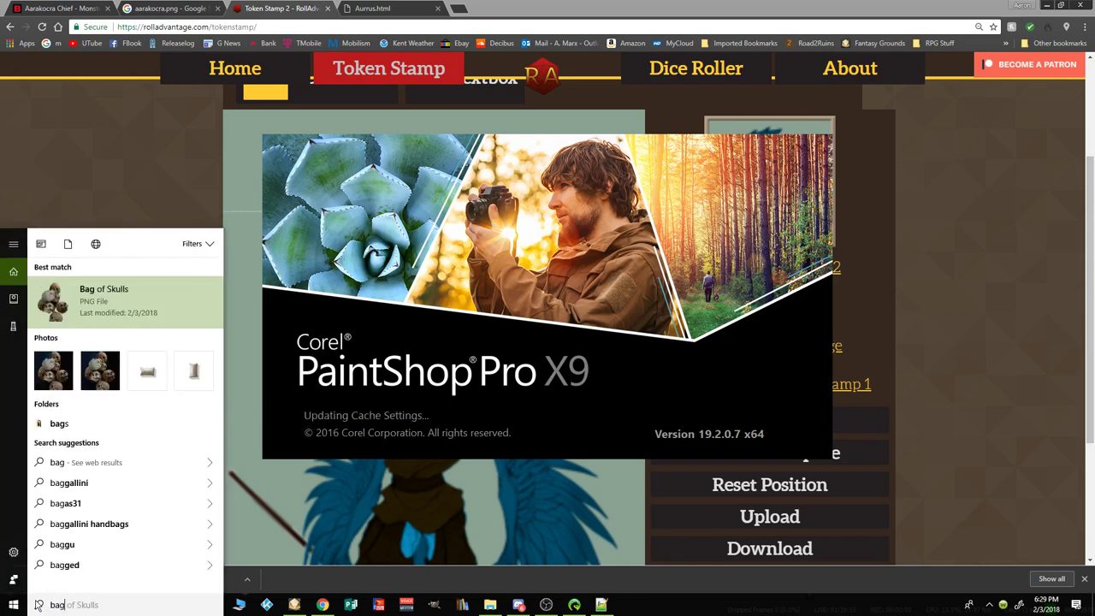
{"action": "right_click", "coordinate": [60, 304]}
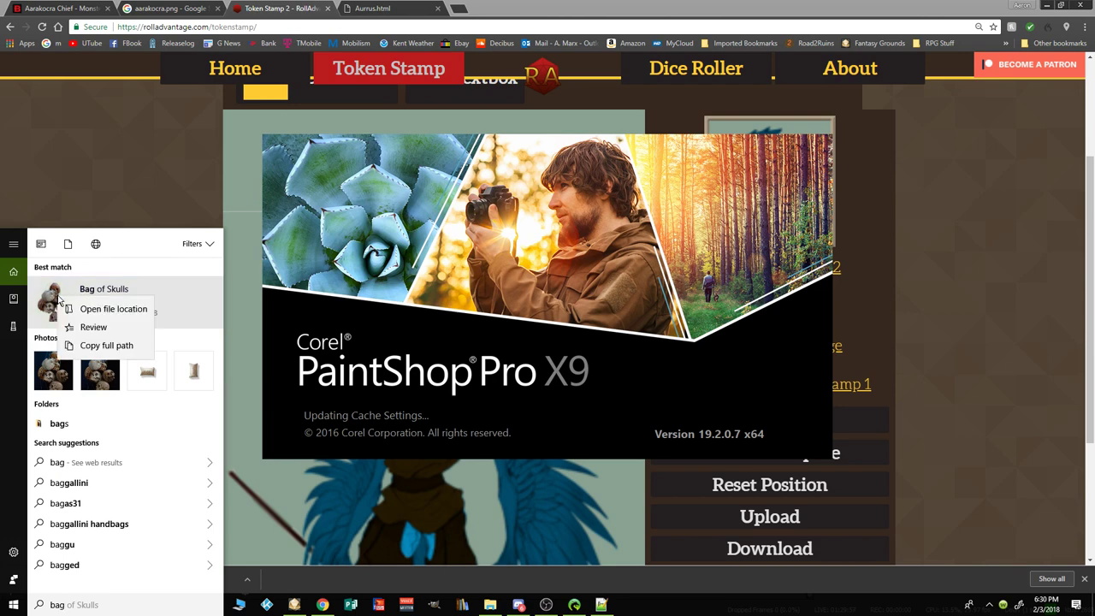
{"action": "left_click", "coordinate": [85, 309]}
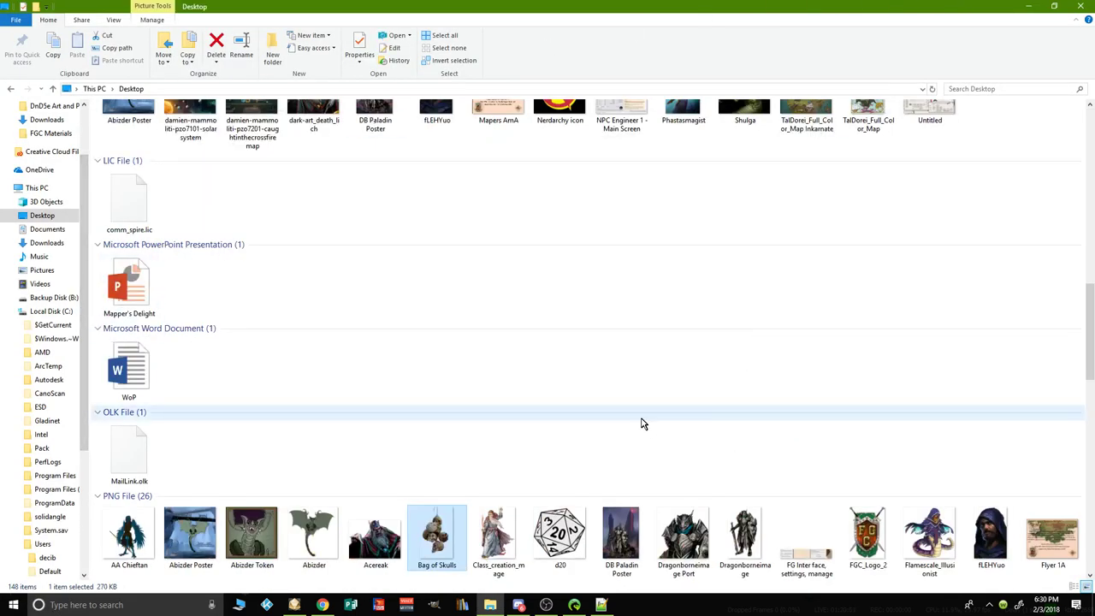
{"action": "scroll", "coordinate": [571, 439], "scroll_direction": "up", "scroll_amount": 3}
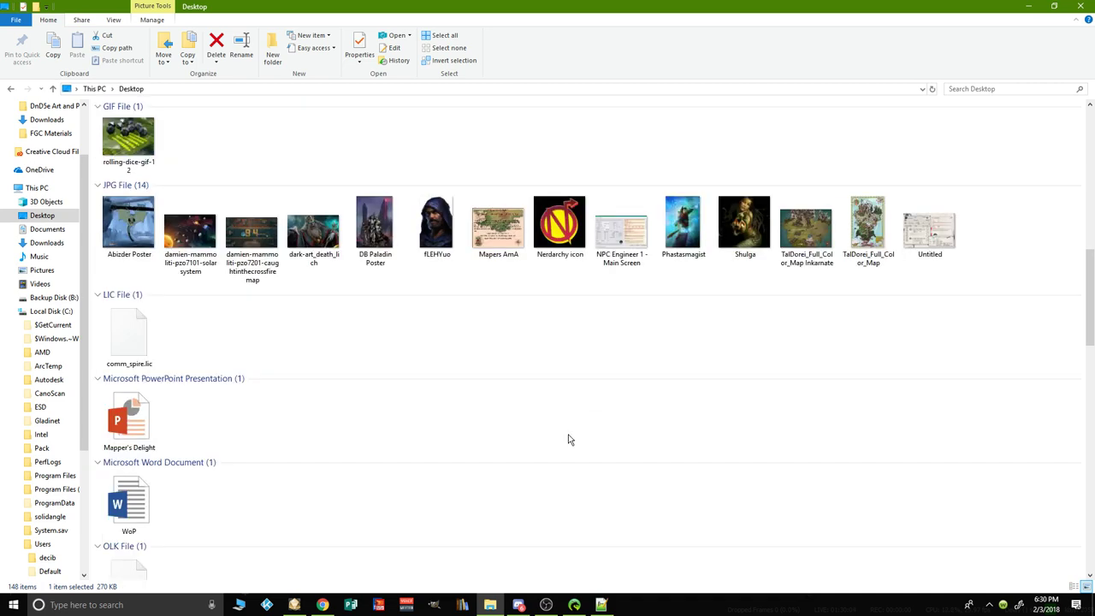
Step: Look through the Desktop folder's files for the Bag of Skulls PNG
{"action": "scroll", "coordinate": [570, 439], "scroll_direction": "up", "scroll_amount": 10}
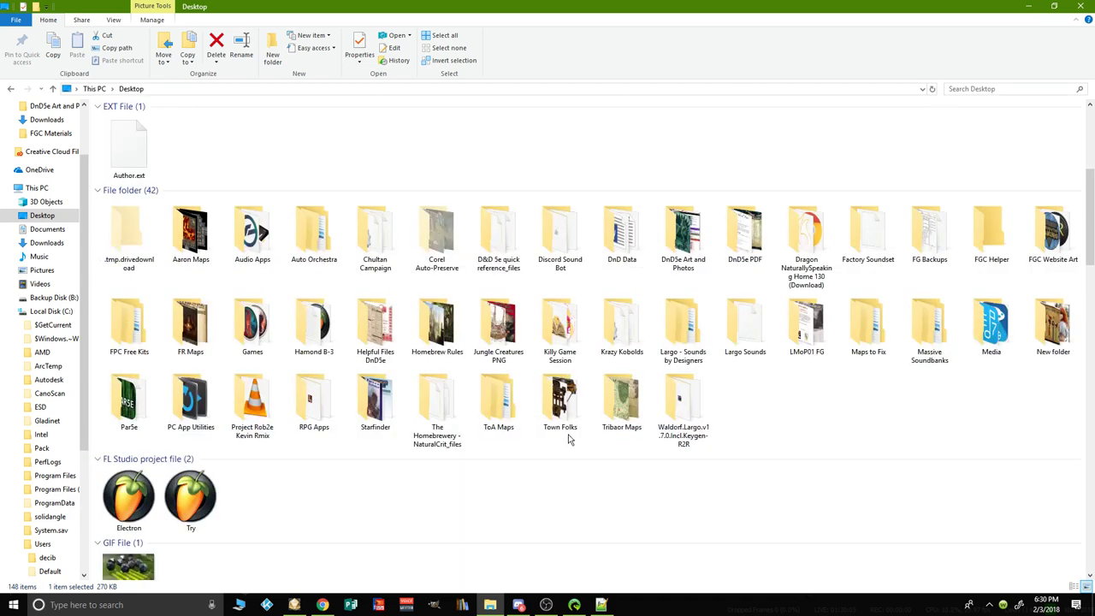
{"action": "scroll", "coordinate": [569, 438], "scroll_direction": "down", "scroll_amount": 7}
{"action": "scroll", "coordinate": [566, 437], "scroll_direction": "down", "scroll_amount": 9}
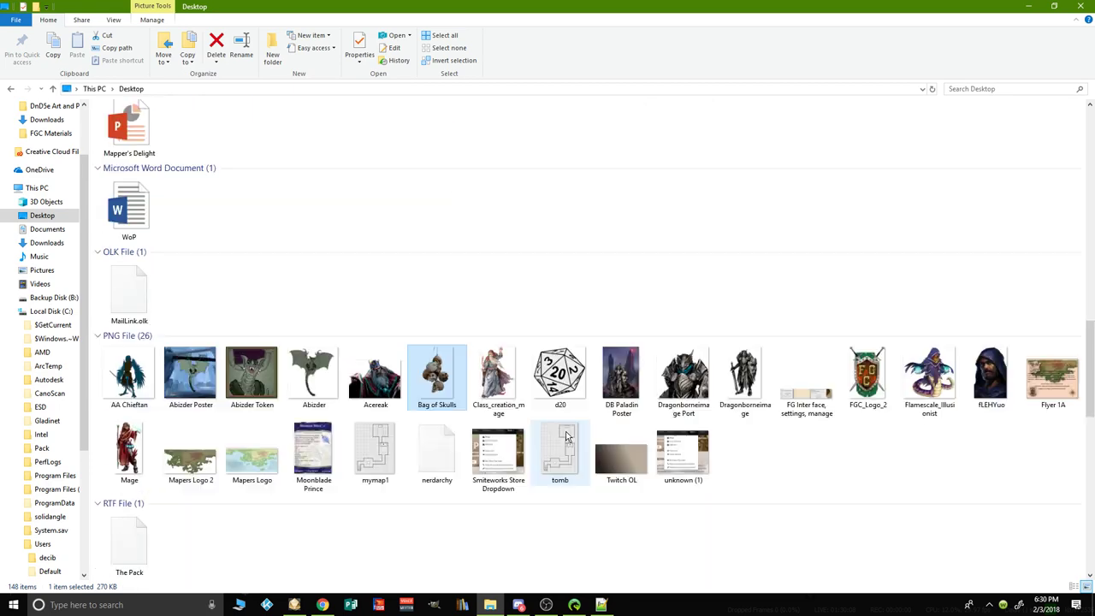
{"action": "scroll", "coordinate": [566, 437], "scroll_direction": "down", "scroll_amount": 8}
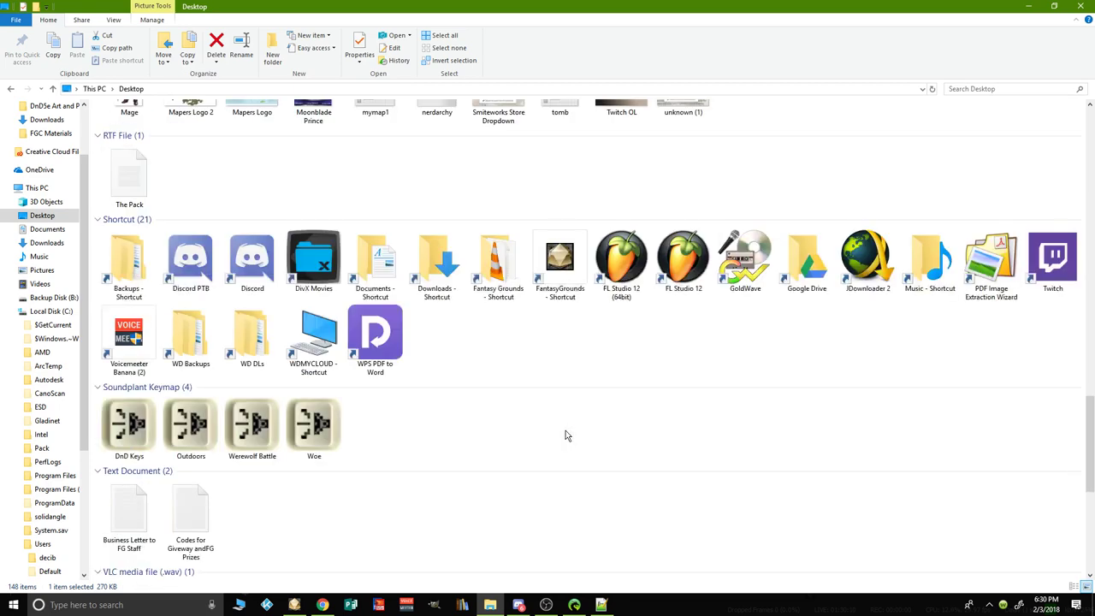
{"action": "scroll", "coordinate": [565, 435], "scroll_direction": "up", "scroll_amount": 5}
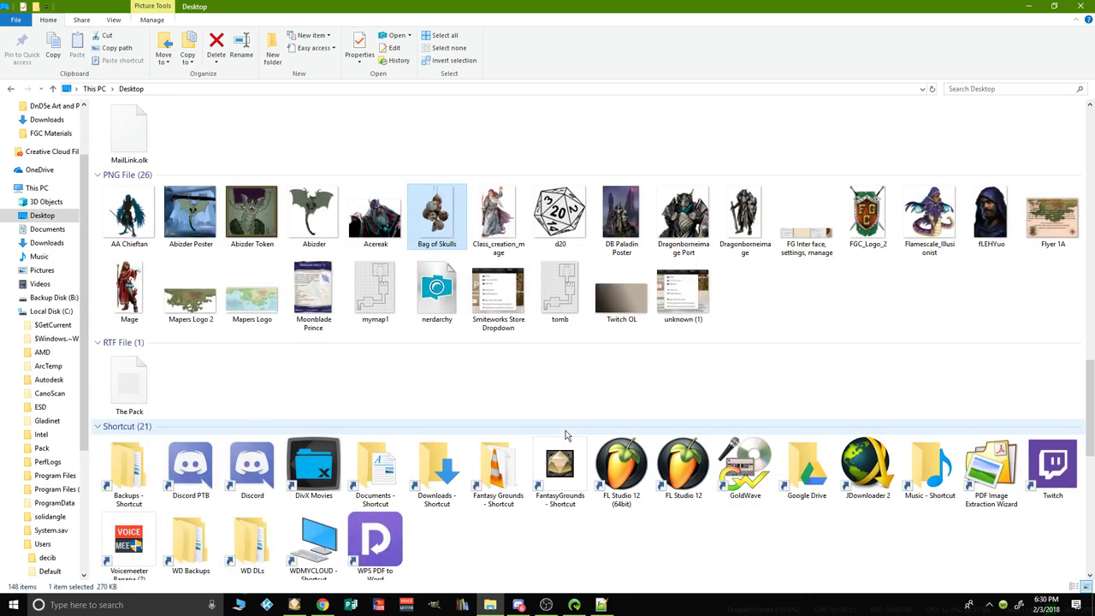
{"action": "scroll", "coordinate": [566, 432], "scroll_direction": "up", "scroll_amount": 4}
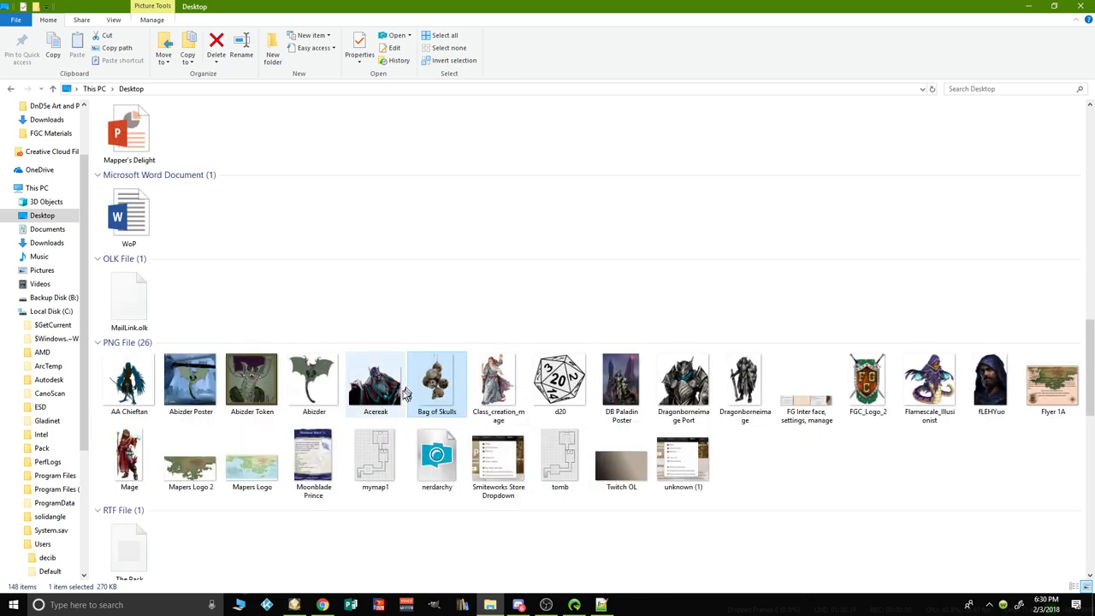
{"action": "key", "text": "Left"}
{"action": "scroll", "coordinate": [440, 385], "scroll_direction": "up", "scroll_amount": 3}
{"action": "scroll", "coordinate": [496, 402], "scroll_direction": "down", "scroll_amount": 3}
{"action": "left_click", "coordinate": [496, 402]}
Step: Restore the Desktop folder to a smaller window over Token Stamp and browse it for the PNG files
{"action": "left_click", "coordinate": [1054, 6]}
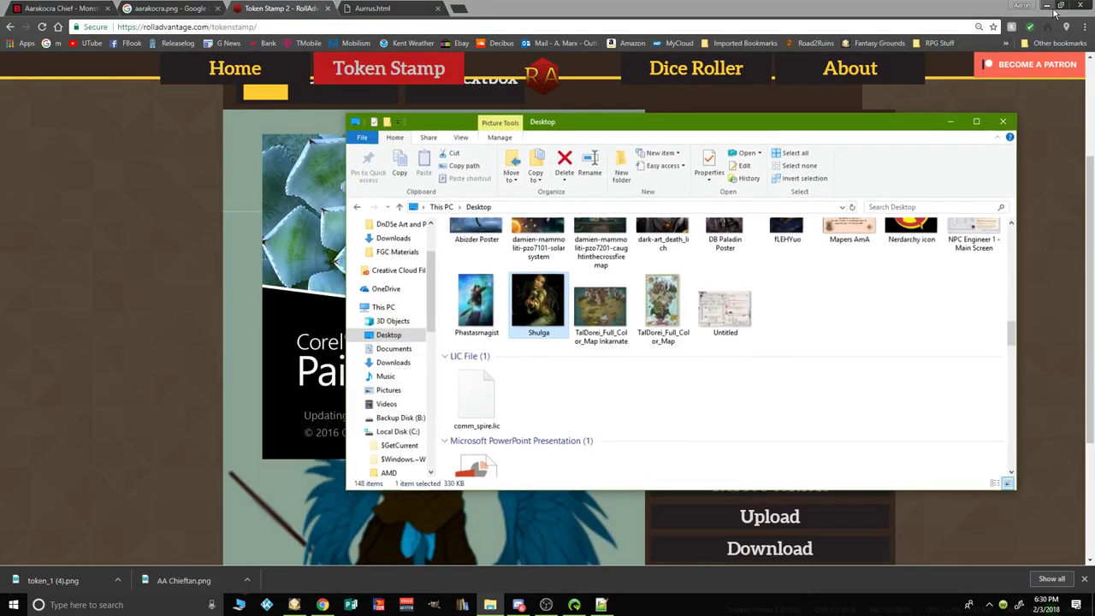
{"action": "left_click_drag", "start_coordinate": [732, 130], "coordinate": [975, 108]}
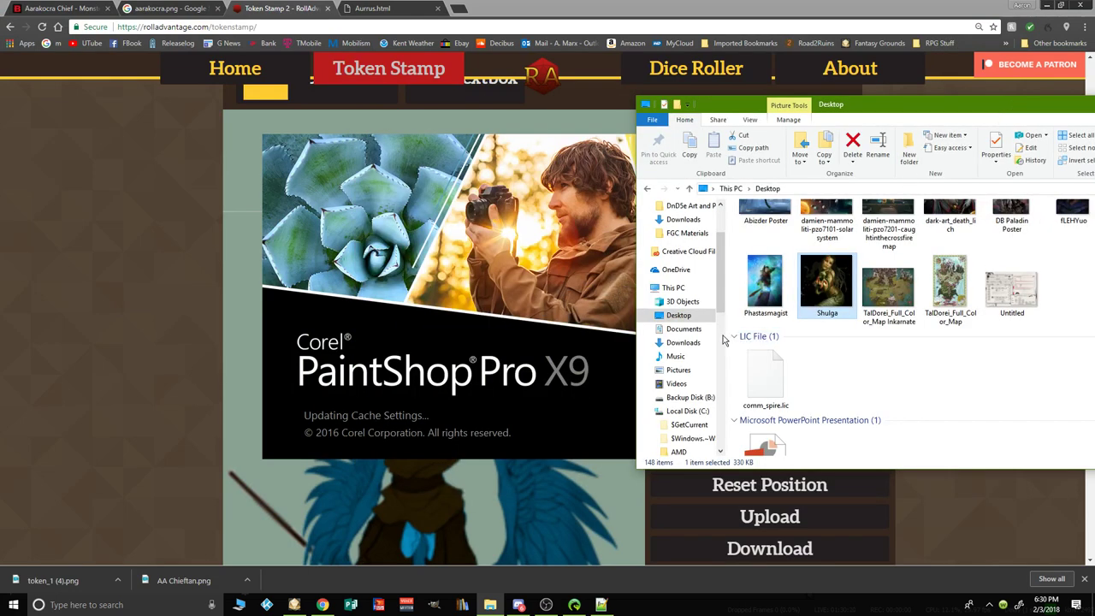
{"action": "left_click", "coordinate": [764, 281]}
{"action": "scroll", "coordinate": [866, 323], "scroll_direction": "up", "scroll_amount": 1}
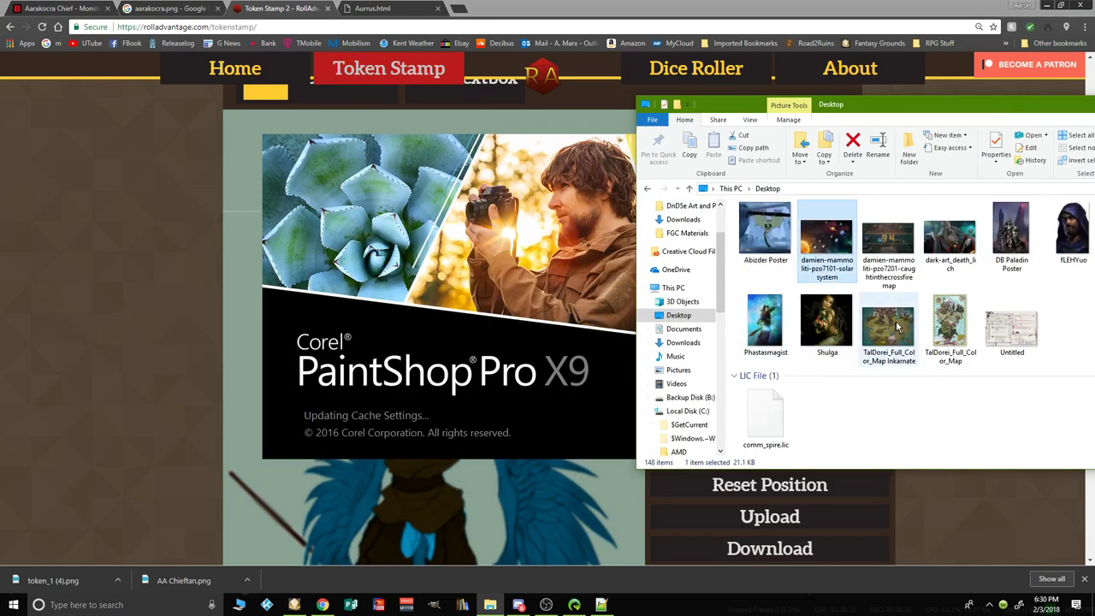
{"action": "scroll", "coordinate": [941, 334], "scroll_direction": "up", "scroll_amount": 5}
{"action": "scroll", "coordinate": [929, 347], "scroll_direction": "up", "scroll_amount": 5}
{"action": "scroll", "coordinate": [924, 349], "scroll_direction": "down", "scroll_amount": 10}
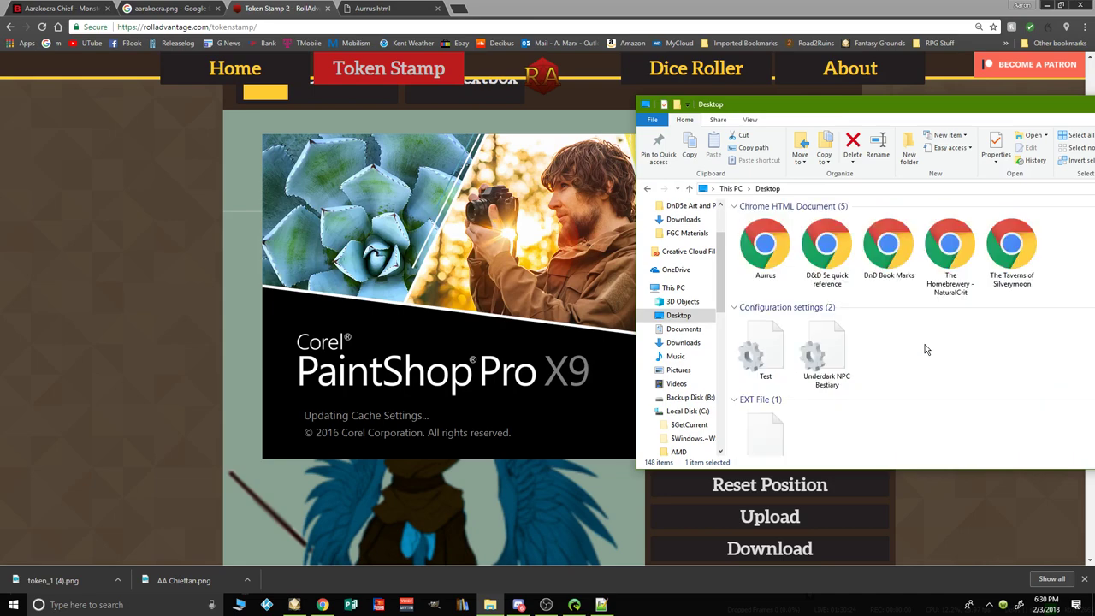
{"action": "left_click_drag", "start_coordinate": [906, 107], "coordinate": [487, 104]}
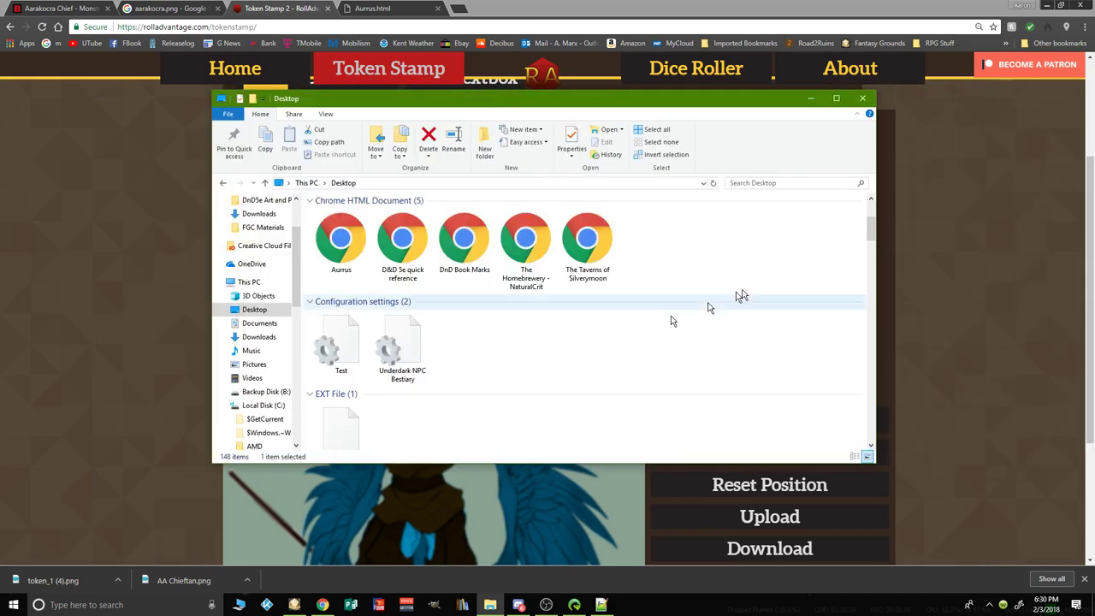
{"action": "scroll", "coordinate": [865, 218], "scroll_direction": "up", "scroll_amount": 5}
{"action": "scroll", "coordinate": [856, 248], "scroll_direction": "down", "scroll_amount": 15}
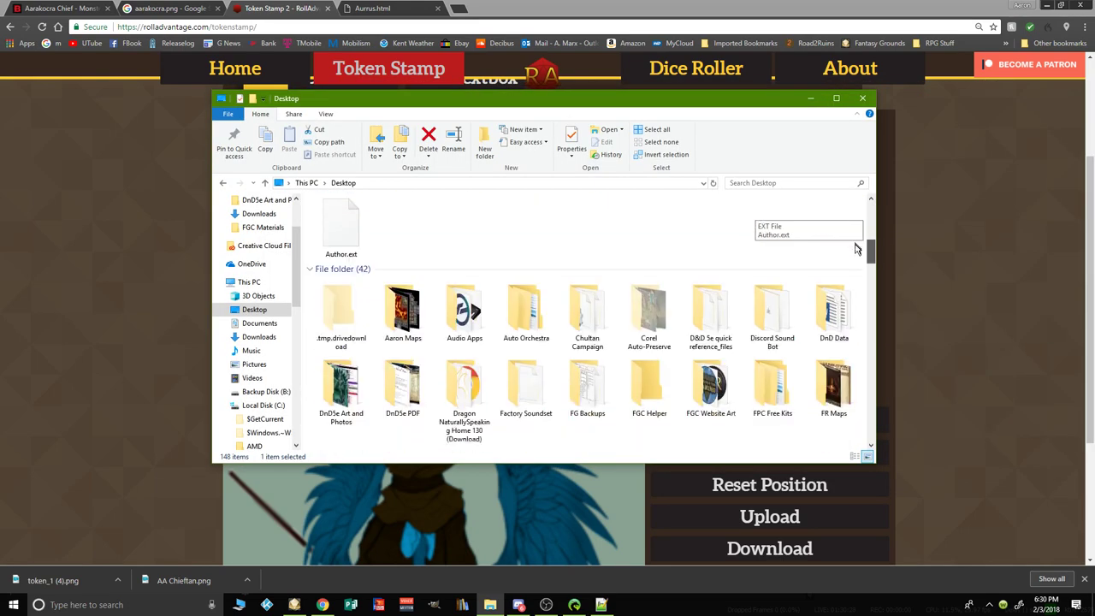
{"action": "scroll", "coordinate": [852, 291], "scroll_direction": "down", "scroll_amount": 8}
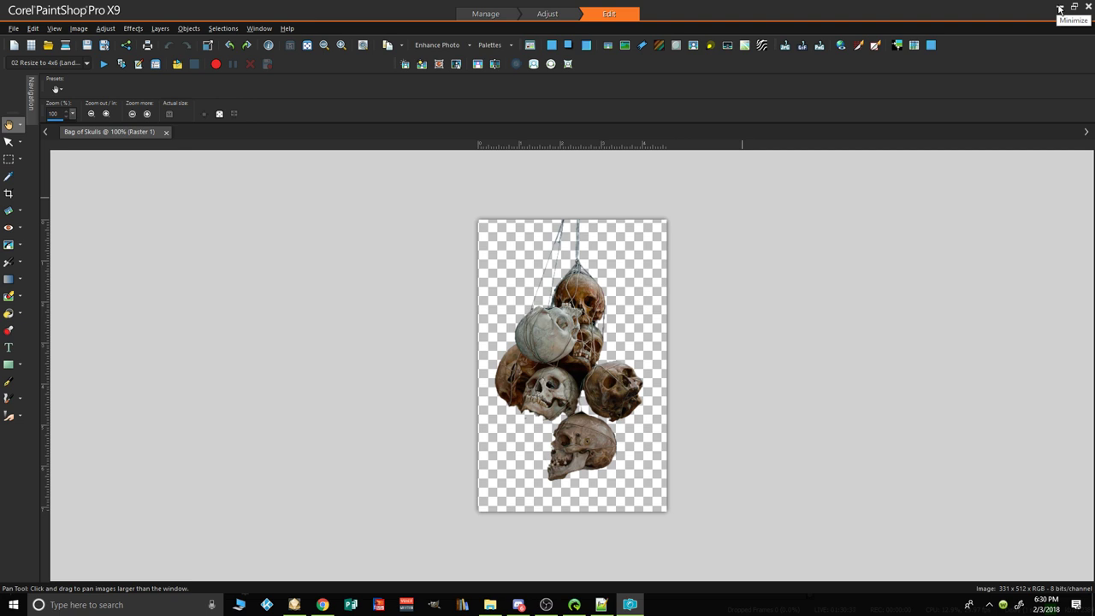
Step: Minimize PaintShop Pro and place the Bag of Skulls PNG from the Desktop folder into the Token Stamp workspace
{"action": "left_click", "coordinate": [1059, 9]}
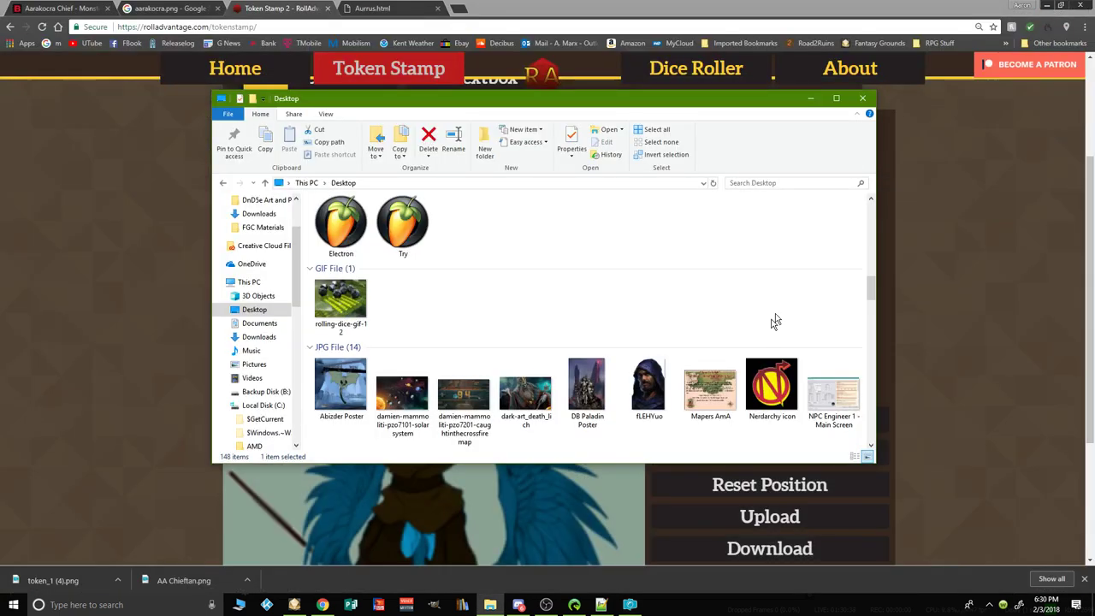
{"action": "left_click_drag", "start_coordinate": [871, 287], "coordinate": [871, 352]}
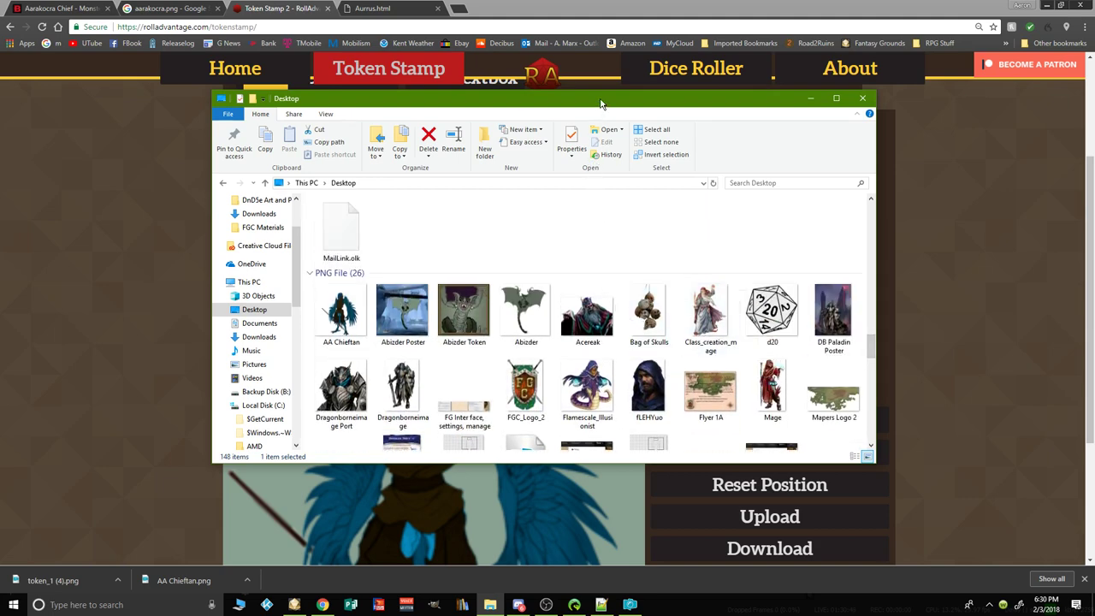
{"action": "left_click_drag", "start_coordinate": [600, 103], "coordinate": [881, 87]}
{"action": "left_click", "coordinate": [938, 300]}
{"action": "left_click_drag", "start_coordinate": [939, 300], "coordinate": [338, 310]}
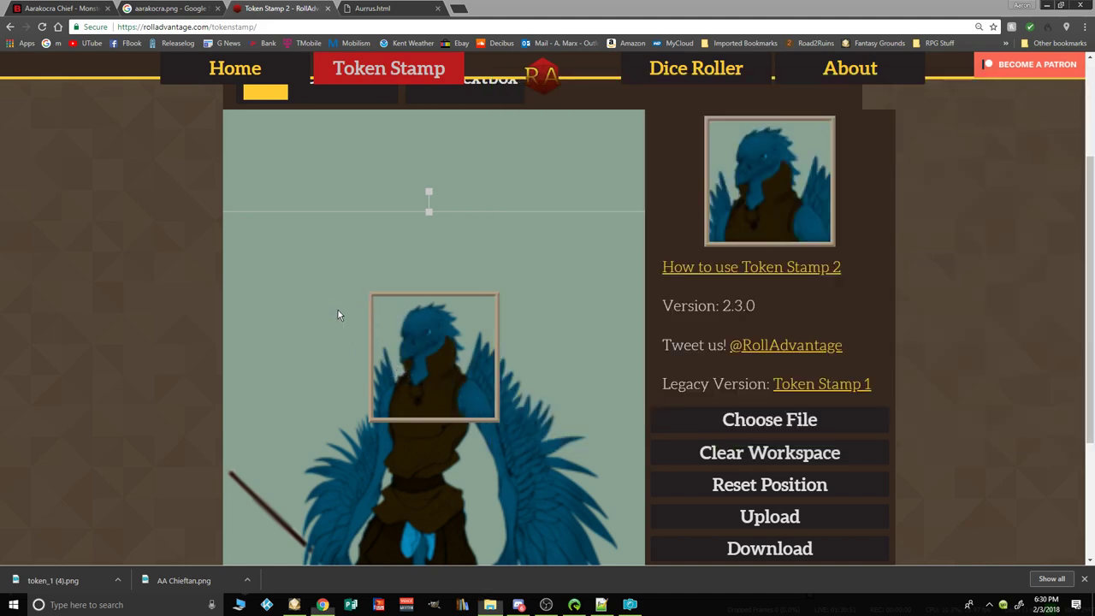
Step: Scale the skulls image down and position it inside the square token frame
{"action": "left_click_drag", "start_coordinate": [451, 351], "coordinate": [446, 360]}
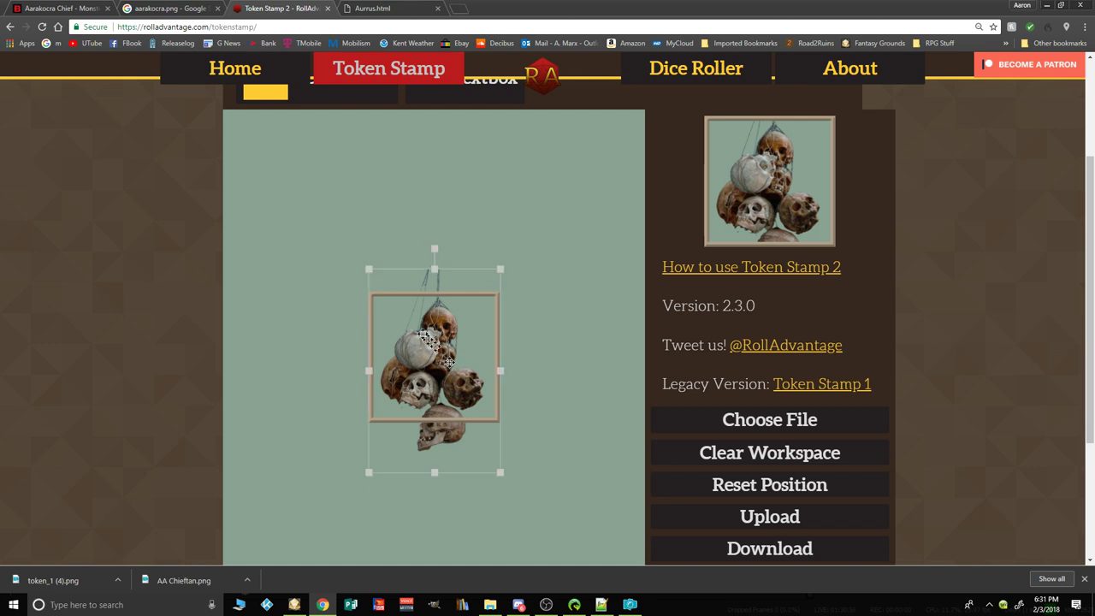
{"action": "left_click_drag", "start_coordinate": [370, 270], "coordinate": [397, 320]}
{"action": "scroll", "coordinate": [426, 343], "scroll_direction": "up", "scroll_amount": 5}
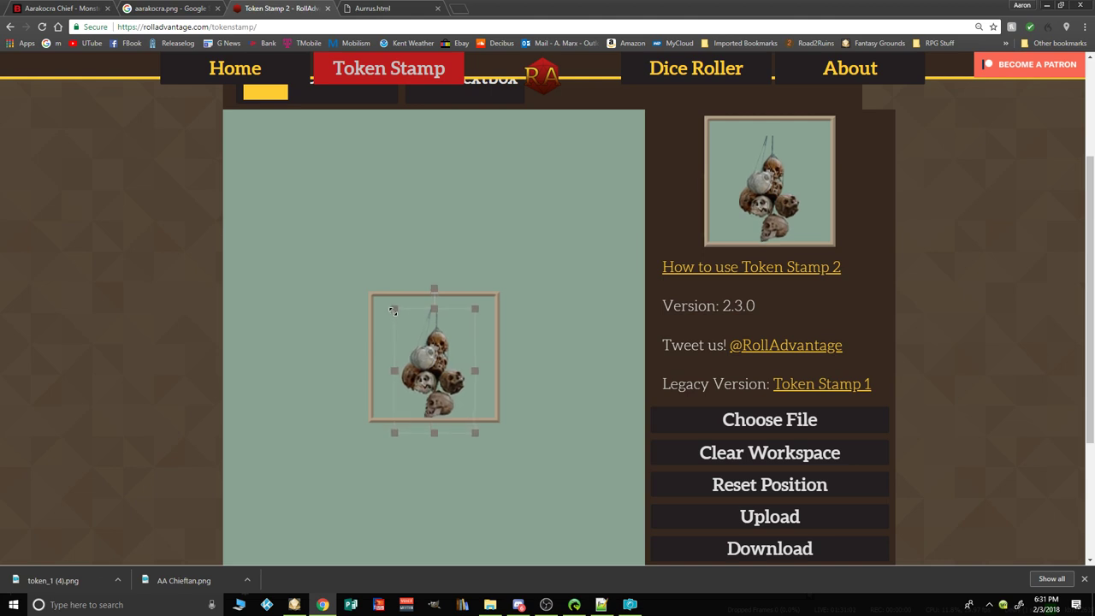
{"action": "left_click_drag", "start_coordinate": [426, 343], "coordinate": [426, 338]}
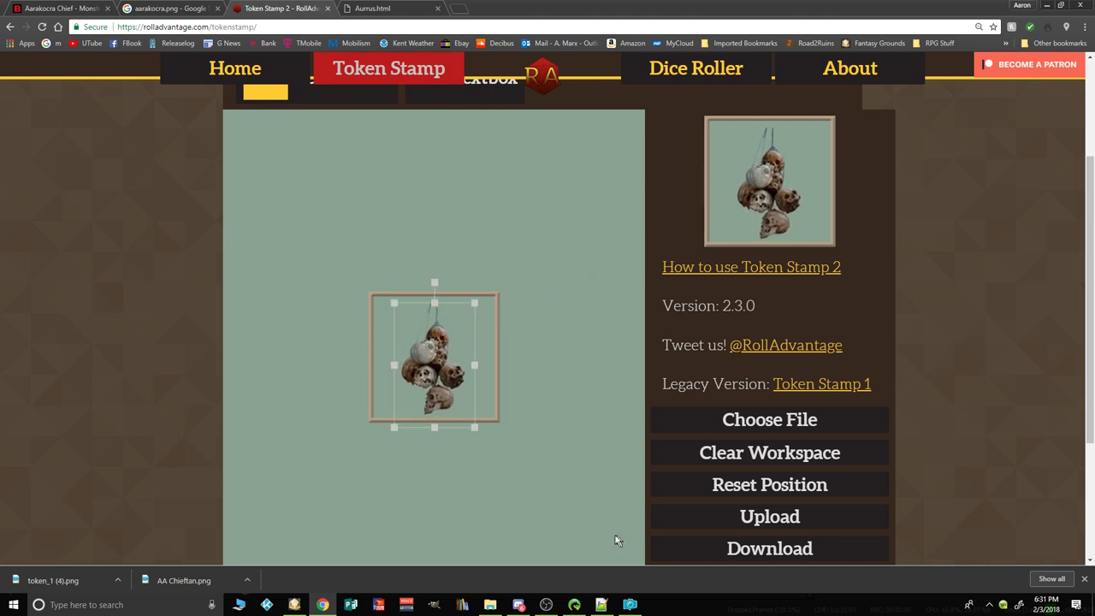
Step: View the Bag of Skulls image in PaintShop Pro and return to Token Stamp
{"action": "left_click", "coordinate": [643, 607]}
{"action": "left_click", "coordinate": [643, 608]}
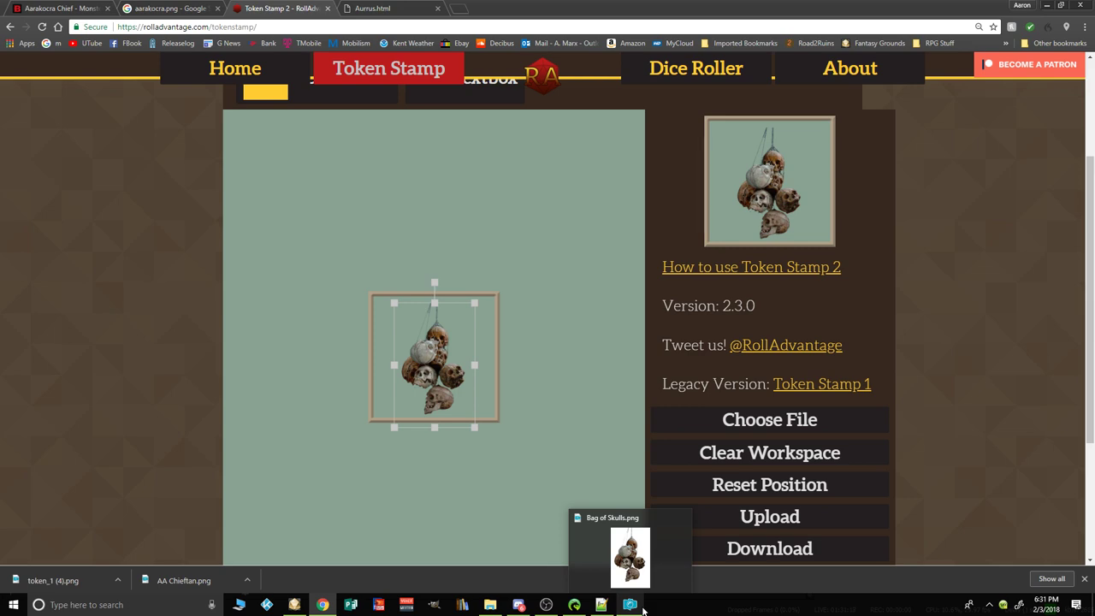
{"action": "left_click", "coordinate": [629, 532]}
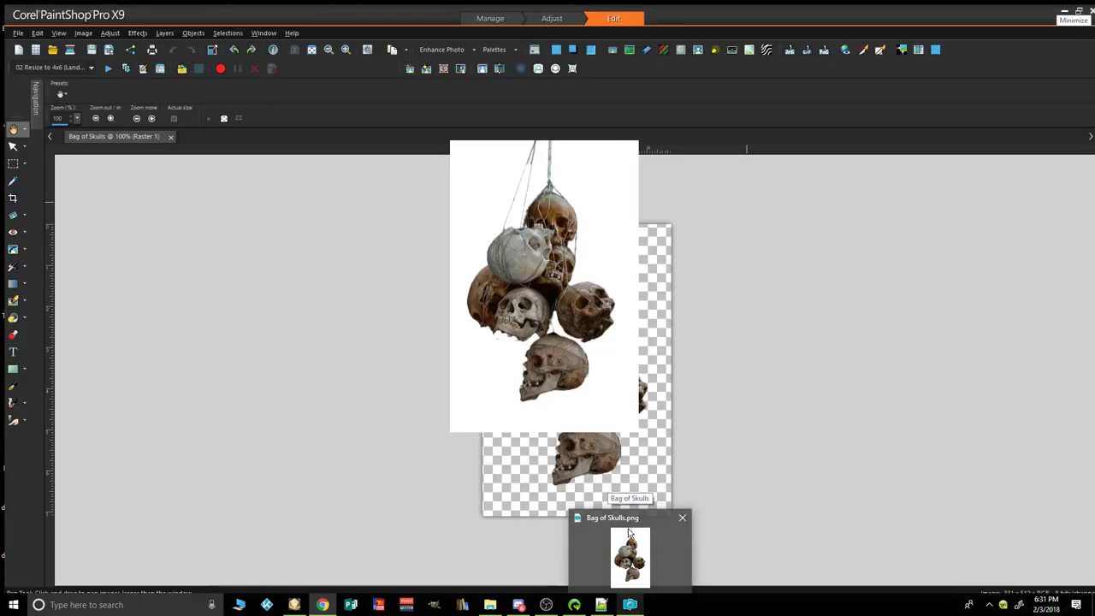
{"action": "key", "text": "alt+Tab"}
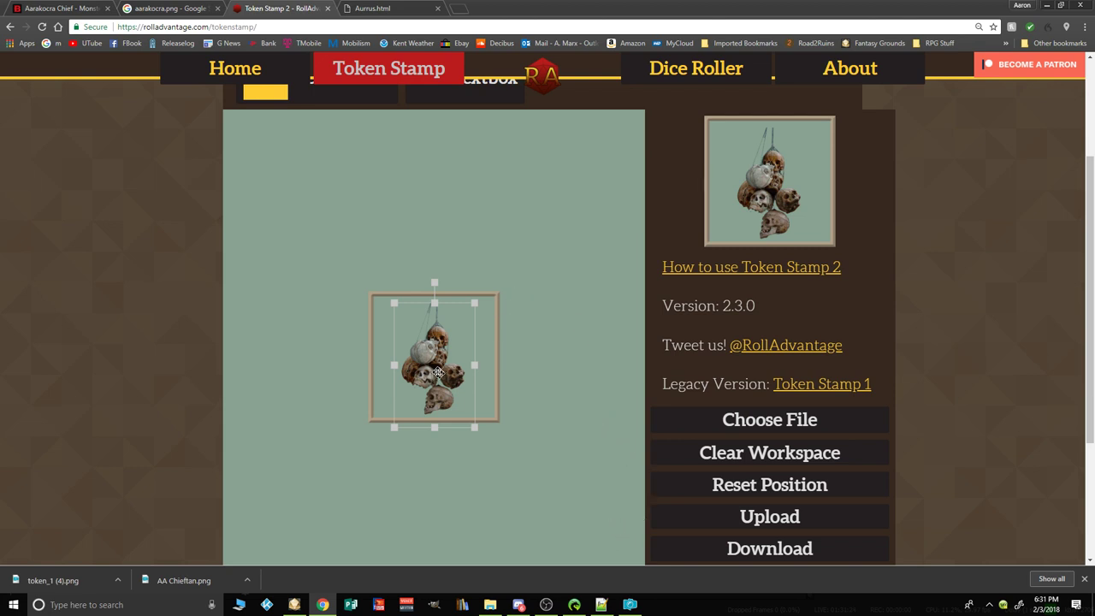
Step: Move the skulls slightly up in the token frame and enlarge them to fill more of it
{"action": "left_click_drag", "start_coordinate": [438, 372], "coordinate": [438, 365]}
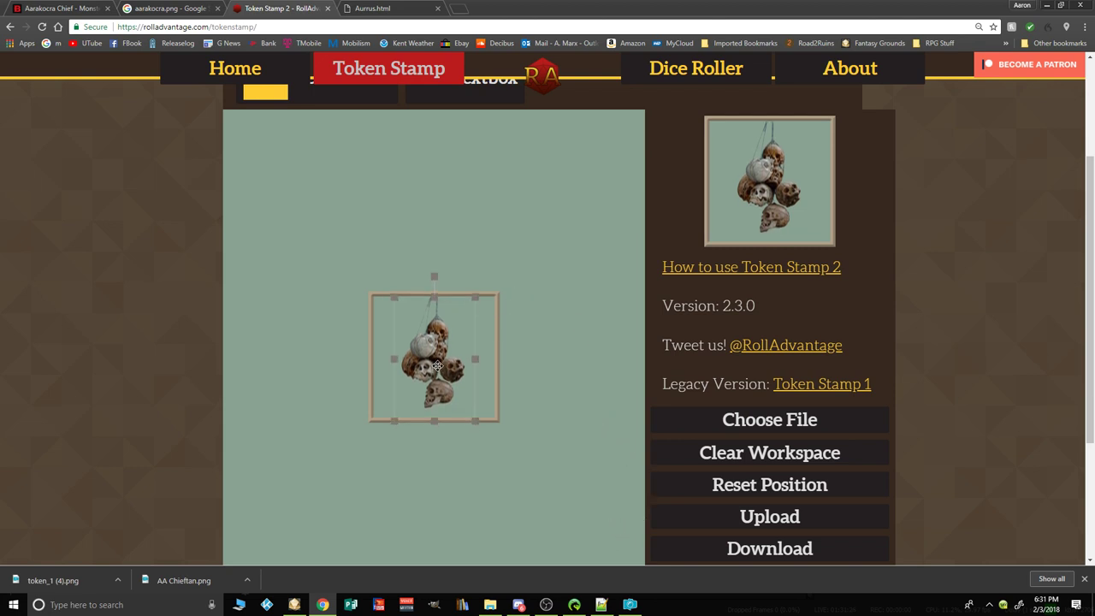
{"action": "left_click_drag", "start_coordinate": [390, 422], "coordinate": [386, 431]}
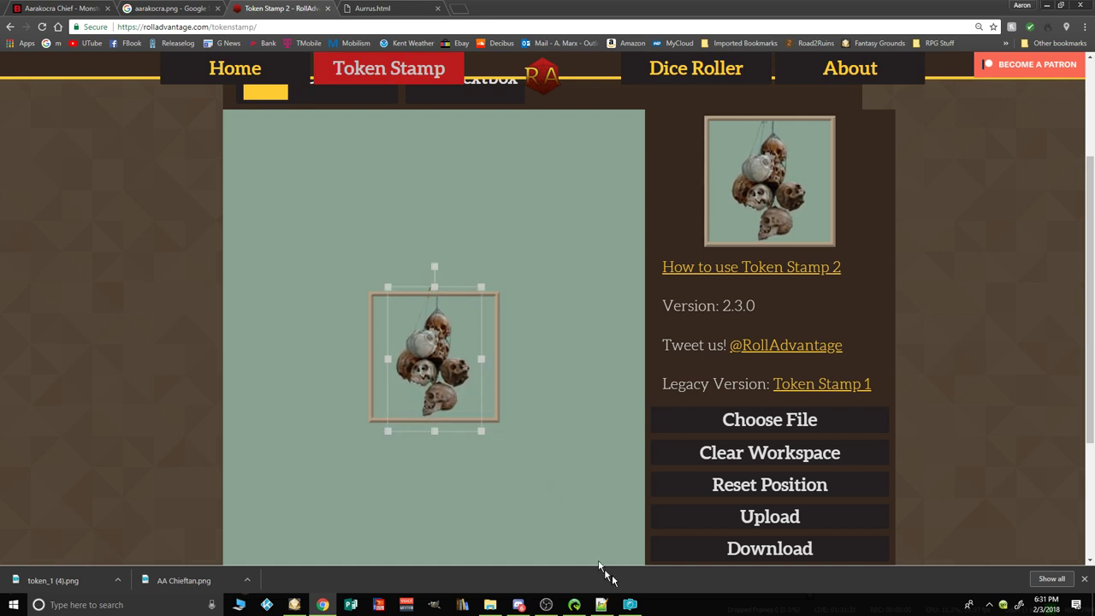
Step: Set the token's background colour to a dark grey-green and its border tint to a very dark brown
{"action": "left_click_drag", "start_coordinate": [1094, 235], "coordinate": [1094, 212]}
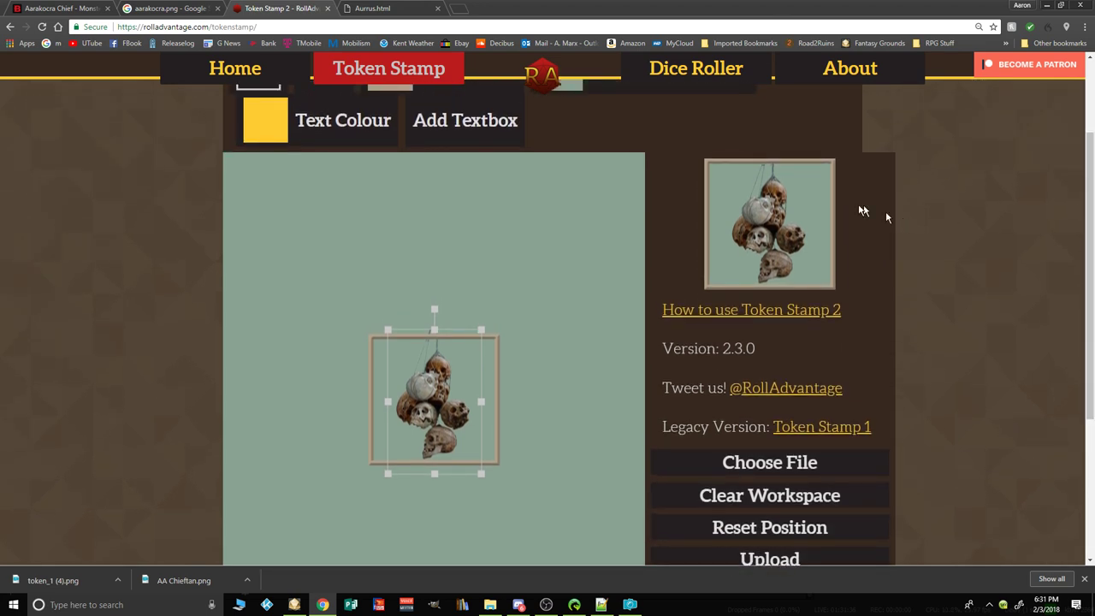
{"action": "scroll", "coordinate": [1090, 268], "scroll_direction": "up", "scroll_amount": 1}
{"action": "scroll", "coordinate": [1090, 268], "scroll_direction": "up", "scroll_amount": 2}
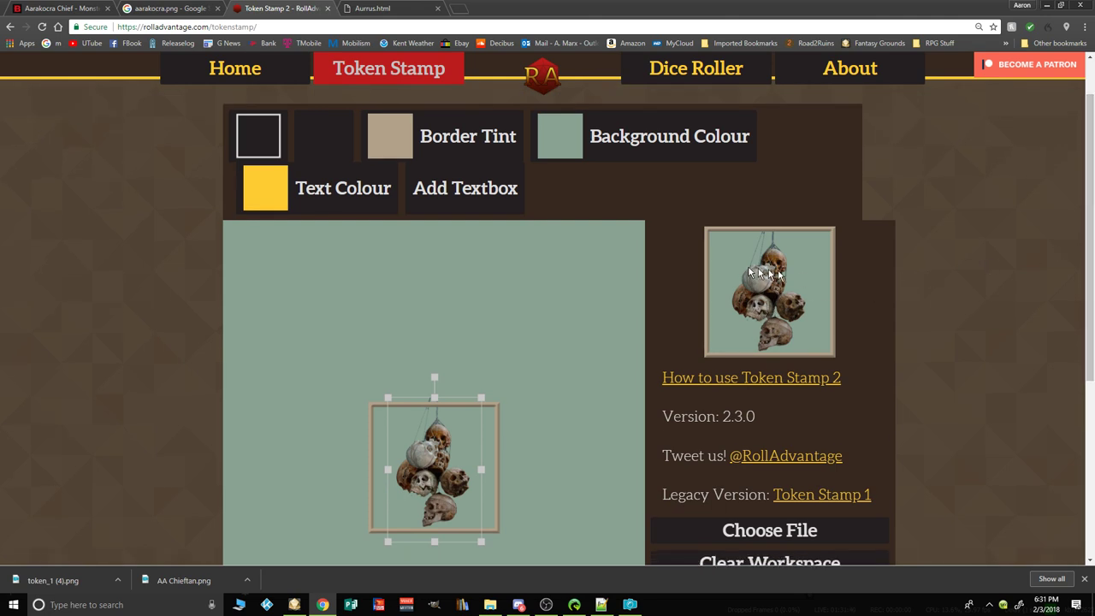
{"action": "left_click", "coordinate": [569, 145]}
{"action": "left_click_drag", "start_coordinate": [542, 196], "coordinate": [542, 215]}
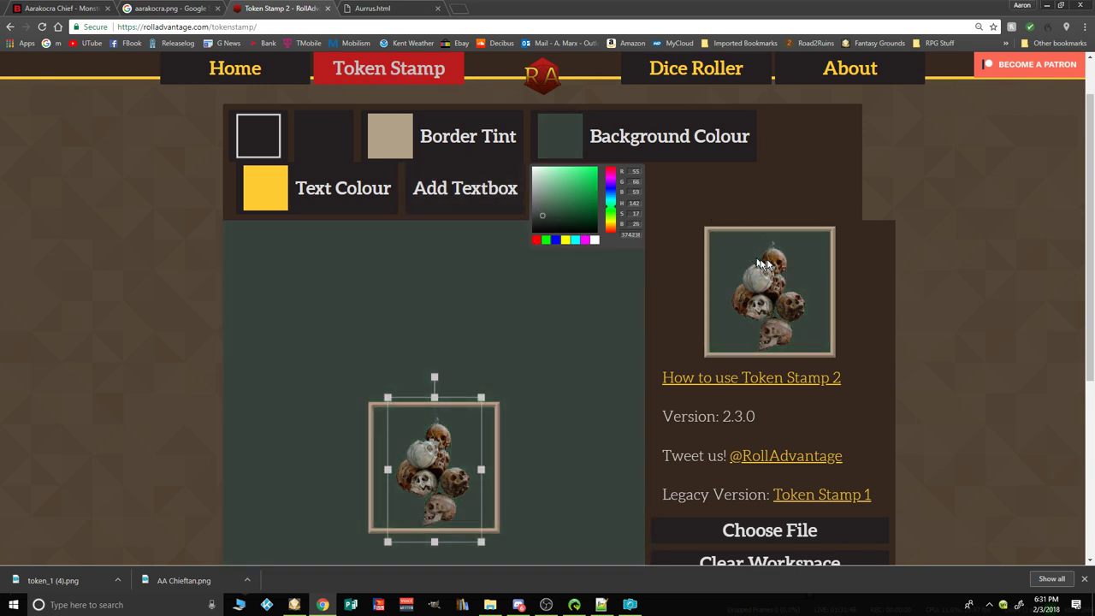
{"action": "left_click", "coordinate": [390, 138]}
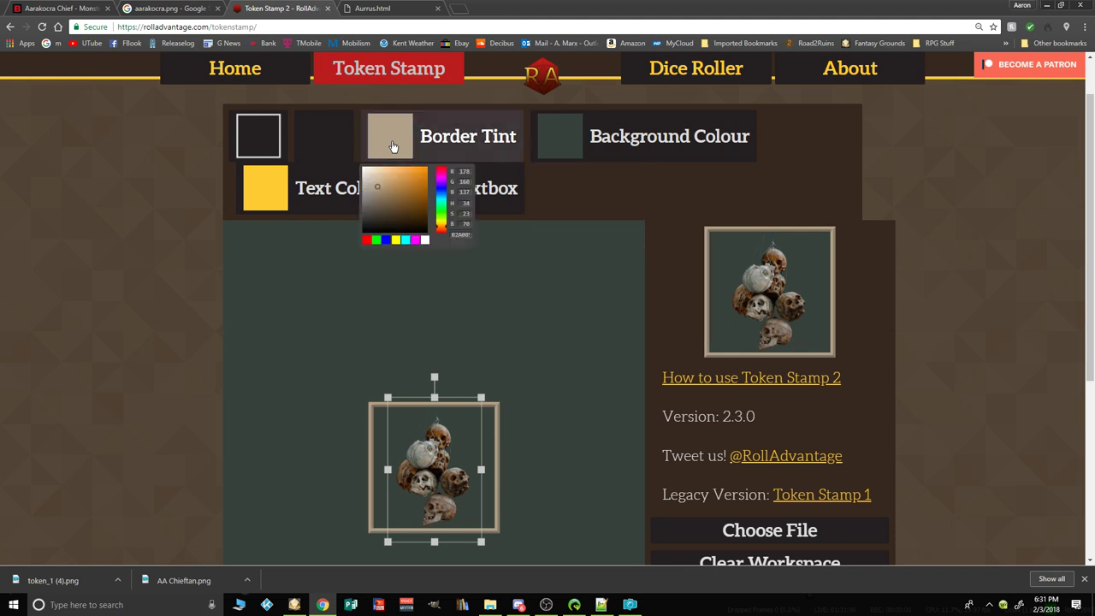
{"action": "left_click_drag", "start_coordinate": [378, 190], "coordinate": [393, 227]}
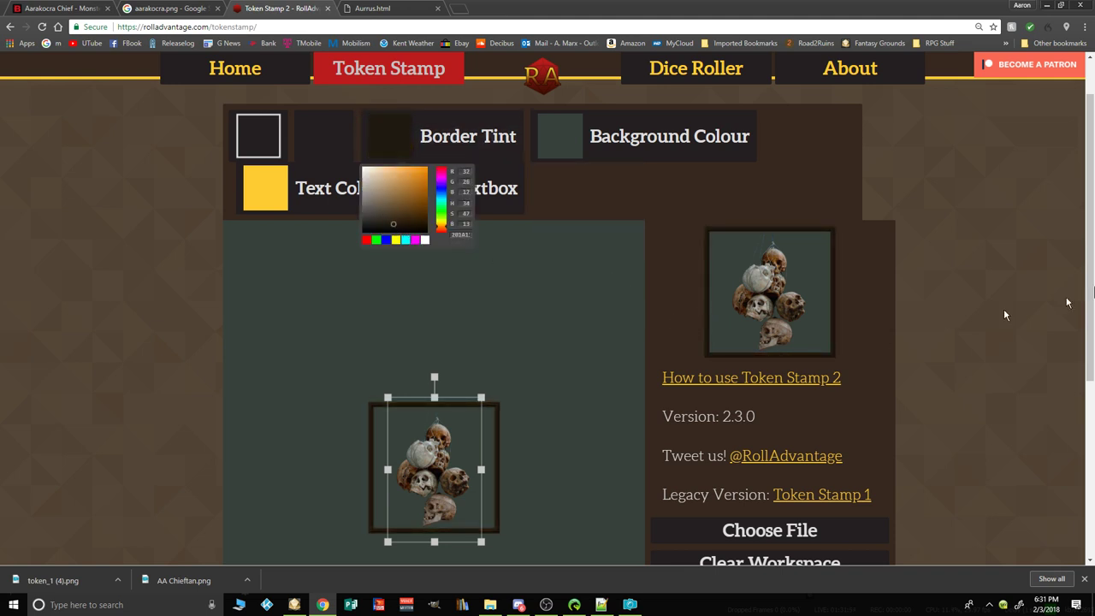
{"action": "scroll", "coordinate": [810, 291], "scroll_direction": "down", "scroll_amount": 1}
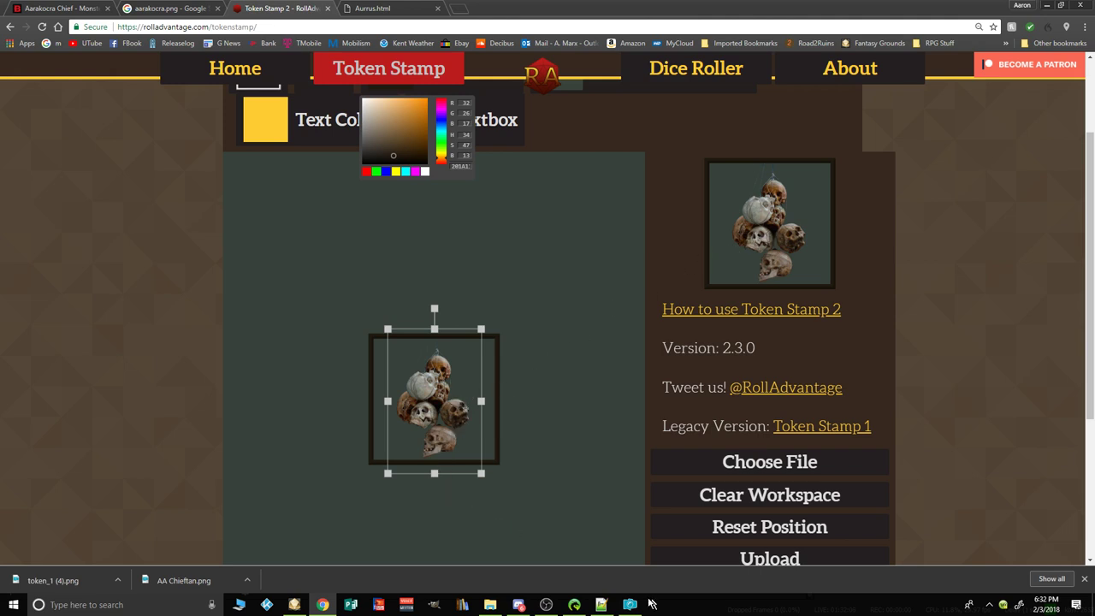
Step: Switch to Fantasy Grounds and get past the Campaign Setup window
{"action": "mouse_move", "coordinate": [635, 610]}
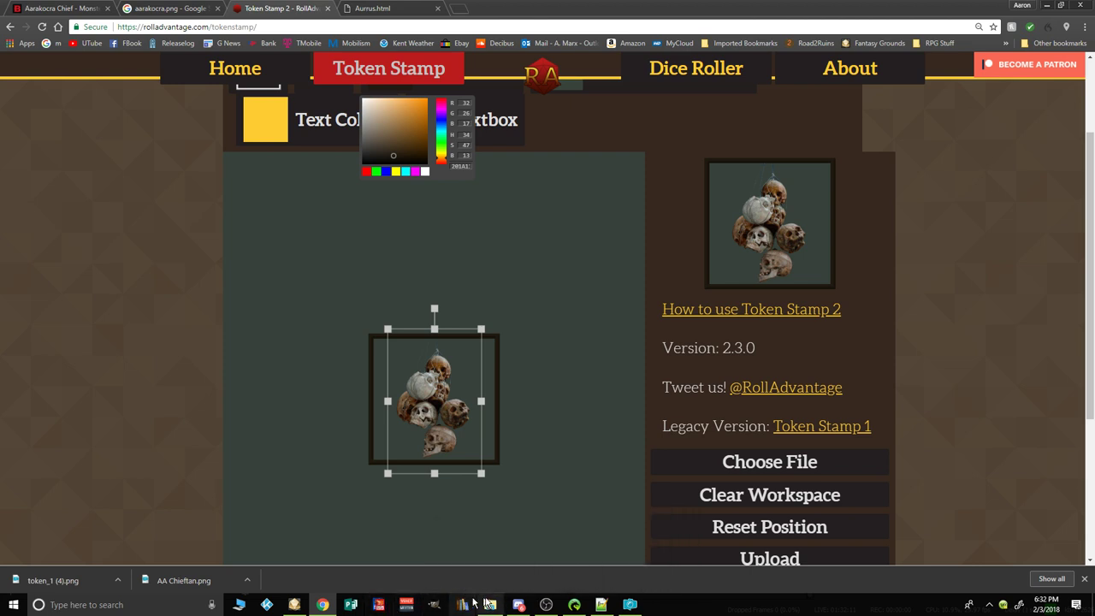
{"action": "mouse_move", "coordinate": [587, 604]}
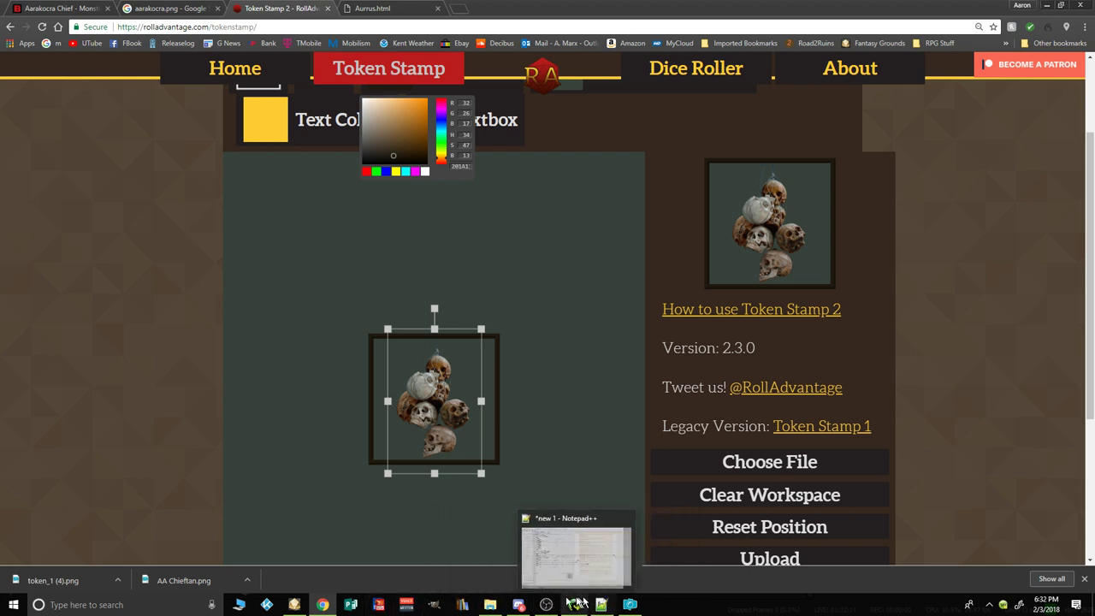
{"action": "mouse_move", "coordinate": [517, 608]}
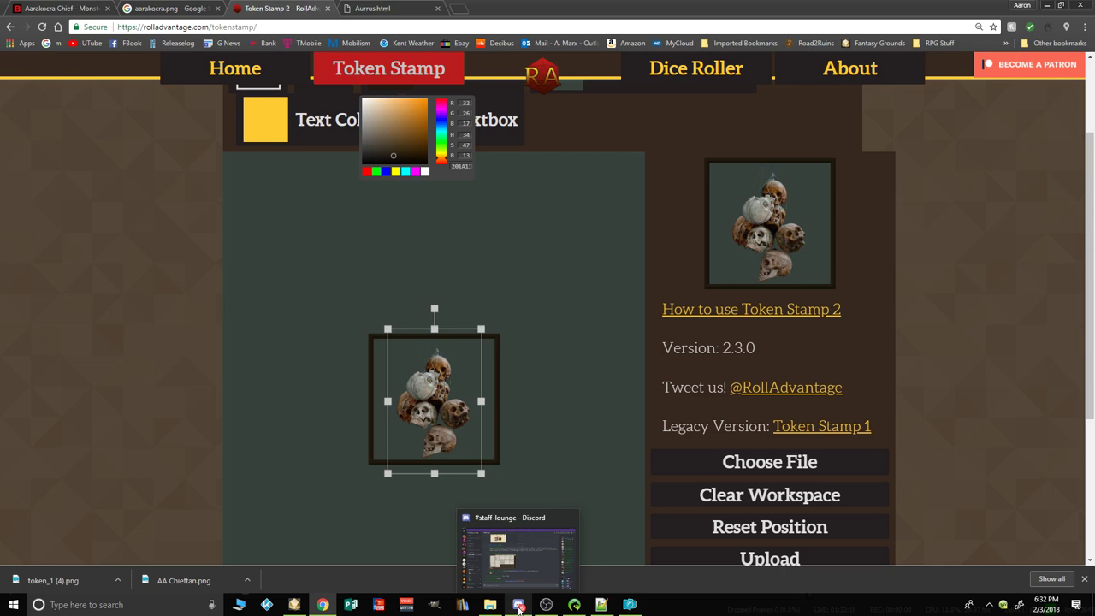
{"action": "mouse_move", "coordinate": [505, 567]}
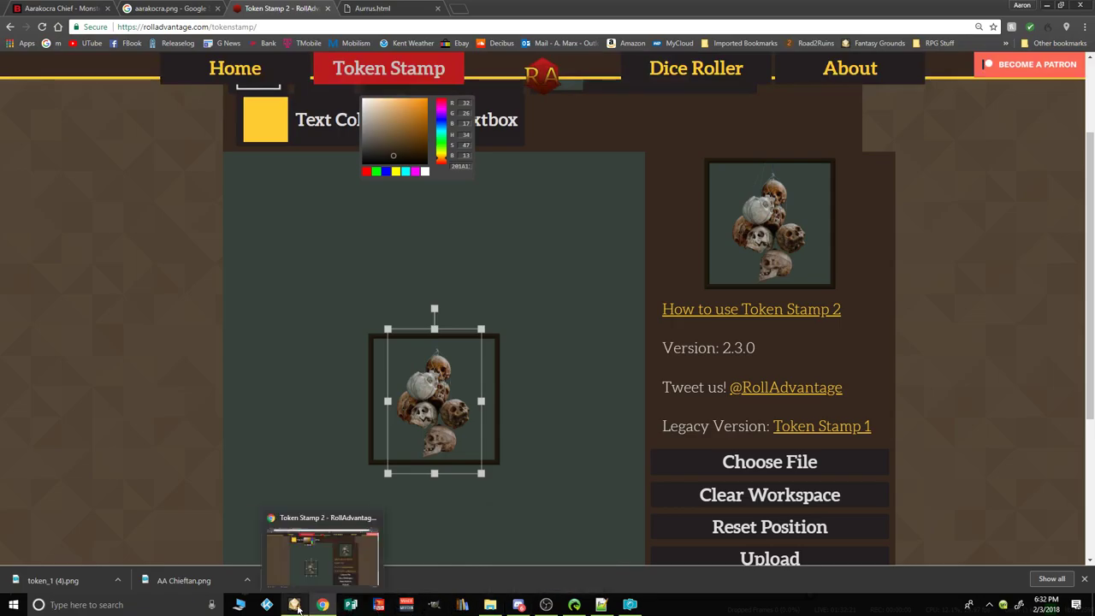
{"action": "left_click", "coordinate": [295, 605]}
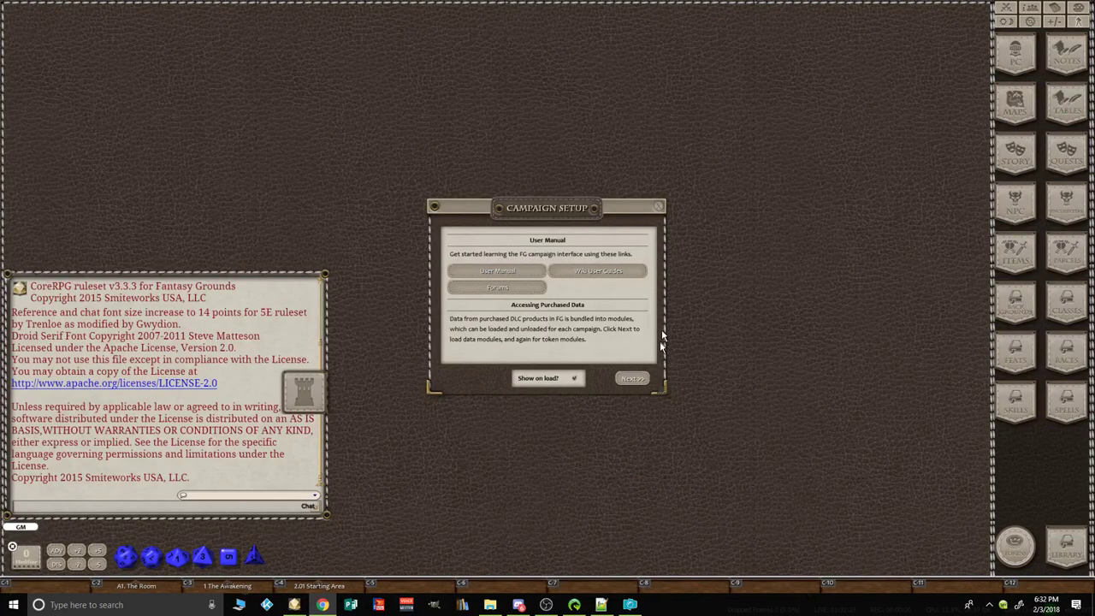
{"action": "left_click", "coordinate": [633, 379]}
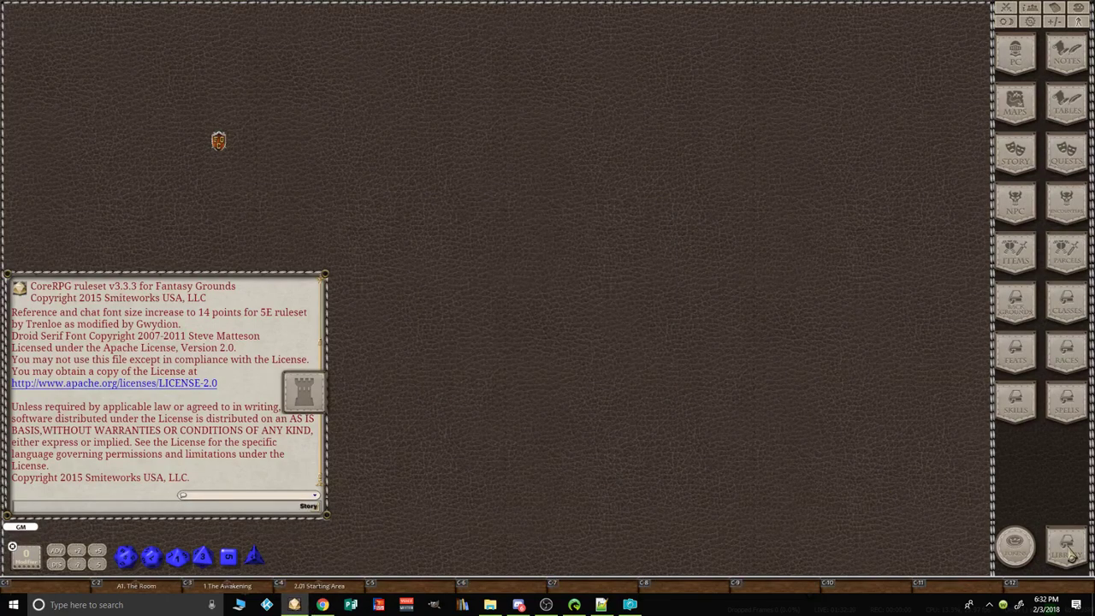
Step: Load the Test01 data module from the library, filtering the module list by "test", and close the module list
{"action": "left_click", "coordinate": [1068, 547]}
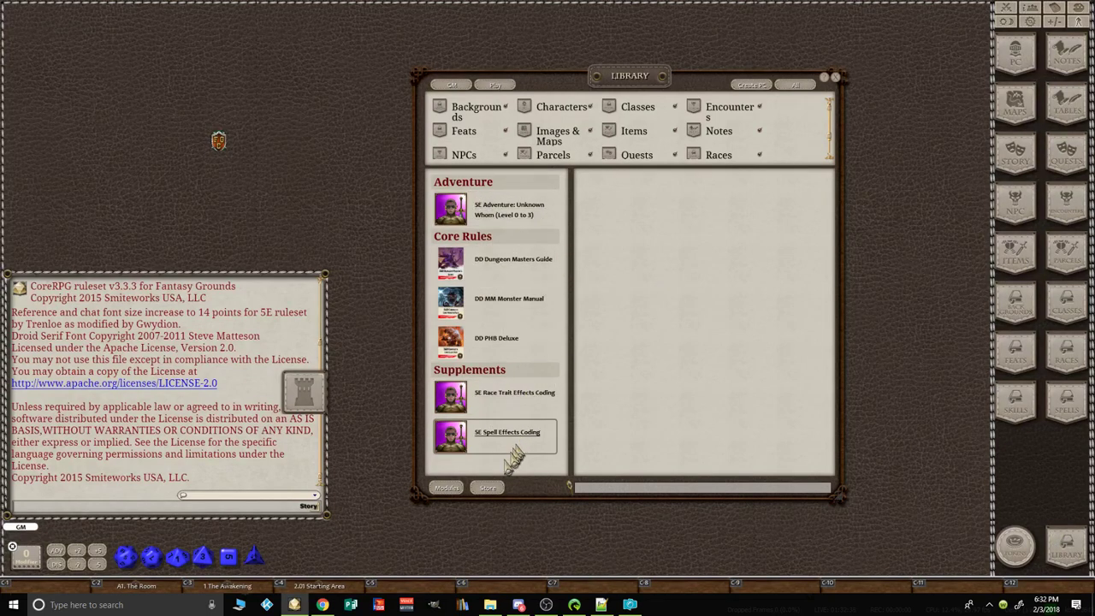
{"action": "left_click", "coordinate": [447, 487]}
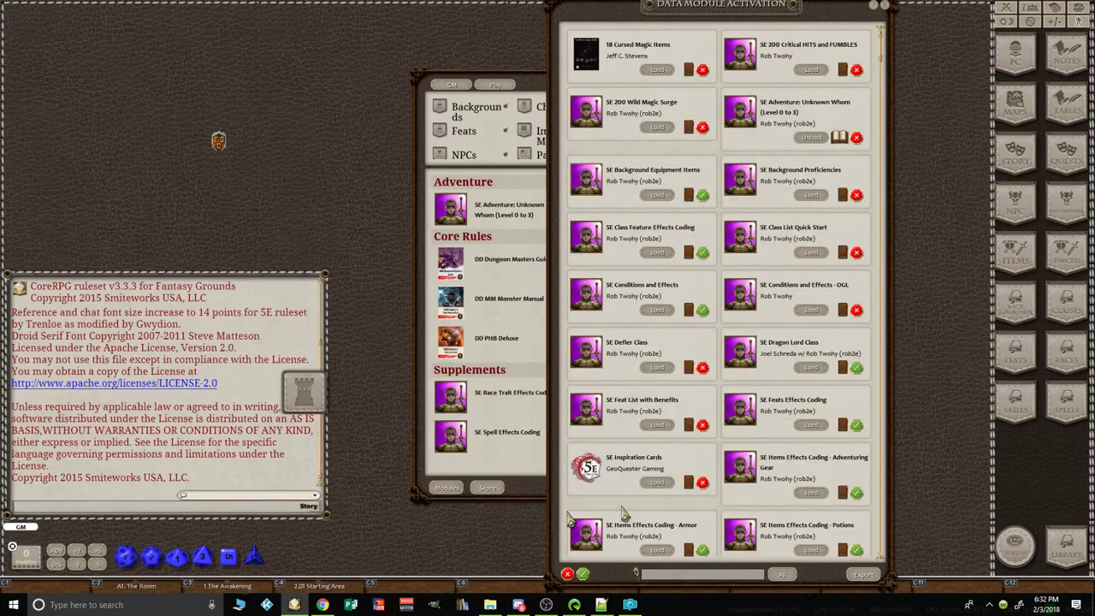
{"action": "left_click", "coordinate": [709, 575]}
{"action": "type", "text": "test"}
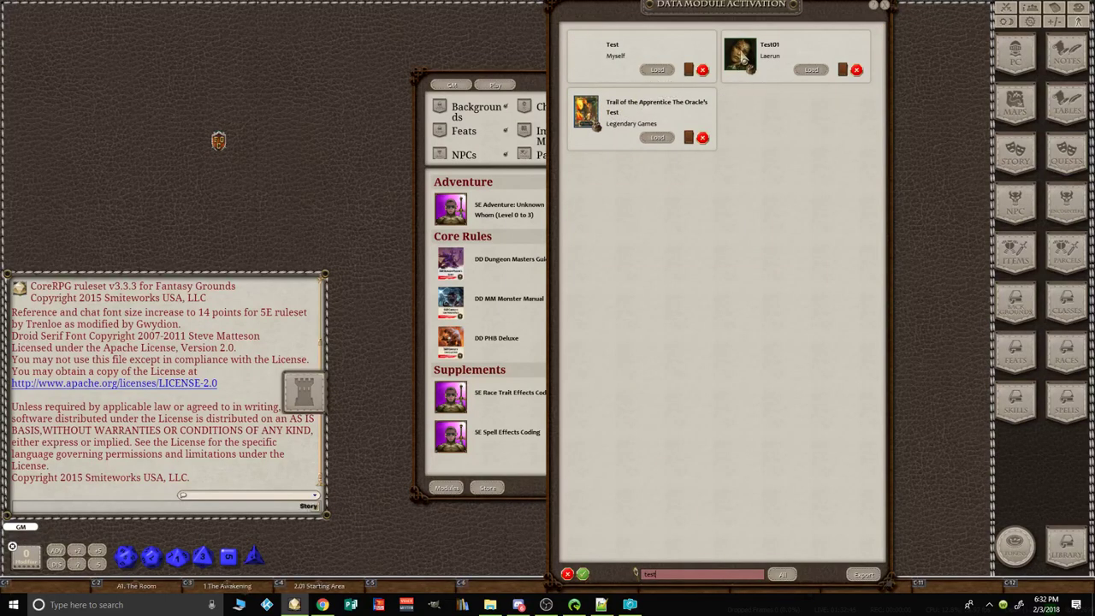
{"action": "left_click", "coordinate": [811, 70]}
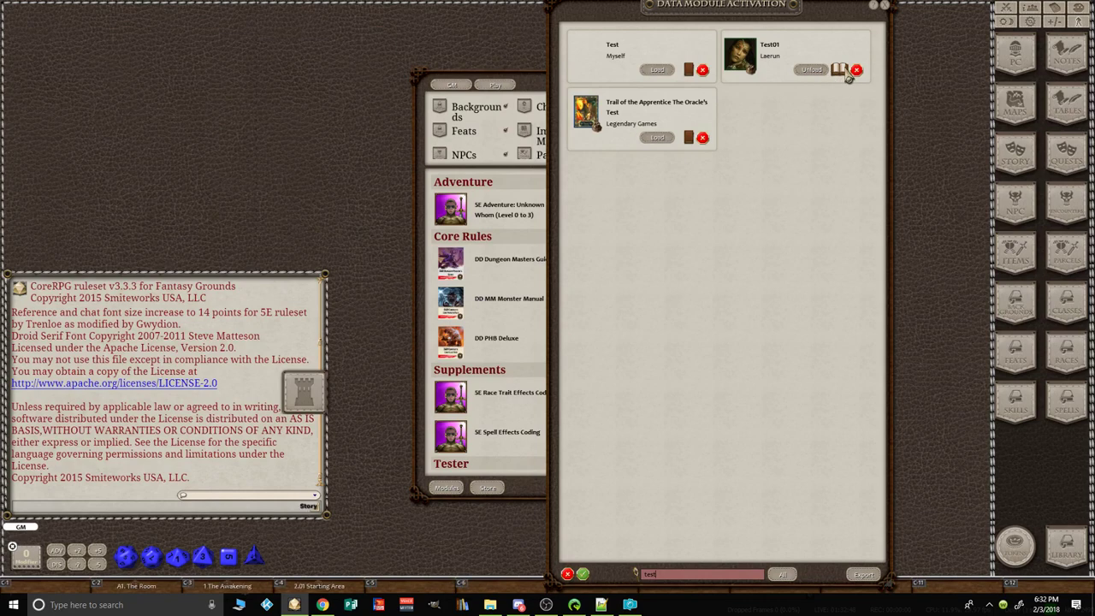
{"action": "left_click", "coordinate": [885, 5]}
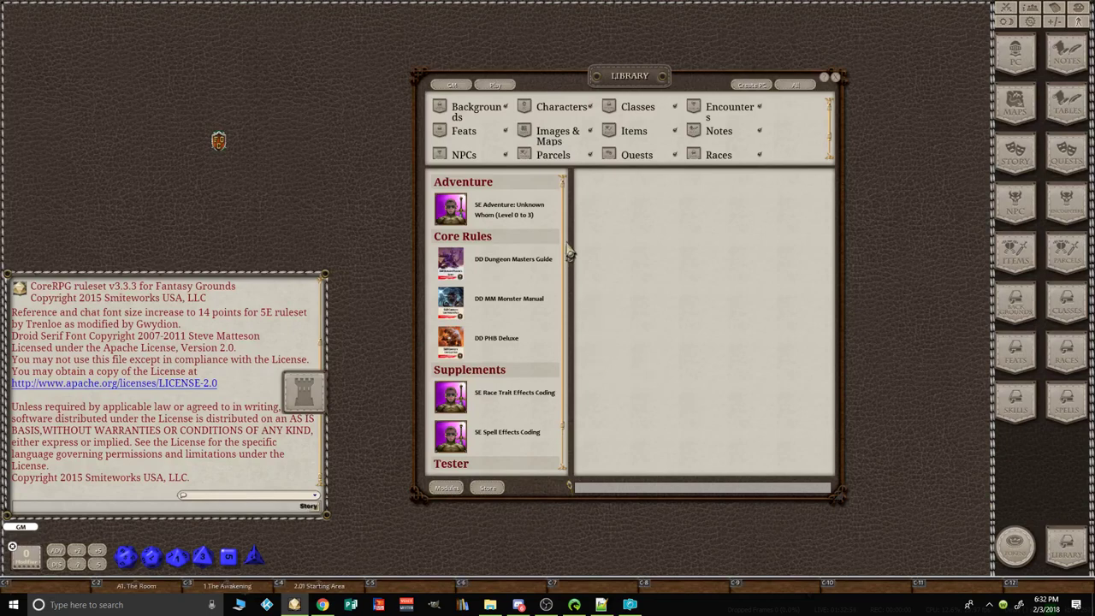
Step: Open the Aurrus record from the Test01 module's alphabetical NPC index, enlarging the NPCs window on the way
{"action": "scroll", "coordinate": [568, 364], "scroll_direction": "down", "scroll_amount": 1}
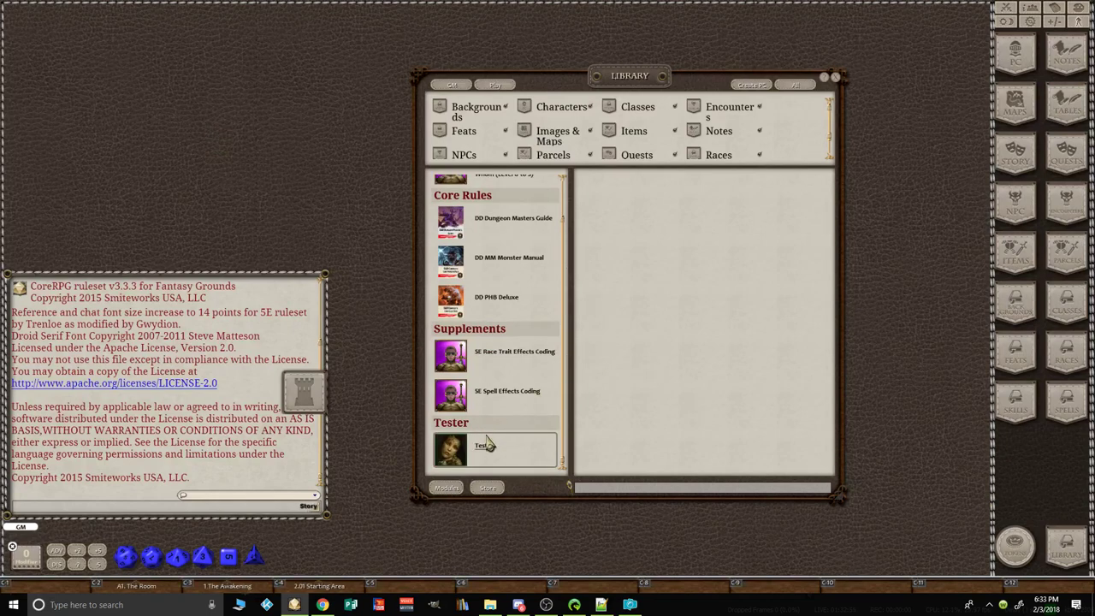
{"action": "left_click", "coordinate": [460, 452]}
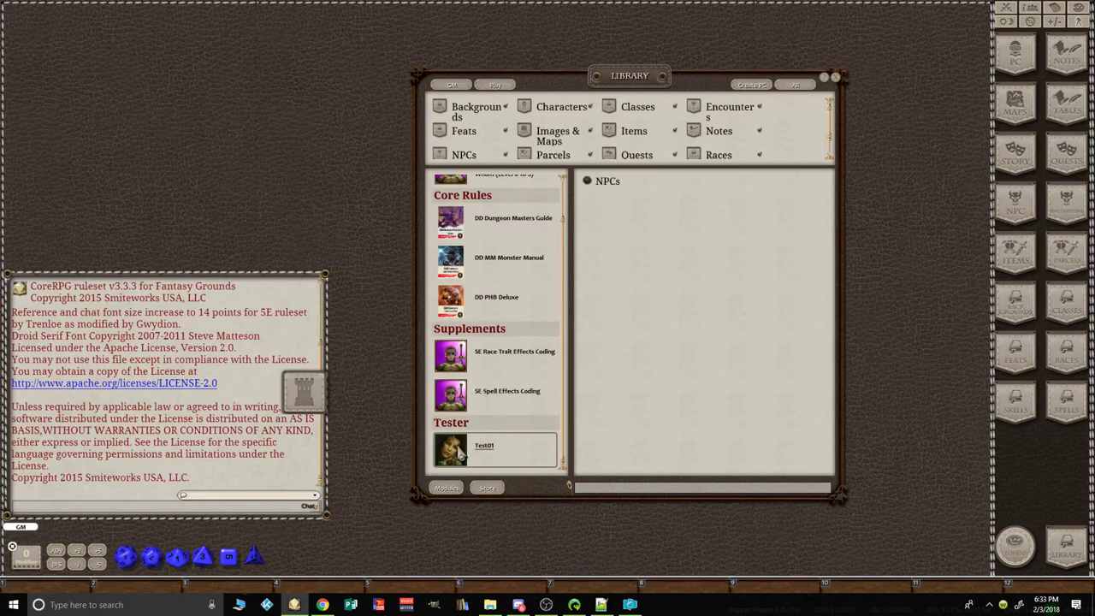
{"action": "left_click", "coordinate": [590, 183]}
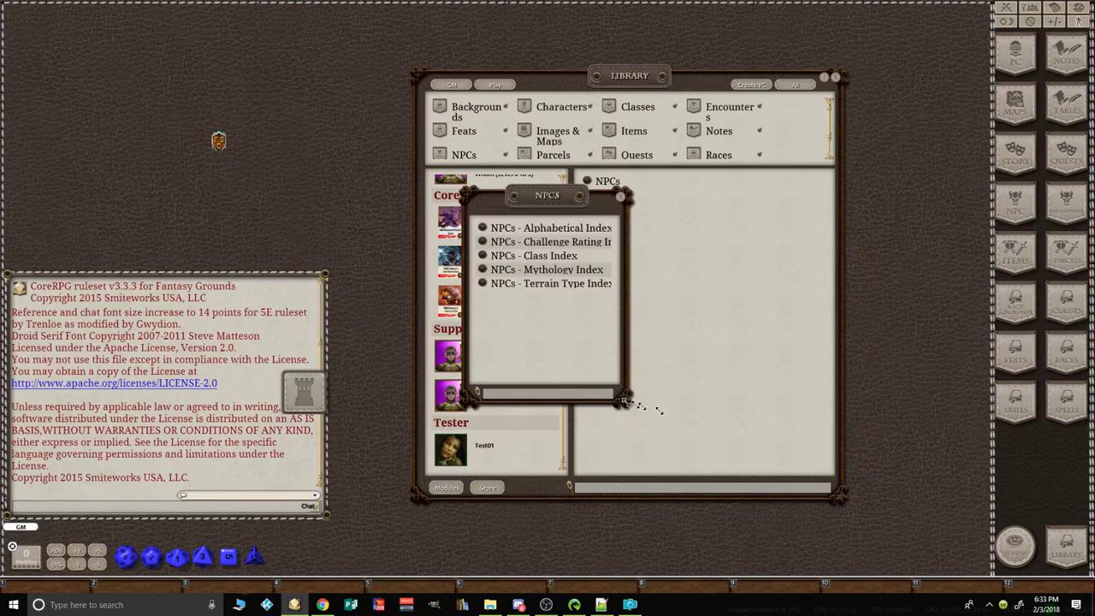
{"action": "left_click_drag", "start_coordinate": [628, 402], "coordinate": [780, 465]}
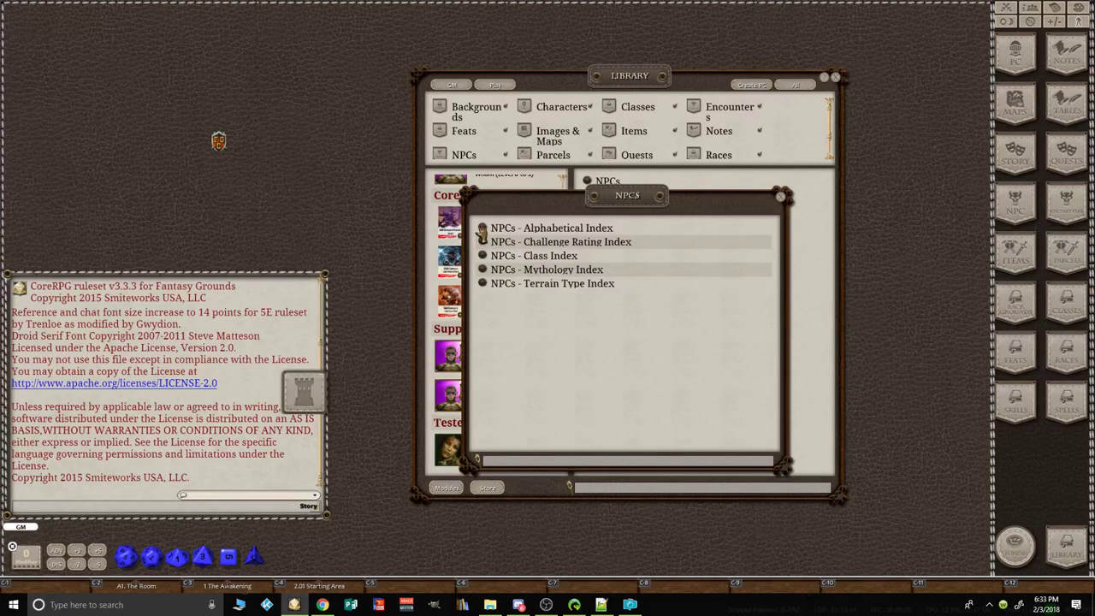
{"action": "left_click", "coordinate": [482, 229]}
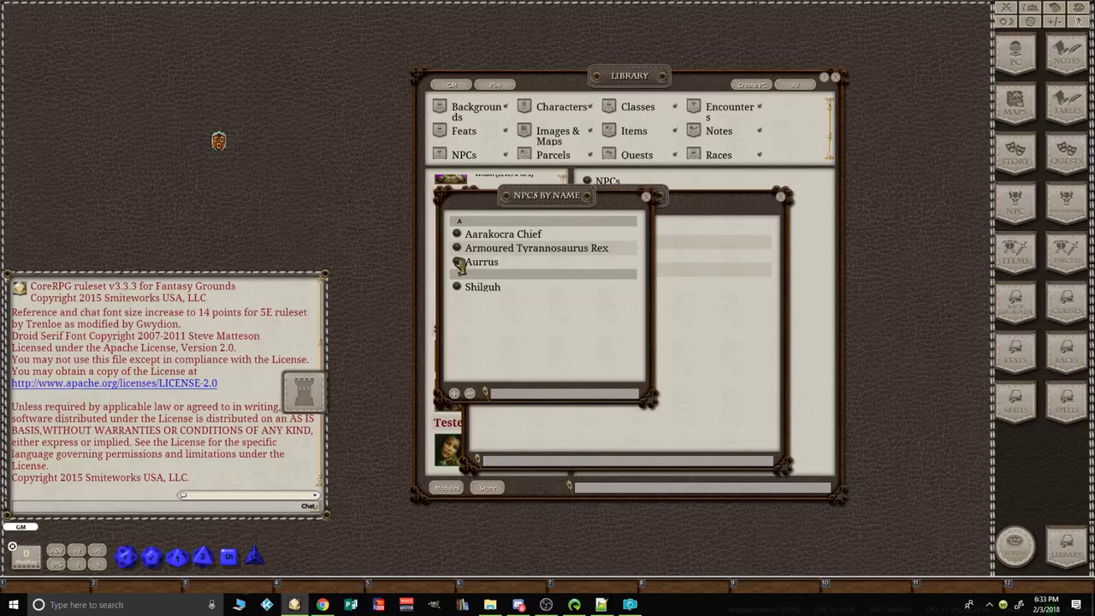
{"action": "left_click", "coordinate": [459, 263]}
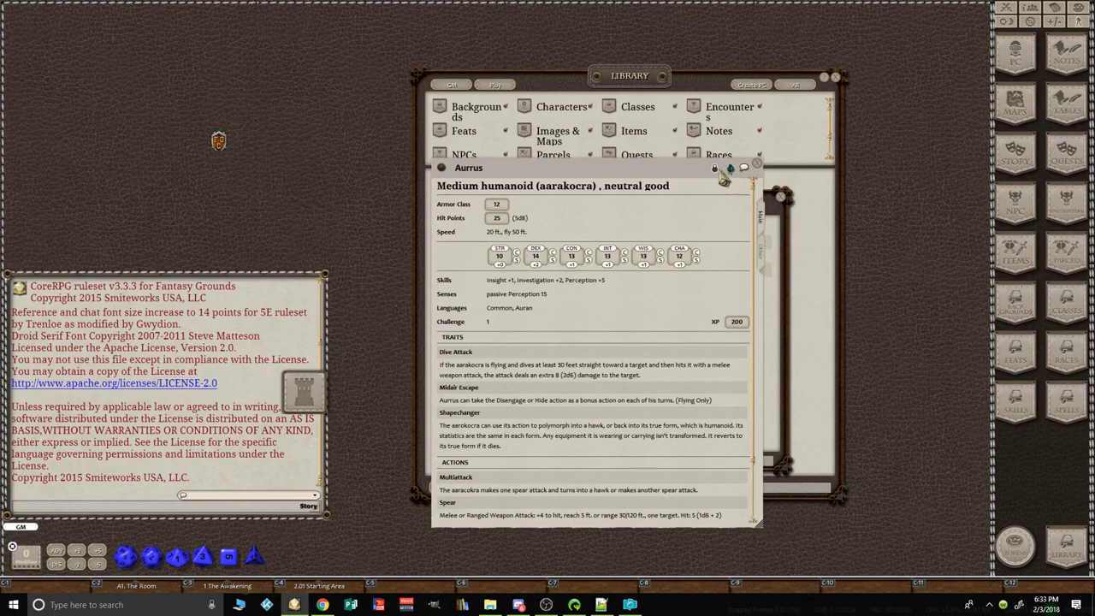
Step: Check Aurrus's stat block in its unlocked form, lock it again and look through the traits and actions
{"action": "left_click", "coordinate": [717, 170]}
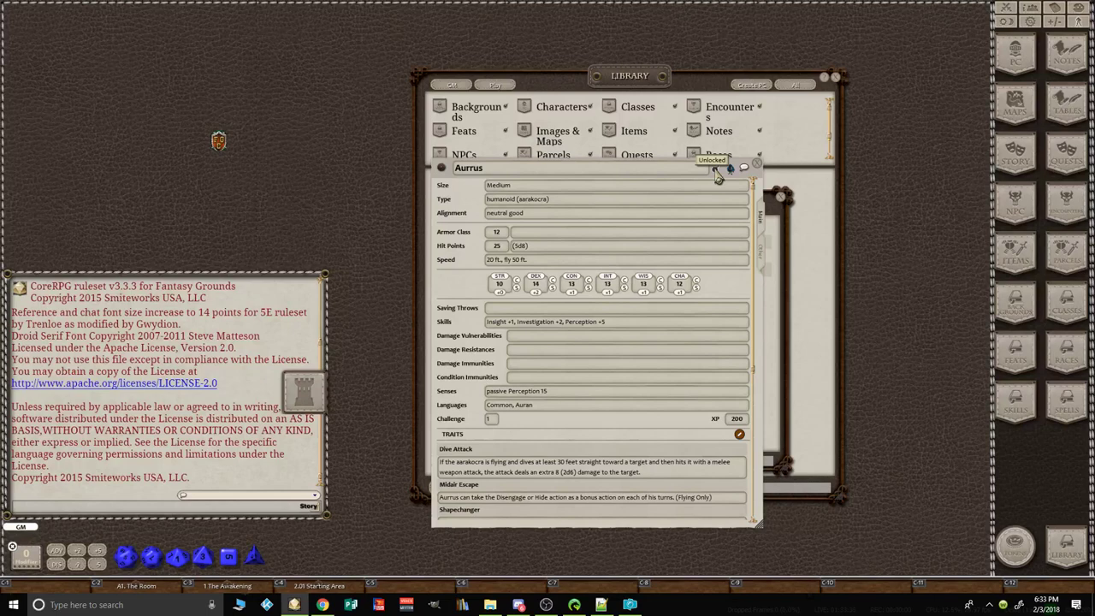
{"action": "left_click", "coordinate": [716, 170]}
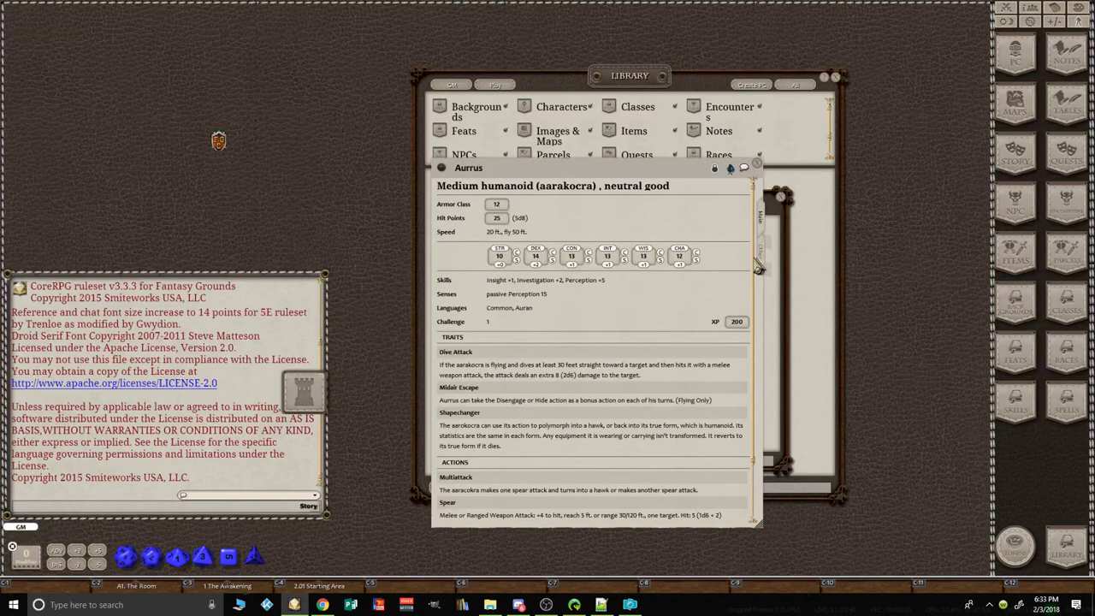
{"action": "scroll", "coordinate": [758, 283], "scroll_direction": "down", "scroll_amount": 3}
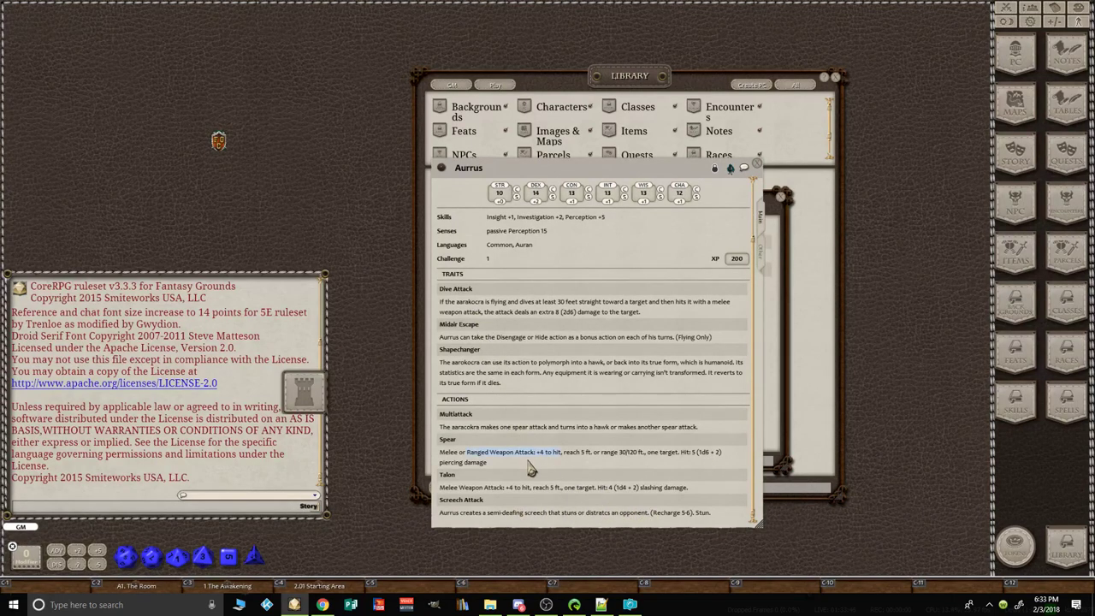
Step: Unlock Aurrus's descriptive notes and delete the stray formatting codes in front of "Arrus is a dive bombing chieftan of the..."
{"action": "left_click", "coordinate": [763, 262]}
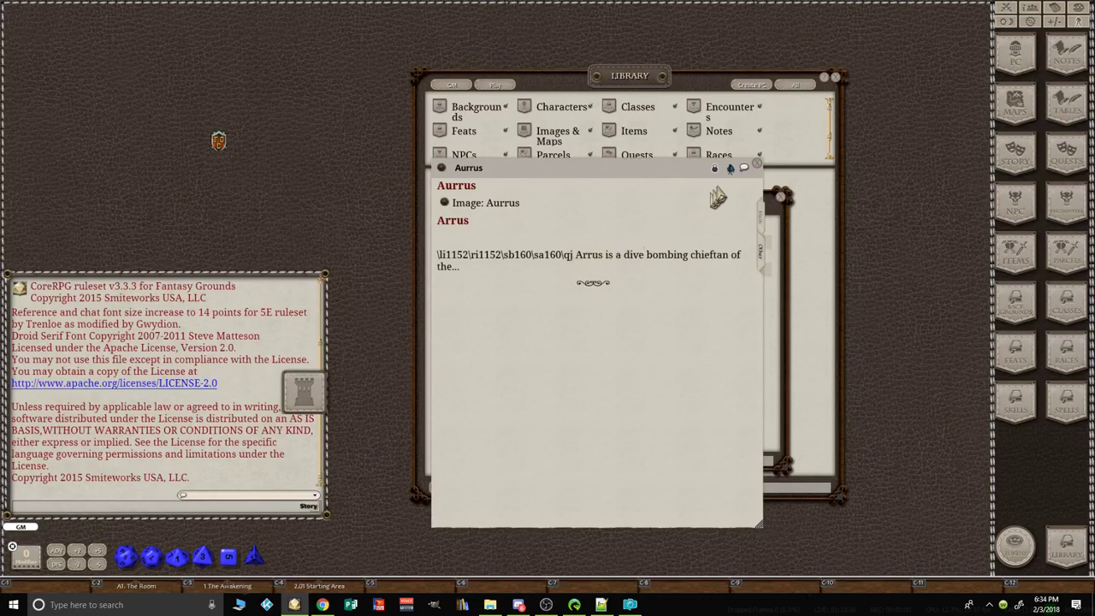
{"action": "left_click", "coordinate": [715, 169]}
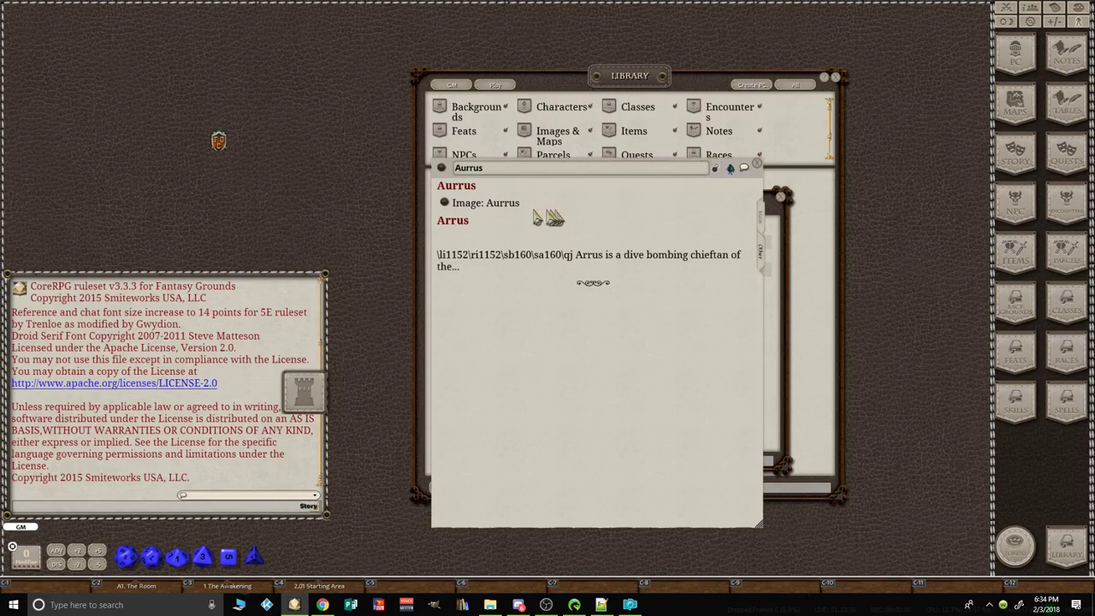
{"action": "left_click_drag", "start_coordinate": [577, 261], "coordinate": [445, 269]}
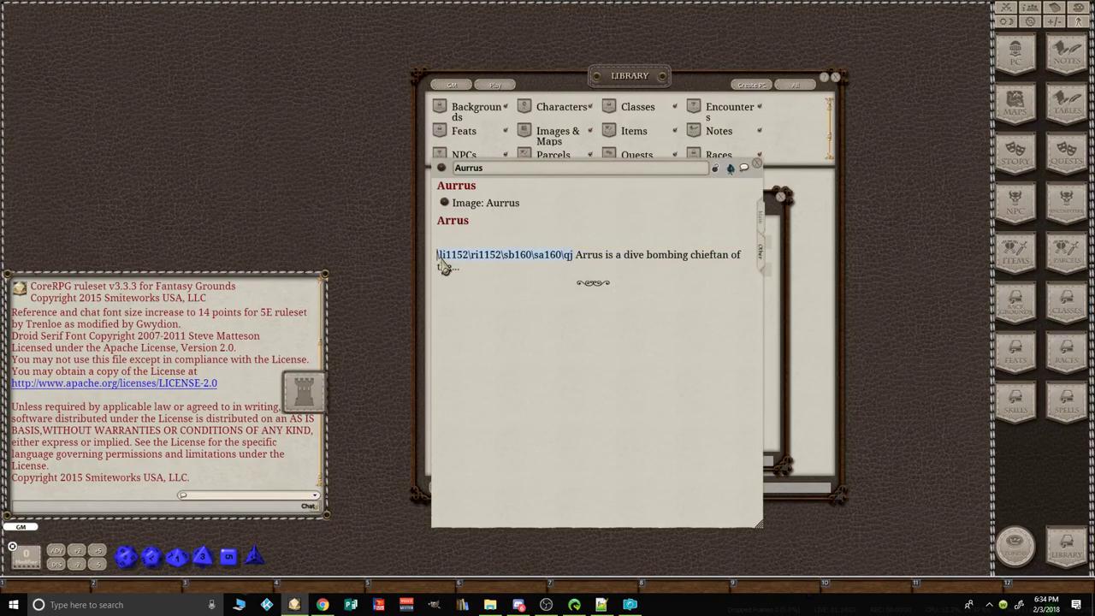
{"action": "key", "text": "BackSpace"}
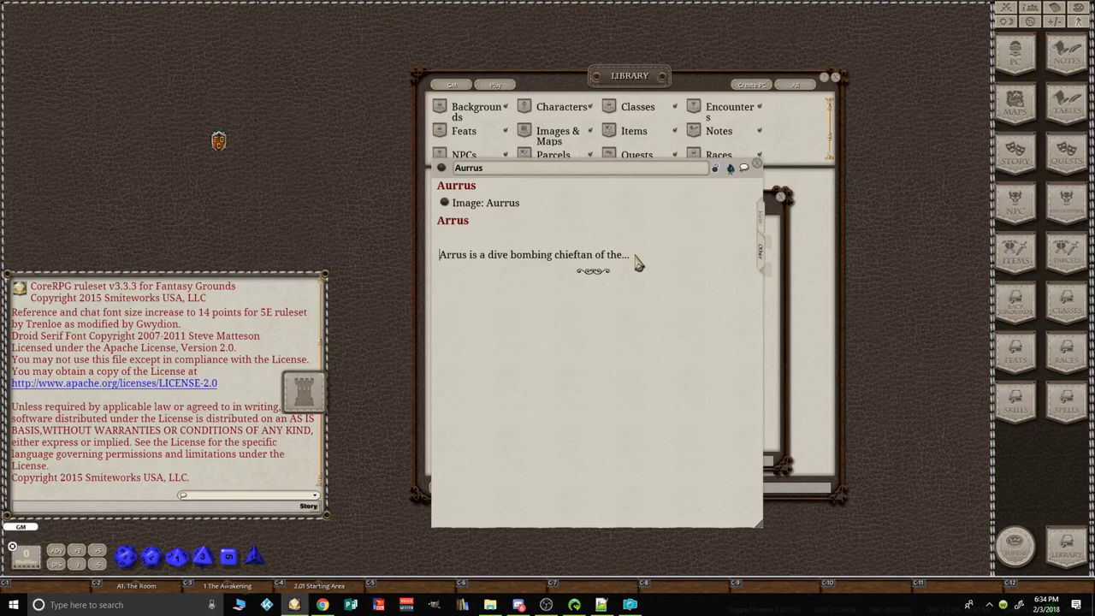
Step: Format Aurrus's description line as a boxed chat frame and send its text to the chat
{"action": "left_click_drag", "start_coordinate": [637, 263], "coordinate": [439, 257]}
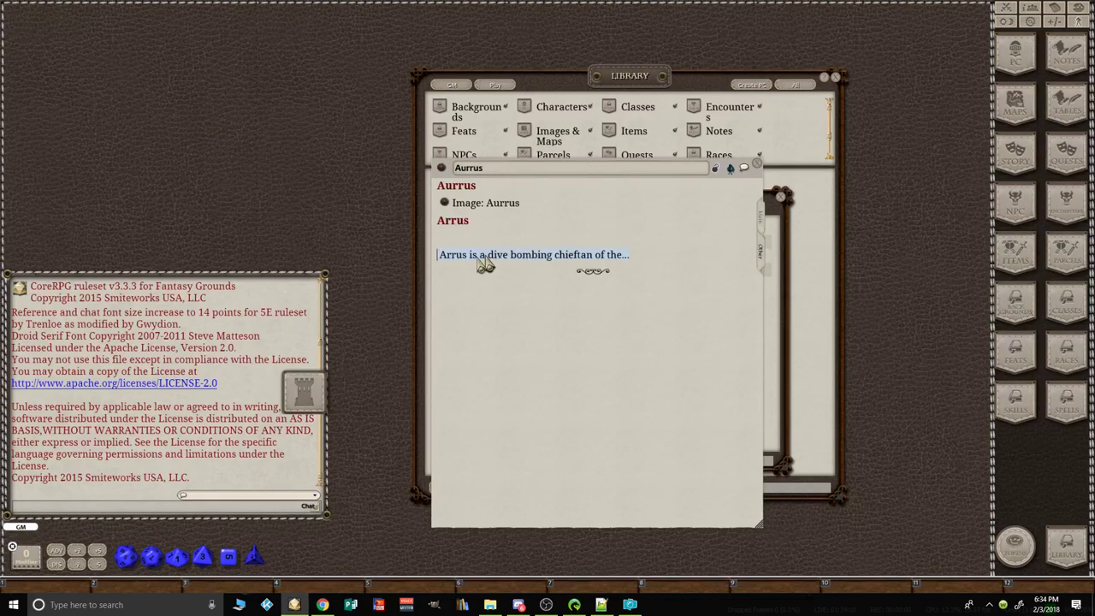
{"action": "right_click", "coordinate": [484, 260]}
{"action": "left_click", "coordinate": [485, 257]}
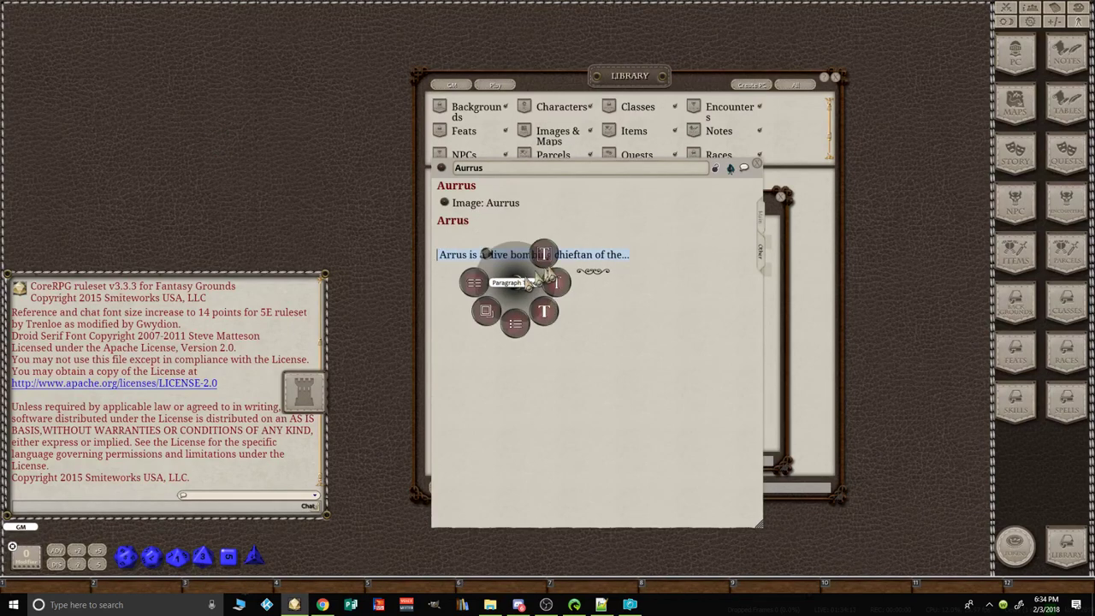
{"action": "left_click", "coordinate": [556, 261]}
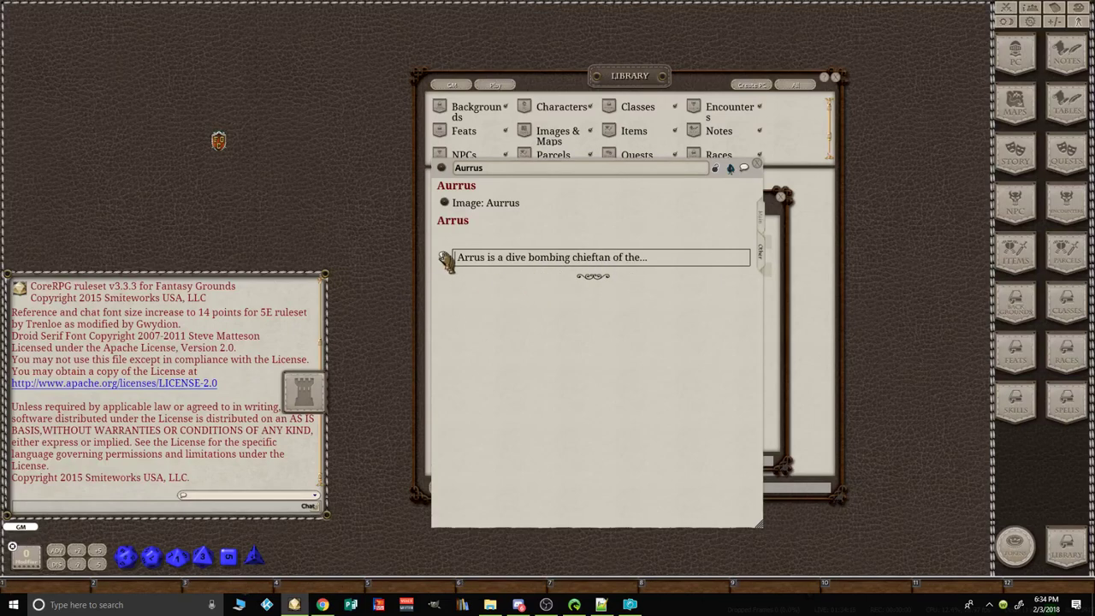
{"action": "left_click", "coordinate": [444, 259]}
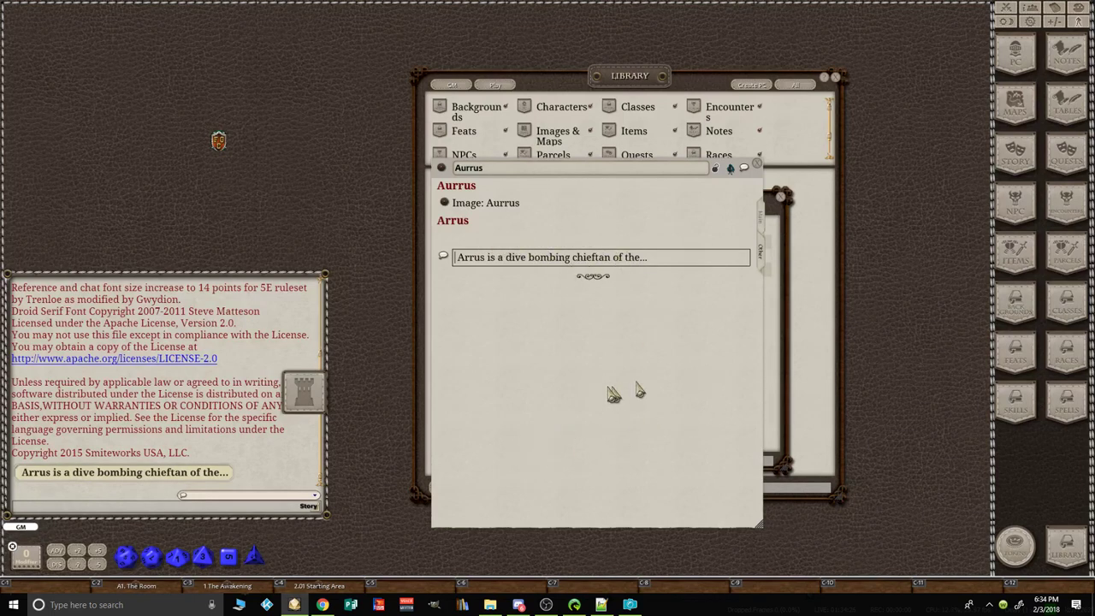
Step: Test the image link in Aurrus's notes, and close the console and the image window
{"action": "left_click", "coordinate": [446, 204]}
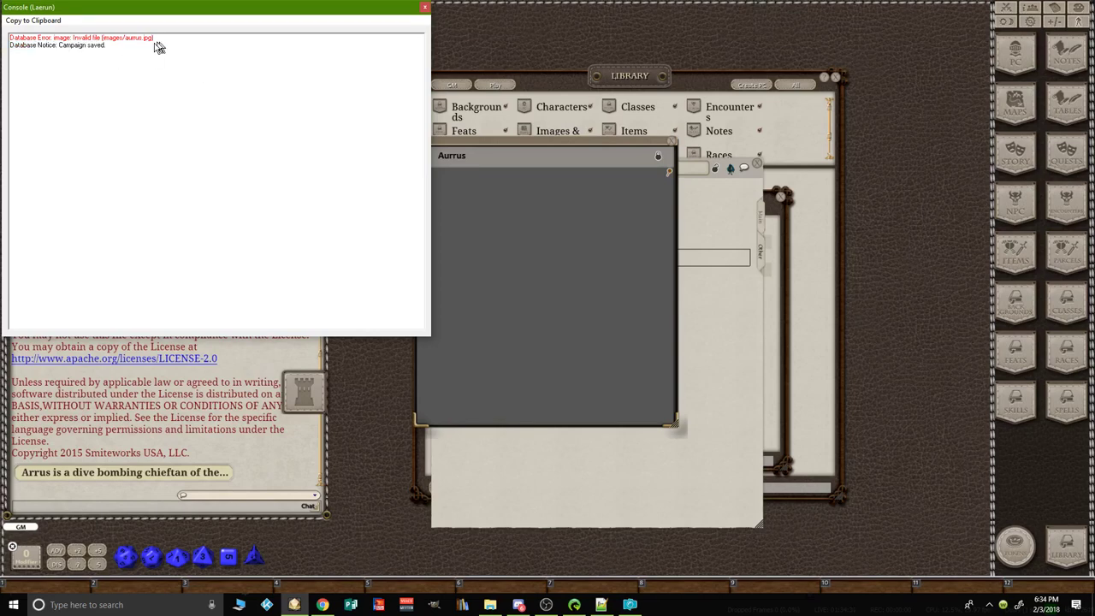
{"action": "left_click", "coordinate": [425, 8]}
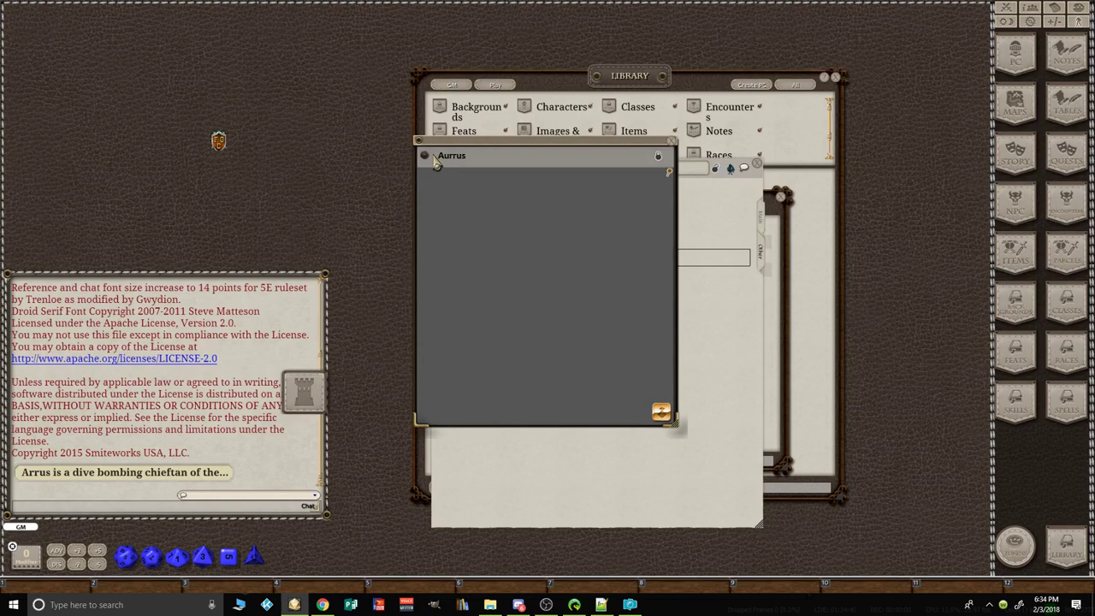
{"action": "left_click", "coordinate": [674, 143]}
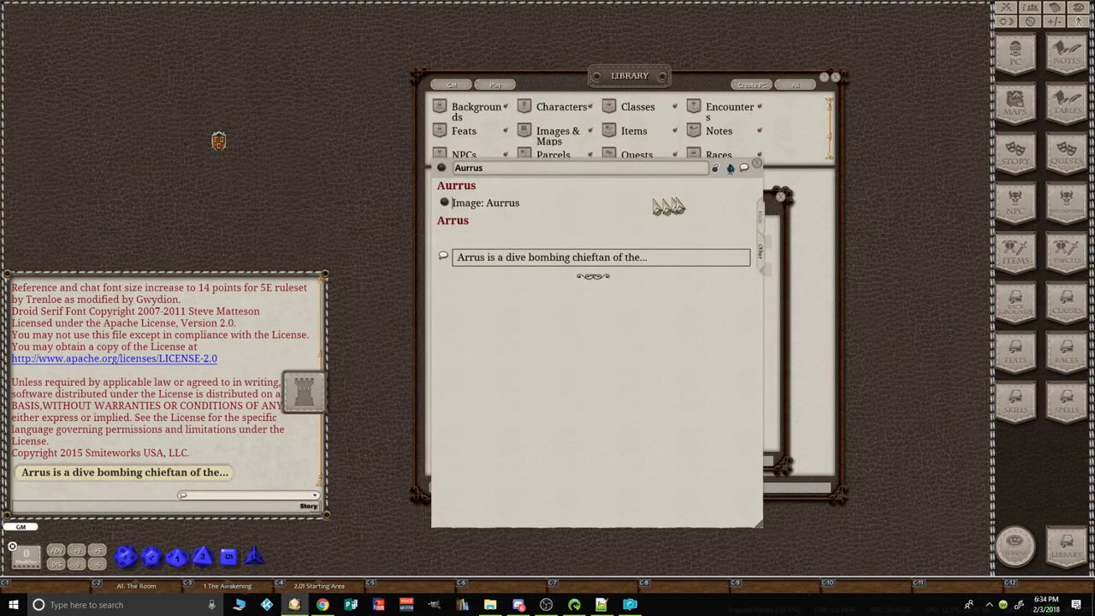
Step: Lock the Aurrus record, return to its main stats and close it
{"action": "left_click", "coordinate": [714, 168]}
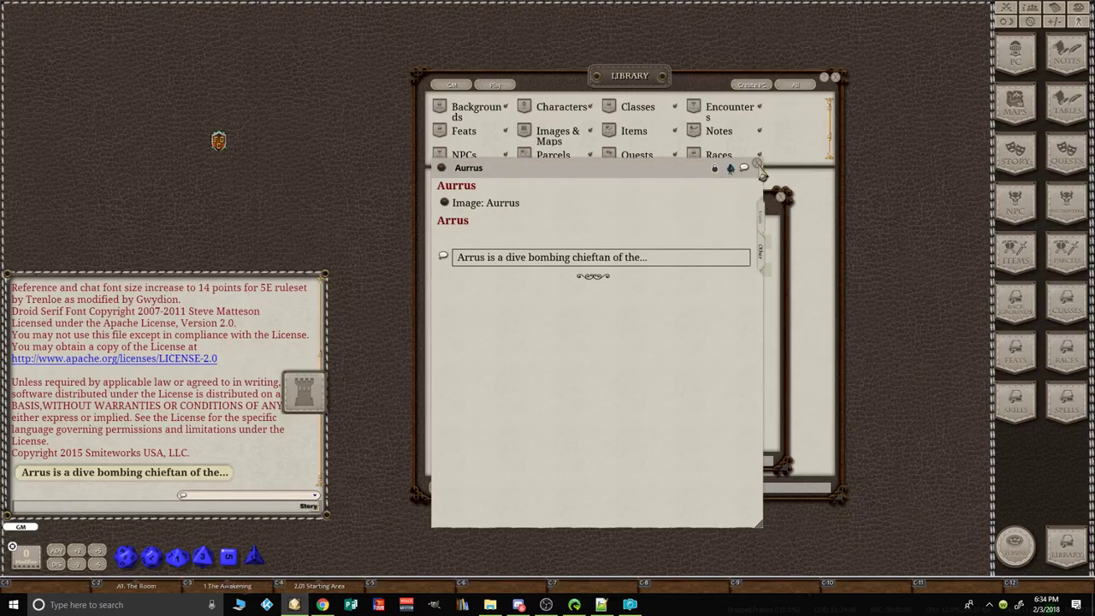
{"action": "left_click", "coordinate": [764, 222]}
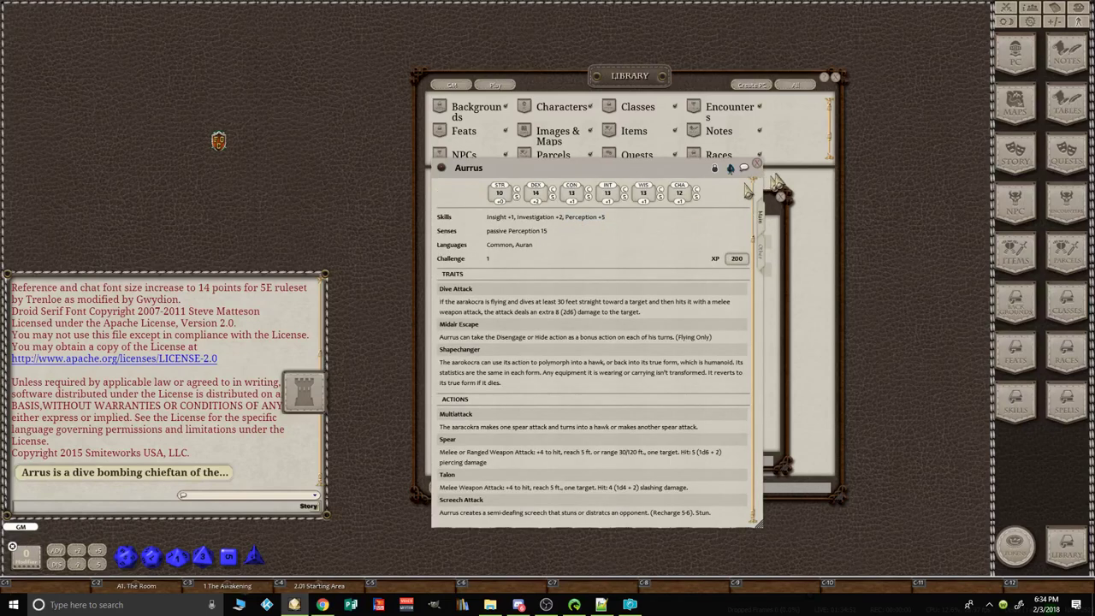
{"action": "left_click", "coordinate": [758, 164]}
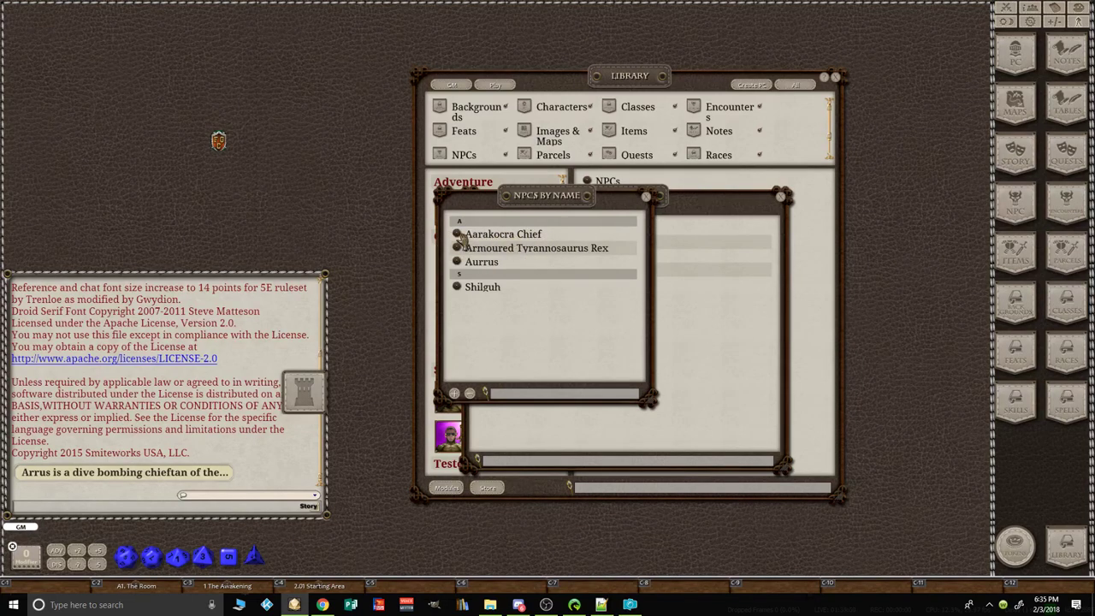
Step: Open the Aarakocra Chief and Armoured Tyrannosaurus Rex records and place them on either side of the NPC list
{"action": "left_click", "coordinate": [460, 236]}
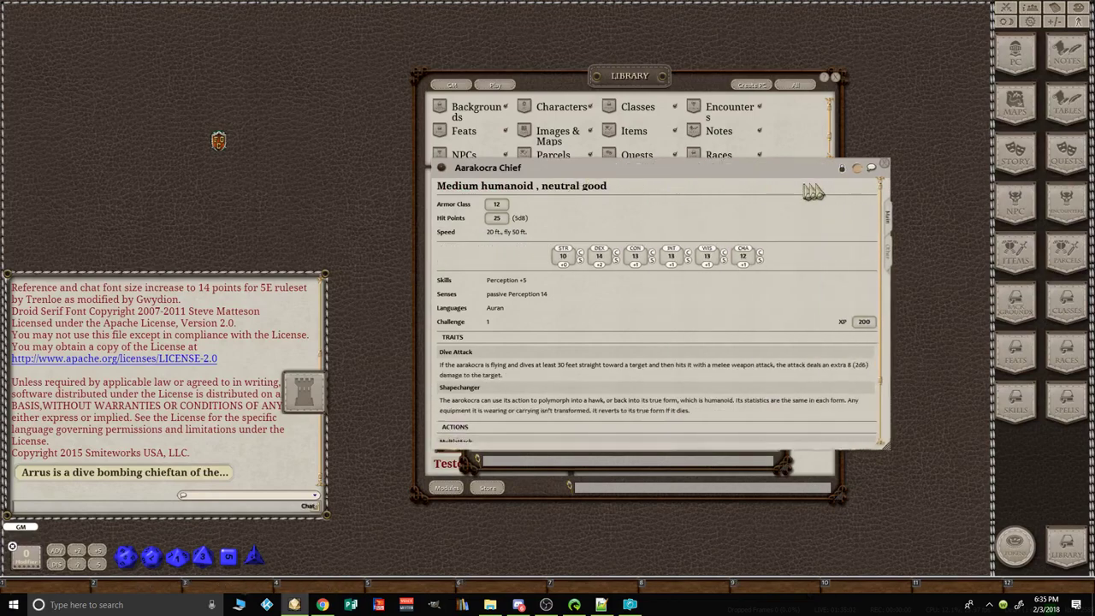
{"action": "left_click_drag", "start_coordinate": [526, 171], "coordinate": [817, 128]}
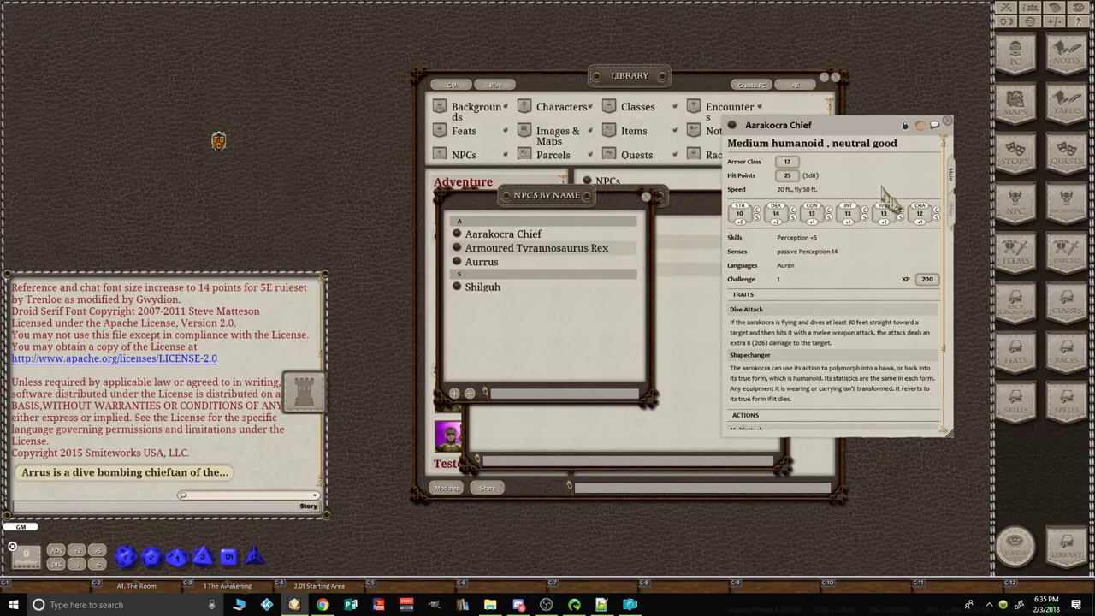
{"action": "left_click", "coordinate": [457, 250]}
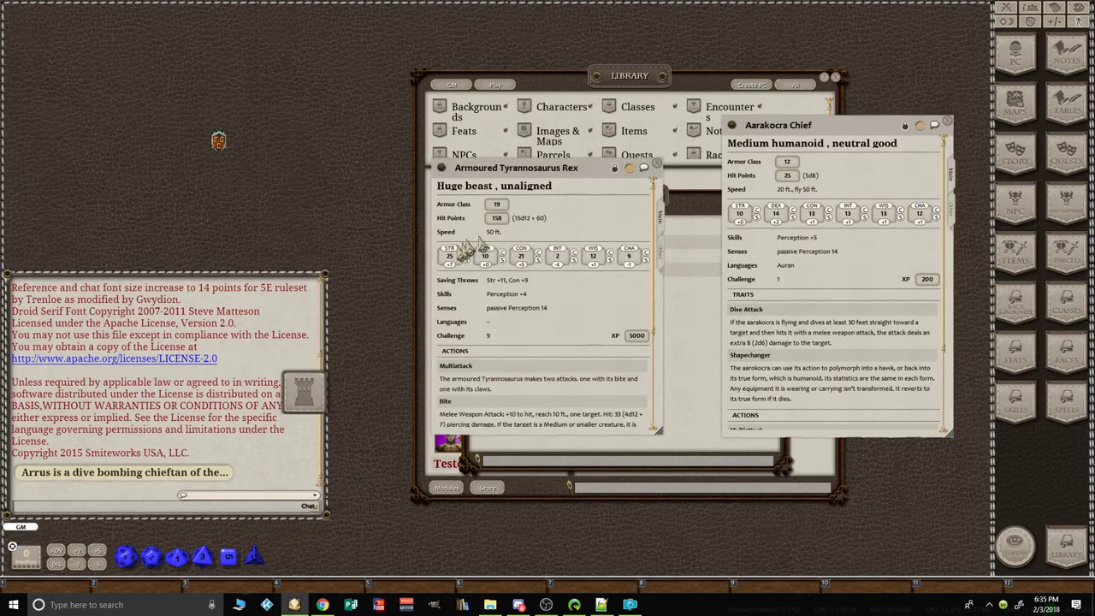
{"action": "left_click_drag", "start_coordinate": [597, 175], "coordinate": [240, 62]}
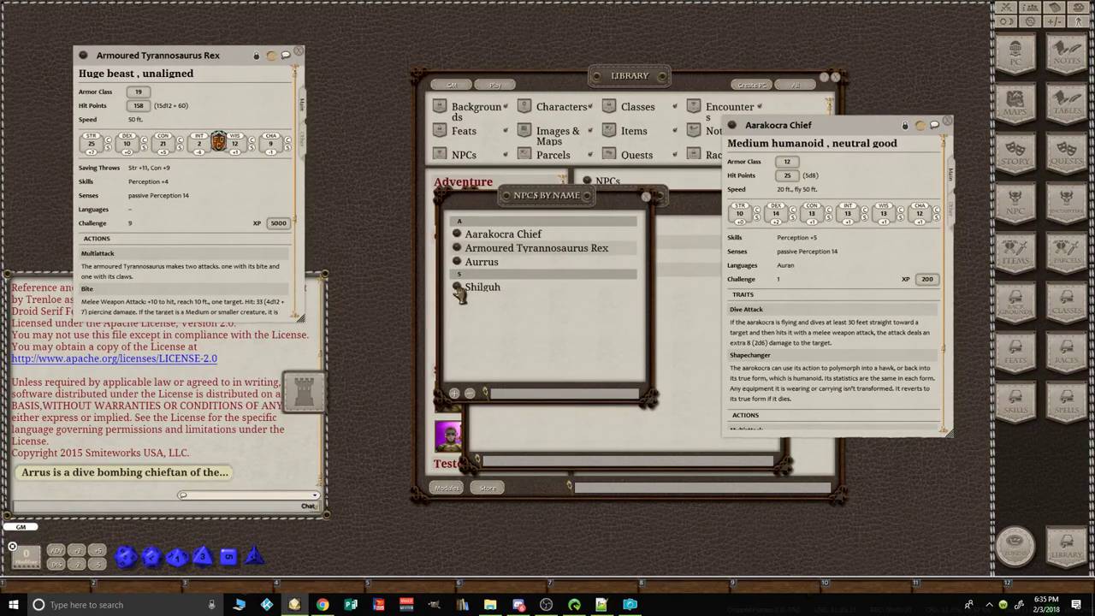
Step: Open the Shilguh record, enlarge it to show the full stat block and view its descriptive notes
{"action": "left_click", "coordinate": [457, 287]}
{"action": "left_click_drag", "start_coordinate": [573, 165], "coordinate": [548, 56]}
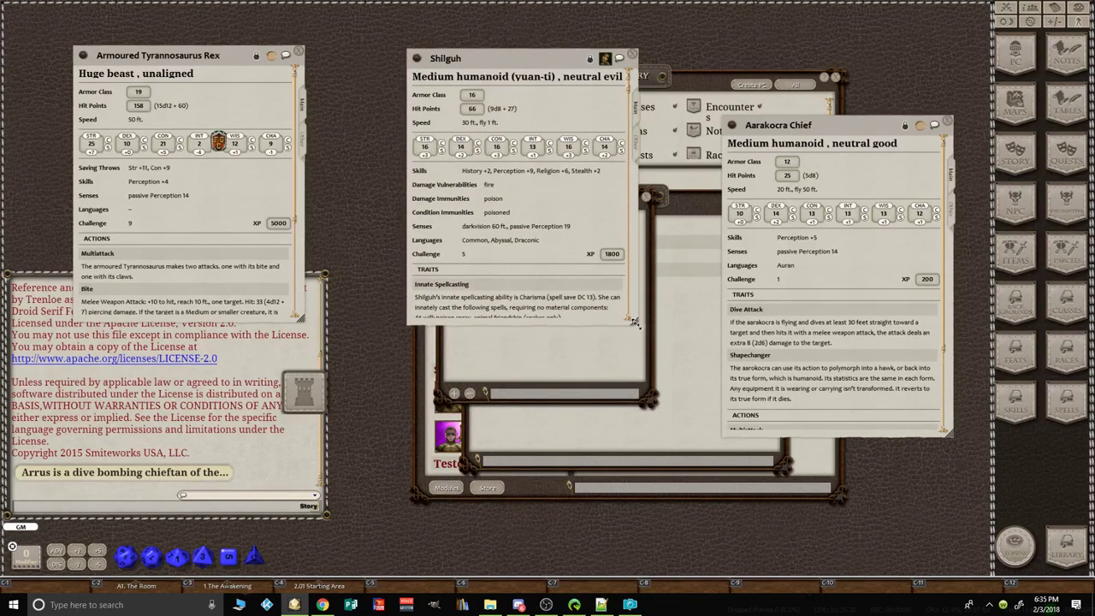
{"action": "left_click_drag", "start_coordinate": [634, 322], "coordinate": [807, 534]}
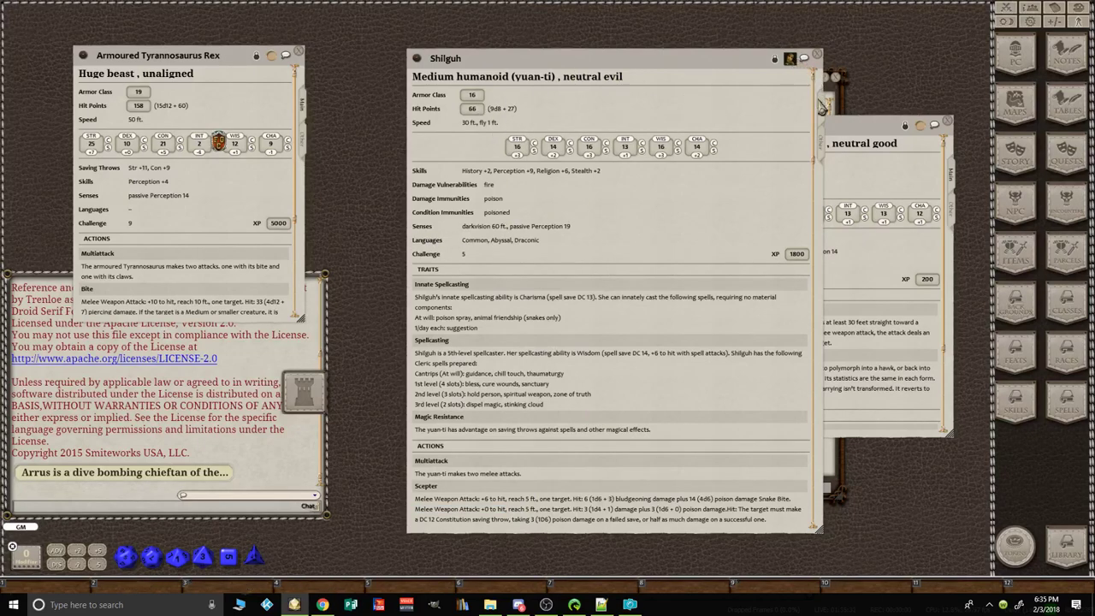
{"action": "left_click", "coordinate": [824, 142]}
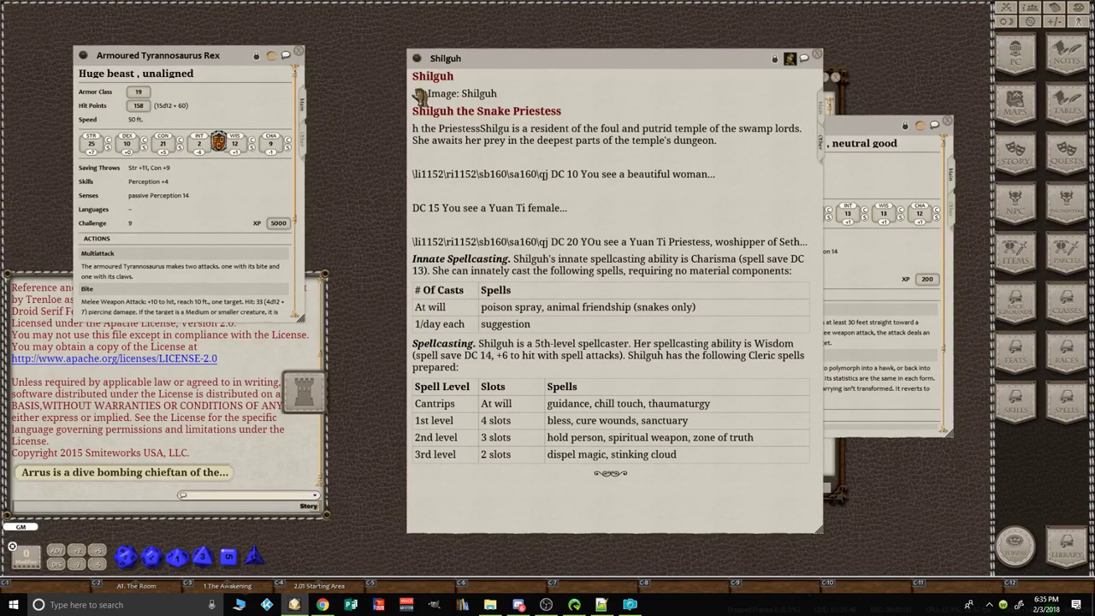
Step: View the image linked in Shilguh's notes, and close the image and the Shilguh record
{"action": "left_click", "coordinate": [419, 94]}
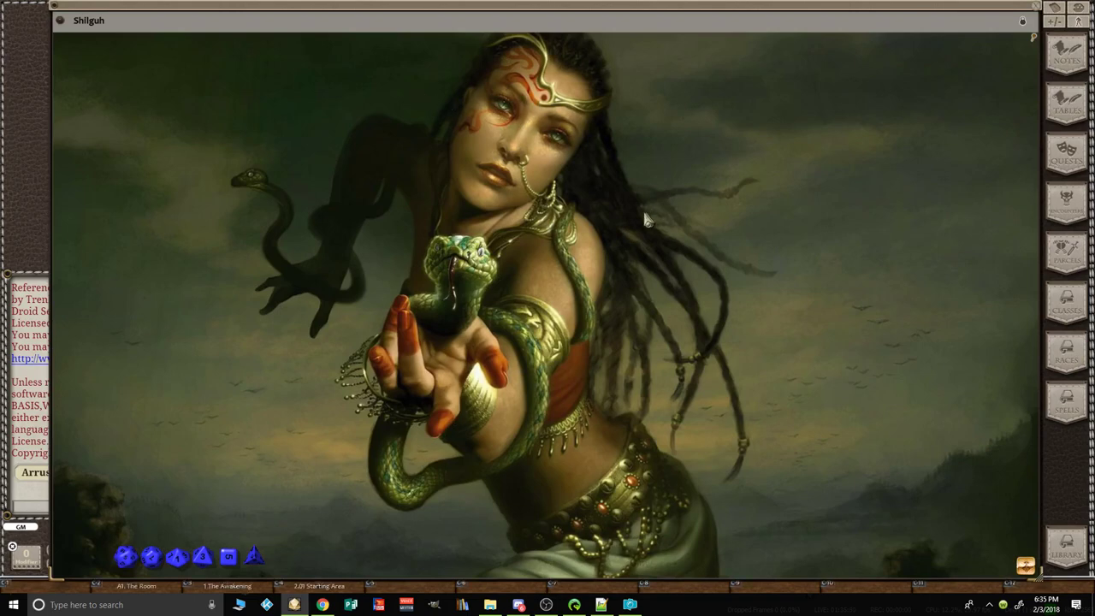
{"action": "left_click", "coordinate": [601, 281]}
{"action": "left_click", "coordinate": [601, 281]}
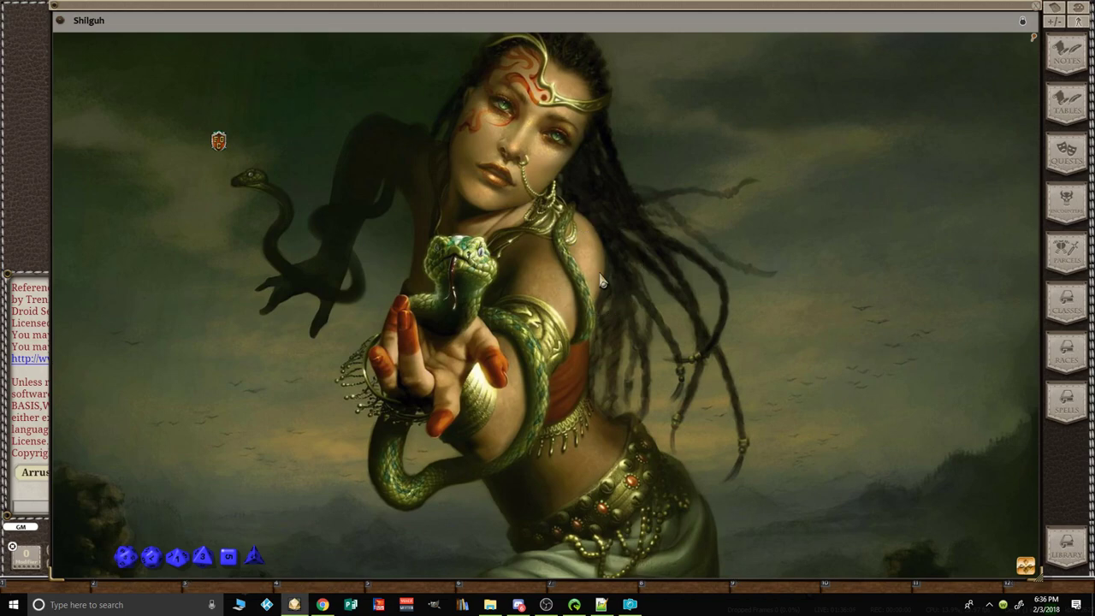
{"action": "left_click", "coordinate": [1042, 8]}
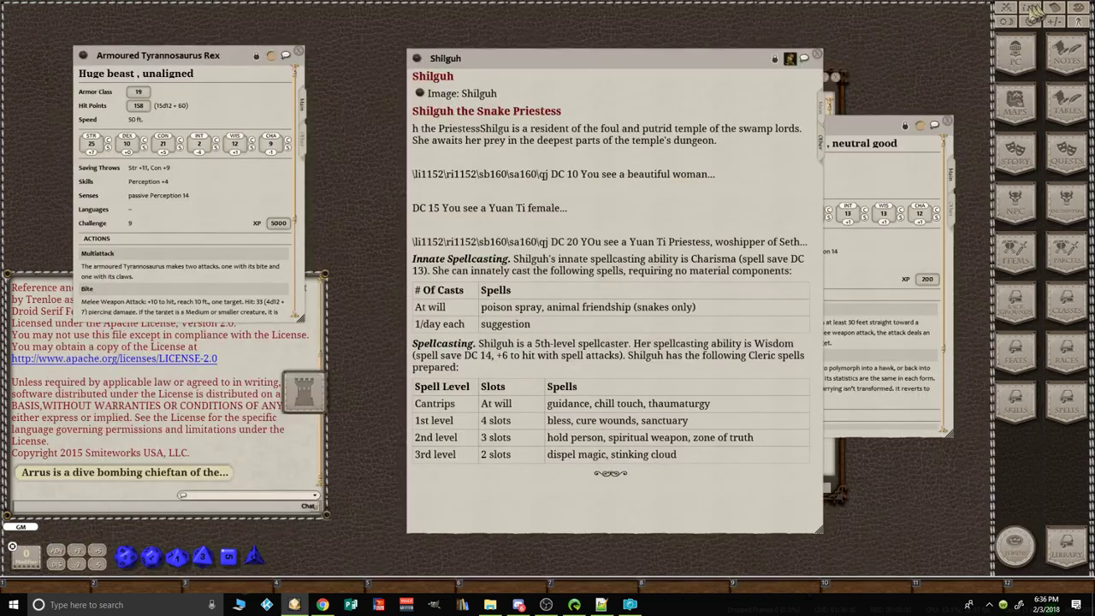
{"action": "mouse_move", "coordinate": [789, 66]}
{"action": "left_mouse_down"}
{"action": "mouse_move", "coordinate": [286, 86]}
{"action": "mouse_move", "coordinate": [275, 98]}
{"action": "mouse_move", "coordinate": [240, 64]}
{"action": "mouse_move", "coordinate": [177, 99]}
{"action": "mouse_move", "coordinate": [420, 198]}
{"action": "mouse_move", "coordinate": [806, 75]}
{"action": "left_mouse_up"}
{"action": "left_click", "coordinate": [817, 55]}
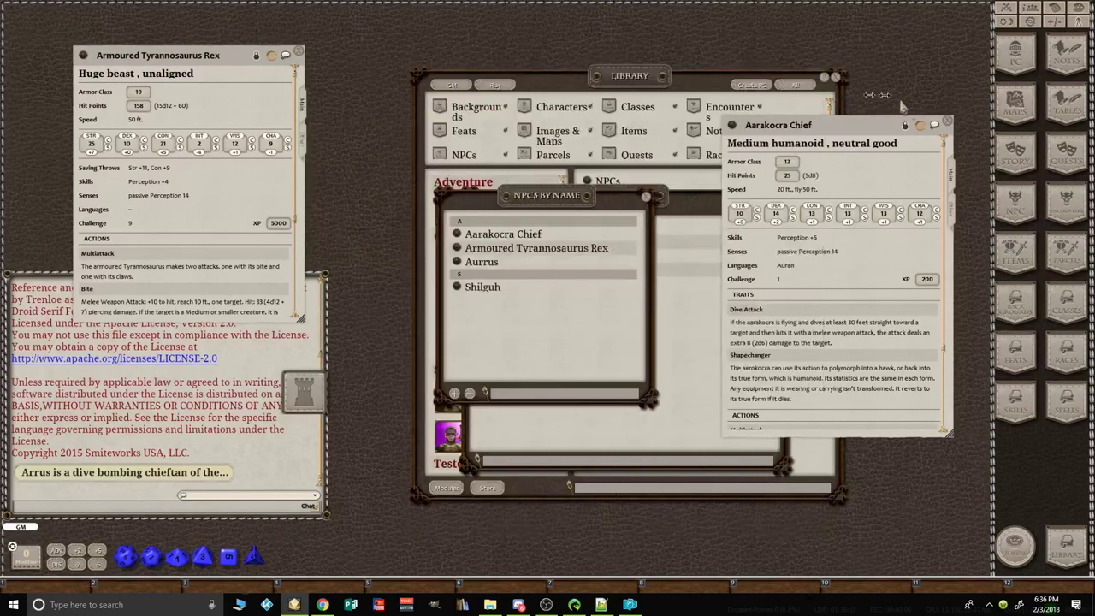
Step: Close the Aarakocra Chief and Armoured Tyrannosaurus Rex records, the library and both NPC list windows
{"action": "left_click", "coordinate": [947, 124]}
{"action": "left_click", "coordinate": [835, 77]}
{"action": "left_click", "coordinate": [780, 197]}
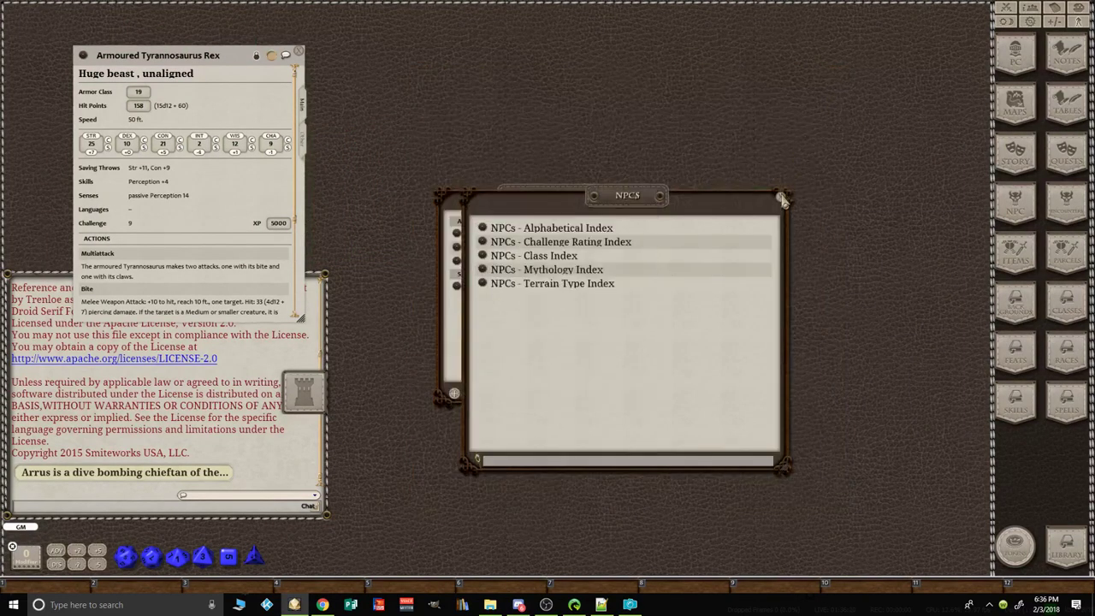
{"action": "left_click", "coordinate": [646, 197]}
{"action": "left_click_drag", "start_coordinate": [214, 143], "coordinate": [219, 164]}
{"action": "left_click", "coordinate": [299, 53]}
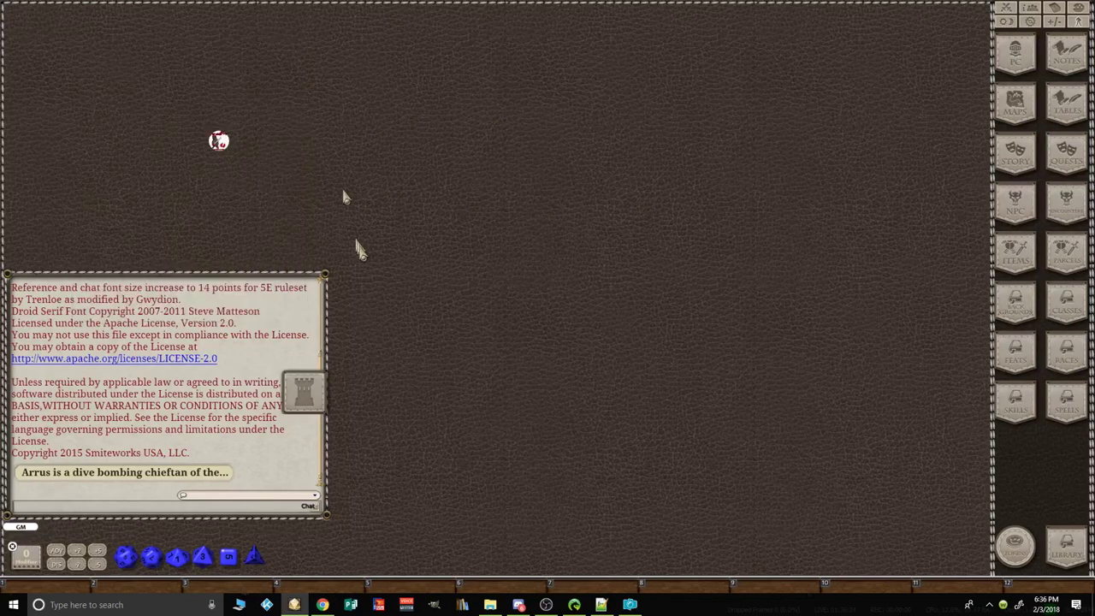
{"action": "left_click", "coordinate": [377, 321]}
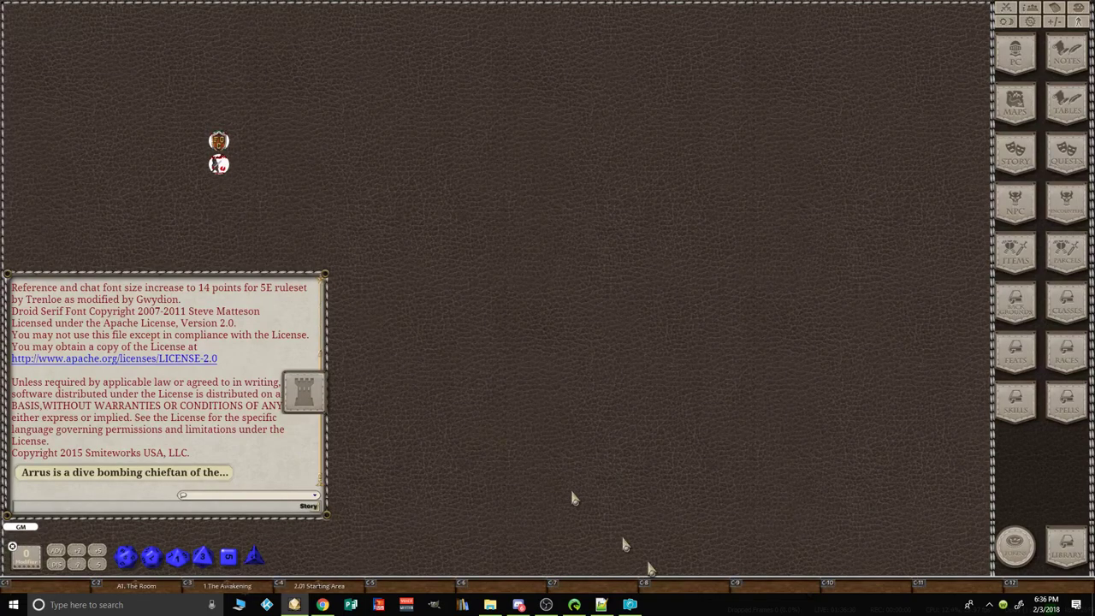
Step: Look over the Aarakocra Chief text in Notepad++ and the Bag of Skulls token on the Token Stamp page in Chrome
{"action": "left_click", "coordinate": [601, 605]}
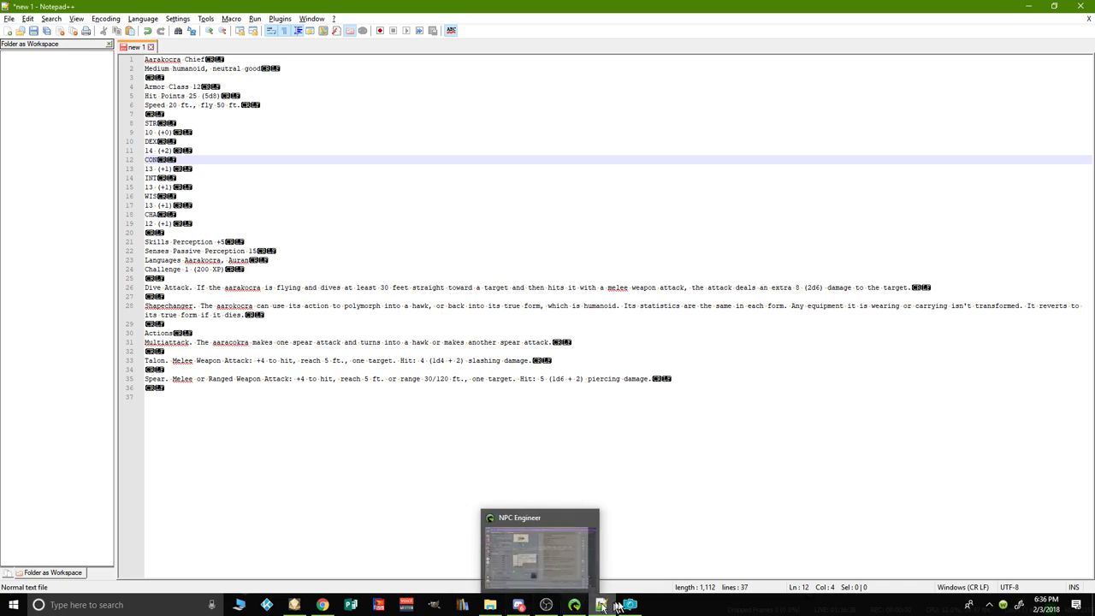
{"action": "mouse_move", "coordinate": [627, 605]}
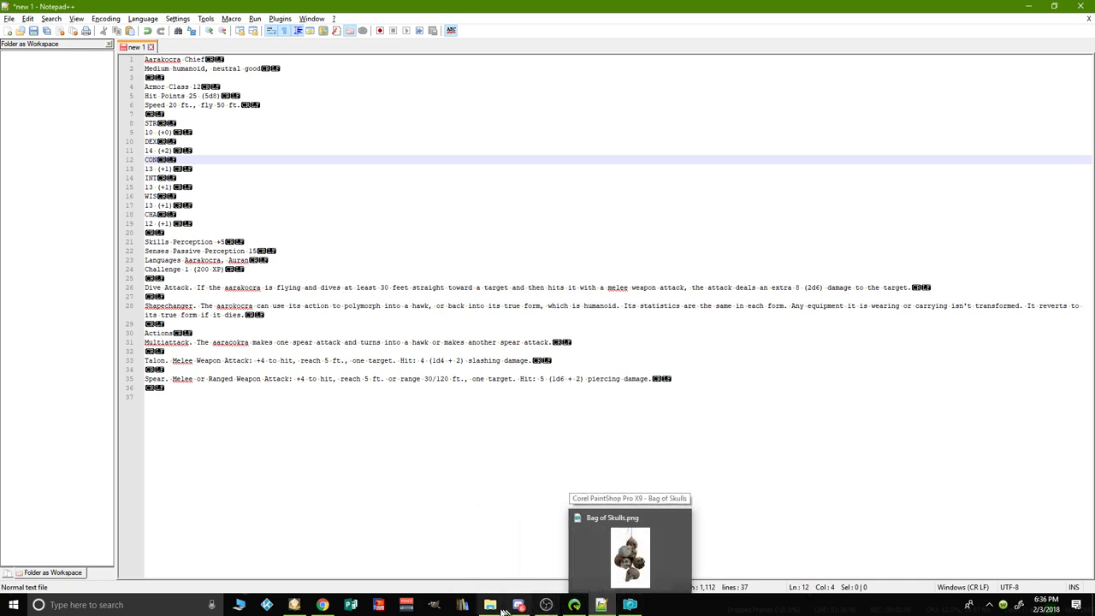
{"action": "left_click", "coordinate": [322, 605]}
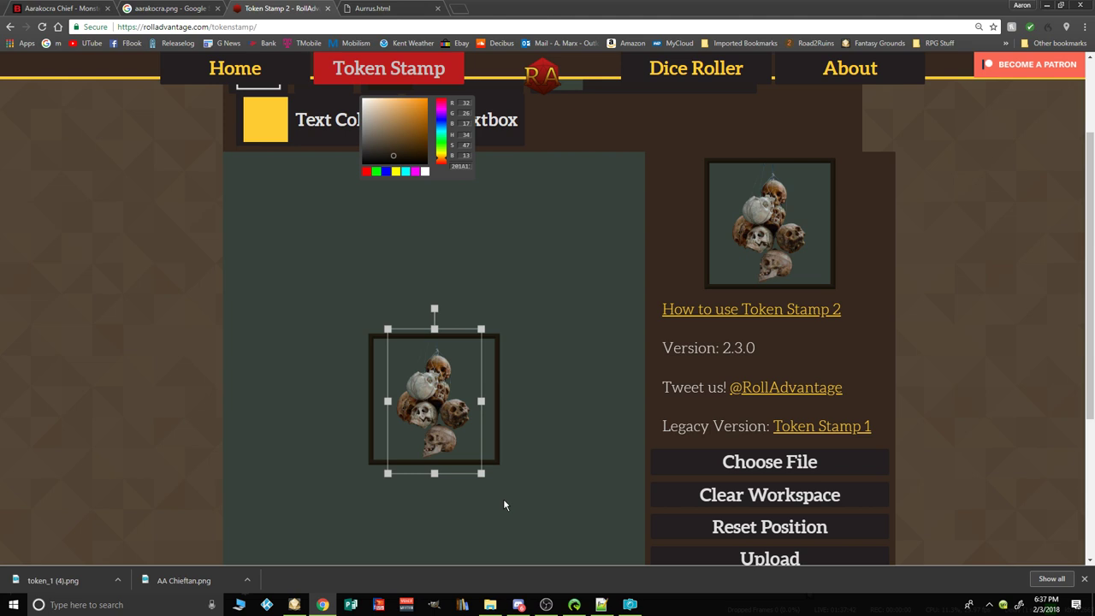
{"action": "left_click", "coordinate": [504, 505]}
{"action": "left_click", "coordinate": [504, 500]}
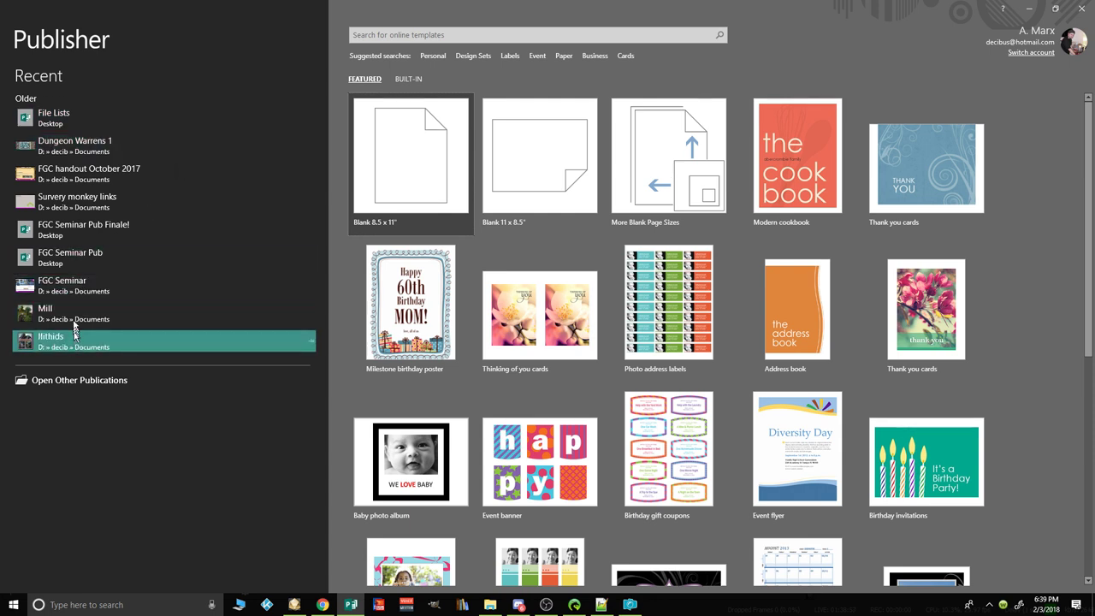
Step: Open the recent publication FGC handout October 2017 in Publisher and shift its banner picture about 0.4 in to the right
{"action": "left_click", "coordinate": [73, 180]}
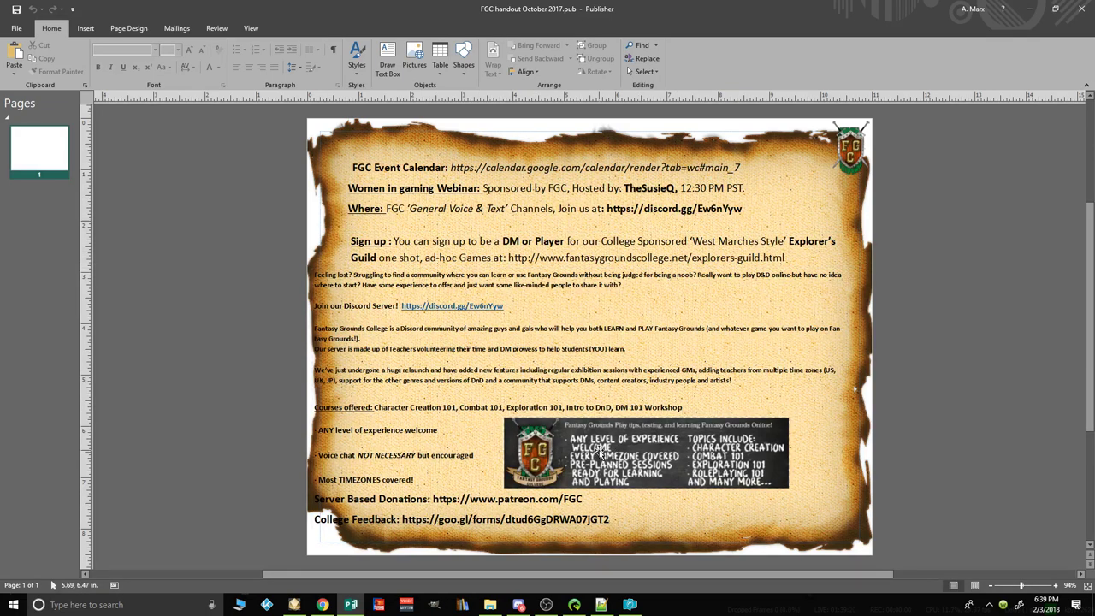
{"action": "left_click", "coordinate": [534, 446]}
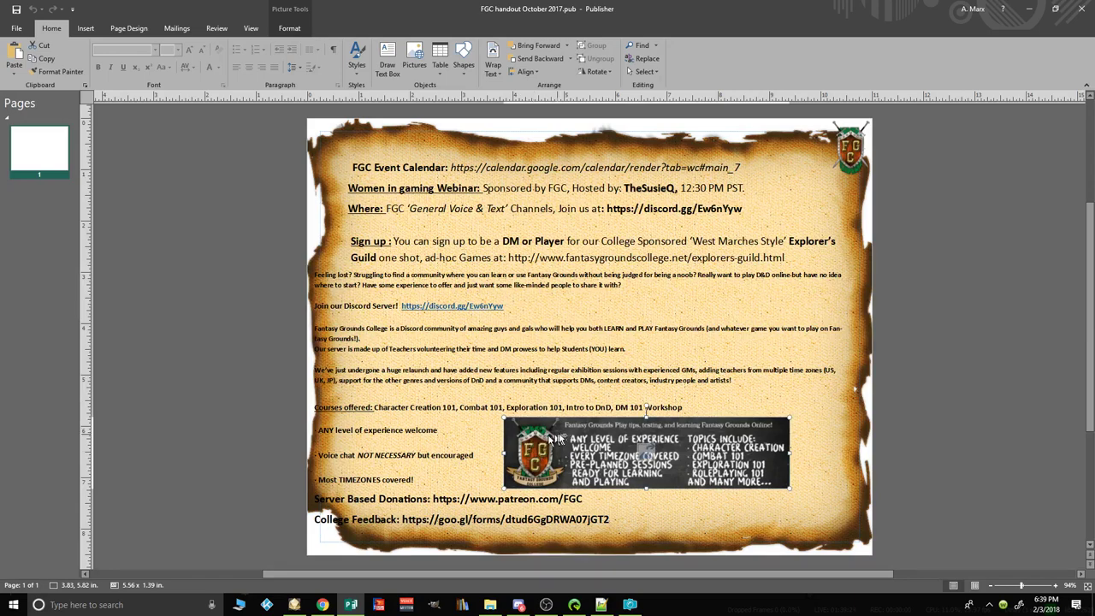
{"action": "left_click_drag", "start_coordinate": [566, 440], "coordinate": [588, 443]}
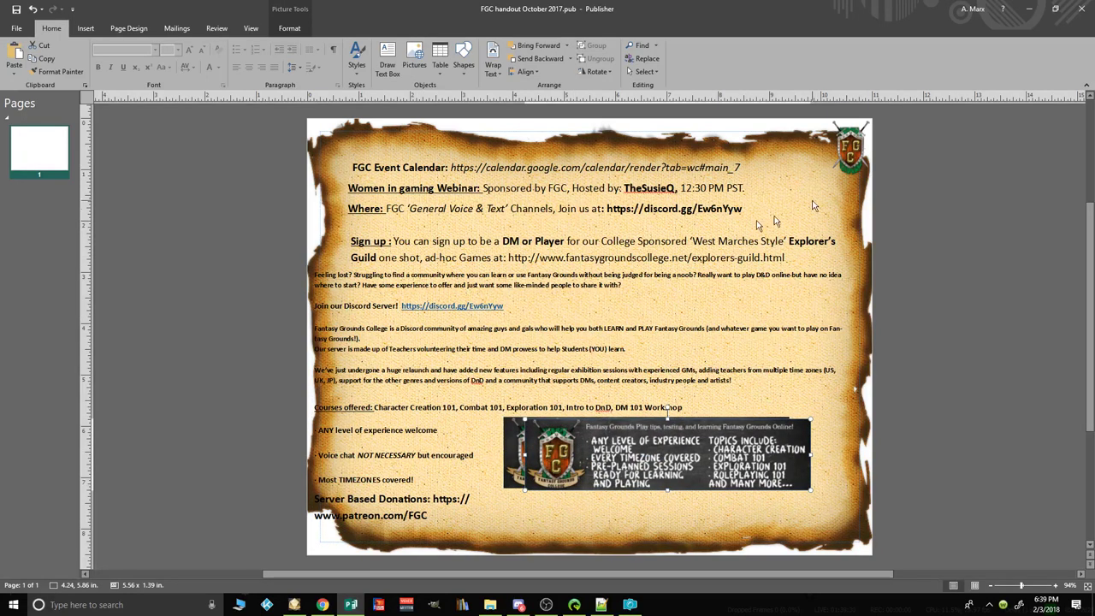
Step: Create a new blank 11 x 8.5" publication
{"action": "left_click", "coordinate": [17, 31]}
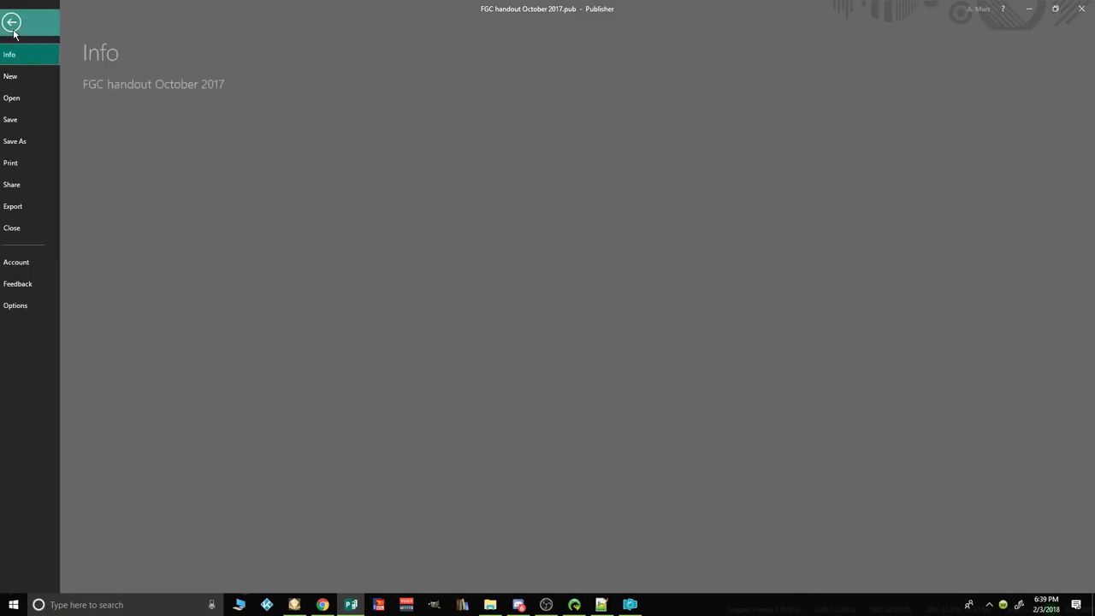
{"action": "left_click", "coordinate": [35, 76]}
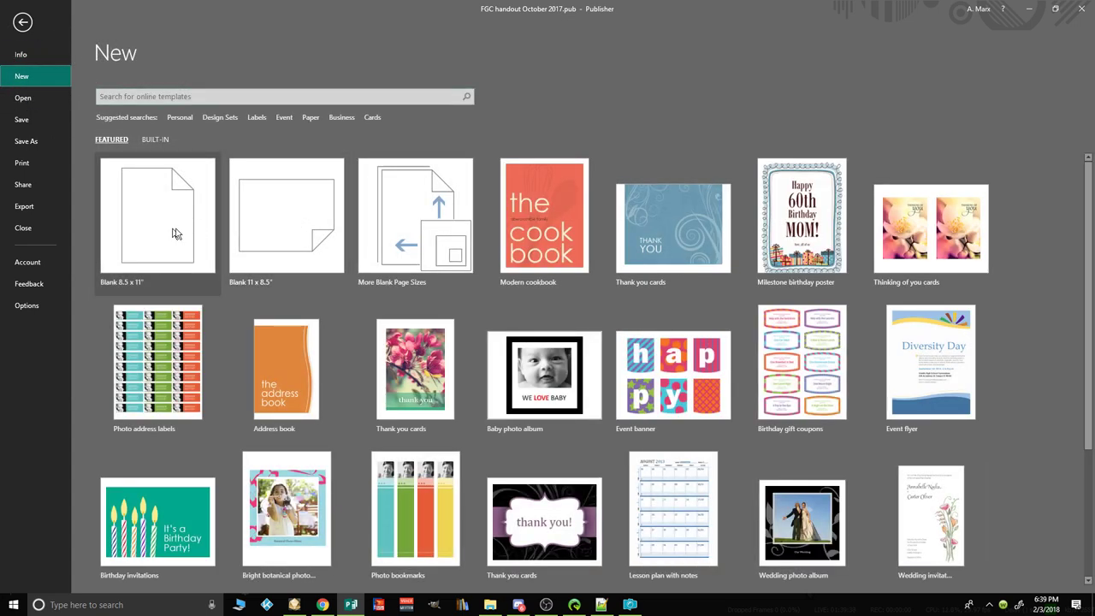
{"action": "left_click", "coordinate": [278, 227]}
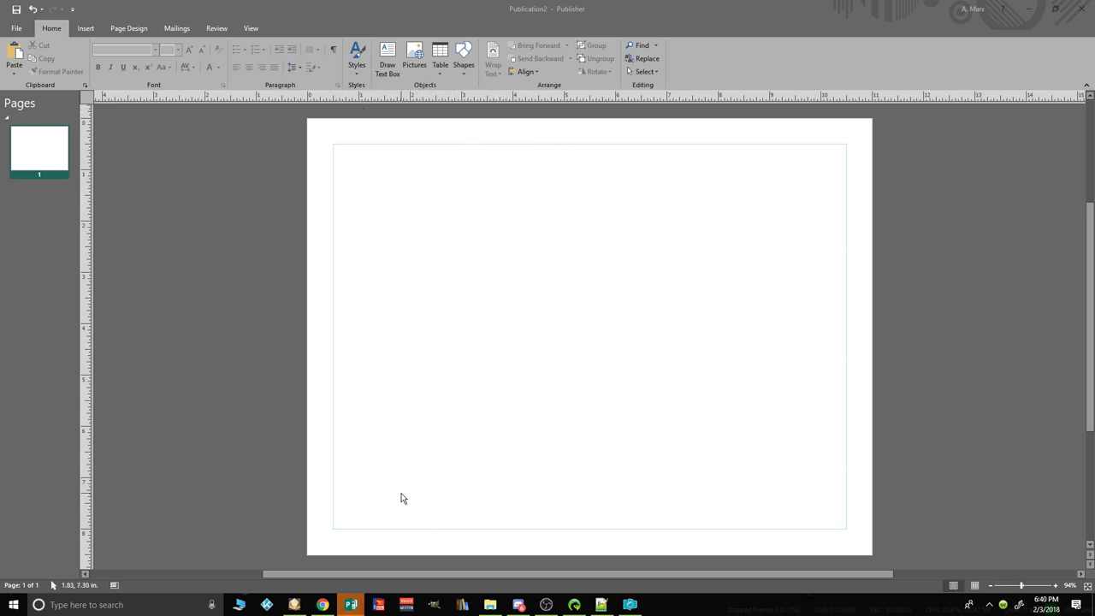
{"action": "left_click", "coordinate": [94, 30]}
{"action": "left_click", "coordinate": [120, 29]}
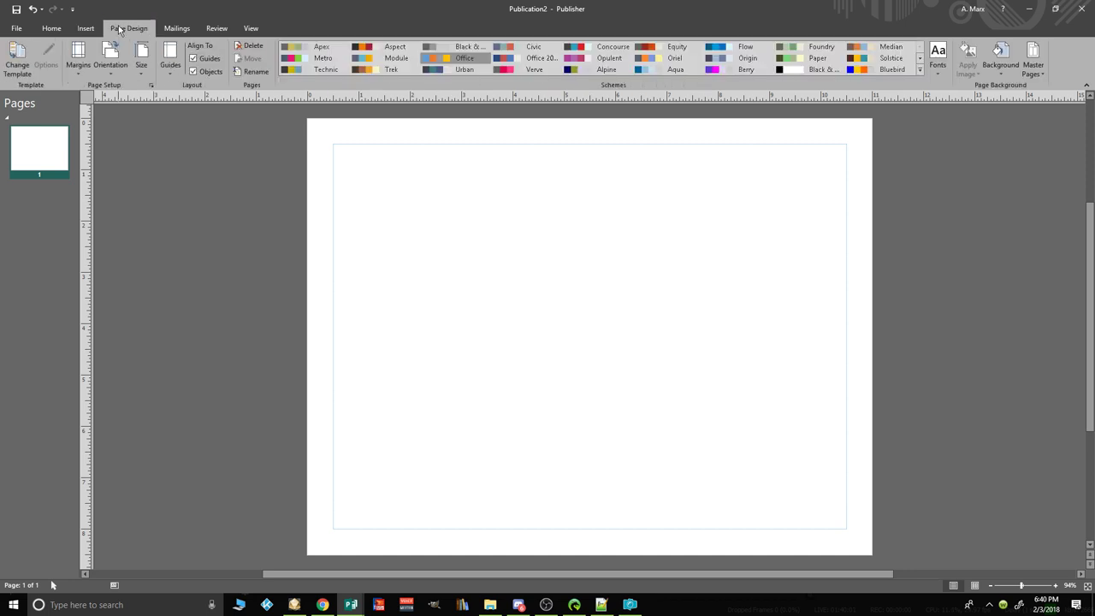
{"action": "left_click", "coordinate": [51, 28]}
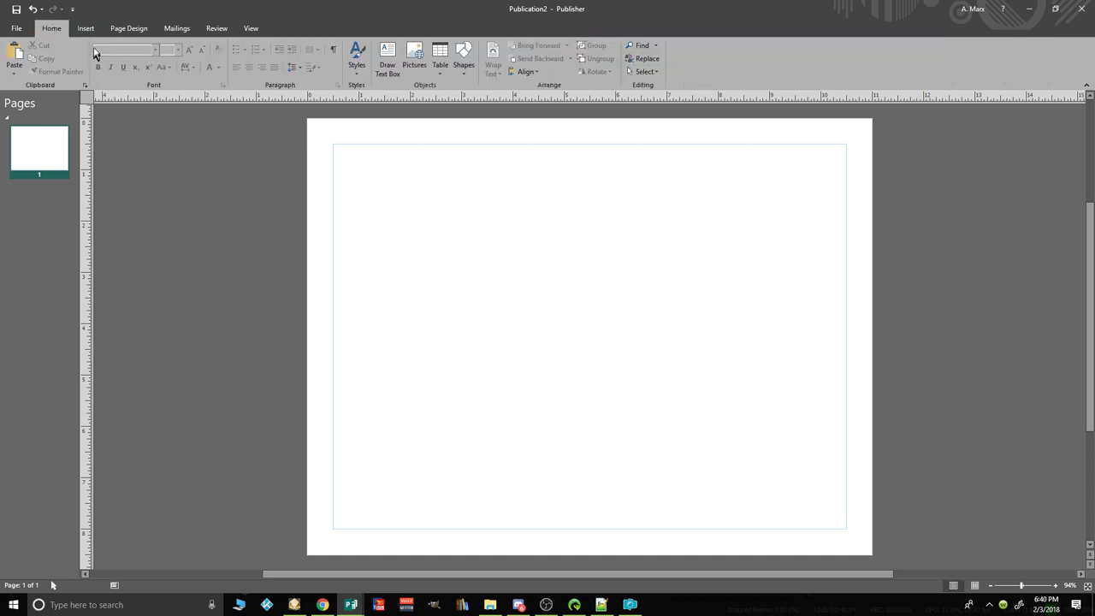
{"action": "left_click", "coordinate": [24, 34]}
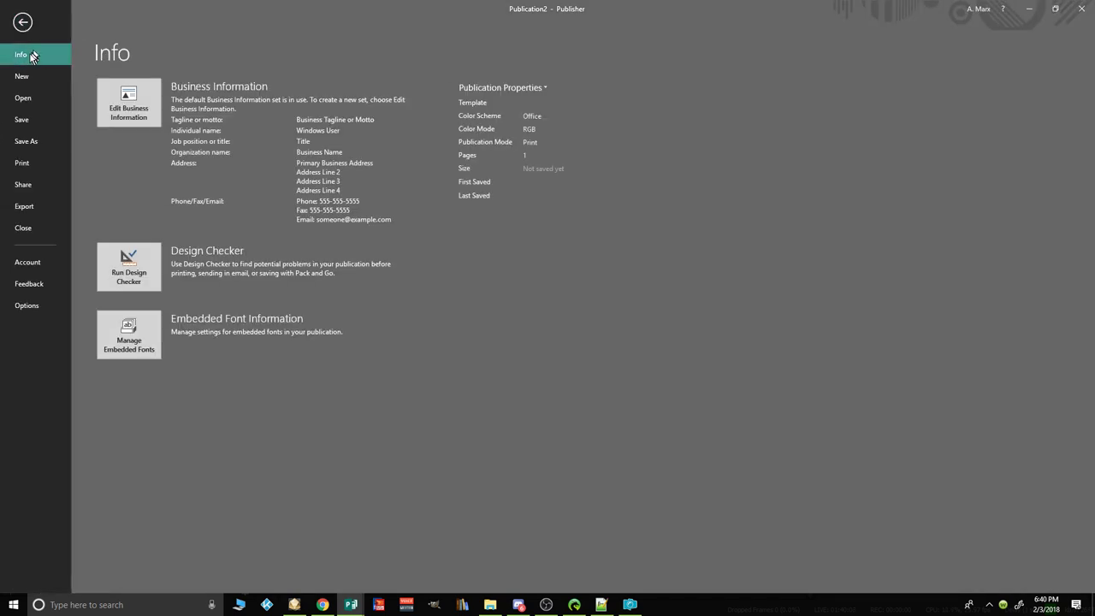
{"action": "left_click", "coordinate": [22, 24]}
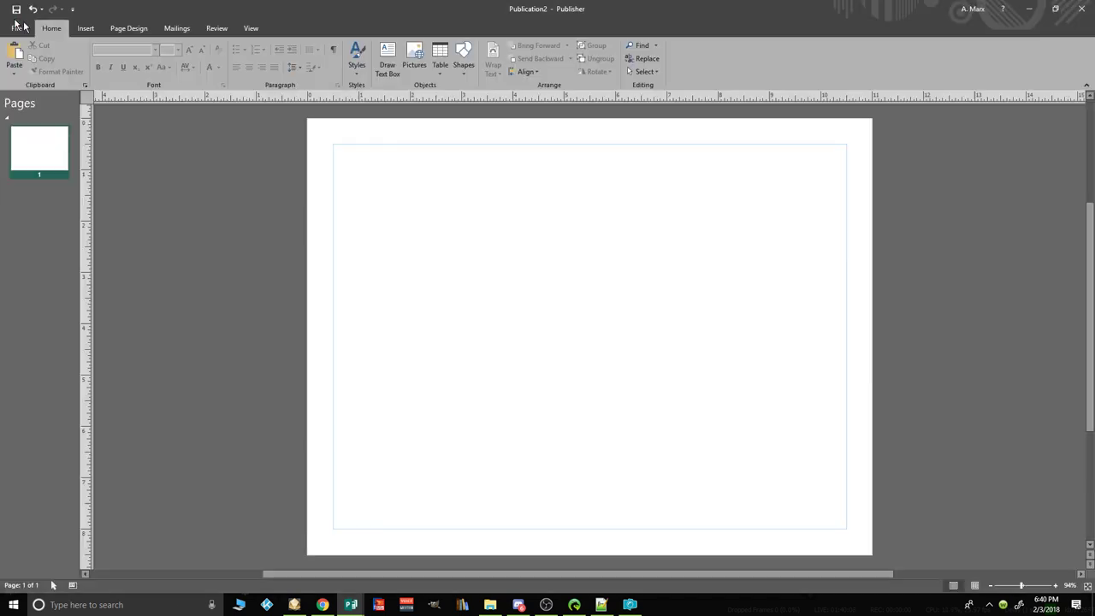
Step: Set the page margins to the Narrow preset of 0.25" on all sides
{"action": "left_click", "coordinate": [87, 30]}
{"action": "left_click", "coordinate": [127, 29]}
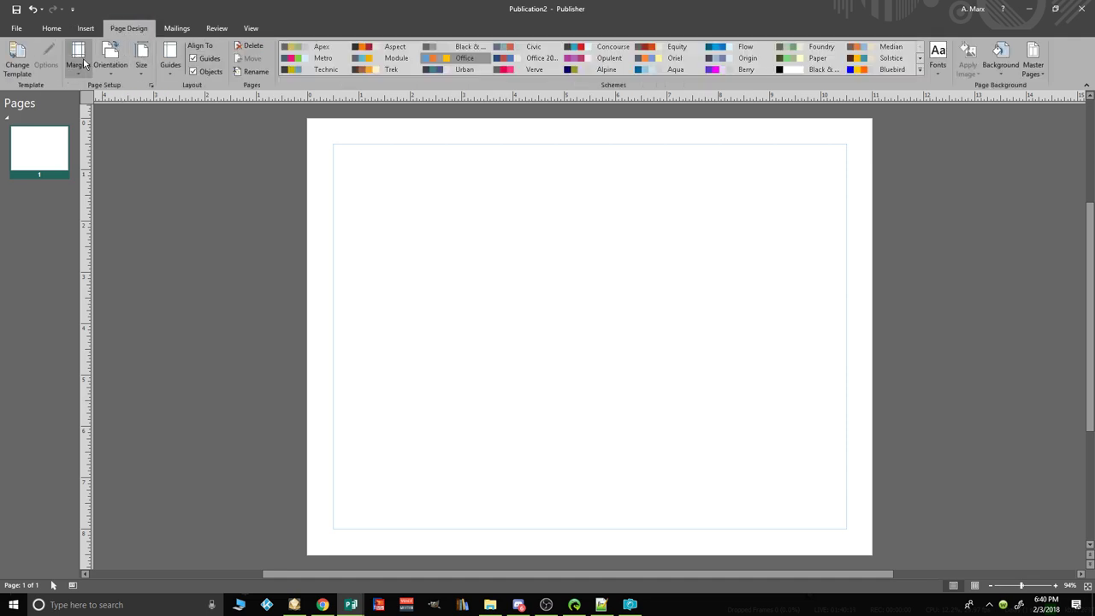
{"action": "left_click", "coordinate": [85, 65]}
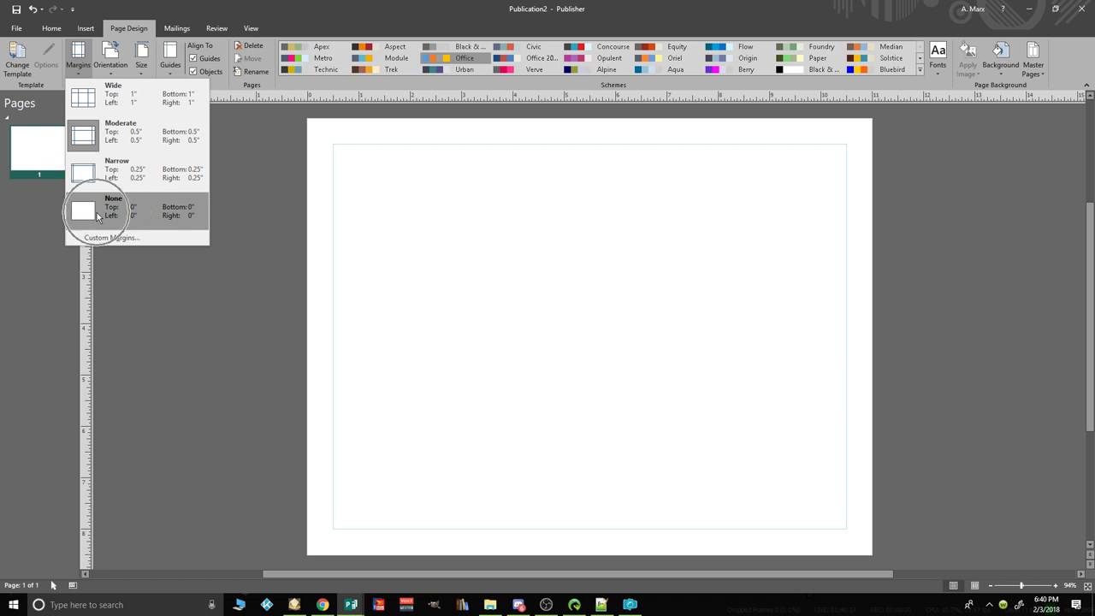
{"action": "left_click", "coordinate": [88, 170]}
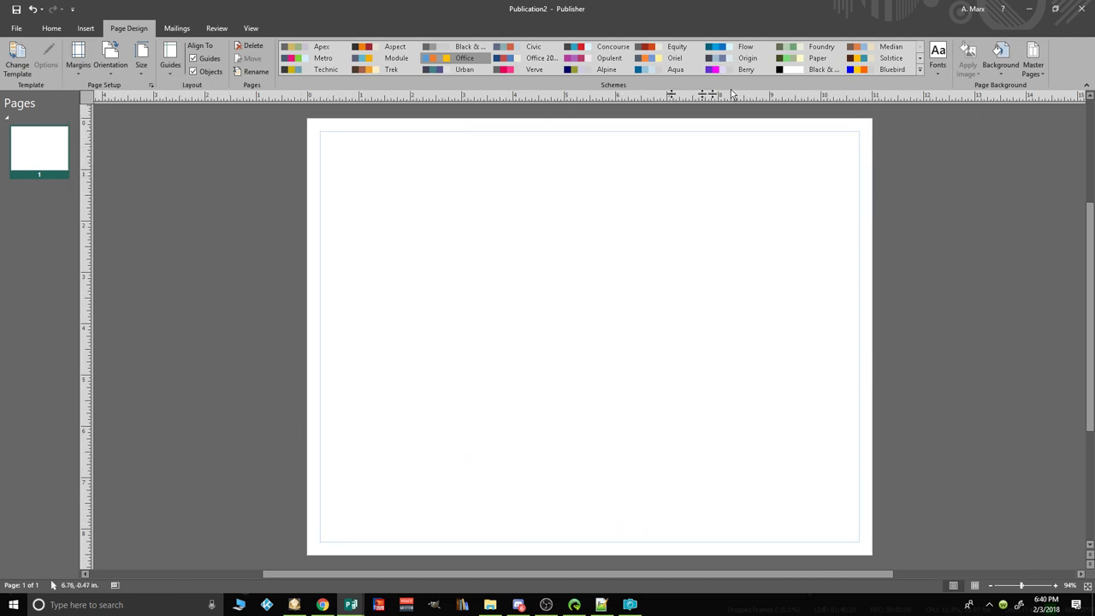
Step: Try a solid light orange page background and undo it
{"action": "left_click", "coordinate": [1003, 62]}
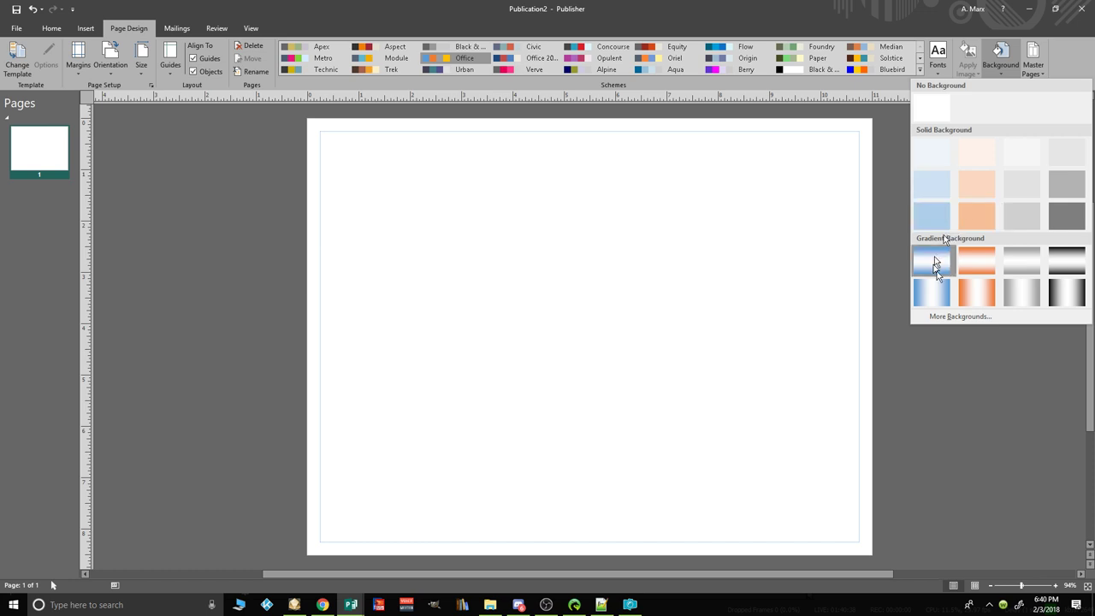
{"action": "left_click", "coordinate": [959, 194]}
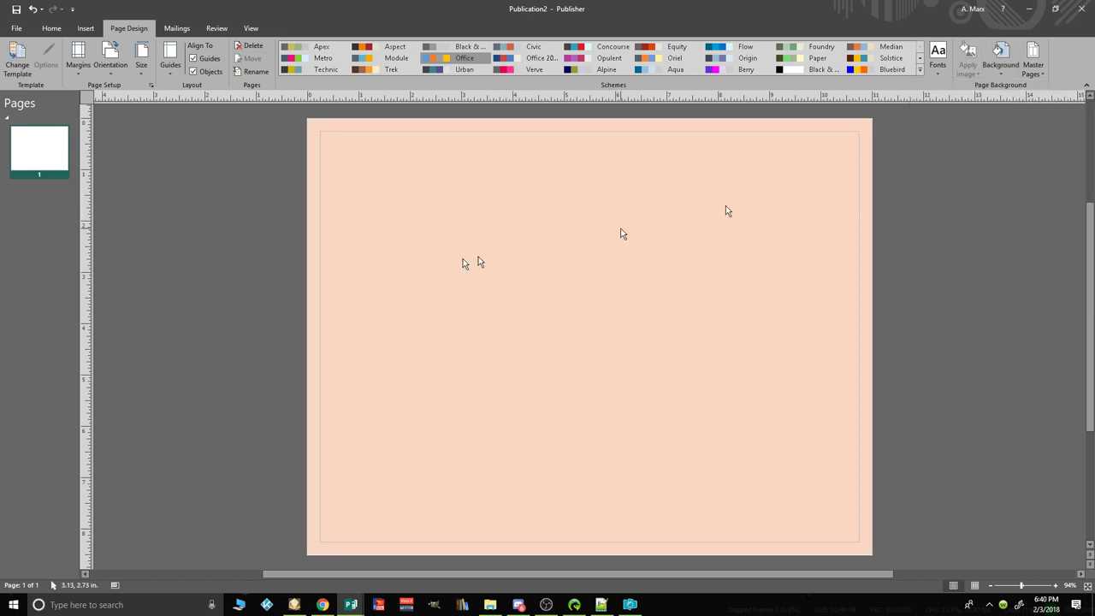
{"action": "left_click", "coordinate": [32, 9]}
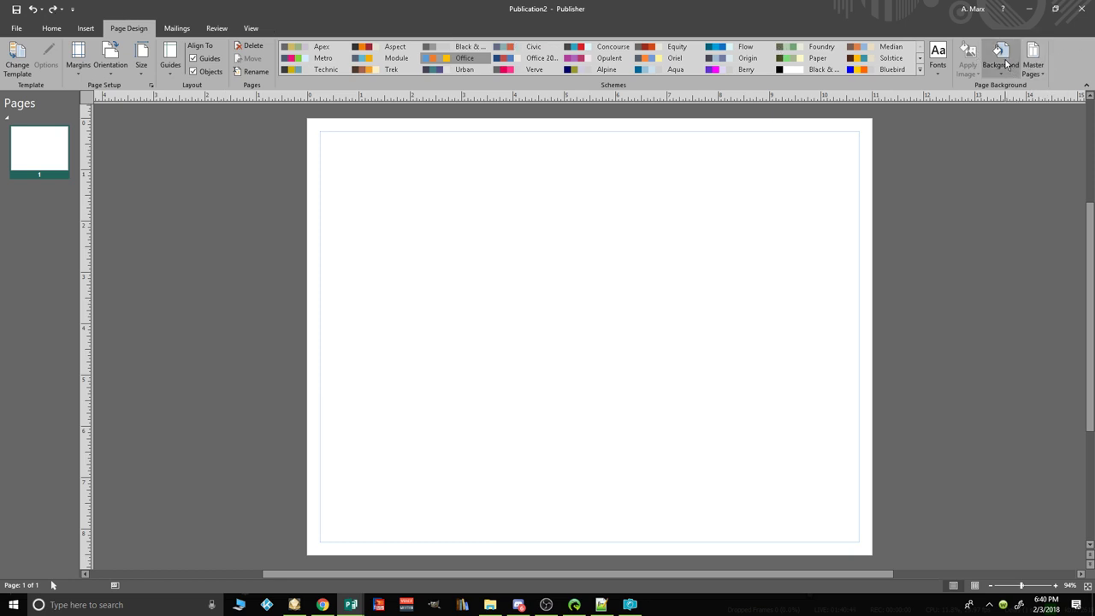
Step: Set the page background to a picture or texture fill and choose online pictures as its source
{"action": "left_click", "coordinate": [1006, 69]}
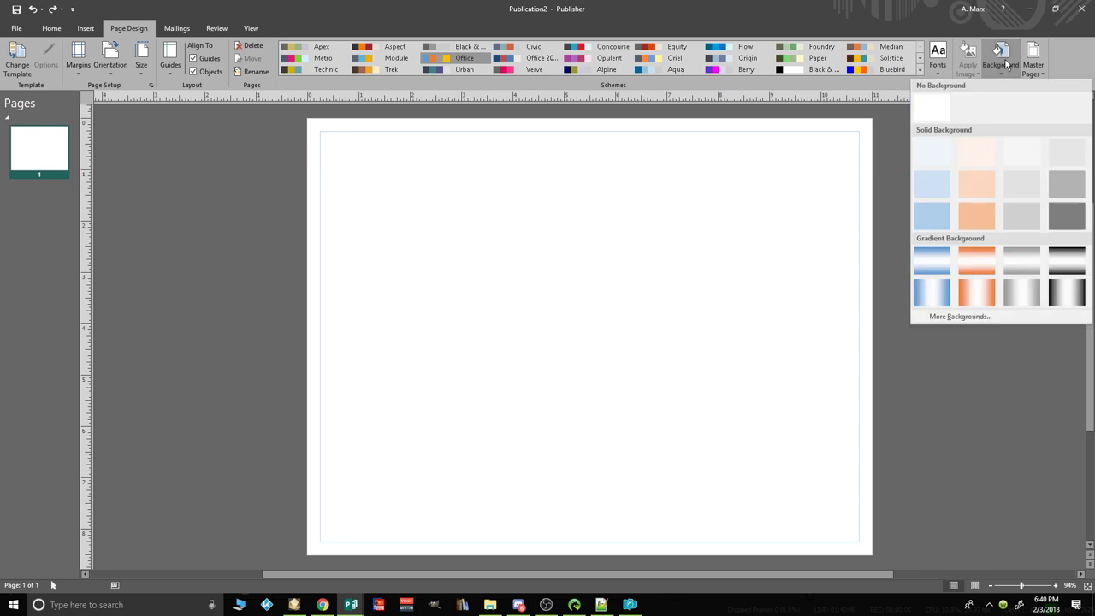
{"action": "left_click", "coordinate": [974, 316]}
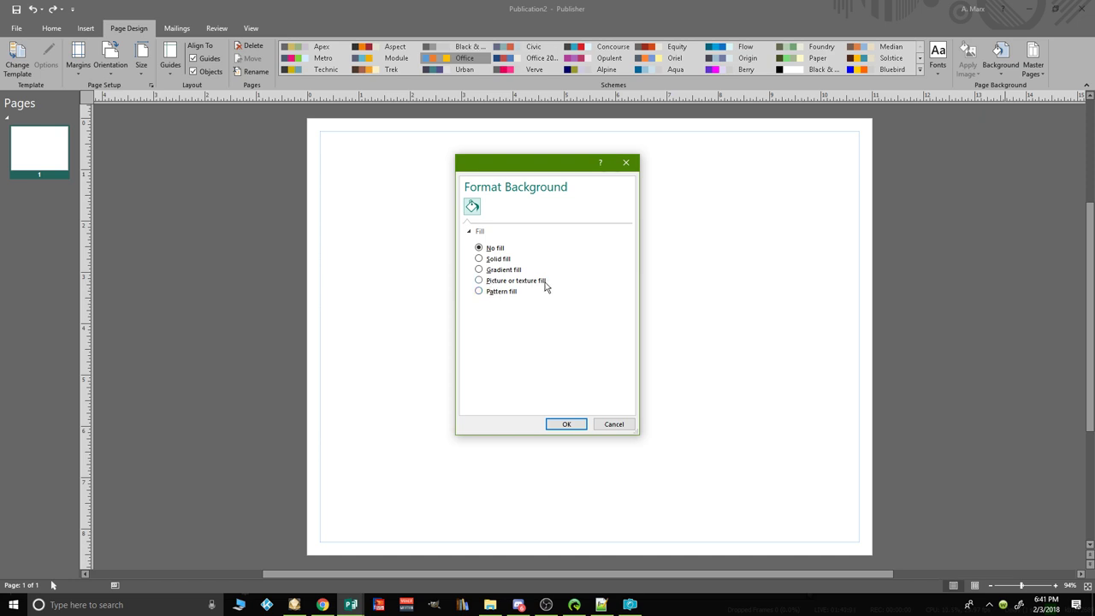
{"action": "left_click", "coordinate": [479, 282]}
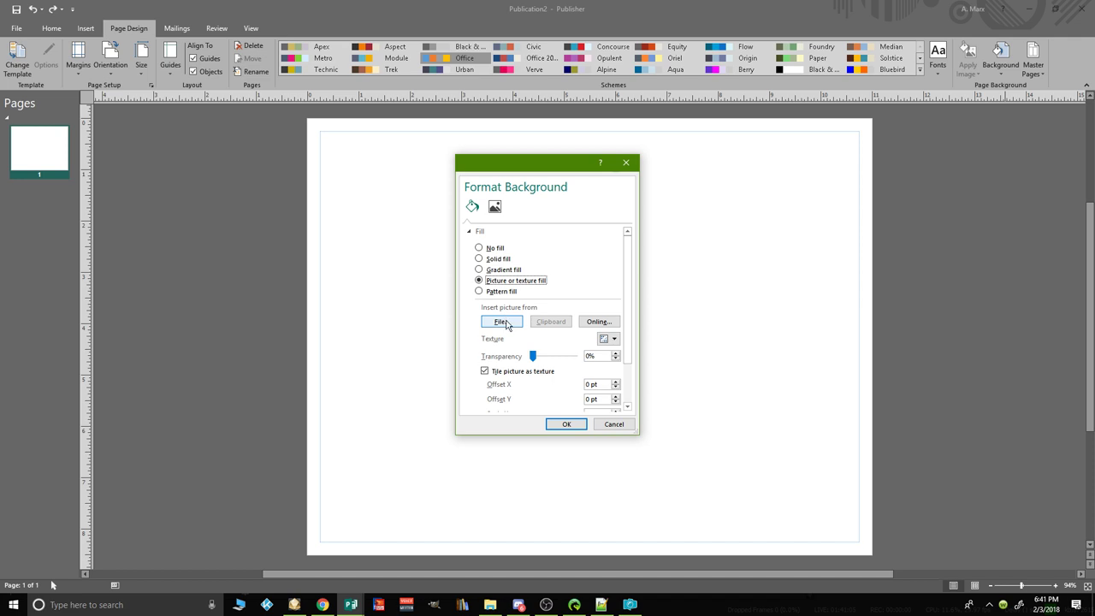
{"action": "left_click", "coordinate": [595, 322]}
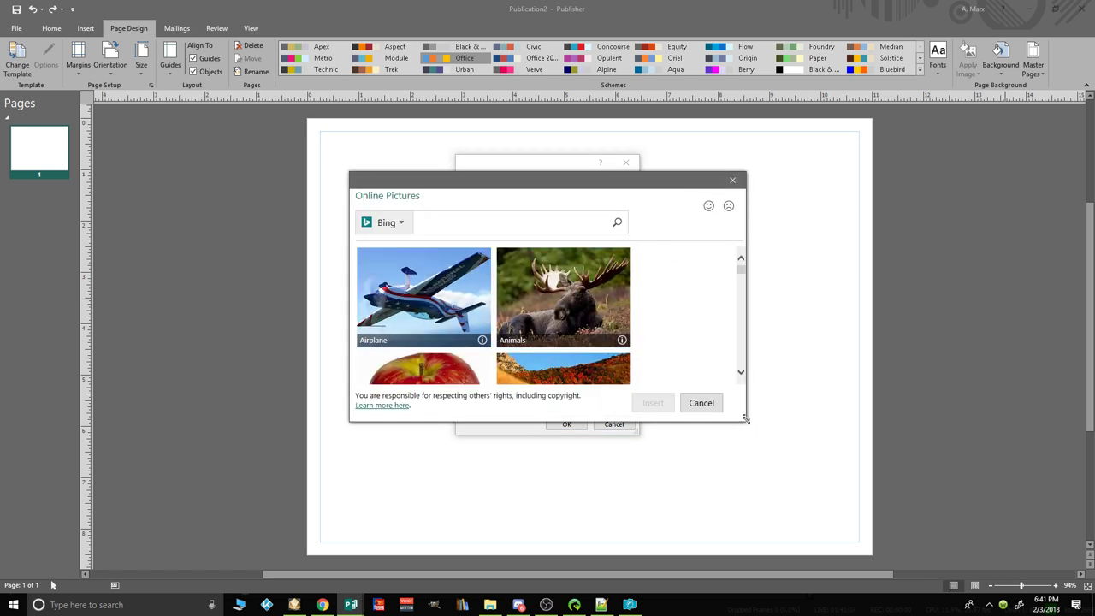
Step: Try the blue 300 x 164 cave picture from the "fantasy cave" online results as the page background and undo it
{"action": "left_click_drag", "start_coordinate": [746, 422], "coordinate": [911, 494]}
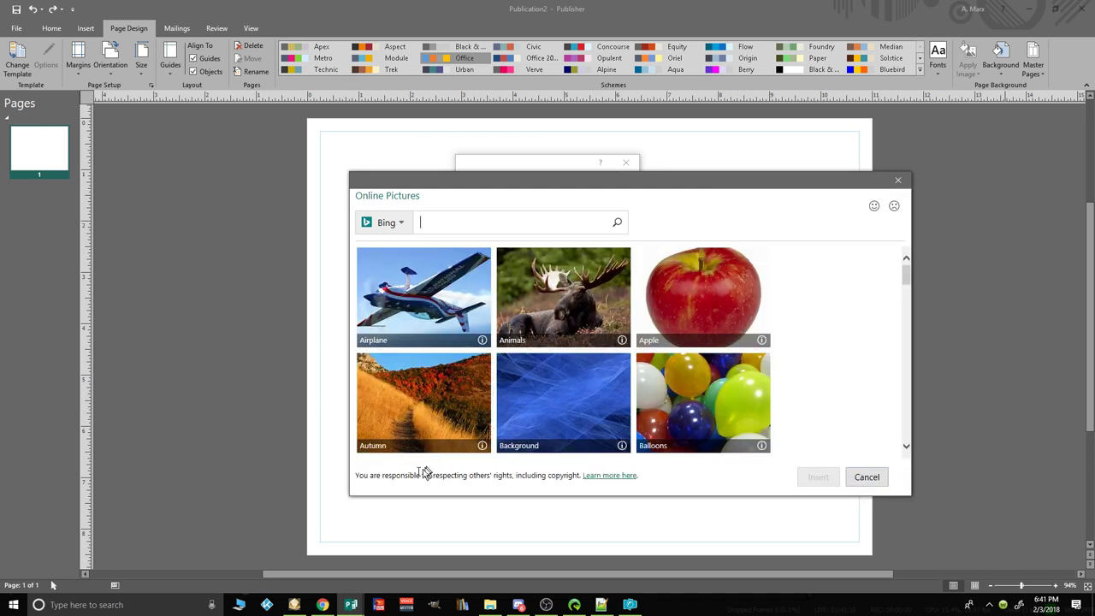
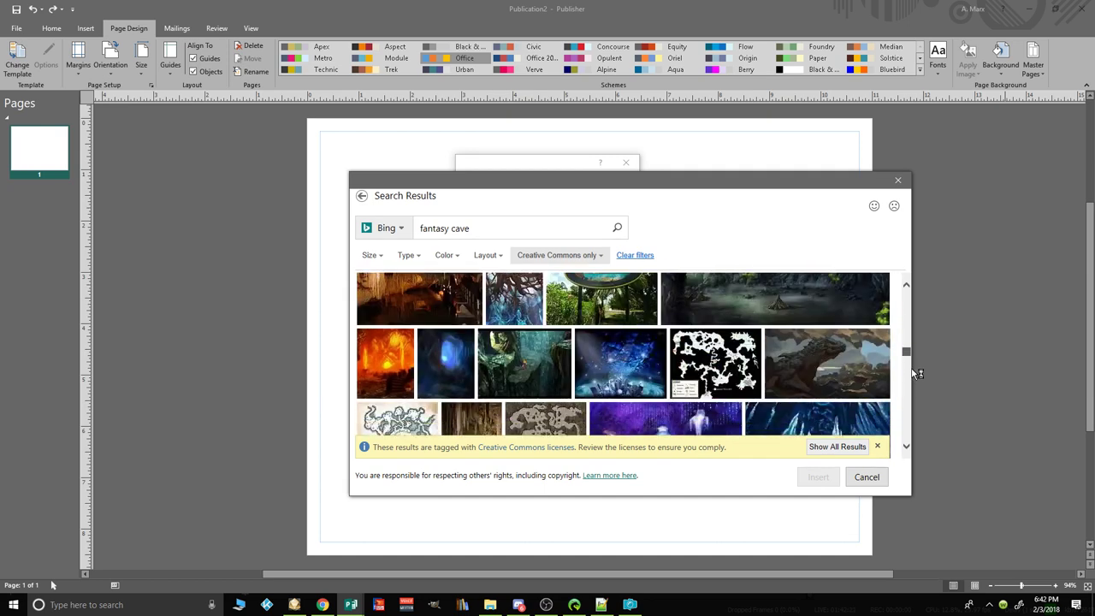
{"action": "scroll", "coordinate": [912, 370], "scroll_direction": "down", "scroll_amount": 6}
{"action": "scroll", "coordinate": [910, 370], "scroll_direction": "down", "scroll_amount": 5}
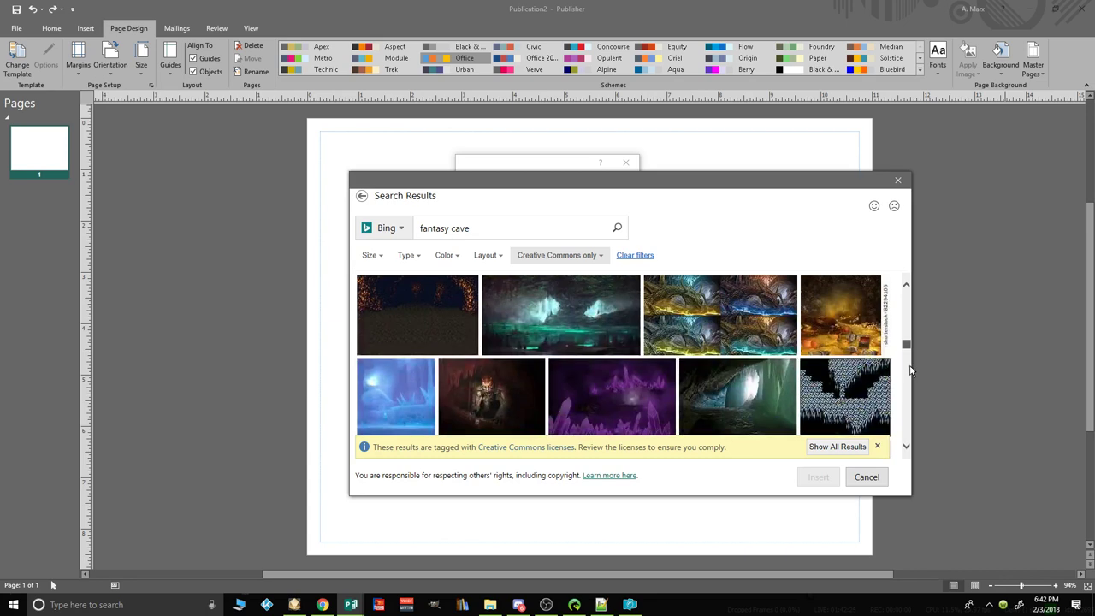
{"action": "scroll", "coordinate": [912, 368], "scroll_direction": "down", "scroll_amount": 8}
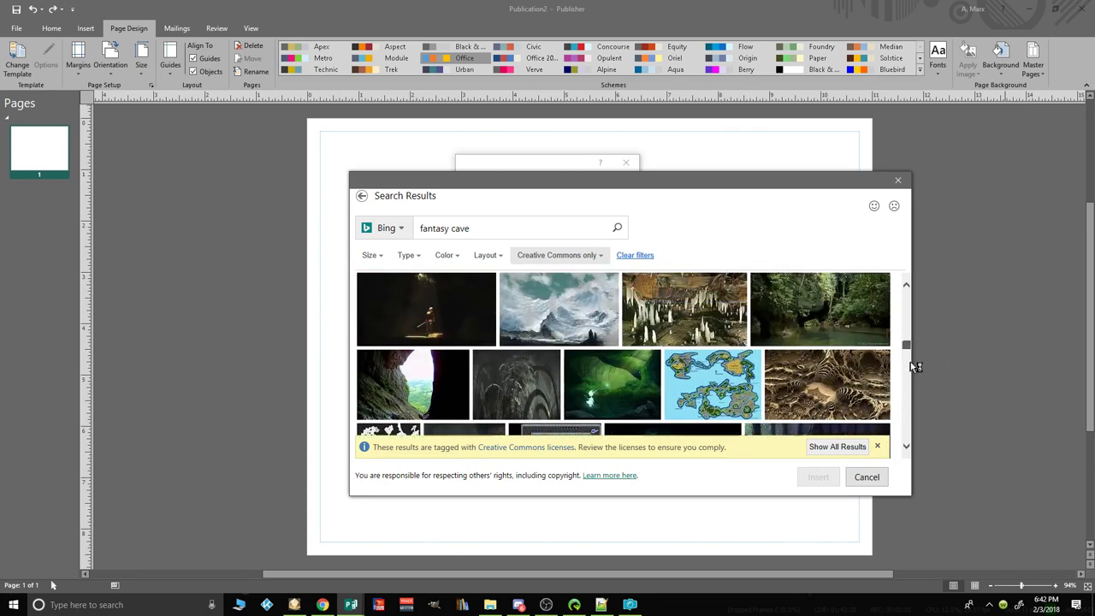
{"action": "scroll", "coordinate": [916, 366], "scroll_direction": "up", "scroll_amount": 6}
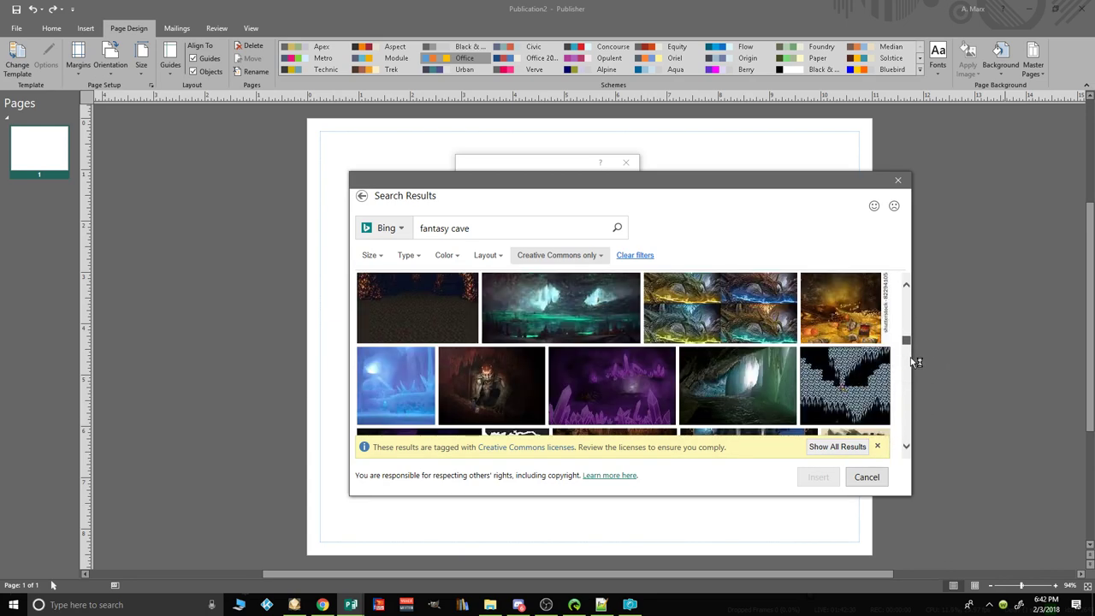
{"action": "scroll", "coordinate": [914, 360], "scroll_direction": "up", "scroll_amount": 3}
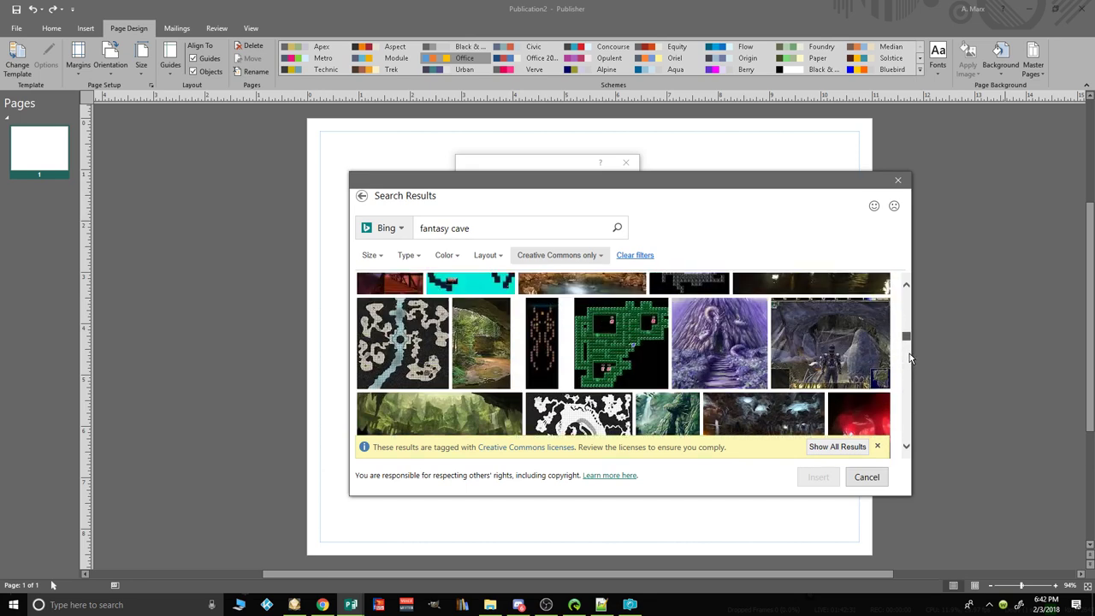
{"action": "scroll", "coordinate": [910, 357], "scroll_direction": "up", "scroll_amount": 2}
{"action": "scroll", "coordinate": [911, 354], "scroll_direction": "up", "scroll_amount": 8}
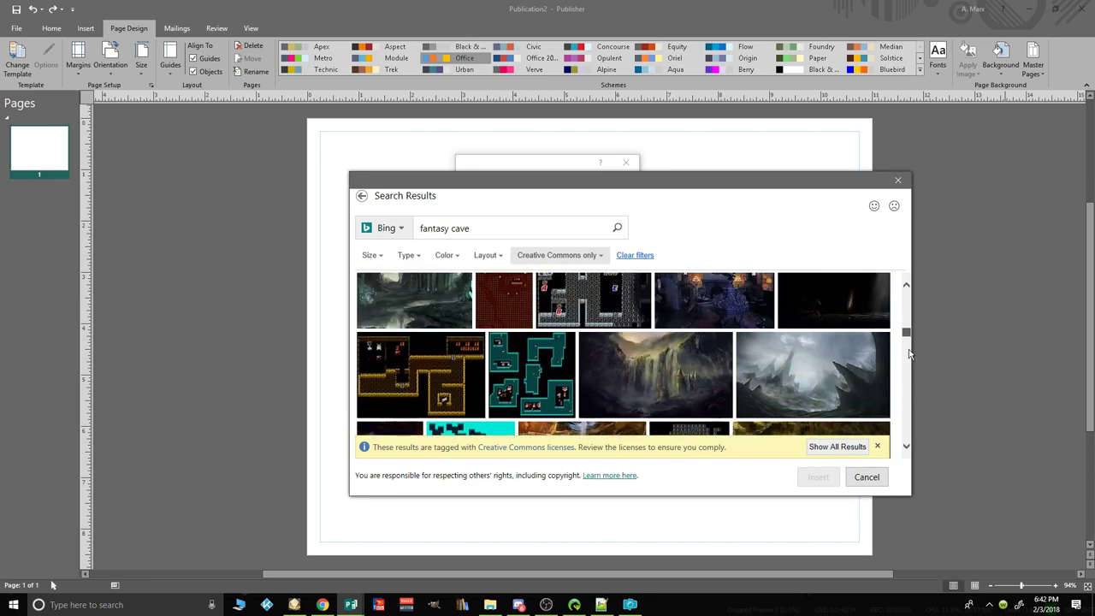
{"action": "scroll", "coordinate": [910, 351], "scroll_direction": "up", "scroll_amount": 5}
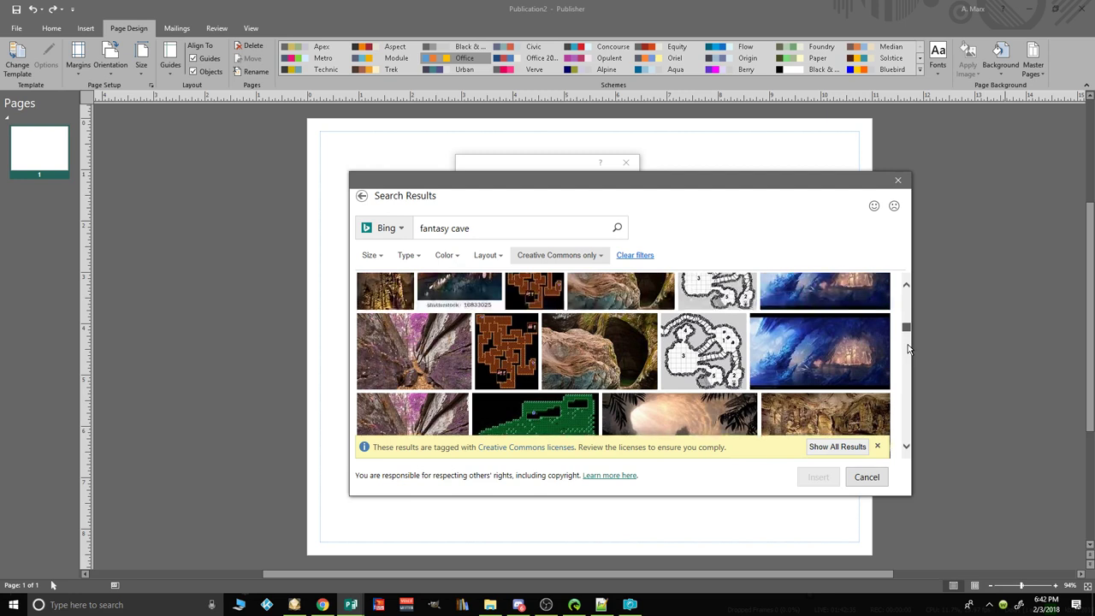
{"action": "left_click", "coordinate": [837, 355]}
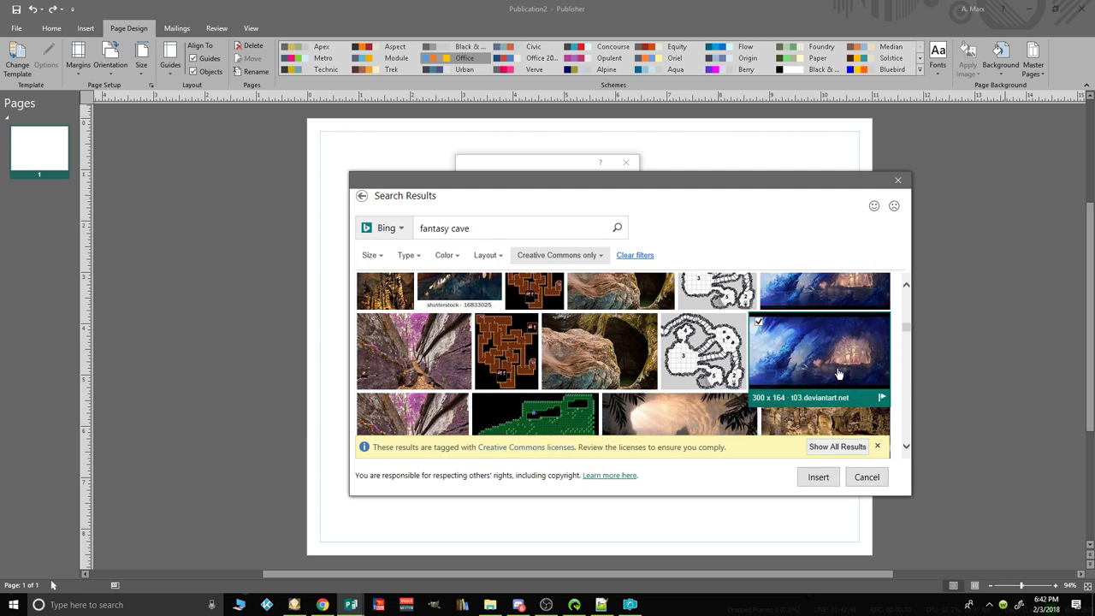
{"action": "left_click", "coordinate": [820, 477]}
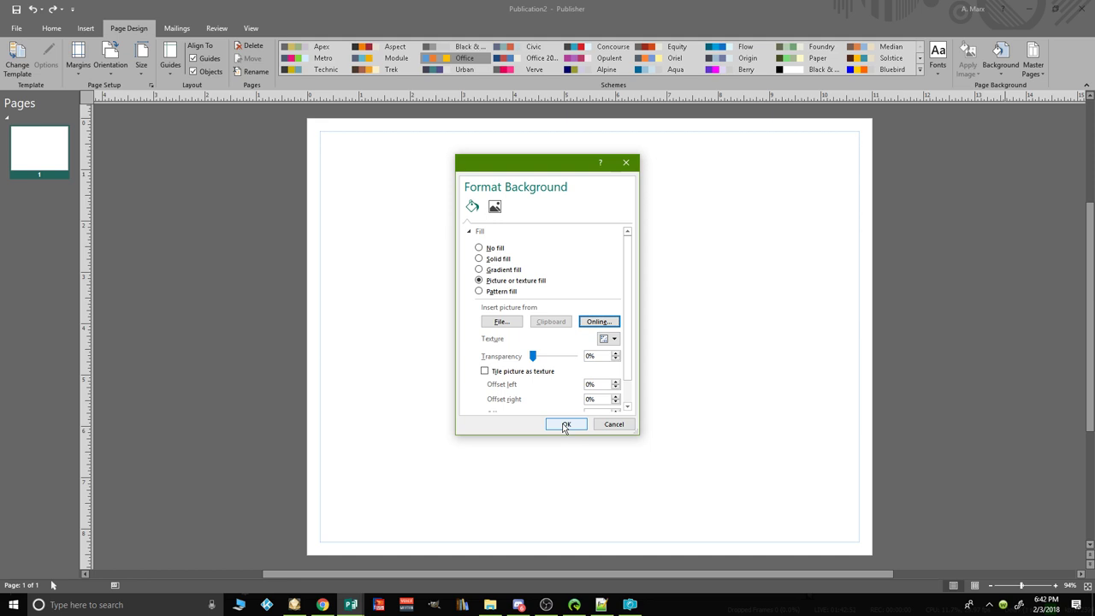
{"action": "left_click", "coordinate": [564, 426]}
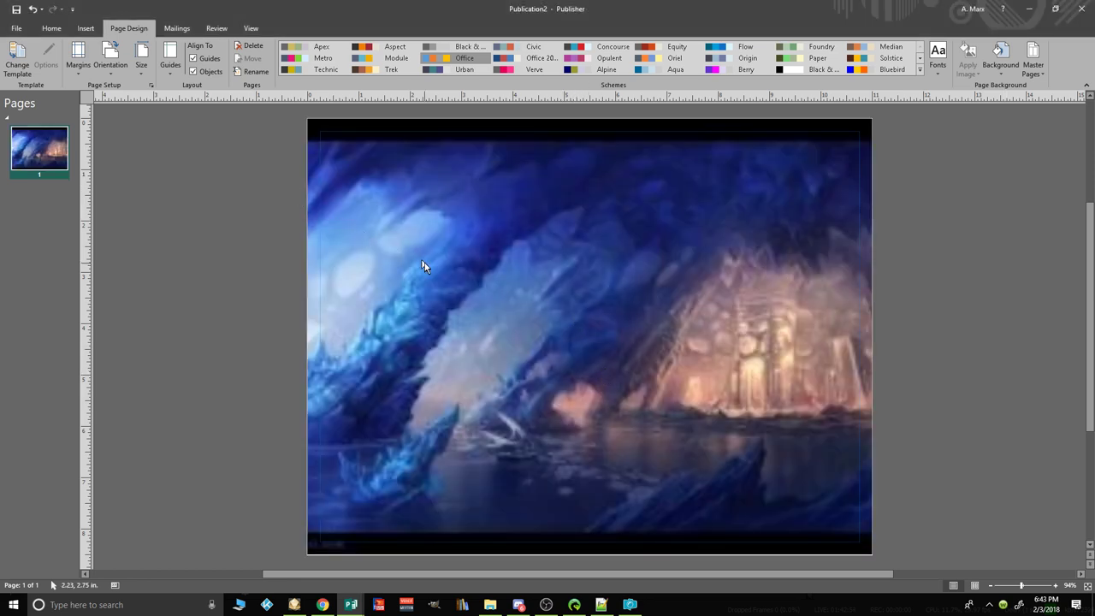
{"action": "left_click", "coordinate": [35, 10]}
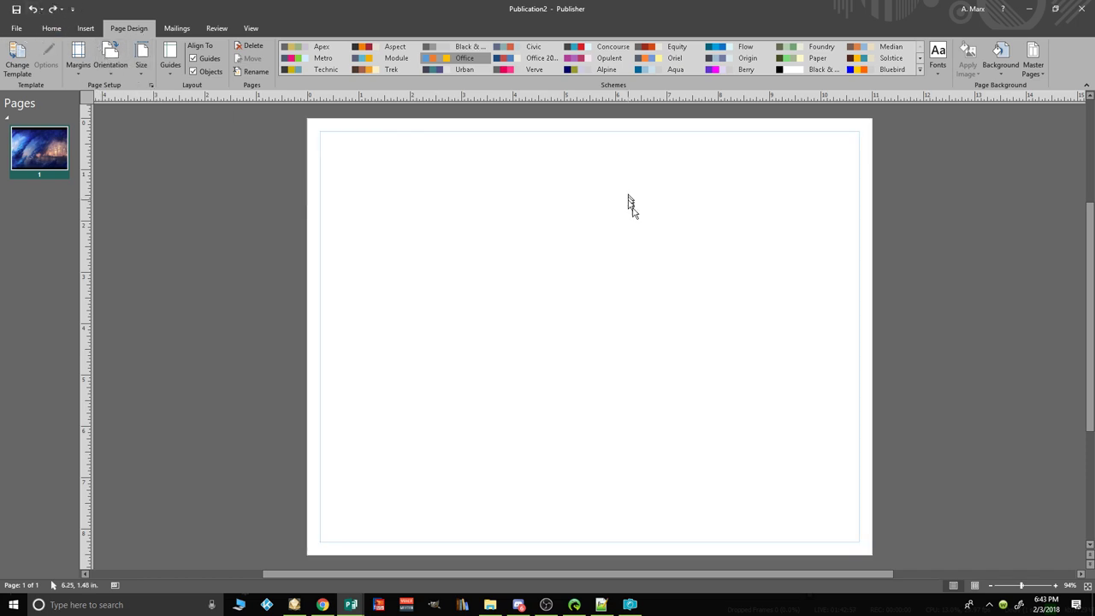
Step: Choose a picture or texture fill for the page background and search online pictures for "underdark cavern"
{"action": "left_click", "coordinate": [1001, 56]}
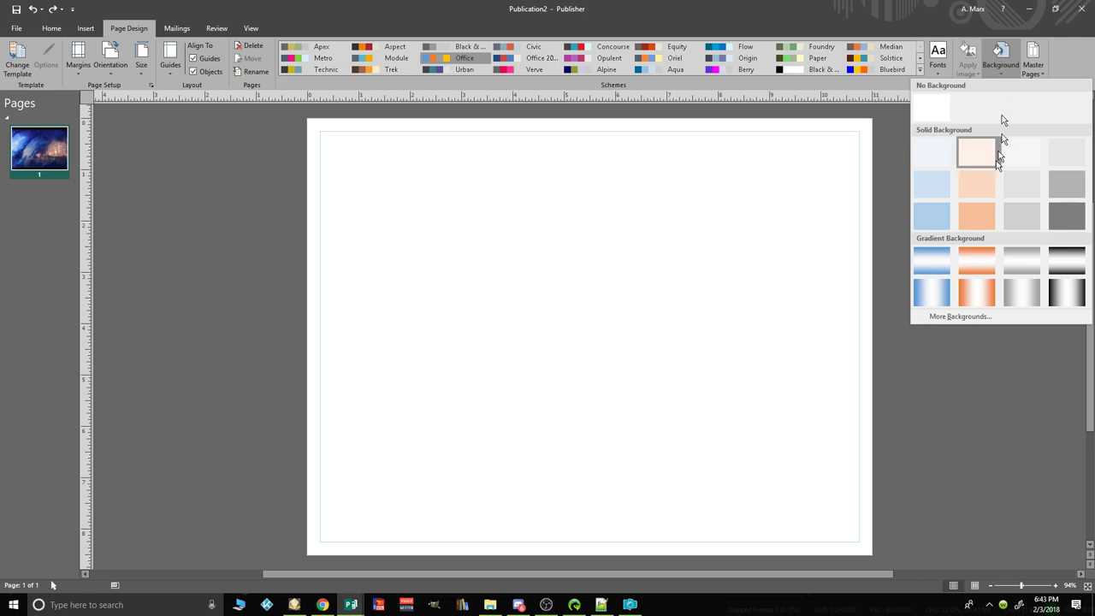
{"action": "left_click", "coordinate": [954, 318]}
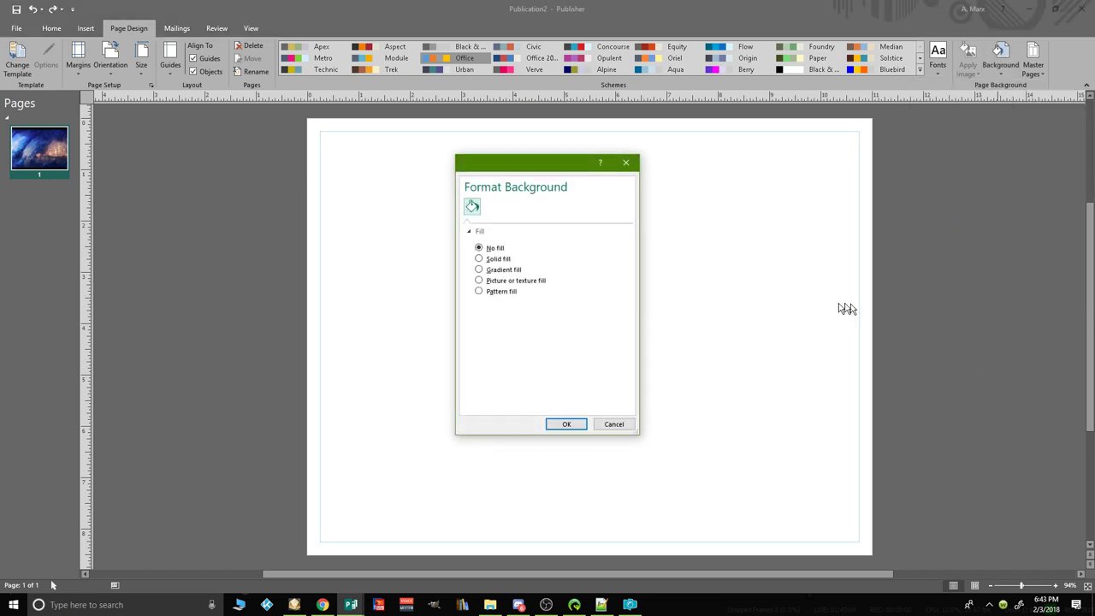
{"action": "left_click", "coordinate": [479, 281]}
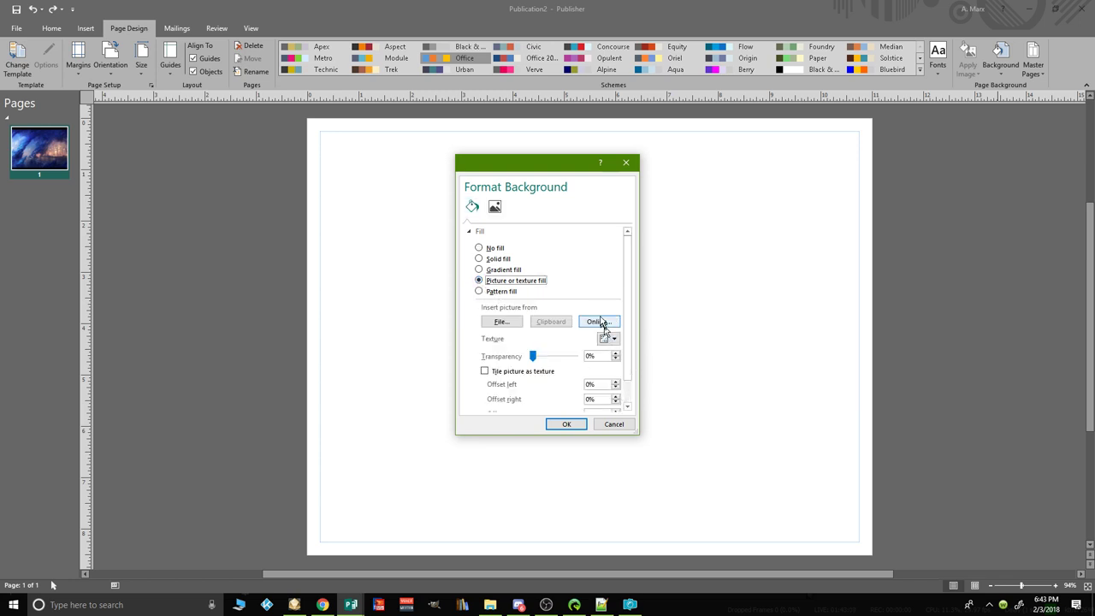
{"action": "left_click", "coordinate": [599, 323]}
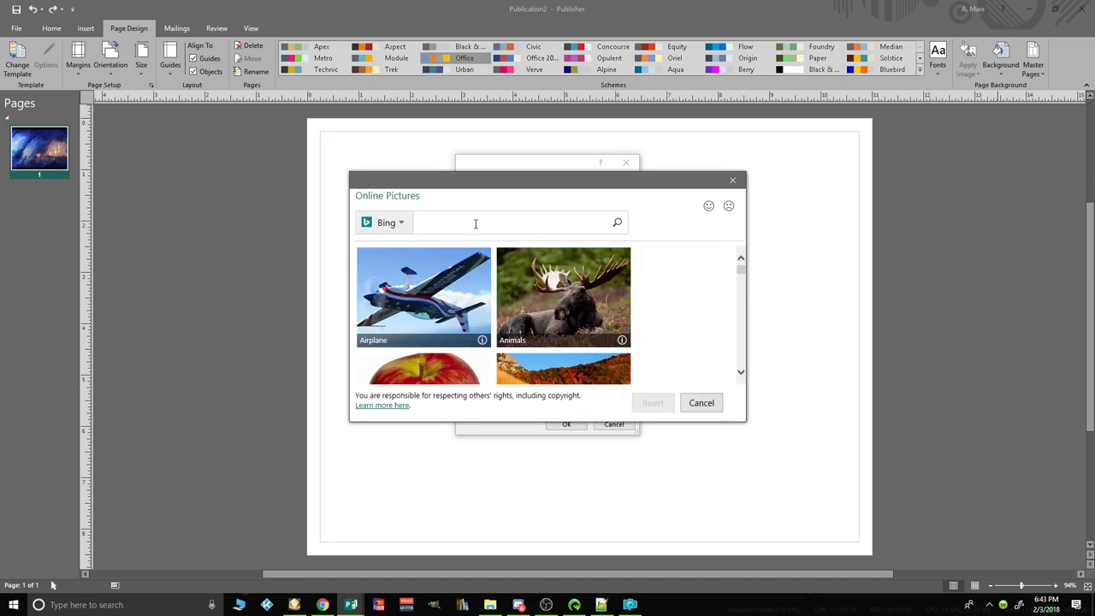
{"action": "type", "text": "underdark cavern"}
{"action": "left_click", "coordinate": [619, 223]}
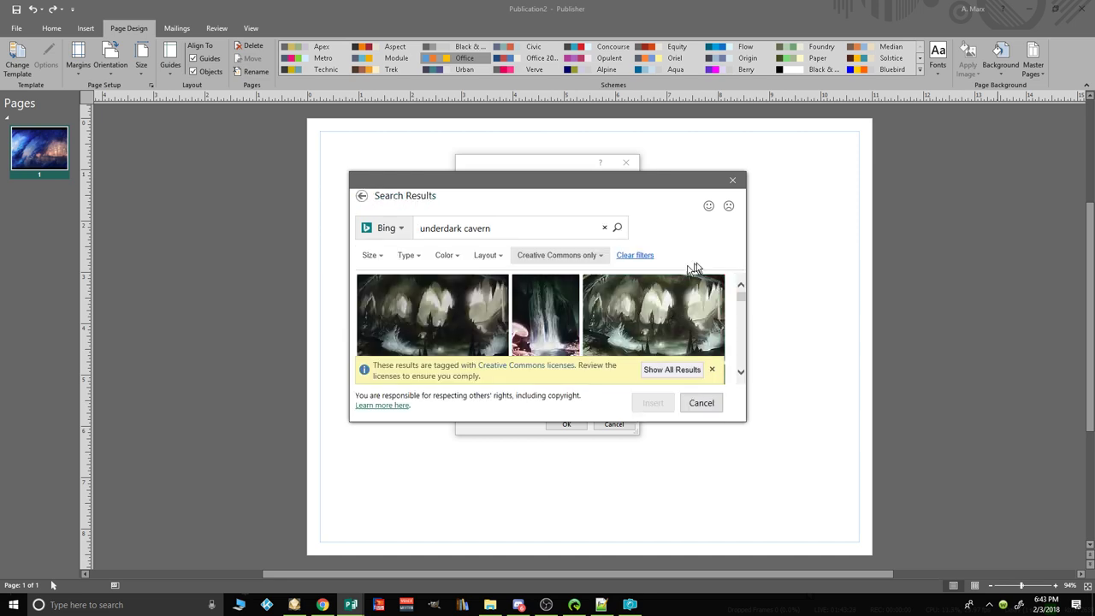
Step: Apply the dark teal 1024 x 728 cave tunnel picture from the search results as the page background
{"action": "left_click_drag", "start_coordinate": [741, 296], "coordinate": [742, 303]}
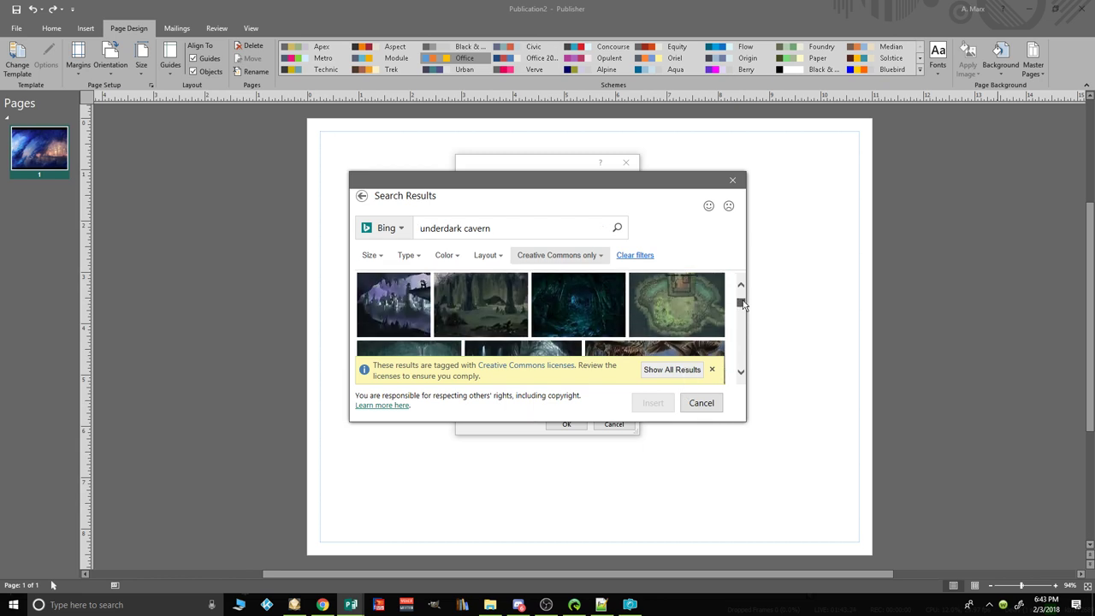
{"action": "left_click", "coordinate": [597, 314]}
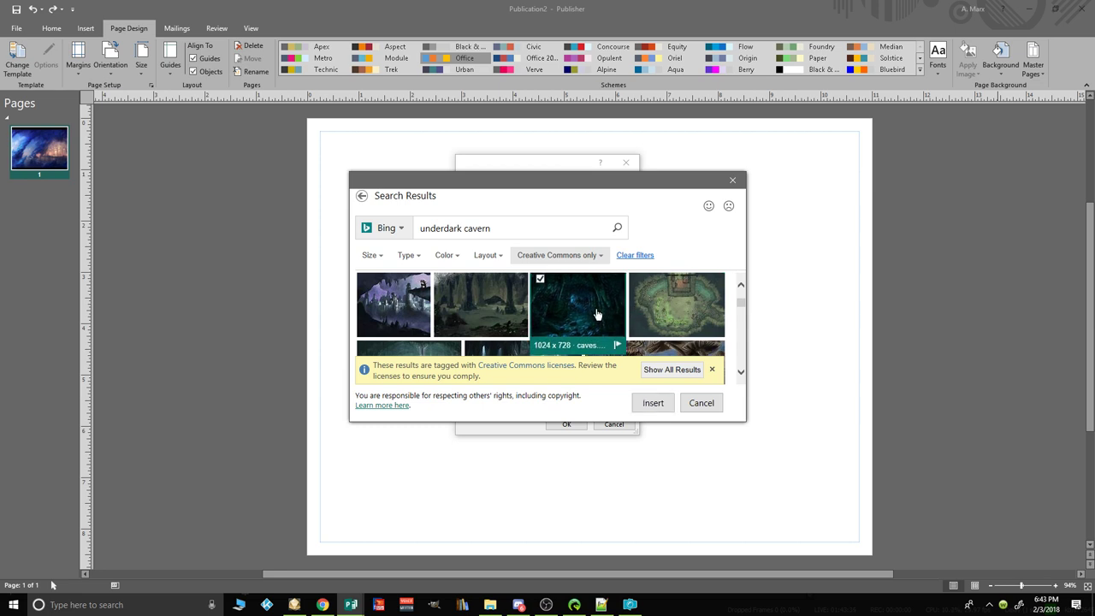
{"action": "left_click_drag", "start_coordinate": [741, 304], "coordinate": [743, 337]}
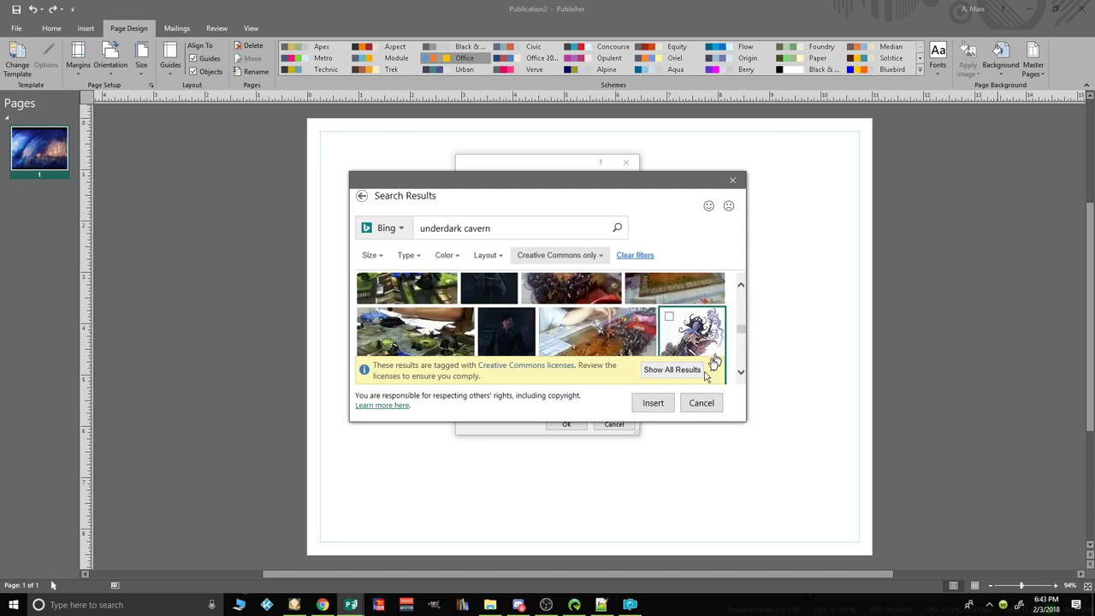
{"action": "left_click", "coordinate": [652, 403]}
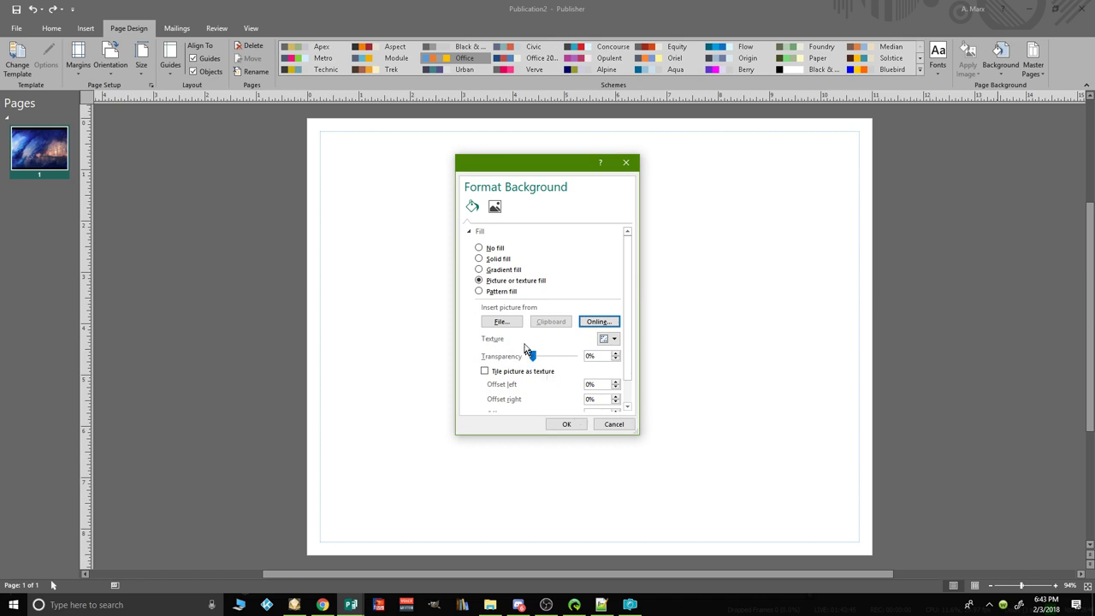
{"action": "left_click", "coordinate": [564, 423]}
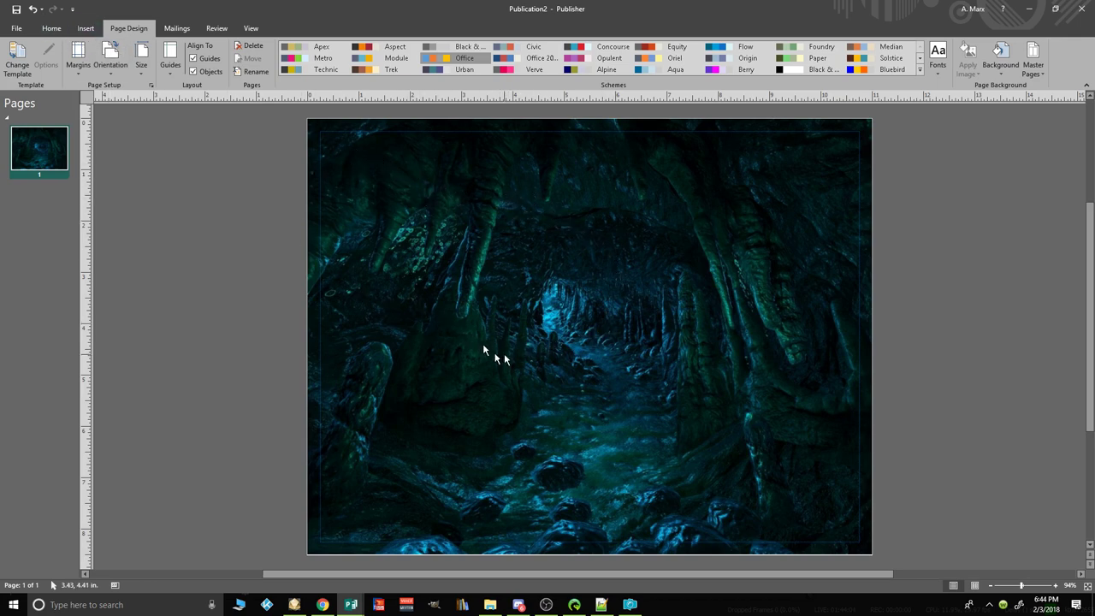
Step: Insert the "Bag of Skulls" picture from the Desktop folder onto the page
{"action": "left_click", "coordinate": [88, 30]}
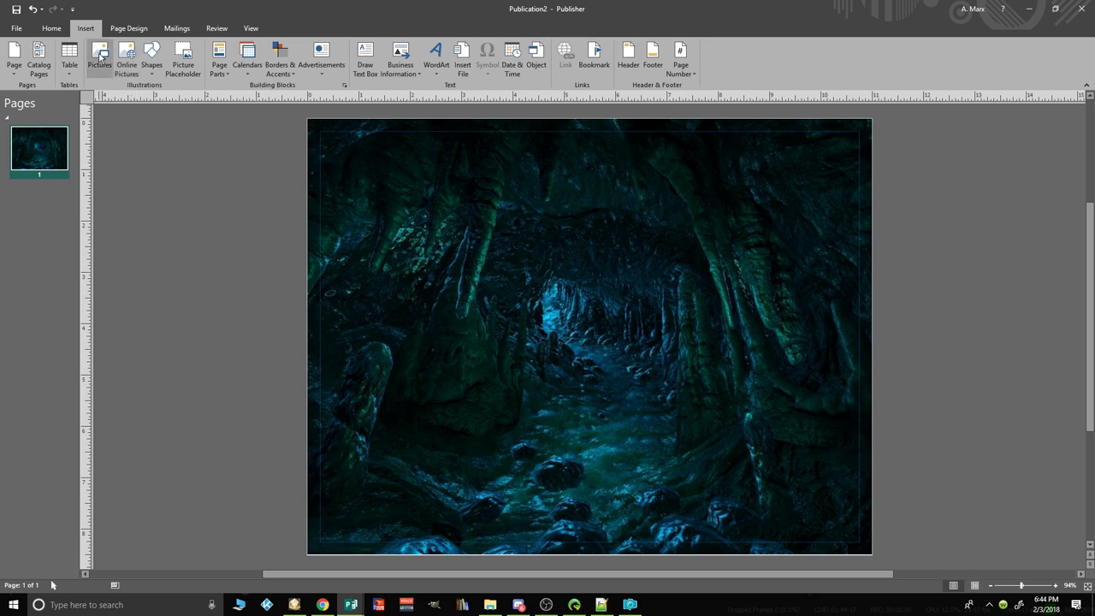
{"action": "left_click", "coordinate": [101, 57]}
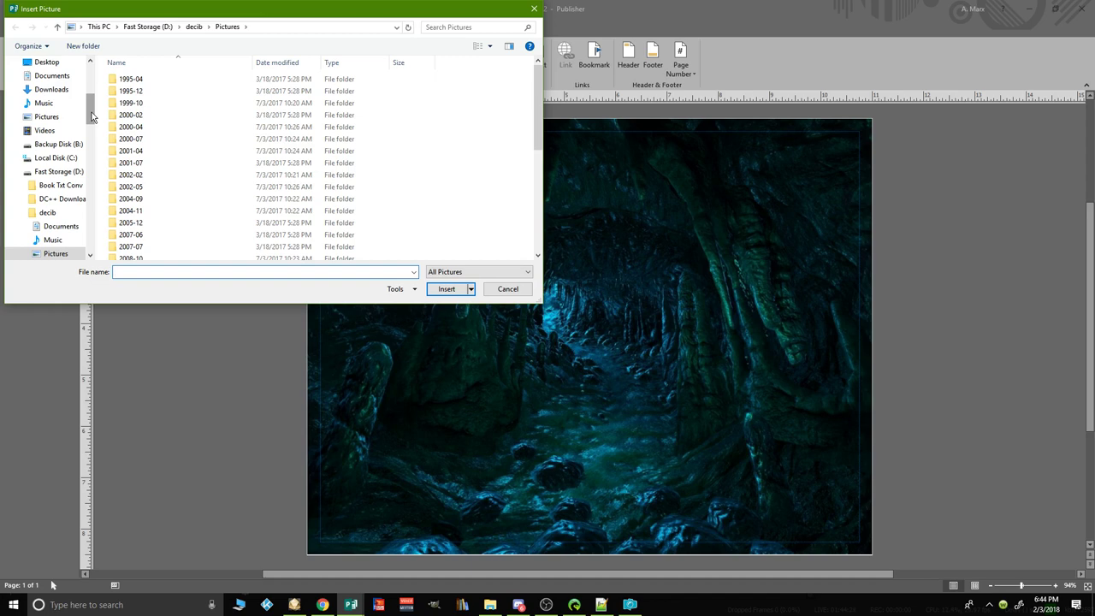
{"action": "scroll", "coordinate": [92, 117], "scroll_direction": "up", "scroll_amount": 2}
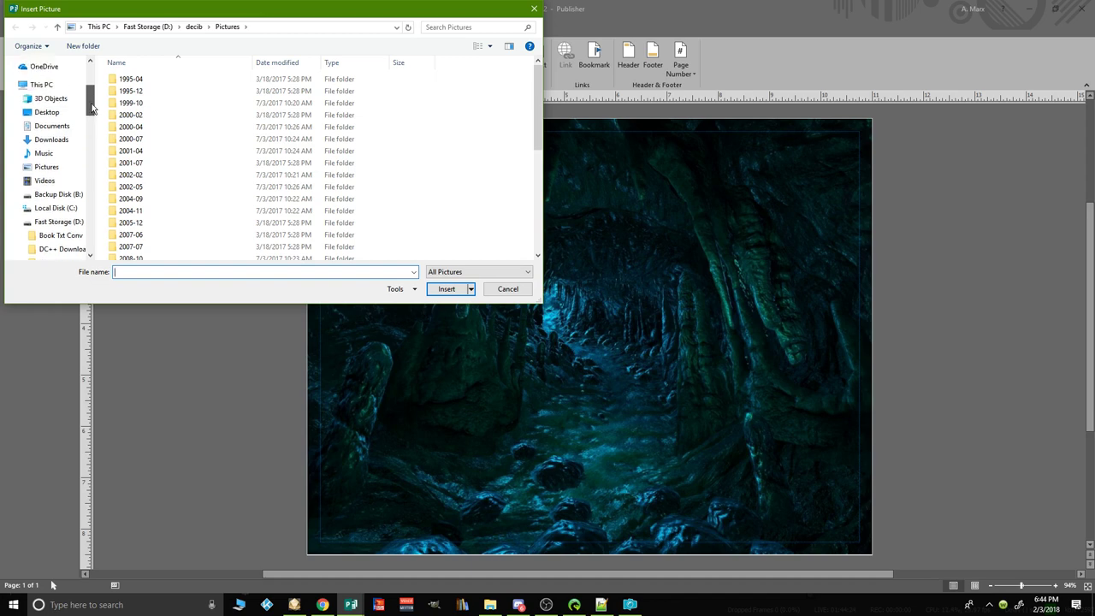
{"action": "left_click", "coordinate": [49, 112]}
{"action": "left_click_drag", "start_coordinate": [538, 86], "coordinate": [534, 224]}
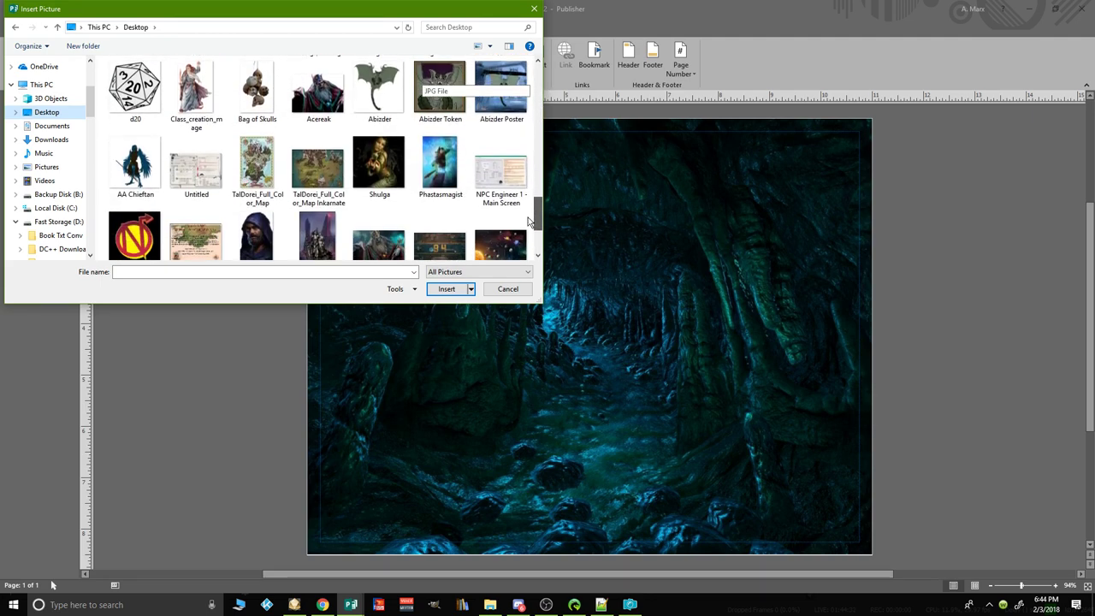
{"action": "left_click", "coordinate": [254, 100]}
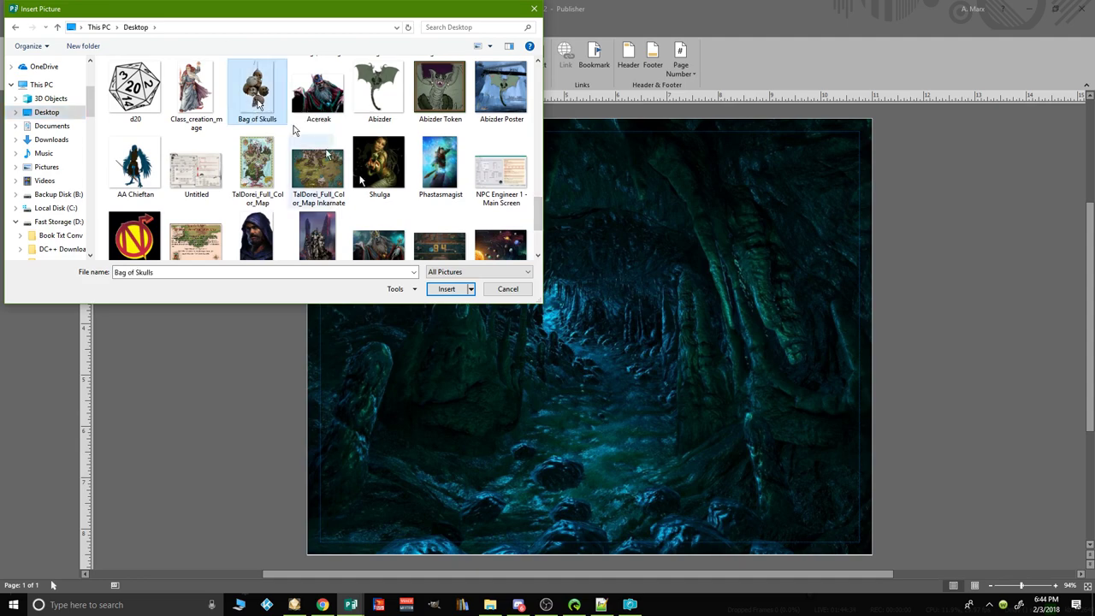
{"action": "left_click", "coordinate": [448, 291]}
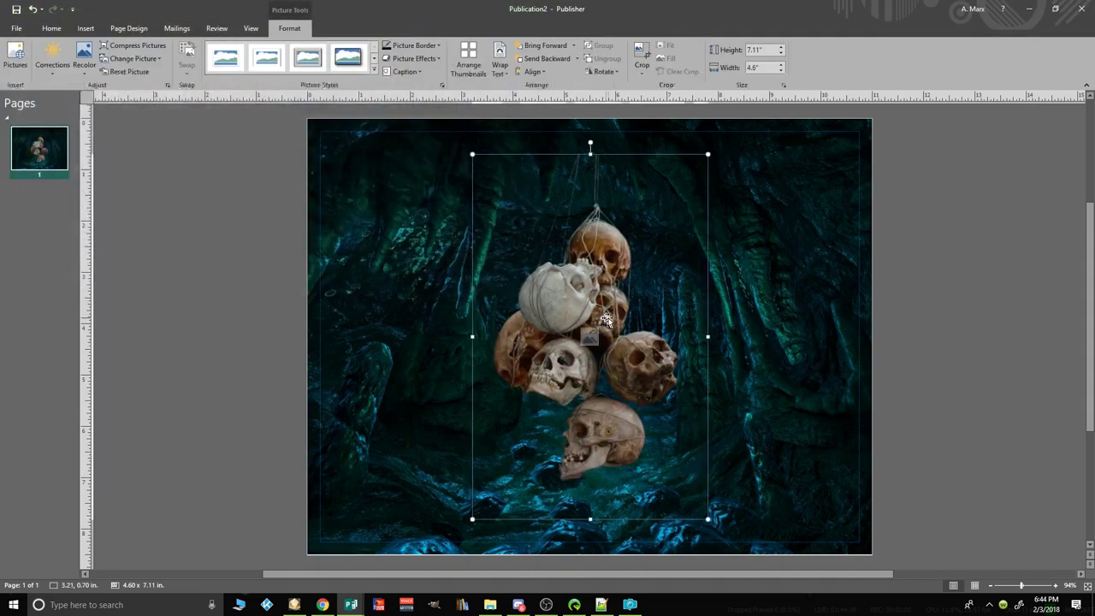
Step: Shrink the skulls picture to about 2.95" x 4.56" and move it to the upper right area of the page
{"action": "left_click_drag", "start_coordinate": [590, 250], "coordinate": [531, 270]}
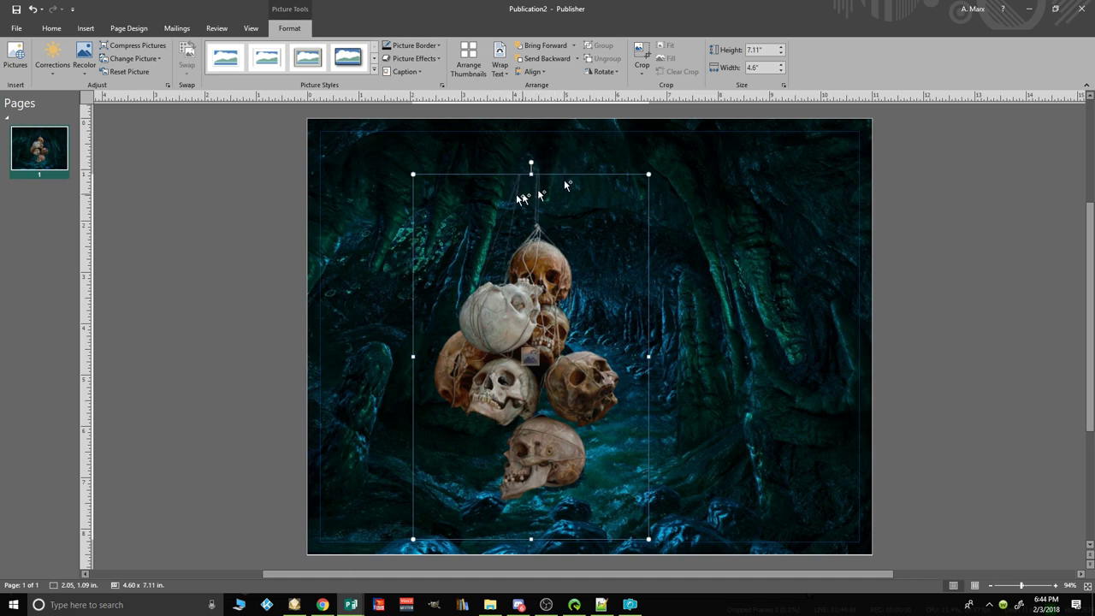
{"action": "left_click_drag", "start_coordinate": [520, 296], "coordinate": [588, 245]}
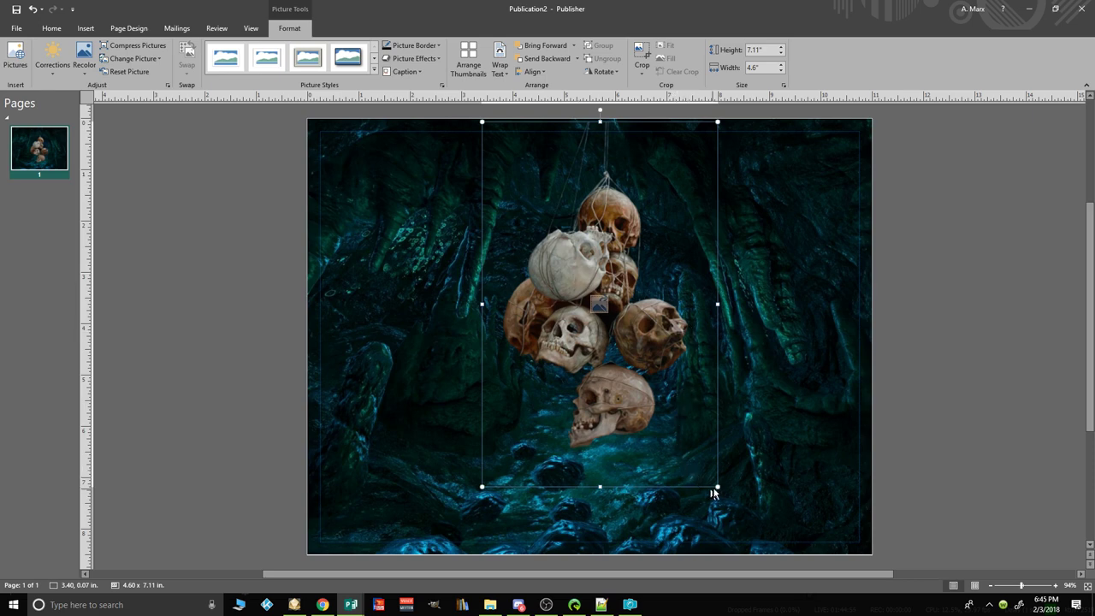
{"action": "left_click_drag", "start_coordinate": [716, 488], "coordinate": [650, 421]}
{"action": "left_click_drag", "start_coordinate": [611, 305], "coordinate": [693, 235]}
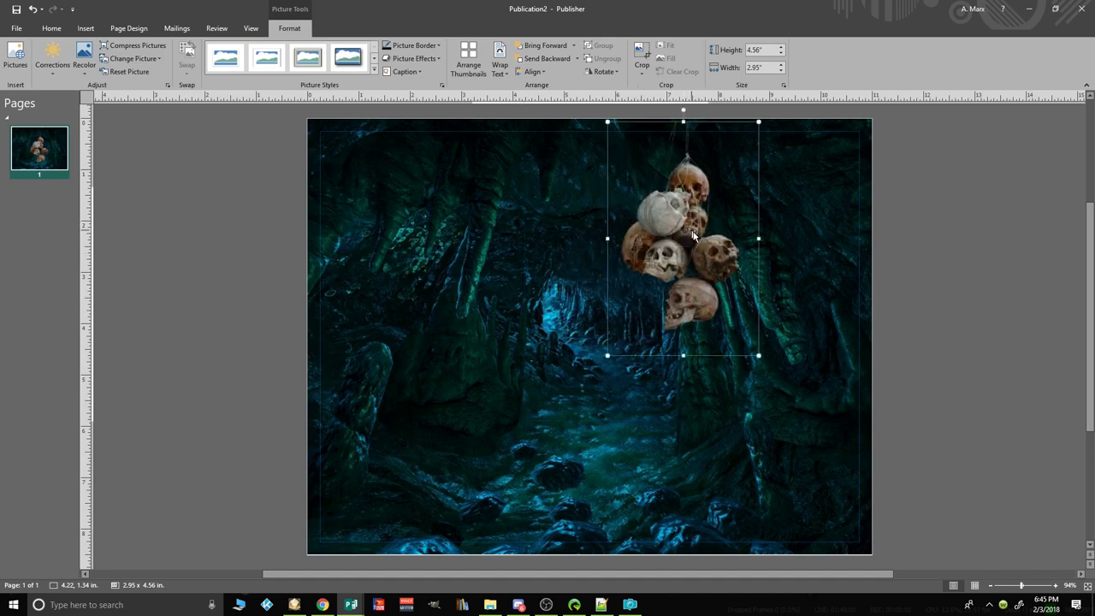
{"action": "left_click_drag", "start_coordinate": [681, 206], "coordinate": [689, 211]}
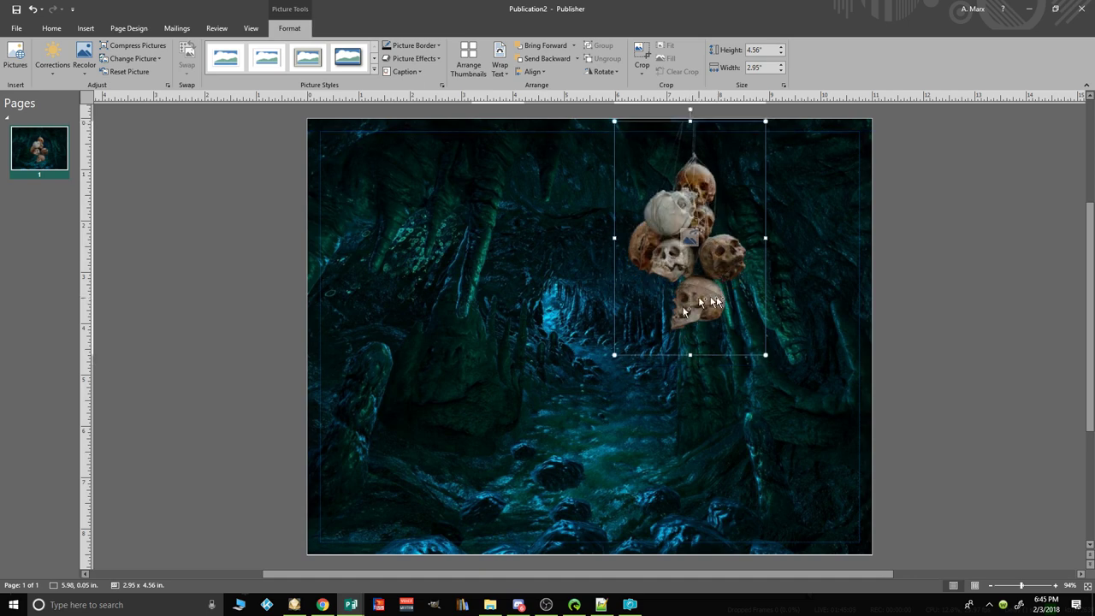
Step: Align the skulls picture with the page's top edge and resize it to about 2.79" x 4.32", so it hangs from the cave ceiling
{"action": "left_click_drag", "start_coordinate": [612, 353], "coordinate": [603, 372]}
{"action": "left_click_drag", "start_coordinate": [656, 280], "coordinate": [714, 271]}
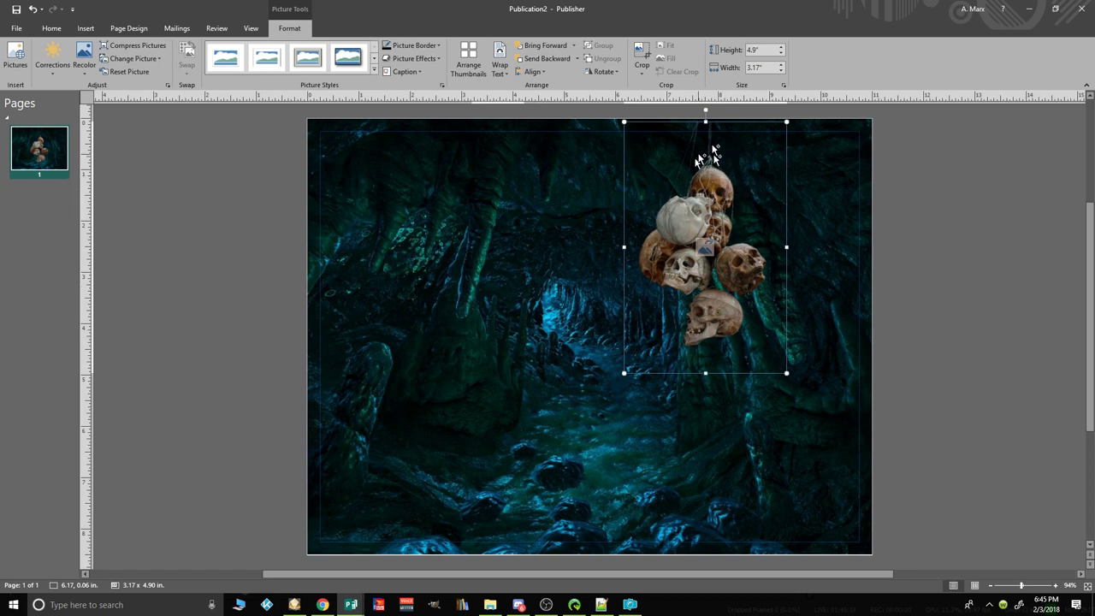
{"action": "left_click_drag", "start_coordinate": [694, 215], "coordinate": [697, 216]}
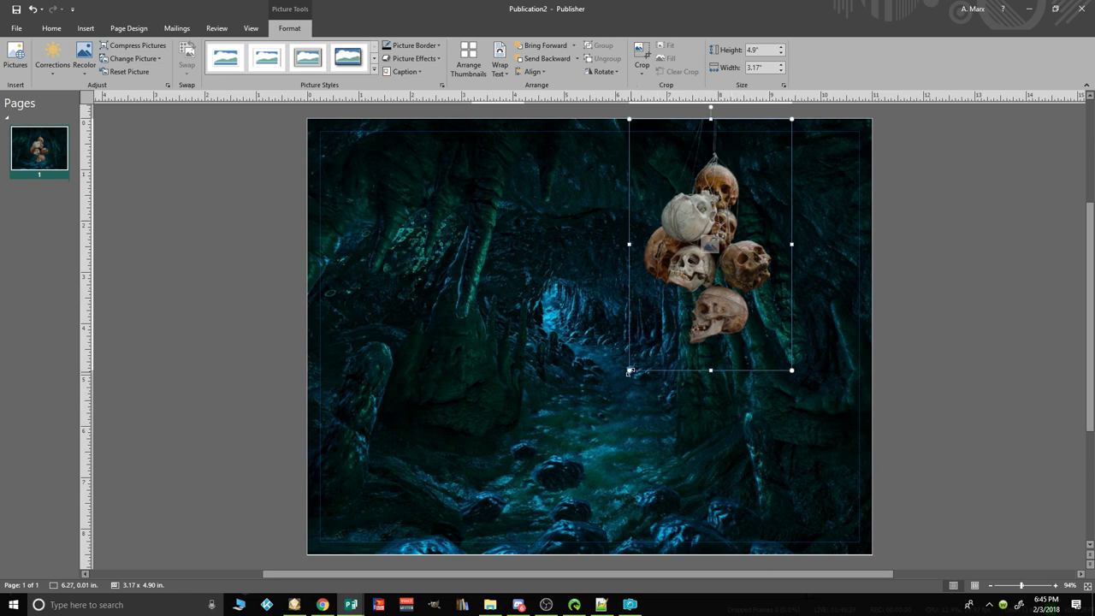
{"action": "left_click_drag", "start_coordinate": [629, 371], "coordinate": [648, 341]}
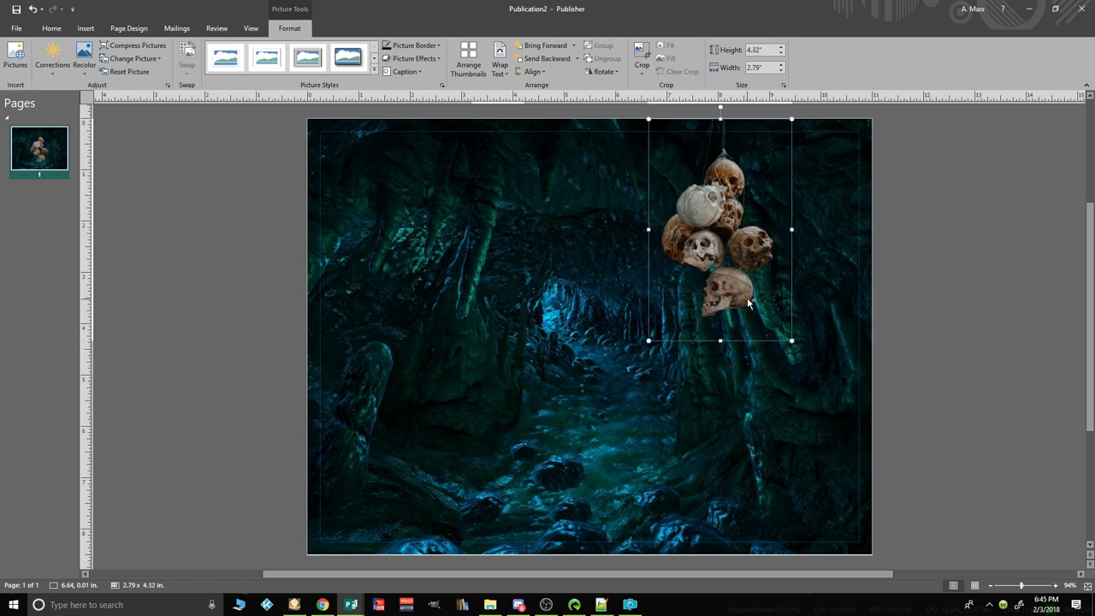
Step: Move the skulls picture farther right near the page's top edge, to about 7.08, 0.06 in
{"action": "left_click_drag", "start_coordinate": [728, 194], "coordinate": [732, 203]}
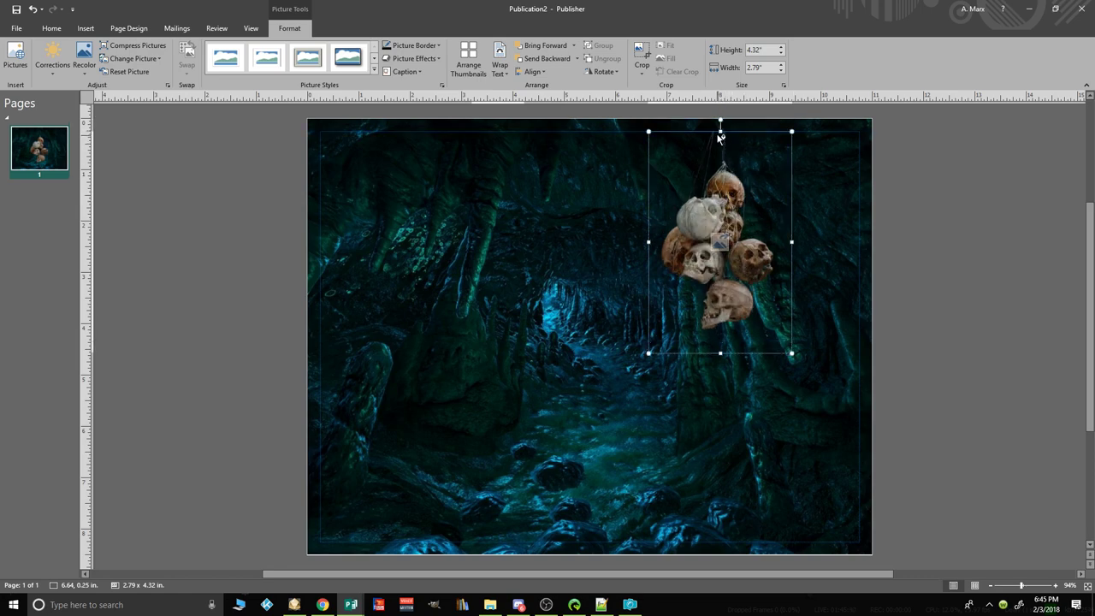
{"action": "left_click_drag", "start_coordinate": [721, 214], "coordinate": [729, 204]}
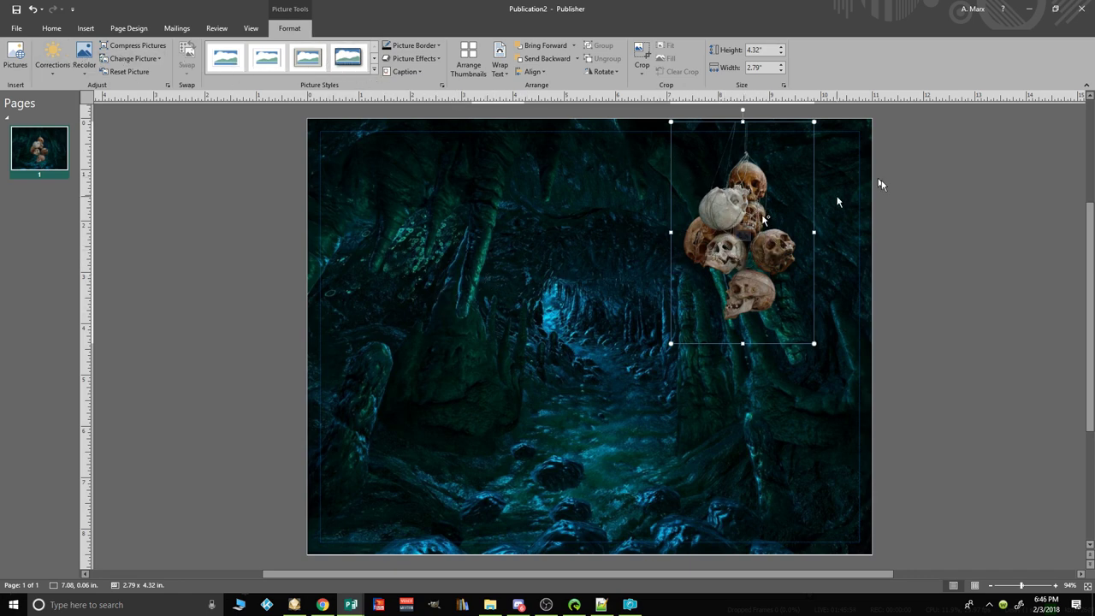
Step: Try a dark blue recolor on the skulls picture, and restore its original colors
{"action": "left_click", "coordinate": [89, 51]}
{"action": "left_click", "coordinate": [177, 102]}
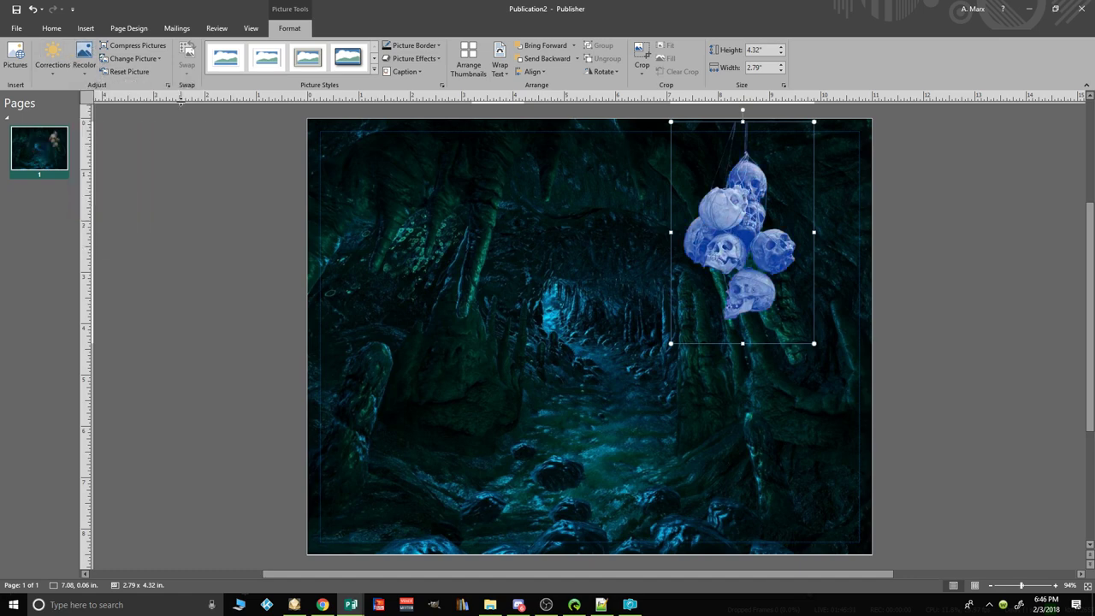
{"action": "left_click", "coordinate": [84, 53]}
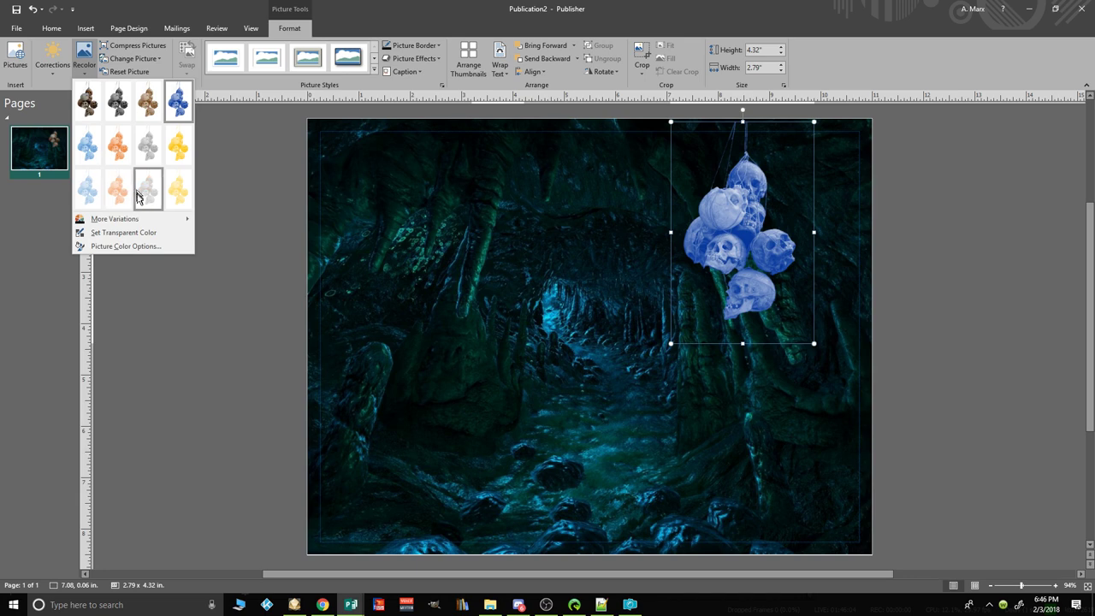
{"action": "mouse_move", "coordinate": [136, 220]}
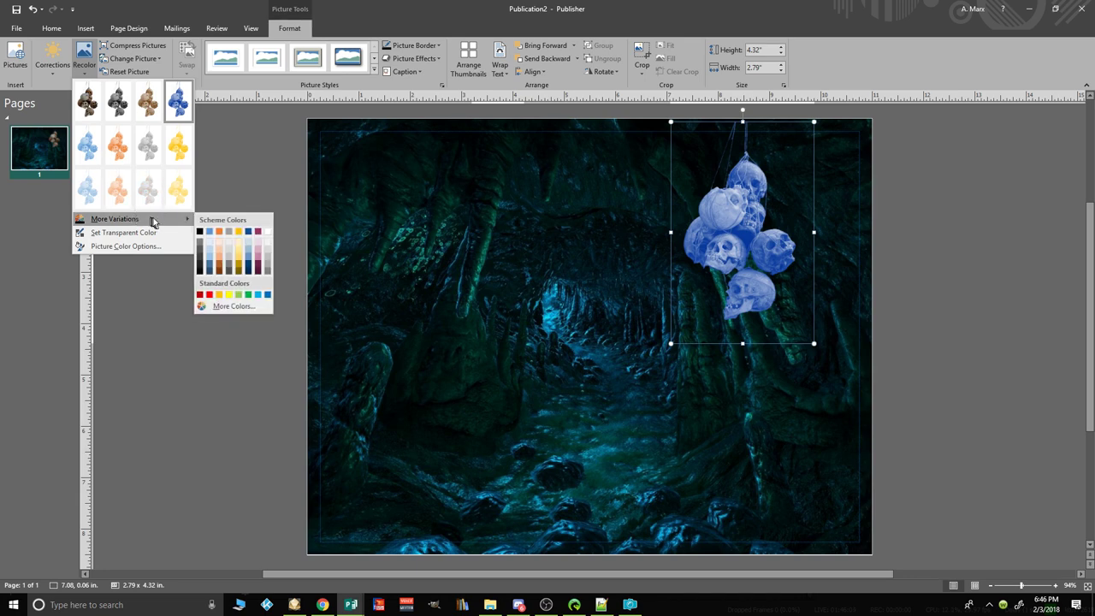
{"action": "left_click", "coordinate": [88, 104]}
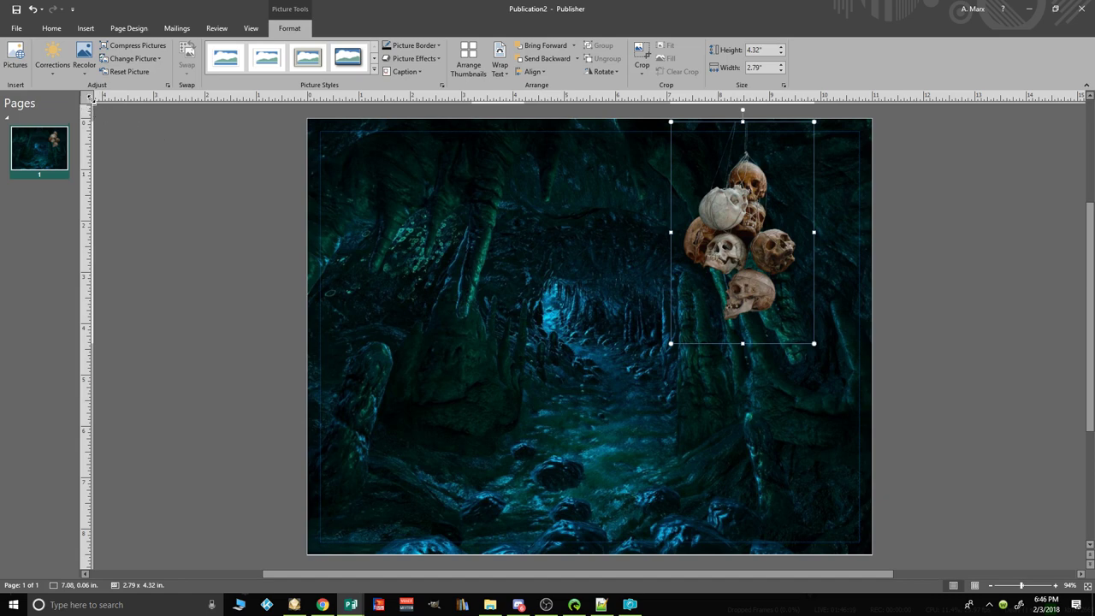
Step: Darken the skulls picture by one brightness level and nudge it up against the page's top edge, to about 7.11, 0.01 in
{"action": "left_click", "coordinate": [53, 65]}
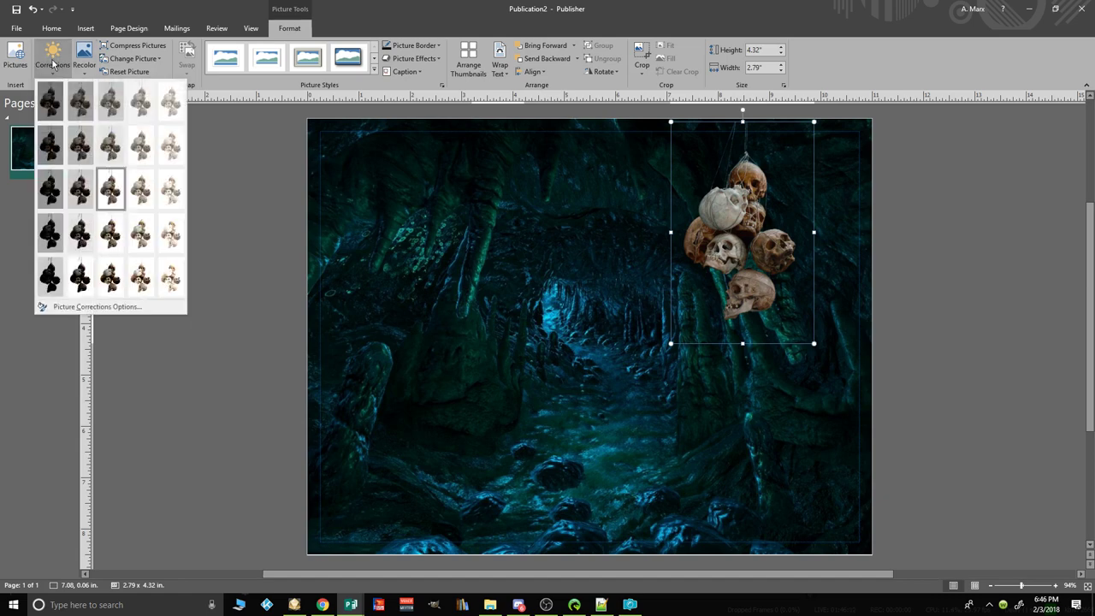
{"action": "left_click", "coordinate": [82, 188]}
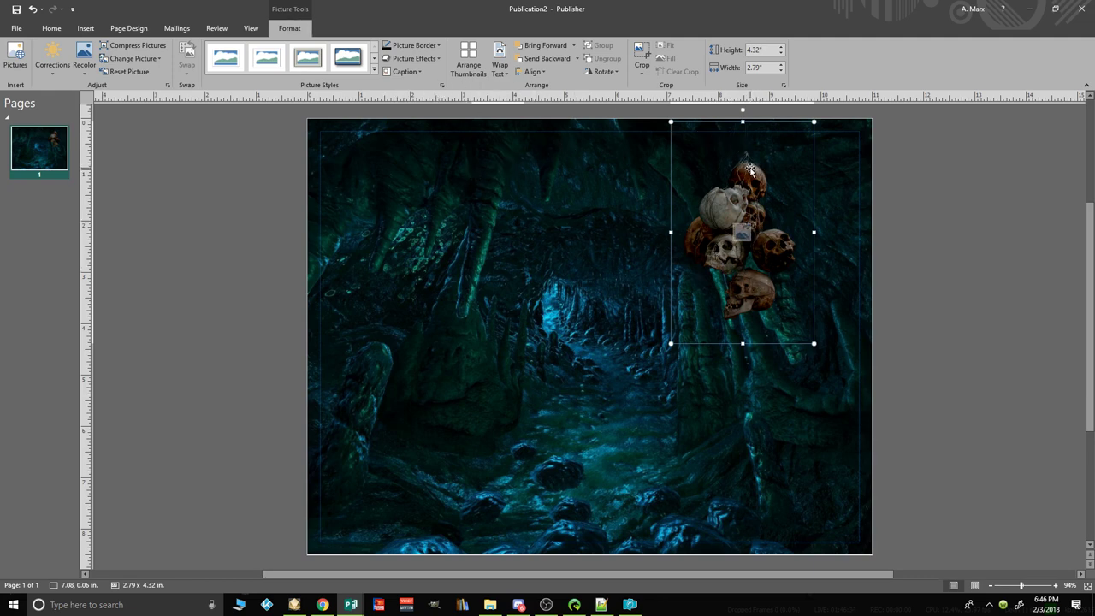
{"action": "left_click_drag", "start_coordinate": [748, 171], "coordinate": [751, 168]}
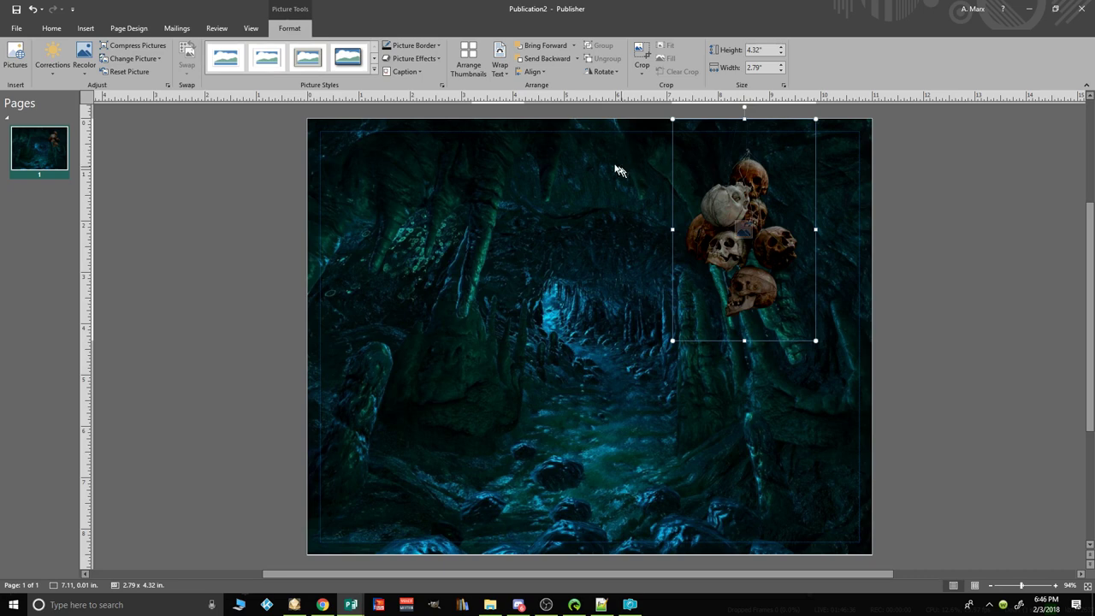
{"action": "left_click", "coordinate": [356, 67]}
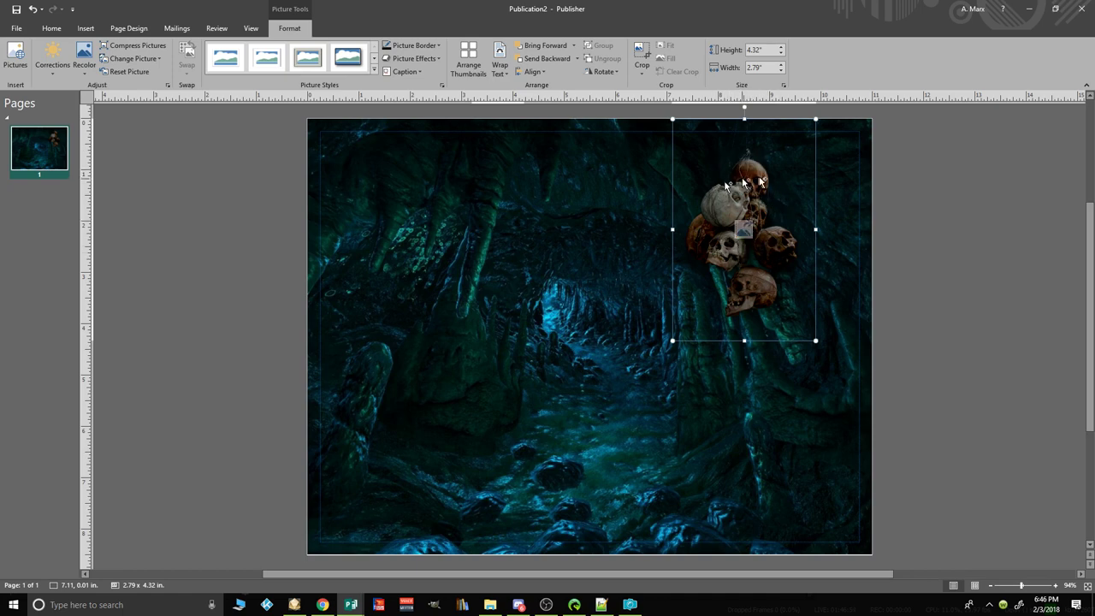
Step: Move the skulls picture to the page's upper left corner and enlarge it to about 2.86" x 4.42"
{"action": "left_click_drag", "start_coordinate": [762, 195], "coordinate": [392, 195]}
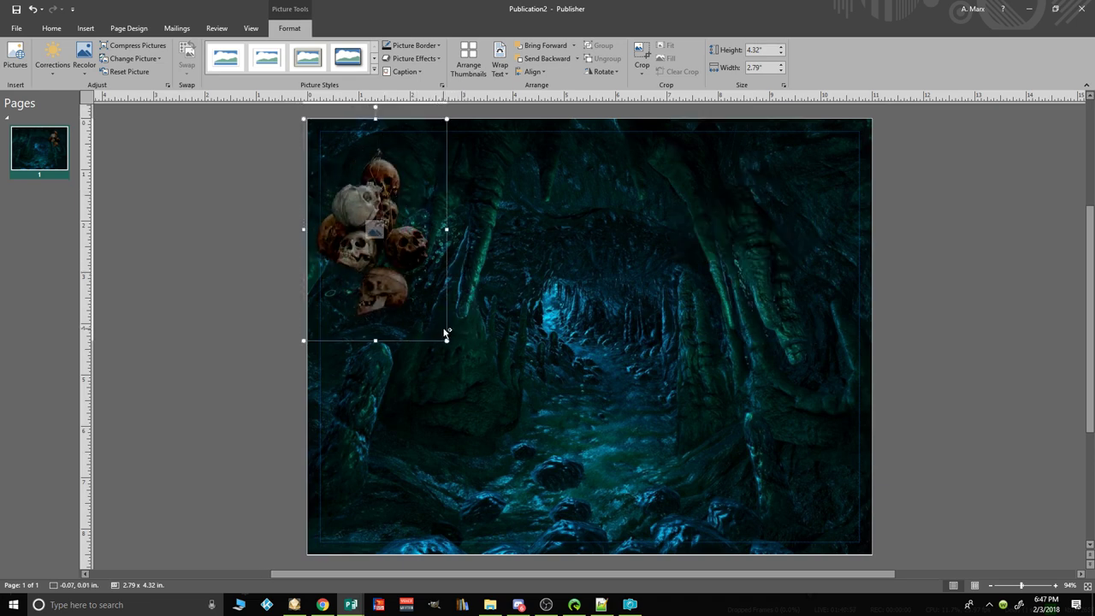
{"action": "left_click_drag", "start_coordinate": [444, 340], "coordinate": [451, 346]}
{"action": "left_click_drag", "start_coordinate": [383, 188], "coordinate": [387, 188]}
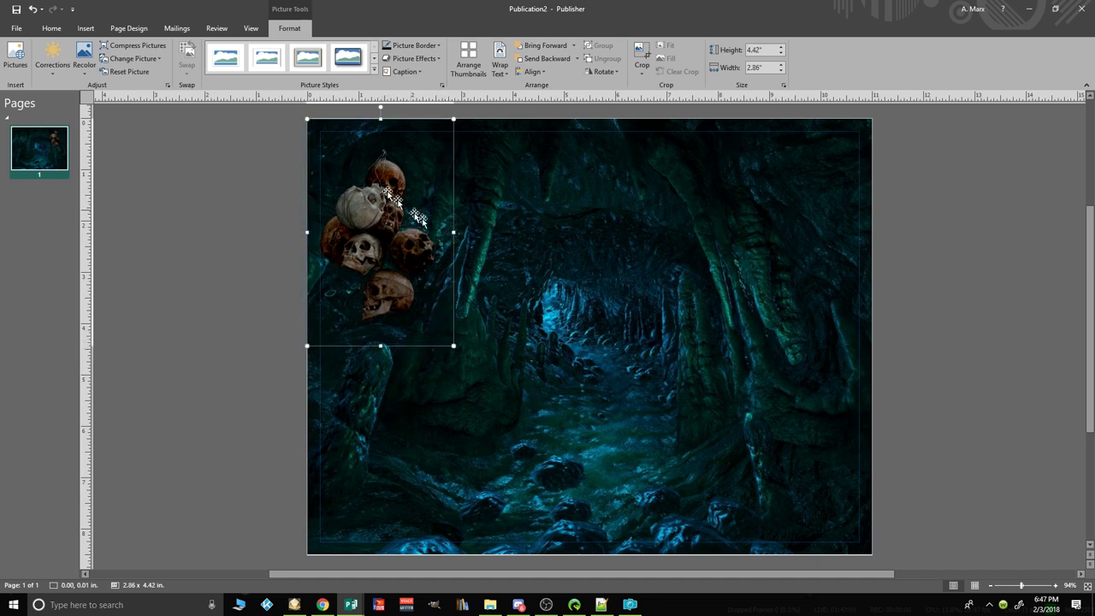
{"action": "mouse_move", "coordinate": [407, 270]}
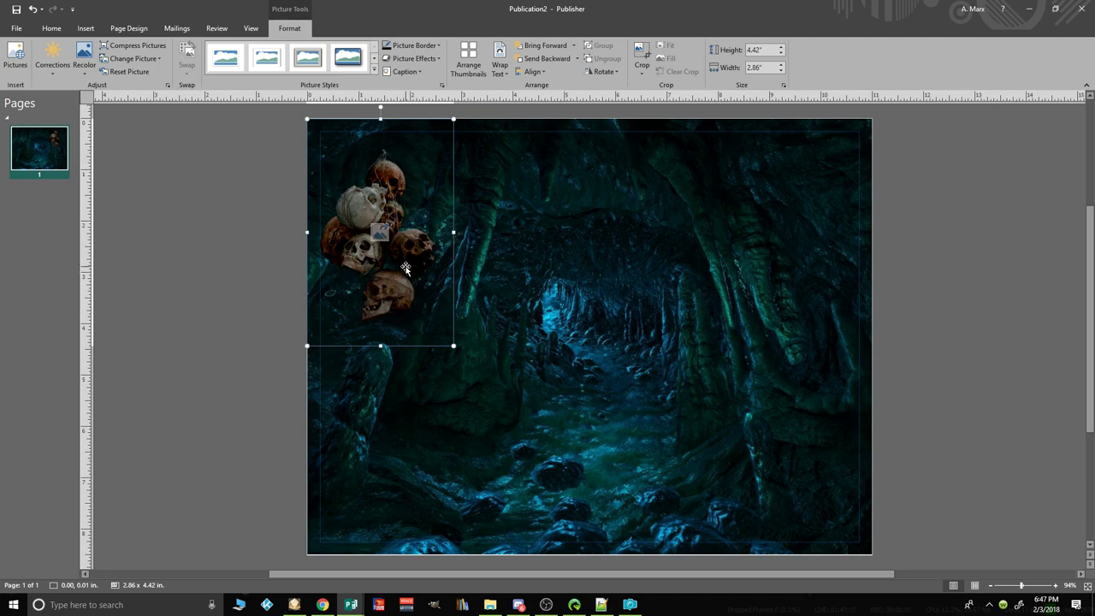
Step: Recolor the skulls picture with the green PANTONE 7482 C swatch from the Solid Coated colors
{"action": "left_click", "coordinate": [85, 62]}
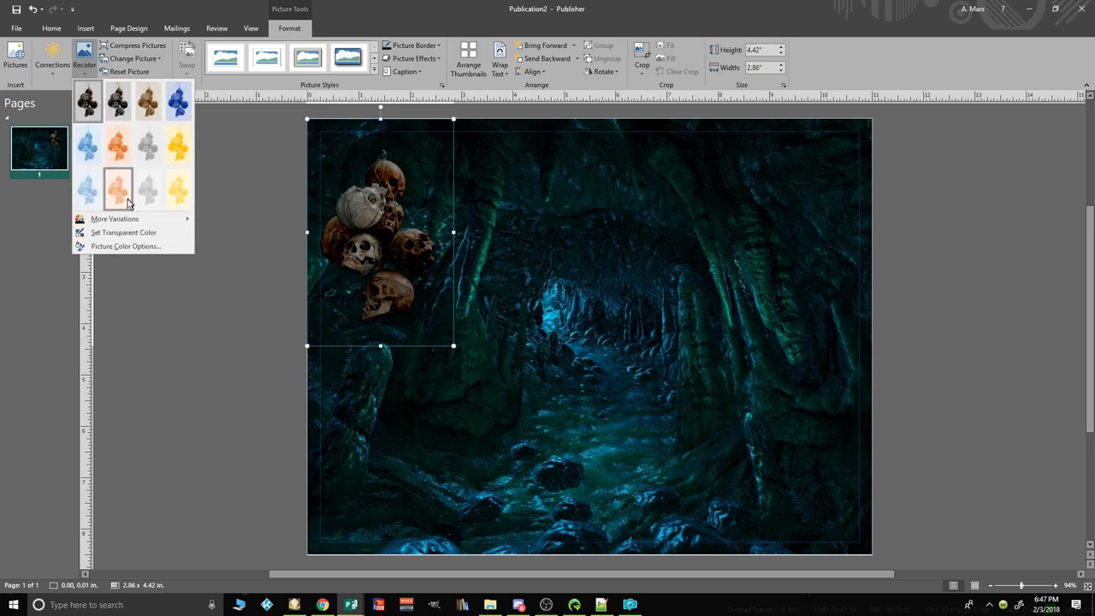
{"action": "mouse_move", "coordinate": [119, 225]}
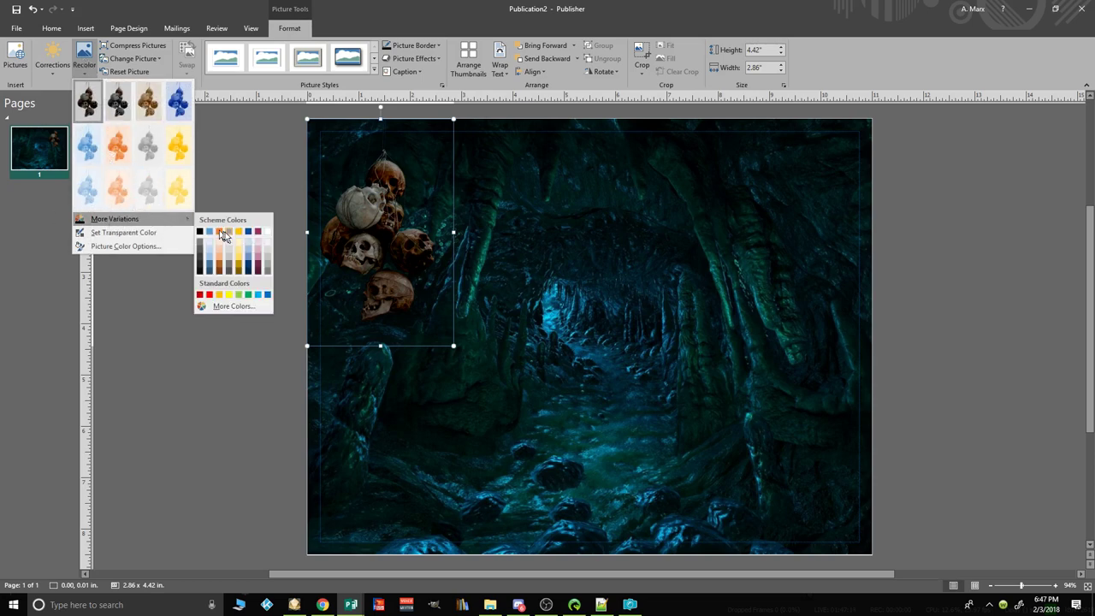
{"action": "left_click", "coordinate": [238, 307]}
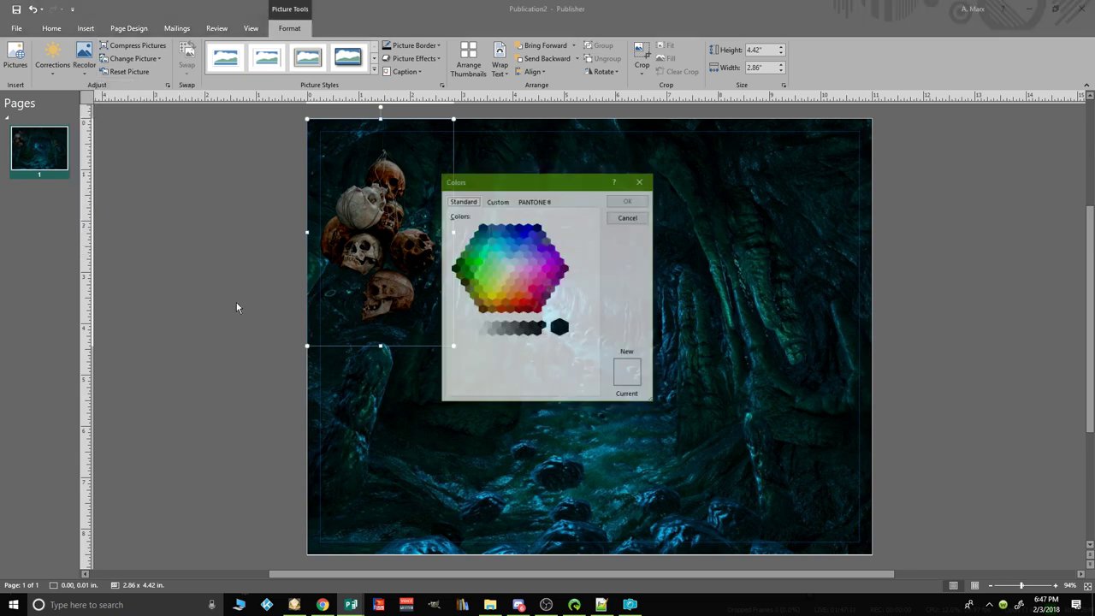
{"action": "left_click_drag", "start_coordinate": [503, 184], "coordinate": [807, 160]}
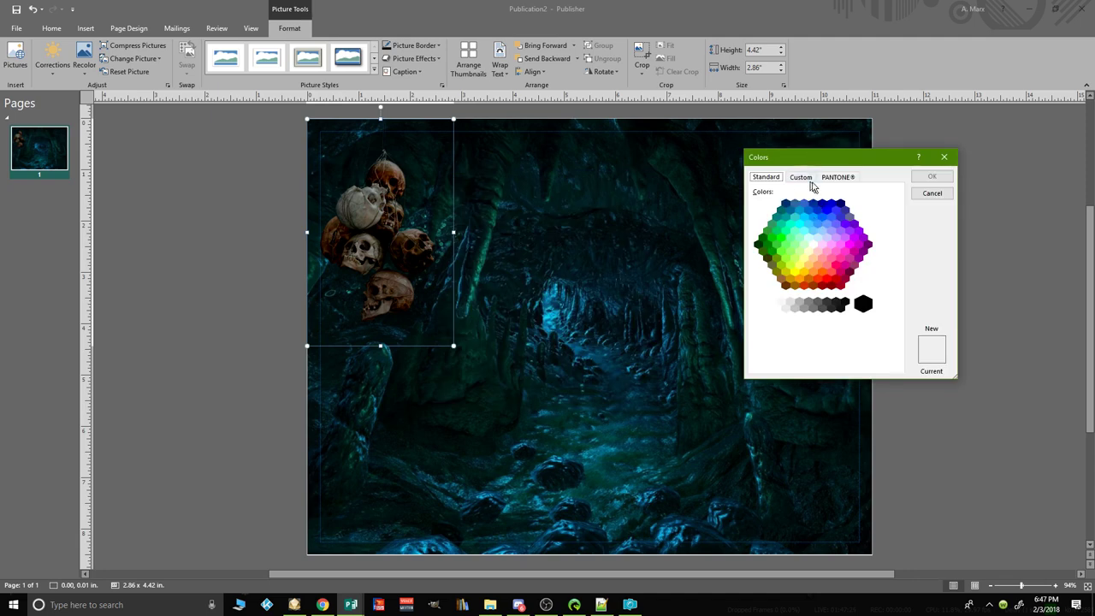
{"action": "left_click", "coordinate": [801, 177]}
{"action": "left_click_drag", "start_coordinate": [793, 266], "coordinate": [779, 228]}
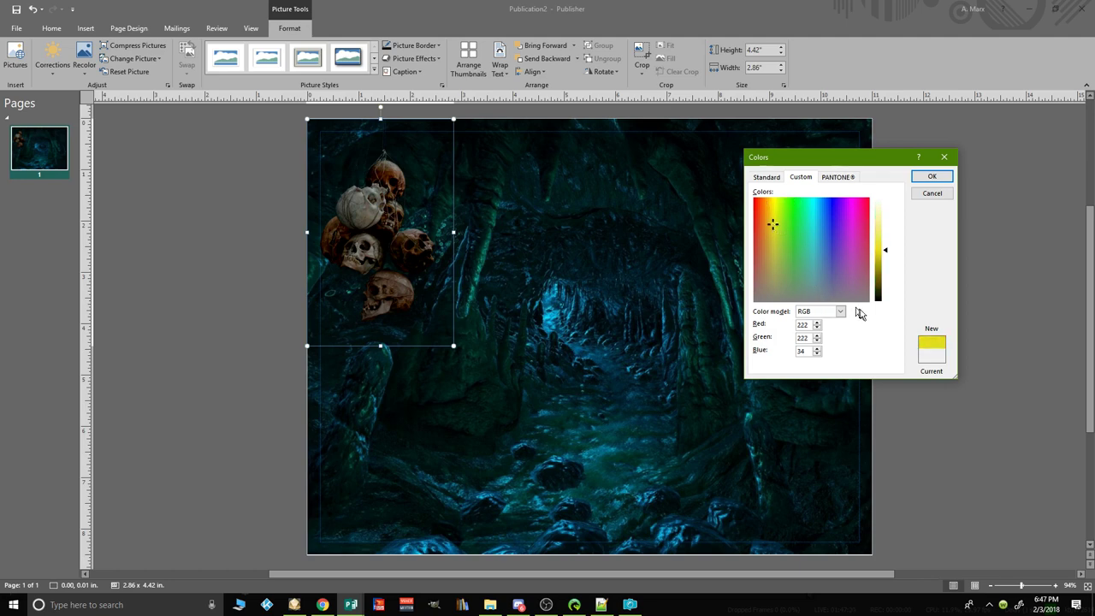
{"action": "left_click_drag", "start_coordinate": [775, 223], "coordinate": [797, 229]}
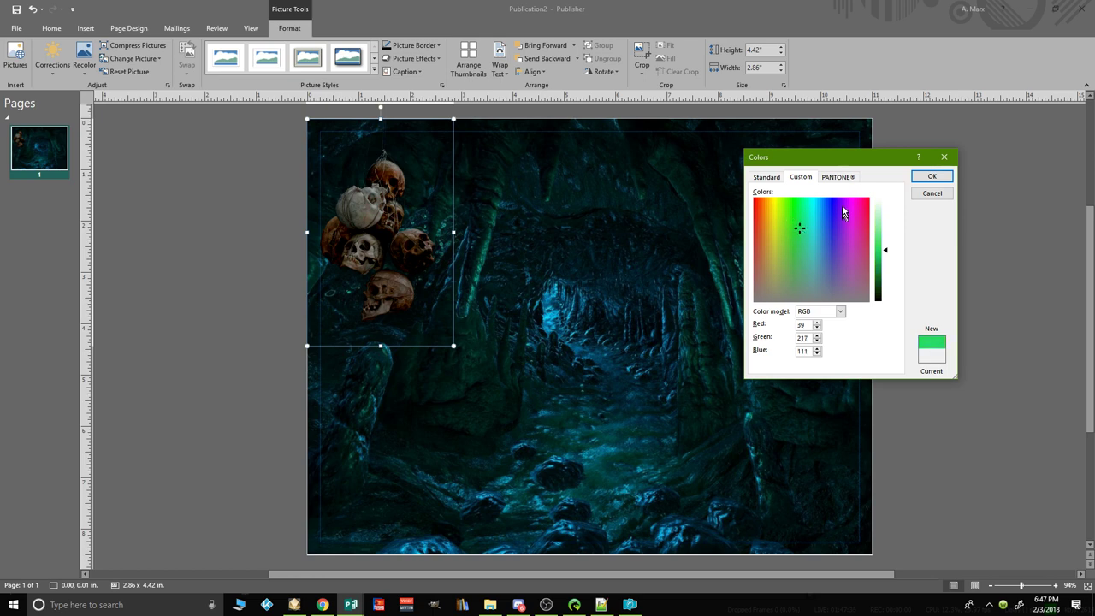
{"action": "left_click", "coordinate": [835, 177]}
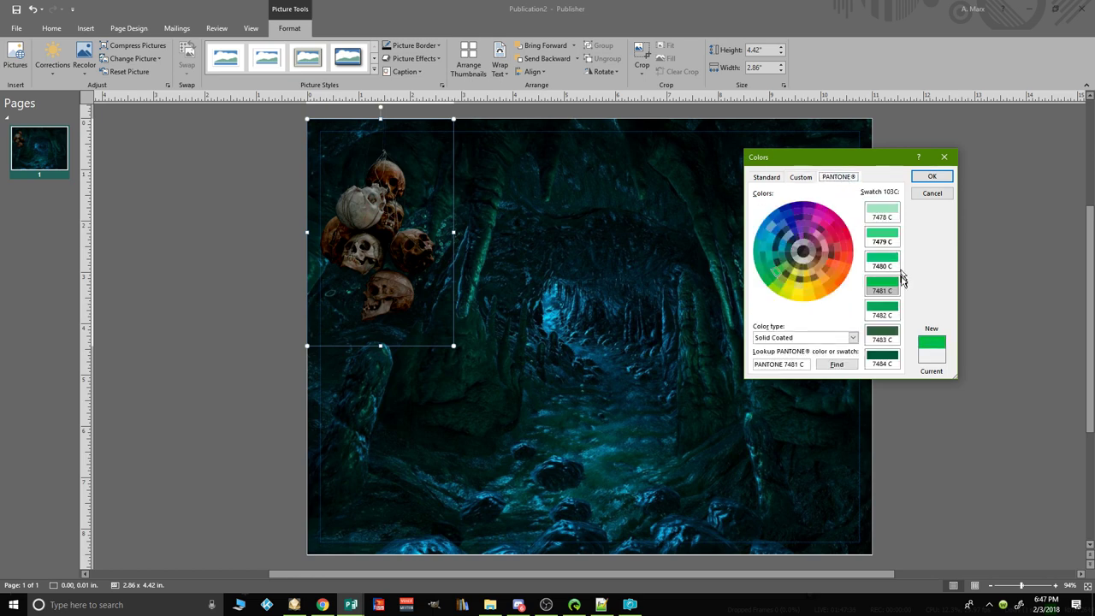
{"action": "left_click", "coordinate": [882, 308]}
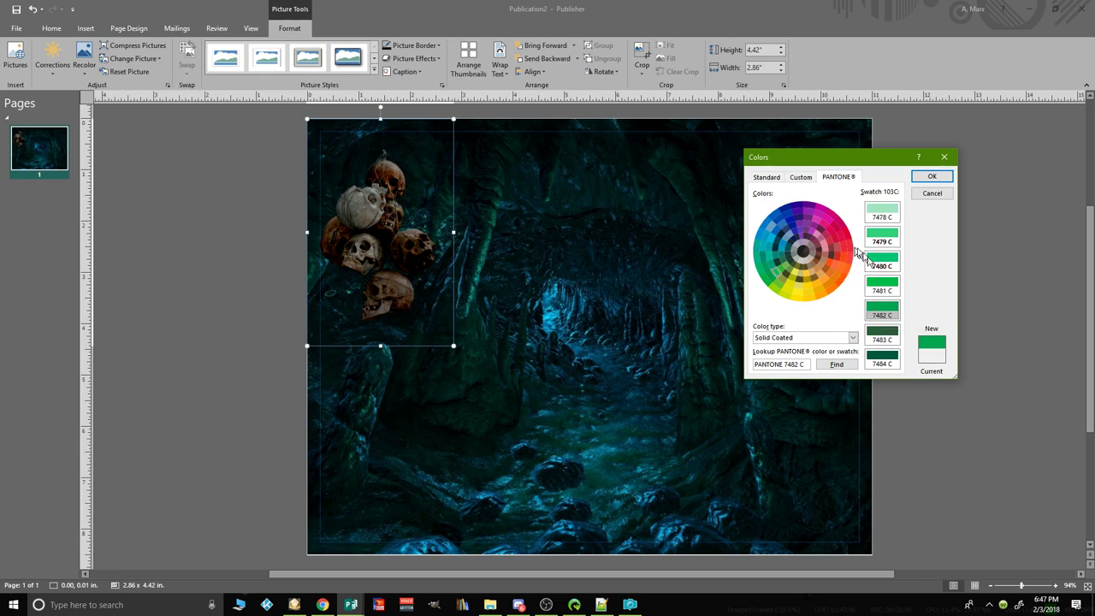
{"action": "left_click", "coordinate": [933, 178]}
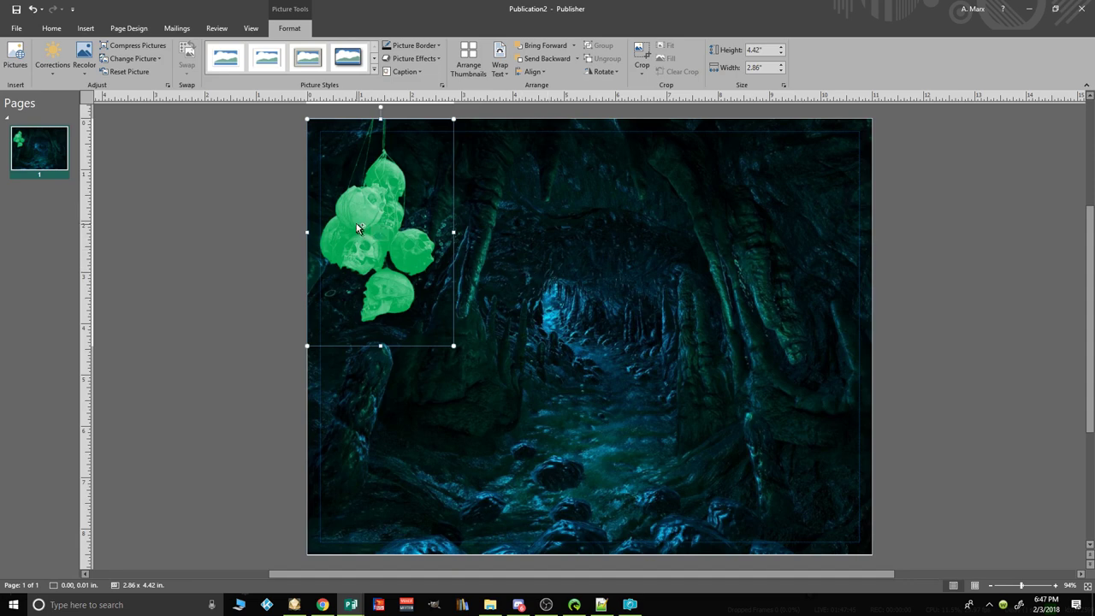
Step: Apply a brighter, higher-contrast correction preset to the green skulls picture
{"action": "left_click", "coordinate": [54, 56]}
{"action": "left_click", "coordinate": [55, 61]}
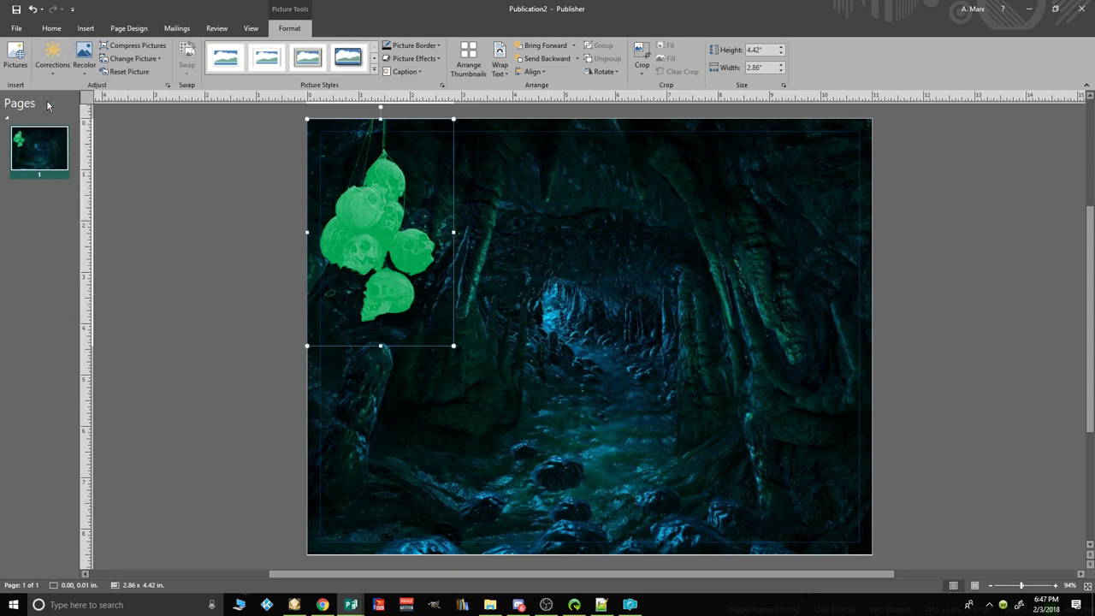
{"action": "left_click", "coordinate": [55, 62]}
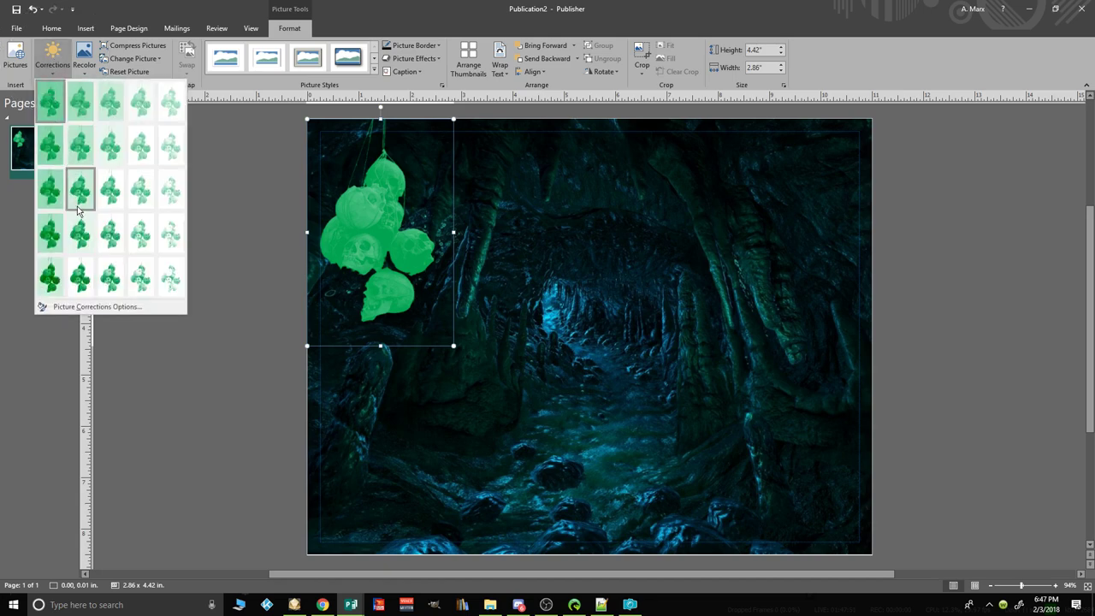
{"action": "left_click", "coordinate": [142, 237]}
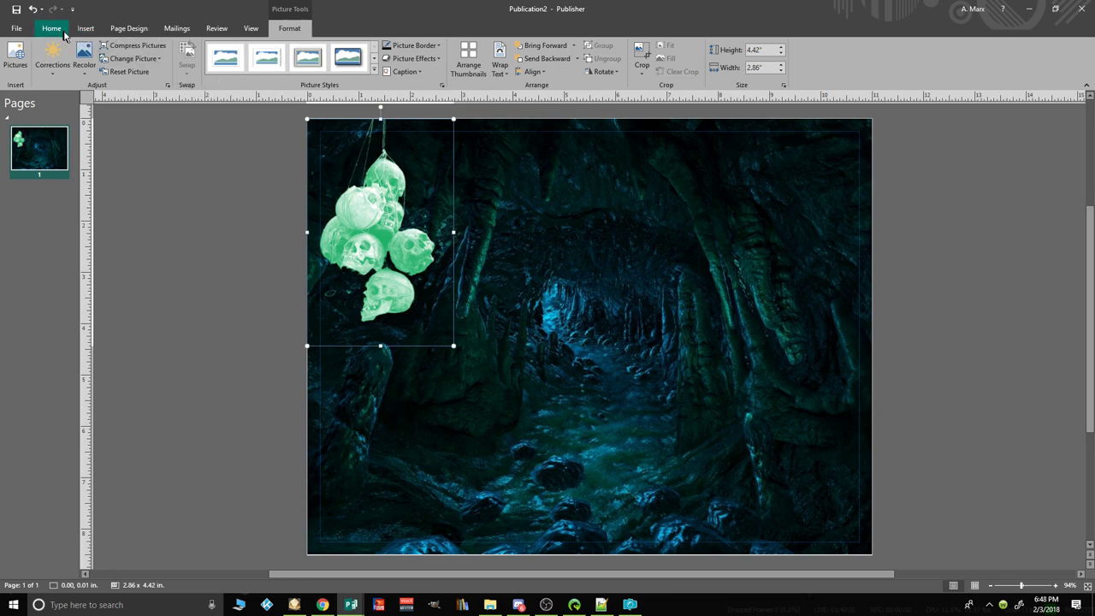
Step: Reapply the recently used green recolor to the skulls picture
{"action": "left_click", "coordinate": [91, 68]}
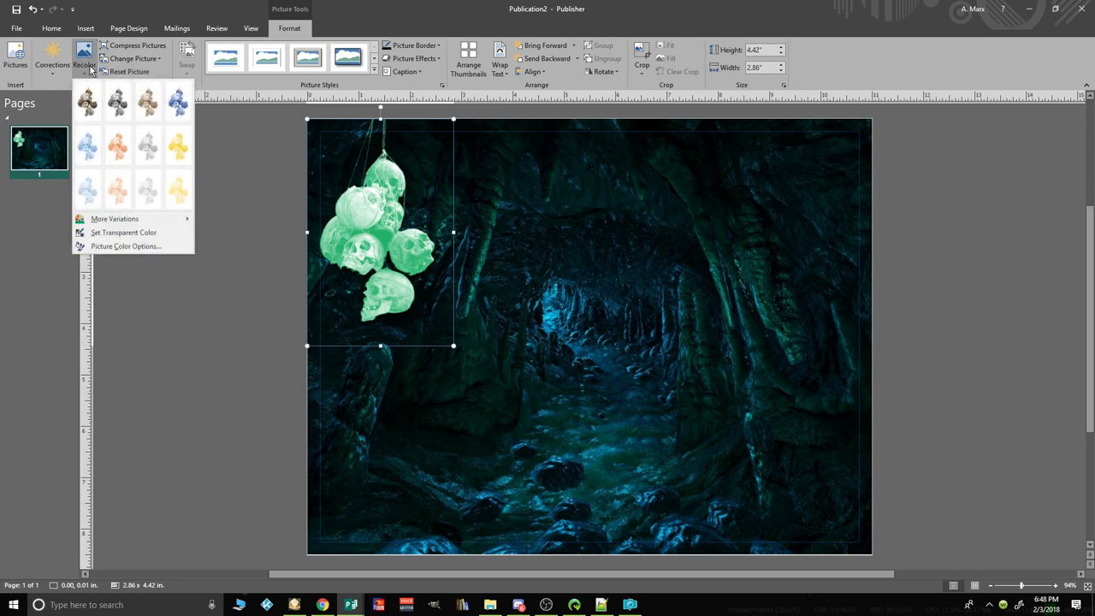
{"action": "left_click", "coordinate": [159, 218]}
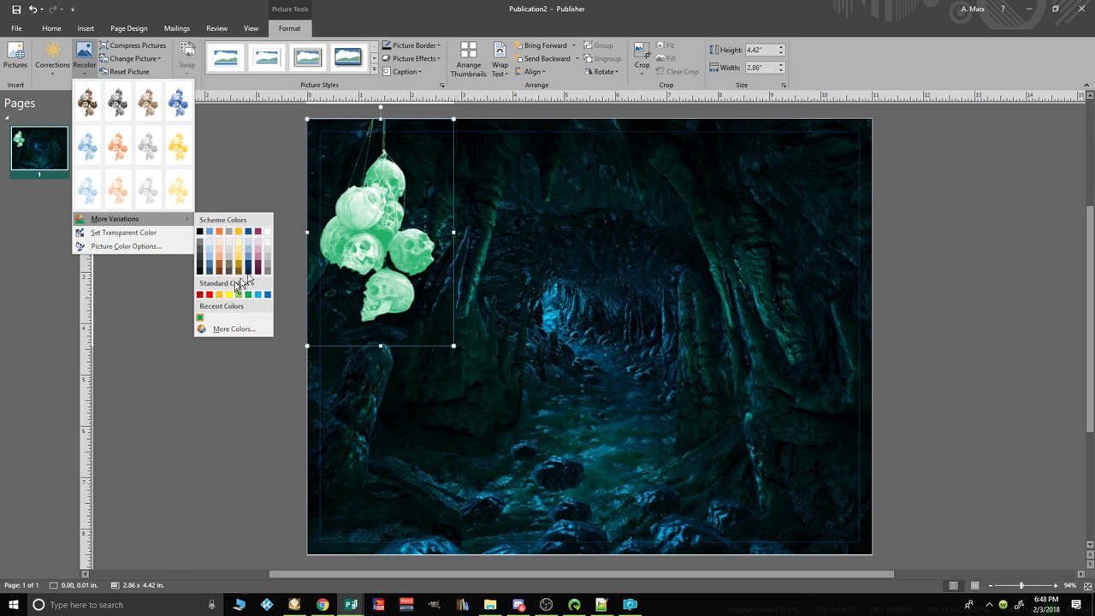
{"action": "left_click", "coordinate": [201, 320]}
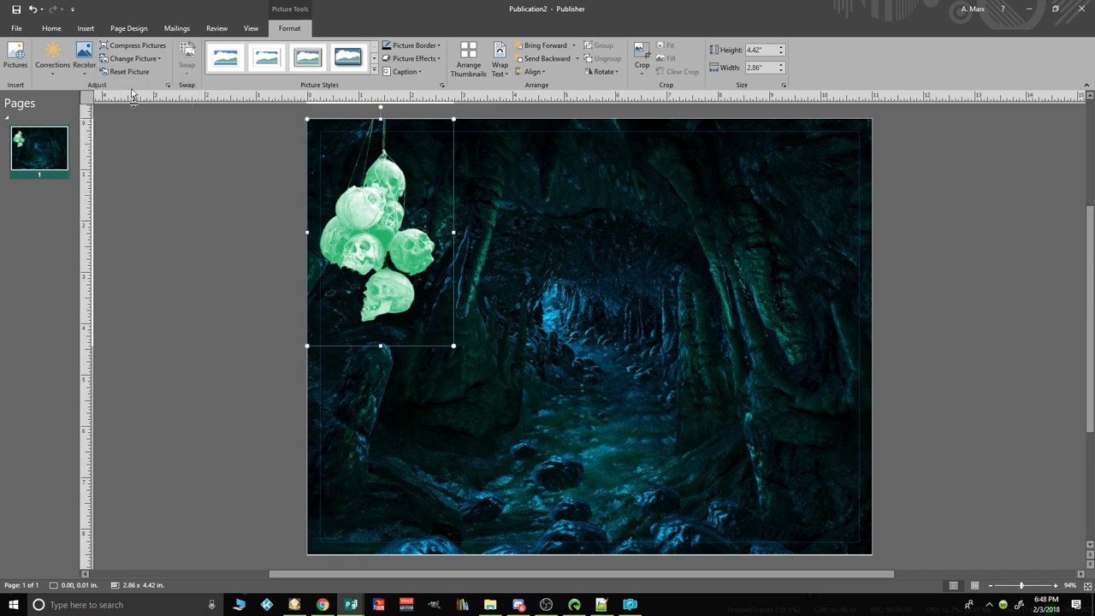
Step: Recolor the skulls picture with a custom dark, muted green RGB color, with green at 96 and blue at 29
{"action": "left_click", "coordinate": [83, 53]}
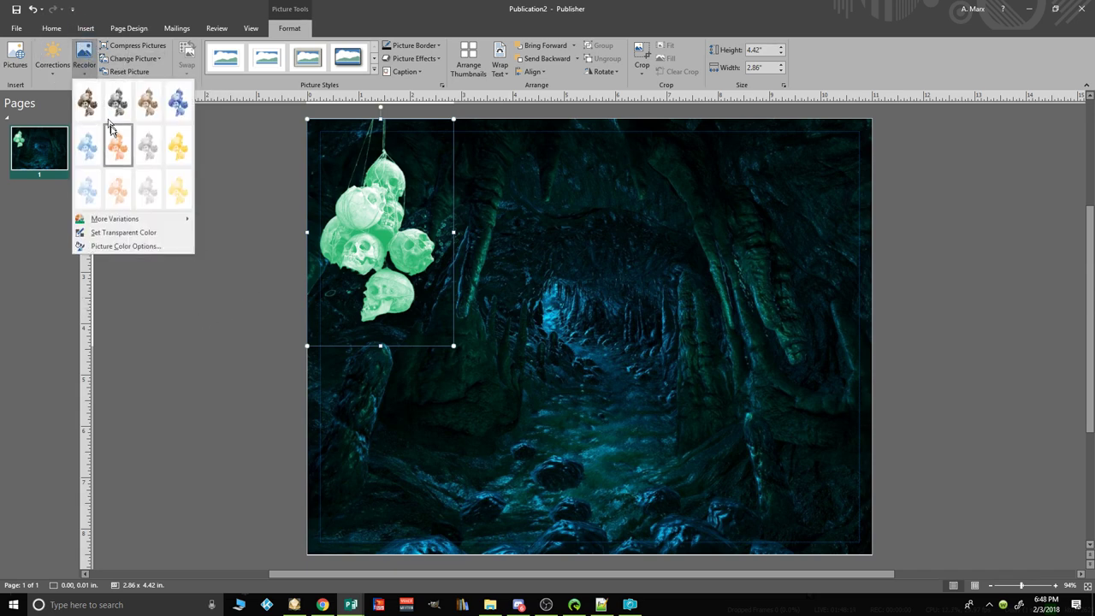
{"action": "mouse_move", "coordinate": [103, 224]}
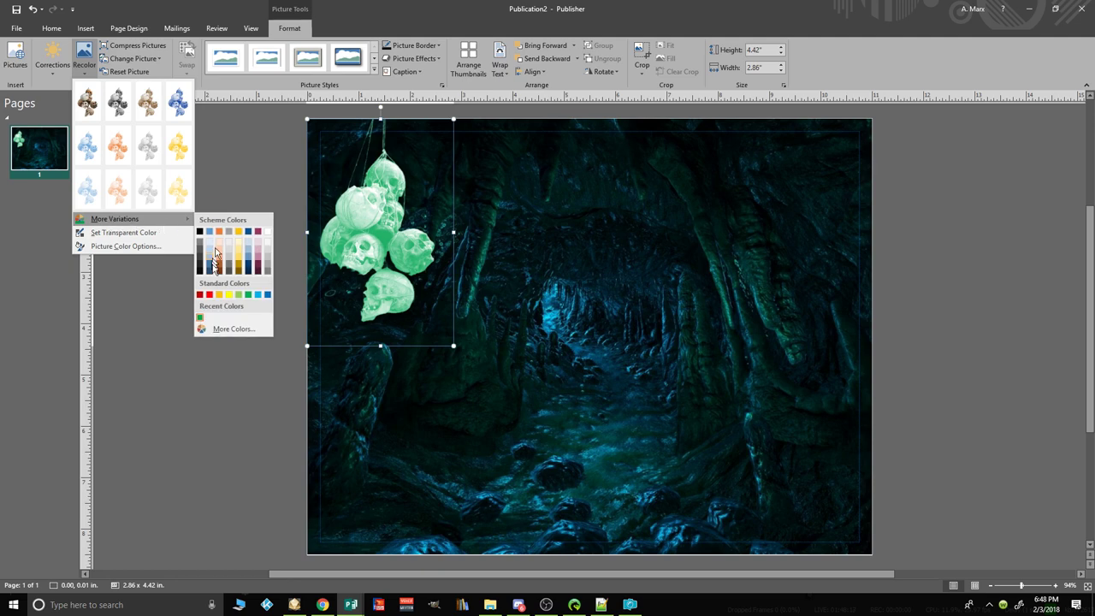
{"action": "left_click", "coordinate": [233, 329]}
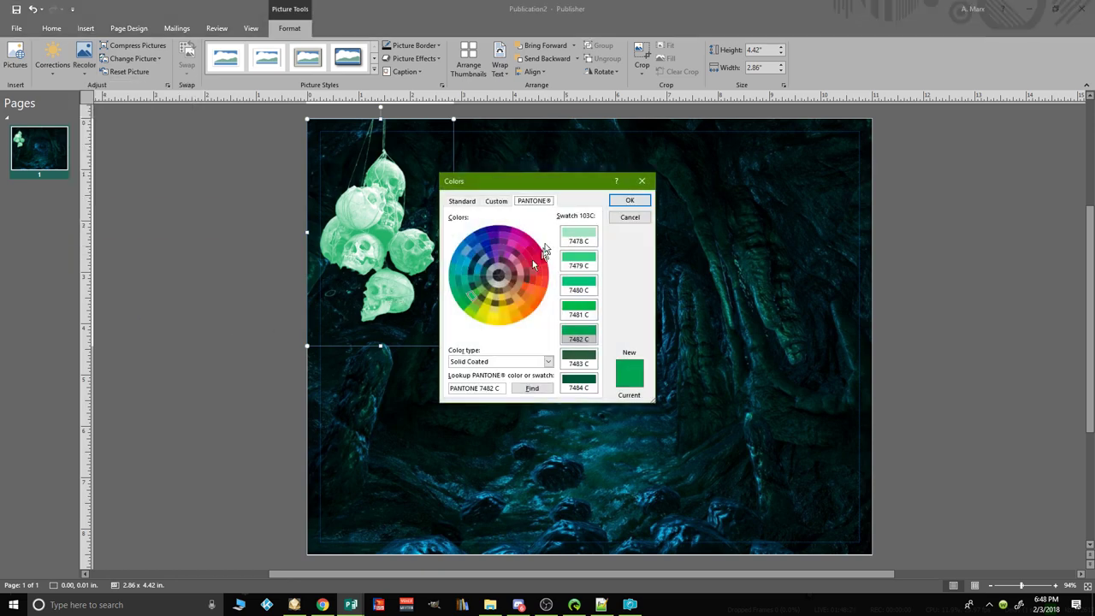
{"action": "left_click_drag", "start_coordinate": [566, 190], "coordinate": [724, 174]}
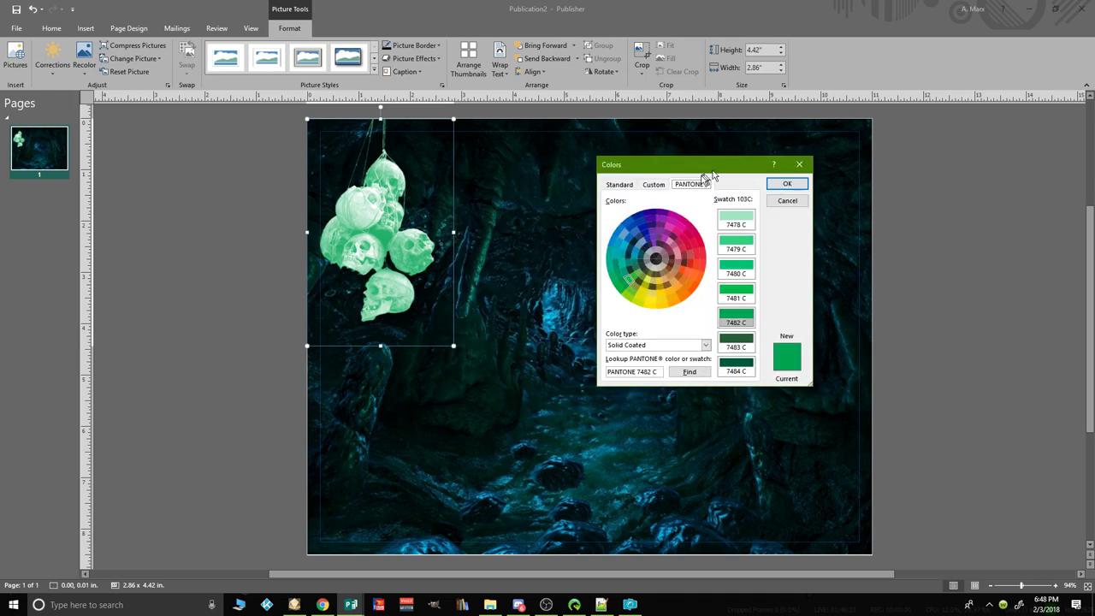
{"action": "left_click", "coordinate": [654, 185]}
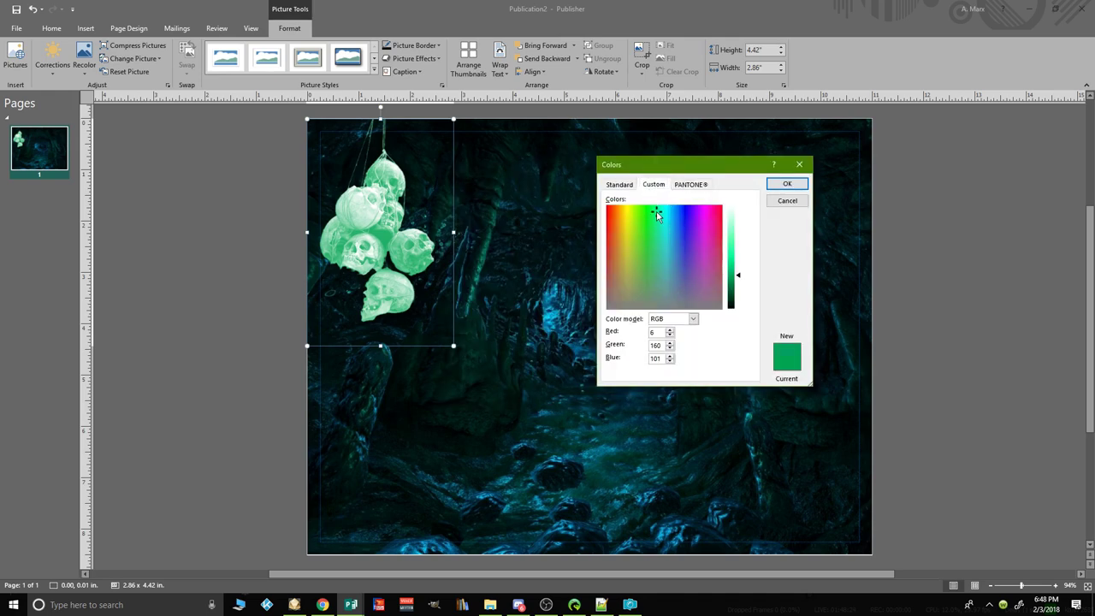
{"action": "left_click_drag", "start_coordinate": [654, 214], "coordinate": [647, 215]}
{"action": "left_click_drag", "start_coordinate": [646, 214], "coordinate": [646, 223]}
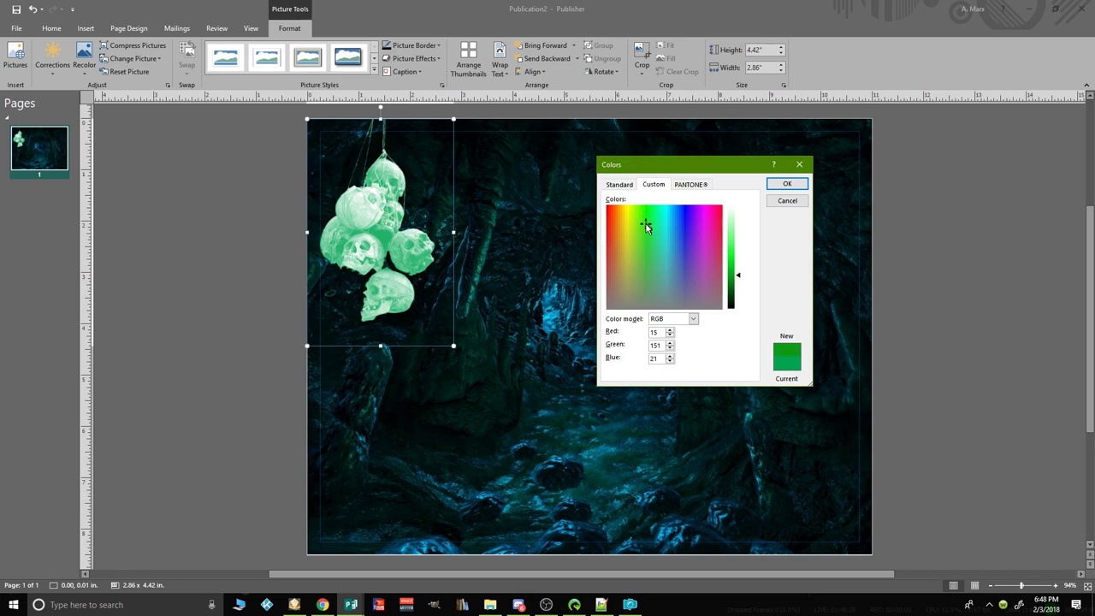
{"action": "left_click_drag", "start_coordinate": [741, 277], "coordinate": [743, 314]}
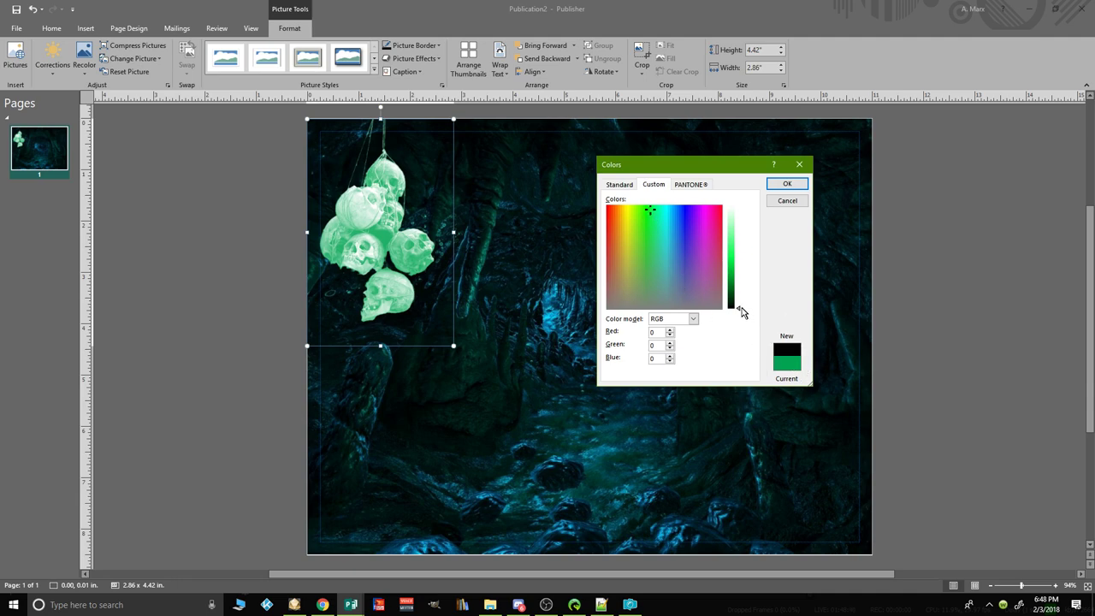
{"action": "left_click_drag", "start_coordinate": [740, 314], "coordinate": [733, 295]}
{"action": "left_click", "coordinate": [670, 331]}
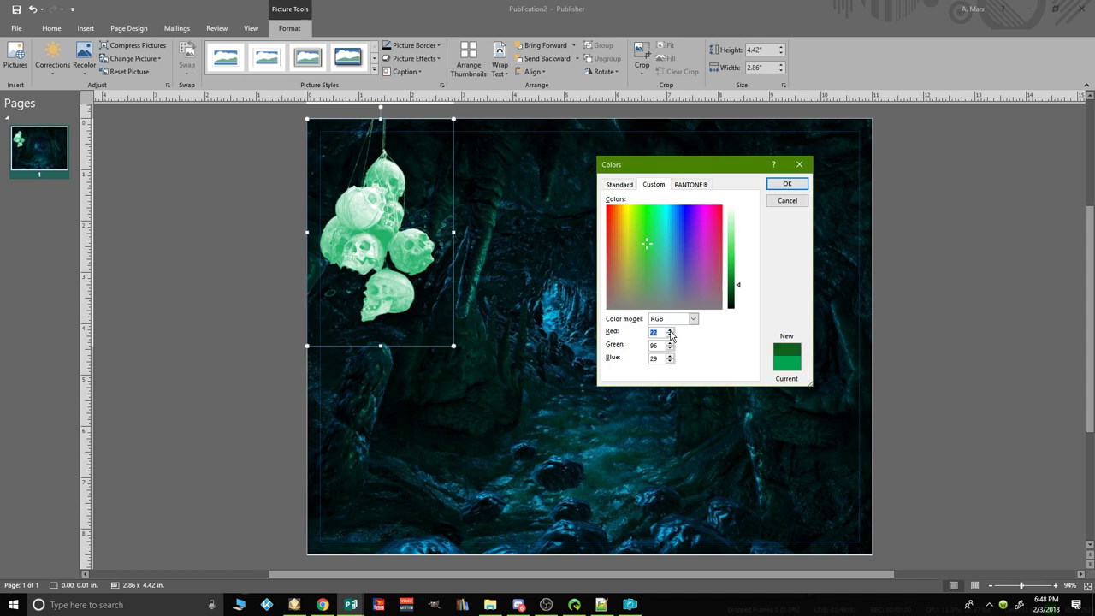
{"action": "left_click", "coordinate": [787, 183]}
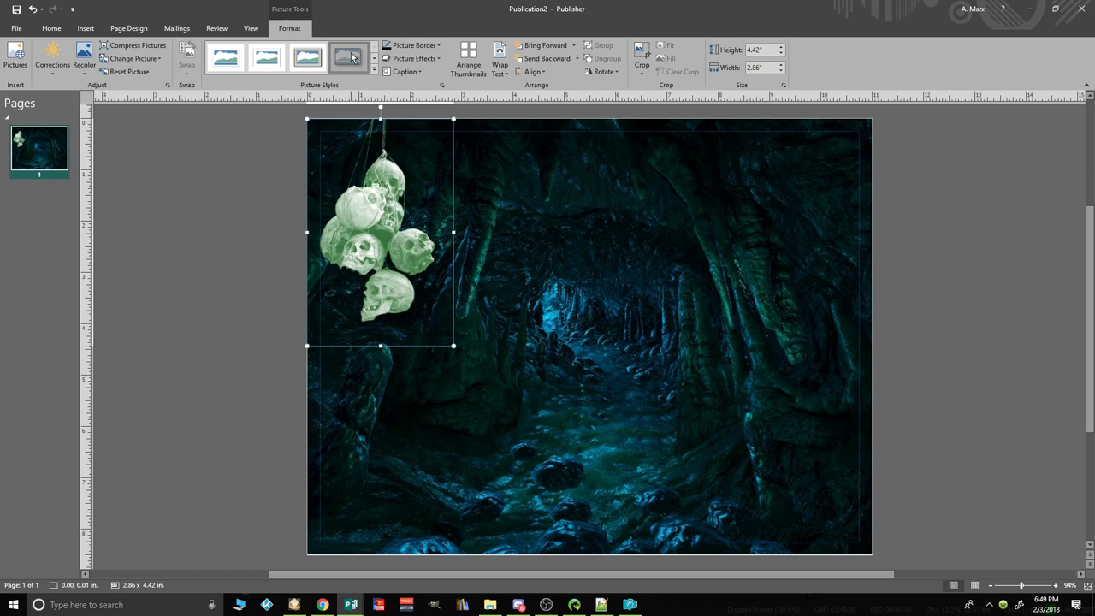
Step: Enlarge the skulls picture slightly from its lower corner to about 2.93" x 4.53", keeping it anchored at the page's upper left corner
{"action": "left_click", "coordinate": [404, 244]}
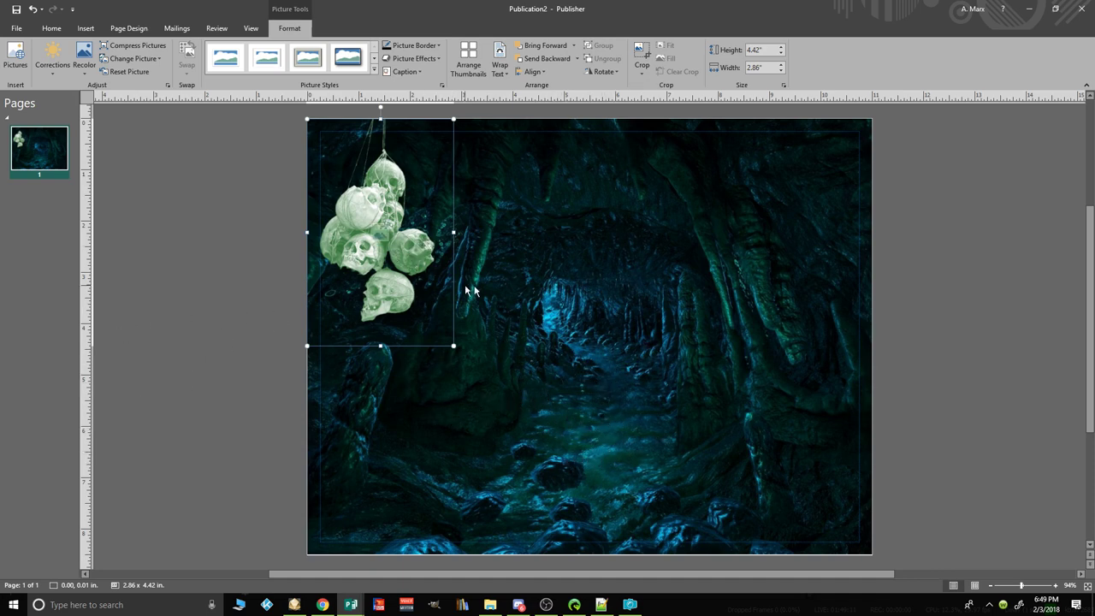
{"action": "left_click", "coordinate": [528, 301]}
{"action": "left_click_drag", "start_coordinate": [458, 350], "coordinate": [461, 355]}
{"action": "left_click", "coordinate": [298, 306]}
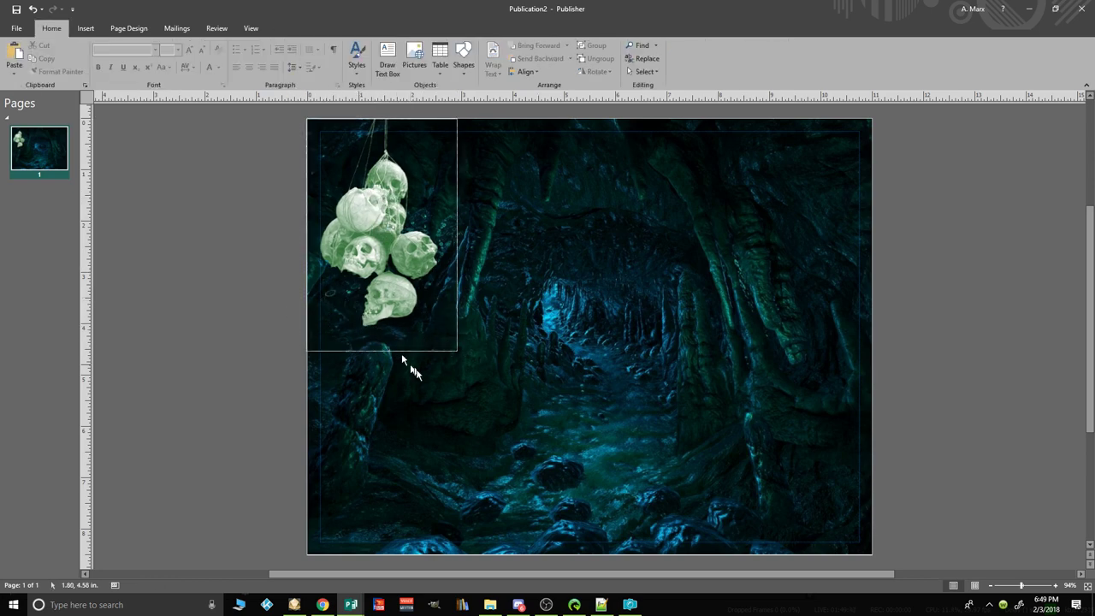
{"action": "left_click", "coordinate": [452, 344]}
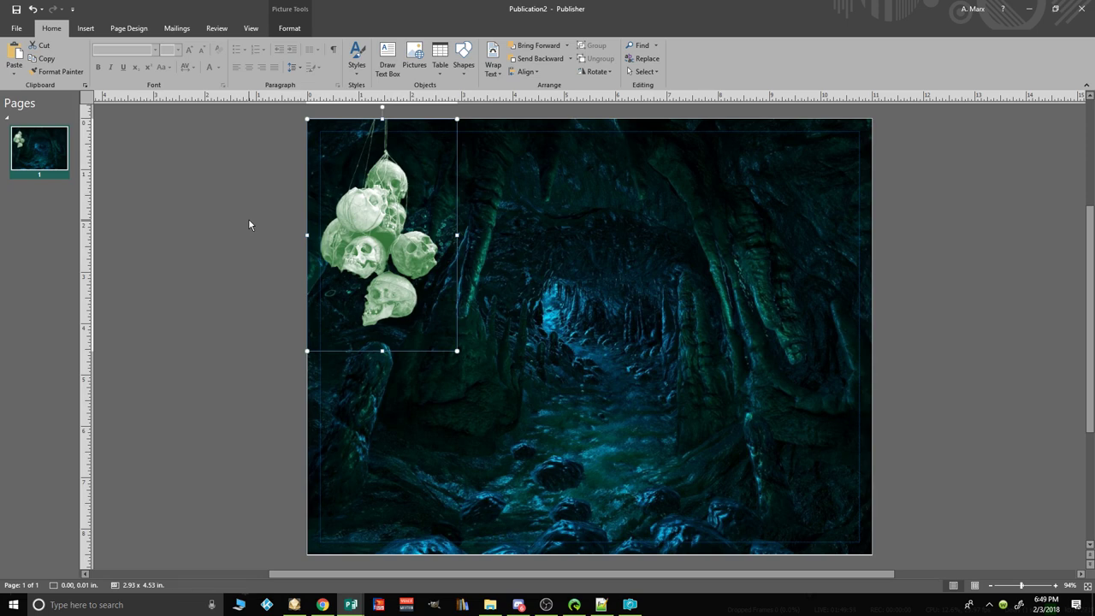
{"action": "key", "text": "ctrl"}
{"action": "key", "text": "ctrl"}
{"action": "key", "text": "ctrl"}
{"action": "left_click", "coordinate": [127, 49]}
{"action": "left_click", "coordinate": [85, 28]}
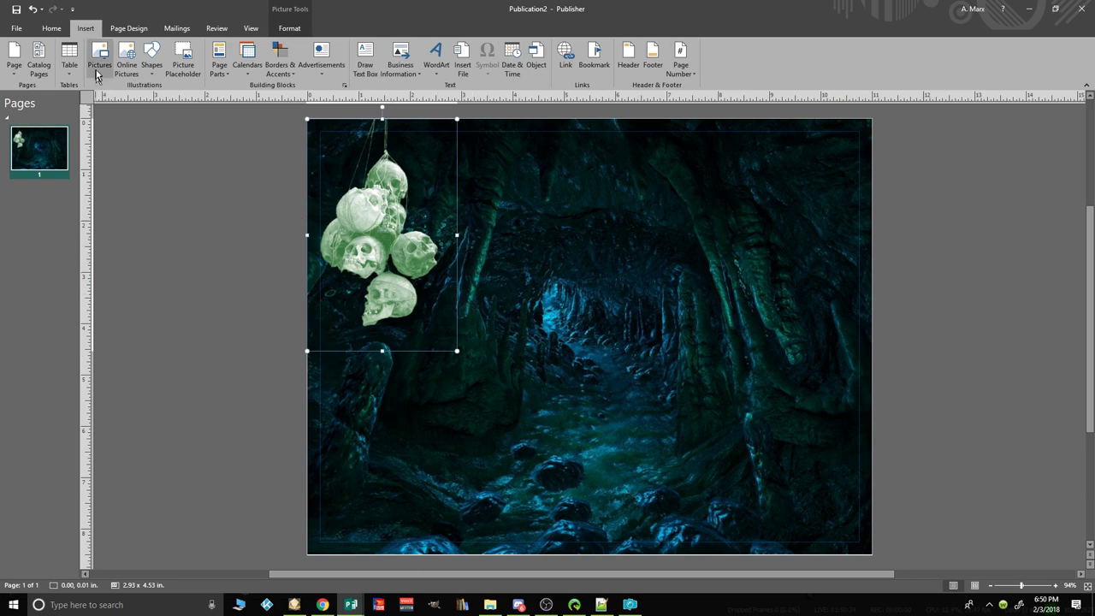
{"action": "left_click", "coordinate": [121, 30]}
{"action": "left_click", "coordinate": [86, 28]}
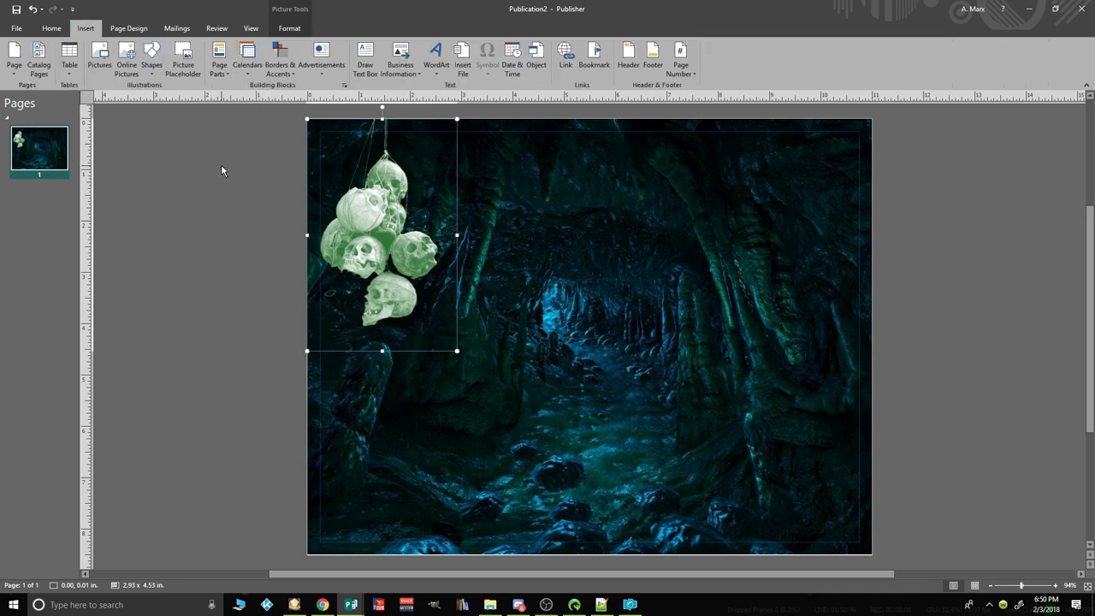
{"action": "left_click", "coordinate": [98, 57]}
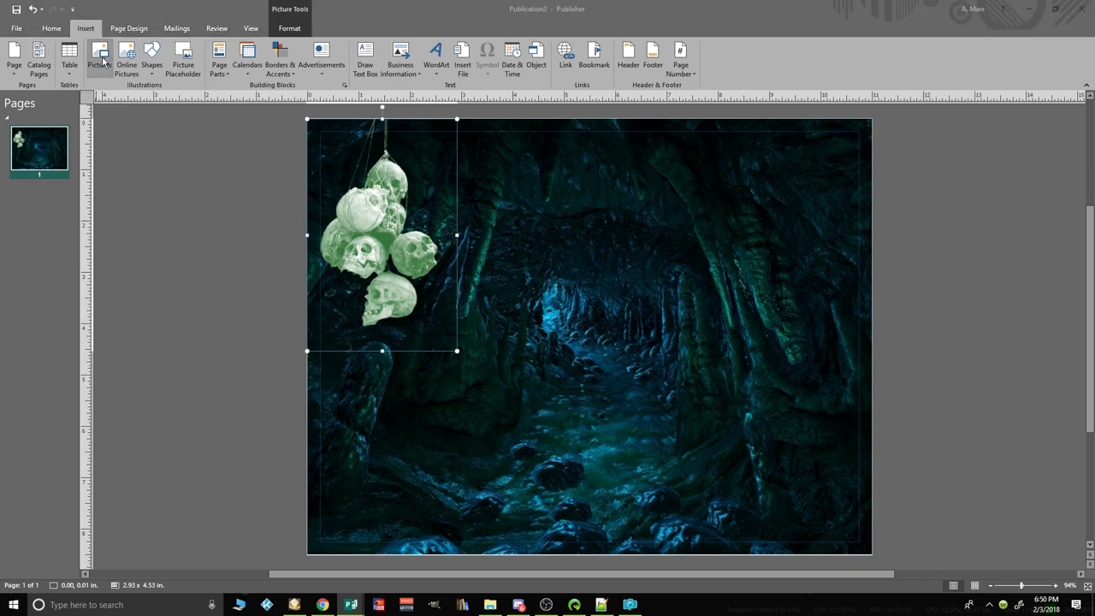
{"action": "left_click_drag", "start_coordinate": [539, 94], "coordinate": [540, 240]}
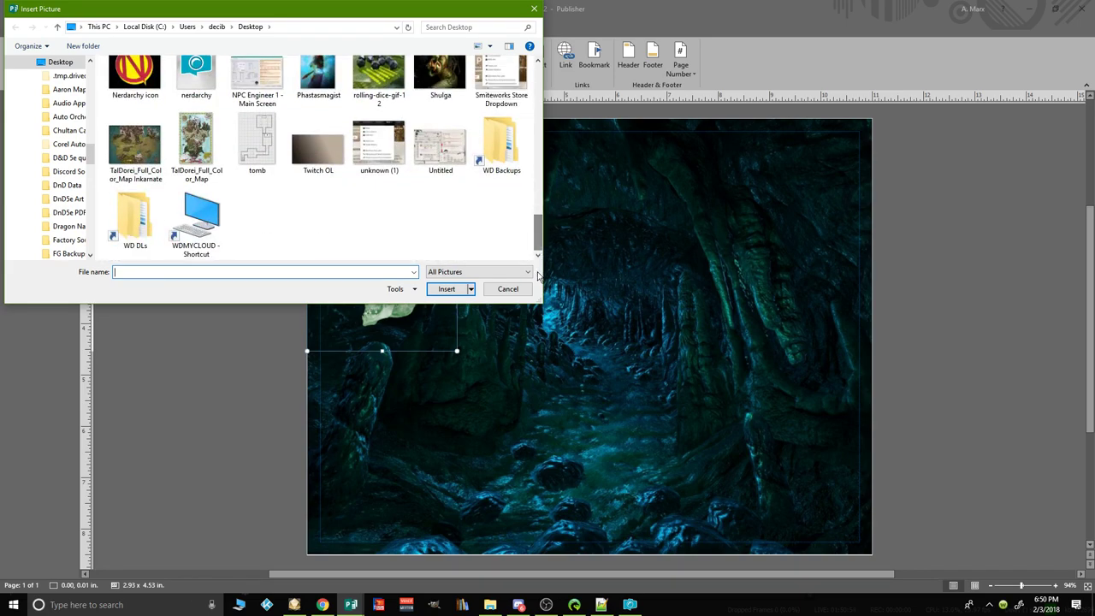
{"action": "left_click", "coordinate": [508, 289]}
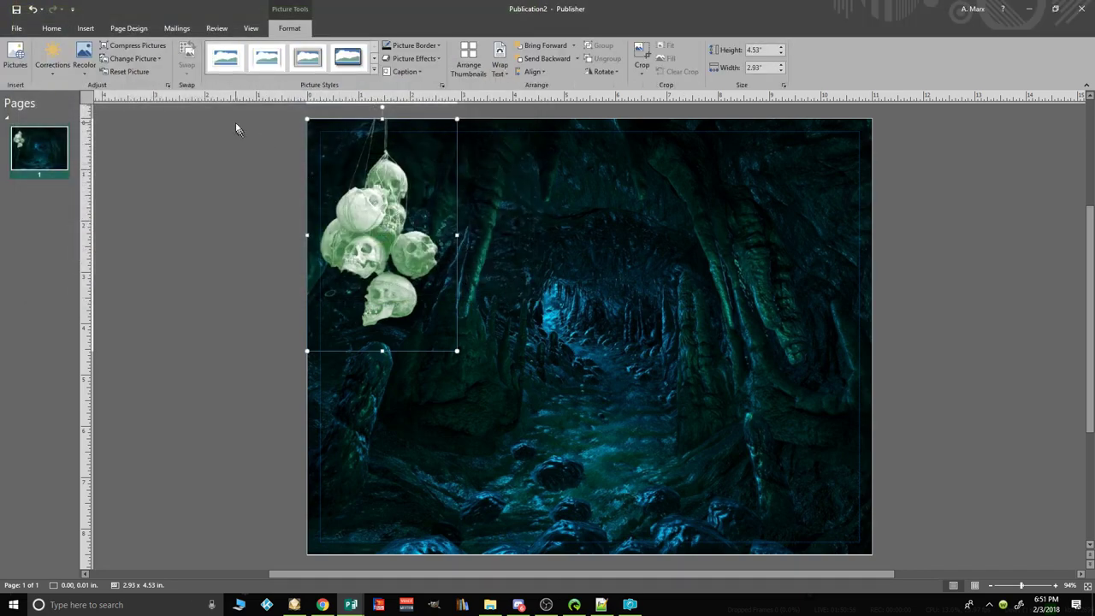
Step: Search Bing's online pictures for "slime.png"
{"action": "left_click", "coordinate": [86, 29]}
{"action": "left_click", "coordinate": [127, 55]}
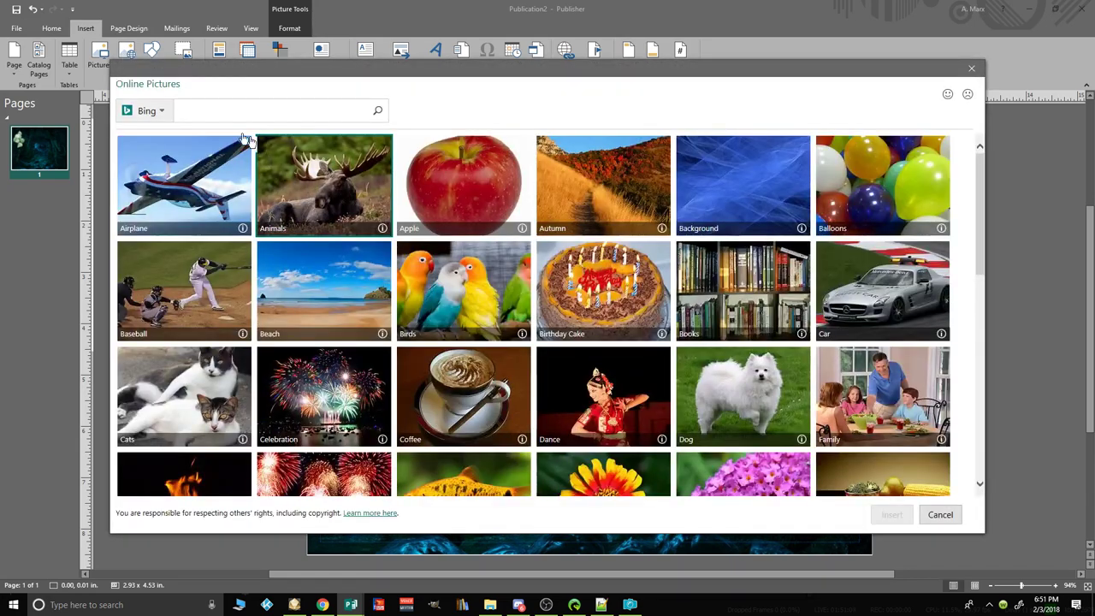
{"action": "left_click", "coordinate": [207, 114]}
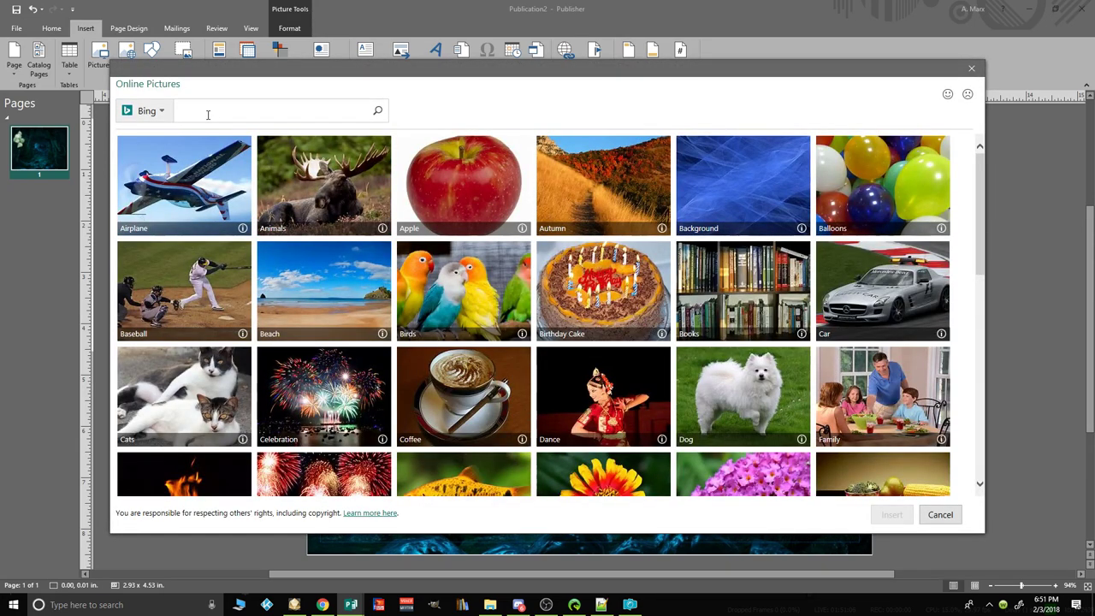
{"action": "type", "text": "slime"}
{"action": "left_click", "coordinate": [377, 112]}
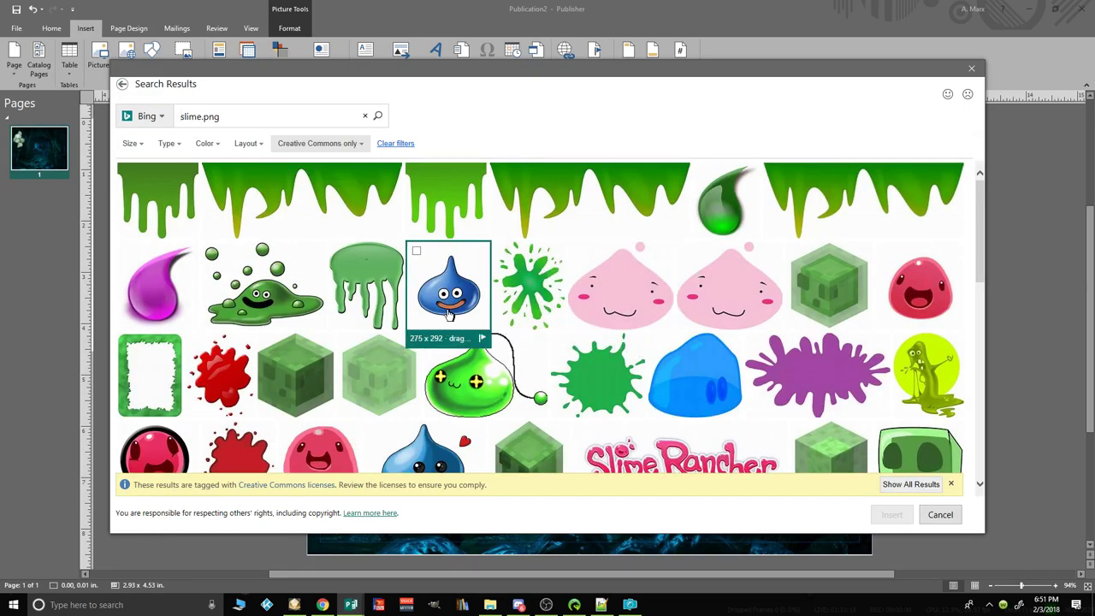
Step: Show all slime results without the Creative Commons restriction and choose the dark green splash picture with the hollow centre
{"action": "scroll", "coordinate": [452, 315], "scroll_direction": "down", "scroll_amount": 3}
{"action": "scroll", "coordinate": [452, 315], "scroll_direction": "down", "scroll_amount": 3}
{"action": "scroll", "coordinate": [513, 329], "scroll_direction": "down", "scroll_amount": 3}
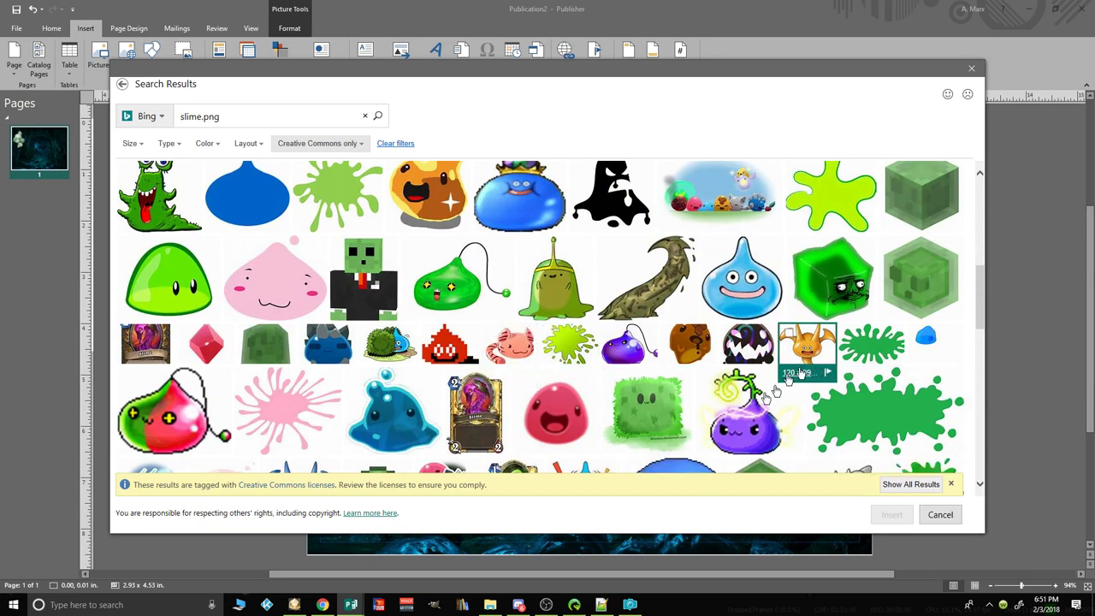
{"action": "scroll", "coordinate": [811, 402], "scroll_direction": "down", "scroll_amount": 3}
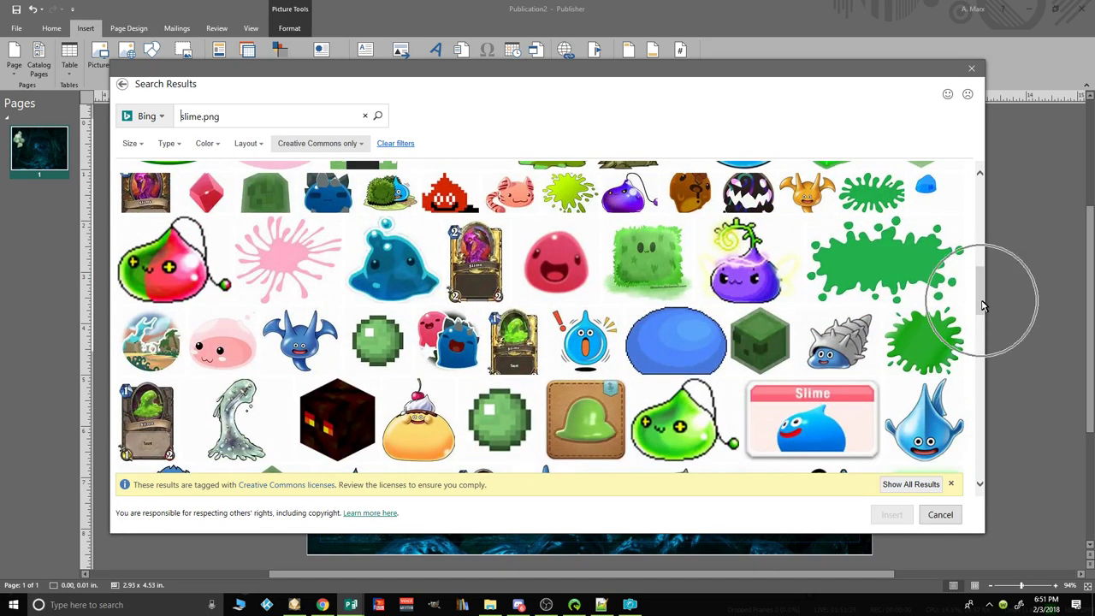
{"action": "scroll", "coordinate": [982, 313], "scroll_direction": "down", "scroll_amount": 1}
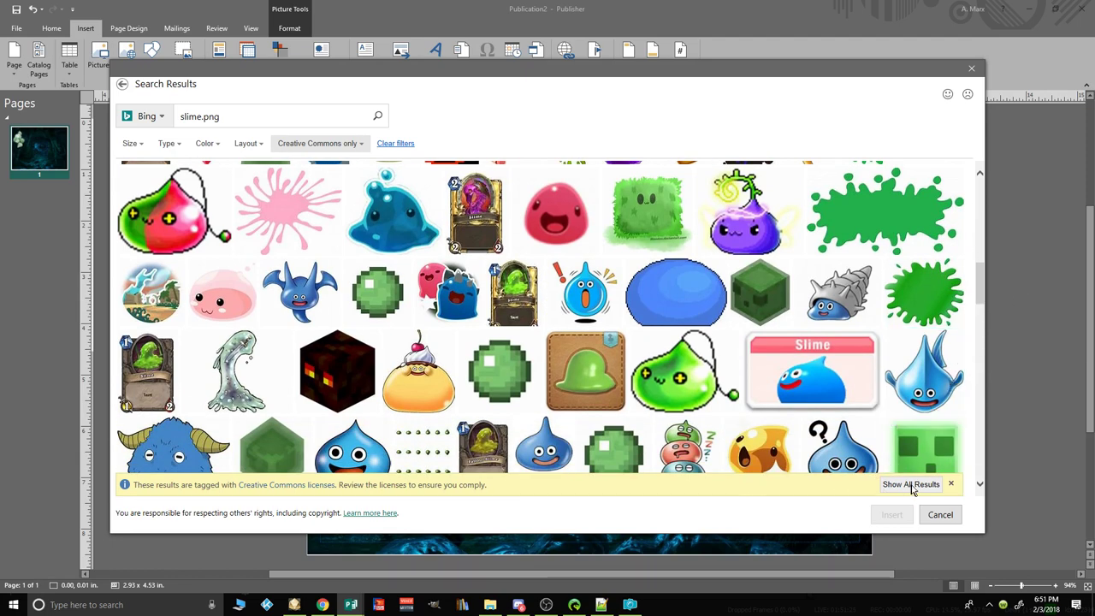
{"action": "left_click", "coordinate": [912, 485]}
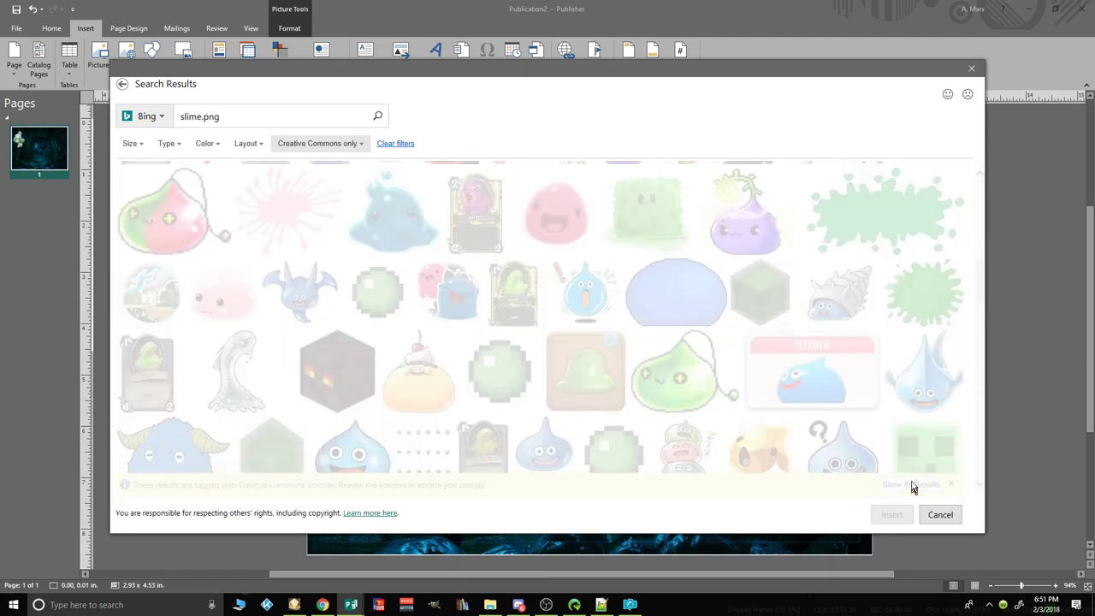
{"action": "left_click_drag", "start_coordinate": [984, 234], "coordinate": [981, 255]}
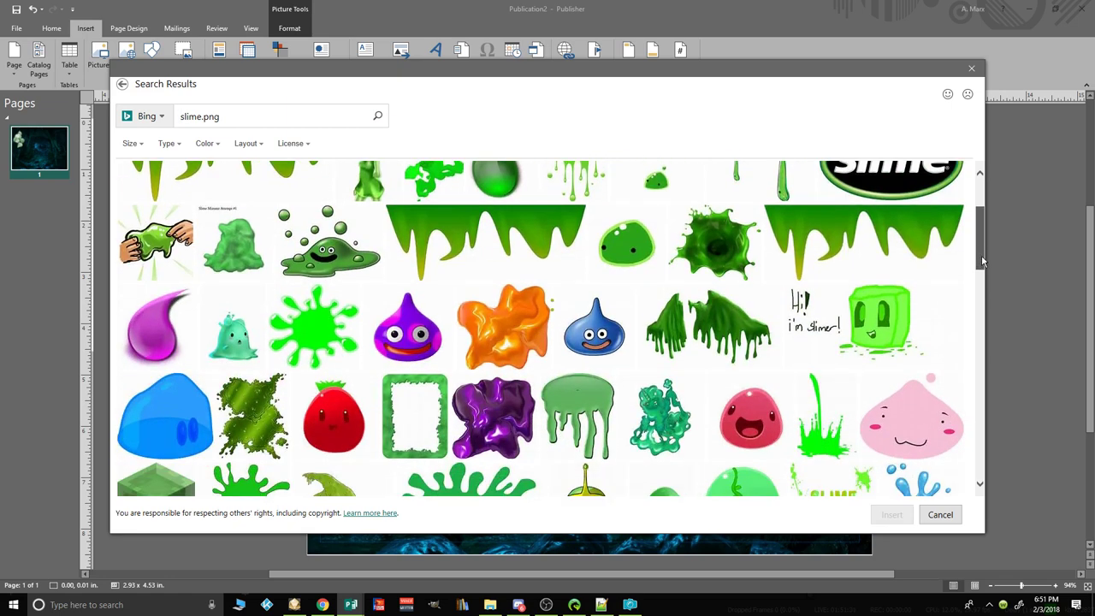
{"action": "left_click", "coordinate": [678, 213]}
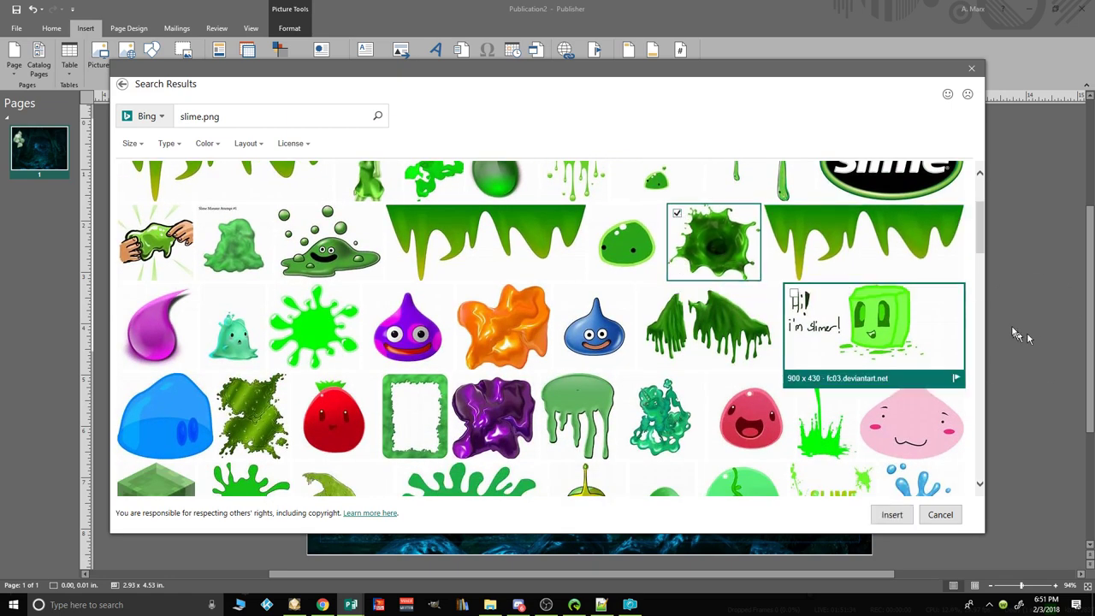
Step: Look further through the slime results and add the pair of dripping dark green slime shapes to the selection
{"action": "left_click_drag", "start_coordinate": [980, 250], "coordinate": [984, 263]}
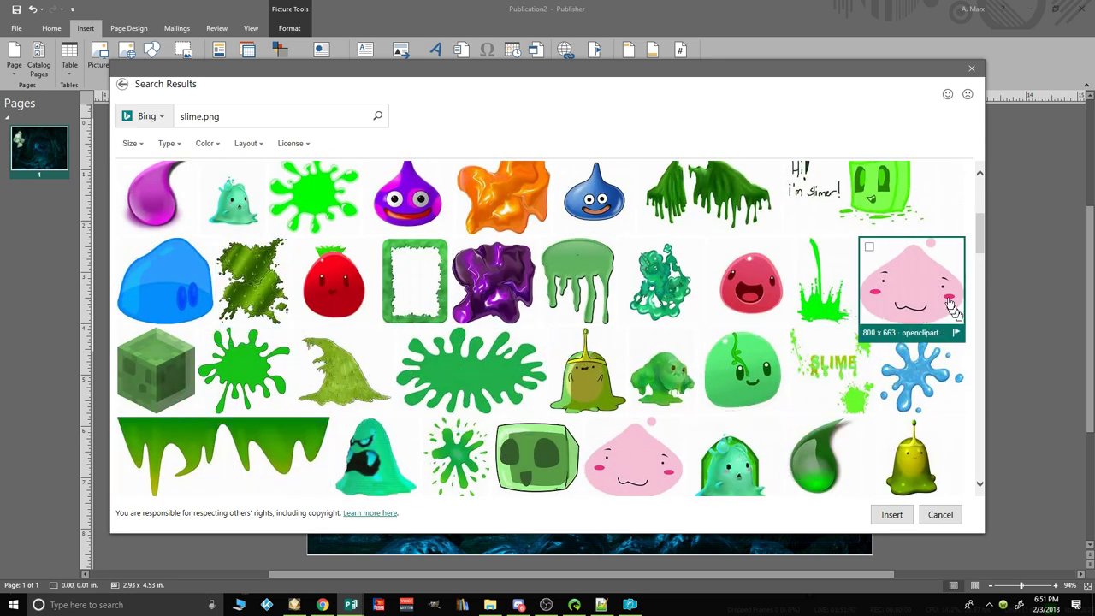
{"action": "left_click_drag", "start_coordinate": [978, 238], "coordinate": [984, 329]}
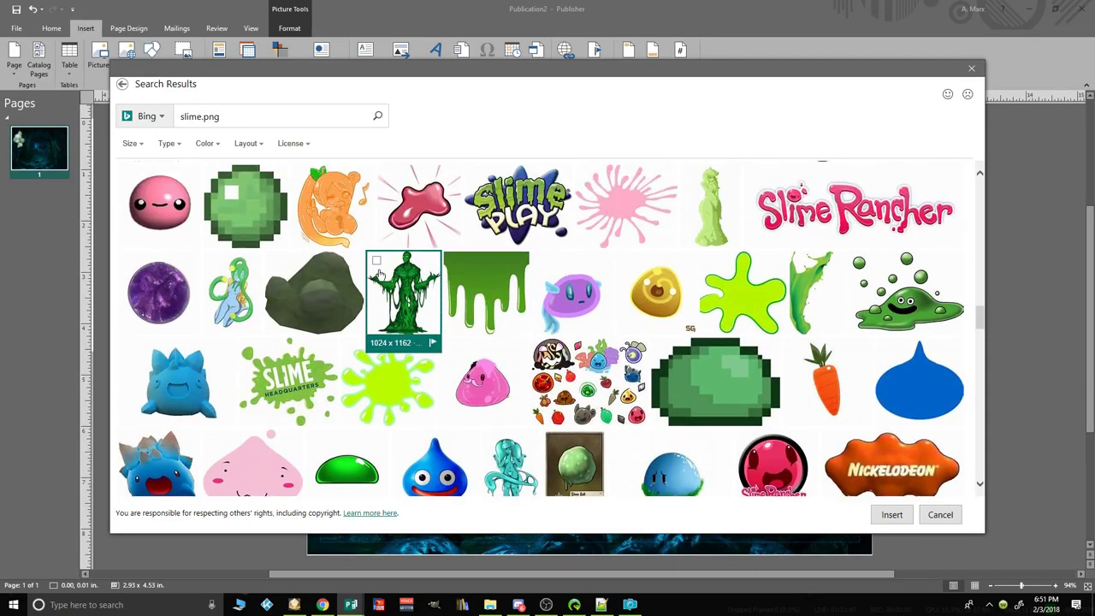
{"action": "left_click_drag", "start_coordinate": [981, 318], "coordinate": [981, 195]}
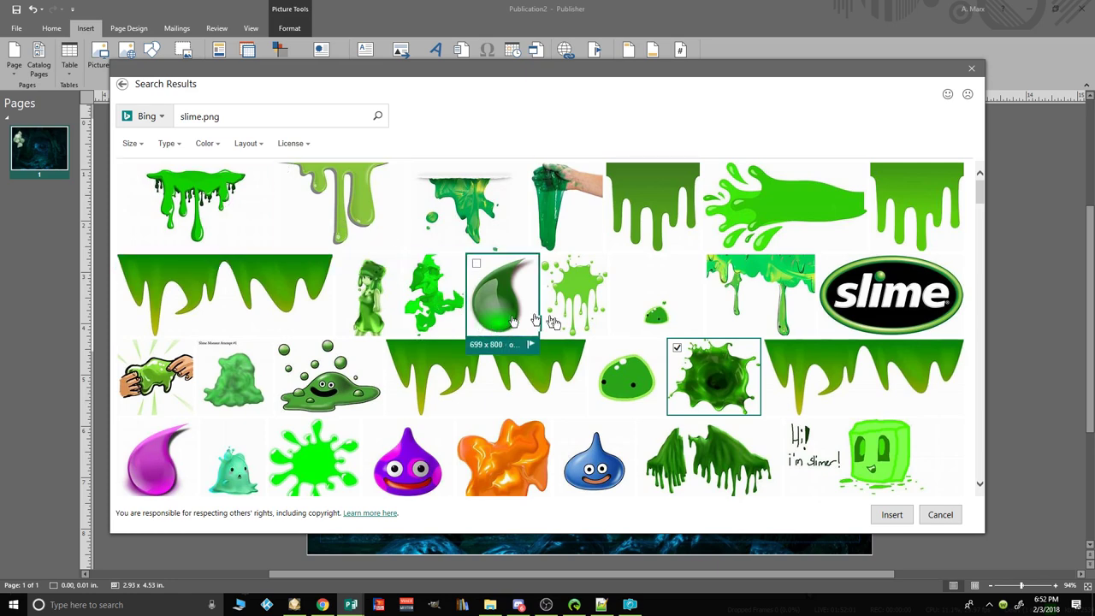
{"action": "scroll", "coordinate": [718, 402], "scroll_direction": "down", "scroll_amount": 1}
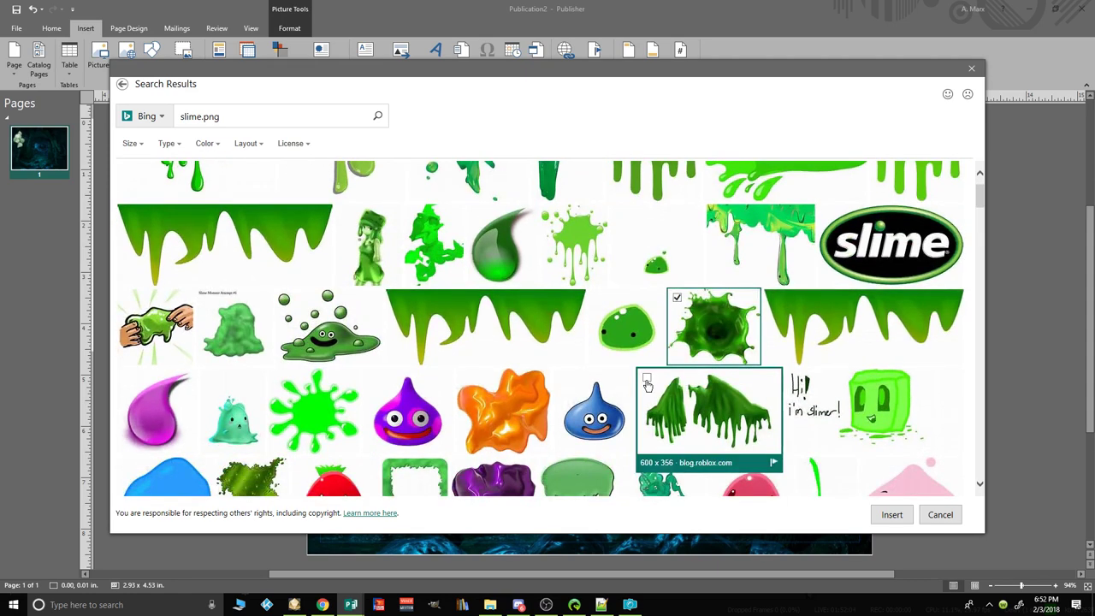
{"action": "left_click", "coordinate": [646, 380]}
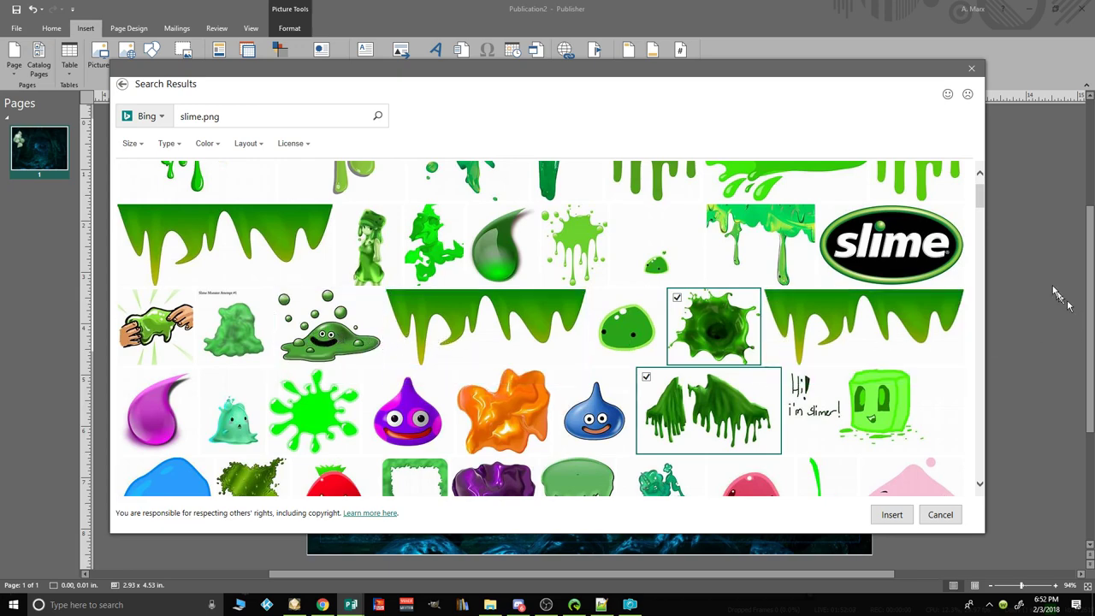
Step: Add the tall, narrow green slime drip to the selection and insert all three chosen slime pictures
{"action": "left_click_drag", "start_coordinate": [984, 195], "coordinate": [980, 221]}
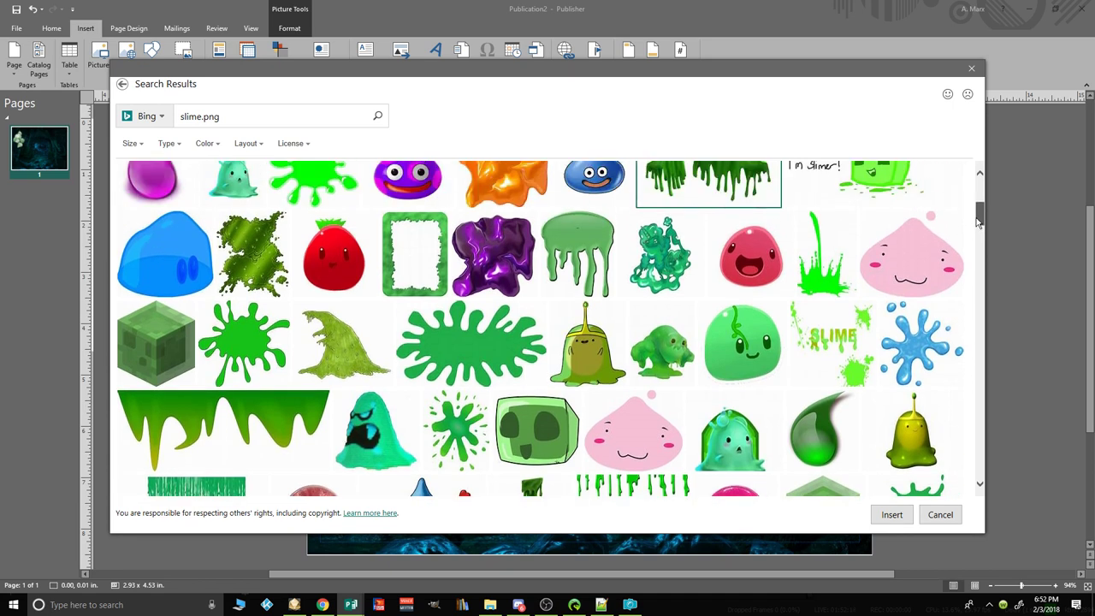
{"action": "left_click_drag", "start_coordinate": [980, 221], "coordinate": [984, 223]}
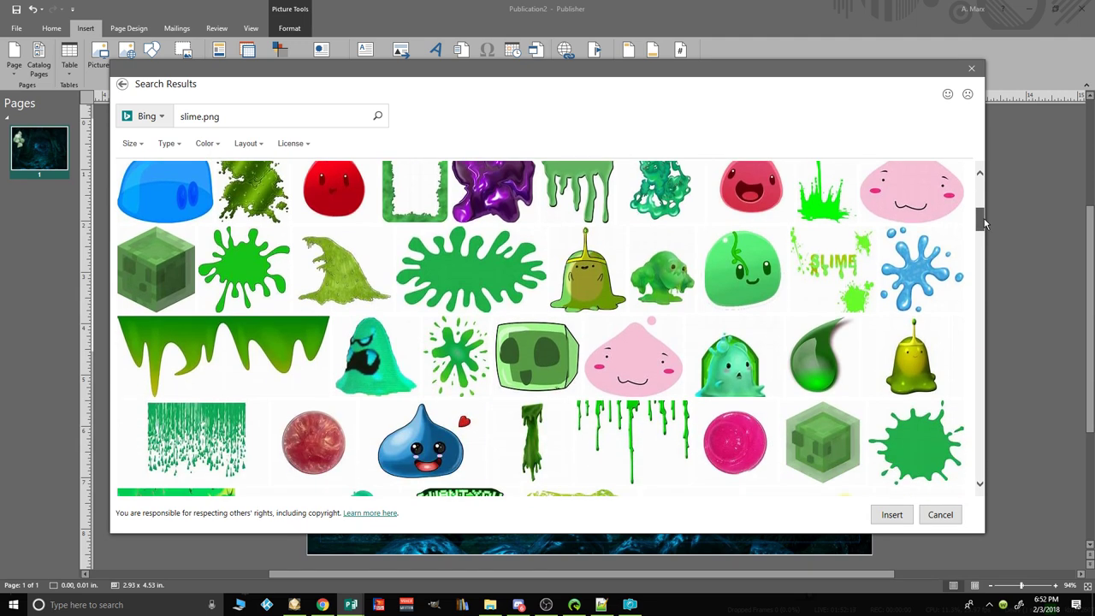
{"action": "scroll", "coordinate": [984, 223], "scroll_direction": "down", "scroll_amount": 3}
{"action": "left_click", "coordinate": [503, 319]}
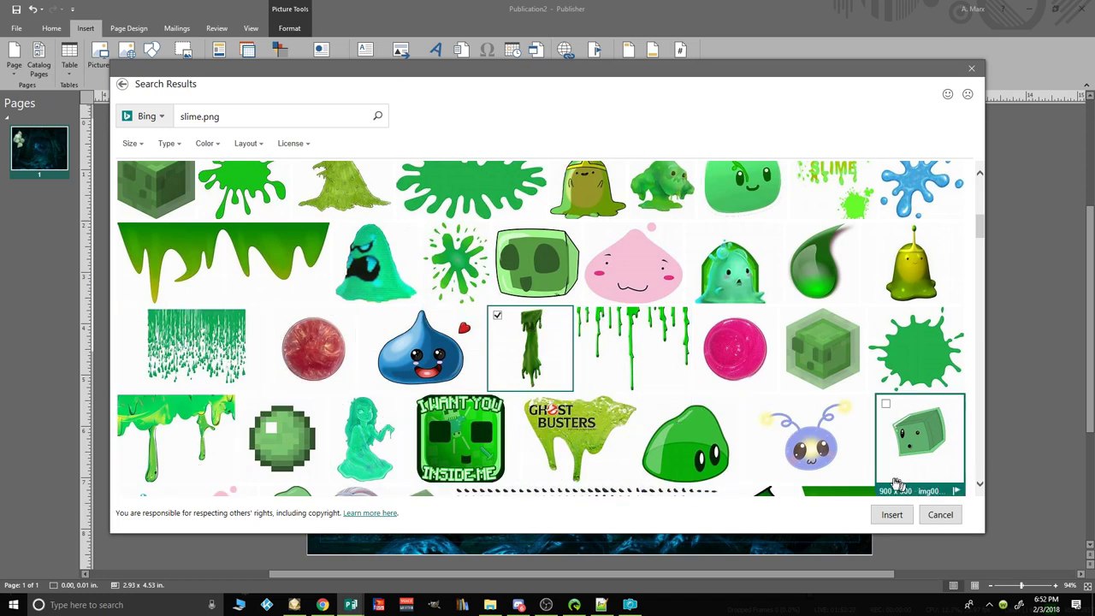
{"action": "left_click", "coordinate": [893, 516]}
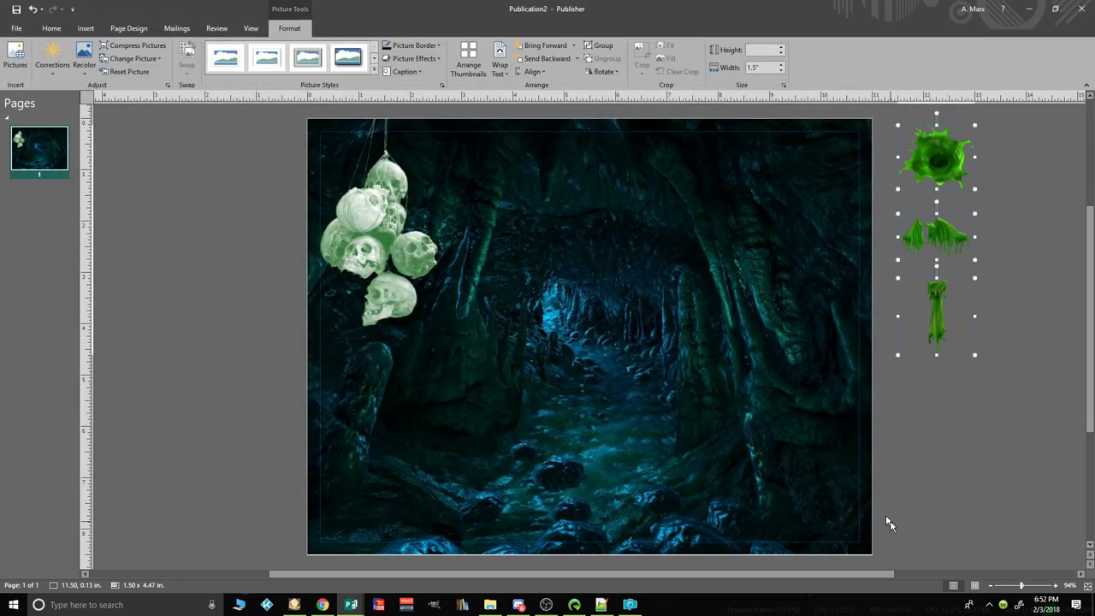
Step: Shift the three slime pictures together slightly farther away from the page's right edge, then deselect them
{"action": "left_click", "coordinate": [890, 522]}
{"action": "mouse_move", "coordinate": [965, 317]}
{"action": "left_click_drag", "start_coordinate": [935, 295], "coordinate": [959, 302]}
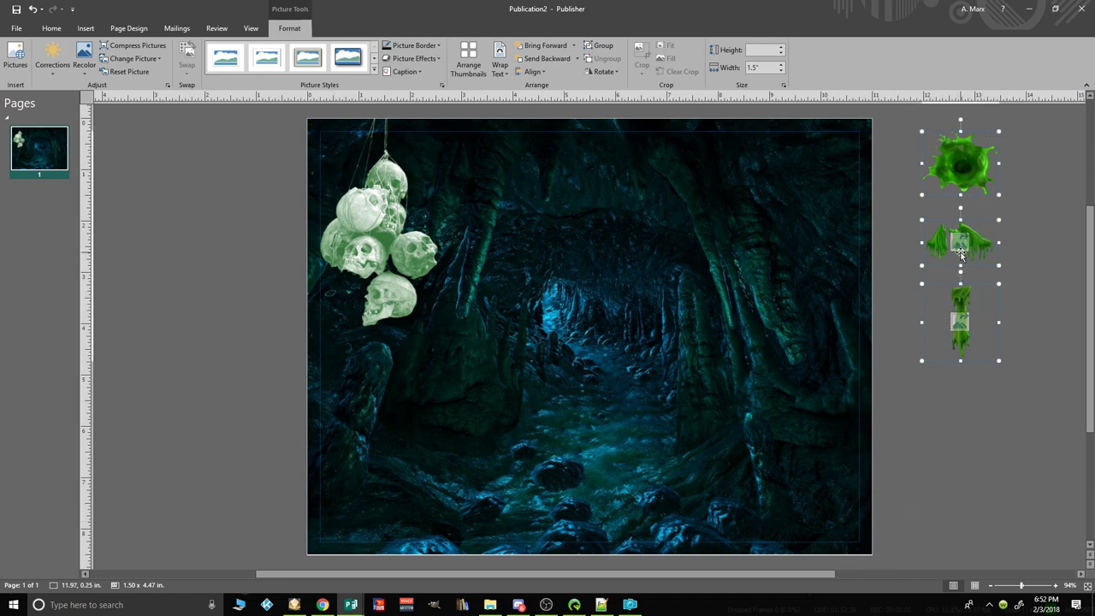
{"action": "left_click", "coordinate": [950, 207]}
Step: Hang the tall slime drip from the page's top centre at about 4.16 × 4.16 in, and nudge the skulls slightly right
{"action": "left_click", "coordinate": [962, 323]}
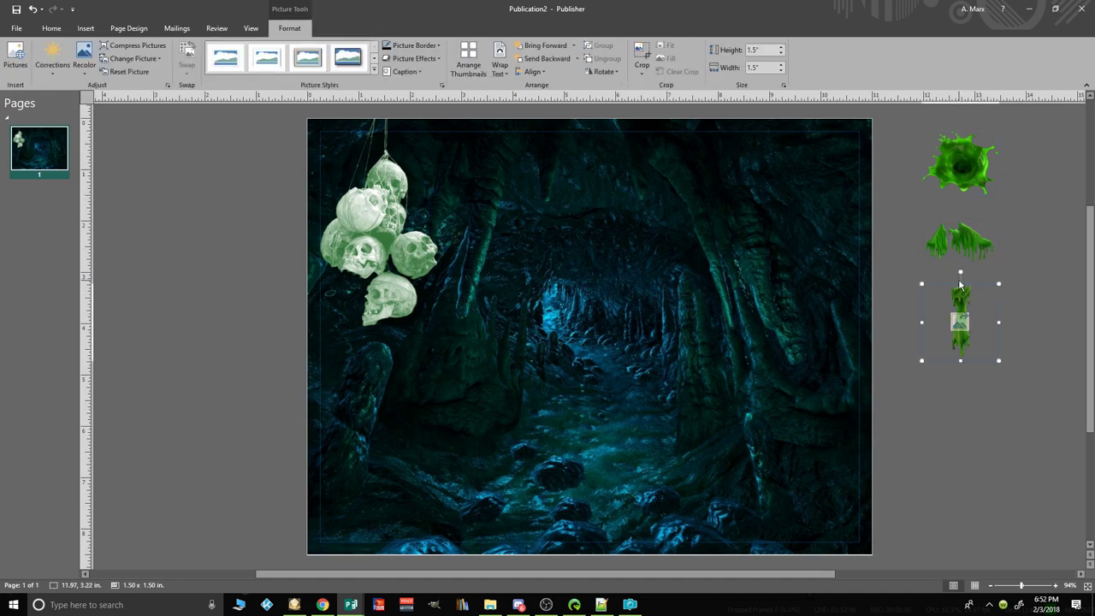
{"action": "left_click_drag", "start_coordinate": [960, 301], "coordinate": [632, 153]}
{"action": "left_click_drag", "start_coordinate": [668, 212], "coordinate": [805, 347]}
{"action": "left_click_drag", "start_coordinate": [682, 236], "coordinate": [626, 193]}
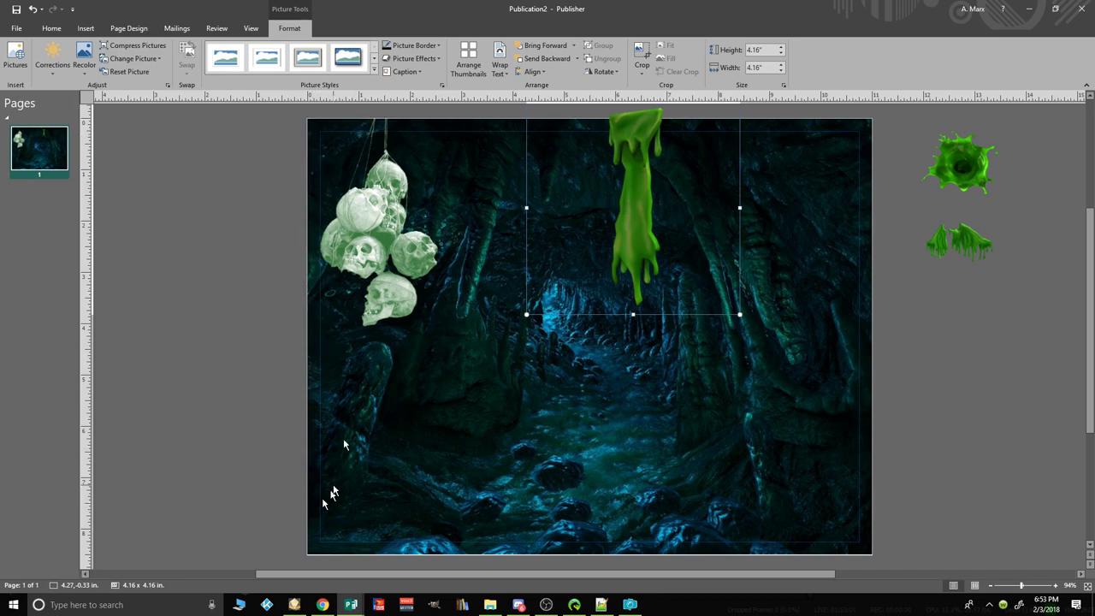
{"action": "left_click_drag", "start_coordinate": [377, 187], "coordinate": [382, 203]}
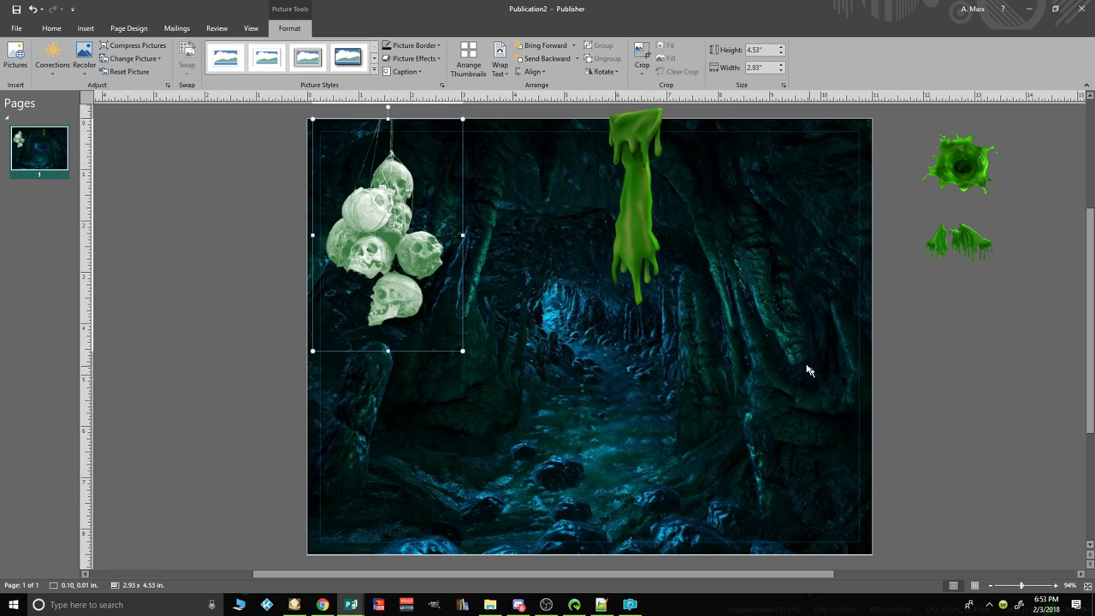
Step: Place the slime splash on the cave floor below the hanging drip, enlarged to about 3.07 × 2.52 in
{"action": "left_click", "coordinate": [961, 178]}
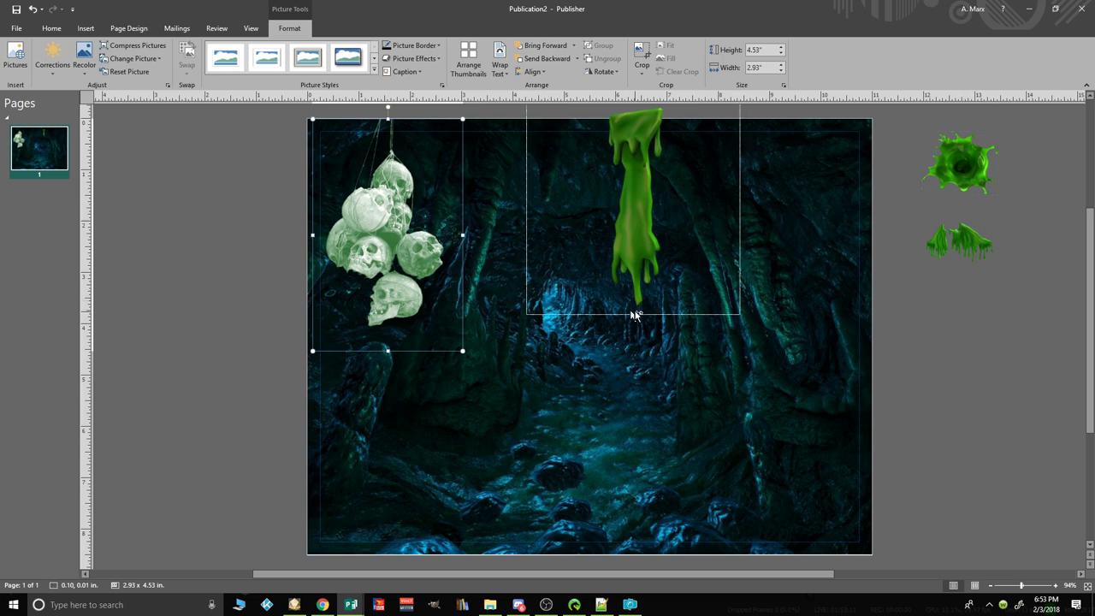
{"action": "left_click_drag", "start_coordinate": [998, 135], "coordinate": [733, 532]}
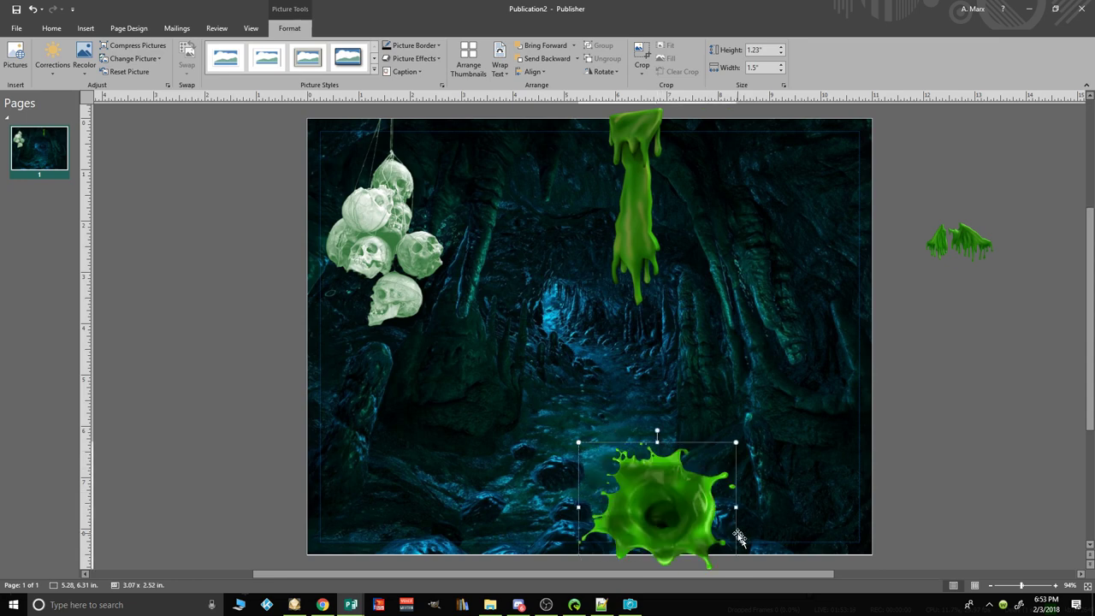
{"action": "left_click_drag", "start_coordinate": [674, 489], "coordinate": [631, 459]}
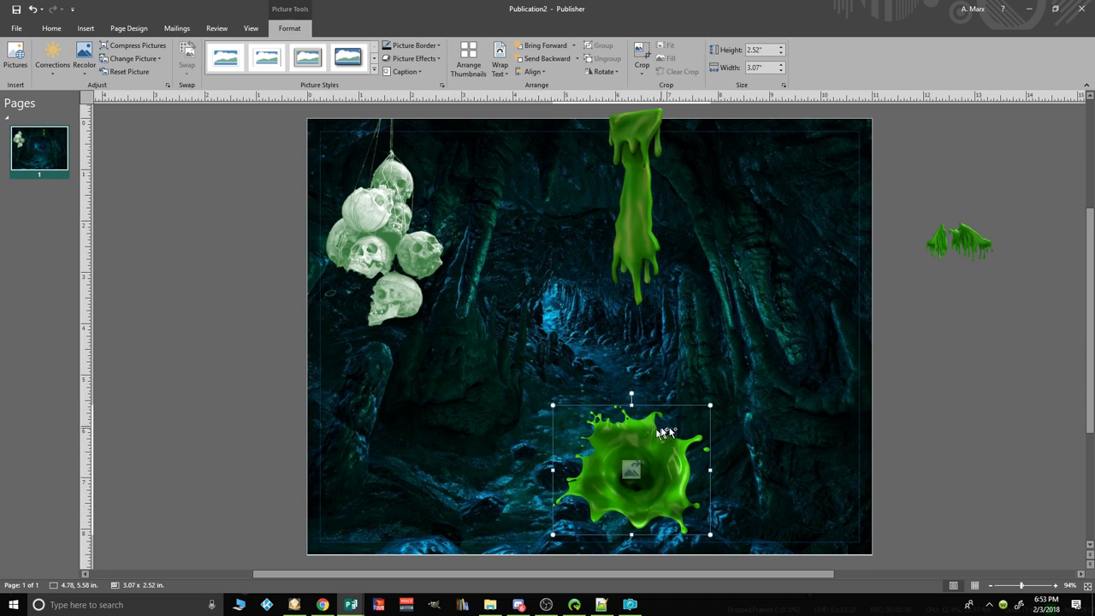
Step: Search the online pictures for stalagmite.png and look through the results for a picture that suits the cave
{"action": "left_click", "coordinate": [85, 29]}
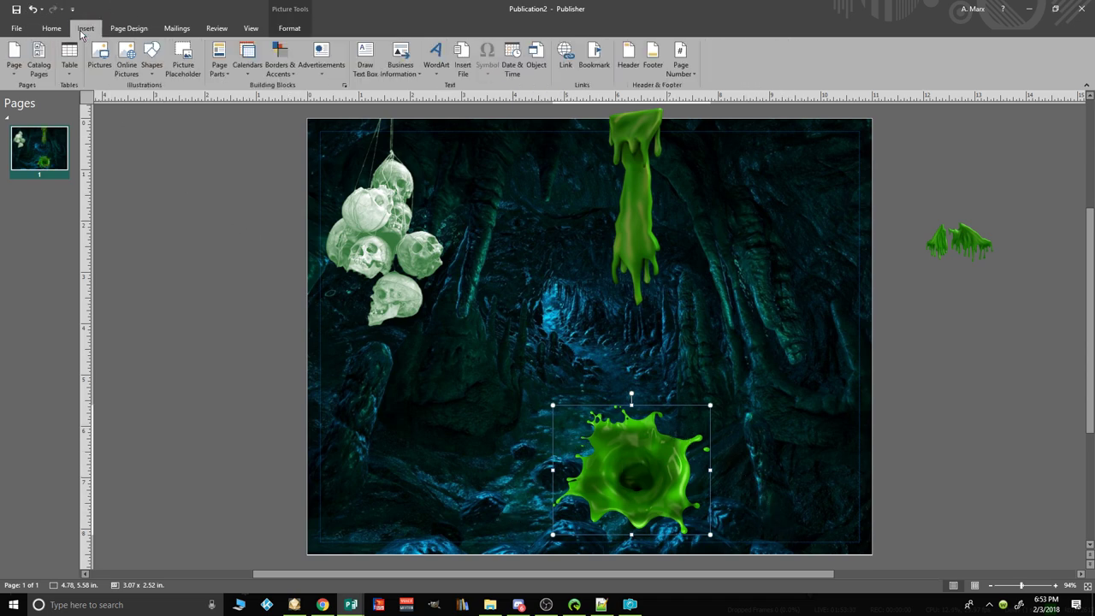
{"action": "left_click", "coordinate": [125, 56]}
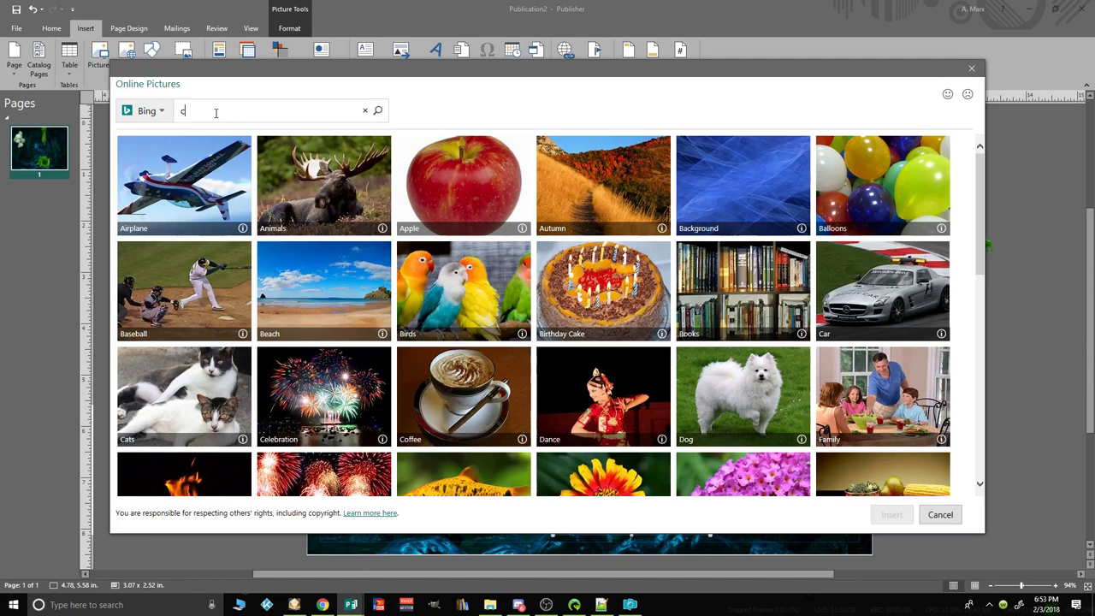
{"action": "type", "text": "stalagmity"}
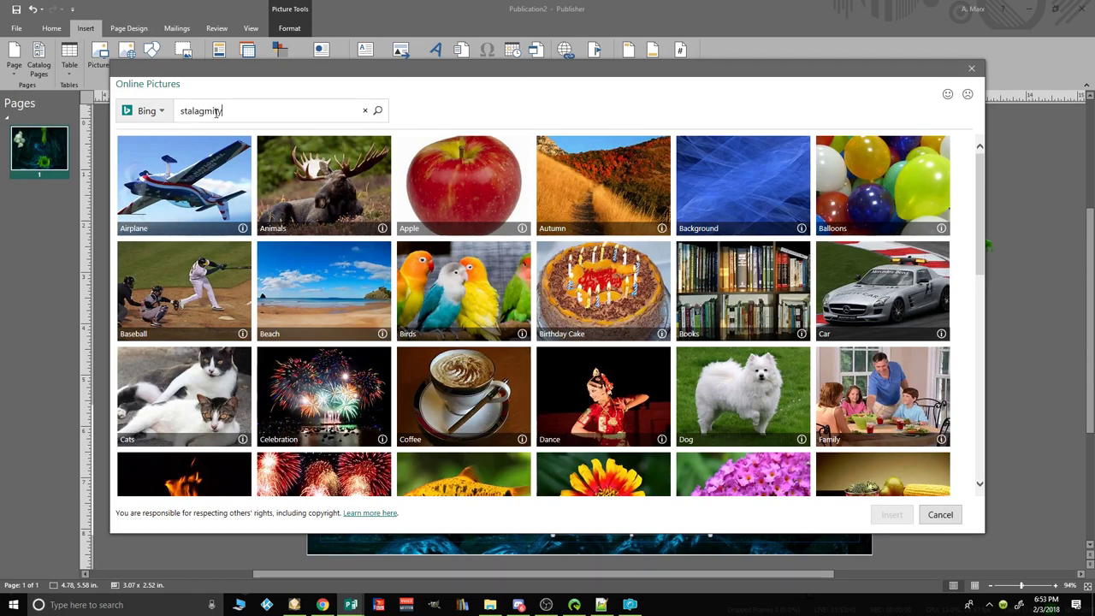
{"action": "key", "text": "BackSpace"}
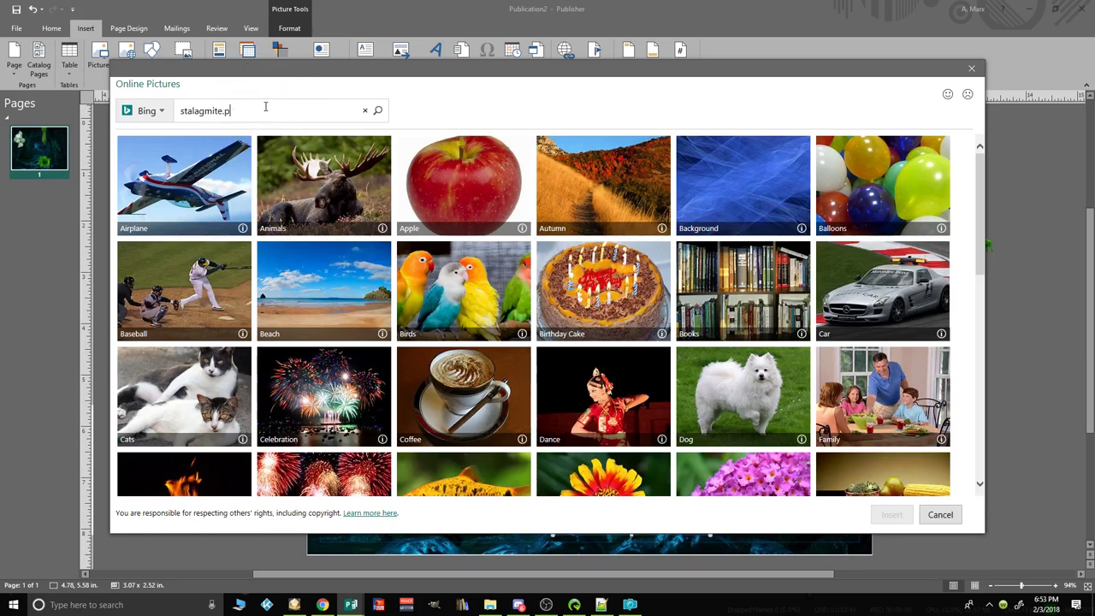
{"action": "left_click", "coordinate": [378, 115]}
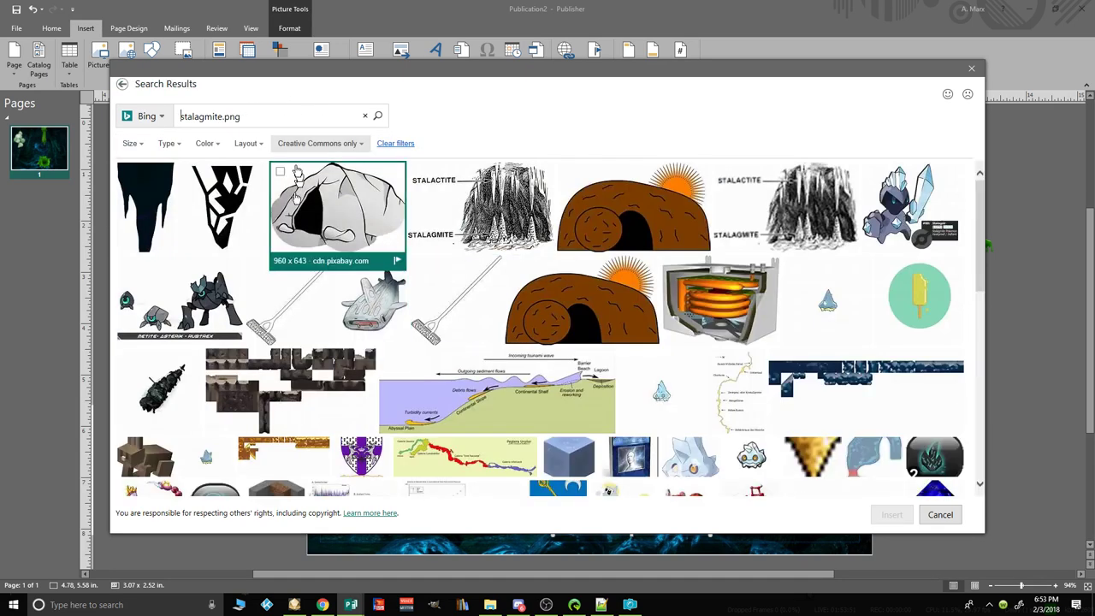
{"action": "scroll", "coordinate": [580, 434], "scroll_direction": "down", "scroll_amount": 1}
{"action": "scroll", "coordinate": [580, 434], "scroll_direction": "down", "scroll_amount": 5}
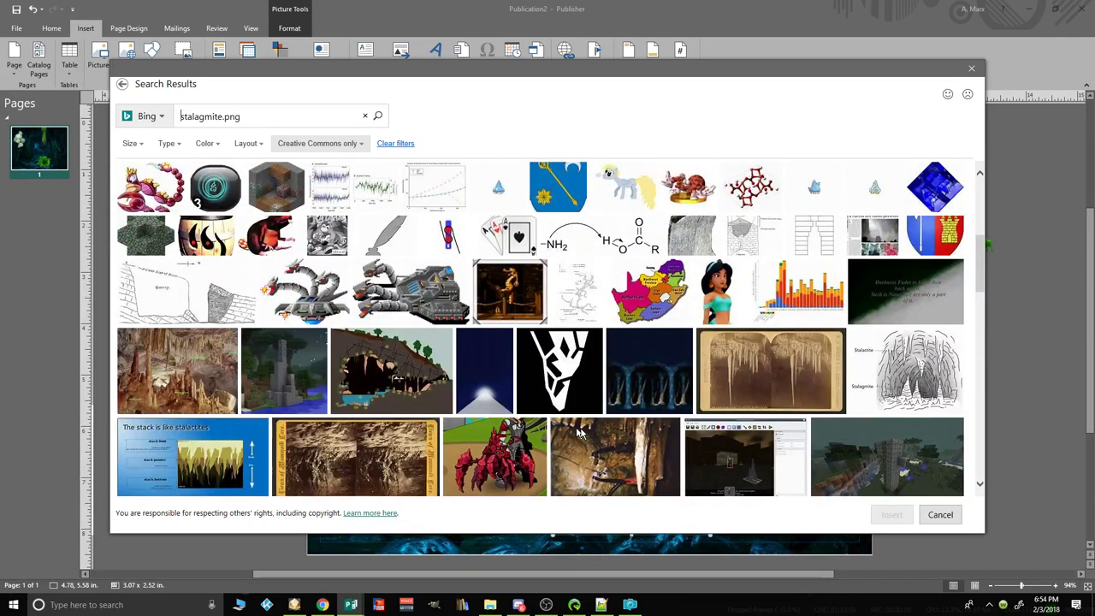
{"action": "scroll", "coordinate": [580, 434], "scroll_direction": "down", "scroll_amount": 8}
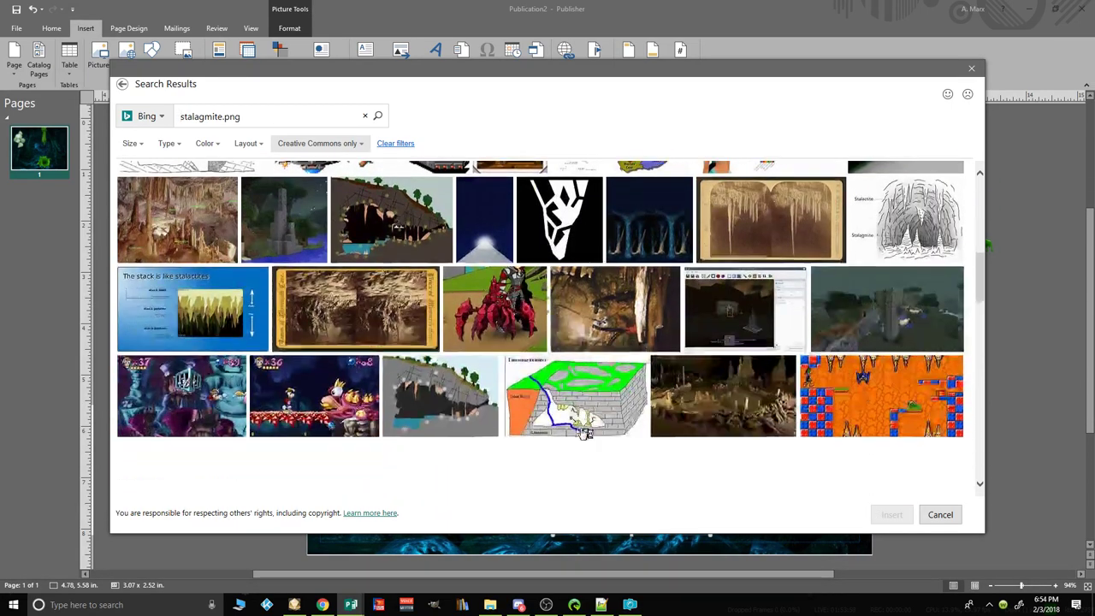
{"action": "scroll", "coordinate": [580, 436], "scroll_direction": "down", "scroll_amount": 5}
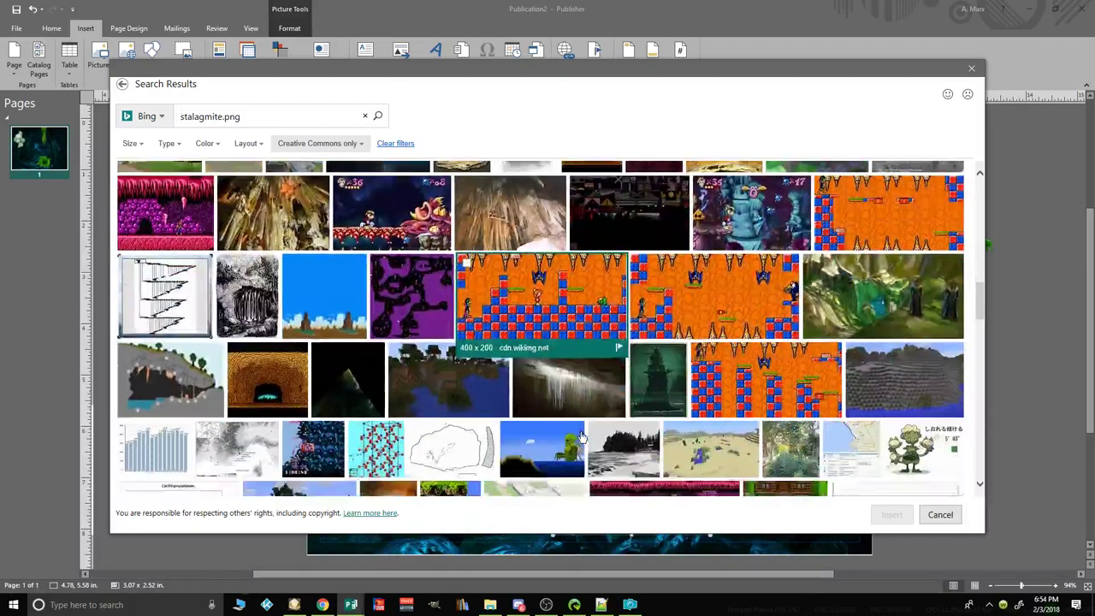
{"action": "scroll", "coordinate": [580, 436], "scroll_direction": "down", "scroll_amount": 10}
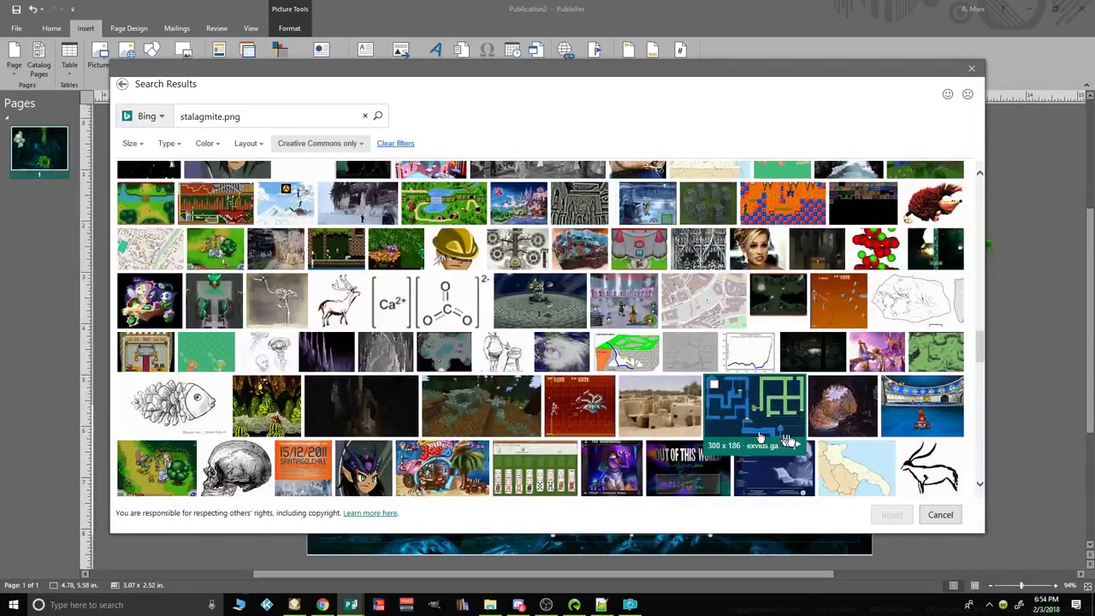
{"action": "scroll", "coordinate": [285, 203], "scroll_direction": "up", "scroll_amount": 1}
{"action": "scroll", "coordinate": [285, 204], "scroll_direction": "up", "scroll_amount": 10}
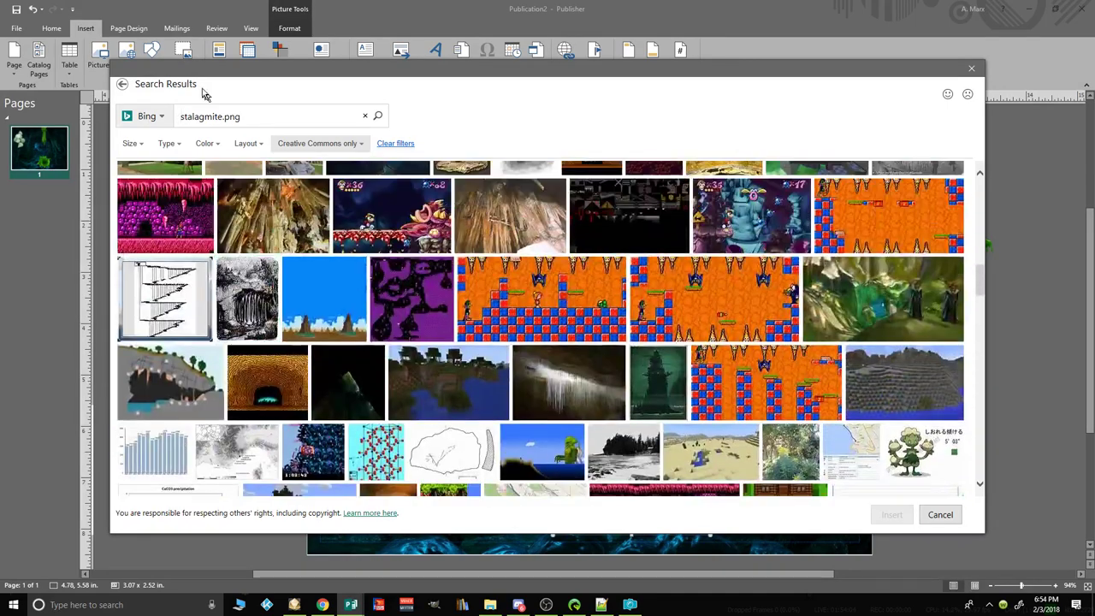
Step: Replace the online picture search with rock.png
{"action": "left_click_drag", "start_coordinate": [247, 118], "coordinate": [167, 122]}
{"action": "type", "text": "r"}
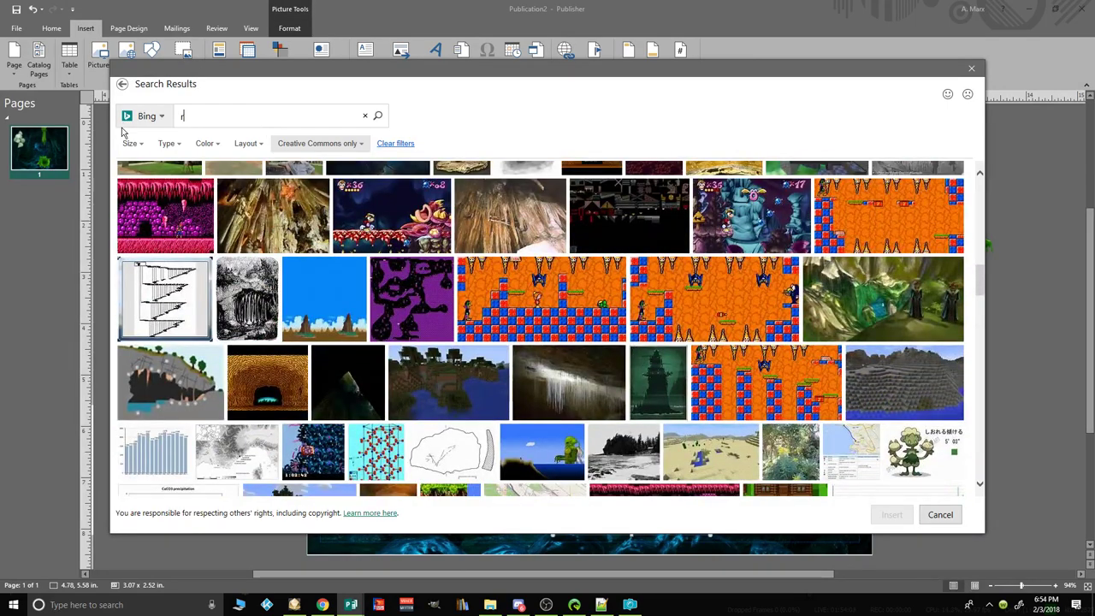
{"action": "type", "text": "ock.png"}
{"action": "key", "text": "Return"}
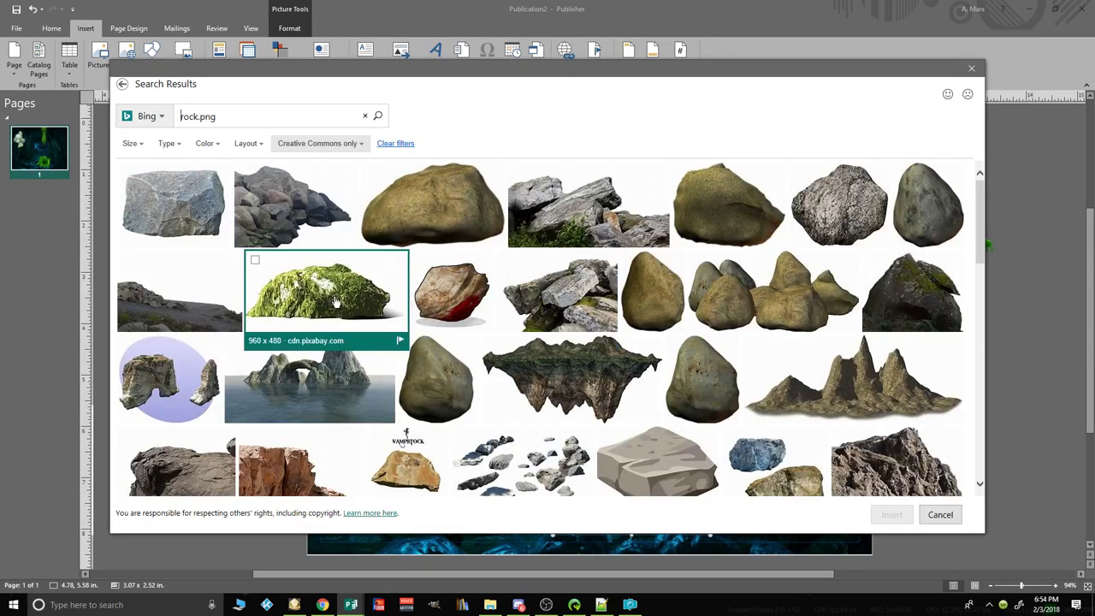
Step: Look through the rock results and insert the wide, rounded brown boulder picture (909 x 537)
{"action": "scroll", "coordinate": [563, 364], "scroll_direction": "down", "scroll_amount": 3}
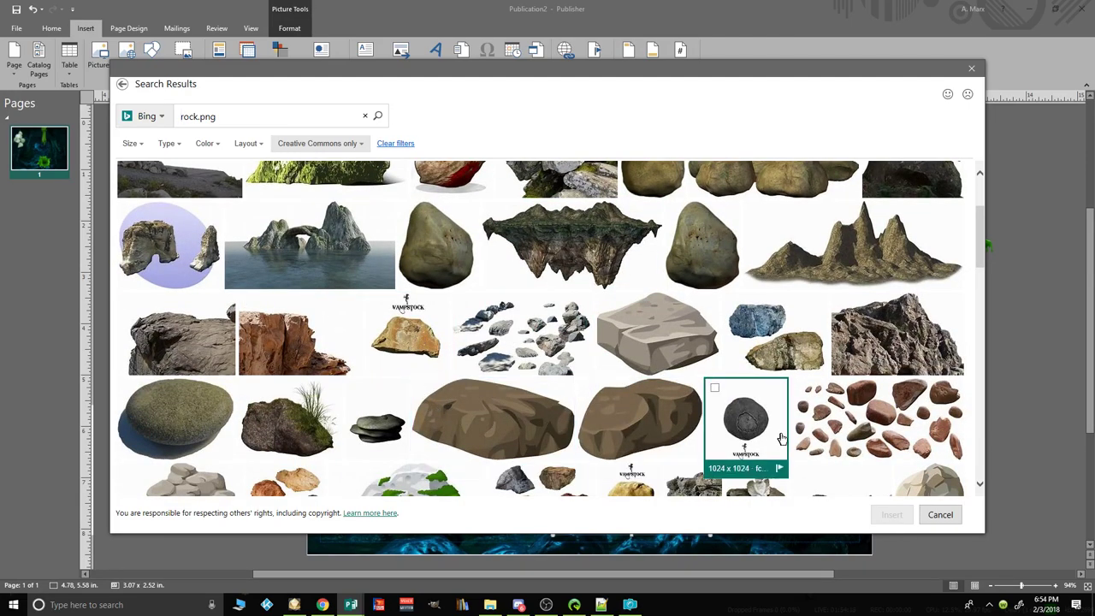
{"action": "scroll", "coordinate": [654, 428], "scroll_direction": "down", "scroll_amount": 5}
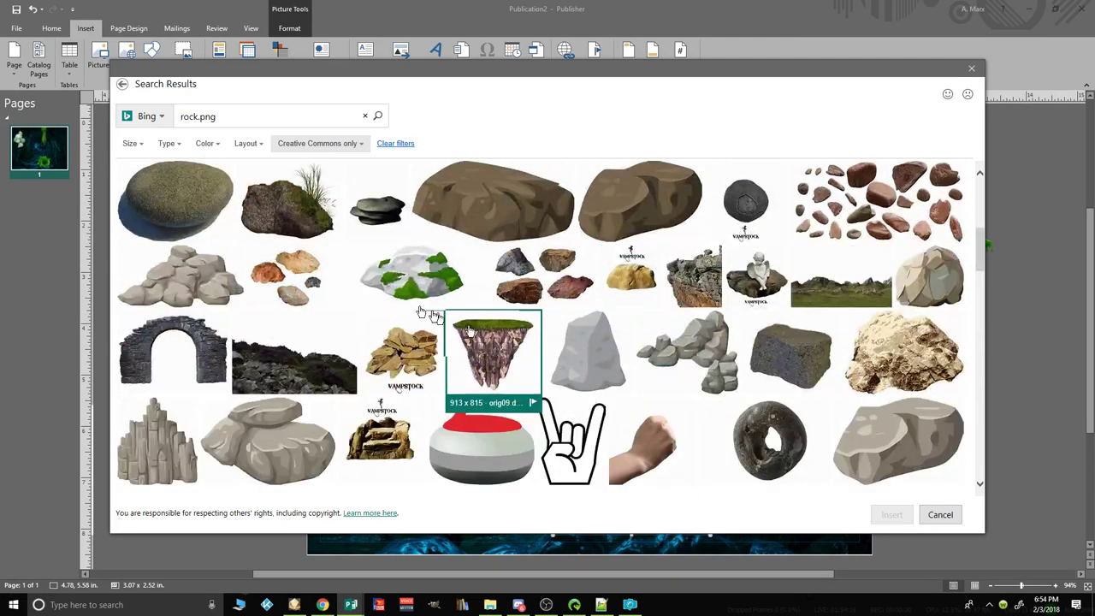
{"action": "scroll", "coordinate": [514, 453], "scroll_direction": "down", "scroll_amount": 4}
{"action": "scroll", "coordinate": [516, 457], "scroll_direction": "up", "scroll_amount": 8}
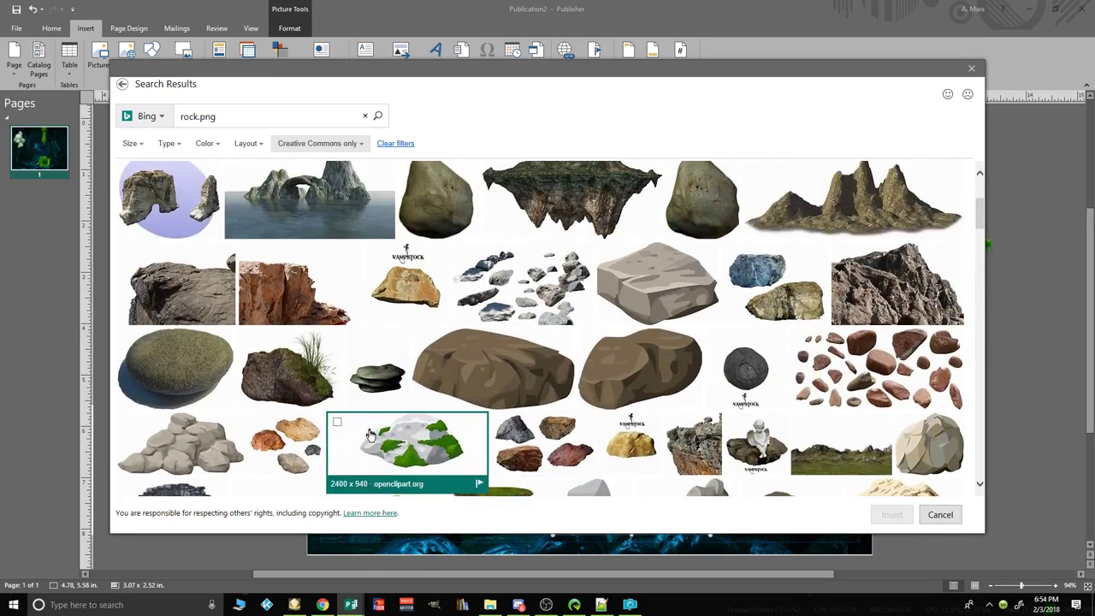
{"action": "scroll", "coordinate": [368, 436], "scroll_direction": "up", "scroll_amount": 4}
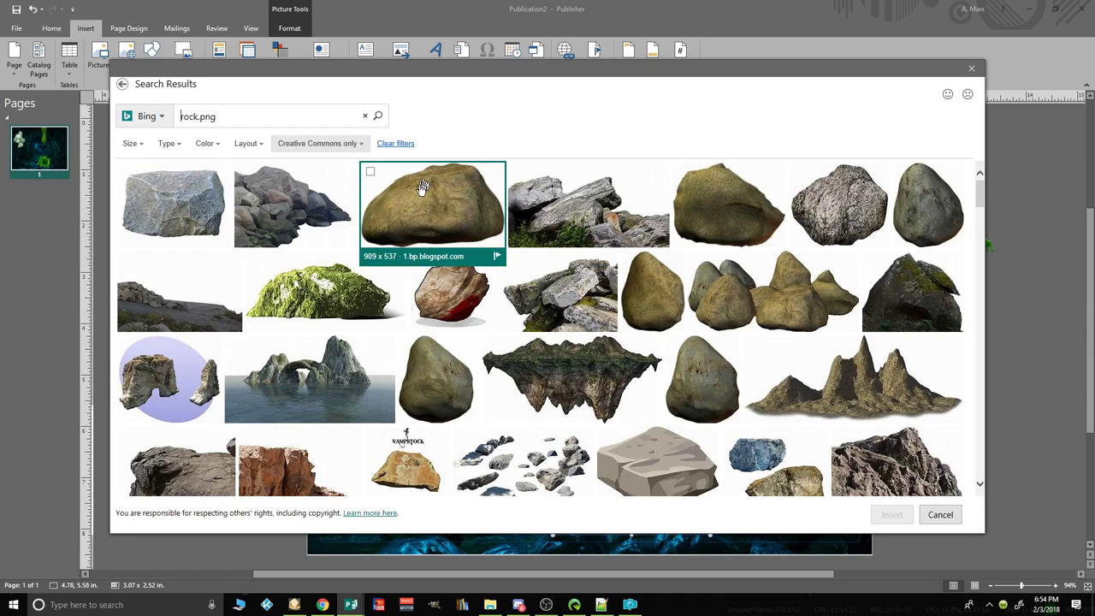
{"action": "left_click", "coordinate": [371, 174]}
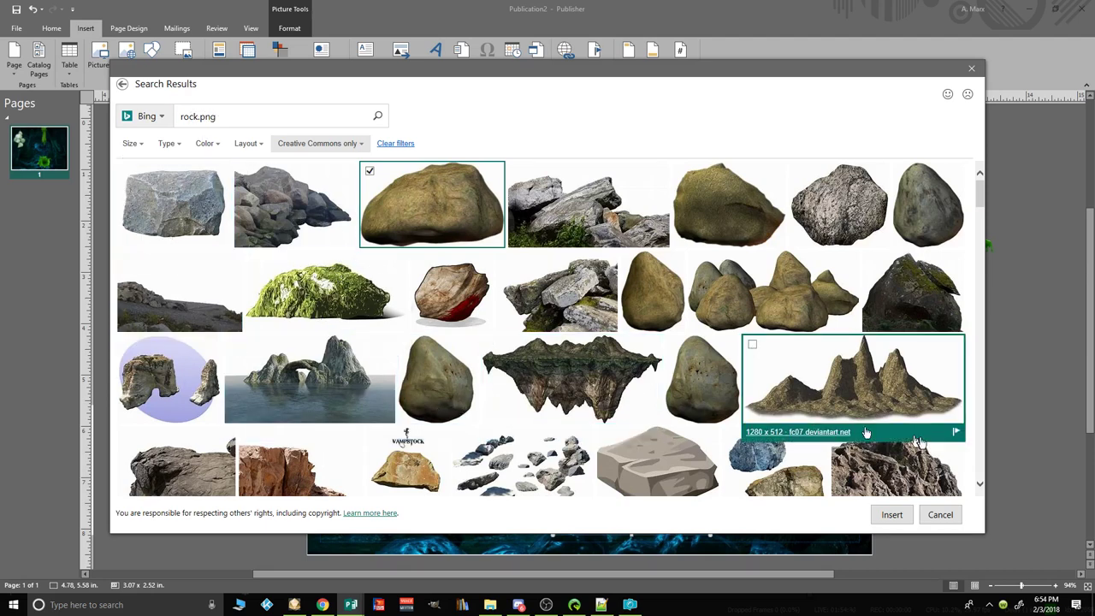
{"action": "left_click", "coordinate": [902, 521]}
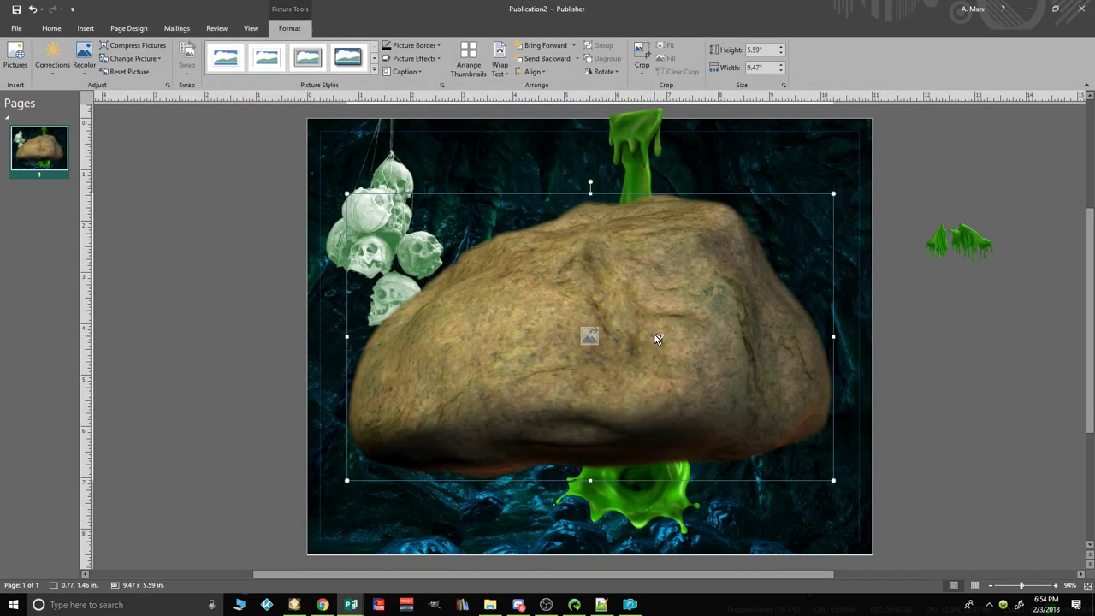
Step: Shrink the boulder to about 4.18 × 2.47 in and move it so it overlaps the page's lower right edge
{"action": "left_click_drag", "start_coordinate": [345, 193], "coordinate": [602, 418]}
{"action": "left_click_drag", "start_coordinate": [685, 410], "coordinate": [853, 419]}
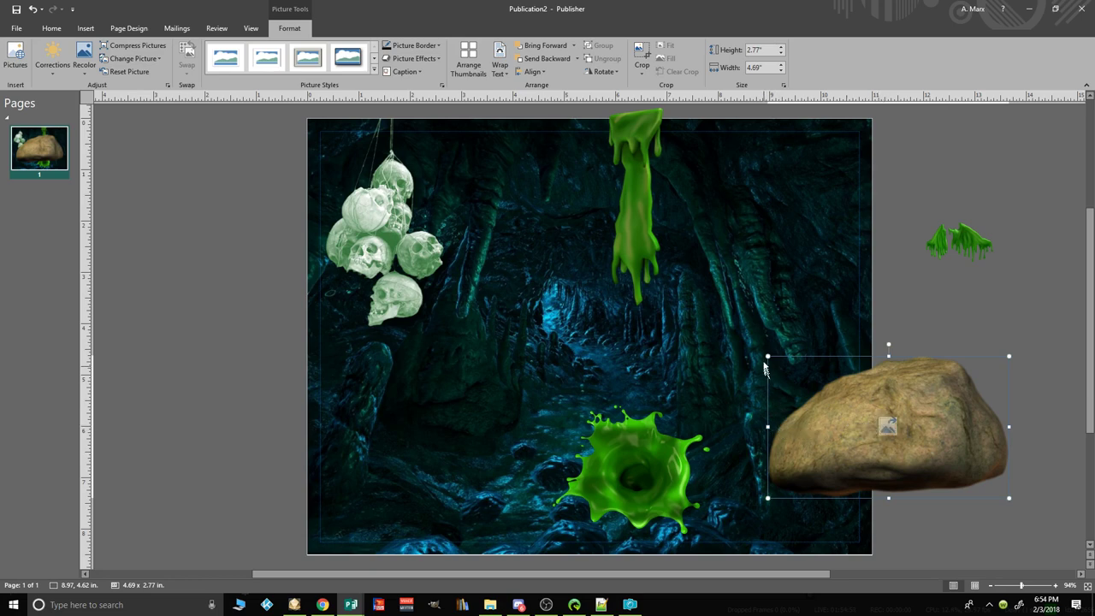
{"action": "left_click_drag", "start_coordinate": [767, 355], "coordinate": [794, 373]}
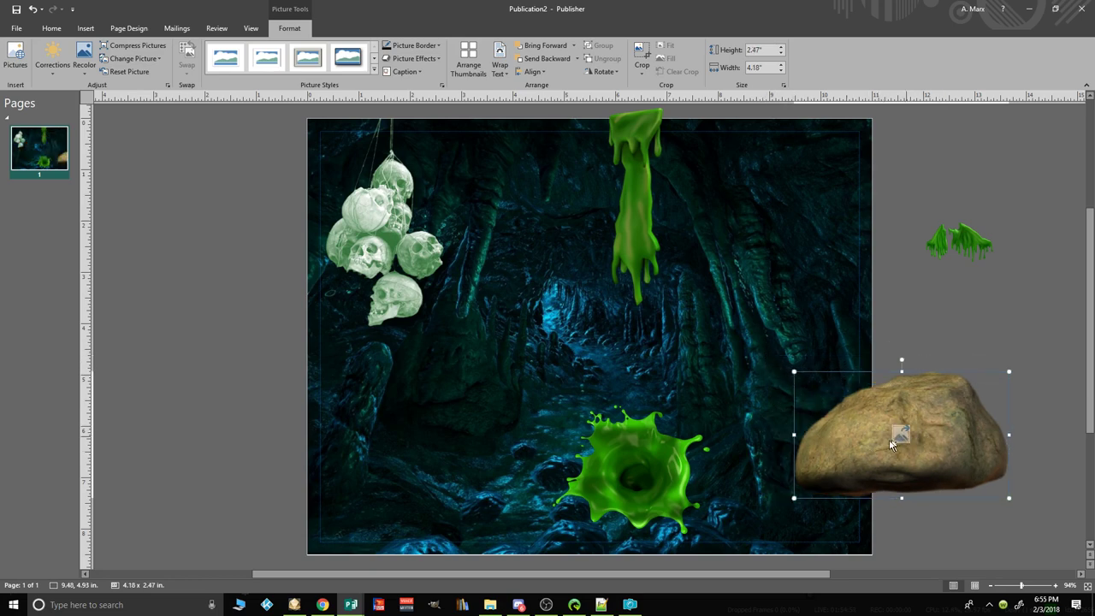
Step: Darken the boulder with a lower-brightness, higher-contrast correction preset and place it on the cave floor left of the slime splash
{"action": "left_click", "coordinate": [60, 51]}
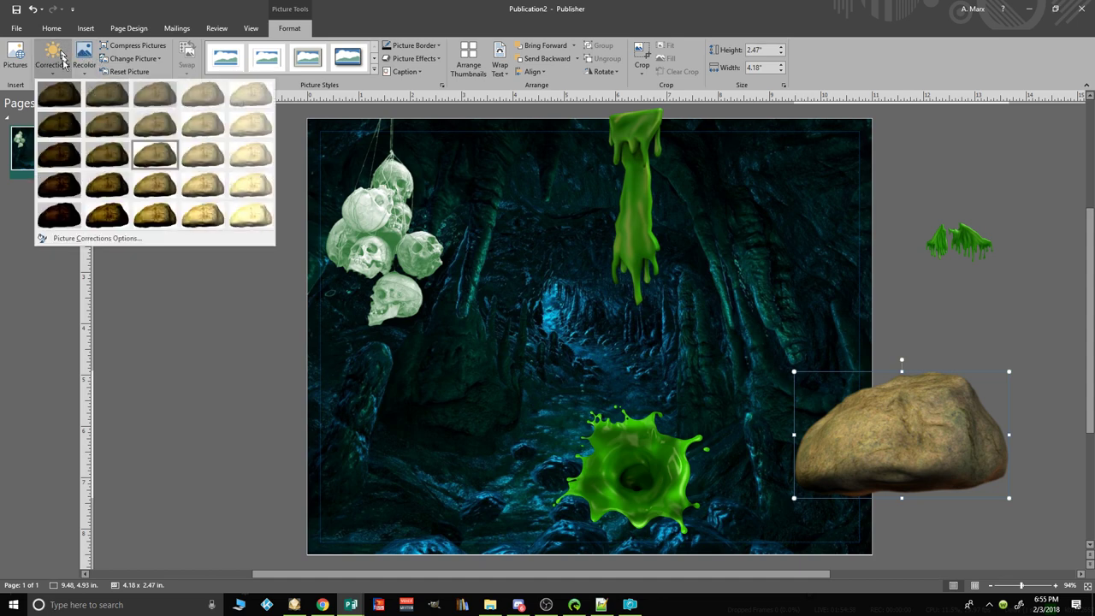
{"action": "left_click", "coordinate": [112, 182]}
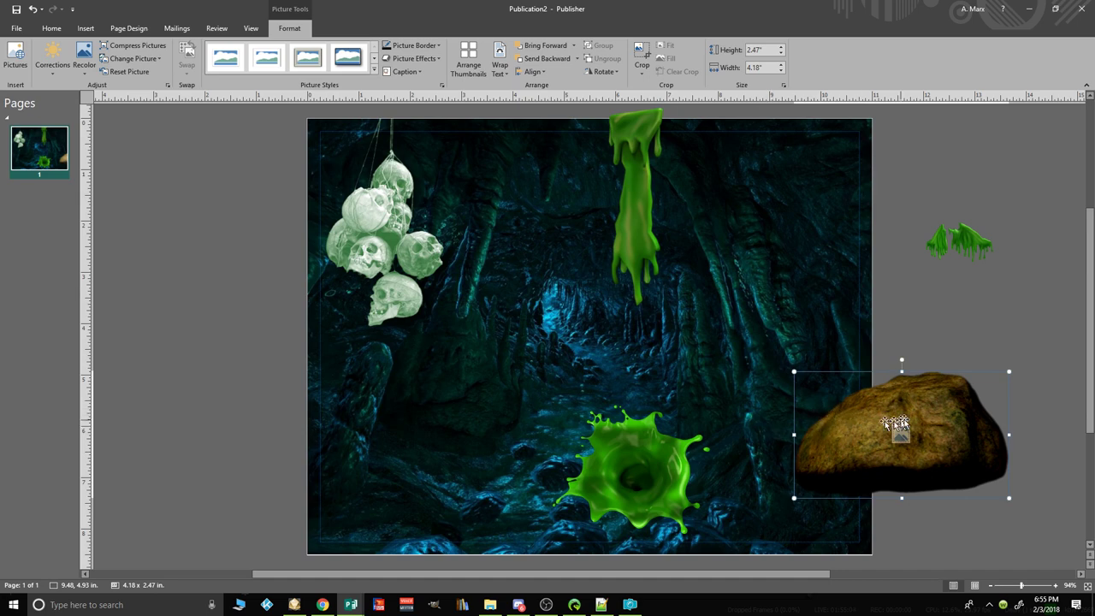
{"action": "left_click_drag", "start_coordinate": [901, 434], "coordinate": [461, 477]}
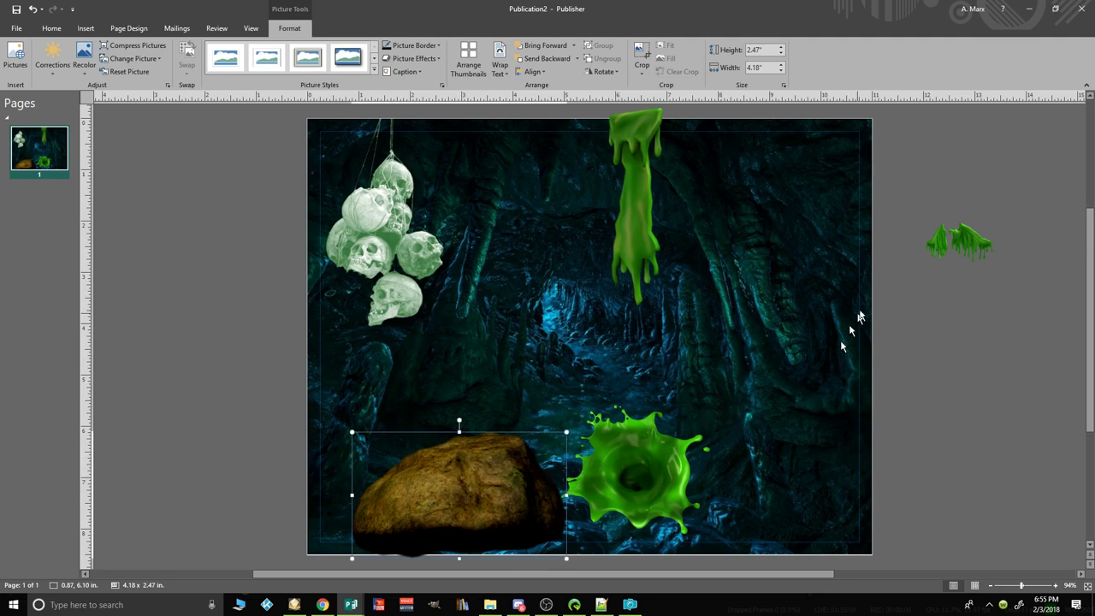
Step: Move the small slime drip onto the boulder's top, and nudge the tall hanging drip slightly down
{"action": "left_click", "coordinate": [925, 254]}
{"action": "left_click_drag", "start_coordinate": [925, 254], "coordinate": [479, 454]}
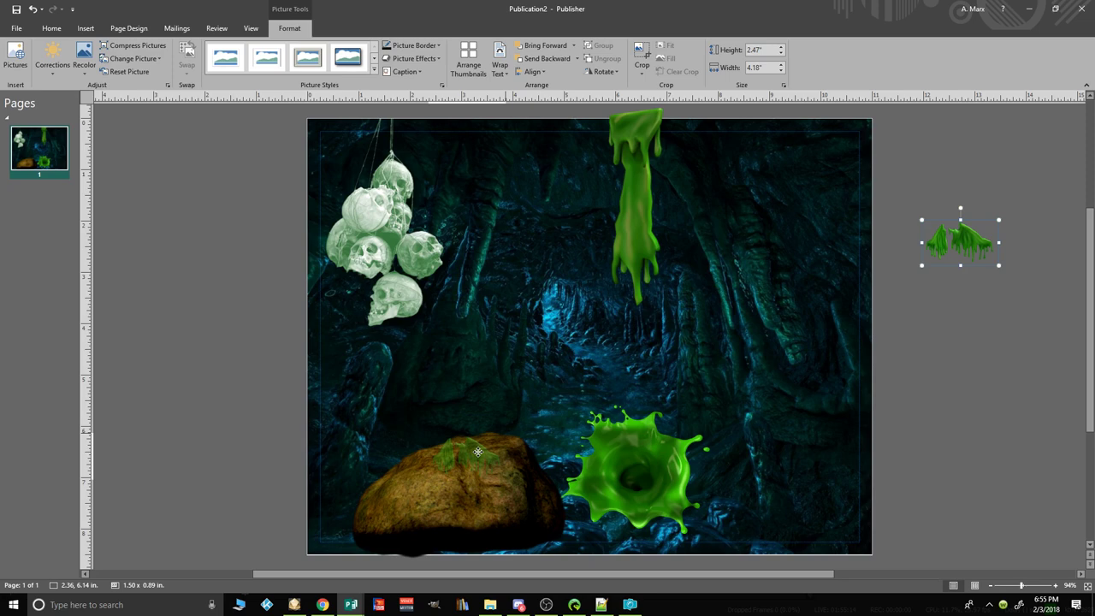
{"action": "left_click_drag", "start_coordinate": [477, 452], "coordinate": [477, 460]}
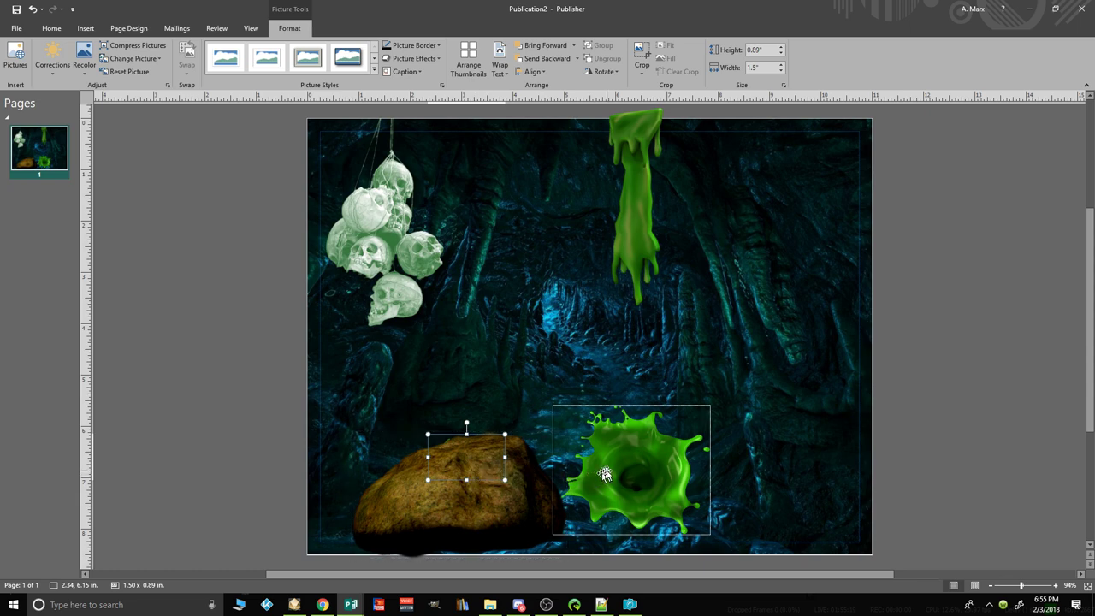
{"action": "key", "text": "ctrl"}
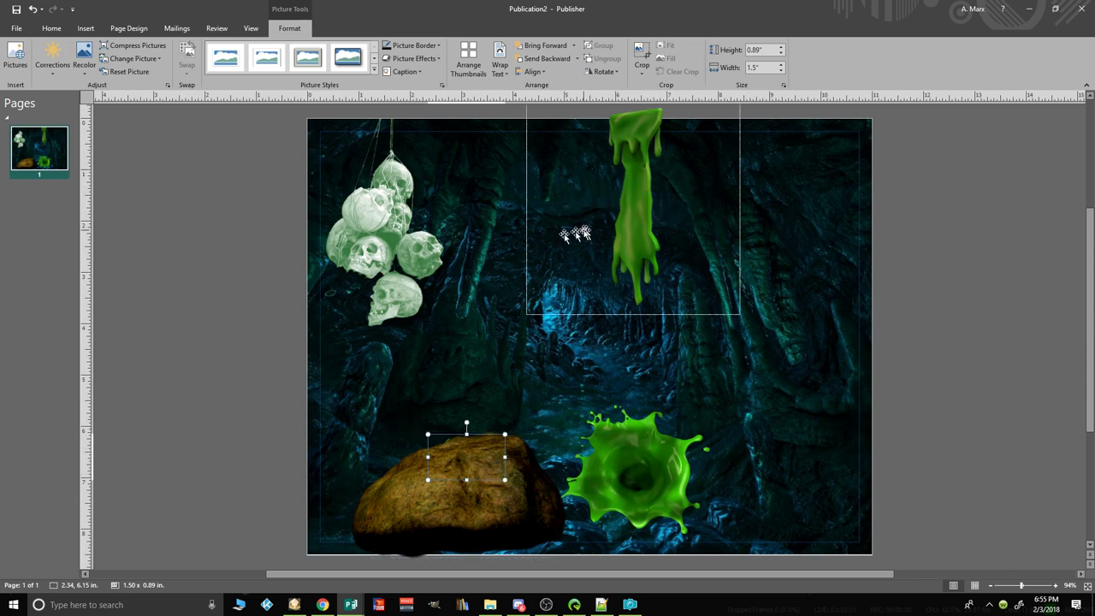
{"action": "left_click_drag", "start_coordinate": [634, 226], "coordinate": [637, 226]}
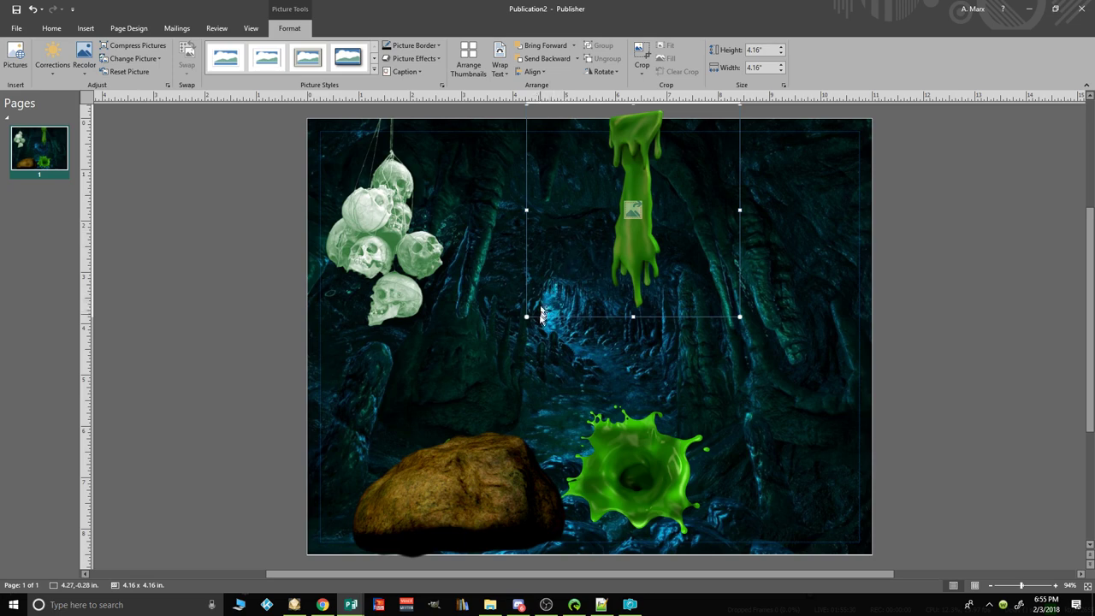
Step: Shift the boulder past the page's lower left edge with the small slime drip beside it, and bring both forward
{"action": "left_click_drag", "start_coordinate": [518, 470], "coordinate": [390, 470]}
{"action": "left_click", "coordinate": [467, 457], "text": "shift"}
{"action": "left_click_drag", "start_coordinate": [466, 458], "coordinate": [579, 442]}
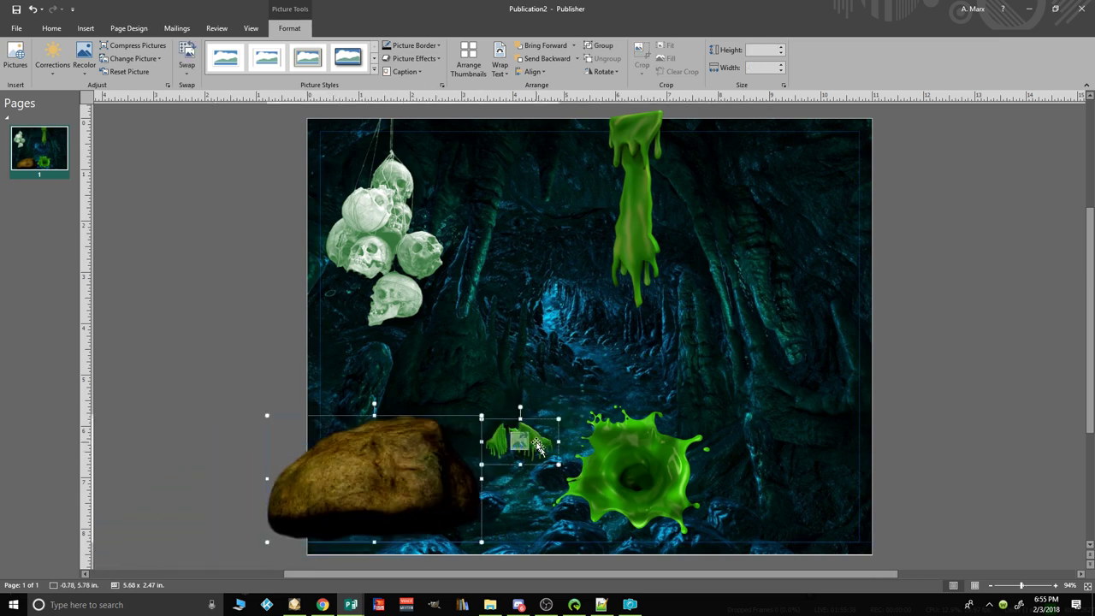
{"action": "left_click", "coordinate": [552, 51]}
{"action": "key", "text": "Escape"}
Step: Move the boulder to mid-page and the small slime drip to the page's lower left, and bring the drip forward
{"action": "left_click", "coordinate": [531, 441]}
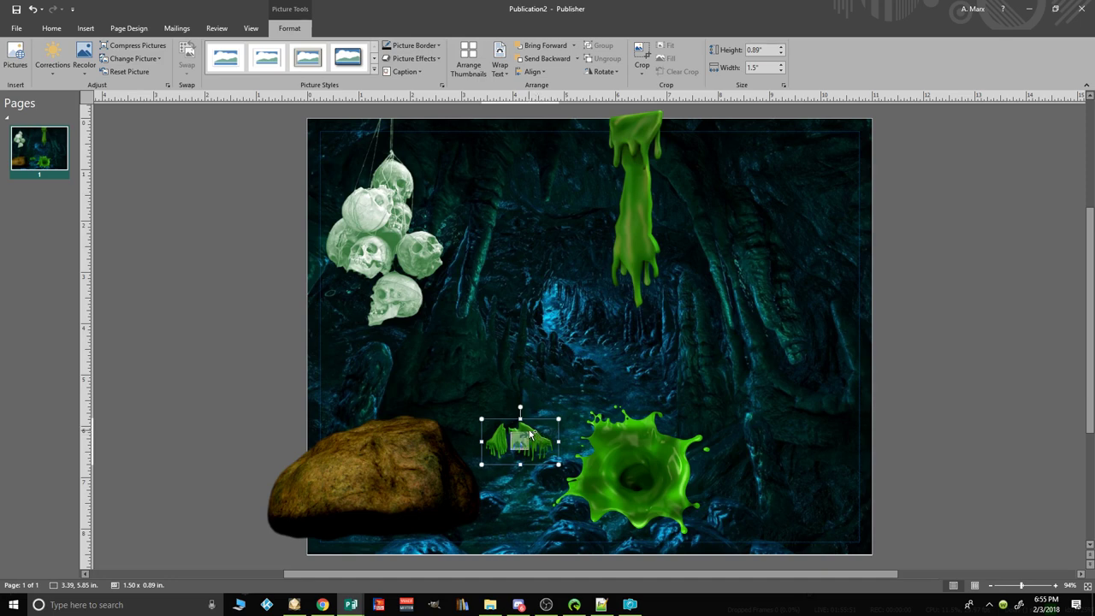
{"action": "left_click_drag", "start_coordinate": [531, 434], "coordinate": [598, 355]}
{"action": "left_click", "coordinate": [376, 445]}
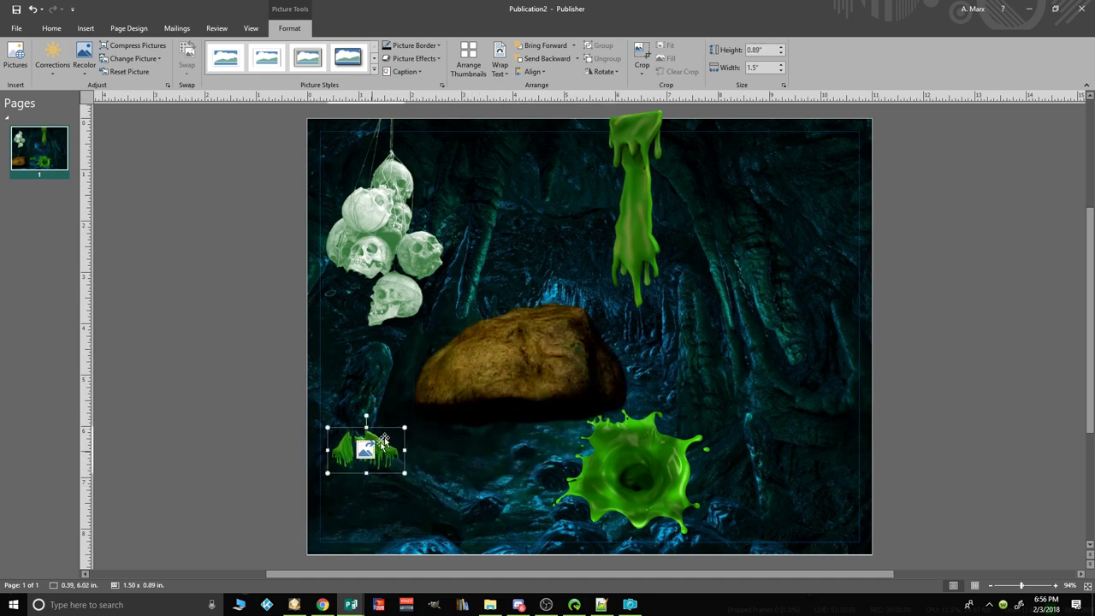
{"action": "left_click", "coordinate": [544, 46]}
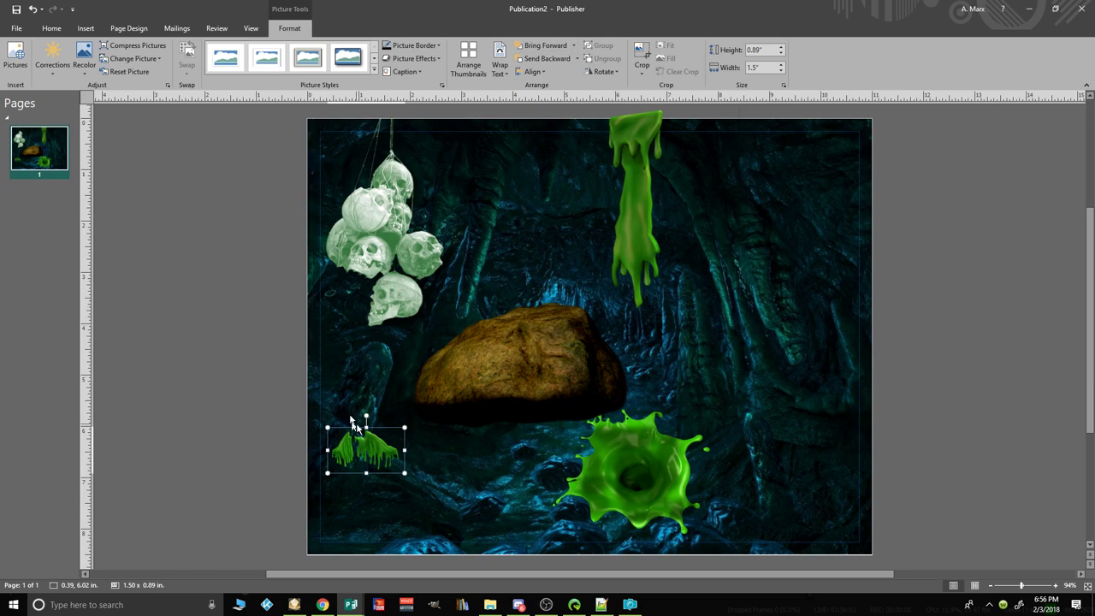
{"action": "left_click_drag", "start_coordinate": [447, 410], "coordinate": [497, 355]}
{"action": "left_click_drag", "start_coordinate": [440, 419], "coordinate": [440, 418]}
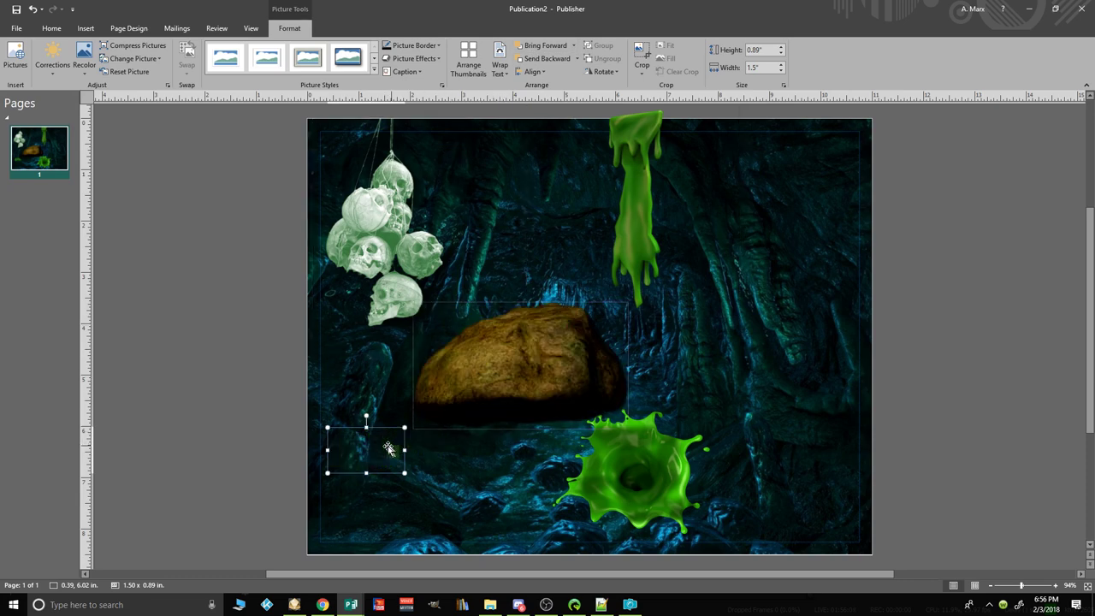
Step: Move the slime splash toward the page's right side and set the boulder on the cave floor at the lower left
{"action": "left_click", "coordinate": [495, 370]}
{"action": "left_click_drag", "start_coordinate": [495, 370], "coordinate": [541, 500]}
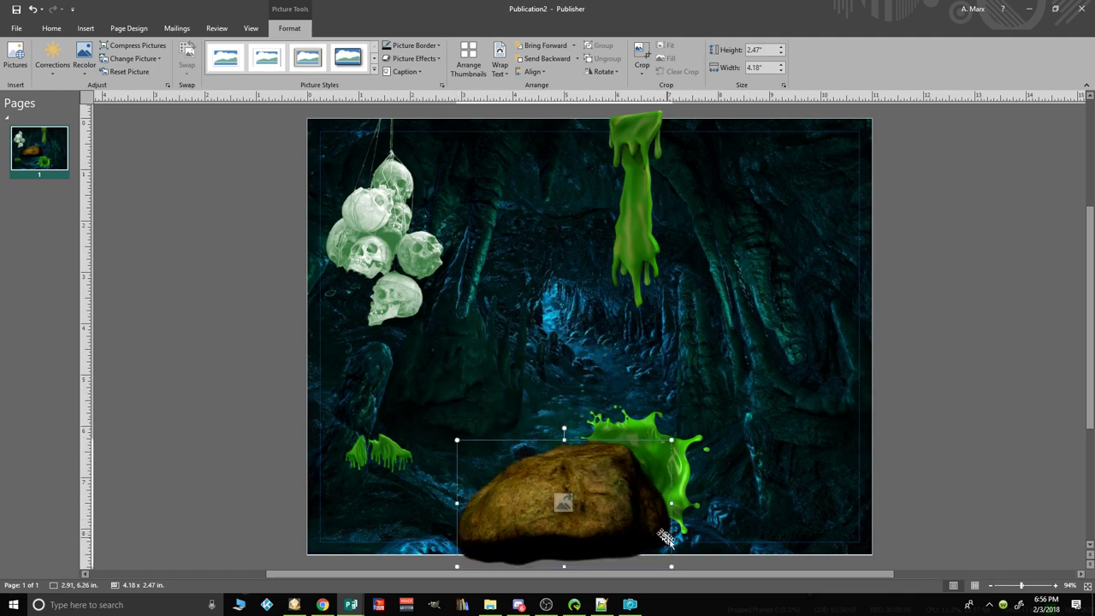
{"action": "left_click_drag", "start_coordinate": [411, 462], "coordinate": [727, 404]}
{"action": "left_click", "coordinate": [578, 478]}
{"action": "left_click", "coordinate": [620, 476]}
{"action": "left_click_drag", "start_coordinate": [620, 476], "coordinate": [489, 452]}
Step: Enlarge the small slime drip beside the boulder to about 2.90 × 1.72 in
{"action": "left_click", "coordinate": [578, 481]}
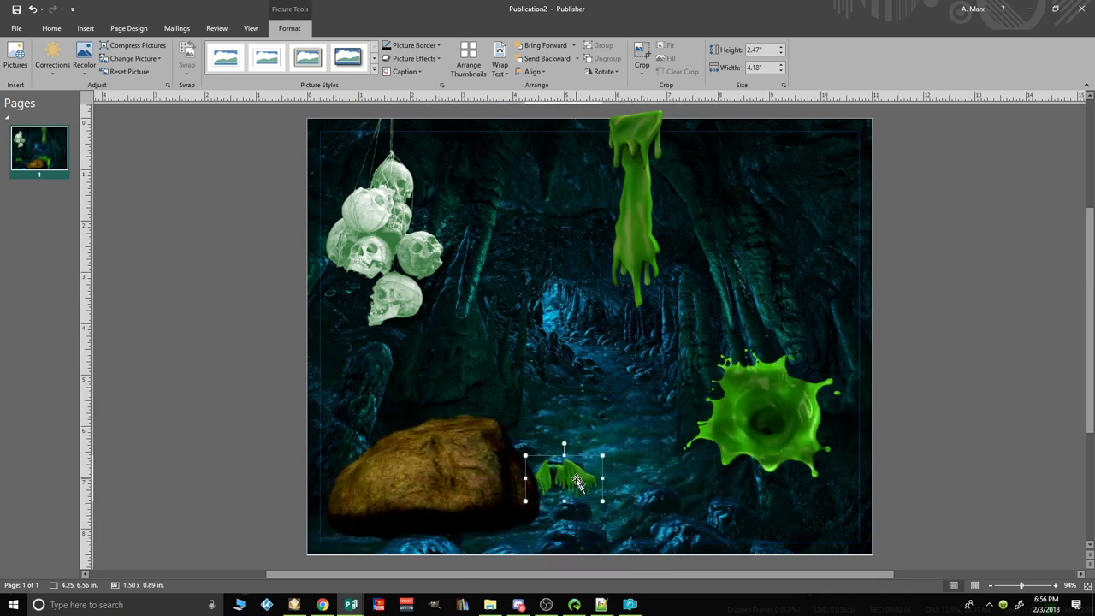
{"action": "left_click_drag", "start_coordinate": [603, 455], "coordinate": [675, 413]}
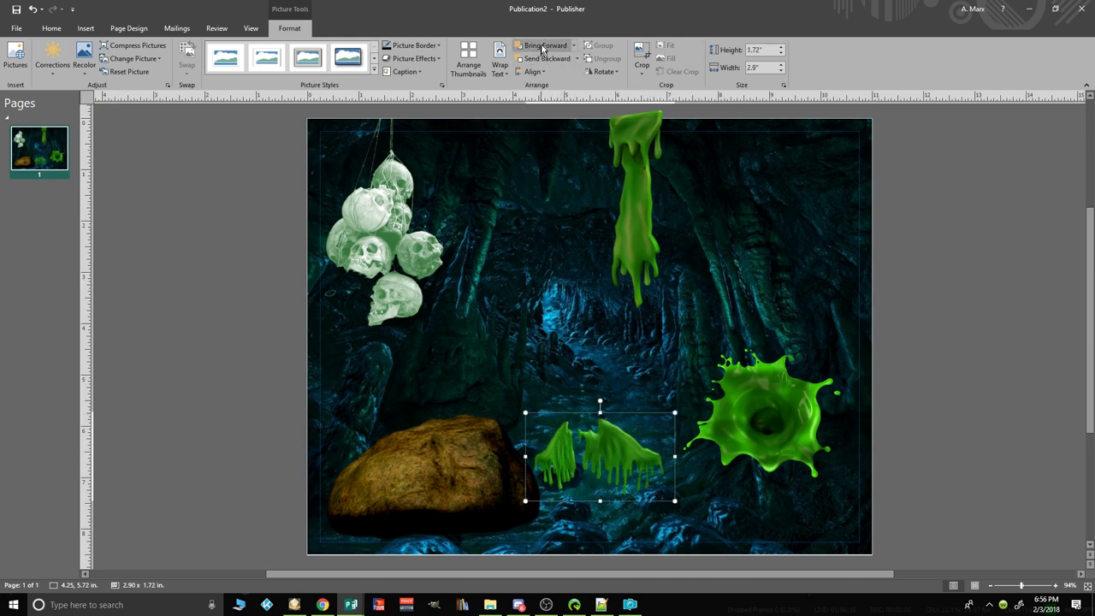
Step: Send the boulder backward and place the small slime drip over its upper face
{"action": "left_click", "coordinate": [449, 445]}
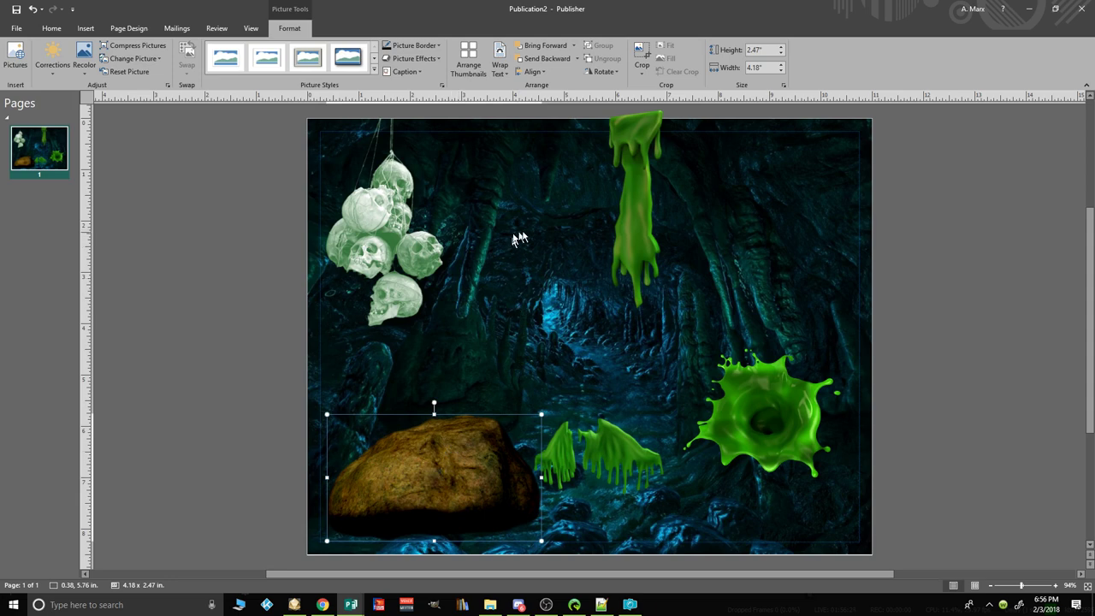
{"action": "left_click", "coordinate": [545, 59]}
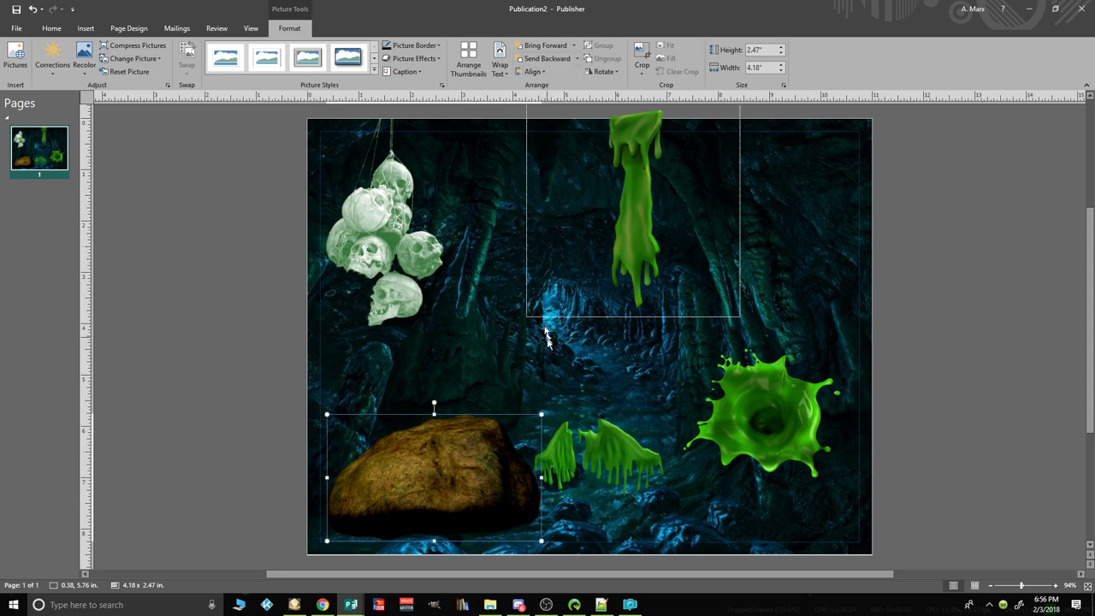
{"action": "left_click", "coordinate": [623, 447]}
{"action": "left_click_drag", "start_coordinate": [623, 447], "coordinate": [464, 446]}
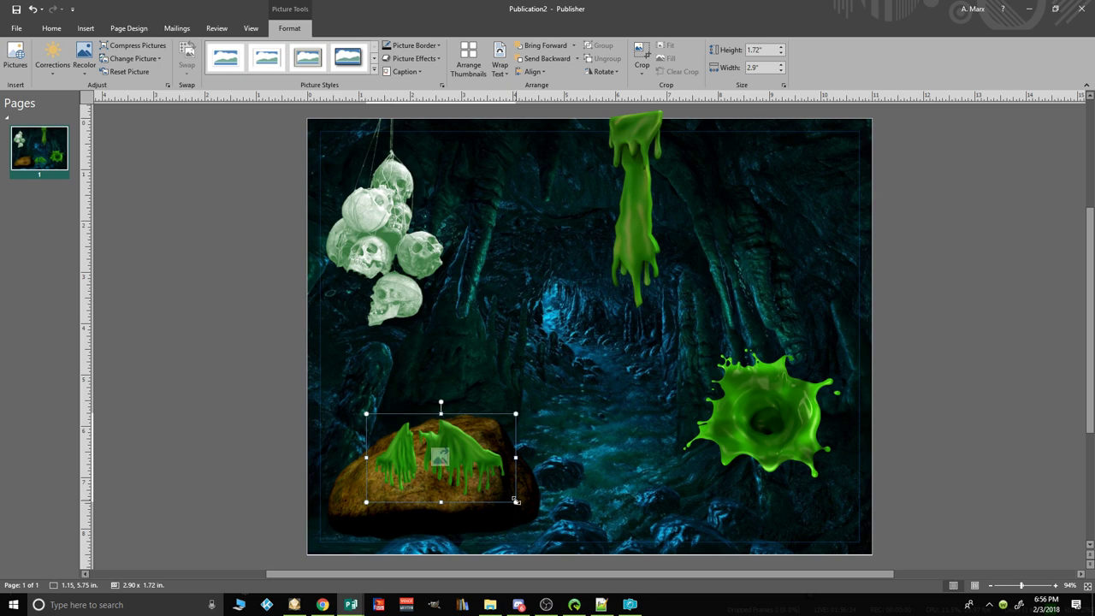
Step: Shrink the small slime drip to about 1.30 × 0.77 in. and move it off the boulder onto the cave path
{"action": "left_click_drag", "start_coordinate": [489, 478], "coordinate": [453, 445]}
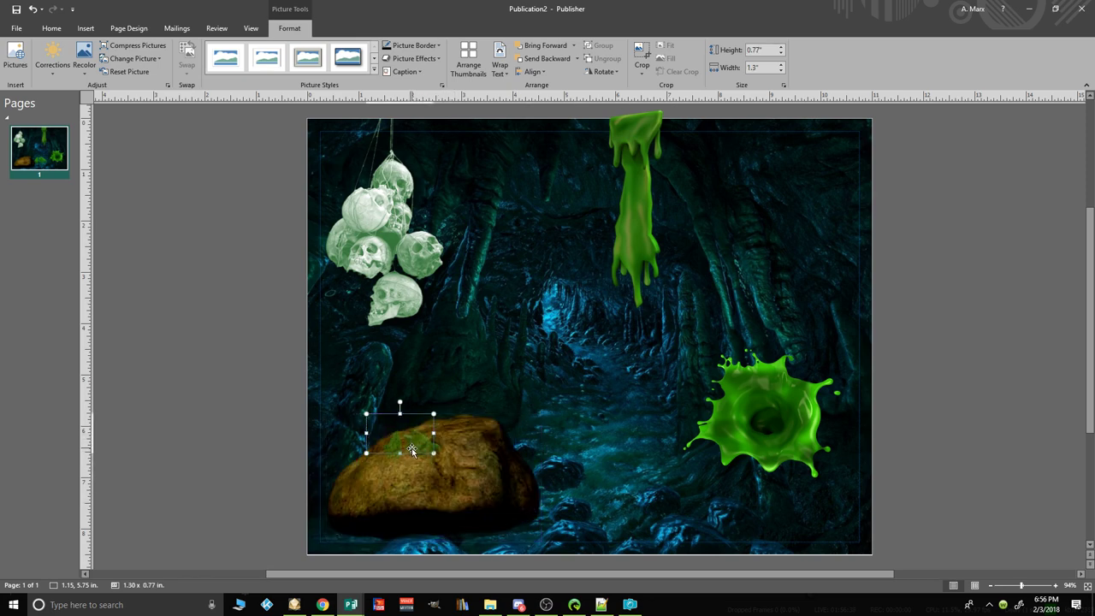
{"action": "key", "text": "Escape"}
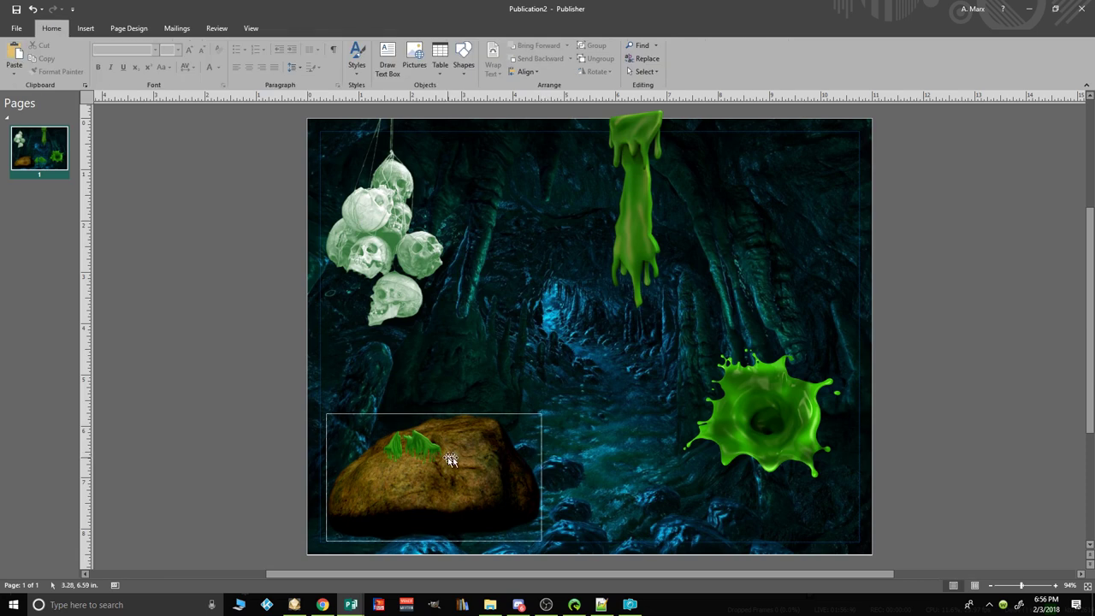
{"action": "left_click_drag", "start_coordinate": [419, 446], "coordinate": [462, 497]}
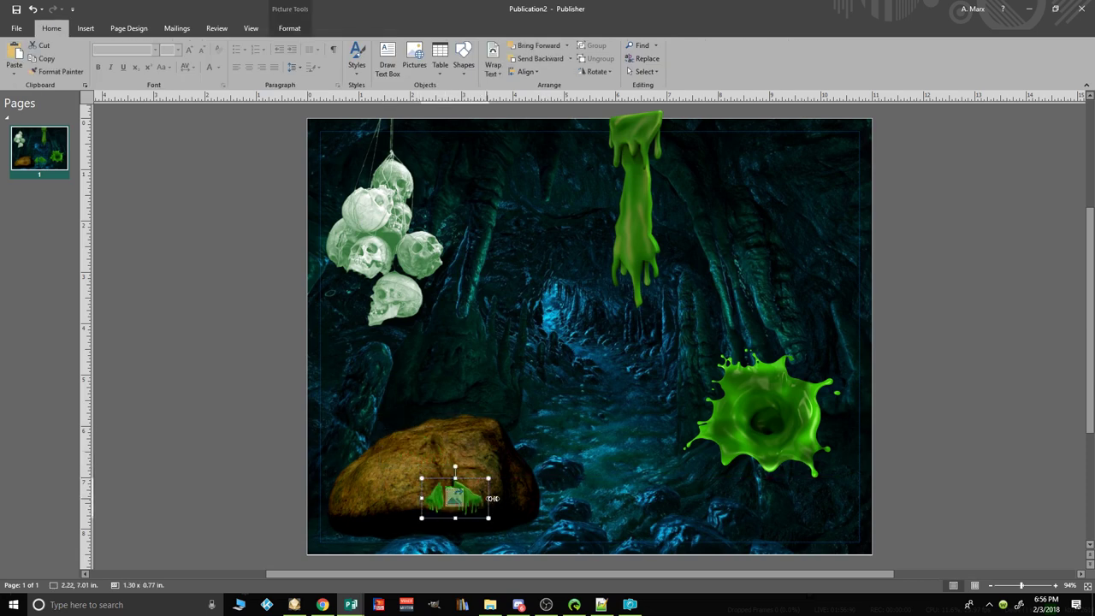
{"action": "left_click_drag", "start_coordinate": [483, 501], "coordinate": [605, 453]}
Step: Move the slime splash to the page's lower left, bring it forward, and shift the boulder across to the lower right
{"action": "left_click_drag", "start_coordinate": [774, 424], "coordinate": [439, 478]}
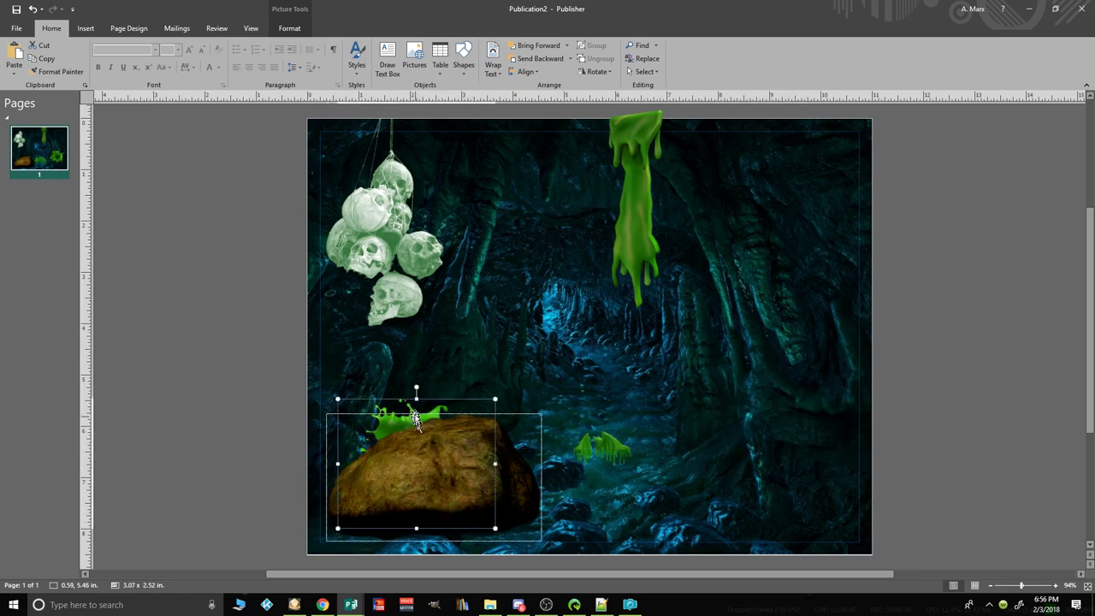
{"action": "left_click", "coordinate": [537, 47]}
{"action": "left_click_drag", "start_coordinate": [512, 482], "coordinate": [725, 500]}
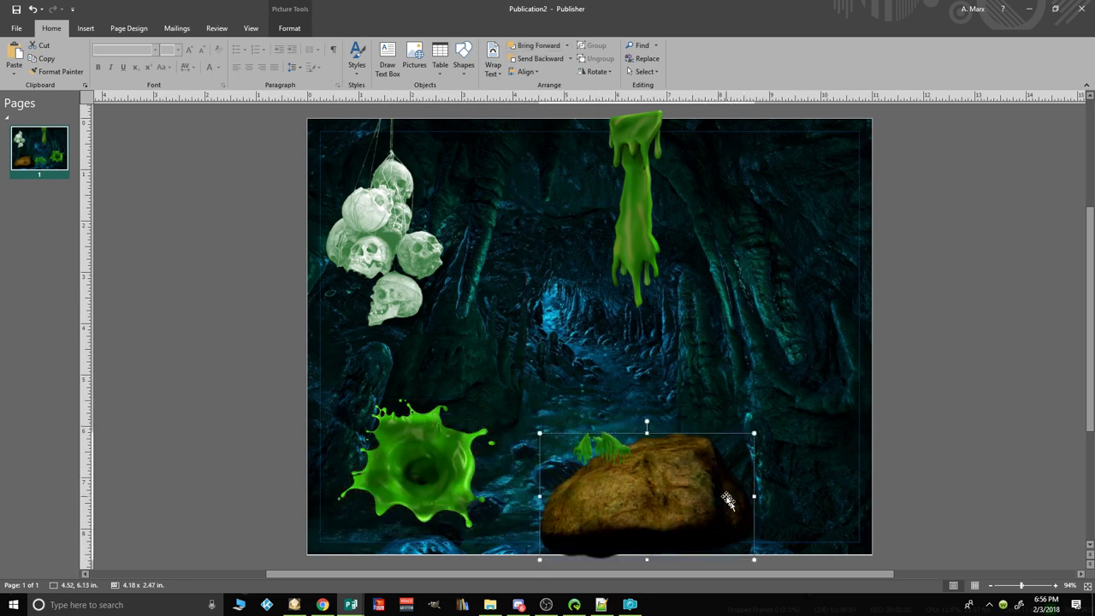
Step: Move the small slime drip up to mid-page, and set the slightly reduced slime splash on the boulder at the lower right
{"action": "left_click_drag", "start_coordinate": [585, 436], "coordinate": [622, 347]}
{"action": "left_click", "coordinate": [592, 439]}
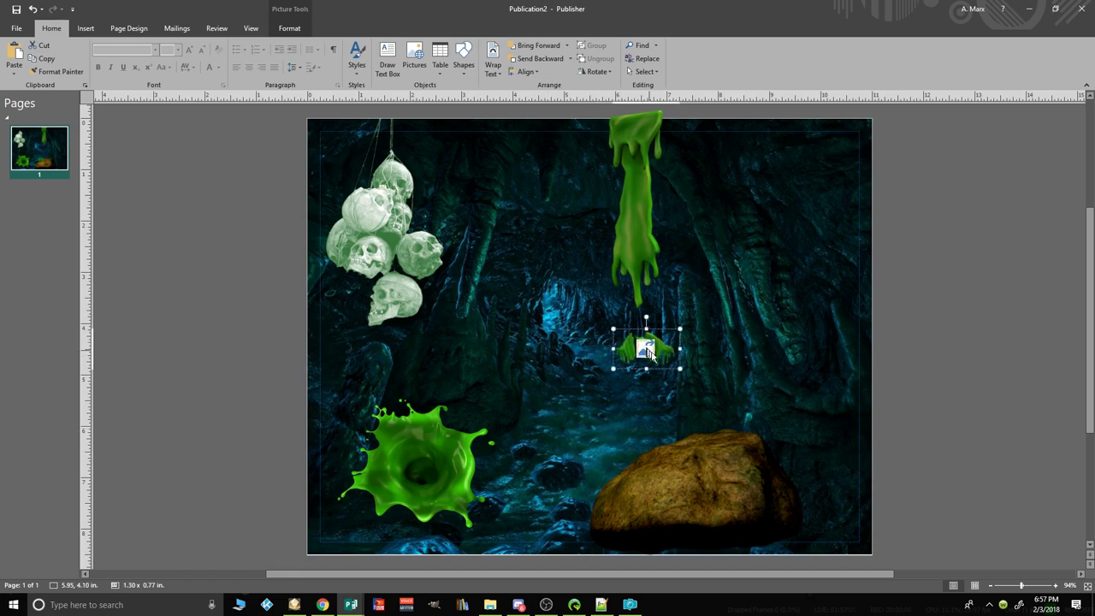
{"action": "left_click", "coordinate": [428, 460]}
{"action": "left_click_drag", "start_coordinate": [428, 460], "coordinate": [691, 477]}
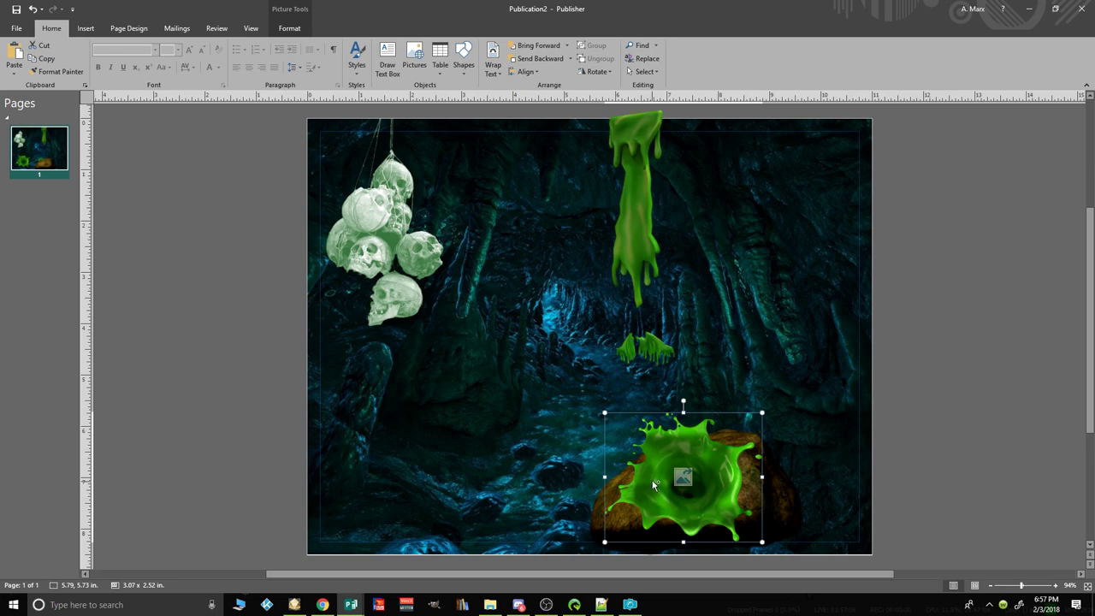
{"action": "left_click_drag", "start_coordinate": [602, 413], "coordinate": [616, 422]}
{"action": "left_click_drag", "start_coordinate": [607, 512], "coordinate": [621, 510]}
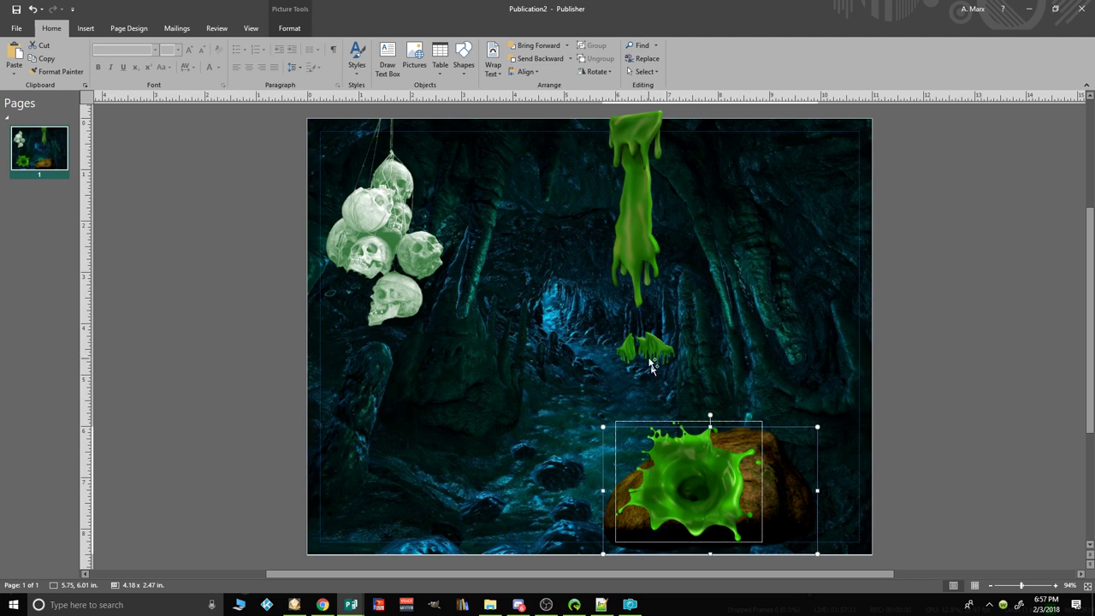
Step: Shrink the long slime drip to about 3.80 × 3.80 in. and move the small drip to the boulder's right edge
{"action": "left_click", "coordinate": [530, 314]}
{"action": "left_click_drag", "start_coordinate": [530, 315], "coordinate": [545, 299]}
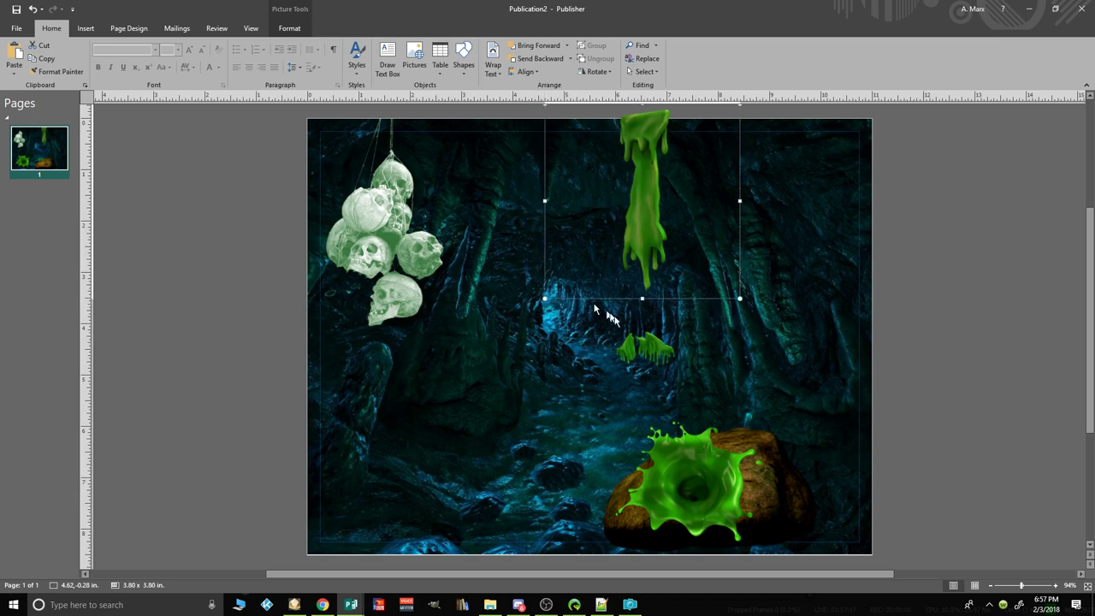
{"action": "left_click", "coordinate": [655, 357]}
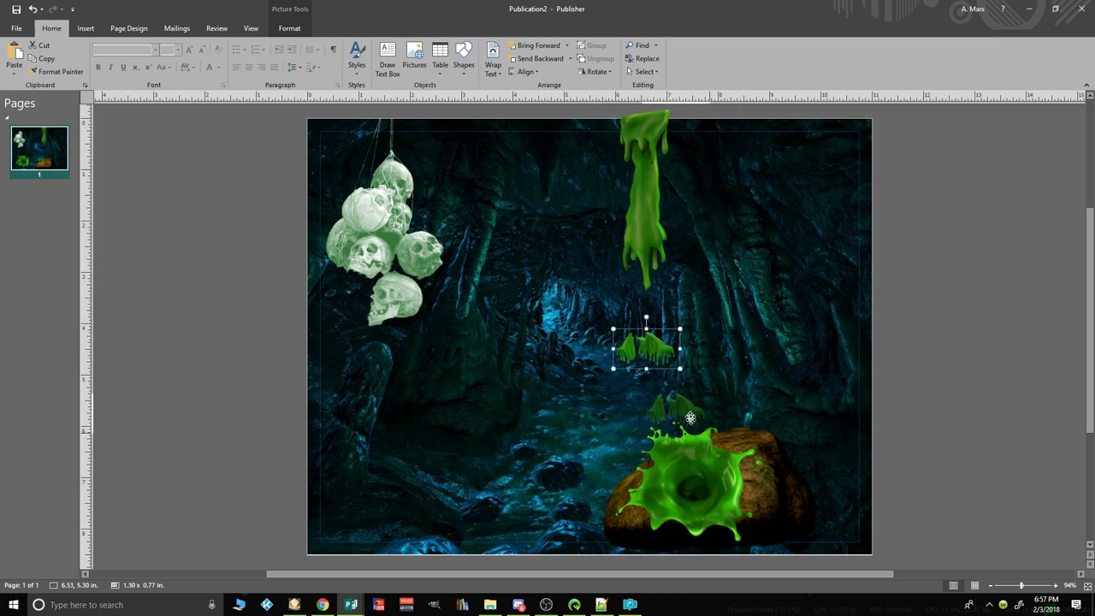
{"action": "left_click_drag", "start_coordinate": [705, 469], "coordinate": [810, 487]}
Step: Shrink the slime splash to about 2.08 × 1.71 in. so it fits on the boulder's face
{"action": "left_click", "coordinate": [706, 481]}
{"action": "left_click_drag", "start_coordinate": [616, 421], "coordinate": [640, 440]}
{"action": "left_click_drag", "start_coordinate": [705, 492], "coordinate": [704, 486]}
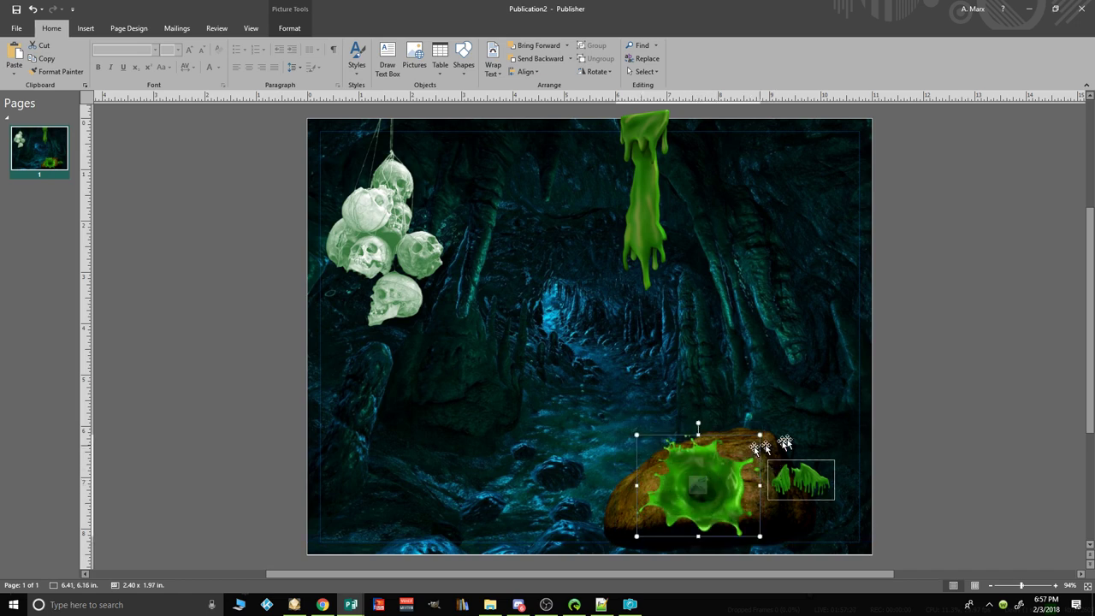
{"action": "left_click_drag", "start_coordinate": [761, 437], "coordinate": [752, 441]}
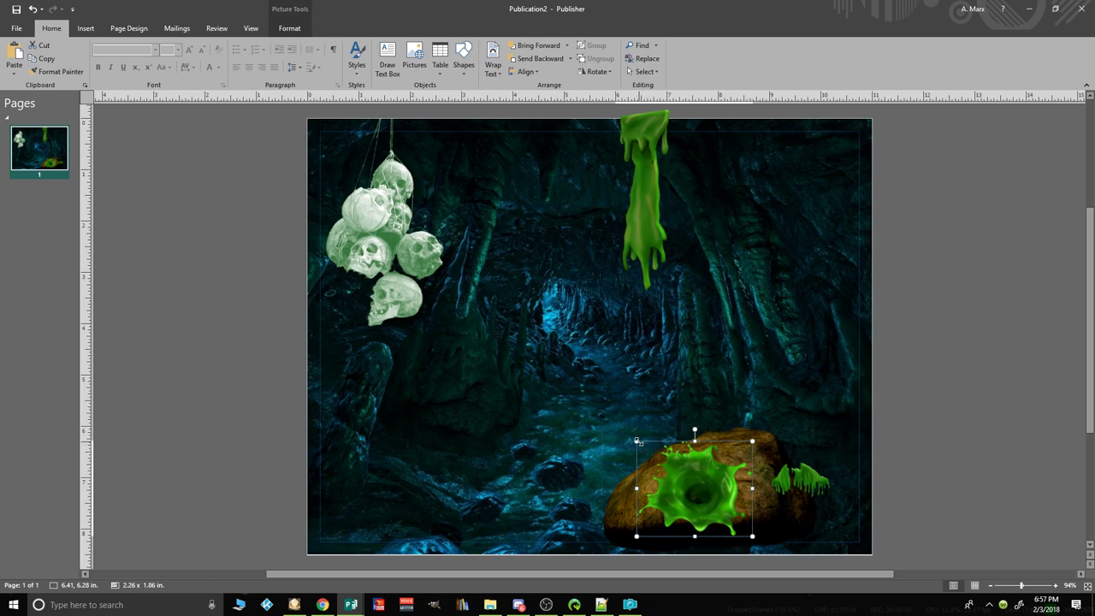
{"action": "key", "text": "ctrl+v"}
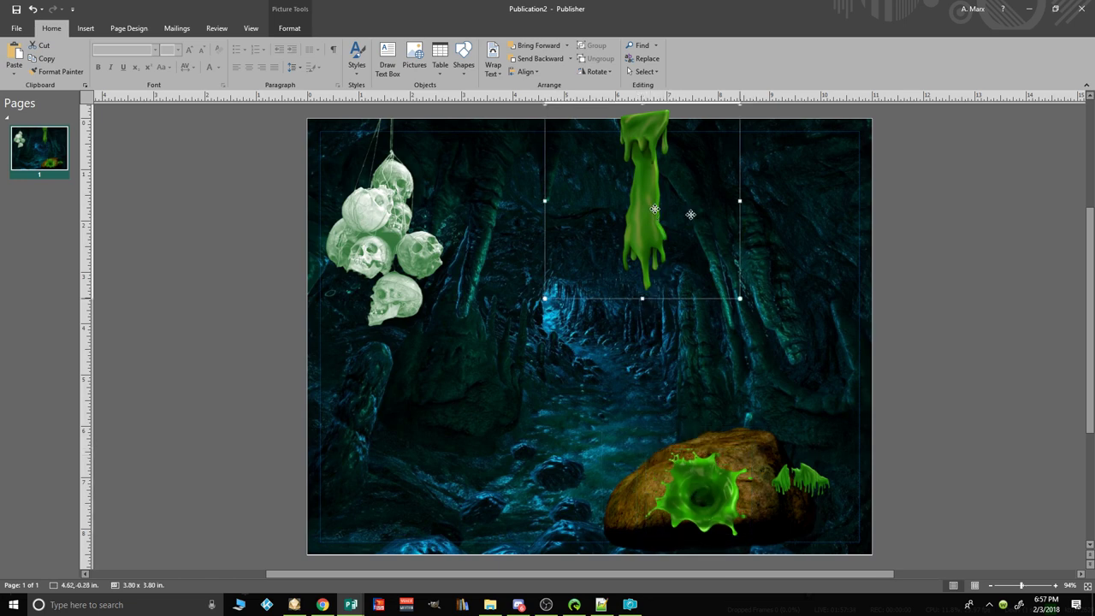
Step: Move the long slime drip above the boulder and enlarge it to about 4.30 × 4.30 in
{"action": "left_click_drag", "start_coordinate": [709, 215], "coordinate": [717, 216]}
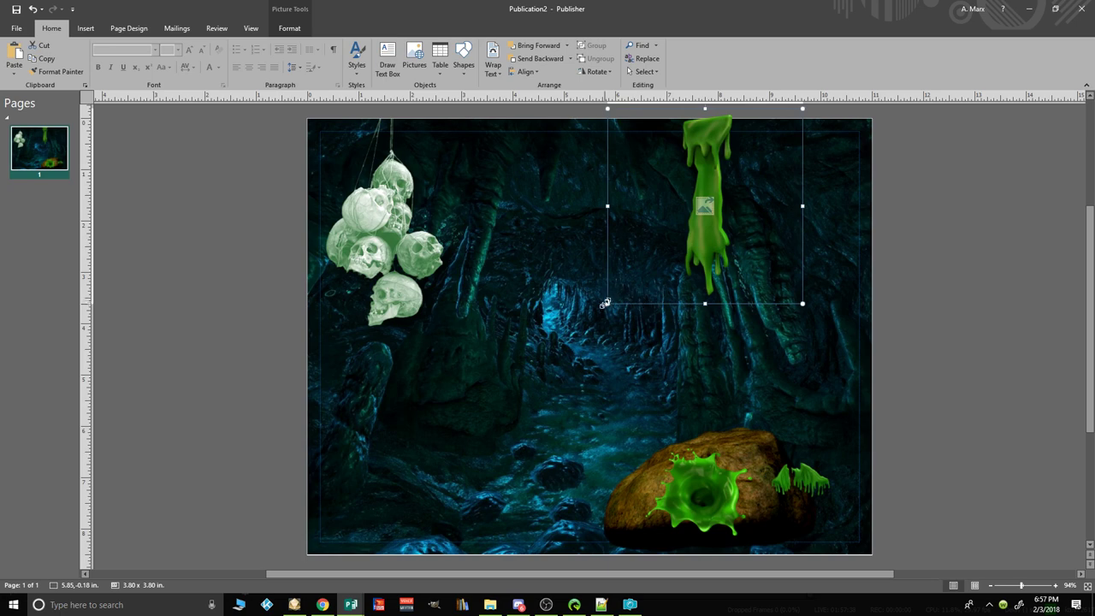
{"action": "left_click_drag", "start_coordinate": [606, 304], "coordinate": [558, 353]}
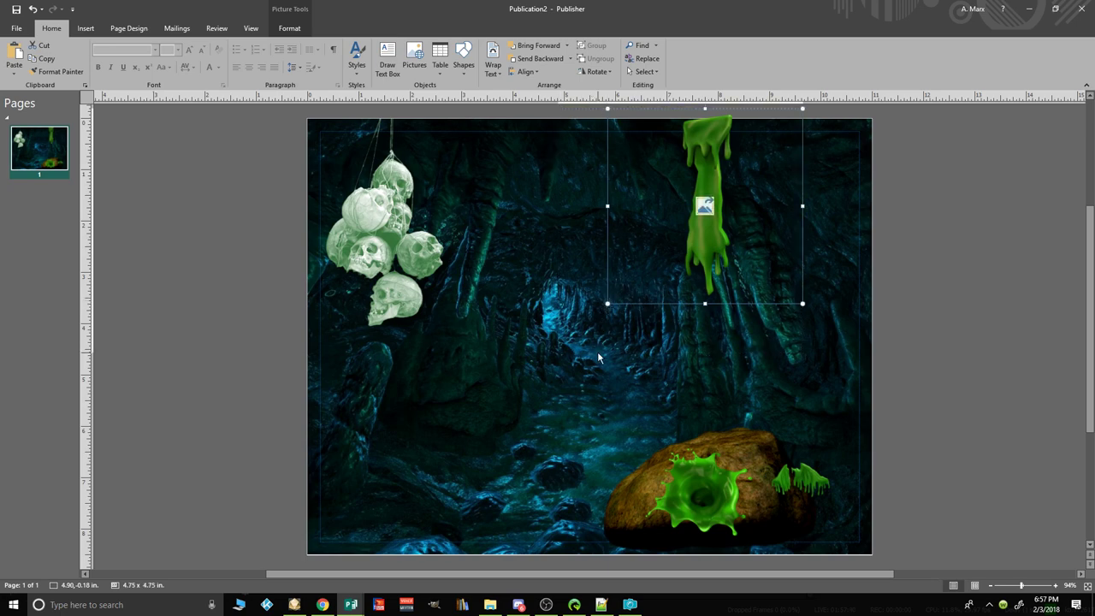
{"action": "left_click_drag", "start_coordinate": [700, 268], "coordinate": [715, 267]}
{"action": "left_click_drag", "start_coordinate": [573, 352], "coordinate": [597, 328]}
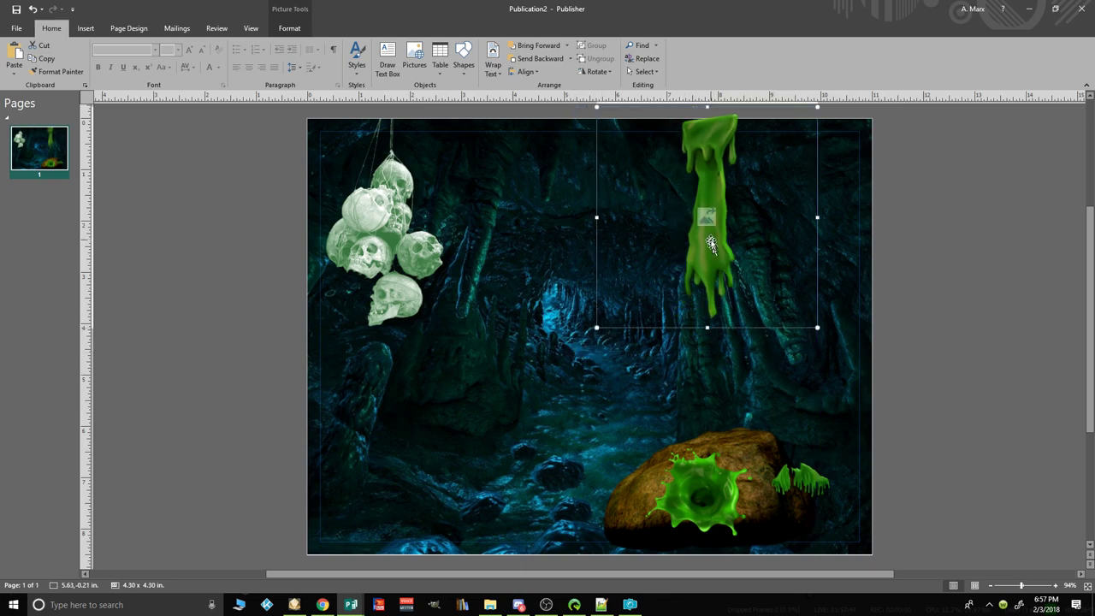
Step: Try the small slime drip above the splash and below the long drip, and delete it
{"action": "left_click", "coordinate": [804, 477]}
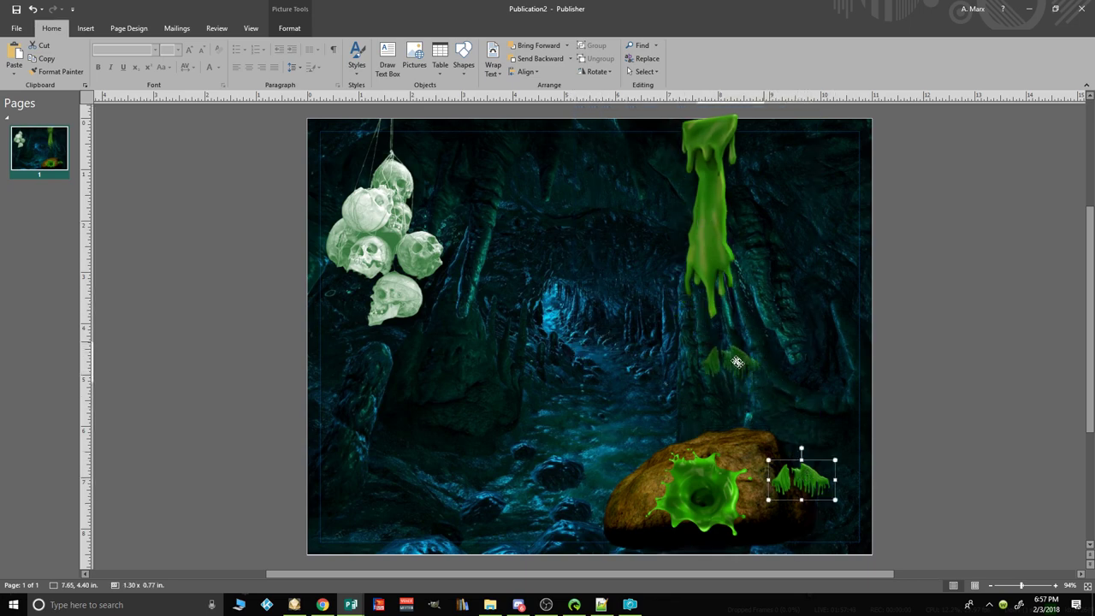
{"action": "left_click_drag", "start_coordinate": [717, 326], "coordinate": [720, 446]}
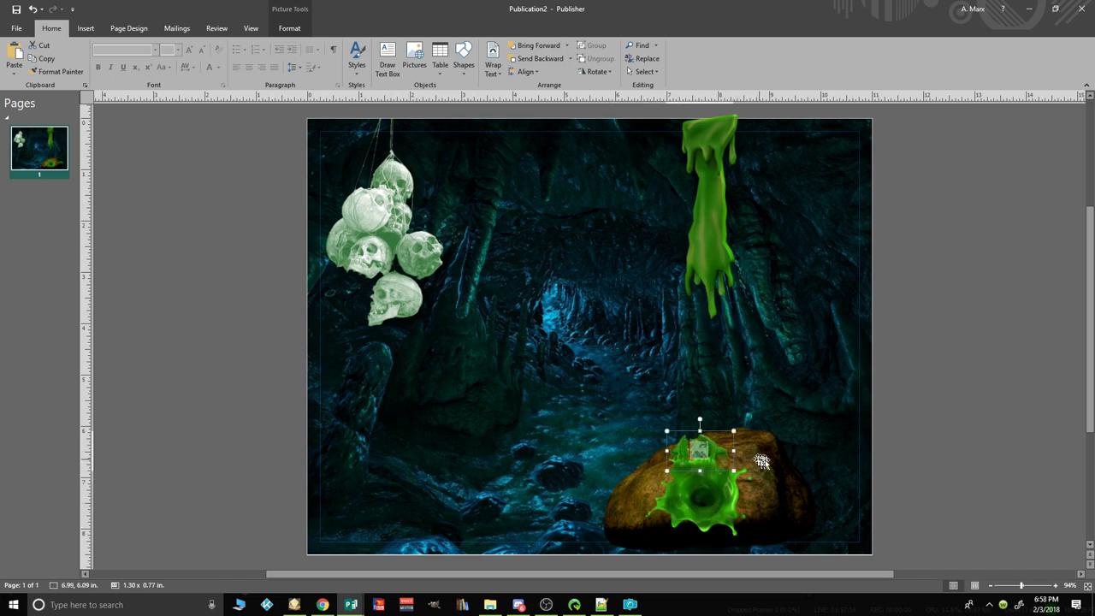
{"action": "left_click_drag", "start_coordinate": [691, 439], "coordinate": [703, 351]}
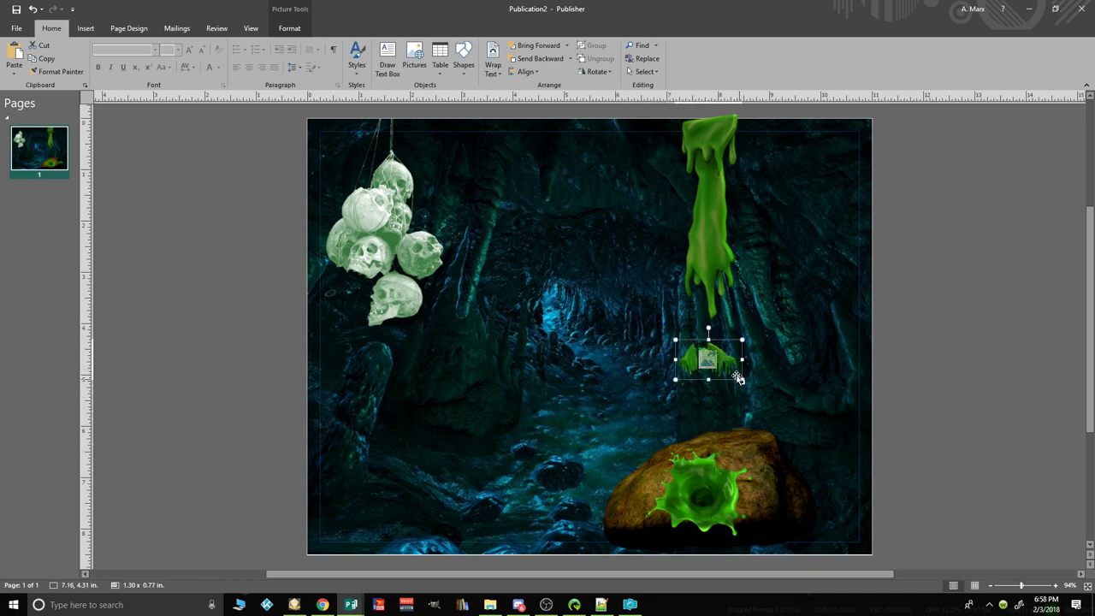
{"action": "key", "text": "Delete"}
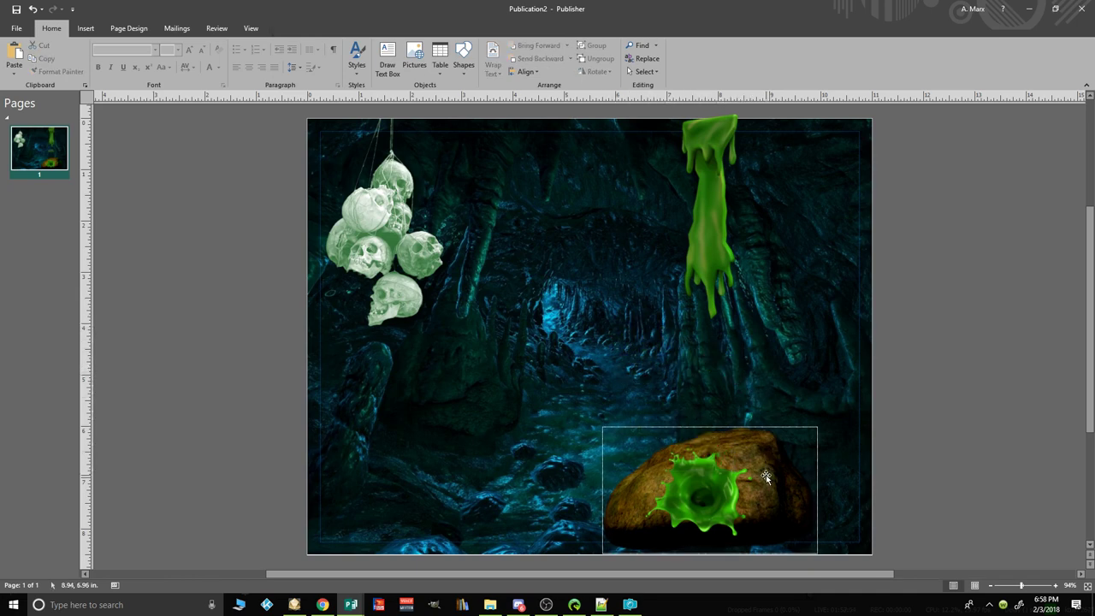
Step: Nudge the slime splash slightly right and up on the boulder, beneath the long drip
{"action": "left_click", "coordinate": [721, 476]}
{"action": "left_click_drag", "start_coordinate": [720, 475], "coordinate": [726, 471]}
{"action": "left_click", "coordinate": [695, 252]}
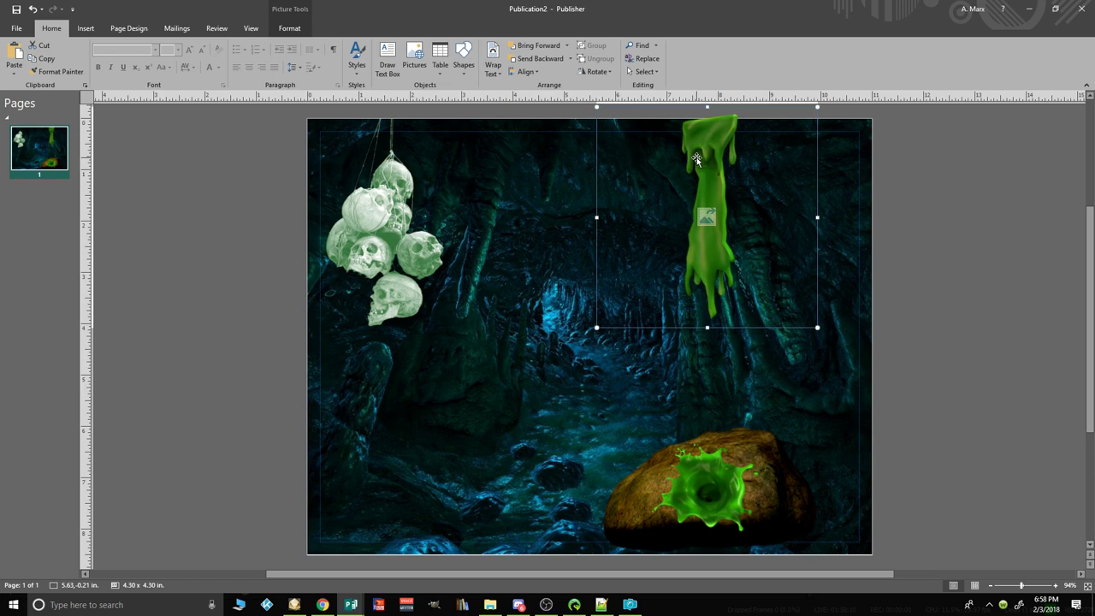
Step: Darken the long slime drip with the picture correction one brightness level lower, keeping its contrast
{"action": "left_click", "coordinate": [86, 31]}
{"action": "left_click", "coordinate": [138, 31]}
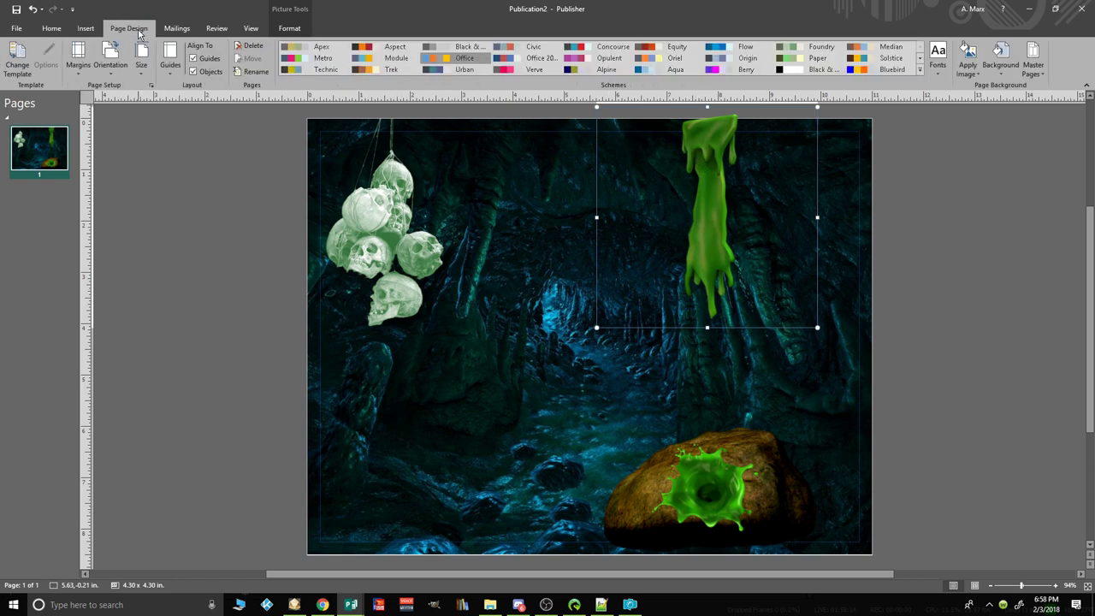
{"action": "left_click", "coordinate": [87, 30]}
{"action": "left_click", "coordinate": [701, 177]}
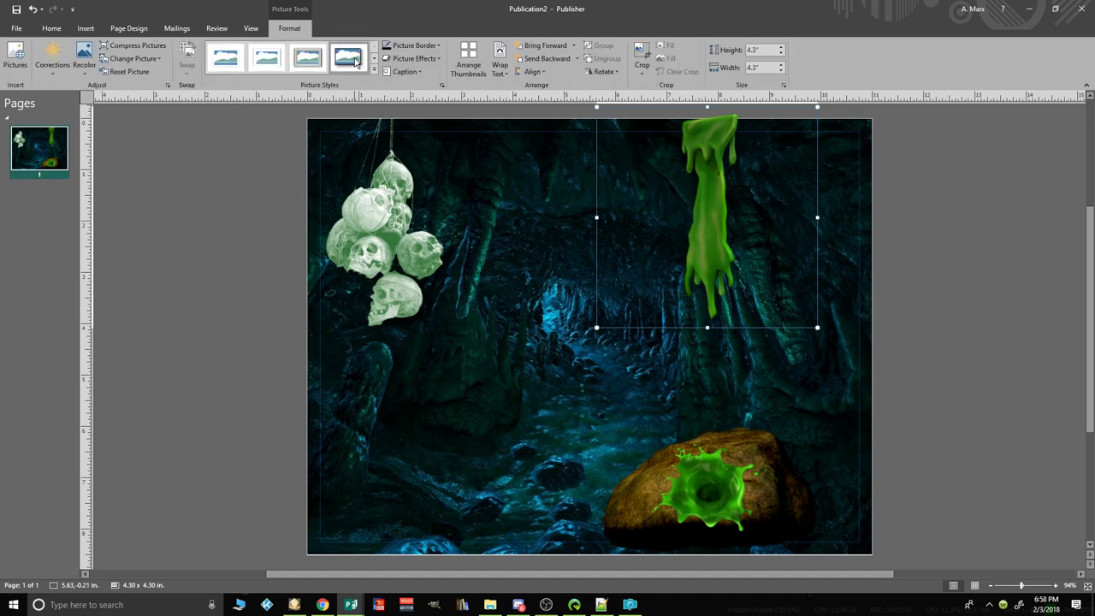
{"action": "left_click", "coordinate": [703, 478]}
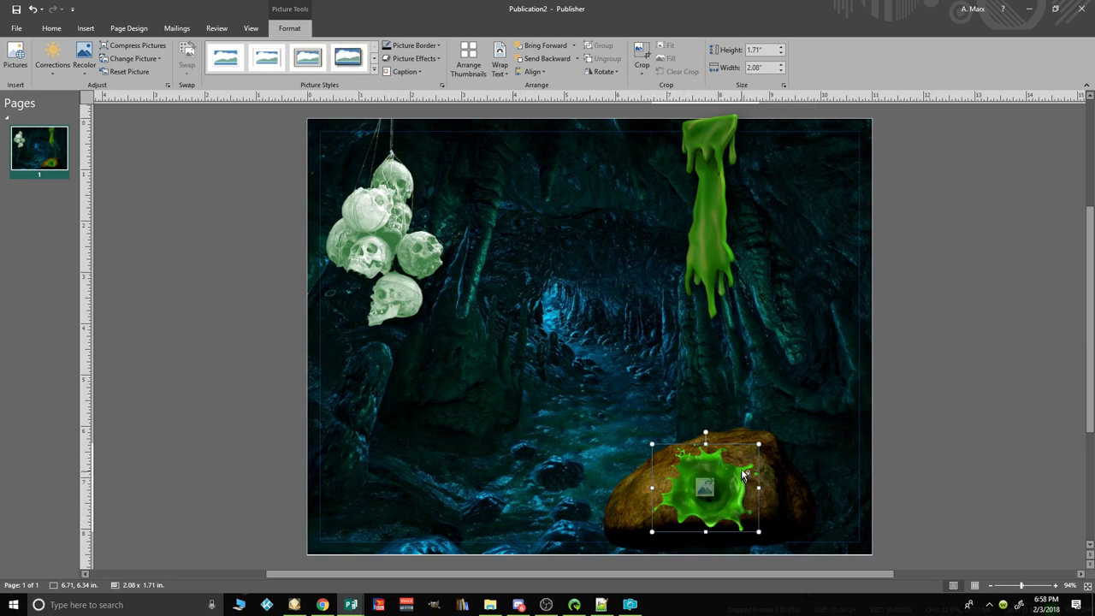
{"action": "left_click_drag", "start_coordinate": [704, 488], "coordinate": [720, 233]}
{"action": "left_click", "coordinate": [52, 55]}
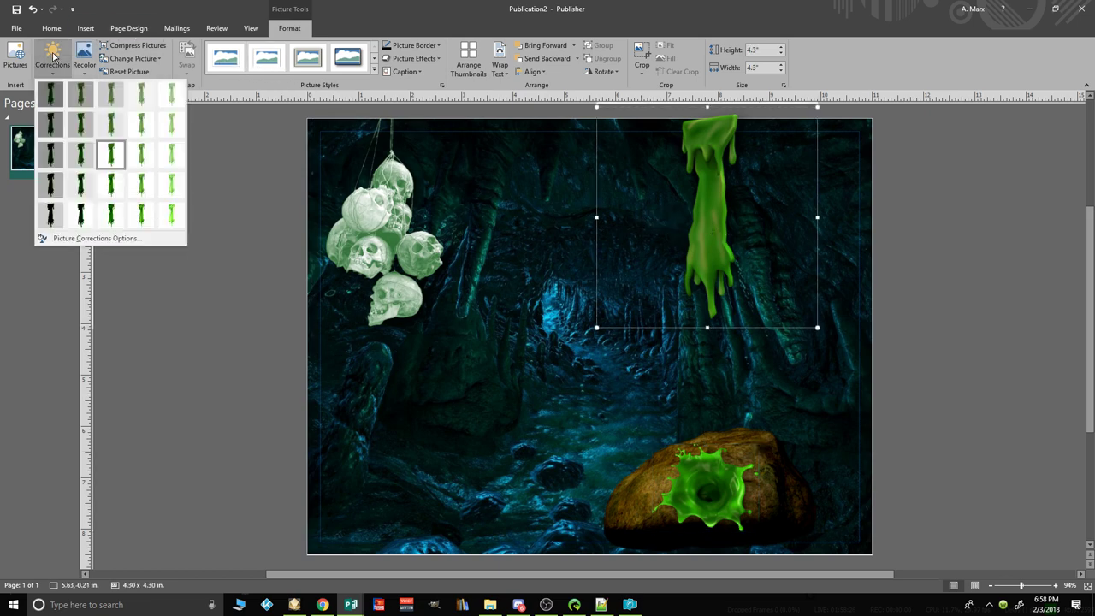
{"action": "left_click", "coordinate": [85, 155]}
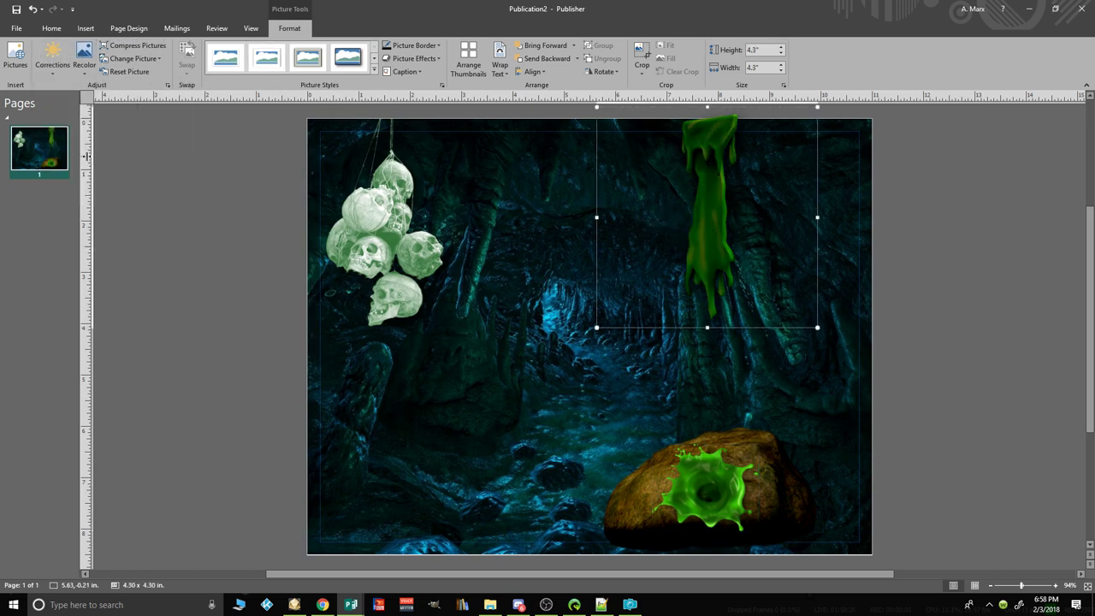
Step: Try a darker, higher-contrast picture correction on the slime splash and undo it
{"action": "left_click", "coordinate": [712, 485]}
{"action": "left_click", "coordinate": [60, 69]}
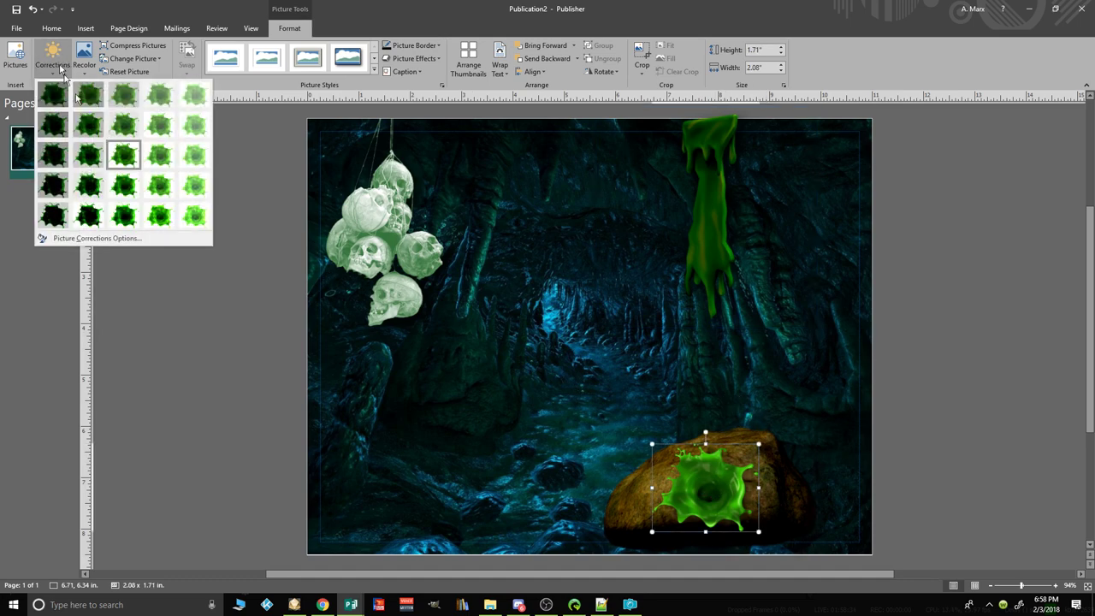
{"action": "left_click", "coordinate": [94, 182]}
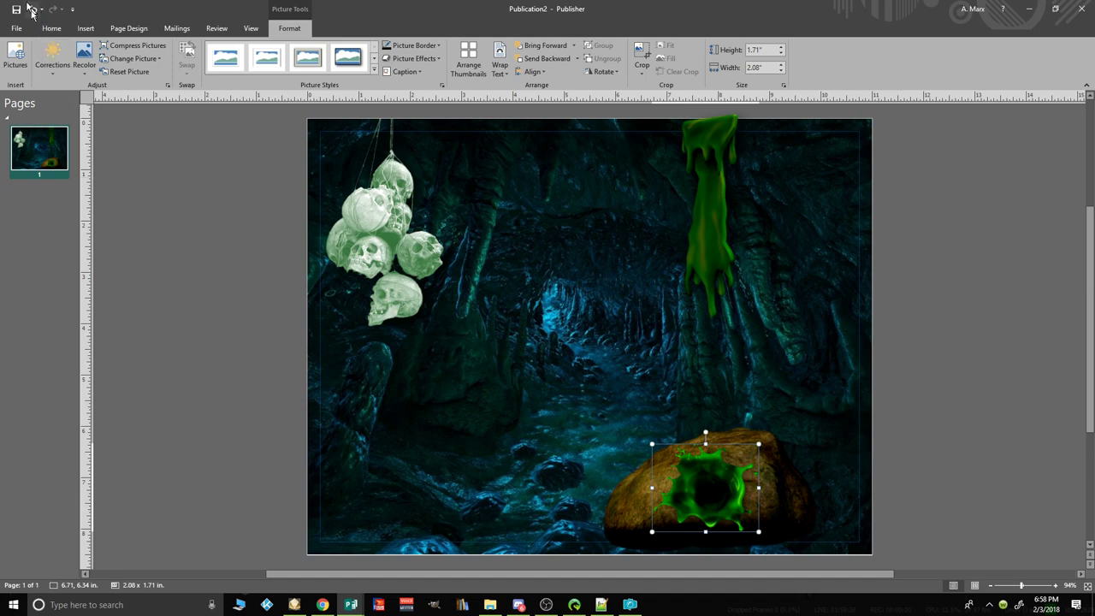
{"action": "left_click", "coordinate": [31, 9]}
Step: Darken the slime splash by one brightness level at the same contrast, and nudge it slightly up on the boulder
{"action": "left_click", "coordinate": [52, 58]}
{"action": "left_click", "coordinate": [95, 157]}
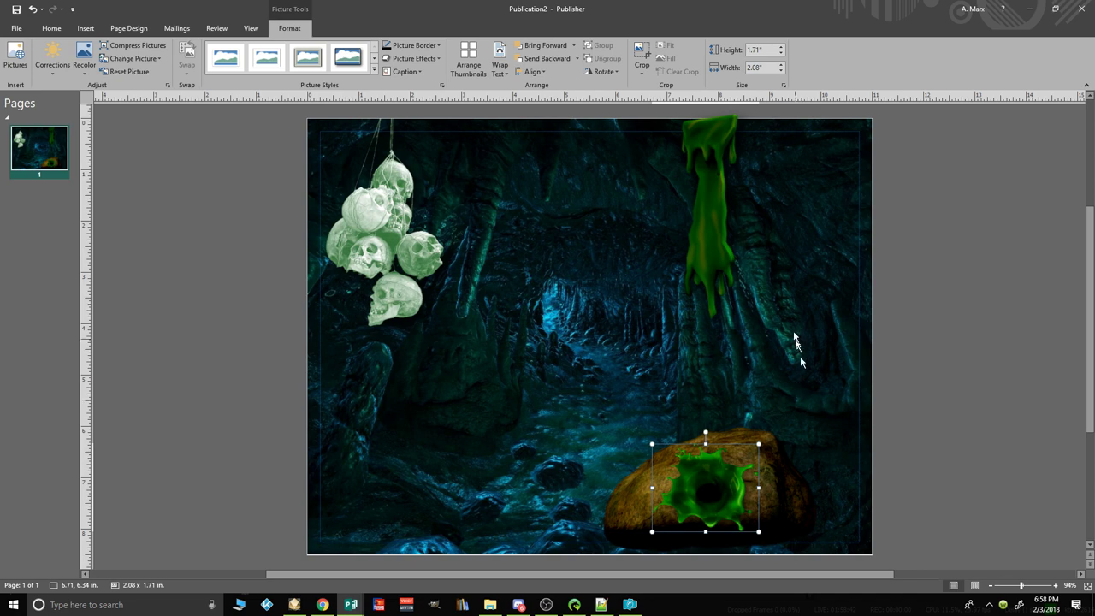
{"action": "left_click", "coordinate": [701, 237]}
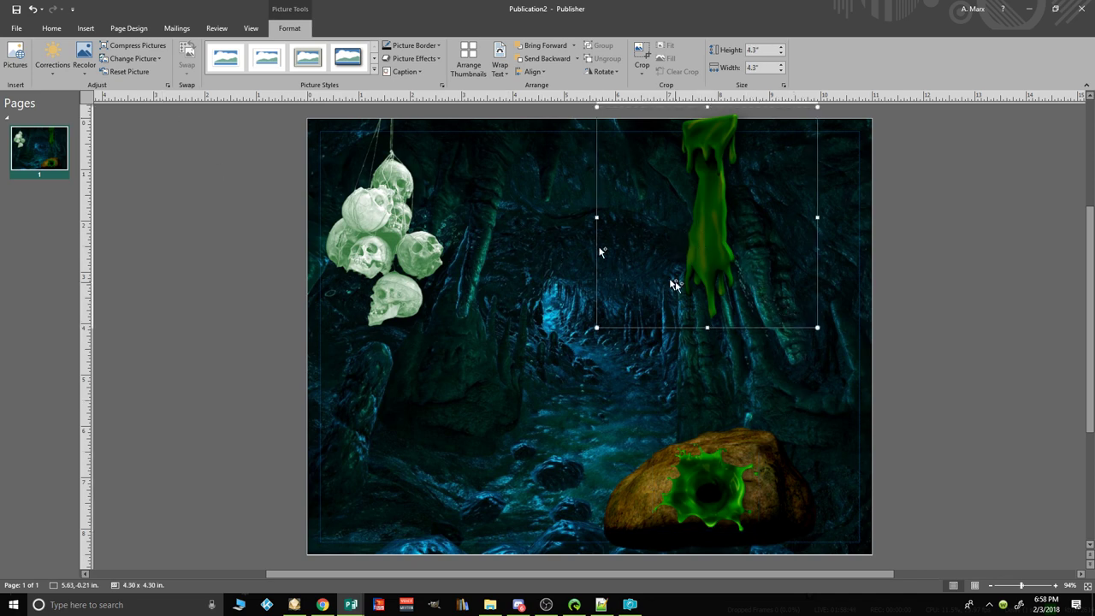
{"action": "left_click", "coordinate": [719, 487]}
{"action": "left_click_drag", "start_coordinate": [721, 484], "coordinate": [720, 479]}
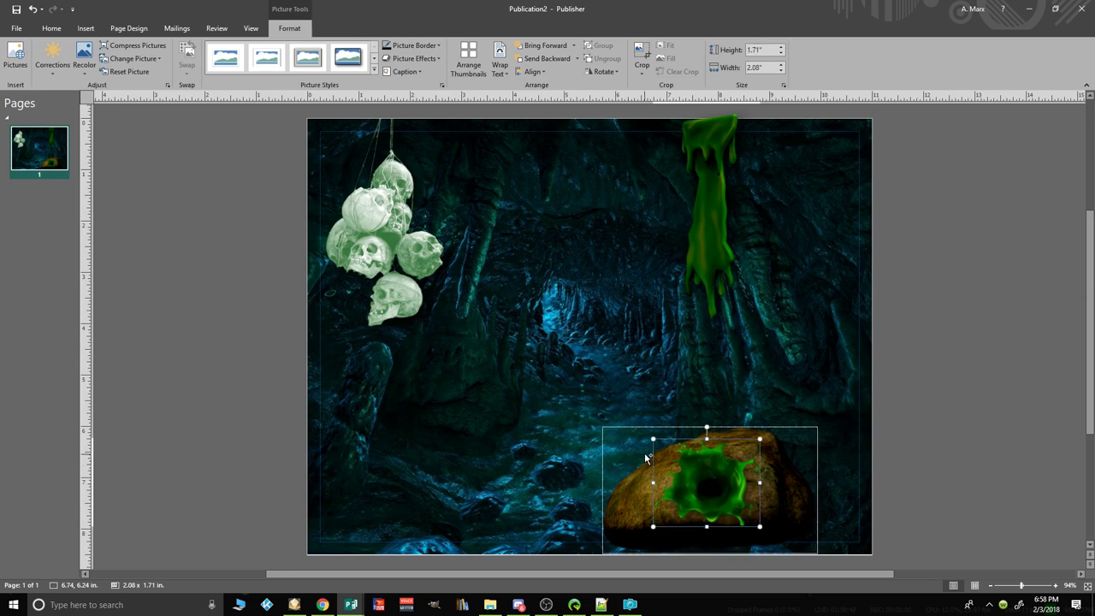
{"action": "left_click", "coordinate": [558, 385]}
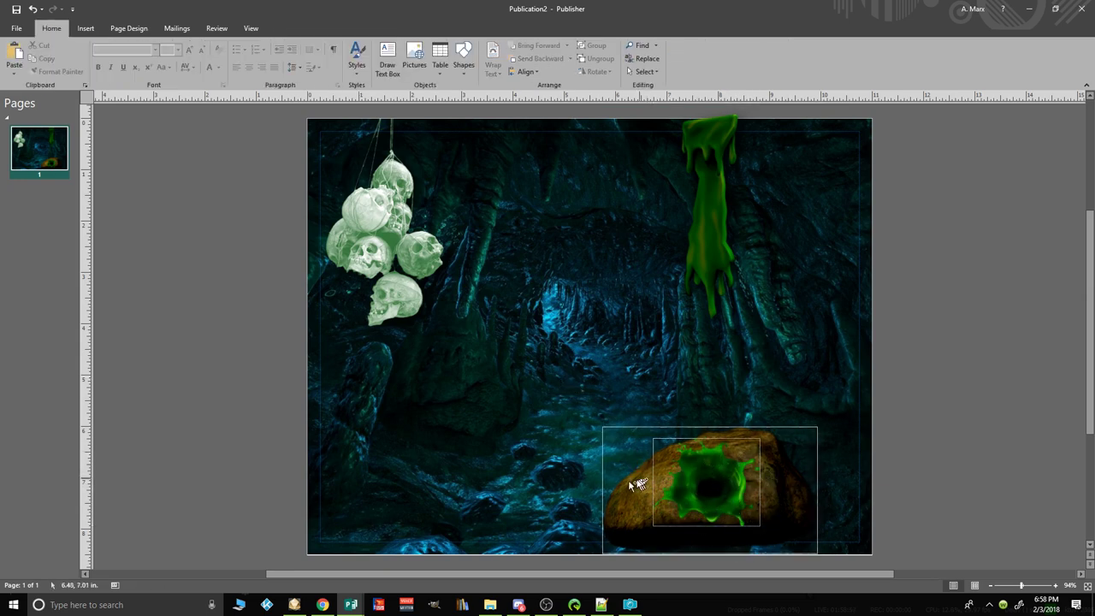
Step: Reposition the slime splash on the boulder and resize it to about 1.90 x 1.57 in
{"action": "left_click", "coordinate": [687, 463]}
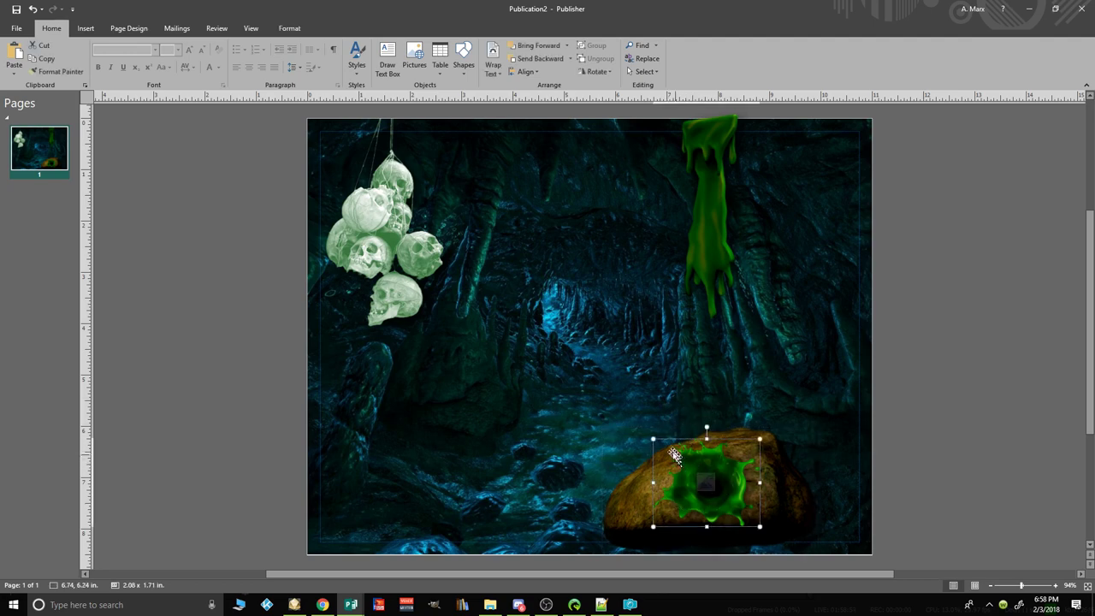
{"action": "left_click_drag", "start_coordinate": [650, 437], "coordinate": [647, 433]}
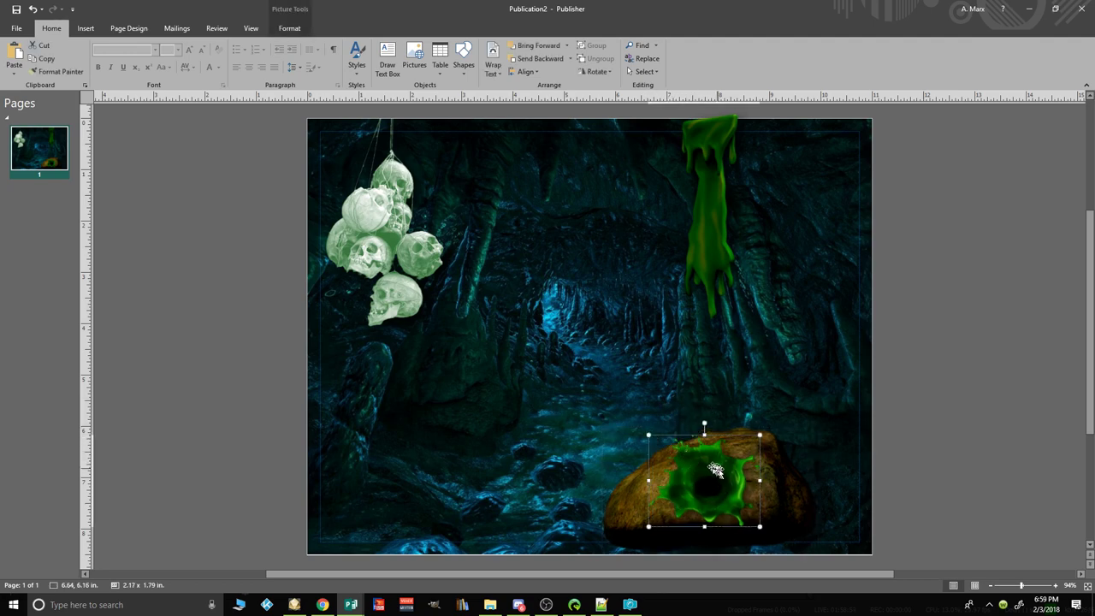
{"action": "left_click_drag", "start_coordinate": [723, 475], "coordinate": [753, 472]}
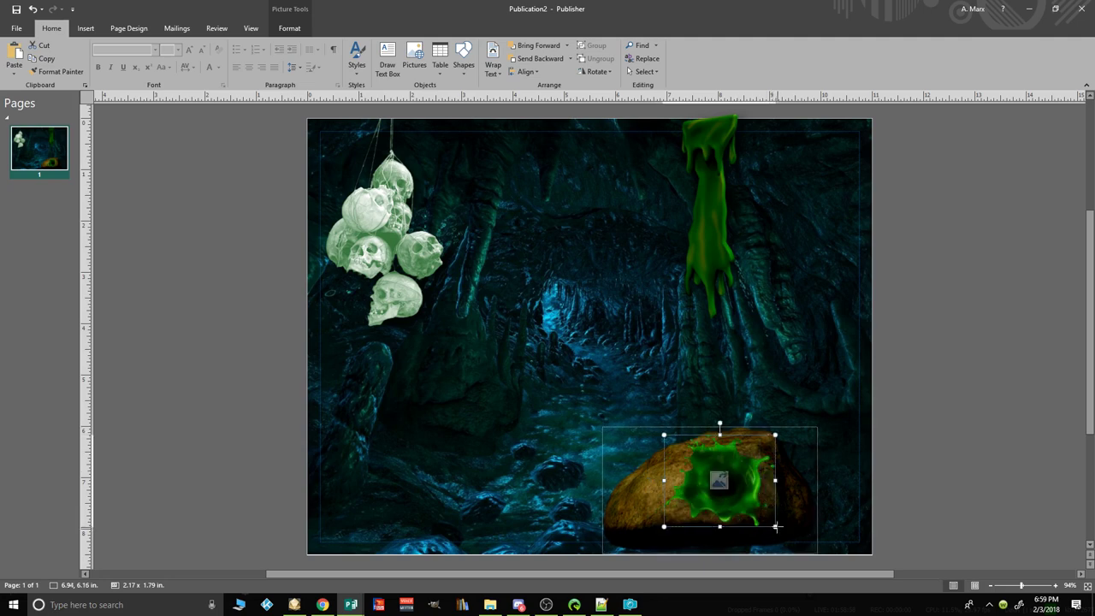
{"action": "left_click_drag", "start_coordinate": [775, 527], "coordinate": [761, 515]}
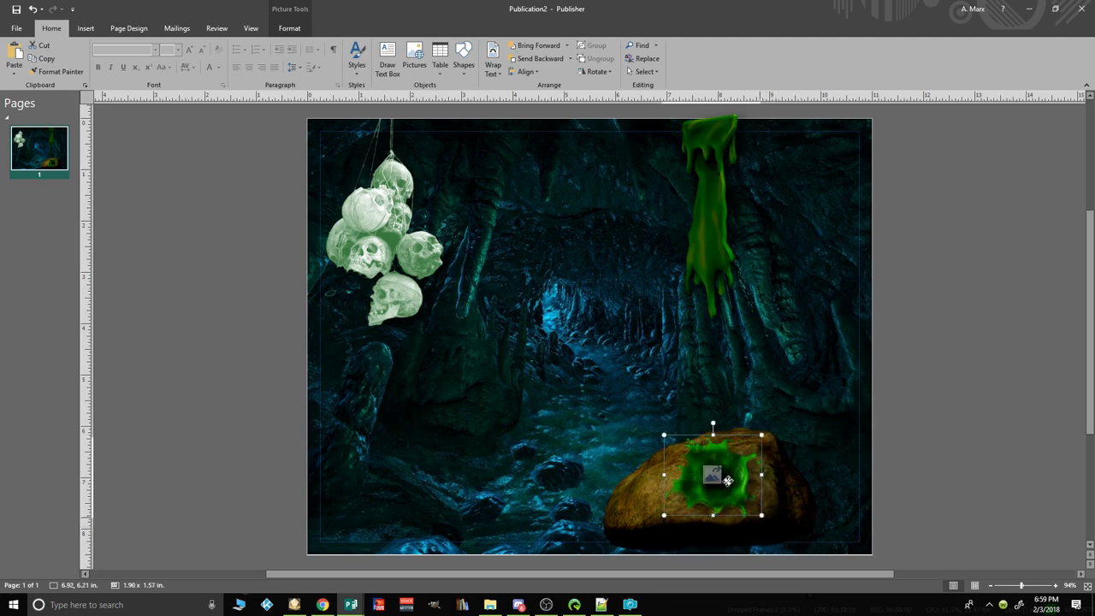
Step: Shrink the long slime drip to about 4.06 in square, and enlarge it slightly together with the slime splash
{"action": "left_click", "coordinate": [711, 299]}
{"action": "left_click_drag", "start_coordinate": [596, 328], "coordinate": [608, 316]}
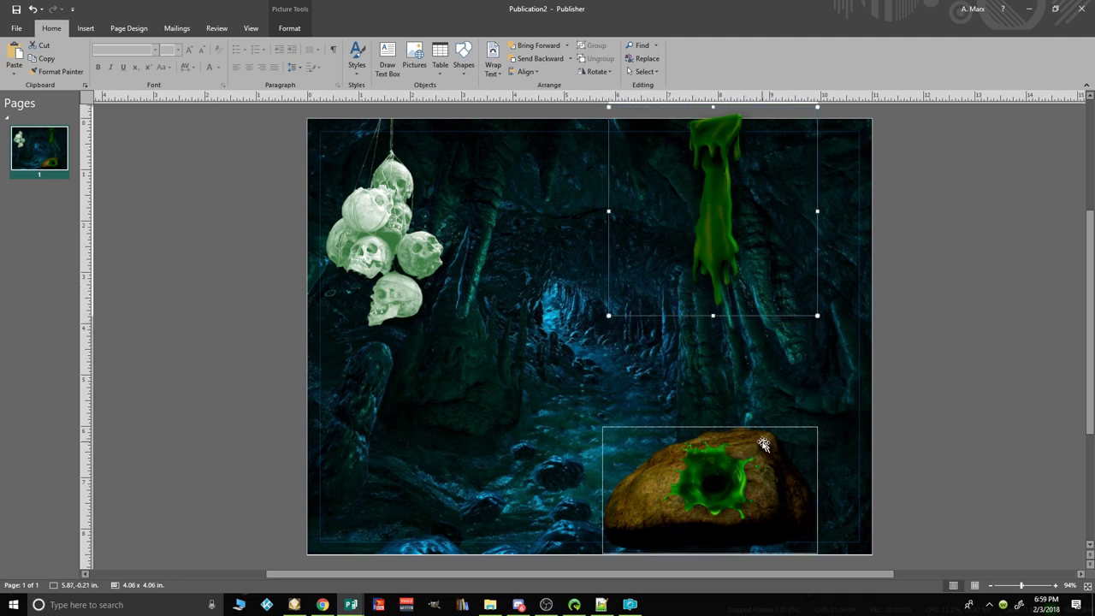
{"action": "left_click", "coordinate": [727, 466], "text": "shift"}
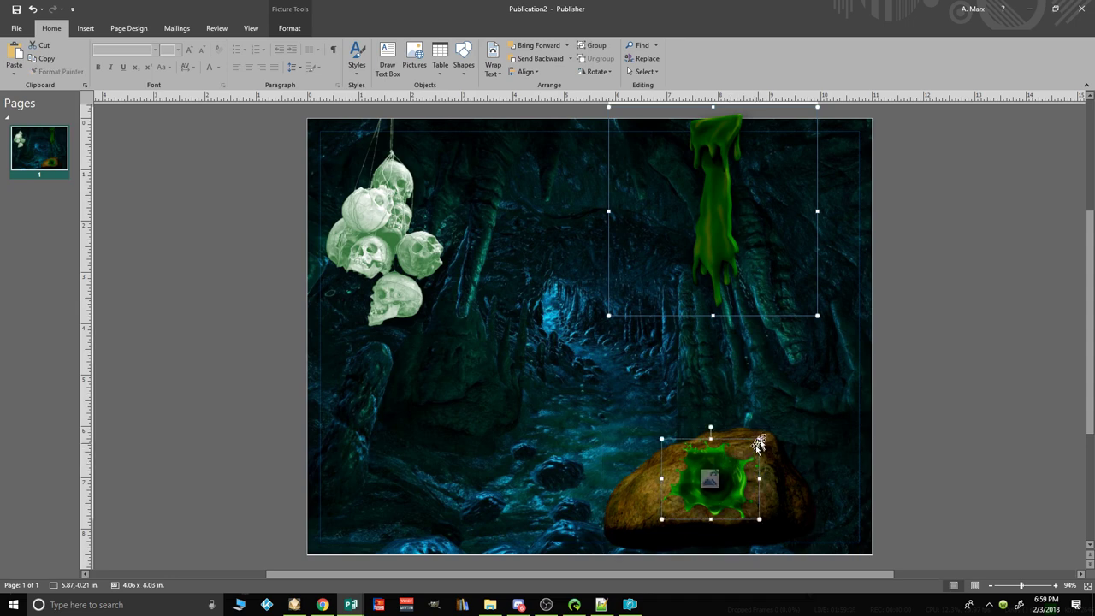
{"action": "left_click_drag", "start_coordinate": [767, 437], "coordinate": [773, 433]}
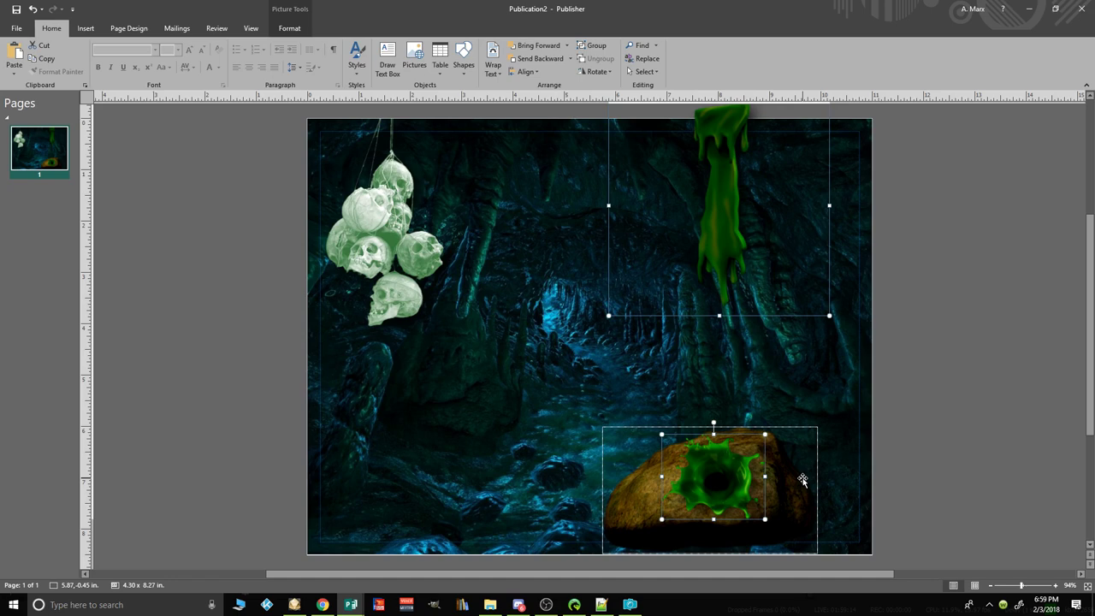
Step: Swap the slime drip and slime splash pictures and undo the swap
{"action": "key", "text": "ctrl"}
{"action": "left_click", "coordinate": [718, 479]}
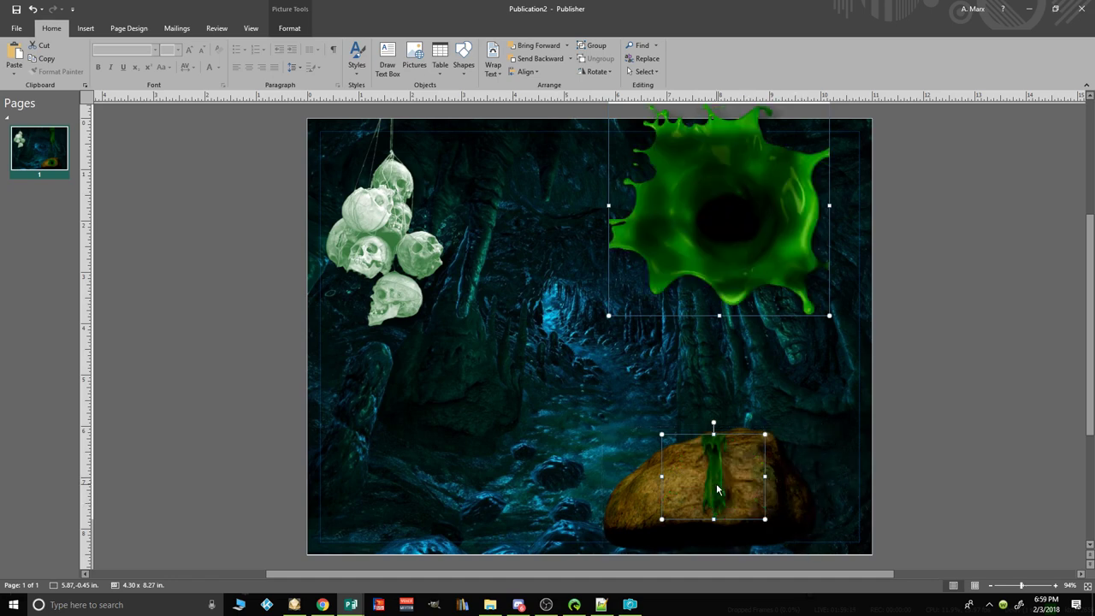
{"action": "left_click", "coordinate": [34, 10]}
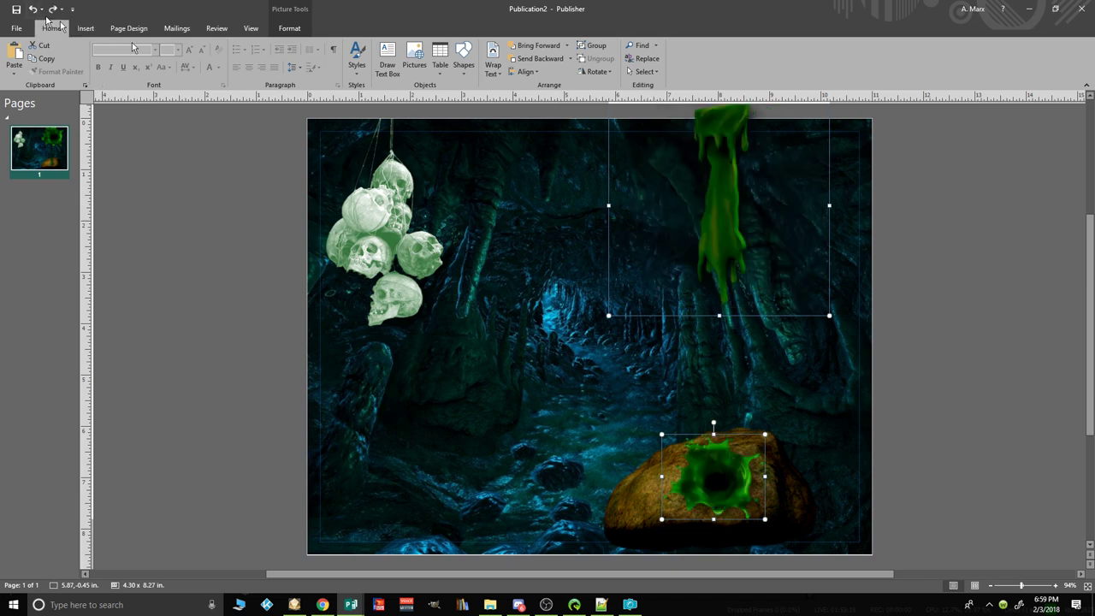
Step: Look through the brightness, contrast and recolor presets for the selected slime drip and splash
{"action": "left_click", "coordinate": [584, 391]}
{"action": "double_click", "coordinate": [694, 462]}
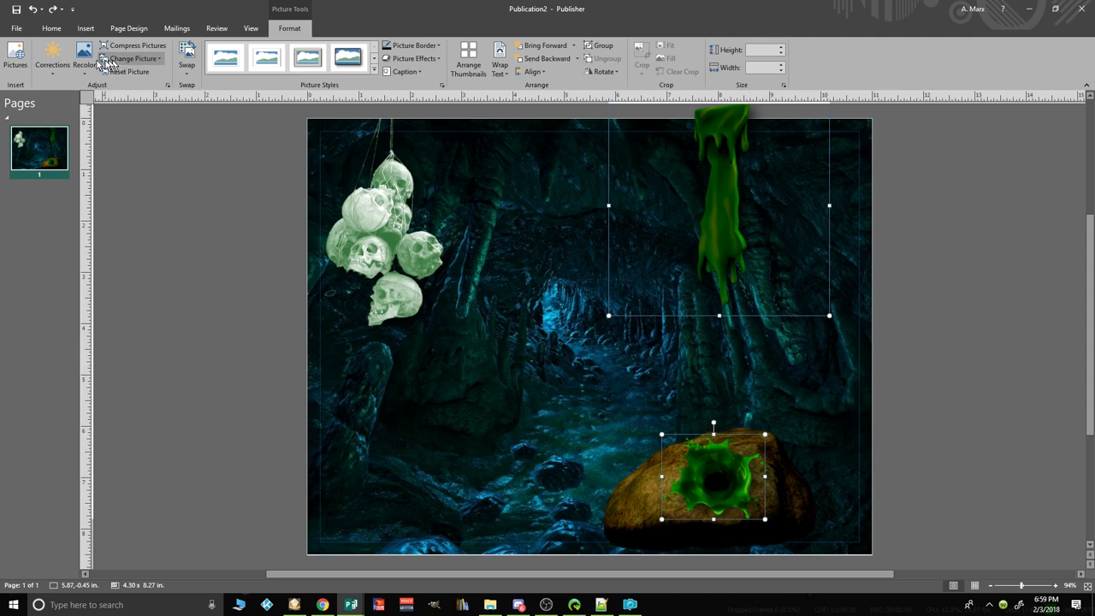
{"action": "left_click", "coordinate": [53, 60]}
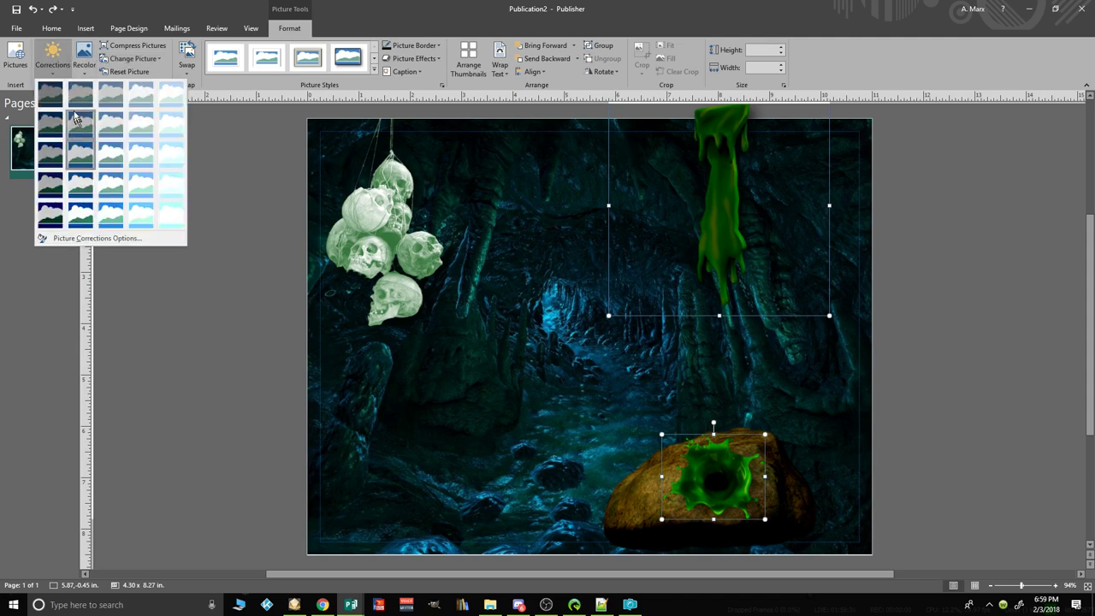
{"action": "left_click", "coordinate": [53, 60]}
{"action": "left_click", "coordinate": [53, 60]}
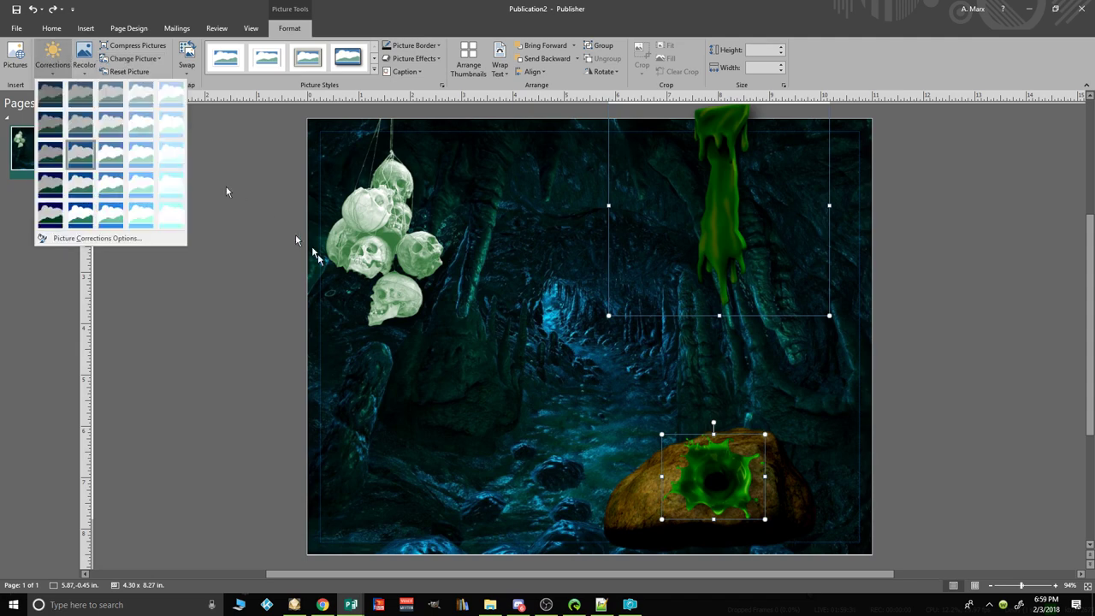
{"action": "left_click", "coordinate": [133, 127]}
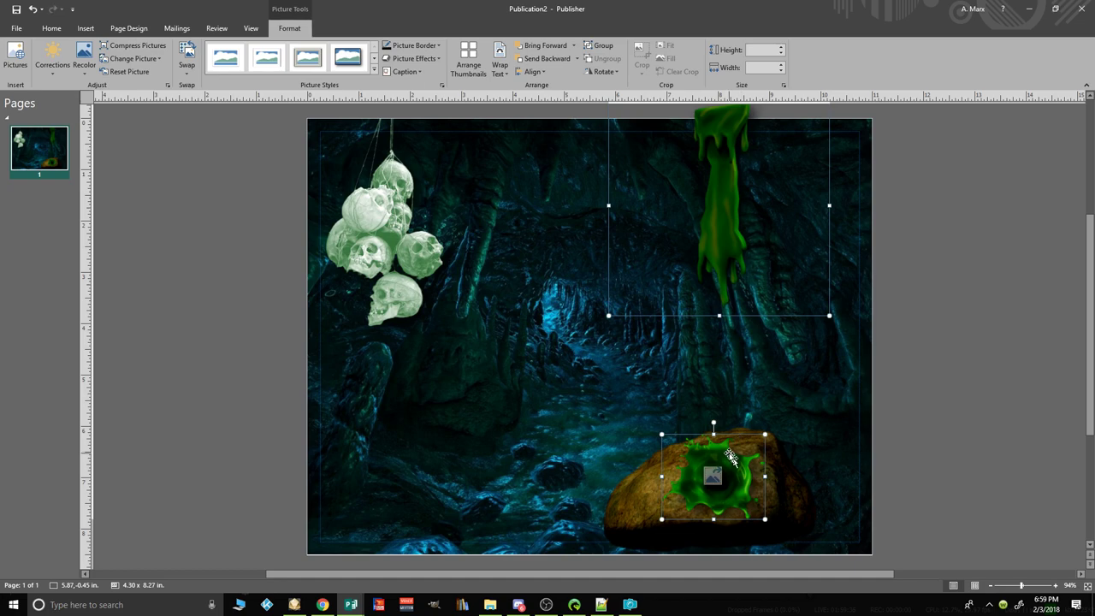
{"action": "left_click", "coordinate": [54, 60]}
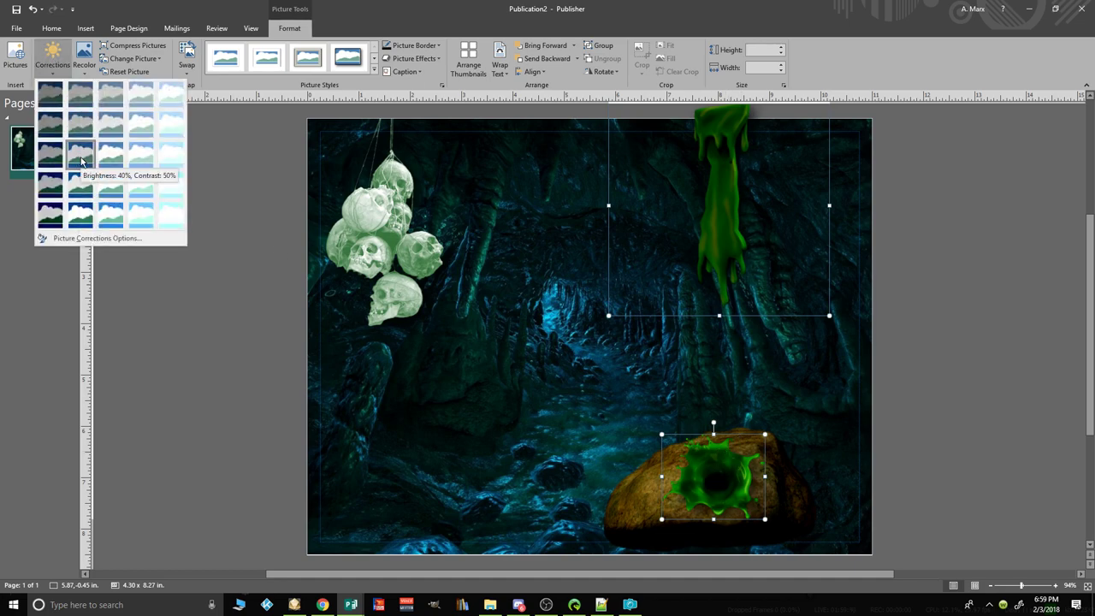
{"action": "left_click", "coordinate": [267, 154]}
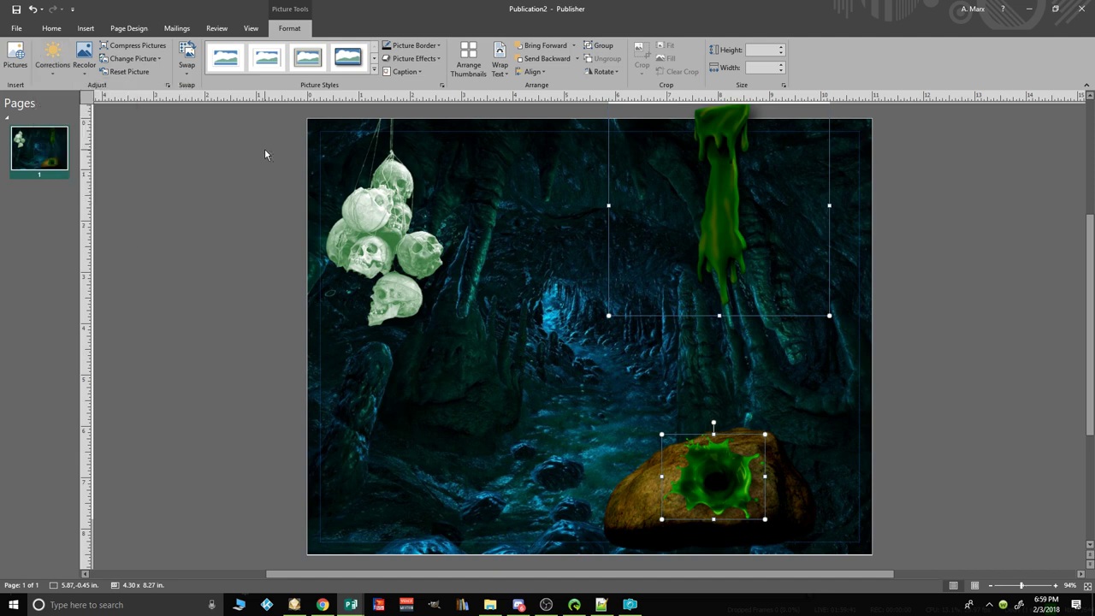
{"action": "left_click", "coordinate": [85, 59]}
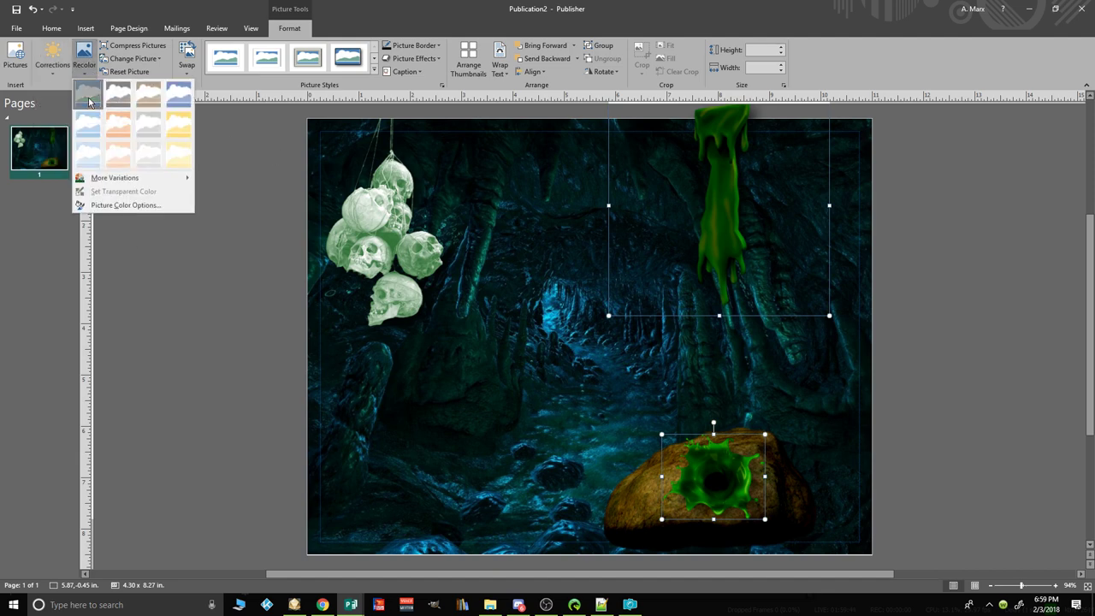
{"action": "left_click", "coordinate": [93, 104]}
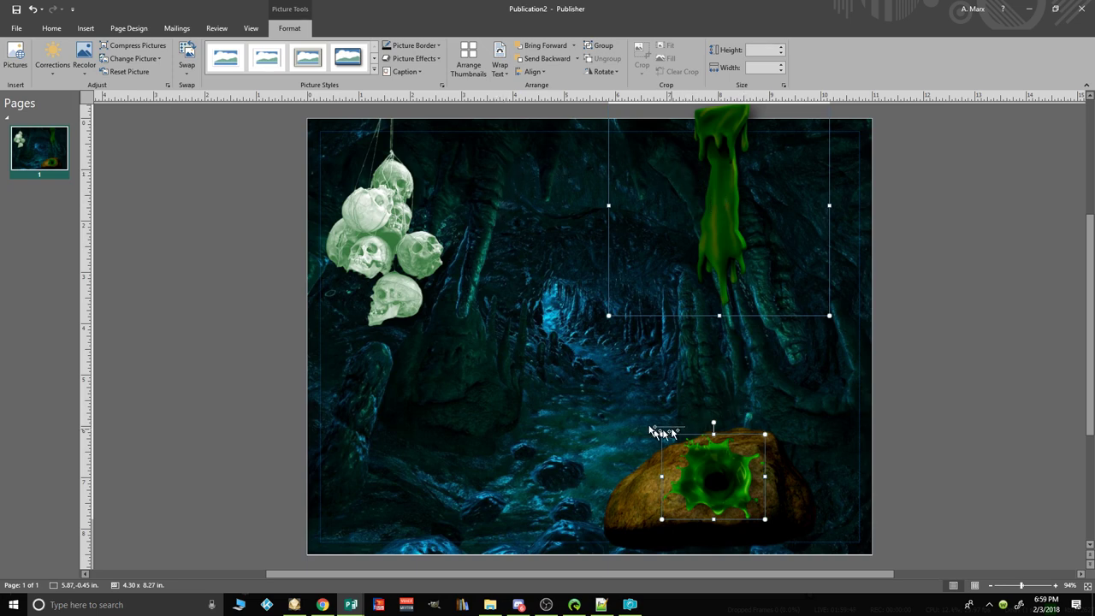
Step: Scale the selected slime drip and splash down together until the drip is about 3.85 in wide
{"action": "mouse_move", "coordinate": [744, 437]}
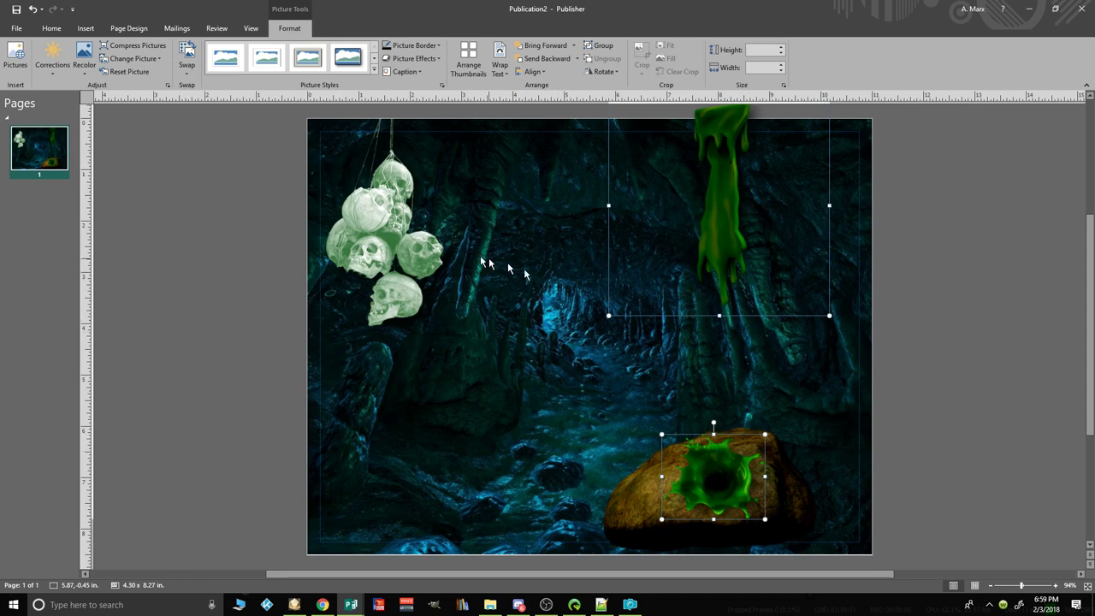
{"action": "mouse_move", "coordinate": [718, 193]}
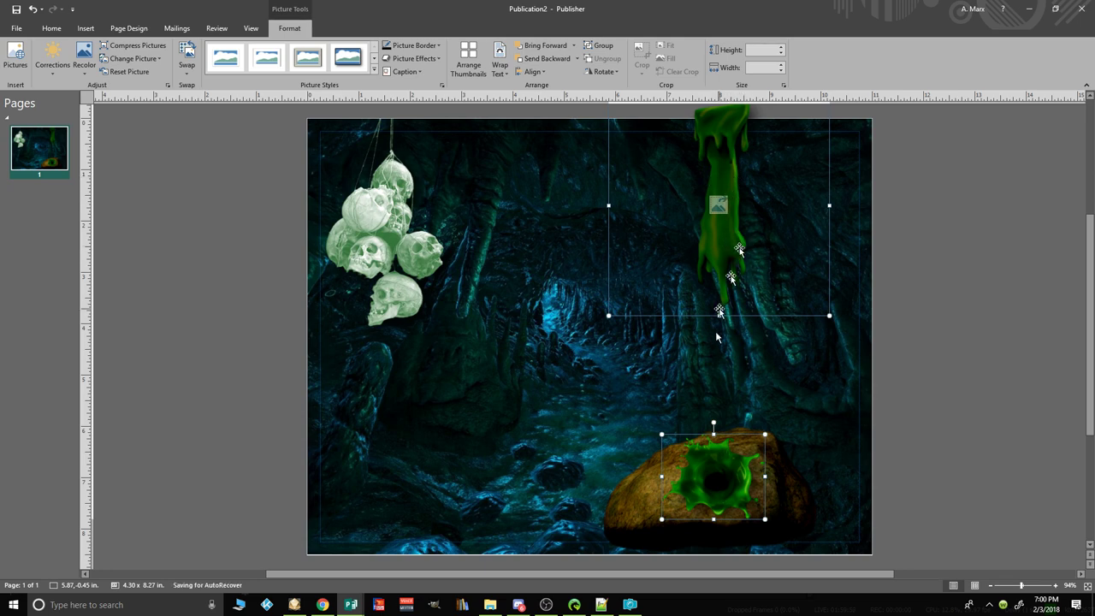
{"action": "left_click", "coordinate": [770, 464]}
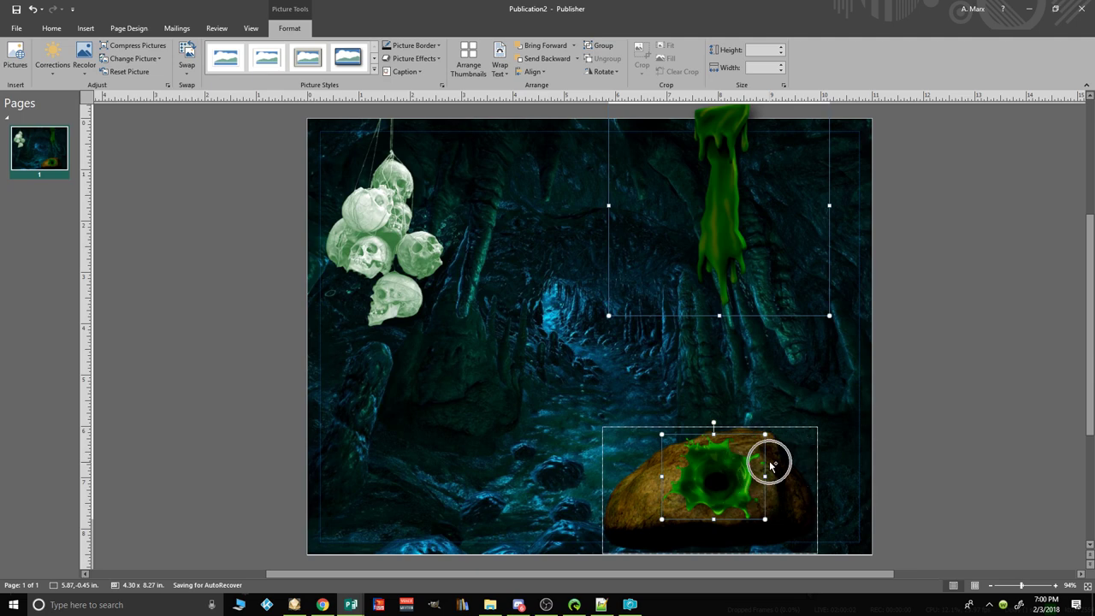
{"action": "left_click_drag", "start_coordinate": [661, 433], "coordinate": [671, 444]}
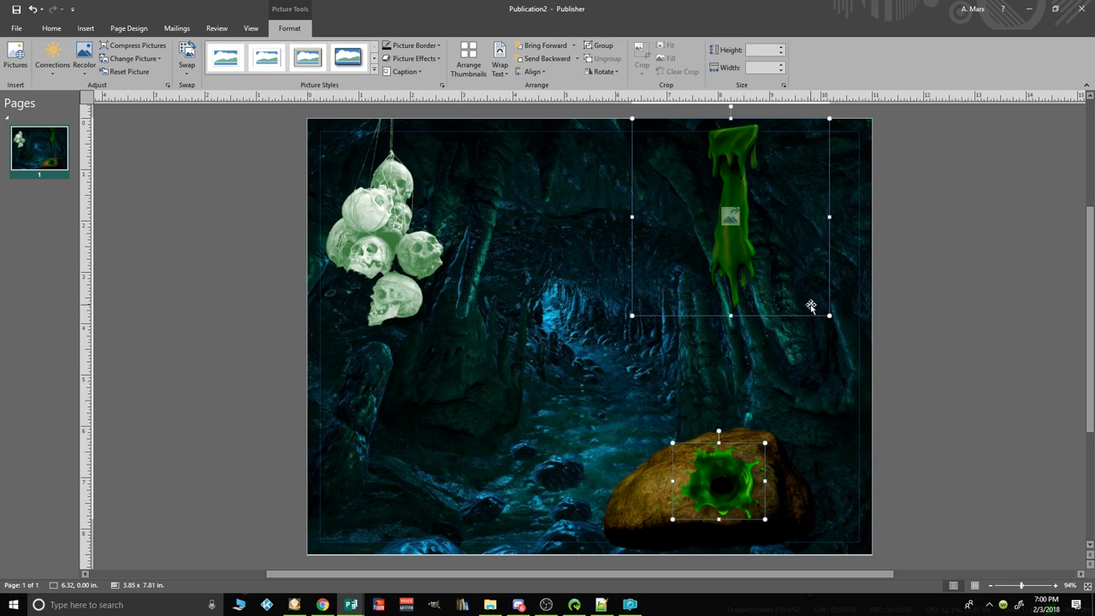
Step: Raise the slime splash's contrast by one preset level at the same brightness
{"action": "left_click", "coordinate": [726, 481]}
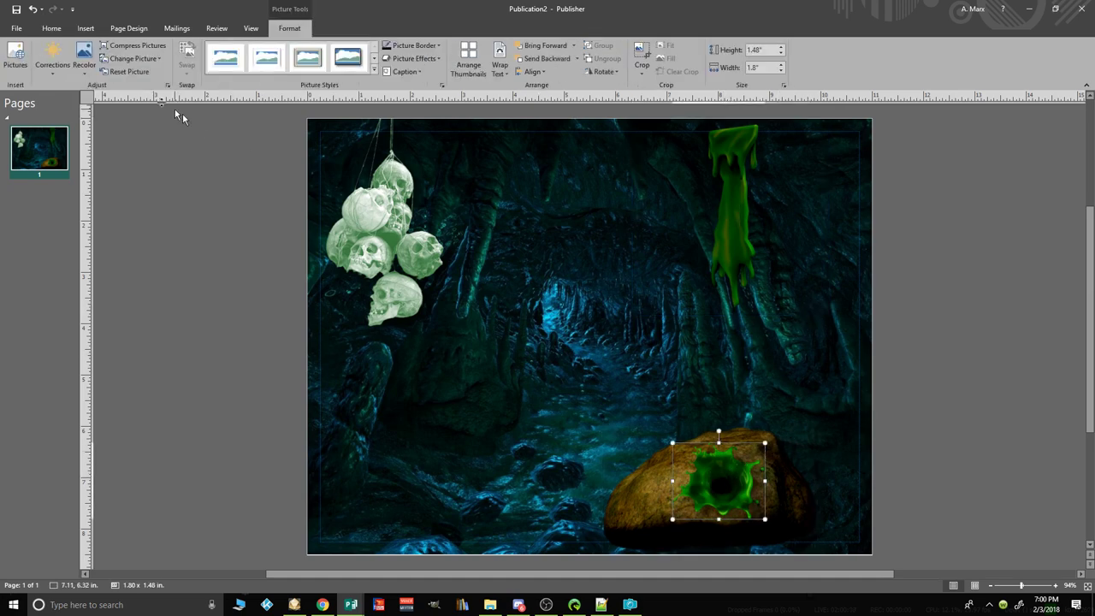
{"action": "left_click", "coordinate": [47, 58]}
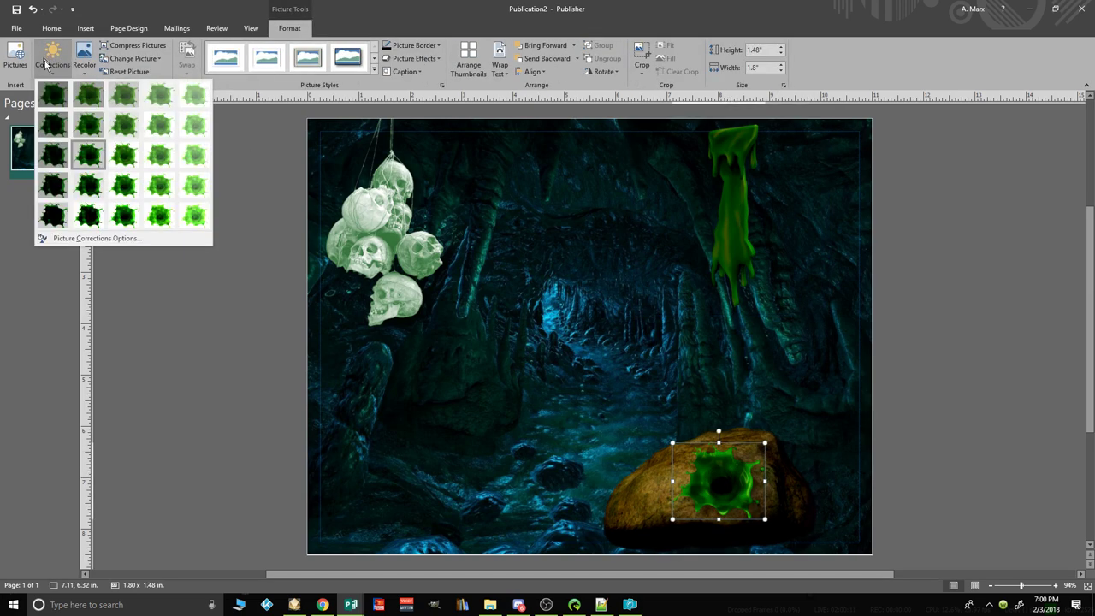
{"action": "left_click", "coordinate": [96, 181]}
{"action": "left_click", "coordinate": [597, 391]}
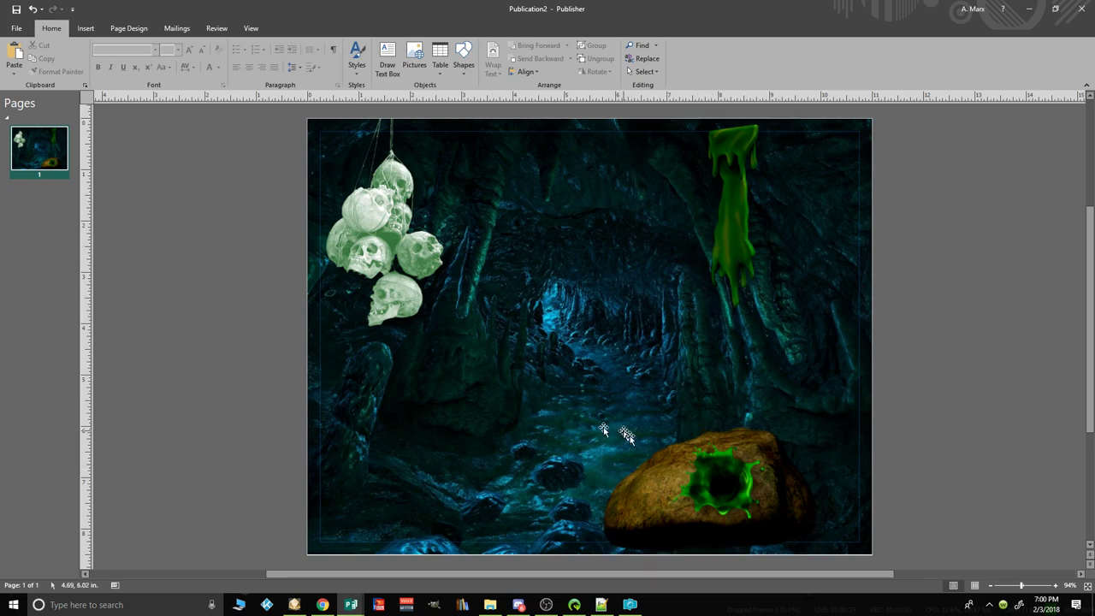
Step: Enlarge the slime splash to about 2.06 x 1.69 in and move it slightly right and down on the boulder
{"action": "left_click", "coordinate": [674, 446]}
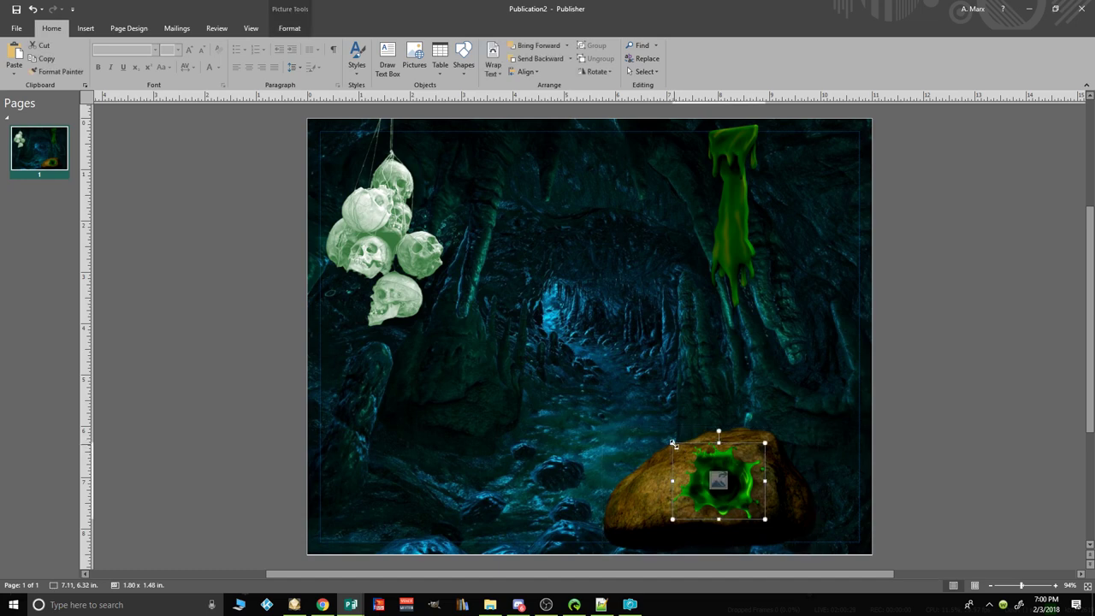
{"action": "left_click_drag", "start_coordinate": [673, 443], "coordinate": [660, 432]}
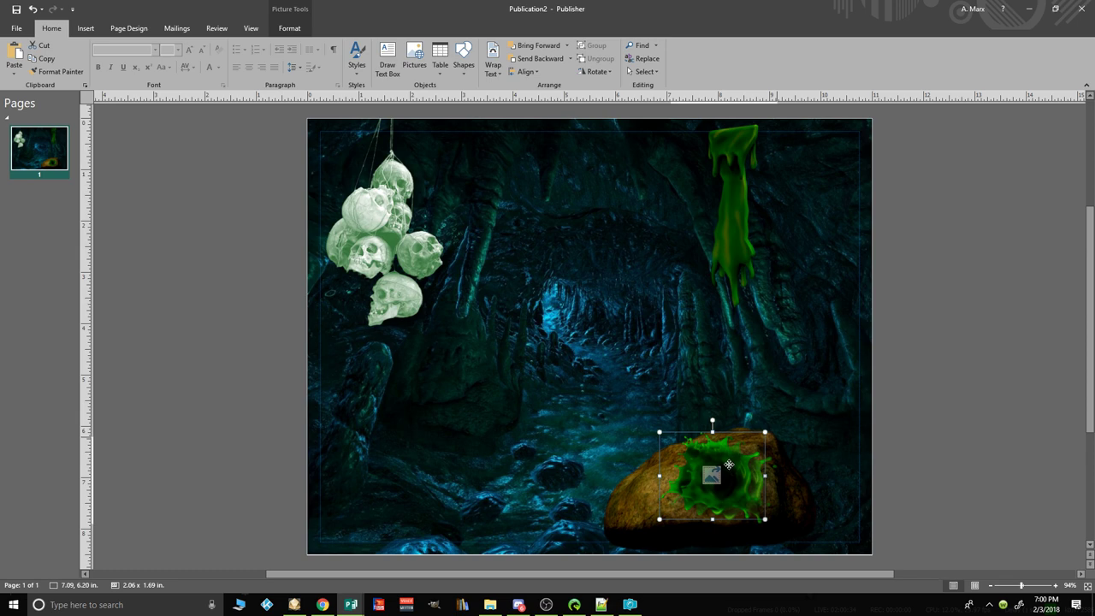
{"action": "left_click_drag", "start_coordinate": [676, 446], "coordinate": [687, 451]}
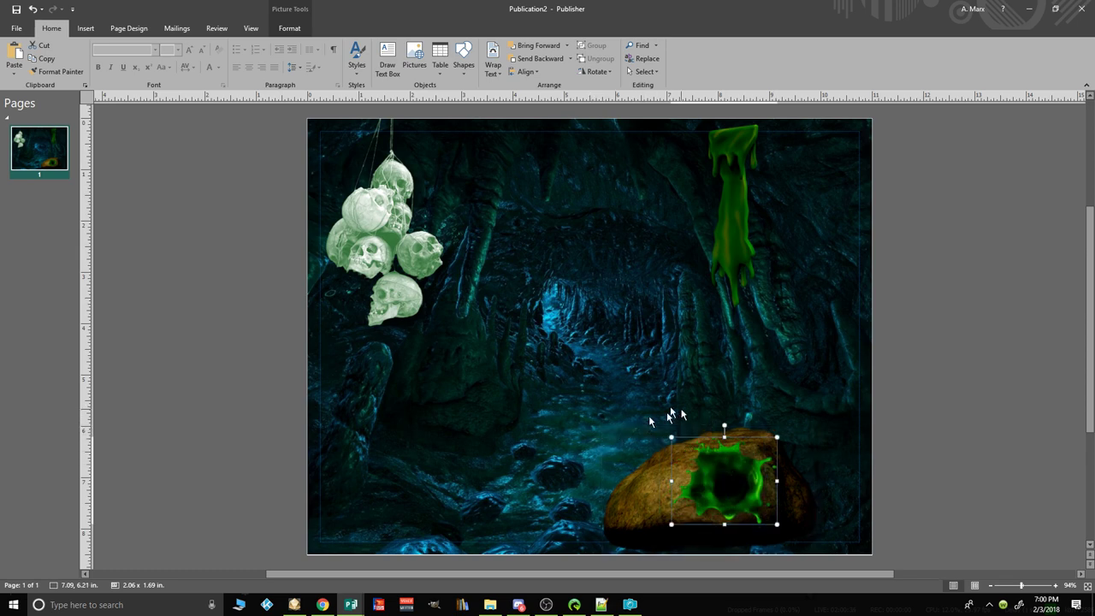
Step: Search Bing online pictures for "Stalagtite.png"
{"action": "left_click", "coordinate": [87, 29]}
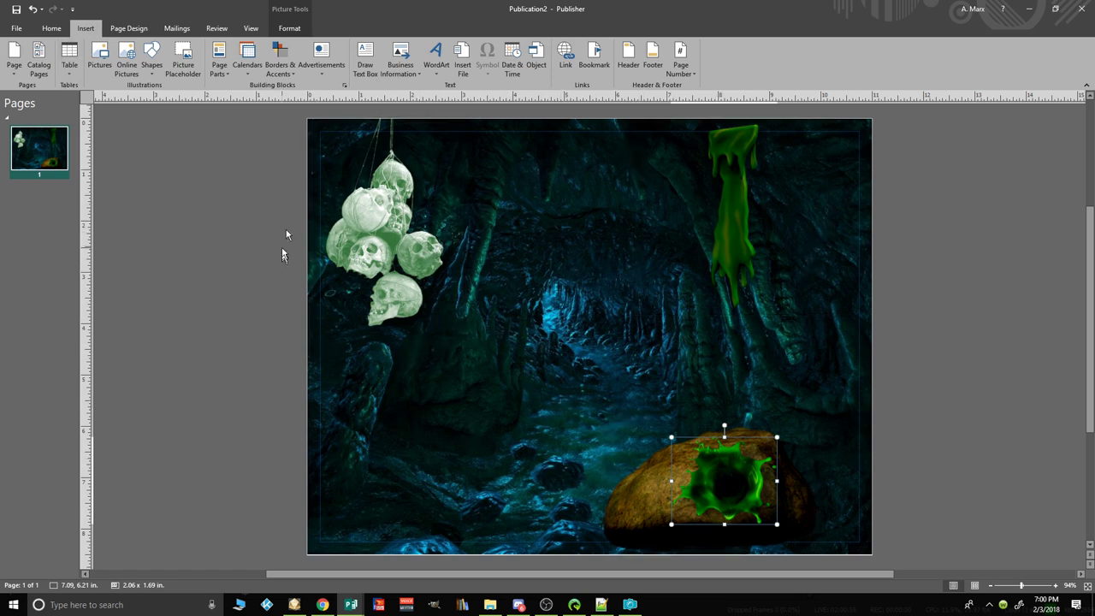
{"action": "left_click", "coordinate": [126, 53]}
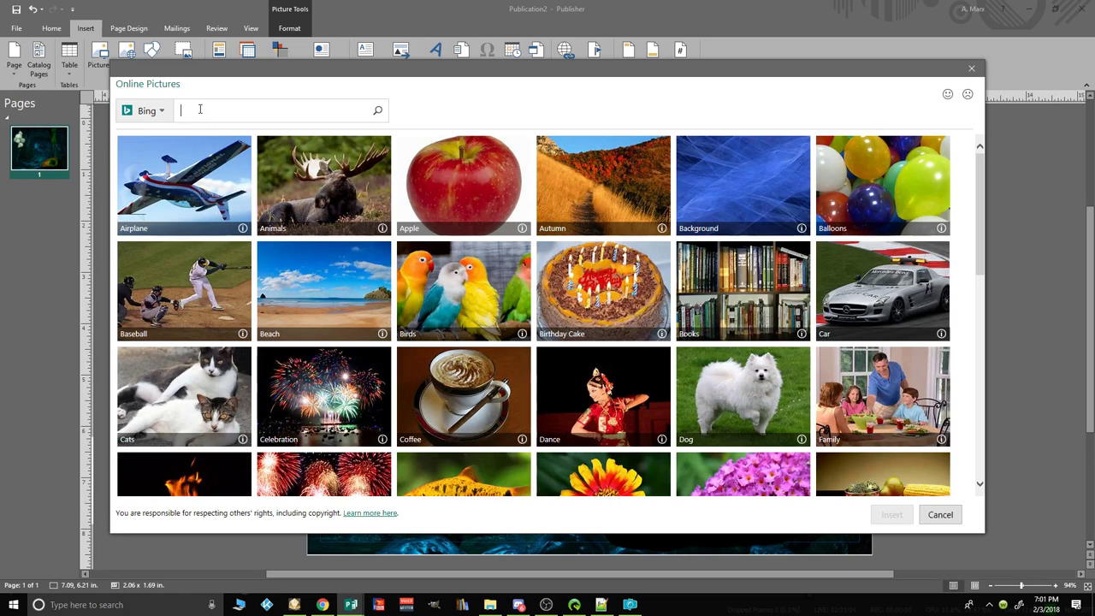
{"action": "left_click", "coordinate": [200, 109]}
{"action": "left_click", "coordinate": [201, 108]}
{"action": "left_click", "coordinate": [198, 107]}
{"action": "left_click", "coordinate": [197, 105]}
{"action": "left_click_drag", "start_coordinate": [247, 111], "coordinate": [245, 112]}
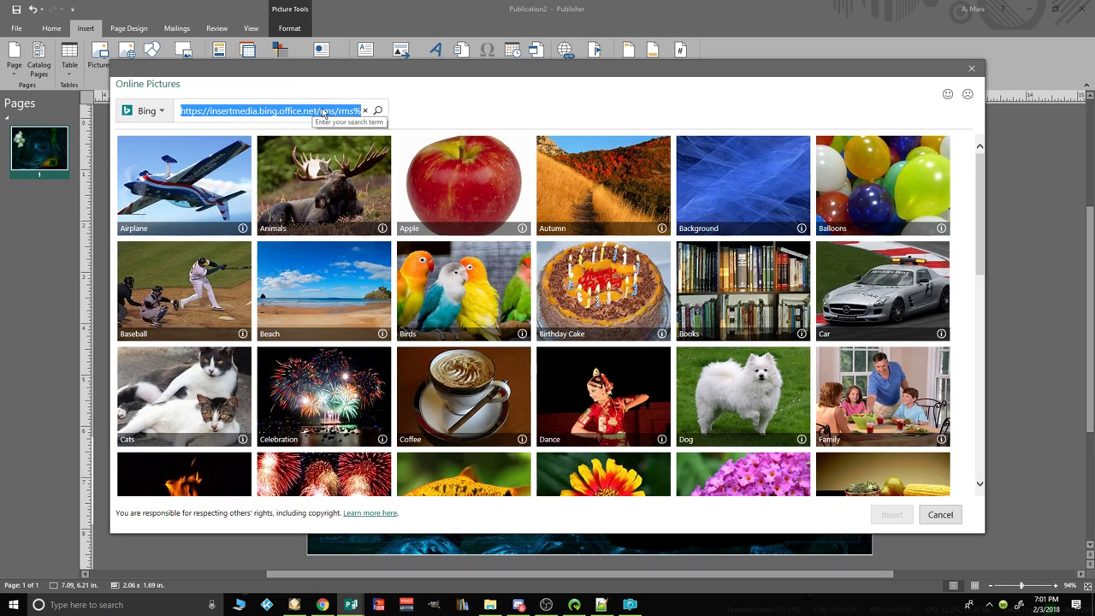
{"action": "key", "text": "ctrl+z"}
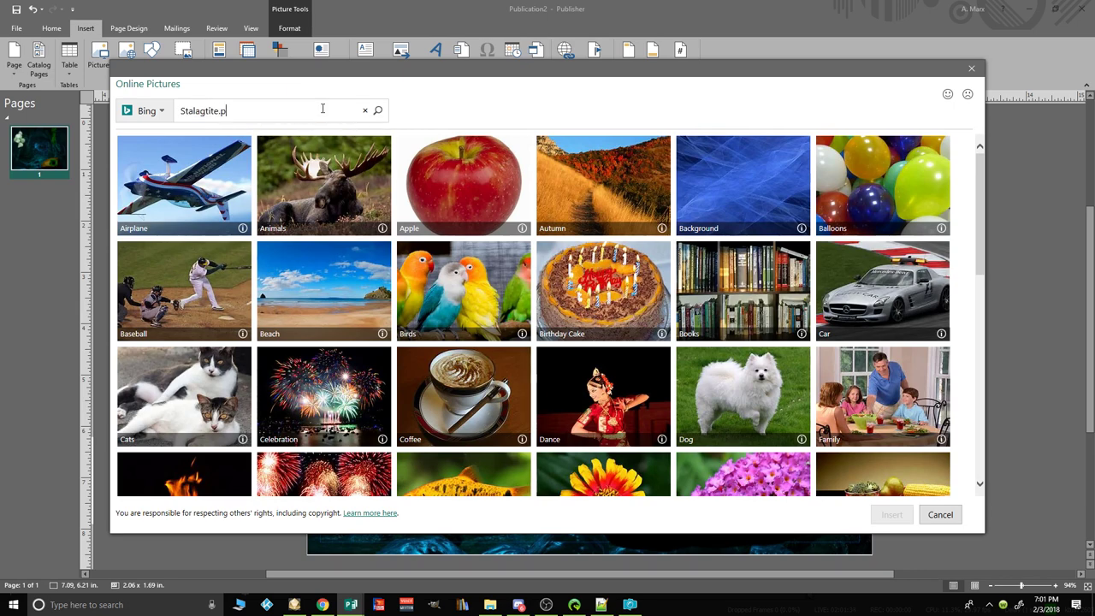
{"action": "key", "text": "Return"}
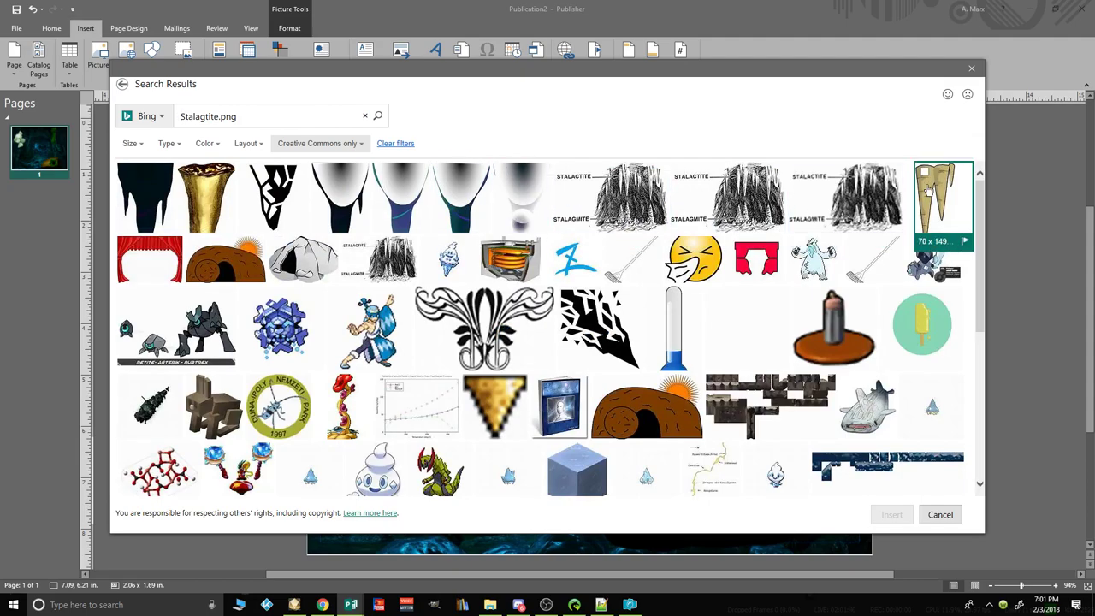
Step: Look through the picture results and repeat the search with "Stalagmite.png"
{"action": "scroll", "coordinate": [603, 313], "scroll_direction": "down", "scroll_amount": 5}
{"action": "scroll", "coordinate": [609, 309], "scroll_direction": "down", "scroll_amount": 10}
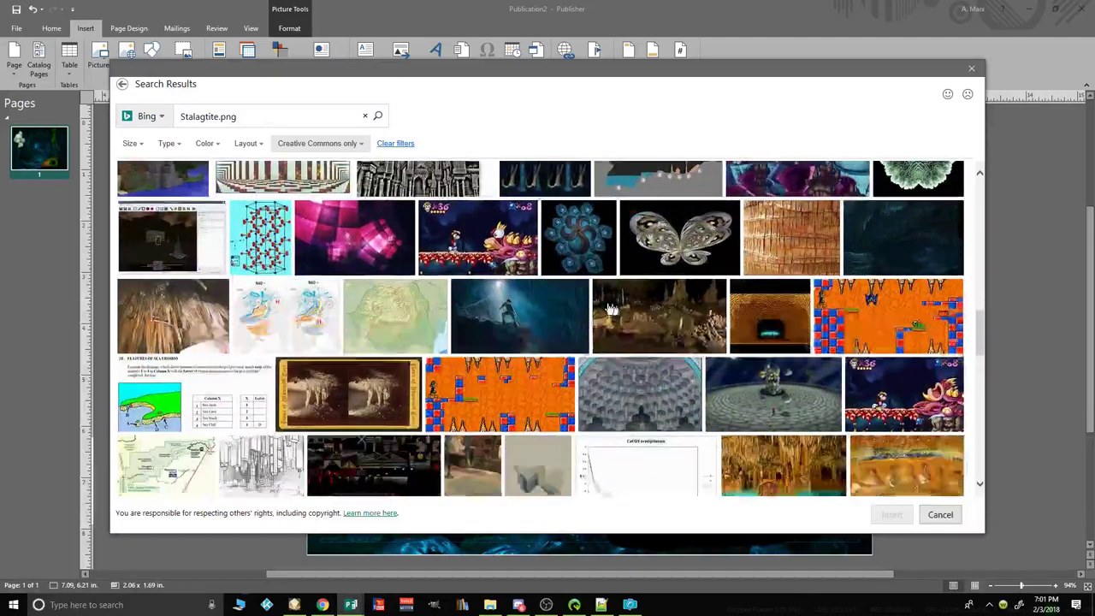
{"action": "scroll", "coordinate": [610, 309], "scroll_direction": "down", "scroll_amount": 3}
{"action": "scroll", "coordinate": [582, 274], "scroll_direction": "up", "scroll_amount": 1}
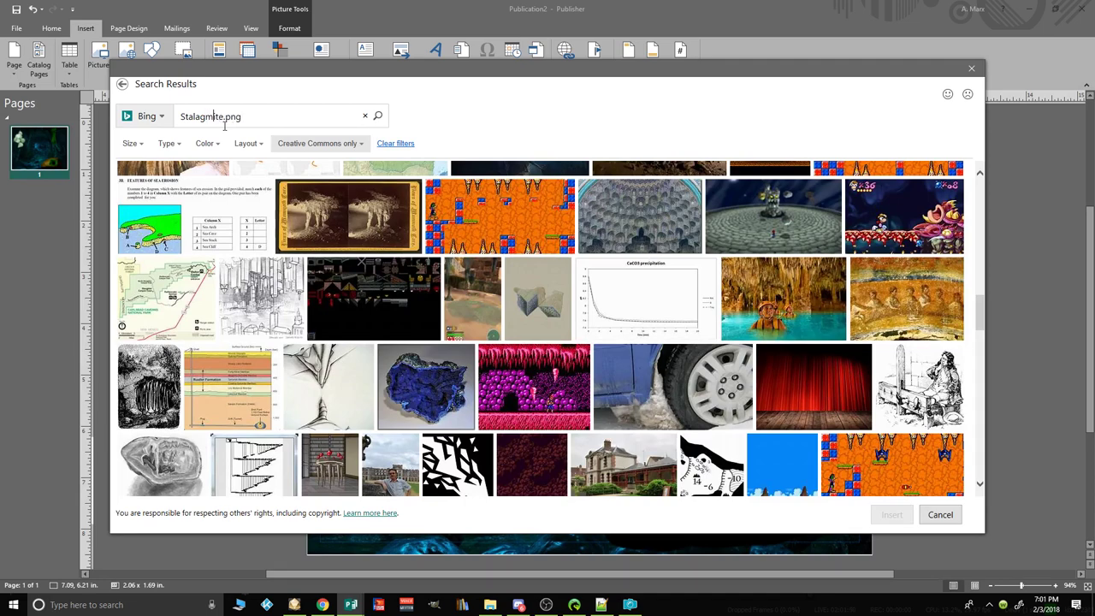
{"action": "left_click", "coordinate": [379, 118]}
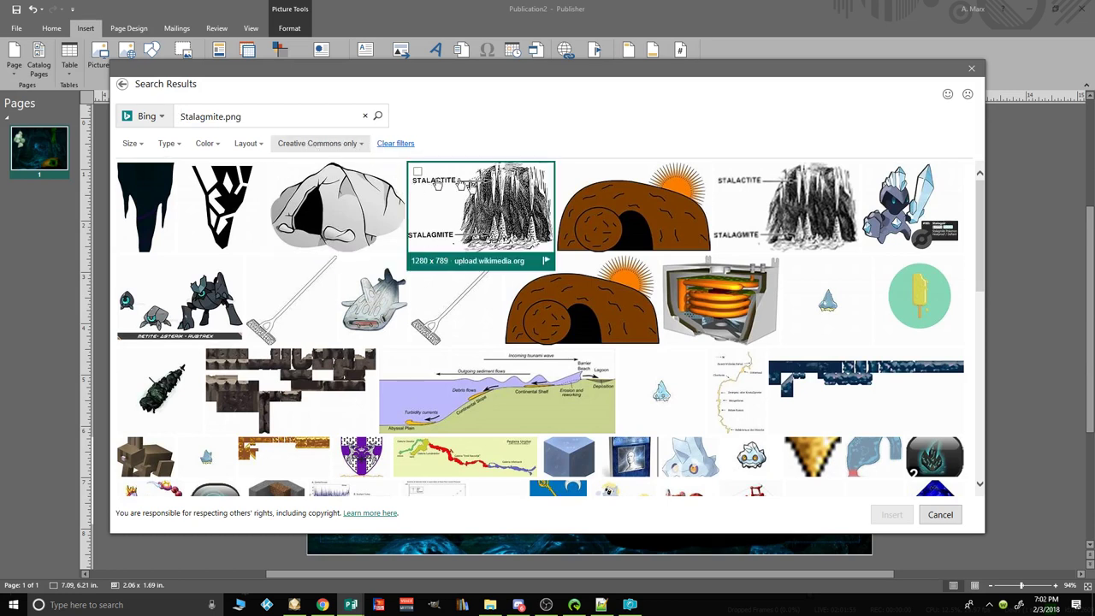
Step: Clear the licence filter and look through the "Stalagmite.png" results for suitable stalactite and stalagmite pictures
{"action": "left_click", "coordinate": [351, 144]}
{"action": "left_click", "coordinate": [398, 144]}
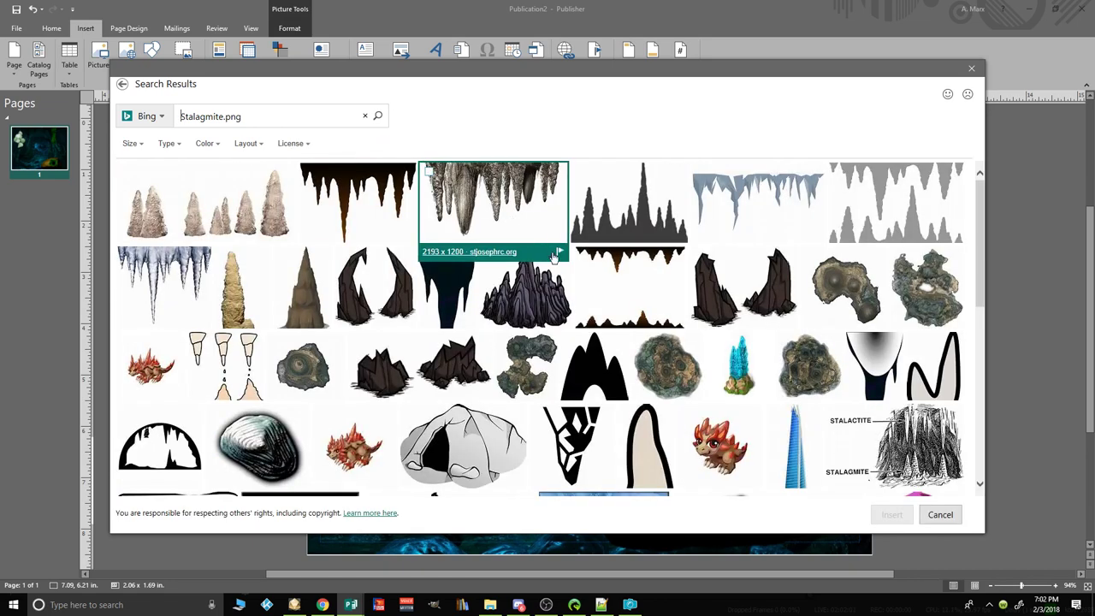
{"action": "left_click_drag", "start_coordinate": [983, 254], "coordinate": [1003, 321]}
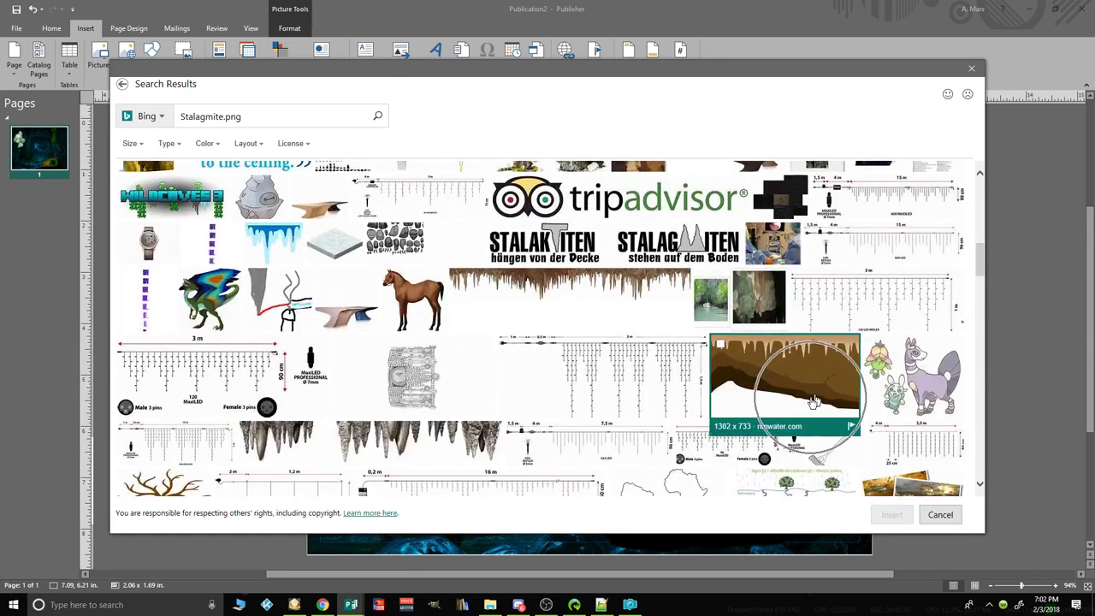
{"action": "left_click_drag", "start_coordinate": [982, 274], "coordinate": [983, 197]}
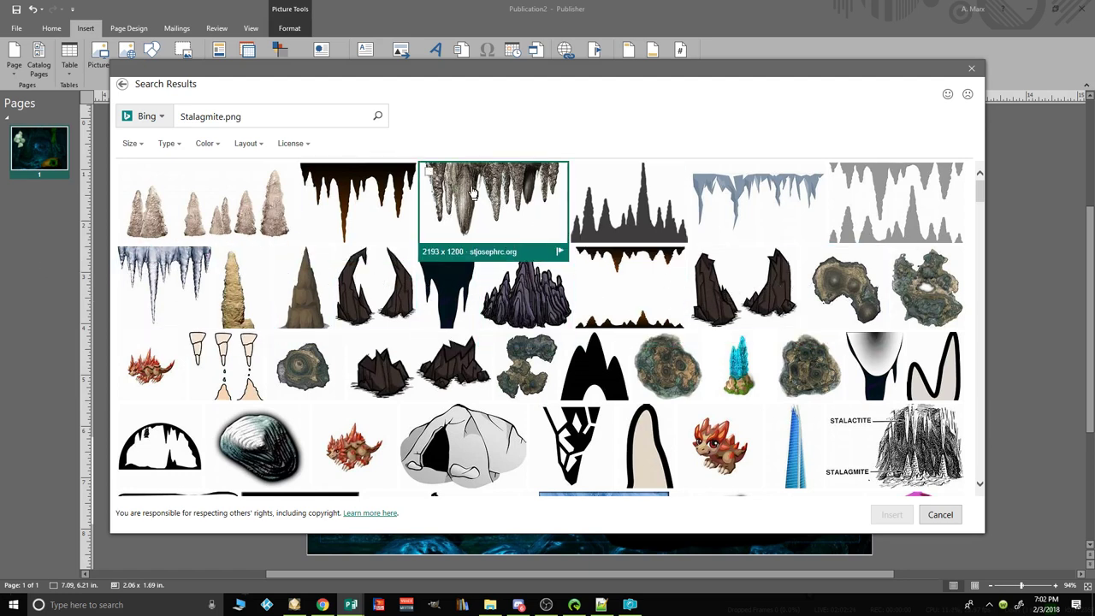
{"action": "scroll", "coordinate": [527, 315], "scroll_direction": "down", "scroll_amount": 3}
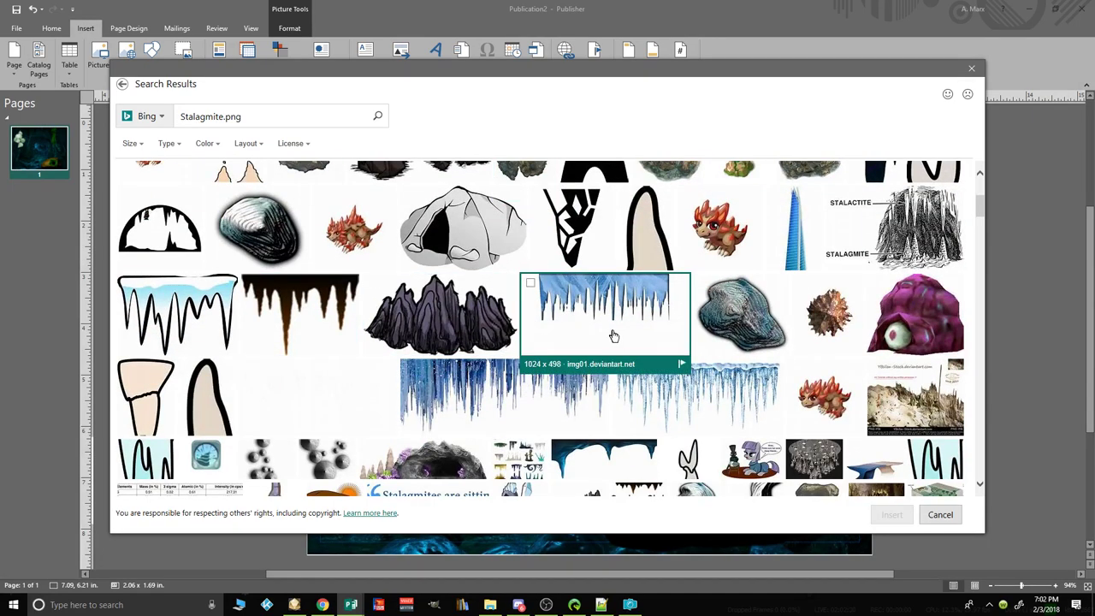
{"action": "scroll", "coordinate": [611, 335], "scroll_direction": "down", "scroll_amount": 3}
{"action": "scroll", "coordinate": [613, 338], "scroll_direction": "down", "scroll_amount": 2}
{"action": "scroll", "coordinate": [613, 338], "scroll_direction": "up", "scroll_amount": 5}
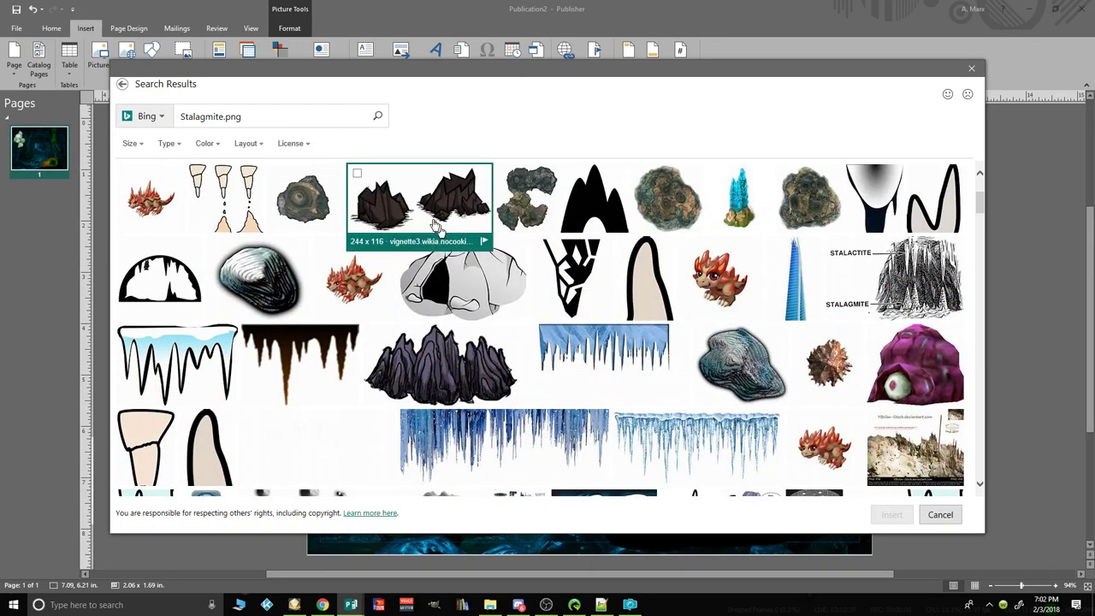
{"action": "scroll", "coordinate": [692, 341], "scroll_direction": "up", "scroll_amount": 1}
{"action": "scroll", "coordinate": [691, 341], "scroll_direction": "up", "scroll_amount": 3}
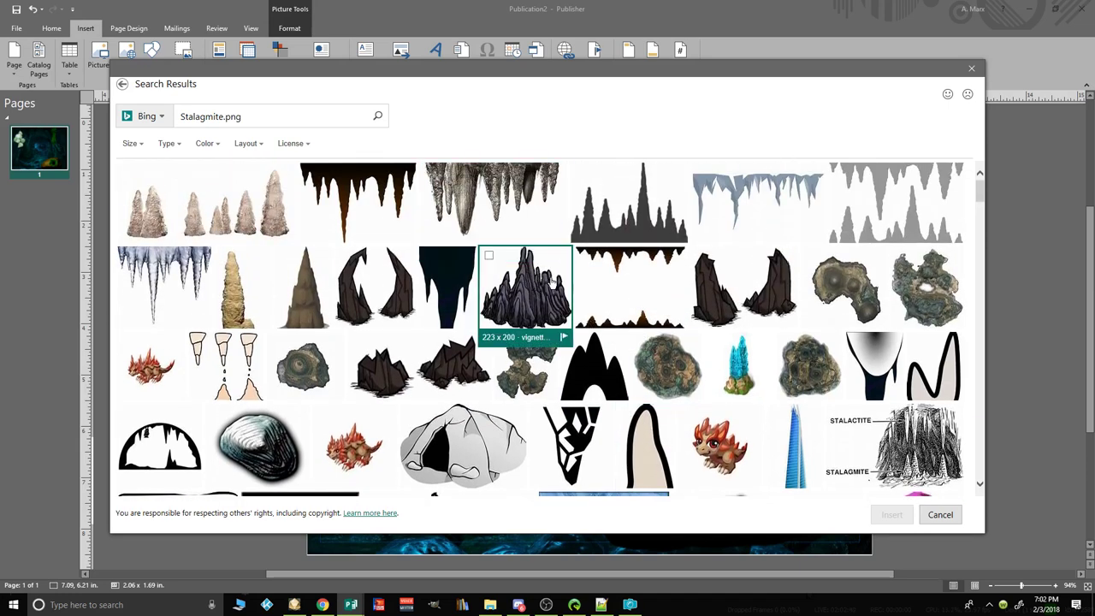
Step: Insert the grey hanging stalactites and the dark purple stalagmite cluster, and swap the two pictures between their frames
{"action": "left_click", "coordinate": [428, 172]}
{"action": "left_click", "coordinate": [492, 259]}
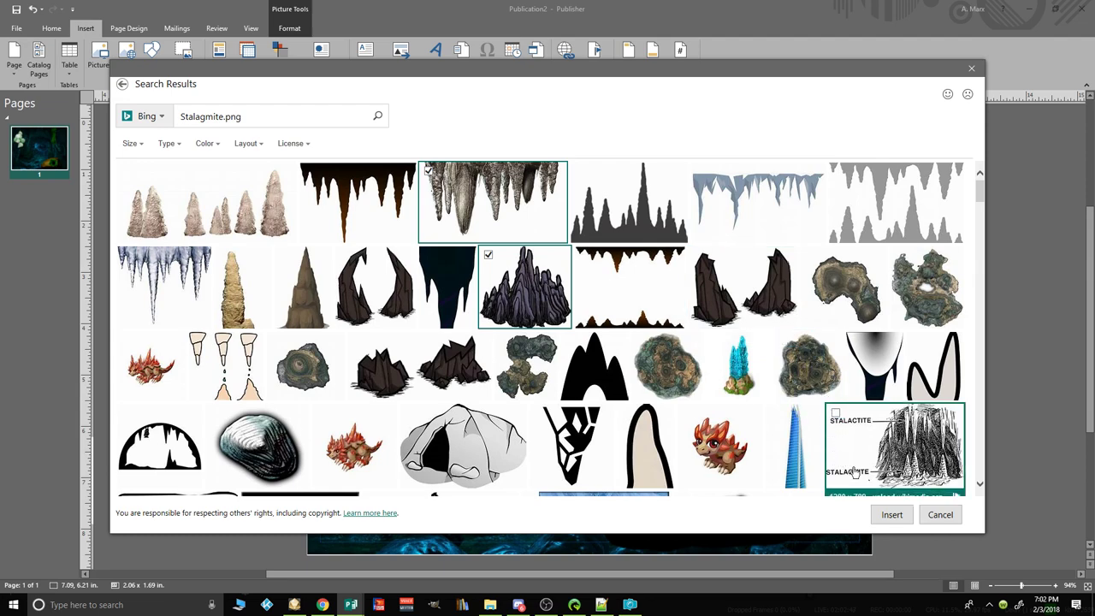
{"action": "left_click", "coordinate": [888, 518]}
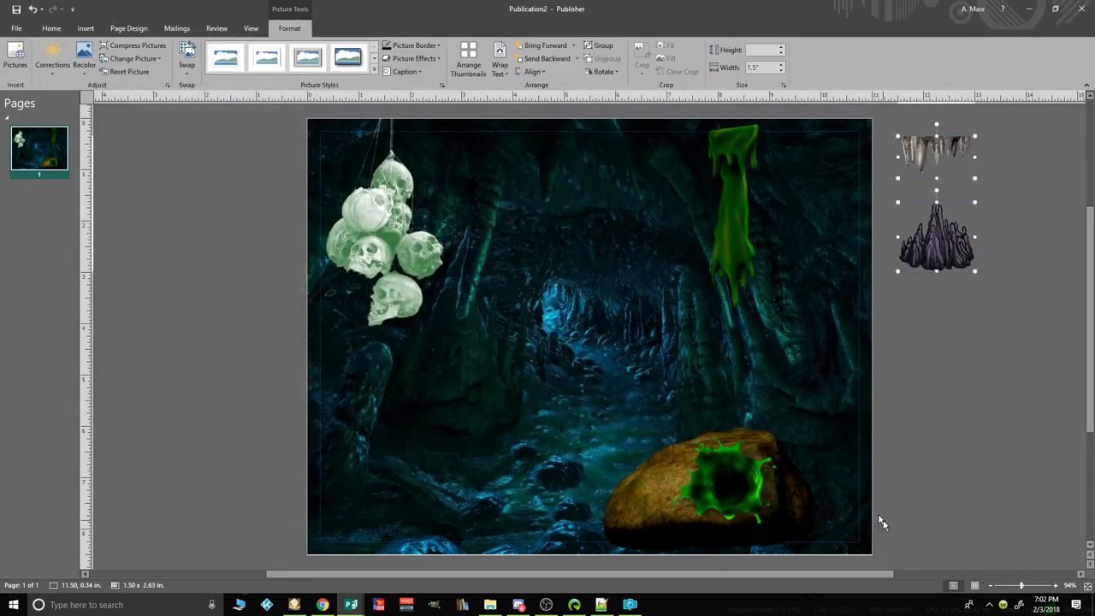
{"action": "left_click_drag", "start_coordinate": [938, 237], "coordinate": [938, 150]}
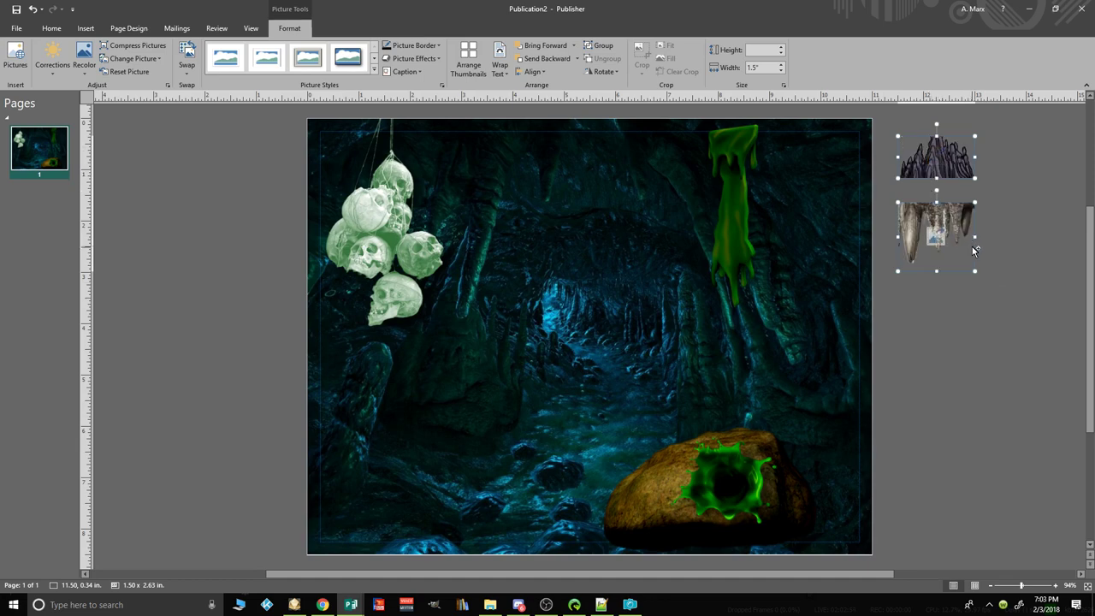
{"action": "left_click", "coordinate": [895, 304]}
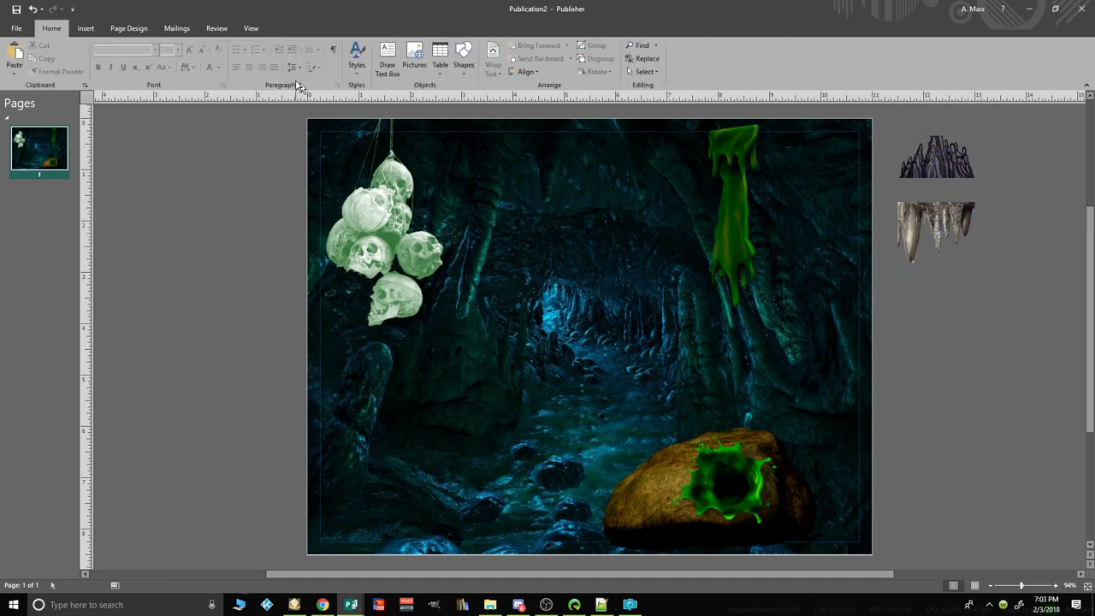
Step: Search Bing online pictures for "stalagtite" without the licence filter, and refine the search to "stalagtite.png"
{"action": "left_click", "coordinate": [86, 28]}
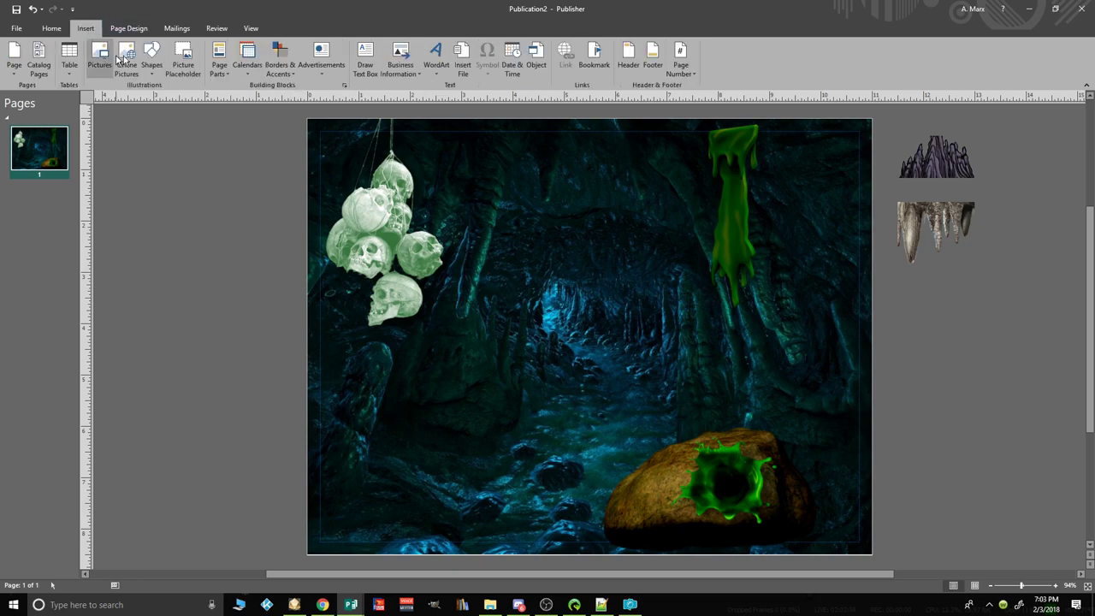
{"action": "left_click", "coordinate": [127, 58]}
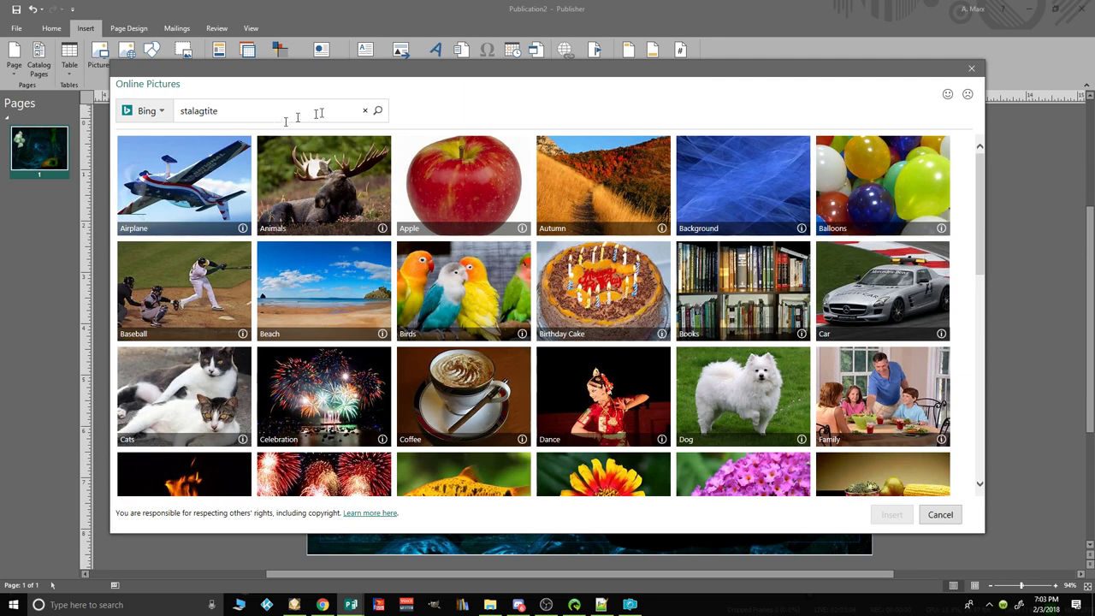
{"action": "left_click", "coordinate": [379, 112]}
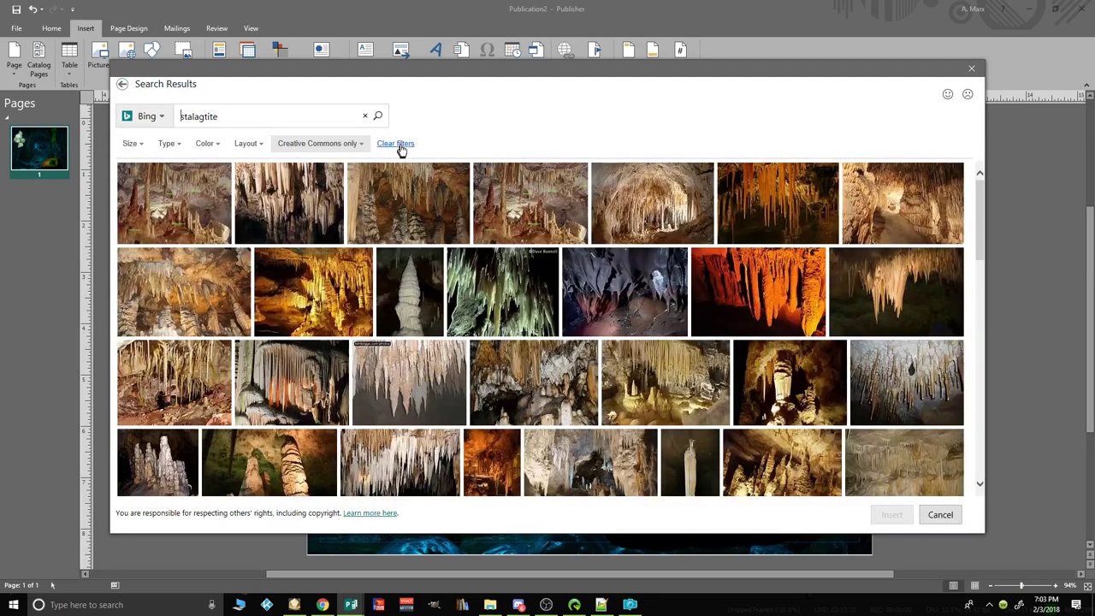
{"action": "left_click", "coordinate": [400, 146]}
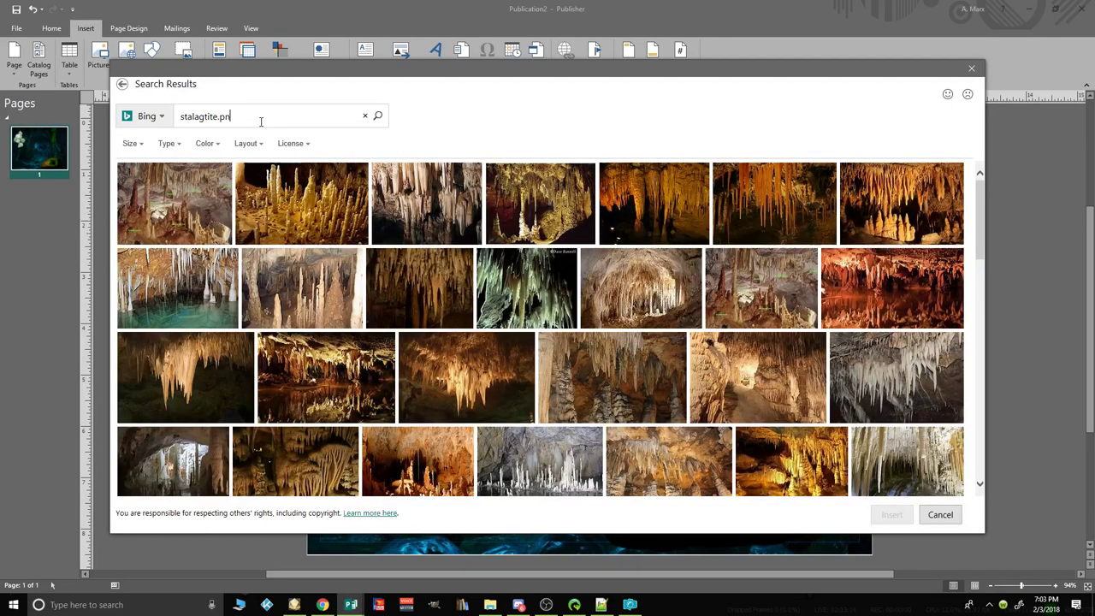
{"action": "type", "text": "g"}
{"action": "key", "text": "Return"}
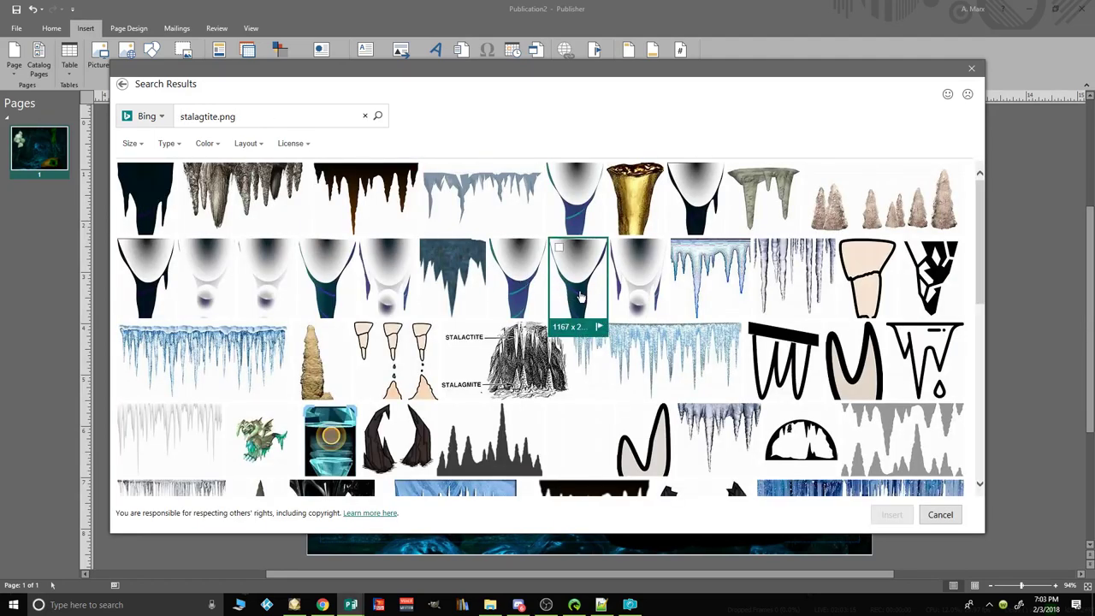
Step: Change the picture search to "stalagmite.png", look through the results, and close the search without inserting anything
{"action": "left_click_drag", "start_coordinate": [219, 117], "coordinate": [204, 118]}
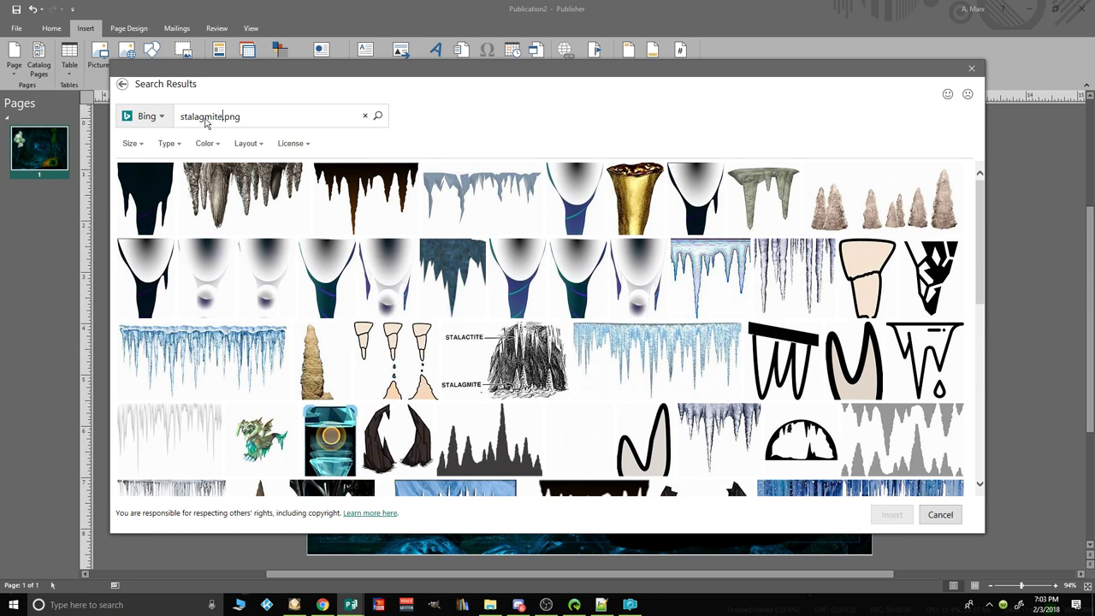
{"action": "type", "text": "mite"}
{"action": "key", "text": "Return"}
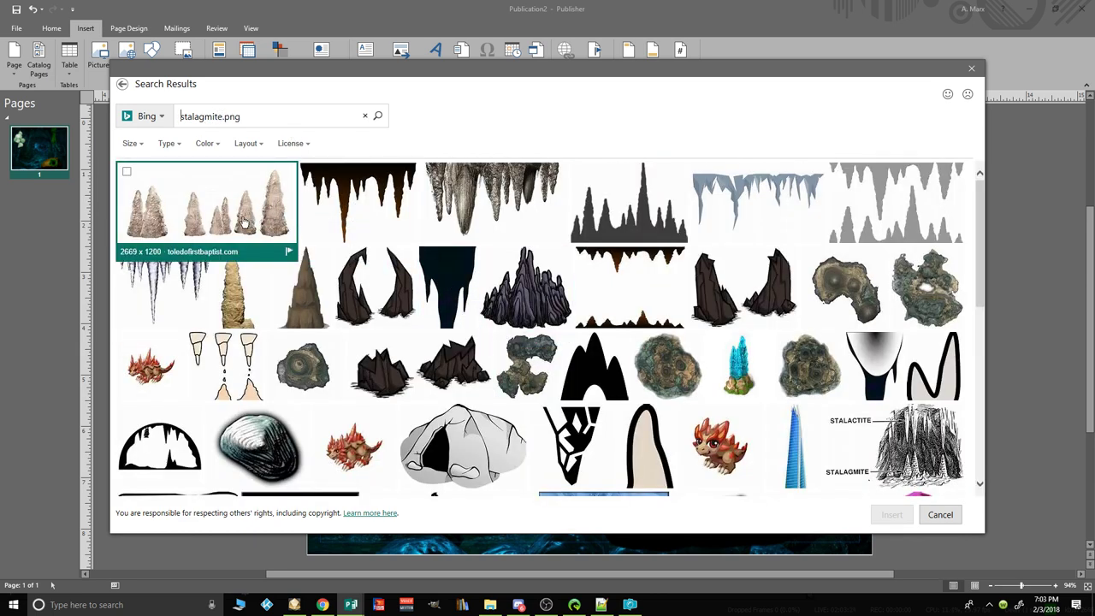
{"action": "scroll", "coordinate": [441, 400], "scroll_direction": "down", "scroll_amount": 2}
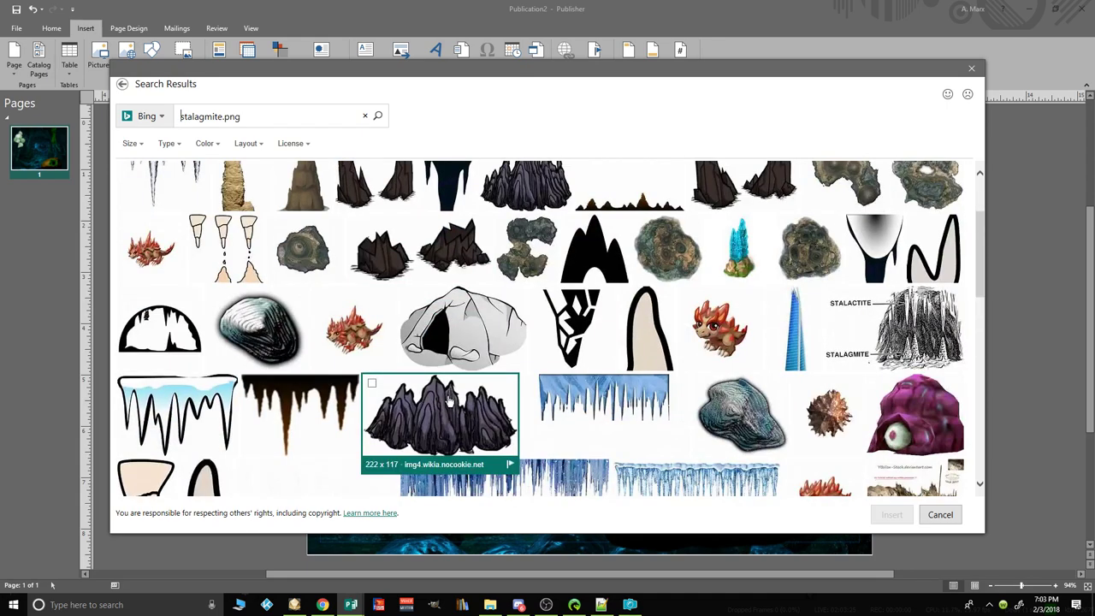
{"action": "scroll", "coordinate": [443, 398], "scroll_direction": "down", "scroll_amount": 6}
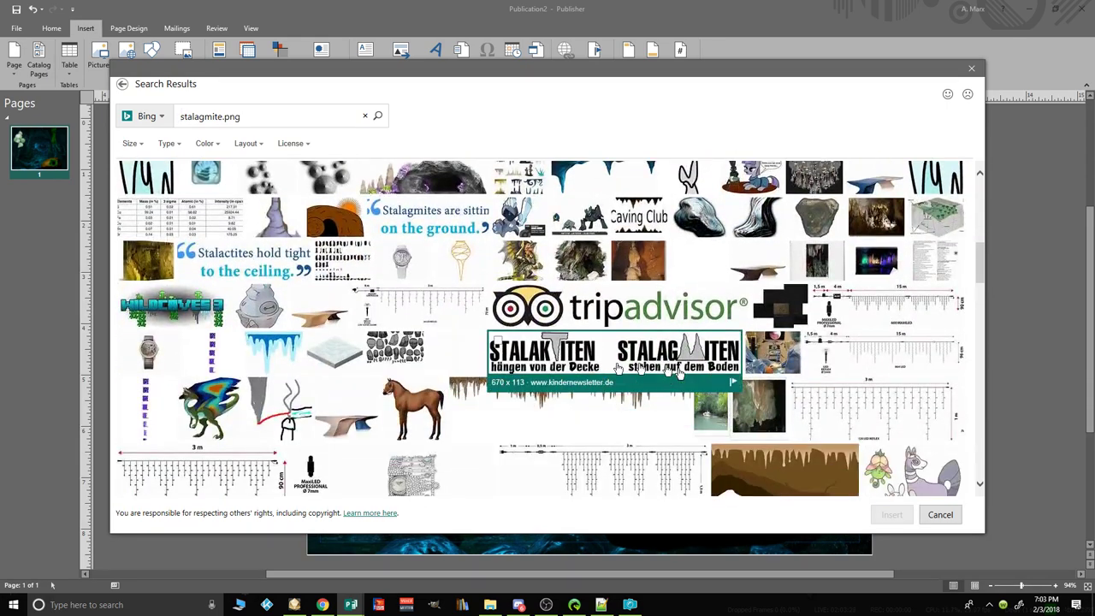
{"action": "left_click", "coordinate": [971, 68]}
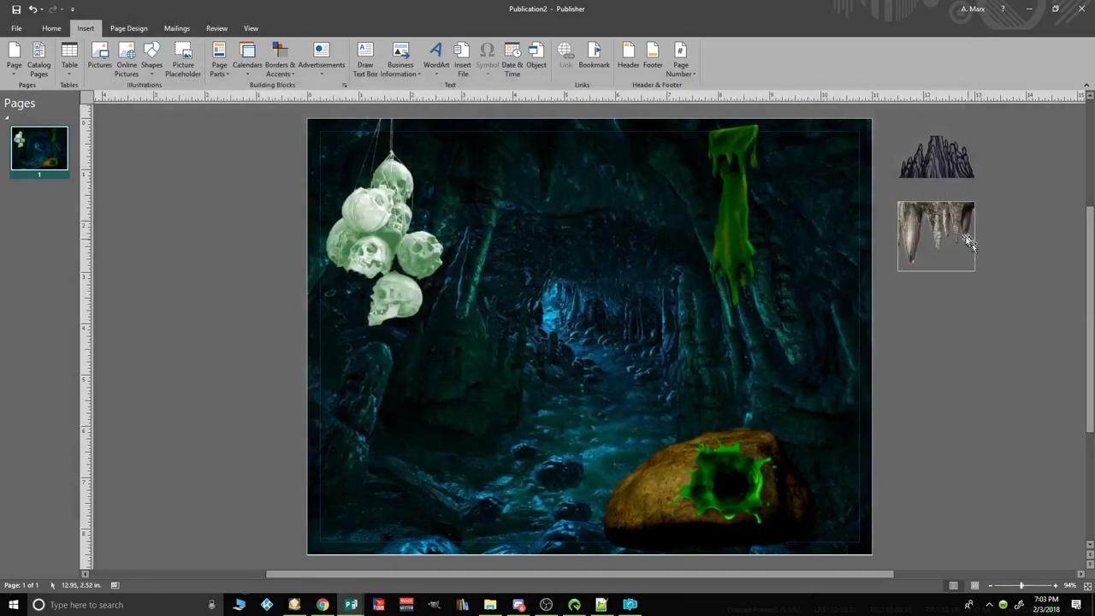
Step: Delete the purple stalagmite picture from the area beside the page
{"action": "left_click", "coordinate": [938, 166]}
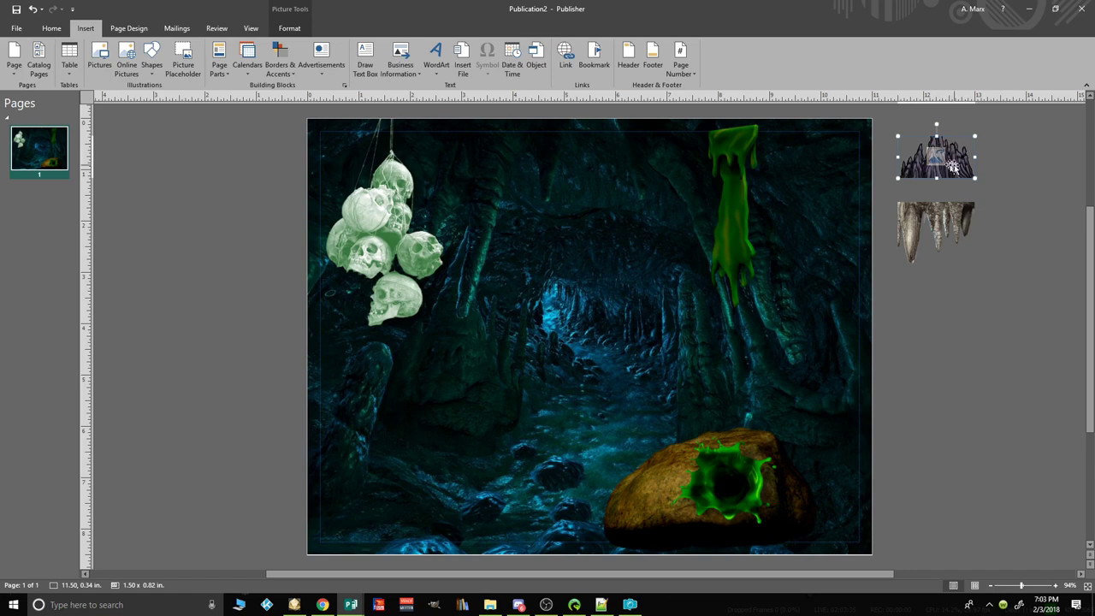
{"action": "left_click", "coordinate": [1003, 169]}
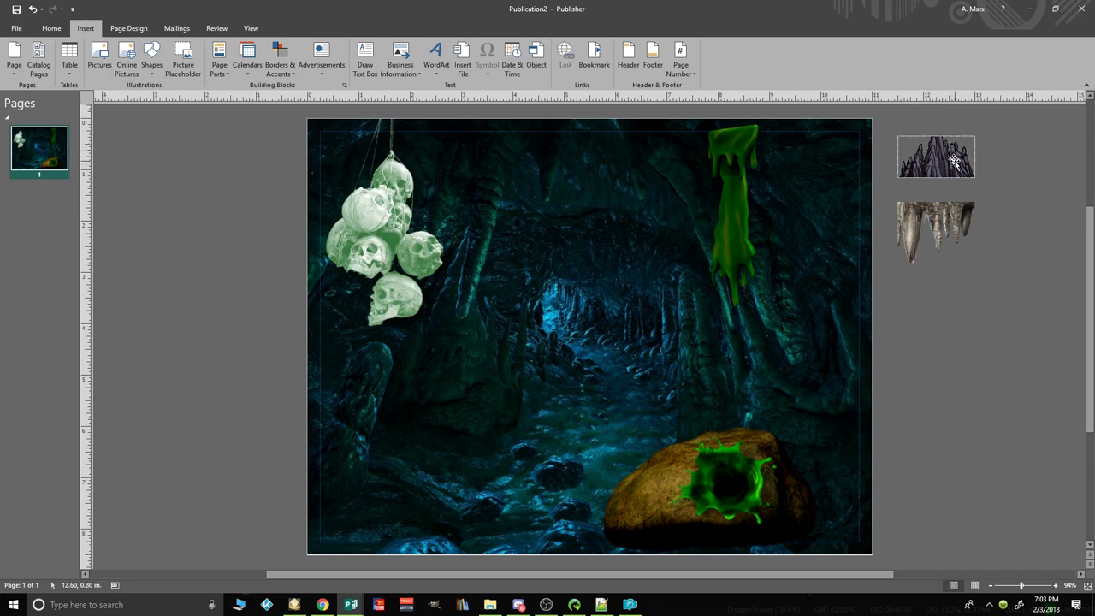
{"action": "left_click", "coordinate": [933, 158]}
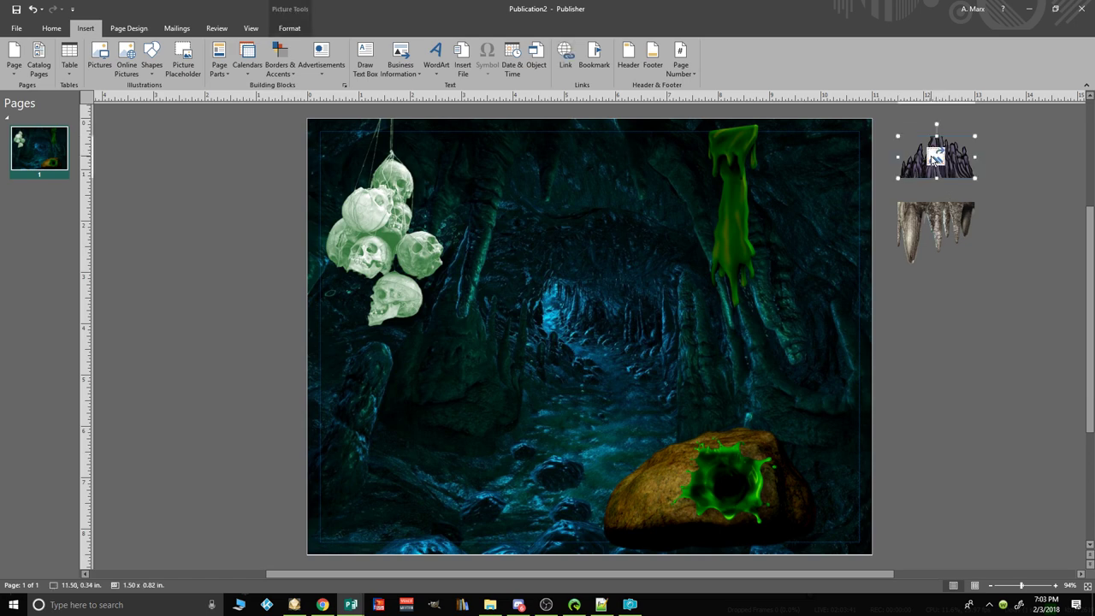
{"action": "key", "text": "Delete"}
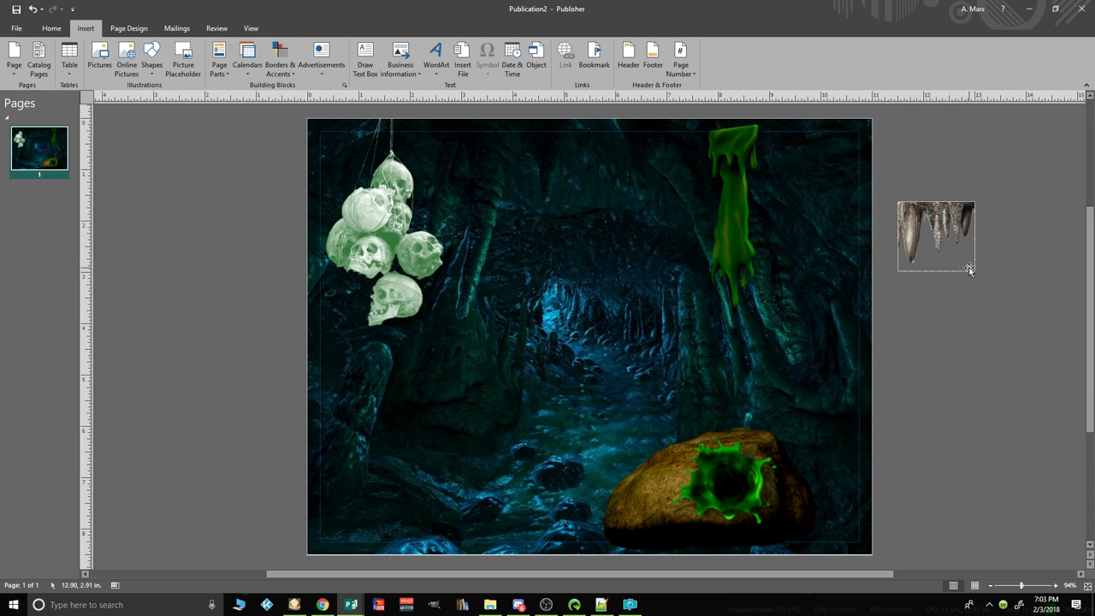
Step: Move the grey stalactites to the page's upper-left corner above the skulls and enlarge them to about 3.36 x 3.01 in
{"action": "left_click_drag", "start_coordinate": [946, 233], "coordinate": [371, 171]}
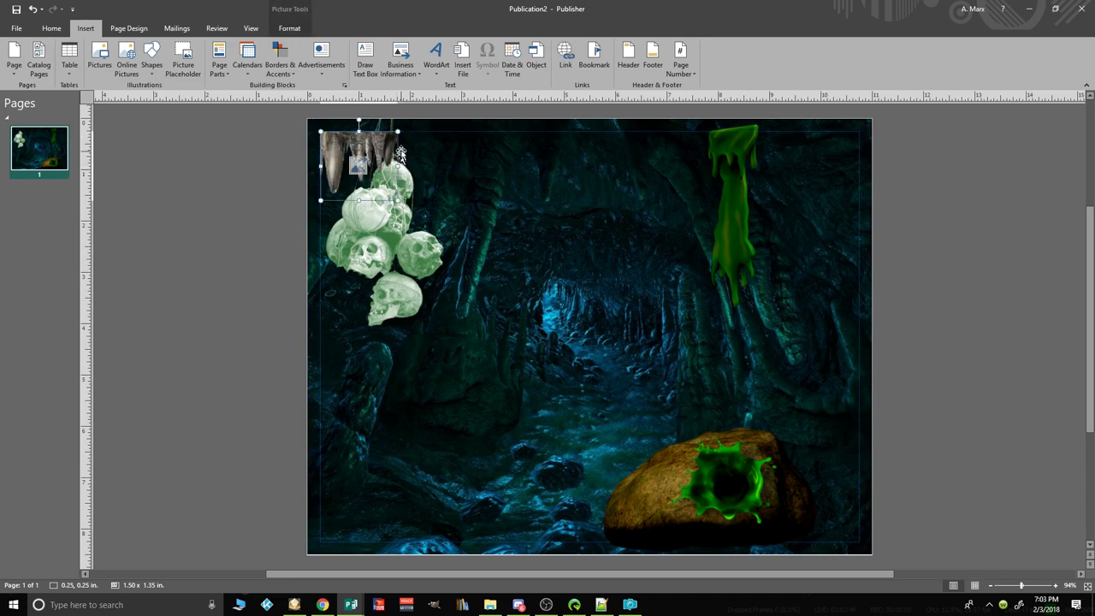
{"action": "left_click_drag", "start_coordinate": [398, 200], "coordinate": [493, 263]}
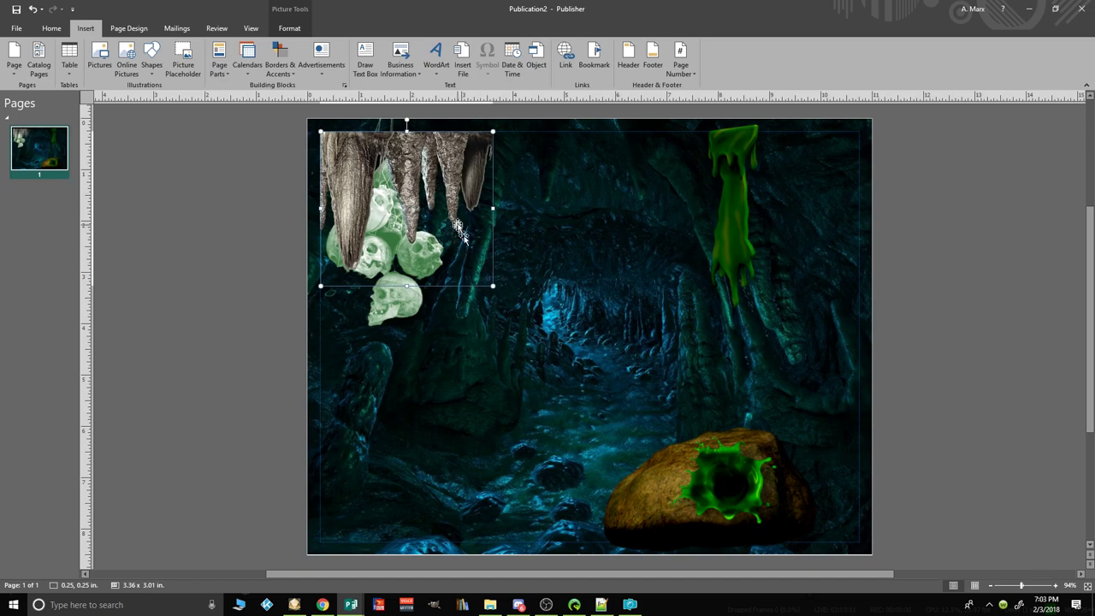
{"action": "left_click_drag", "start_coordinate": [378, 182], "coordinate": [356, 170]}
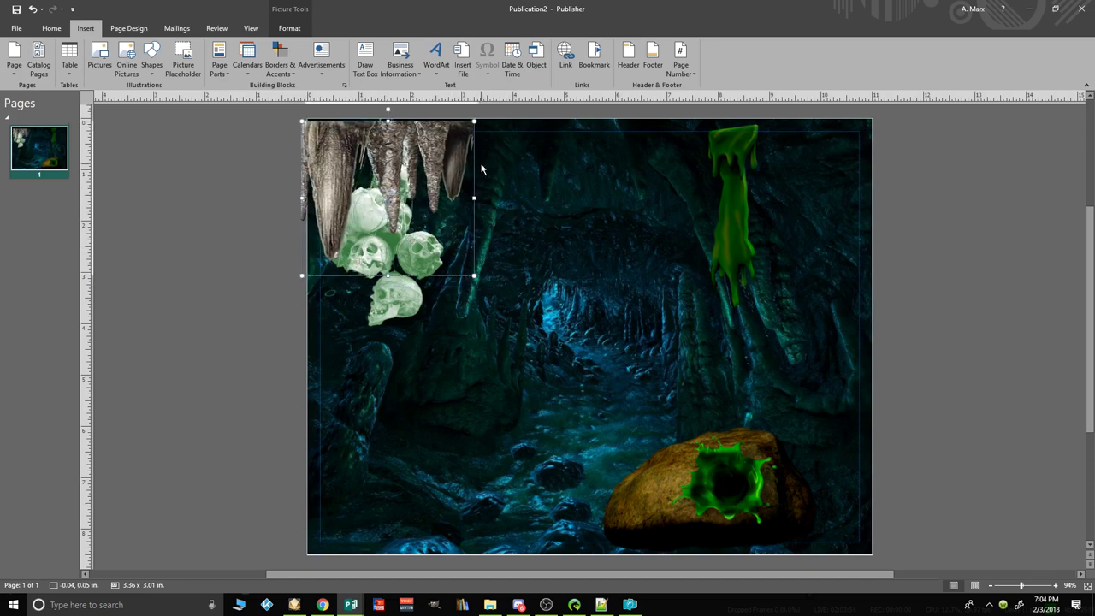
{"action": "left_click_drag", "start_coordinate": [429, 157], "coordinate": [430, 152]}
{"action": "left_click", "coordinate": [561, 255]}
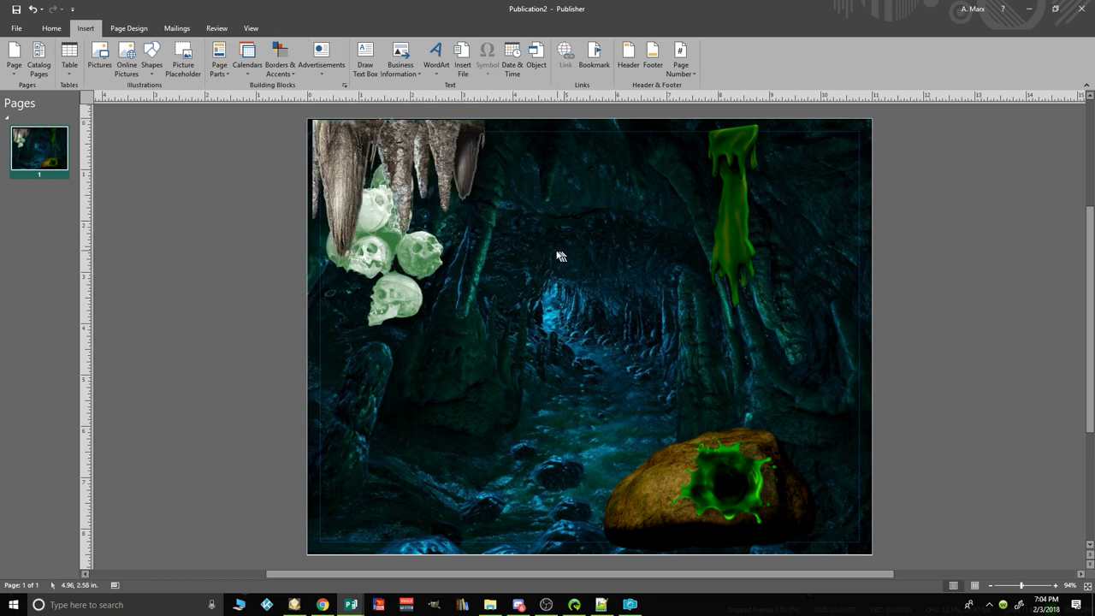
Step: Shrink the stalactites to about 2.80 x 2.51 in and align them with the page's left edge
{"action": "left_click", "coordinate": [471, 270]}
{"action": "left_click_drag", "start_coordinate": [485, 274], "coordinate": [458, 248]}
{"action": "left_click", "coordinate": [497, 216]}
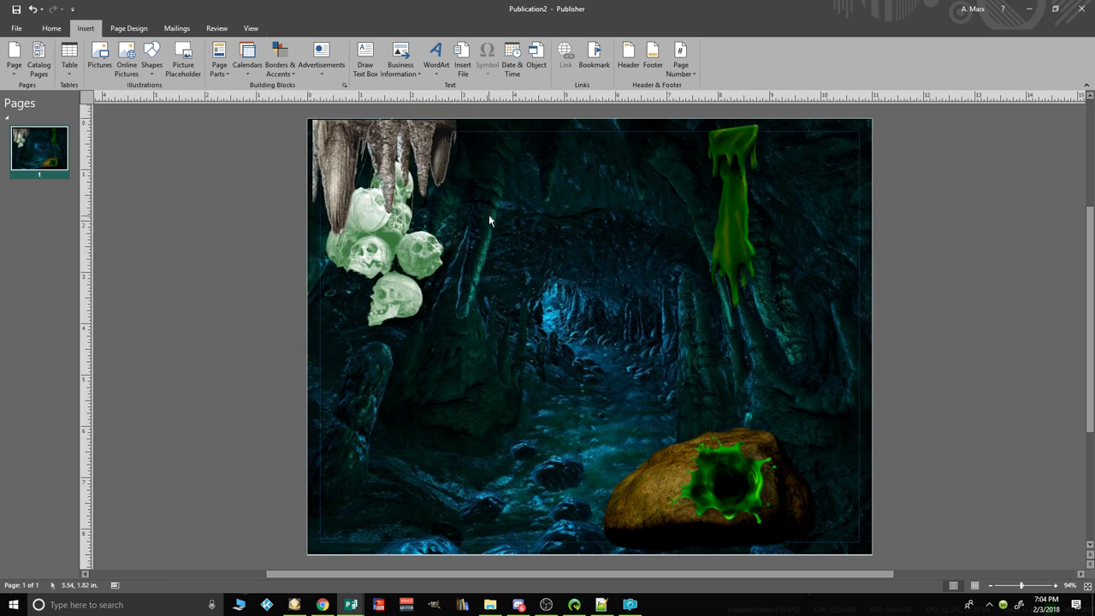
{"action": "left_click", "coordinate": [344, 150]}
{"action": "left_click", "coordinate": [344, 150]}
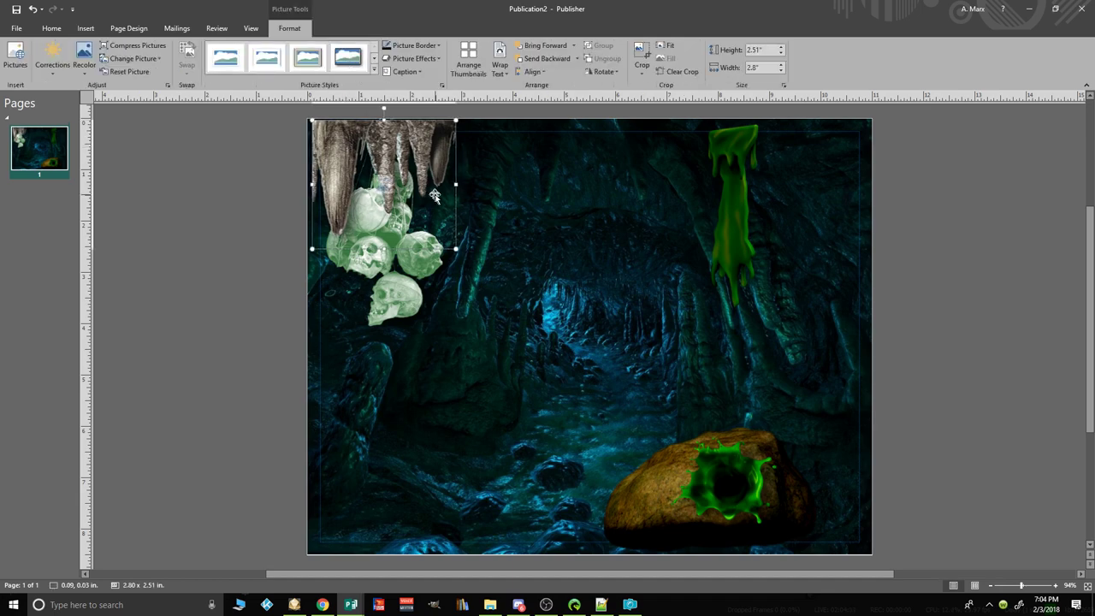
{"action": "left_click_drag", "start_coordinate": [383, 124], "coordinate": [377, 124]}
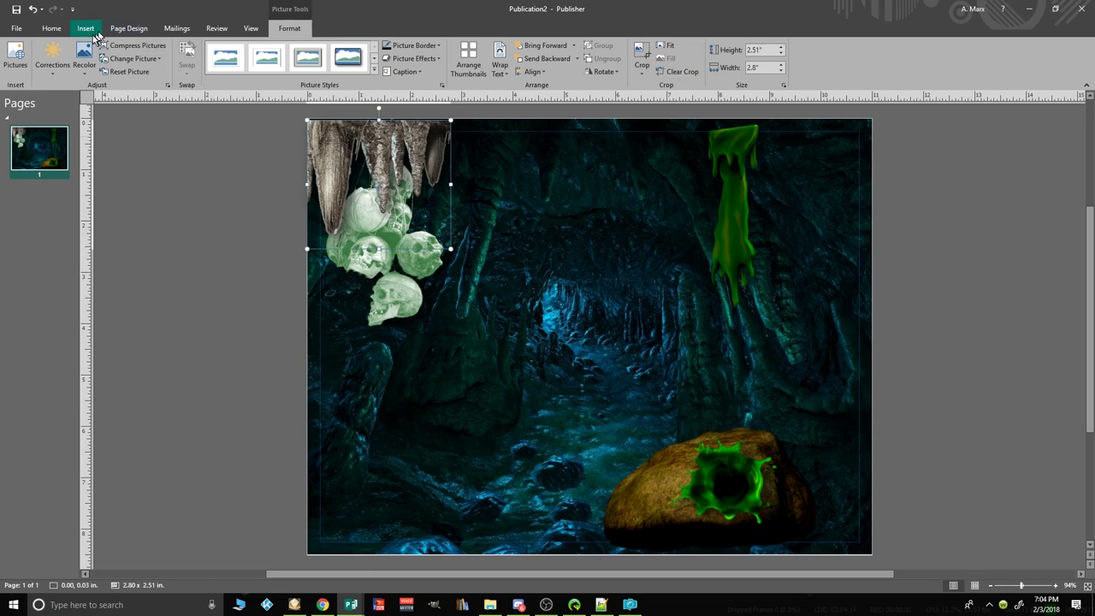
Step: Darken the stalactites by one preset brightness level at the same contrast
{"action": "left_click", "coordinate": [53, 62]}
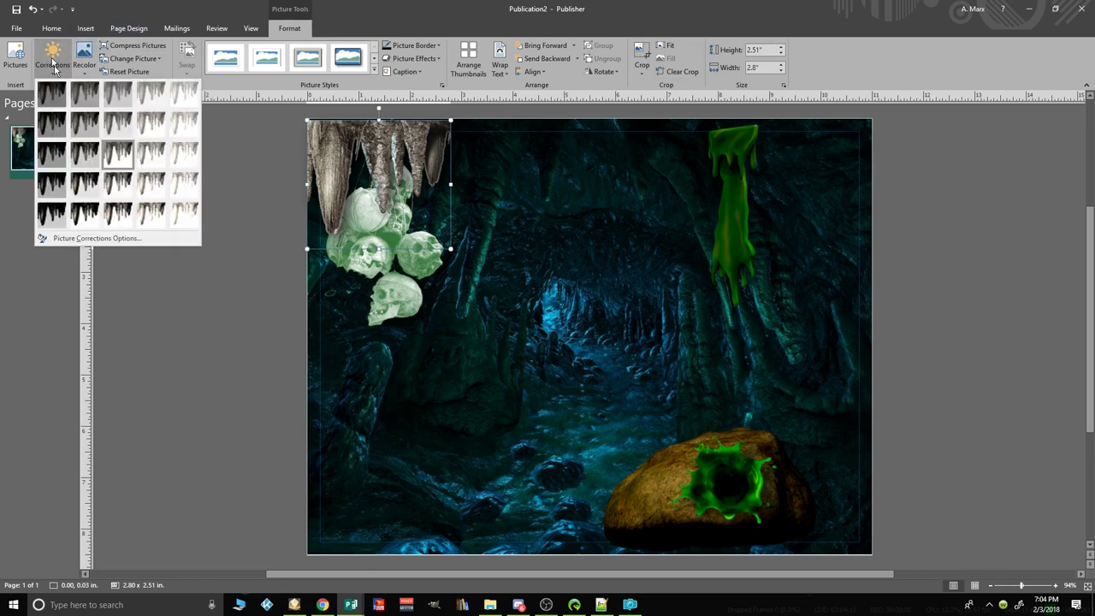
{"action": "left_click", "coordinate": [84, 155]}
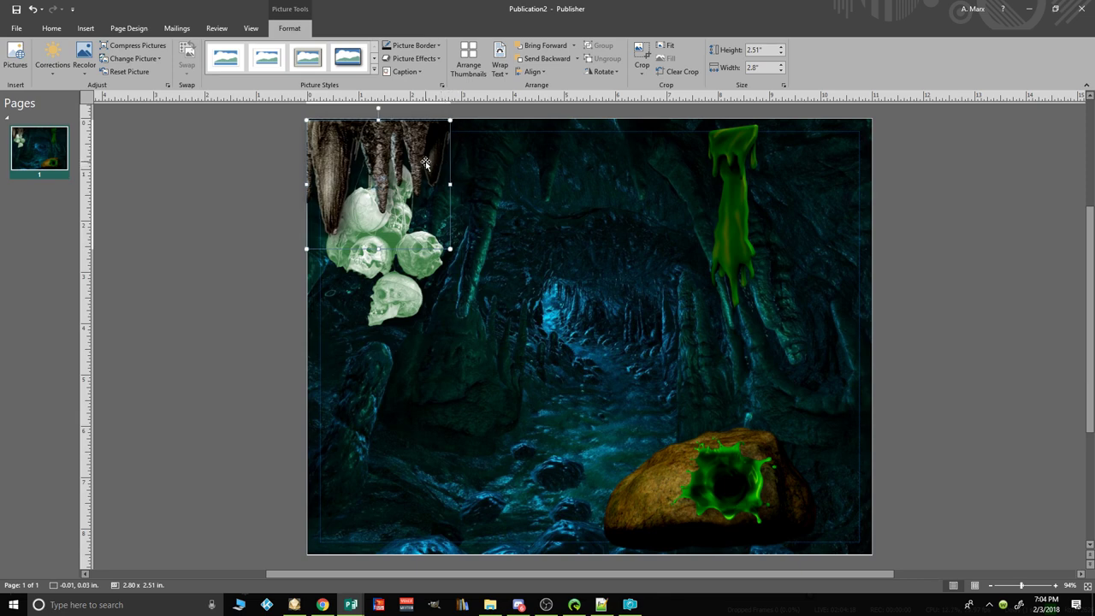
{"action": "left_click", "coordinate": [561, 237]}
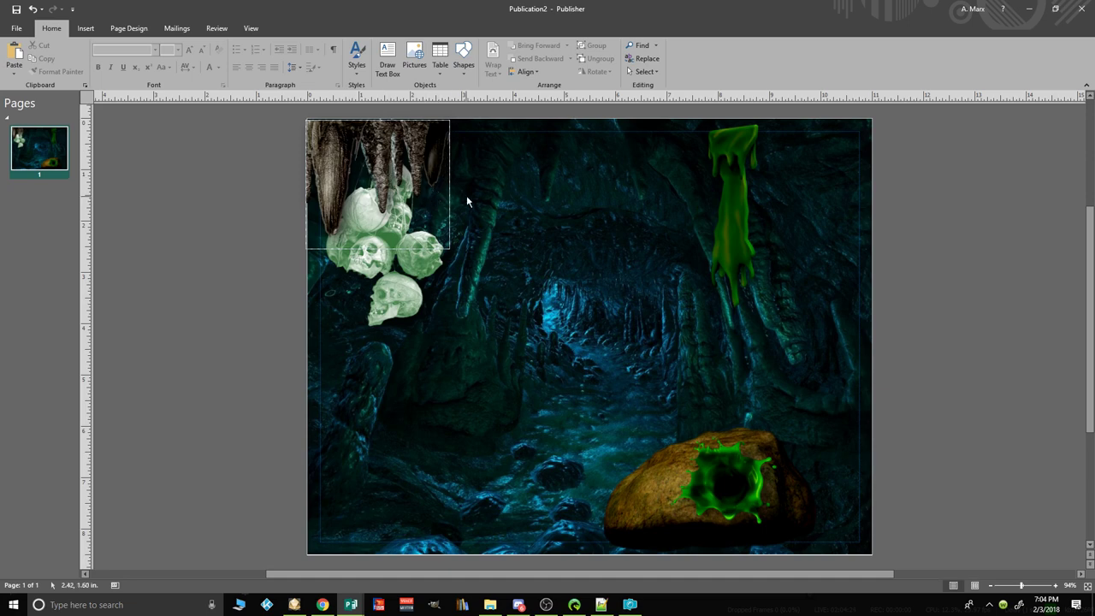
Step: Duplicate the stalactites above the skulls and place the copy in the empty area to the right of the page
{"action": "left_click", "coordinate": [403, 165]}
{"action": "right_click", "coordinate": [403, 164]}
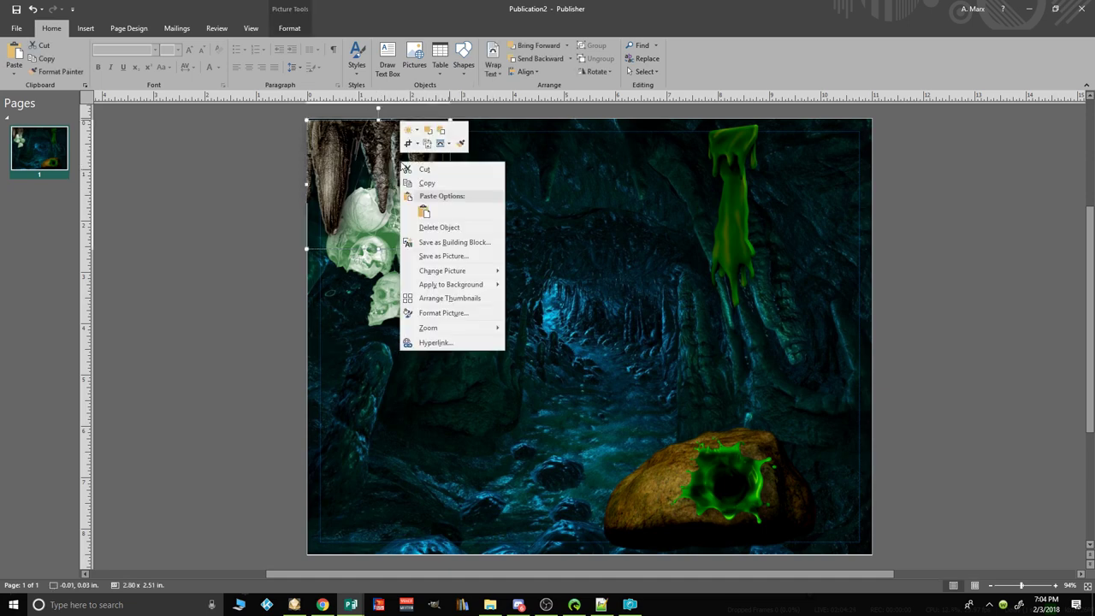
{"action": "left_click", "coordinate": [445, 183]}
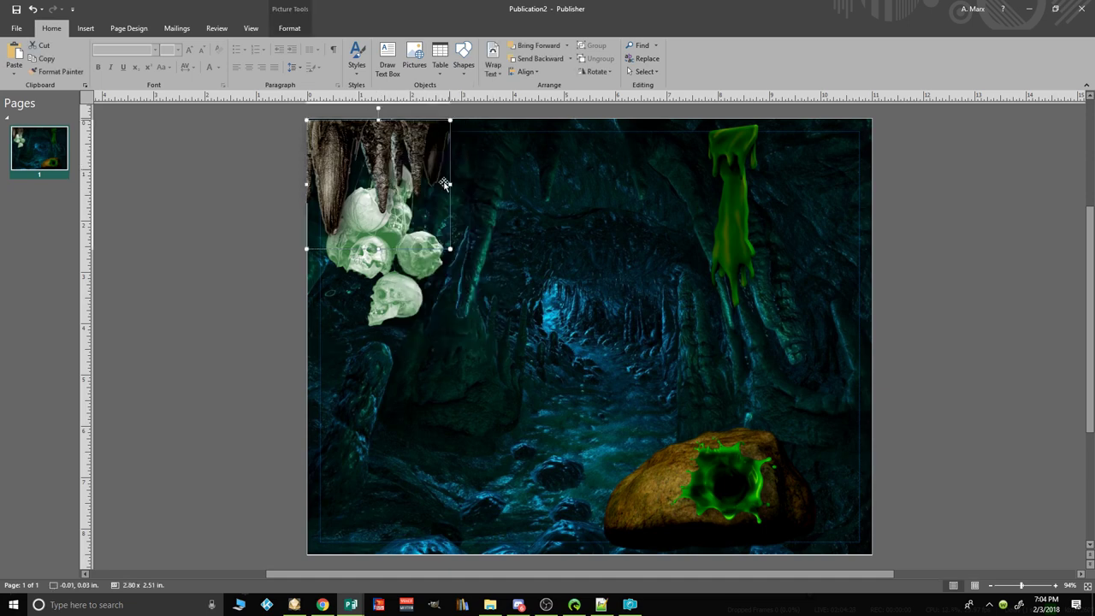
{"action": "right_click", "coordinate": [575, 230]}
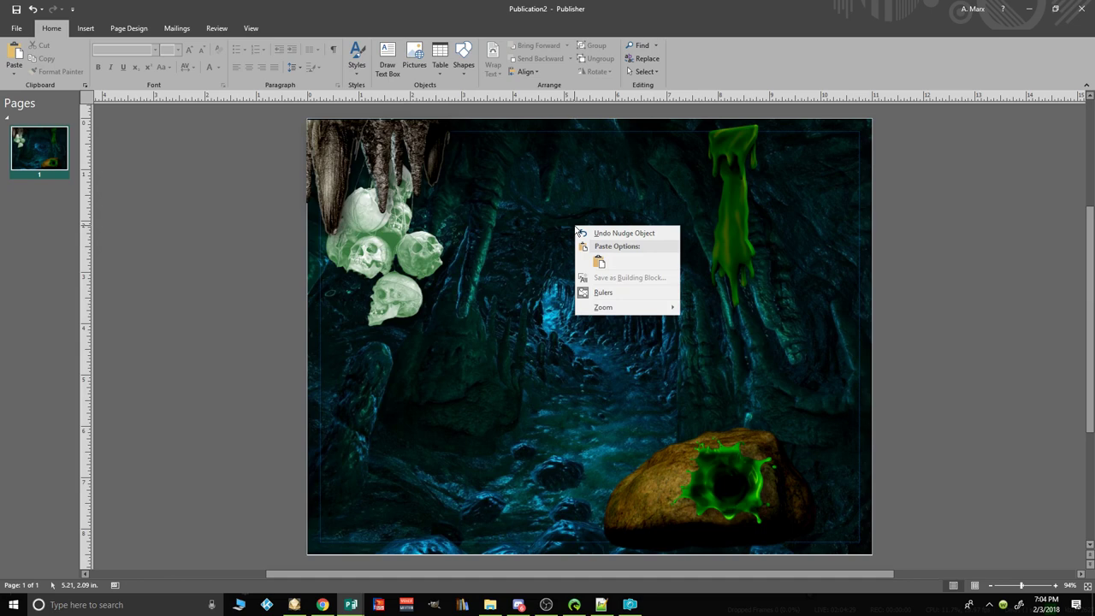
{"action": "right_click", "coordinate": [986, 213]}
{"action": "left_click", "coordinate": [1008, 248]}
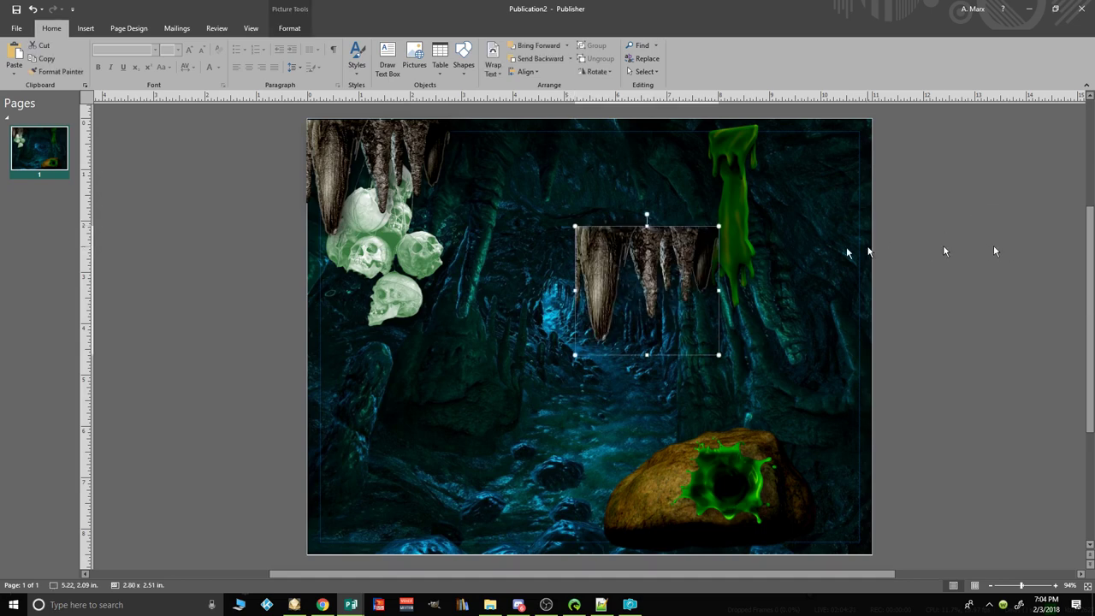
{"action": "left_click_drag", "start_coordinate": [638, 242], "coordinate": [980, 249]}
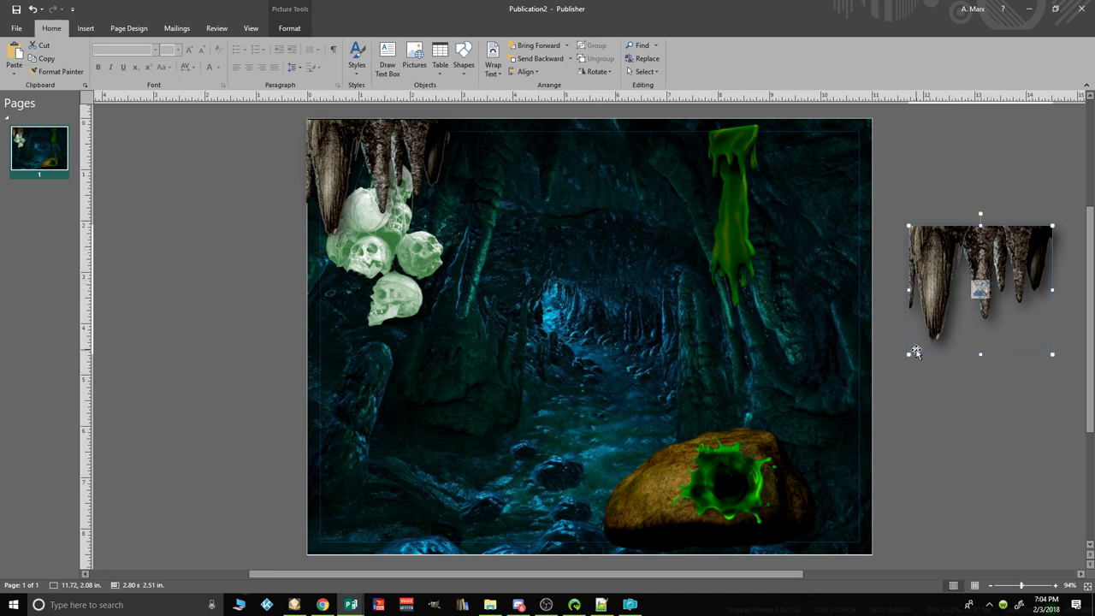
Step: Flip the stalactite copy upside down, move it to the page's lower-right corner over the boulder and enlarge it to about 3.19 x 2.86 in
{"action": "left_click_drag", "start_coordinate": [909, 354], "coordinate": [930, 116]}
{"action": "left_click_drag", "start_coordinate": [1014, 205], "coordinate": [827, 521]}
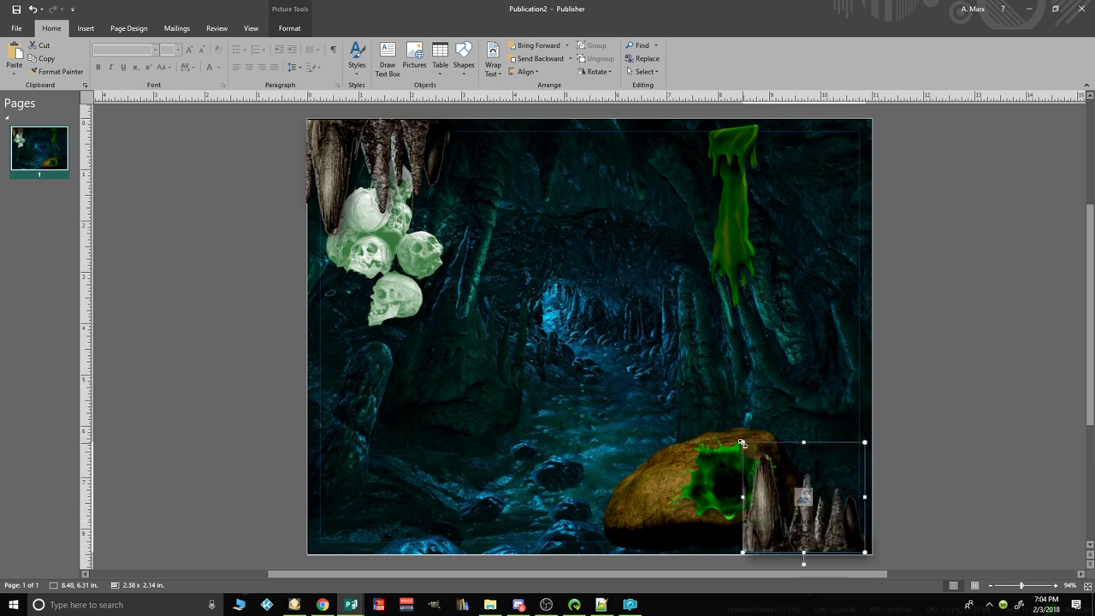
{"action": "left_click_drag", "start_coordinate": [741, 441], "coordinate": [702, 405]}
{"action": "left_click_drag", "start_coordinate": [726, 495], "coordinate": [750, 497]}
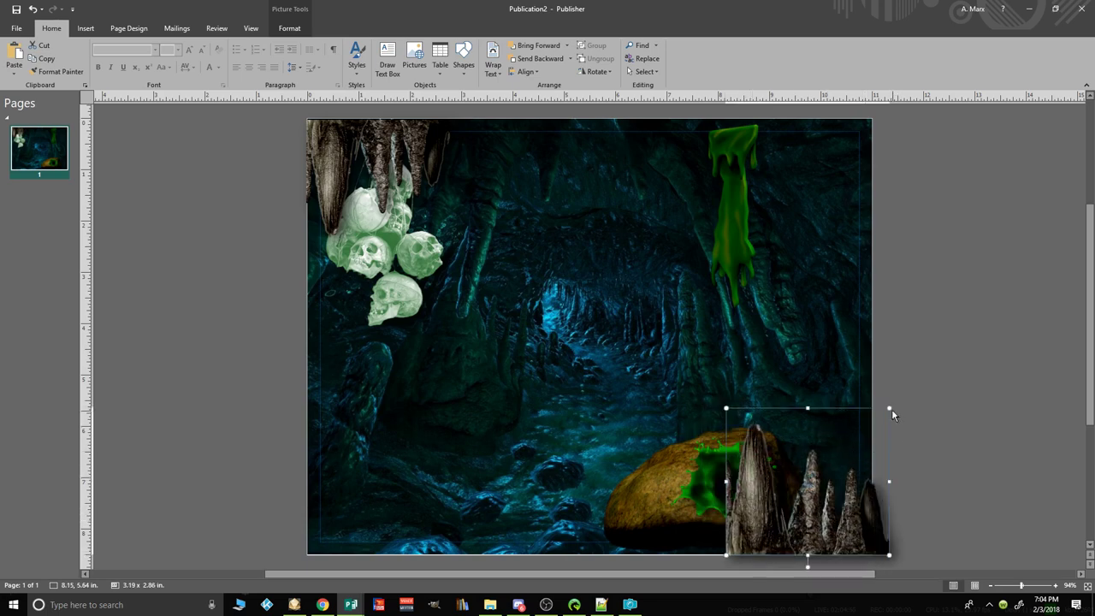
Step: Shrink the upturned stalagmites to about 2.00 x 1.79 in and fit them into the page's lower-right corner beside the slime splash
{"action": "left_click_drag", "start_coordinate": [890, 409], "coordinate": [860, 434]}
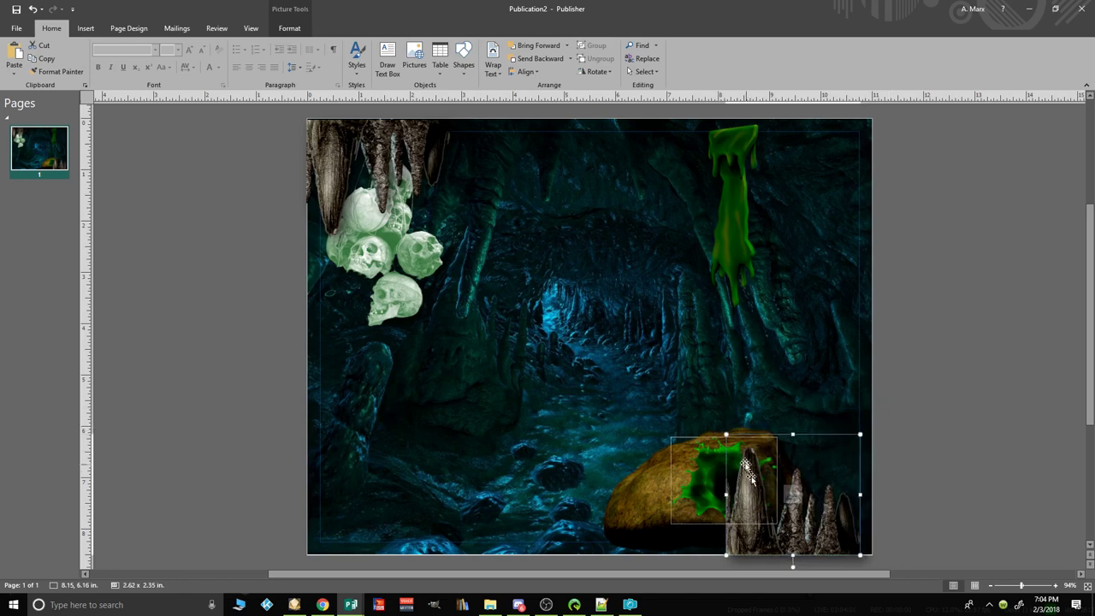
{"action": "left_click_drag", "start_coordinate": [727, 434], "coordinate": [759, 490]}
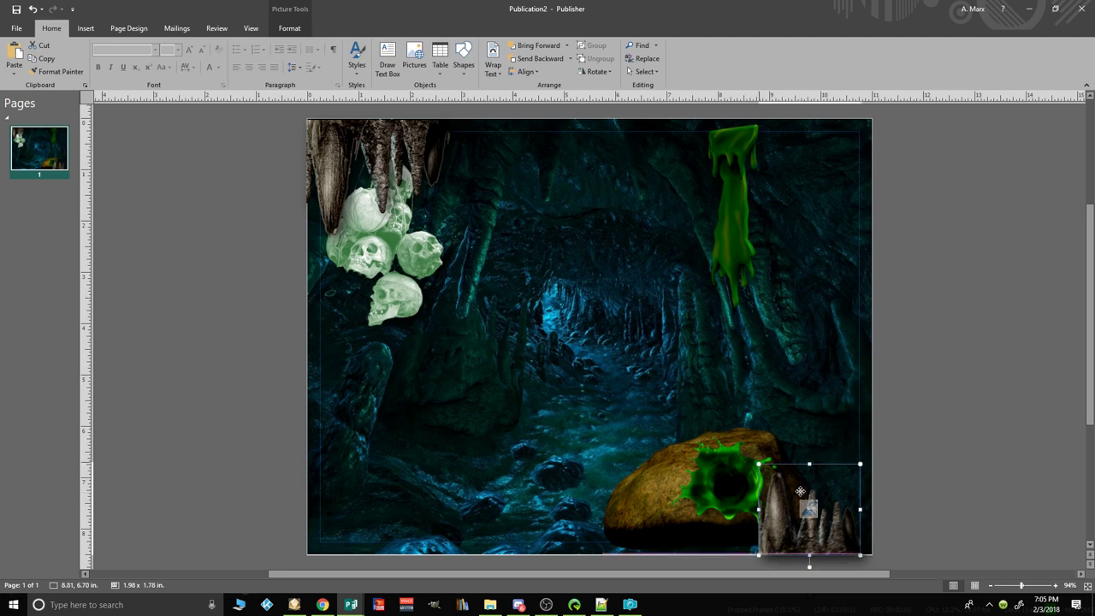
{"action": "left_click_drag", "start_coordinate": [802, 490], "coordinate": [808, 488]}
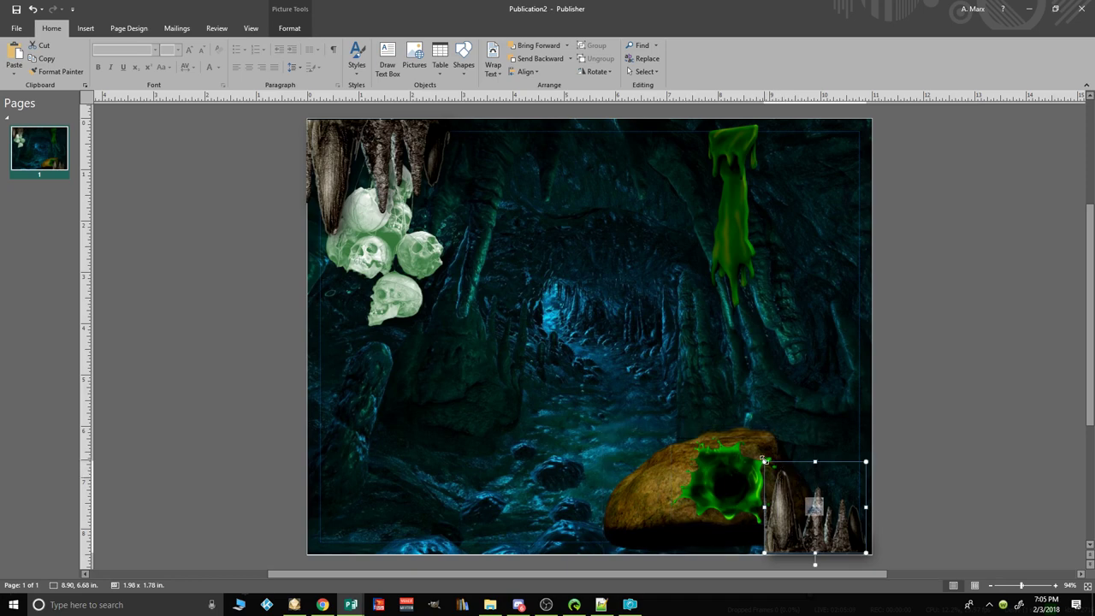
{"action": "mouse_move", "coordinate": [765, 461]}
{"action": "left_mouse_down"}
{"action": "mouse_move", "coordinate": [751, 448]}
{"action": "mouse_move", "coordinate": [763, 461]}
{"action": "left_mouse_up"}
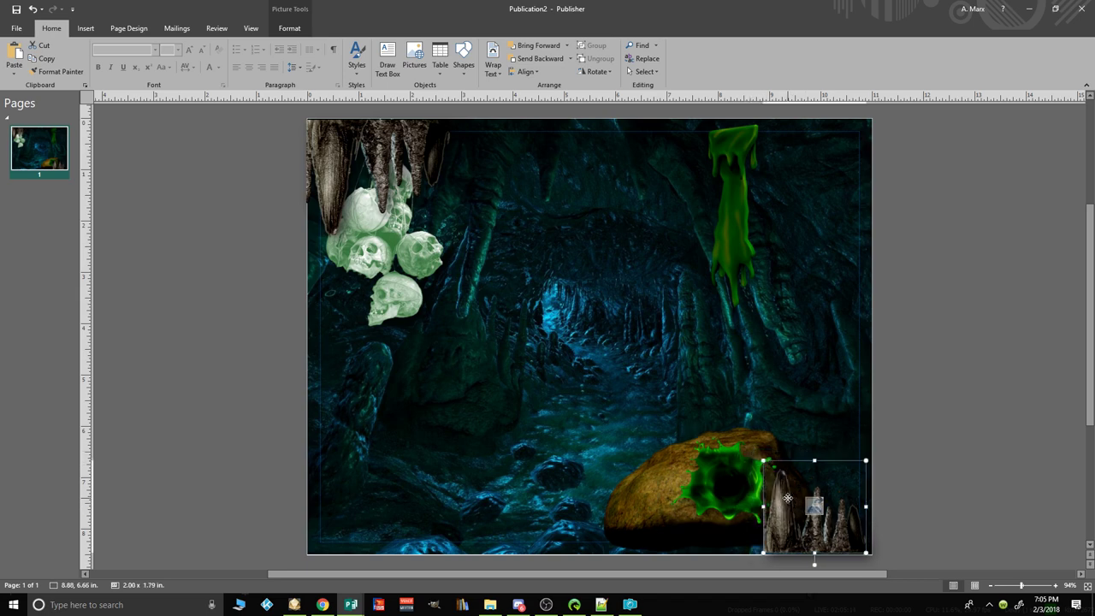
Step: Duplicate the lower-right stalagmites and paste the copy in the empty area to the right of the page
{"action": "right_click", "coordinate": [787, 498]}
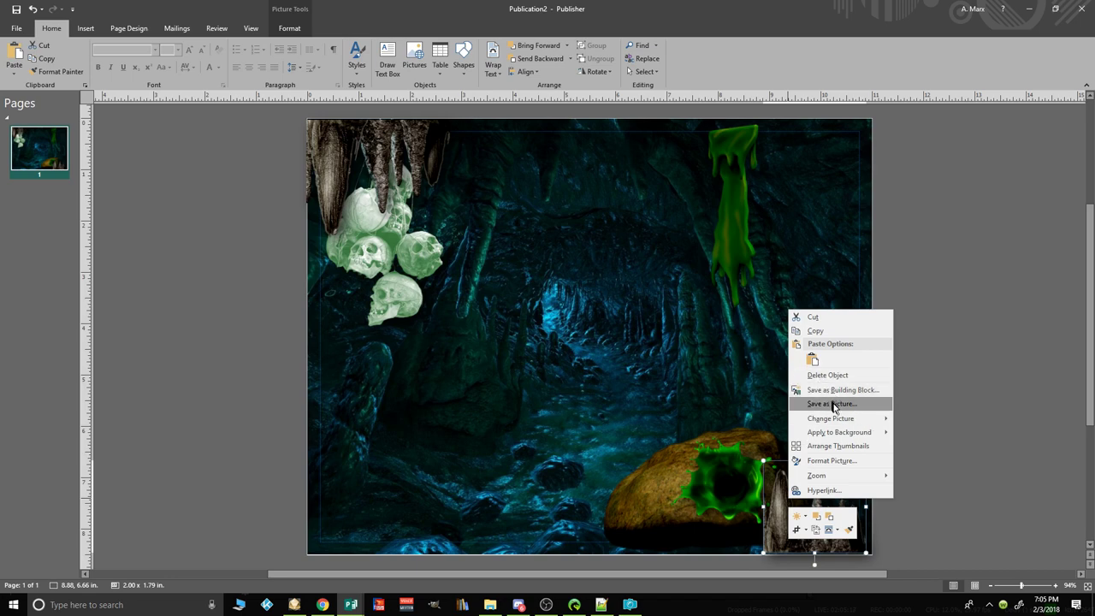
{"action": "key", "text": "Escape"}
{"action": "right_click", "coordinate": [940, 301]}
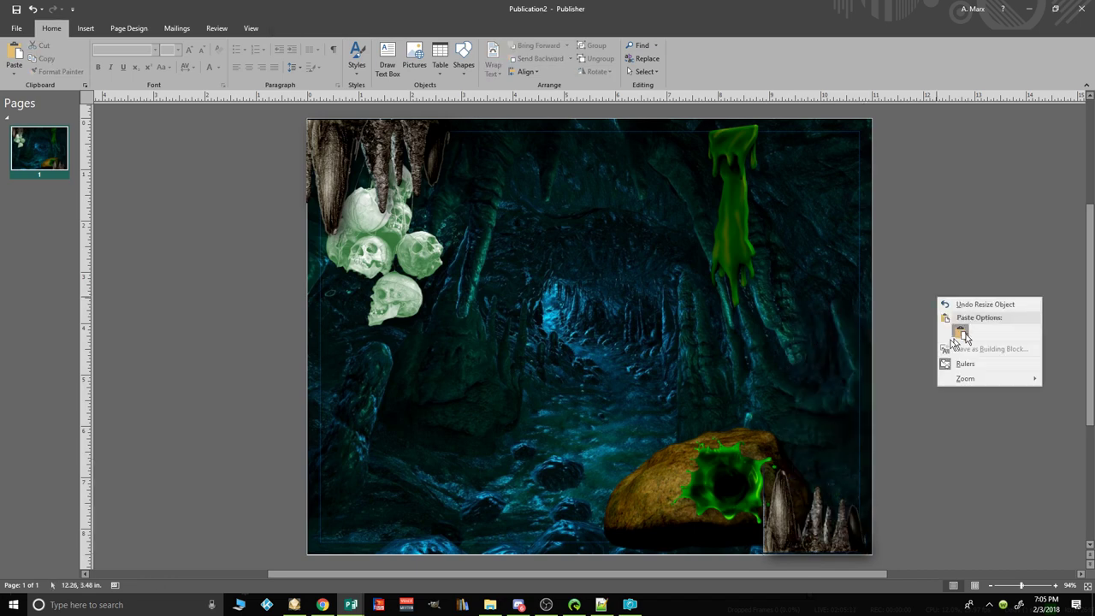
{"action": "left_click", "coordinate": [961, 333]}
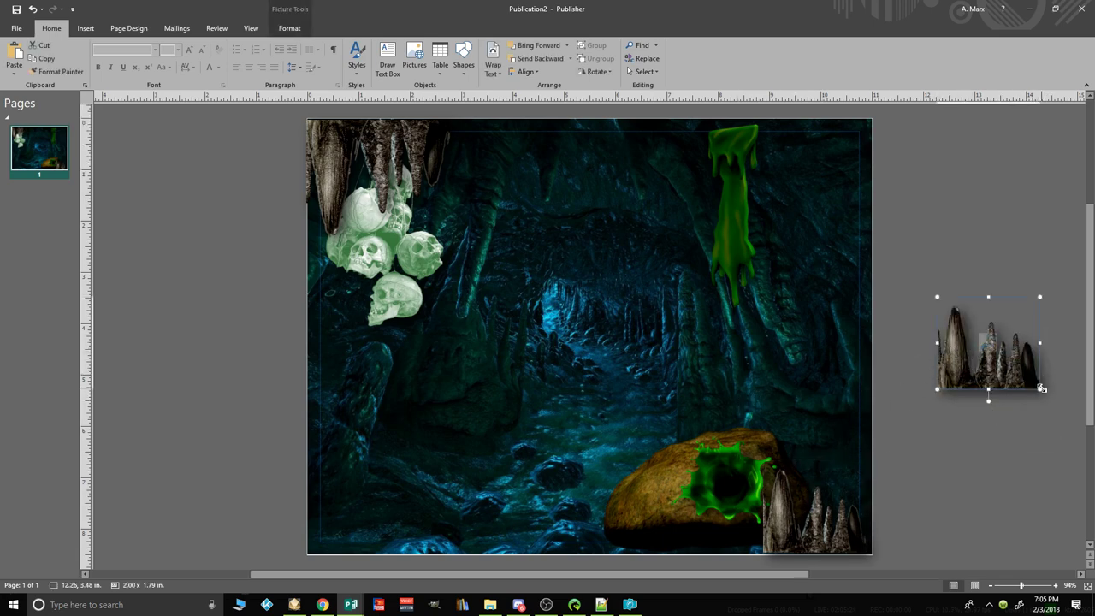
Step: Mirror the stalagmite copy horizontally, place it in the page's lower-left corner and enlarge it to about 2.92 x 2.62 in
{"action": "left_click_drag", "start_coordinate": [1037, 388], "coordinate": [392, 528]}
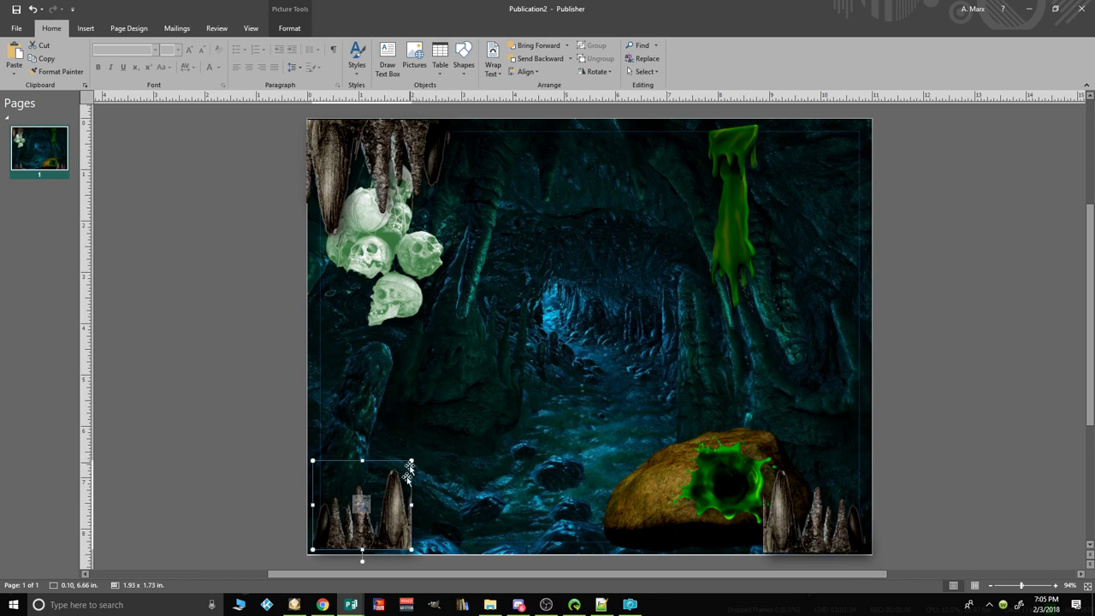
{"action": "left_click_drag", "start_coordinate": [412, 551], "coordinate": [440, 566]}
{"action": "left_click_drag", "start_coordinate": [361, 475], "coordinate": [358, 437]}
{"action": "left_click_drag", "start_coordinate": [356, 438], "coordinate": [363, 447]}
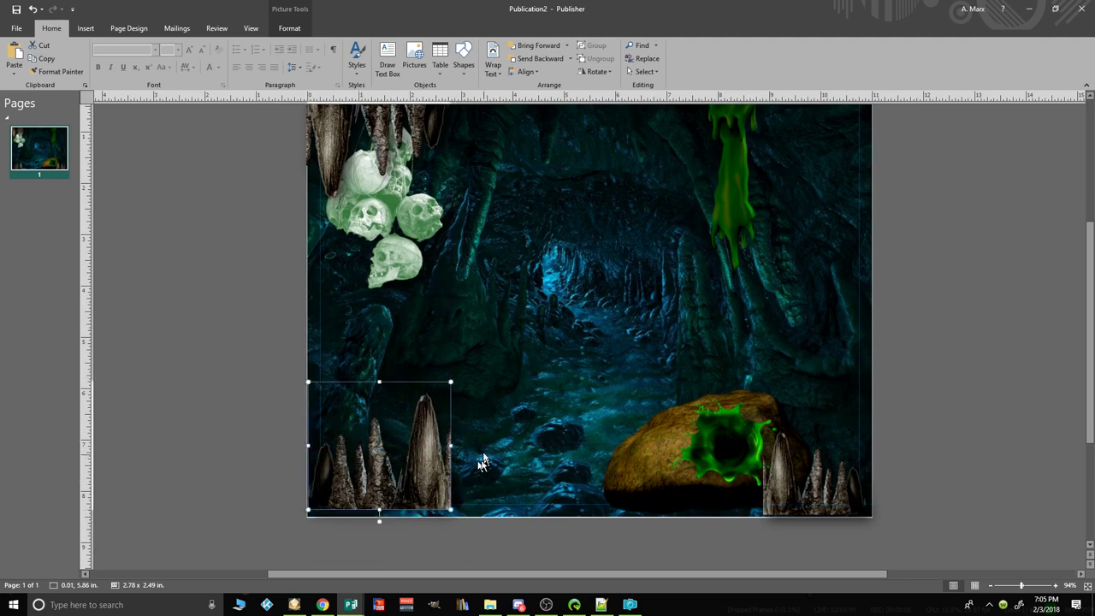
{"action": "left_click_drag", "start_coordinate": [450, 512], "coordinate": [458, 518]}
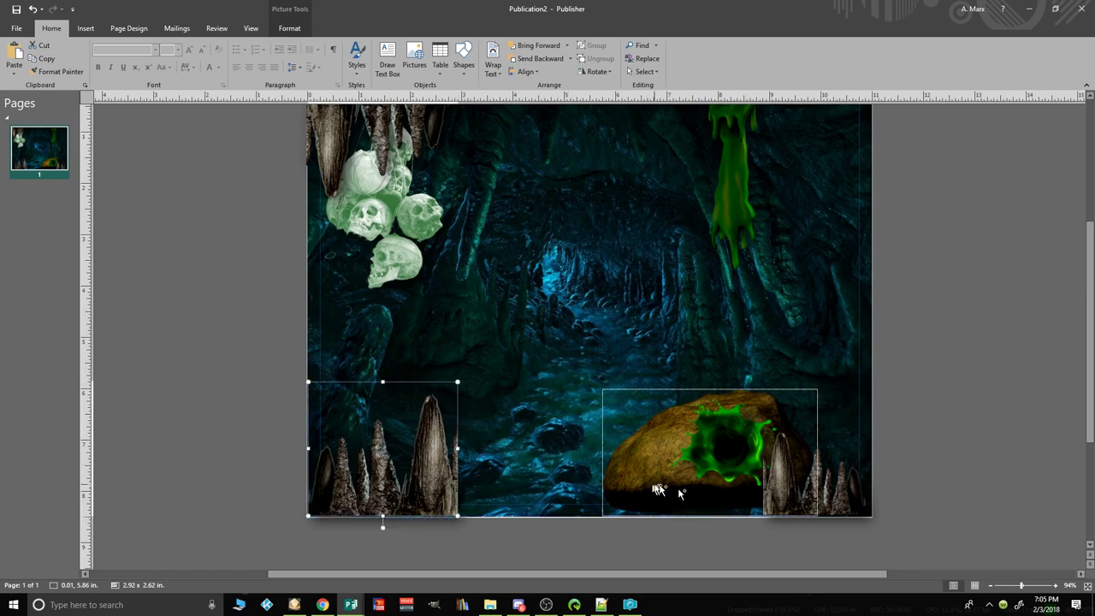
Step: Move the mirrored stalagmites in front of the boulder, next to the lower-right stalagmites, and shrink them to about 1.98 x 1.78 in
{"action": "left_click", "coordinate": [774, 488]}
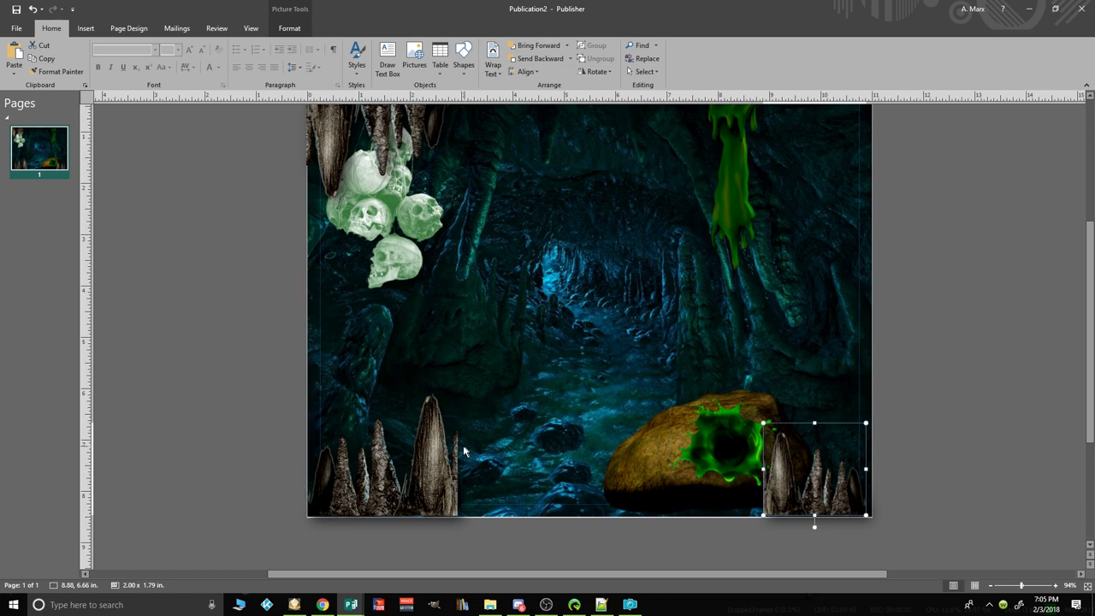
{"action": "left_click_drag", "start_coordinate": [363, 458], "coordinate": [684, 452]}
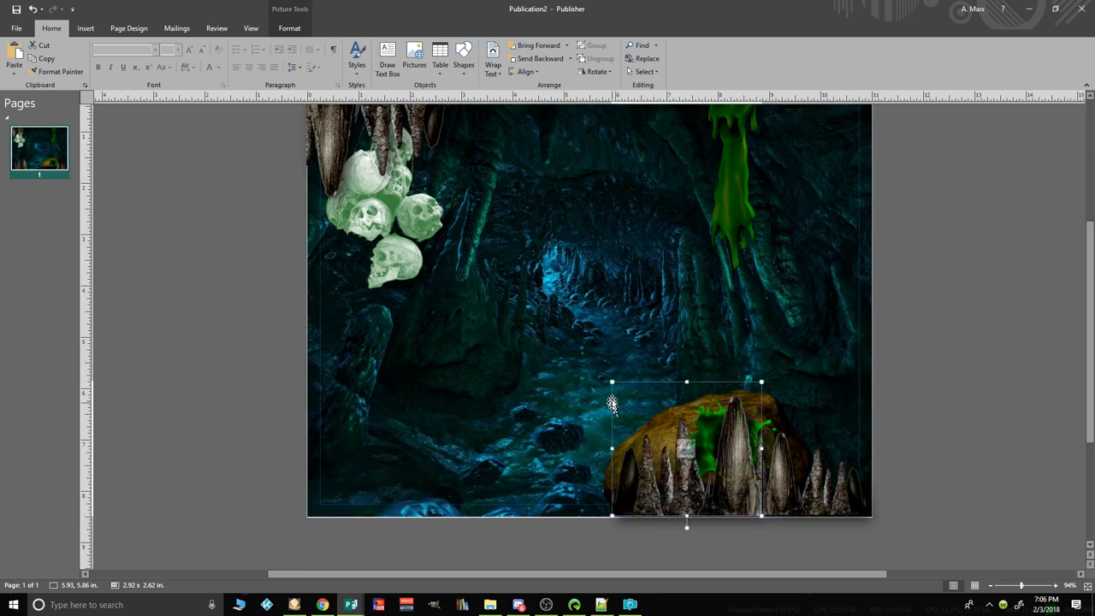
{"action": "left_click_drag", "start_coordinate": [609, 385], "coordinate": [691, 465]}
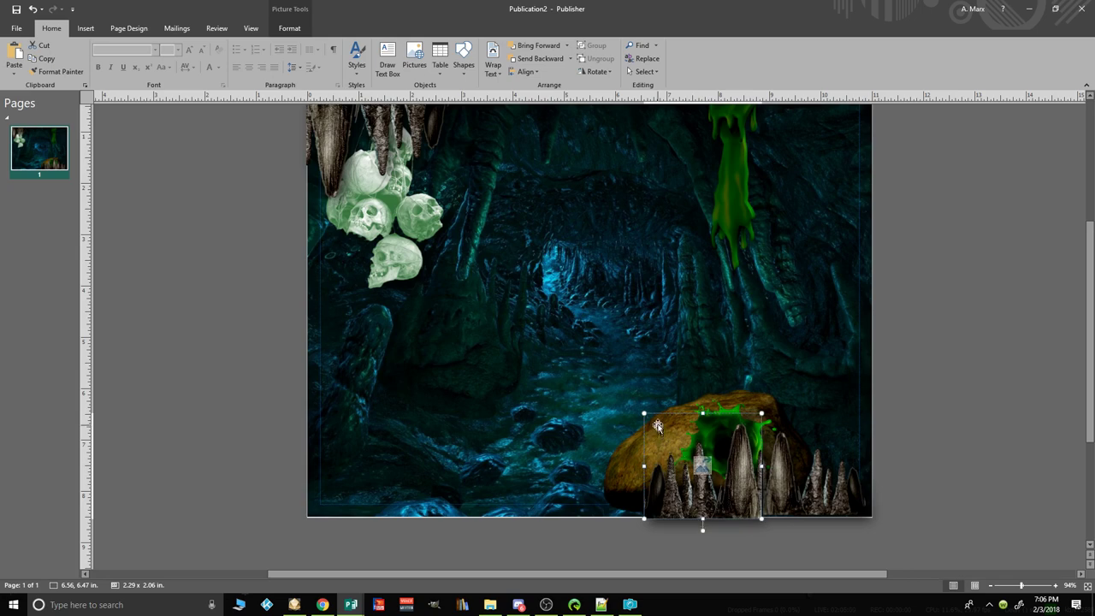
{"action": "left_click_drag", "start_coordinate": [648, 413], "coordinate": [659, 426]}
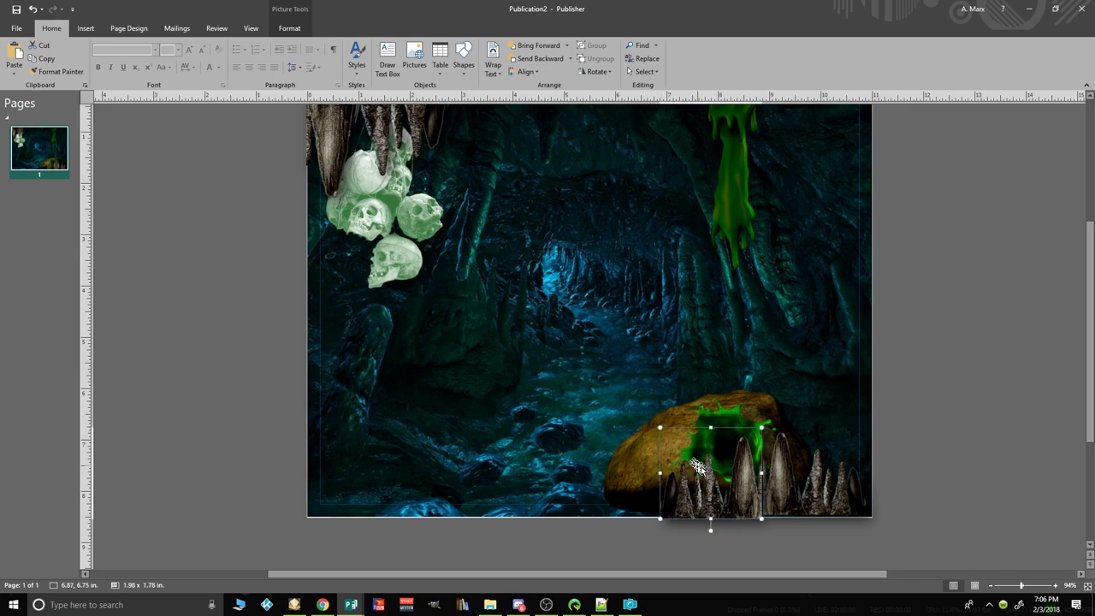
Step: Nudge the two stalagmite pictures so they meet side by side with their bases on the page's bottom edge
{"action": "left_click_drag", "start_coordinate": [710, 474], "coordinate": [791, 473]}
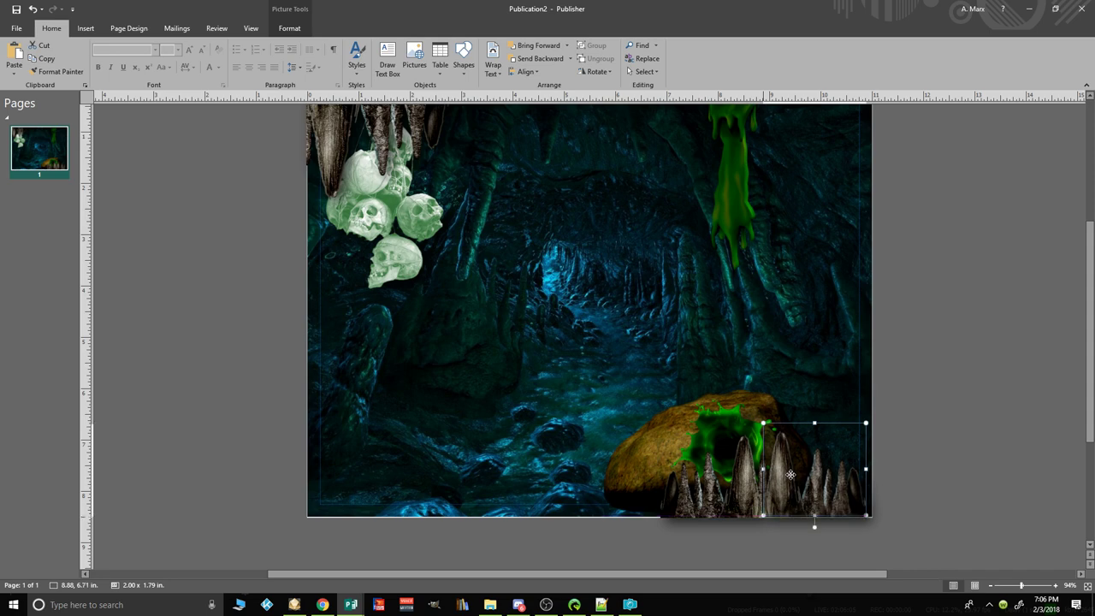
{"action": "left_click", "coordinate": [907, 445]}
{"action": "left_click", "coordinate": [688, 469]}
{"action": "left_click", "coordinate": [941, 484]}
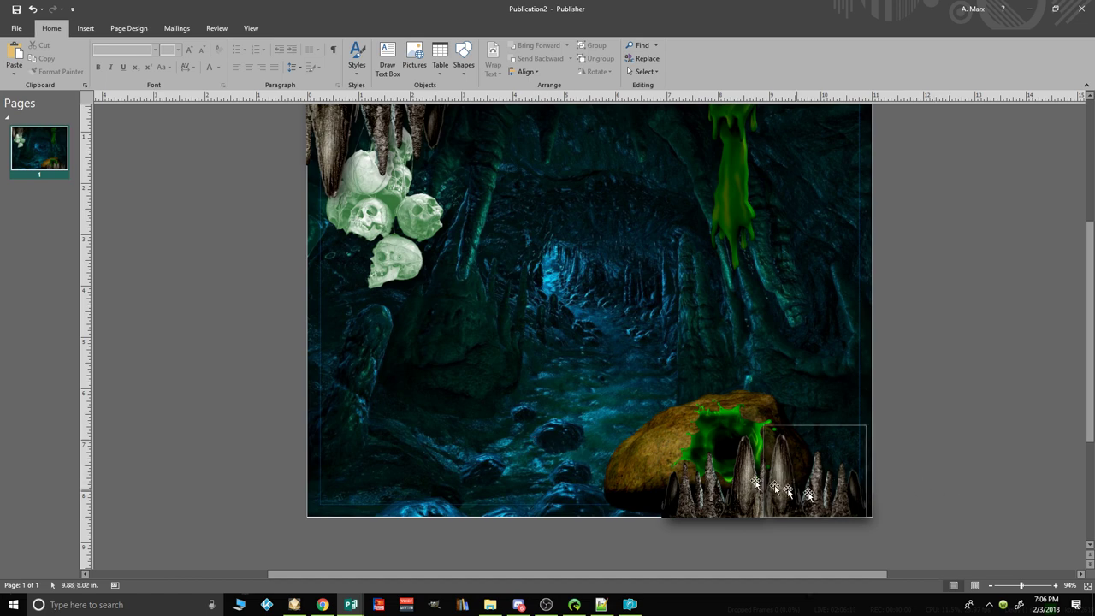
Step: Enlarge the green slime splash on the boulder to about 2.17 x 1.78 in
{"action": "left_click", "coordinate": [692, 417]}
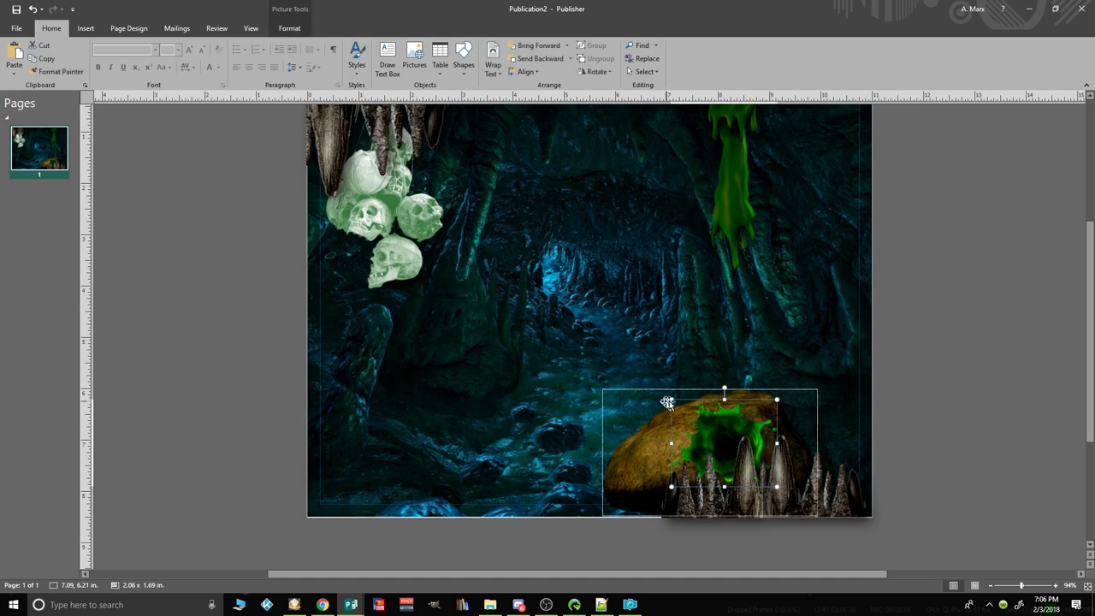
{"action": "left_click_drag", "start_coordinate": [672, 399], "coordinate": [666, 396]}
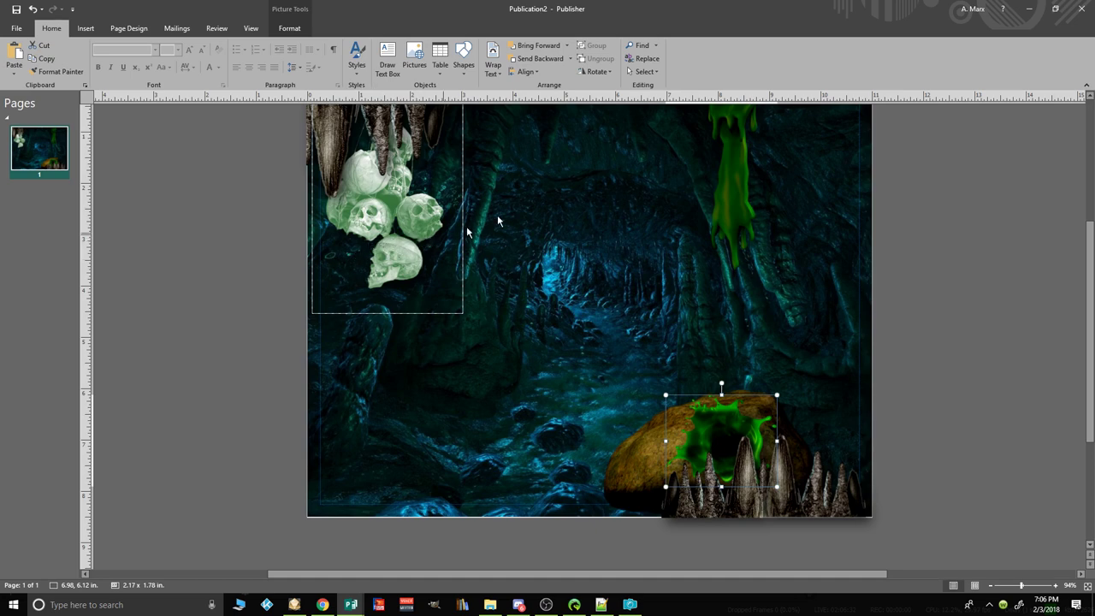
Step: Try the darkest brightness preset with reduced contrast on the skulls picture, and undo the correction
{"action": "left_click", "coordinate": [405, 260]}
{"action": "double_click", "coordinate": [406, 254]}
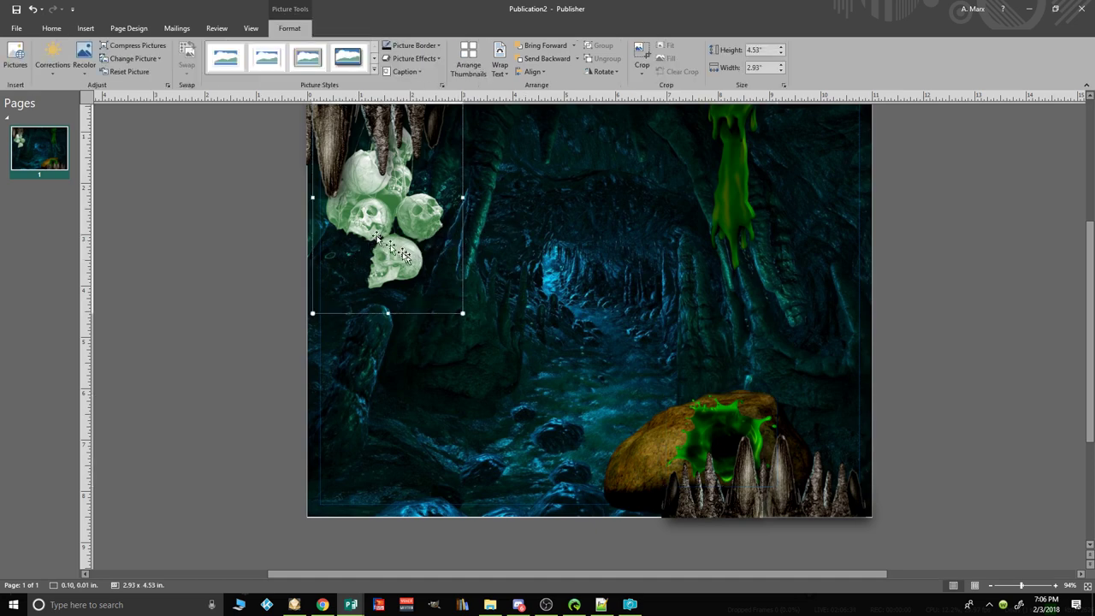
{"action": "left_click", "coordinate": [52, 55]}
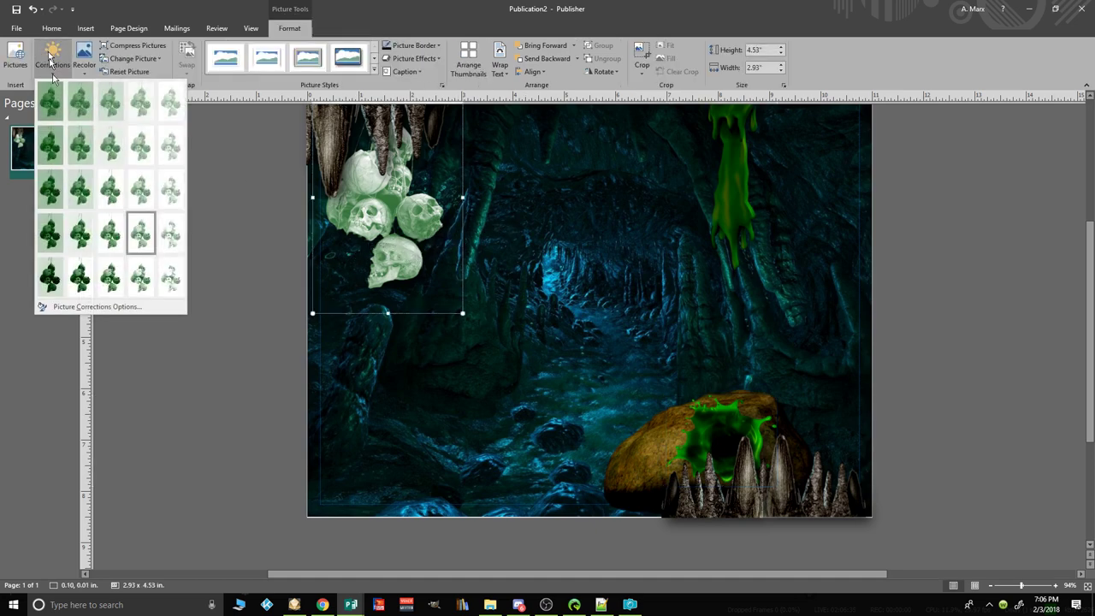
{"action": "left_click", "coordinate": [50, 146]}
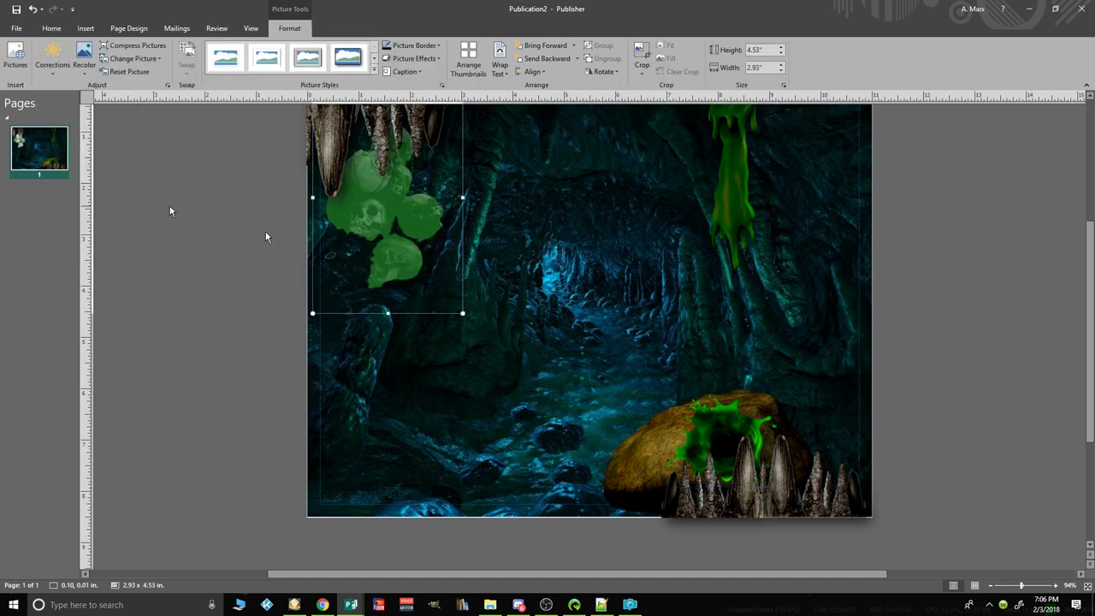
{"action": "left_click", "coordinate": [32, 10]}
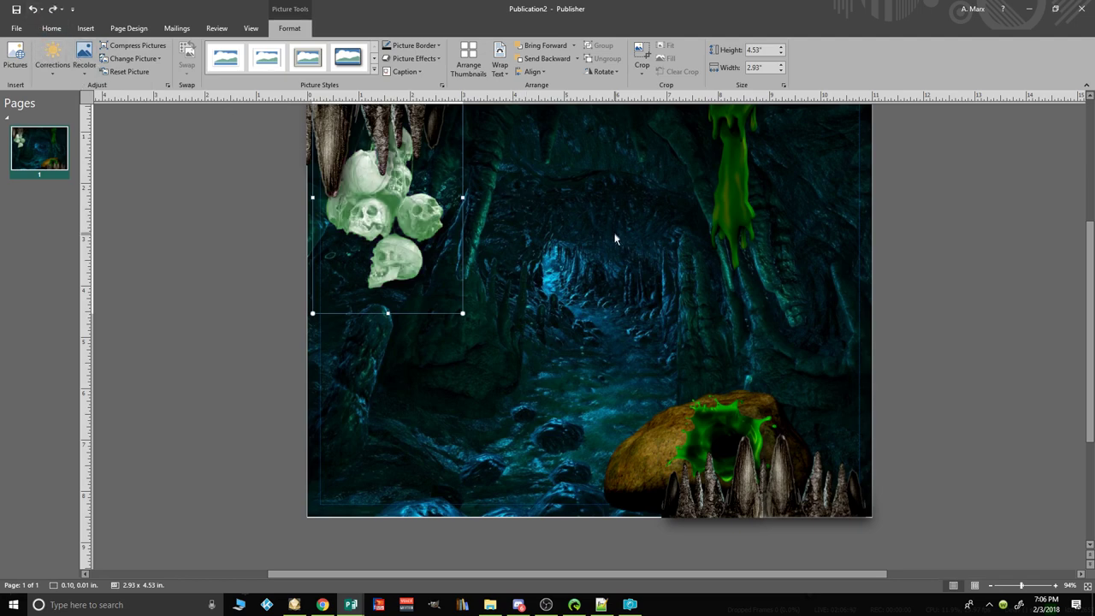
{"action": "left_click", "coordinate": [603, 326]}
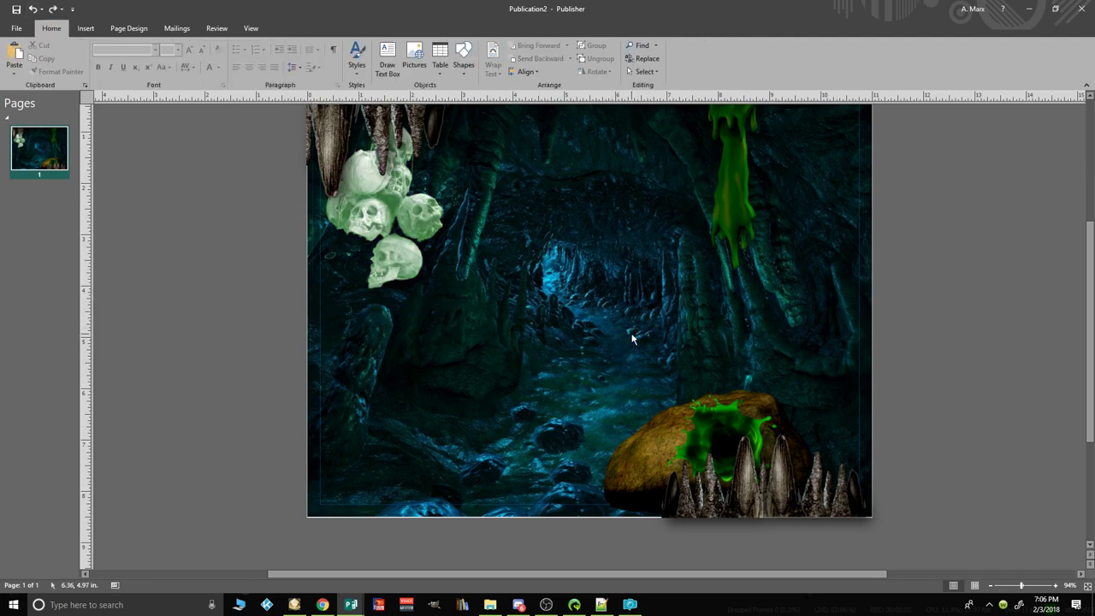
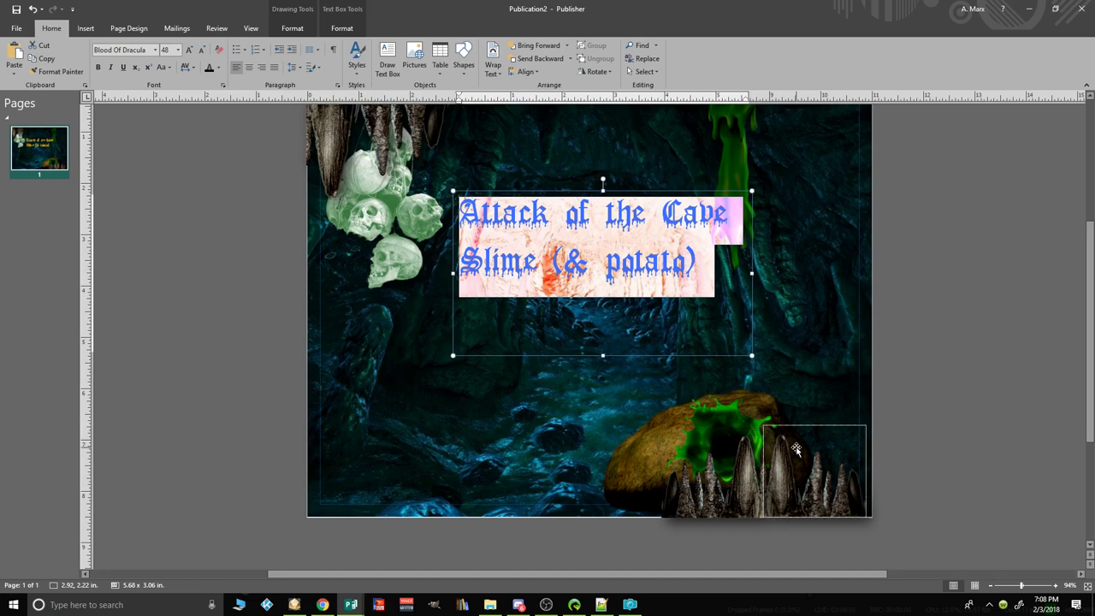
{"action": "left_click", "coordinate": [756, 470]}
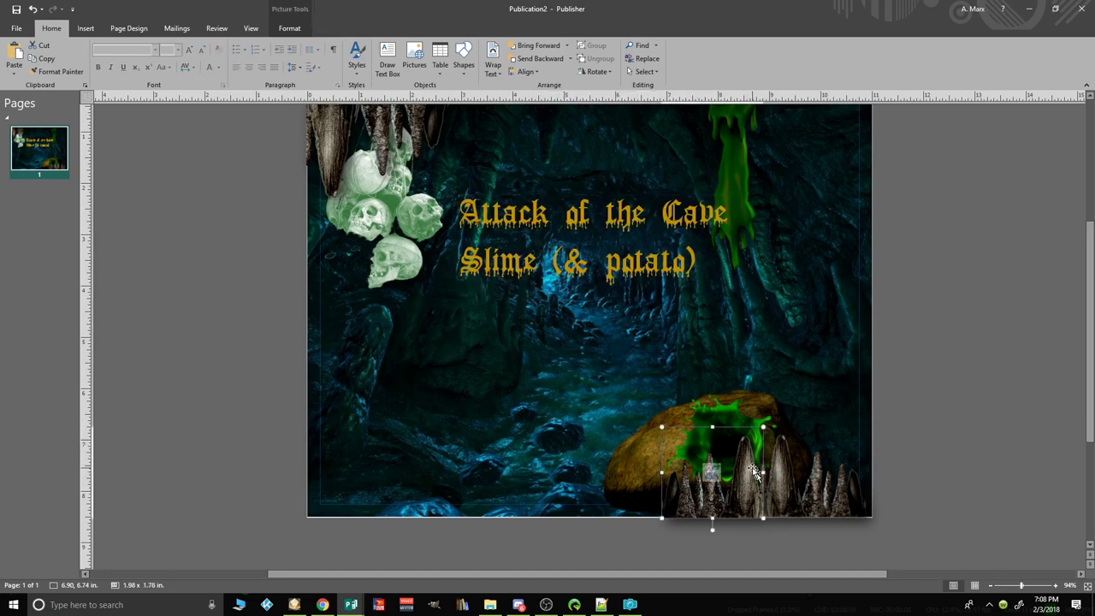
{"action": "left_click_drag", "start_coordinate": [751, 471], "coordinate": [806, 471]}
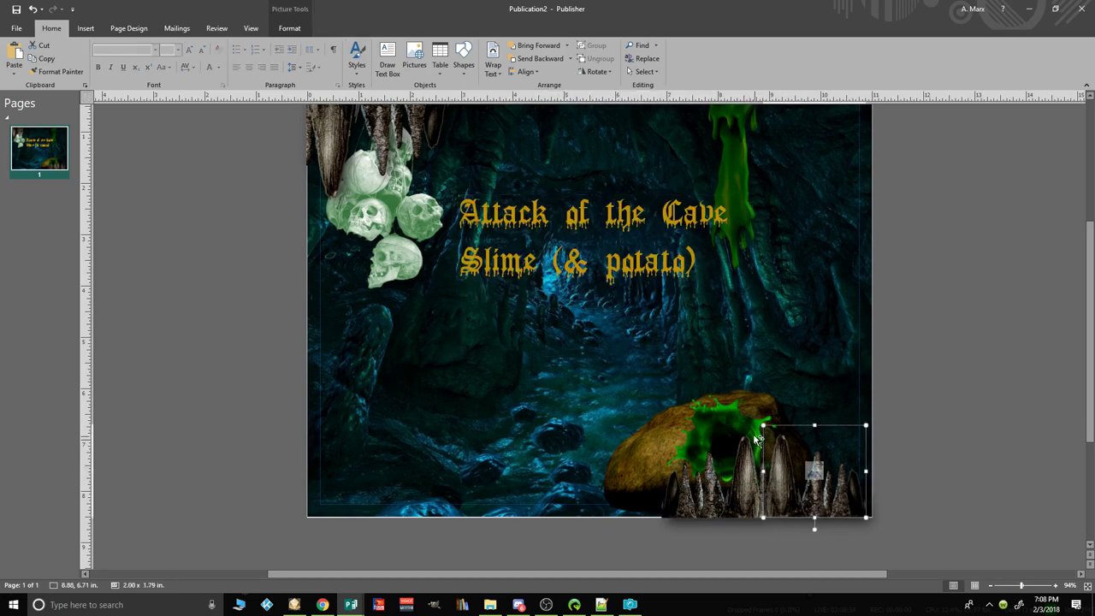
{"action": "left_click", "coordinate": [437, 190]}
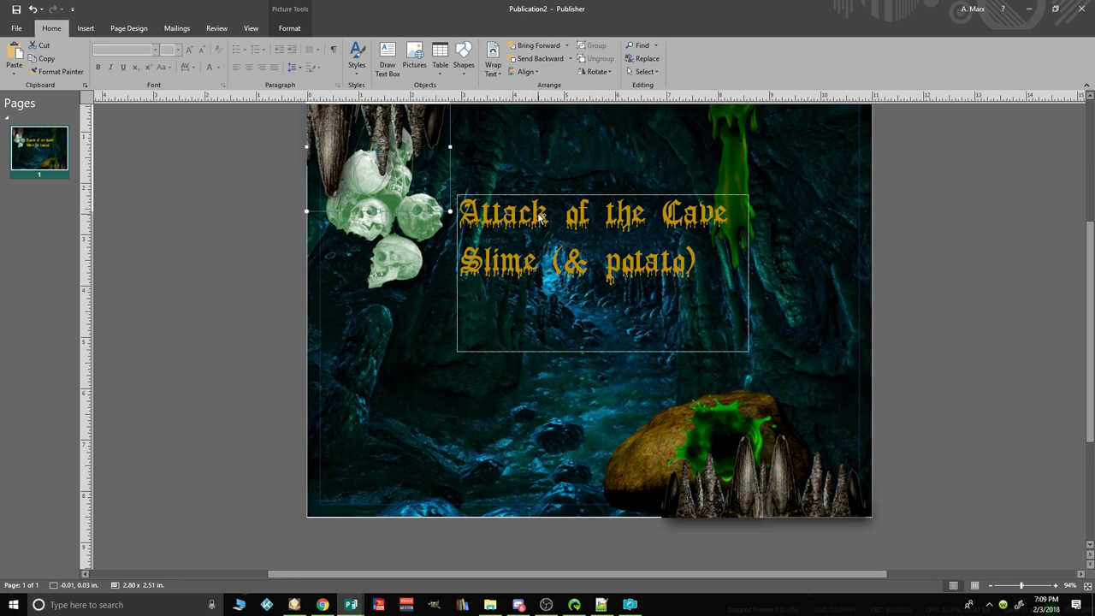
Step: Start exporting the publication as an image with the JPEG File Interchange Format (*.jpg) file type
{"action": "left_click", "coordinate": [16, 30]}
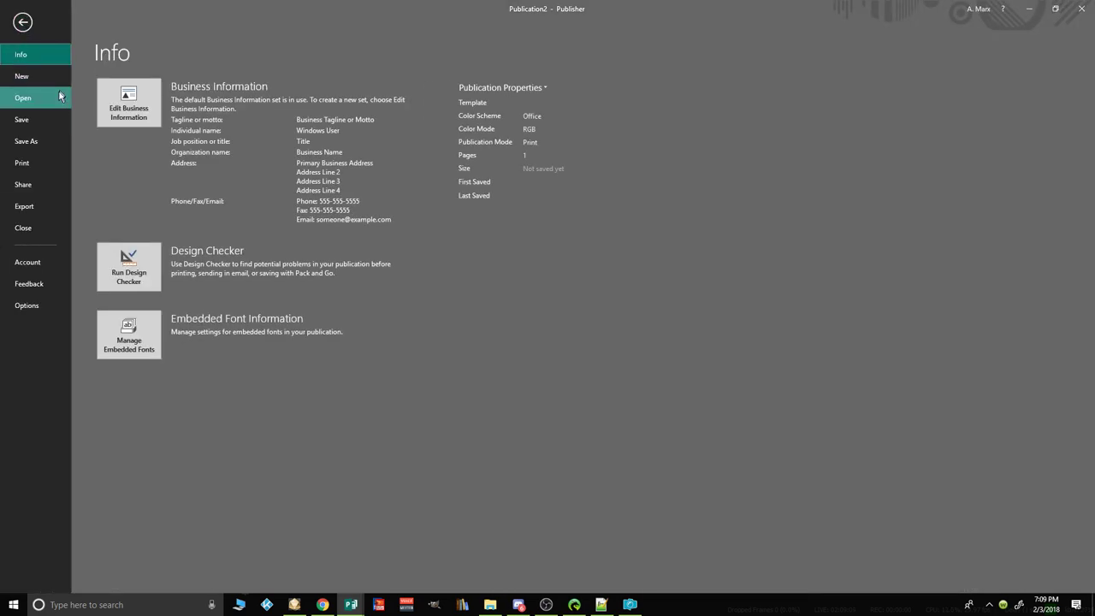
{"action": "left_click", "coordinate": [43, 141]}
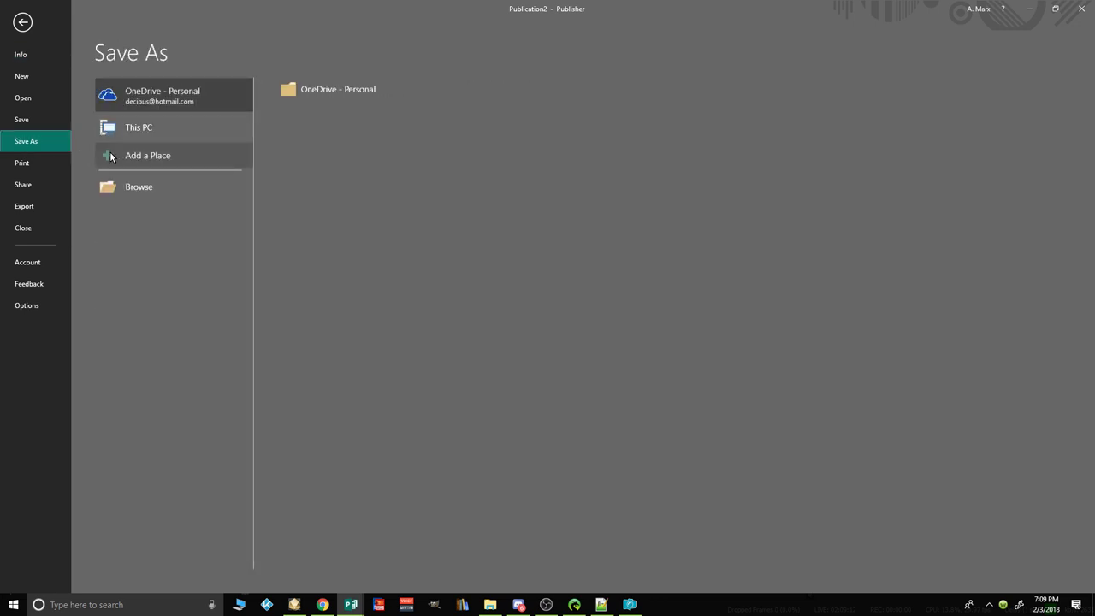
{"action": "left_click", "coordinate": [35, 209]}
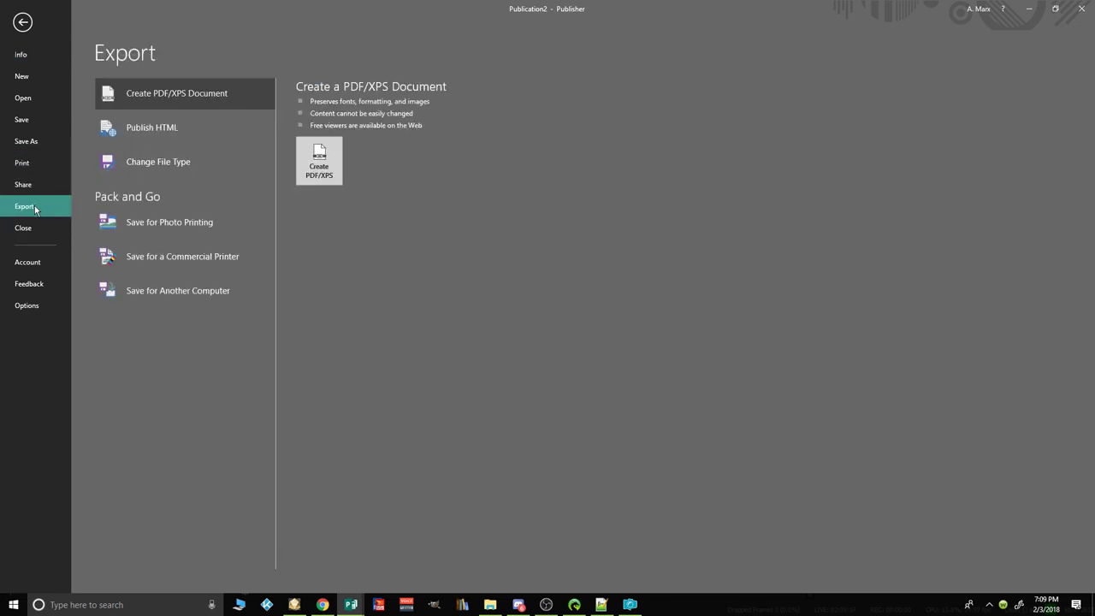
{"action": "left_click", "coordinate": [170, 166]}
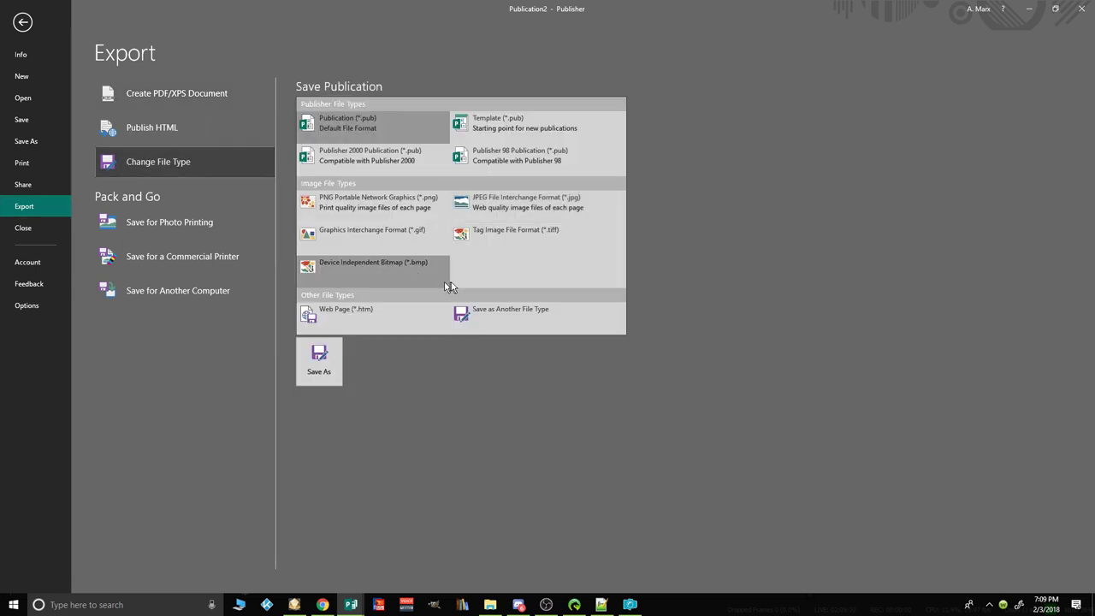
{"action": "left_click", "coordinate": [475, 216]}
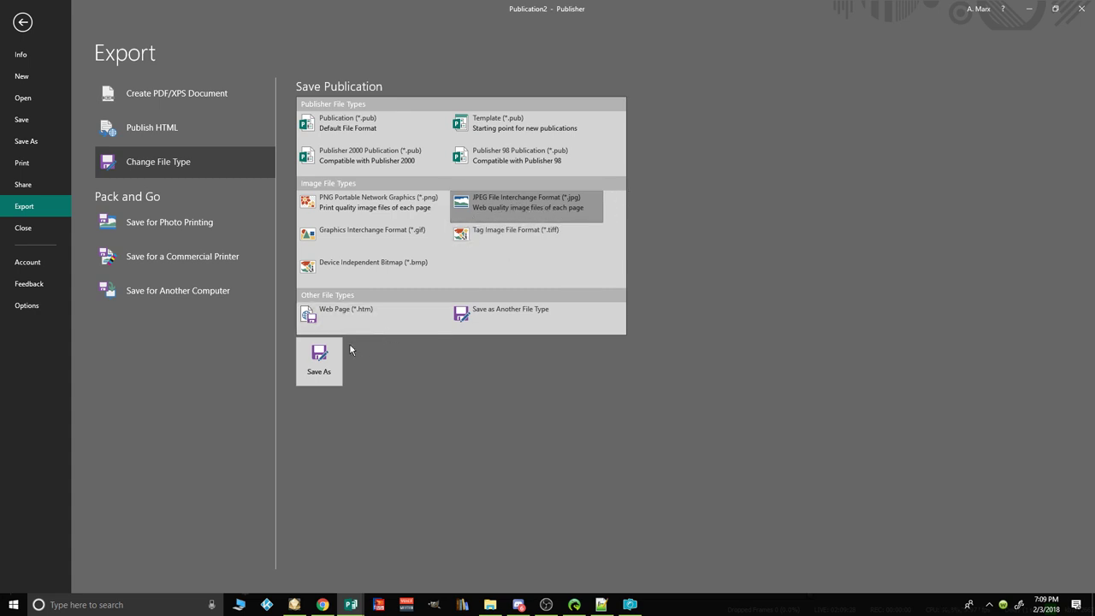
{"action": "left_click", "coordinate": [327, 360]}
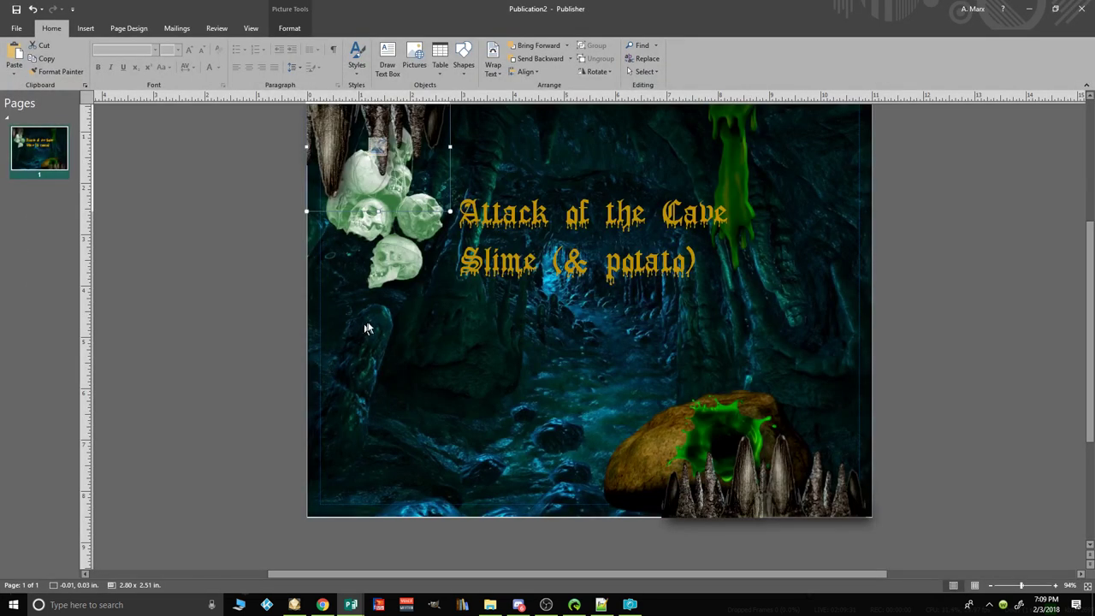
Step: Save the JPEG export to the Desktop under the file name Potato Slime
{"action": "left_click", "coordinate": [16, 10]}
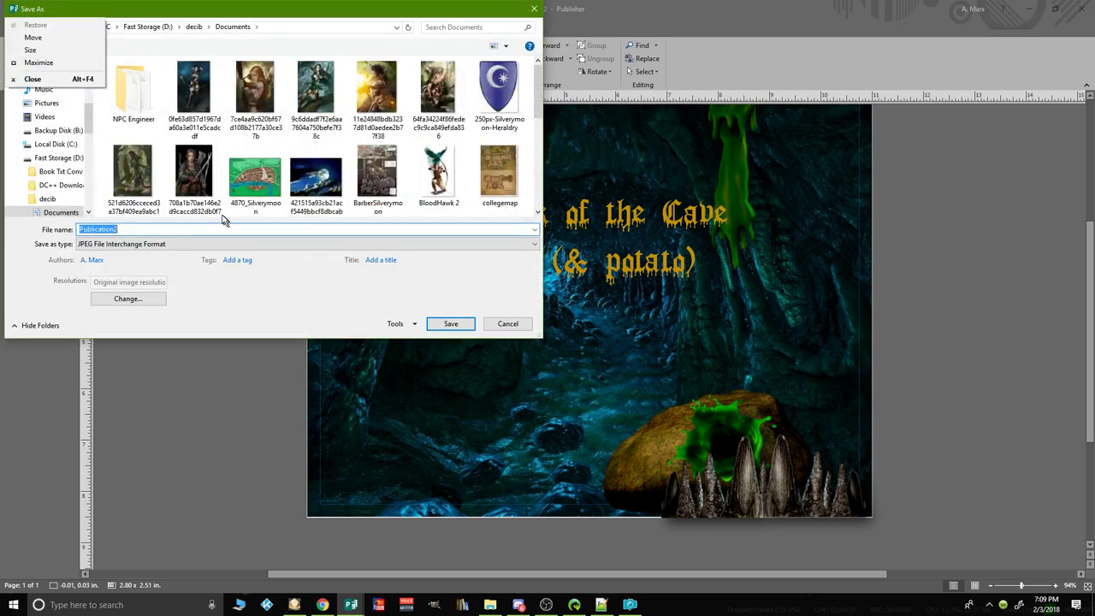
{"action": "left_click", "coordinate": [83, 115]}
{"action": "left_click_drag", "start_coordinate": [87, 114], "coordinate": [89, 70]}
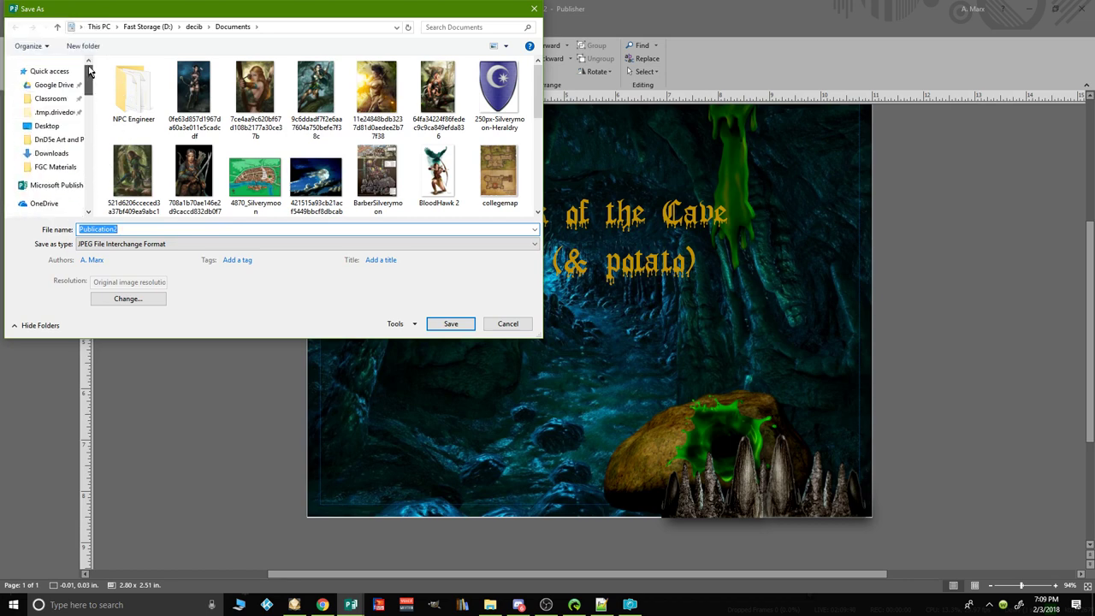
{"action": "left_click", "coordinate": [64, 127]}
{"action": "double_click", "coordinate": [146, 229]}
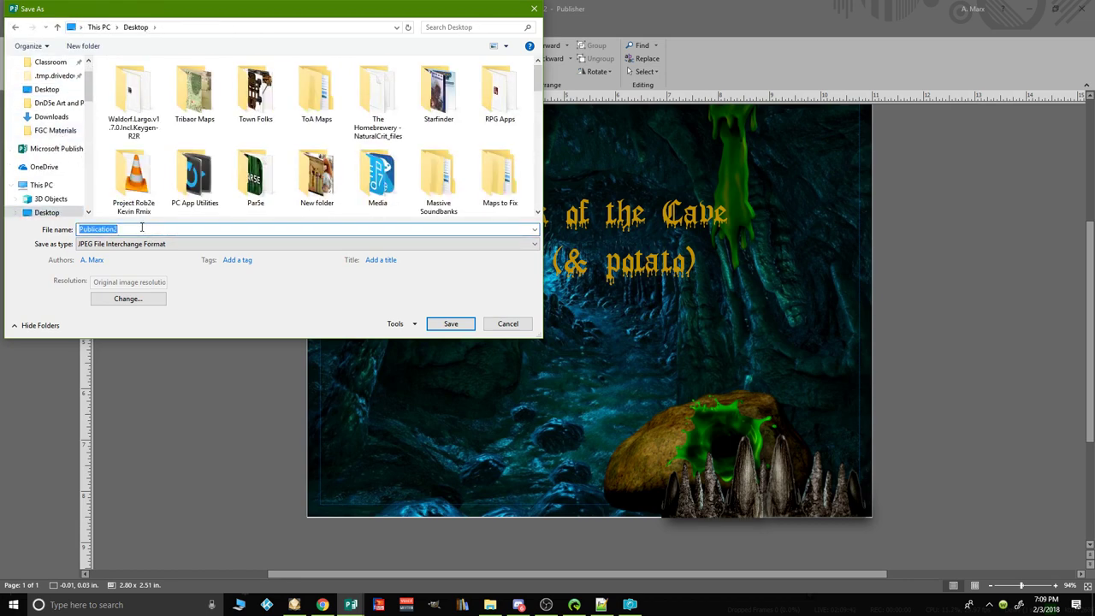
{"action": "type", "text": "Potato Slime"}
{"action": "left_click", "coordinate": [451, 325]}
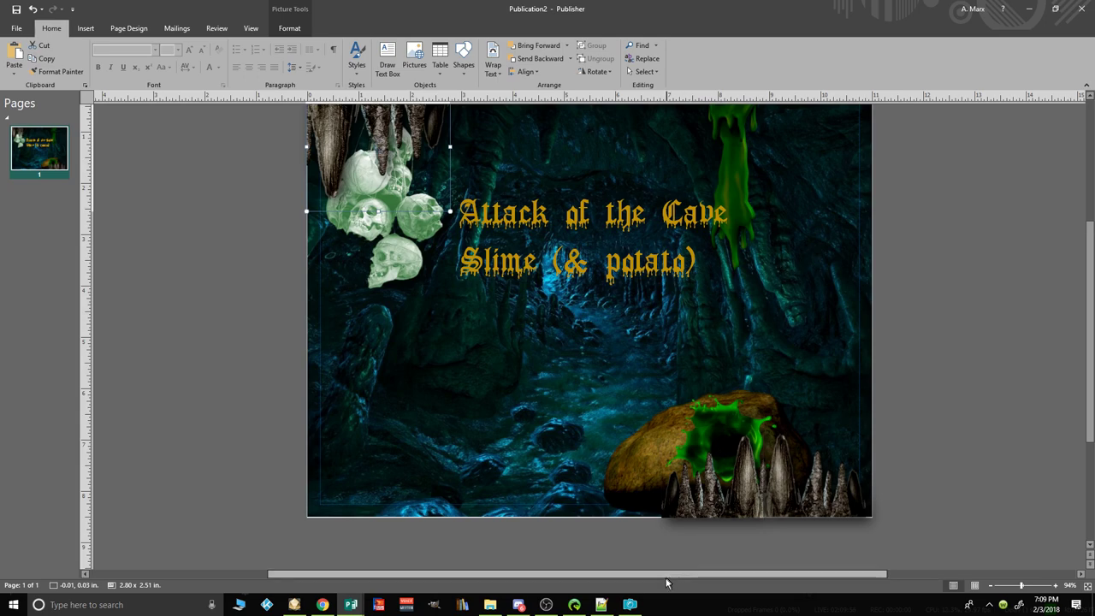
Step: Switch to Corel PaintShop Pro X9 and close the Bag of Skulls image
{"action": "left_click", "coordinate": [632, 607]}
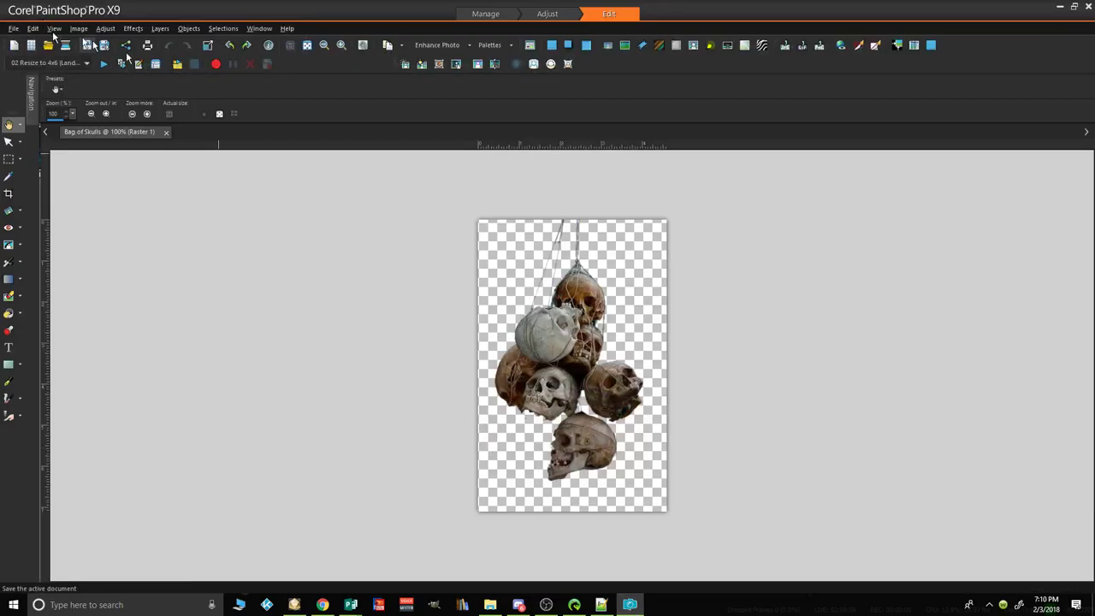
{"action": "left_click", "coordinate": [167, 133]}
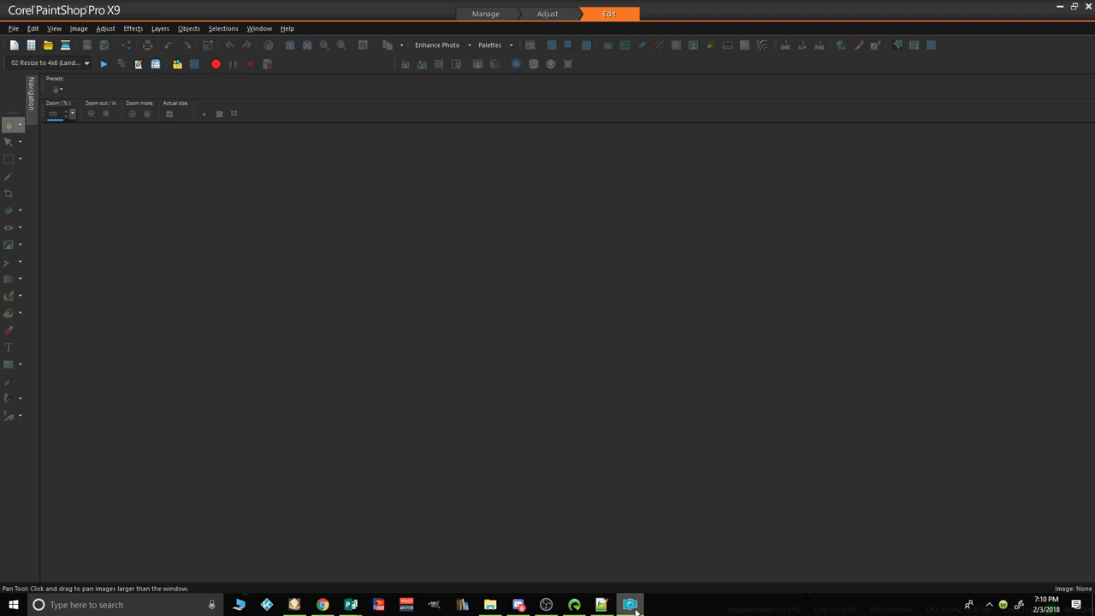
{"action": "mouse_move", "coordinate": [636, 611]}
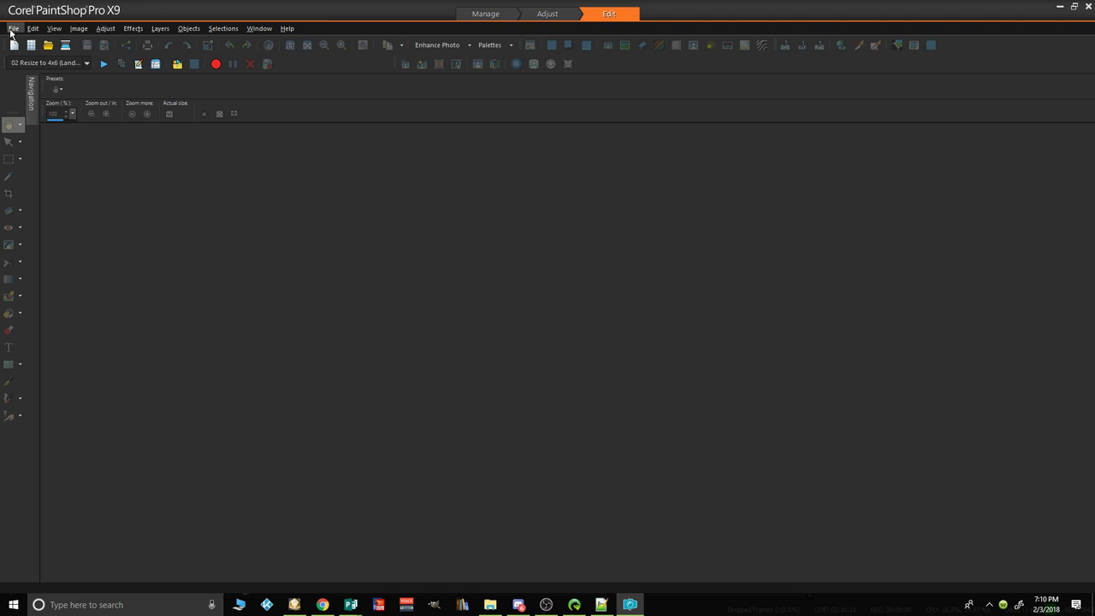
Step: Open the Potato Slime image from the Desktop folder
{"action": "left_click", "coordinate": [14, 28]}
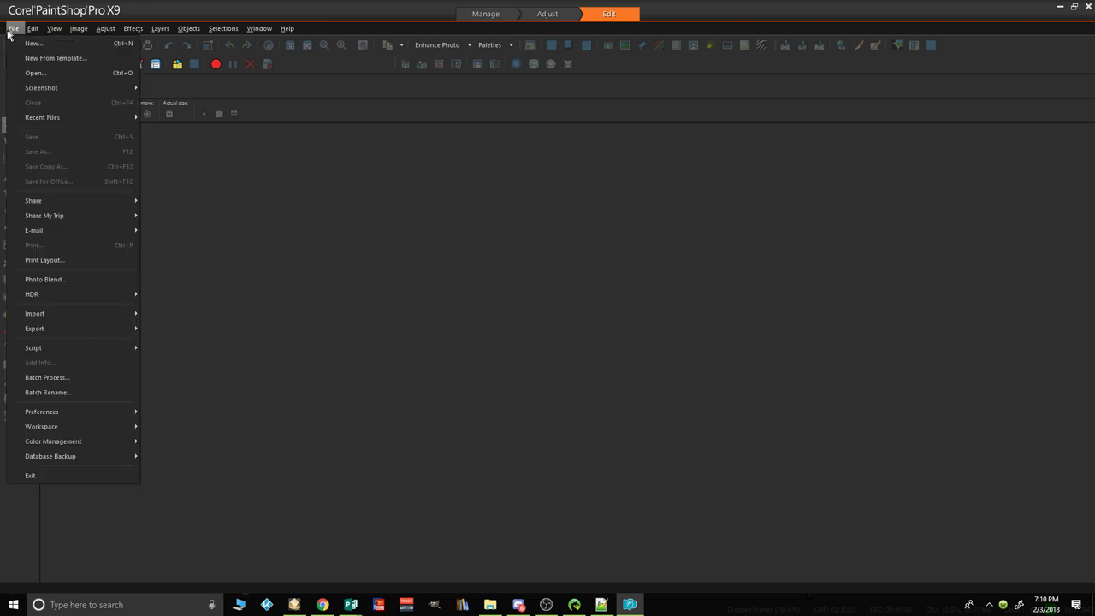
{"action": "left_click", "coordinate": [38, 71]}
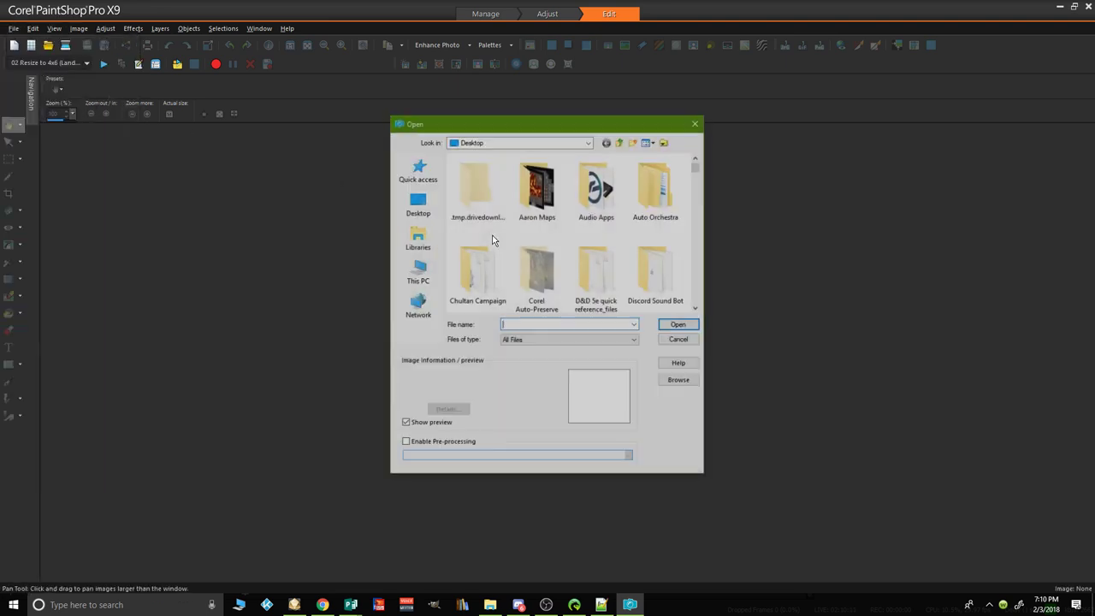
{"action": "left_click", "coordinate": [416, 212]}
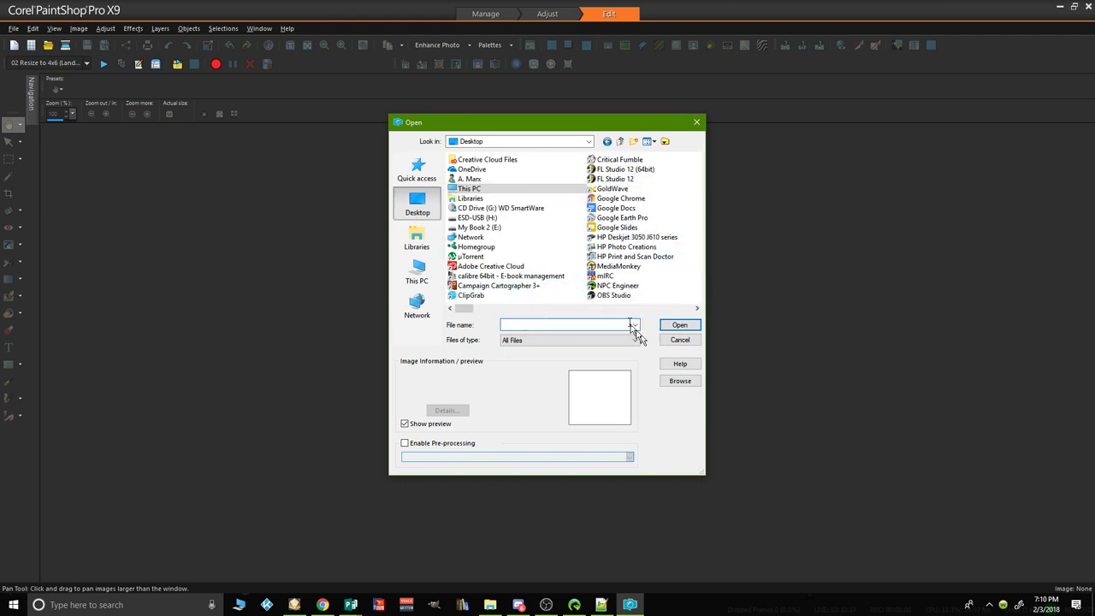
{"action": "scroll", "coordinate": [621, 258], "scroll_direction": "right", "scroll_amount": 3}
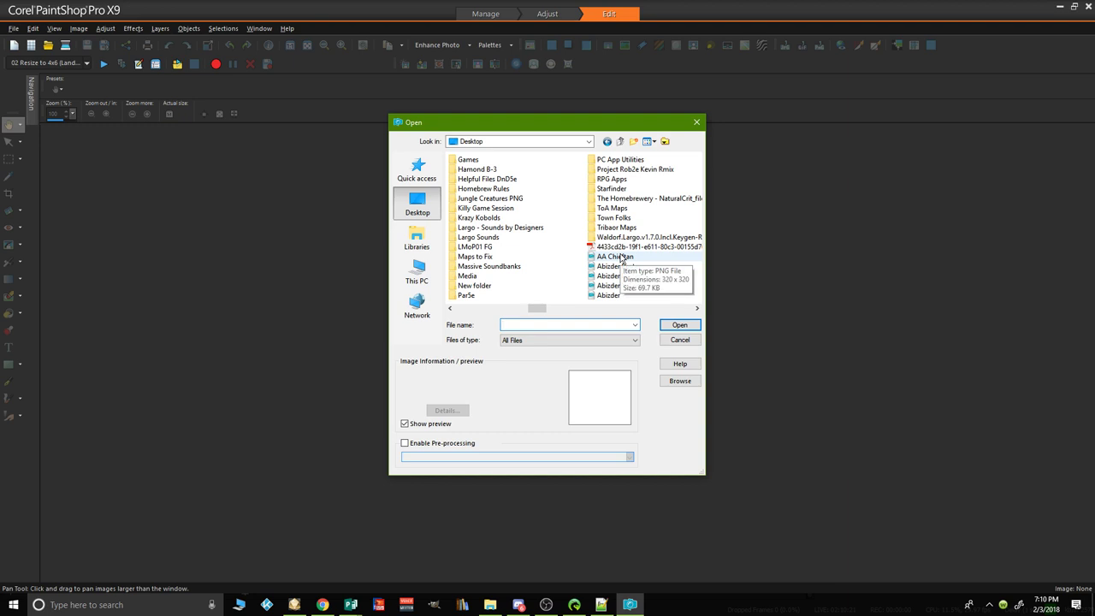
{"action": "scroll", "coordinate": [621, 265], "scroll_direction": "right", "scroll_amount": 1}
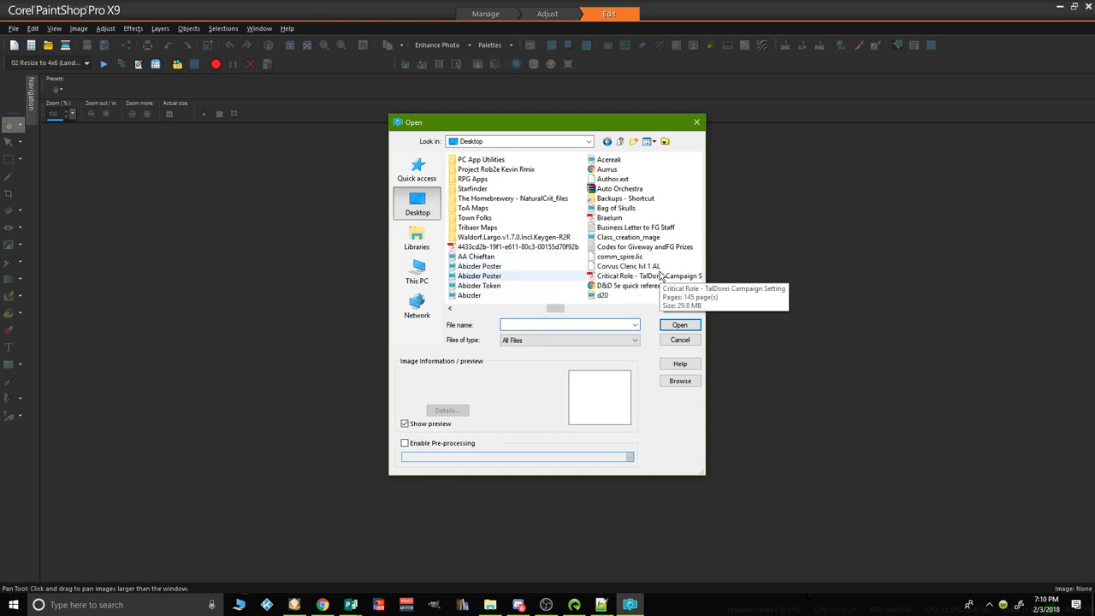
{"action": "scroll", "coordinate": [660, 275], "scroll_direction": "right", "scroll_amount": 1}
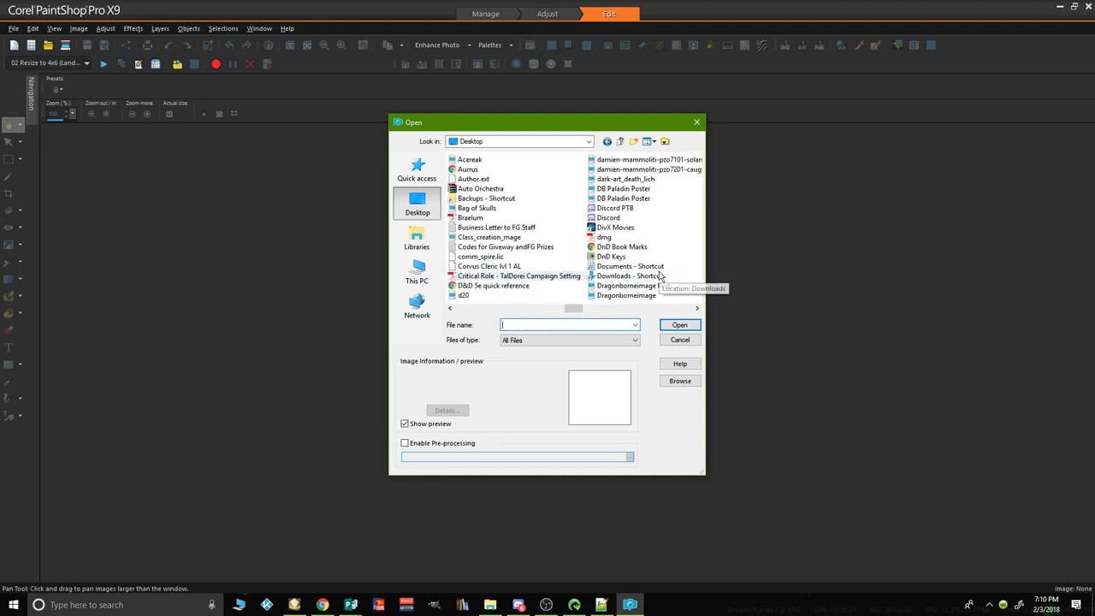
{"action": "scroll", "coordinate": [661, 276], "scroll_direction": "right", "scroll_amount": 1}
{"action": "scroll", "coordinate": [661, 275], "scroll_direction": "right", "scroll_amount": 2}
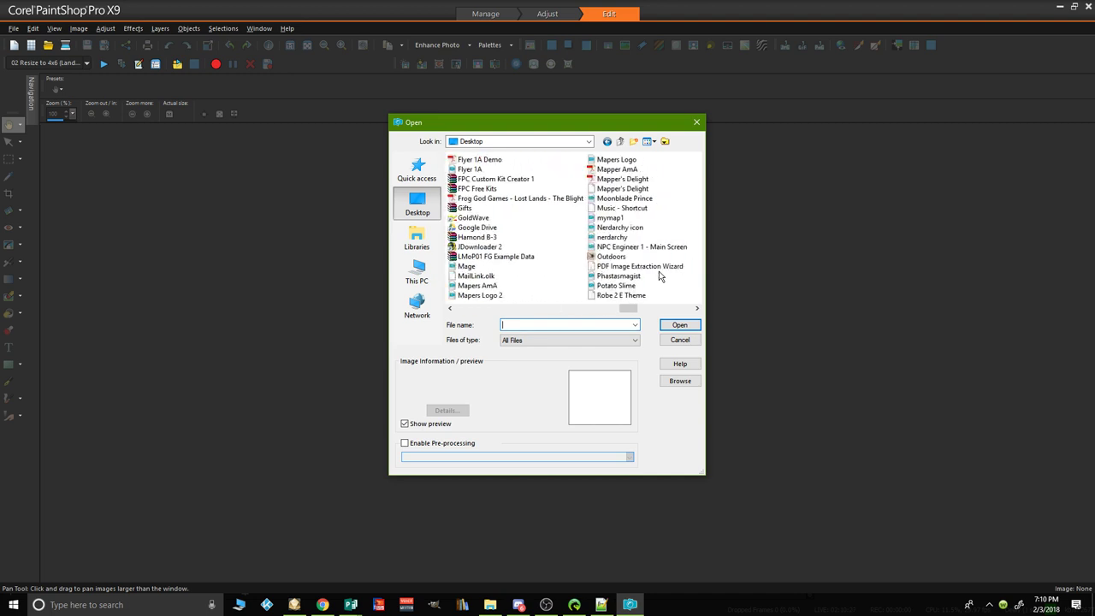
{"action": "left_click", "coordinate": [608, 285]}
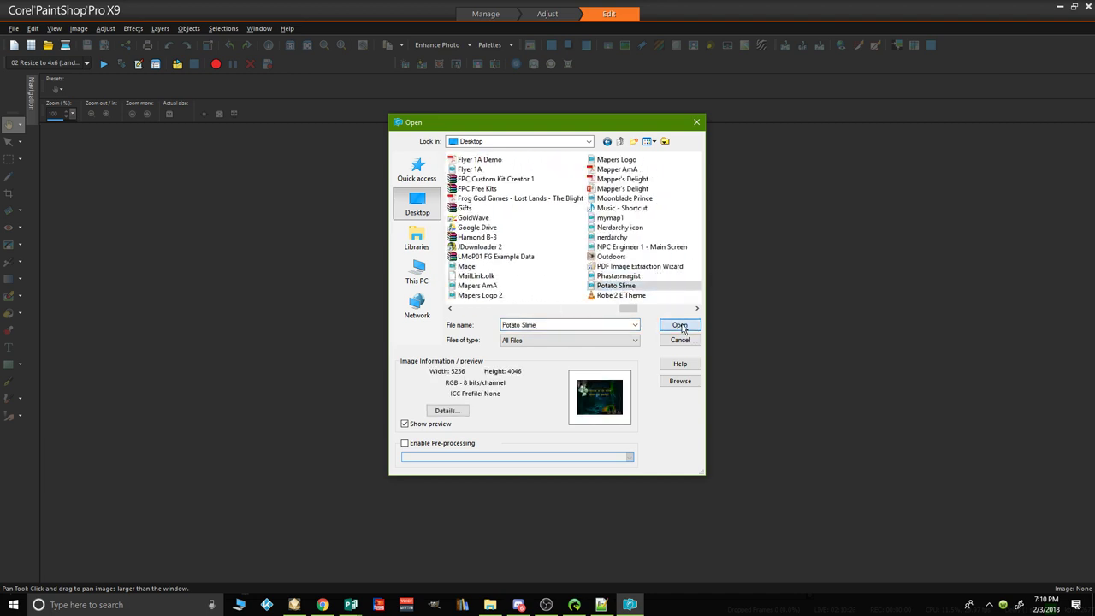
{"action": "left_click", "coordinate": [680, 326]}
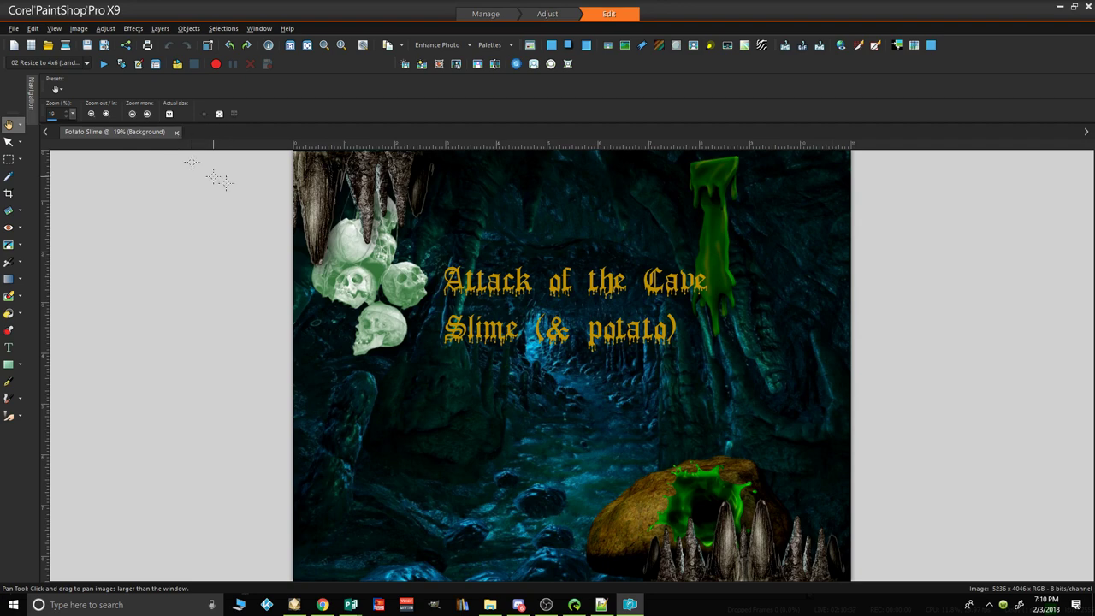
Step: Resize the Potato Slime image to 60 percent of its original width and height with the aspect ratio locked
{"action": "left_click", "coordinate": [105, 29]}
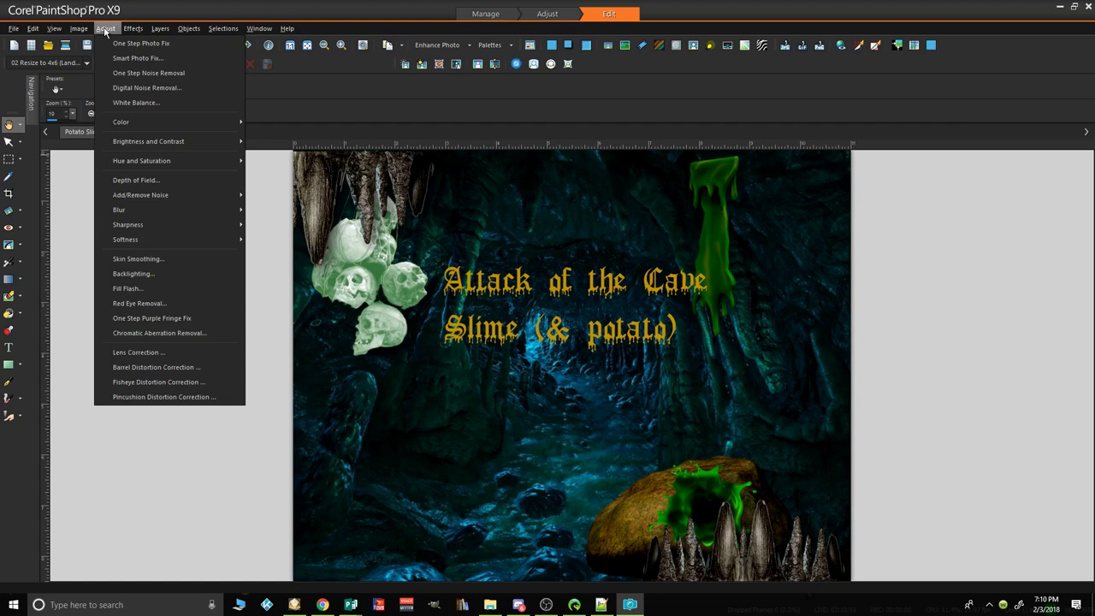
{"action": "mouse_move", "coordinate": [78, 29]}
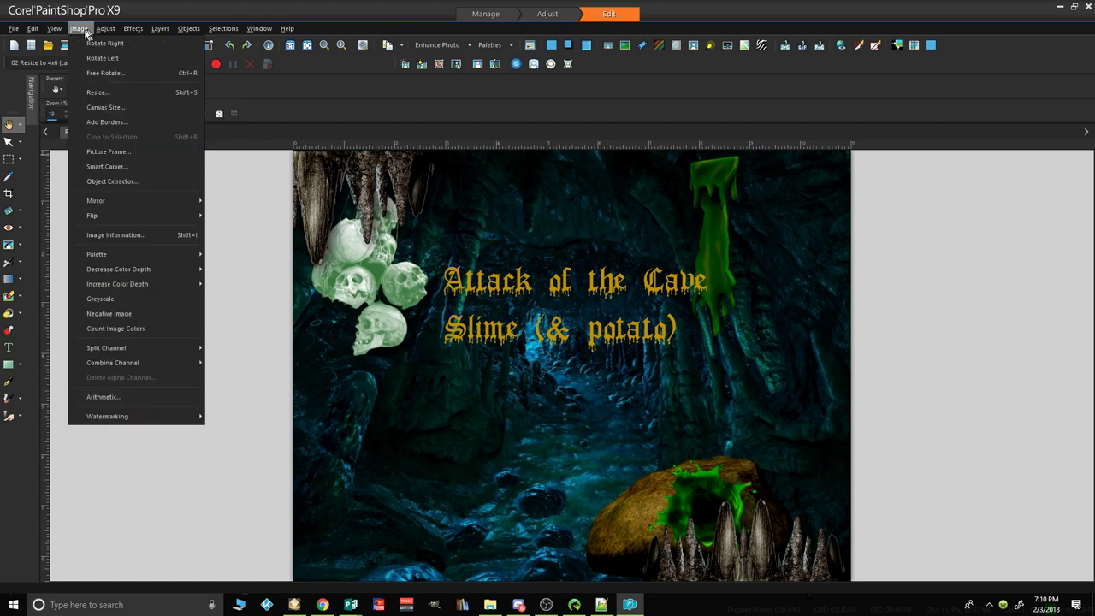
{"action": "left_click", "coordinate": [122, 91]}
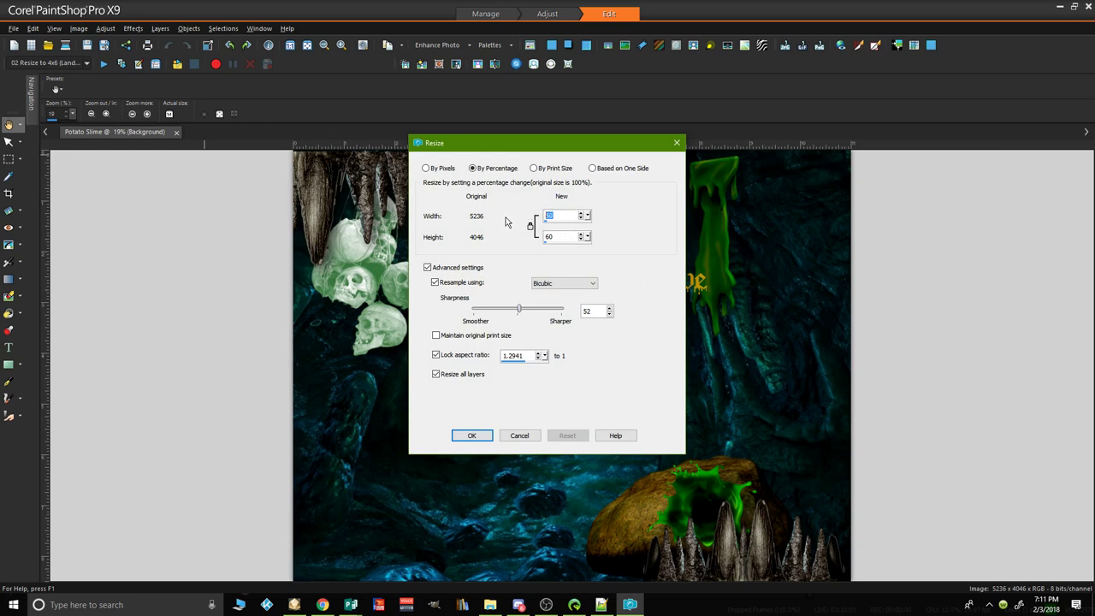
{"action": "left_click", "coordinate": [488, 434]}
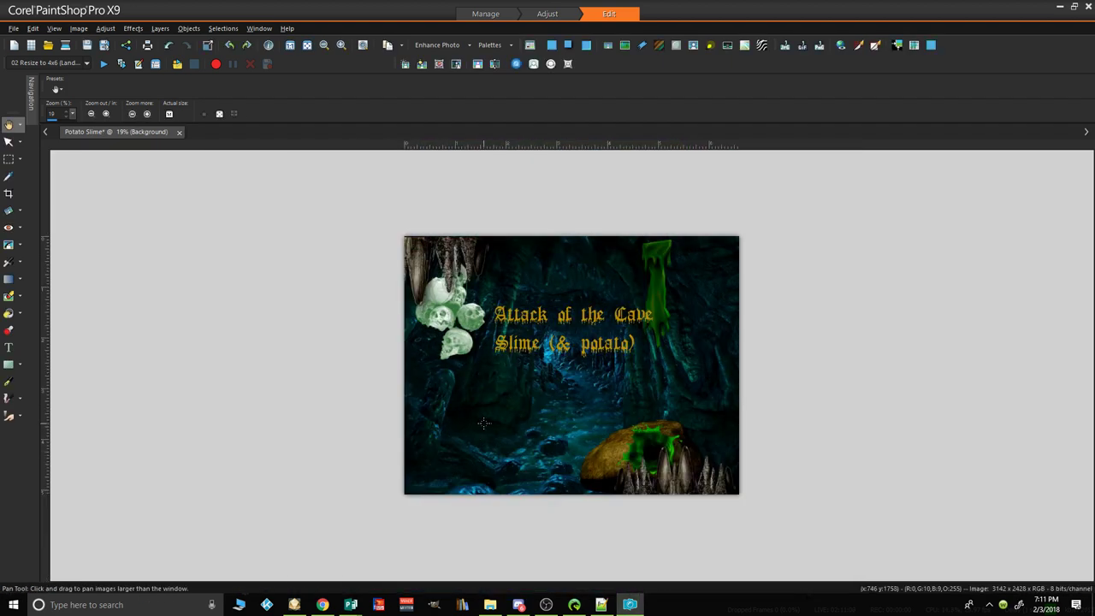
Step: Resize the reduced image a second time to 60 percent with the same settings
{"action": "scroll", "coordinate": [521, 432], "scroll_direction": "up", "scroll_amount": 3}
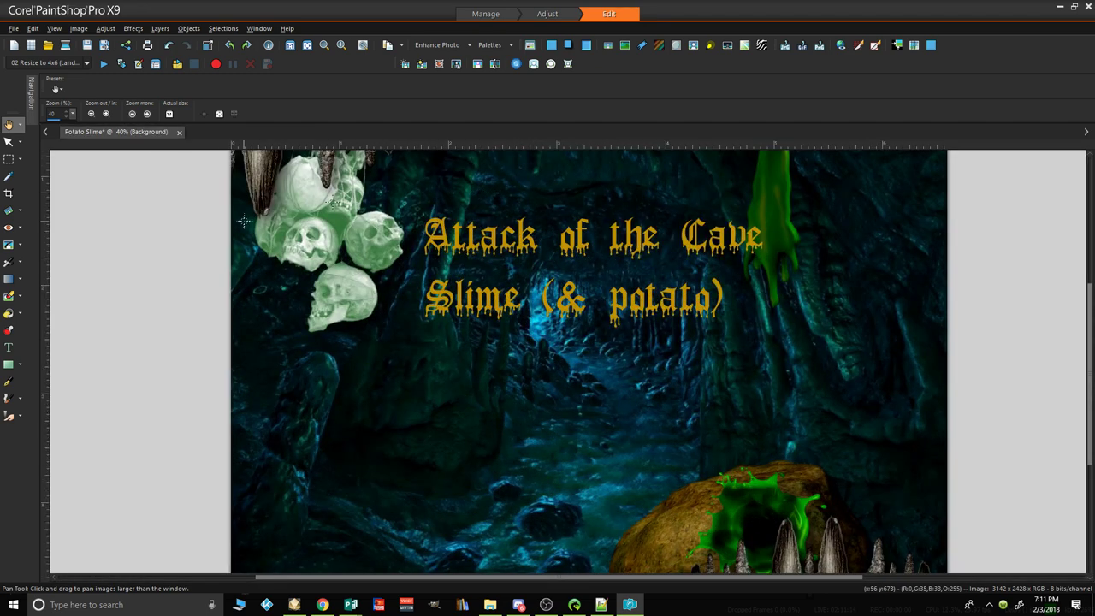
{"action": "left_click", "coordinate": [79, 28]}
{"action": "left_click", "coordinate": [203, 151]}
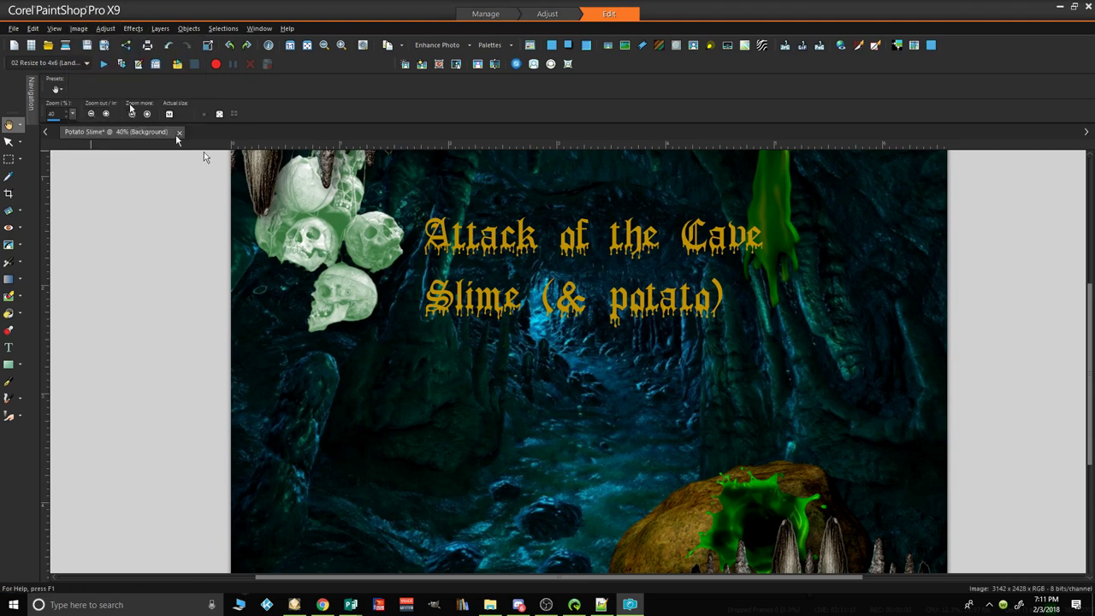
{"action": "left_click", "coordinate": [490, 439]}
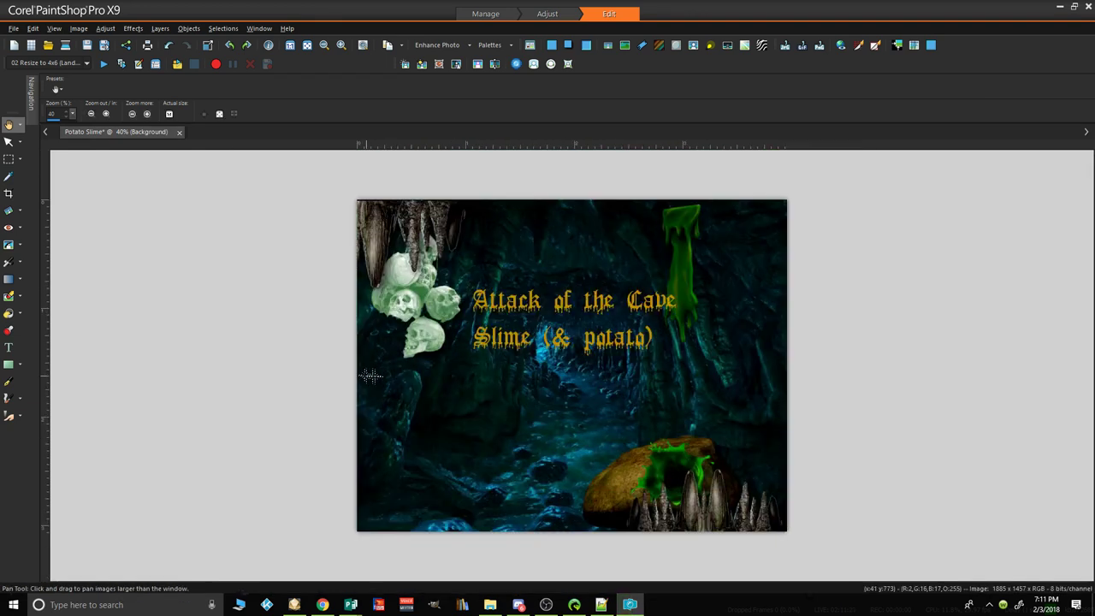
Step: Check the title and skulls up close, and resize the image a third time to 60 percent
{"action": "scroll", "coordinate": [321, 338], "scroll_direction": "up", "scroll_amount": 3}
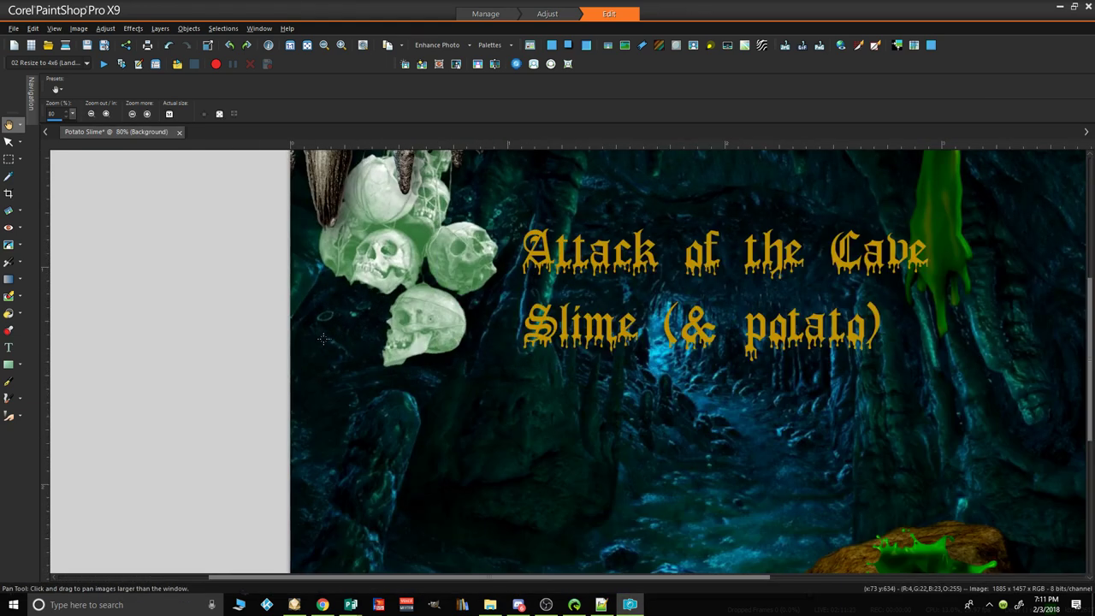
{"action": "scroll", "coordinate": [245, 294], "scroll_direction": "down", "scroll_amount": 3}
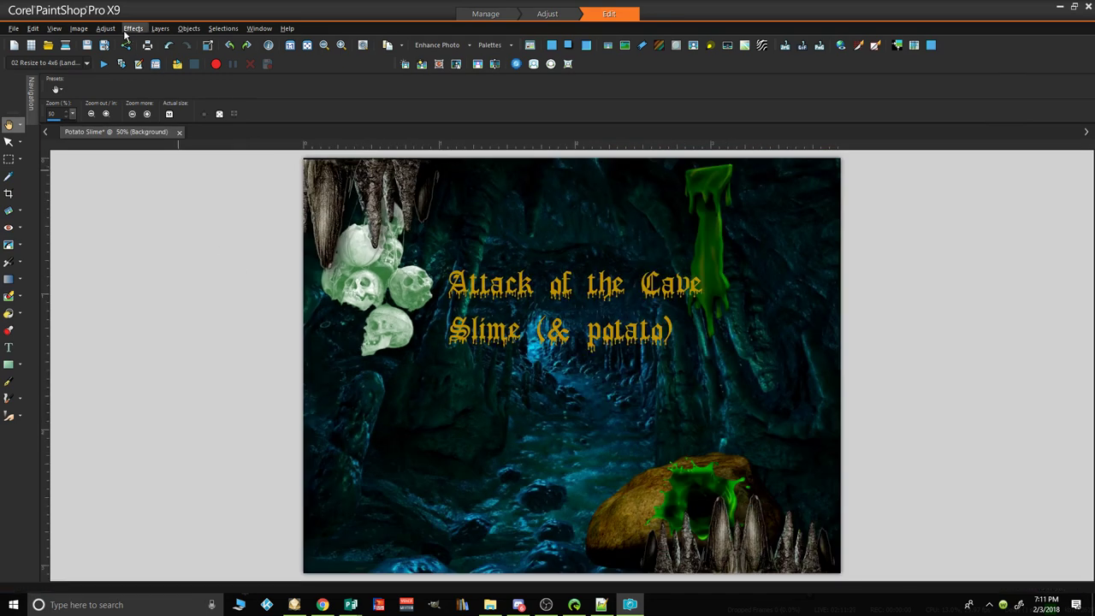
{"action": "left_click", "coordinate": [78, 28]}
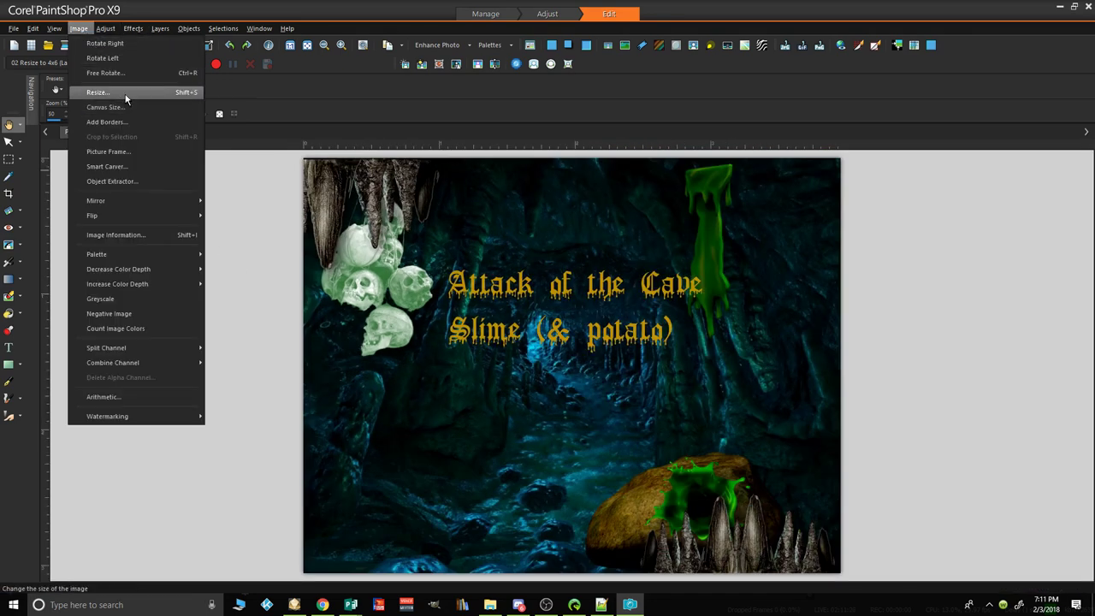
{"action": "left_click", "coordinate": [98, 92]}
{"action": "left_click", "coordinate": [472, 436]}
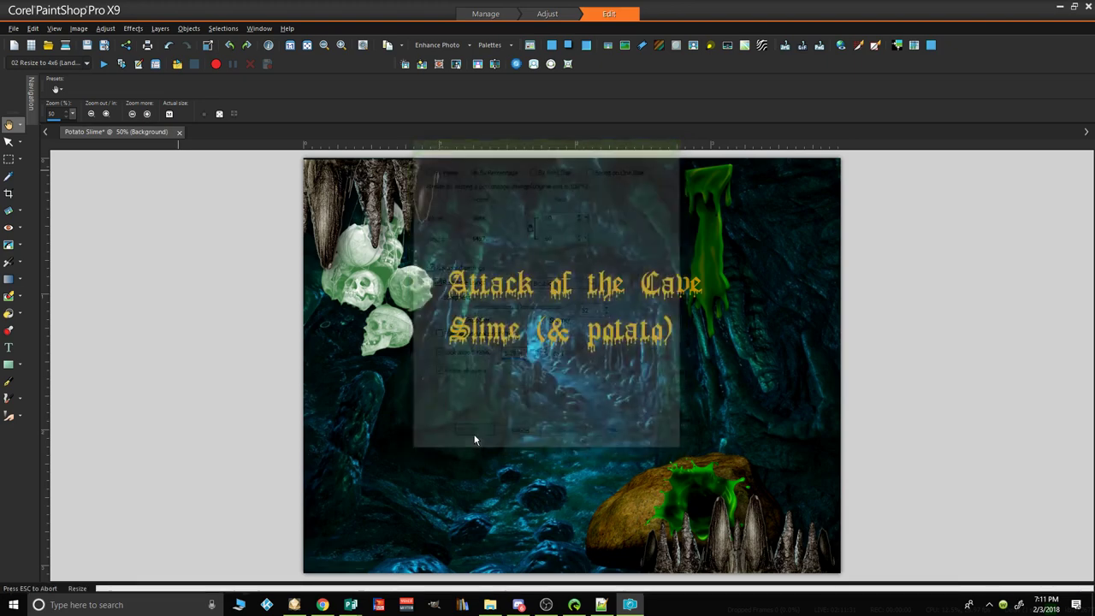
Step: Save the reduced Potato Slime image as a JPEG on the Desktop, overwriting the existing file
{"action": "scroll", "coordinate": [474, 374], "scroll_direction": "up", "scroll_amount": 2}
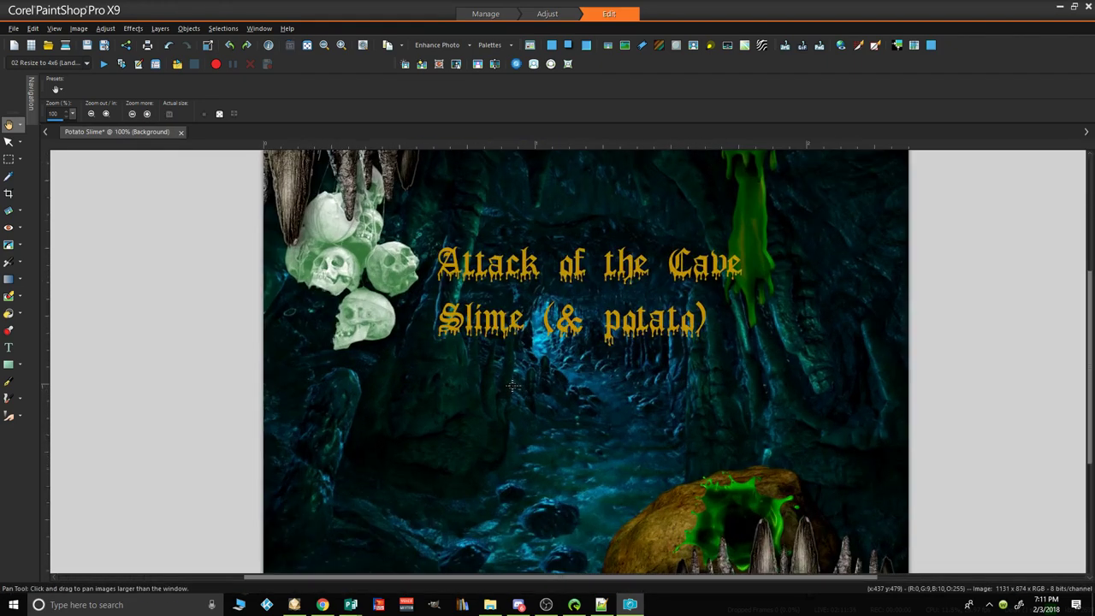
{"action": "left_click", "coordinate": [14, 28]}
{"action": "left_click", "coordinate": [61, 135]}
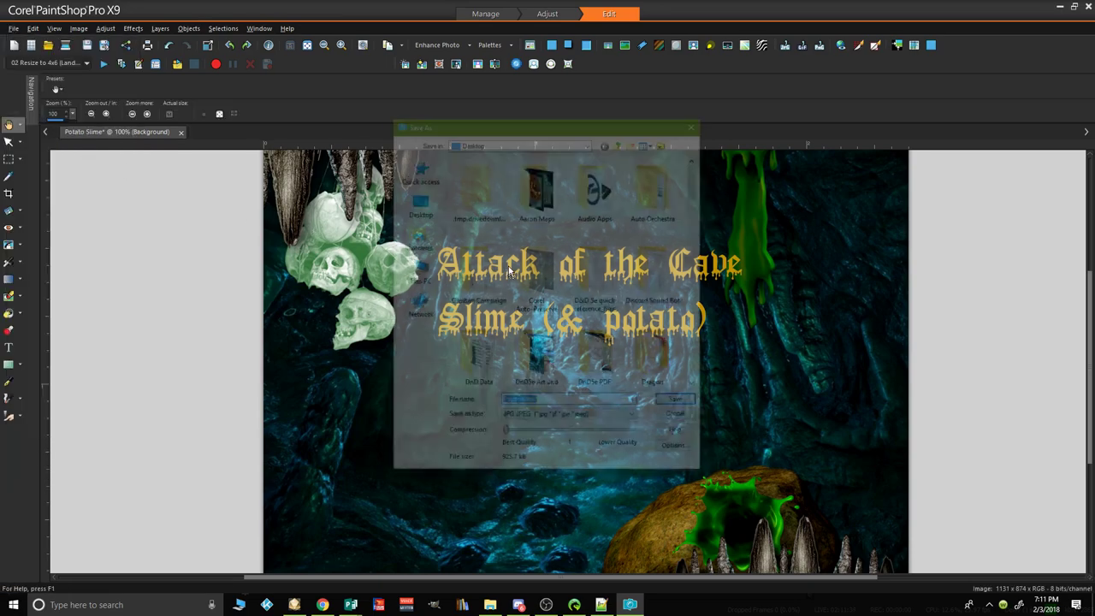
{"action": "left_click", "coordinate": [680, 403]}
{"action": "left_click", "coordinate": [562, 328]}
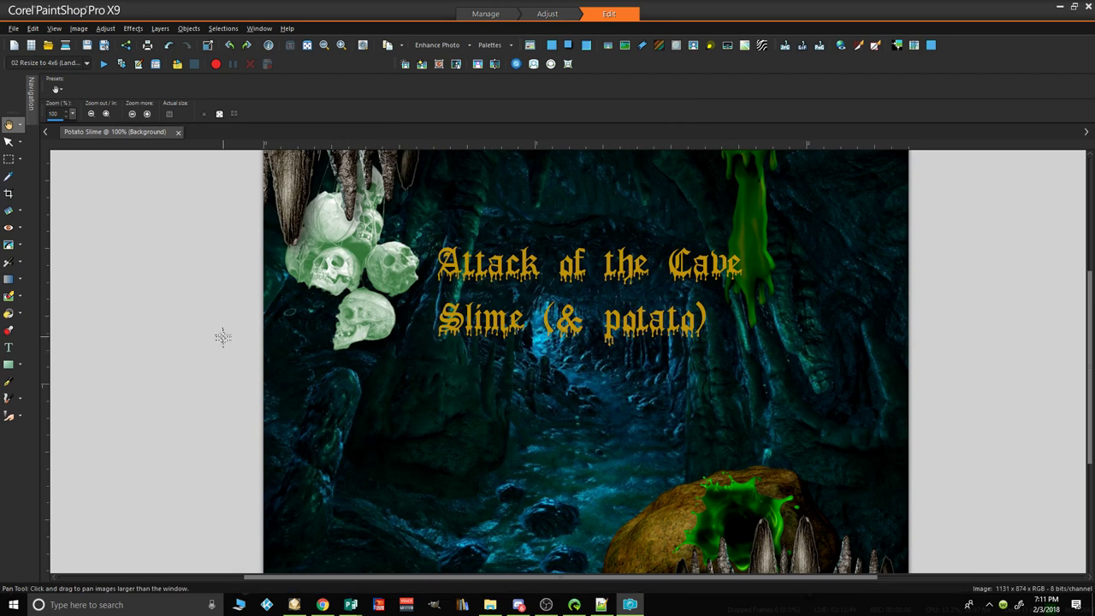
Step: Apply Brightness/Contrast to the whole image with brightness 2 and a slightly raised contrast
{"action": "left_click", "coordinate": [89, 32]}
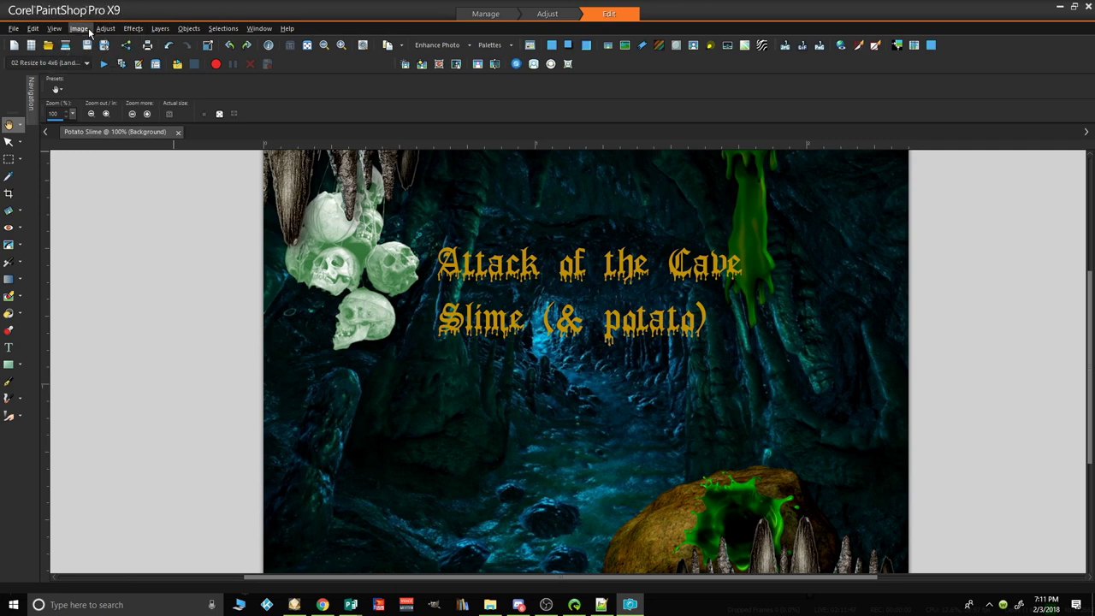
{"action": "left_click", "coordinate": [89, 32]}
{"action": "left_click", "coordinate": [89, 32]}
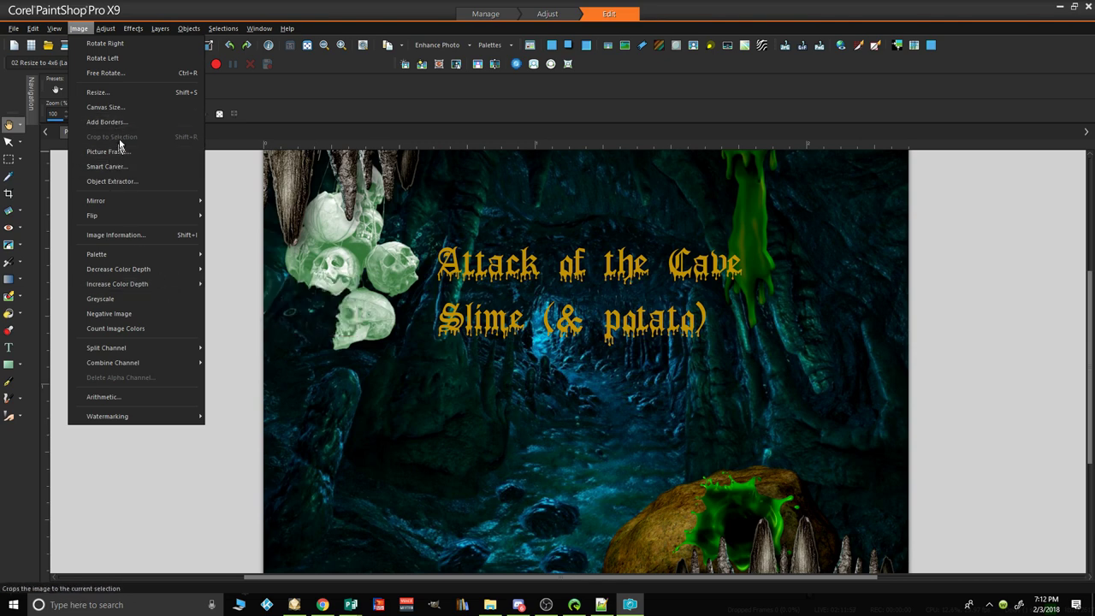
{"action": "mouse_move", "coordinate": [110, 28]}
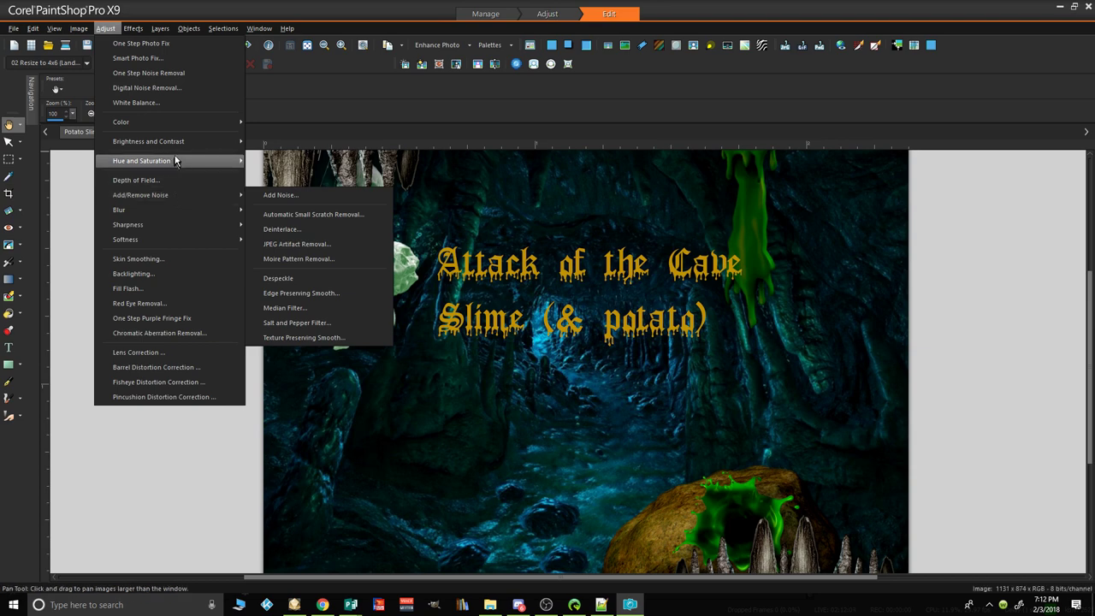
{"action": "mouse_move", "coordinate": [177, 144]}
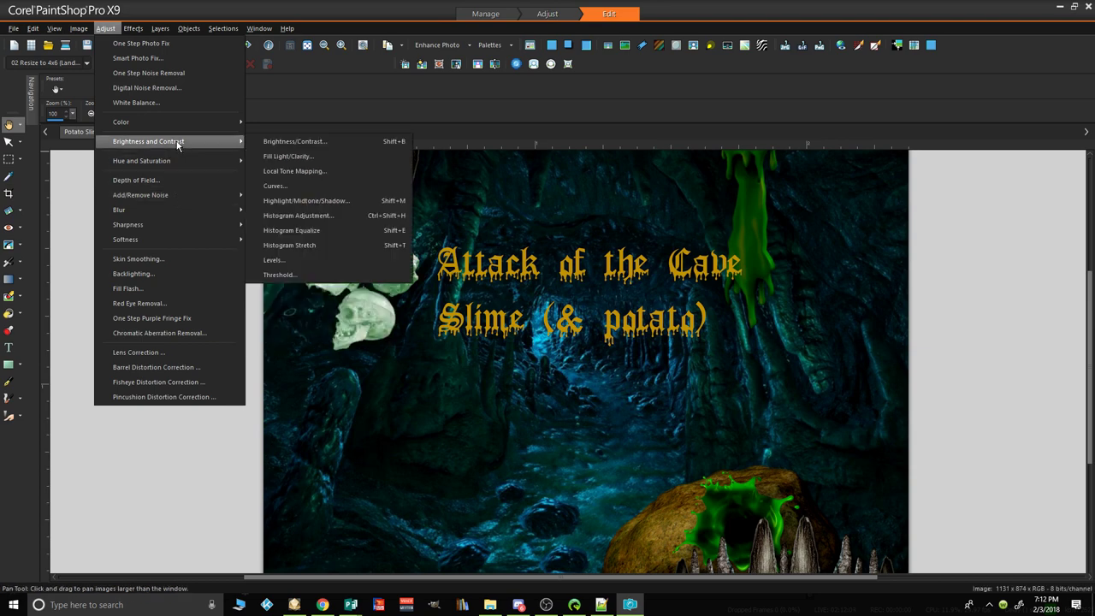
{"action": "left_click", "coordinate": [298, 142]}
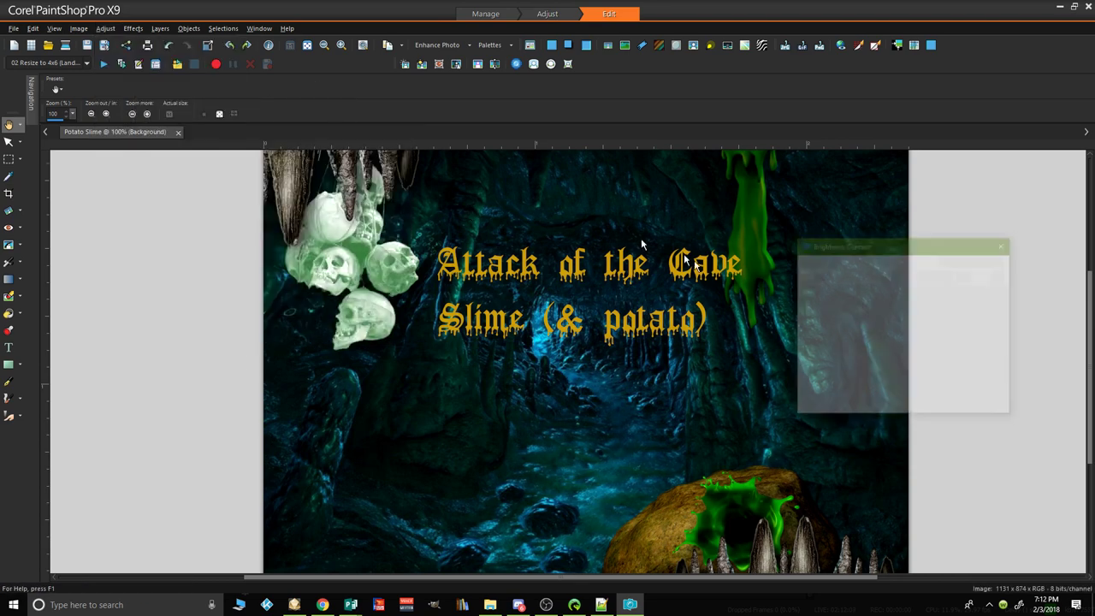
{"action": "left_click_drag", "start_coordinate": [885, 327], "coordinate": [879, 328]}
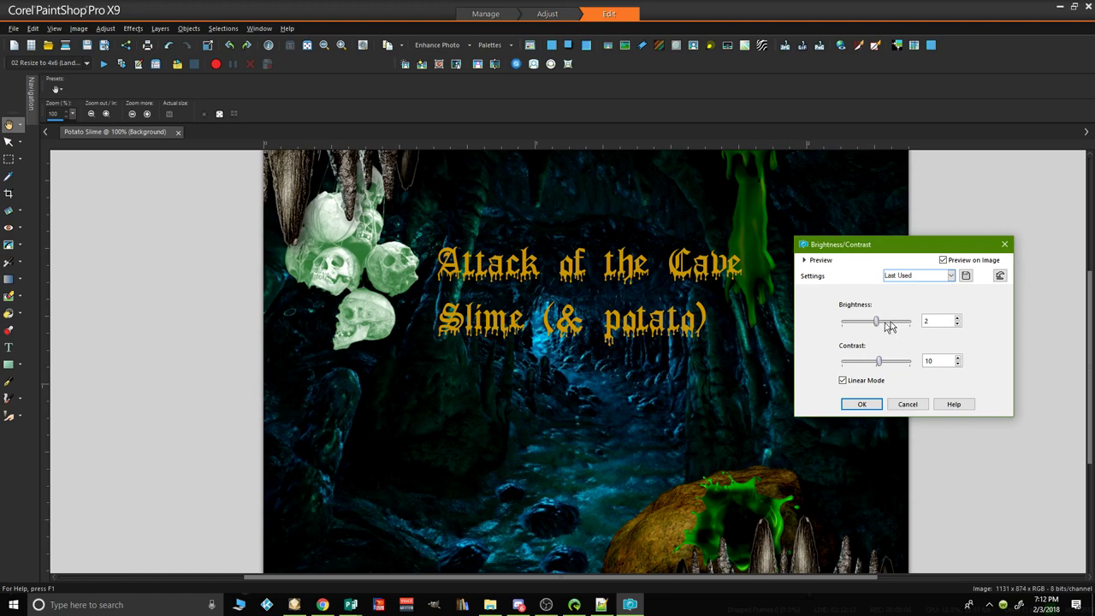
{"action": "mouse_move", "coordinate": [882, 366]}
{"action": "left_mouse_down"}
{"action": "mouse_move", "coordinate": [896, 361]}
{"action": "mouse_move", "coordinate": [867, 366]}
{"action": "mouse_move", "coordinate": [885, 368]}
{"action": "left_mouse_up"}
{"action": "left_click", "coordinate": [864, 405]}
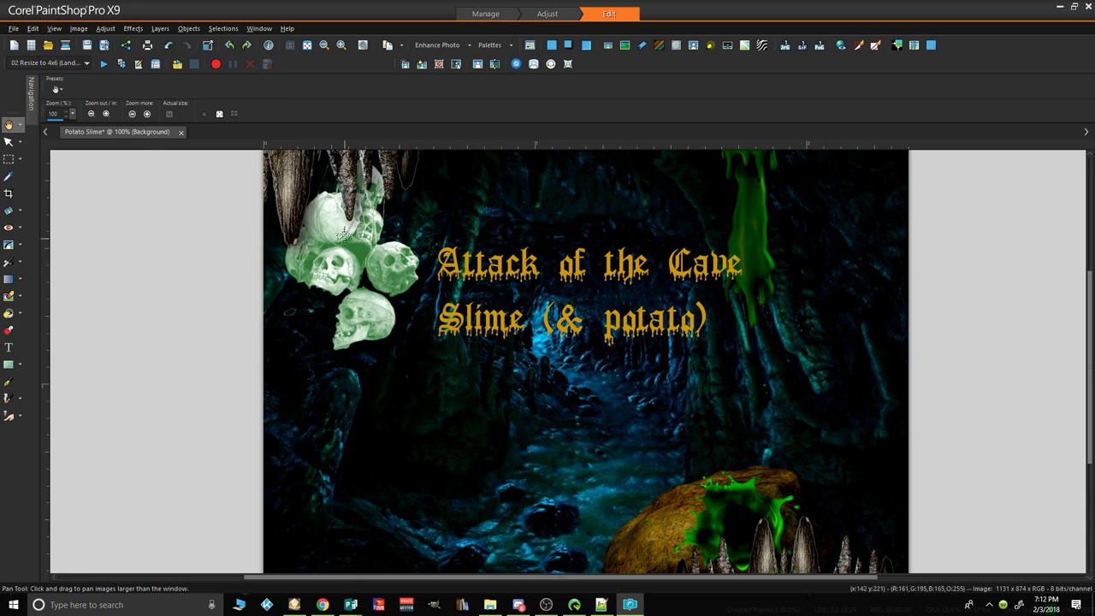
Step: Apply Digital Noise Removal with an adjusted linked noise correction to the whole image, and save the file
{"action": "left_click_drag", "start_coordinate": [1091, 321], "coordinate": [1091, 345]}
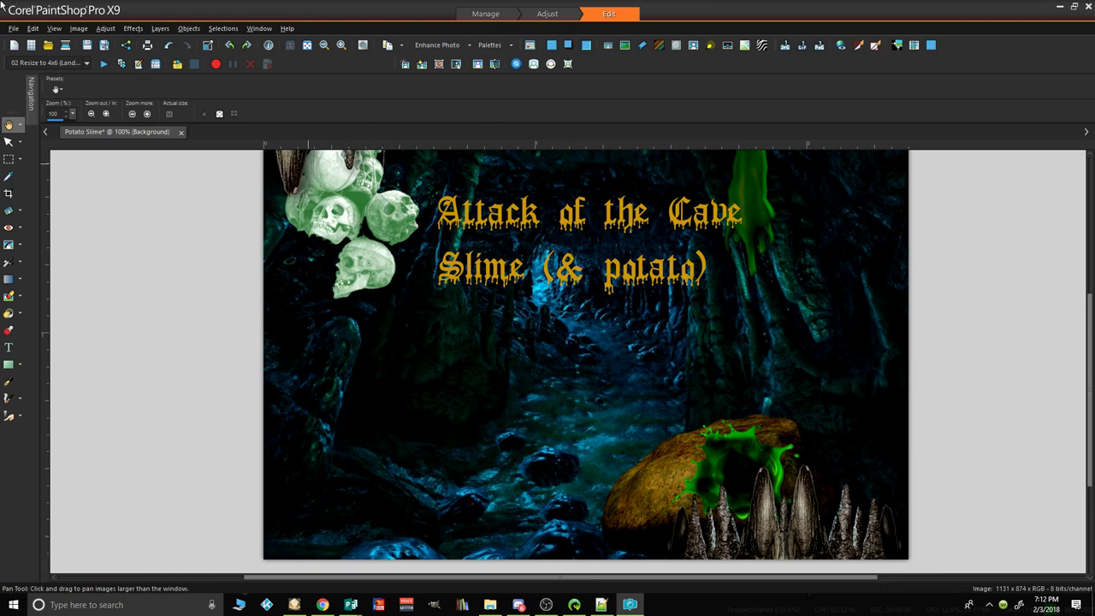
{"action": "left_click", "coordinate": [78, 29]}
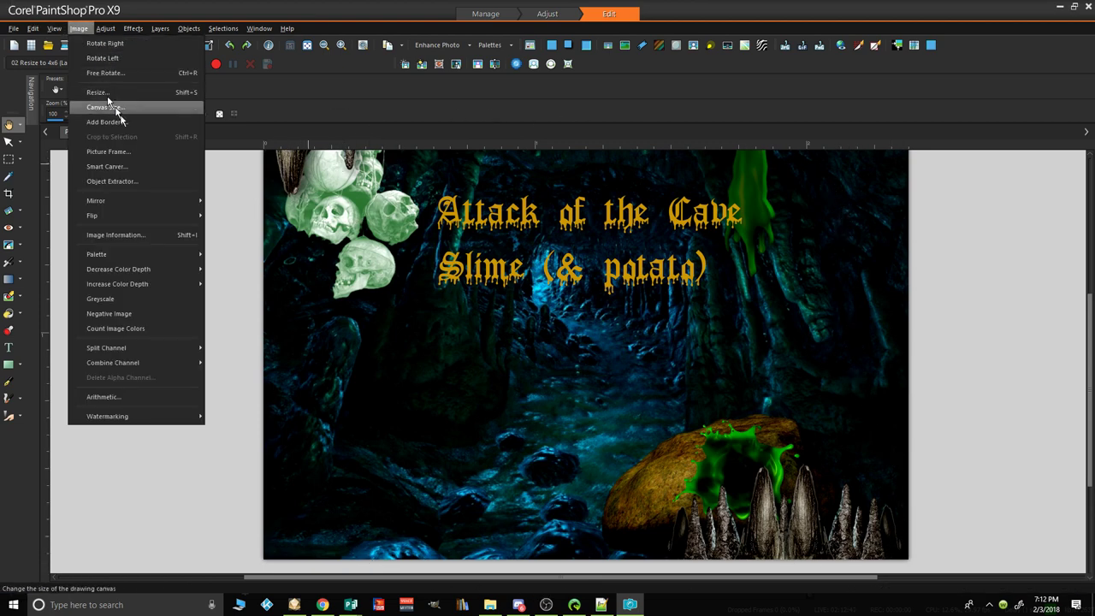
{"action": "mouse_move", "coordinate": [105, 29]}
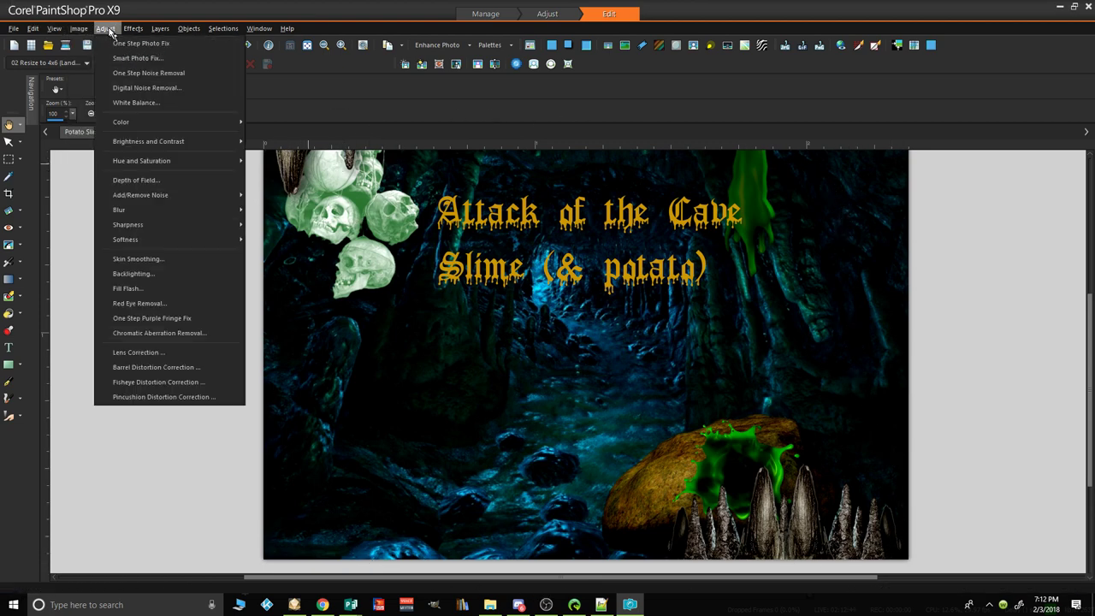
{"action": "left_click", "coordinate": [145, 87]}
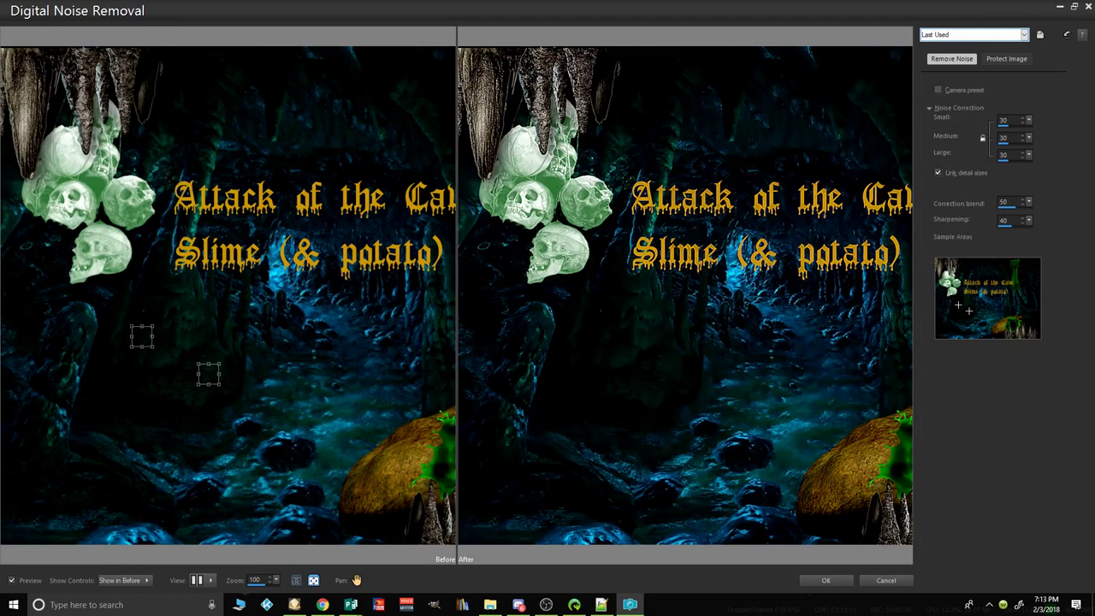
{"action": "left_click", "coordinate": [1027, 158]}
{"action": "left_click", "coordinate": [823, 581]}
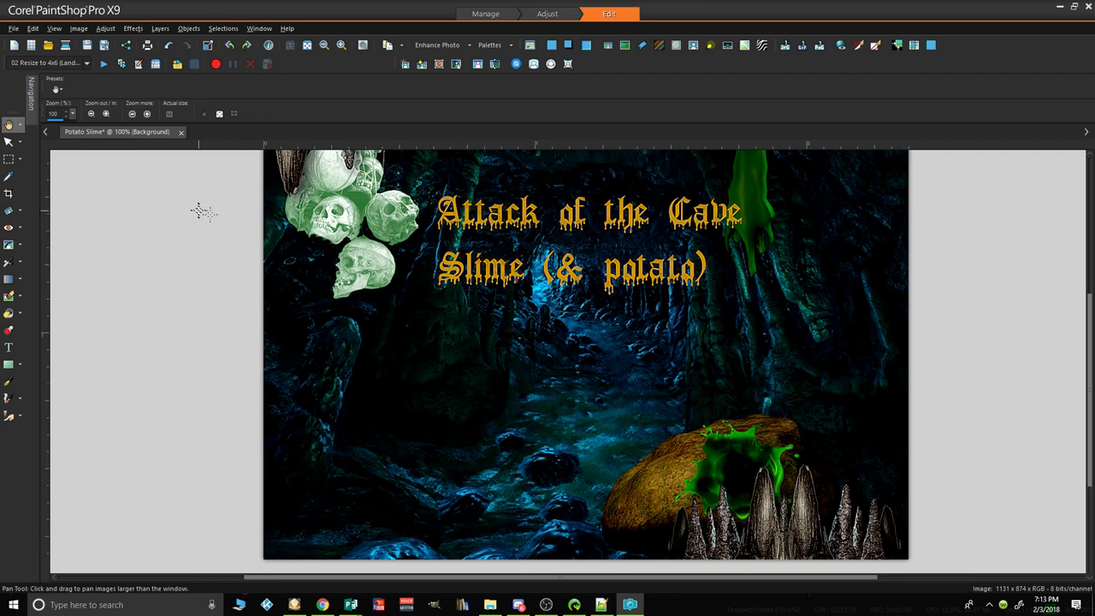
{"action": "left_click", "coordinate": [13, 28]}
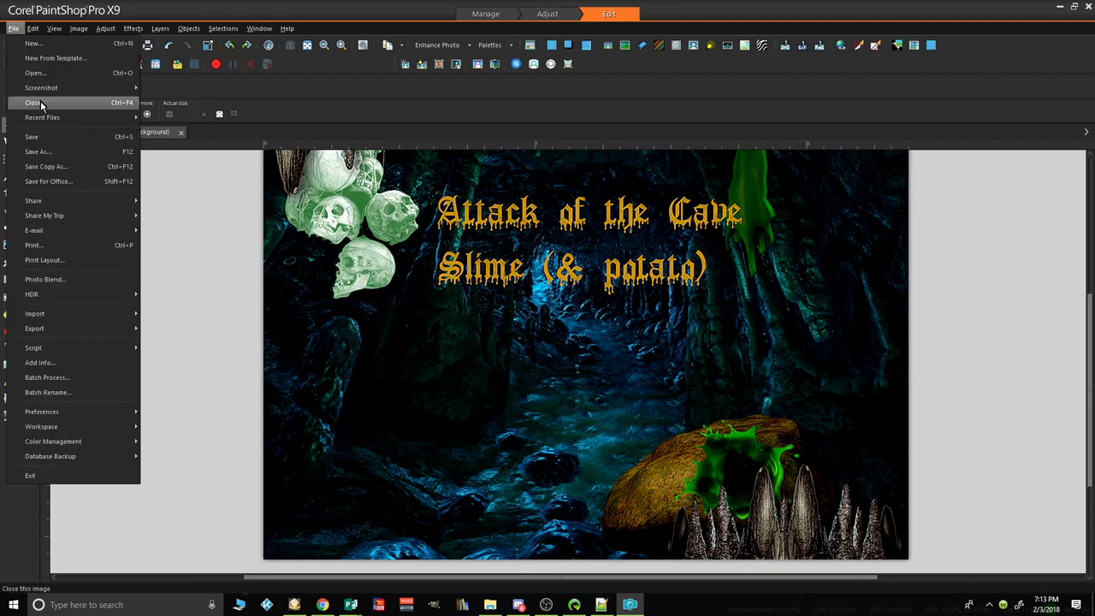
{"action": "left_click", "coordinate": [49, 135]}
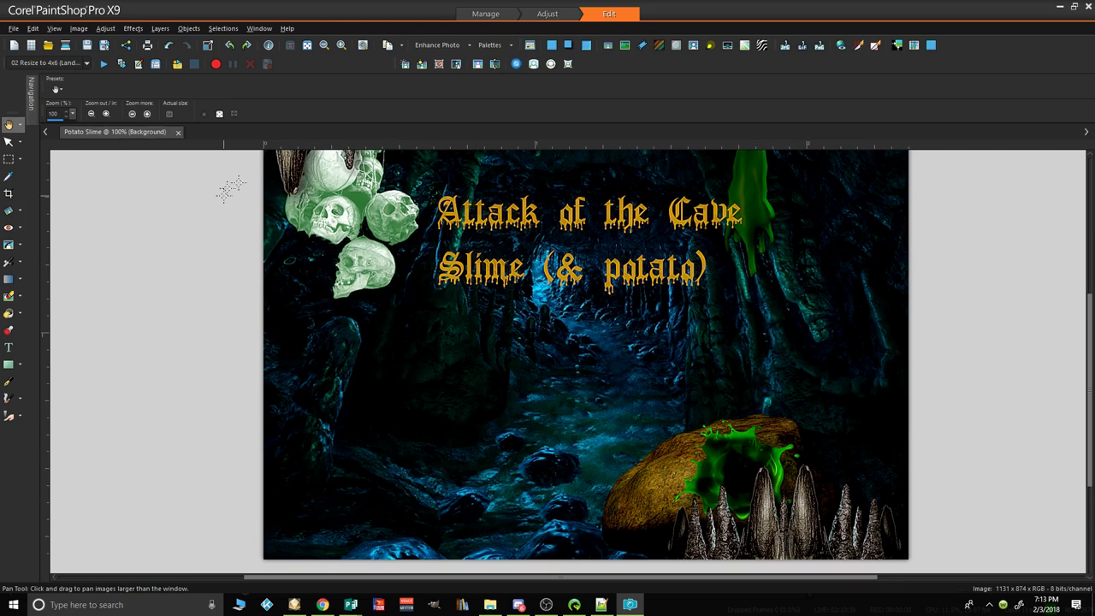
Step: Start a Depth of Field effect and enlarge its circular focus area around the title, green slime and potato
{"action": "left_click", "coordinate": [105, 28]}
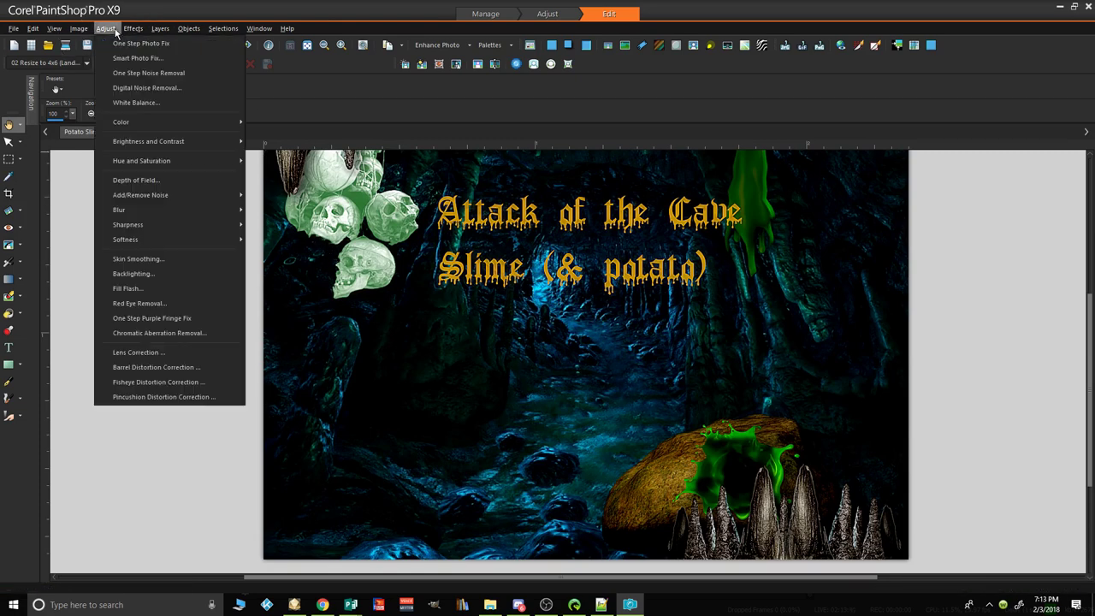
{"action": "mouse_move", "coordinate": [147, 121]}
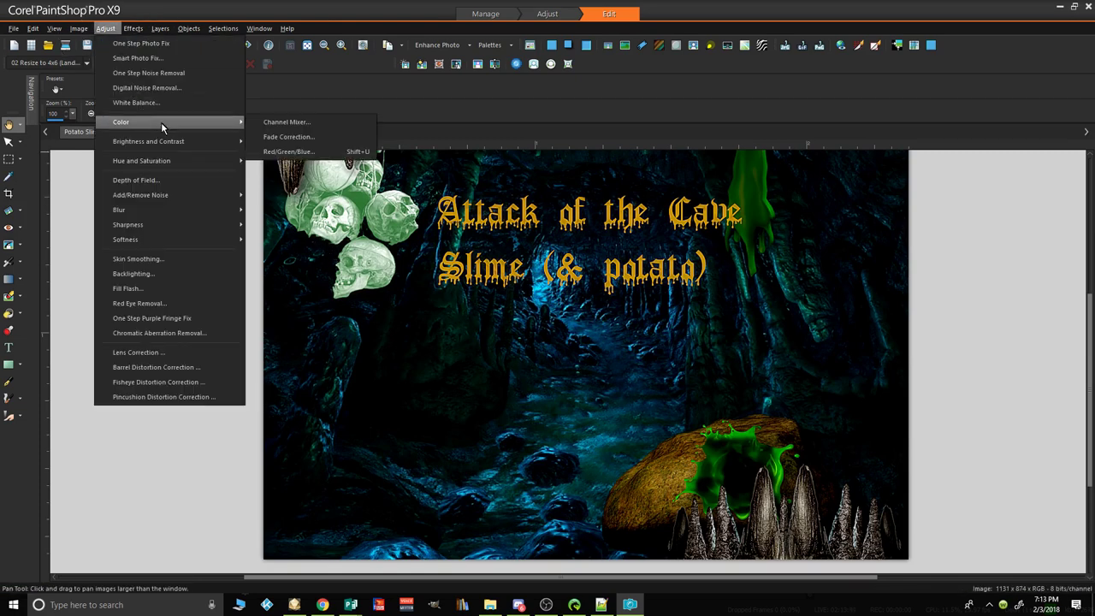
{"action": "mouse_move", "coordinate": [170, 167]}
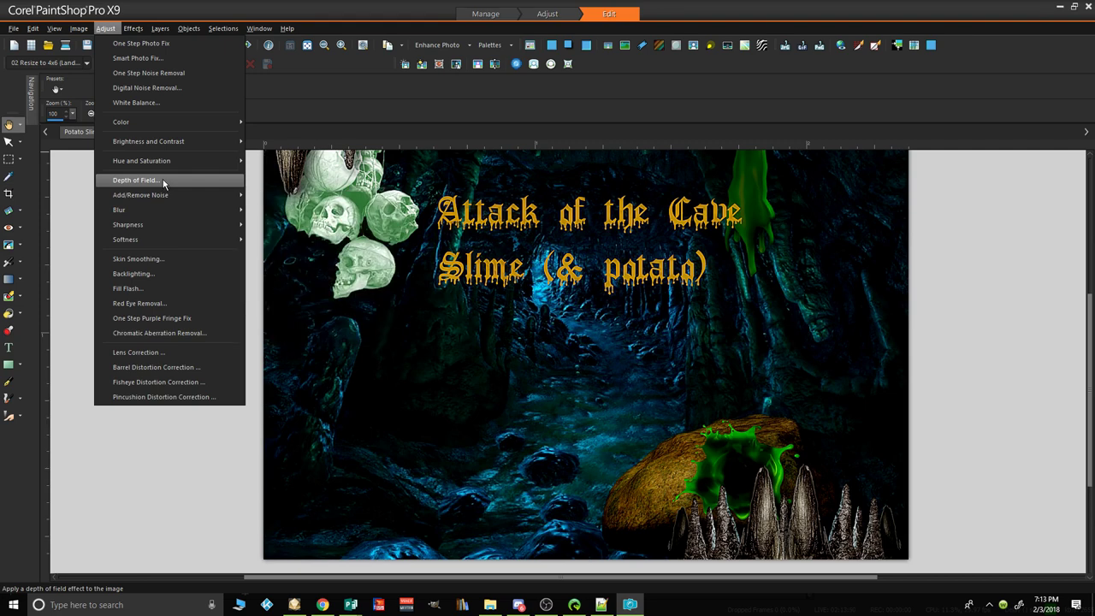
{"action": "mouse_move", "coordinate": [167, 227]}
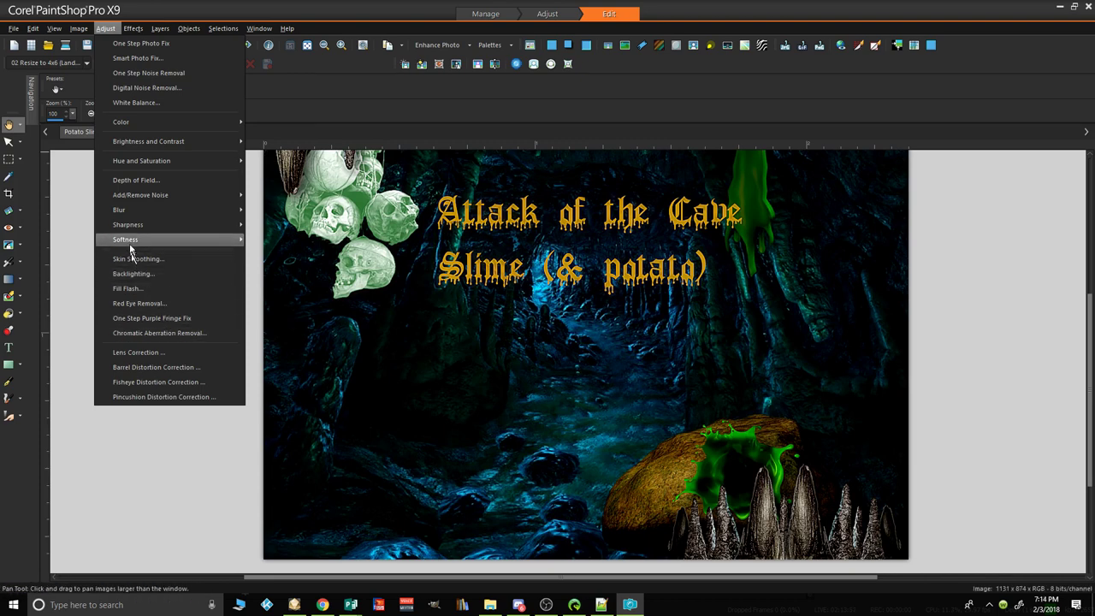
{"action": "mouse_move", "coordinate": [142, 209]}
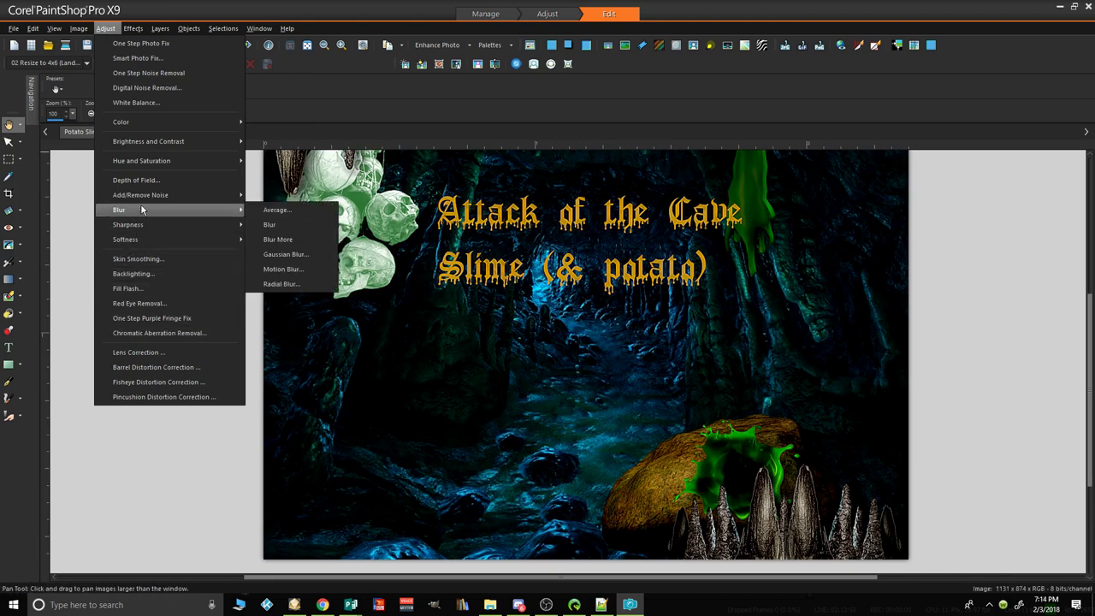
{"action": "left_click", "coordinate": [141, 179]}
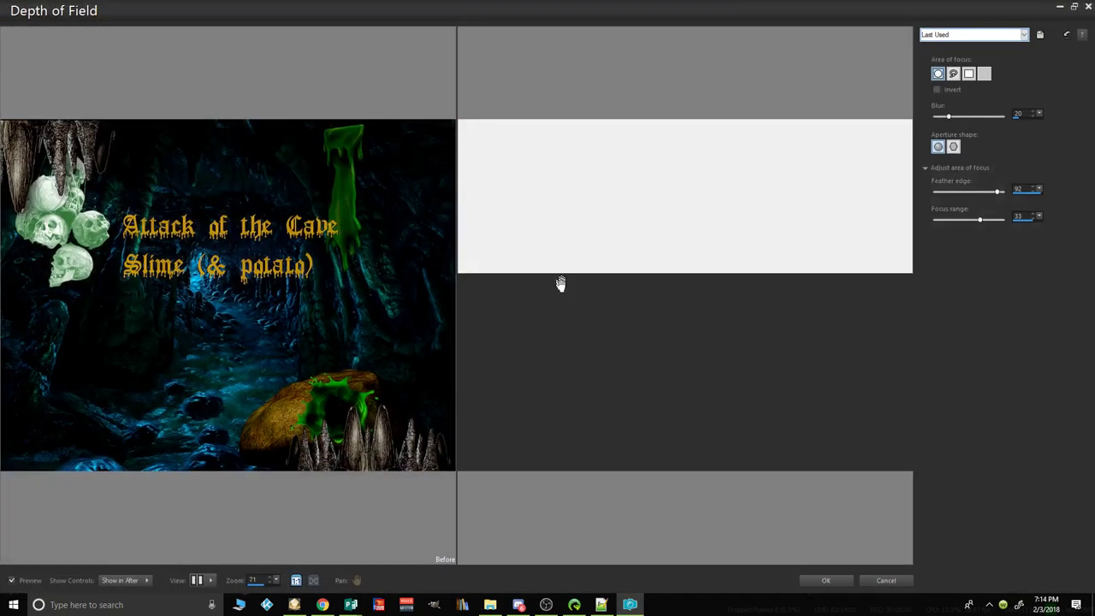
{"action": "left_click_drag", "start_coordinate": [648, 269], "coordinate": [709, 372]}
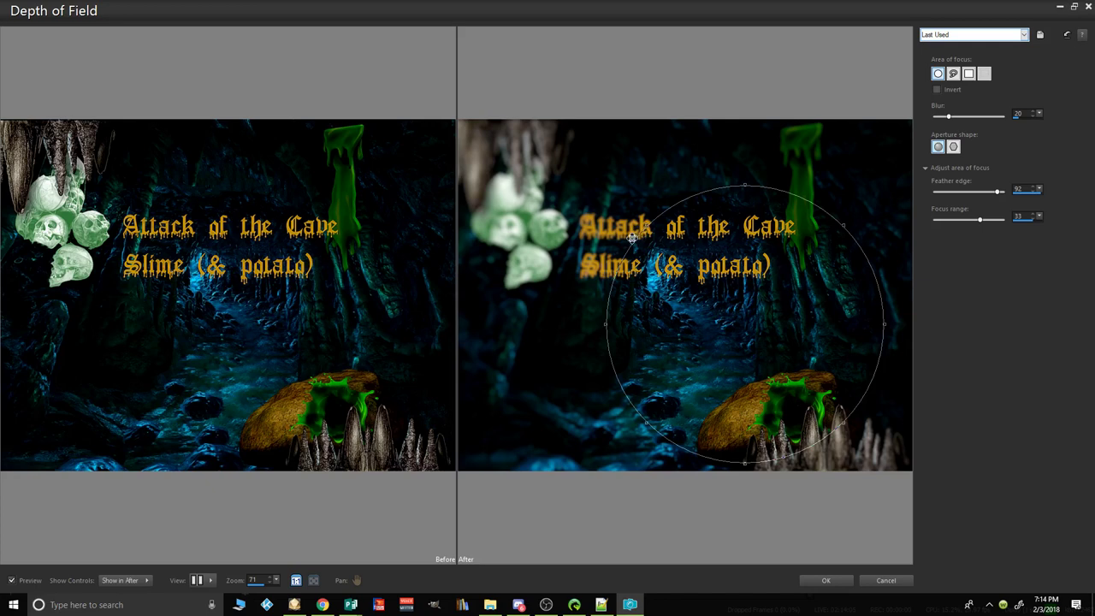
{"action": "left_click_drag", "start_coordinate": [746, 185], "coordinate": [621, 154]}
{"action": "left_click_drag", "start_coordinate": [753, 276], "coordinate": [734, 268]}
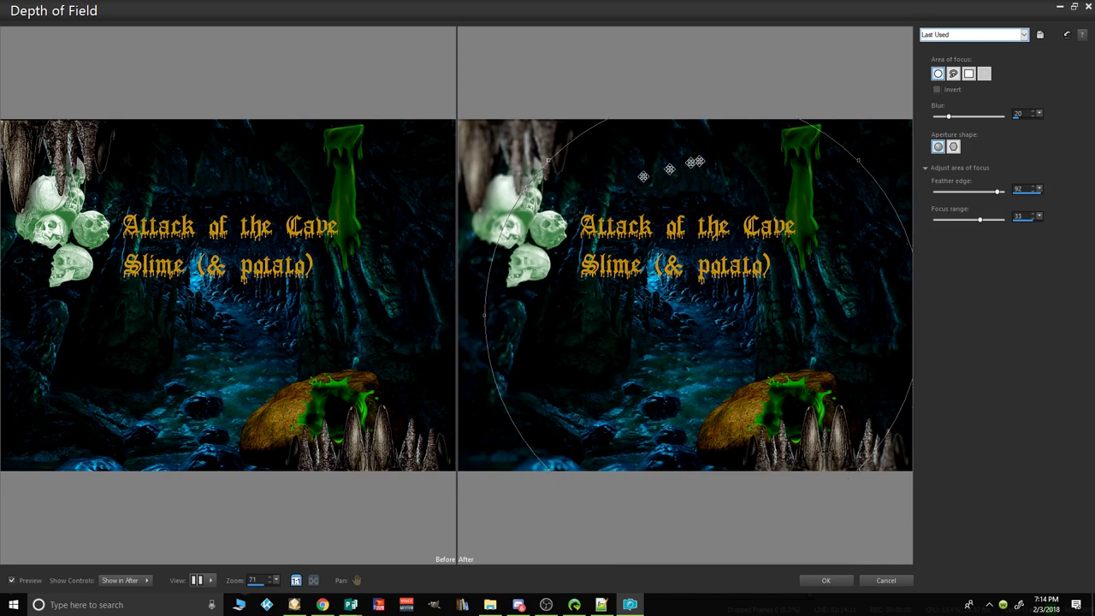
Step: Extend the circular focus area over the skulls, set the blur to 4, and apply the Depth of Field effect
{"action": "left_click_drag", "start_coordinate": [952, 117], "coordinate": [942, 120]}
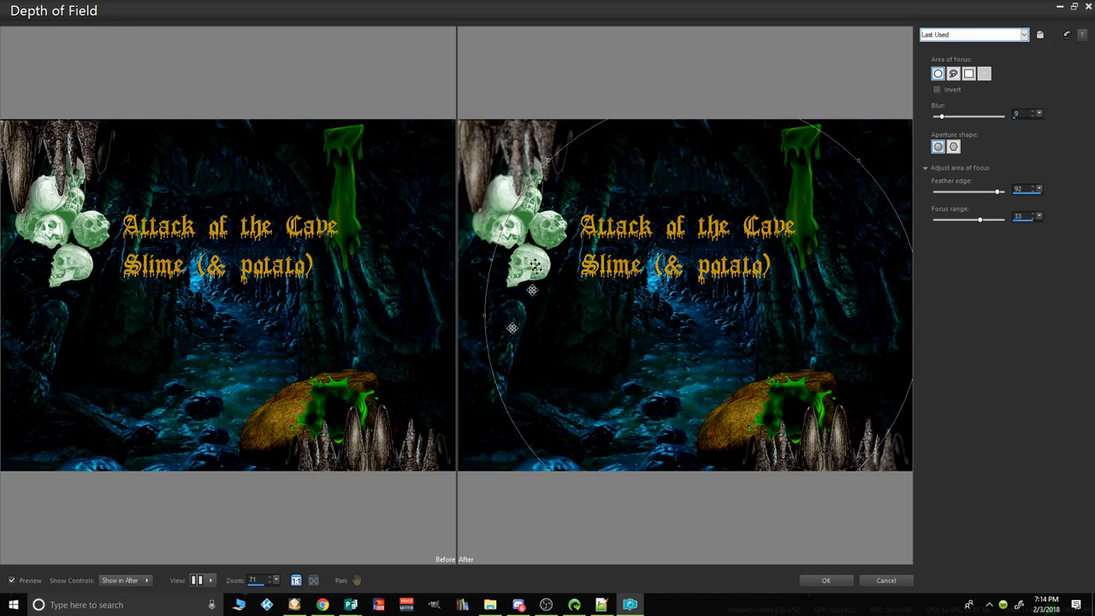
{"action": "left_click_drag", "start_coordinate": [665, 206], "coordinate": [645, 196]}
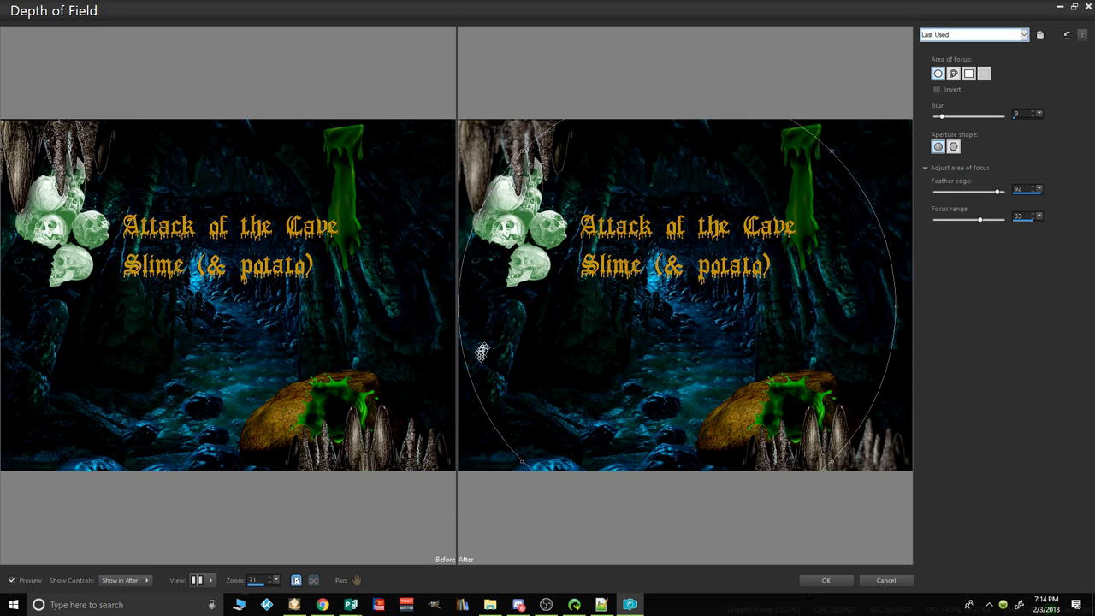
{"action": "left_click_drag", "start_coordinate": [519, 462], "coordinate": [517, 466]}
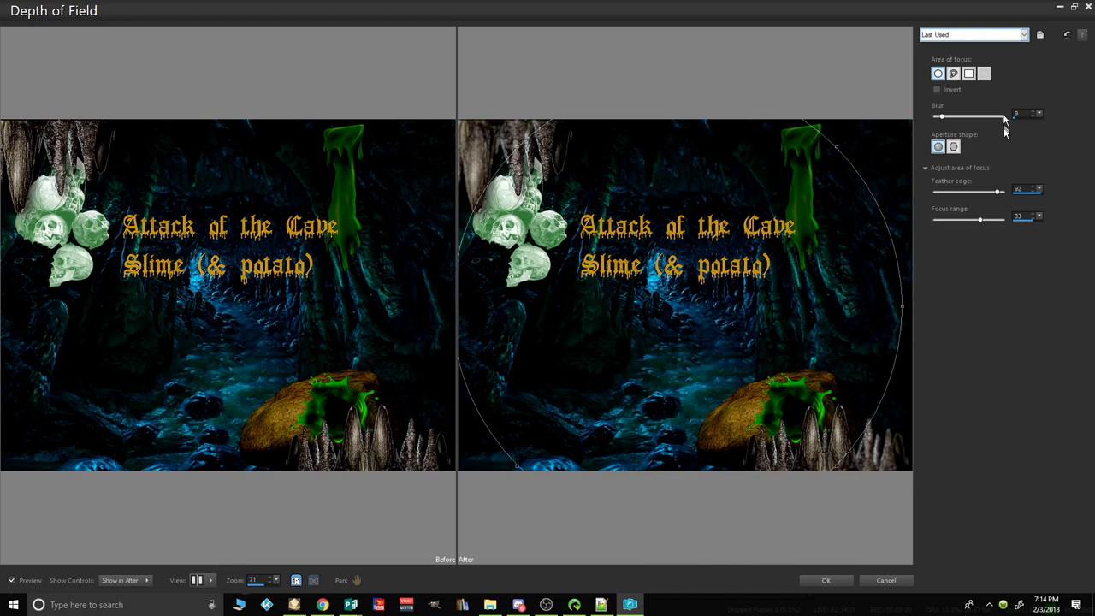
{"action": "left_click", "coordinate": [1035, 116]}
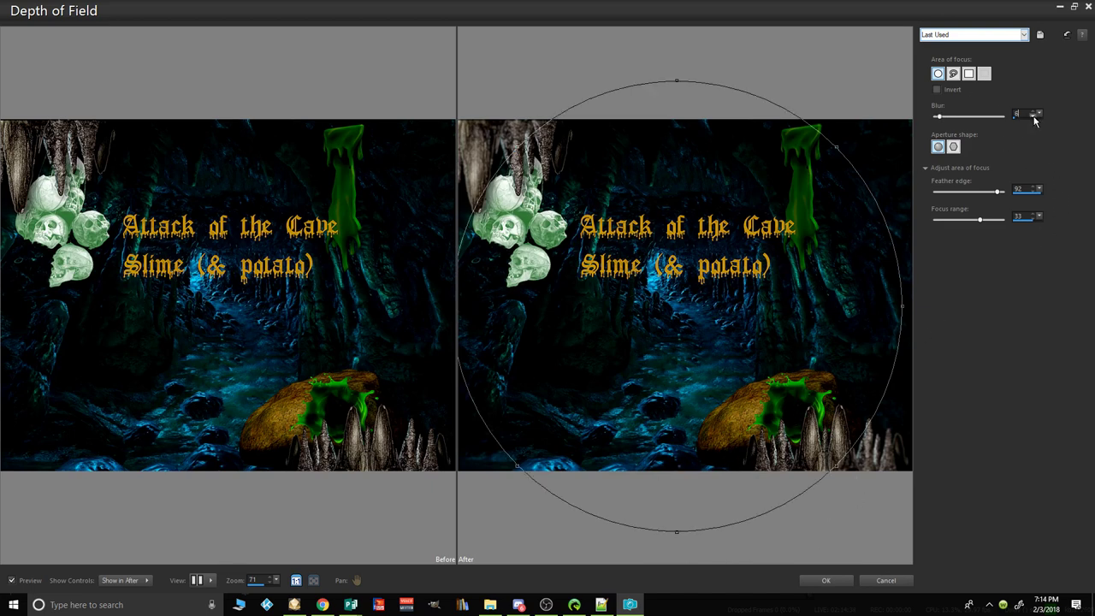
{"action": "left_click", "coordinate": [1036, 116]}
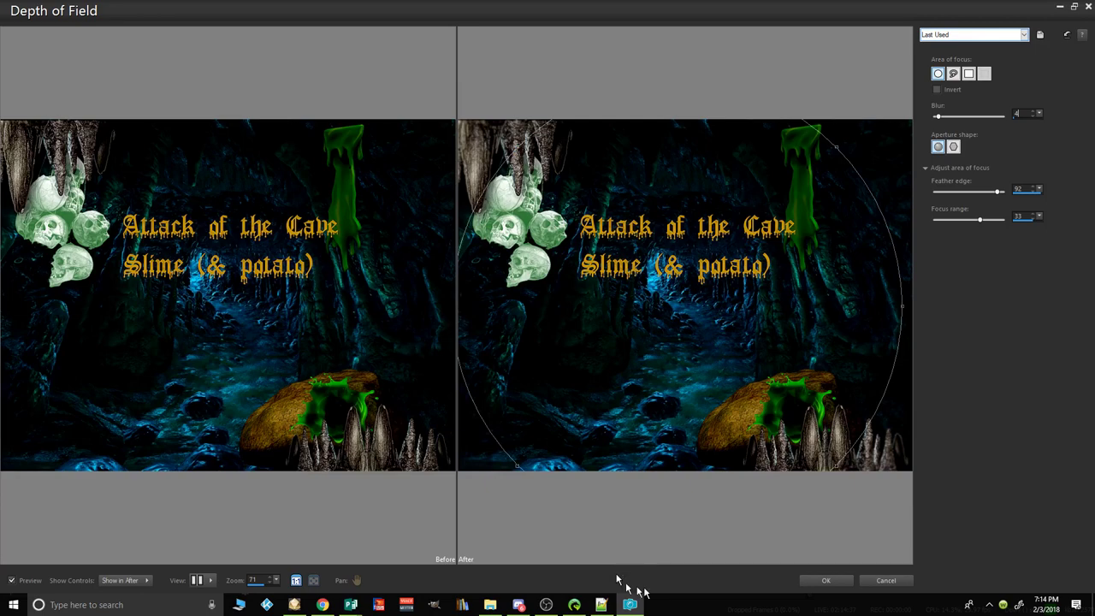
{"action": "left_click", "coordinate": [826, 581]}
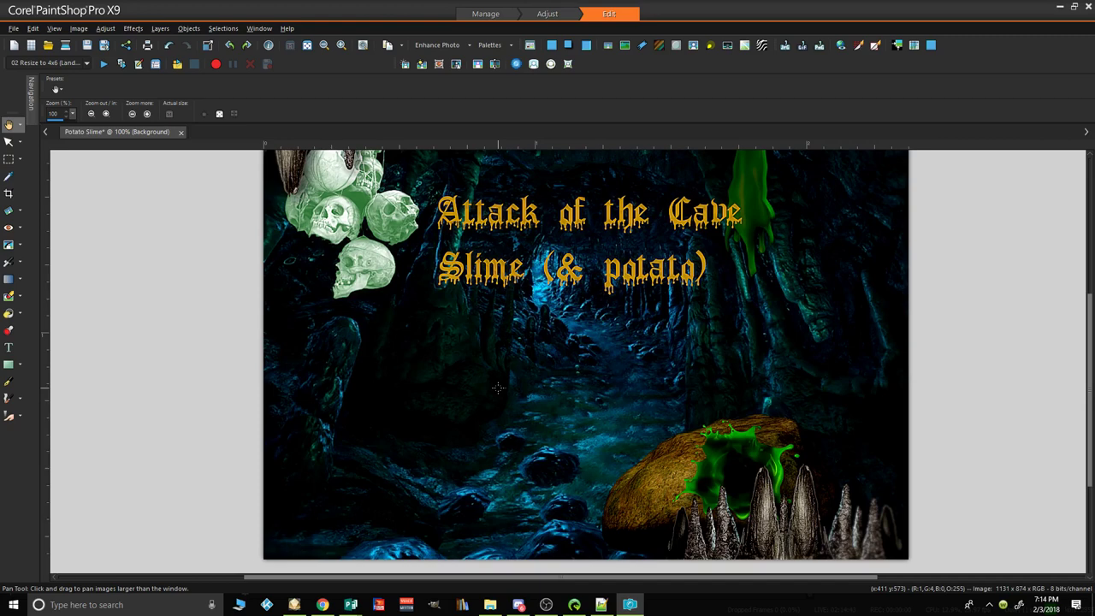
Step: Start a Vignette effect and fit its rectangular focus area around the title, green slime and potato
{"action": "left_click", "coordinate": [497, 387]}
{"action": "left_click", "coordinate": [497, 388]}
{"action": "left_click", "coordinate": [113, 30]}
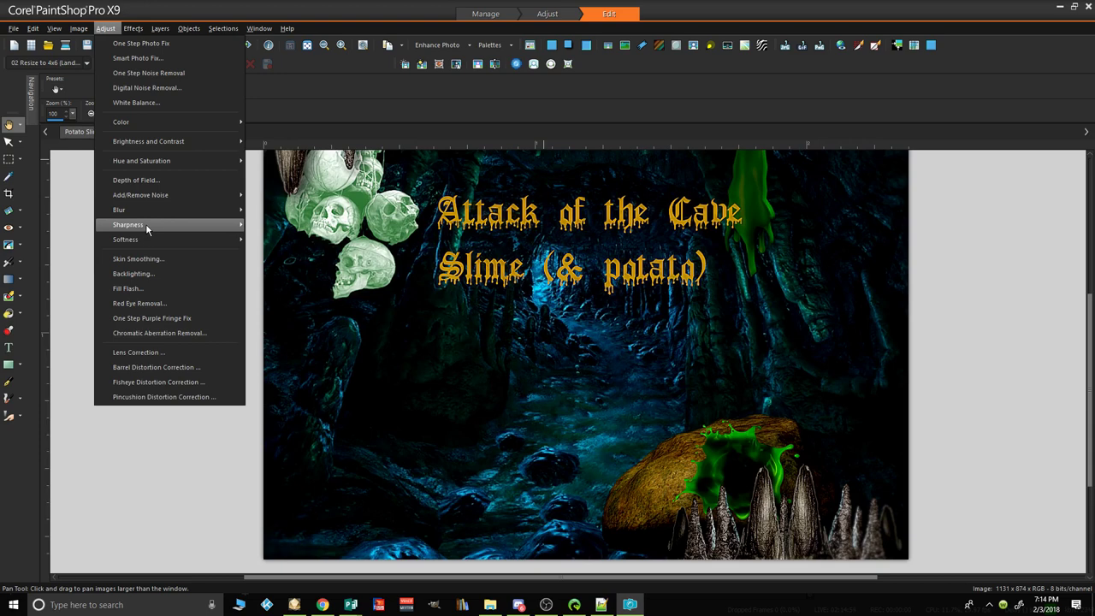
{"action": "mouse_move", "coordinate": [145, 227]}
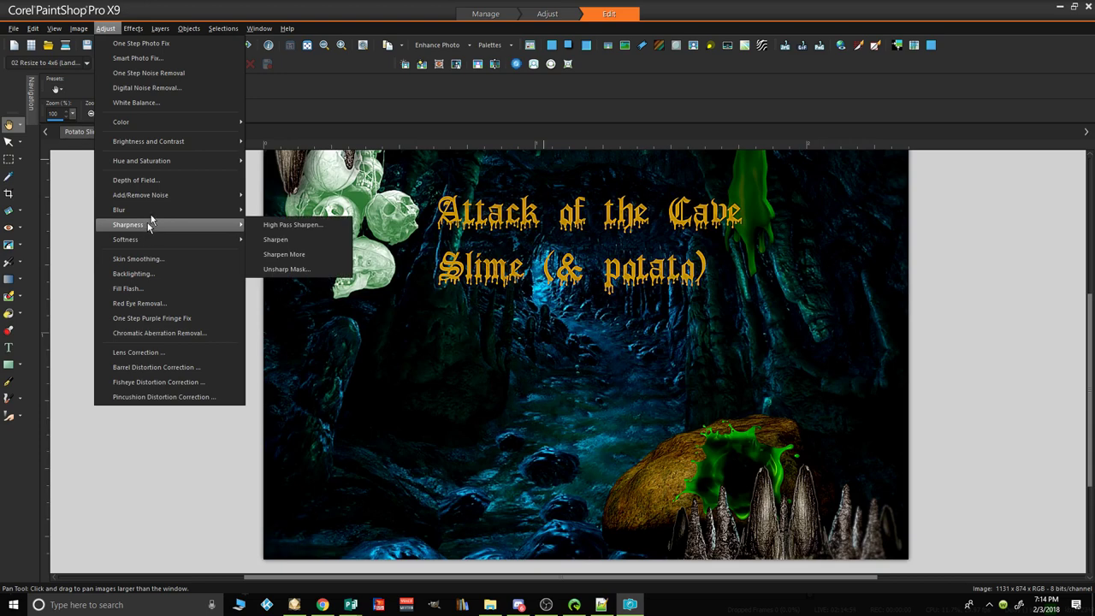
{"action": "mouse_move", "coordinate": [130, 30]}
{"action": "mouse_move", "coordinate": [162, 66]}
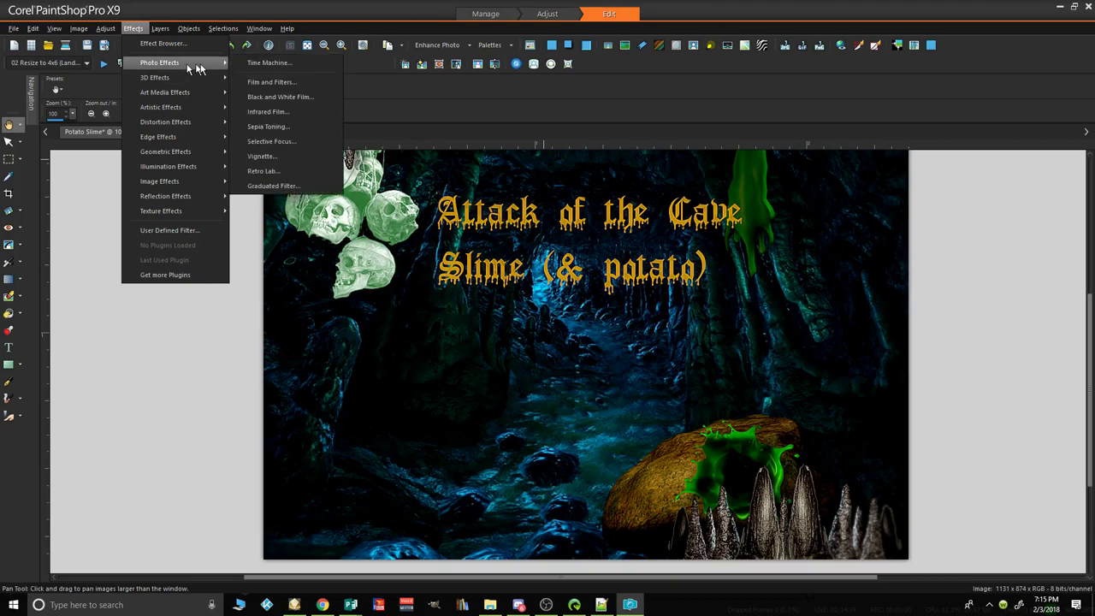
{"action": "left_click", "coordinate": [298, 160]}
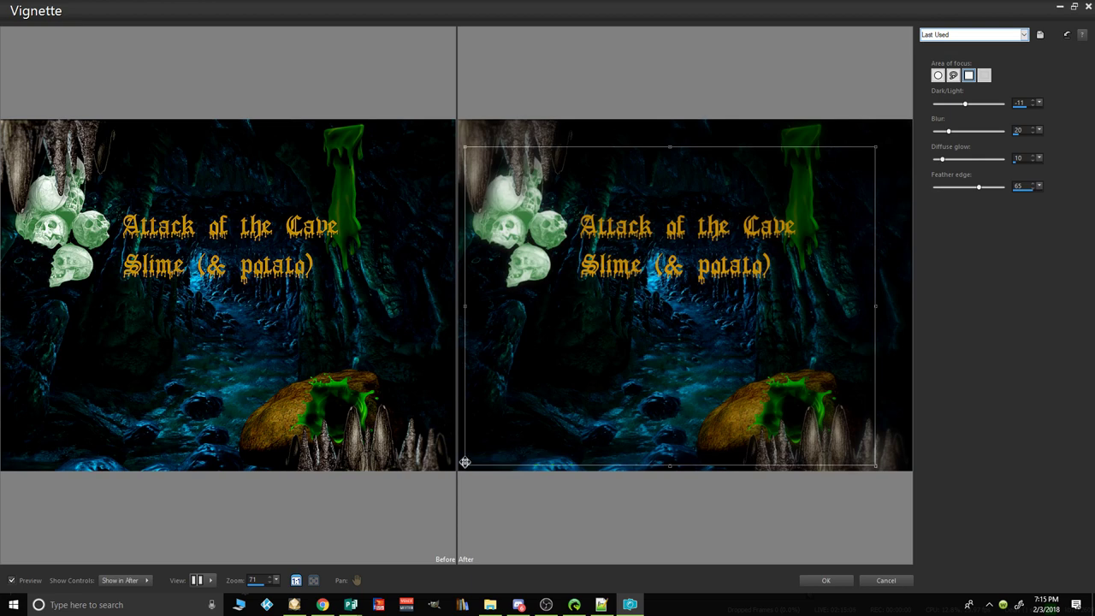
{"action": "left_click_drag", "start_coordinate": [466, 465], "coordinate": [587, 350]}
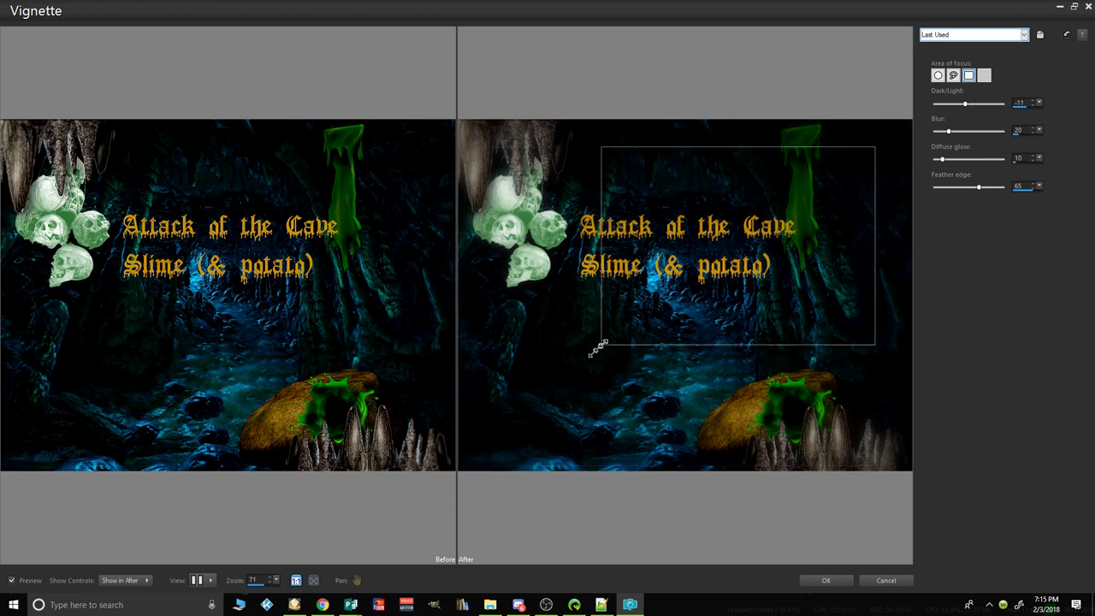
{"action": "mouse_move", "coordinate": [767, 264]}
{"action": "left_mouse_down"}
{"action": "mouse_move", "coordinate": [790, 247]}
{"action": "mouse_move", "coordinate": [766, 256]}
{"action": "left_mouse_up"}
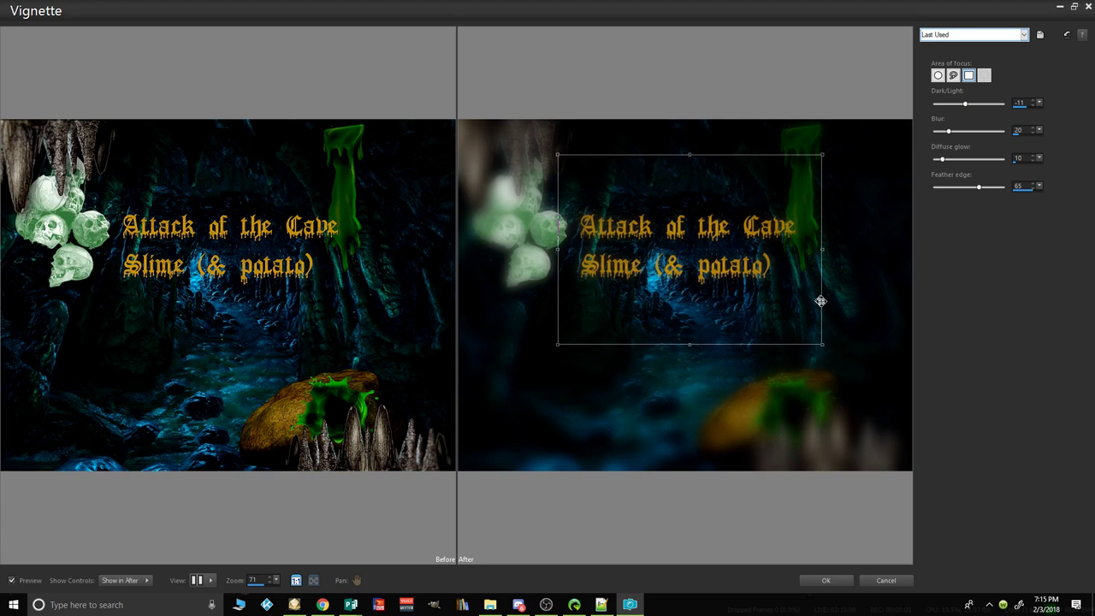
{"action": "left_click_drag", "start_coordinate": [667, 252], "coordinate": [667, 281]}
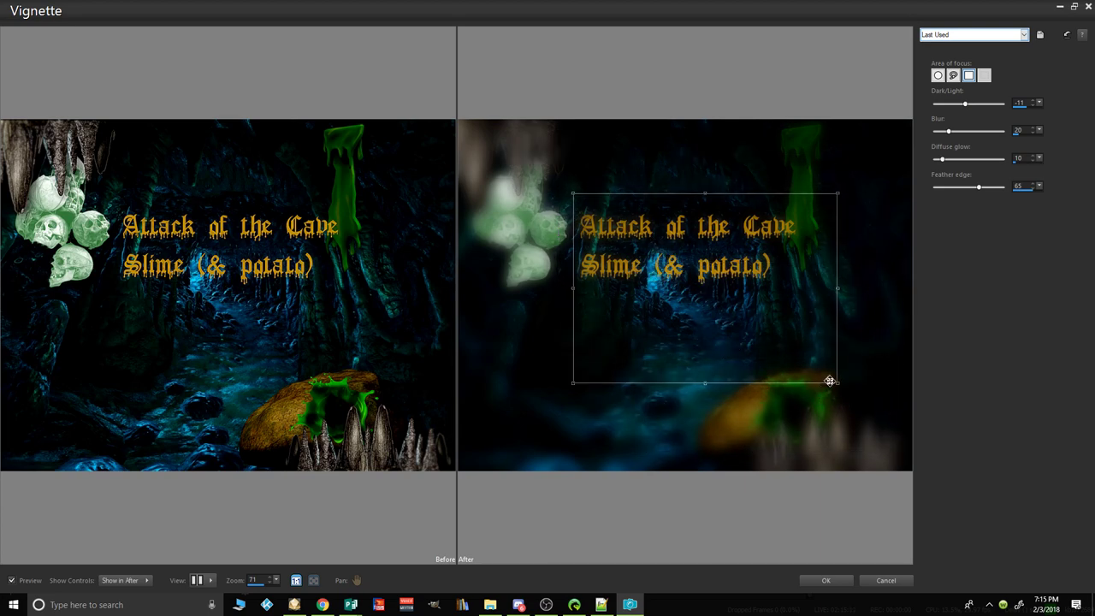
{"action": "left_click_drag", "start_coordinate": [837, 382], "coordinate": [871, 454]}
{"action": "left_click_drag", "start_coordinate": [654, 326], "coordinate": [644, 325]}
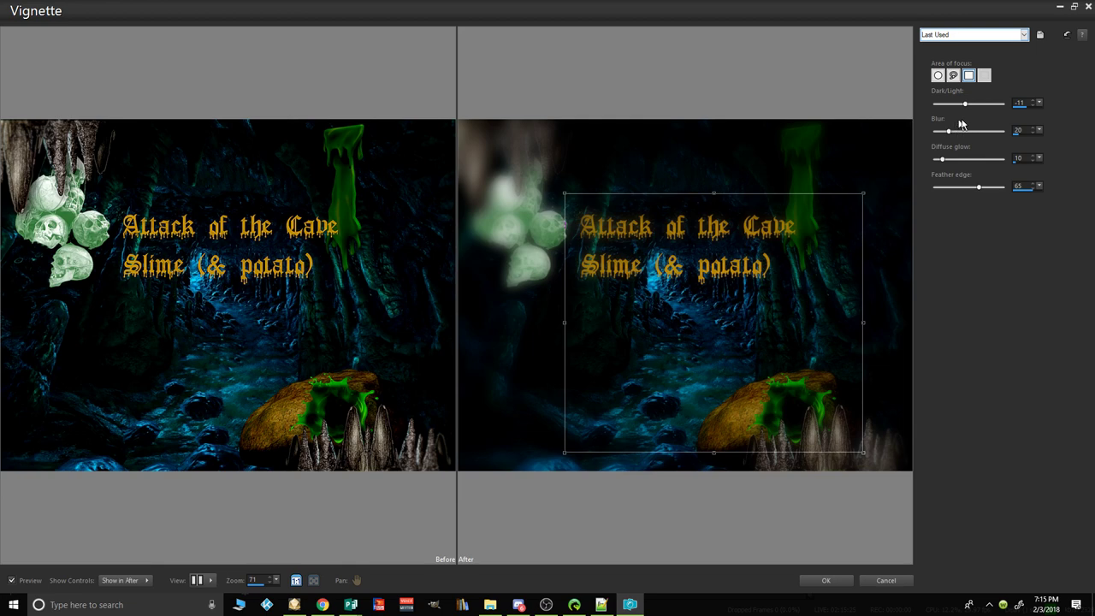
Step: Try a vignette blur of 67 with the rectangular focus area shrunk around the potato
{"action": "mouse_move", "coordinate": [967, 105]}
{"action": "left_mouse_down"}
{"action": "mouse_move", "coordinate": [944, 108]}
{"action": "mouse_move", "coordinate": [1000, 107]}
{"action": "mouse_move", "coordinate": [967, 109]}
{"action": "left_mouse_up"}
{"action": "left_click_drag", "start_coordinate": [957, 133], "coordinate": [926, 139]}
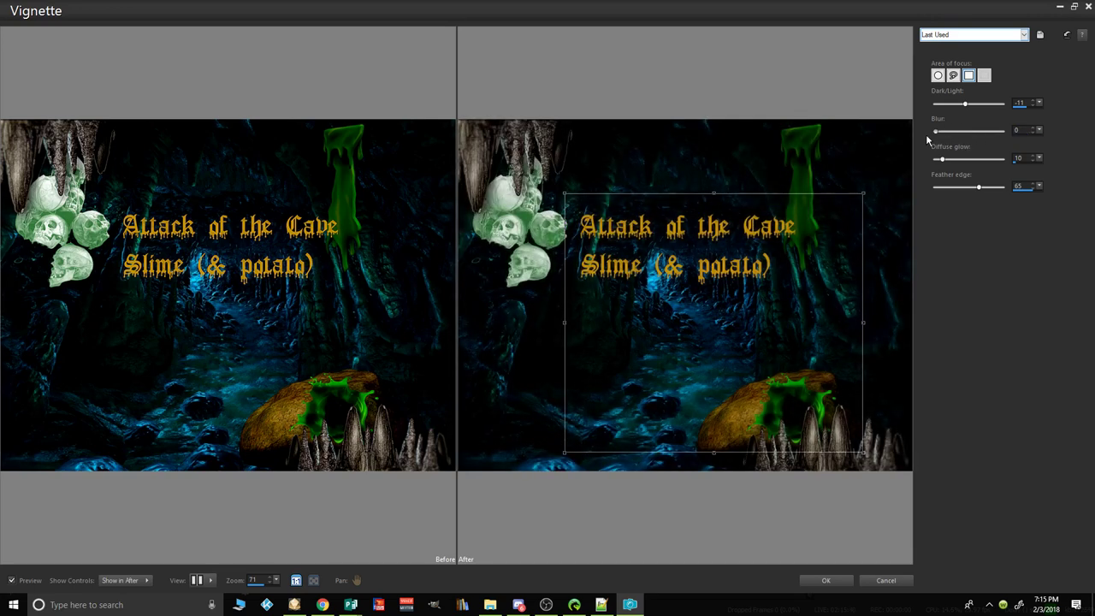
{"action": "left_click", "coordinate": [1036, 127]}
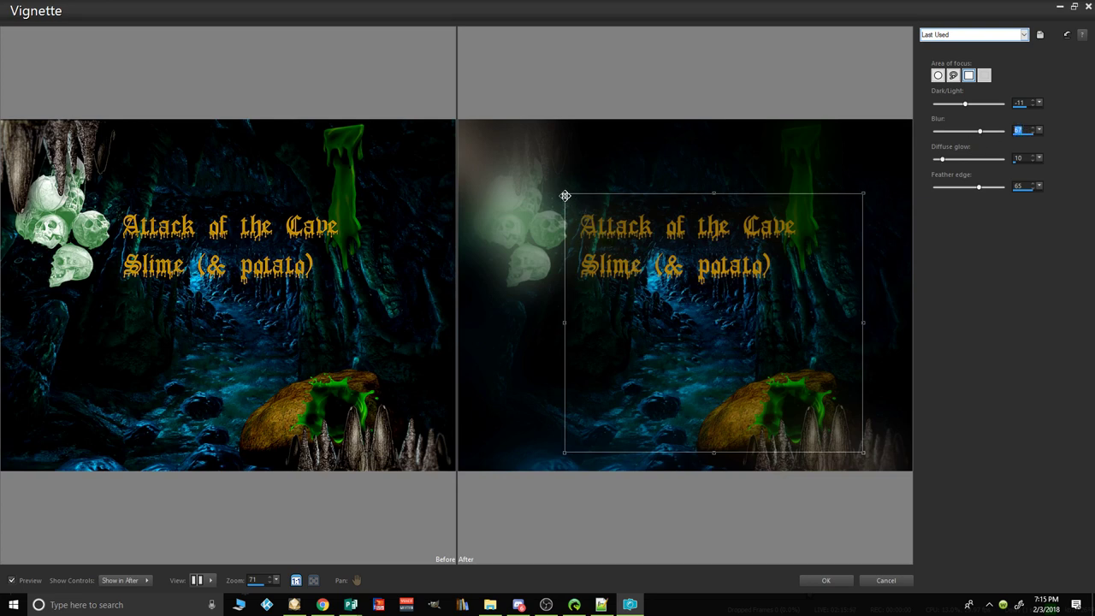
{"action": "left_click_drag", "start_coordinate": [564, 194], "coordinate": [670, 320]}
{"action": "left_click_drag", "start_coordinate": [745, 374], "coordinate": [758, 380]}
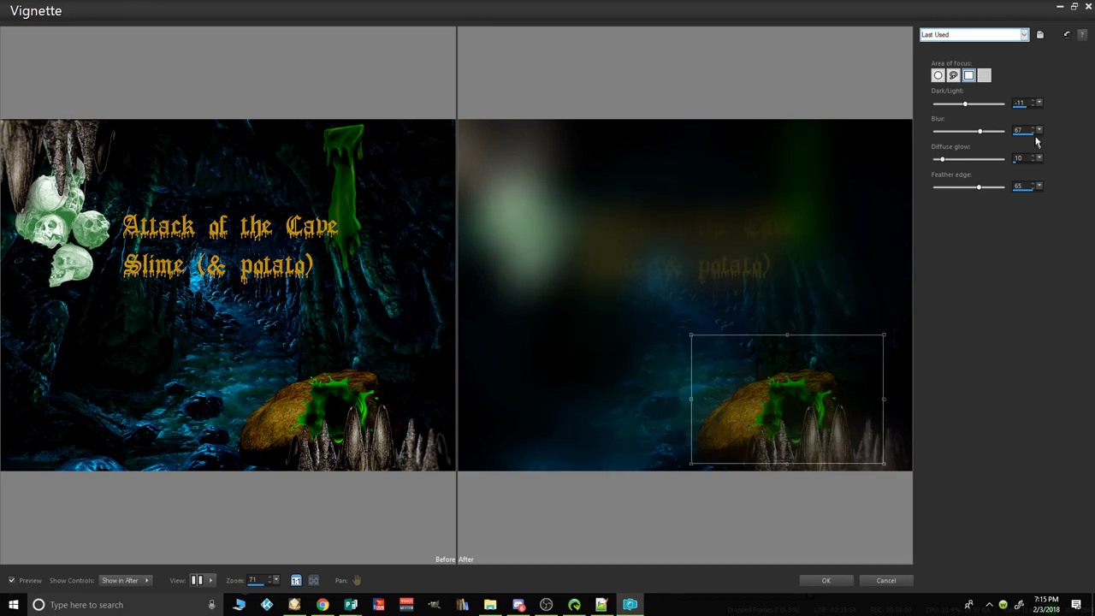
Step: Set the vignette's dark/light to 9, diffuse glow to 45, feather edge to 79 and blur to 3
{"action": "left_click_drag", "start_coordinate": [971, 105], "coordinate": [974, 106]}
{"action": "left_click_drag", "start_coordinate": [943, 160], "coordinate": [988, 189]}
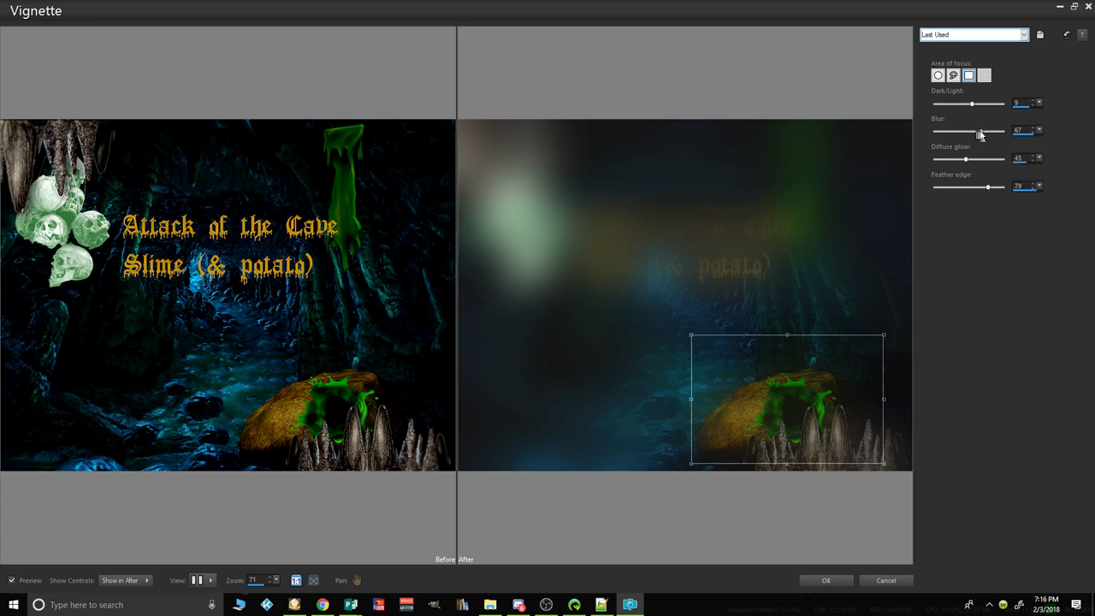
{"action": "left_click_drag", "start_coordinate": [980, 133], "coordinate": [938, 137]}
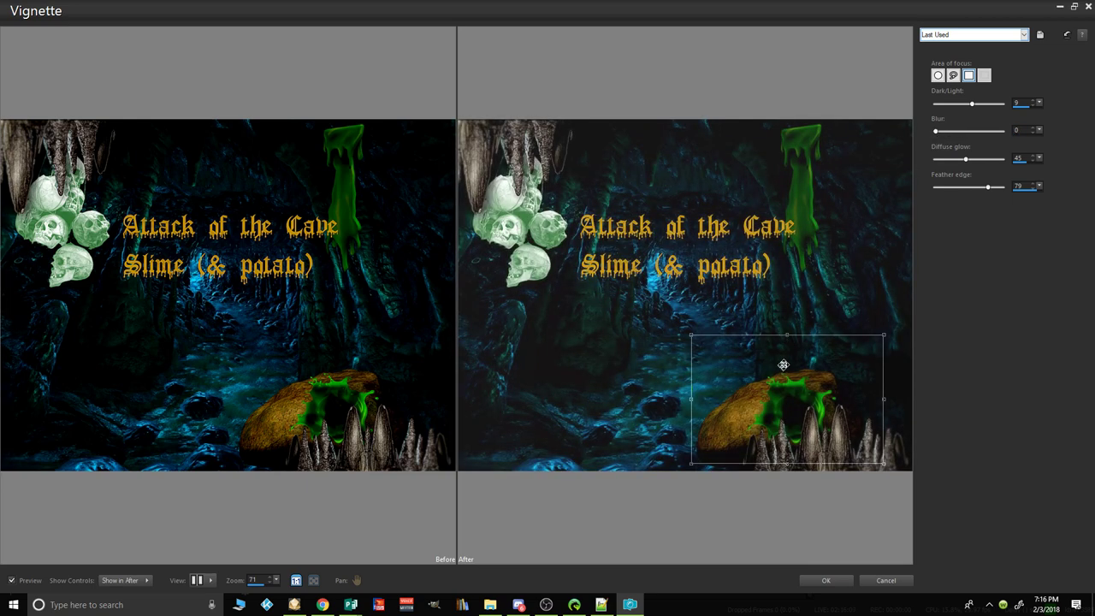
{"action": "left_click", "coordinate": [1035, 130]}
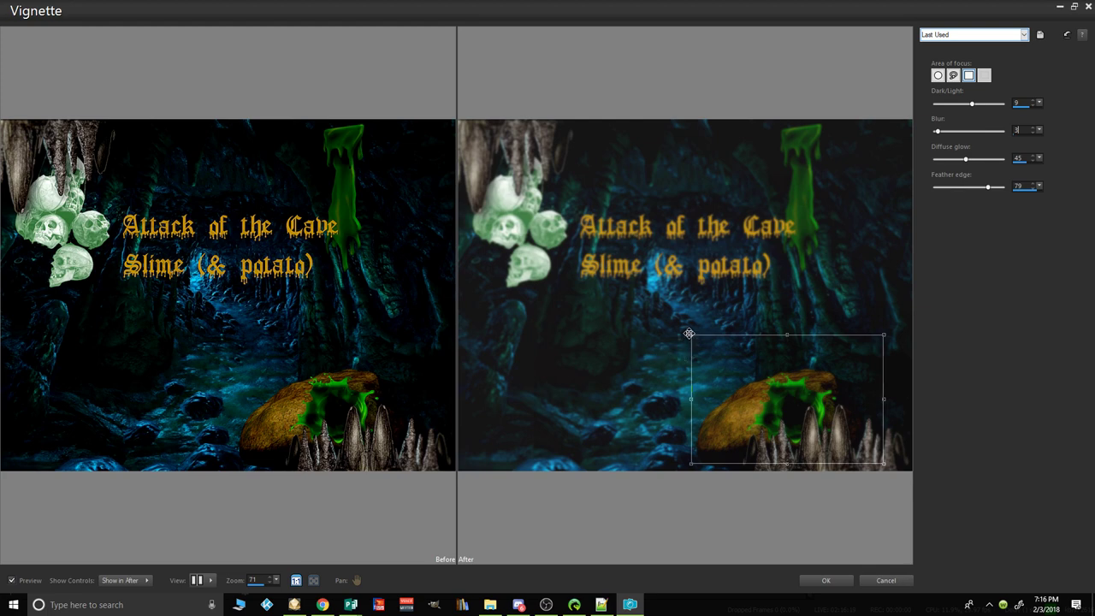
Step: Extend the focus area up over the title, set the feather edge to 80, and apply the Vignette effect
{"action": "left_click_drag", "start_coordinate": [691, 333], "coordinate": [577, 208]}
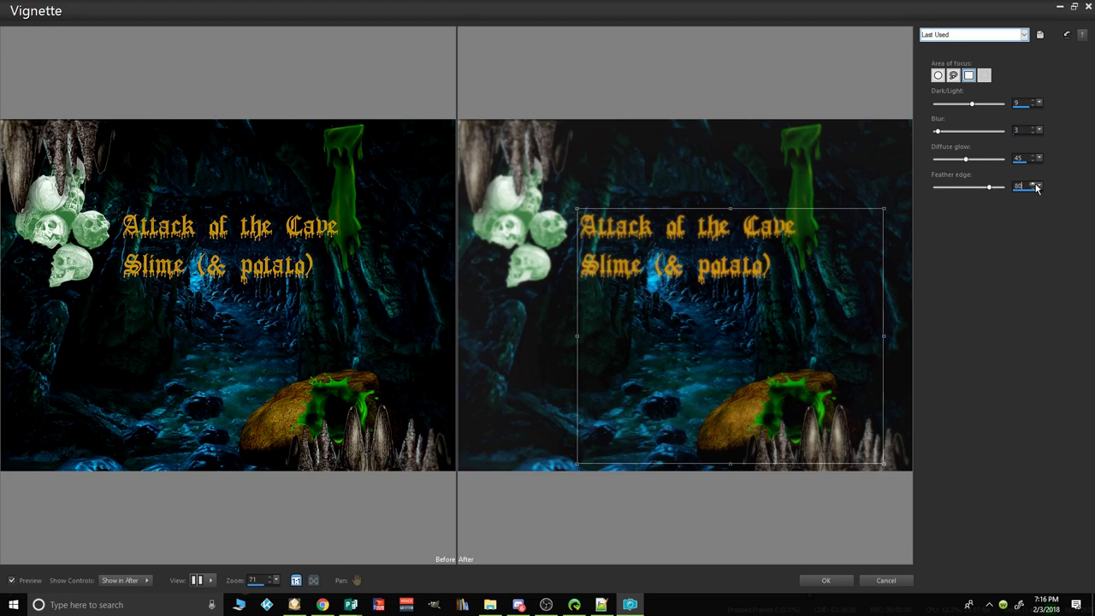
{"action": "left_click_drag", "start_coordinate": [783, 300], "coordinate": [769, 297]}
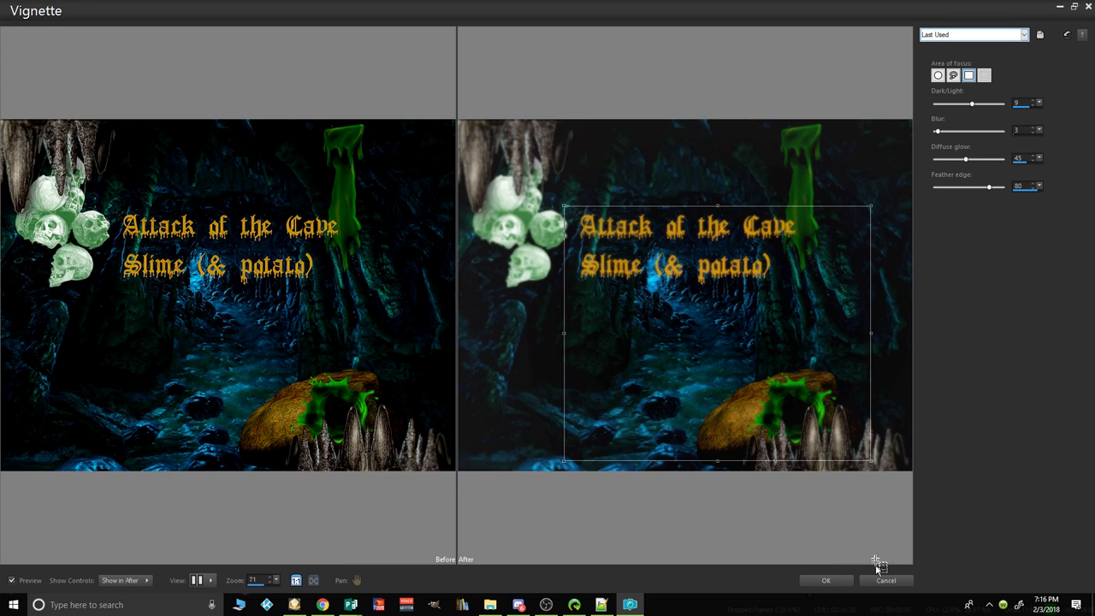
{"action": "left_click", "coordinate": [827, 581]}
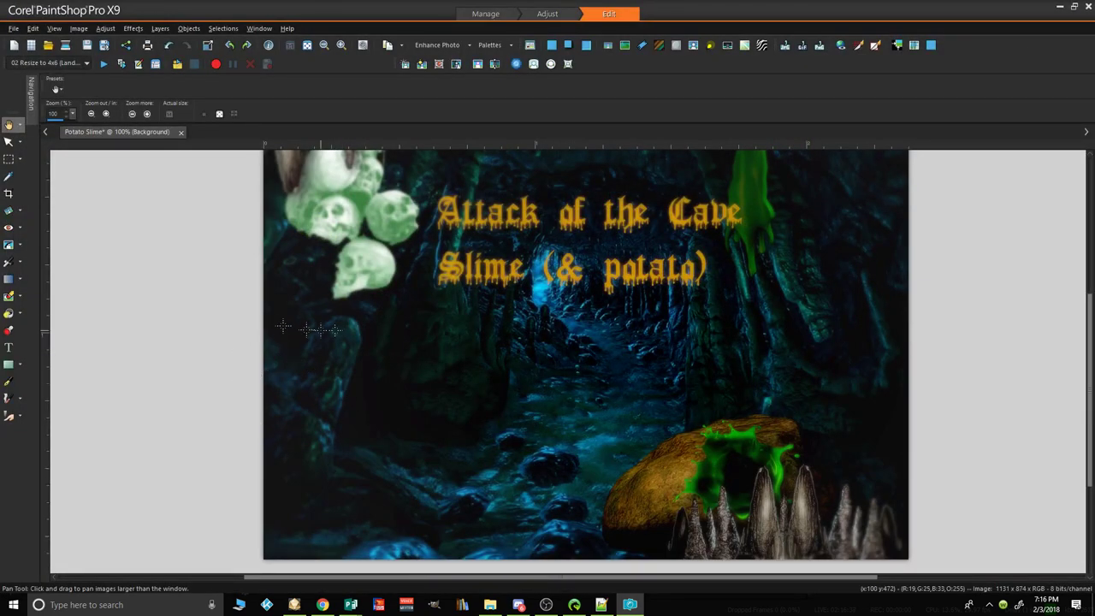
Step: Check the image's dimensions and file details in its image information
{"action": "right_click", "coordinate": [329, 238]}
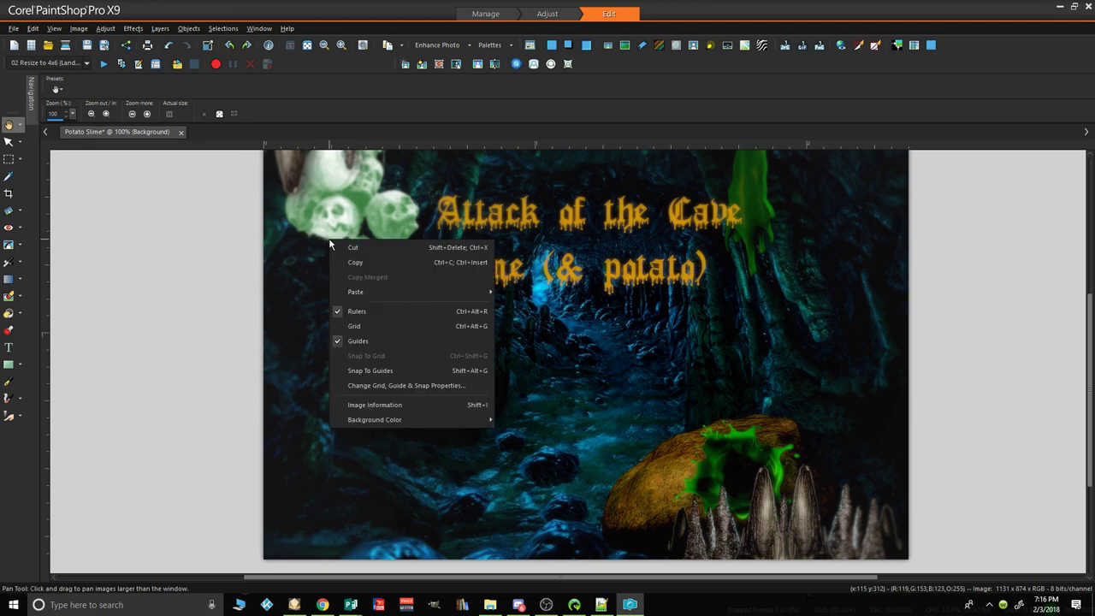
{"action": "left_click", "coordinate": [404, 406]}
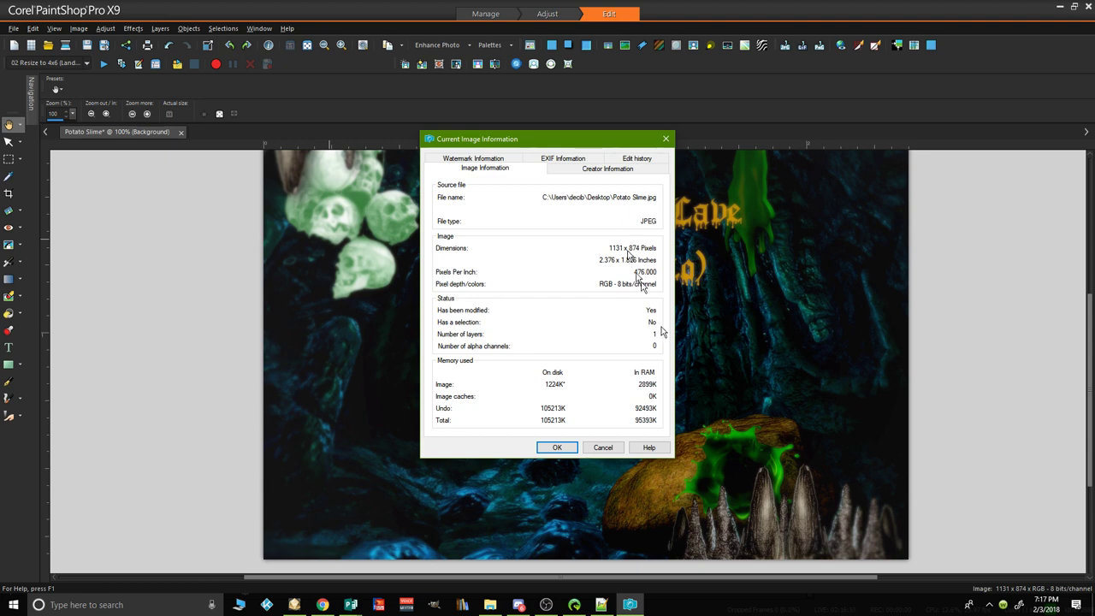
{"action": "left_click", "coordinate": [556, 447]}
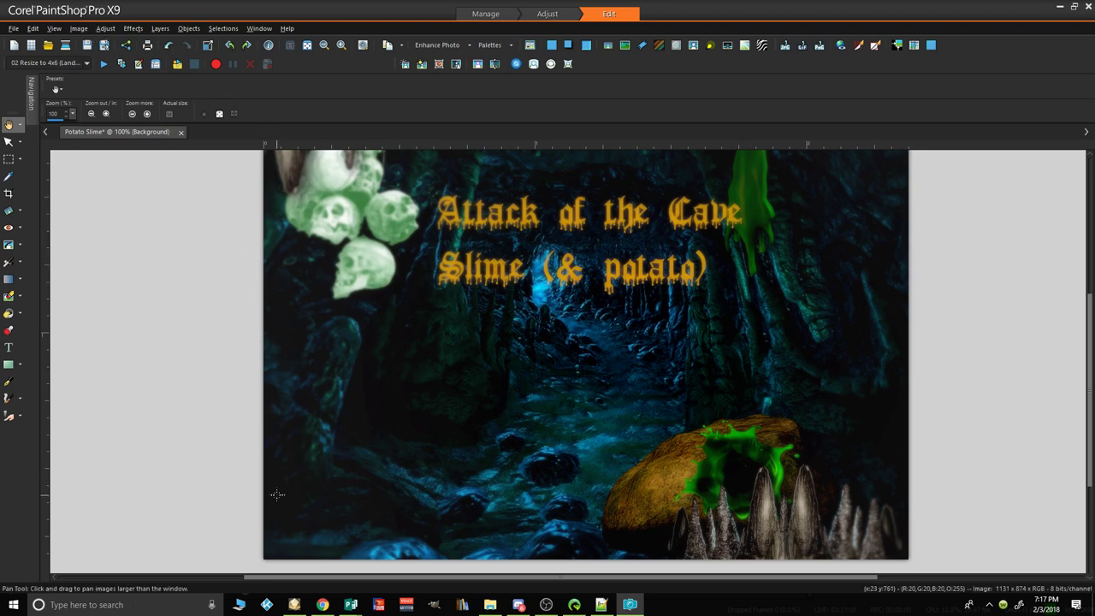
Step: Add a symmetric 0.018-inch border in dark green #101a08 around the image
{"action": "left_click", "coordinate": [78, 28]}
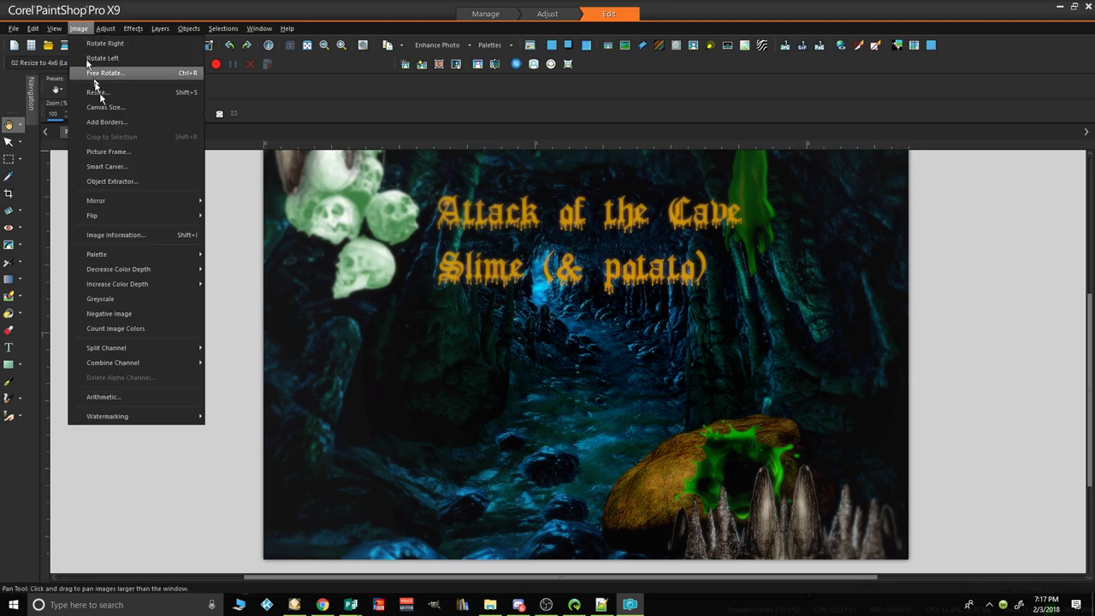
{"action": "left_click", "coordinate": [122, 123]}
{"action": "left_click", "coordinate": [484, 343]}
{"action": "left_click_drag", "start_coordinate": [547, 289], "coordinate": [552, 319]}
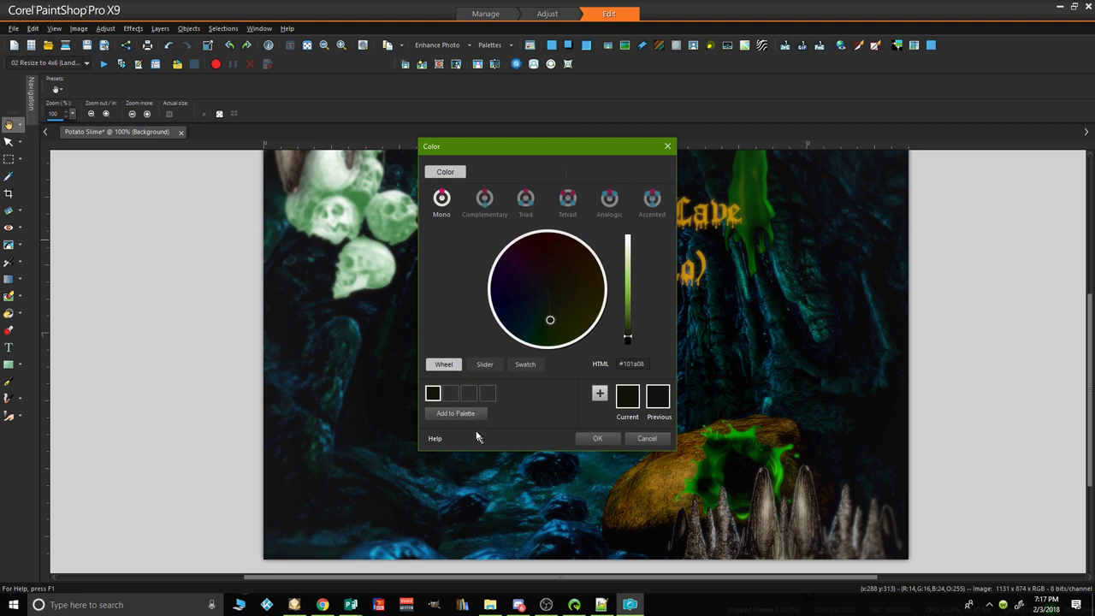
{"action": "left_click", "coordinate": [594, 437]}
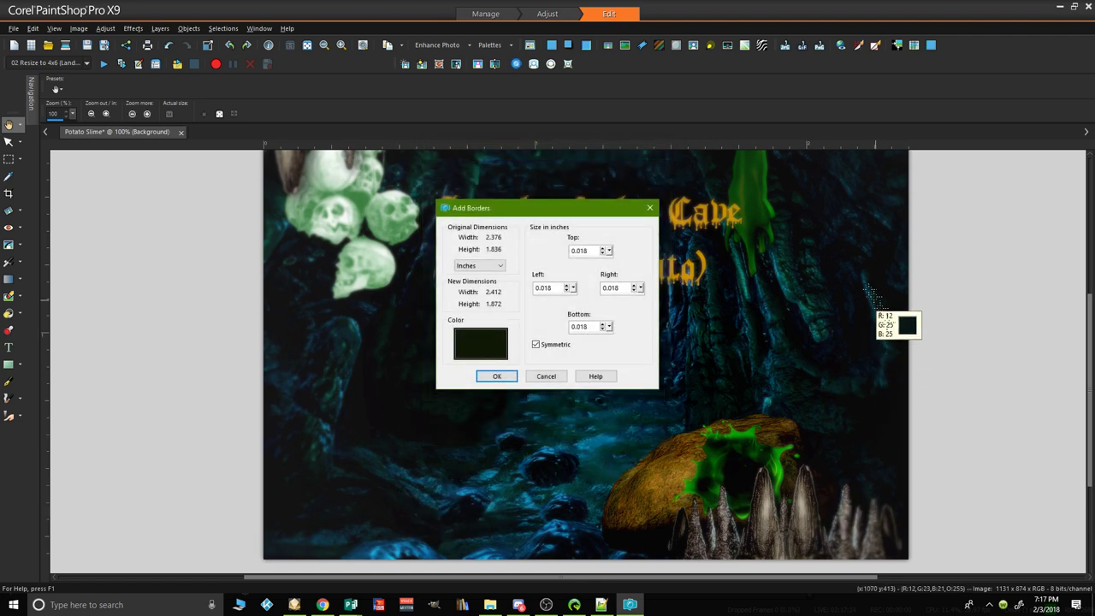
{"action": "left_click", "coordinate": [486, 375]}
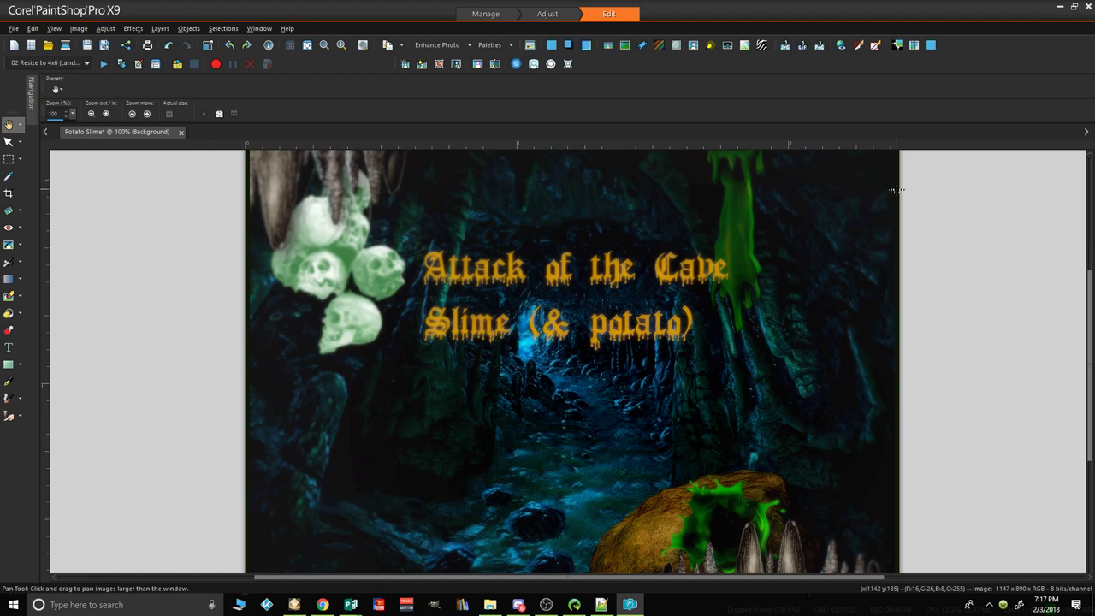
Step: Start resizing the image by pixels and set the new width to 1024 with the aspect ratio locked
{"action": "left_click", "coordinate": [107, 30]}
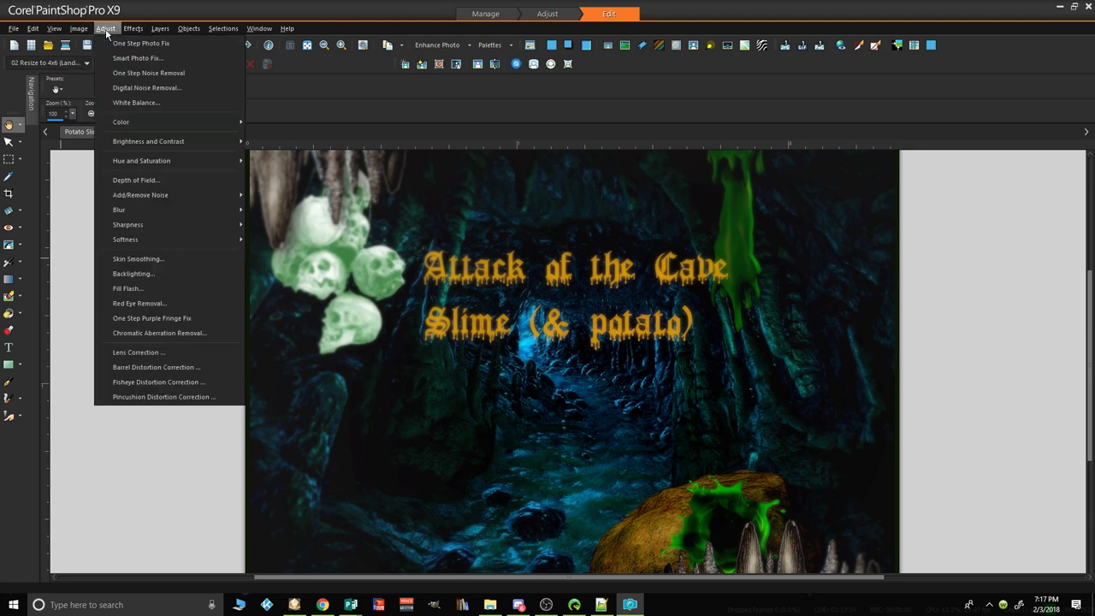
{"action": "mouse_move", "coordinate": [176, 169]}
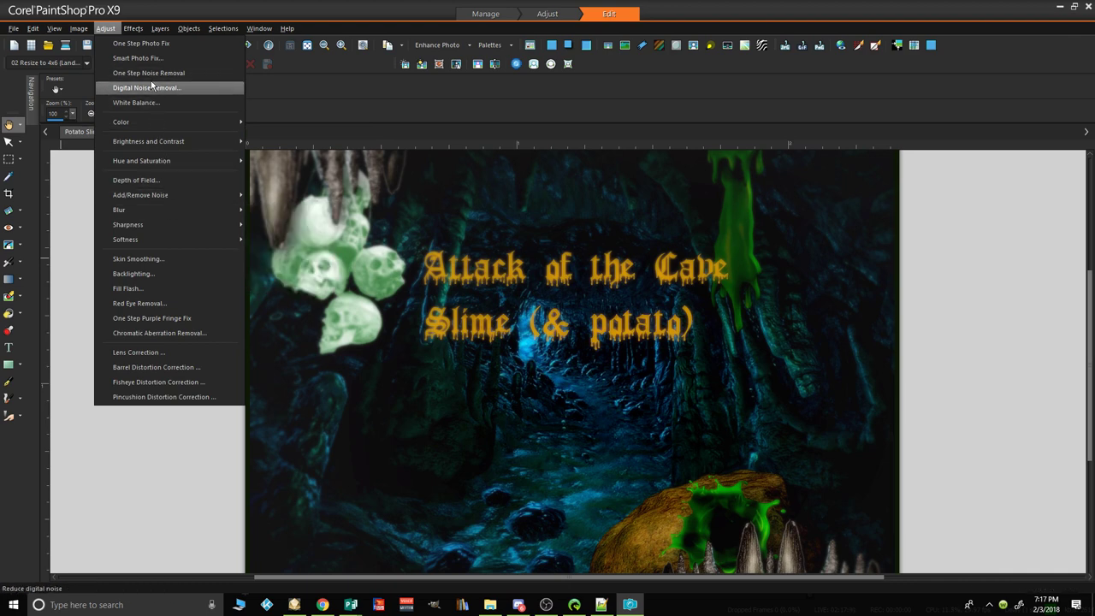
{"action": "mouse_move", "coordinate": [83, 32]}
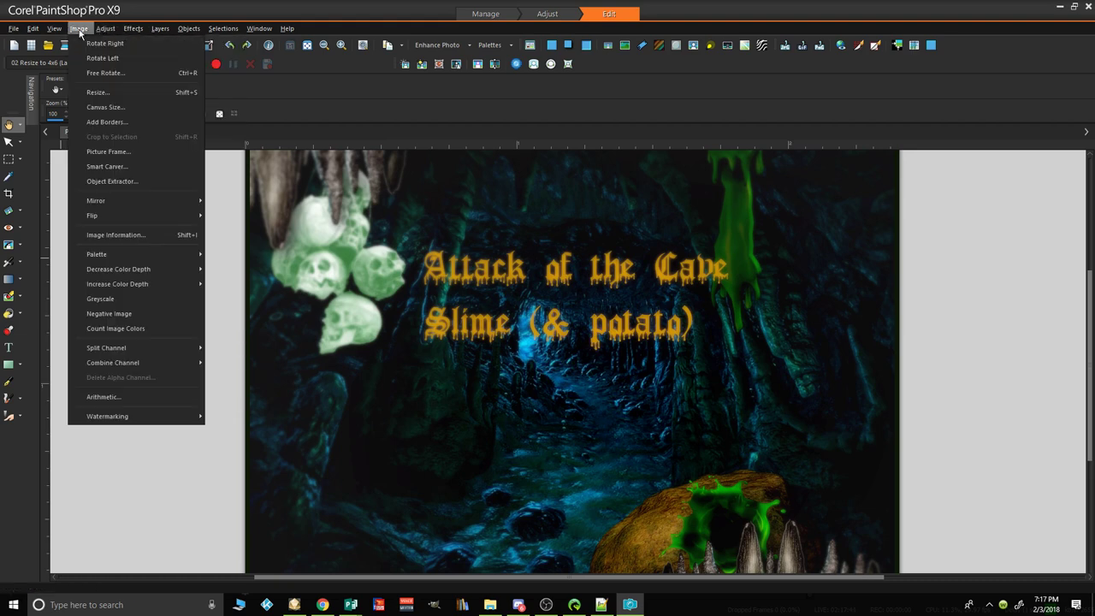
{"action": "left_click", "coordinate": [104, 92]}
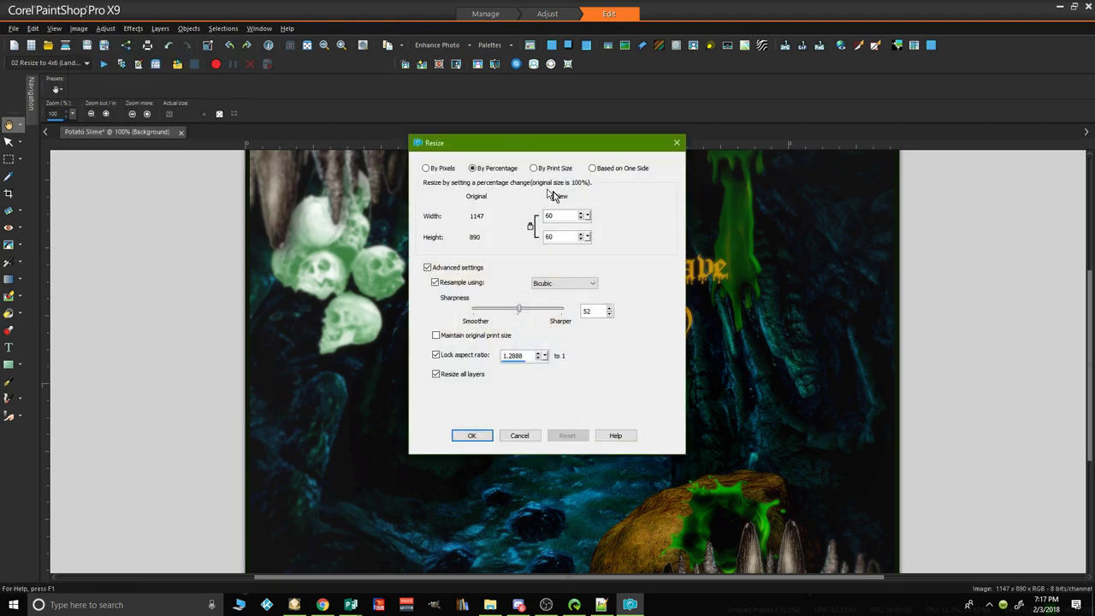
{"action": "left_click", "coordinate": [426, 169]}
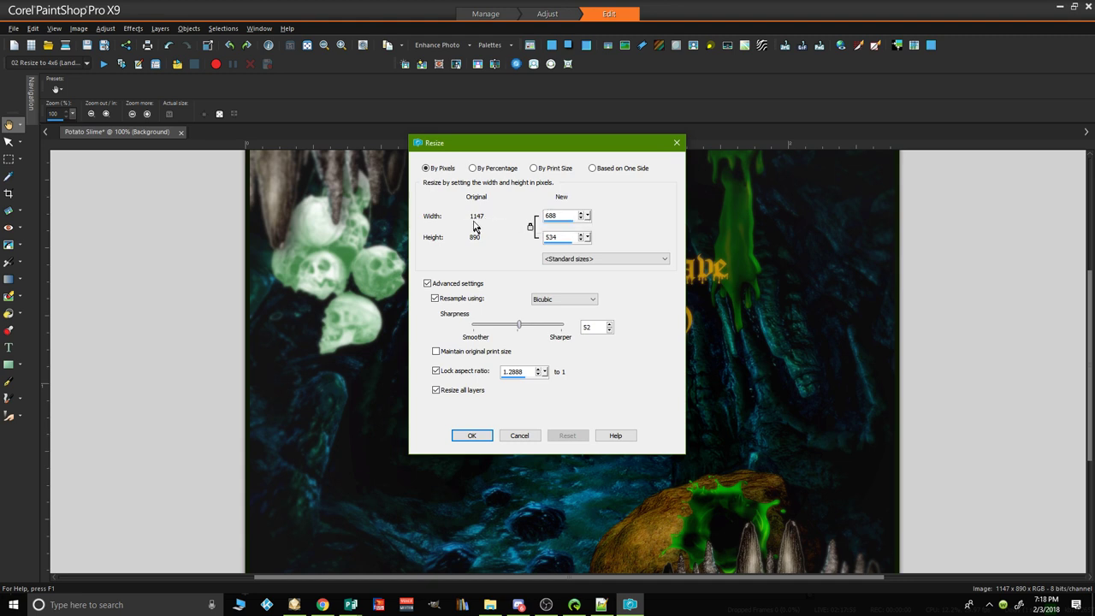
{"action": "double_click", "coordinate": [563, 214]}
{"action": "type", "text": "1024"}
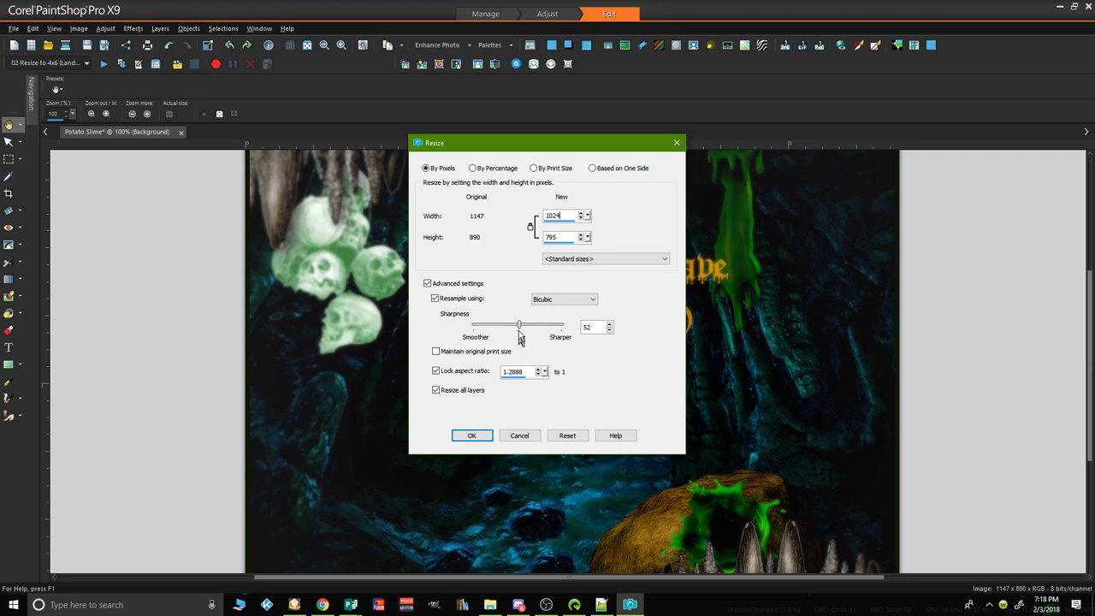
Step: Set the bicubic resampling sharpness to 57 and apply the resize
{"action": "left_click_drag", "start_coordinate": [525, 331], "coordinate": [544, 331]}
{"action": "left_click_drag", "start_coordinate": [544, 326], "coordinate": [526, 329]}
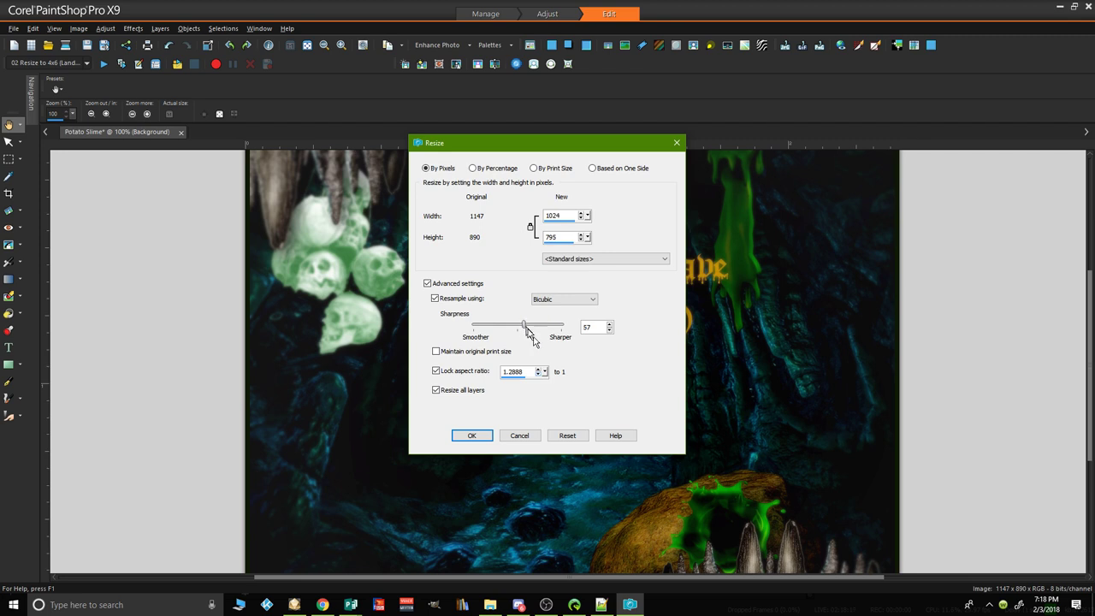
{"action": "left_click", "coordinate": [486, 440]}
{"action": "left_click", "coordinate": [486, 440]}
{"action": "left_click", "coordinate": [486, 440]}
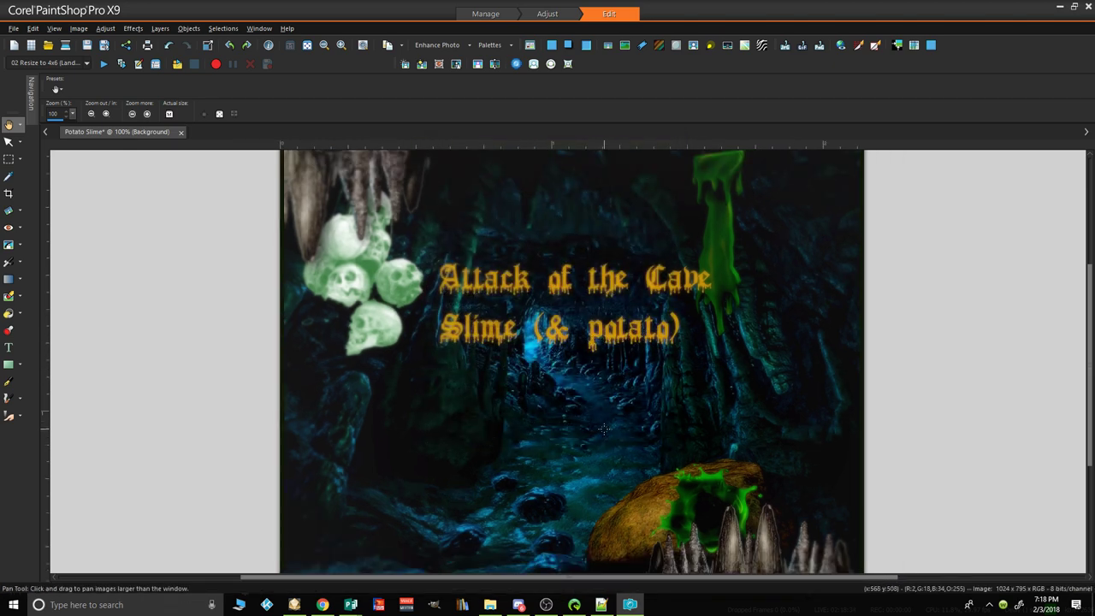
Step: Crop the image with a free-form crop area of about 1002 x 784 pixels to trim the dark outer edge
{"action": "scroll", "coordinate": [604, 429], "scroll_direction": "down", "scroll_amount": 1}
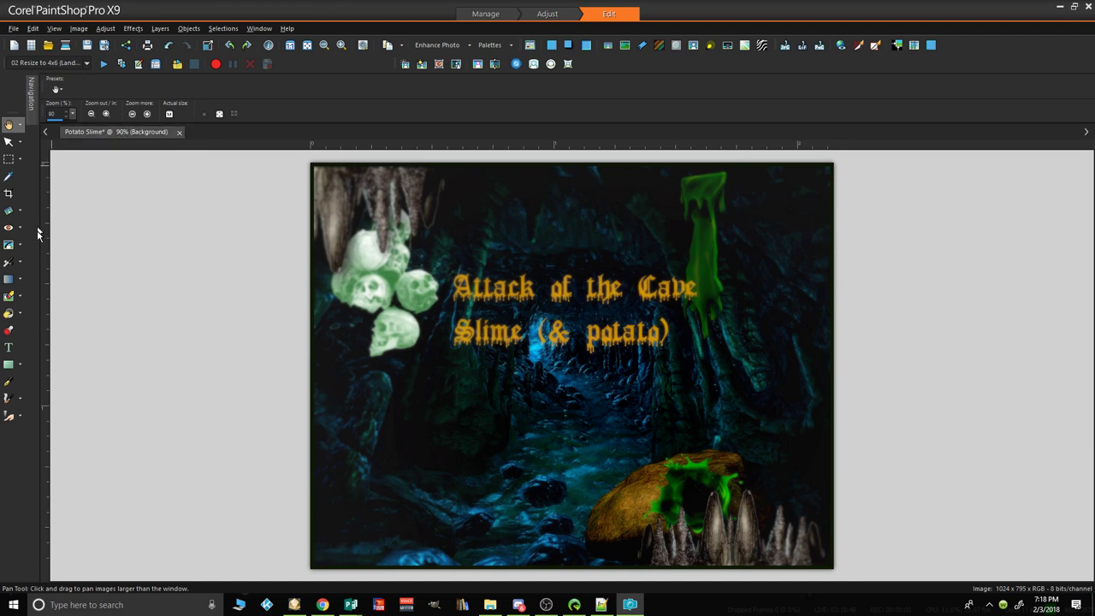
{"action": "left_click", "coordinate": [7, 195]}
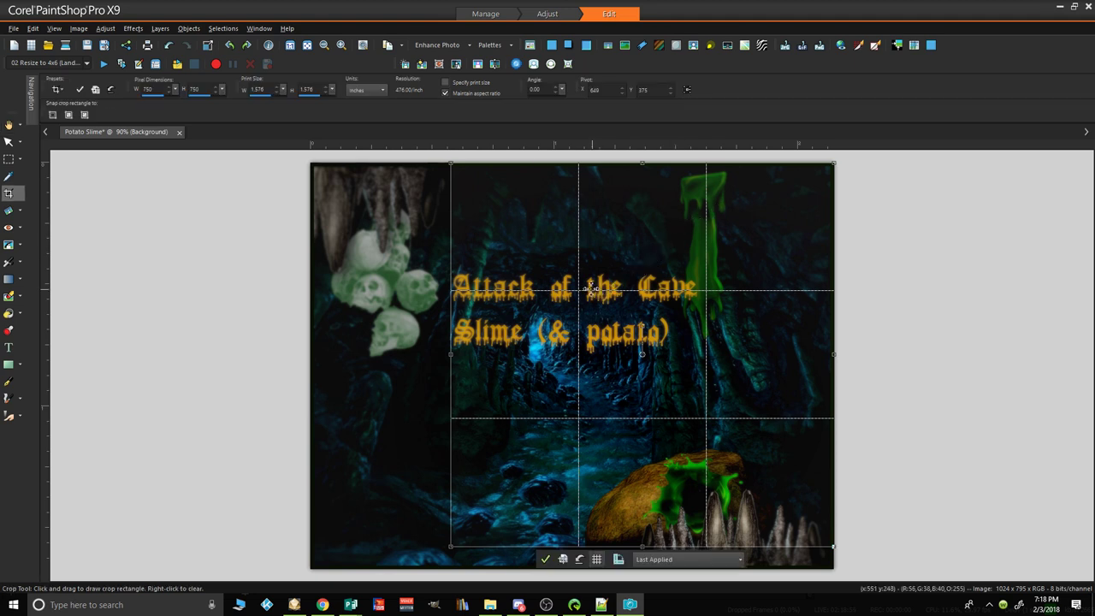
{"action": "left_click", "coordinate": [733, 560]}
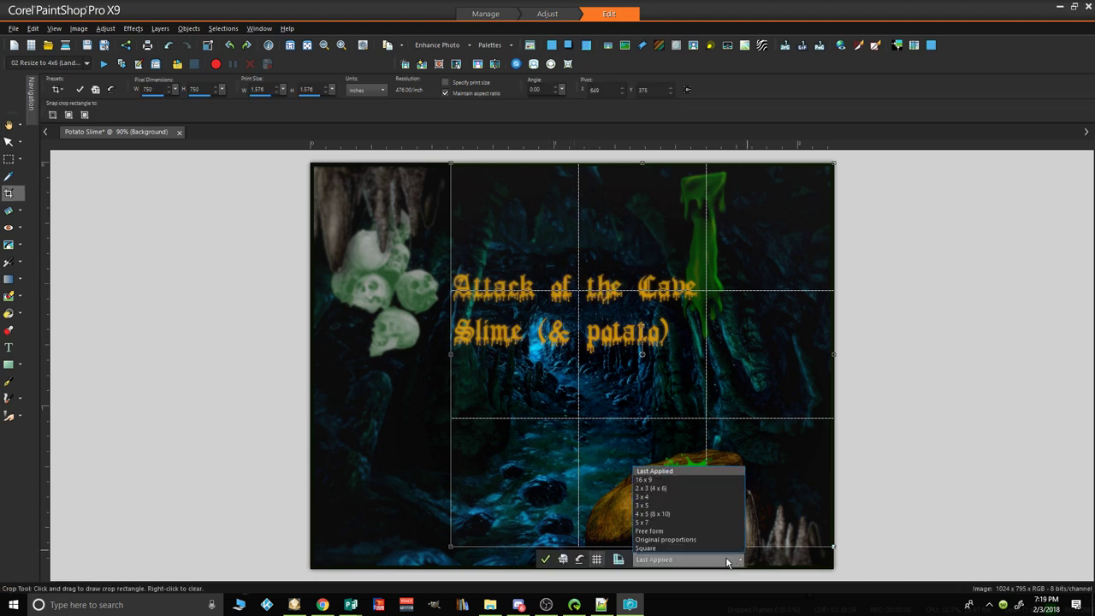
{"action": "left_click", "coordinate": [681, 535]}
{"action": "left_click_drag", "start_coordinate": [642, 350], "coordinate": [518, 329]}
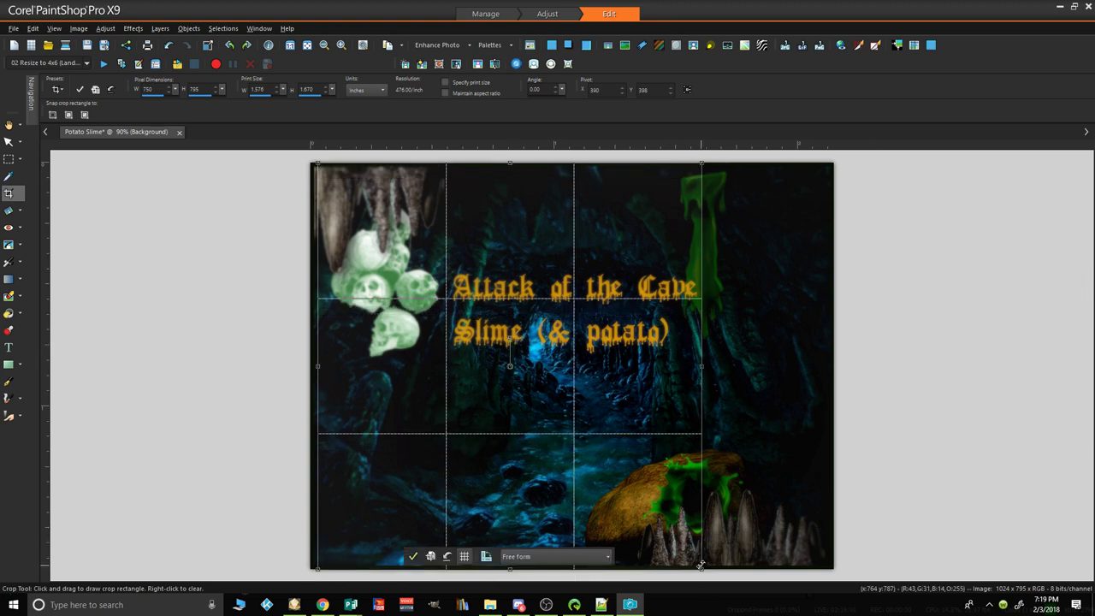
{"action": "left_click_drag", "start_coordinate": [702, 568], "coordinate": [822, 565]}
{"action": "mouse_move", "coordinate": [618, 274]}
{"action": "left_mouse_down"}
{"action": "mouse_move", "coordinate": [616, 289]}
{"action": "mouse_move", "coordinate": [616, 277]}
{"action": "left_mouse_up"}
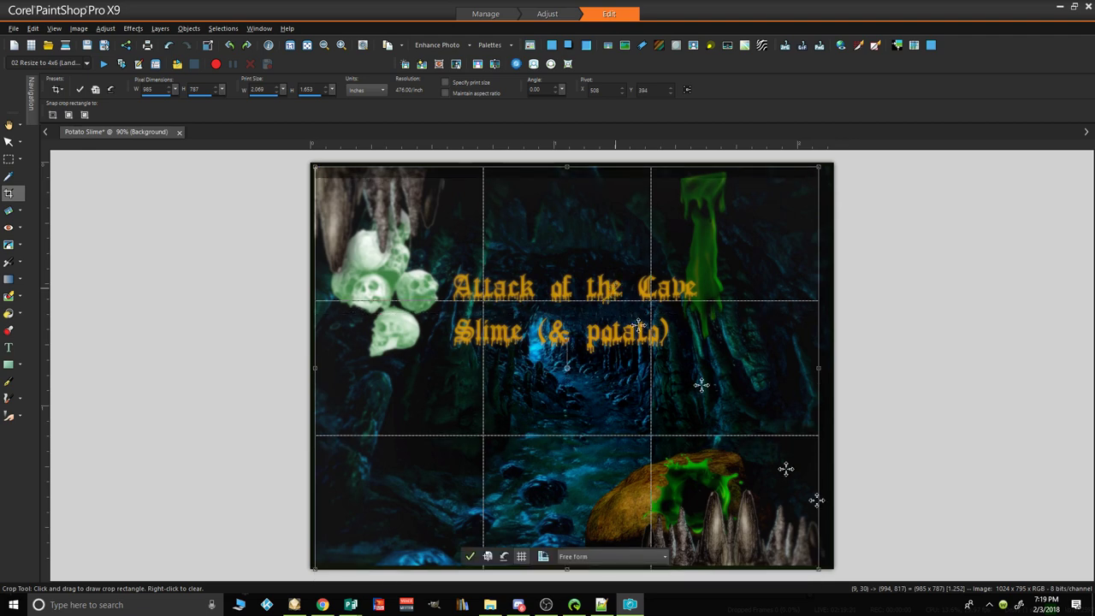
{"action": "left_click_drag", "start_coordinate": [821, 568], "coordinate": [827, 566]}
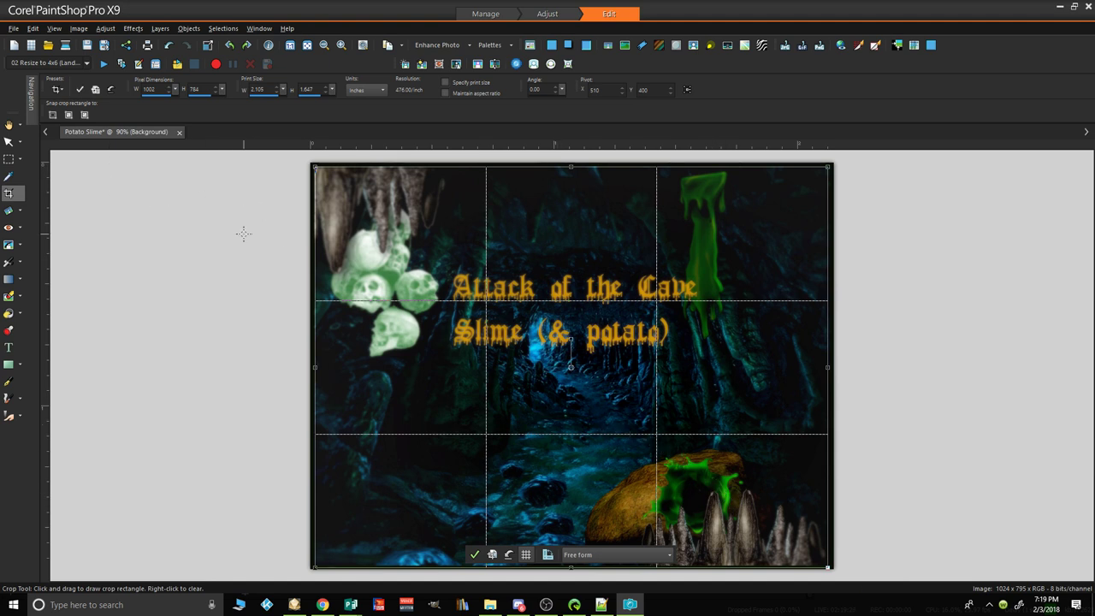
{"action": "key", "text": "Return"}
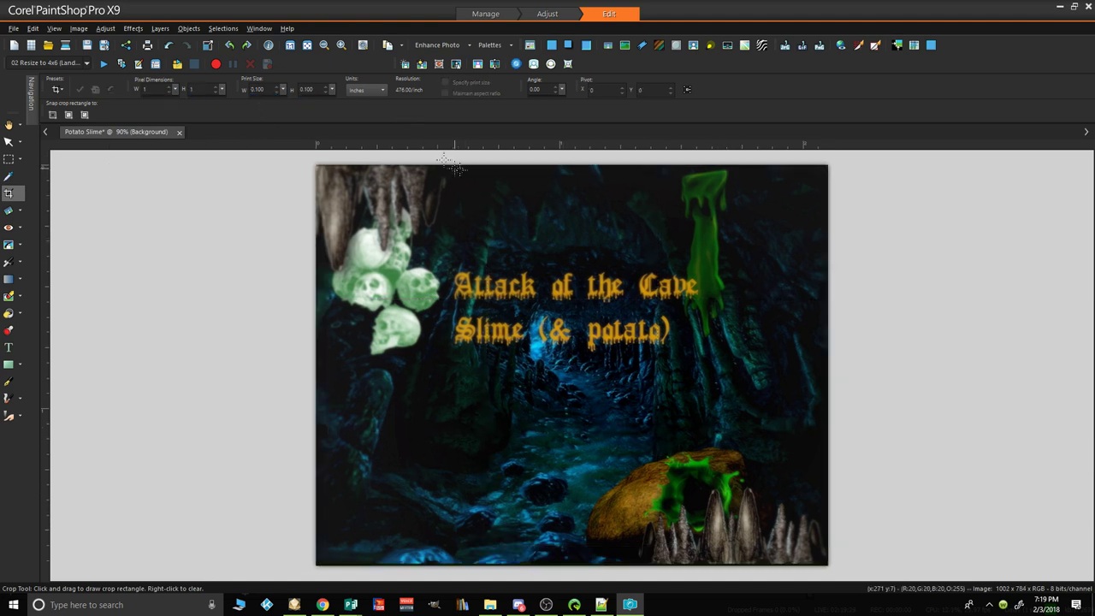
Step: Crop the image again to about 1001 x 775 pixels, trimming mainly along its top edge
{"action": "left_click_drag", "start_coordinate": [321, 168], "coordinate": [825, 565]}
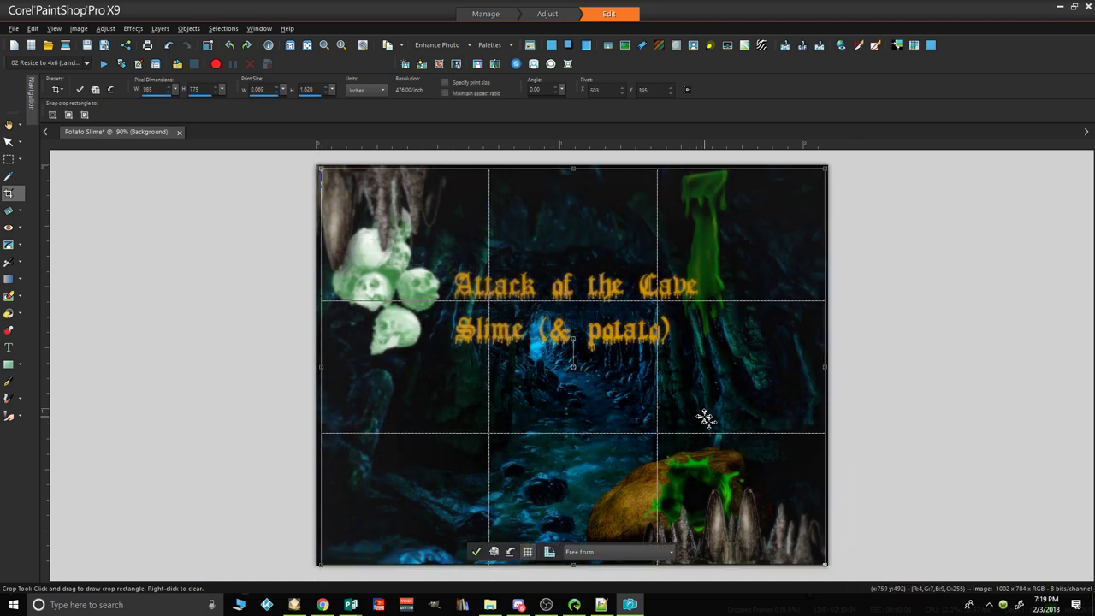
{"action": "mouse_move", "coordinate": [665, 355]}
{"action": "left_mouse_down"}
{"action": "mouse_move", "coordinate": [657, 362]}
{"action": "mouse_move", "coordinate": [661, 352]}
{"action": "left_mouse_up"}
{"action": "left_click_drag", "start_coordinate": [823, 562], "coordinate": [828, 567]}
{"action": "left_click_drag", "start_coordinate": [574, 183], "coordinate": [574, 187]}
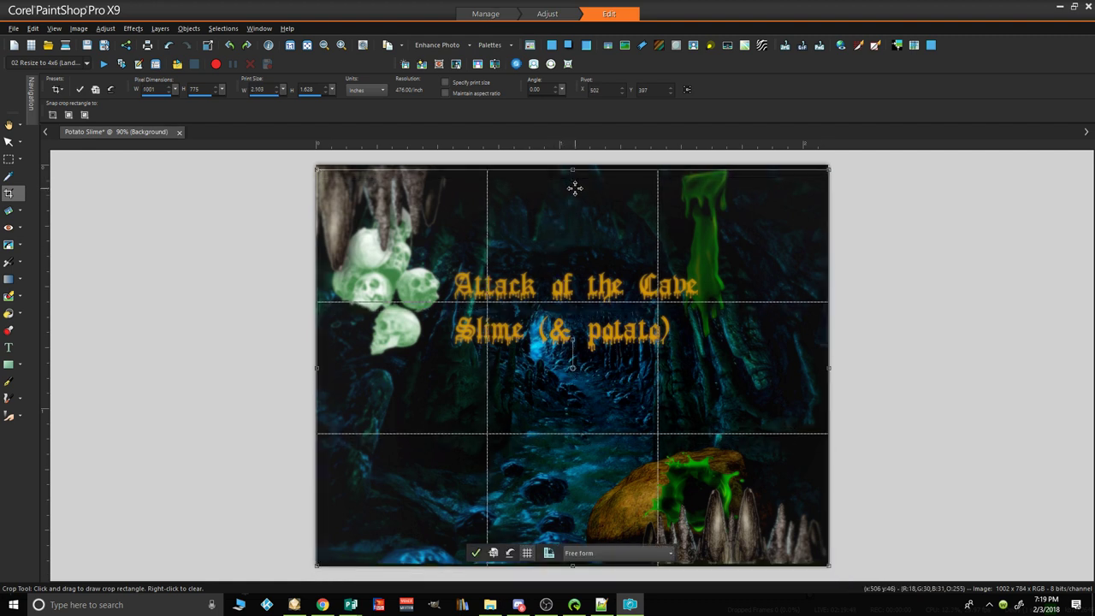
{"action": "left_click", "coordinate": [80, 89]}
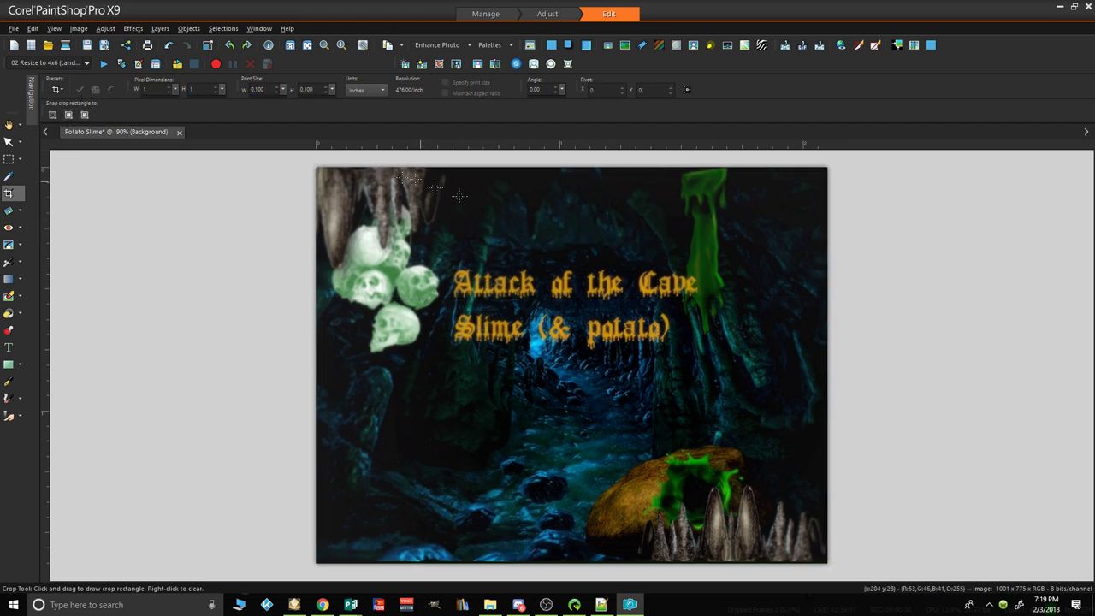
Step: Crop the image a third time to about 983 x 763 pixels, just inside its outer edges
{"action": "left_click_drag", "start_coordinate": [317, 171], "coordinate": [822, 562]}
{"action": "mouse_move", "coordinate": [599, 291]}
{"action": "left_mouse_down"}
{"action": "mouse_move", "coordinate": [591, 262]}
{"action": "mouse_move", "coordinate": [591, 279]}
{"action": "left_mouse_up"}
{"action": "left_click", "coordinate": [475, 160]}
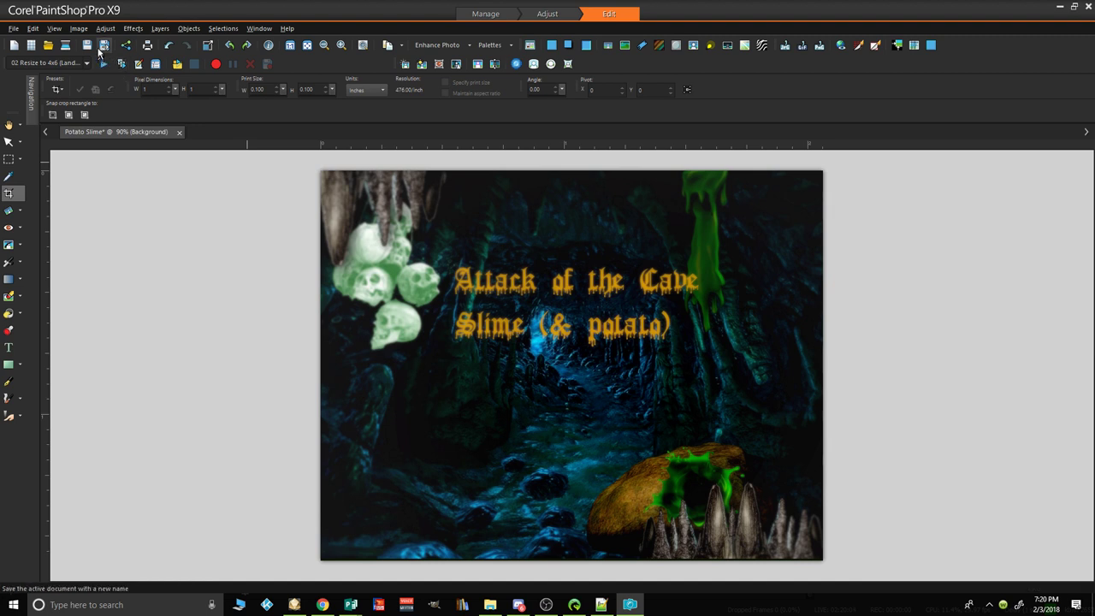
Step: Start adding a border around the image and set its symmetric size to 0.025 inches
{"action": "left_click", "coordinate": [101, 29]}
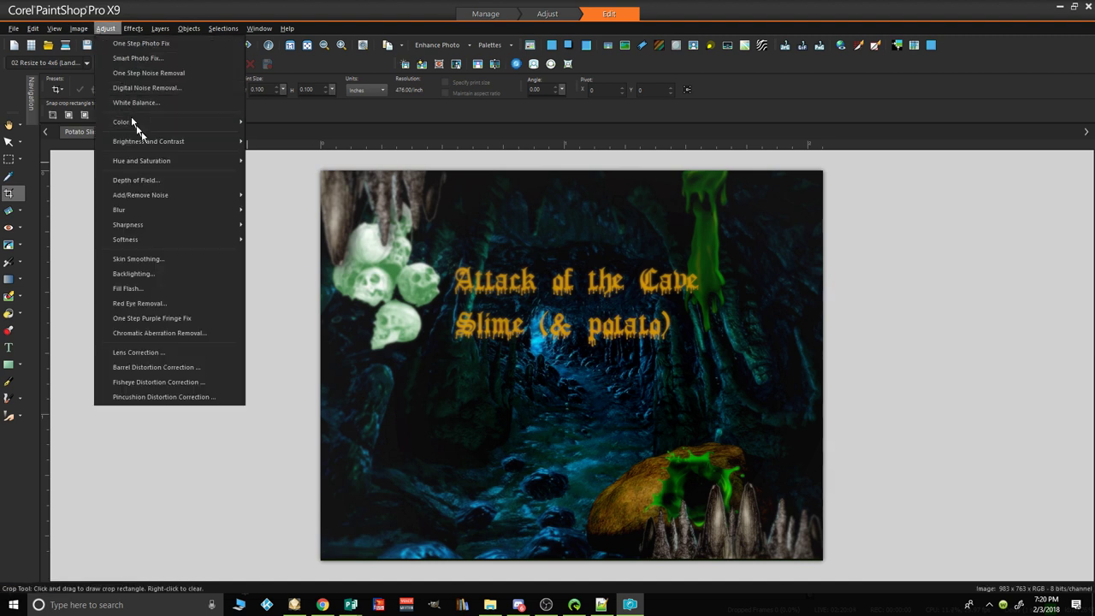
{"action": "mouse_move", "coordinate": [79, 29]}
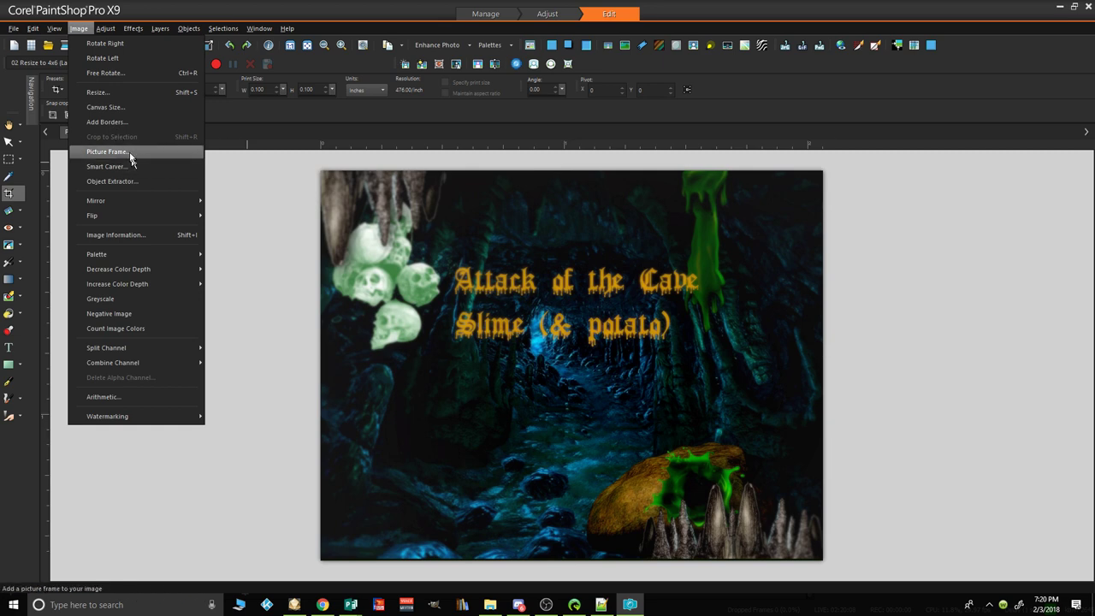
{"action": "left_click", "coordinate": [121, 123]}
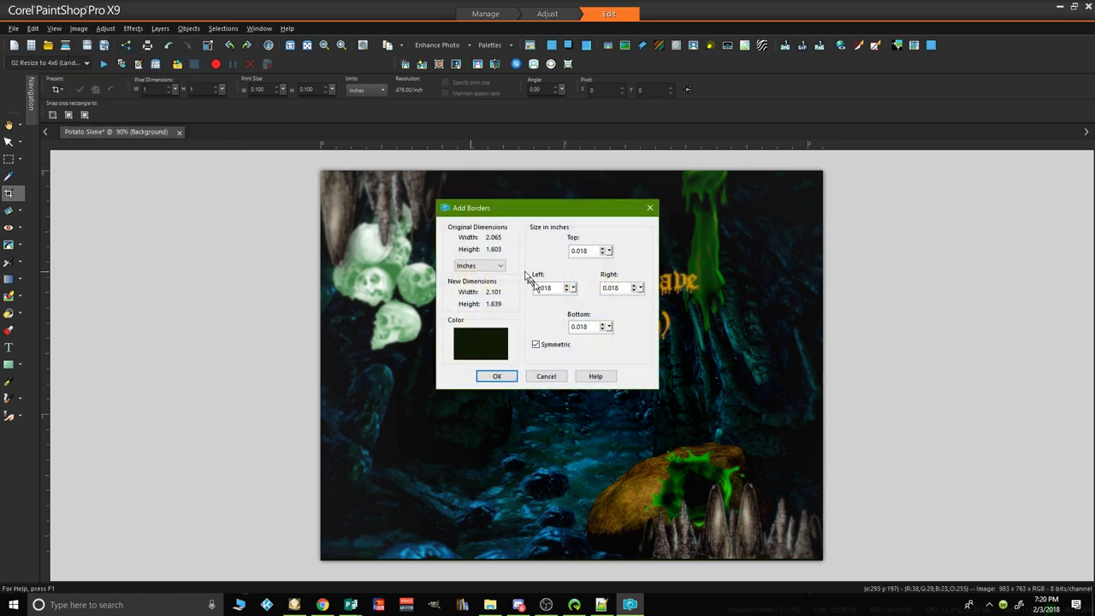
{"action": "left_click", "coordinate": [604, 247]}
{"action": "left_click", "coordinate": [604, 254]}
{"action": "type", "text": "0"}
Step: Change the border color to a brighter medium green and apply the border
{"action": "left_click", "coordinate": [478, 343]}
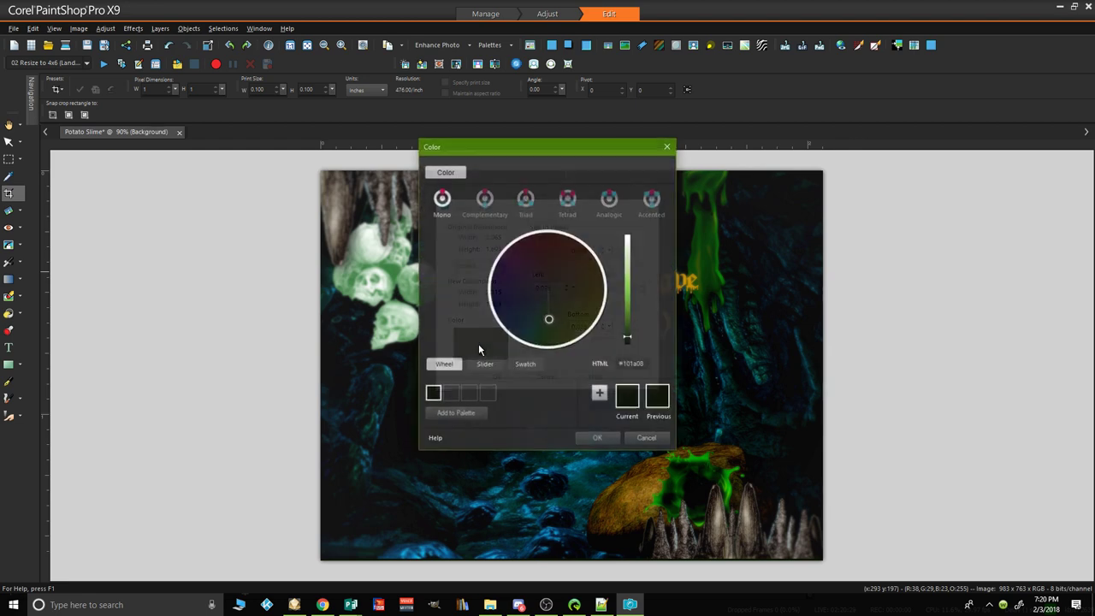
{"action": "left_click", "coordinate": [631, 248]}
{"action": "left_click_drag", "start_coordinate": [634, 248], "coordinate": [634, 297]}
{"action": "left_click", "coordinate": [598, 438]}
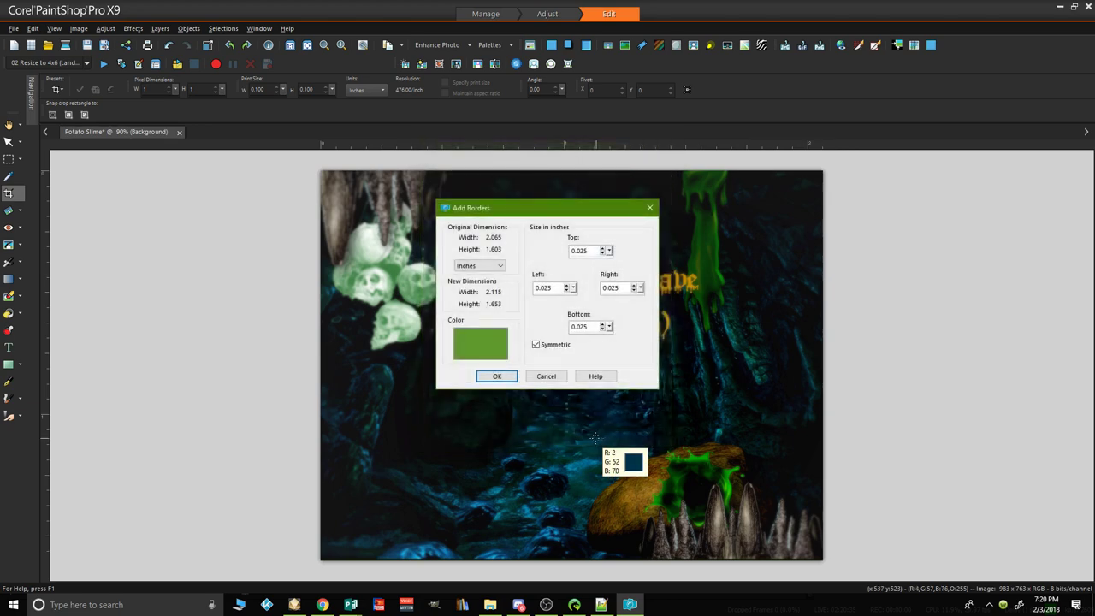
{"action": "left_click", "coordinate": [498, 378]}
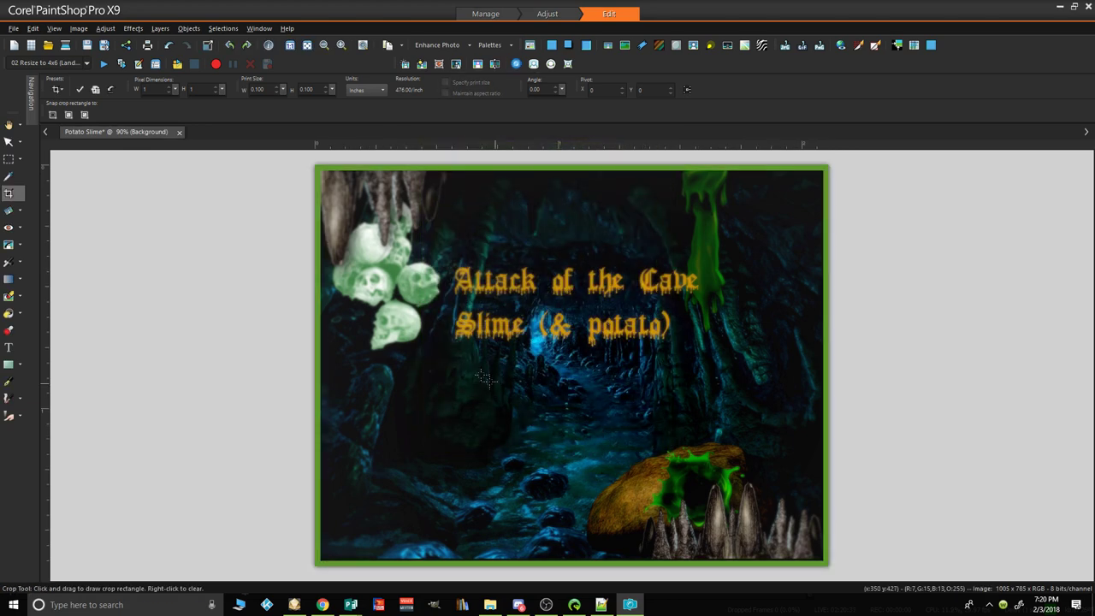
Step: Save the bordered Potato Slime image and close PaintShop Pro
{"action": "left_click", "coordinate": [13, 28]}
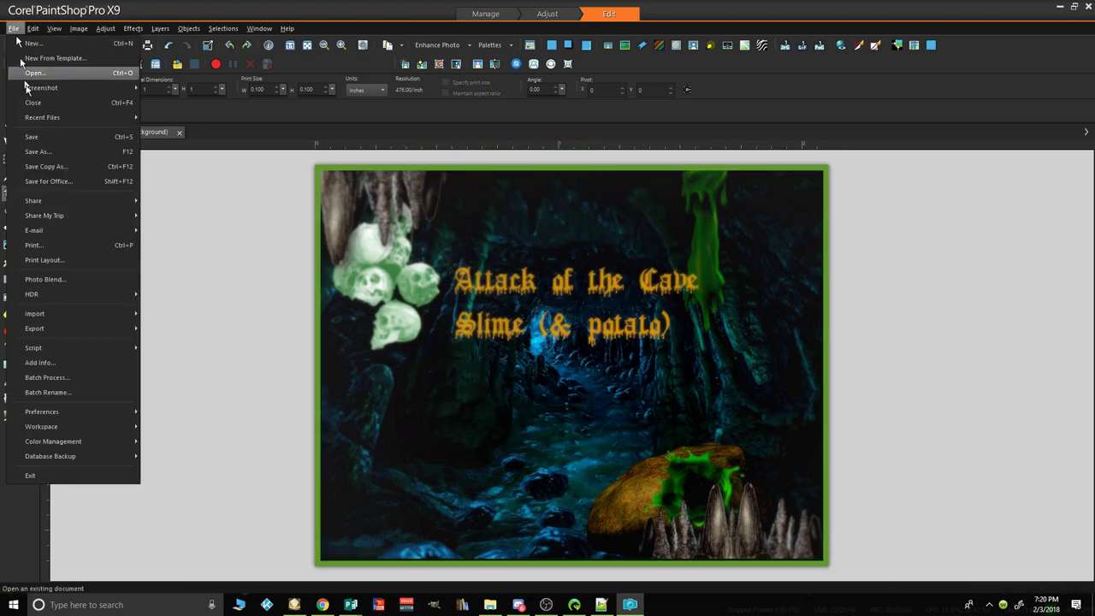
{"action": "left_click", "coordinate": [119, 159]}
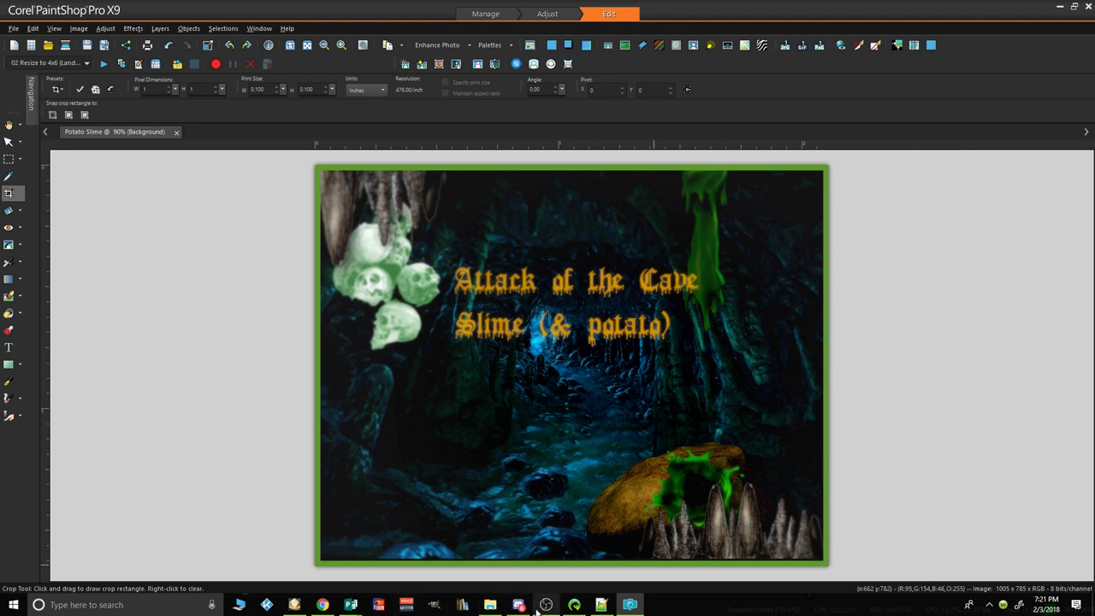
{"action": "mouse_move", "coordinate": [545, 608]}
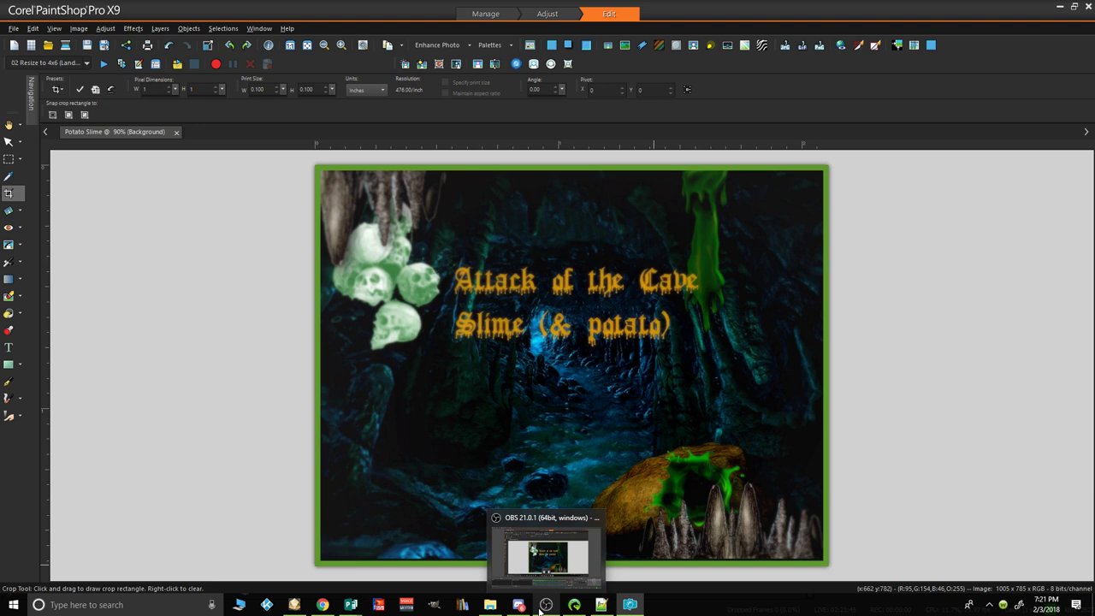
{"action": "left_click", "coordinate": [13, 28]}
{"action": "left_click", "coordinate": [56, 136]}
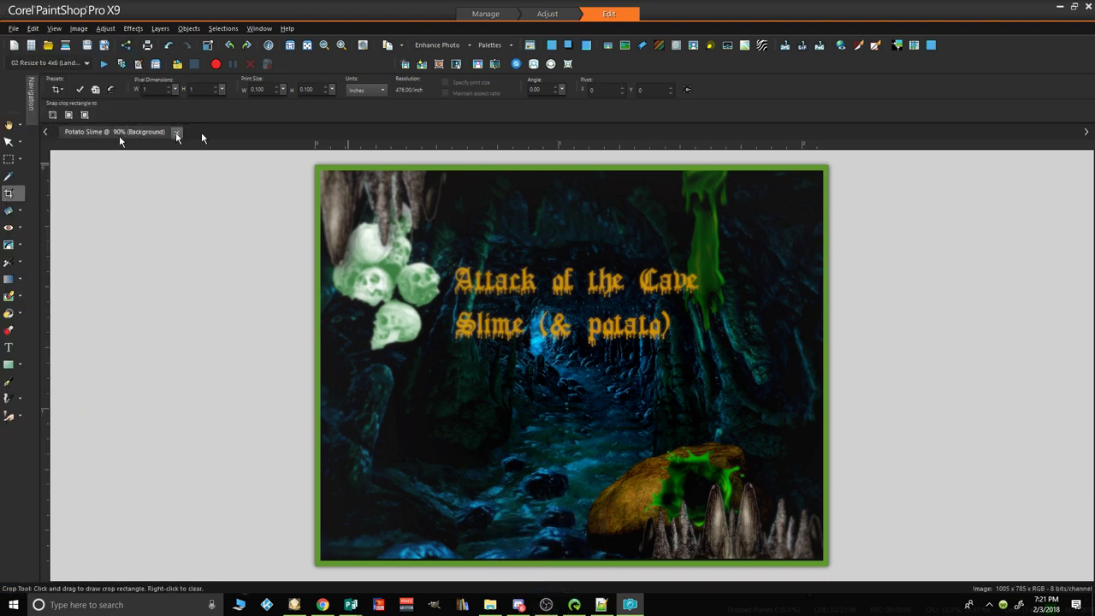
{"action": "left_click", "coordinate": [1085, 6]}
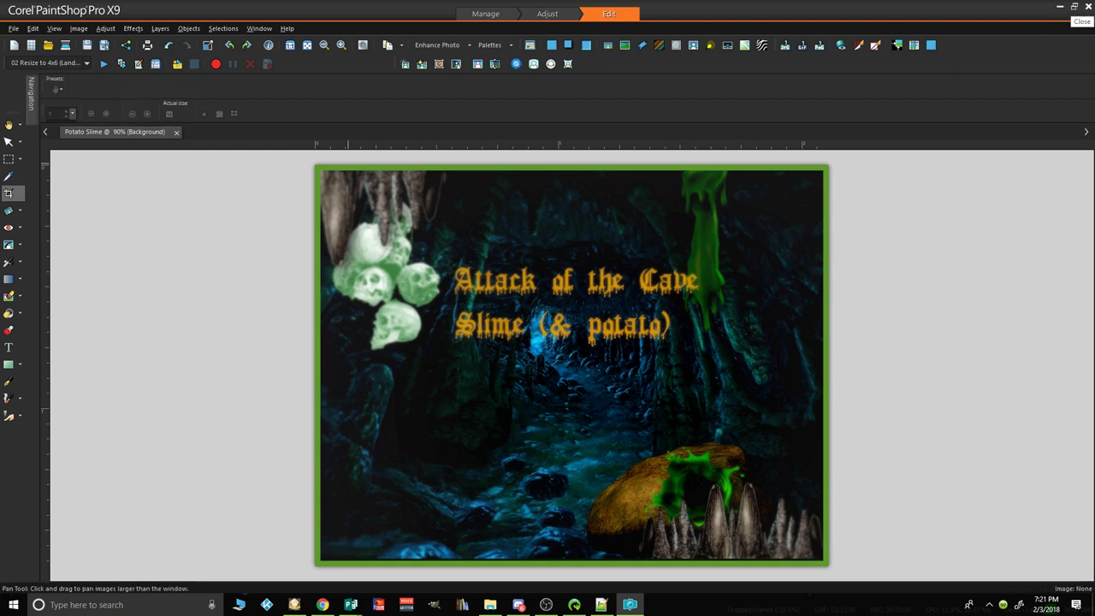
{"action": "left_click", "coordinate": [1084, 7]}
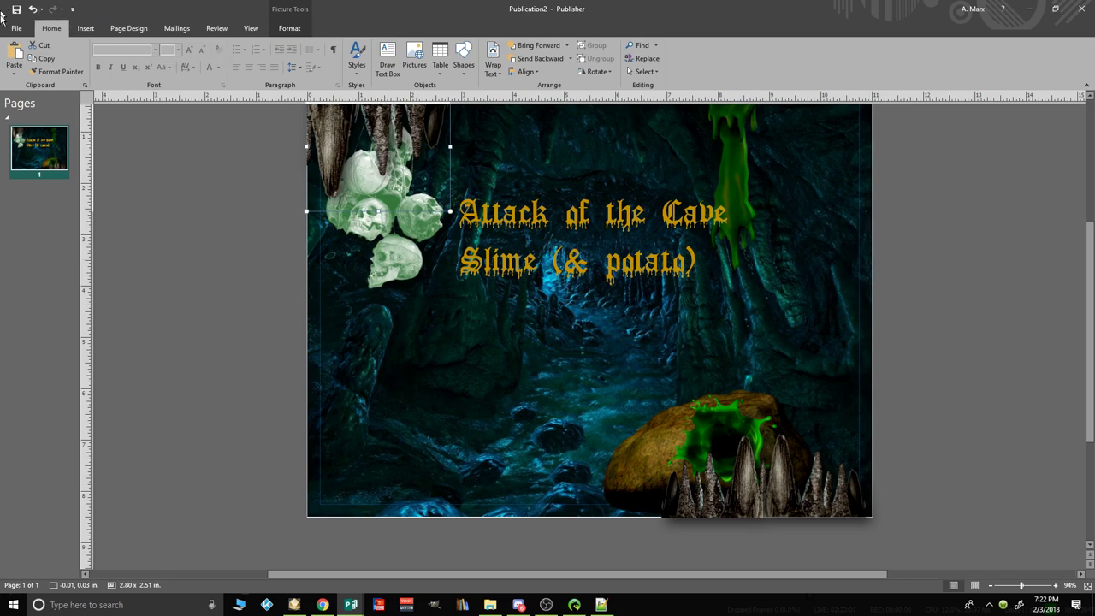
Step: Switch to Publisher and open the recent publication Ilithids
{"action": "left_click", "coordinate": [23, 29]}
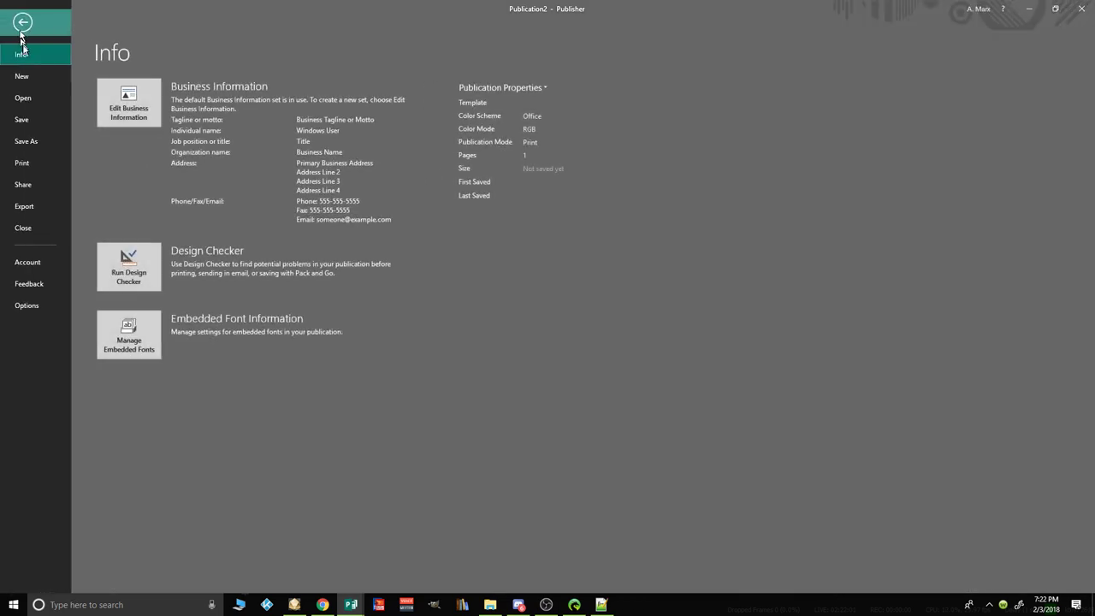
{"action": "left_click", "coordinate": [36, 97]}
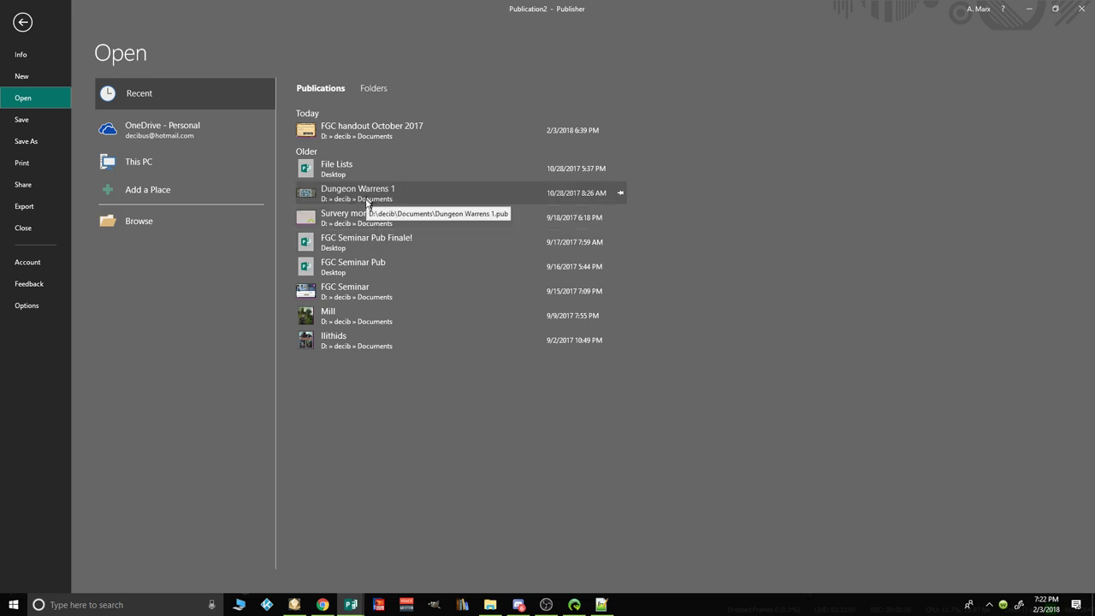
{"action": "left_click", "coordinate": [342, 341]}
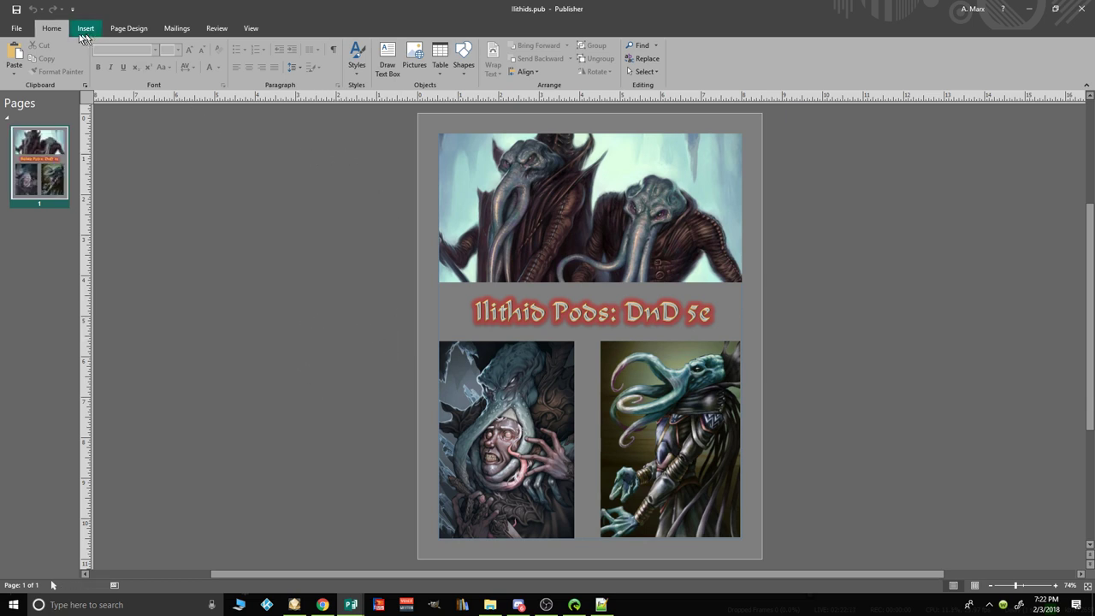
Step: Browse the Documents folder for saved publications and open Paladin.pub
{"action": "left_click", "coordinate": [17, 31]}
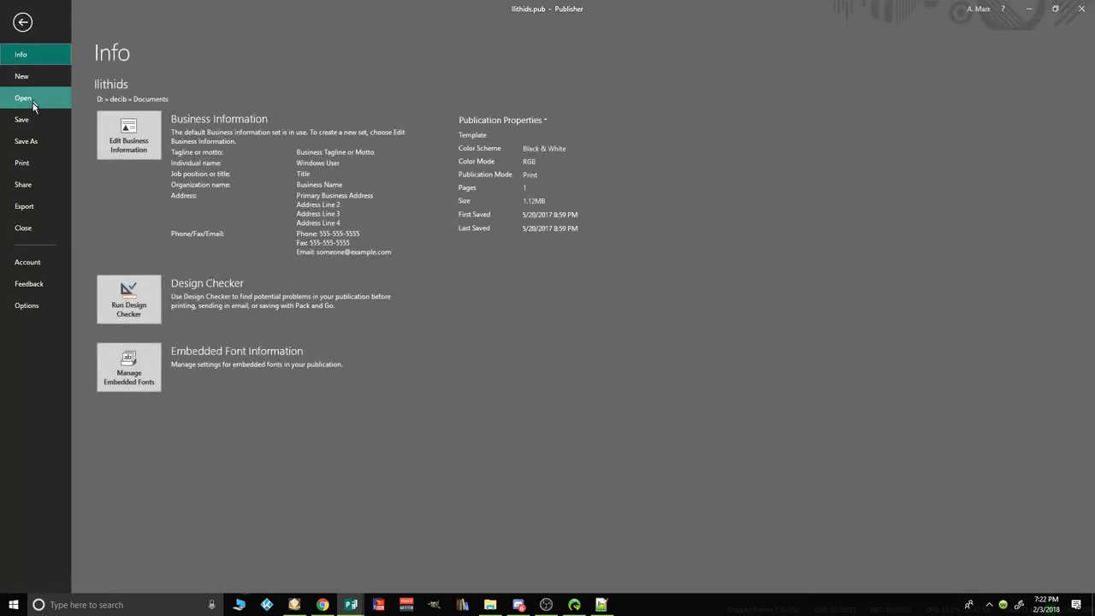
{"action": "left_click", "coordinate": [33, 104]}
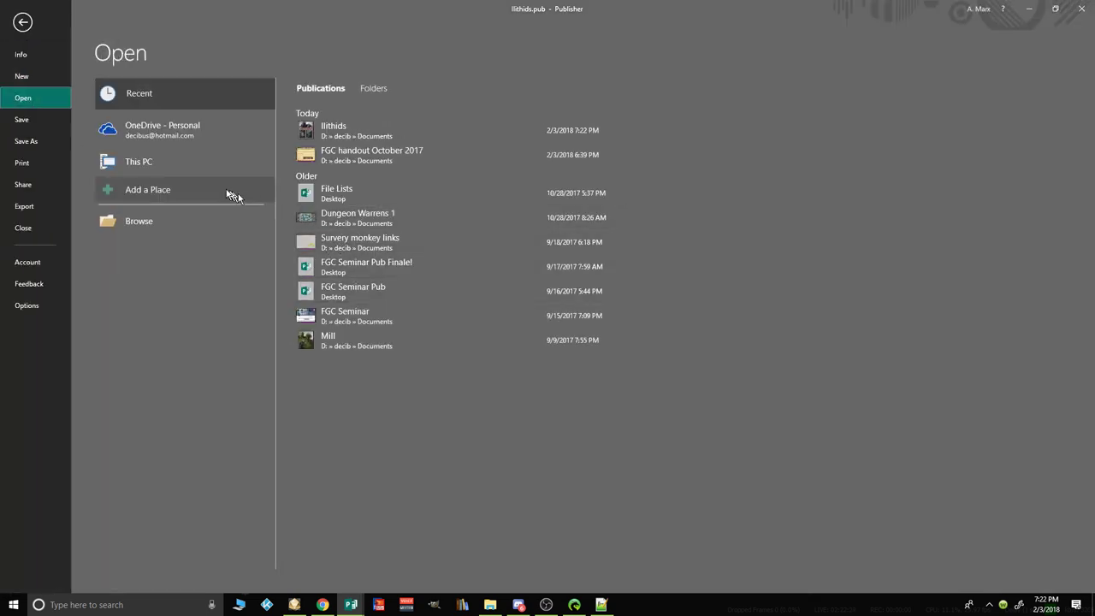
{"action": "left_click", "coordinate": [125, 228]}
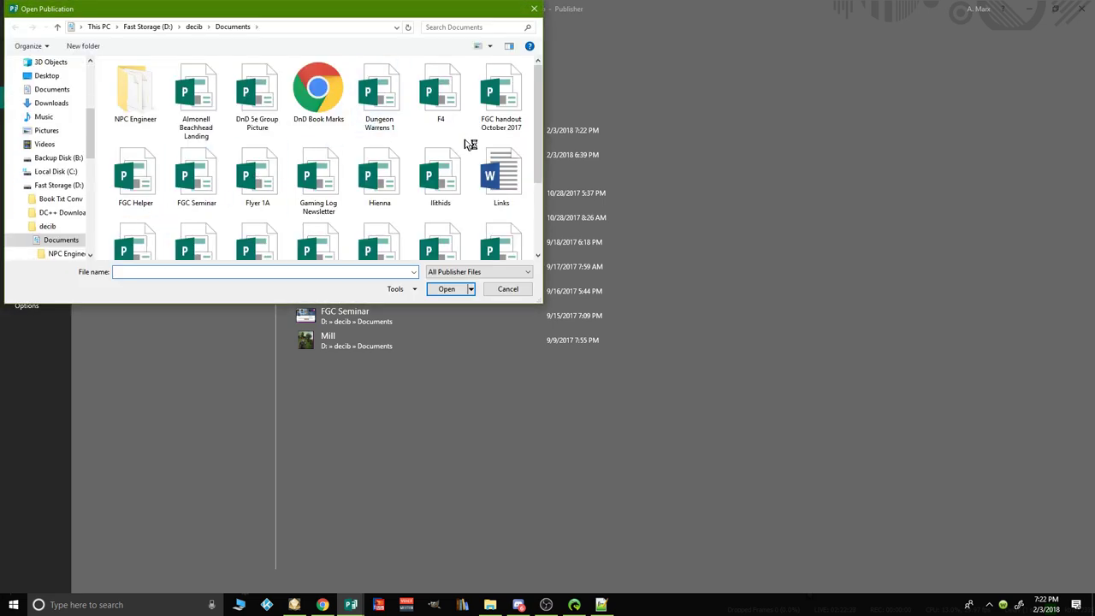
{"action": "left_click_drag", "start_coordinate": [538, 112], "coordinate": [538, 116]}
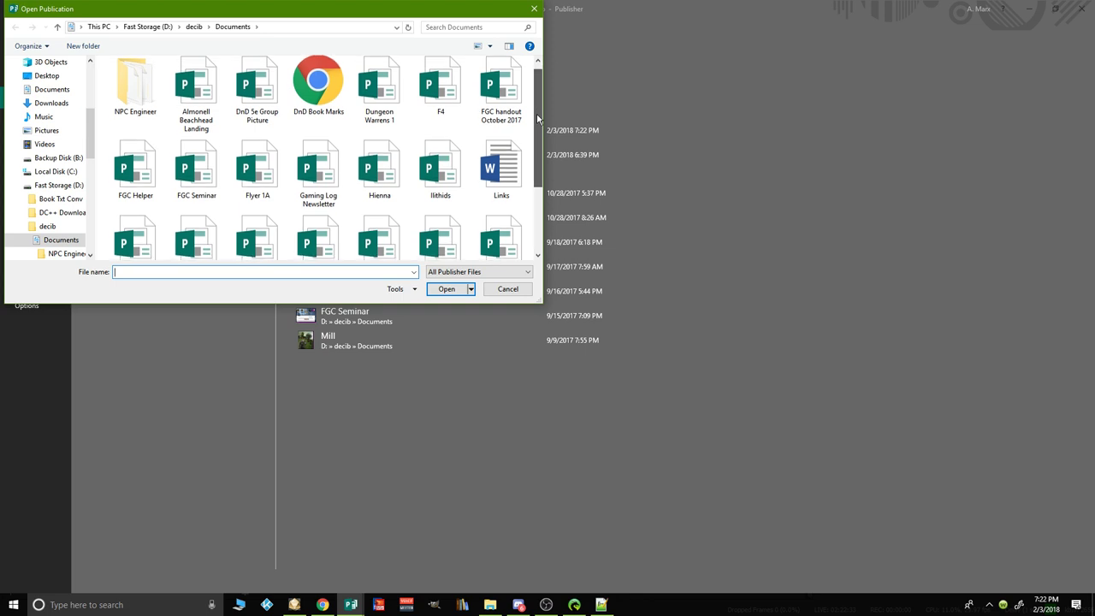
{"action": "left_click_drag", "start_coordinate": [538, 115], "coordinate": [525, 179]}
{"action": "left_click", "coordinate": [206, 152]}
{"action": "left_click", "coordinate": [460, 291]}
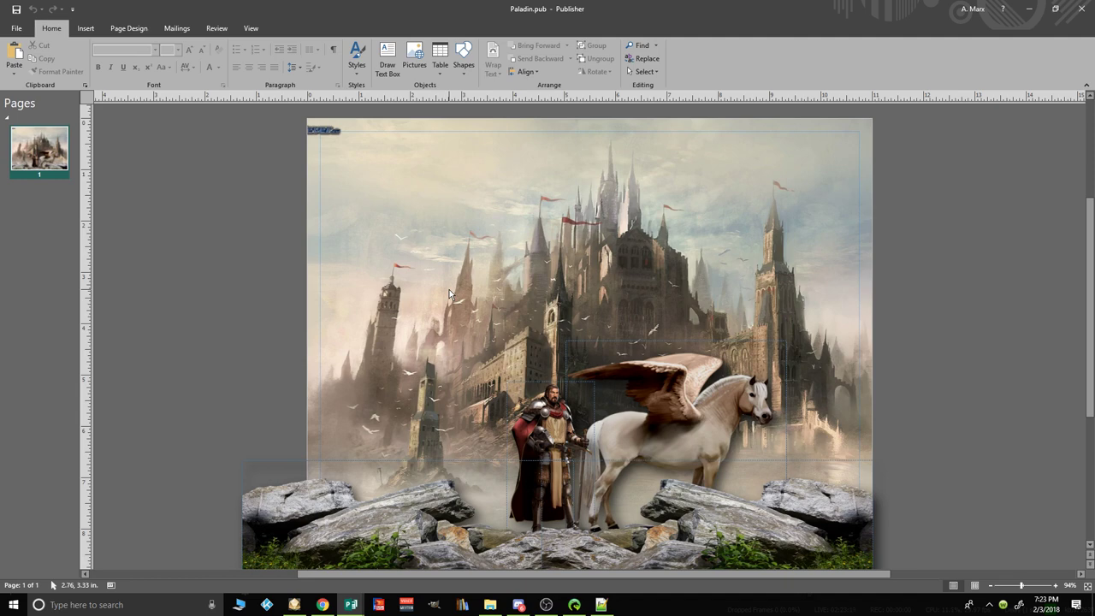
Step: Examine how the Paladin composition is layered from the knight, winged horse, castle background and foreground rocks
{"action": "key", "text": "ctrl"}
{"action": "left_click", "coordinate": [545, 410]}
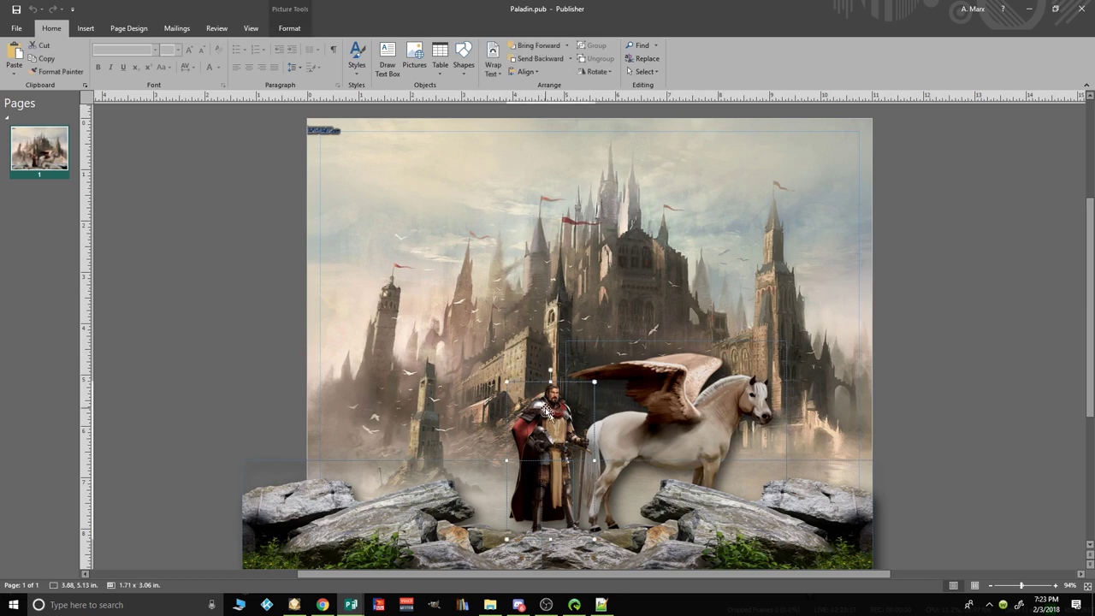
{"action": "left_click", "coordinate": [680, 424]}
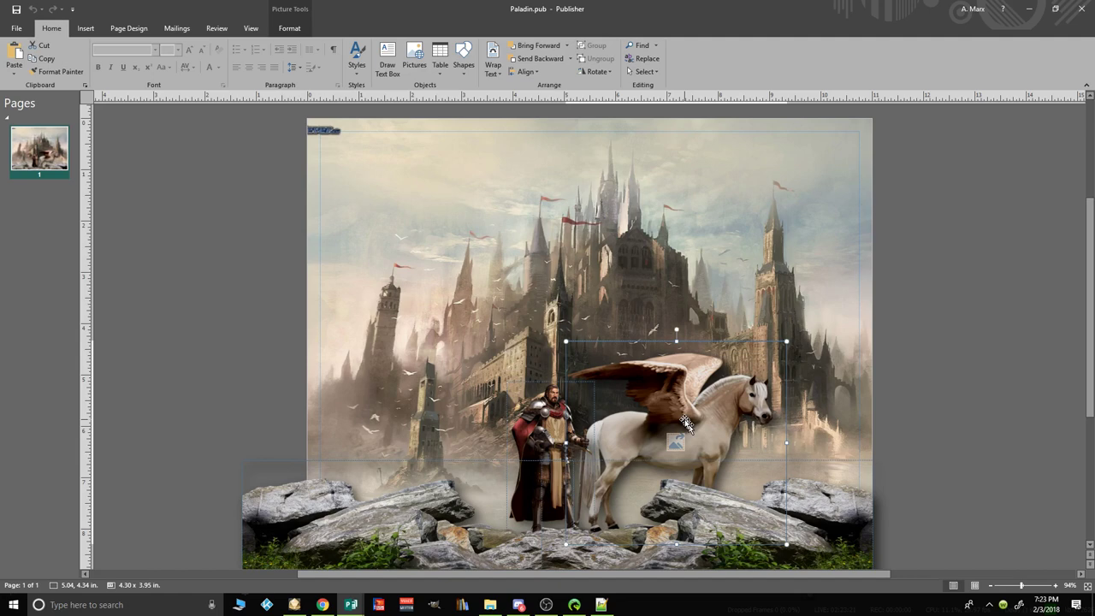
{"action": "left_click", "coordinate": [647, 272]}
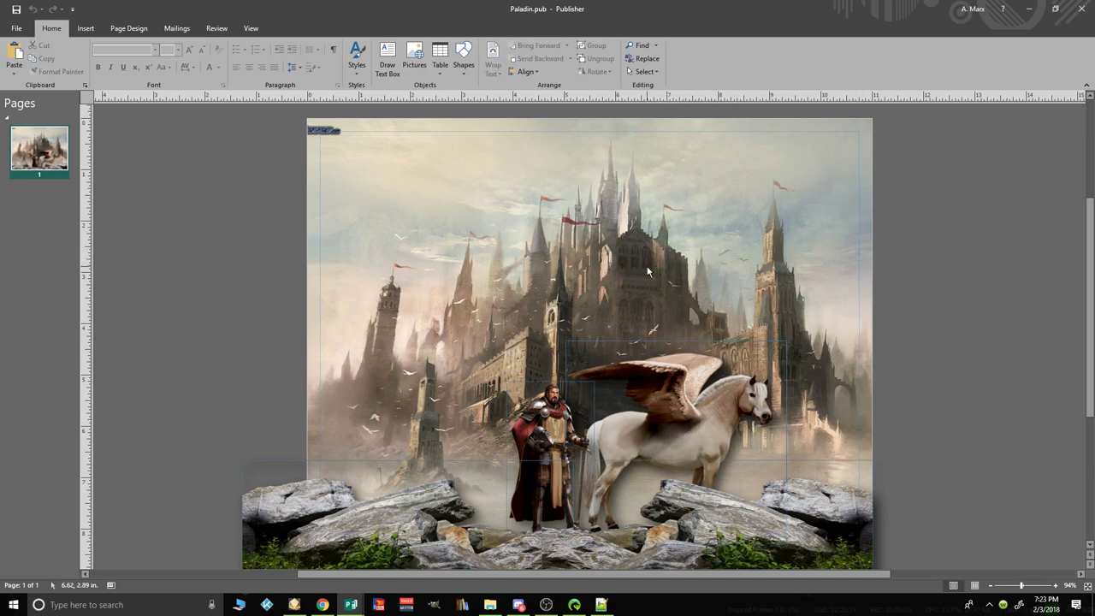
{"action": "left_click", "coordinate": [707, 525]}
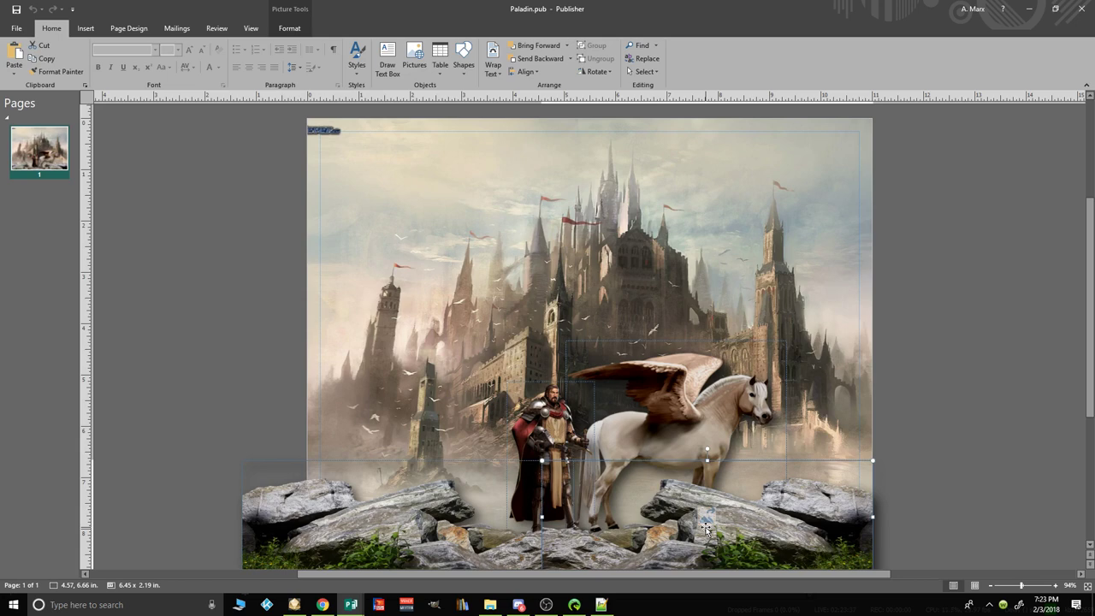
Step: Pull the two foreground rock pictures apart to expose the figures' feet and move them back together in front of the knight and horse
{"action": "left_click_drag", "start_coordinate": [721, 535], "coordinate": [830, 540]}
{"action": "left_click_drag", "start_coordinate": [458, 462], "coordinate": [245, 459]}
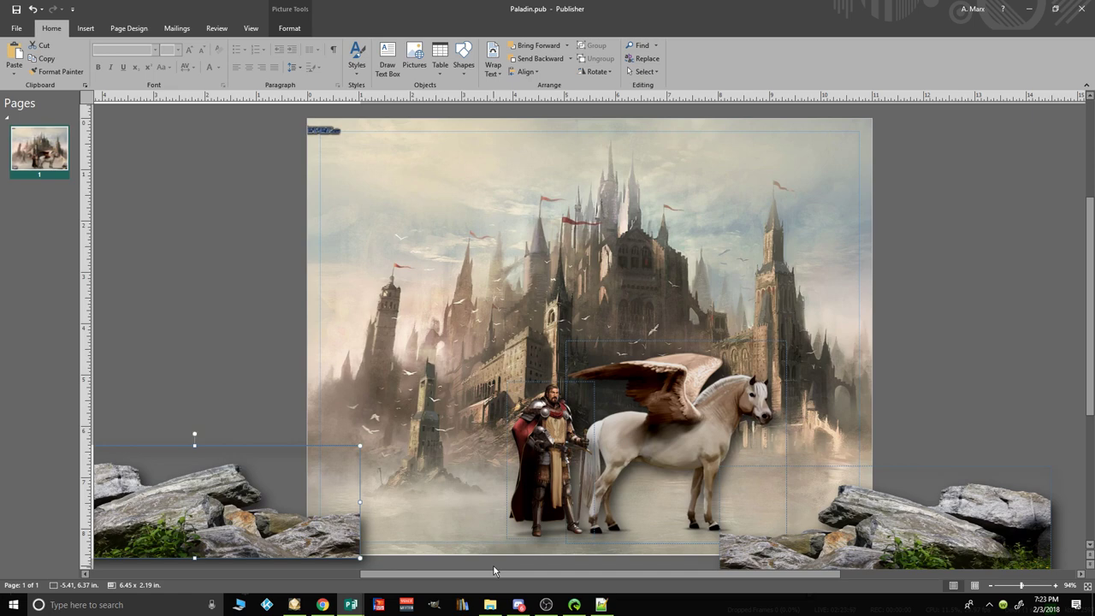
{"action": "left_click_drag", "start_coordinate": [166, 530], "coordinate": [394, 514]}
{"action": "left_click_drag", "start_coordinate": [864, 523], "coordinate": [742, 504]}
{"action": "left_click", "coordinate": [937, 554]}
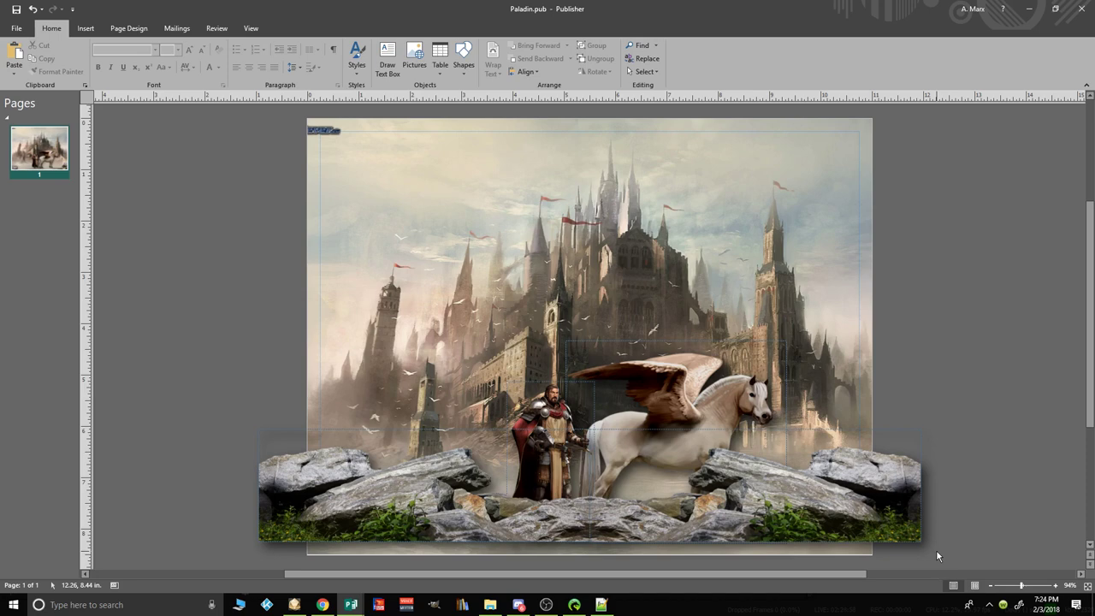
Step: Lower both rock pictures so they line up along the page's bottom edge, and deselect them
{"action": "left_click", "coordinate": [937, 555]}
{"action": "left_click_drag", "start_coordinate": [524, 513], "coordinate": [540, 528]}
{"action": "left_click", "coordinate": [706, 505]}
{"action": "left_click_drag", "start_coordinate": [706, 504], "coordinate": [712, 518]}
{"action": "left_click", "coordinate": [974, 452]}
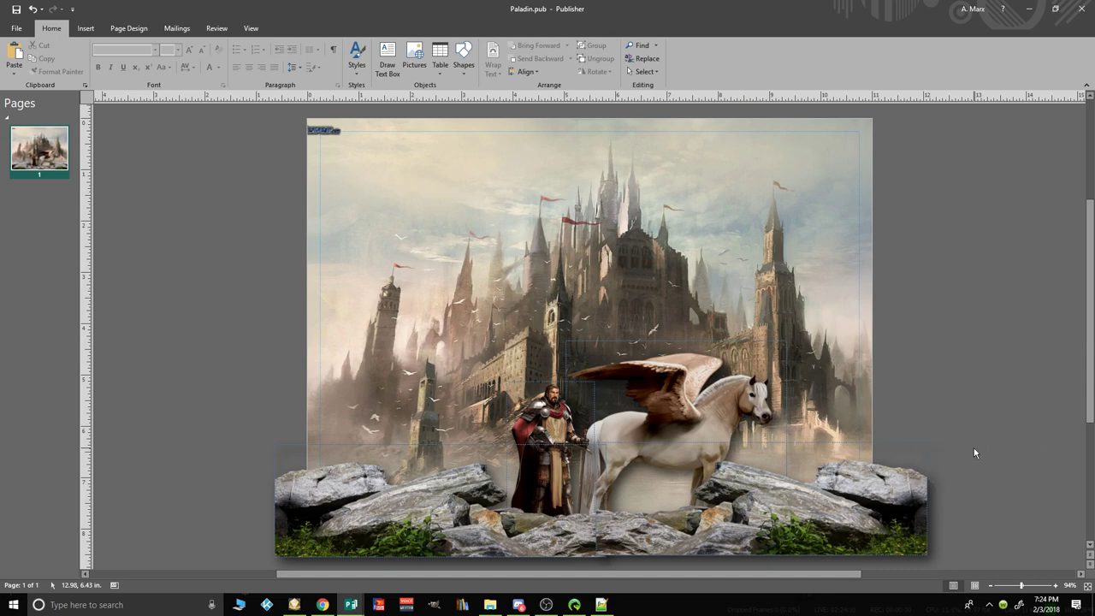
{"action": "left_click", "coordinate": [974, 448]}
{"action": "left_click", "coordinate": [973, 448]}
{"action": "left_click", "coordinate": [974, 449]}
{"action": "left_click", "coordinate": [974, 449]}
Step: Open the recent publication Dungeon Warrens 1
{"action": "left_click", "coordinate": [16, 28]}
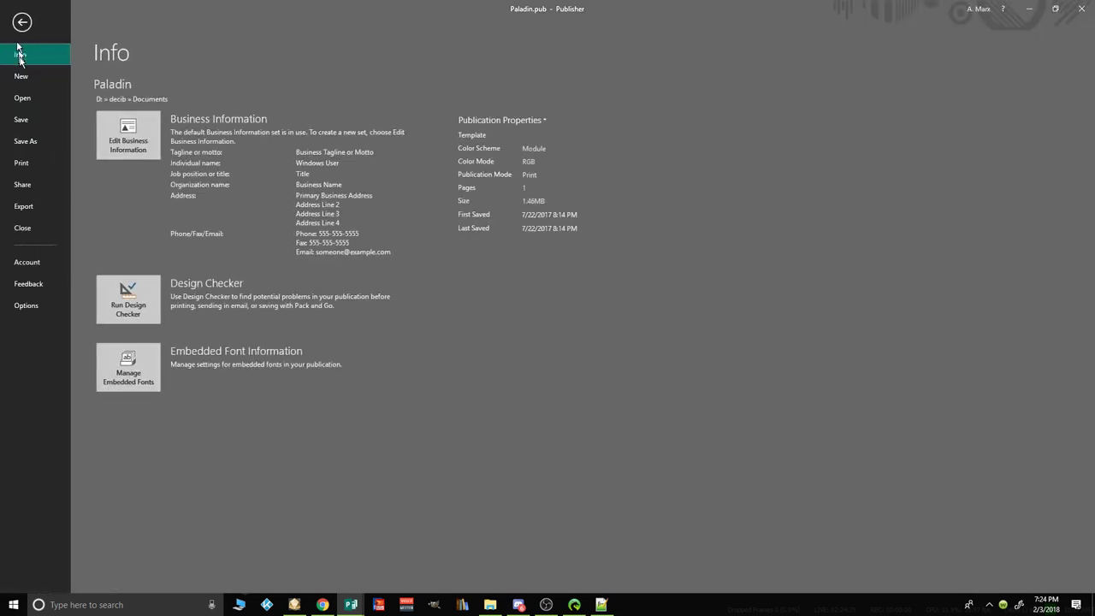
{"action": "left_click", "coordinate": [26, 98]}
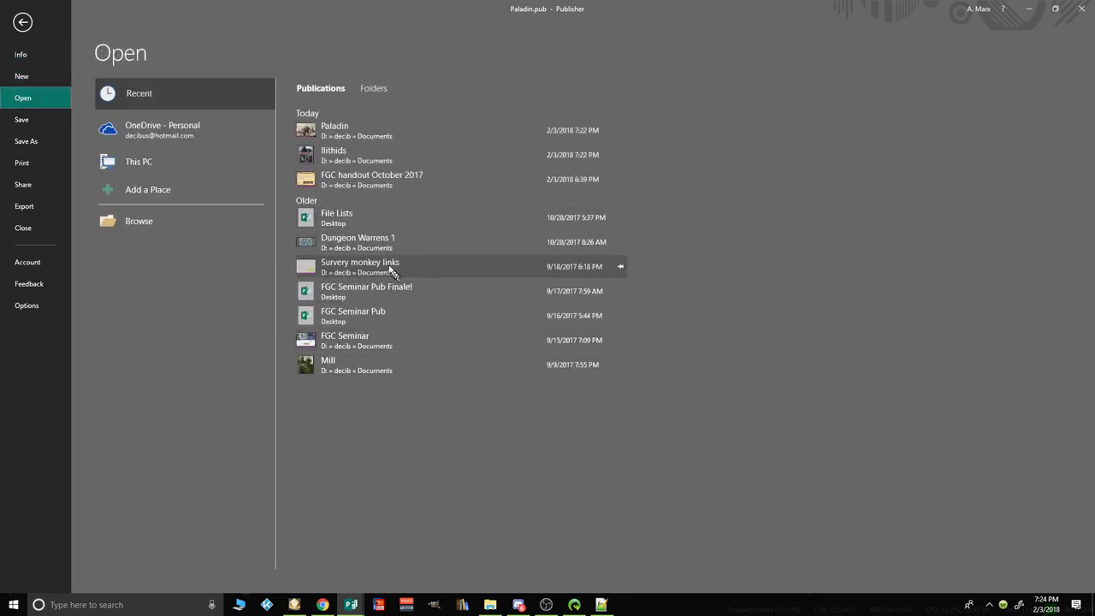
{"action": "left_click", "coordinate": [377, 245]}
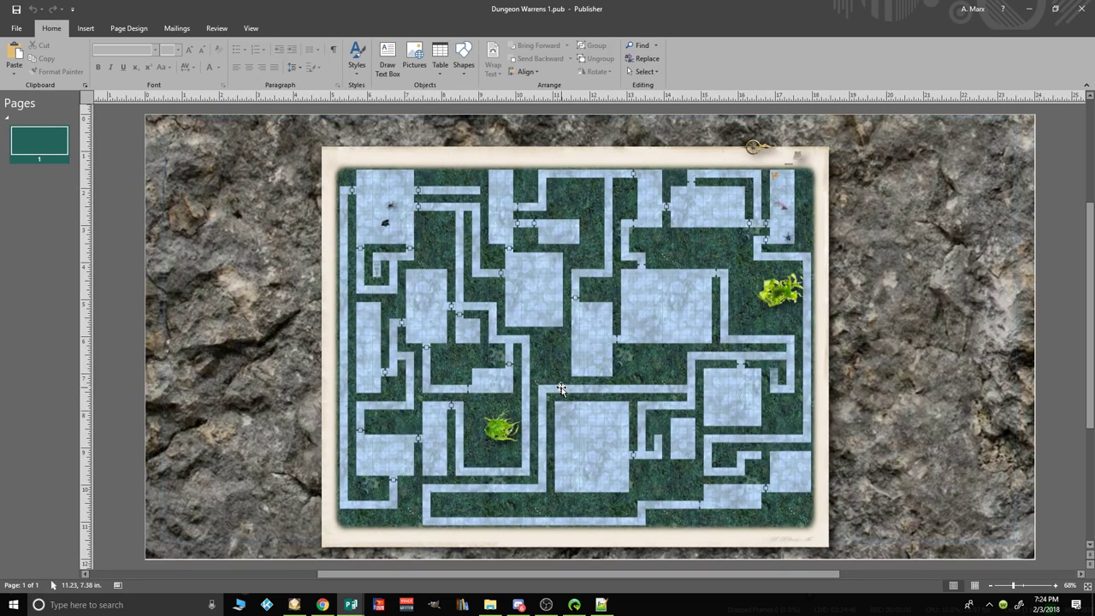
{"action": "left_click", "coordinate": [561, 389]}
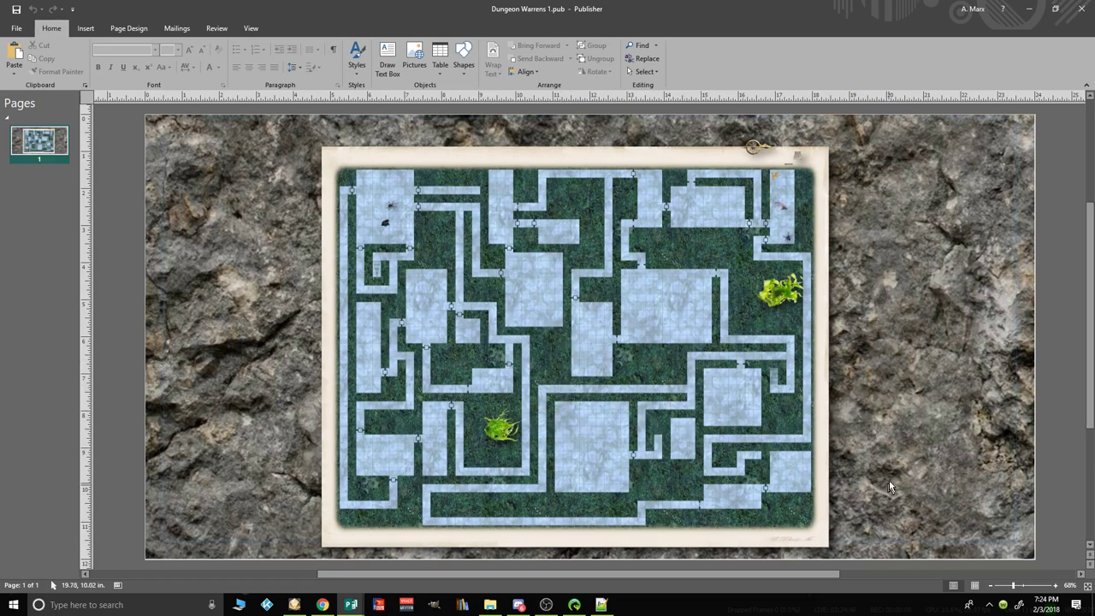
Step: Enlarge the tiny half-spider creature in the map's upper-left room to about 3.09 x 3.10 in
{"action": "scroll", "coordinate": [890, 482], "scroll_direction": "up", "scroll_amount": 3, "text": "ctrl"}
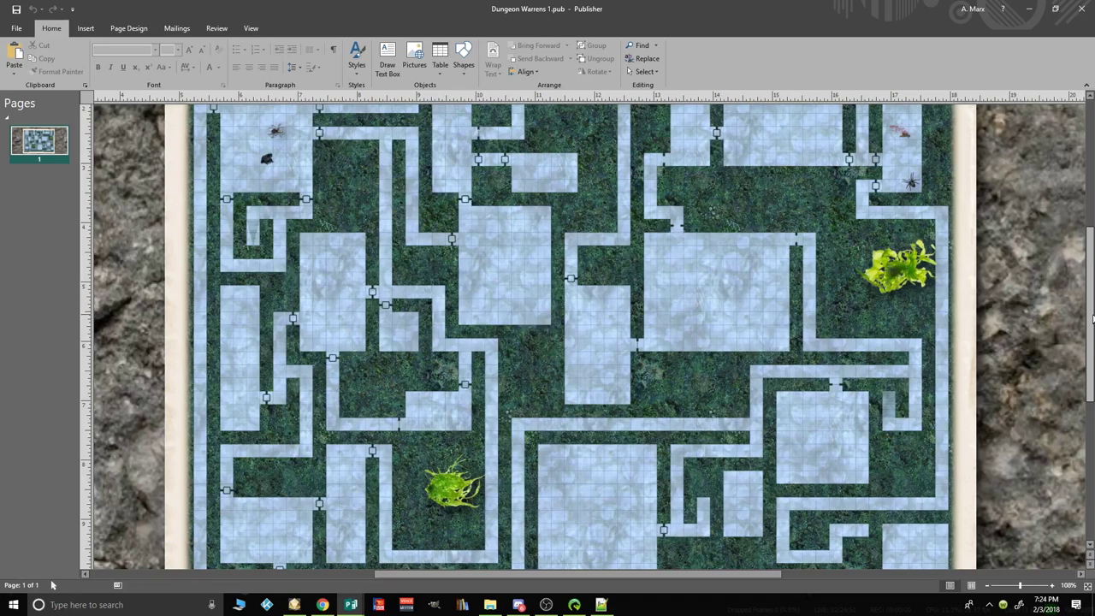
{"action": "scroll", "coordinate": [997, 276], "scroll_direction": "up", "scroll_amount": 3}
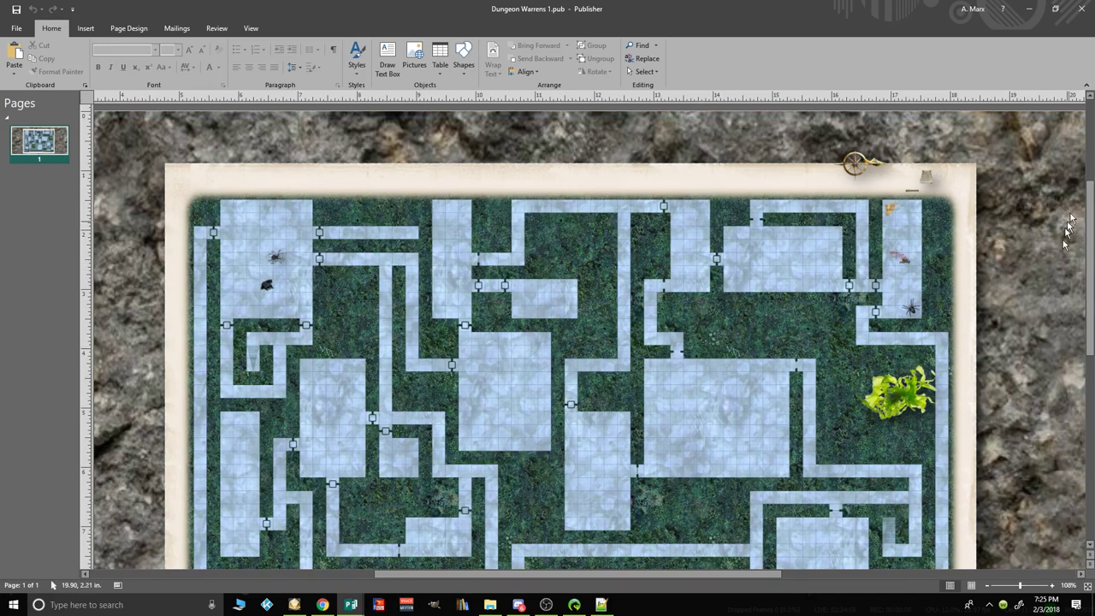
{"action": "scroll", "coordinate": [991, 371], "scroll_direction": "up", "scroll_amount": 3}
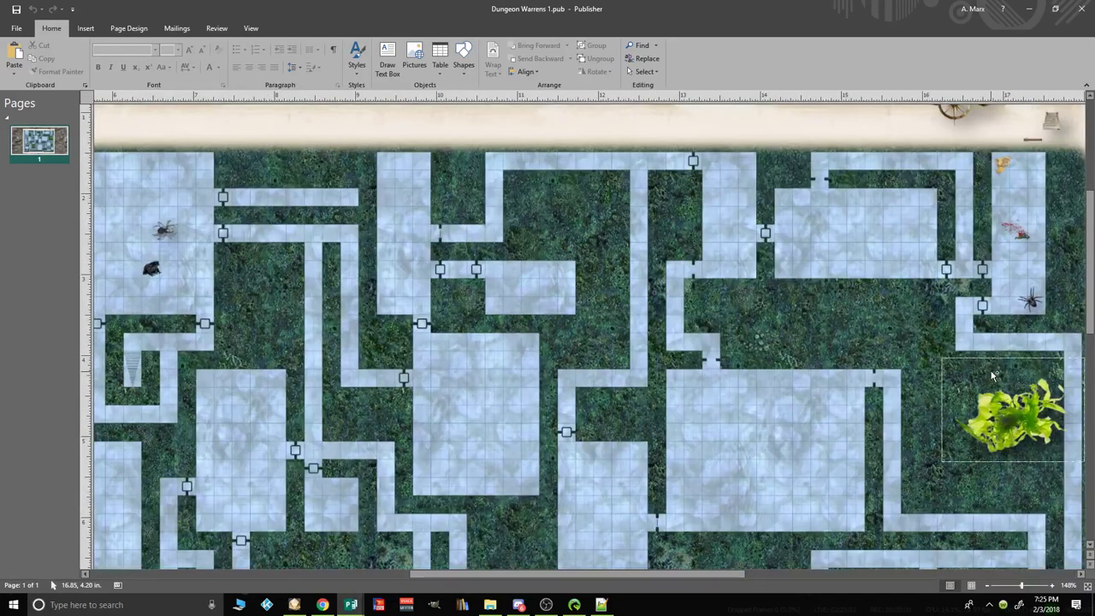
{"action": "left_click", "coordinate": [162, 231]}
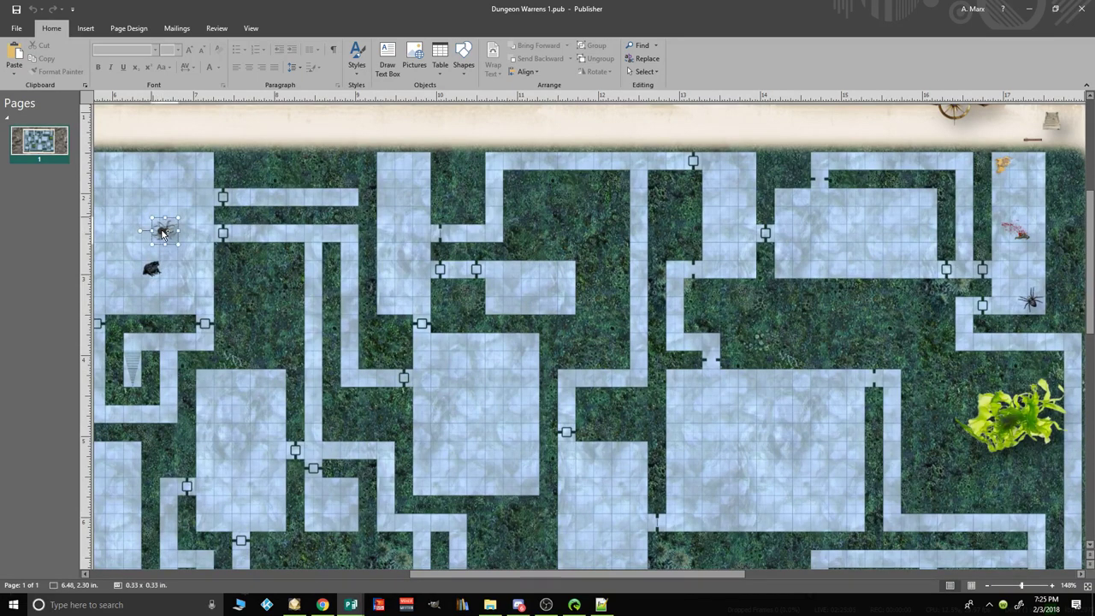
{"action": "left_click_drag", "start_coordinate": [178, 245], "coordinate": [402, 468]}
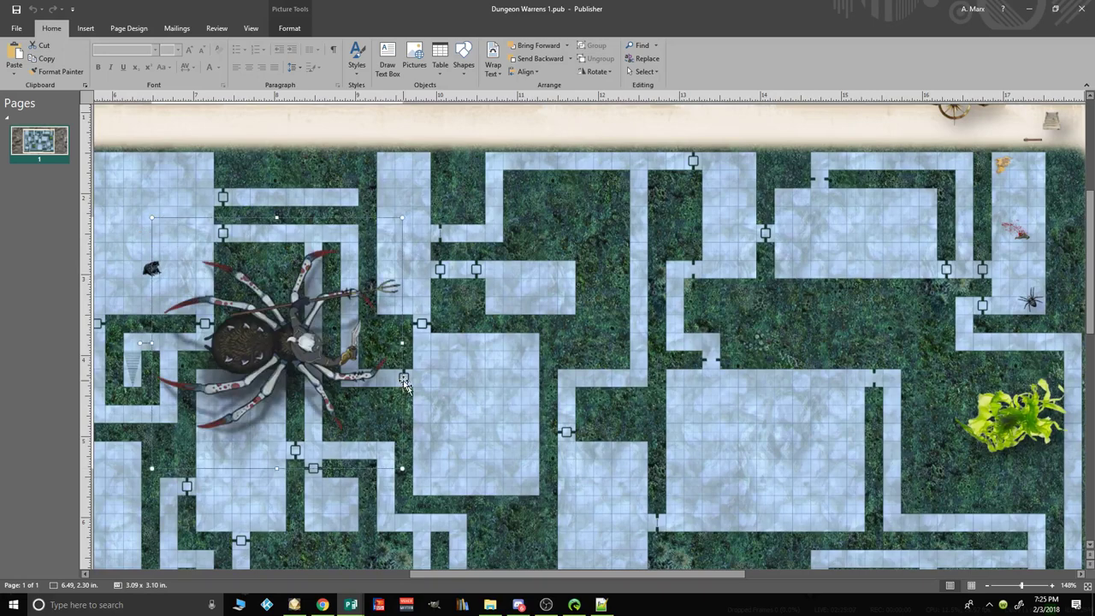
Step: Enlarge the black toad to about 1.91 x 1.66 in. and place it over the map's upper-left room
{"action": "left_click", "coordinate": [151, 268]}
{"action": "left_click_drag", "start_coordinate": [238, 210], "coordinate": [817, 346]}
{"action": "left_click_drag", "start_coordinate": [789, 282], "coordinate": [163, 215]}
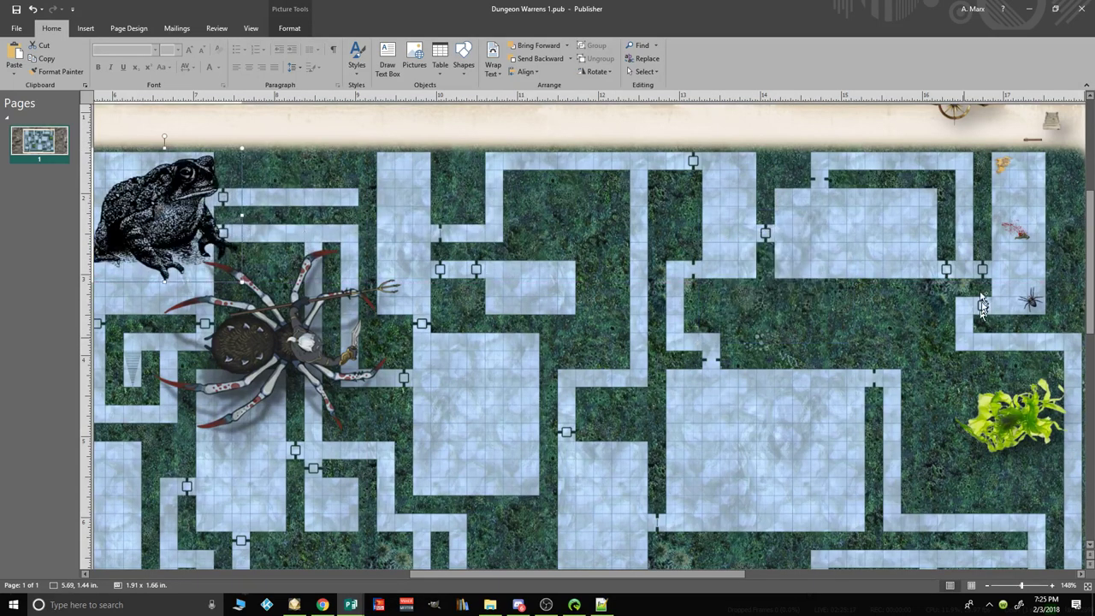
Step: Enlarge the fallen figure from the upper-right room to about 2.53 x 1.34 in. and move it to the map's upper middle
{"action": "left_click", "coordinate": [1021, 233]}
{"action": "left_click_drag", "start_coordinate": [1021, 232], "coordinate": [1014, 346]}
{"action": "left_click_drag", "start_coordinate": [1047, 296], "coordinate": [668, 254]}
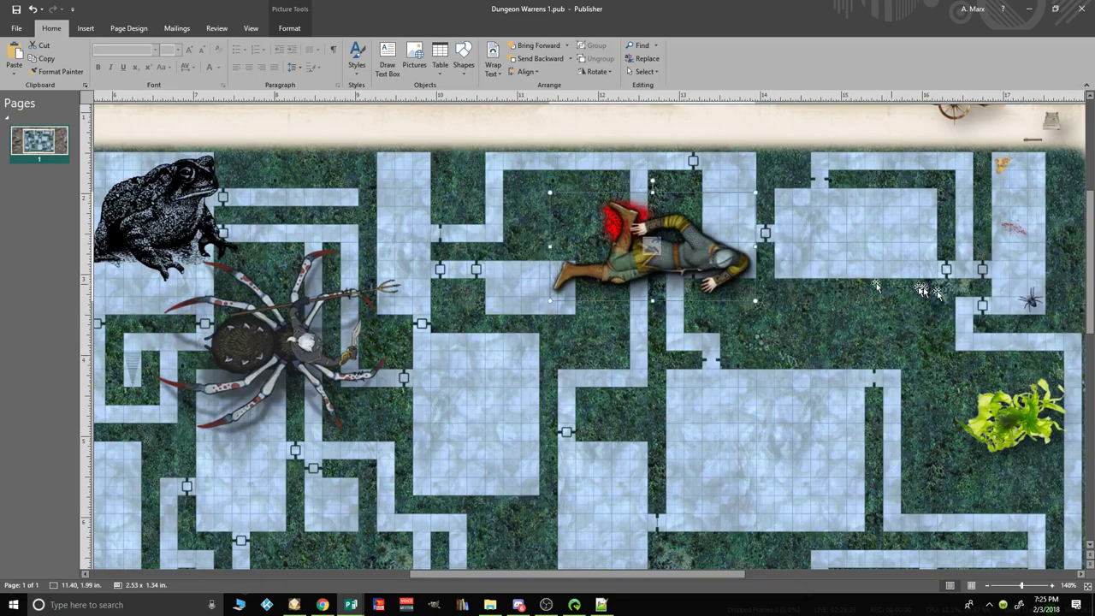
Step: Enlarge the black spider from the upper-right room to about 2.26 x 2.17 in. and move it below and right of the fallen figure
{"action": "left_click", "coordinate": [1022, 292]}
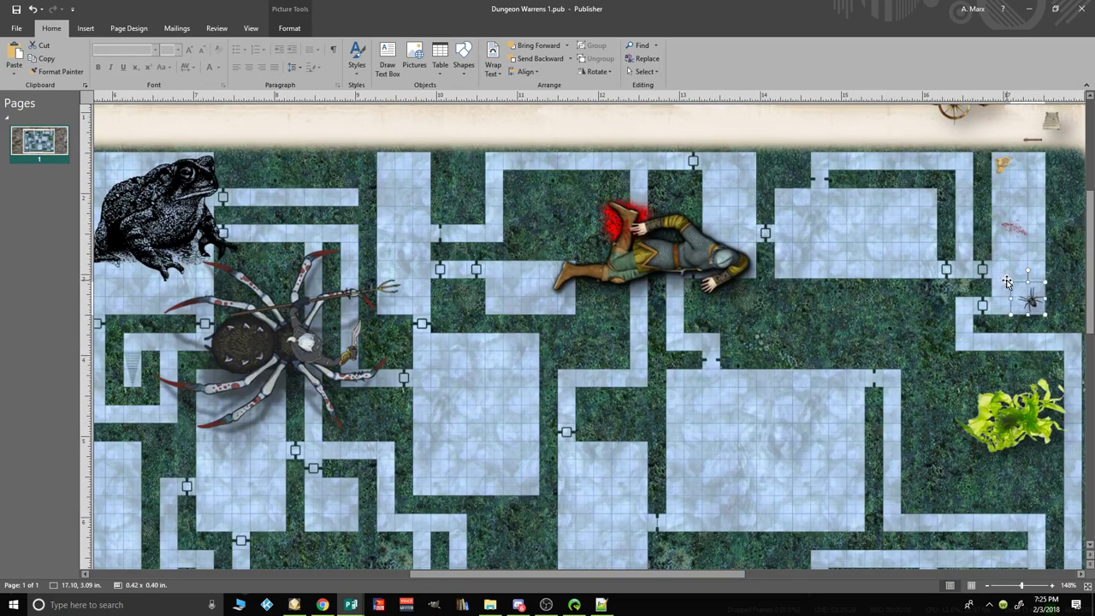
{"action": "left_click_drag", "start_coordinate": [1006, 283], "coordinate": [878, 287]}
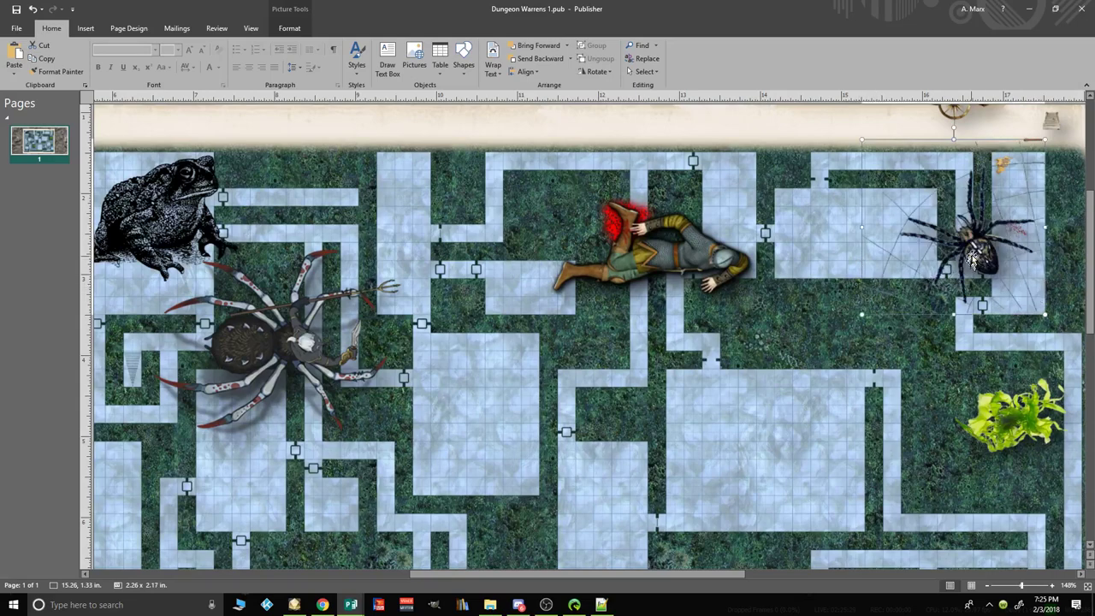
{"action": "left_click_drag", "start_coordinate": [972, 257], "coordinate": [871, 340]}
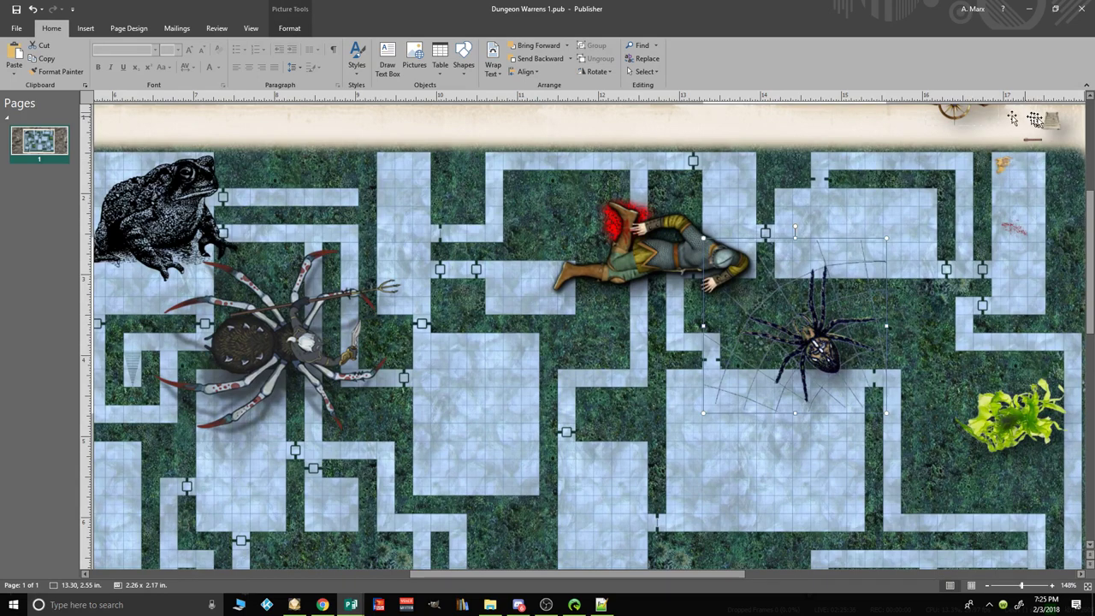
Step: Enlarge the golden compass at the map's upper border to about 0.97 x 1.56 in
{"action": "left_click", "coordinate": [1053, 119]}
{"action": "left_click", "coordinate": [1046, 130]}
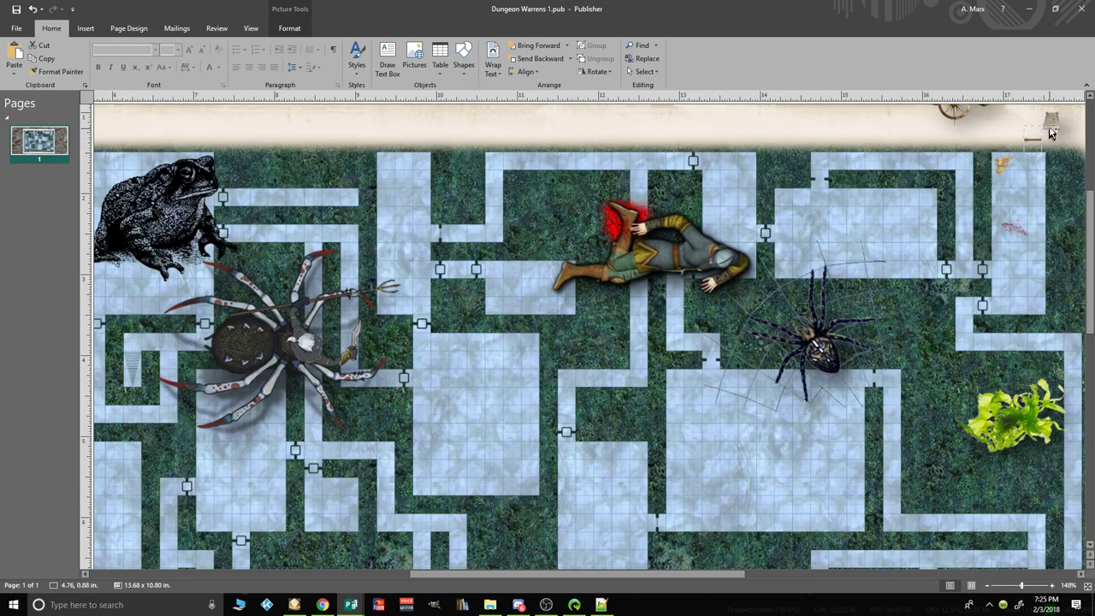
{"action": "left_click", "coordinate": [954, 112]}
{"action": "left_click_drag", "start_coordinate": [954, 112], "coordinate": [809, 126]}
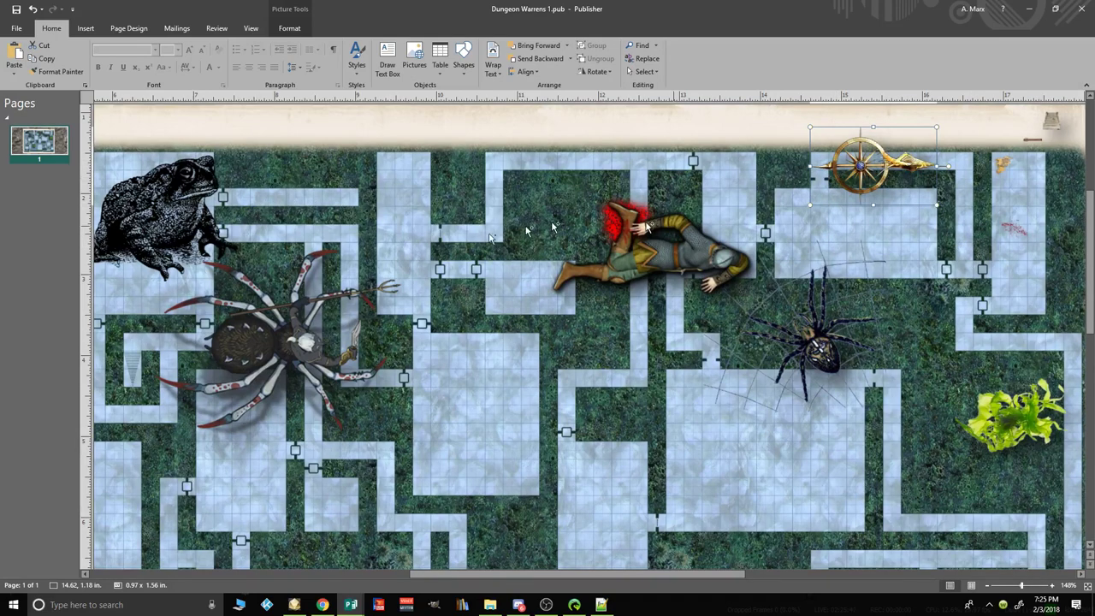
Step: Search the computer for "Snake" and clear the query
{"action": "left_click", "coordinate": [17, 28]}
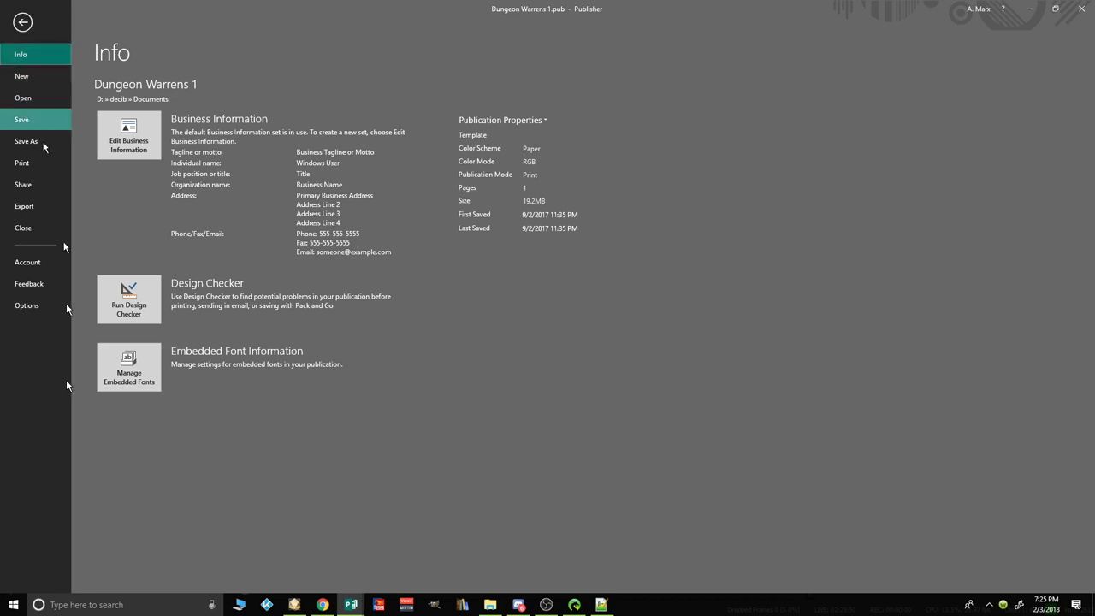
{"action": "left_click", "coordinate": [65, 608]}
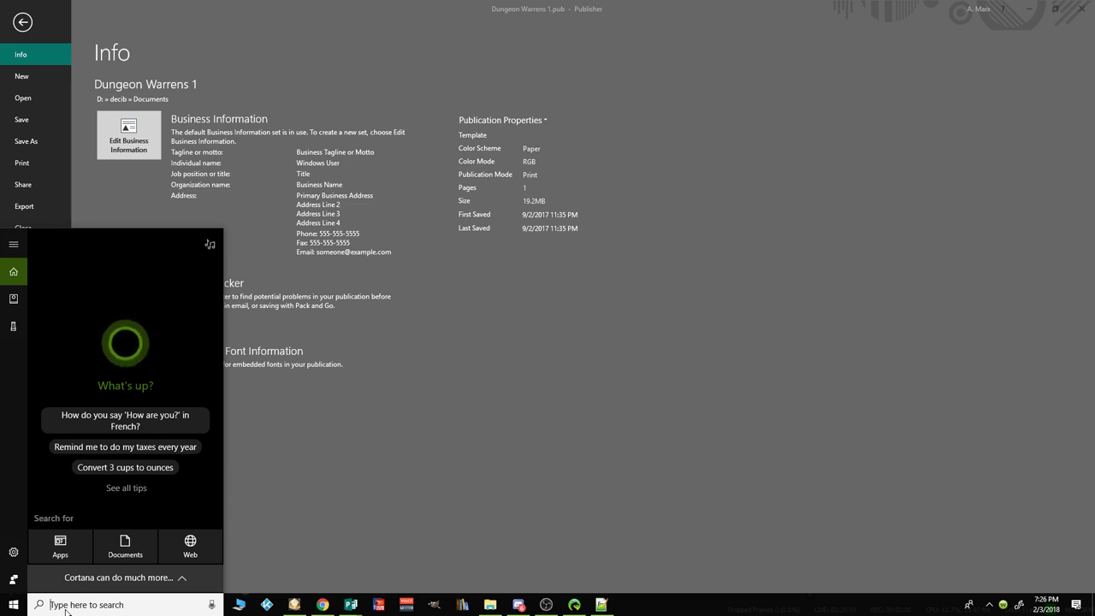
{"action": "type", "text": "Snake"}
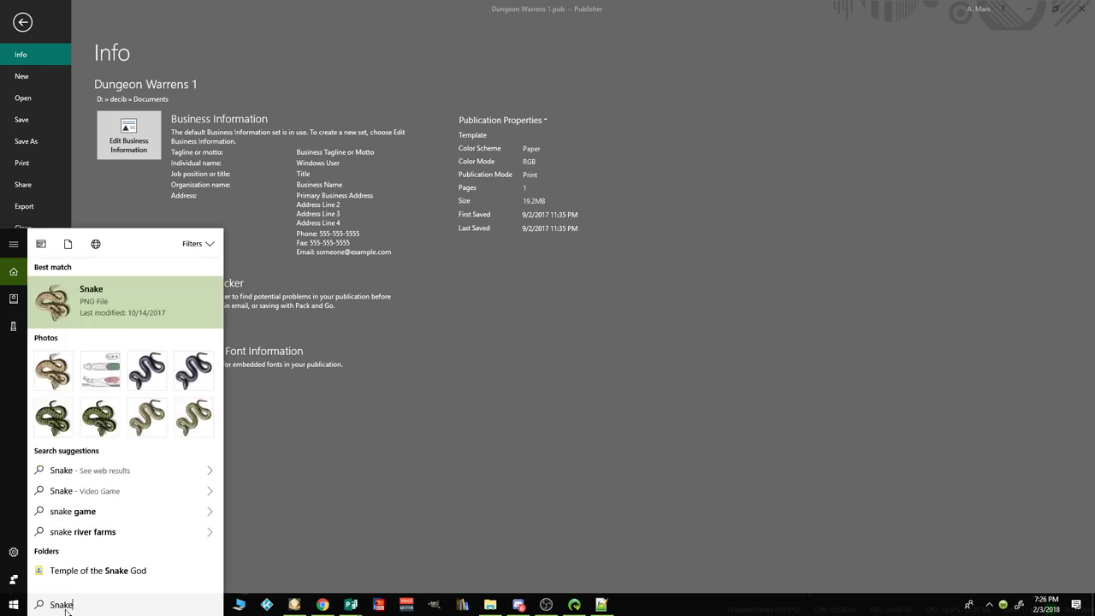
{"action": "key", "text": "BackSpace"}
{"action": "key", "text": "BackSpace"}
{"action": "key", "text": "BackSpace"}
{"action": "key", "text": "BackSpace"}
{"action": "key", "text": "BackSpace"}
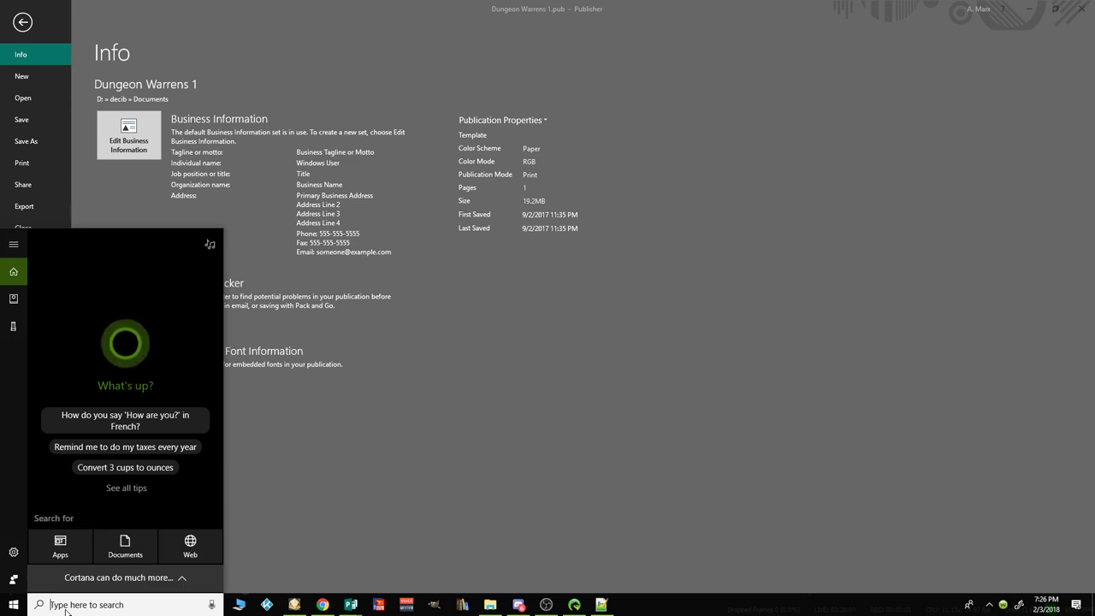
{"action": "type", "text": "Sn"}
{"action": "key", "text": "BackSpace"}
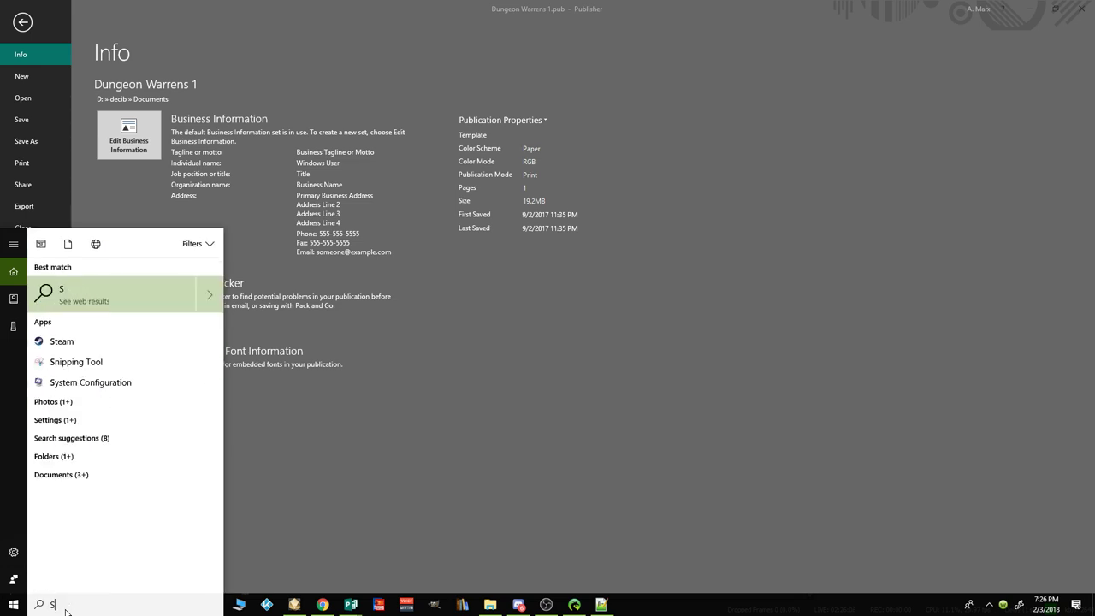
{"action": "key", "text": "BackSpace"}
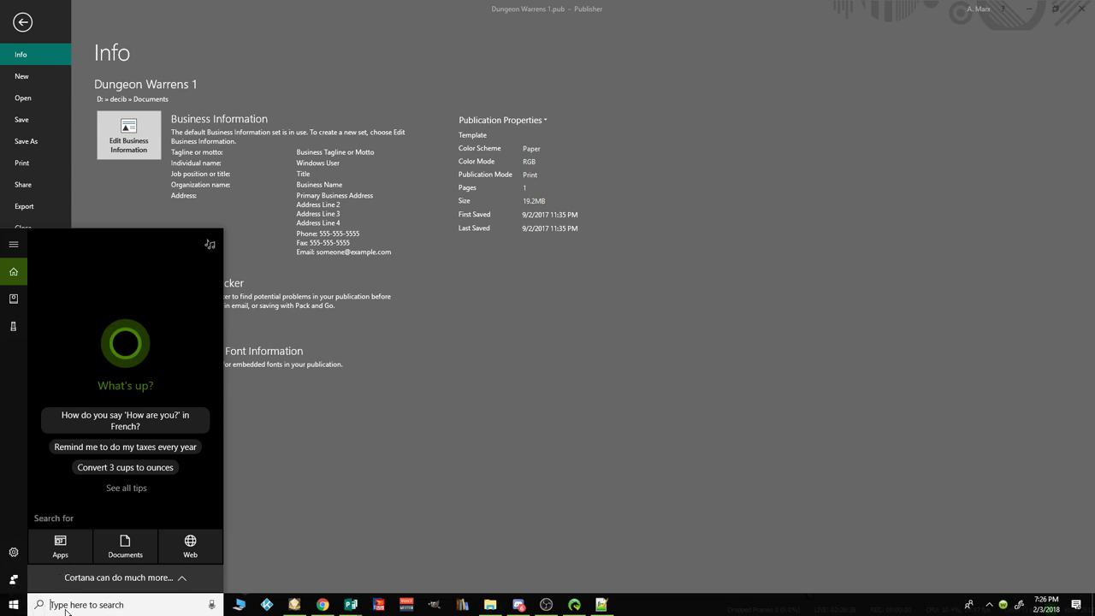
Step: Search the computer for "Chult" and clear the query
{"action": "type", "text": "C"}
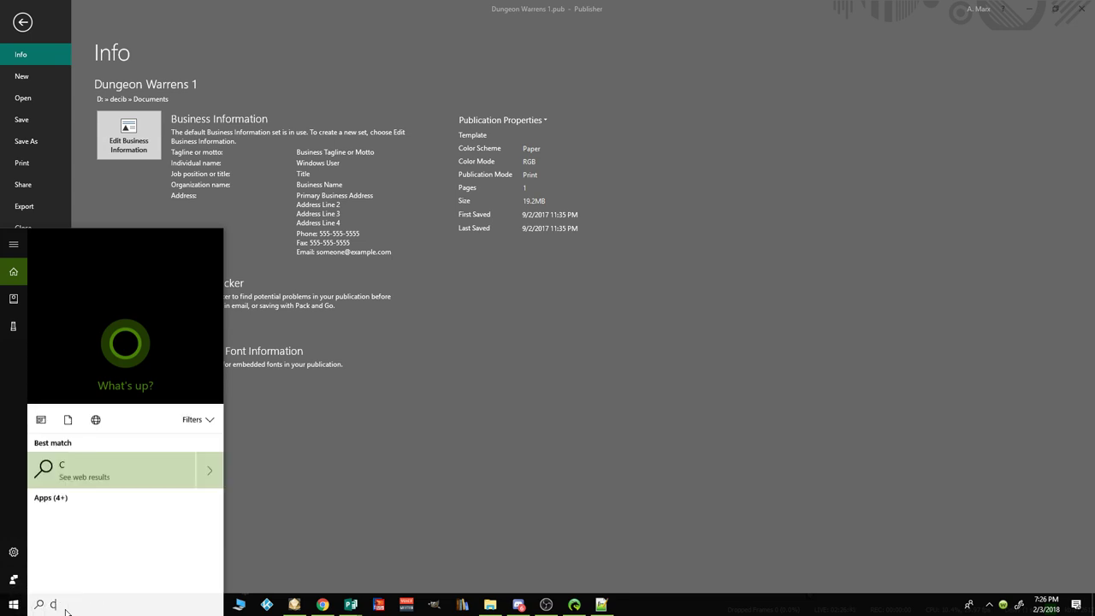
{"action": "type", "text": "hult"}
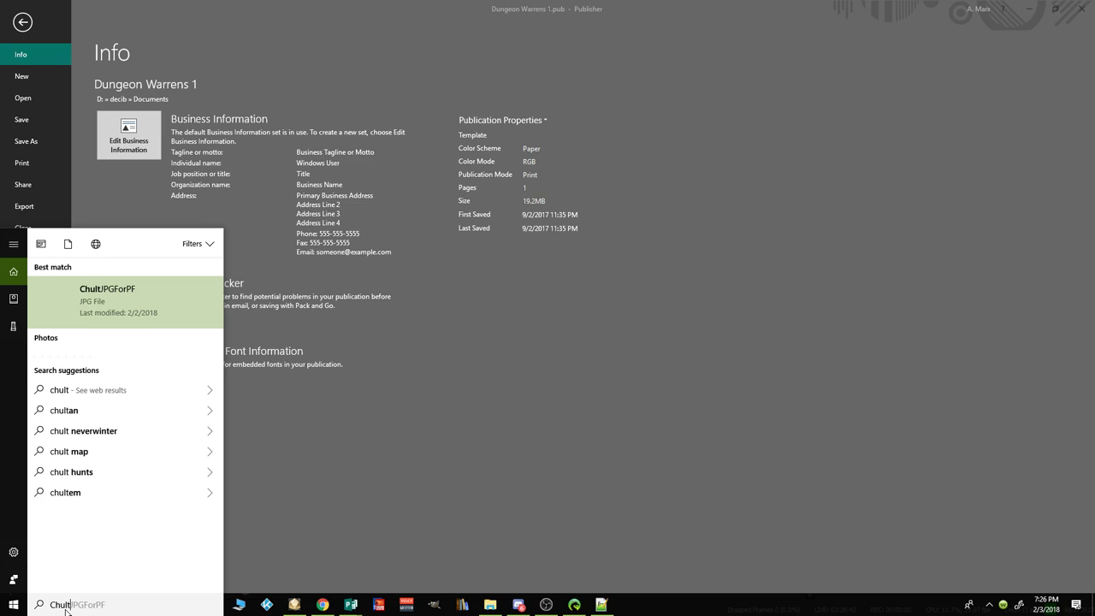
{"action": "key", "text": "BackSpace"}
{"action": "key", "text": "BackSpace"}
{"action": "key", "text": "BackSpace"}
{"action": "key", "text": "BackSpace"}
{"action": "key", "text": "BackSpace"}
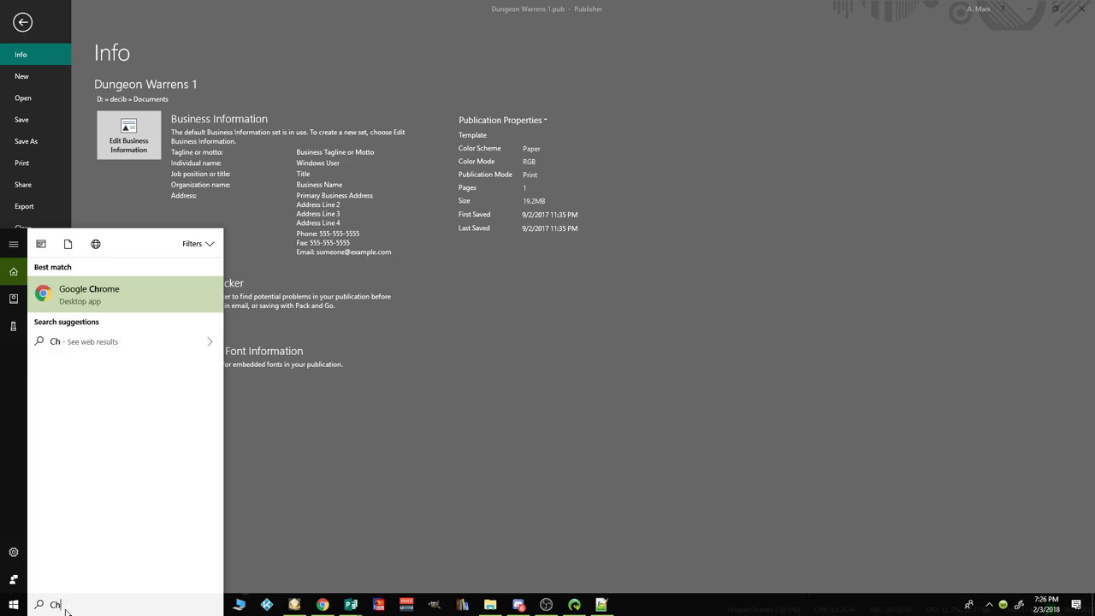
Step: Search the computer for "Snake God" and open the Temple of the Snake God folder
{"action": "type", "text": "Snake"}
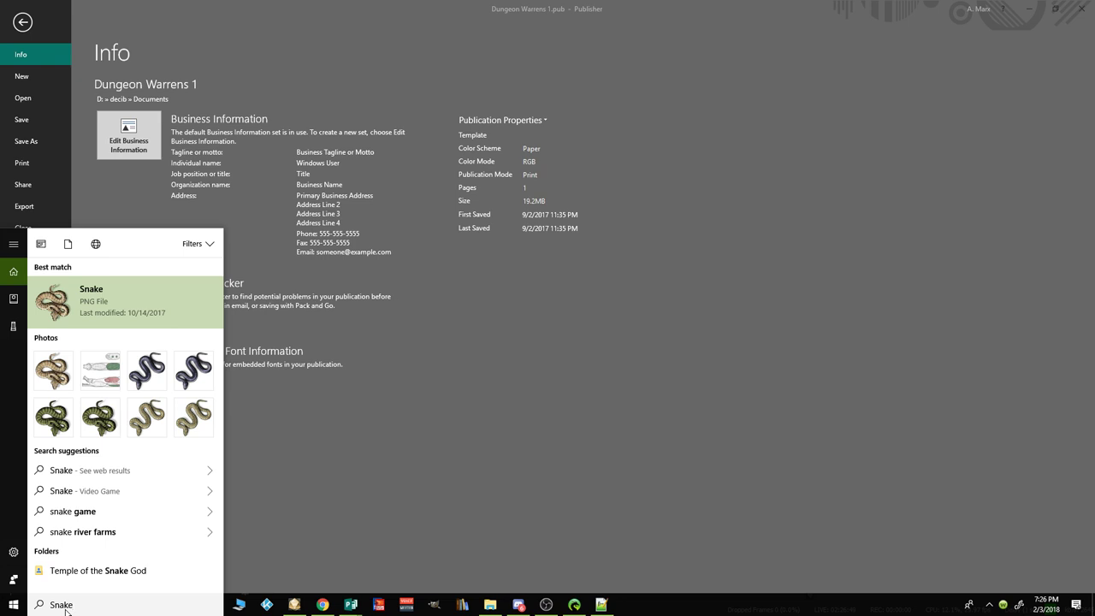
{"action": "type", "text": " God"}
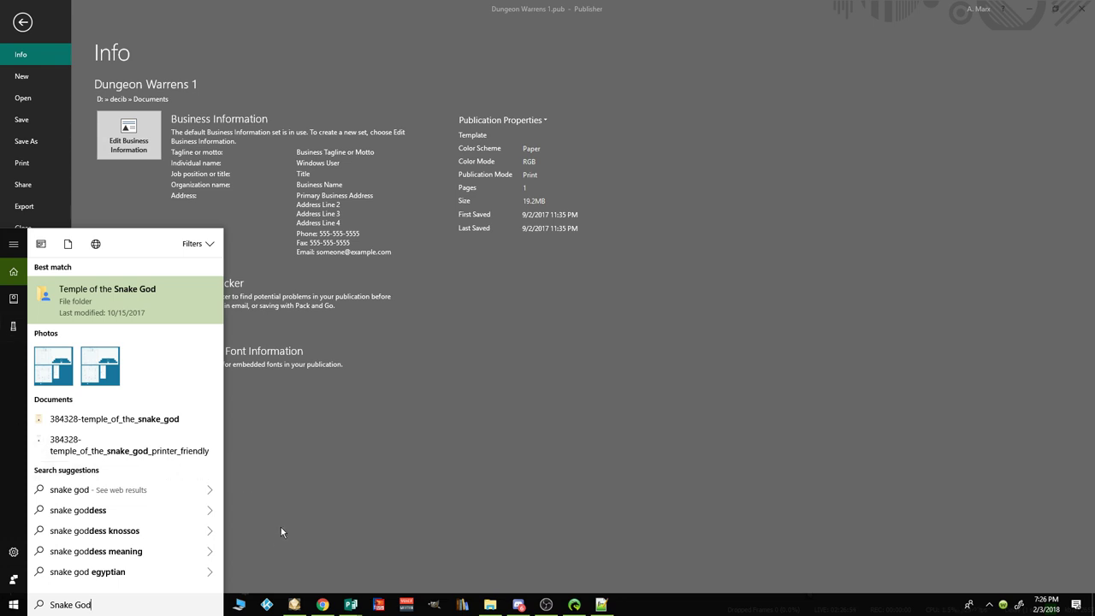
{"action": "left_click", "coordinate": [91, 302]}
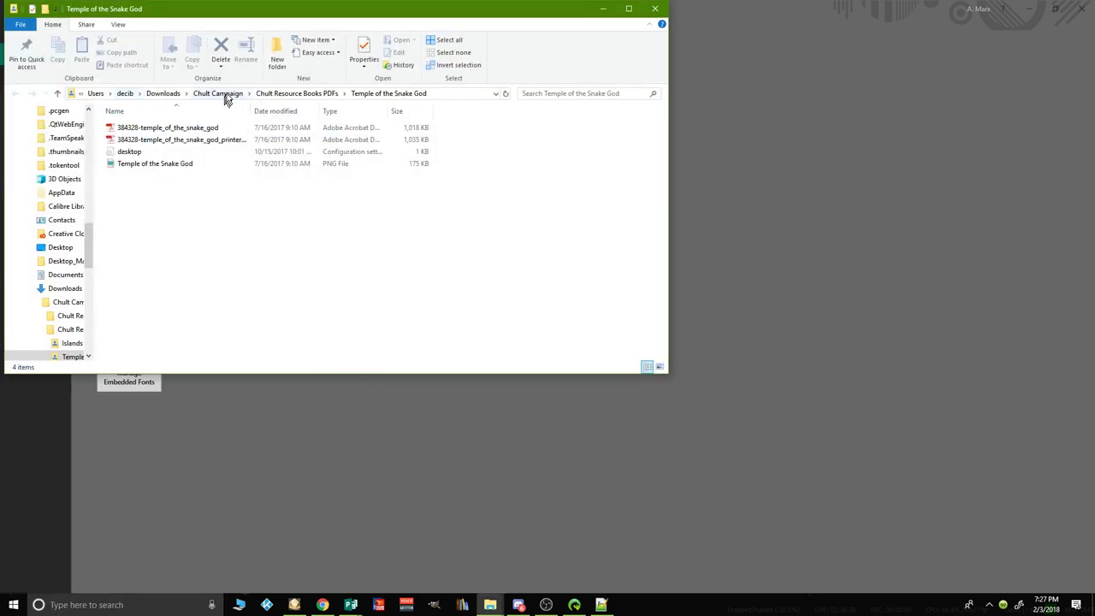
Step: Look through the Chult Regional Maps folder inside Chult Campaign and close the file window
{"action": "left_click", "coordinate": [229, 94]}
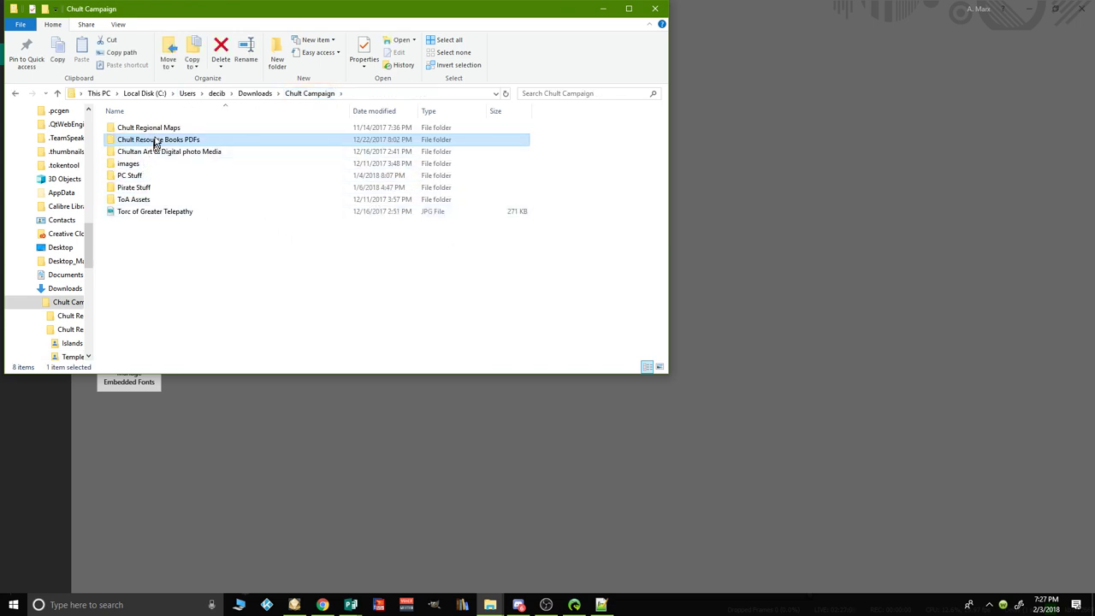
{"action": "double_click", "coordinate": [158, 130]}
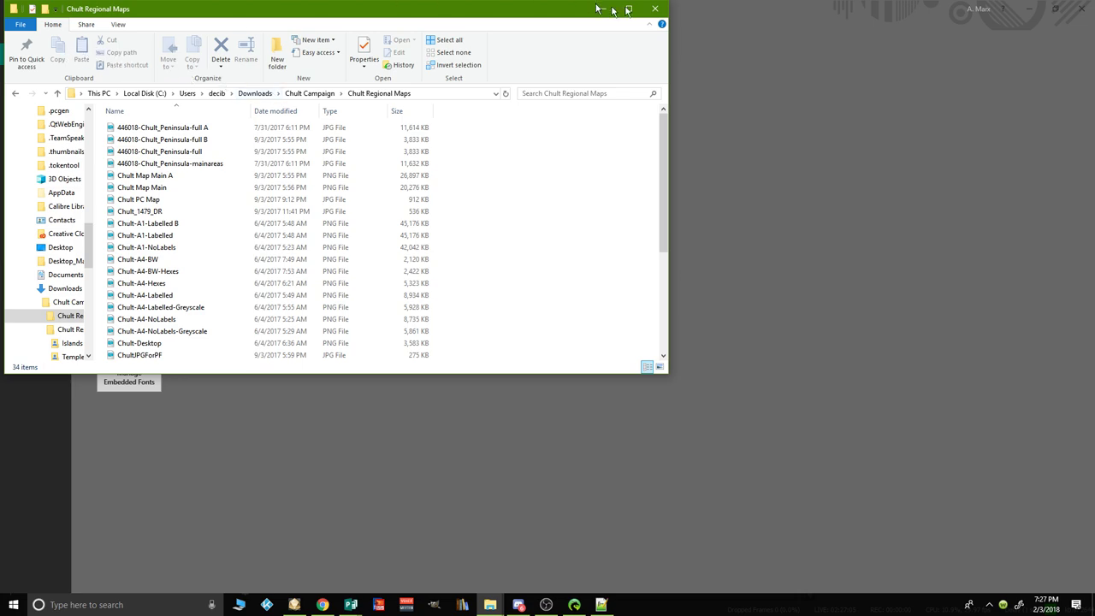
{"action": "left_click", "coordinate": [655, 8]}
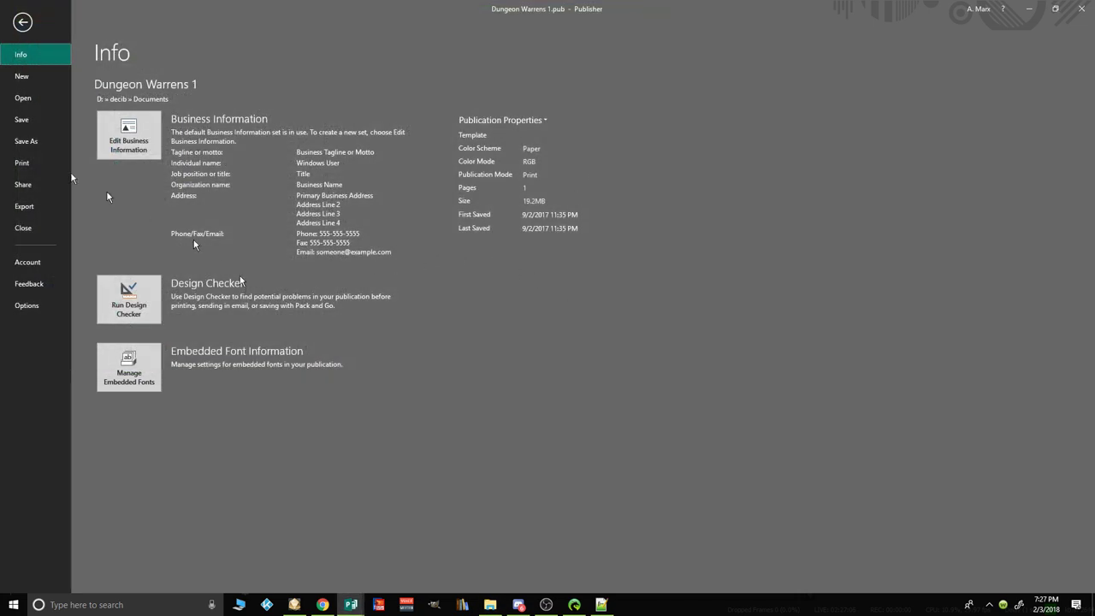
Step: Open the DnD 5e Group Picture publication from the Documents folder and look over its page
{"action": "left_click", "coordinate": [35, 97]}
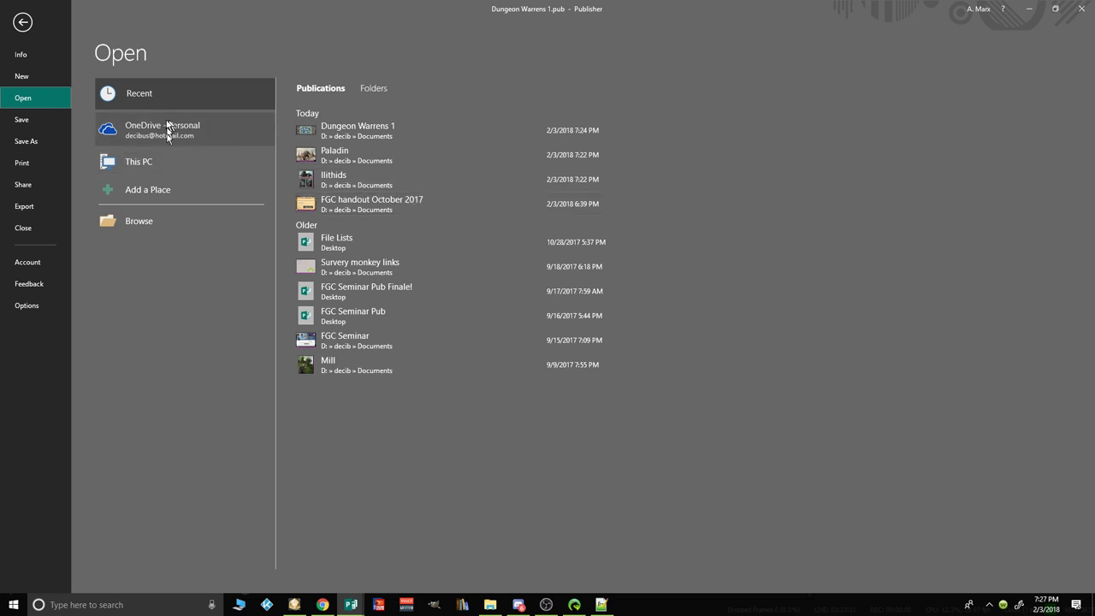
{"action": "left_click", "coordinate": [144, 228]}
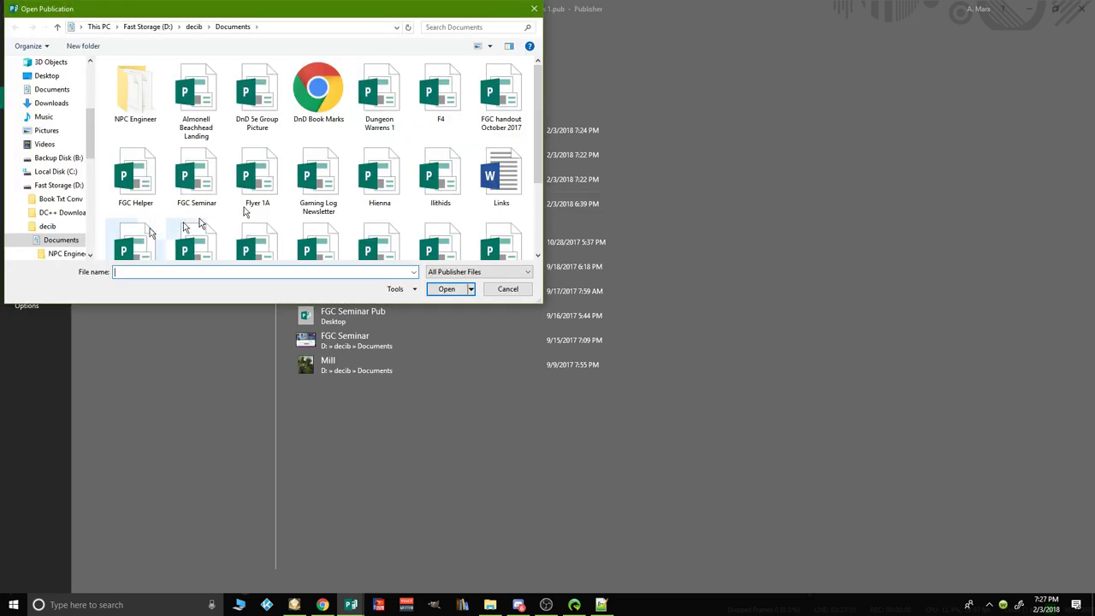
{"action": "left_click_drag", "start_coordinate": [541, 89], "coordinate": [541, 161]}
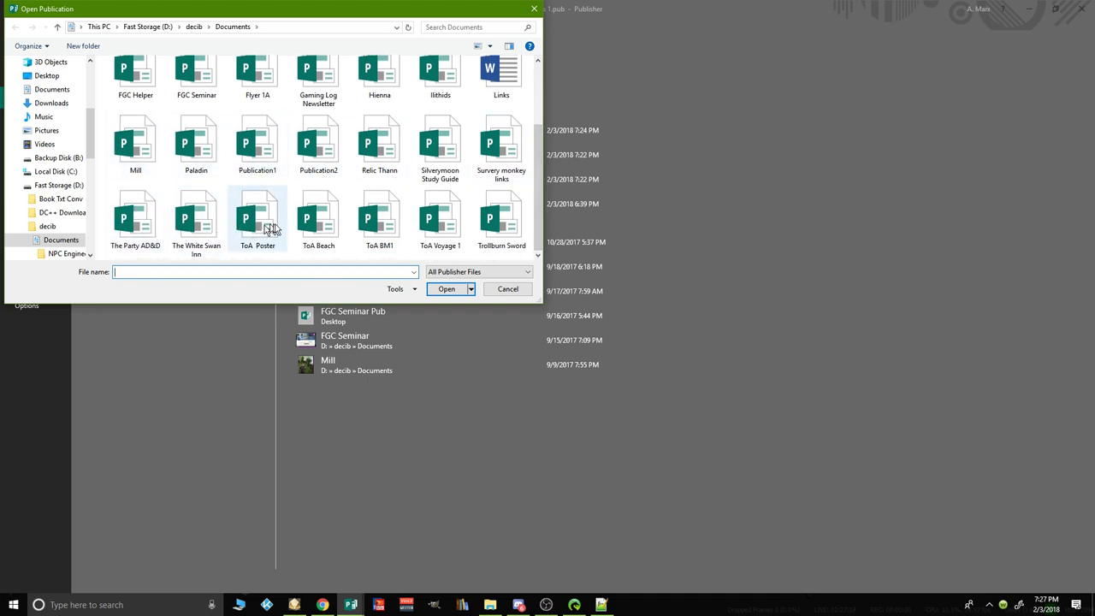
{"action": "left_click_drag", "start_coordinate": [541, 212], "coordinate": [537, 151]}
{"action": "left_click", "coordinate": [500, 93]}
{"action": "left_click", "coordinate": [379, 100]}
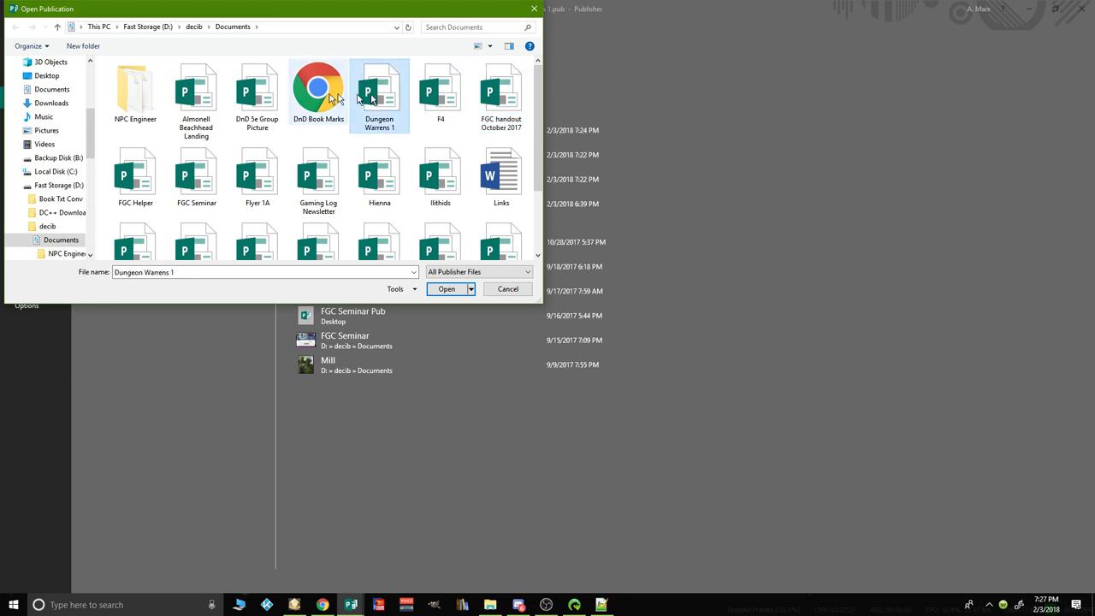
{"action": "left_click", "coordinate": [264, 100]}
{"action": "left_click", "coordinate": [438, 288]}
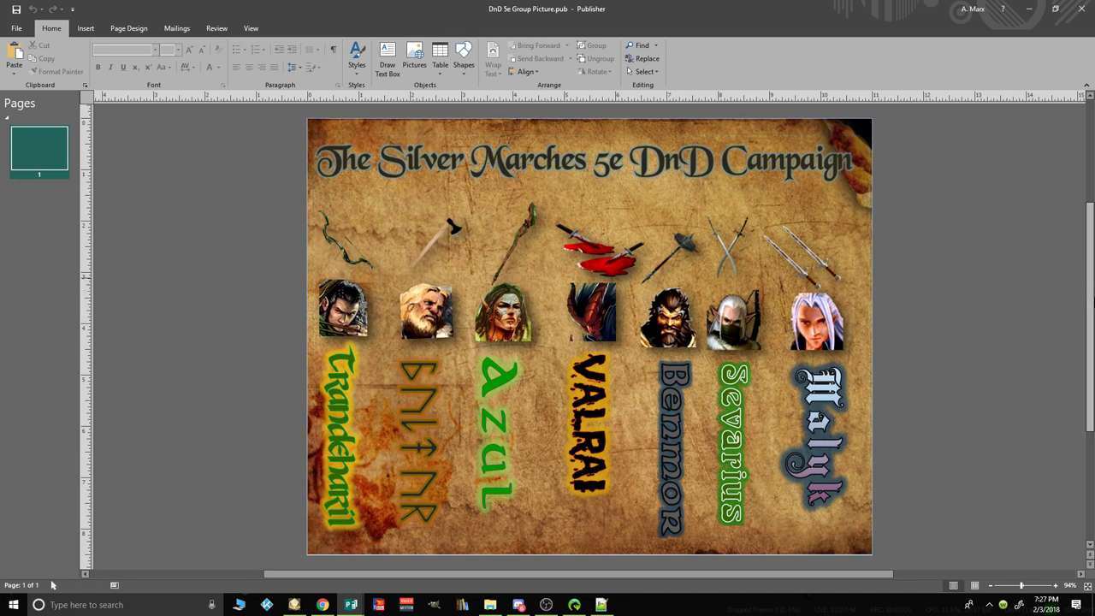
{"action": "scroll", "coordinate": [1080, 257], "scroll_direction": "down", "scroll_amount": 1}
{"action": "scroll", "coordinate": [1080, 256], "scroll_direction": "up", "scroll_amount": 2}
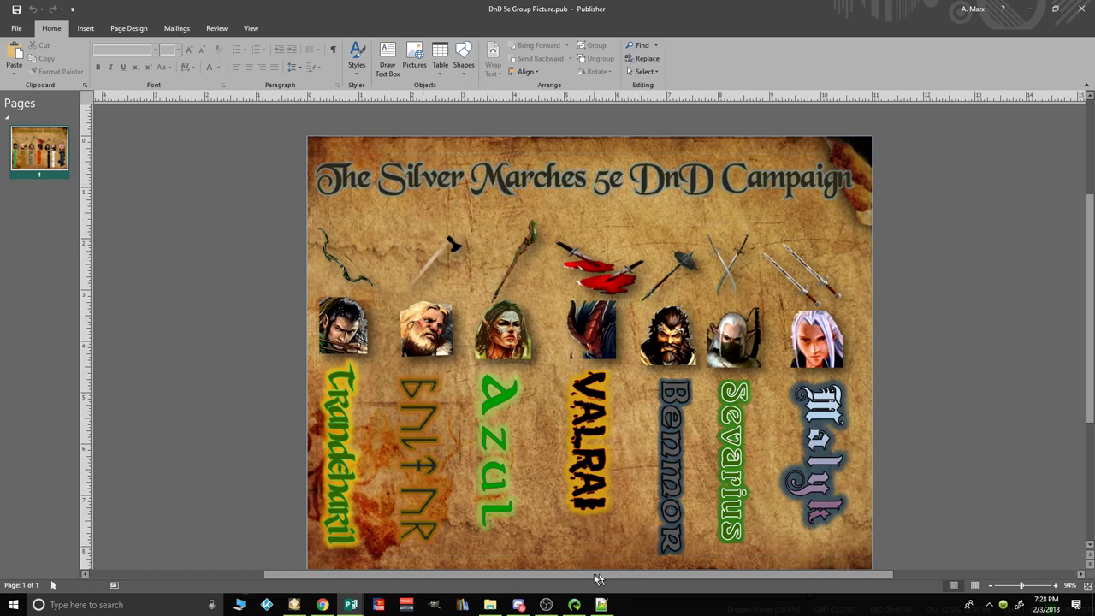
Step: Switch to the OBS window to reach the streaming controls
{"action": "mouse_move", "coordinate": [528, 604]}
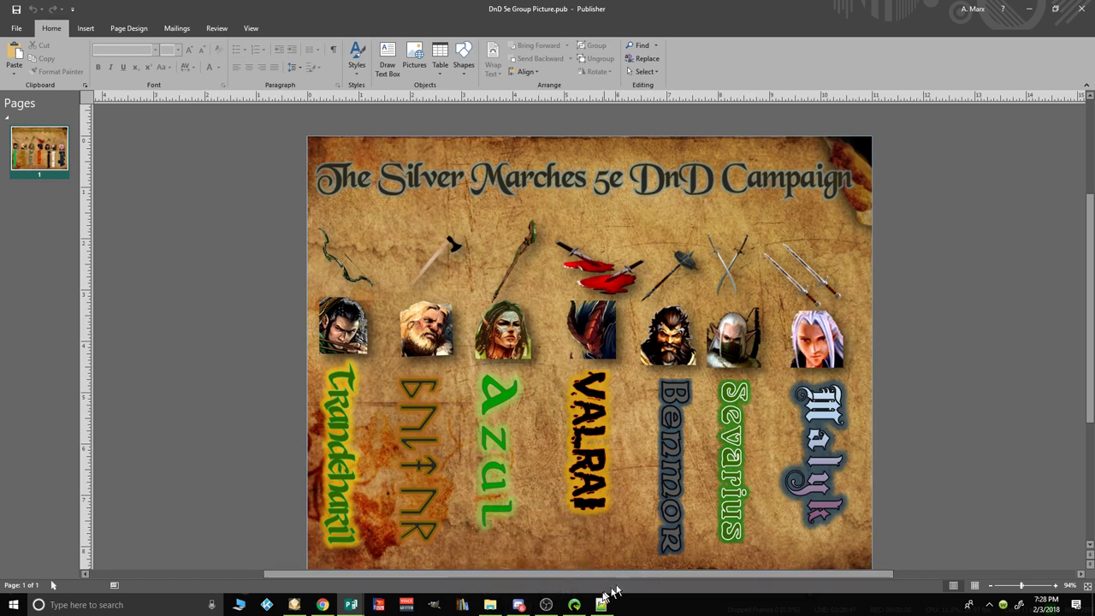
{"action": "mouse_move", "coordinate": [557, 609]}
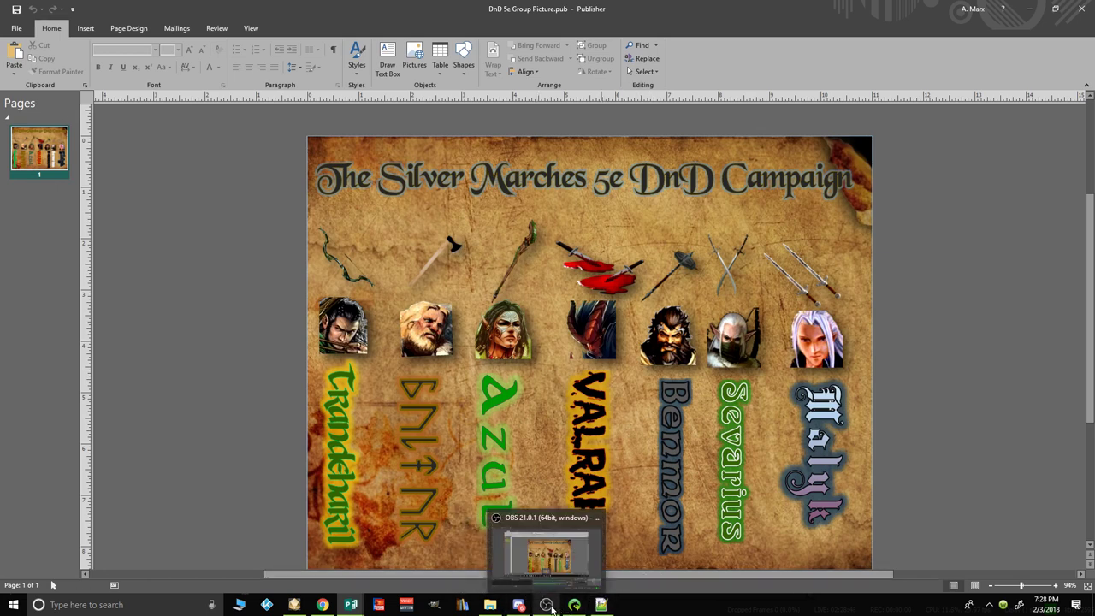
{"action": "mouse_move", "coordinate": [522, 610]}
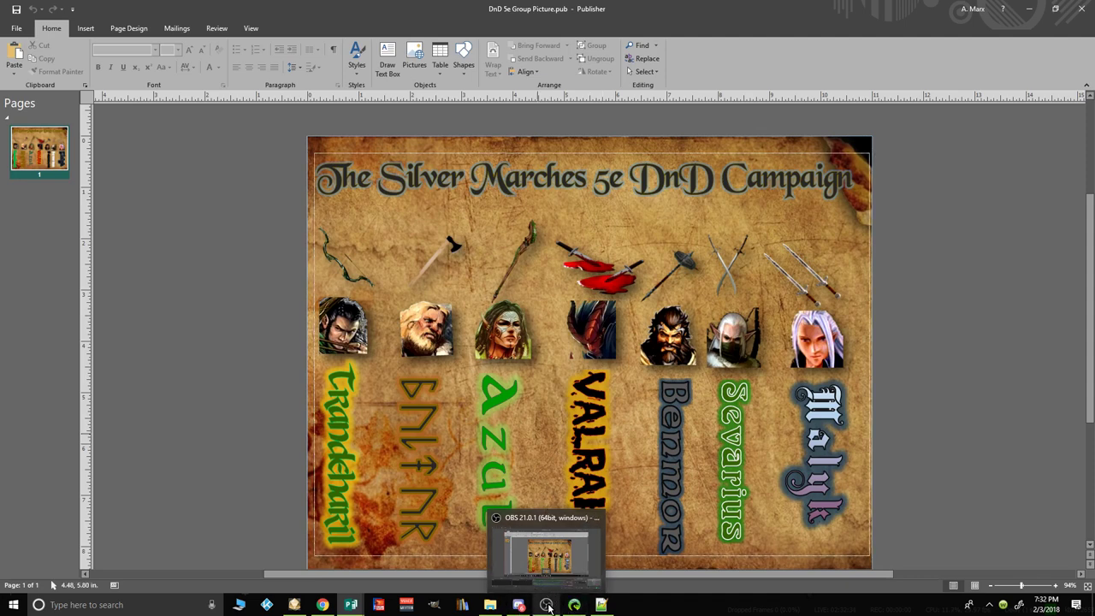
{"action": "left_click", "coordinate": [547, 606]}
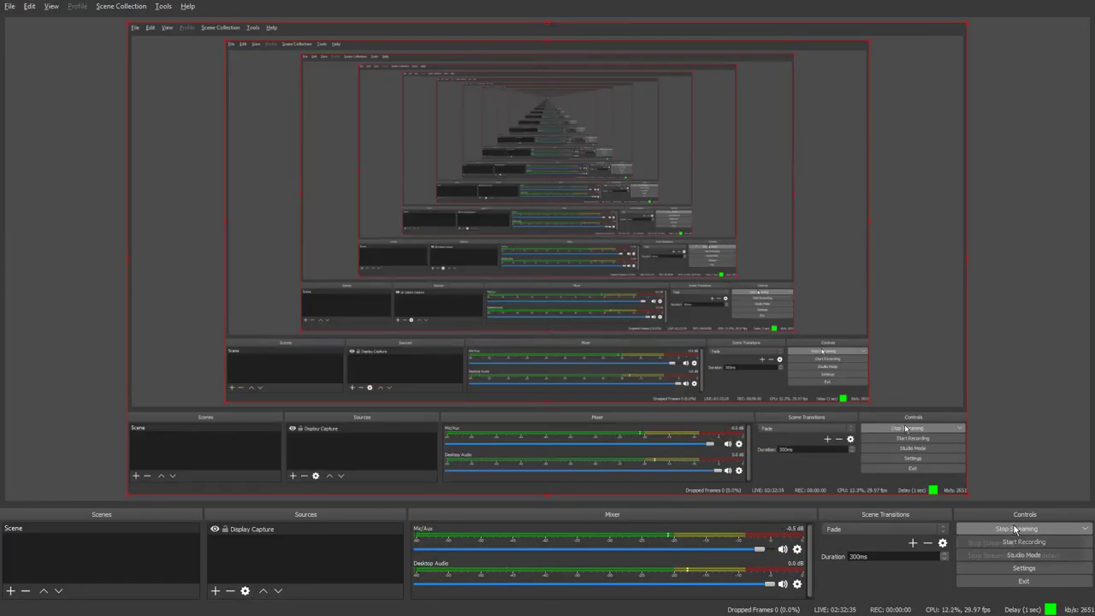